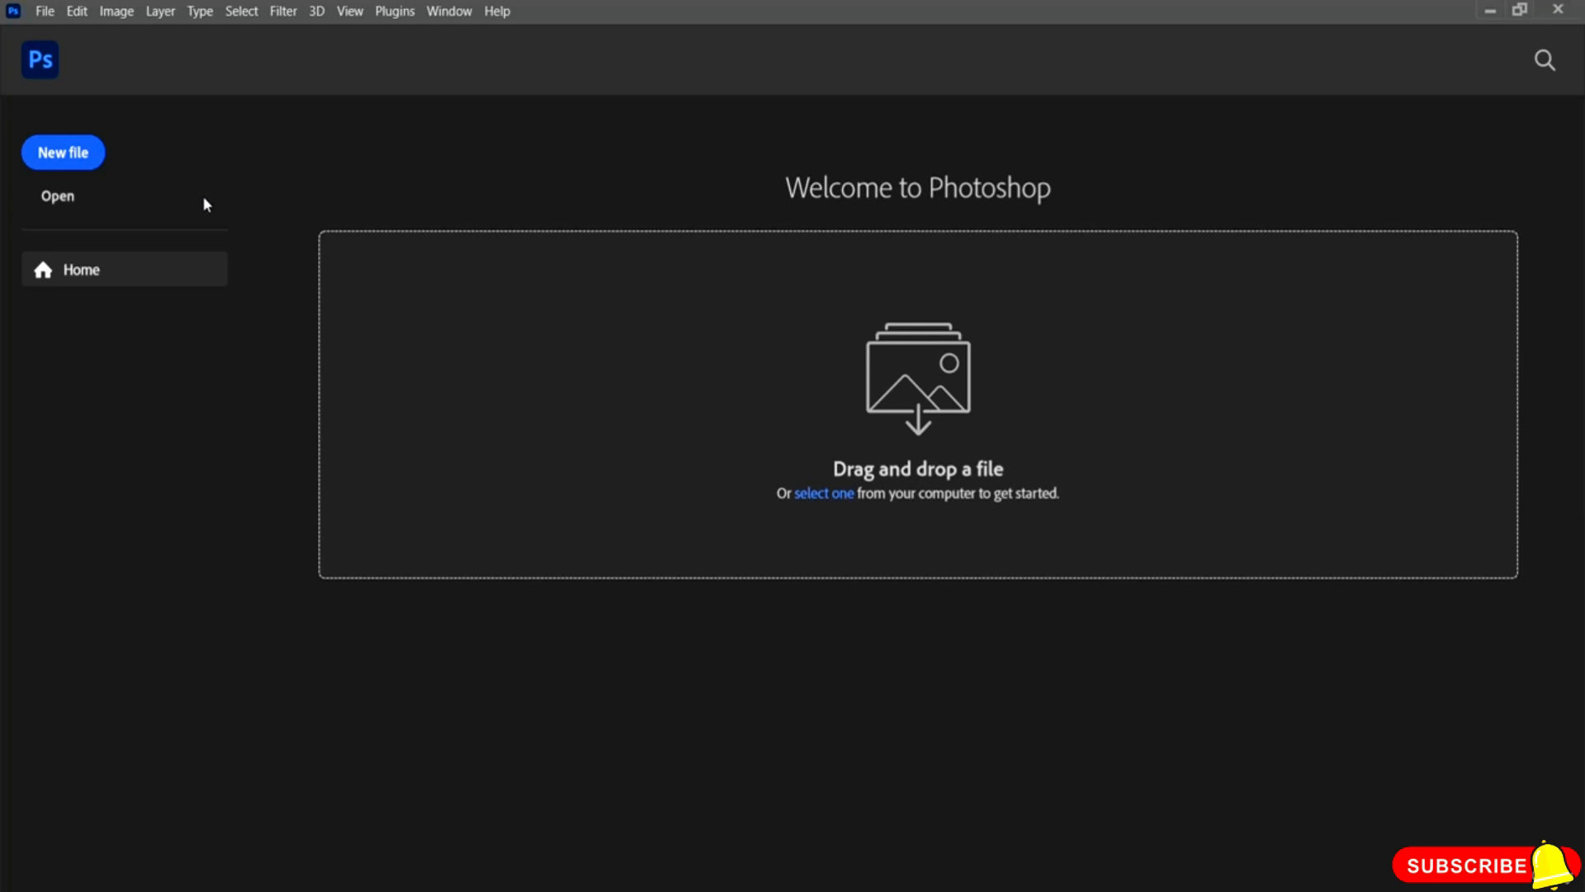
- Start setting up a new document and review the available measurement units and background contents options
click(73, 157)
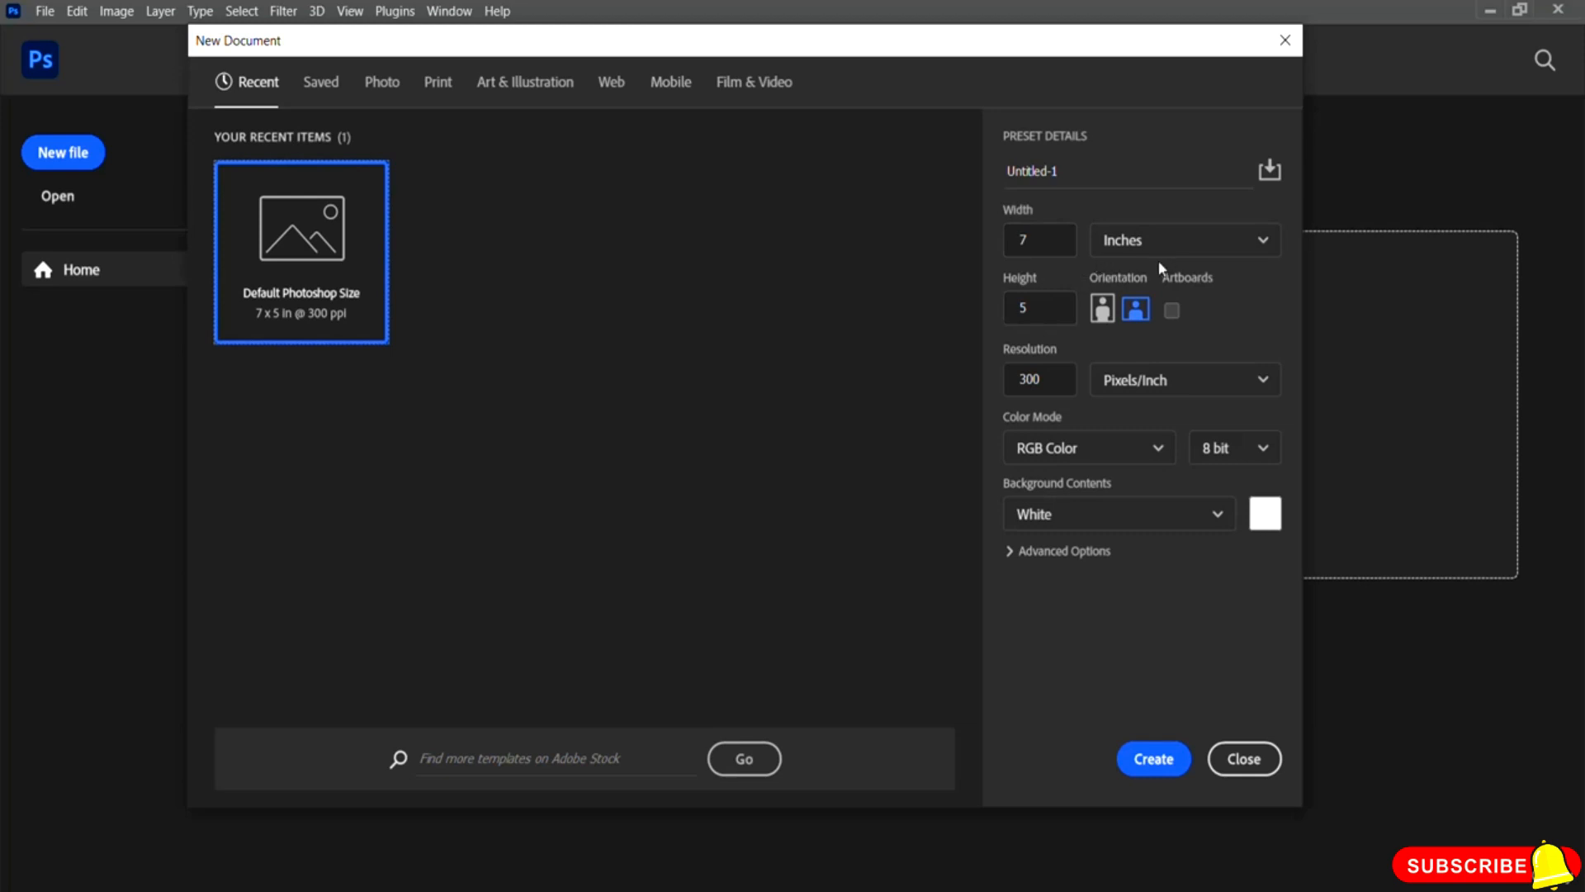
click(1210, 248)
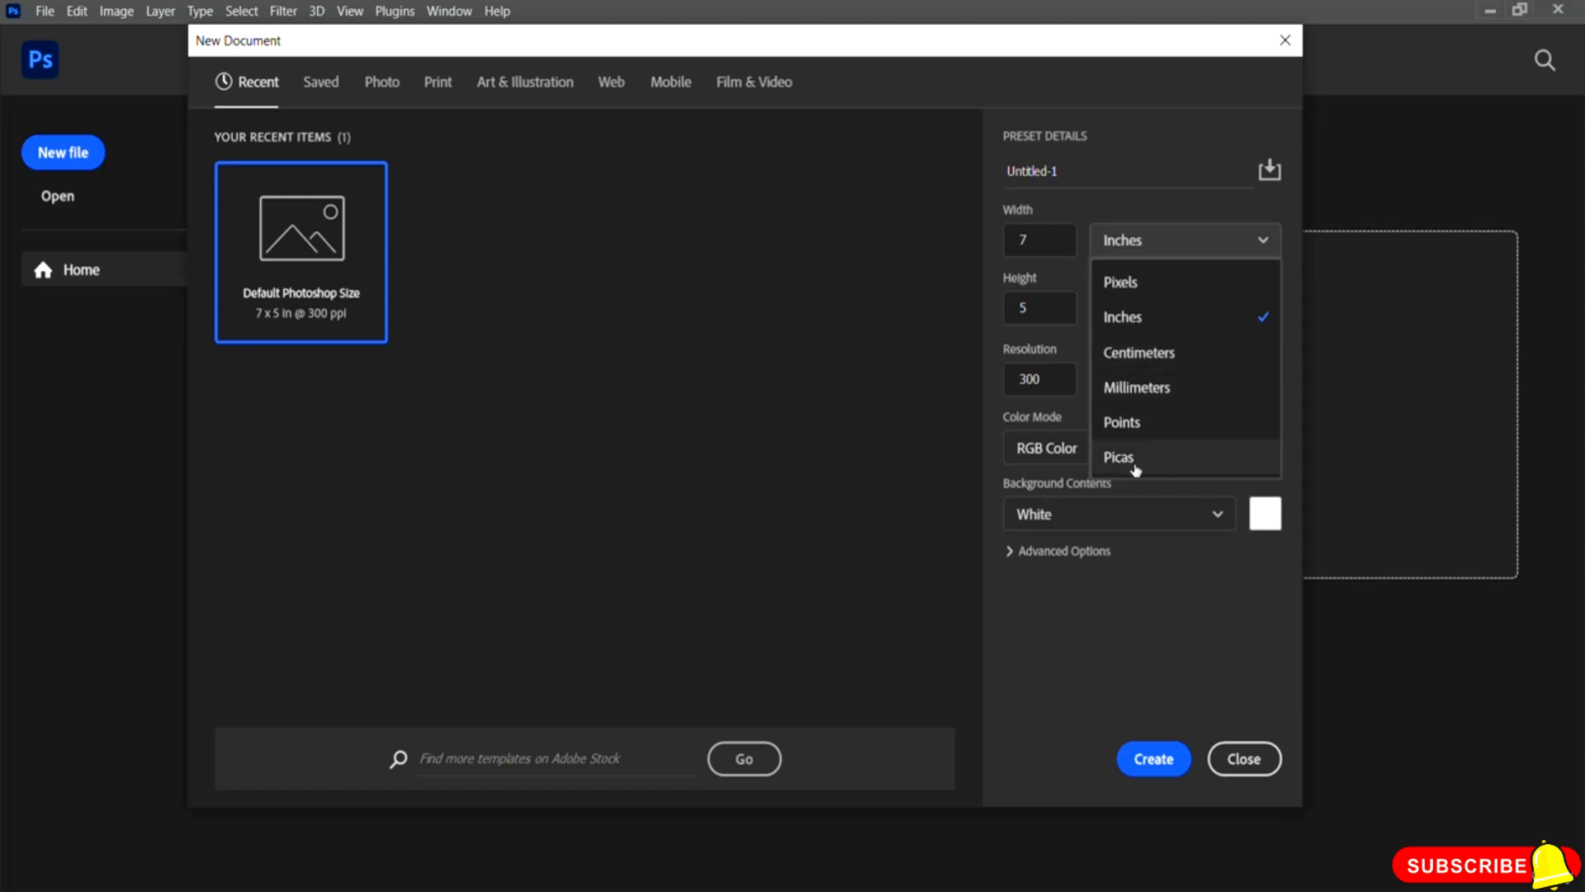
click(993, 308)
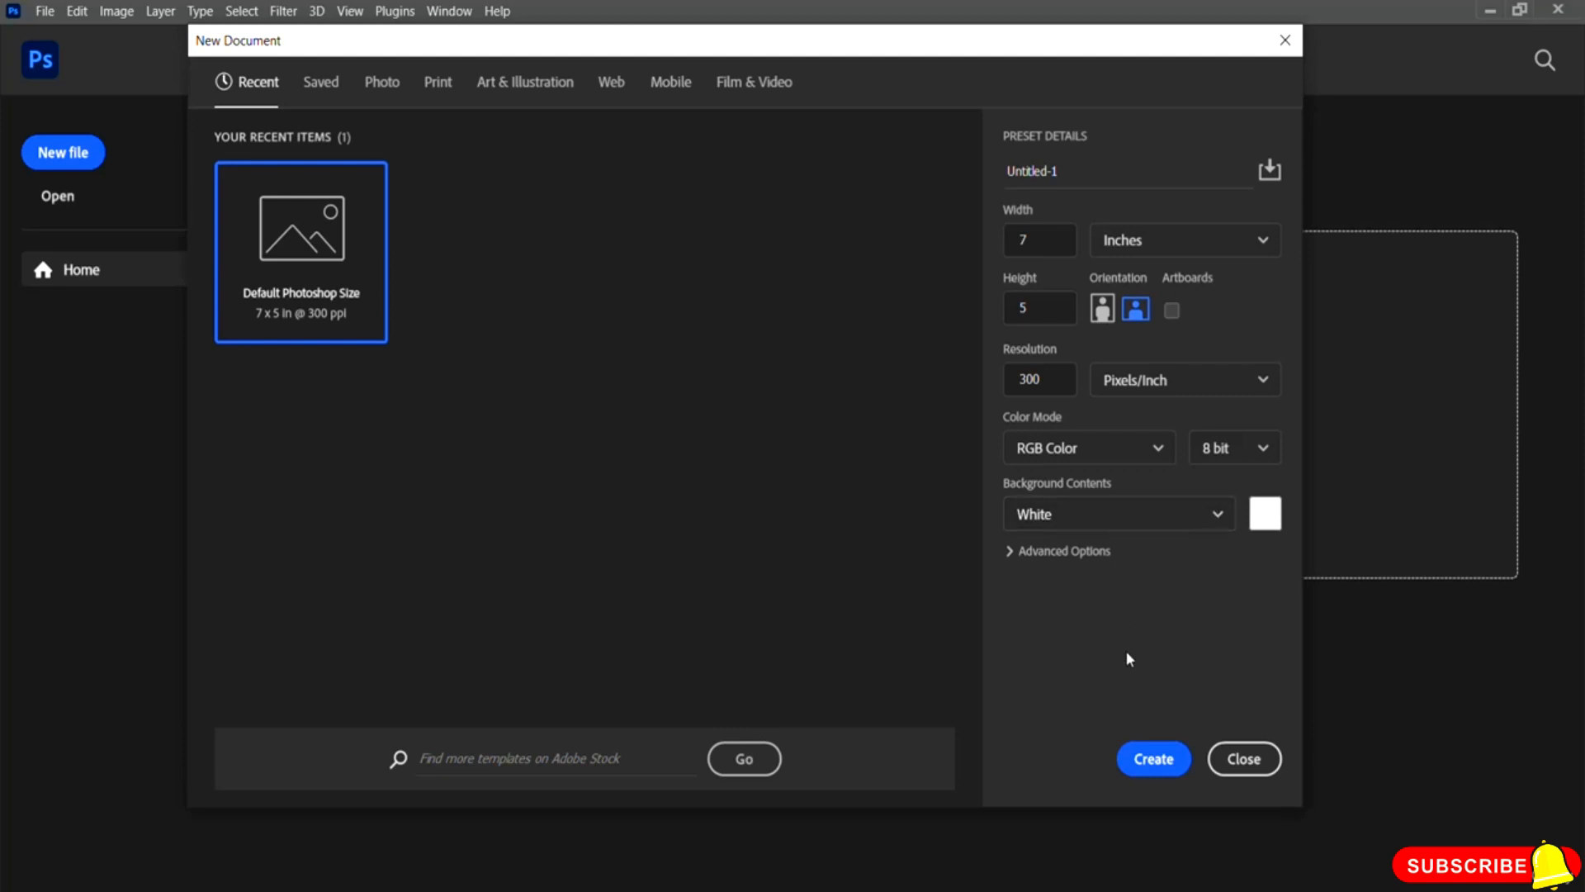
click(1174, 518)
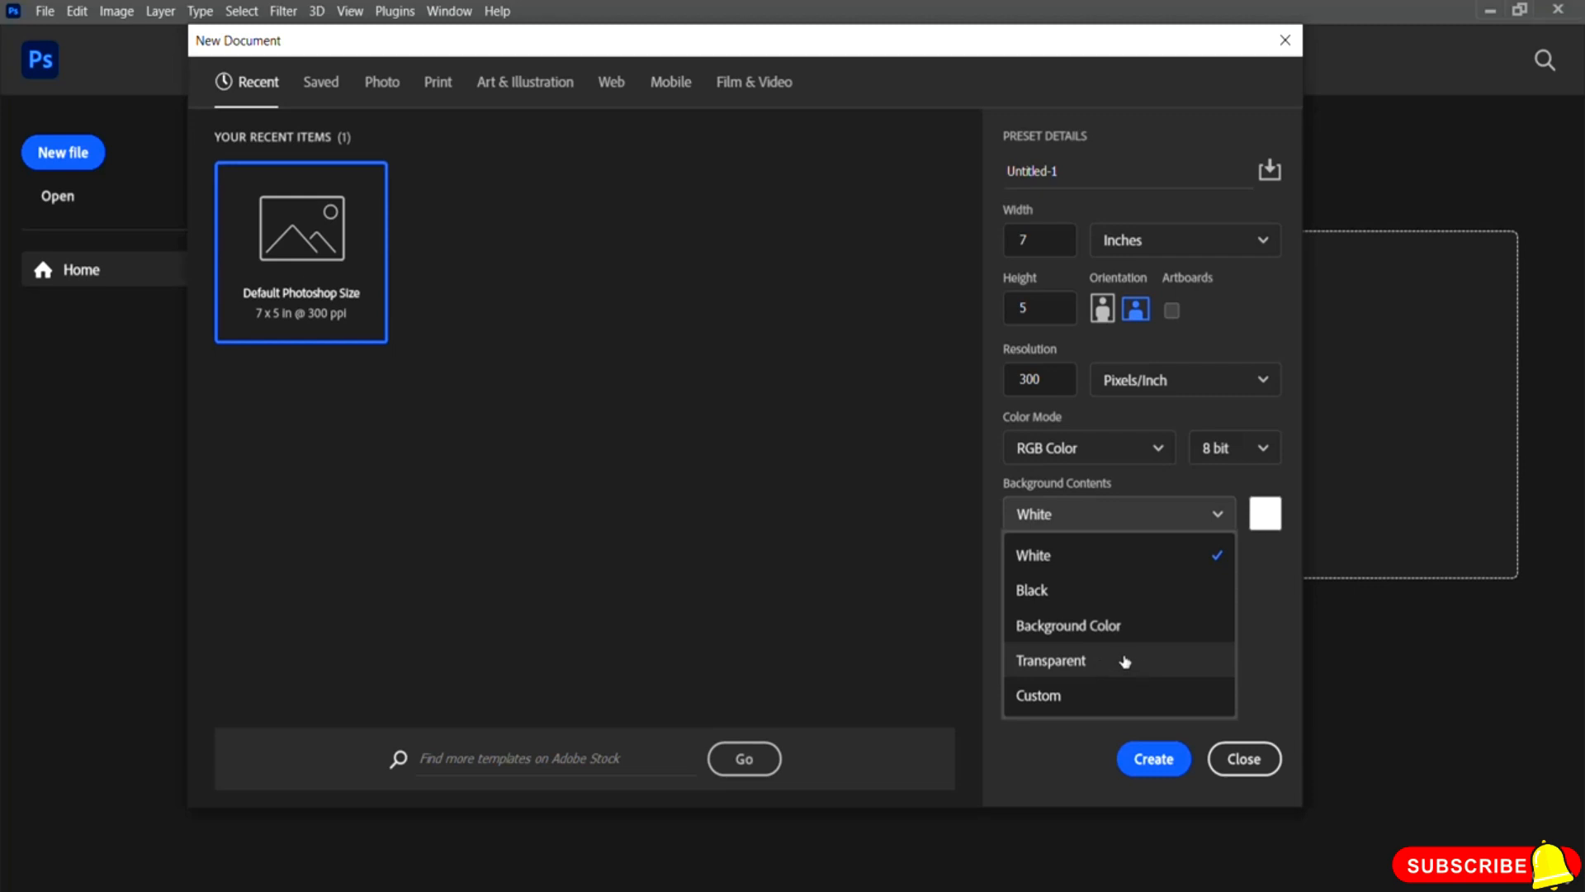
click(1259, 660)
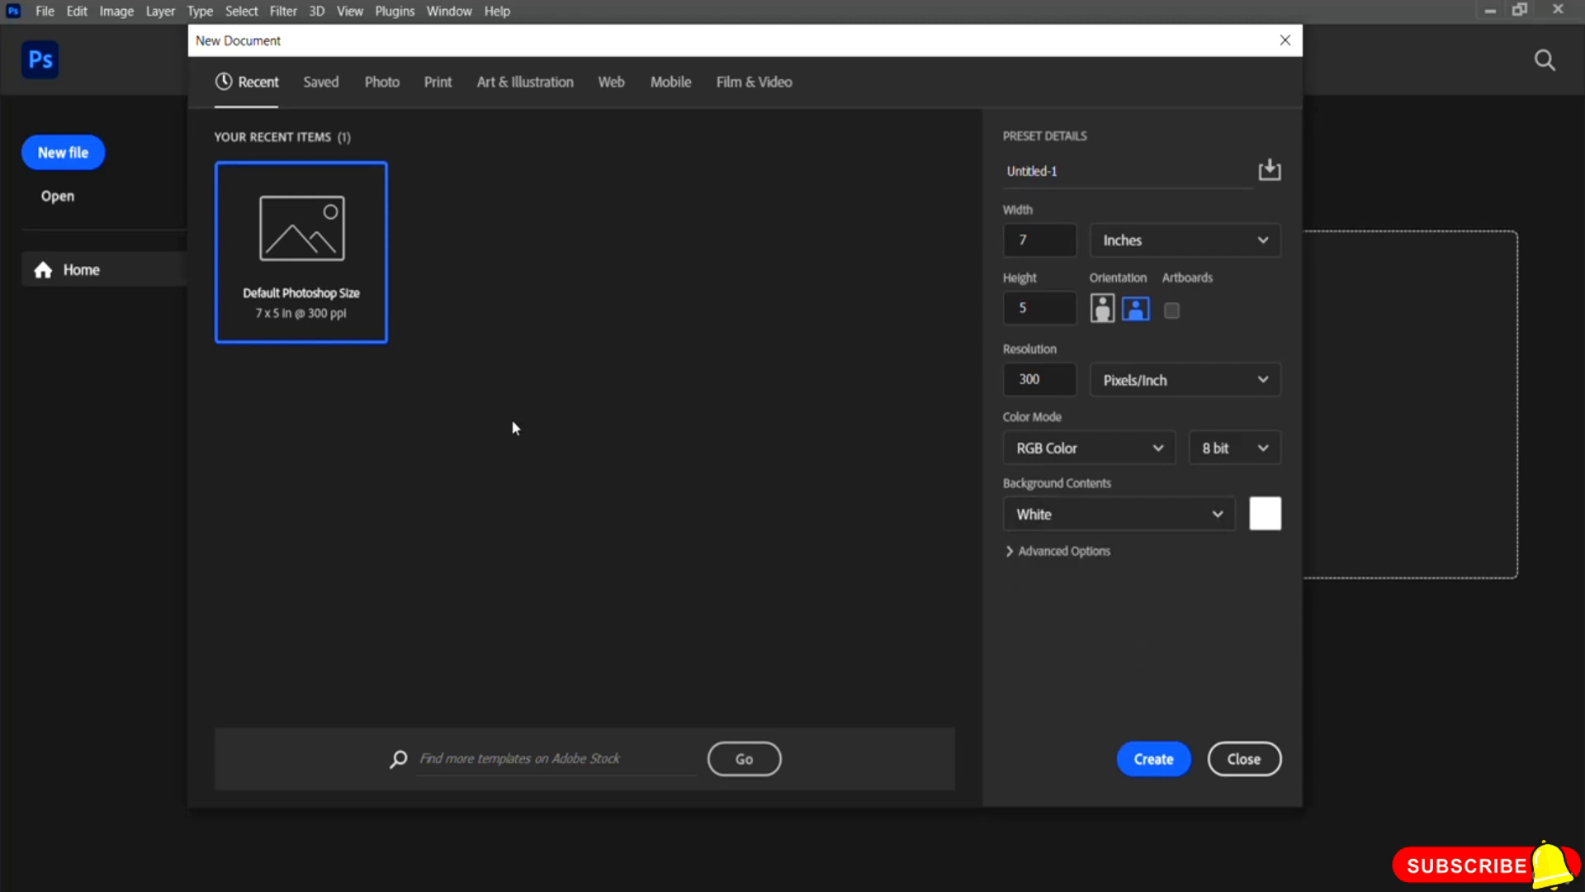
- Compare the Photo presets Landscape 3 x 2, Portrait 5 x 7, Landscape 6 x 4 and Portrait 8 x 10
click(384, 98)
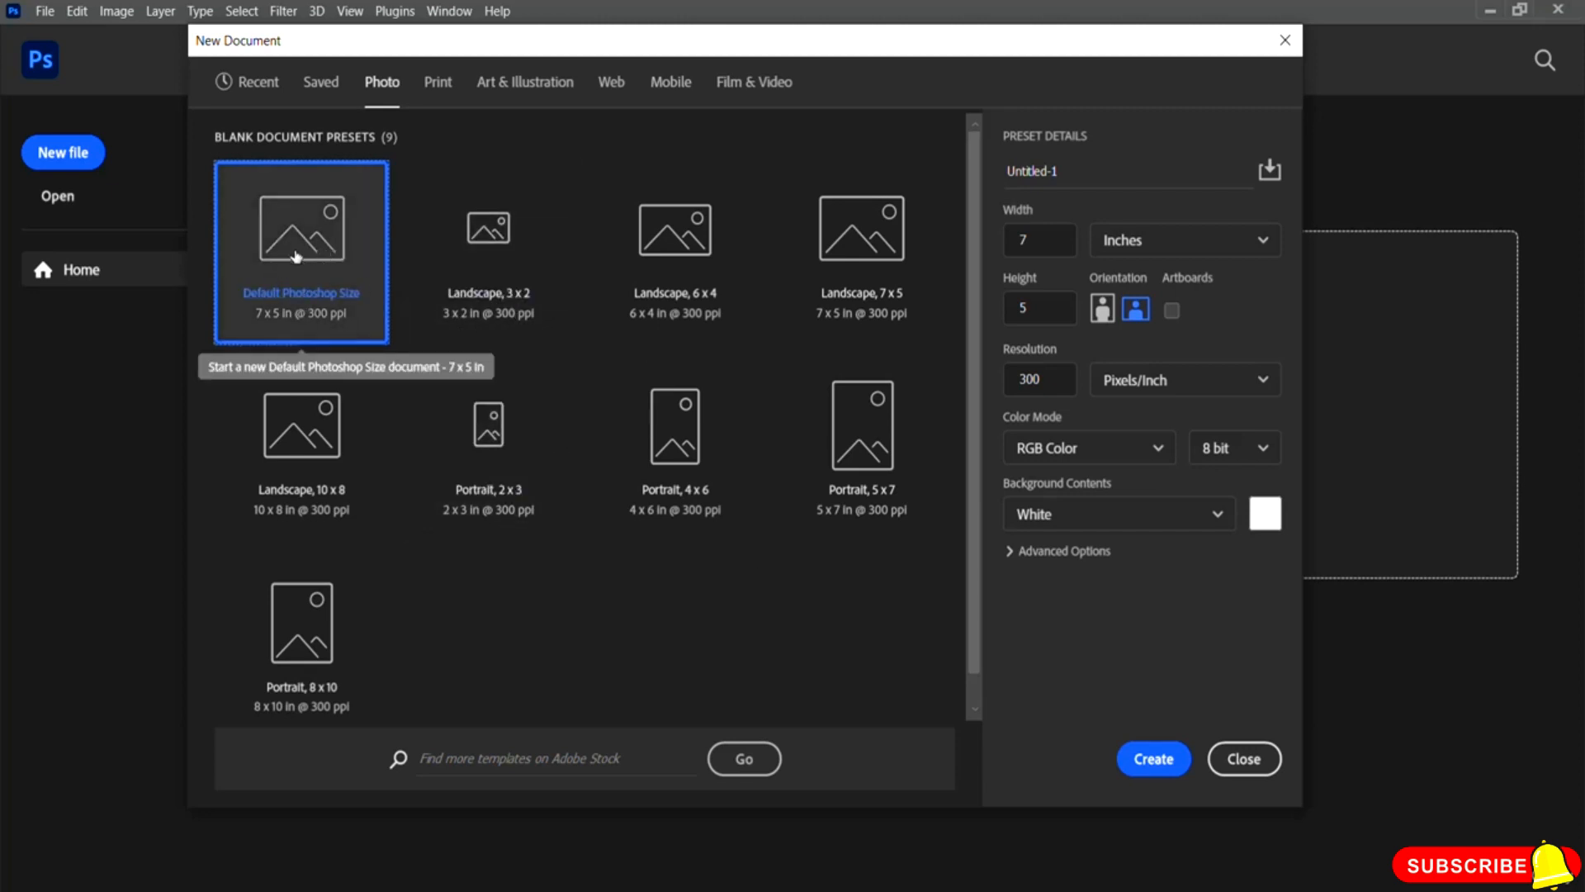
click(521, 256)
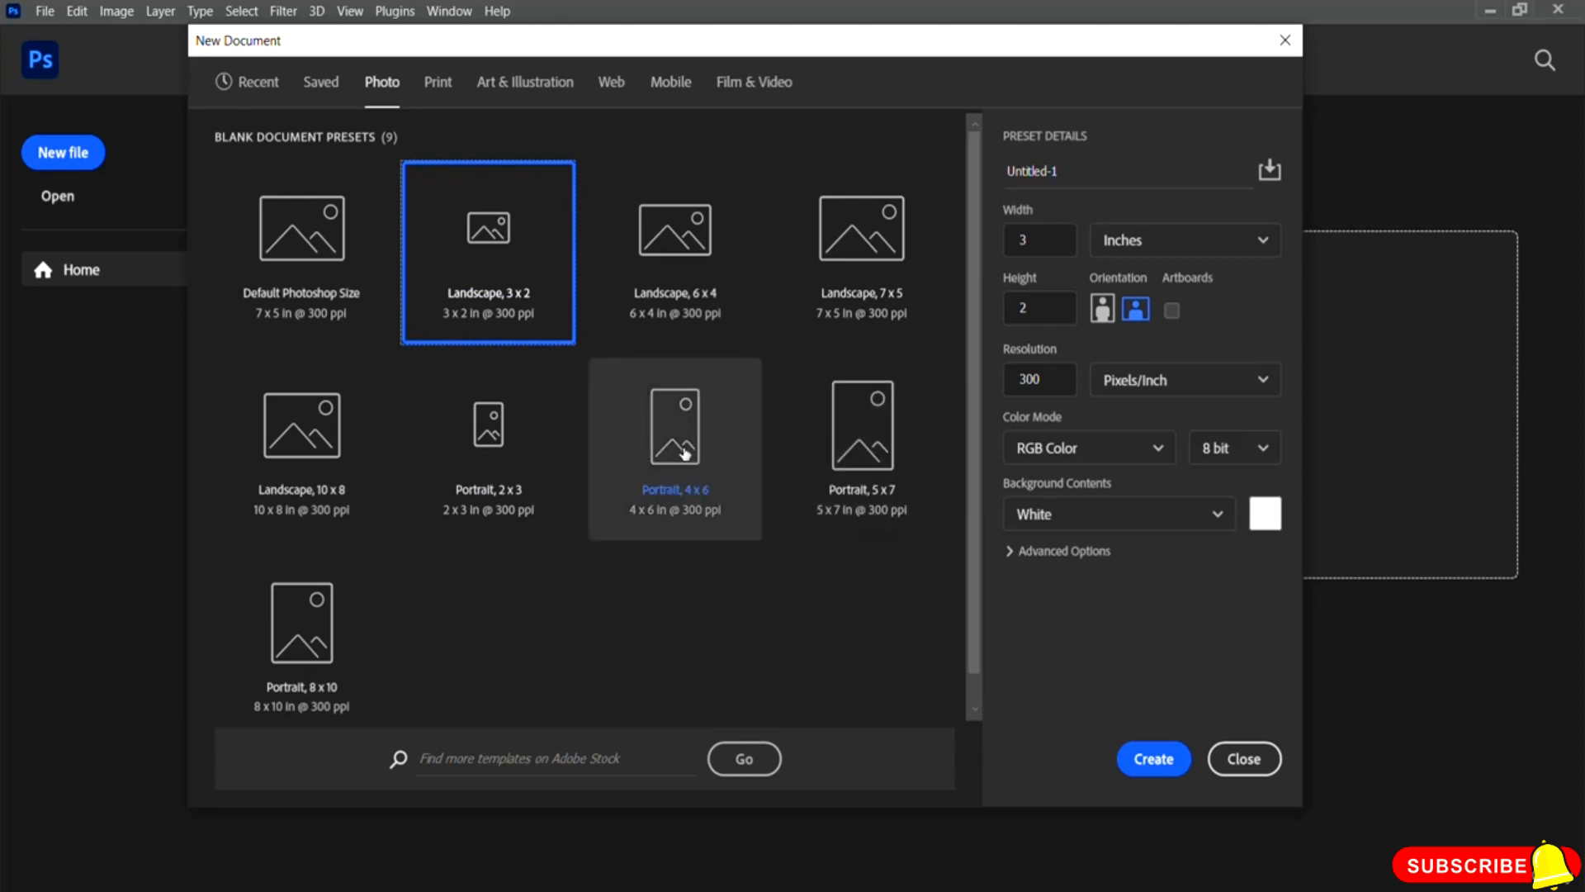
click(869, 443)
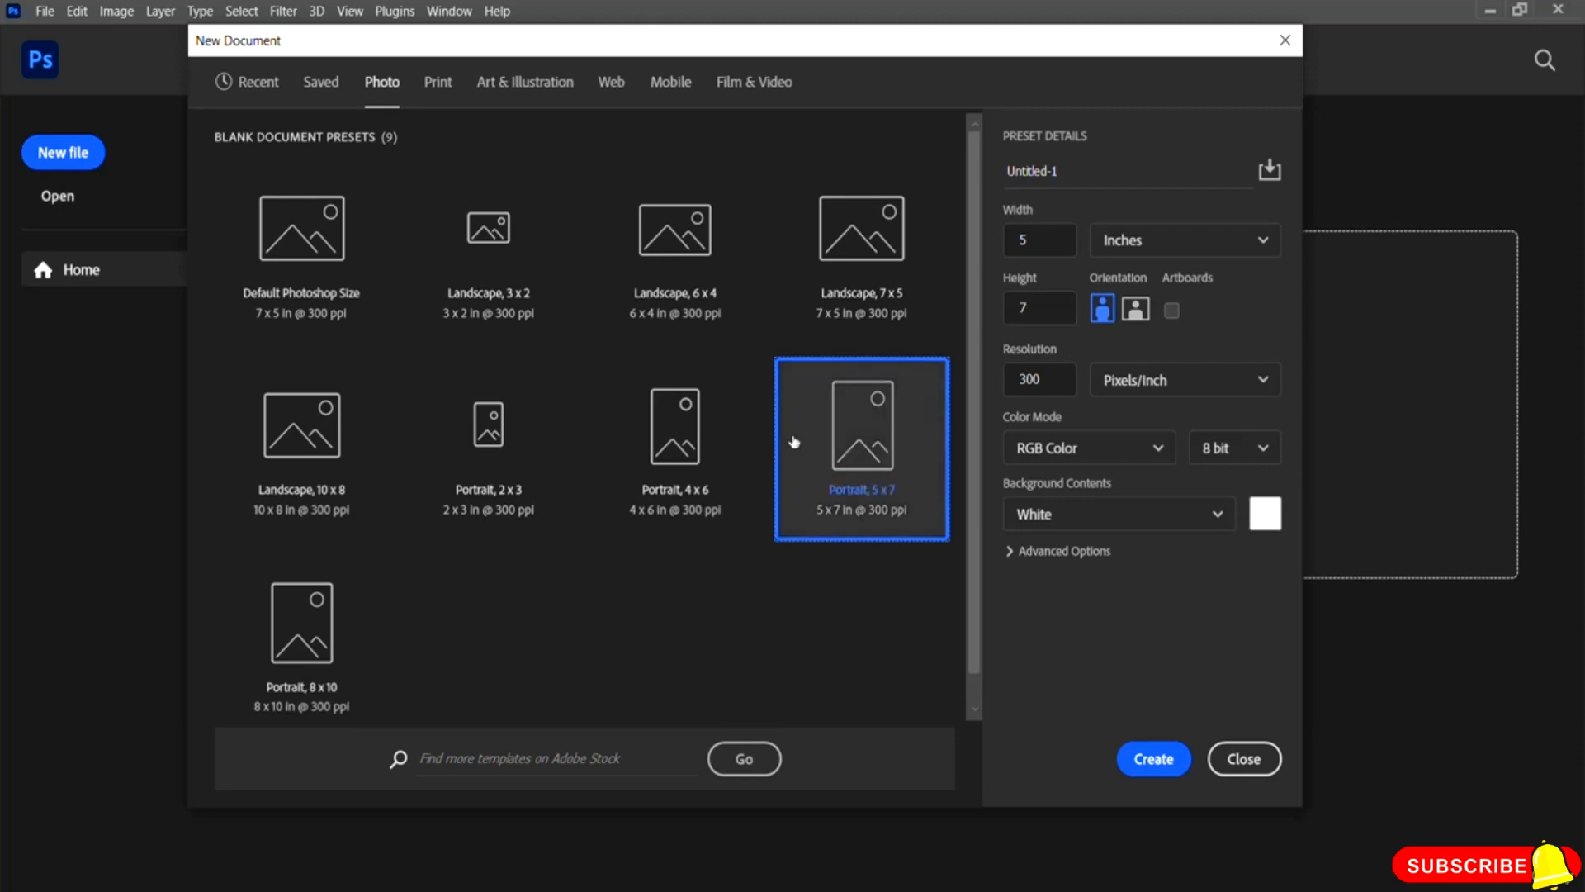
click(679, 250)
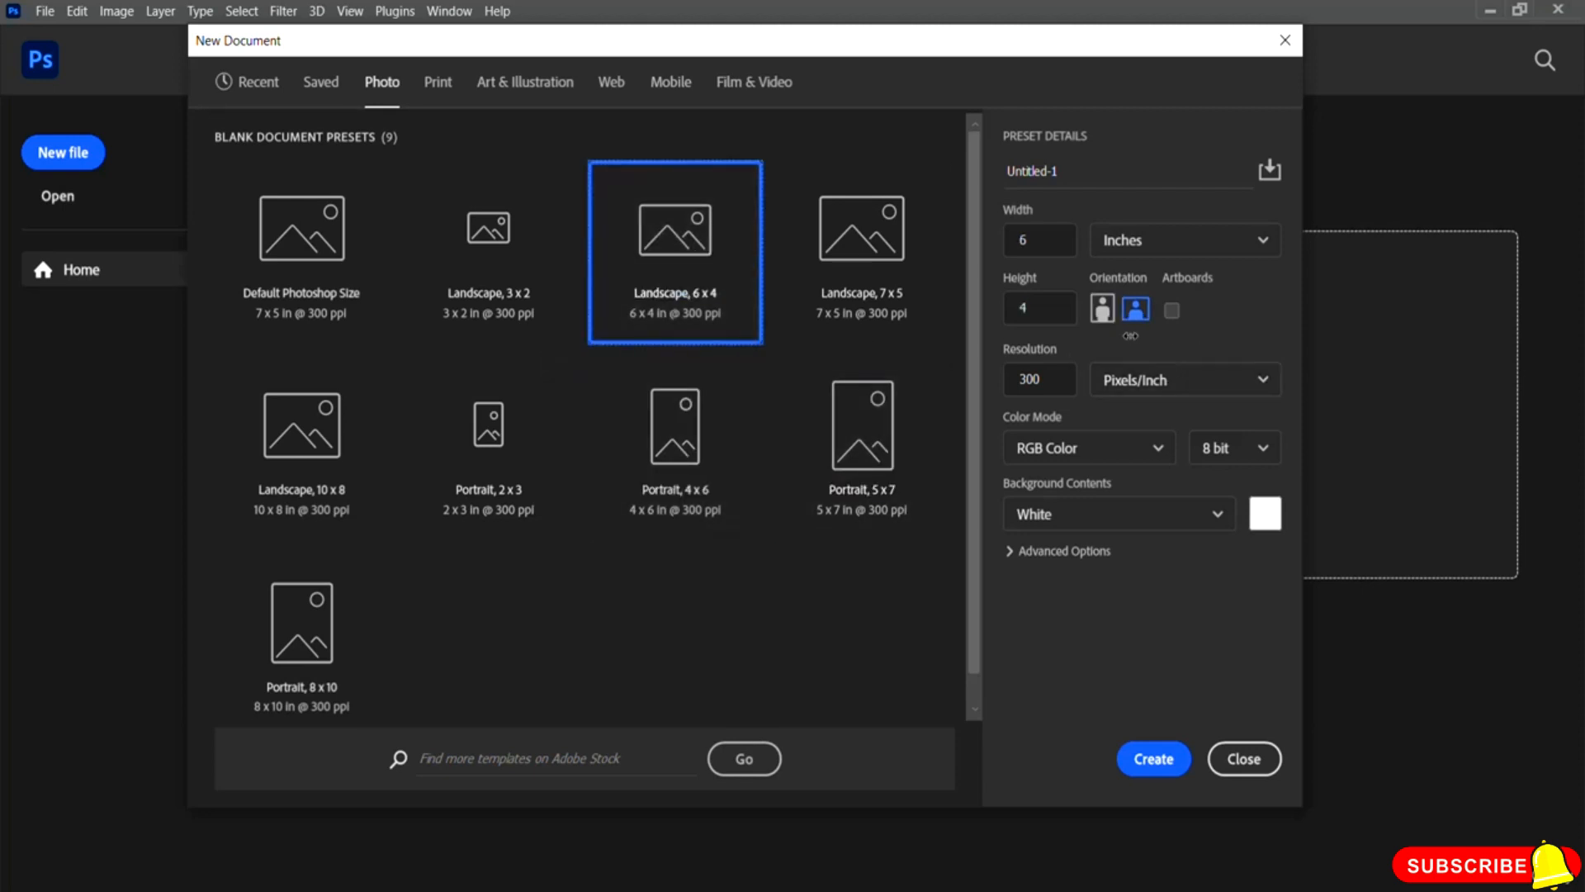
click(866, 444)
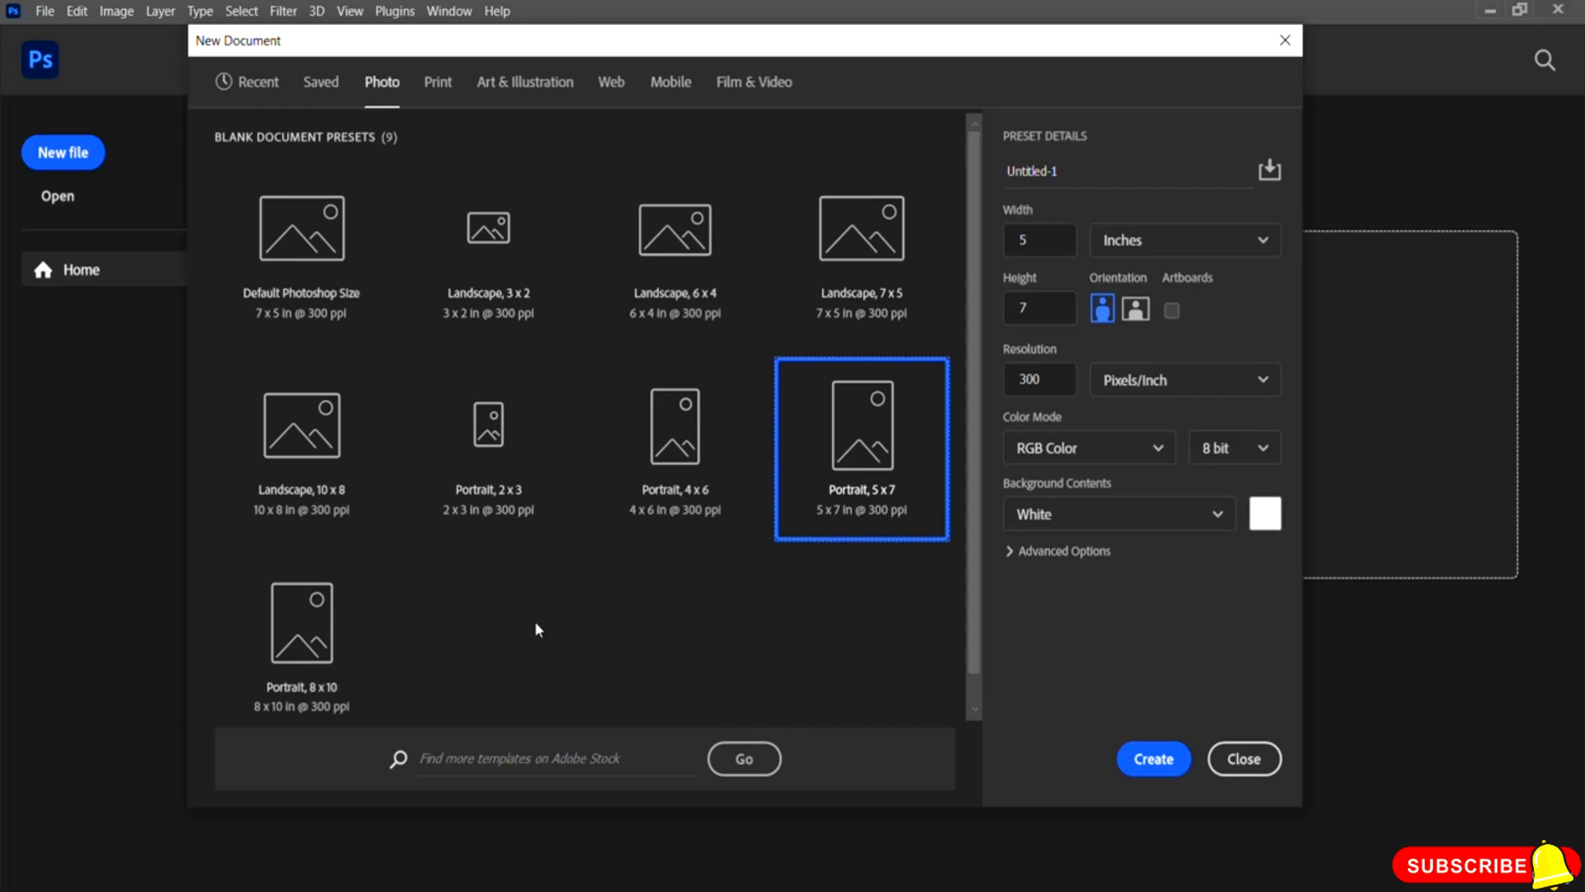
click(306, 648)
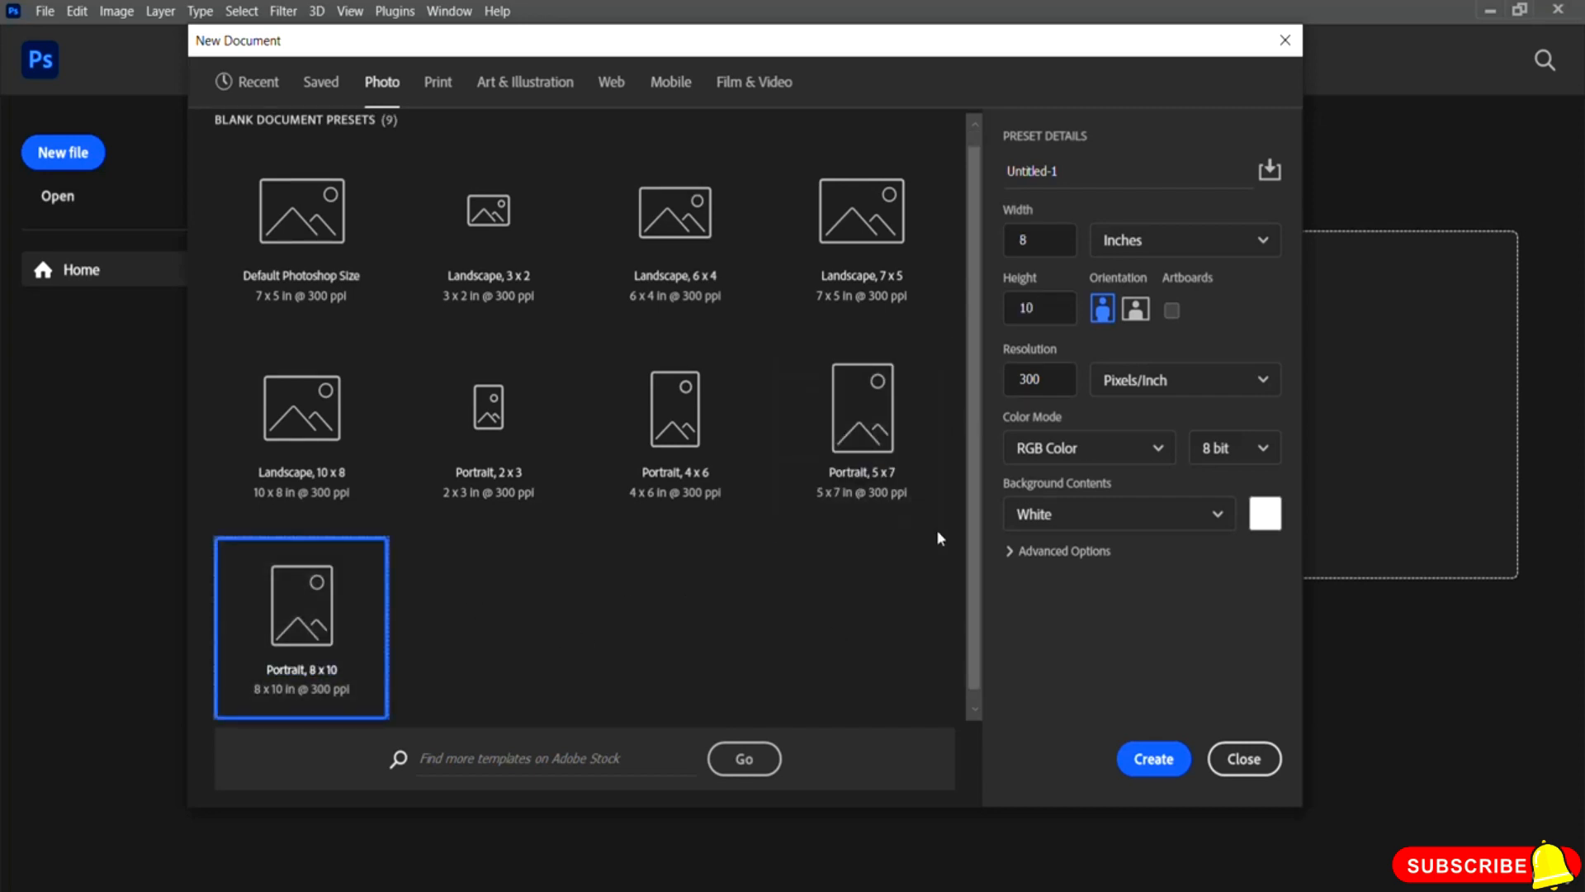
- Look through the Print document presets and compare the details of the Tabloid and A3 sizes
click(440, 84)
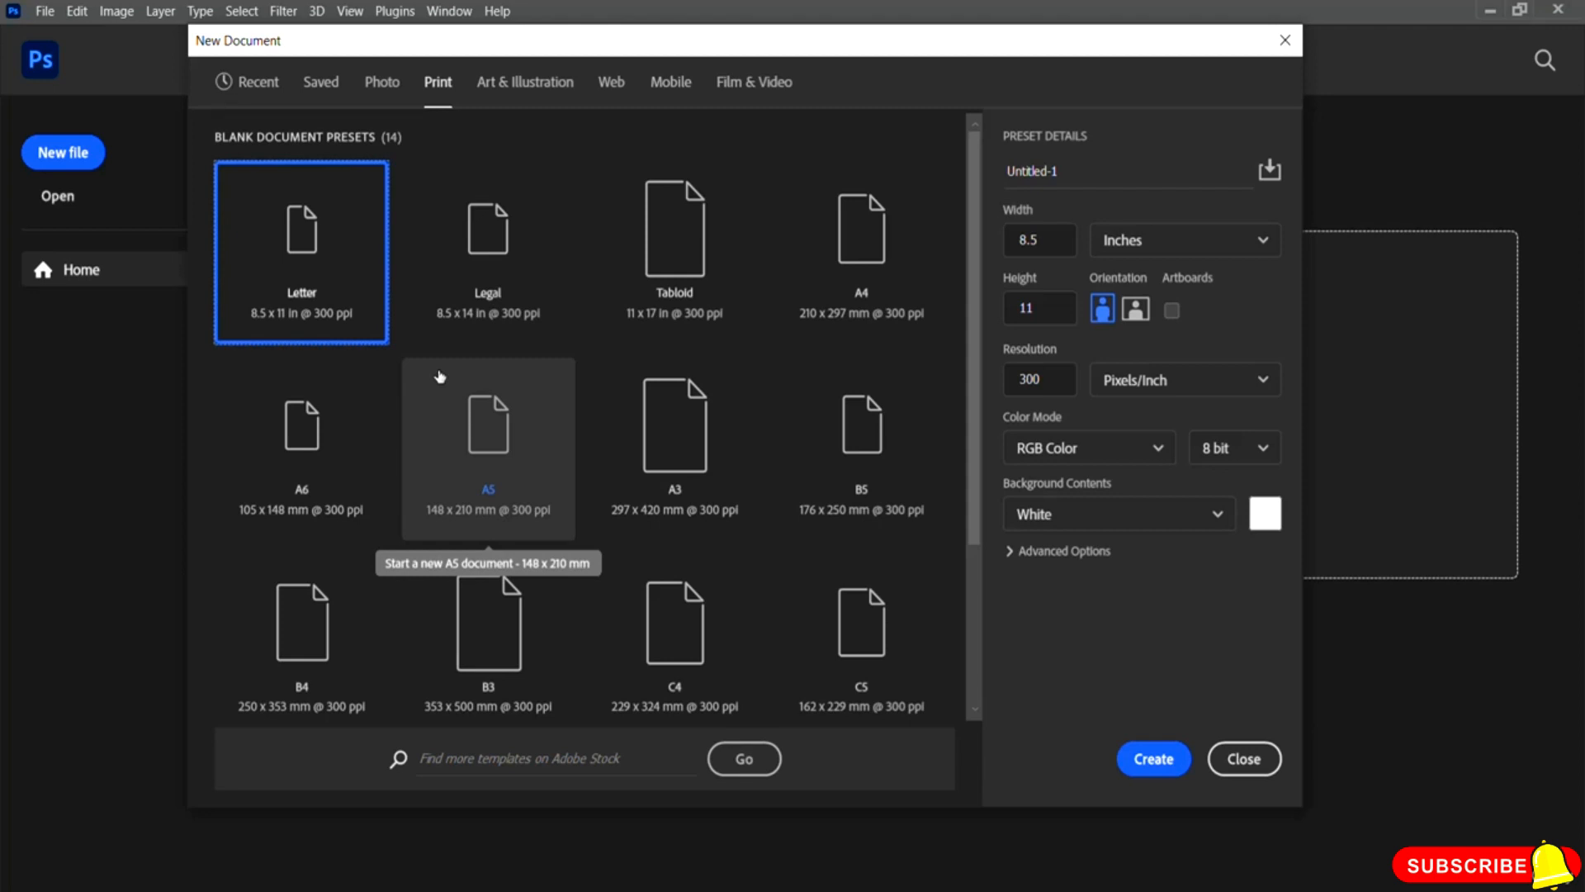
scroll(927, 396, down, 3)
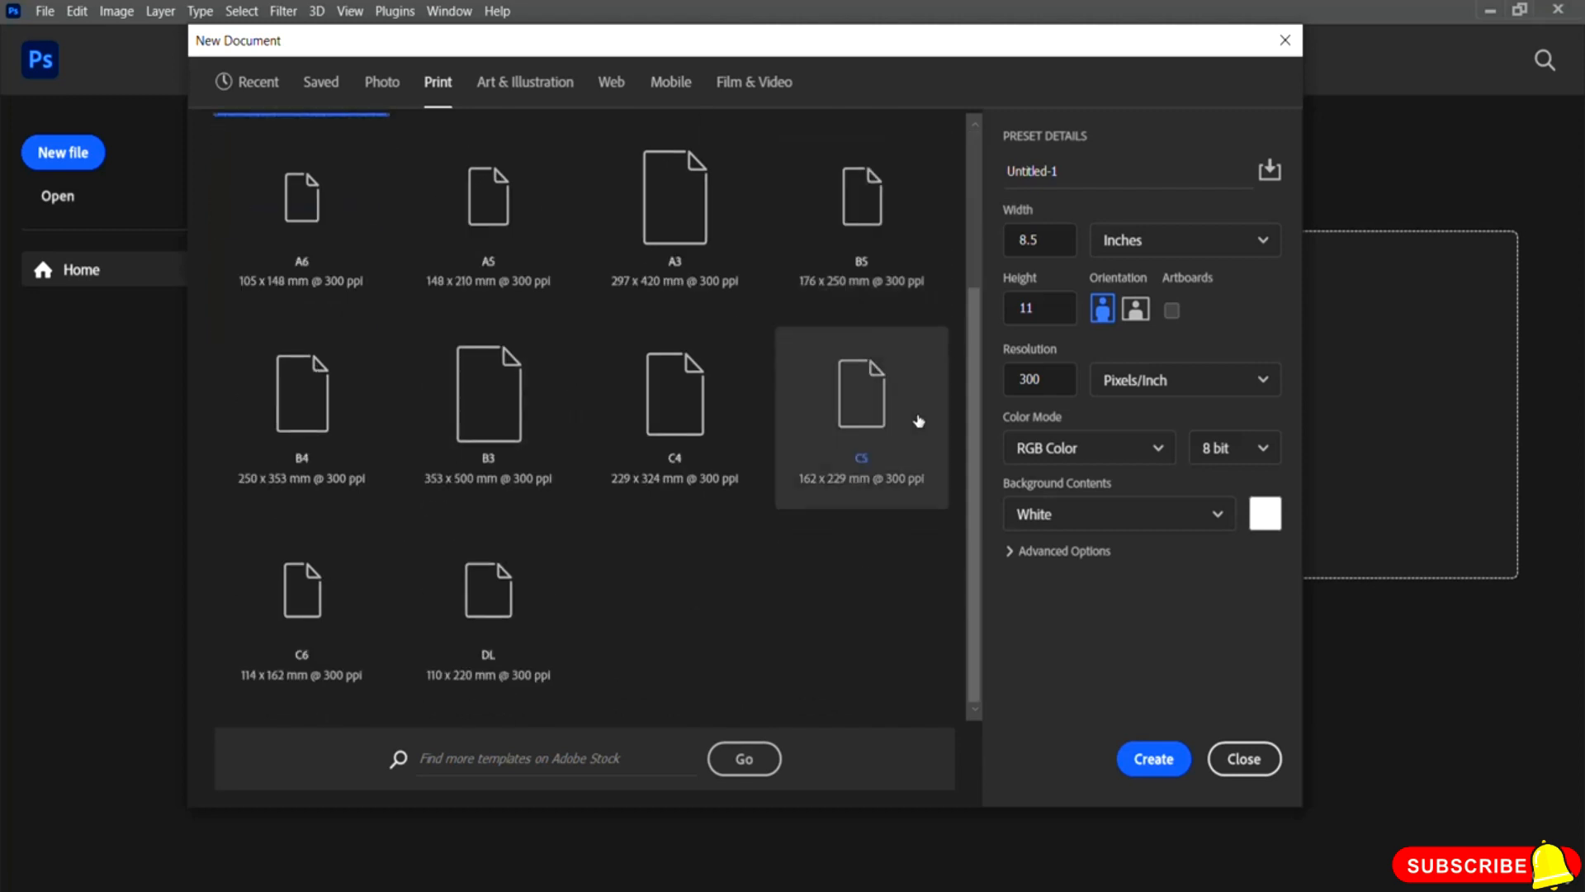
scroll(908, 421, up, 3)
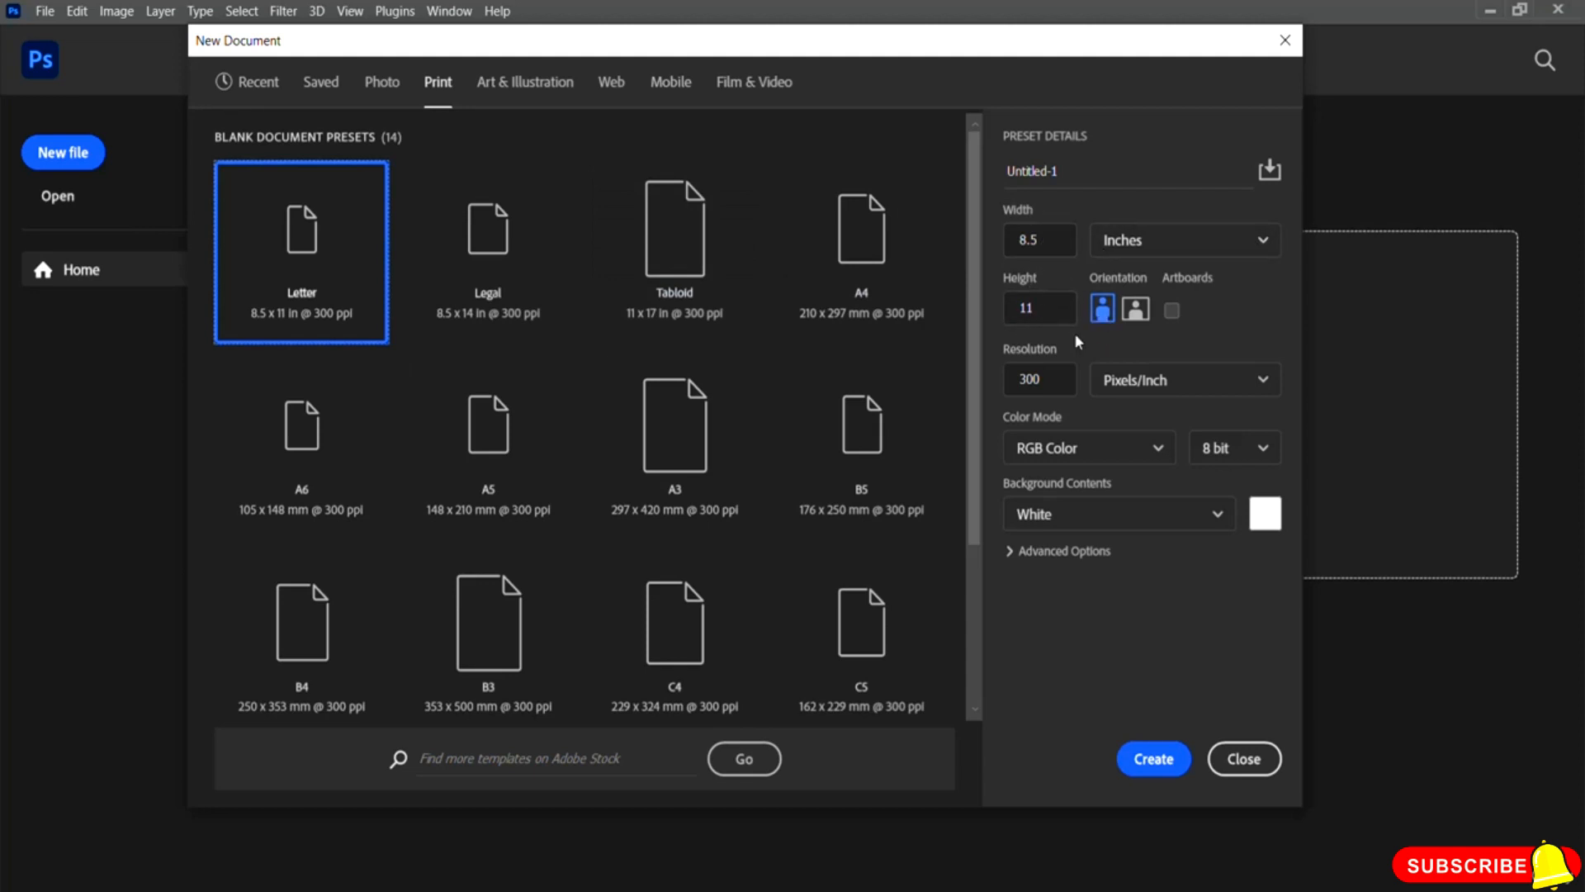
click(701, 243)
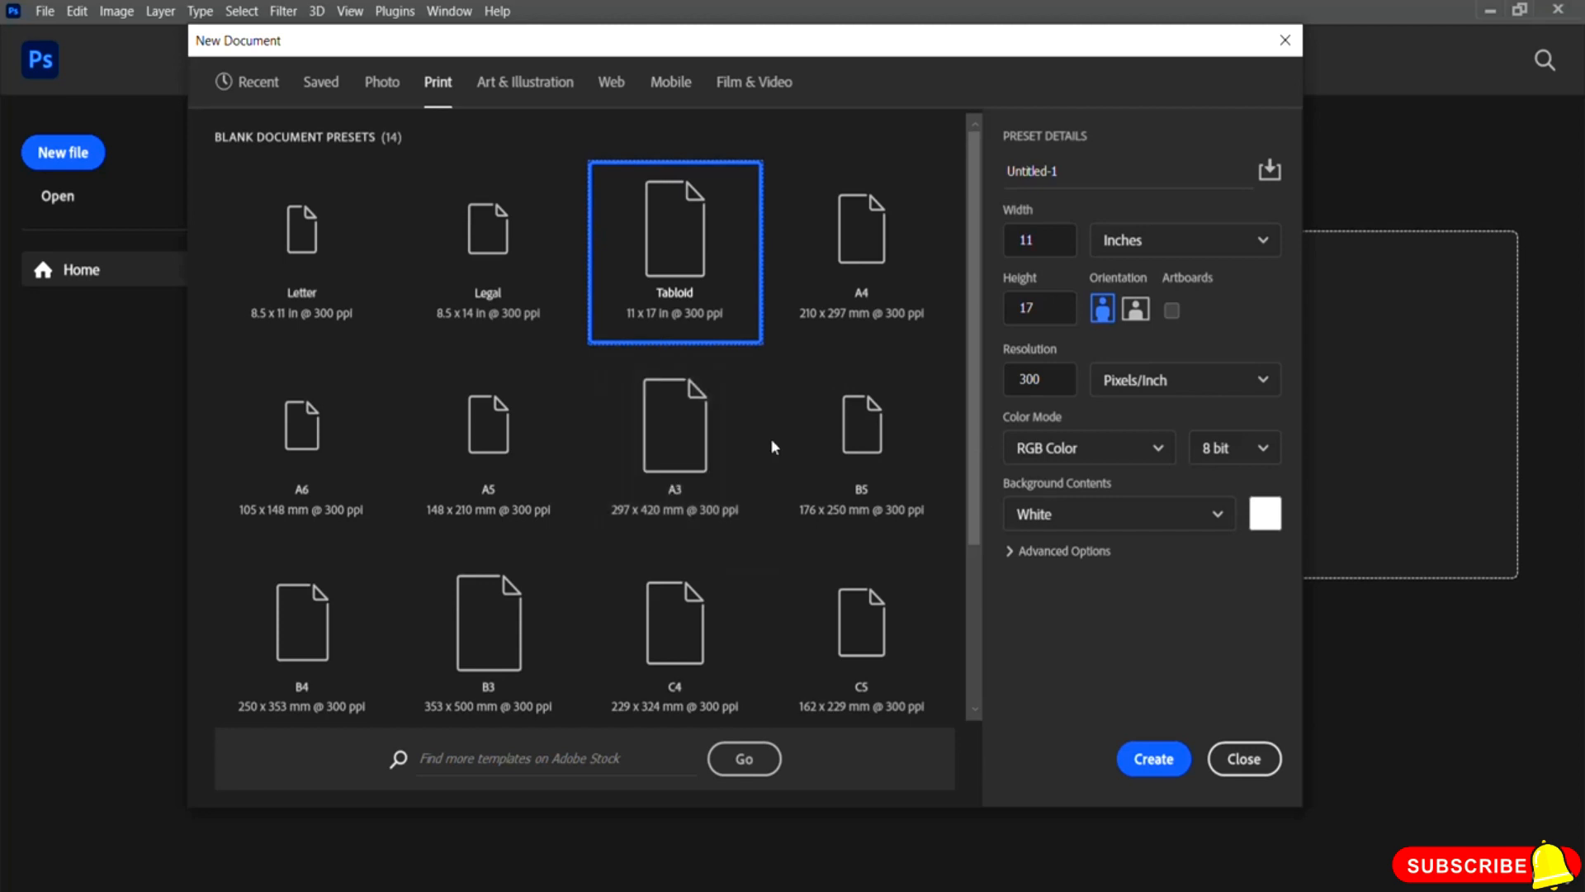
click(660, 436)
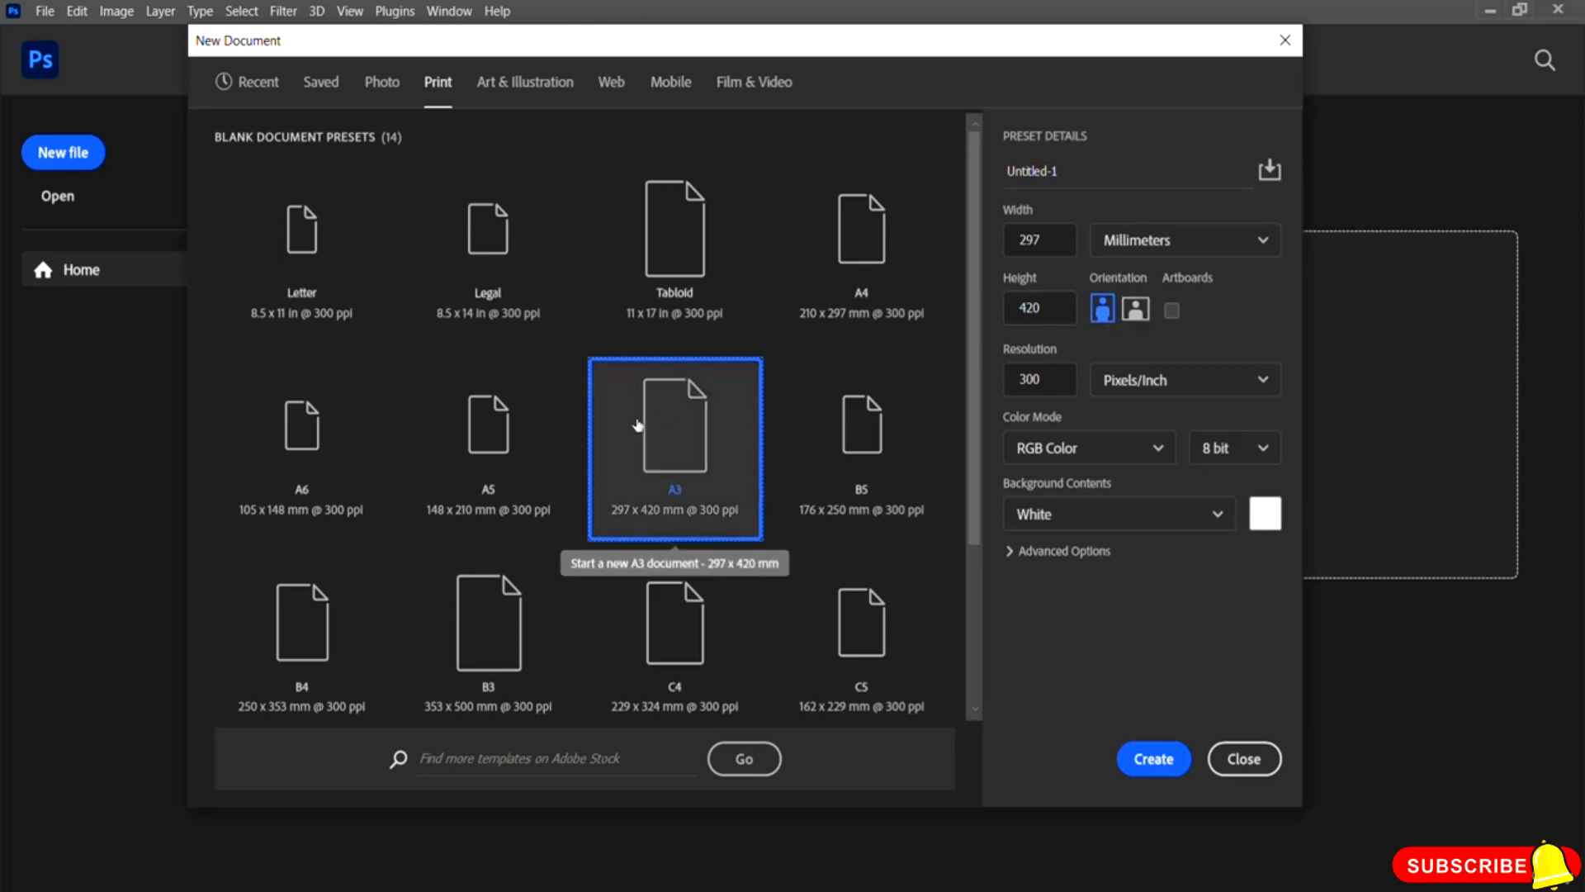
- Compare the dimensions of the Postcard and Poster presets in the Art & Illustration category
click(532, 87)
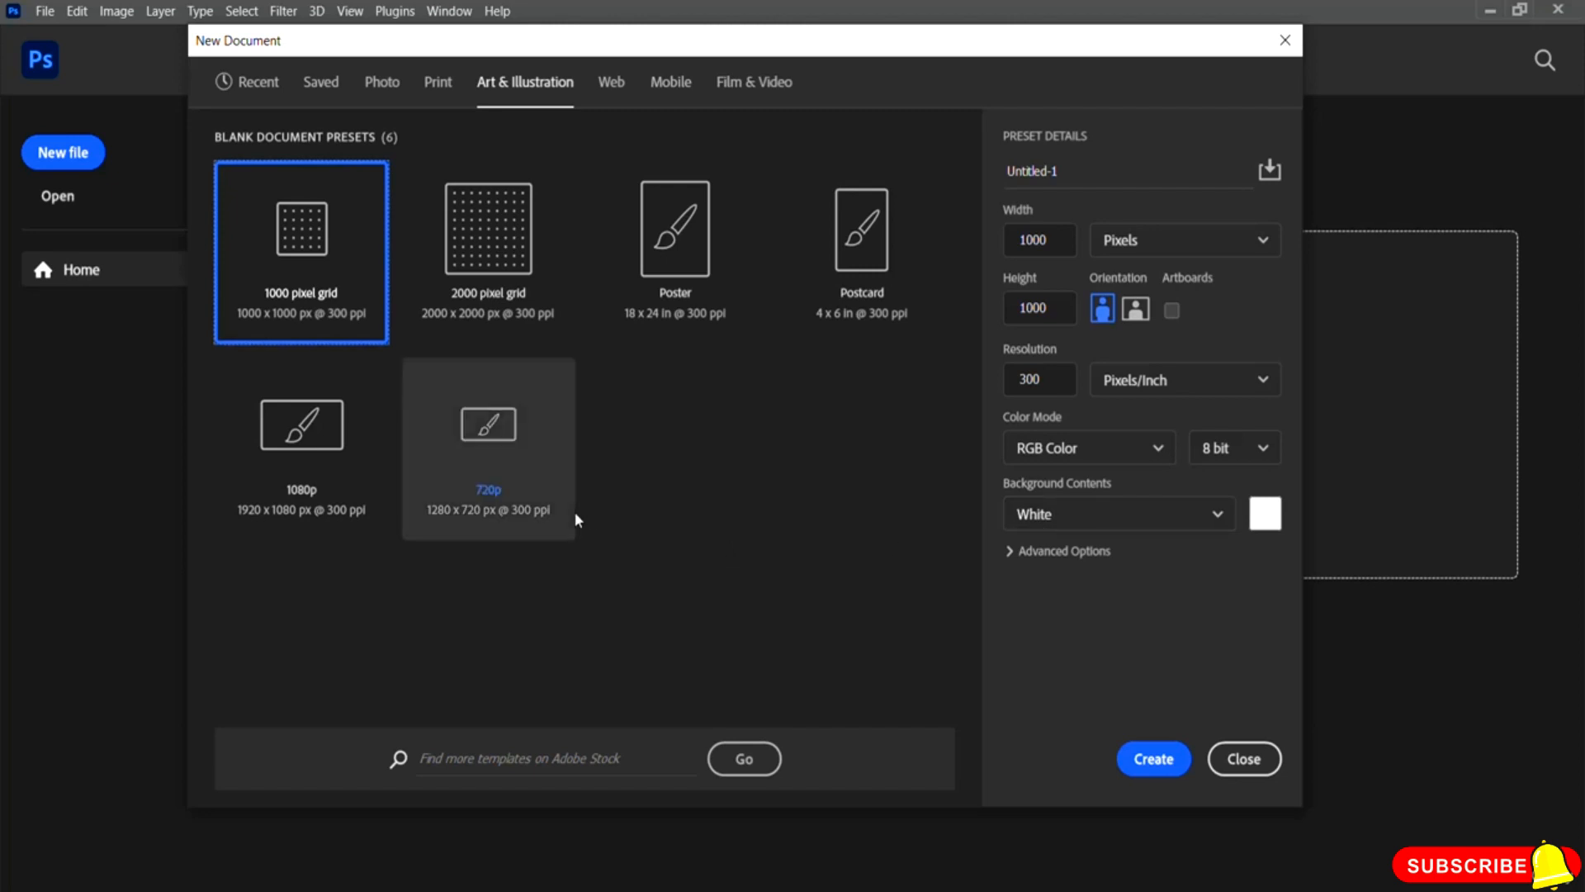
click(869, 341)
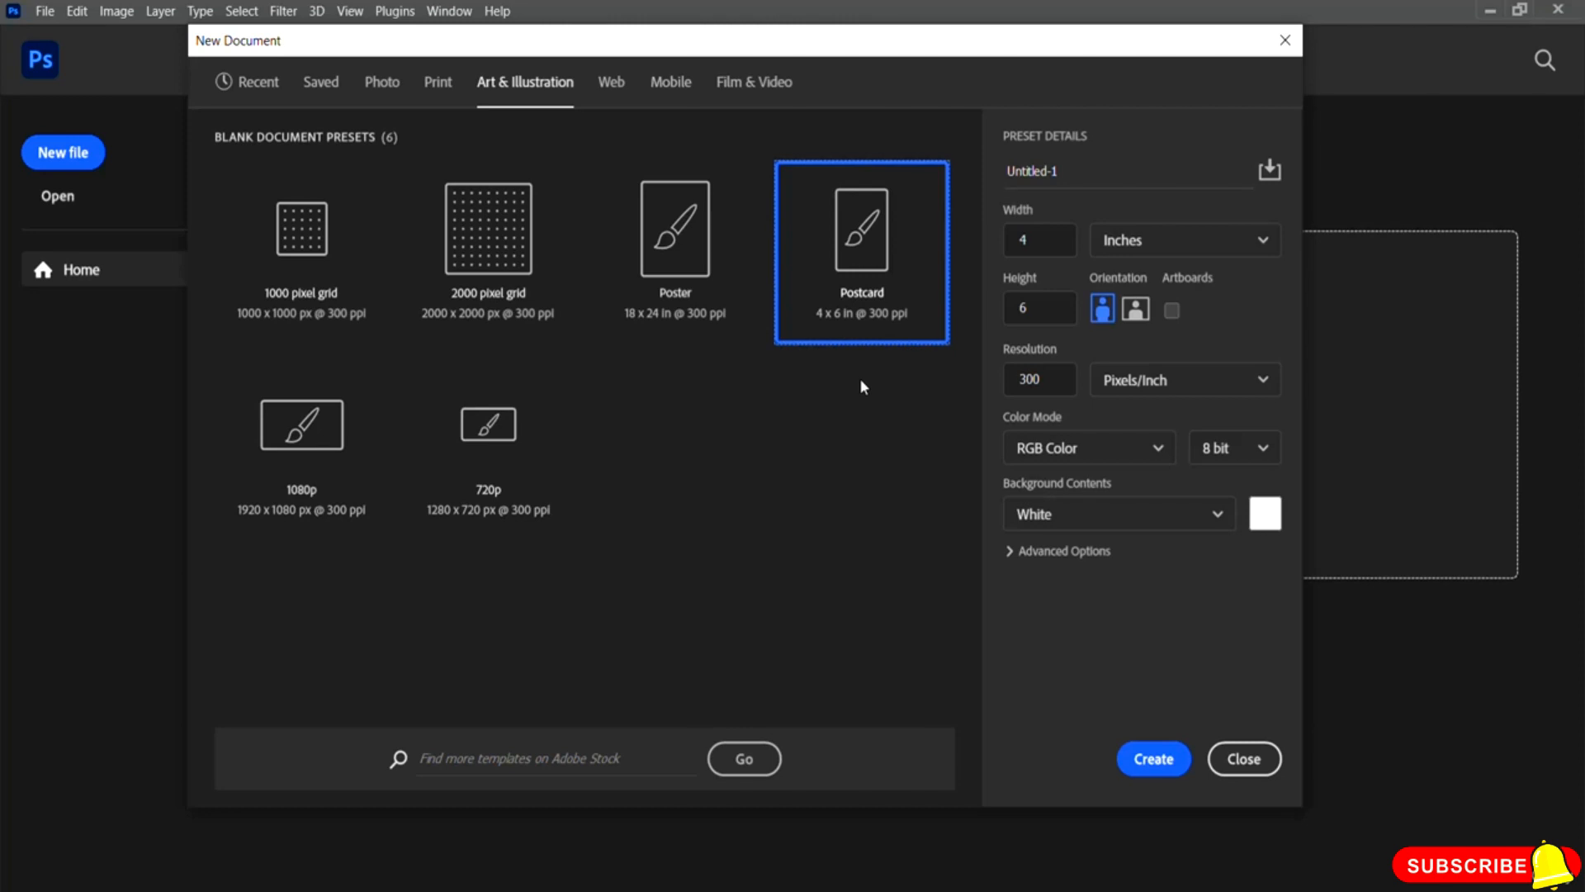
click(697, 271)
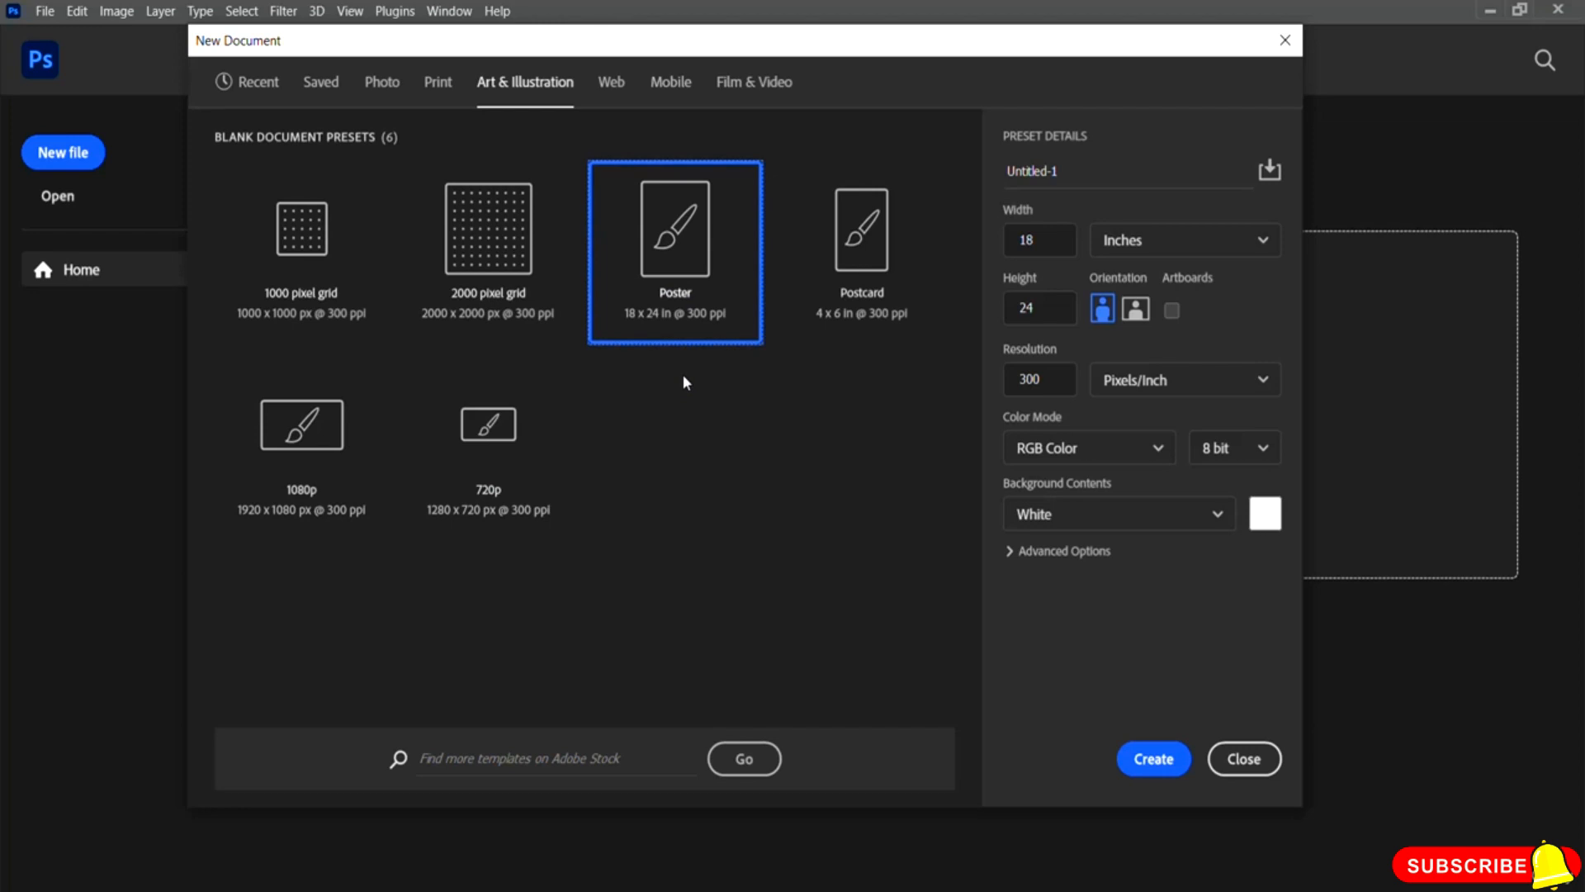
click(853, 288)
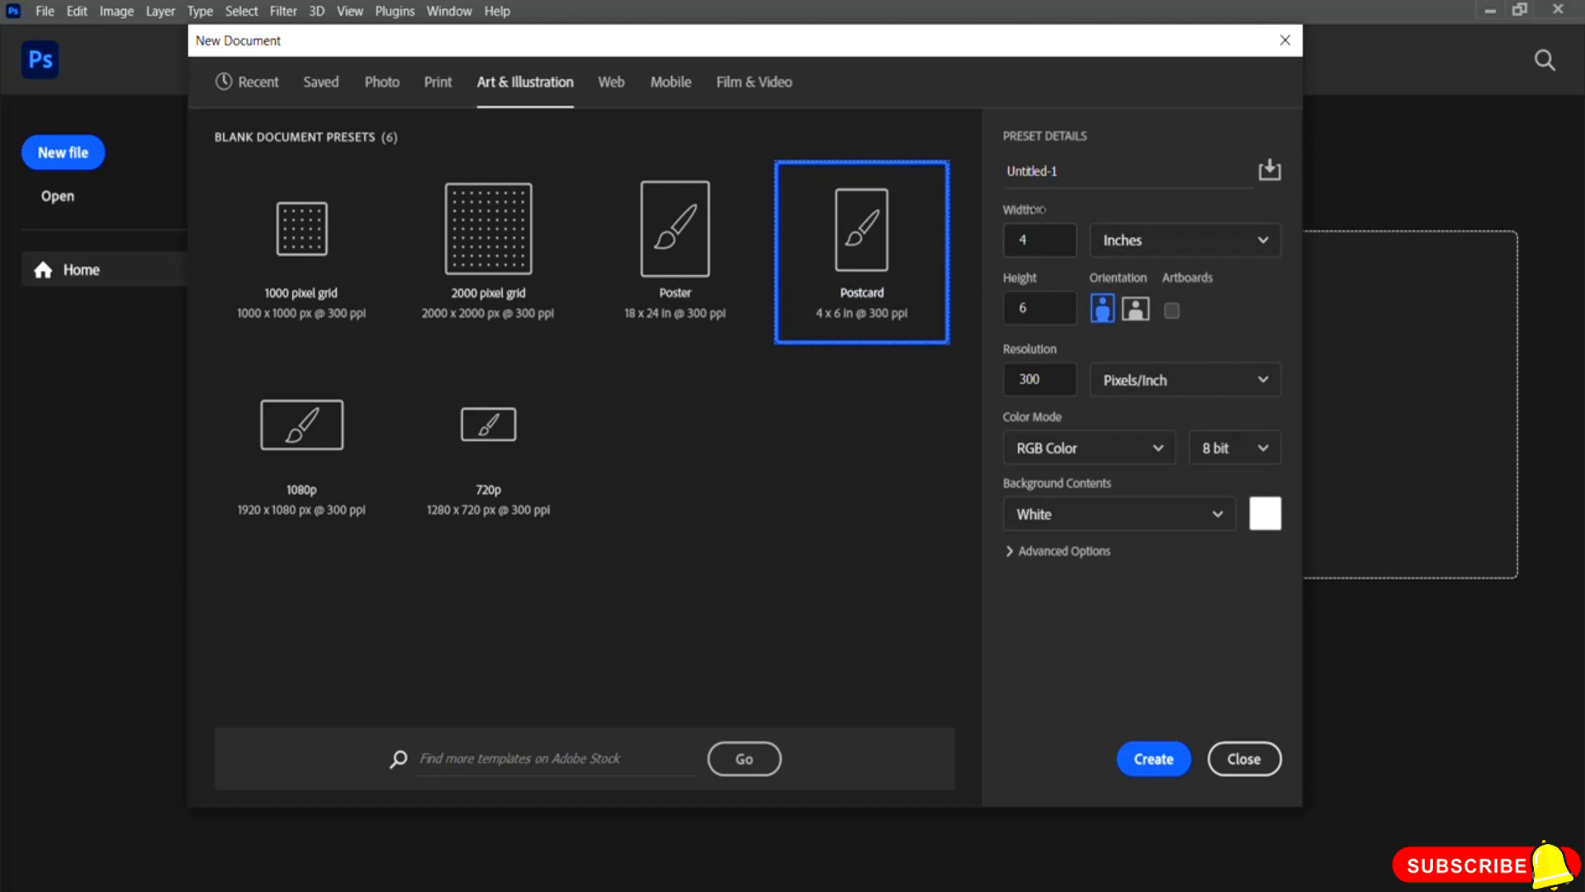
click(665, 244)
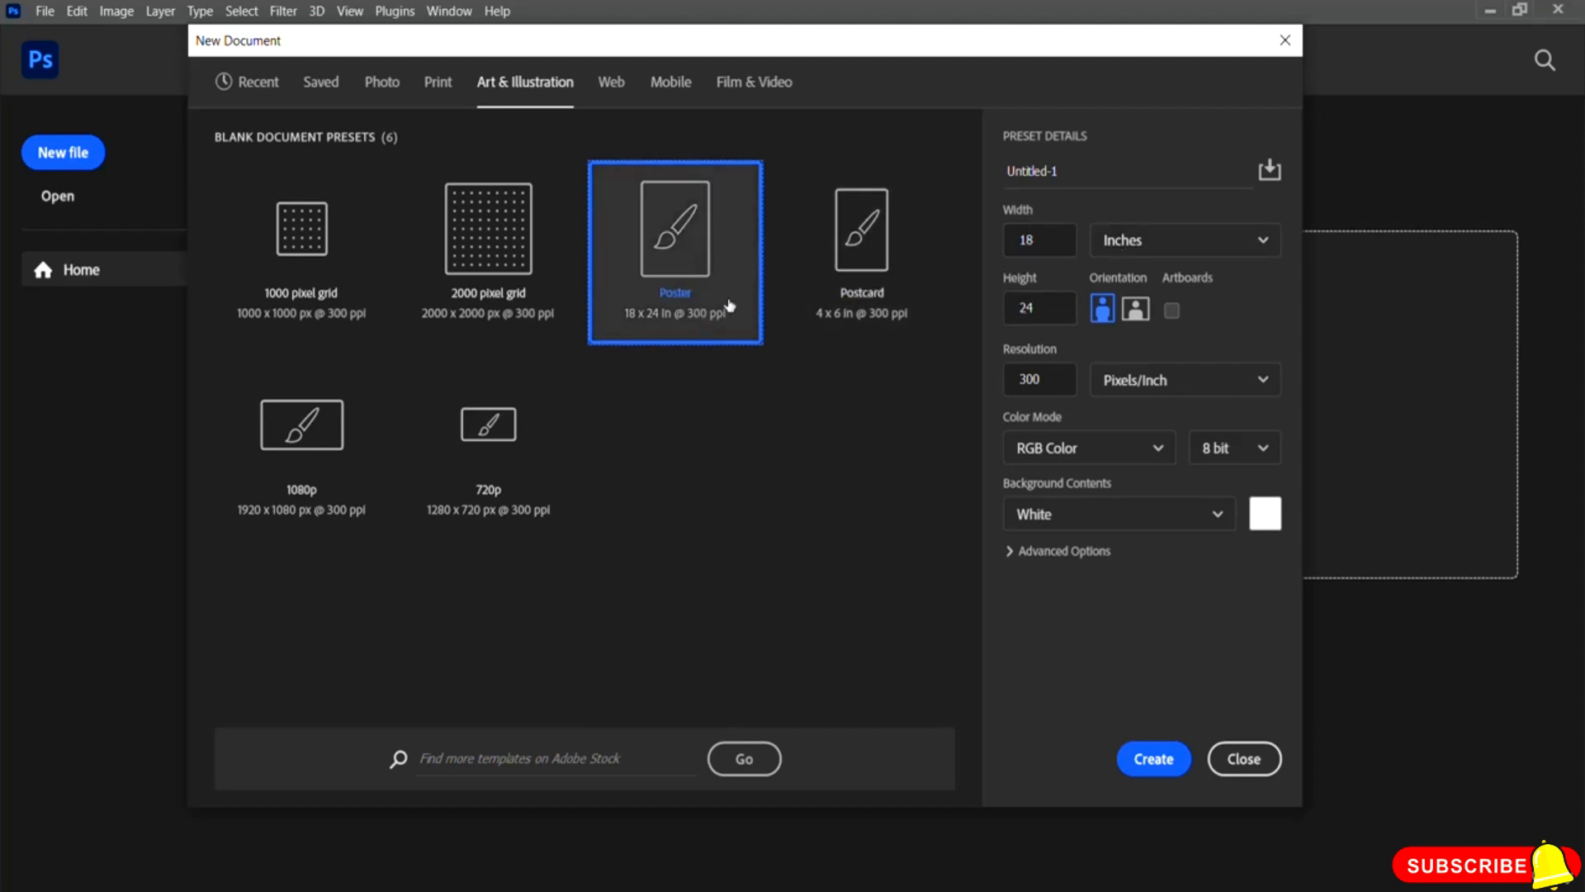
click(862, 258)
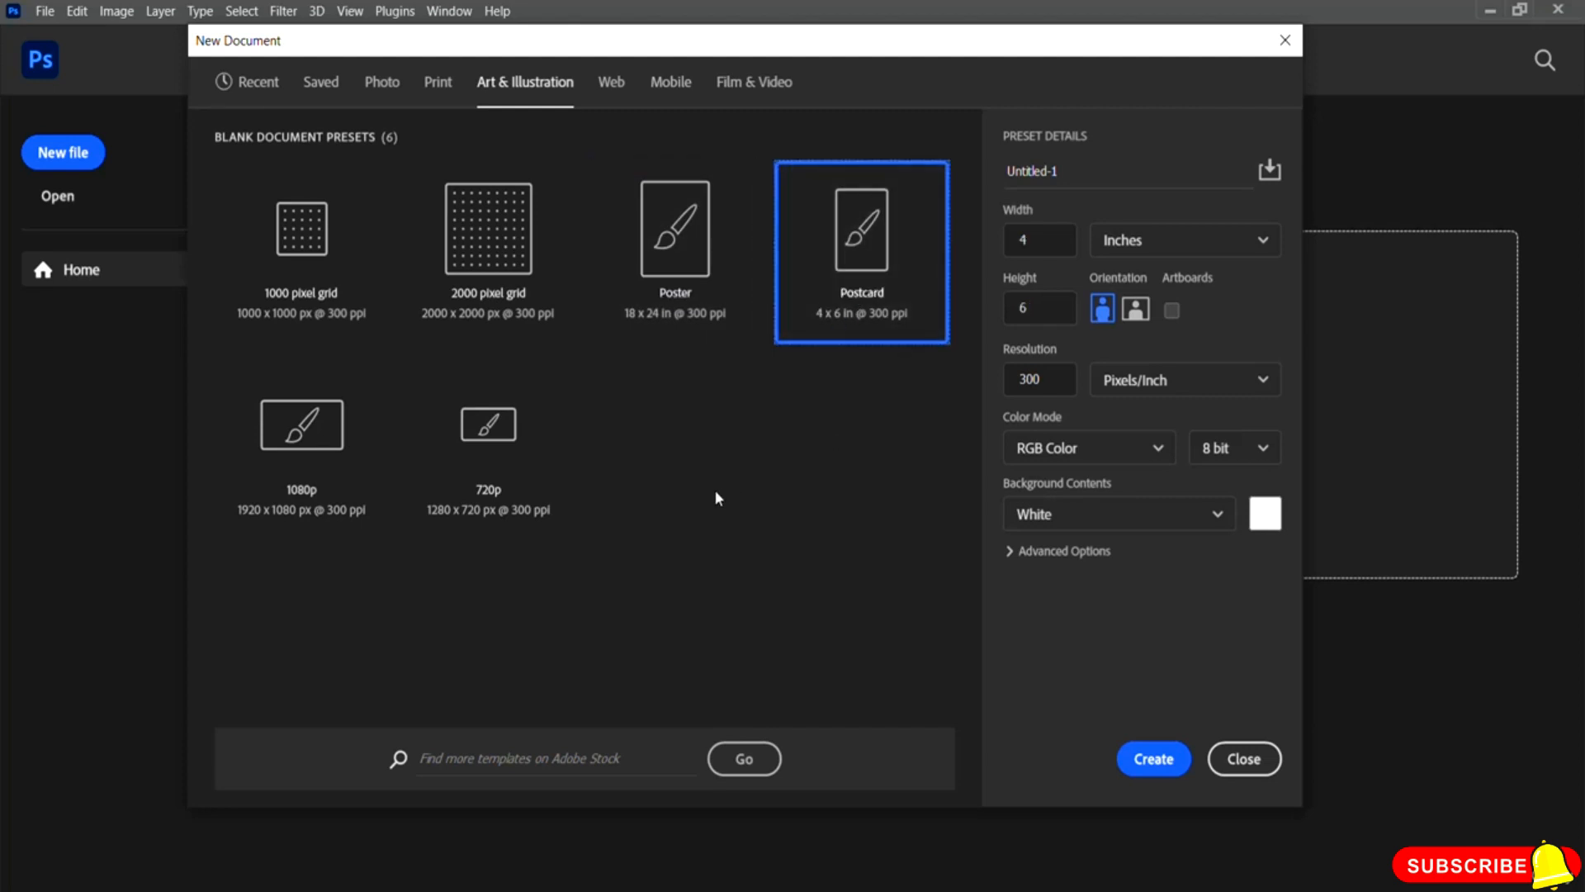
- Compare the Web presets, including MacBook Pro 13, iMac 27, Web Minimum, Web Medium, Web Most Common and Web Large
click(612, 83)
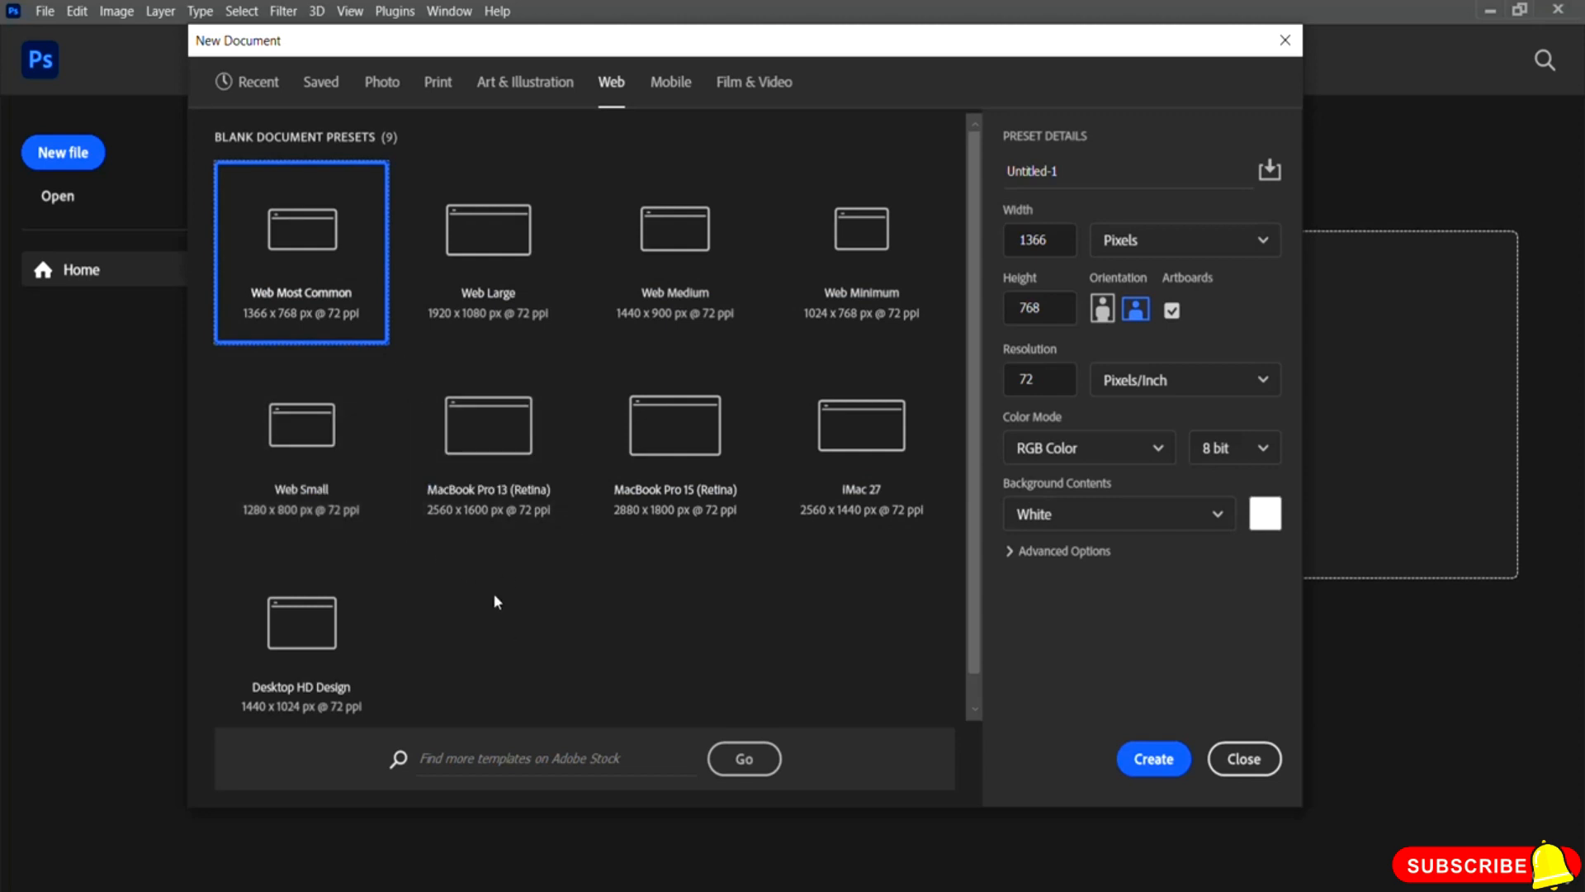
click(504, 425)
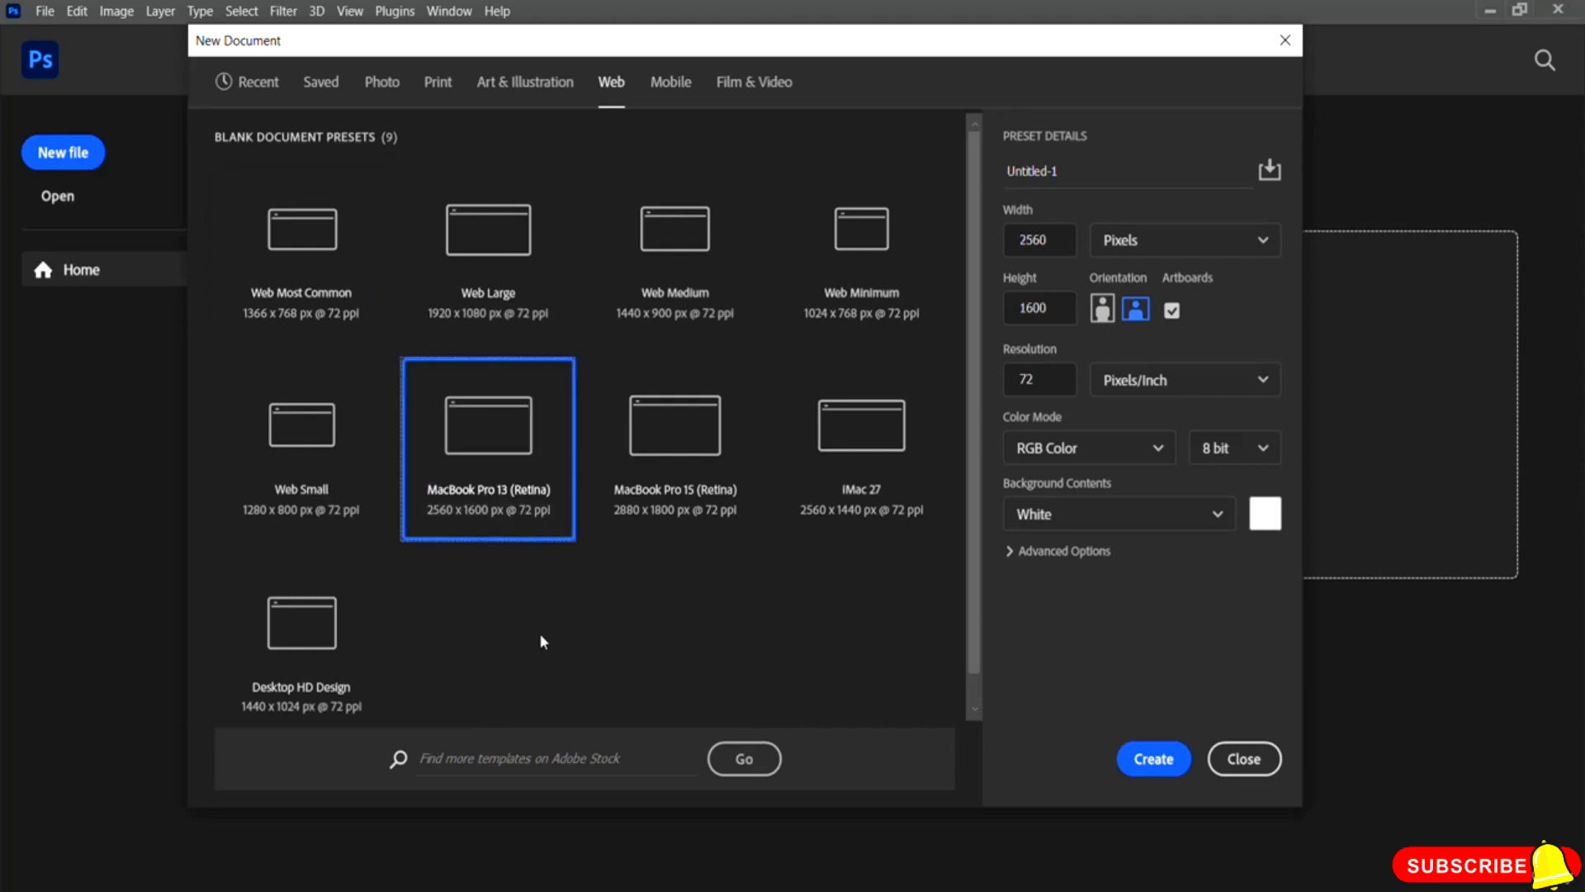
click(836, 446)
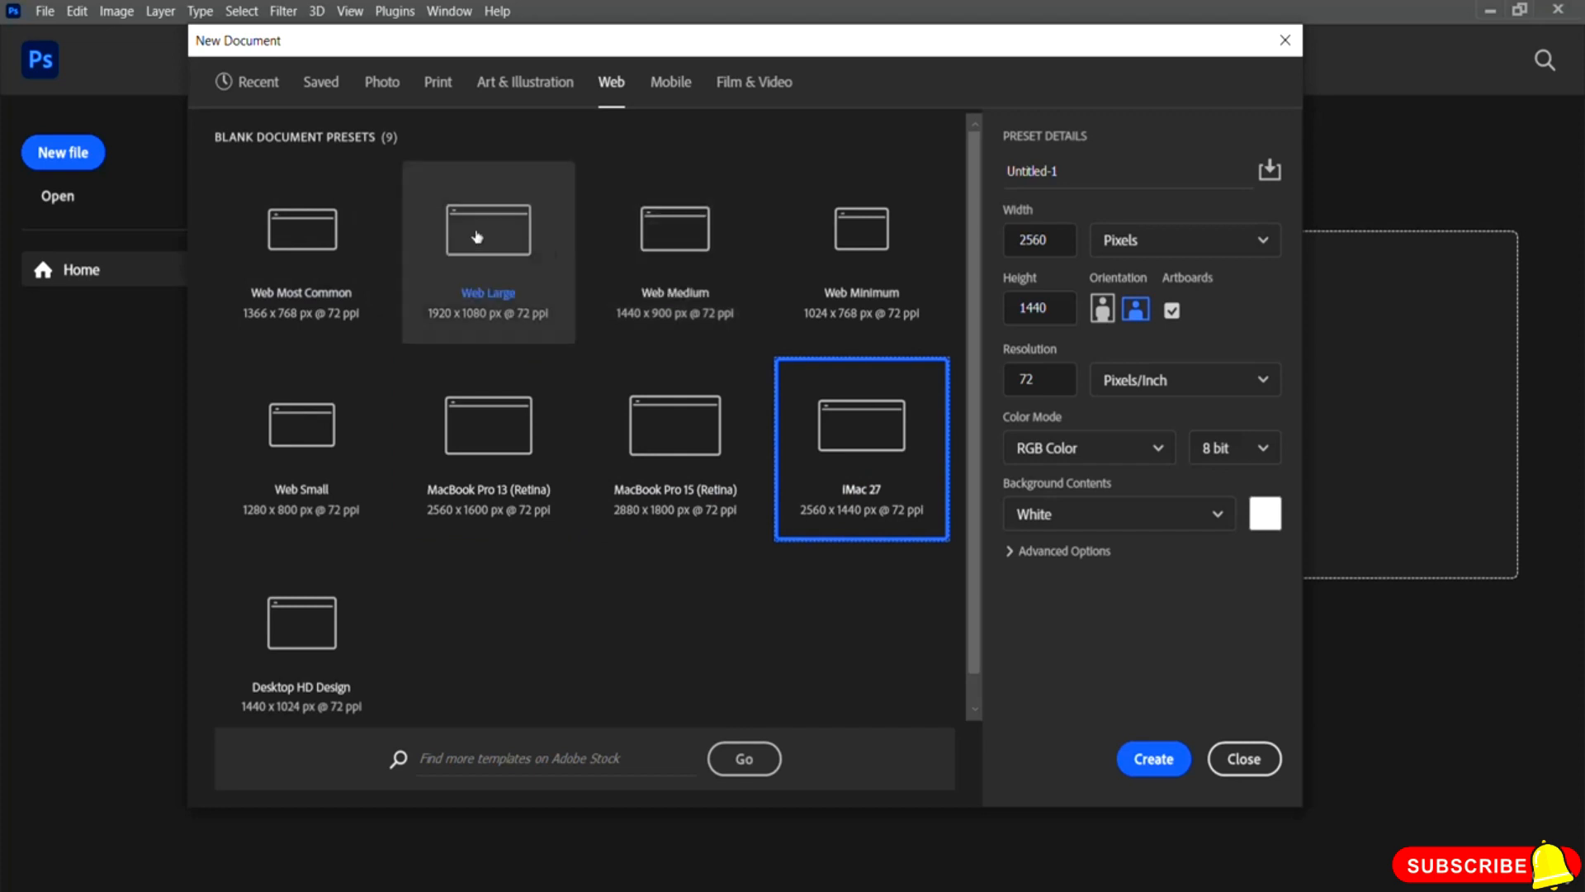
click(866, 231)
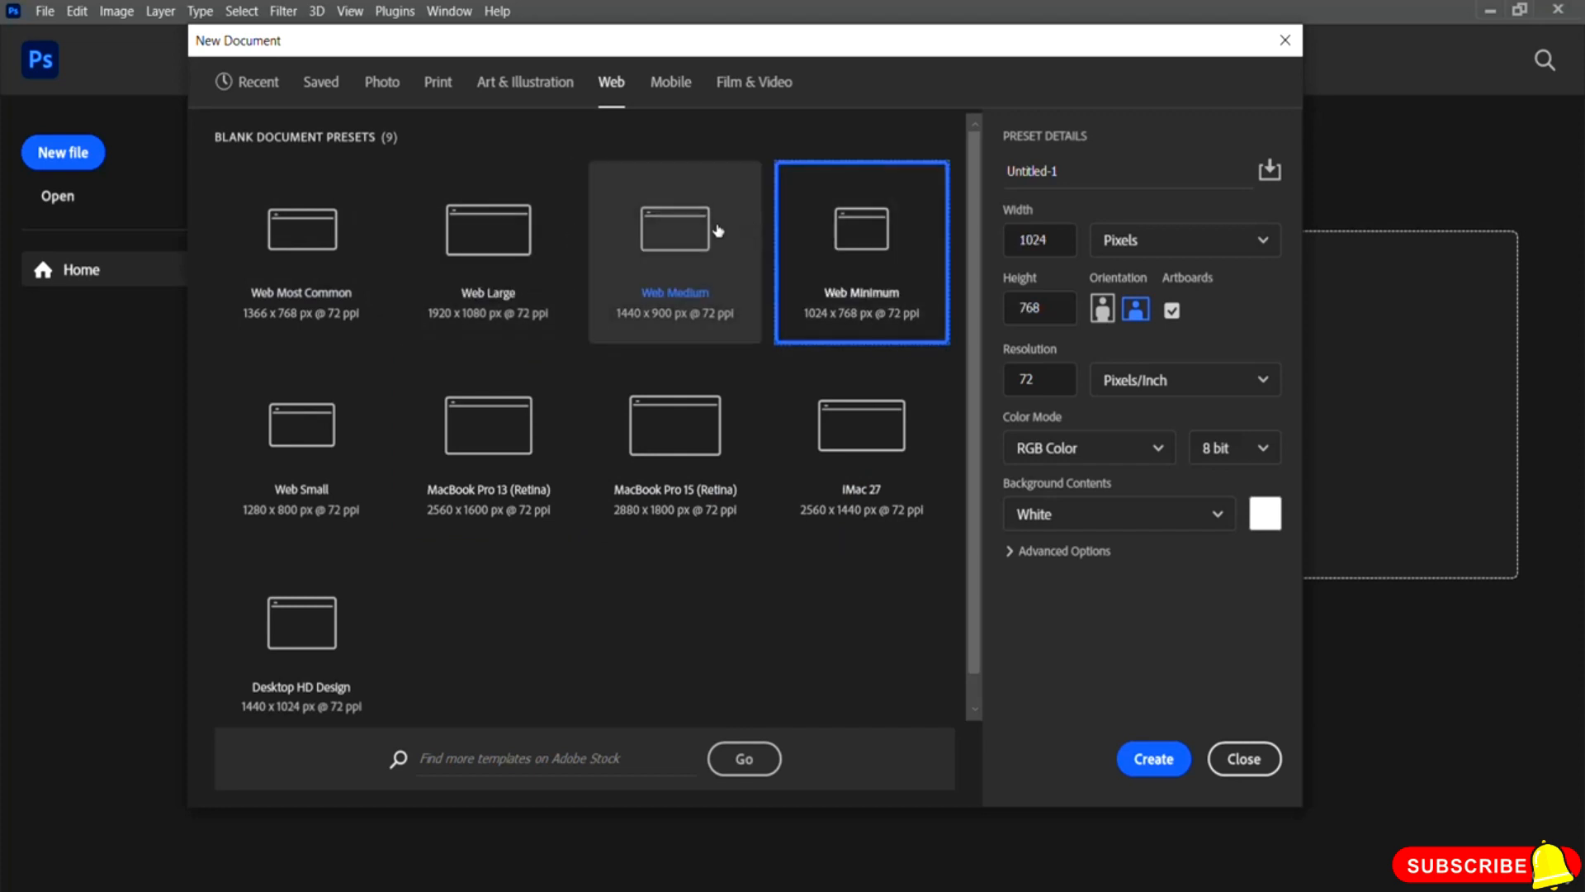
click(690, 237)
click(466, 227)
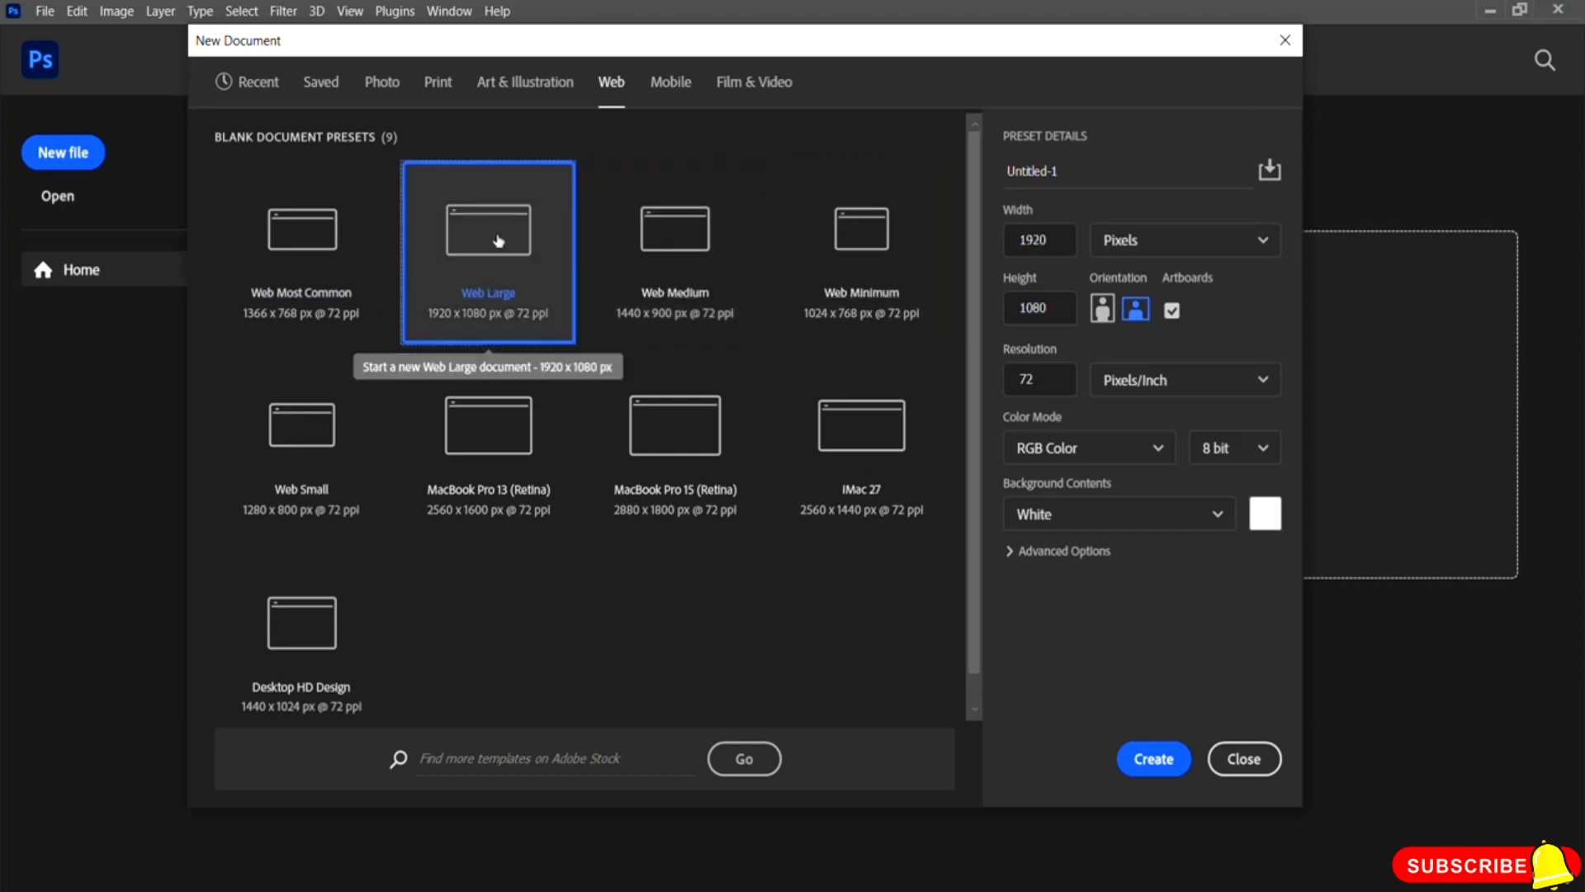
click(328, 242)
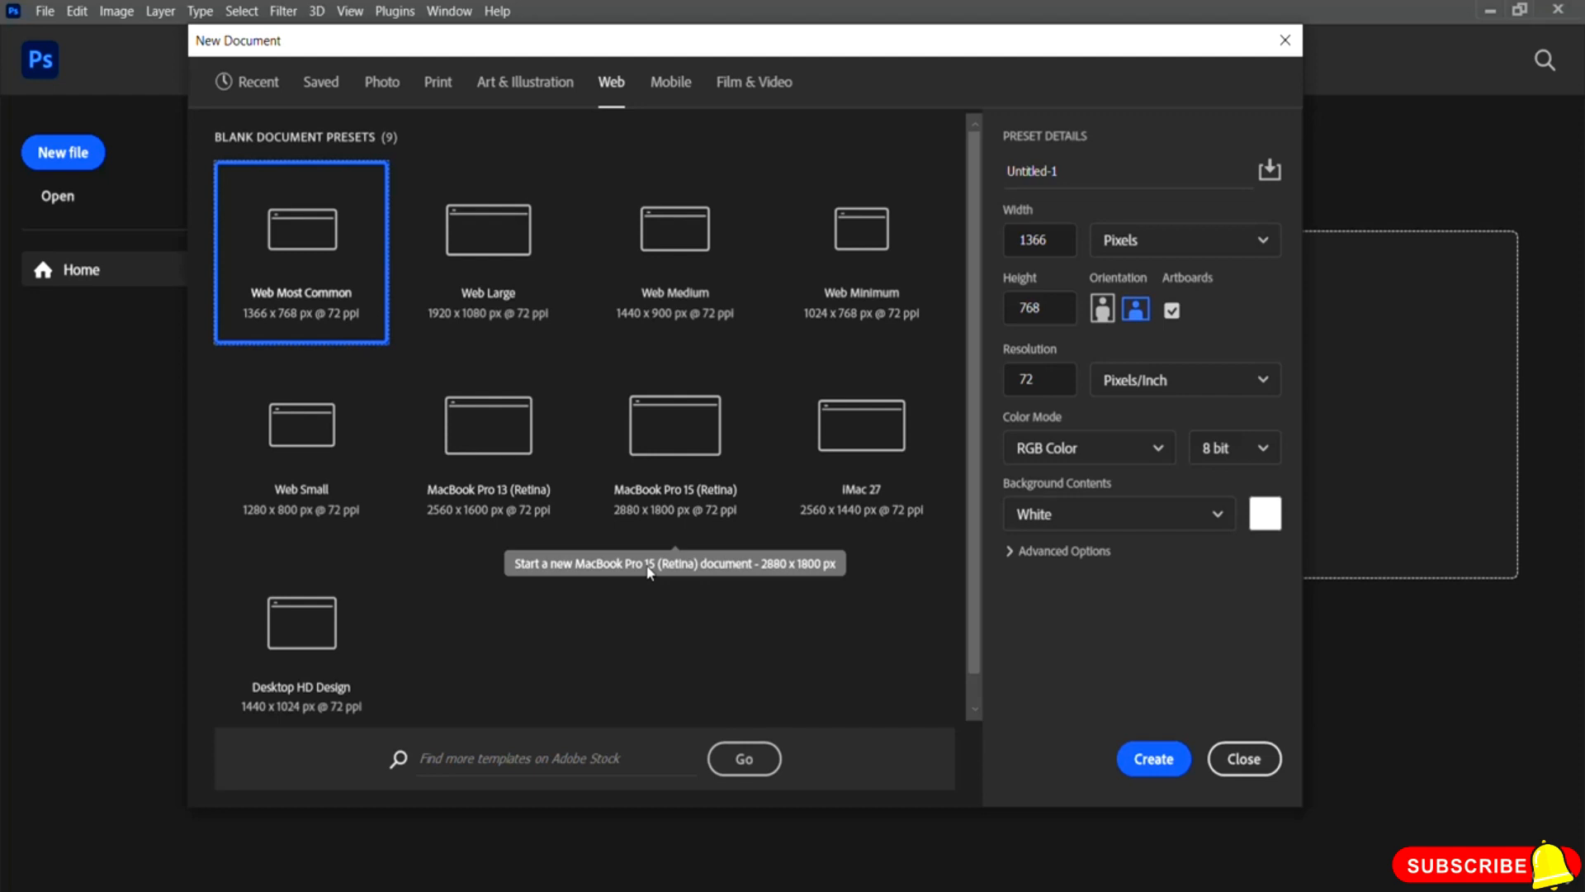
click(485, 238)
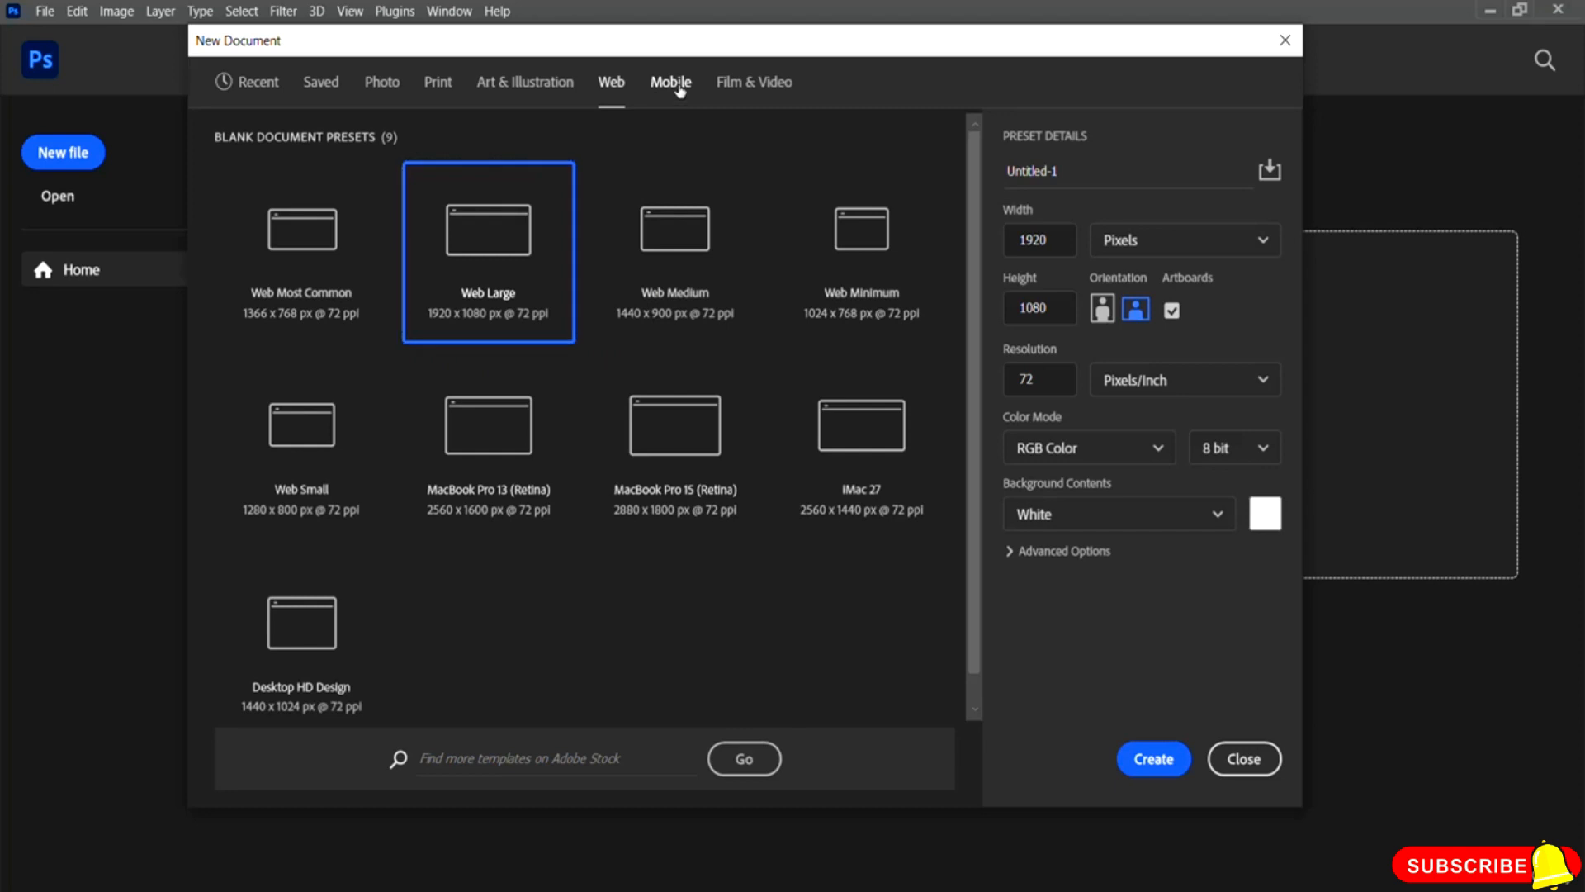
- Look through all Mobile document presets and check the details of the Microsoft Surface Pro 3 size
click(680, 91)
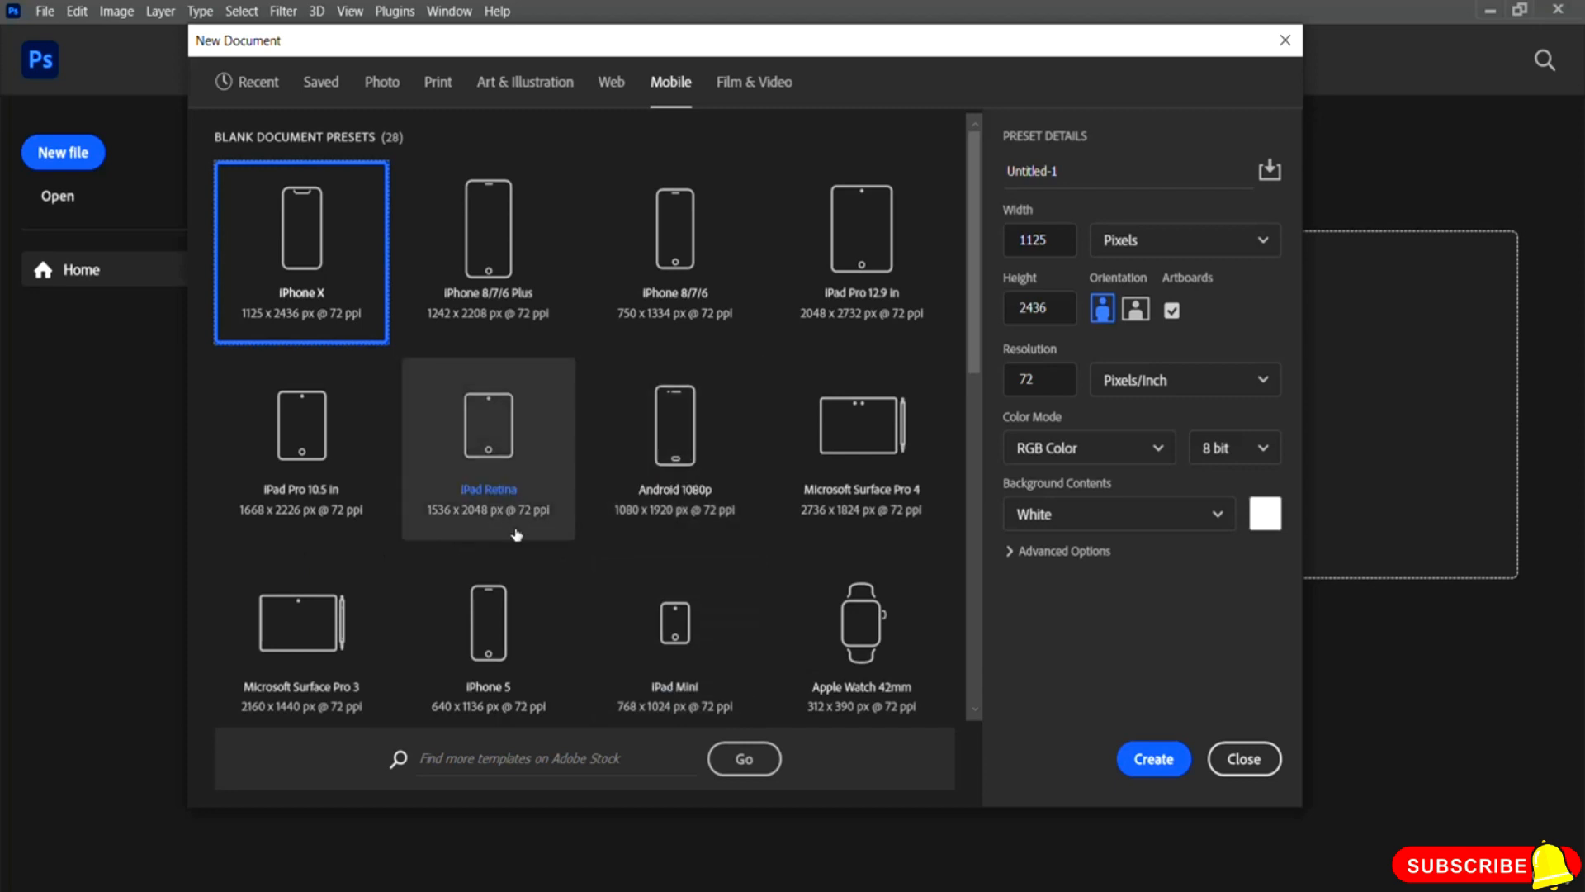
scroll(514, 538, down, 3)
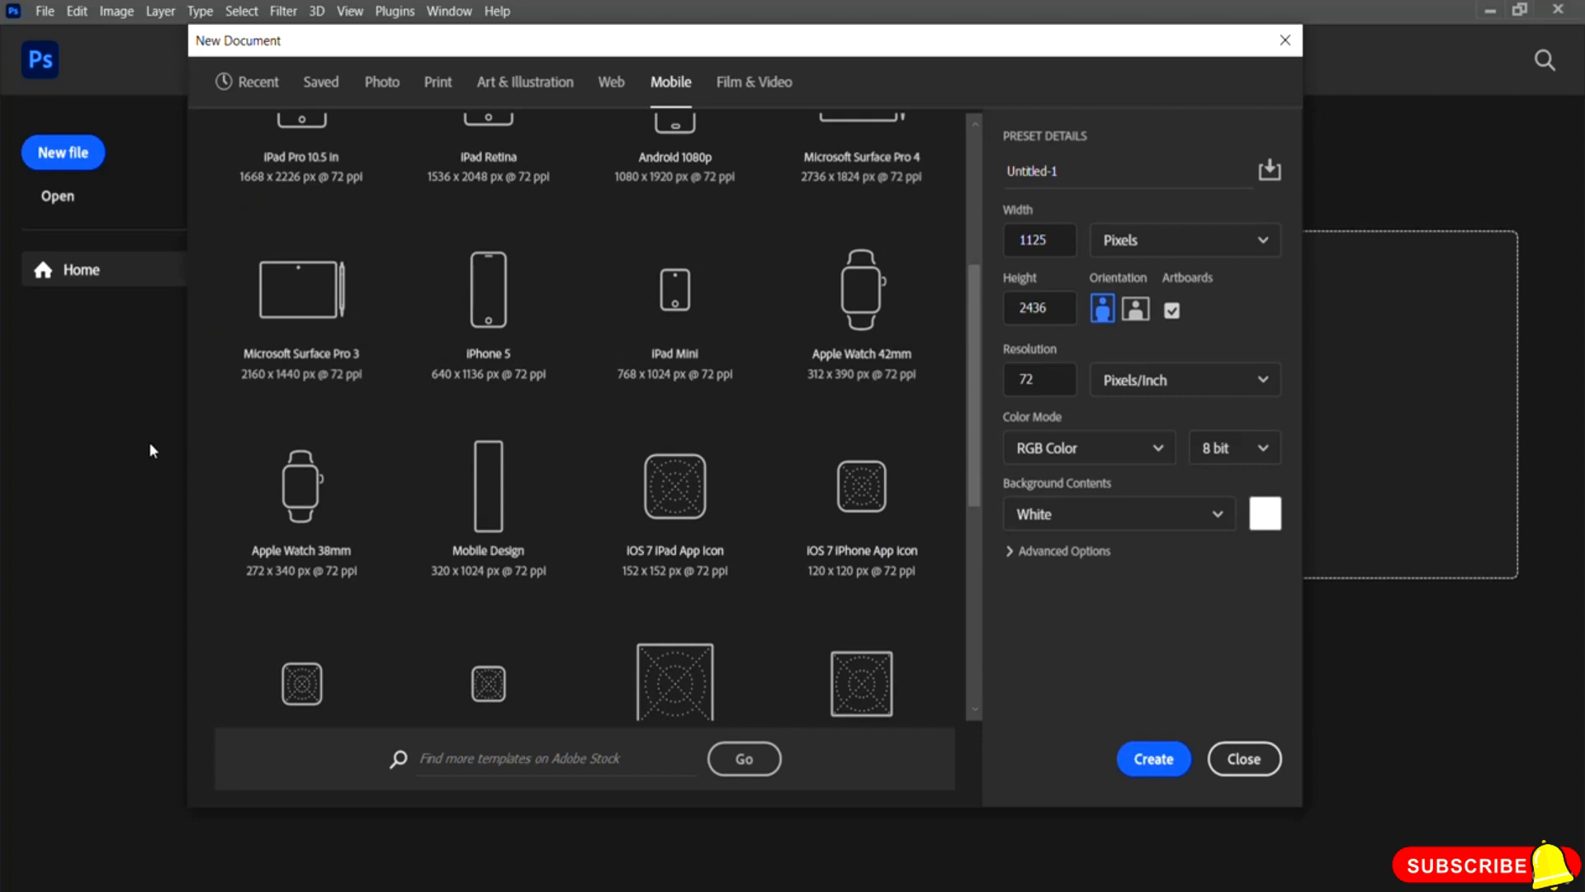
click(289, 327)
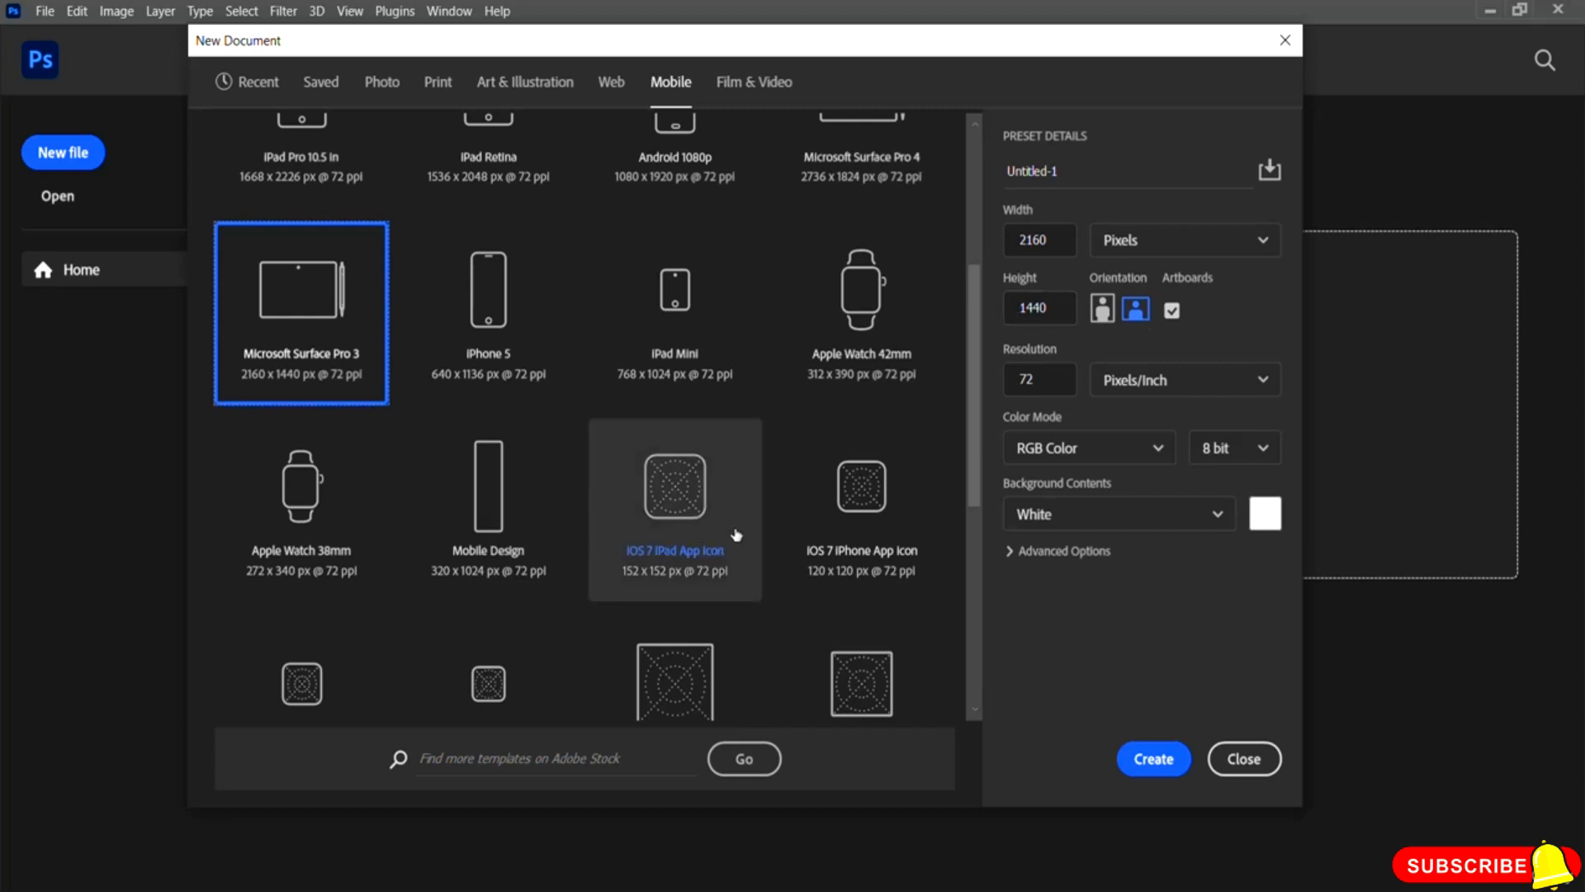
scroll(771, 532, down, 5)
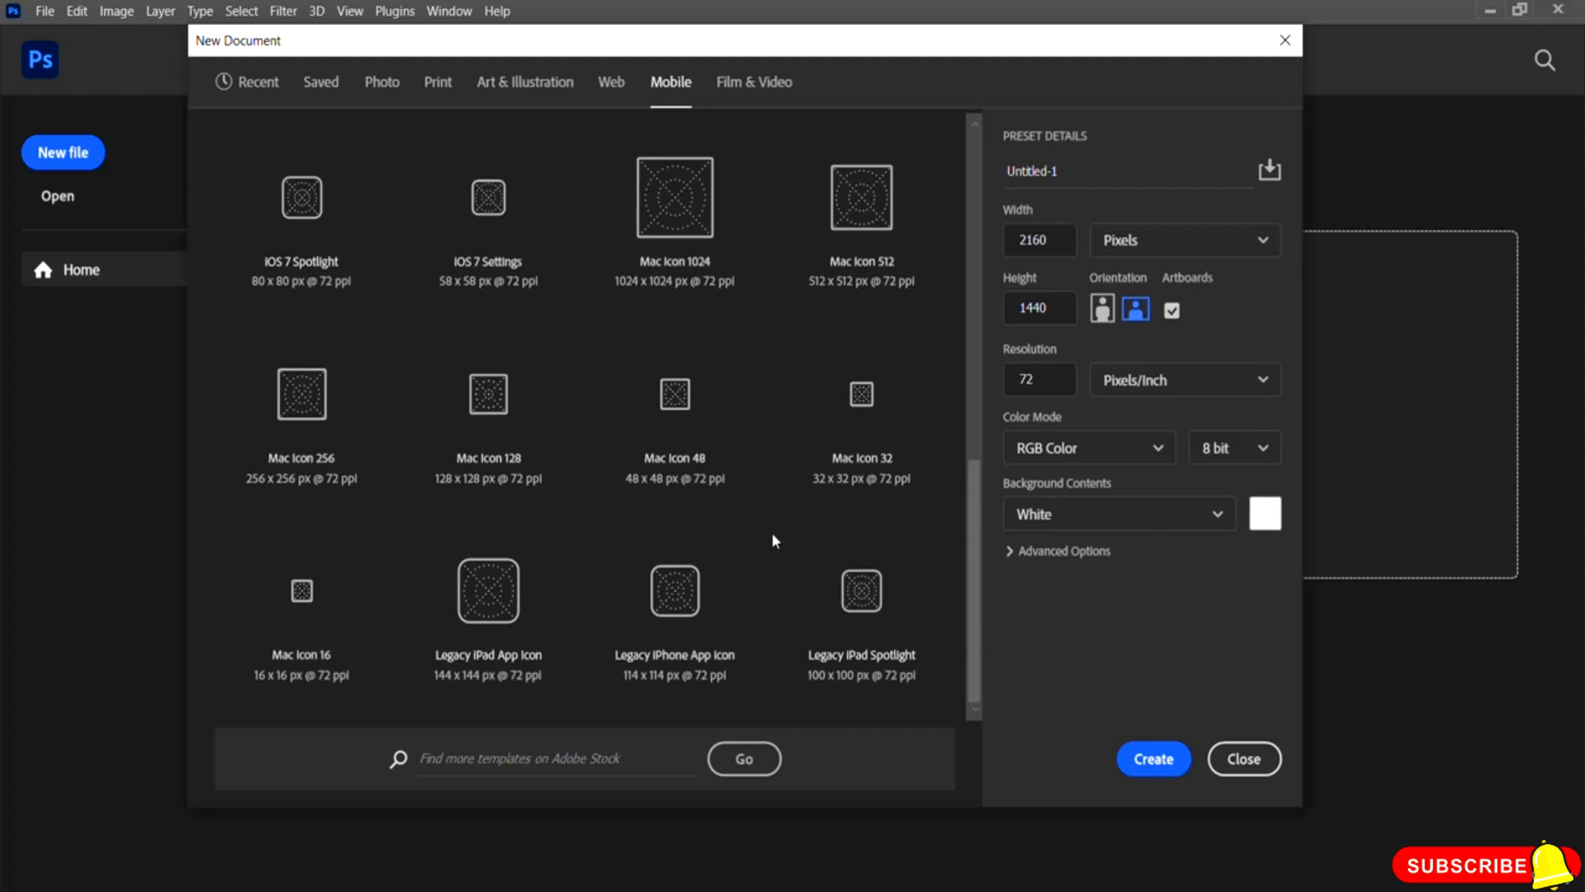
scroll(771, 532, up, 7)
scroll(773, 581, up, 2)
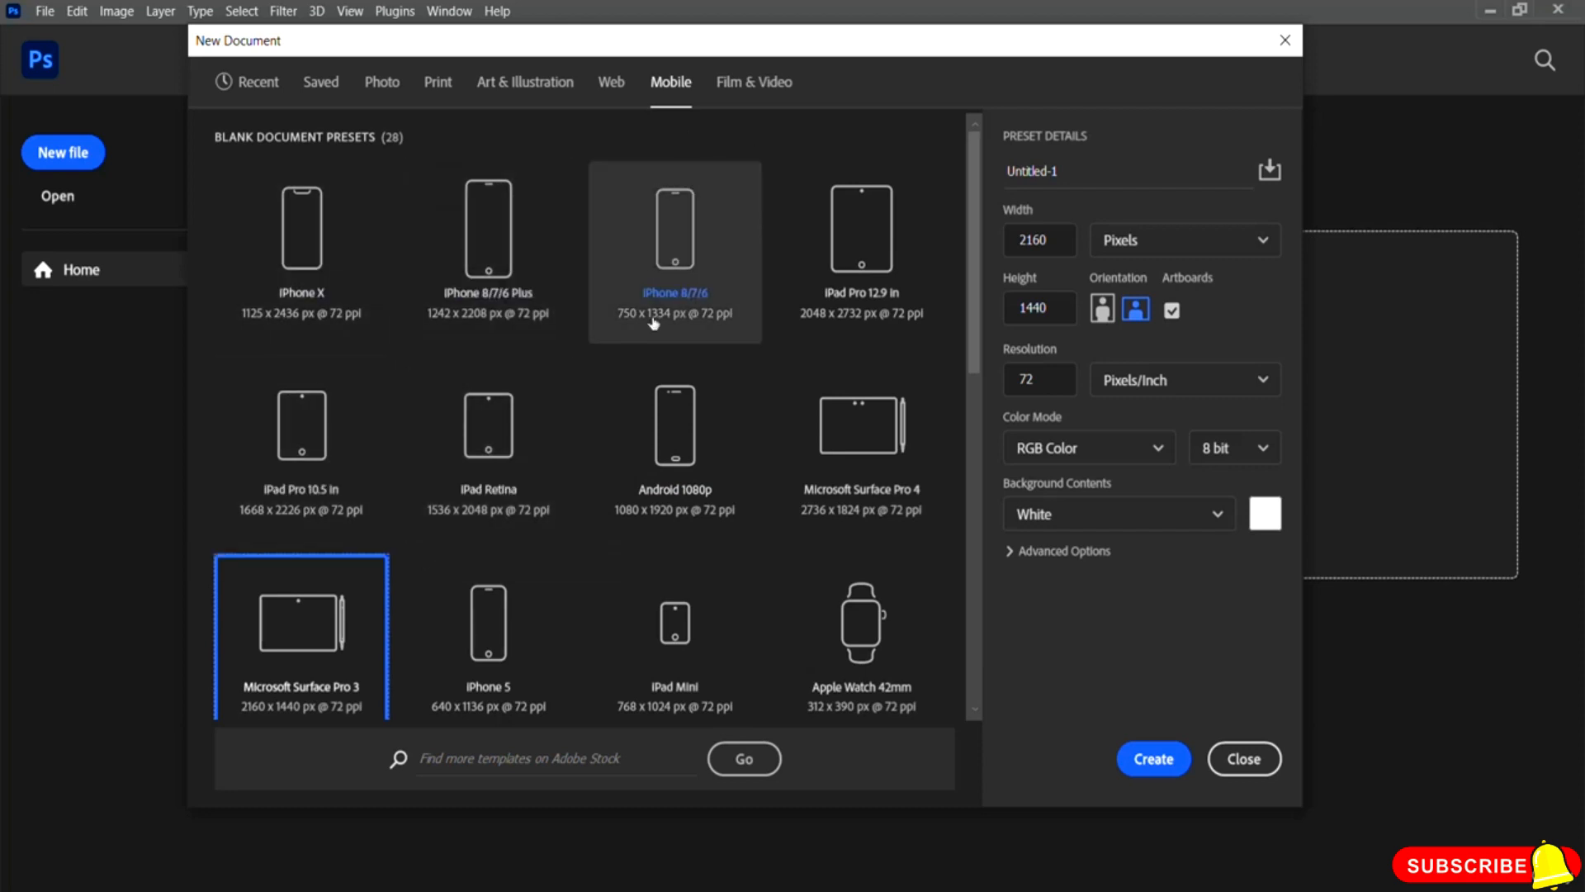
- Compare the Film & Video presets, including DCI 2K 1080p, UHDTV/4K 2160p, DCI 4K 2160p and FUHDTV/8K 4320p
click(739, 86)
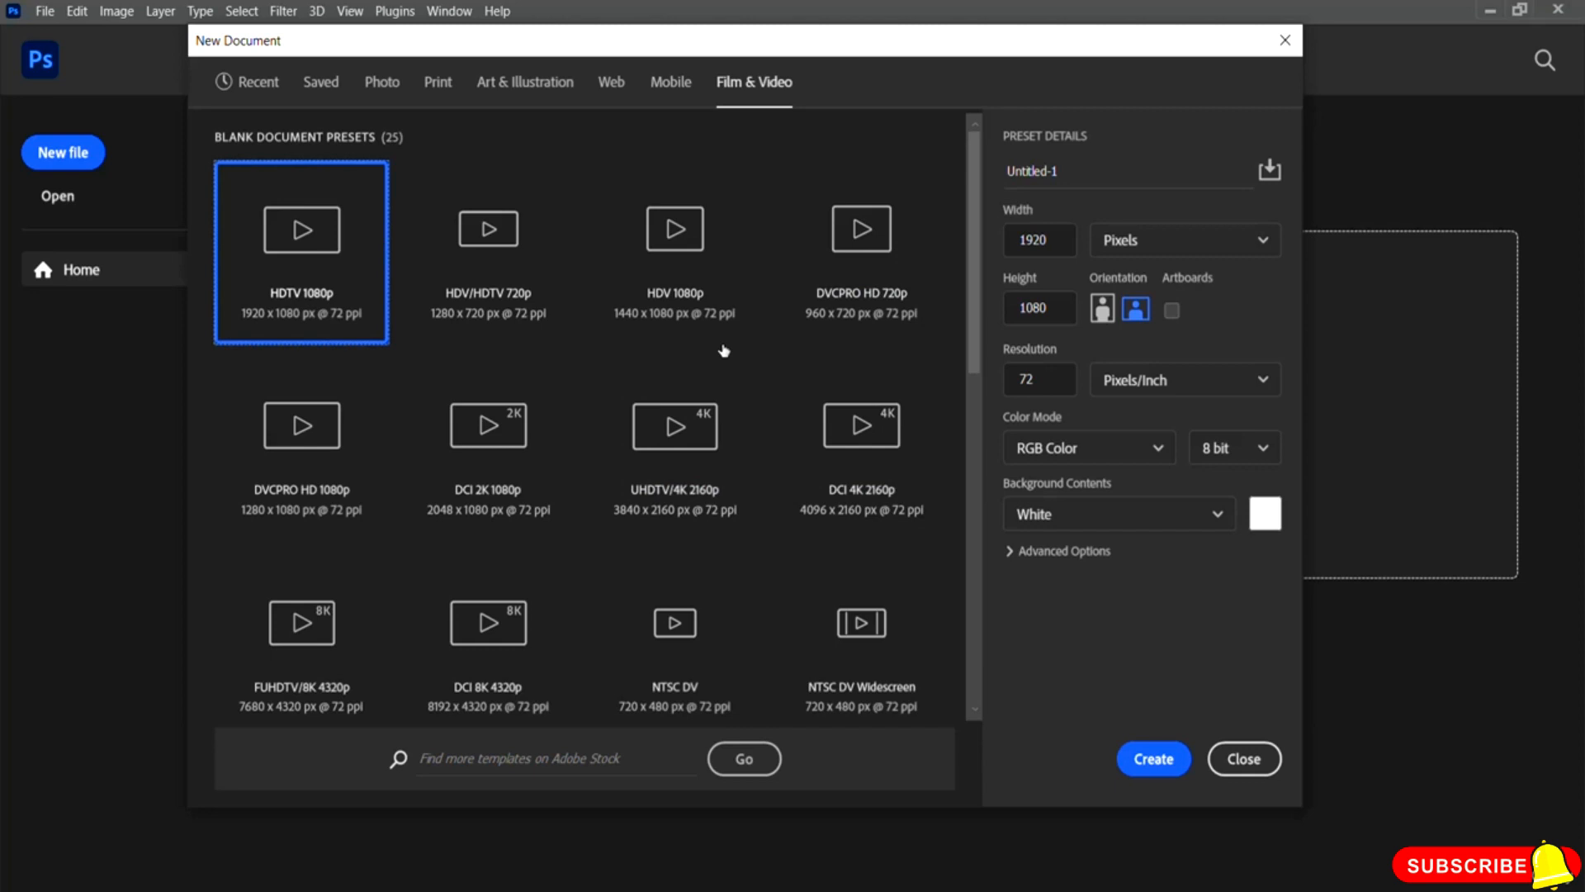
click(488, 445)
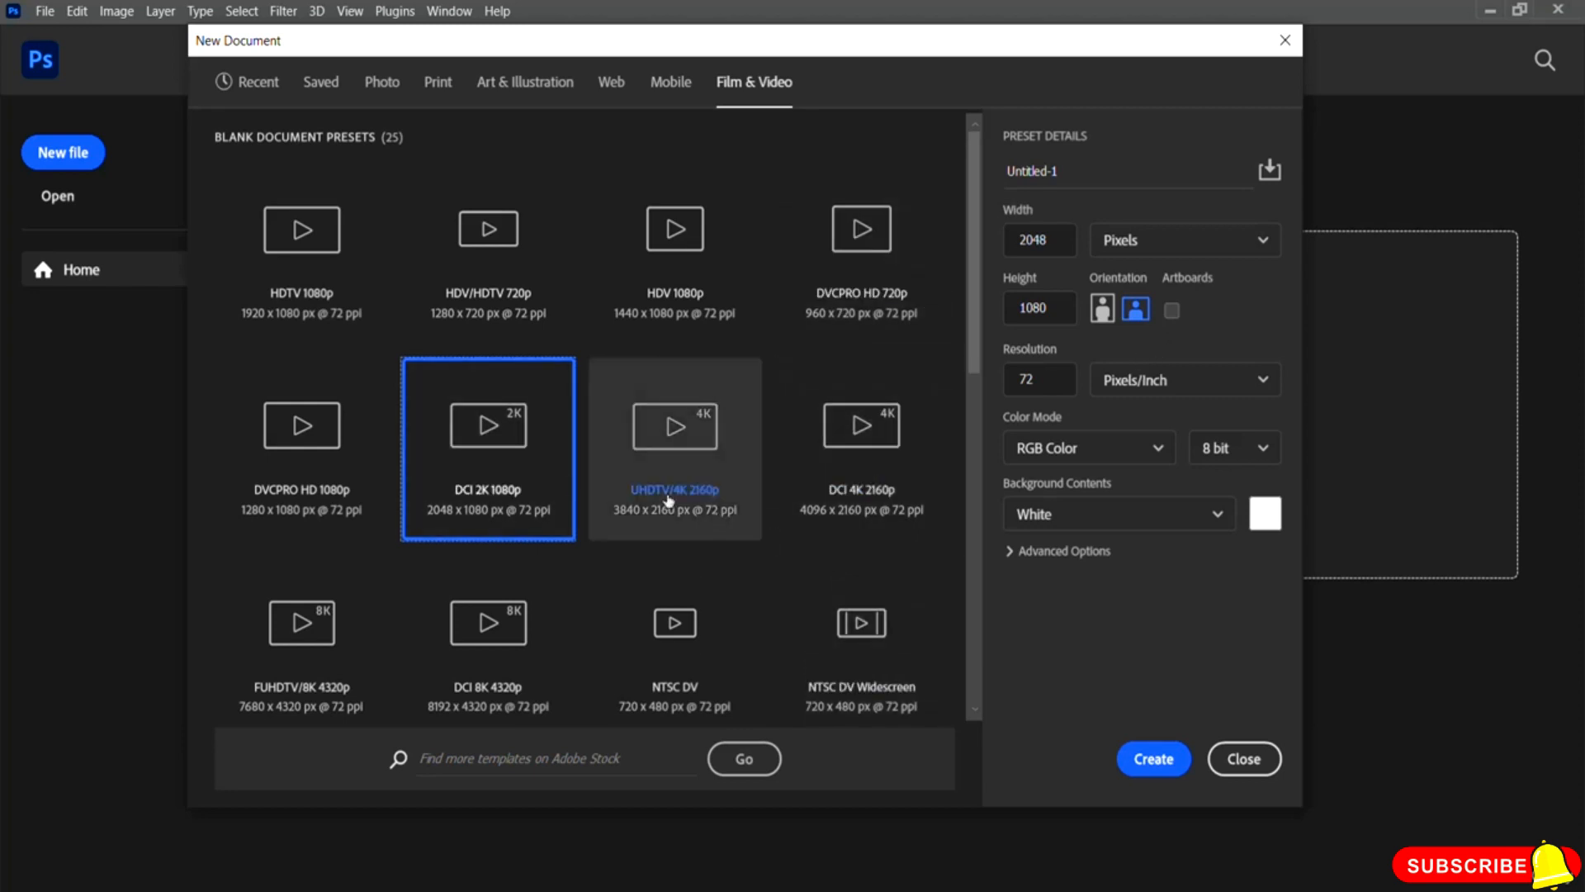
click(685, 449)
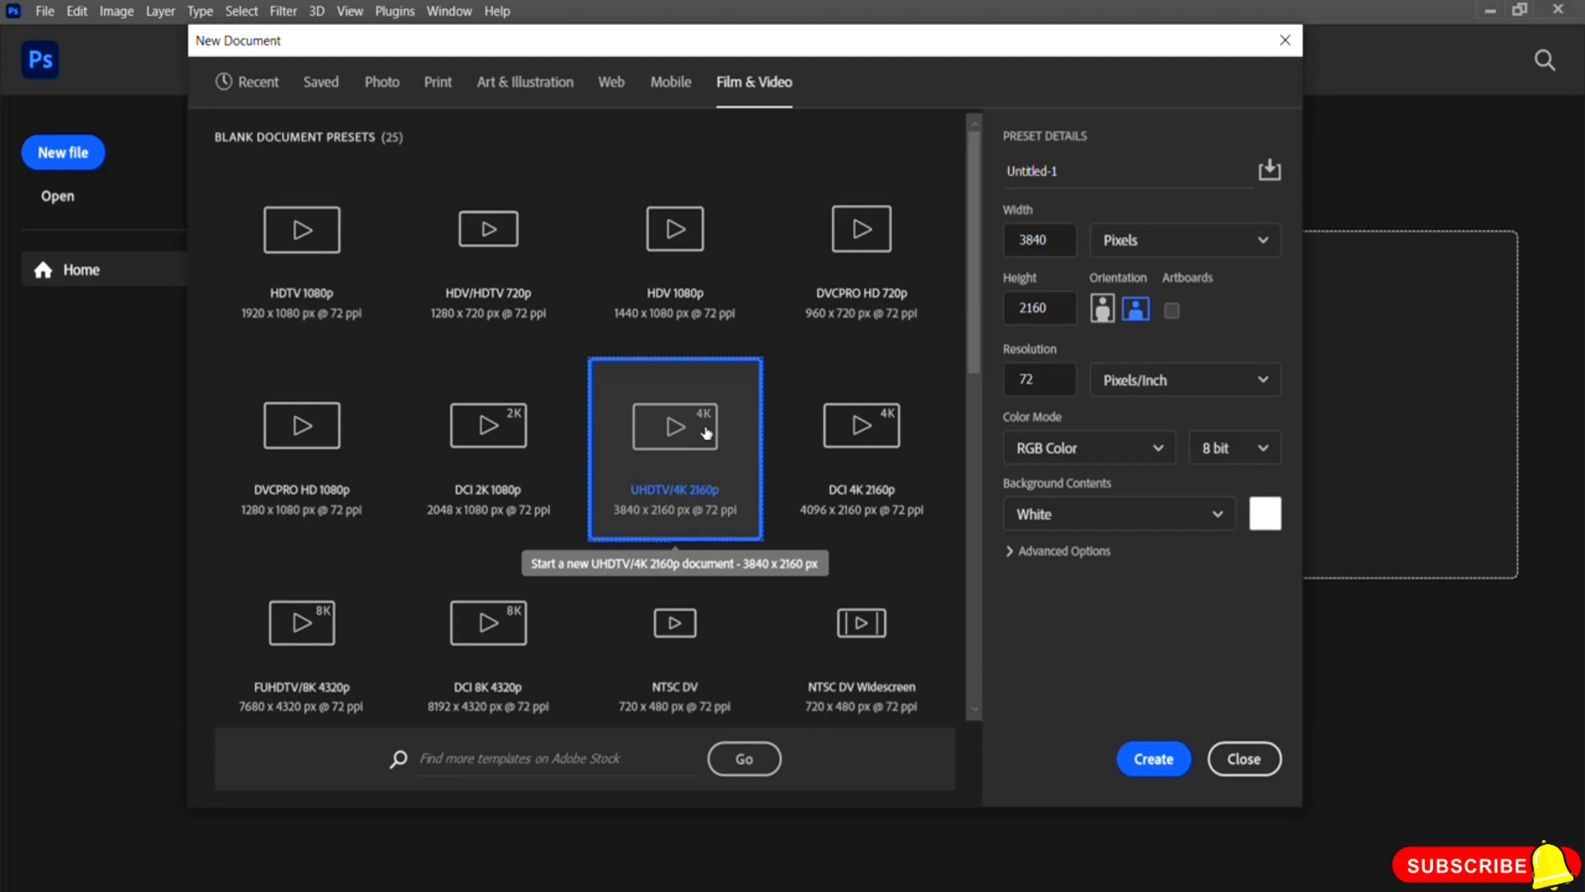
click(850, 440)
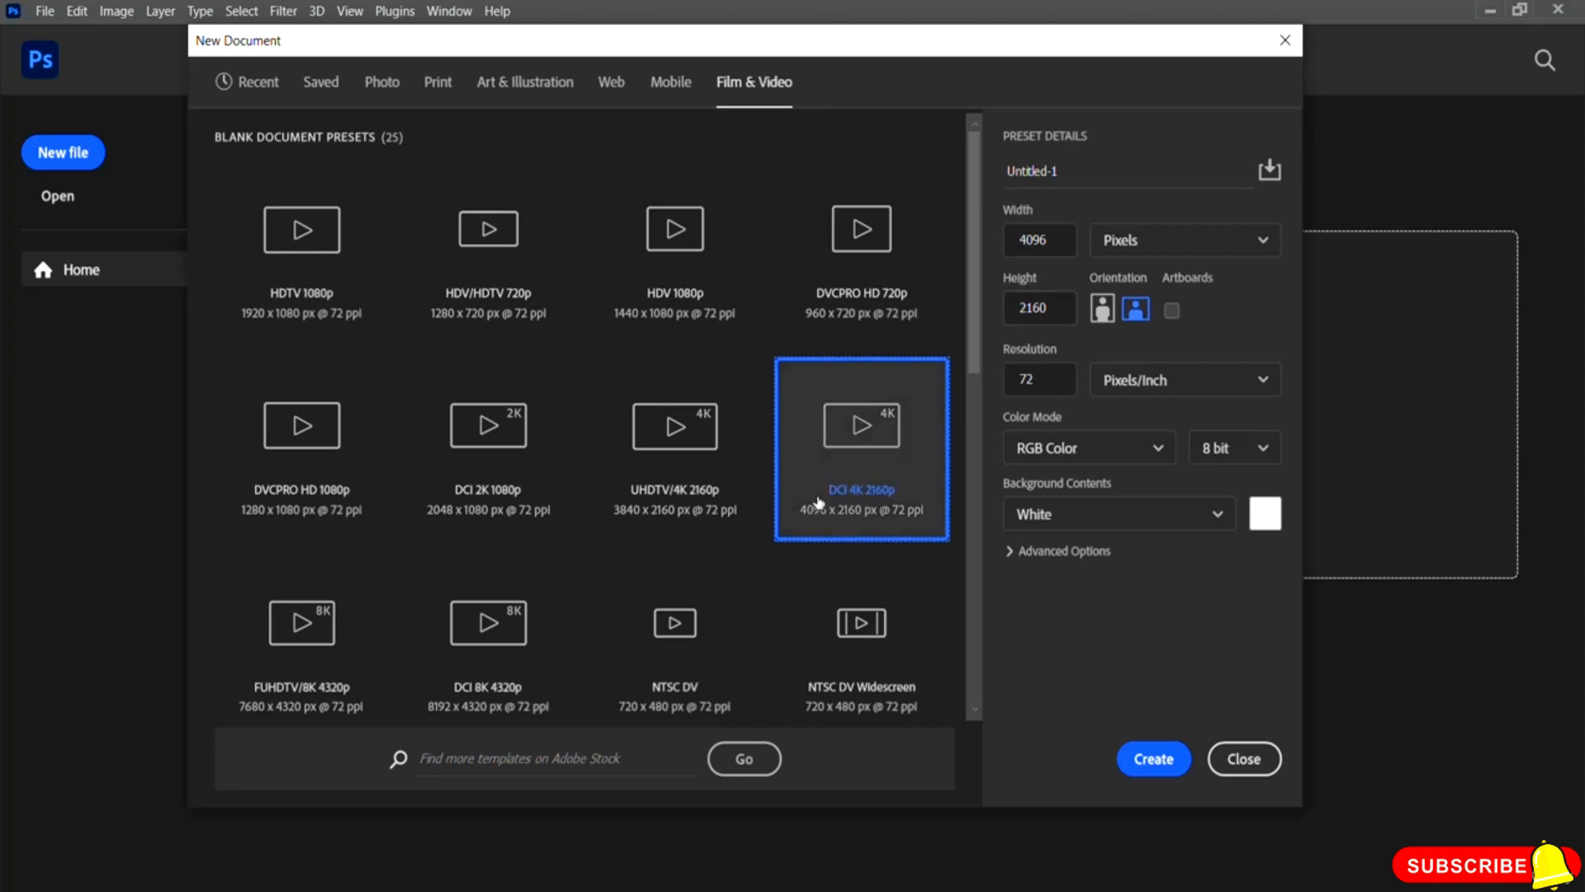
drag(970, 345, 984, 399)
scroll(988, 420, down, 1)
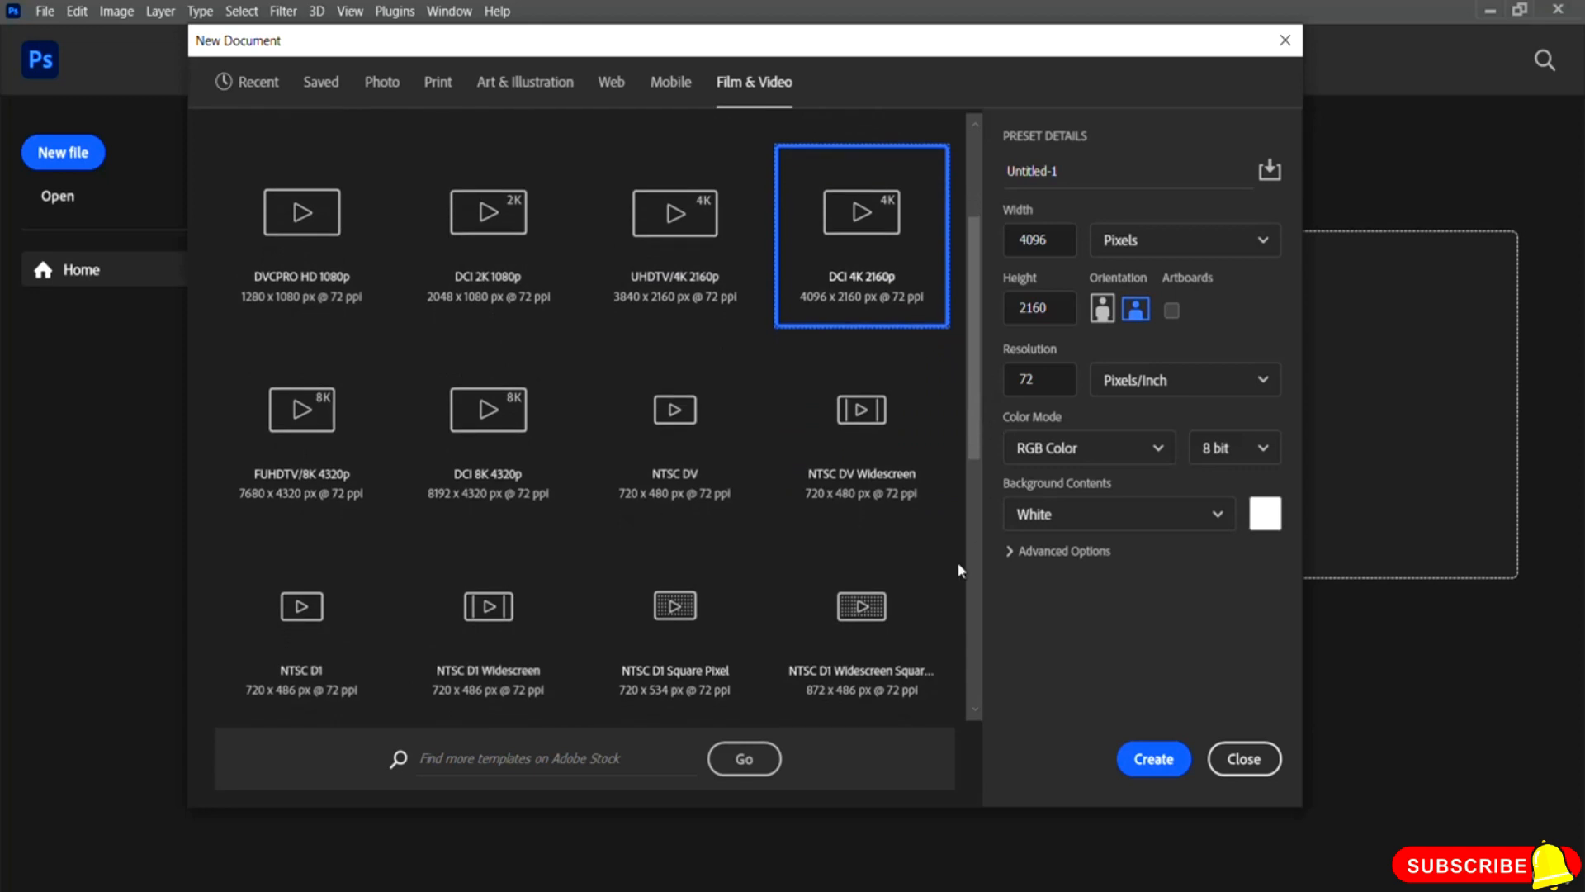
click(311, 436)
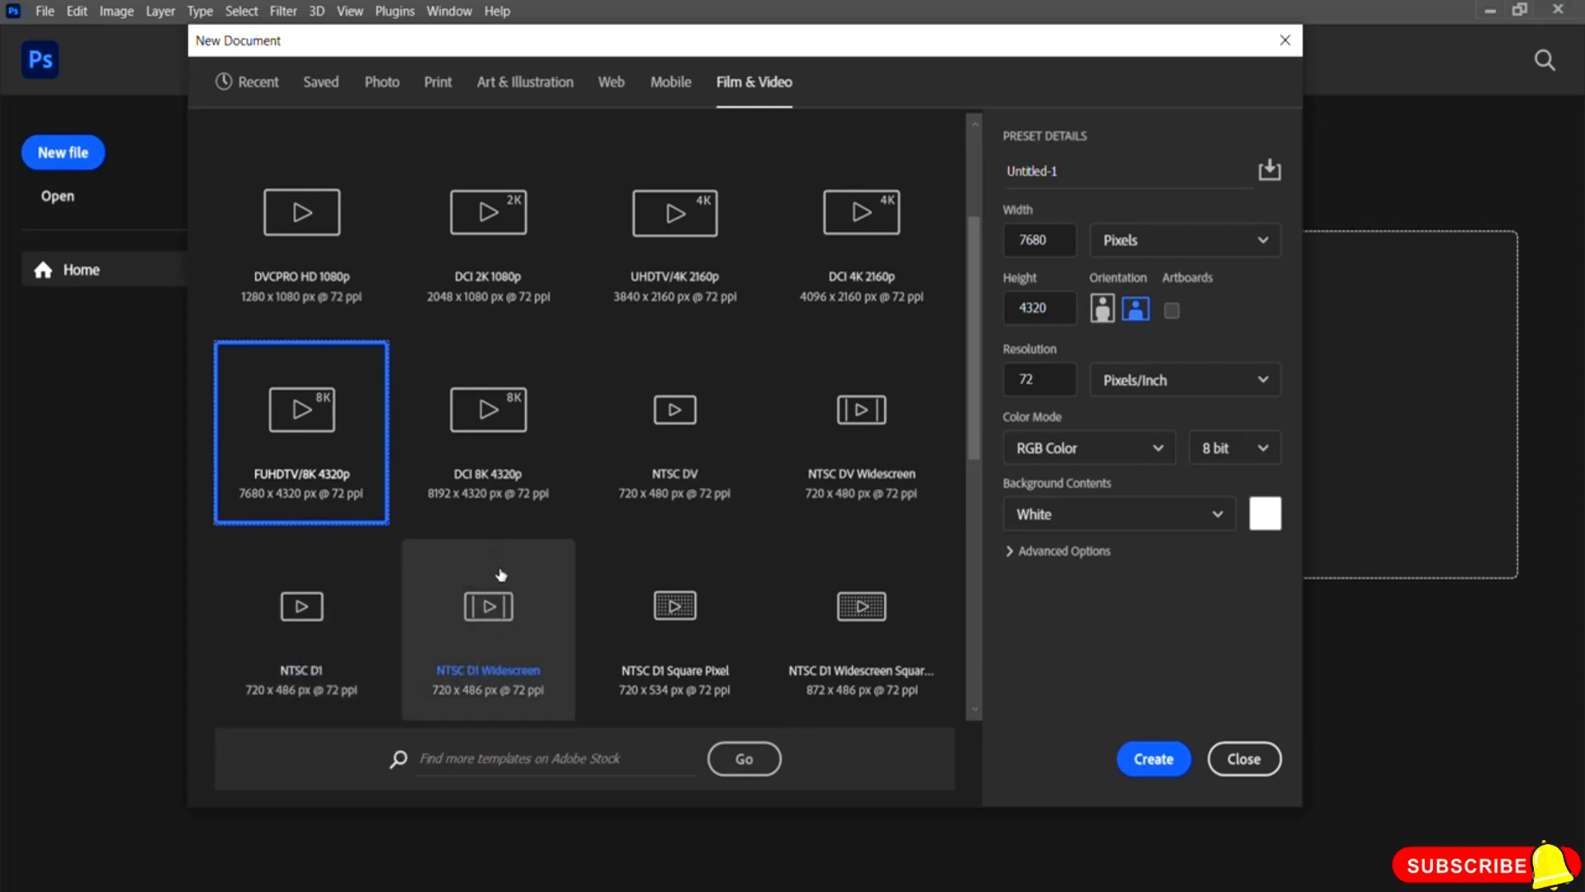
scroll(499, 557, up, 2)
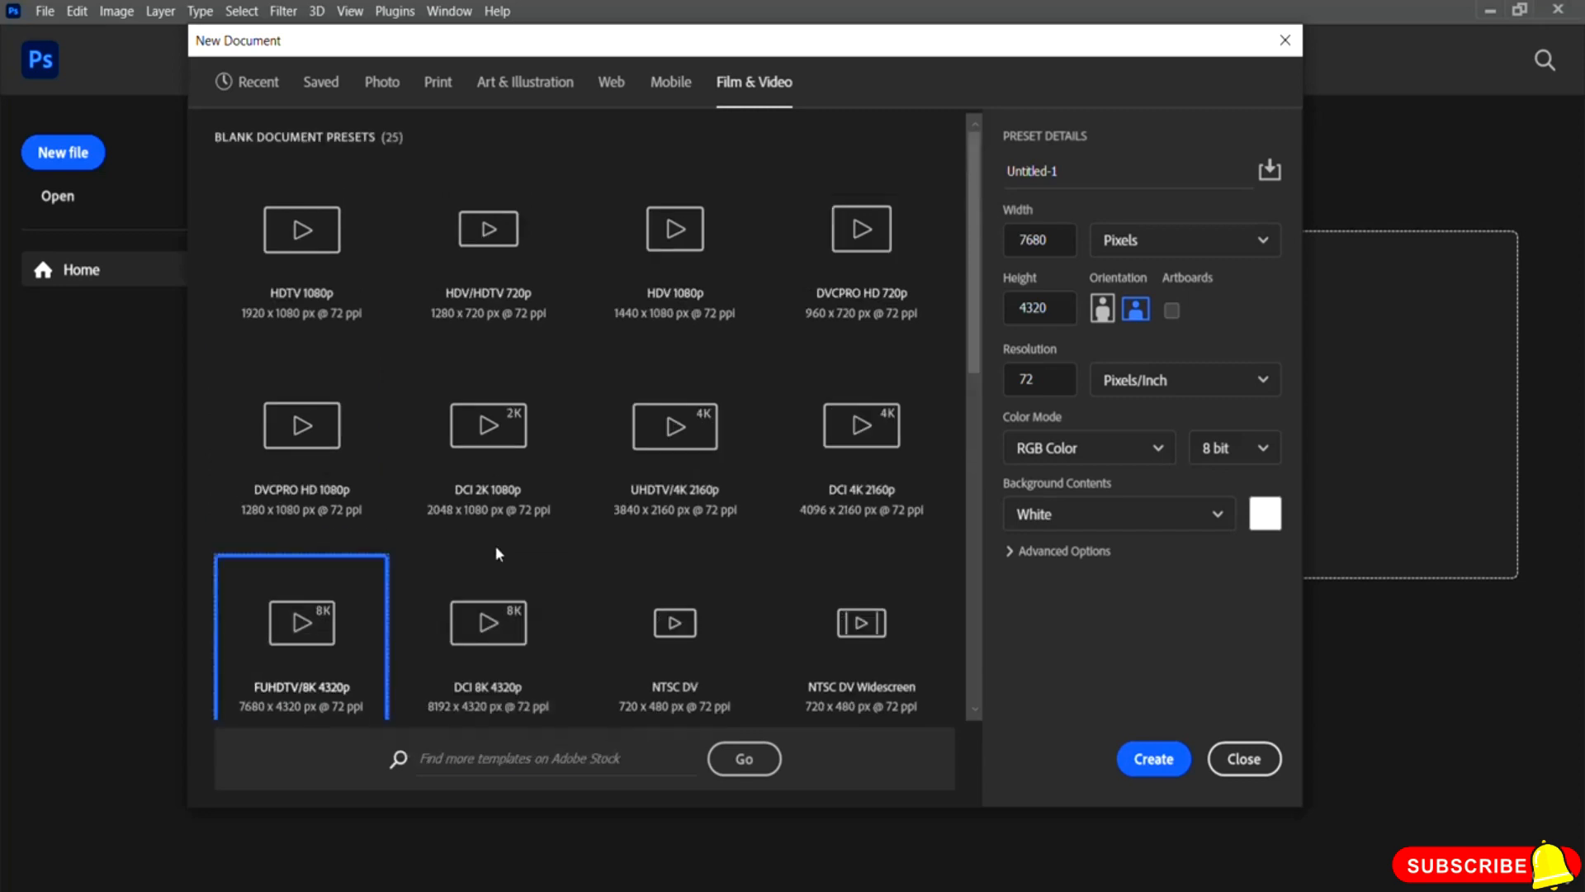
- Review the recent preset's details, including the available width units and color modes
click(250, 81)
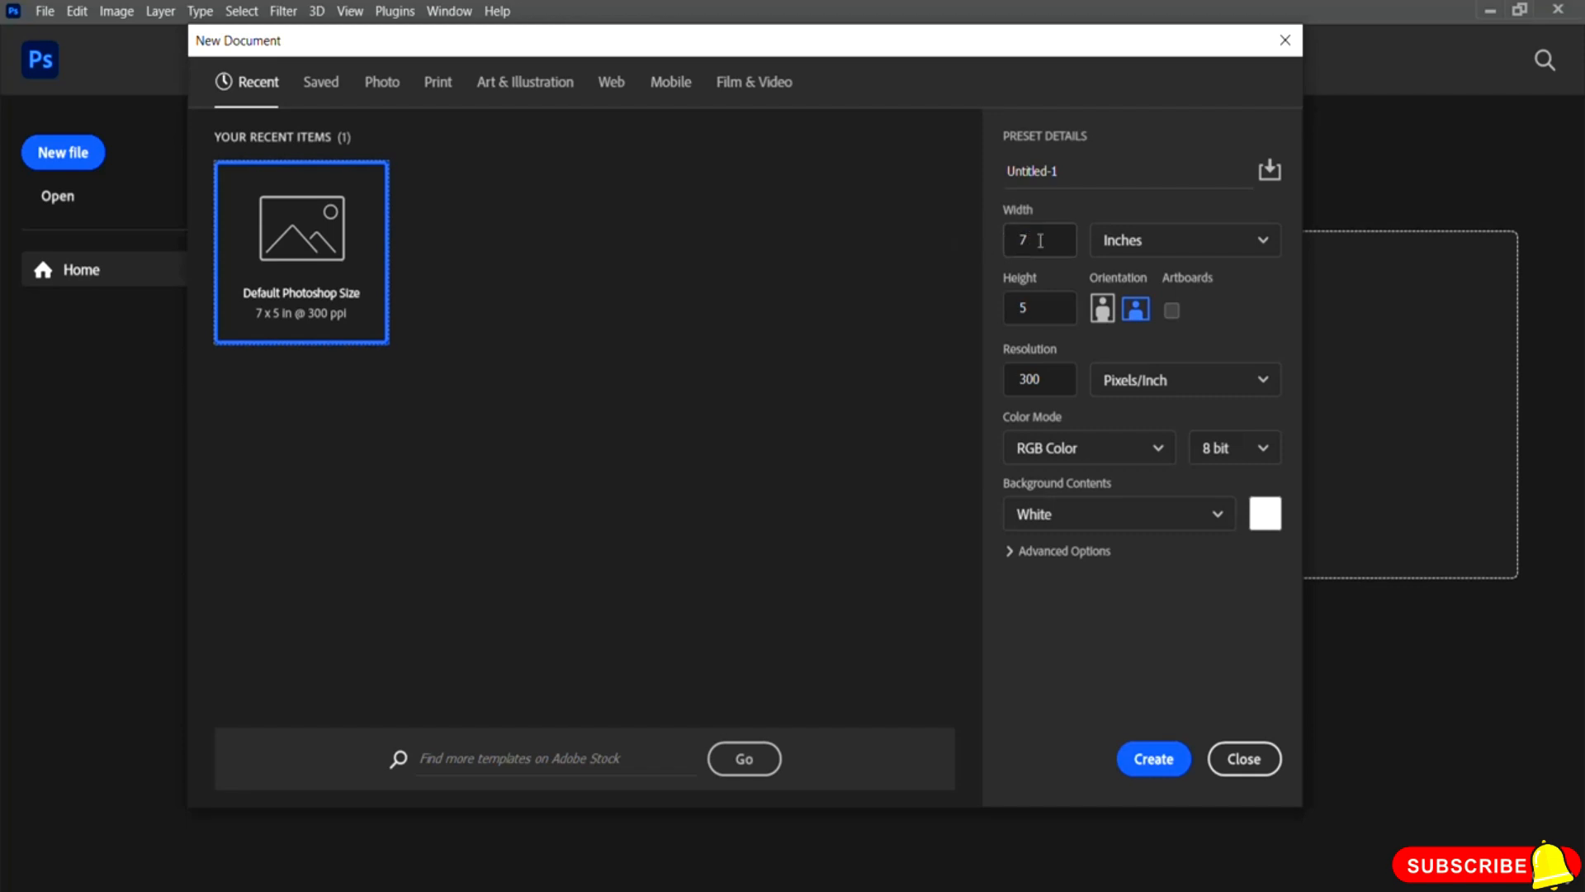
click(1142, 250)
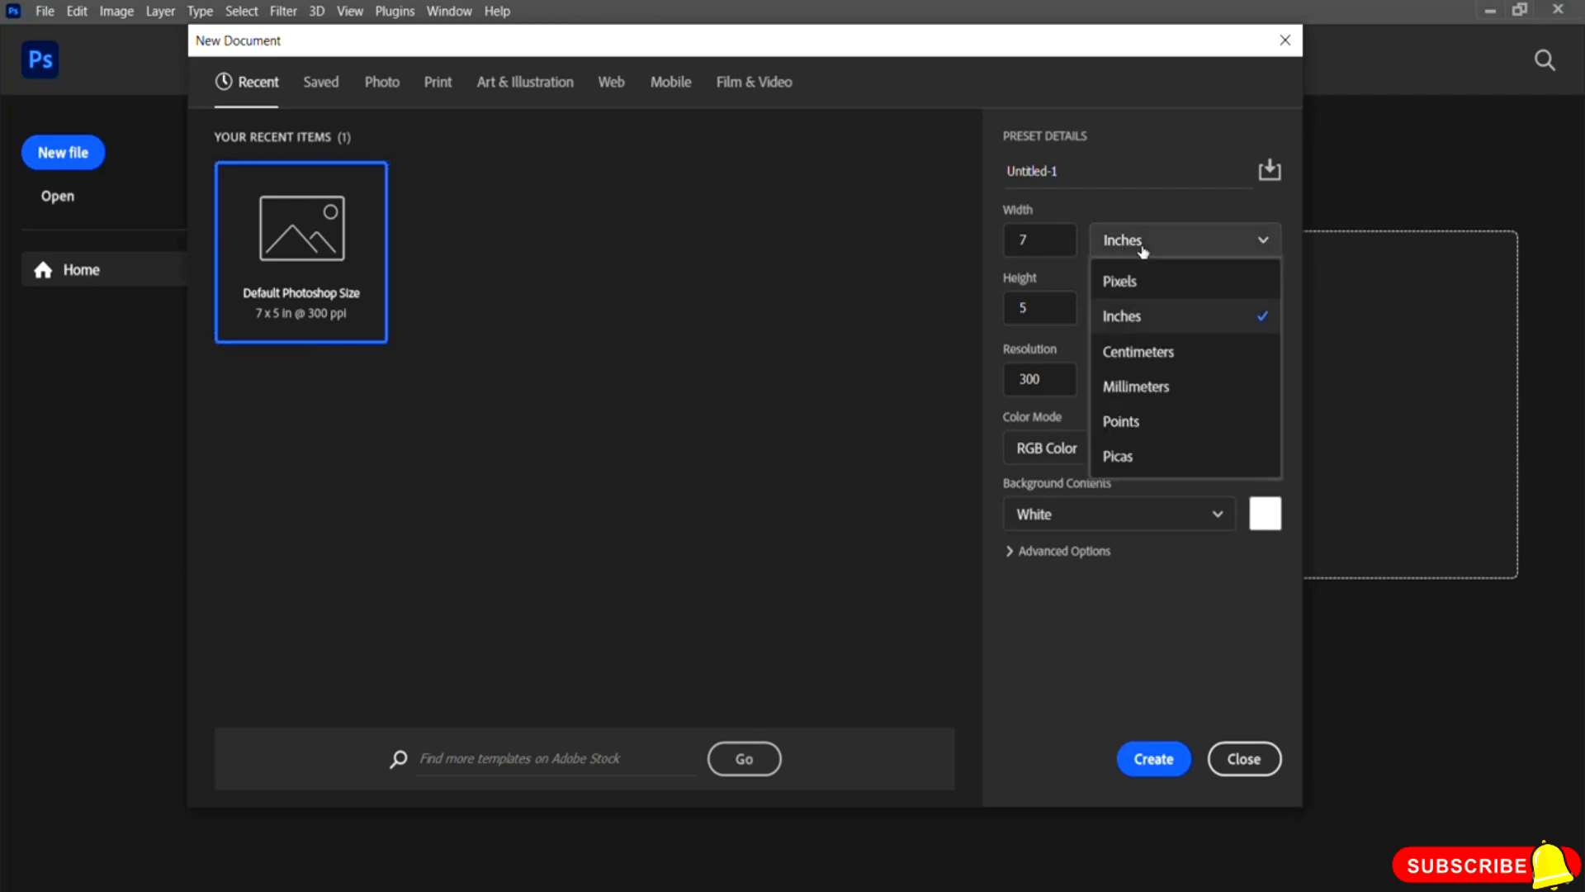
click(1122, 205)
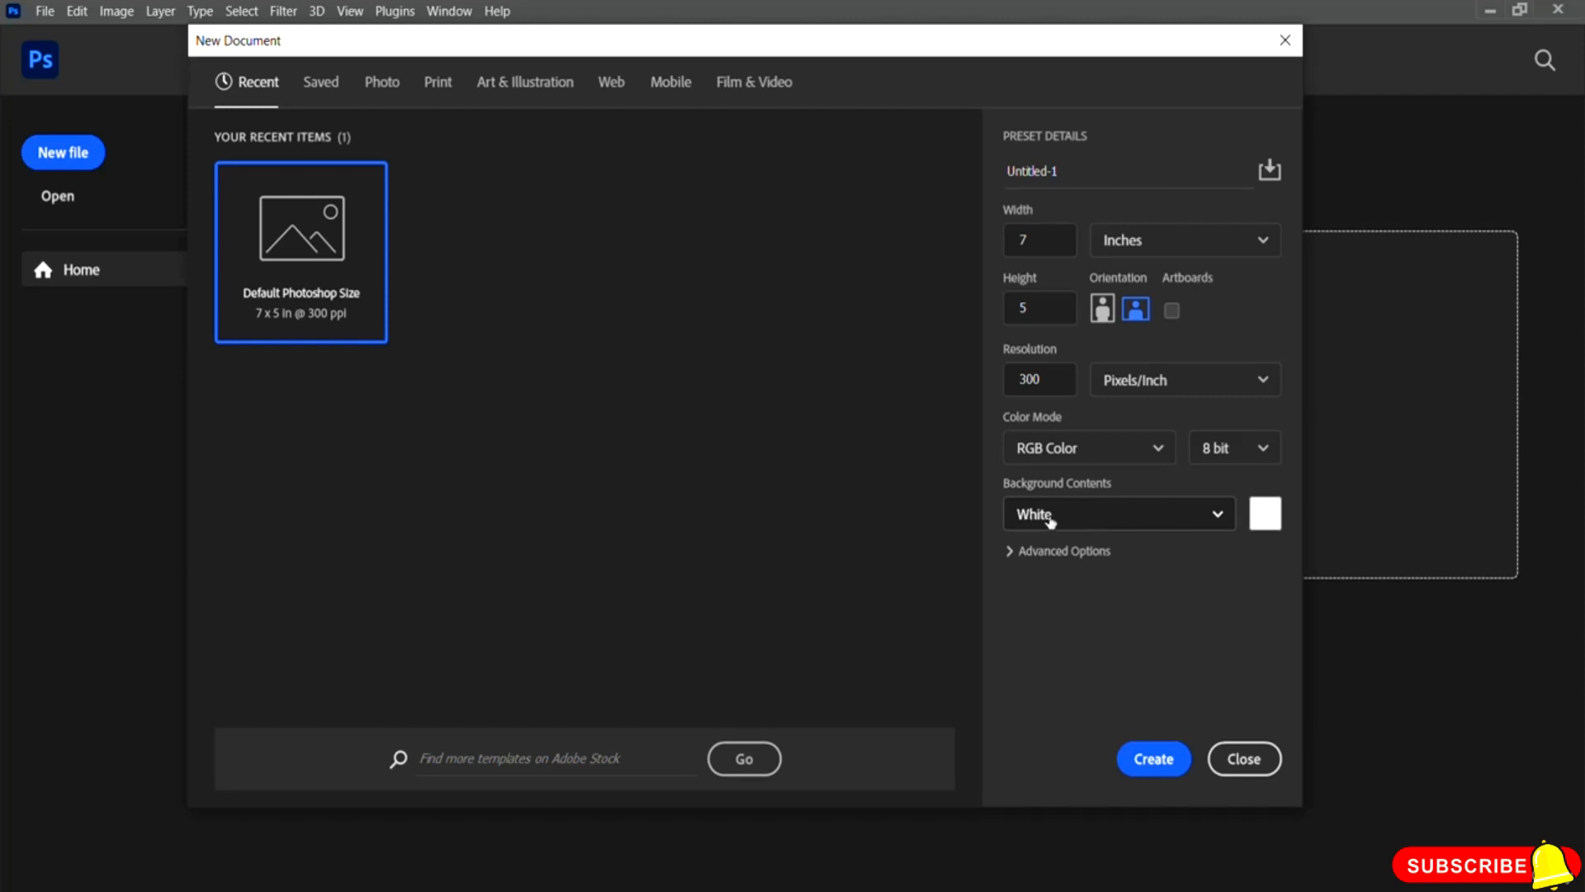
click(1106, 450)
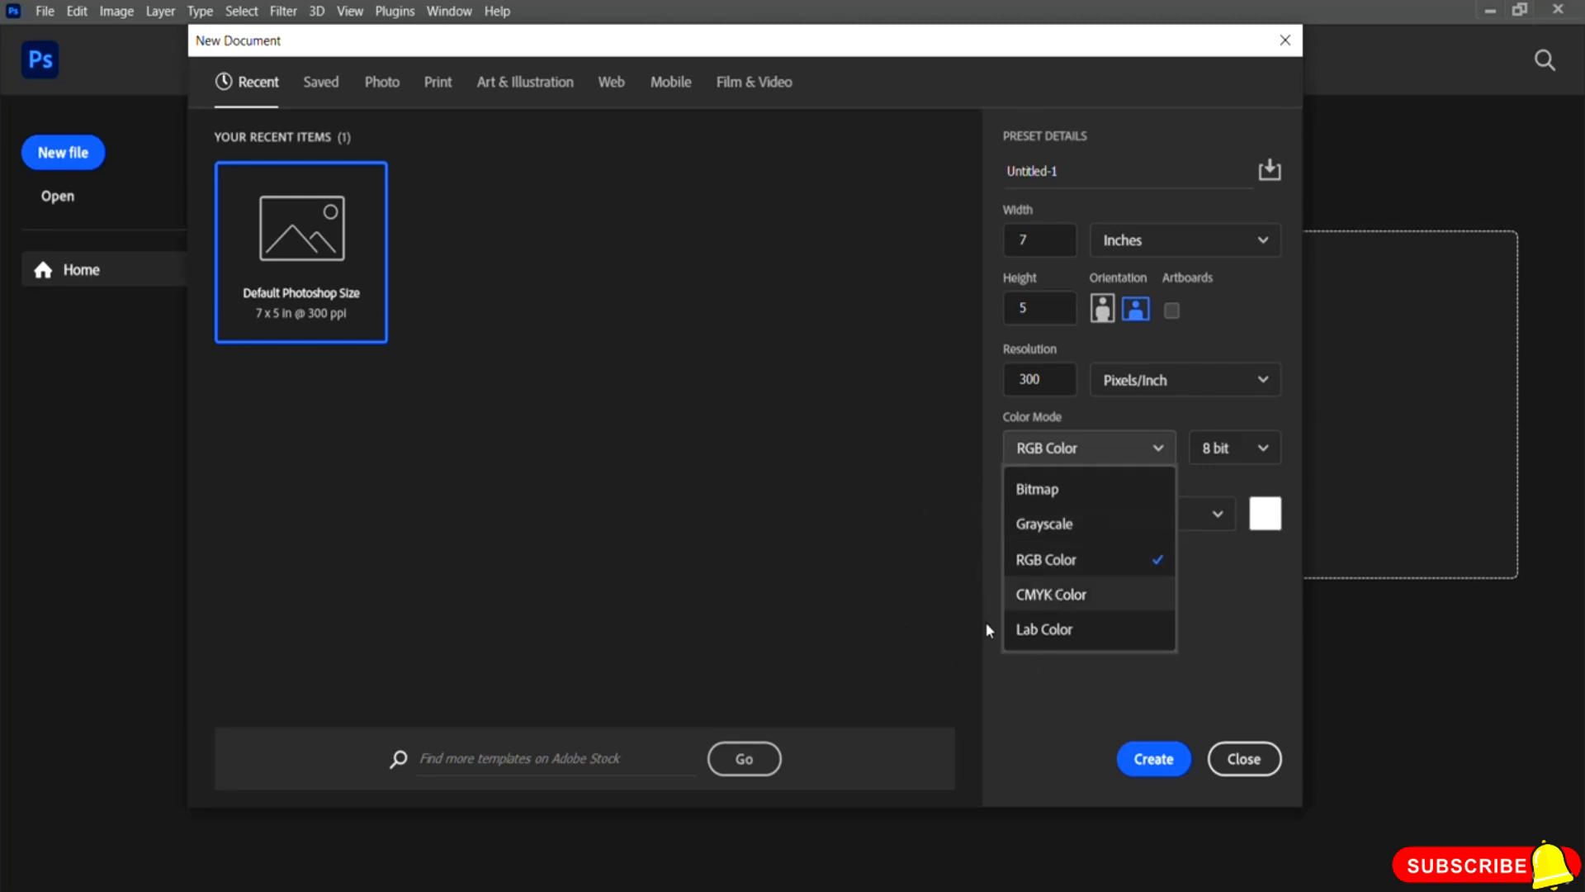
click(1234, 644)
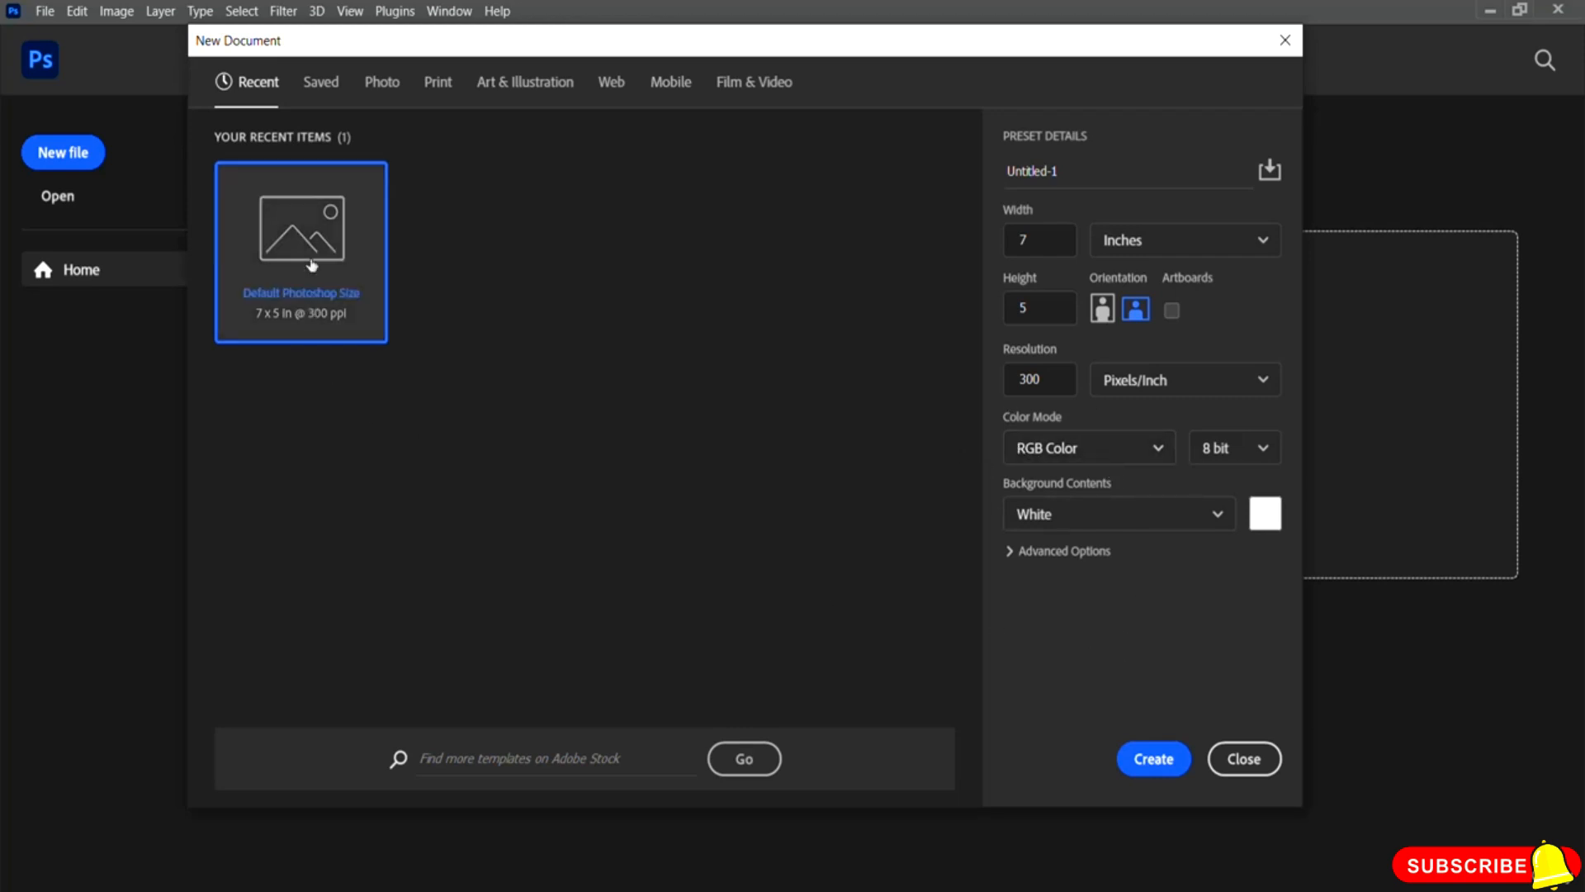
- Create a new document from the recent Default Photoshop Size preset, 7 x 5 in at 300 ppi
click(300, 230)
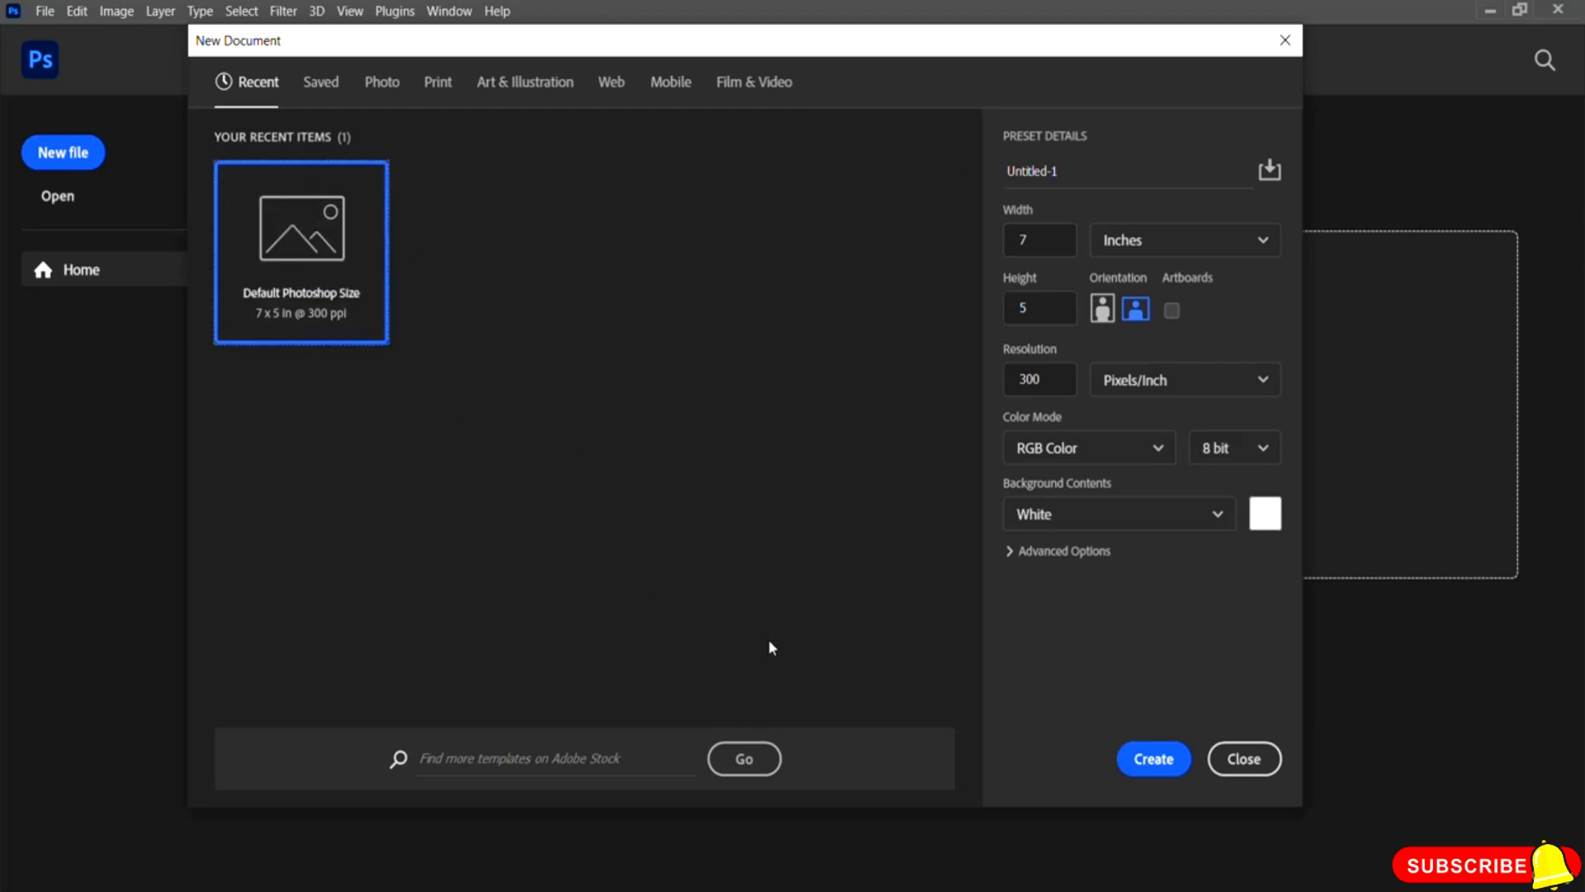
click(1153, 759)
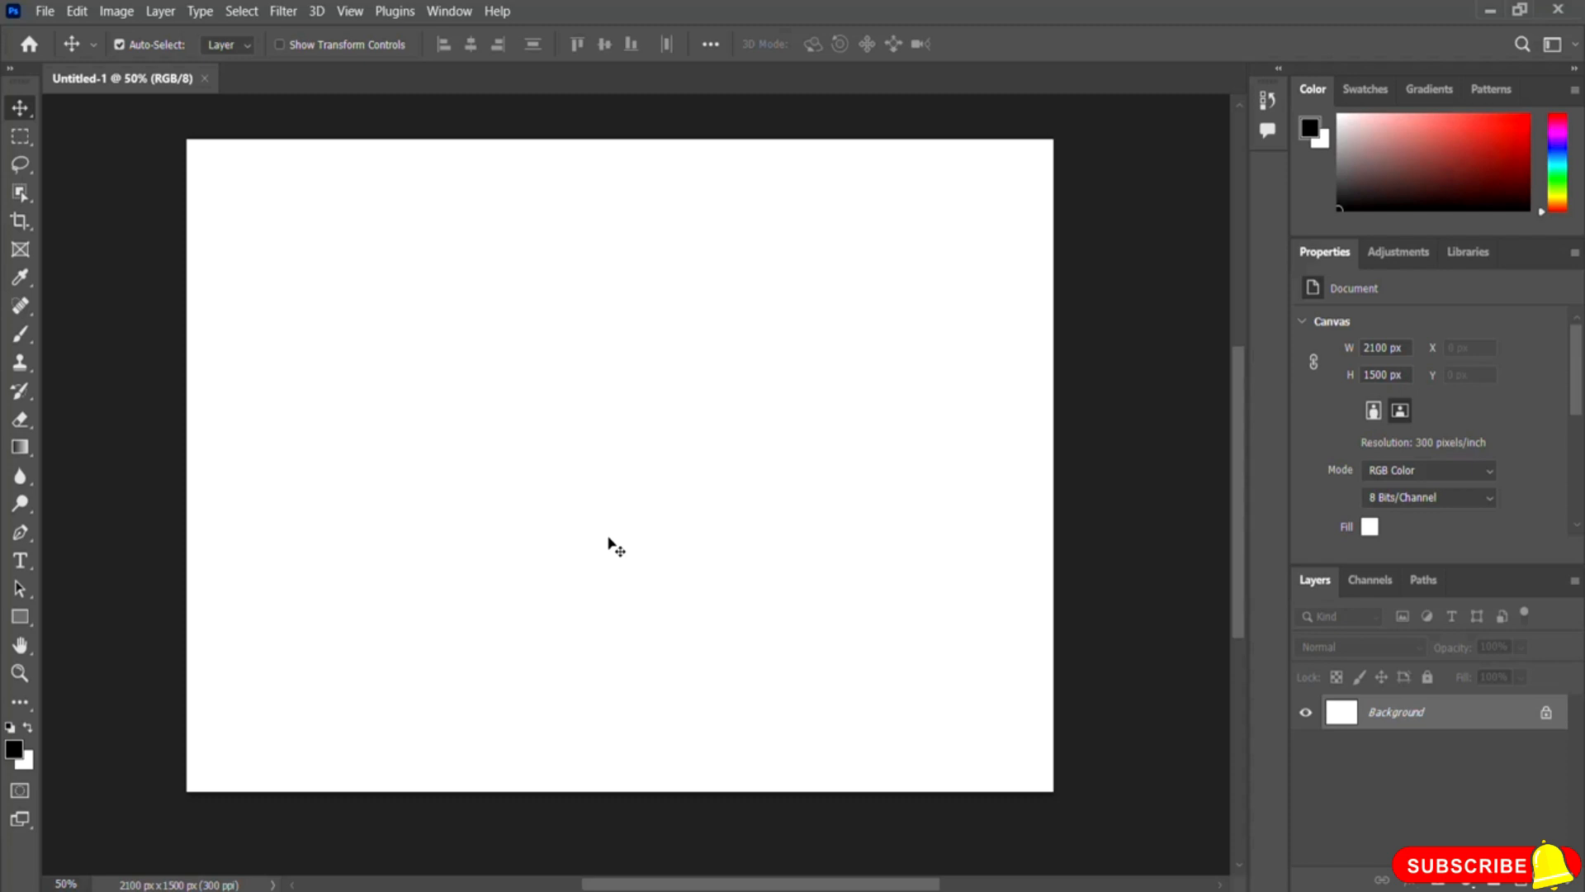
- Open the red rose photo from the Photoshop Resource File folder as a separate document
click(44, 13)
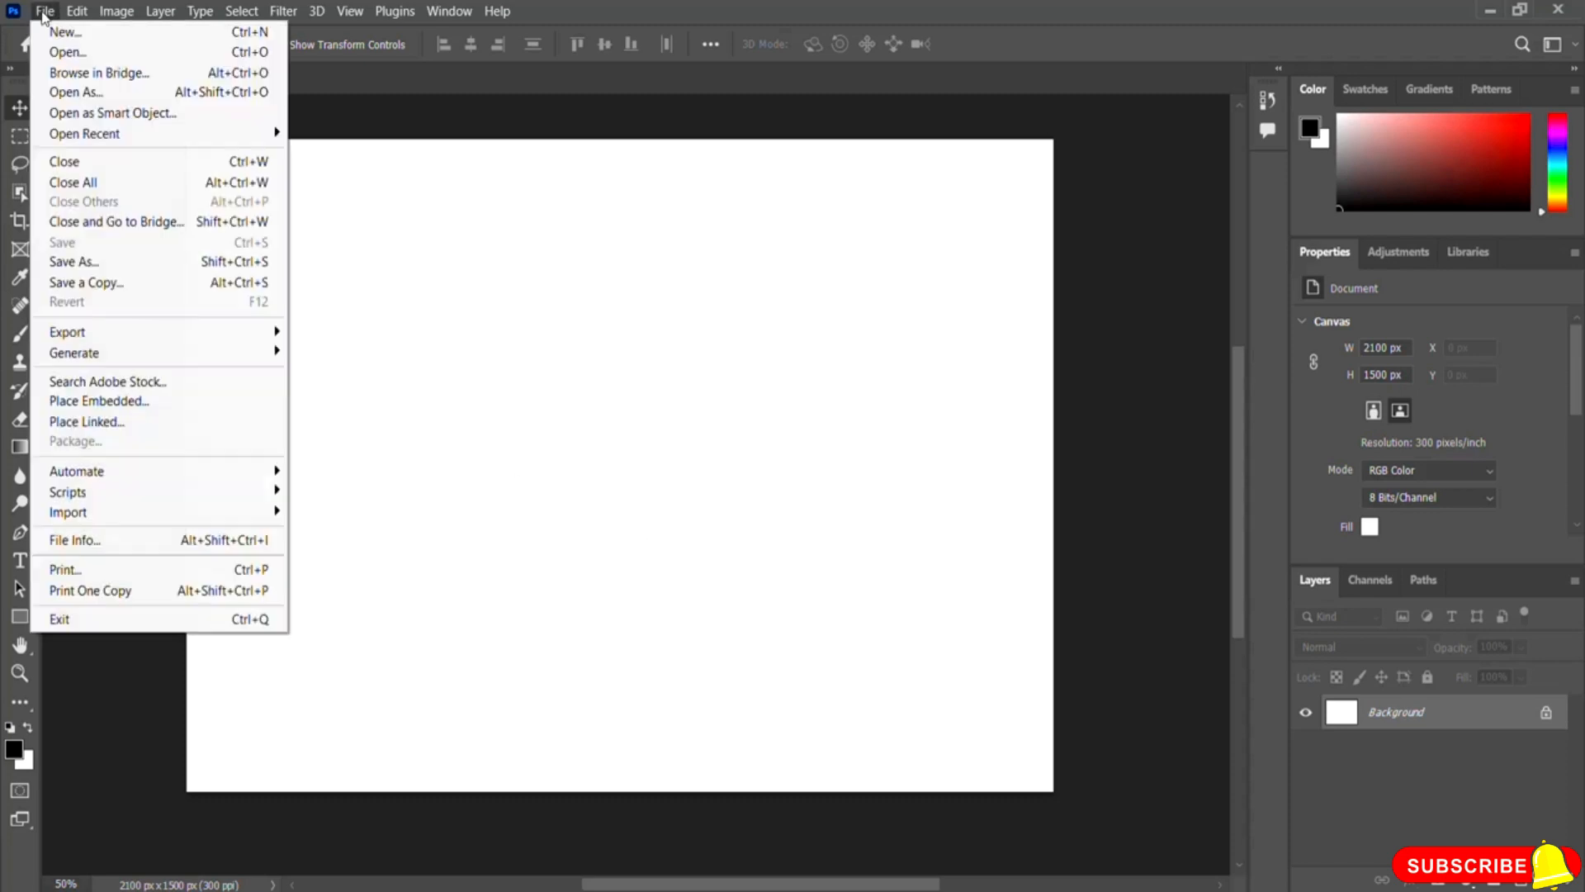
click(169, 55)
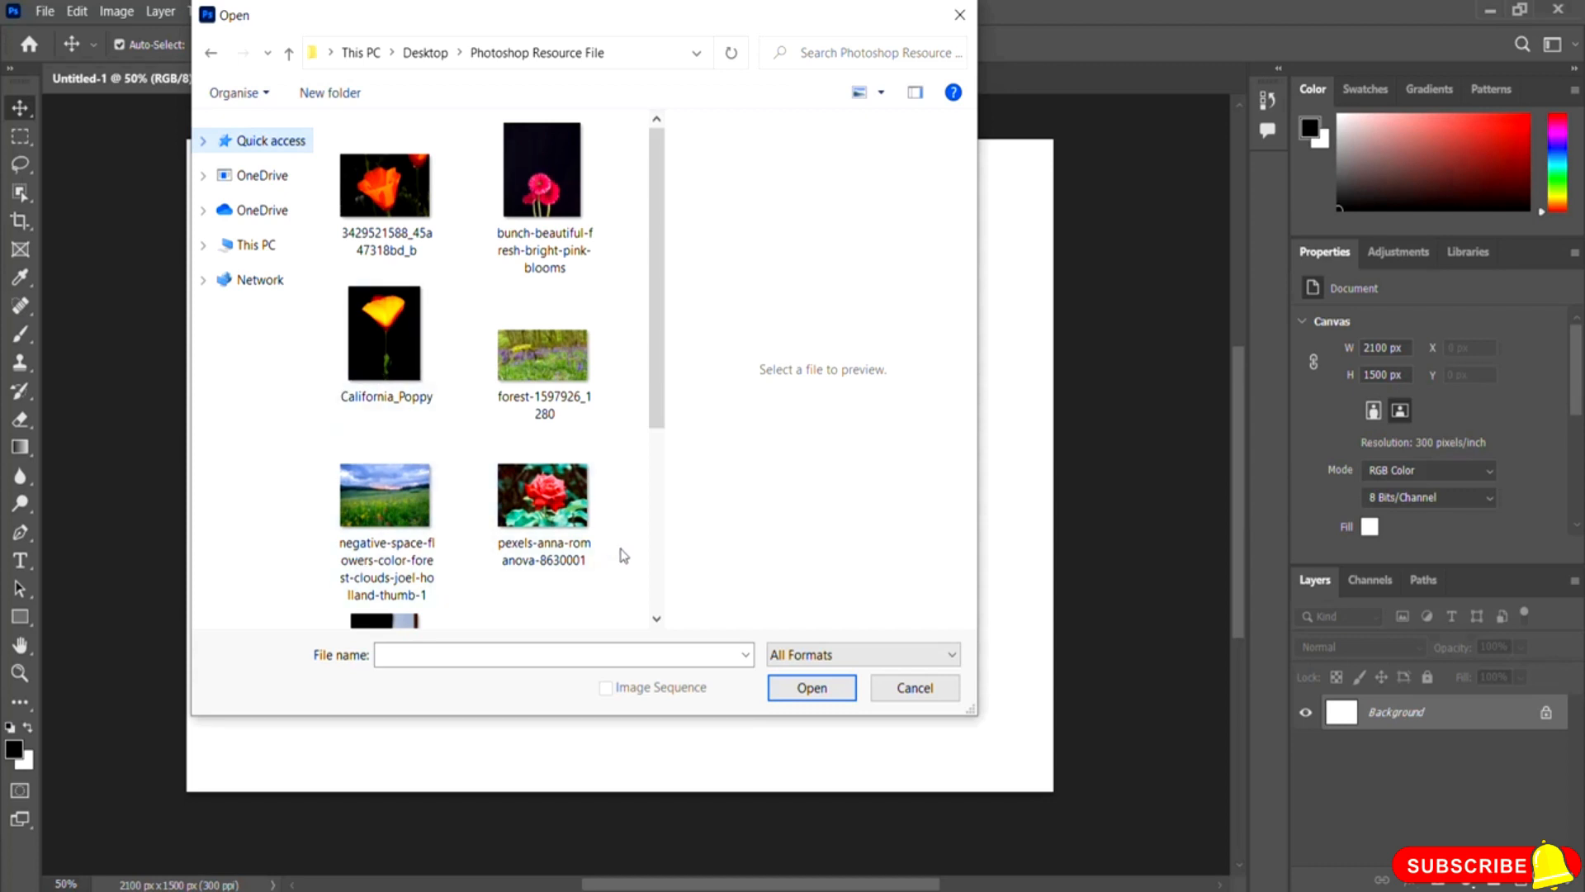
click(558, 529)
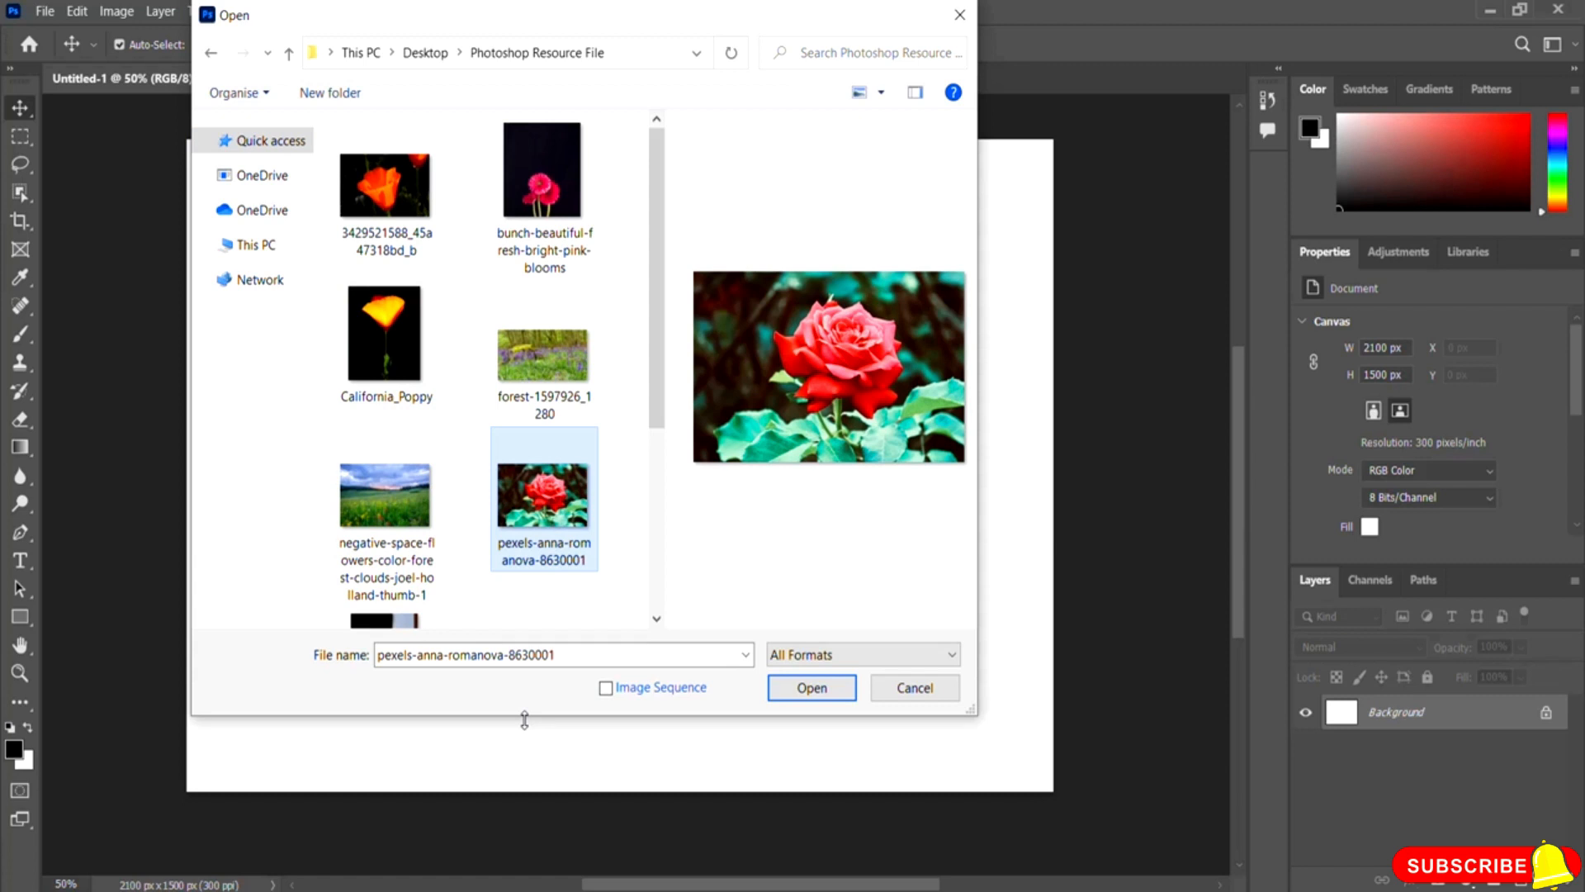
click(812, 688)
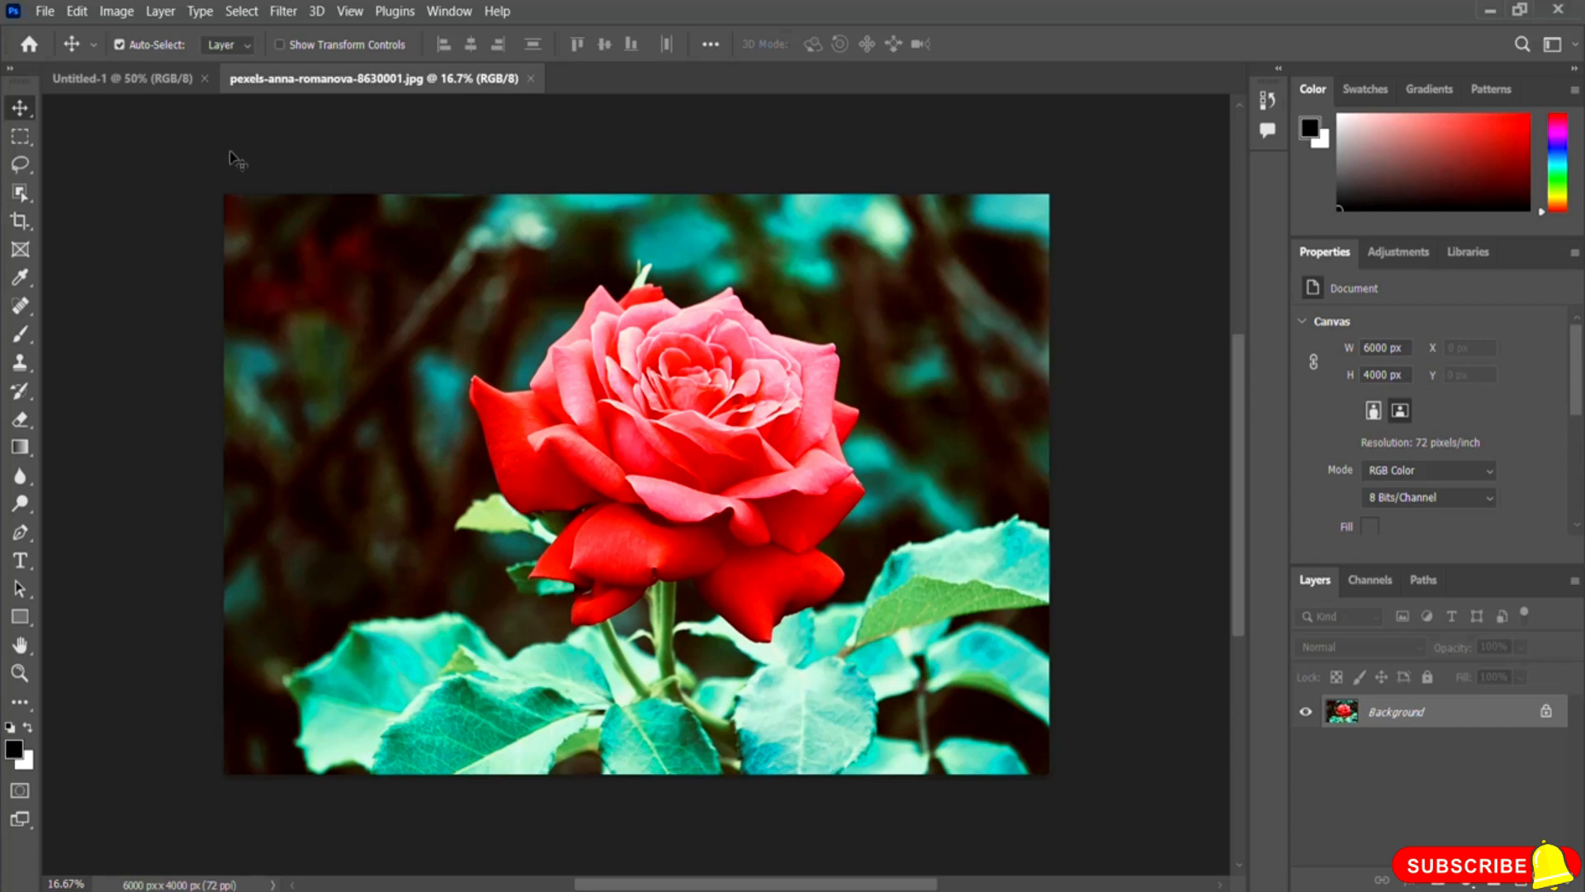
- Compare the blank Untitled-1 document with the separately opened rose photo, and close the rose photo
click(128, 86)
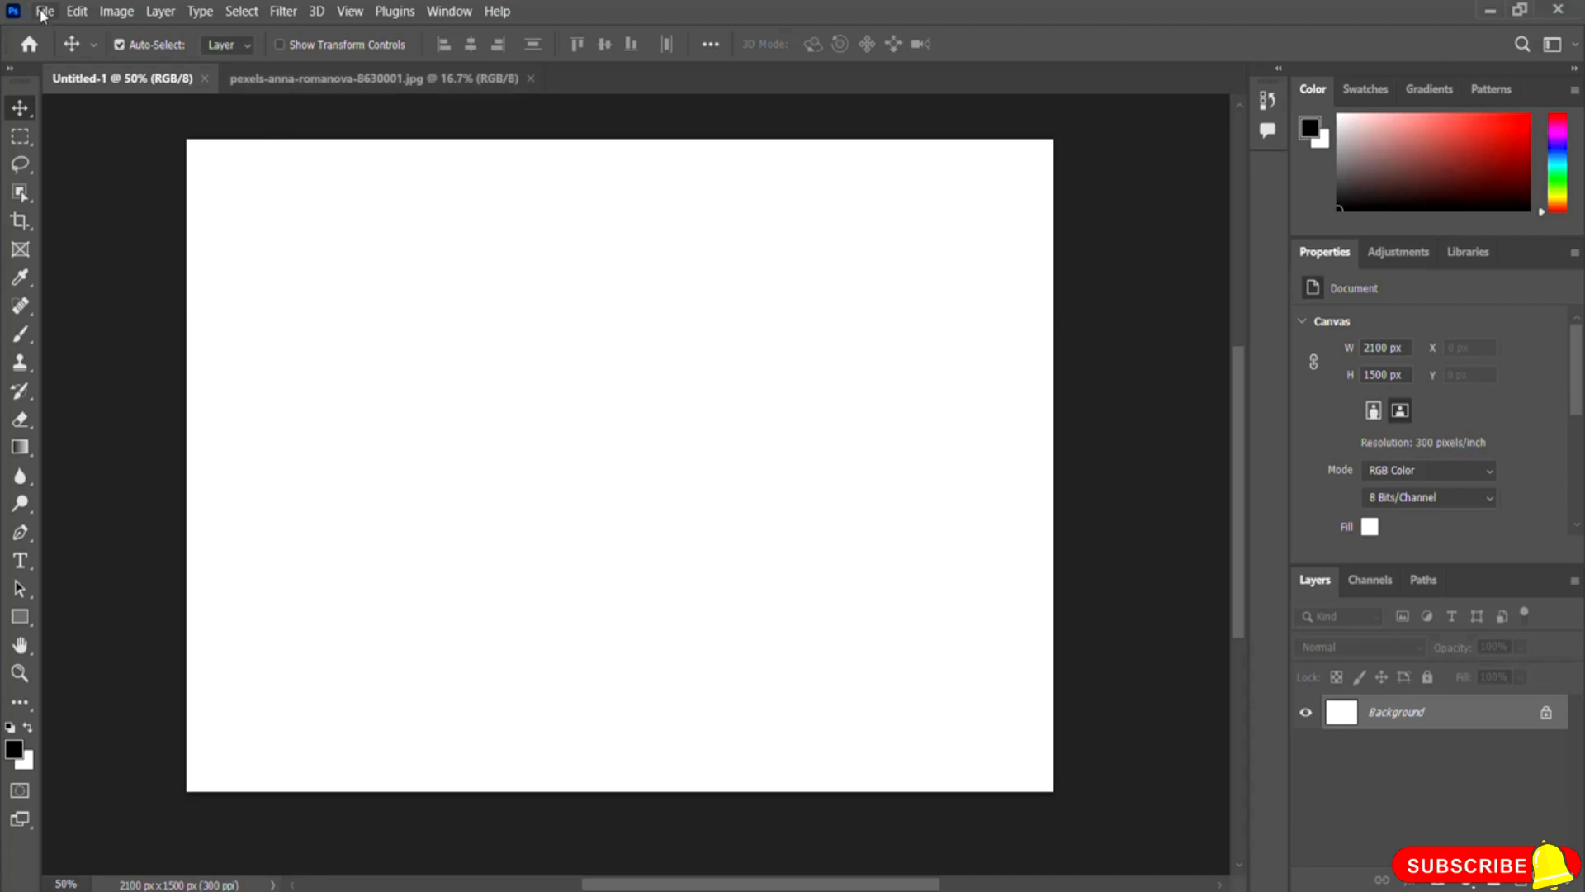
click(298, 85)
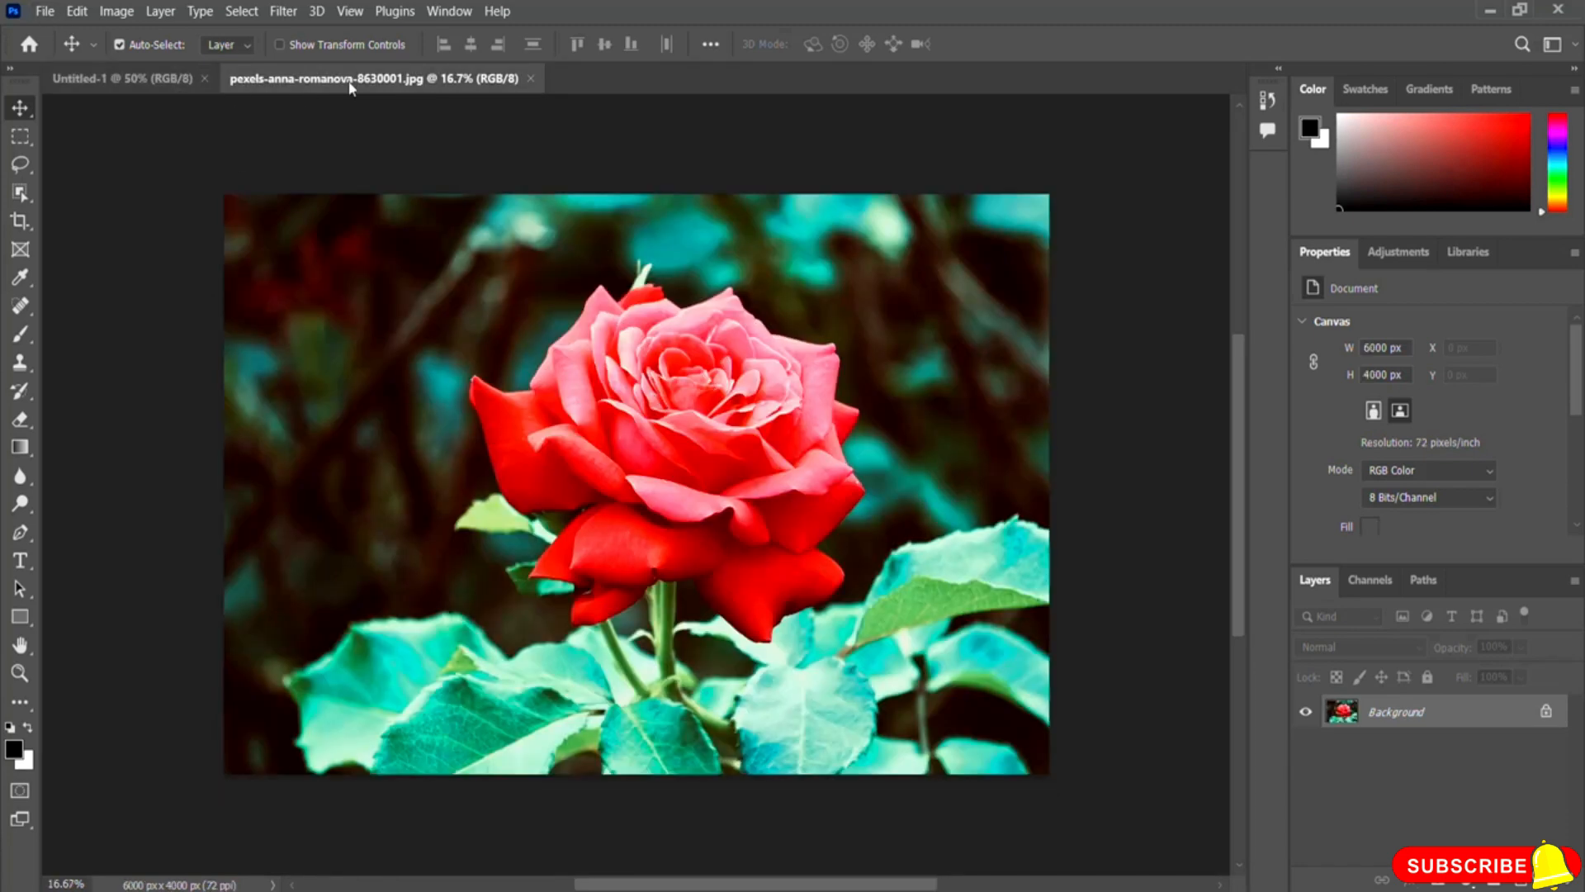
click(117, 82)
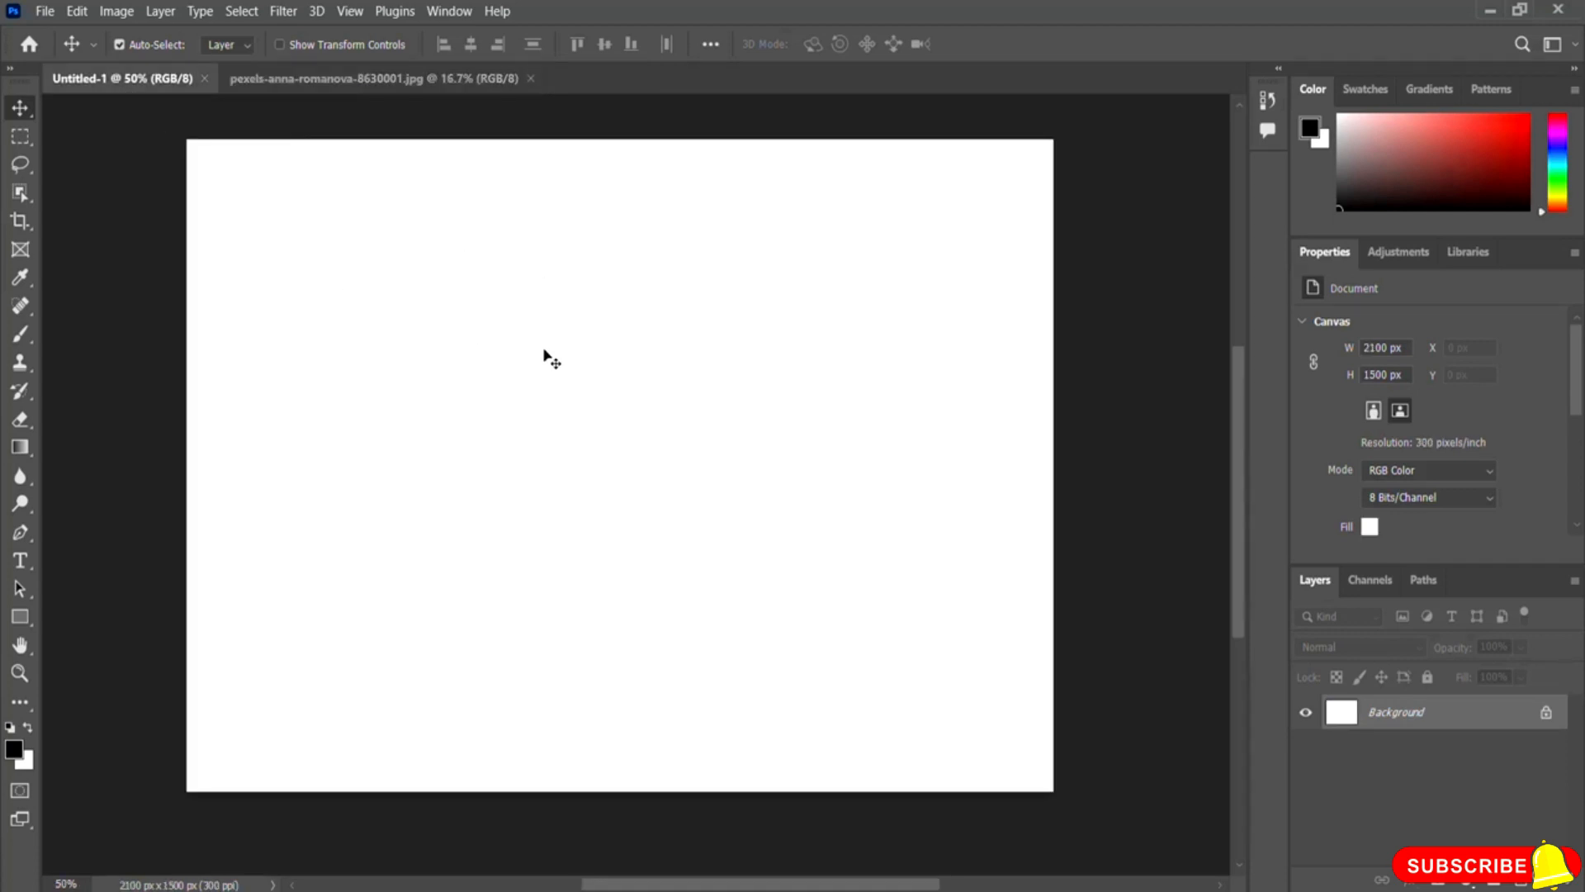
click(355, 79)
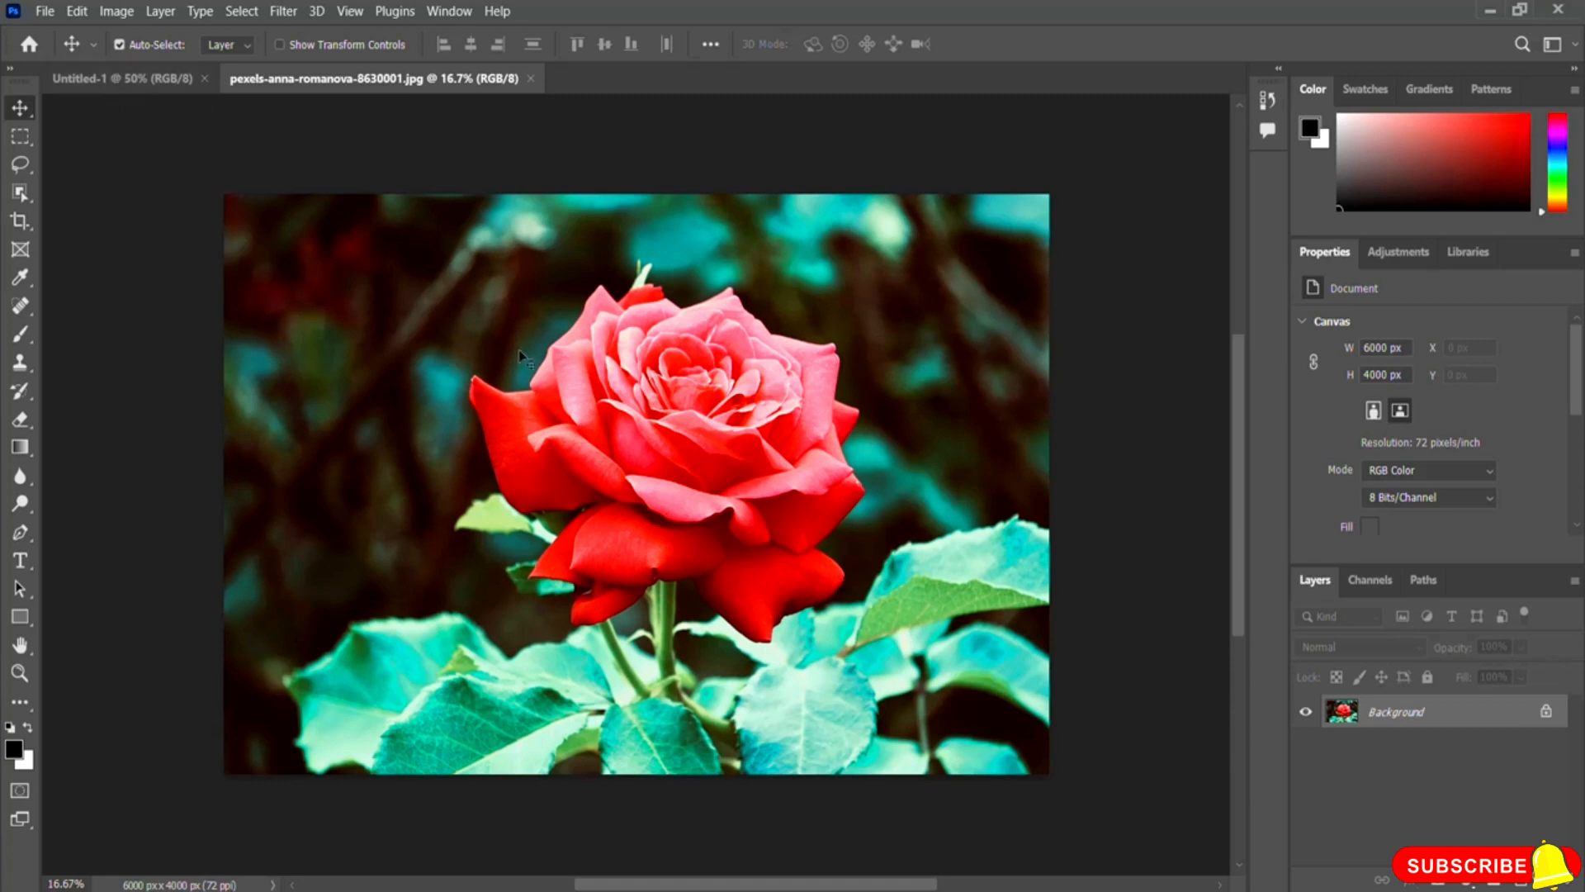
click(83, 79)
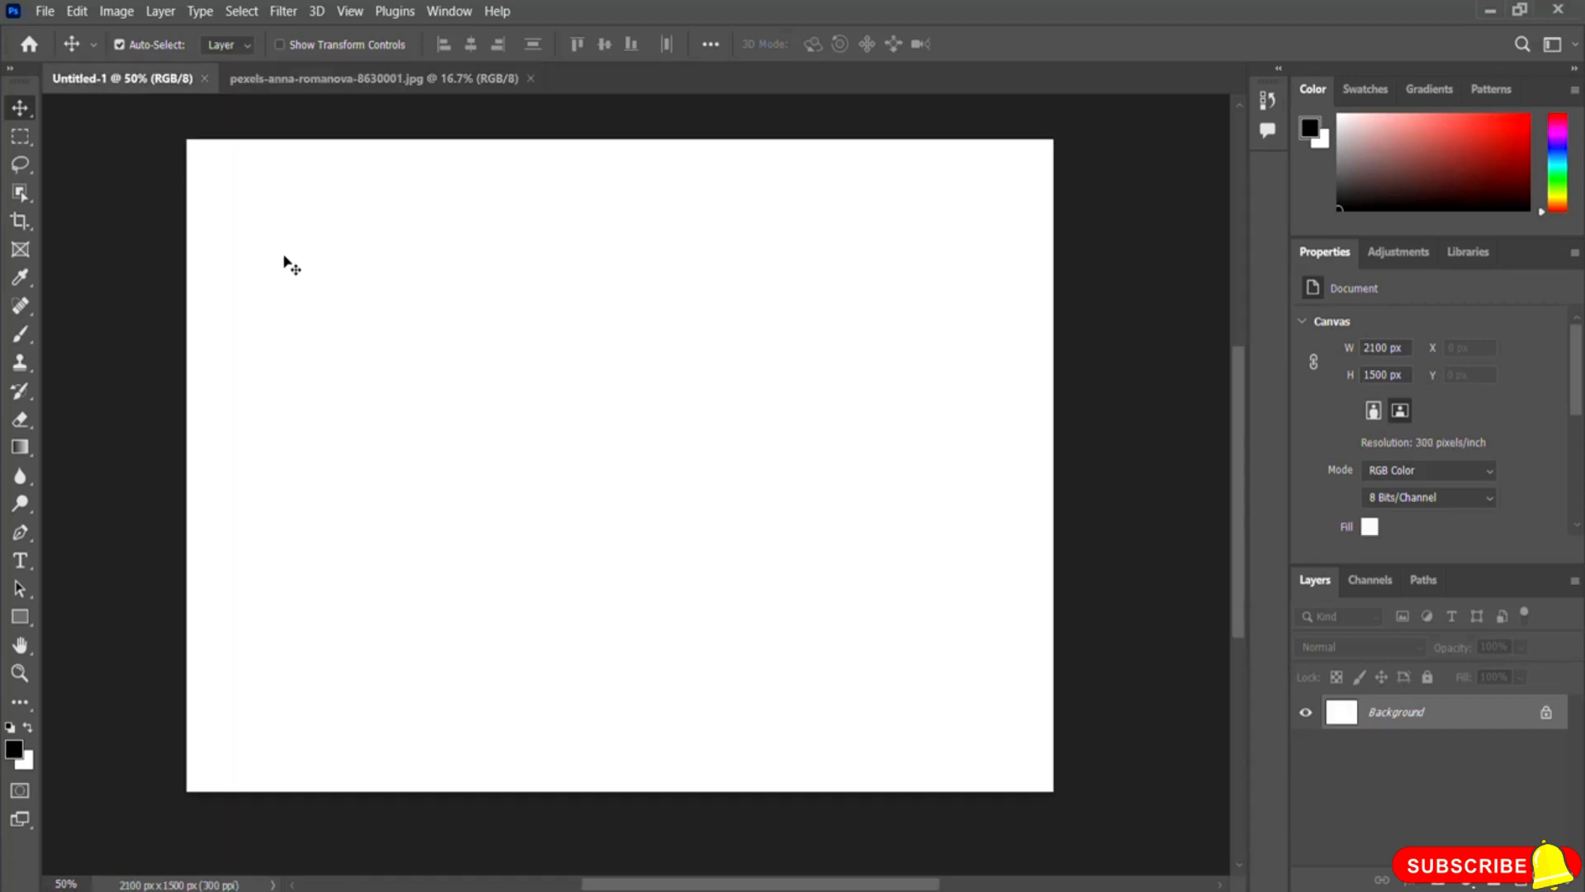
click(376, 78)
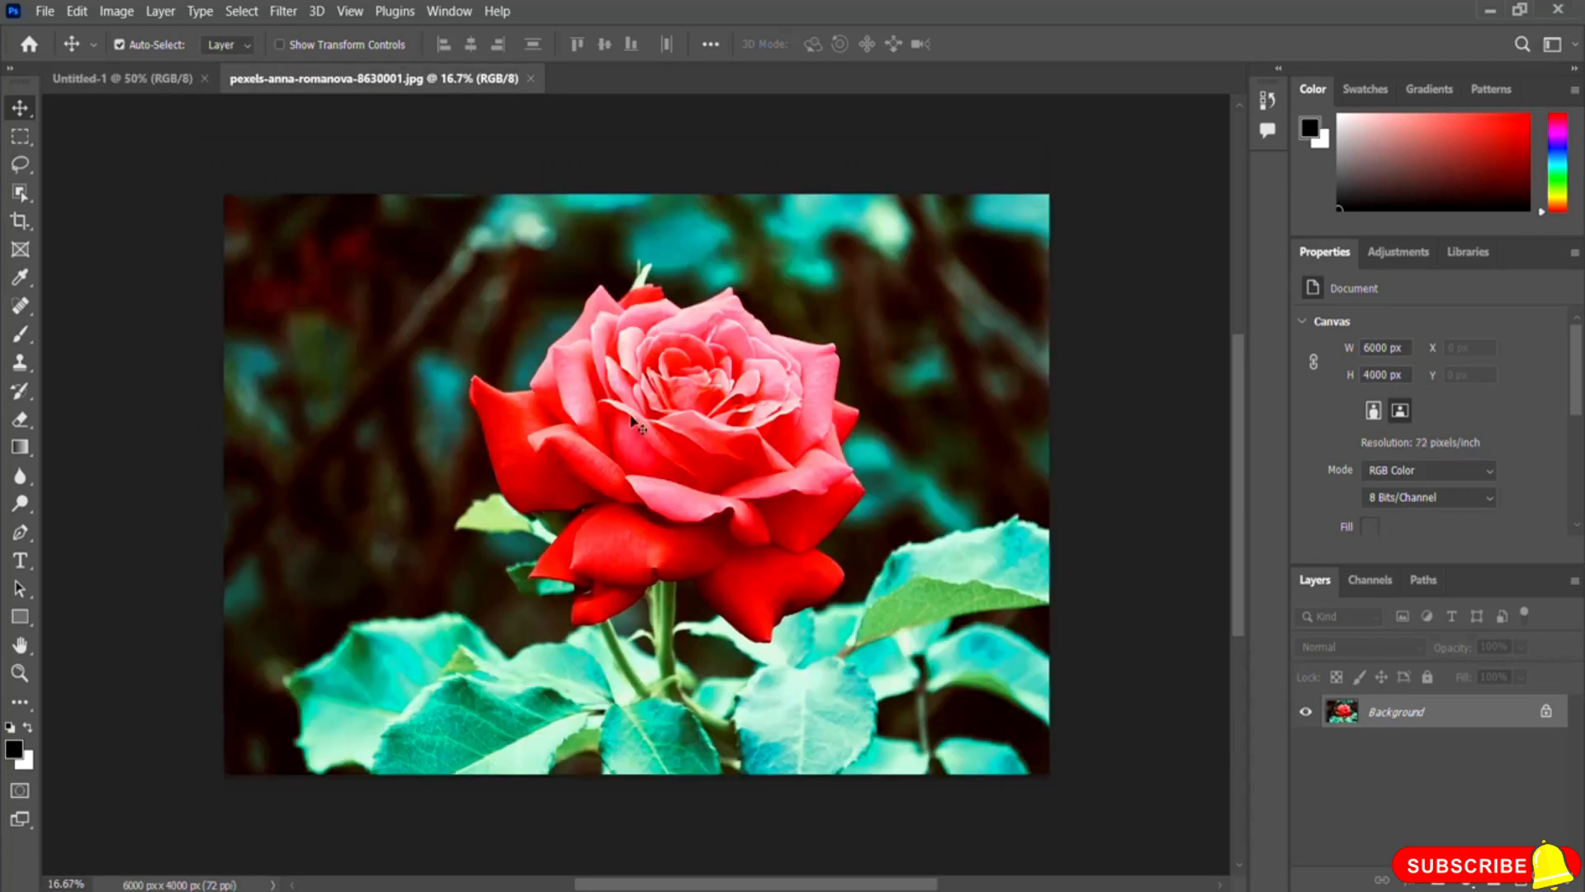
click(118, 80)
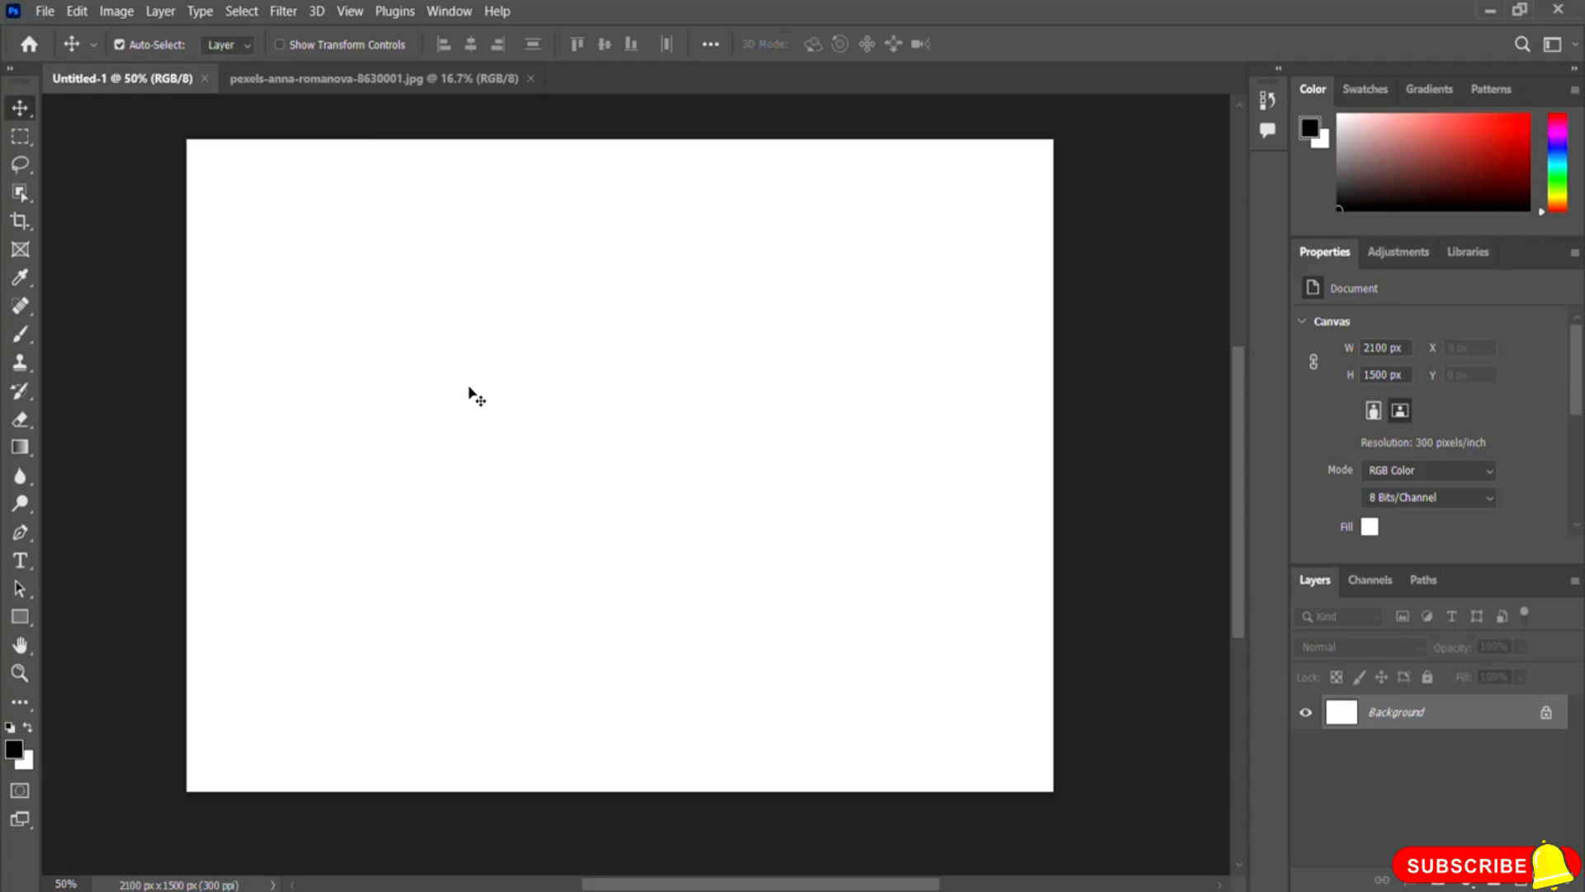
click(532, 78)
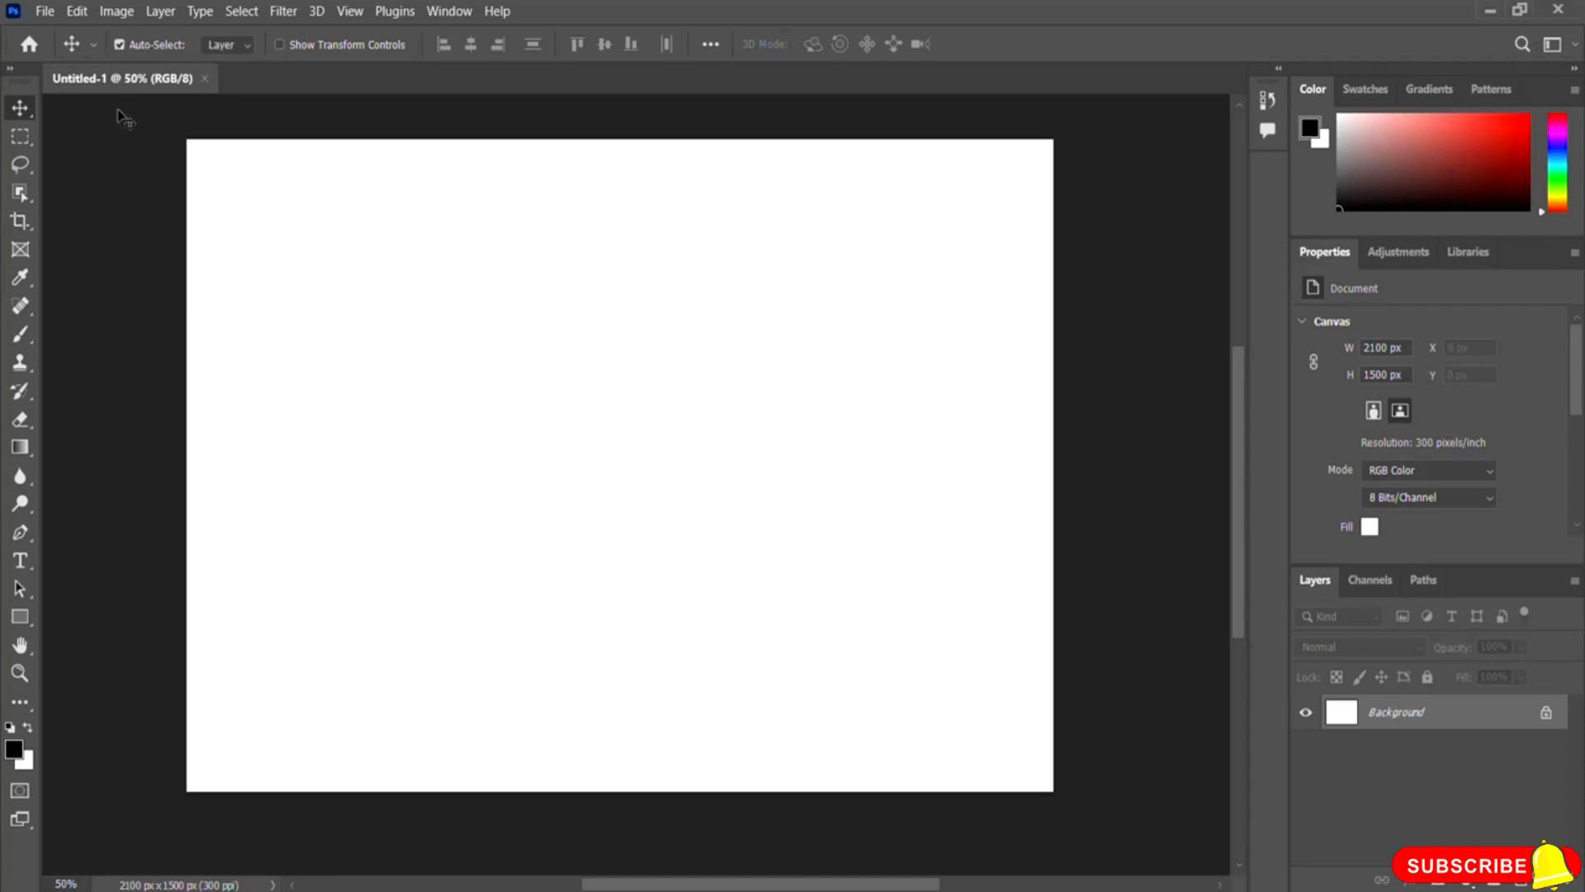
- Place the red rose photo from the Photoshop Resource File folder as an embedded image in Untitled-1 and commit the placement
click(43, 13)
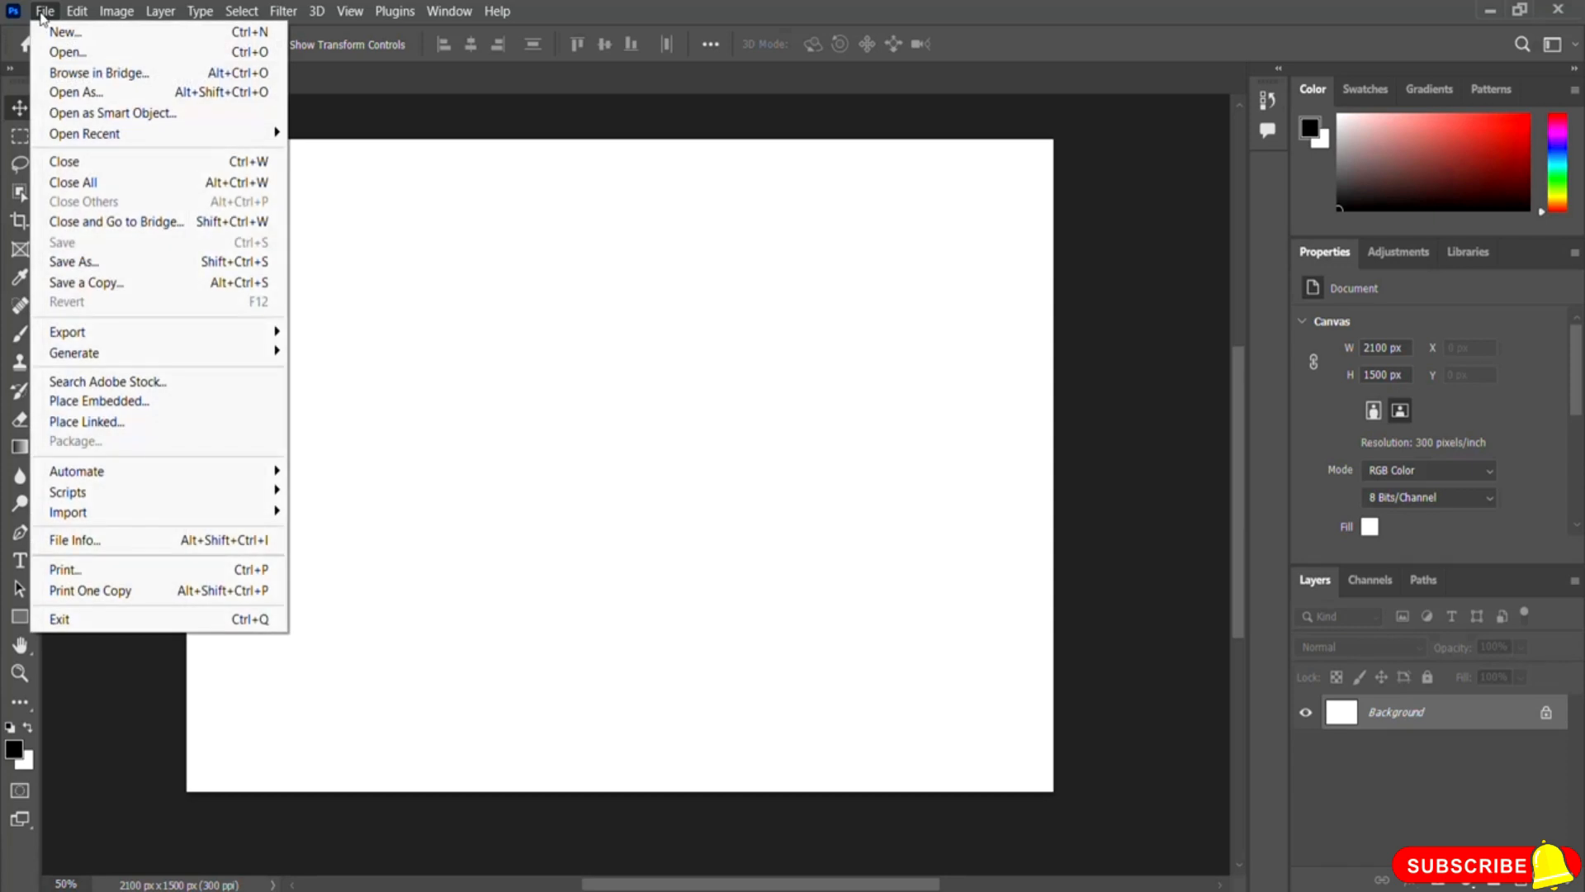
click(177, 412)
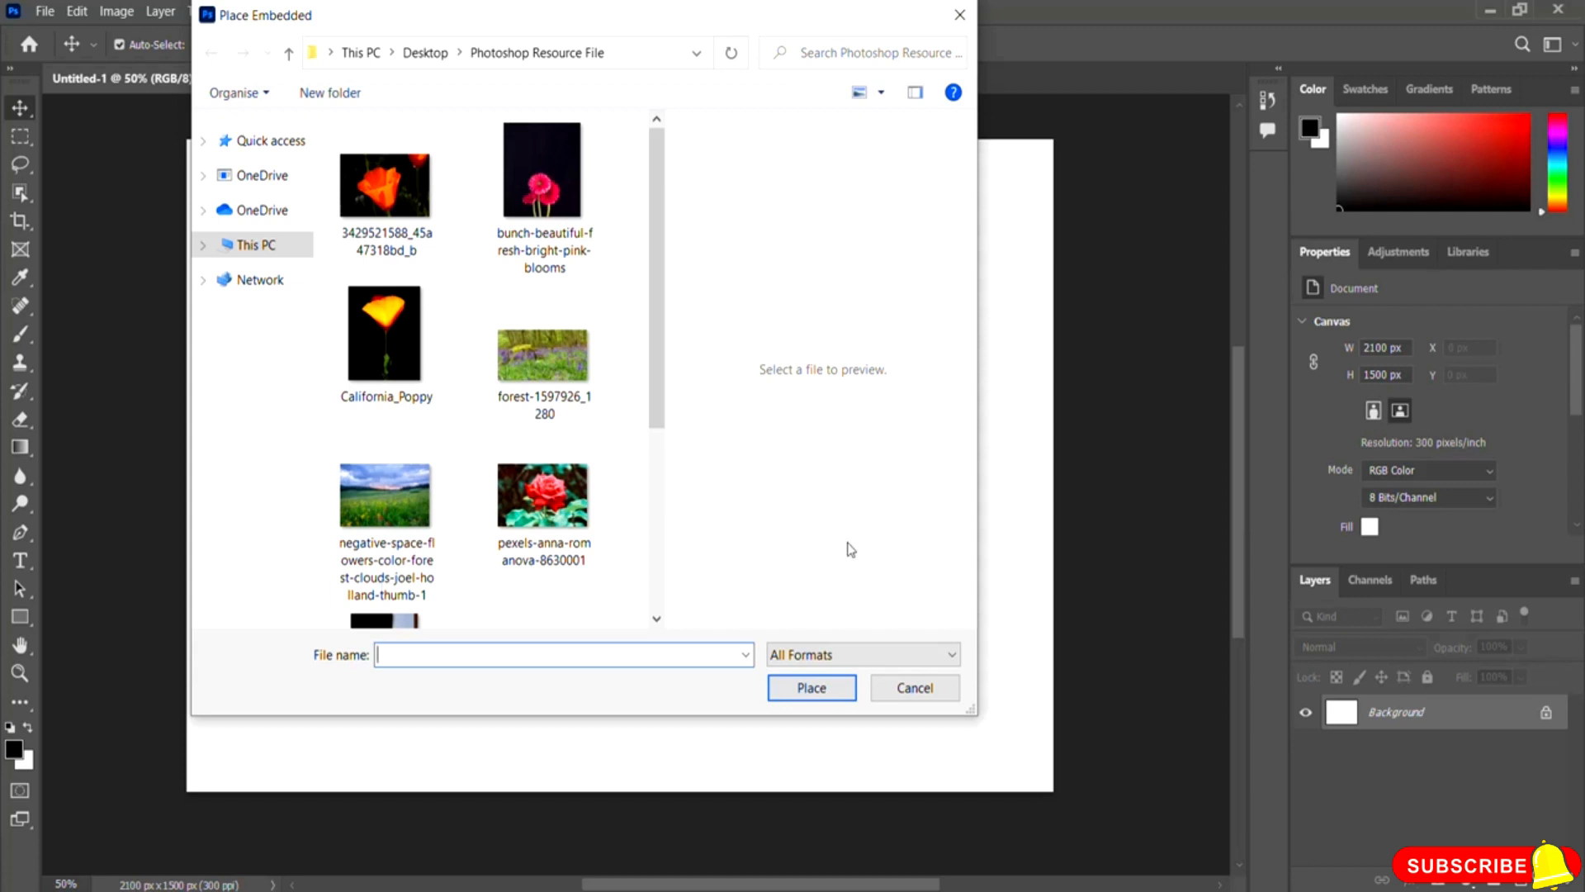
click(549, 513)
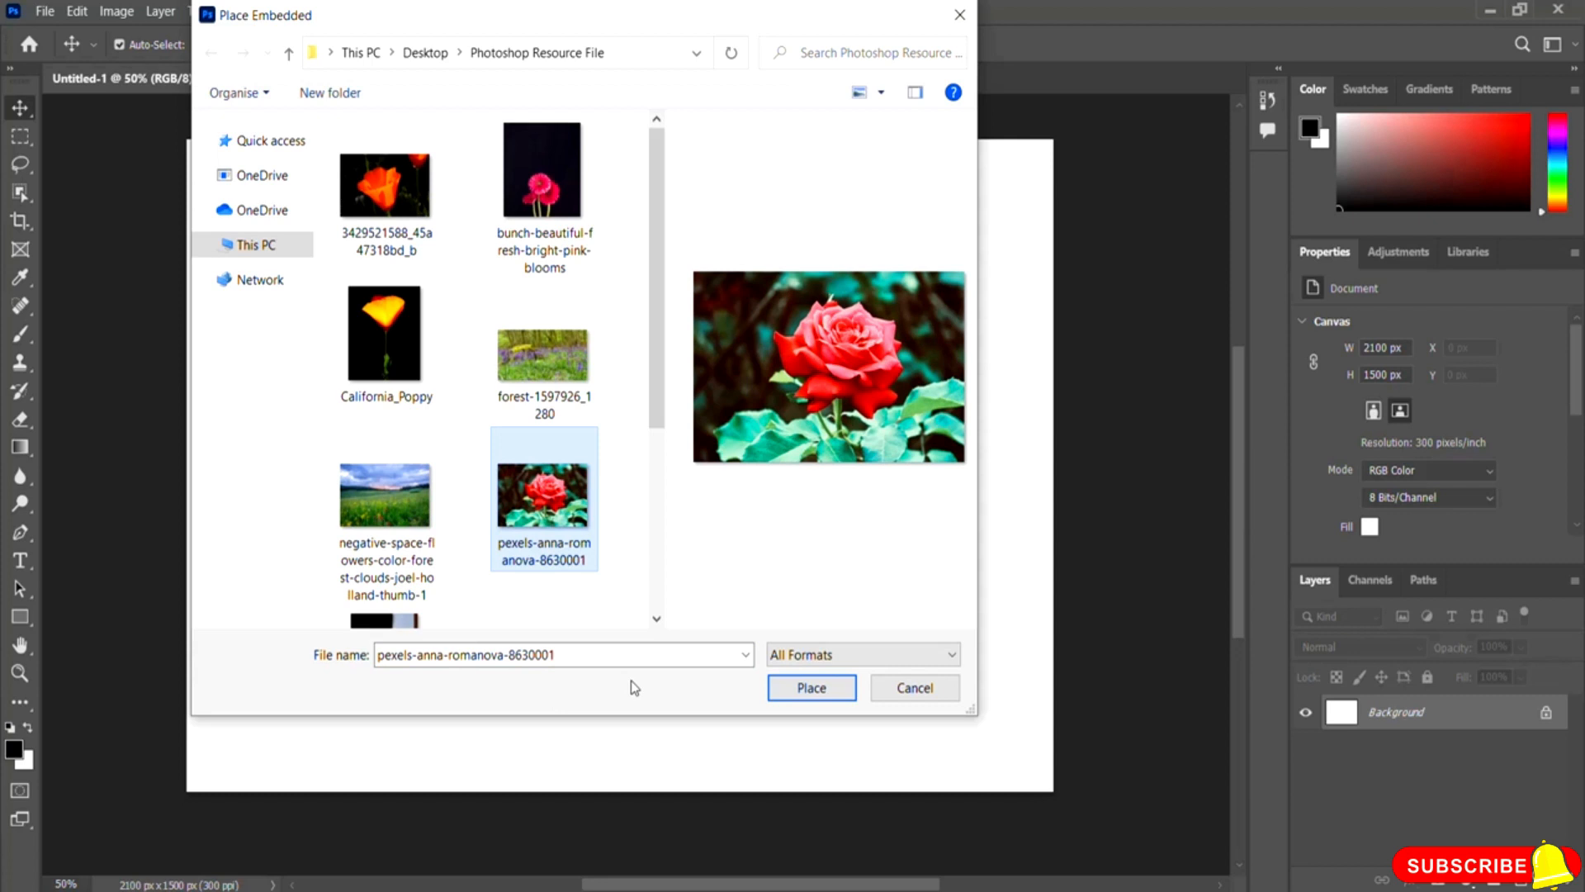
click(811, 690)
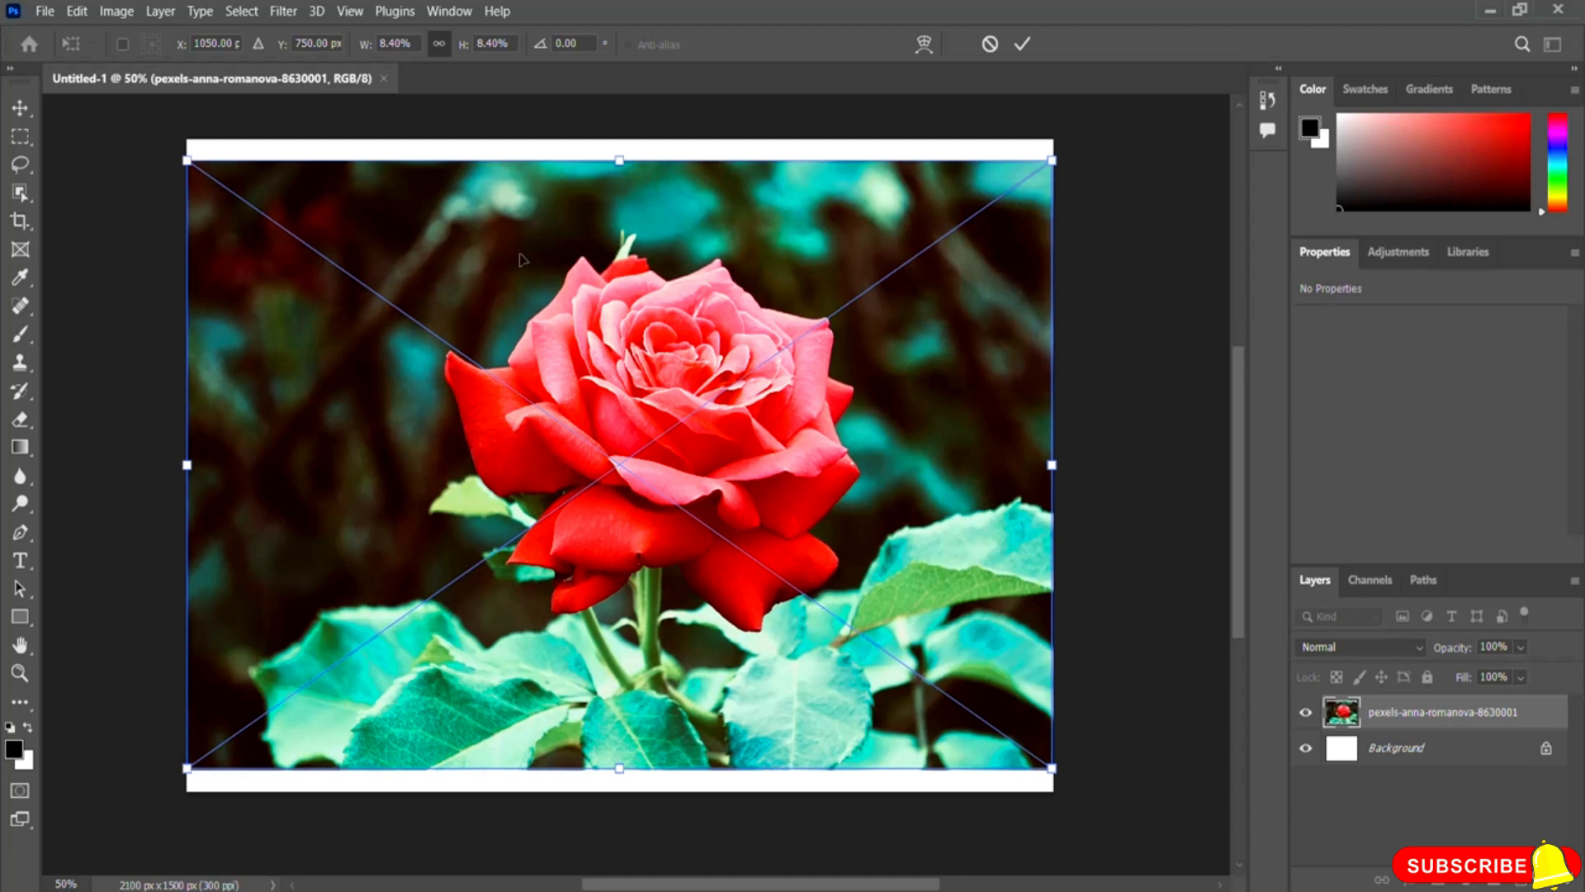
click(44, 12)
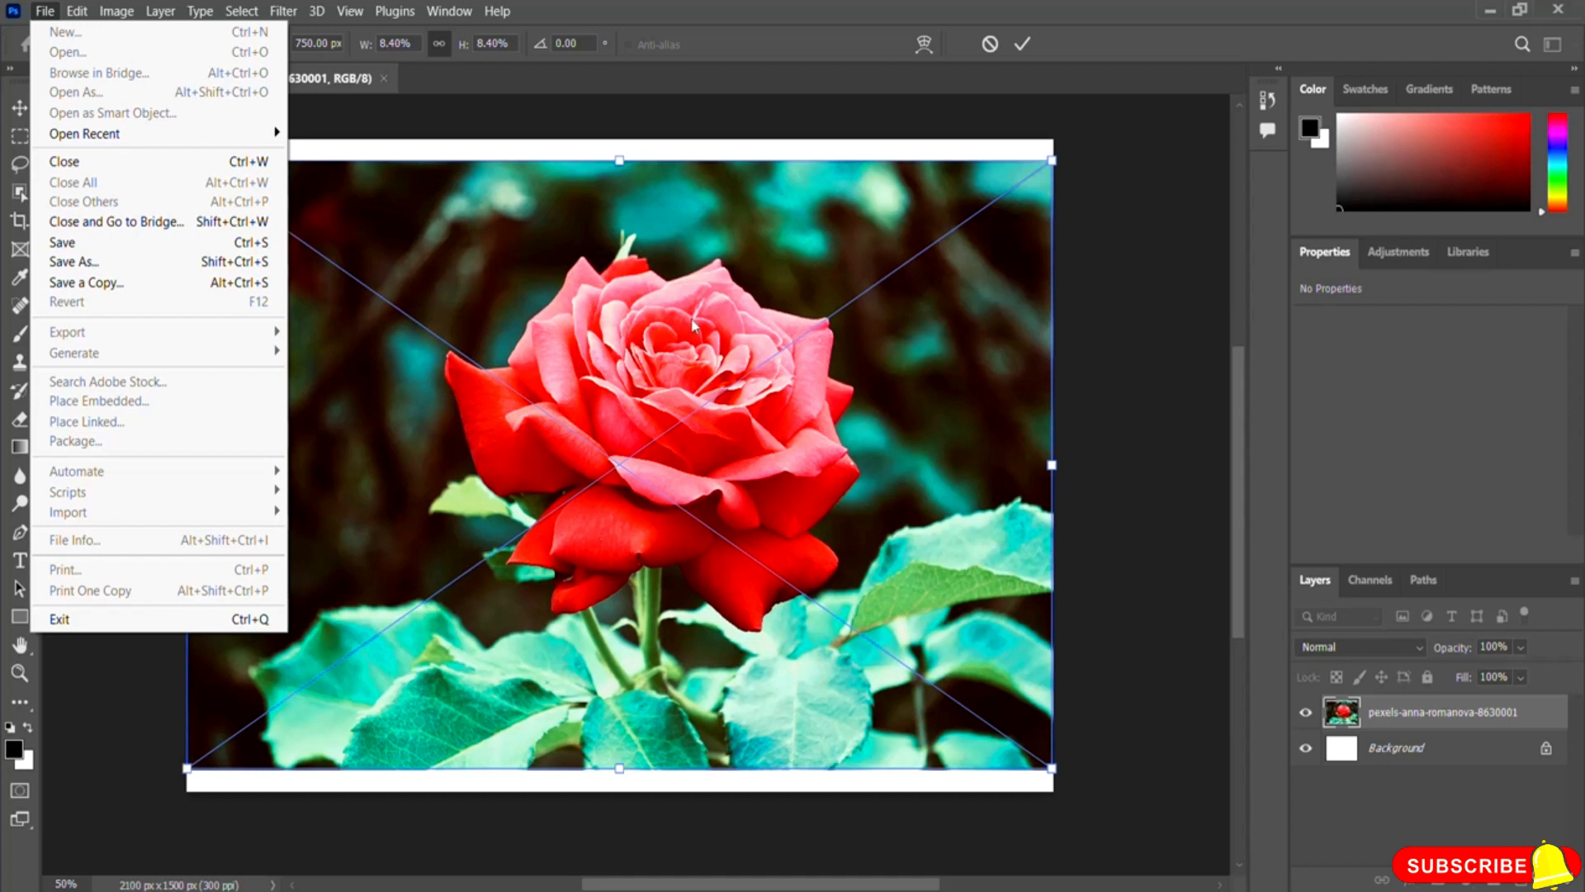
click(750, 31)
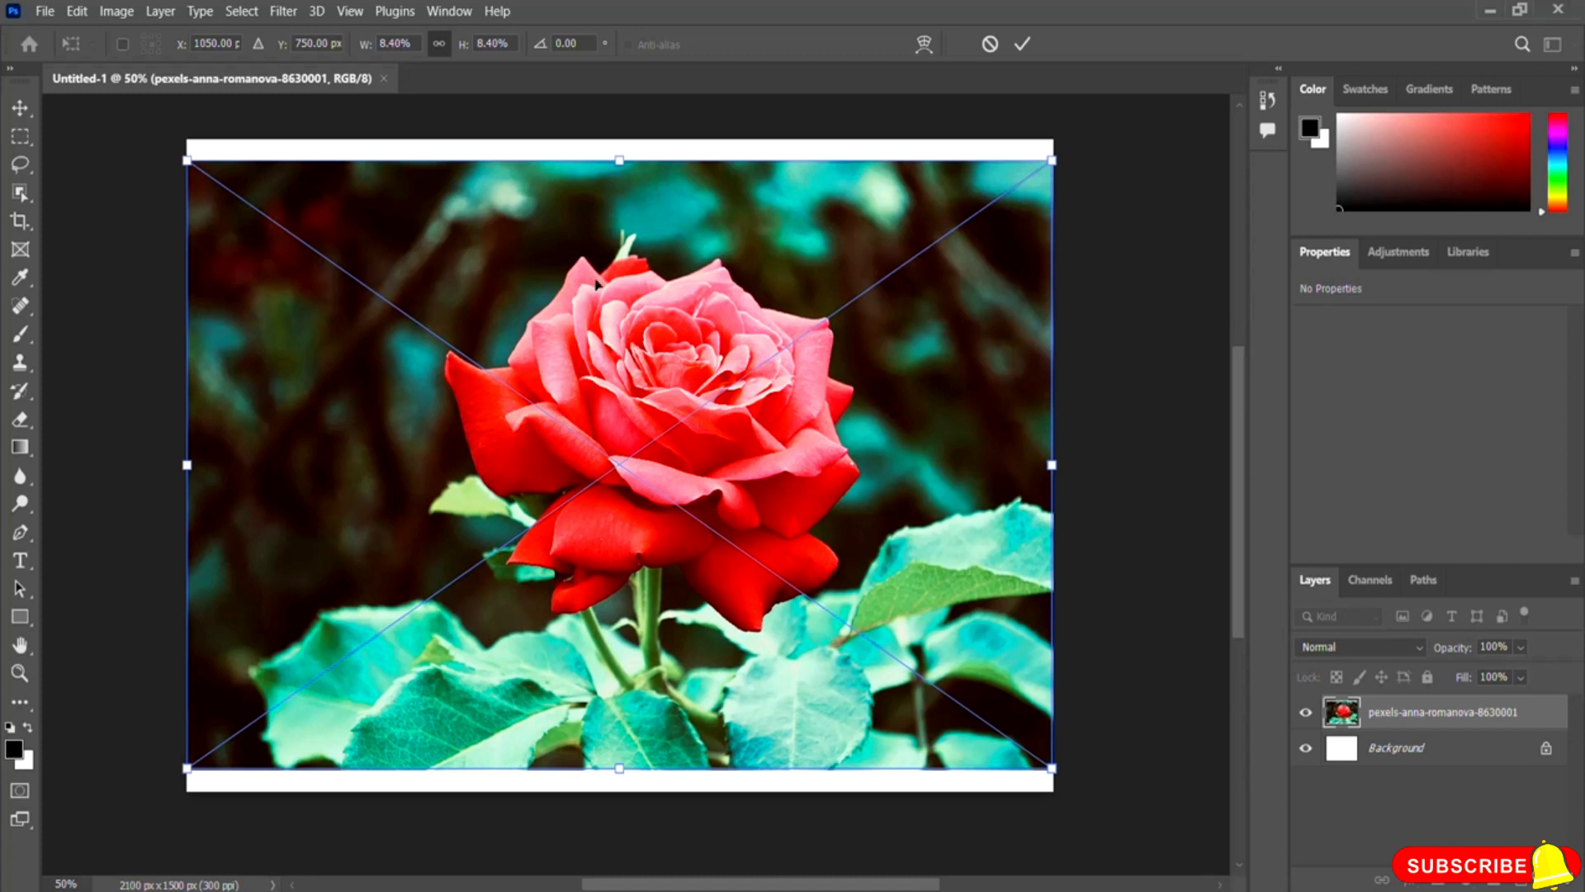
click(1024, 46)
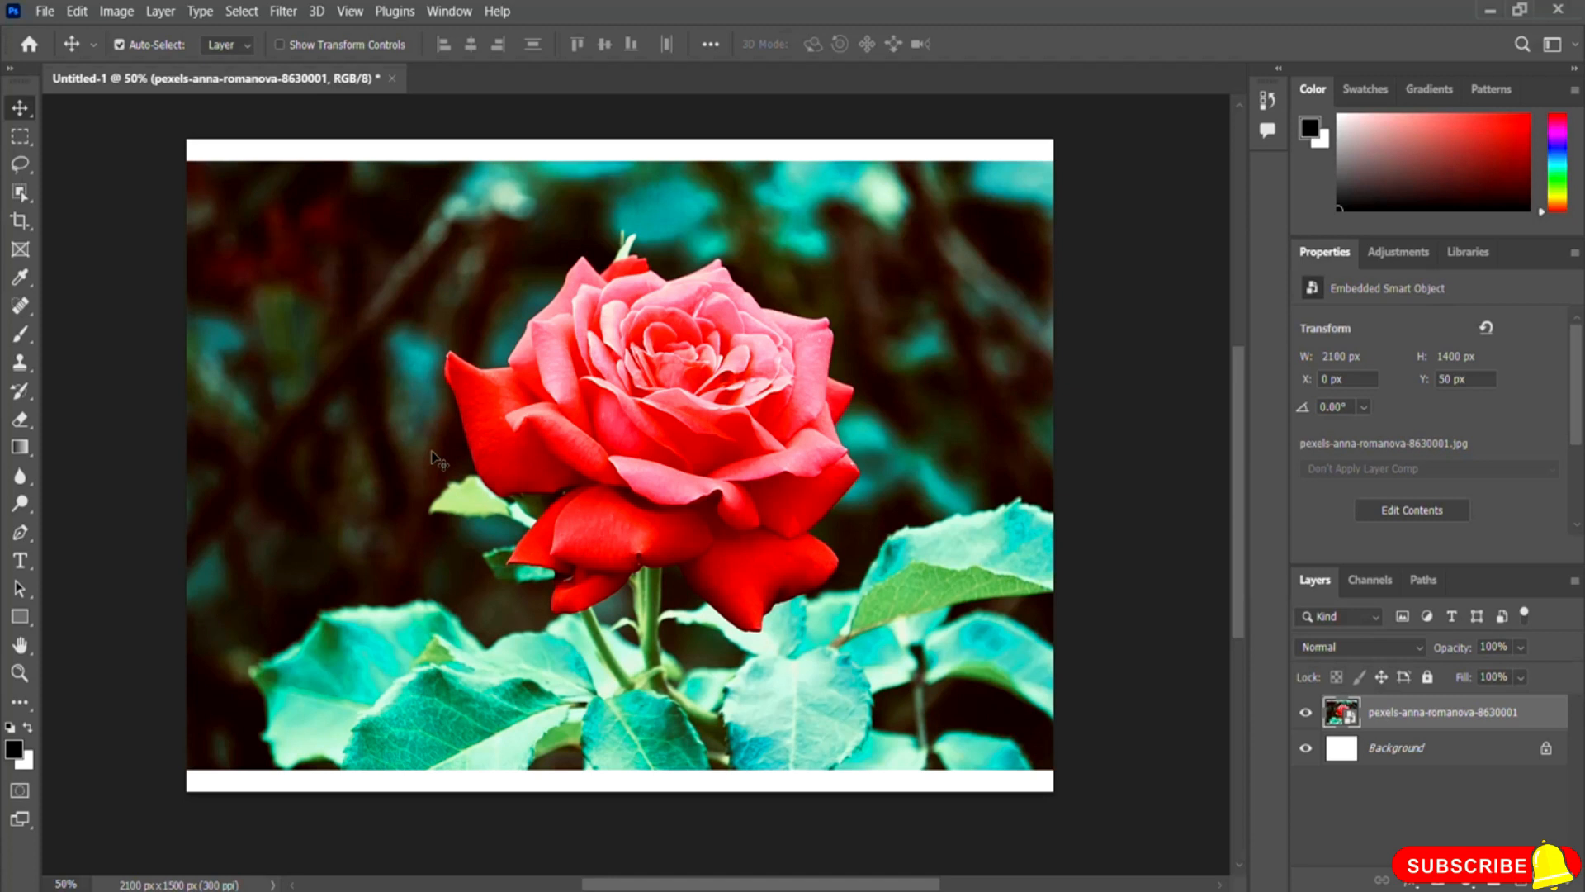
- Move the placed rose photo up to the canvas's upper edge and back down to its lower edge, at Y 100 px
drag(432, 451, 435, 435)
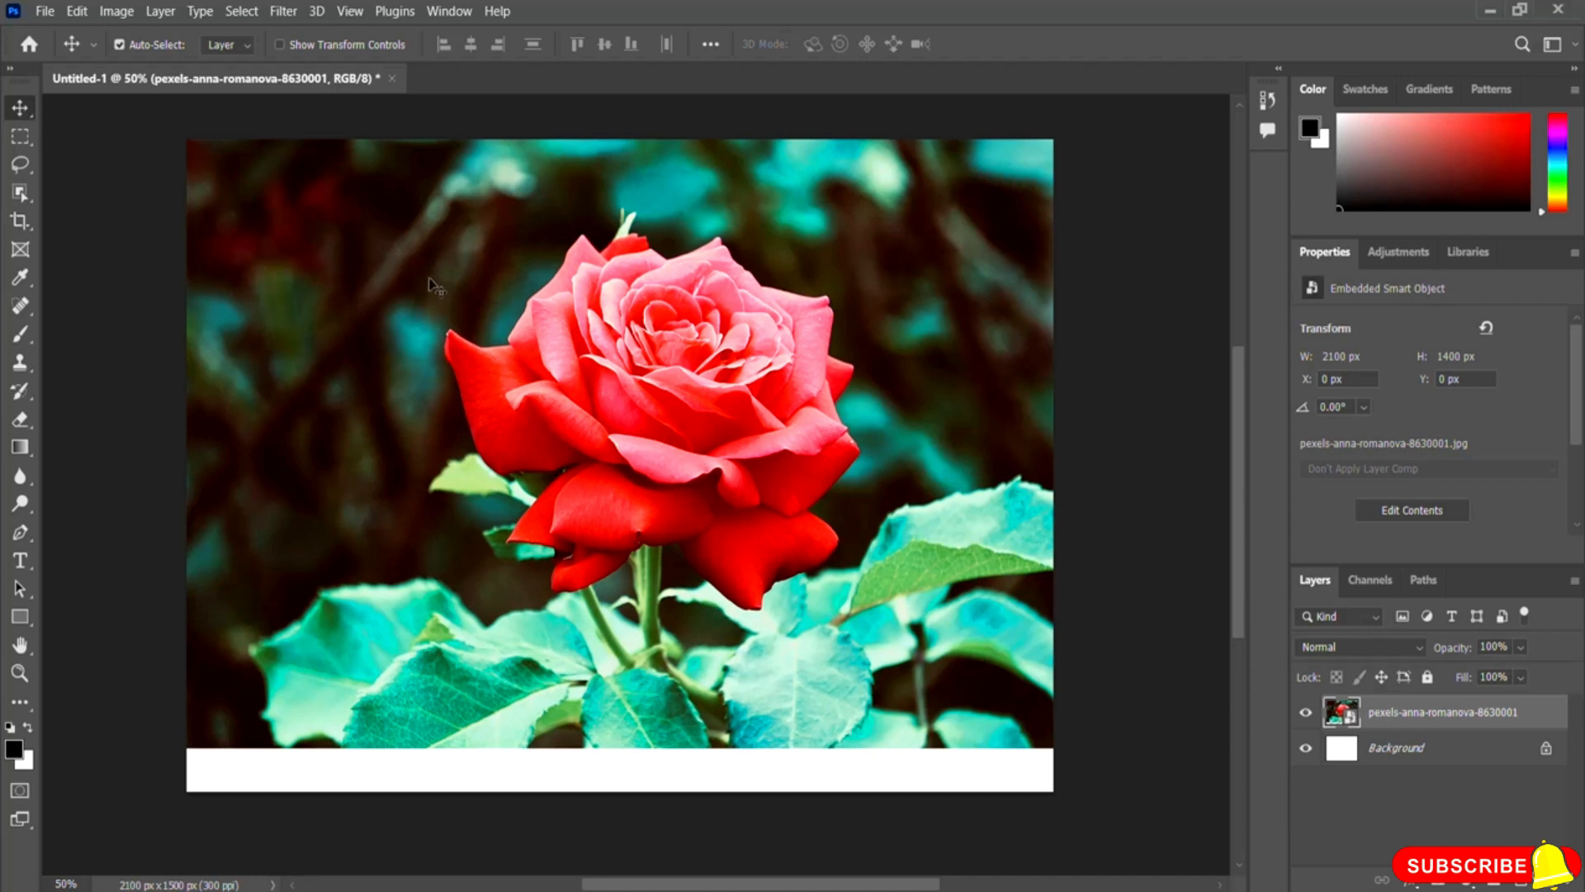
drag(431, 259, 424, 295)
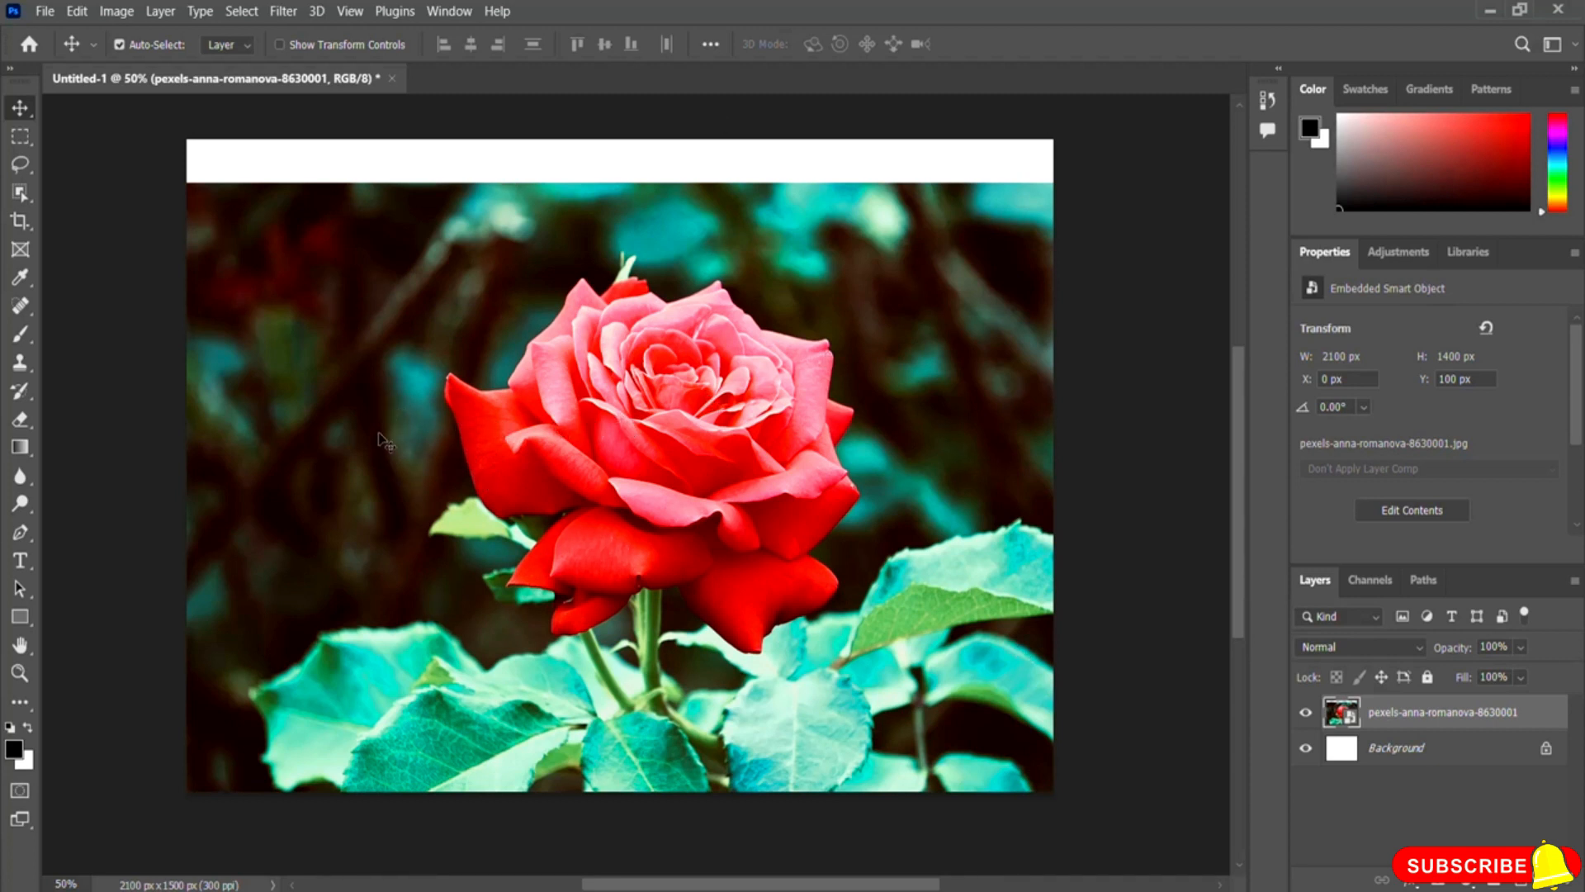
- Centre the placed rose photo vertically on the canvas, at Y 50 px
drag(383, 441, 850, 399)
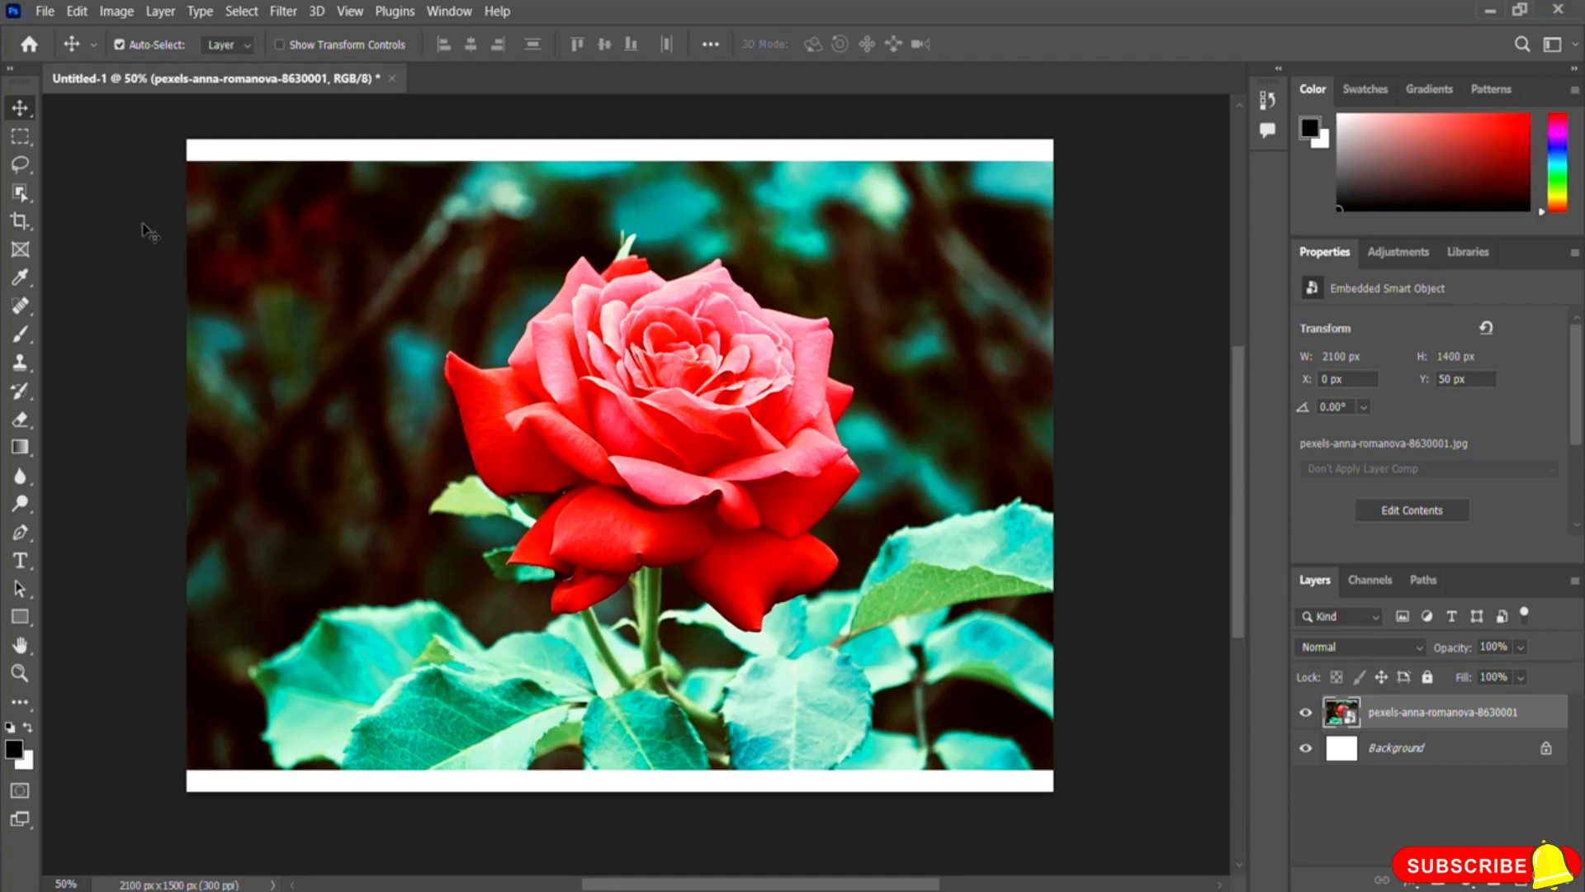
- Draw a rectangular marquee selection from the photo's dark upper-left corner to the rose's outer petal and clear it
click(18, 139)
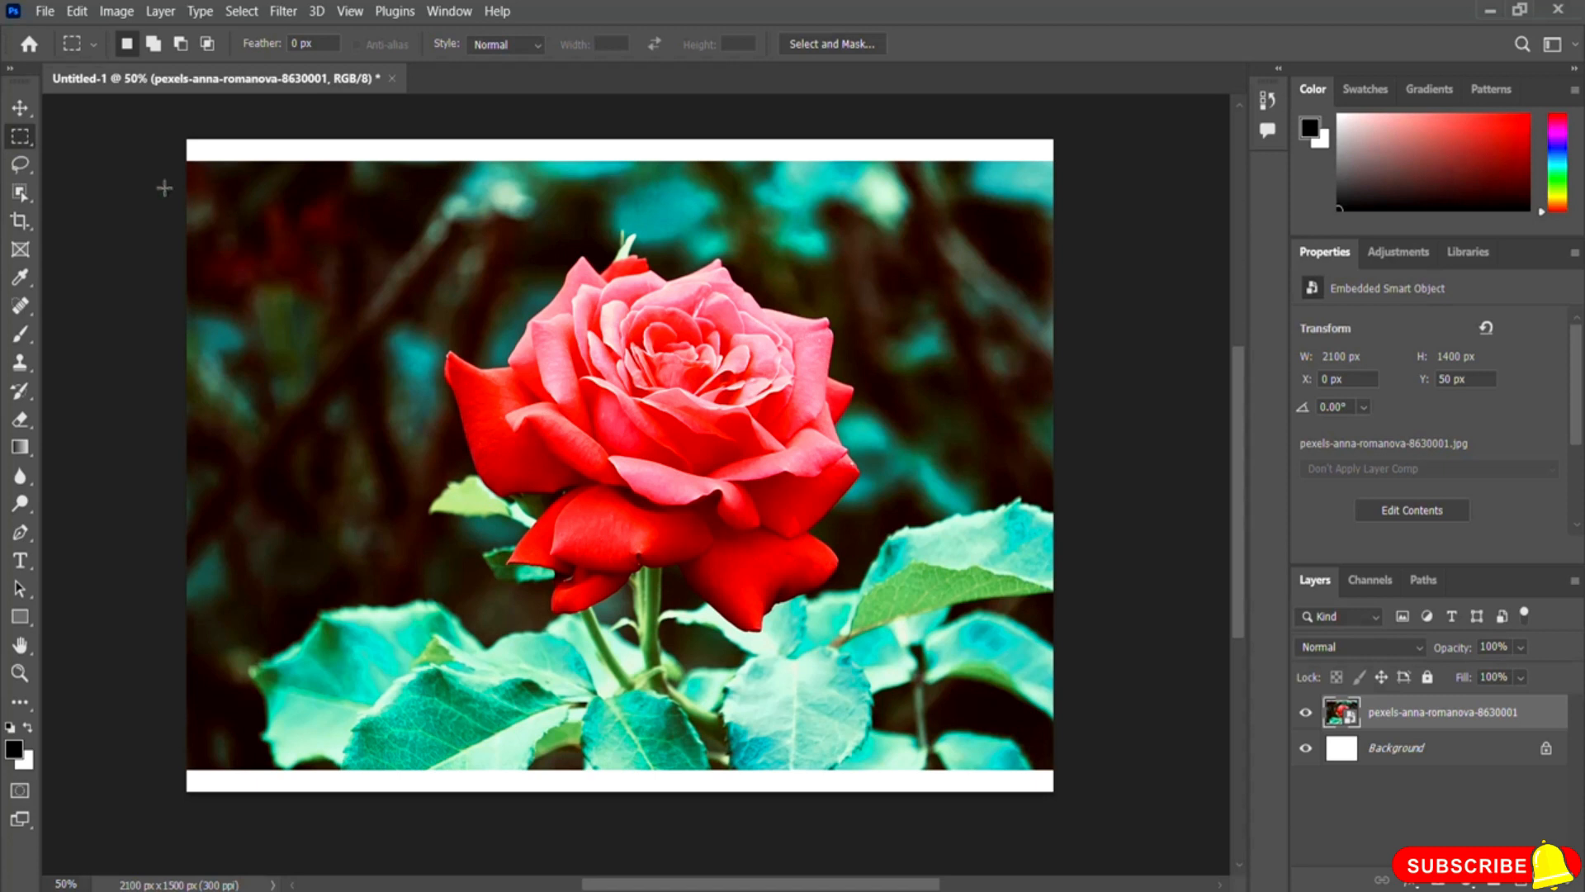
drag(215, 191, 485, 444)
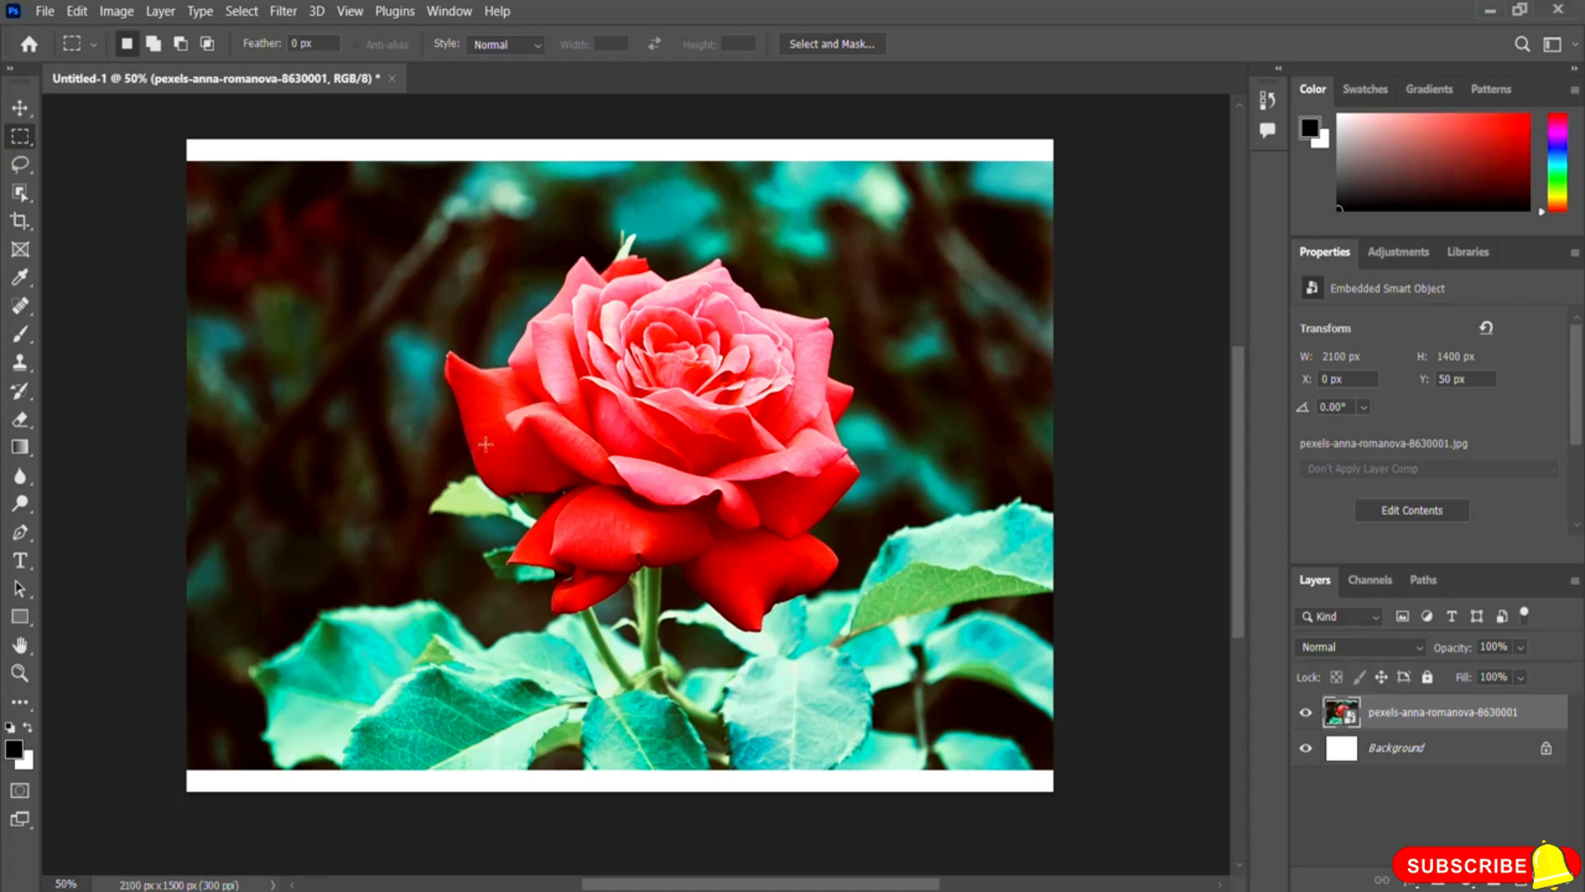
click(315, 293)
- Draw elliptical marquee selections over the photo's upper-left background and around the rose, clearing each one
right_click(27, 140)
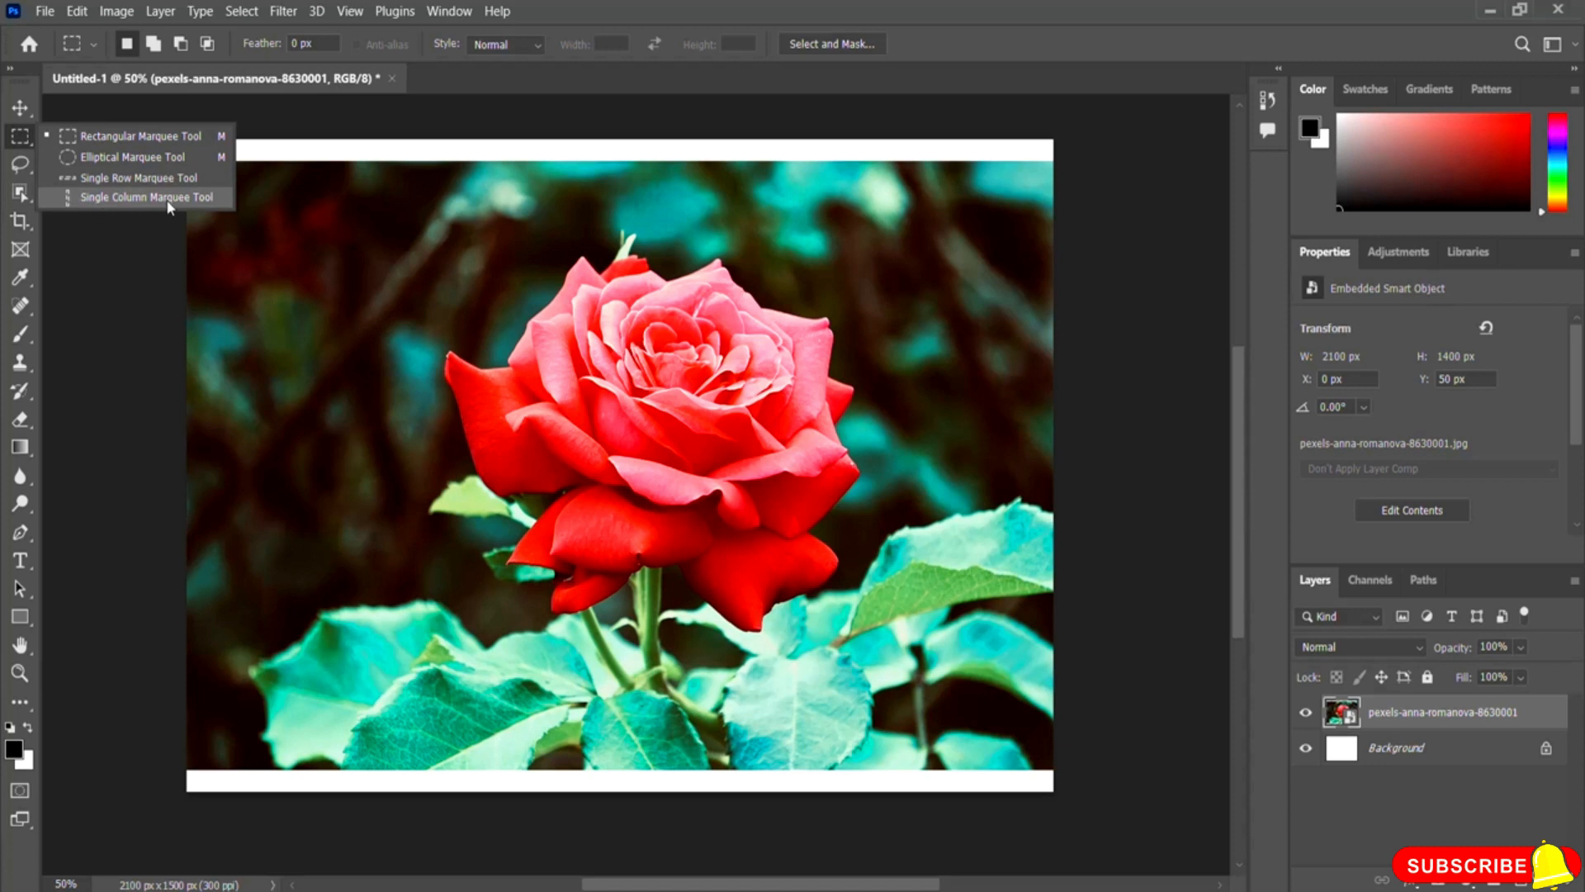
click(117, 157)
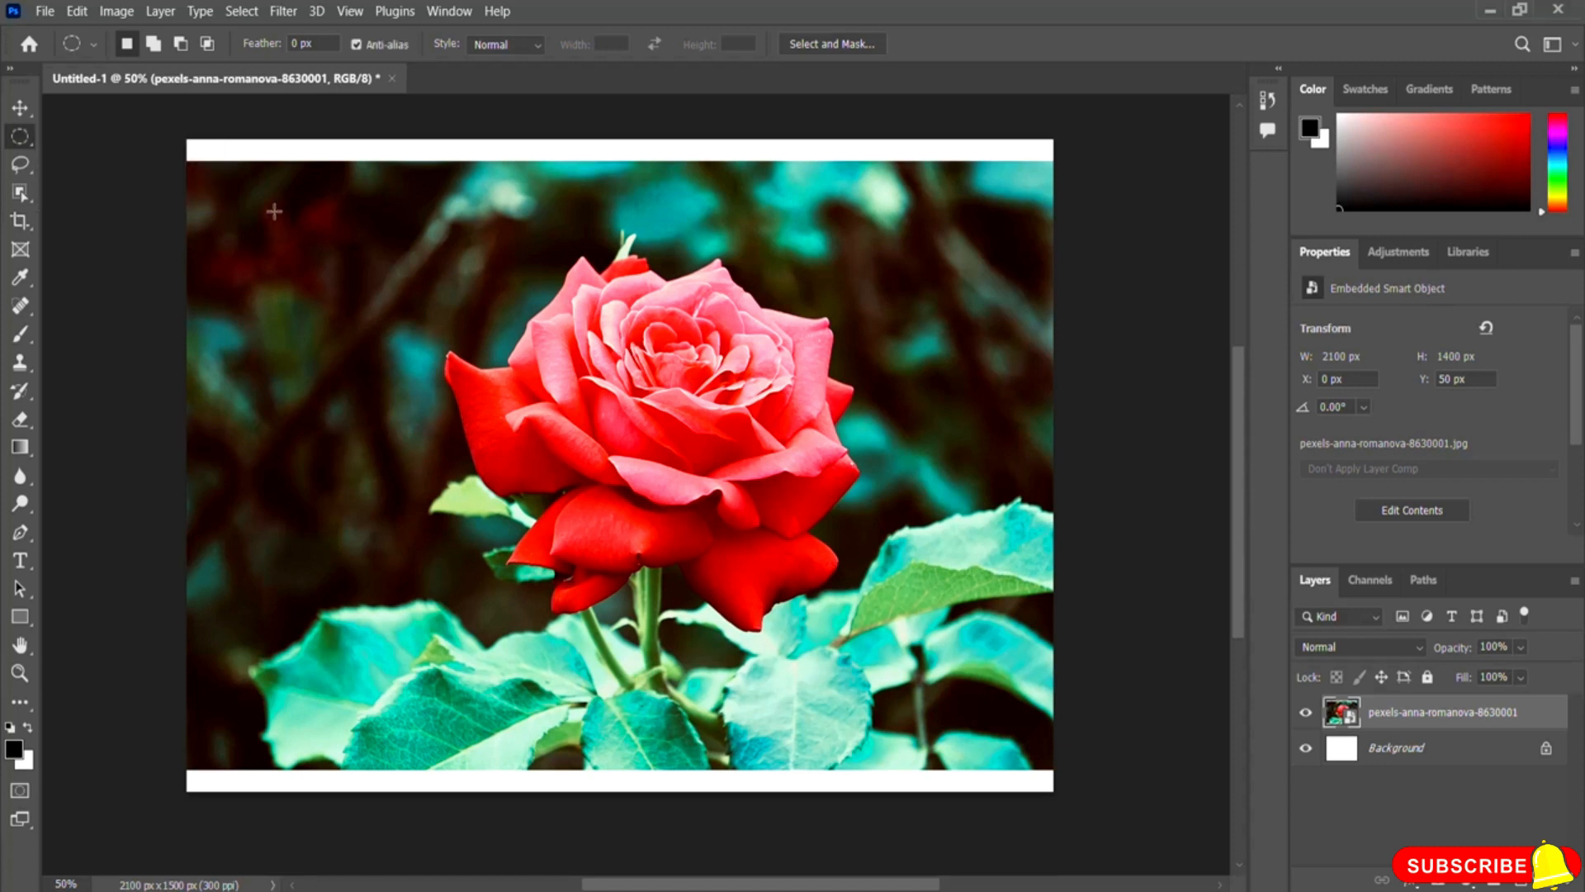
drag(245, 198, 483, 446)
click(470, 300)
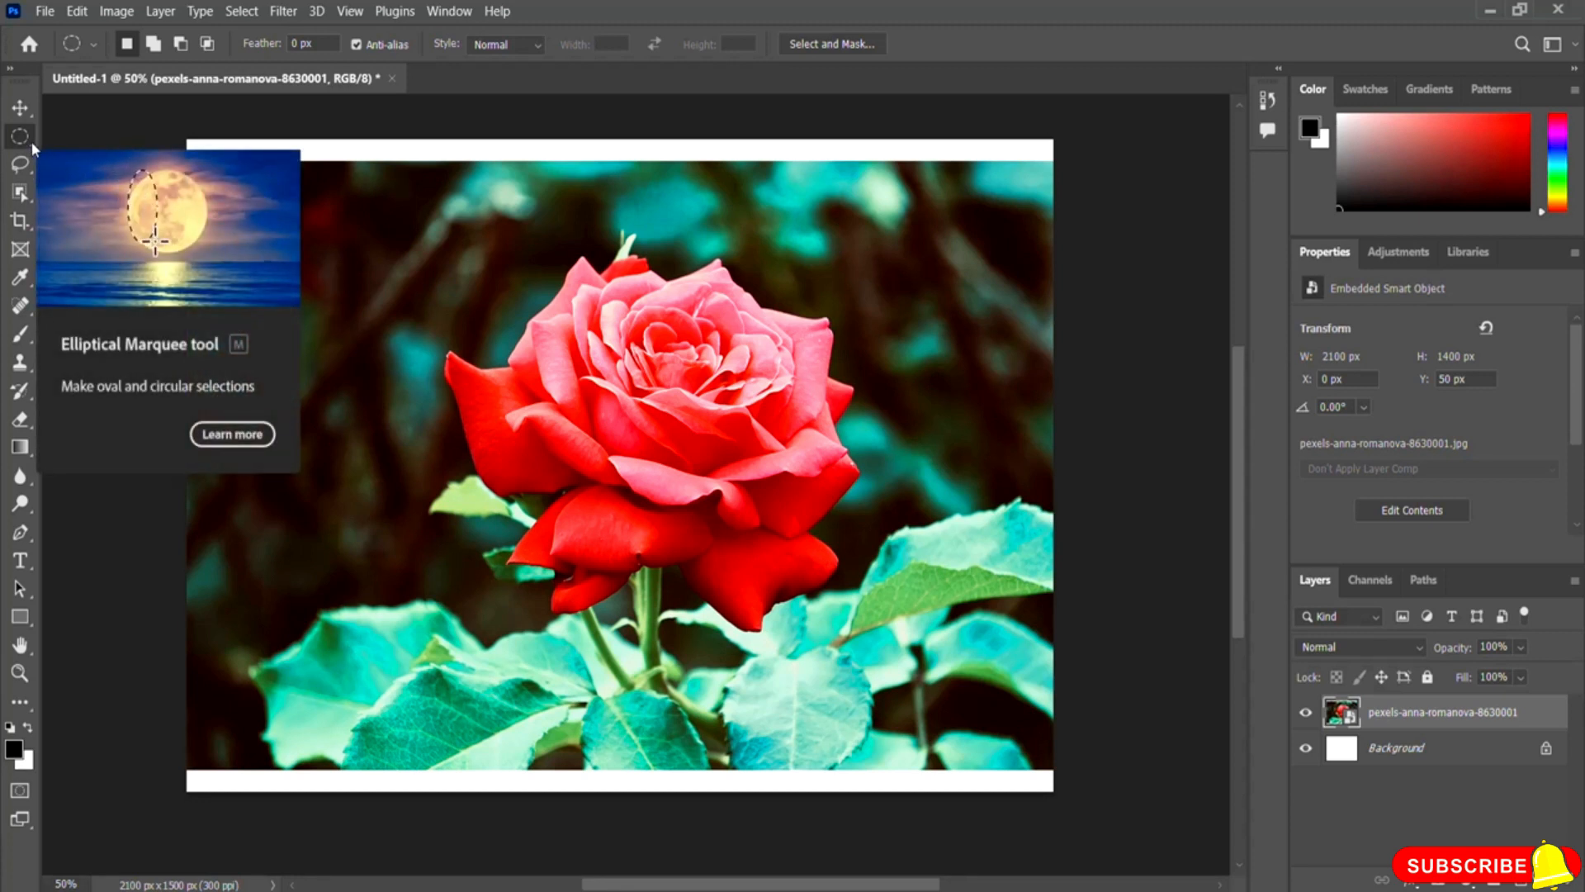
drag(343, 212, 821, 652)
drag(525, 404, 466, 383)
click(765, 283)
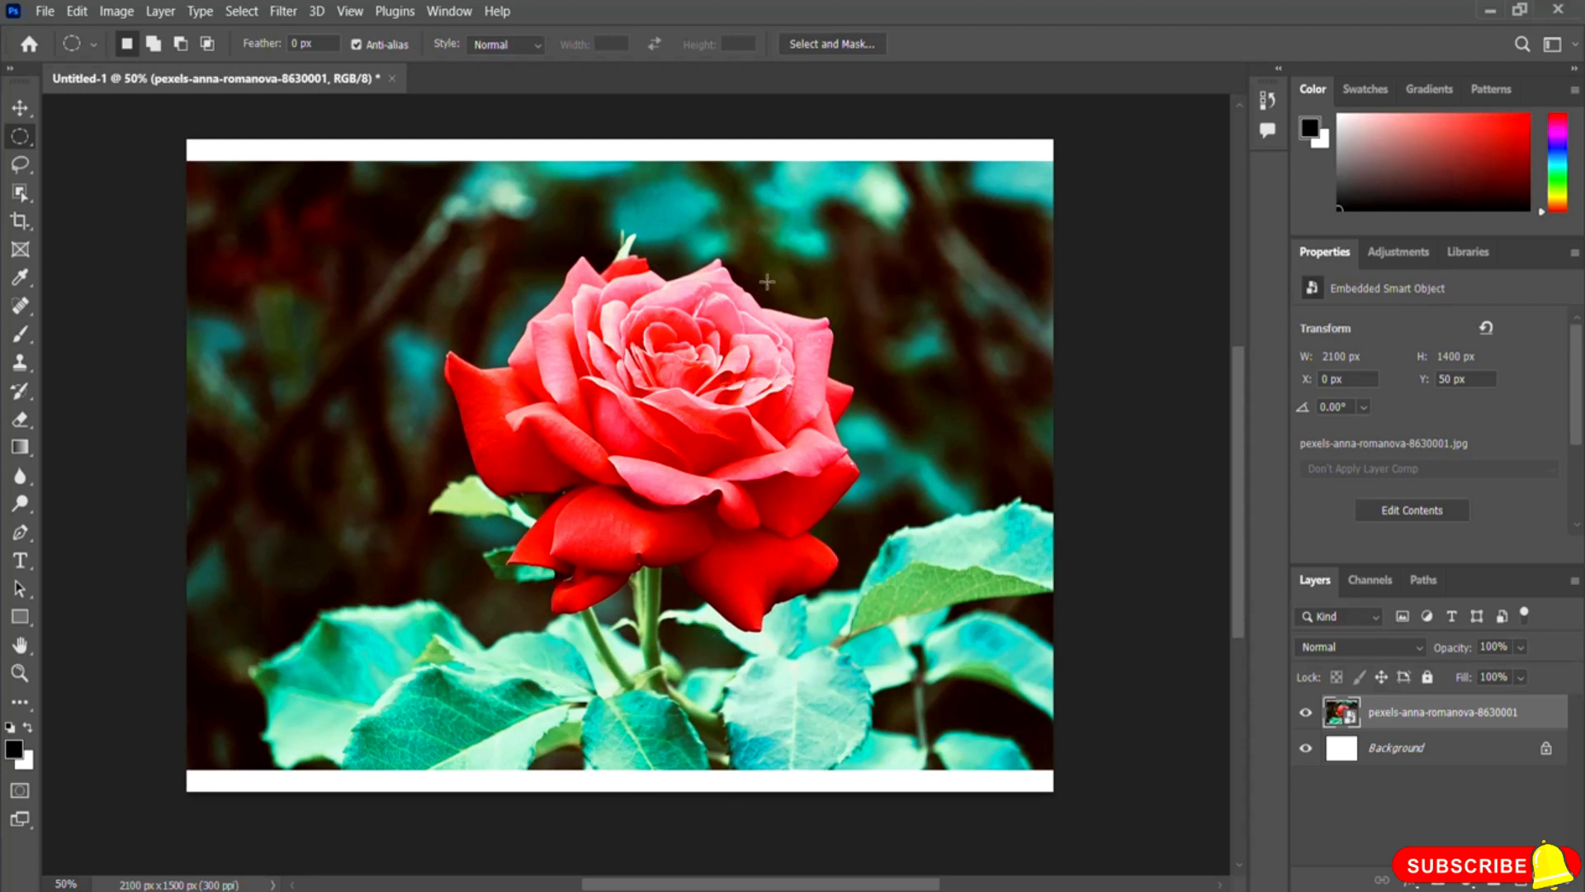
click(22, 142)
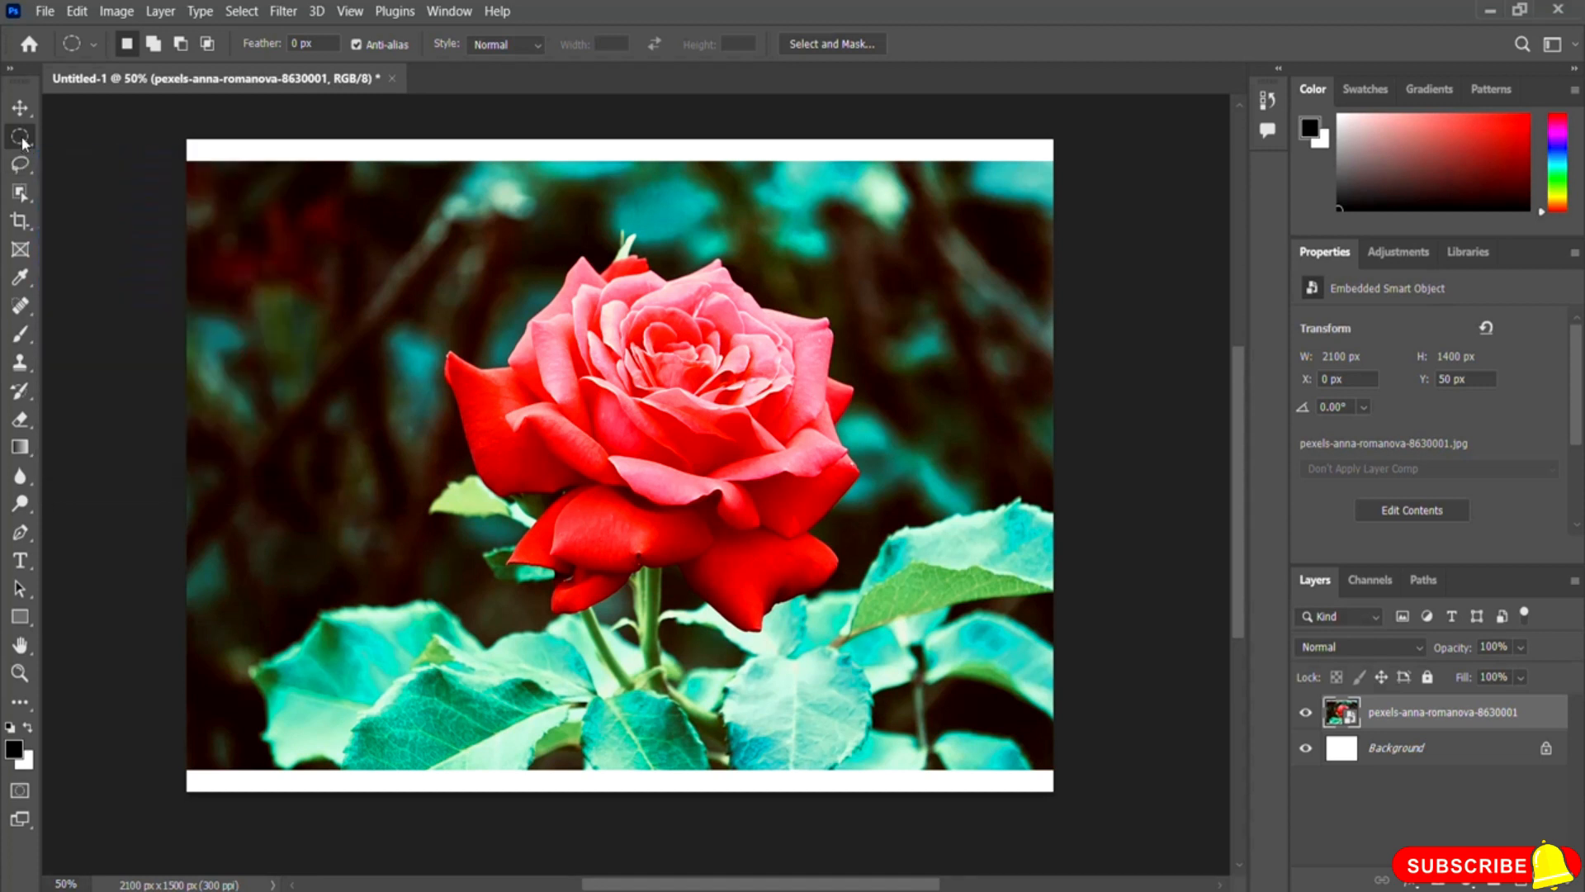
drag(224, 200, 401, 357)
click(285, 279)
- Draw rectangular marquee selections over the upper-left background and around the rose's outer left petal, clearing each one
right_click(29, 136)
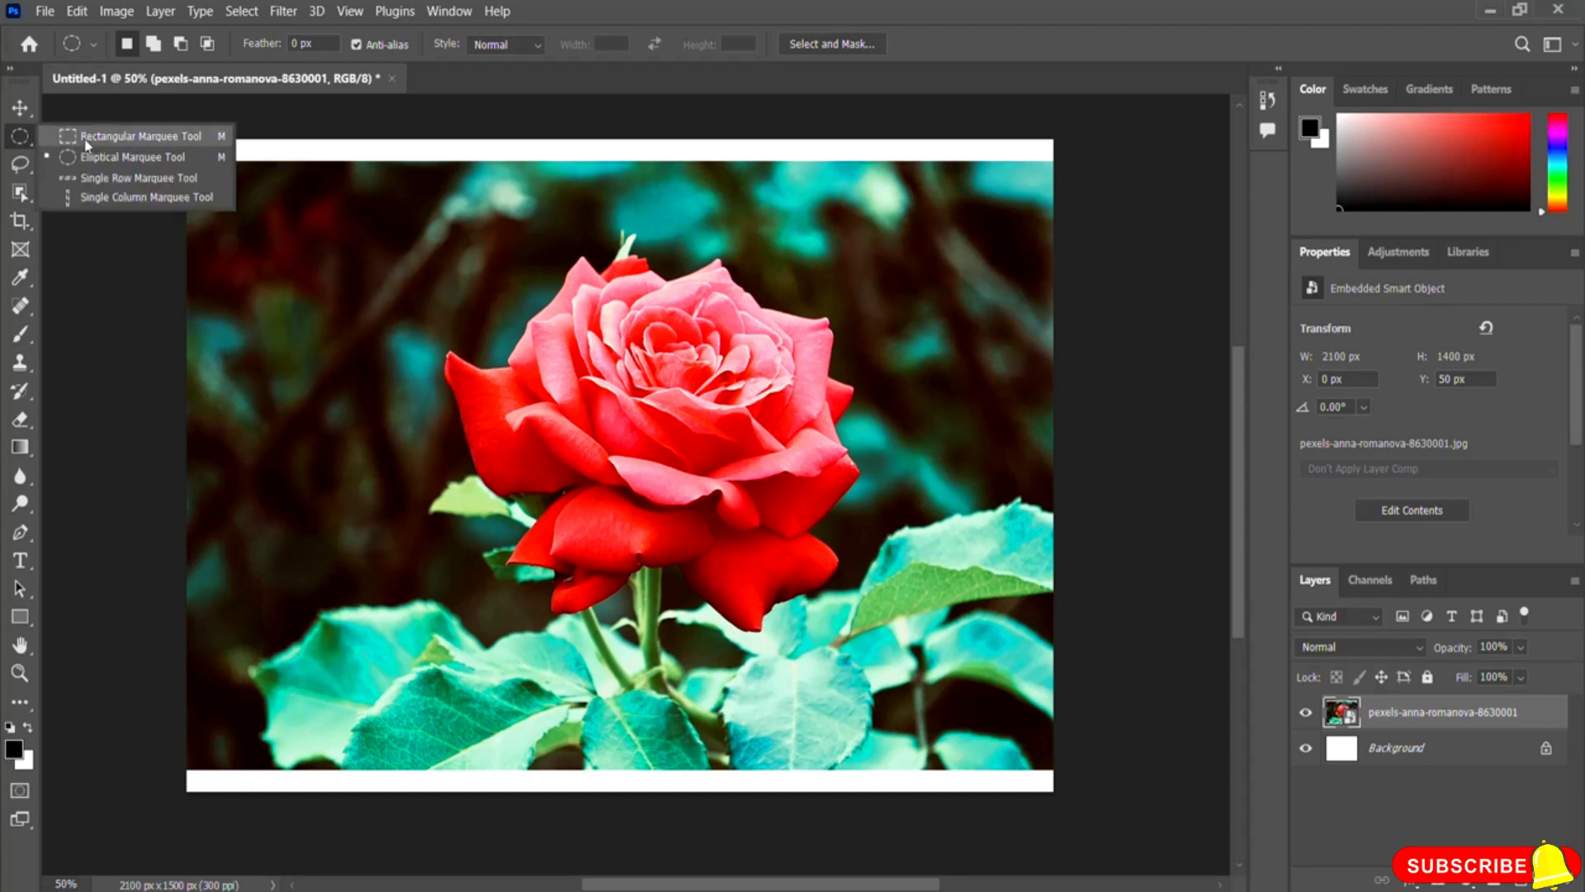
click(133, 144)
drag(205, 189, 406, 358)
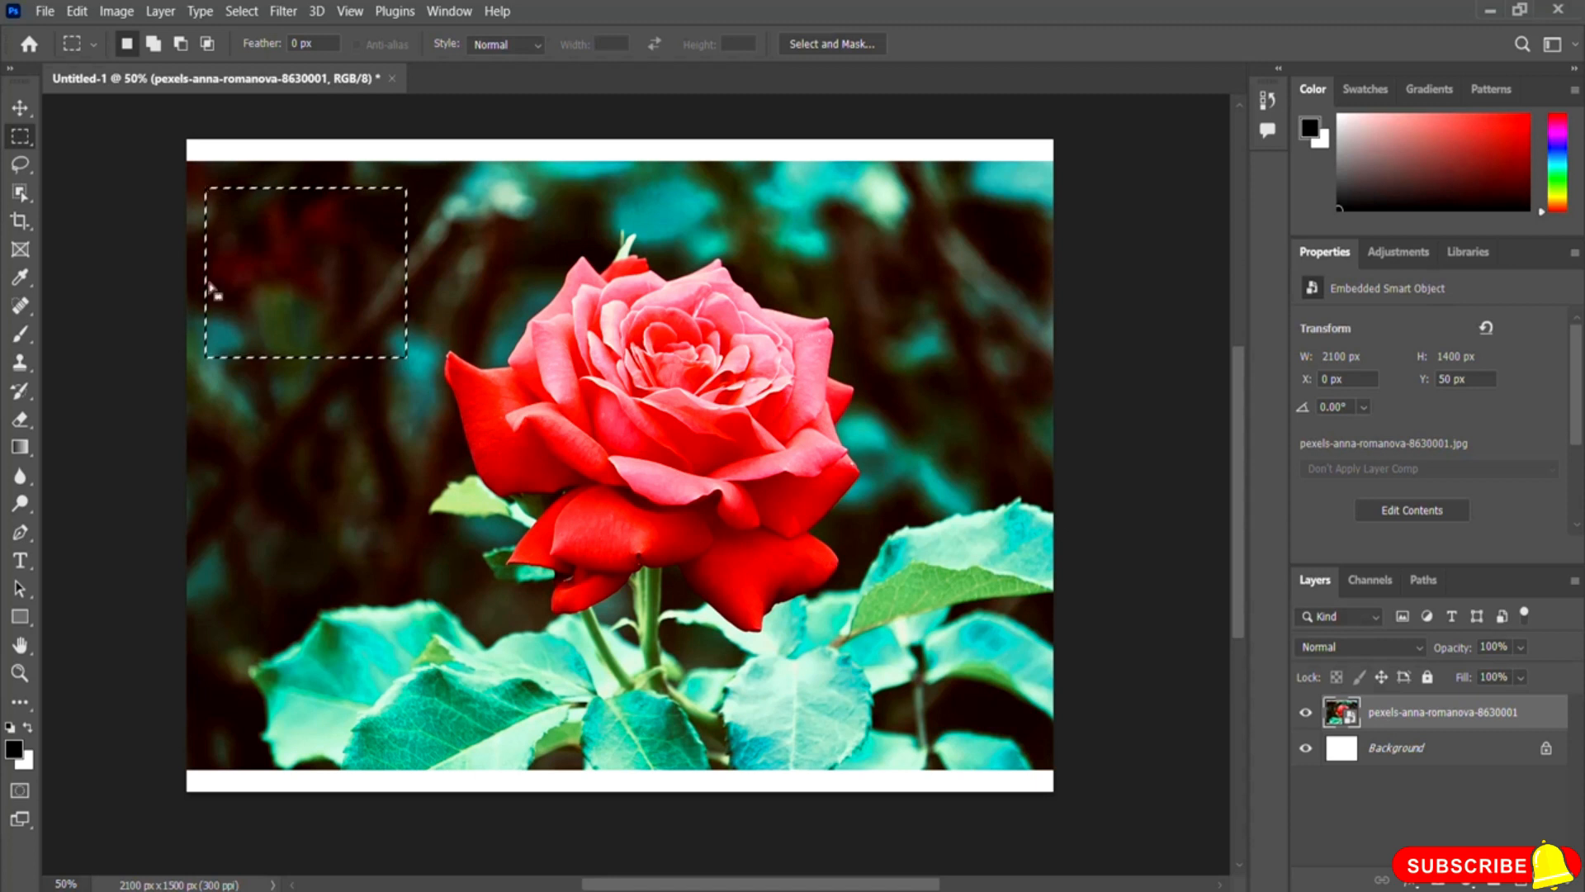
click(311, 259)
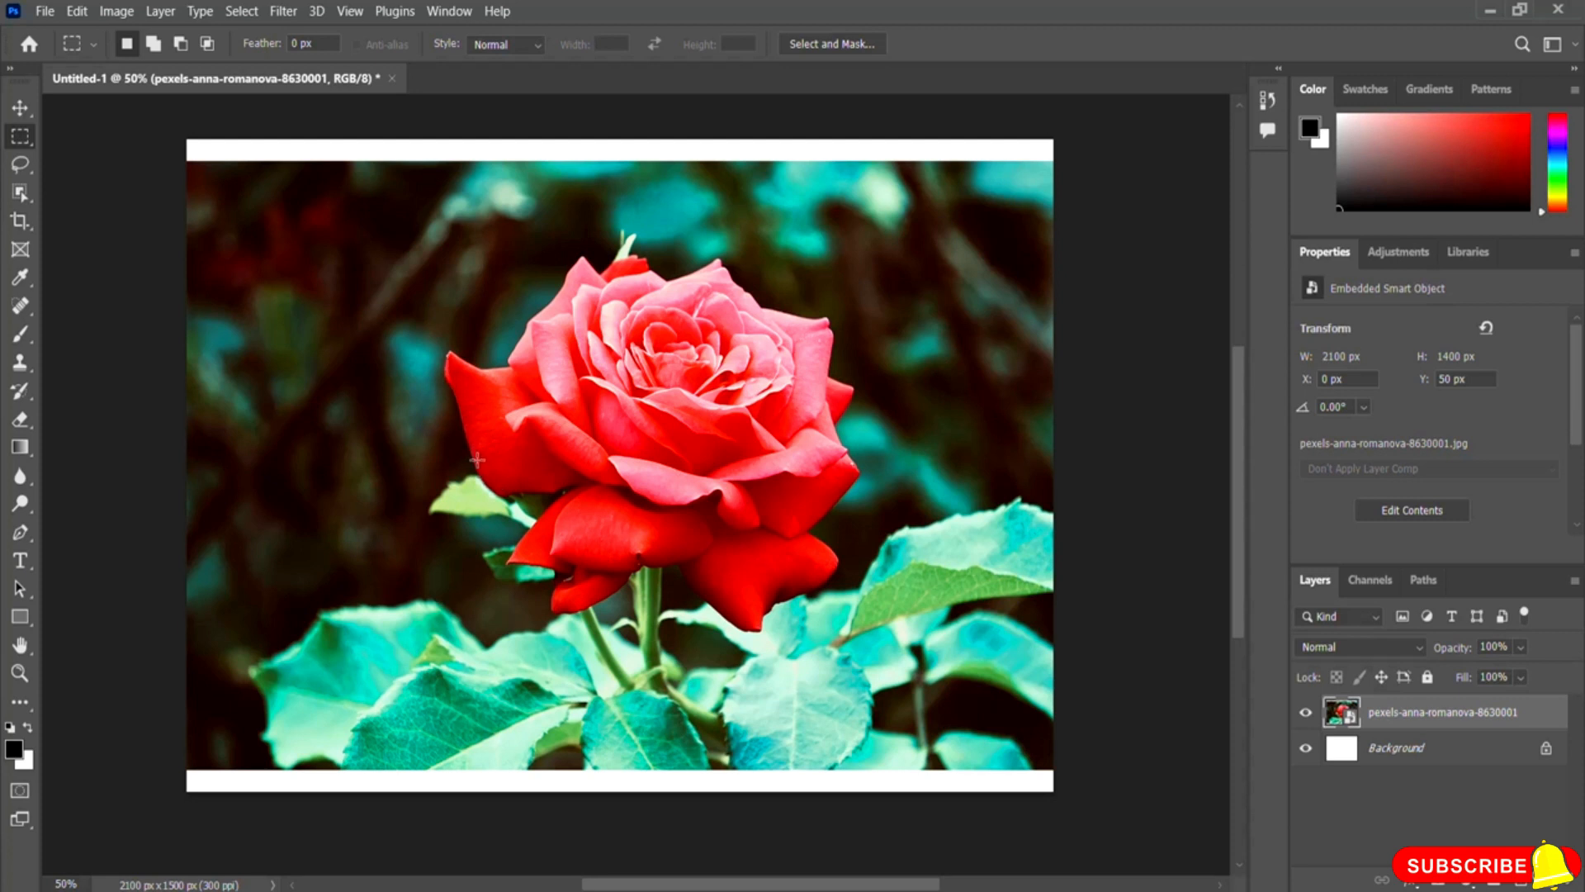
drag(431, 327, 518, 491)
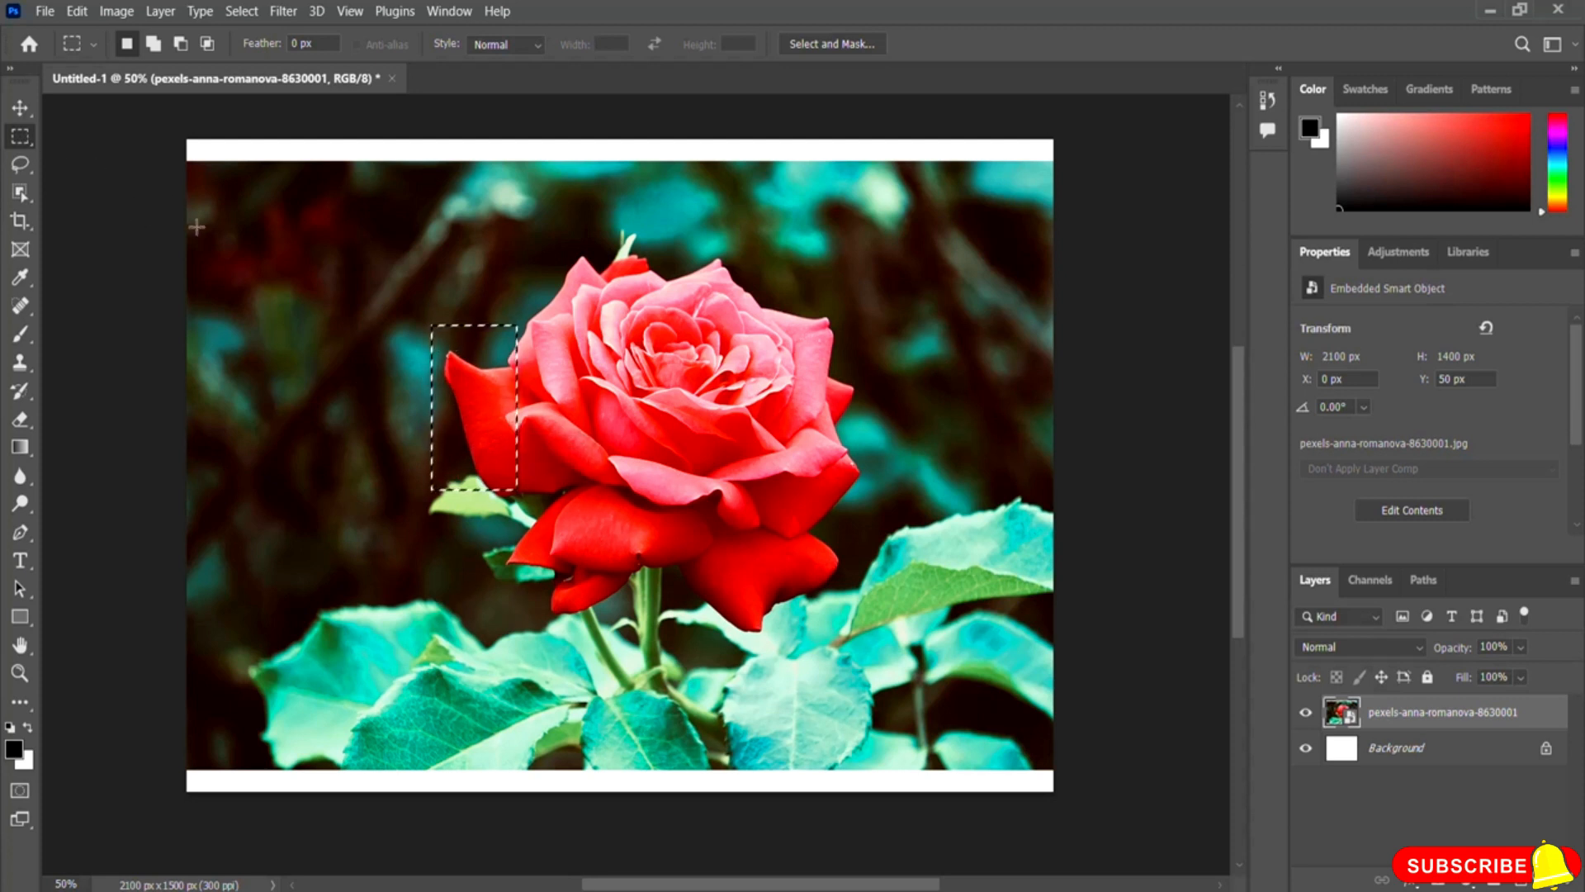
click(436, 444)
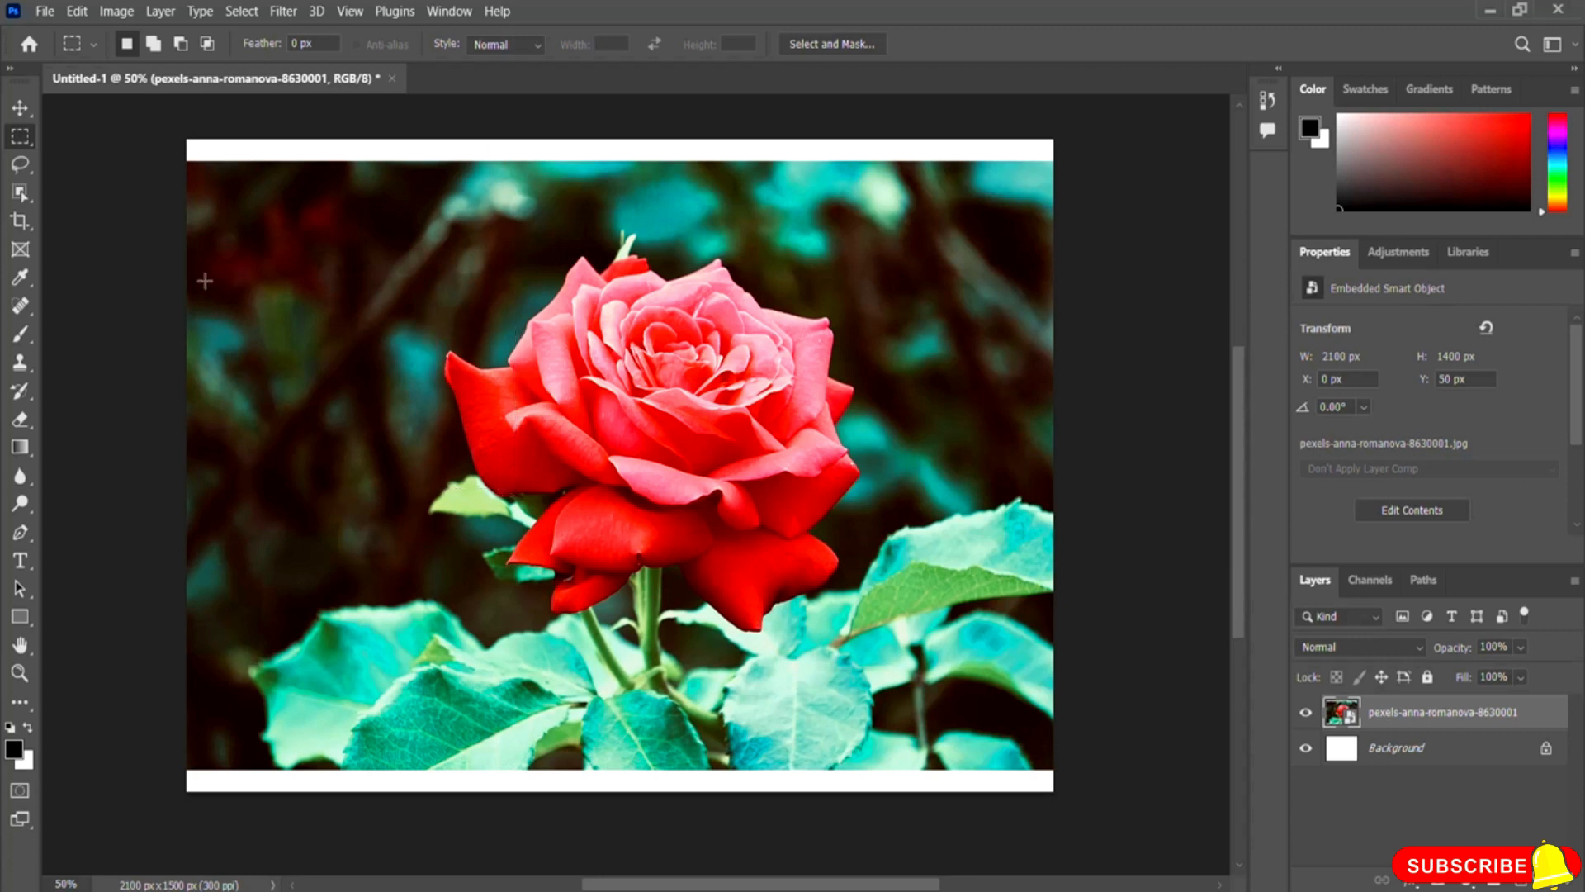
- Draw freehand Lasso selections in the upper-left background, clear them, and outline the outer part of the rose's left petal
click(21, 165)
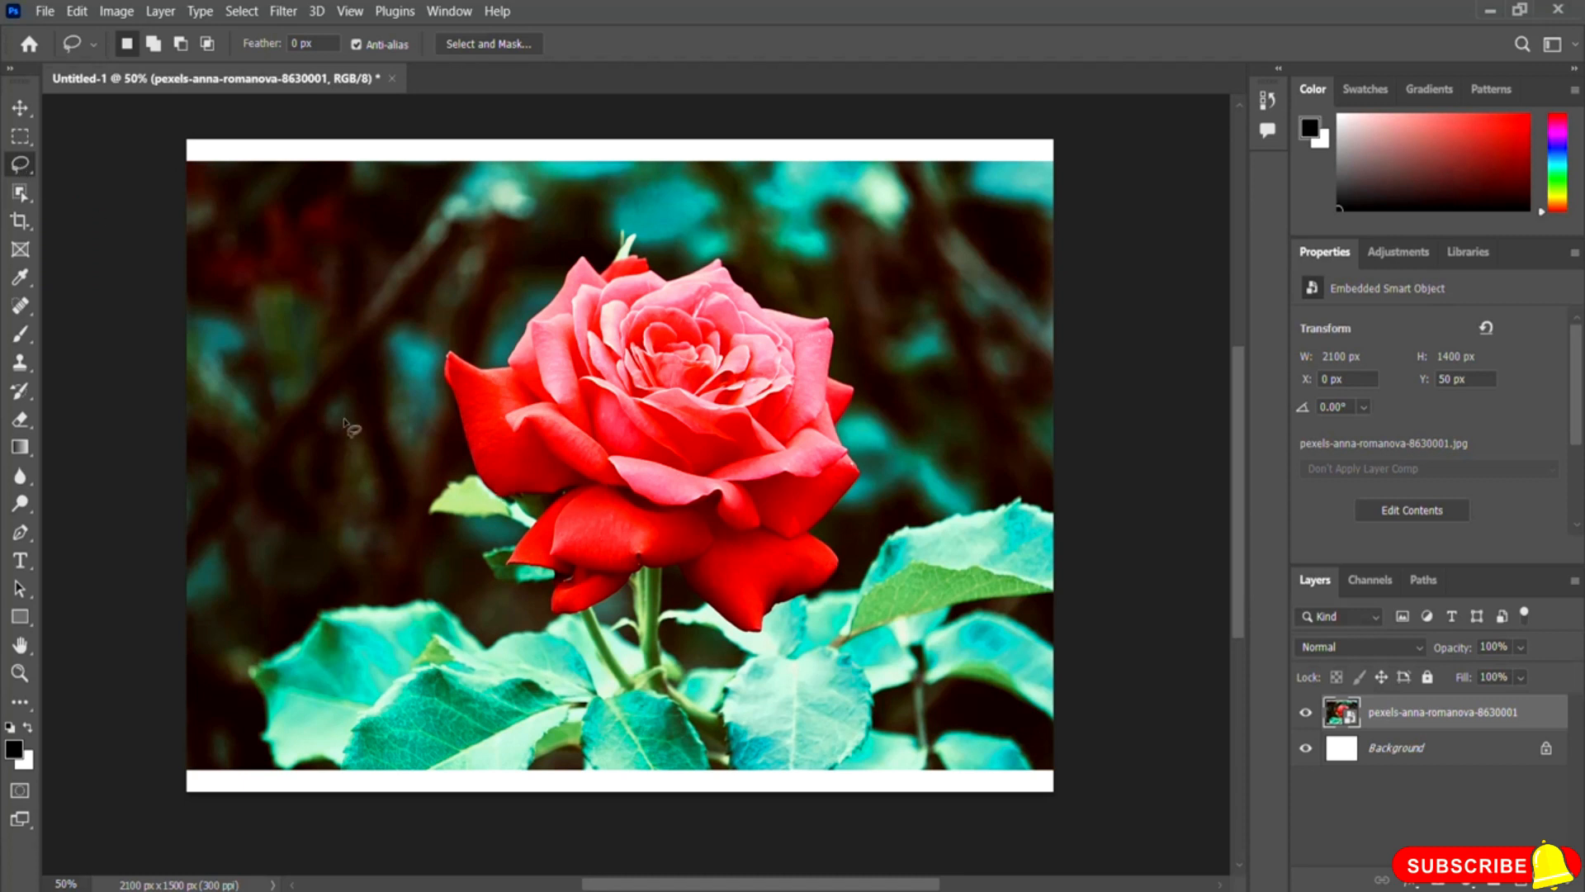
mouse_move(398, 203)
mouse_down()
mouse_move(339, 191)
mouse_move(361, 303)
mouse_move(278, 283)
mouse_move(281, 225)
mouse_move(239, 233)
mouse_move(281, 198)
mouse_move(382, 173)
mouse_move(444, 200)
mouse_move(417, 274)
mouse_move(364, 223)
mouse_move(405, 214)
mouse_up()
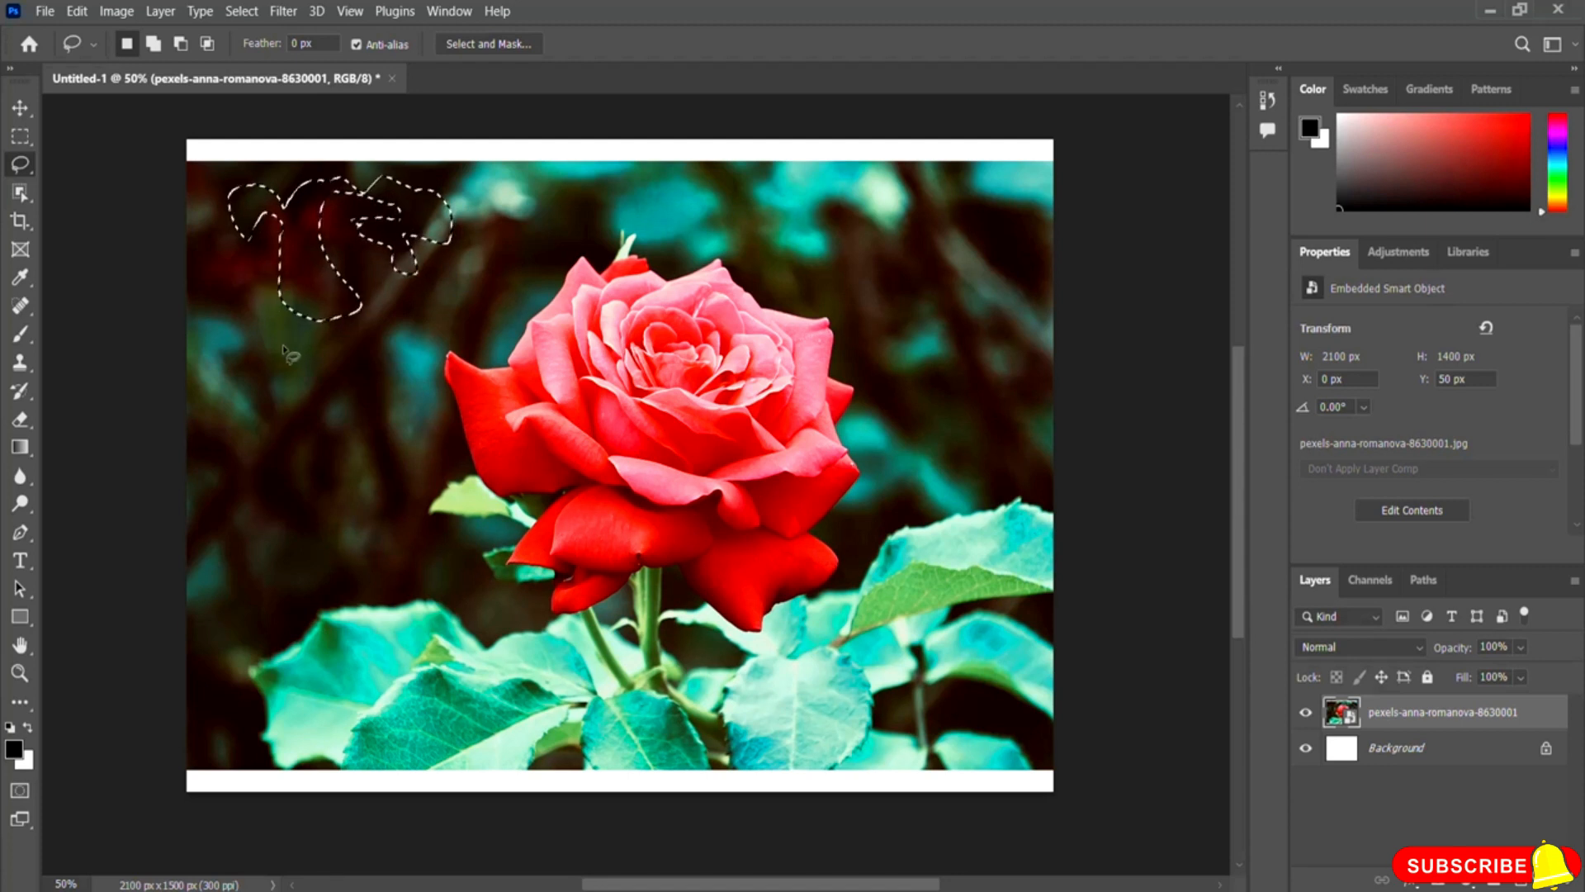
mouse_move(239, 266)
mouse_down()
mouse_move(204, 293)
mouse_move(256, 343)
mouse_move(266, 451)
mouse_move(320, 421)
mouse_move(298, 397)
mouse_move(312, 315)
mouse_move(265, 291)
mouse_move(297, 260)
mouse_move(240, 234)
mouse_move(248, 273)
mouse_up()
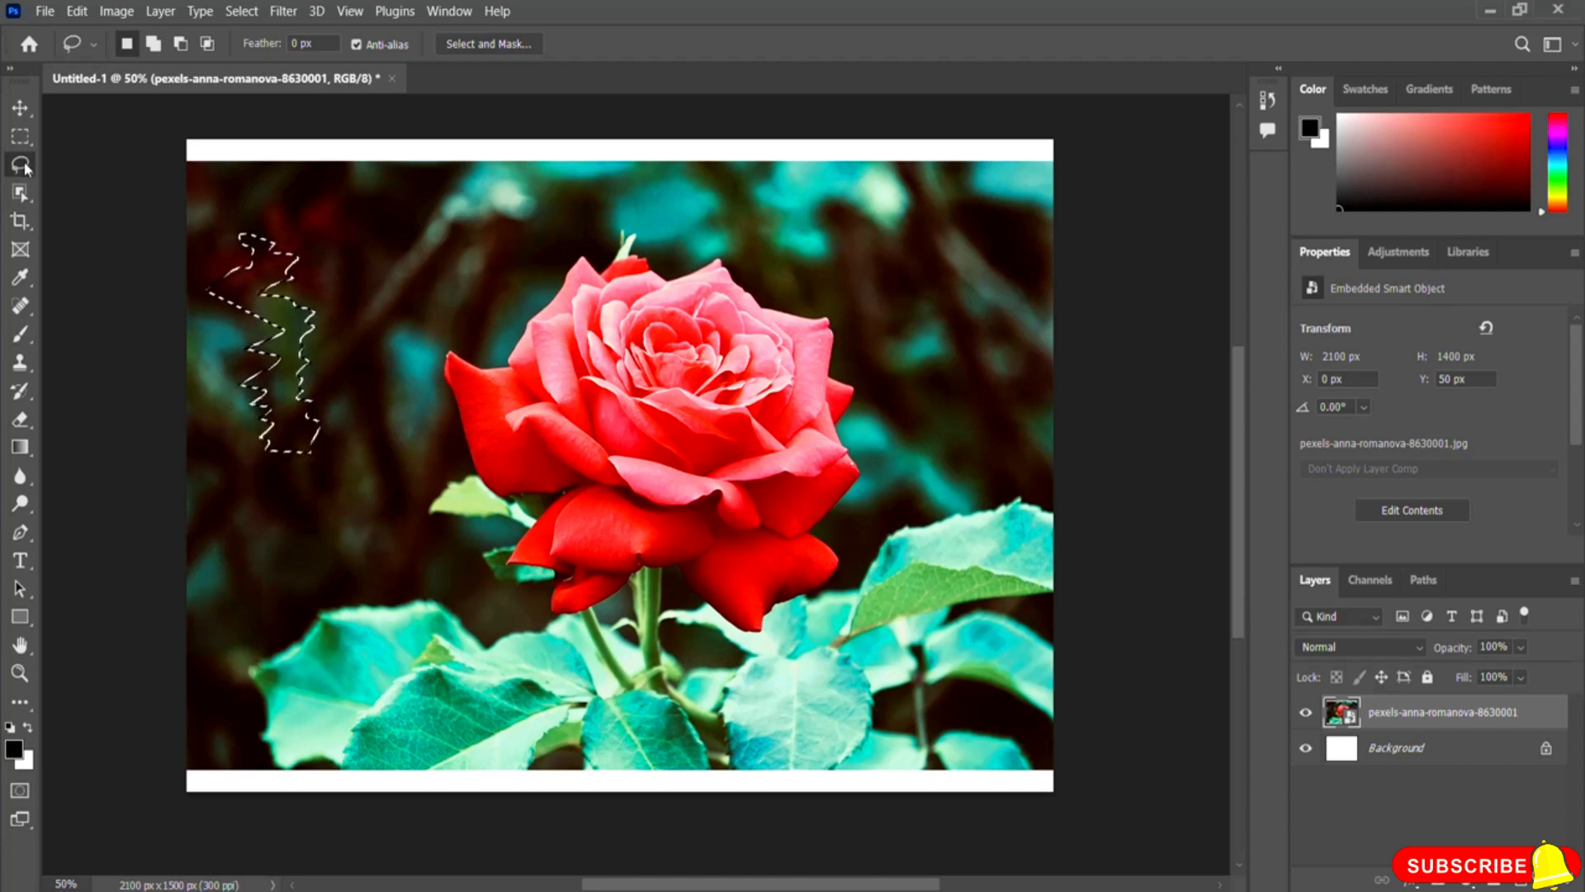
click(510, 503)
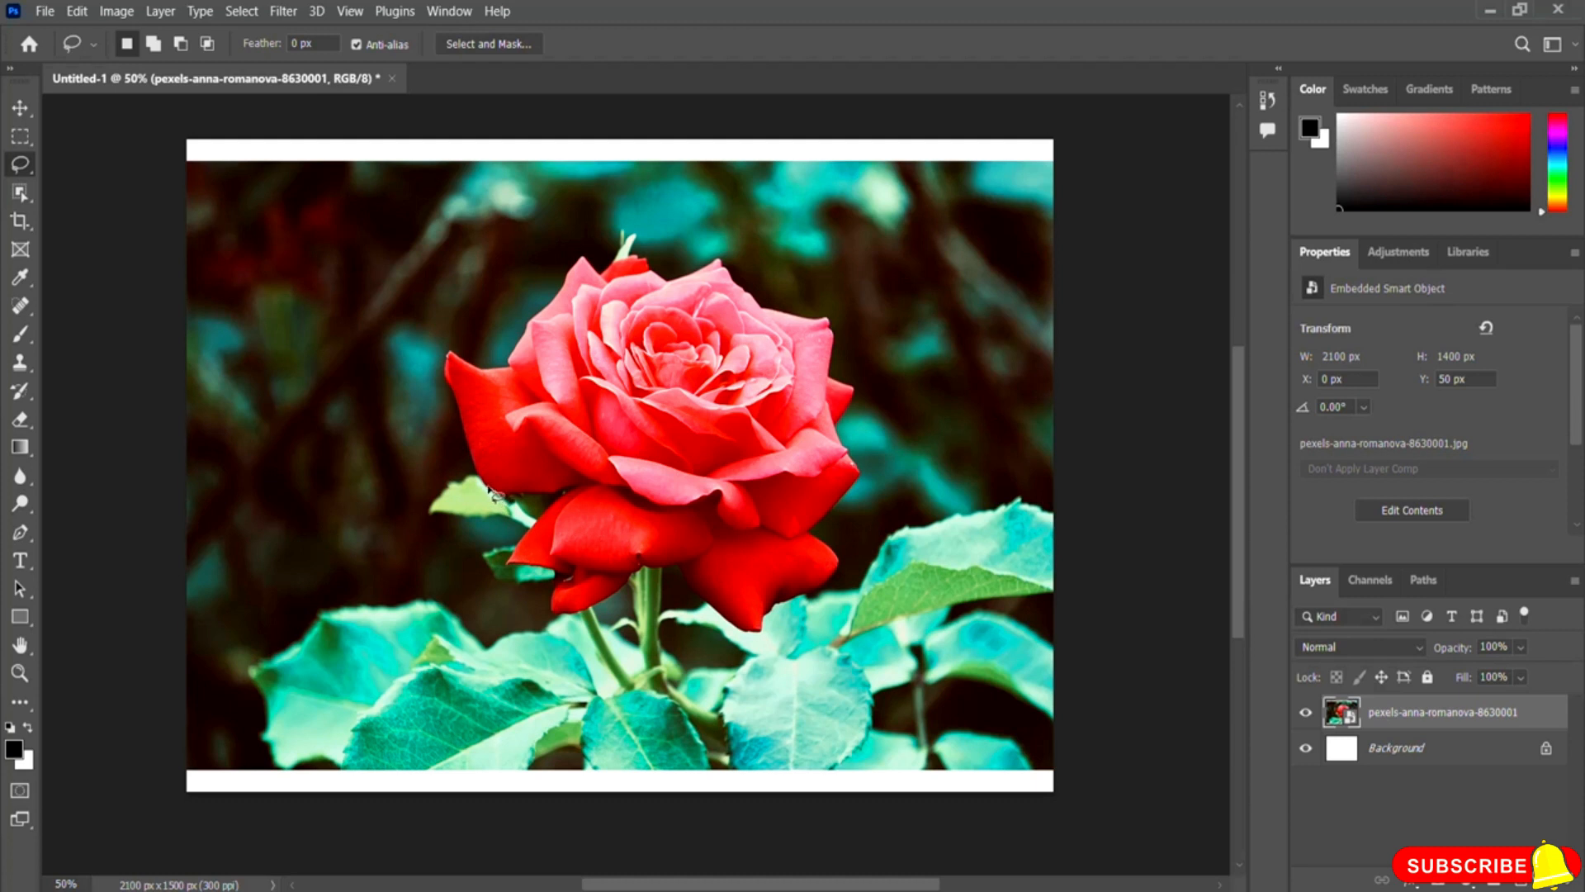
drag(480, 466, 470, 425)
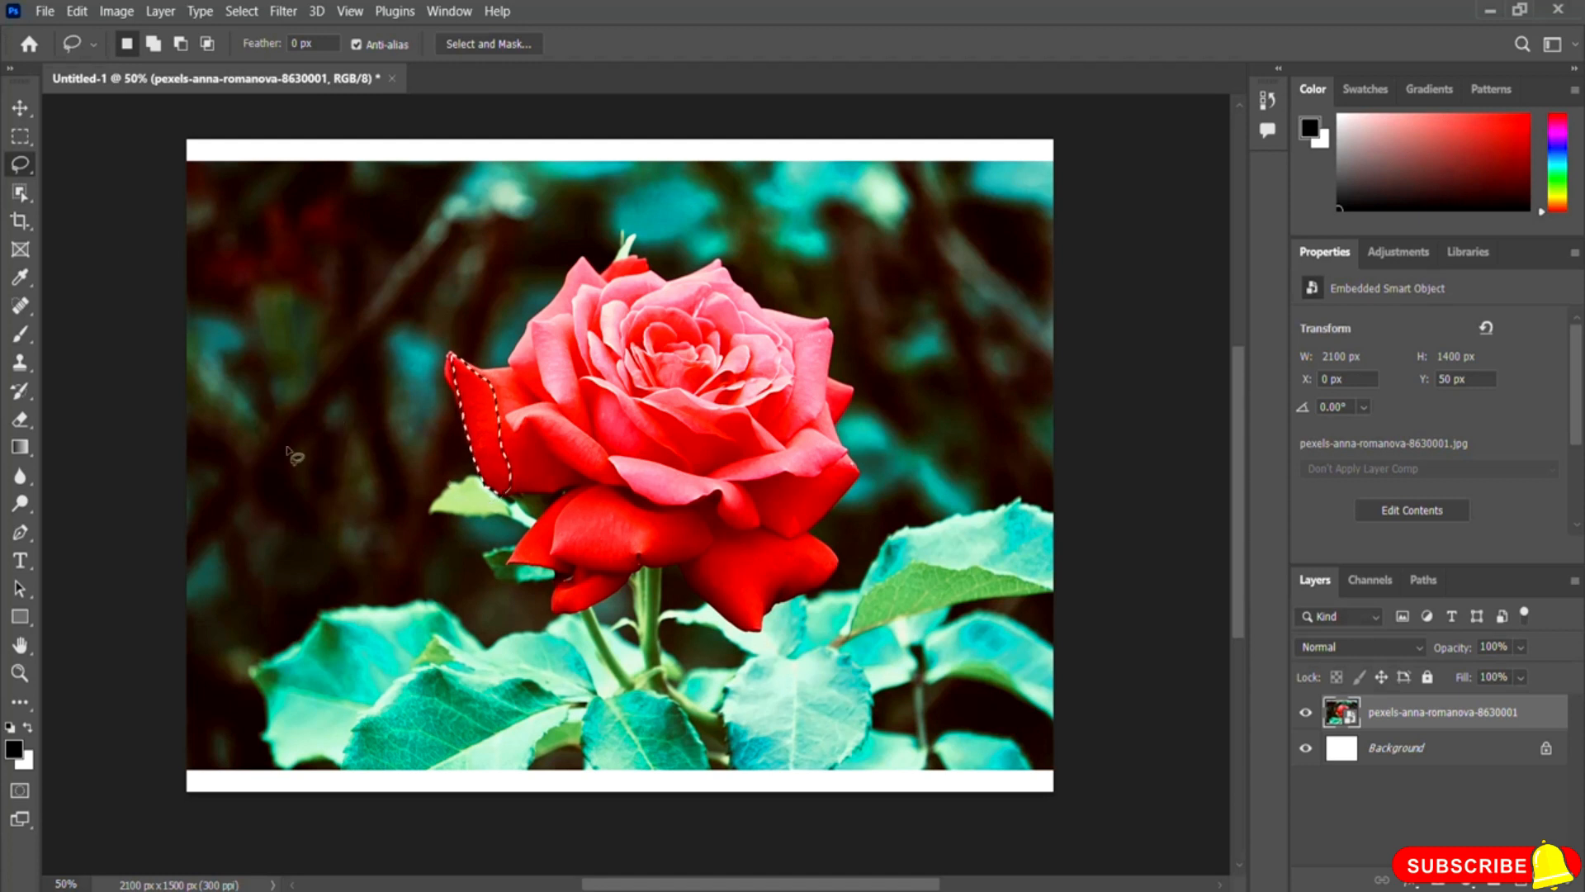
- Draw an irregular straight-edged selection in the upper-left background with the Polygonal Lasso Tool and deselect it
right_click(29, 169)
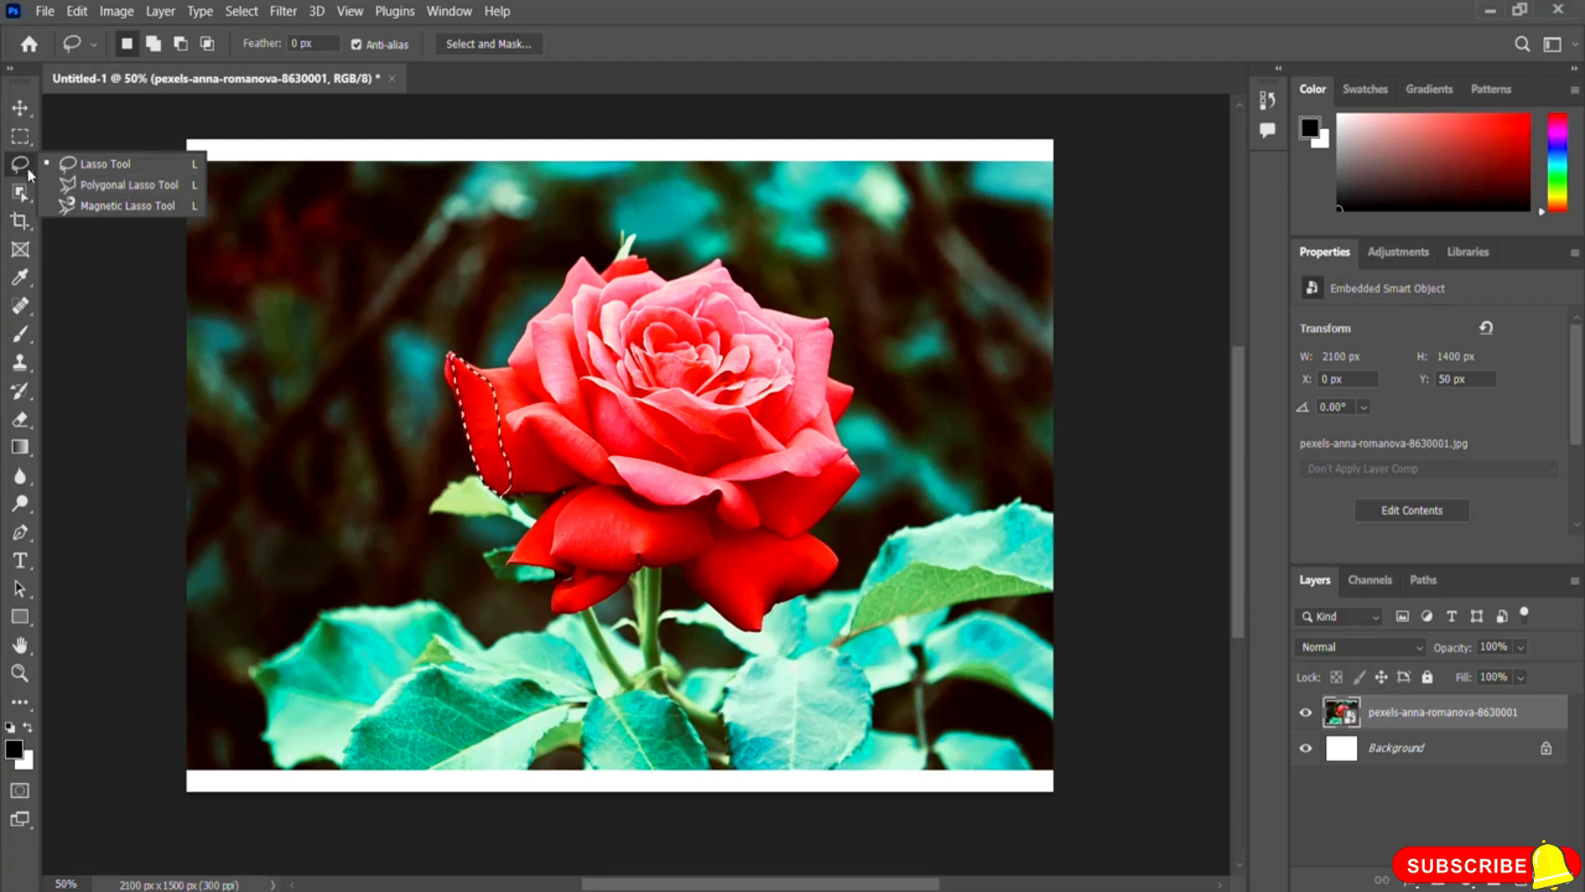
click(105, 188)
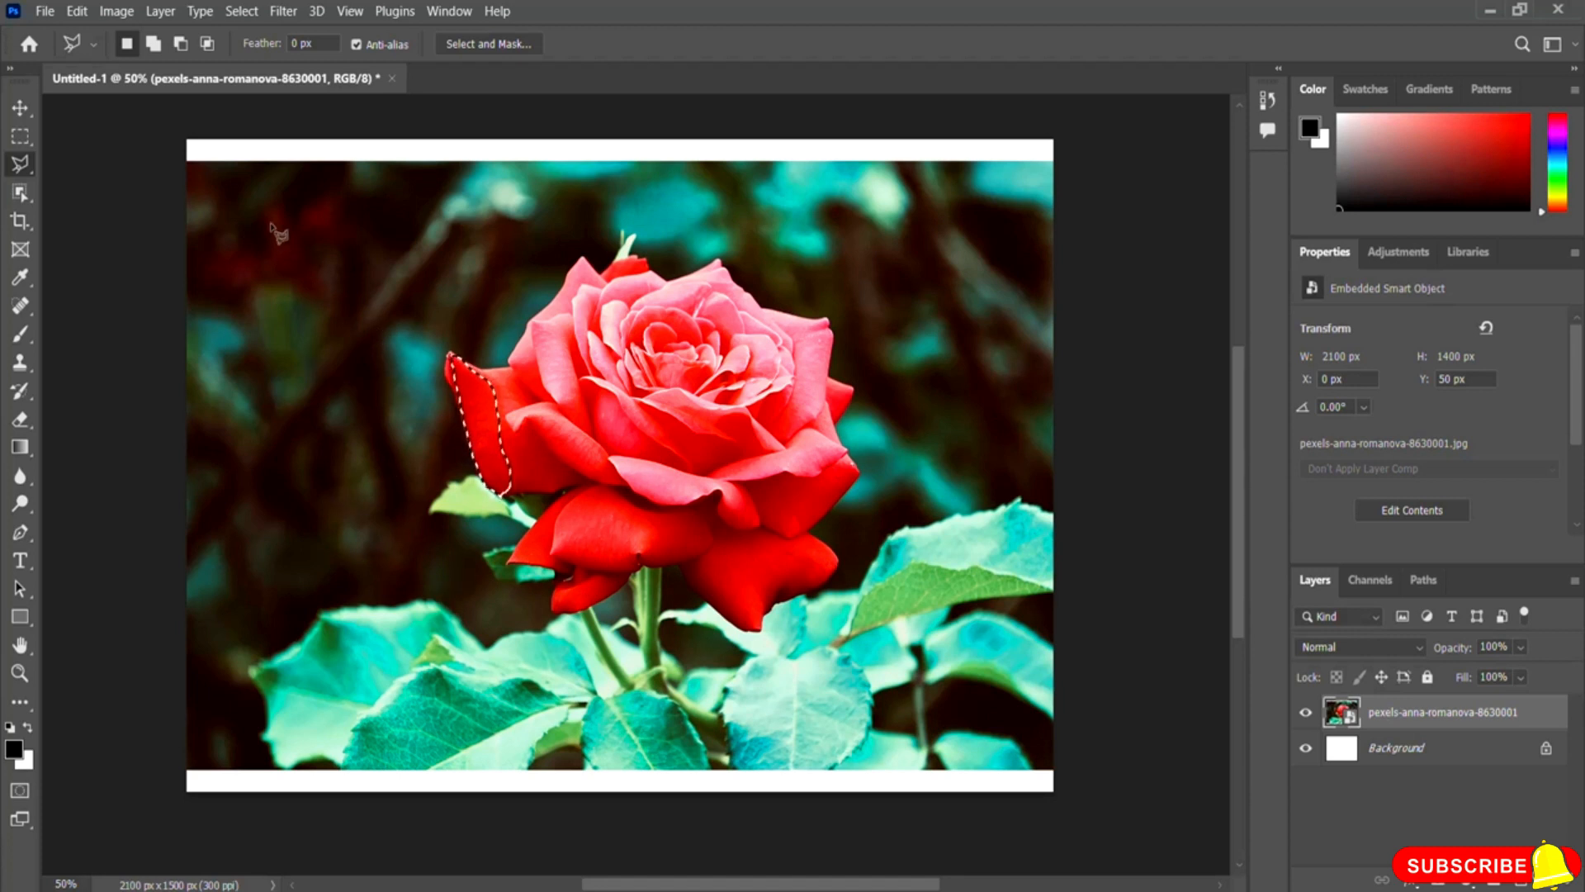
click(238, 193)
click(266, 193)
click(293, 238)
click(348, 216)
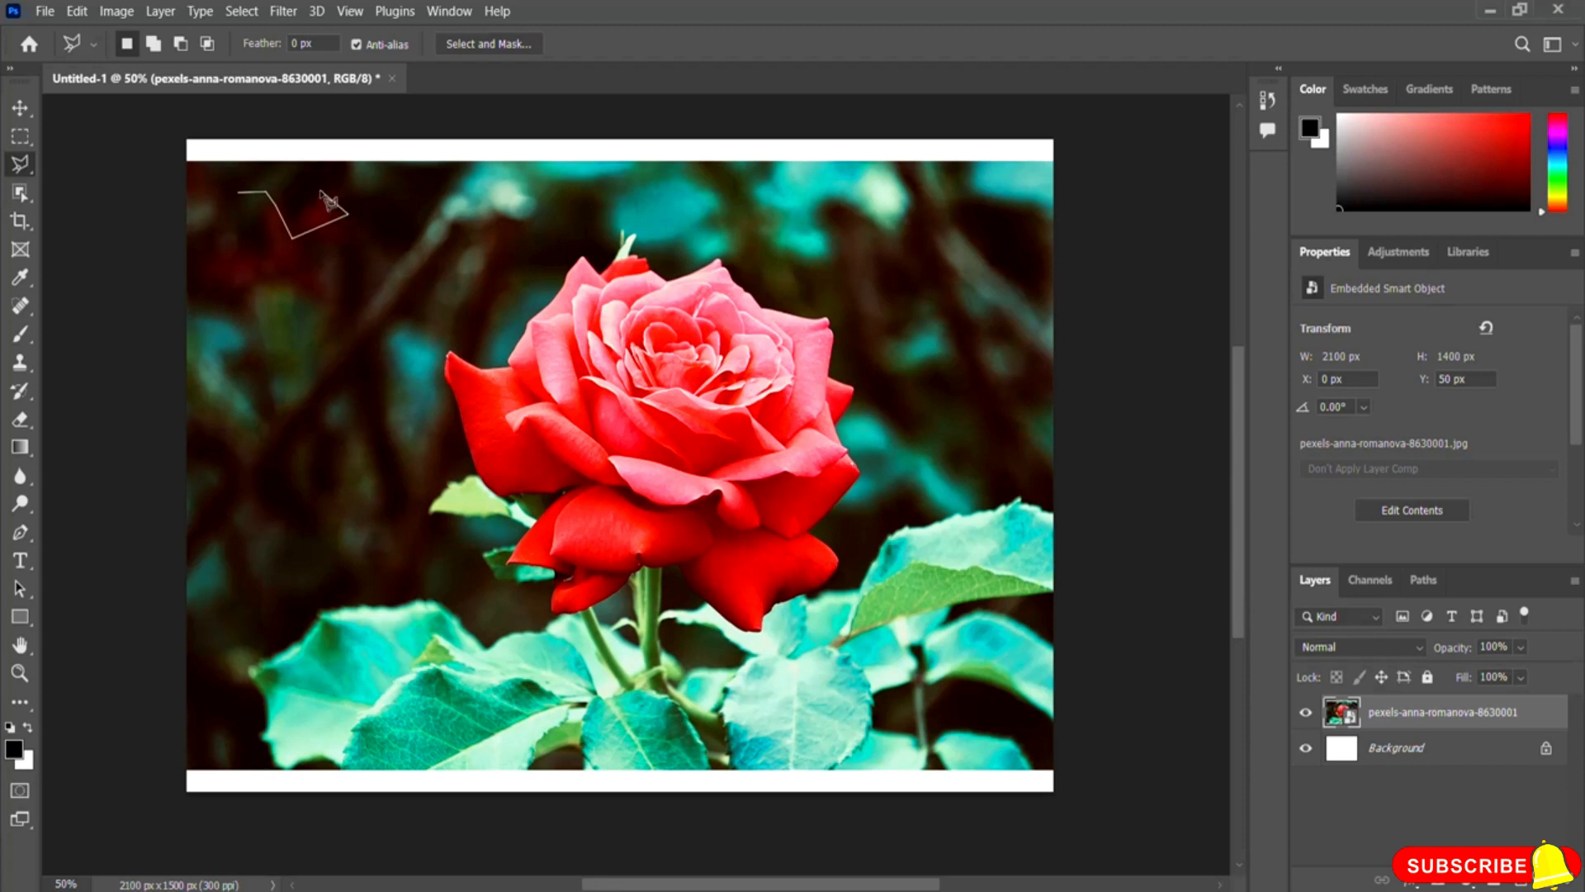
click(287, 171)
click(239, 173)
key(ctrl+d)
- Outline the rose's whole outer left petal point by point with the Polygonal Lasso Tool and close the selection
click(476, 472)
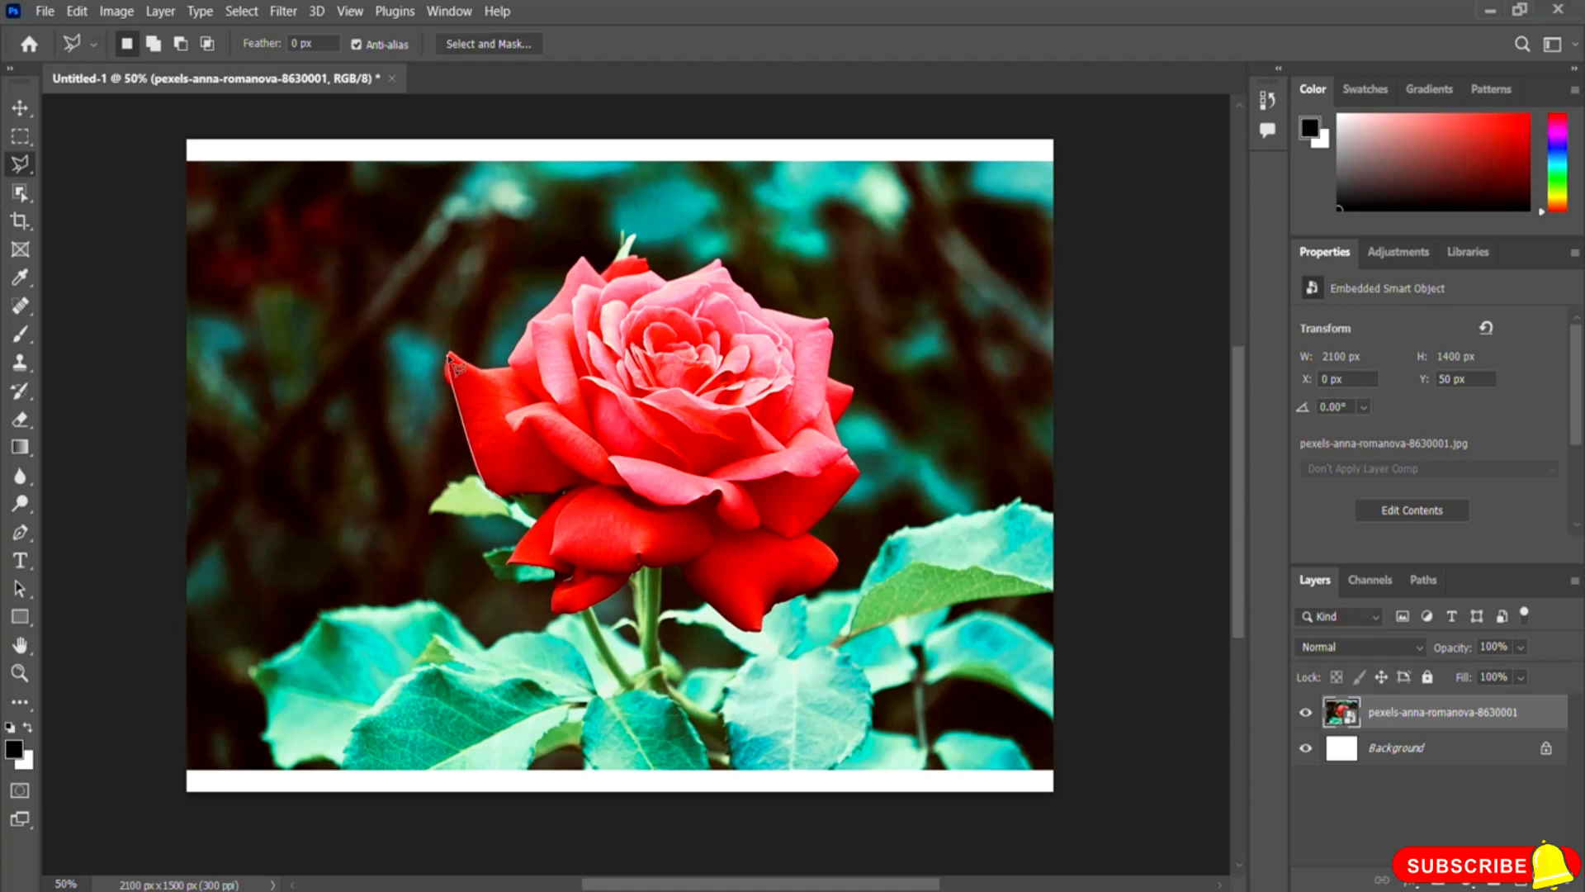
click(450, 358)
click(481, 369)
click(510, 369)
click(509, 413)
click(506, 422)
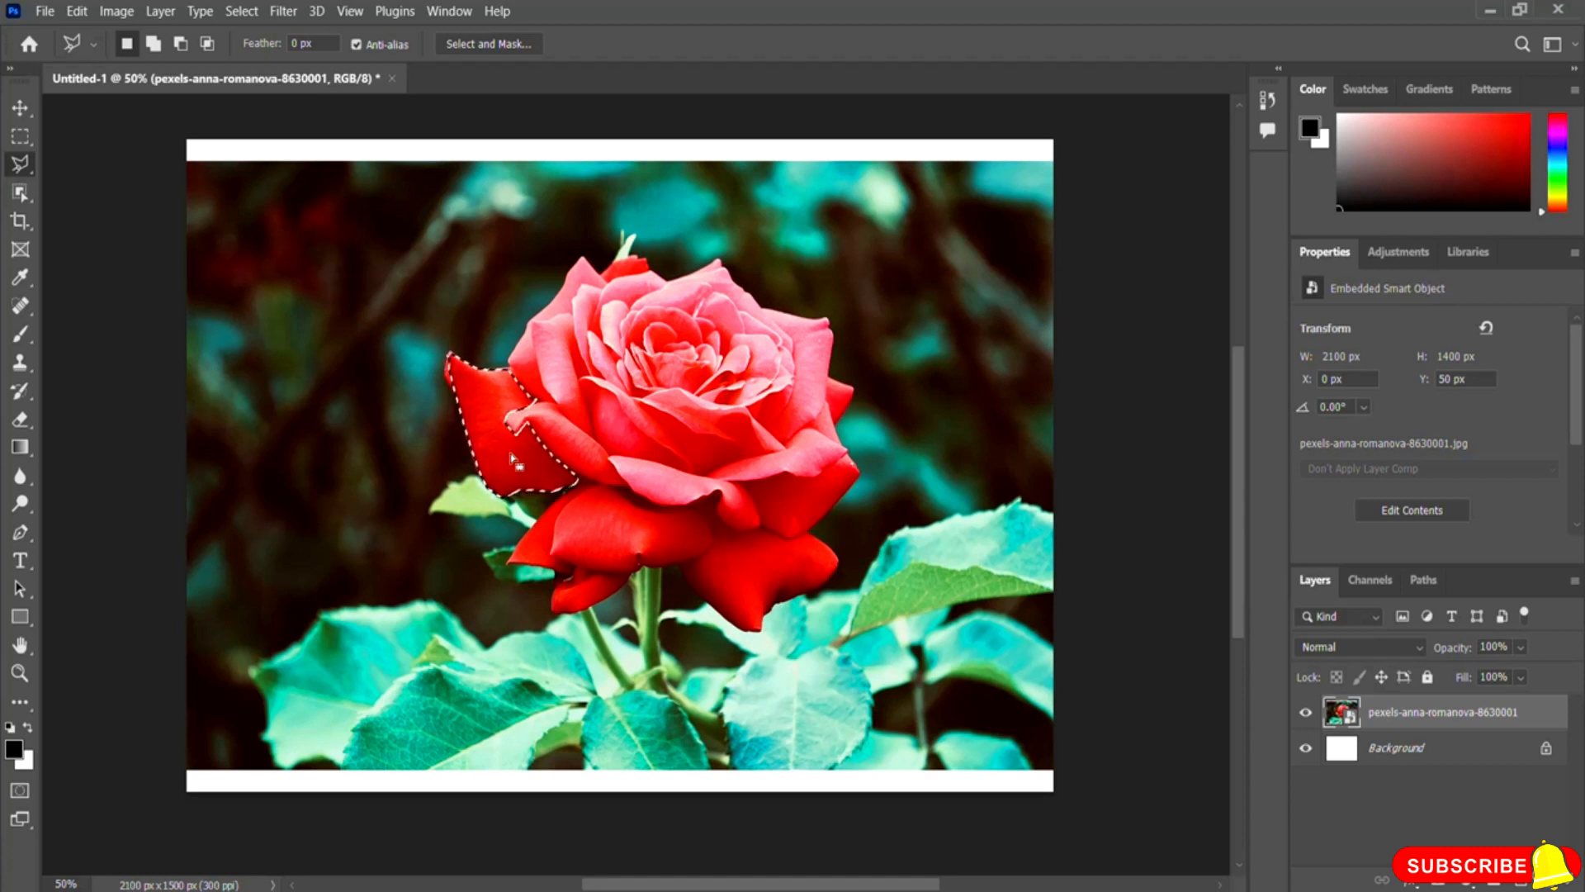
- Trace the rose's outer left petal and the edge of the petal below it with the Magnetic Lasso Tool
right_click(27, 171)
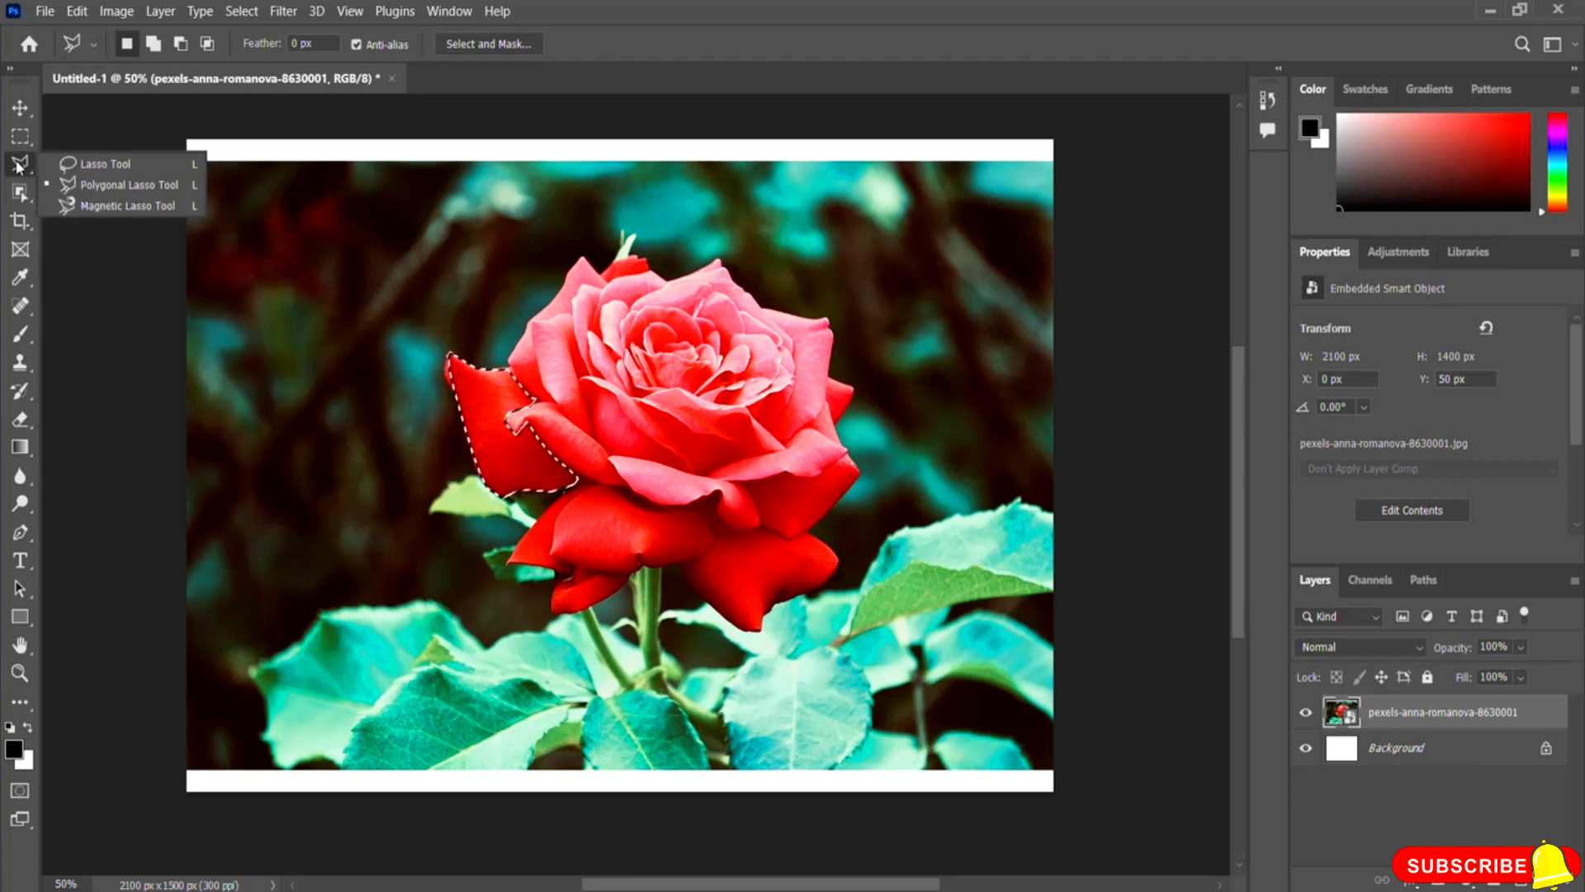
click(119, 207)
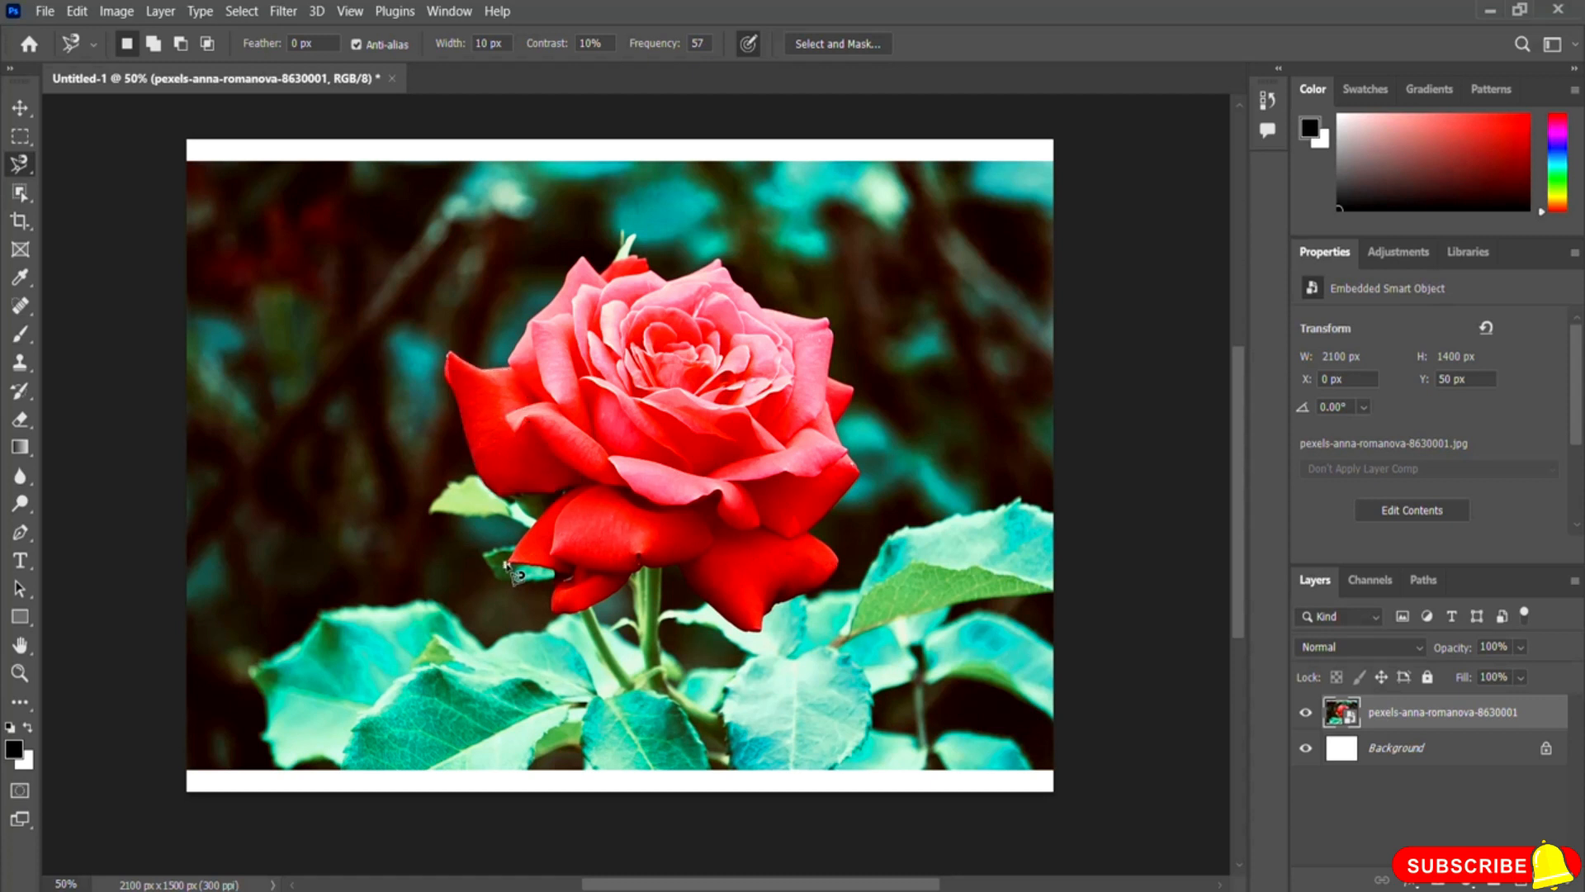
click(506, 565)
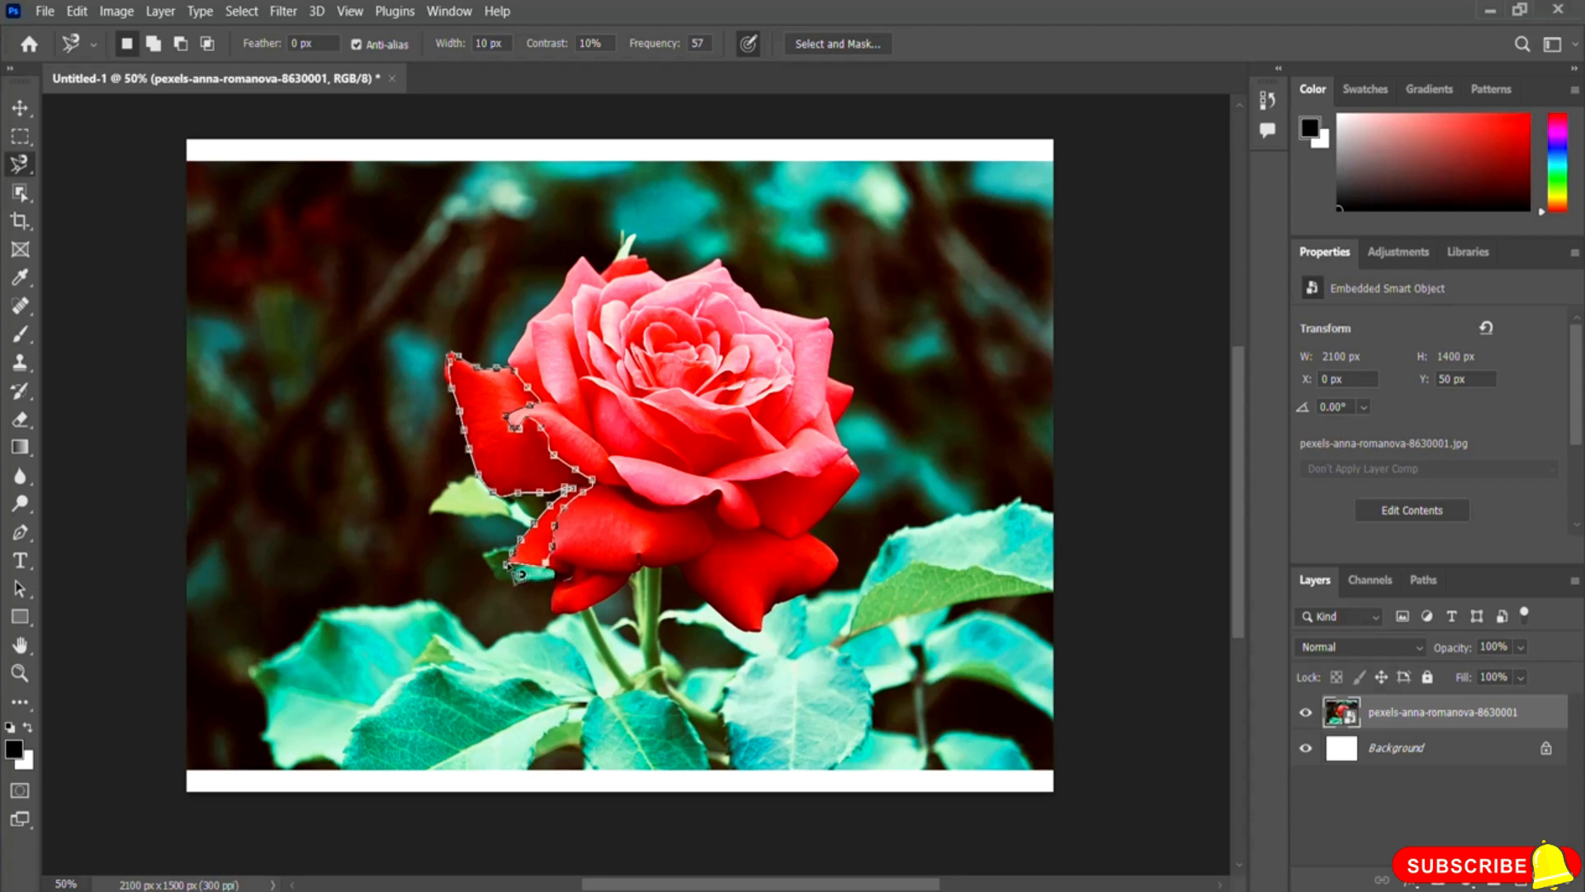
click(513, 571)
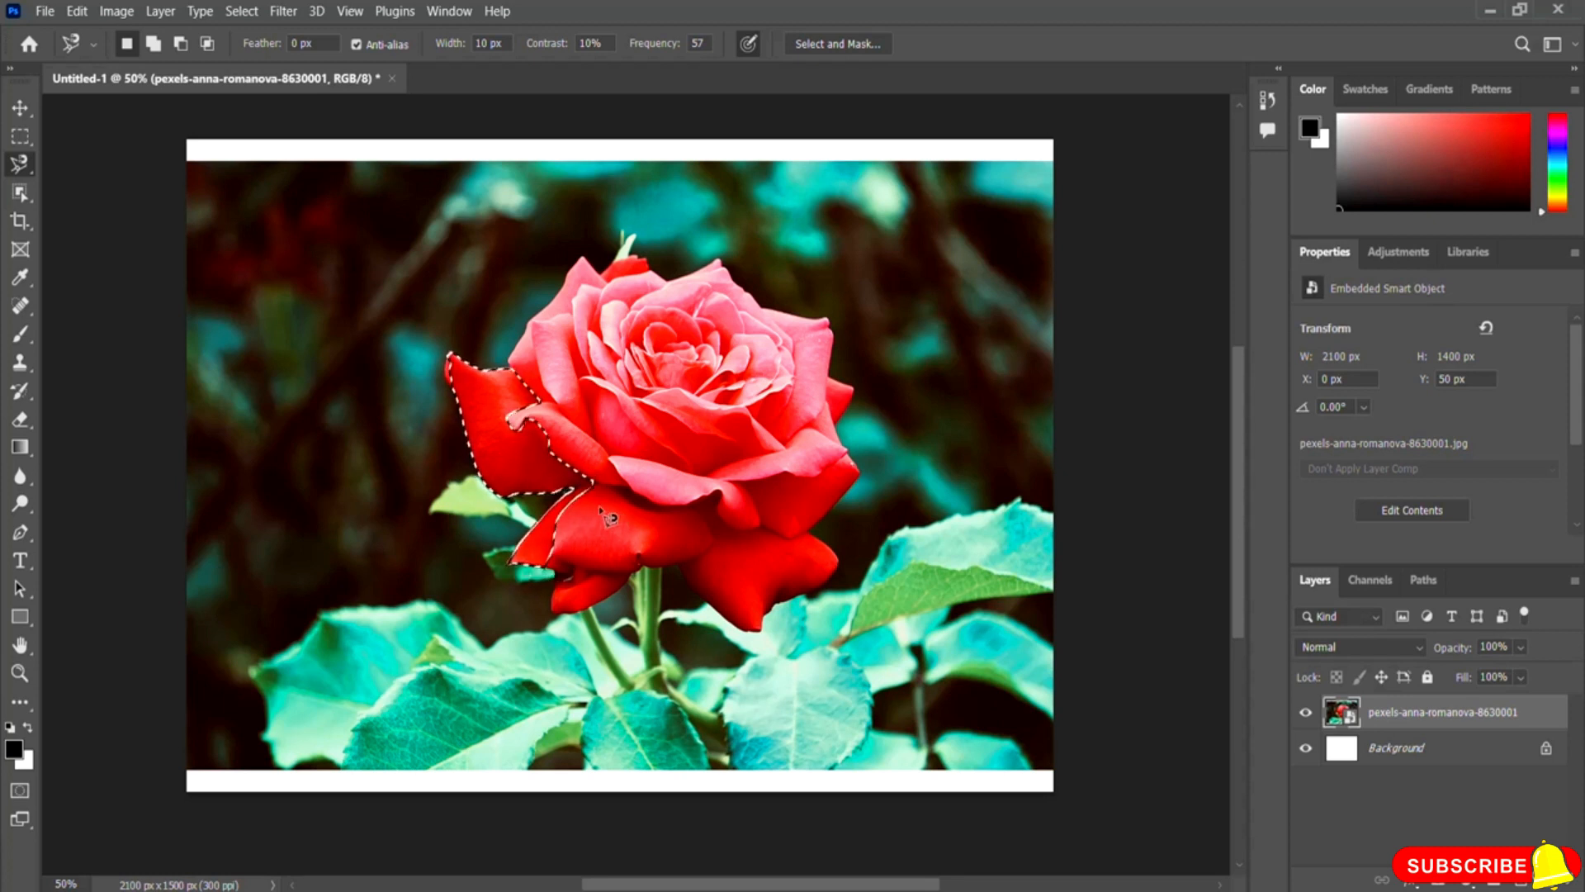
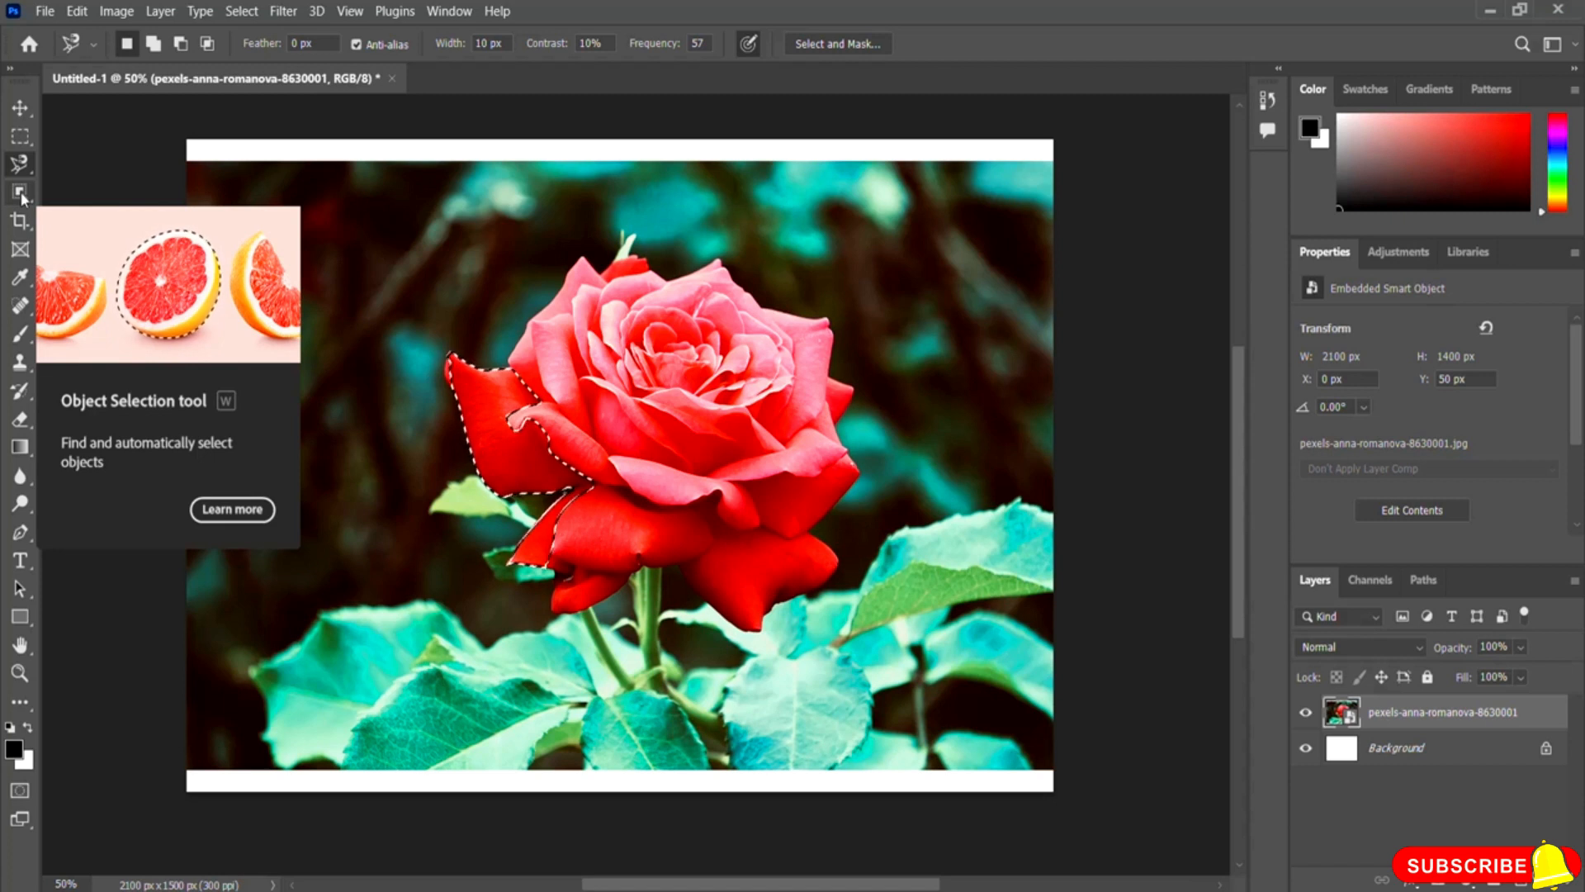
- Select the whole rose flower with the Object Selection Tool in Rectangle mode, and deselect it
click(19, 195)
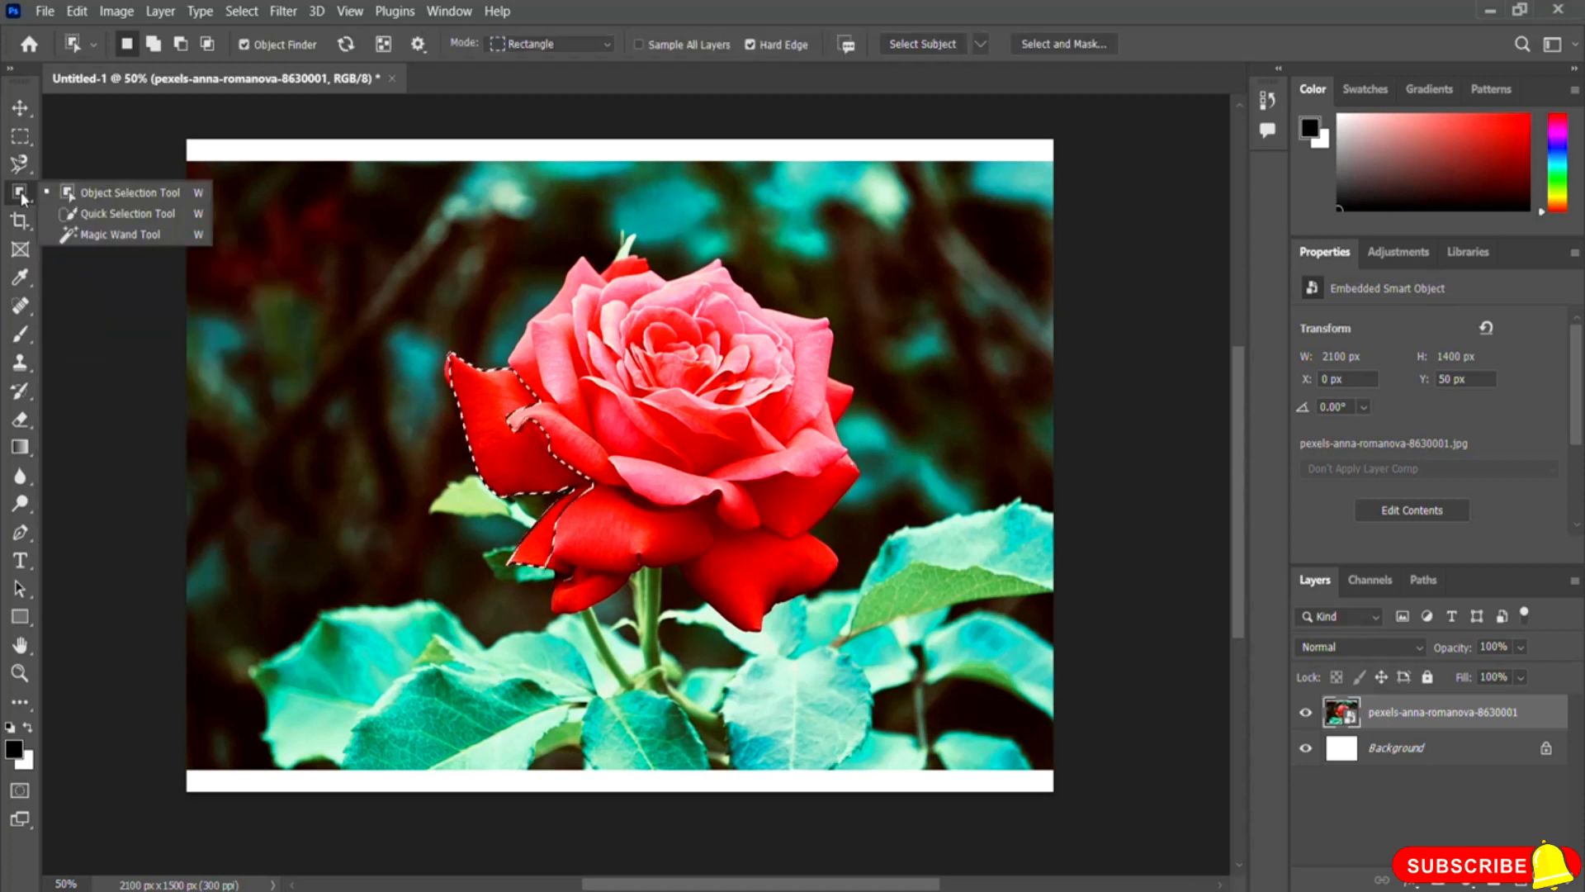
click(150, 193)
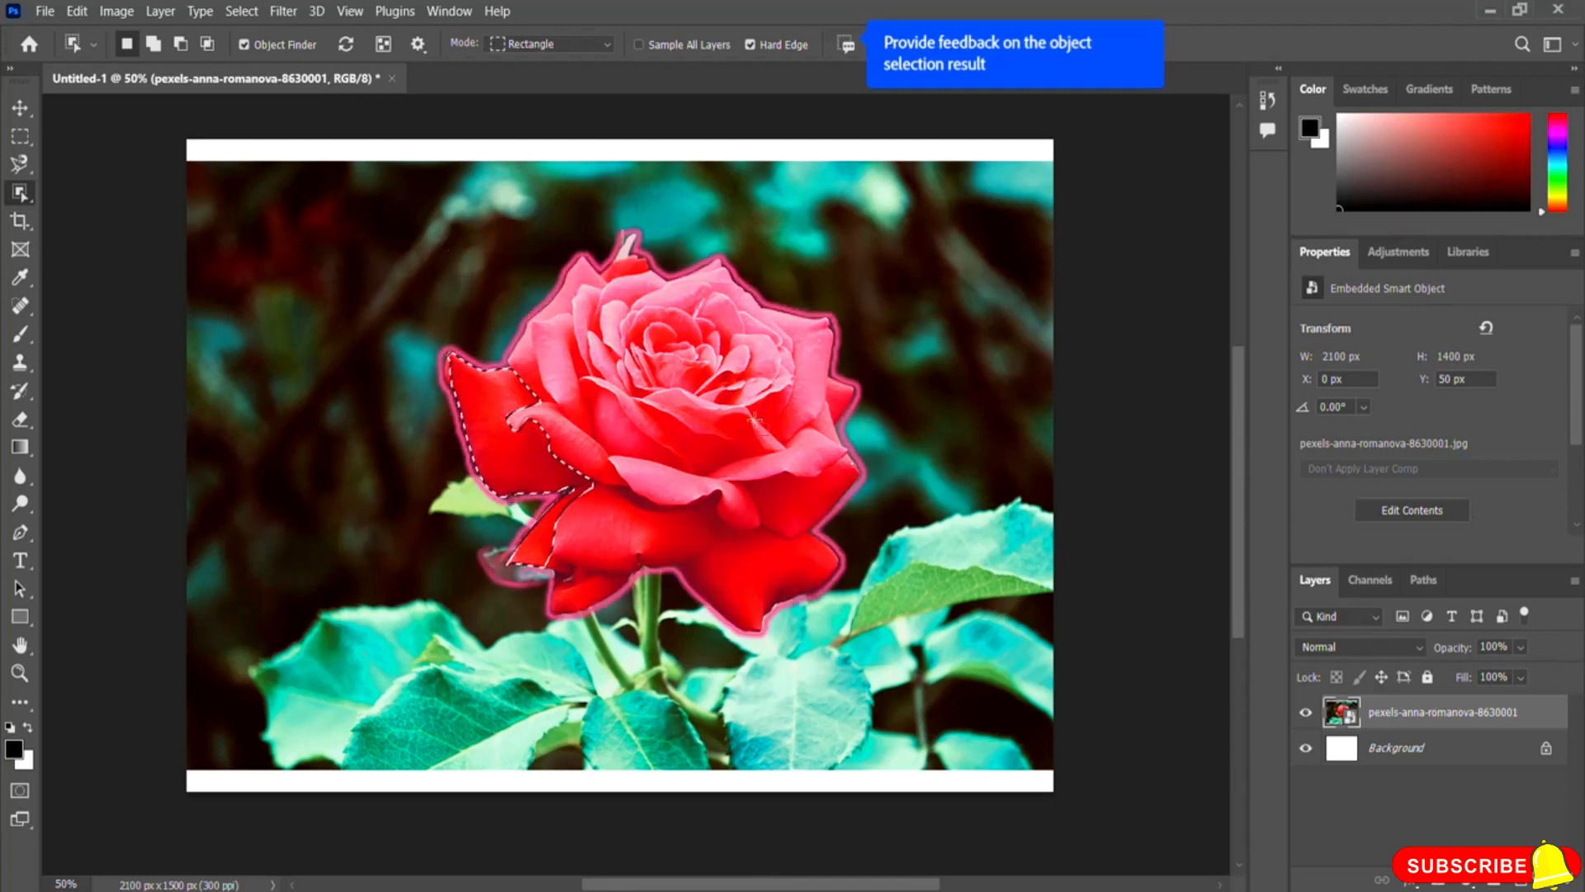
drag(374, 200, 876, 611)
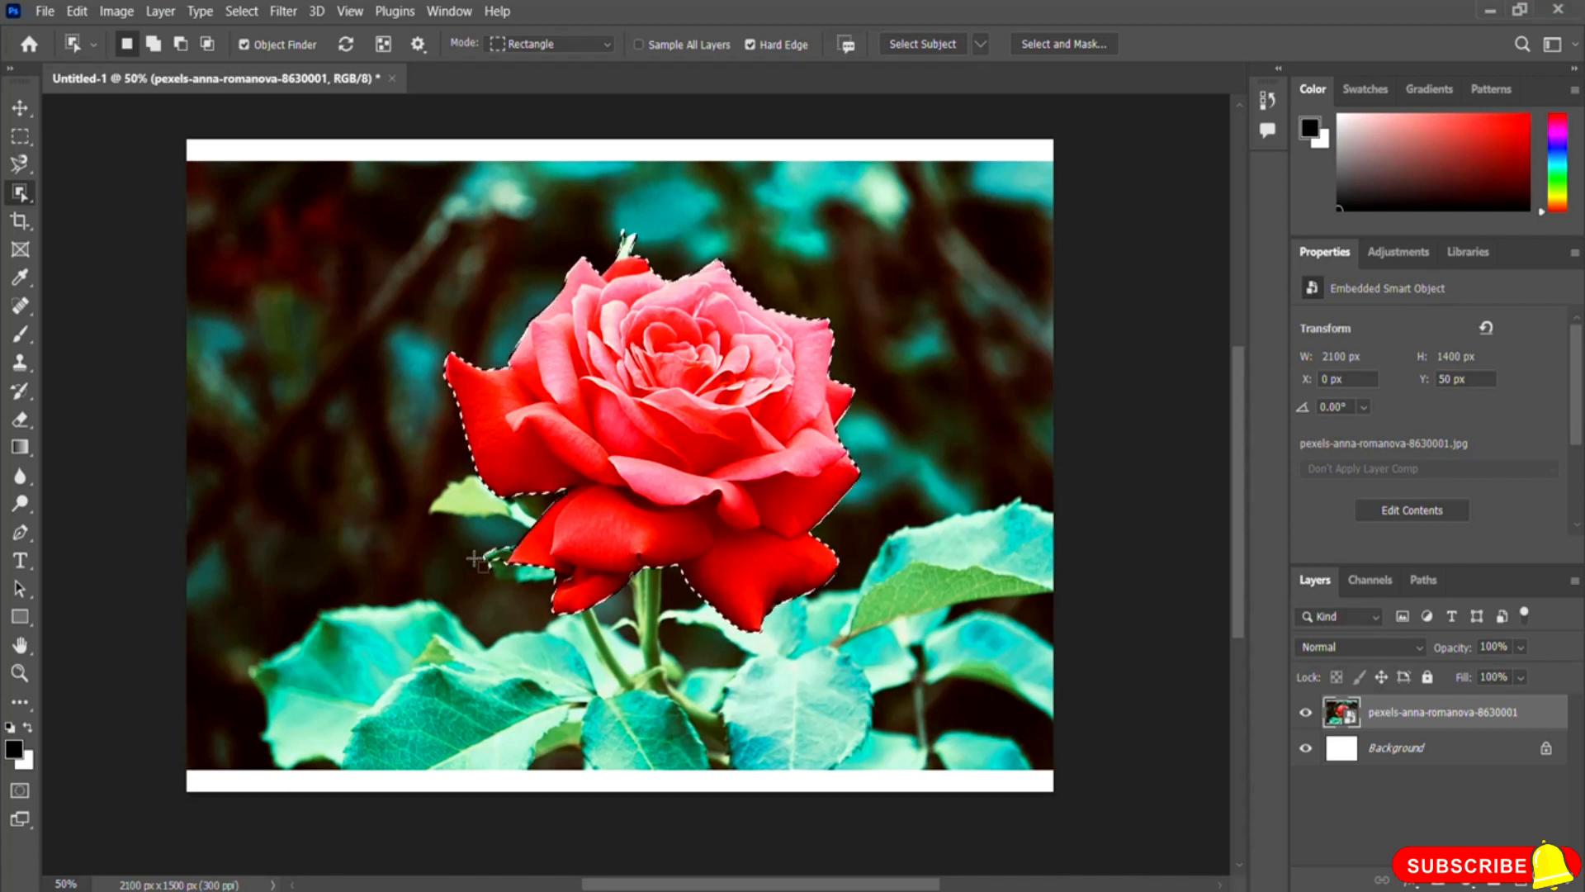
right_click(20, 193)
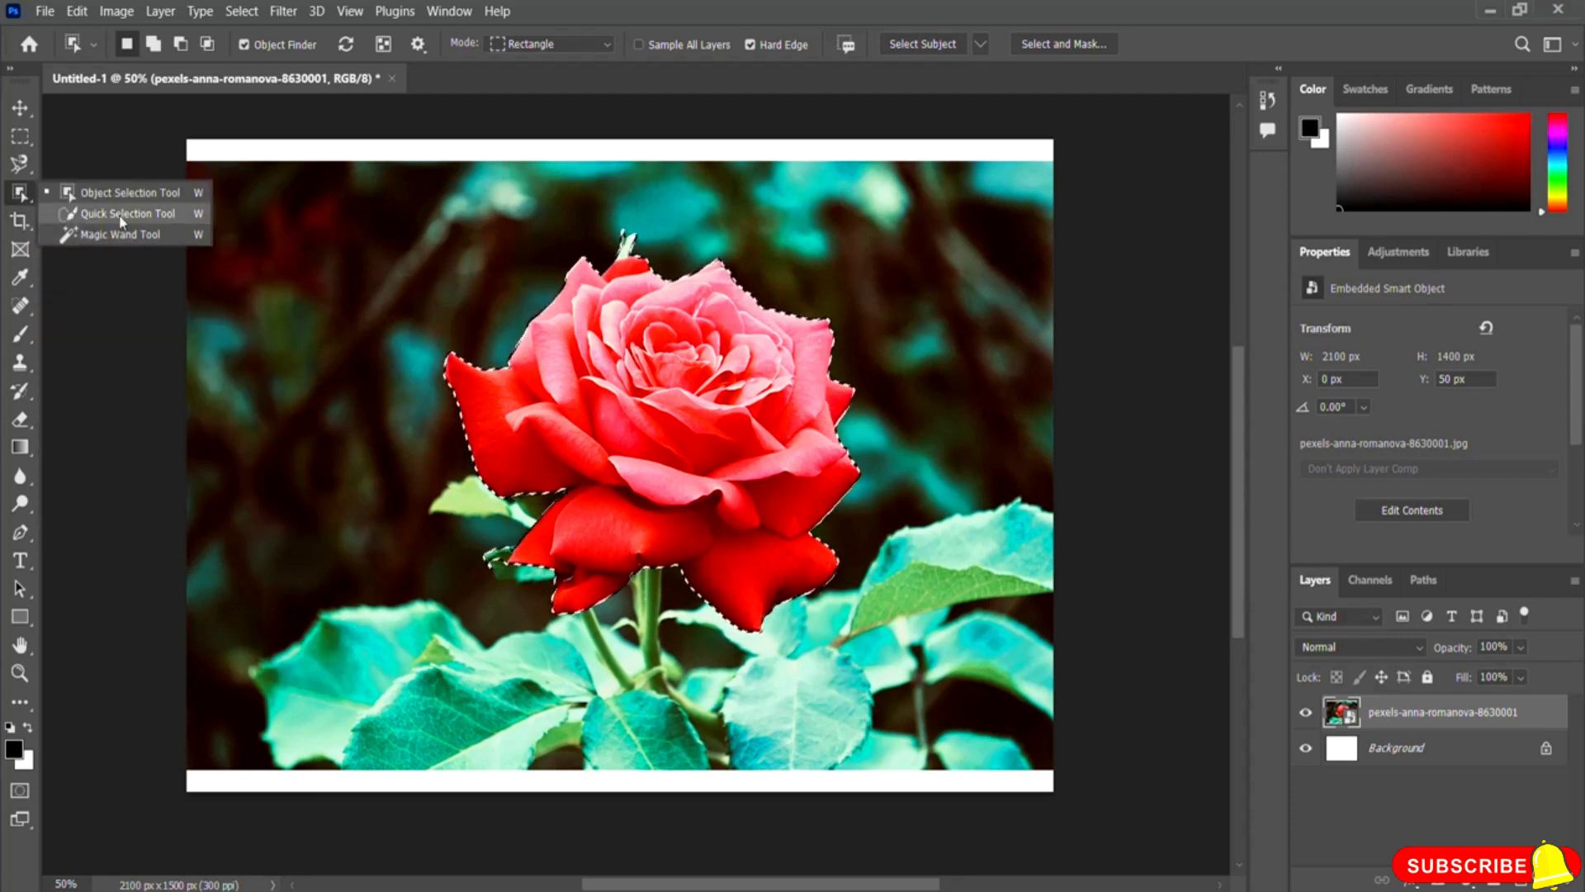
click(650, 11)
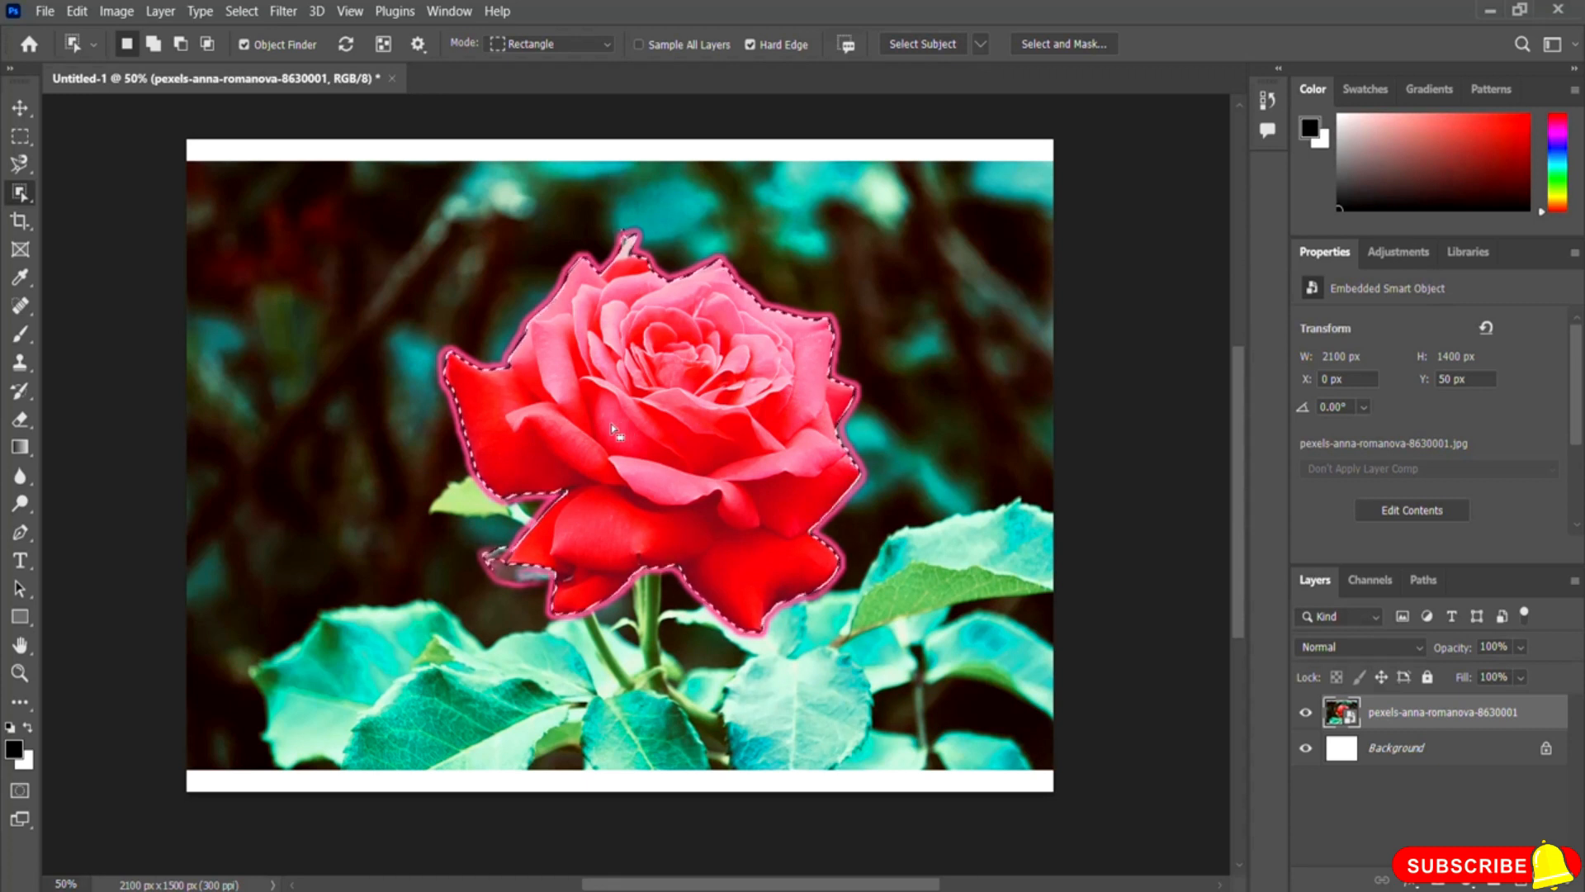
click(242, 13)
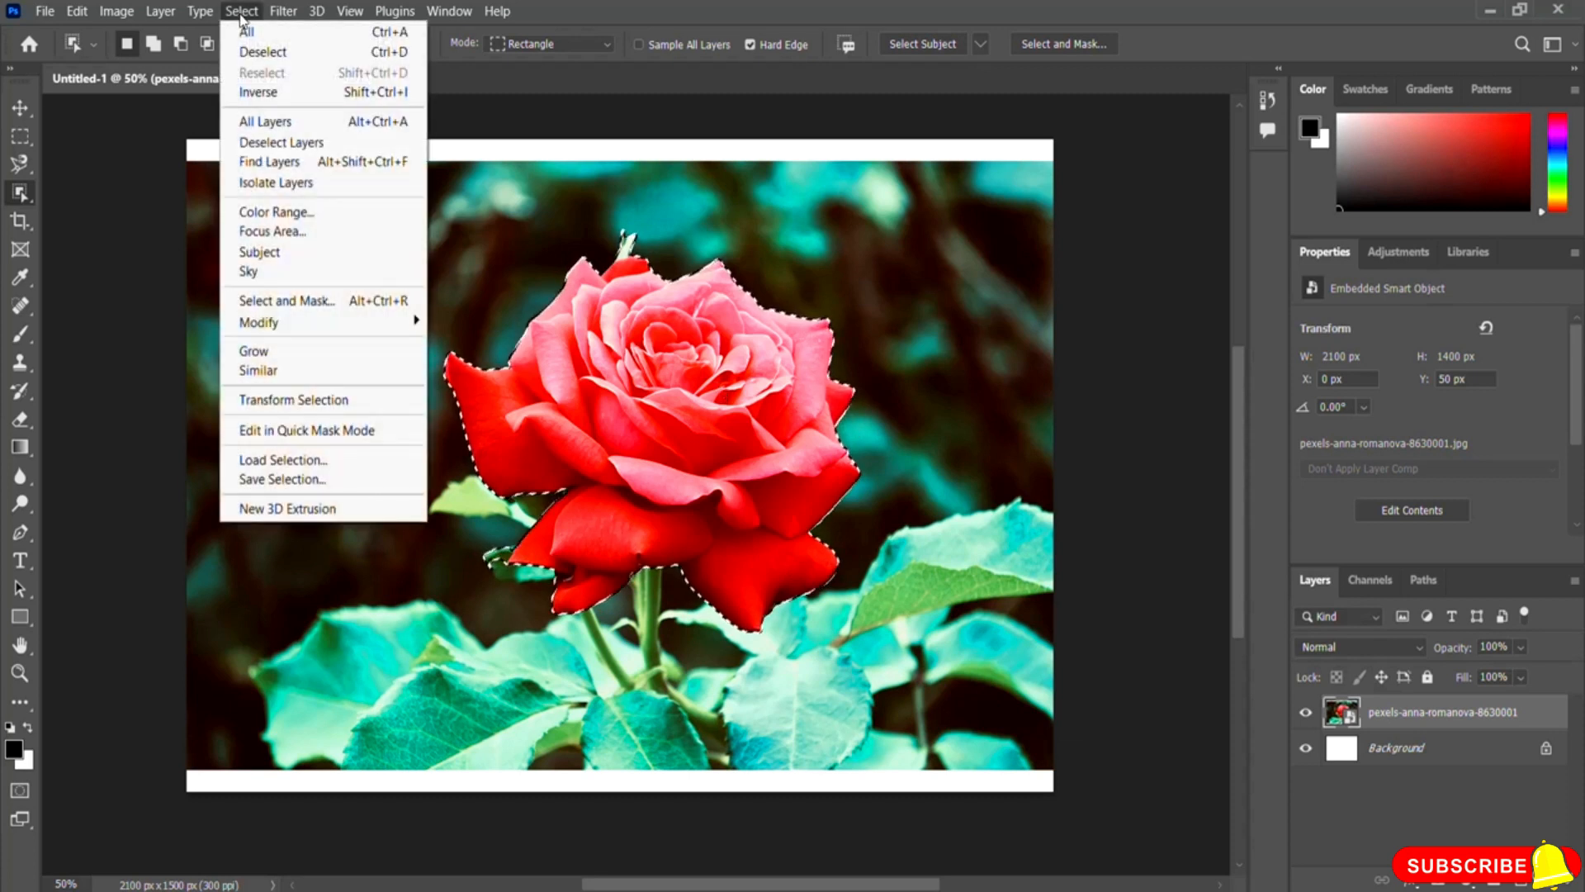
click(305, 60)
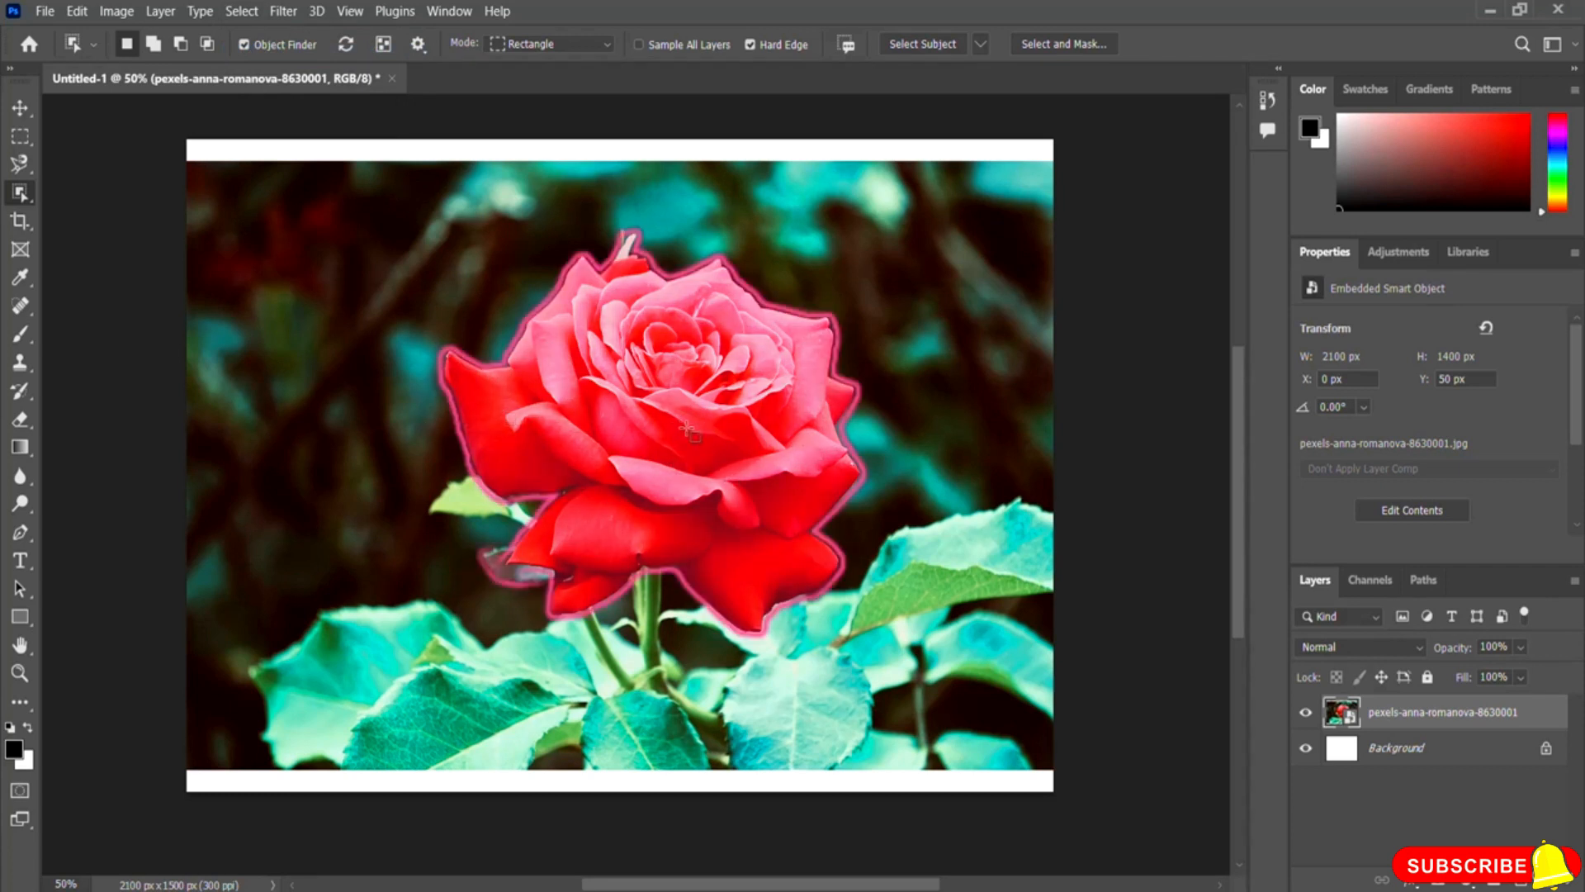
- Select the rose's outer left petal with the Quick Selection Tool and set the tool to subtract from the selection
right_click(30, 195)
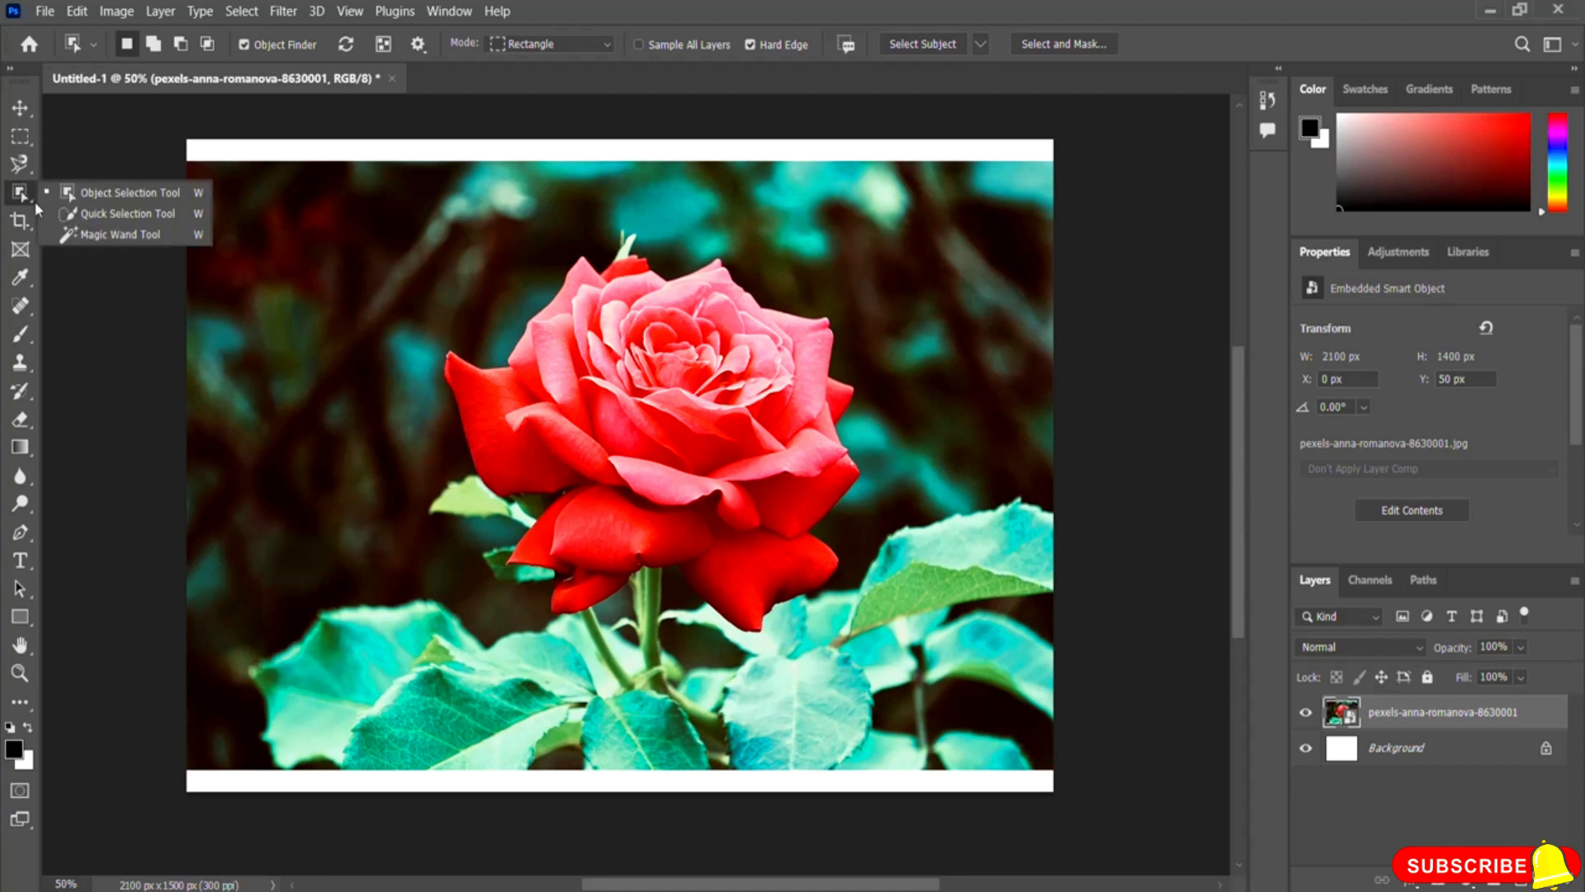
click(95, 215)
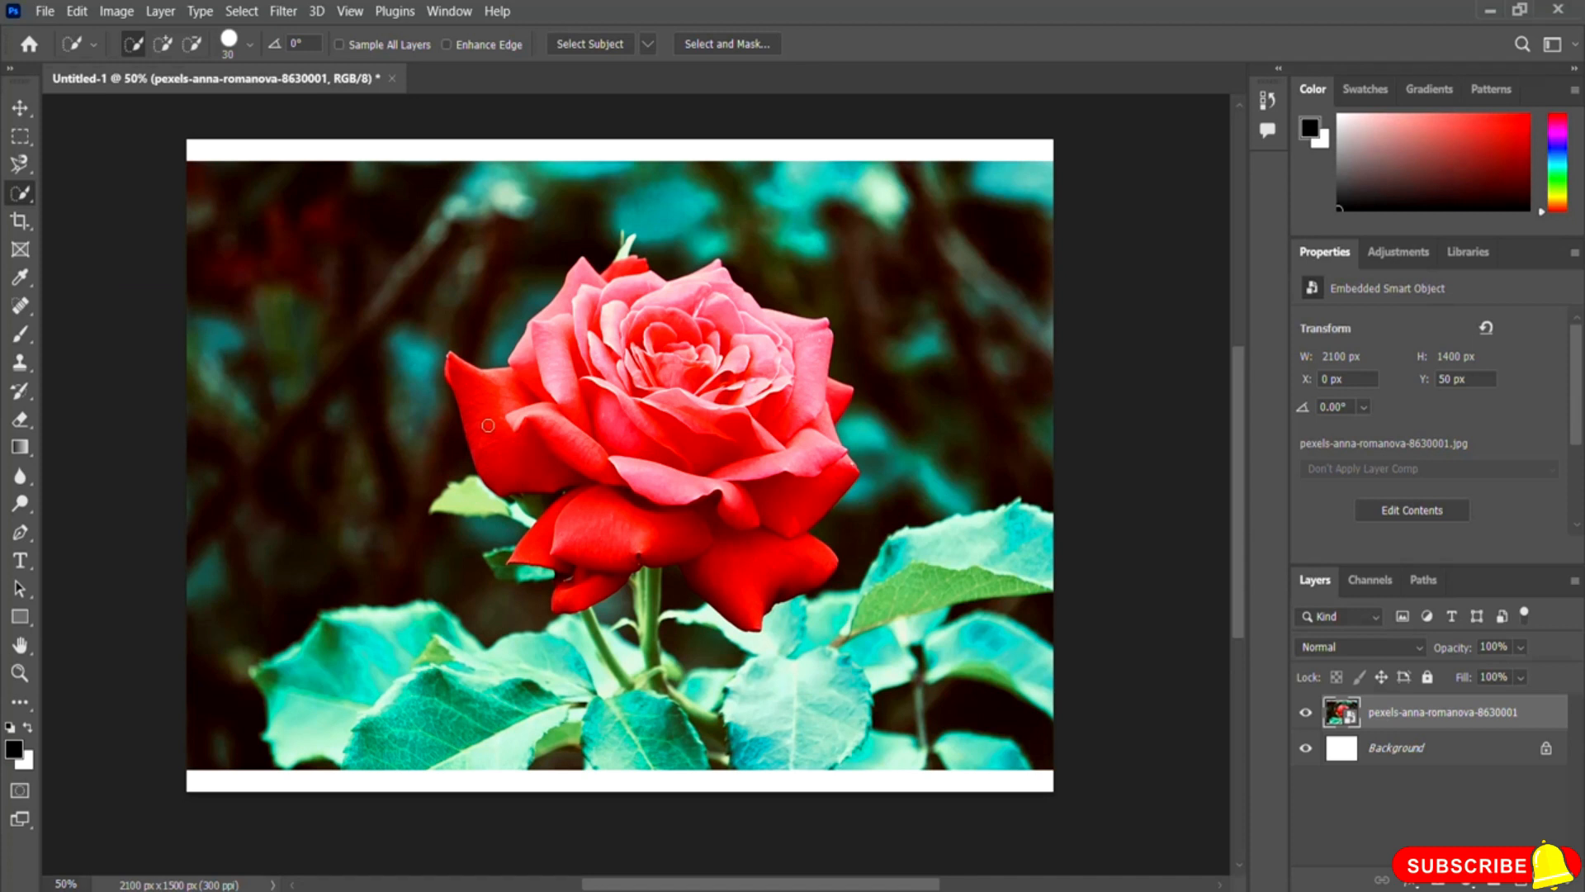
click(191, 51)
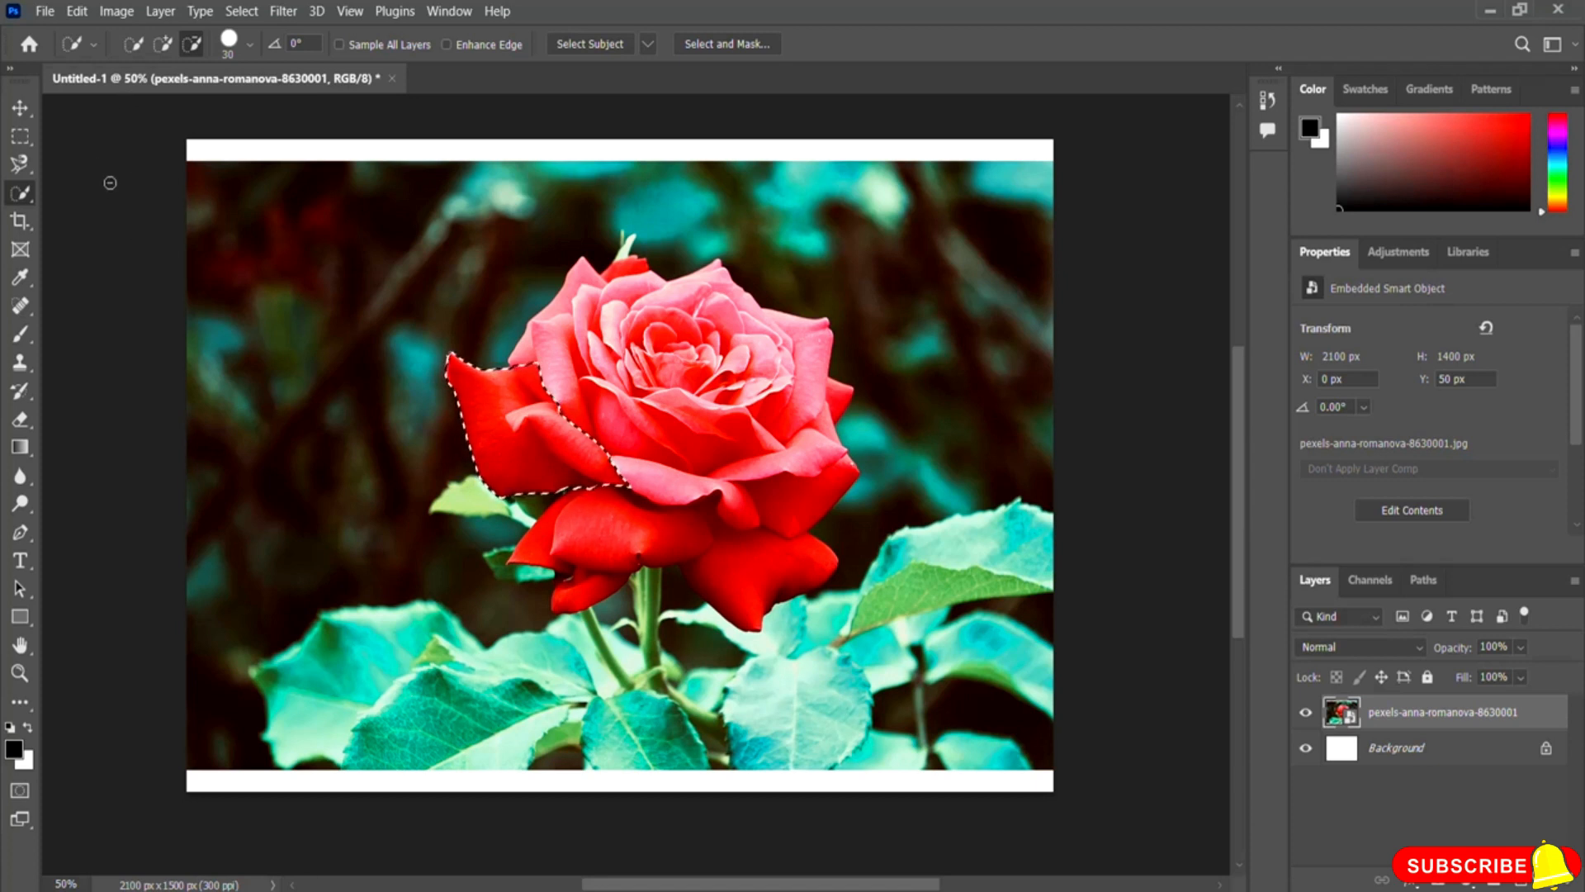
- Select one color area after another on the lower-left leaf with the Magic Wand Tool at tolerance 32
right_click(26, 198)
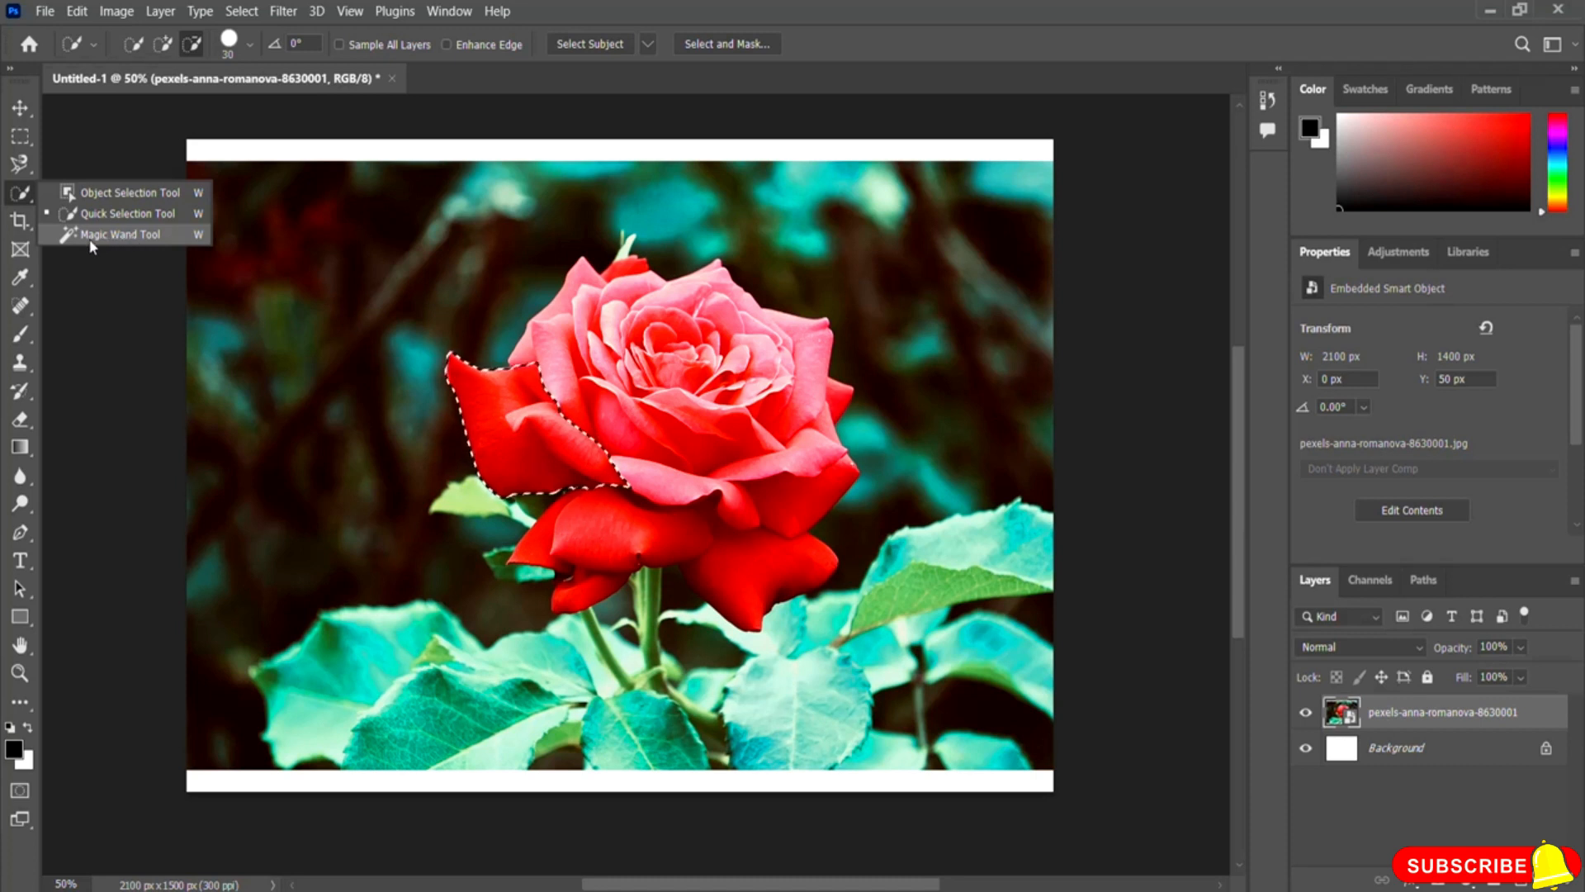
click(125, 236)
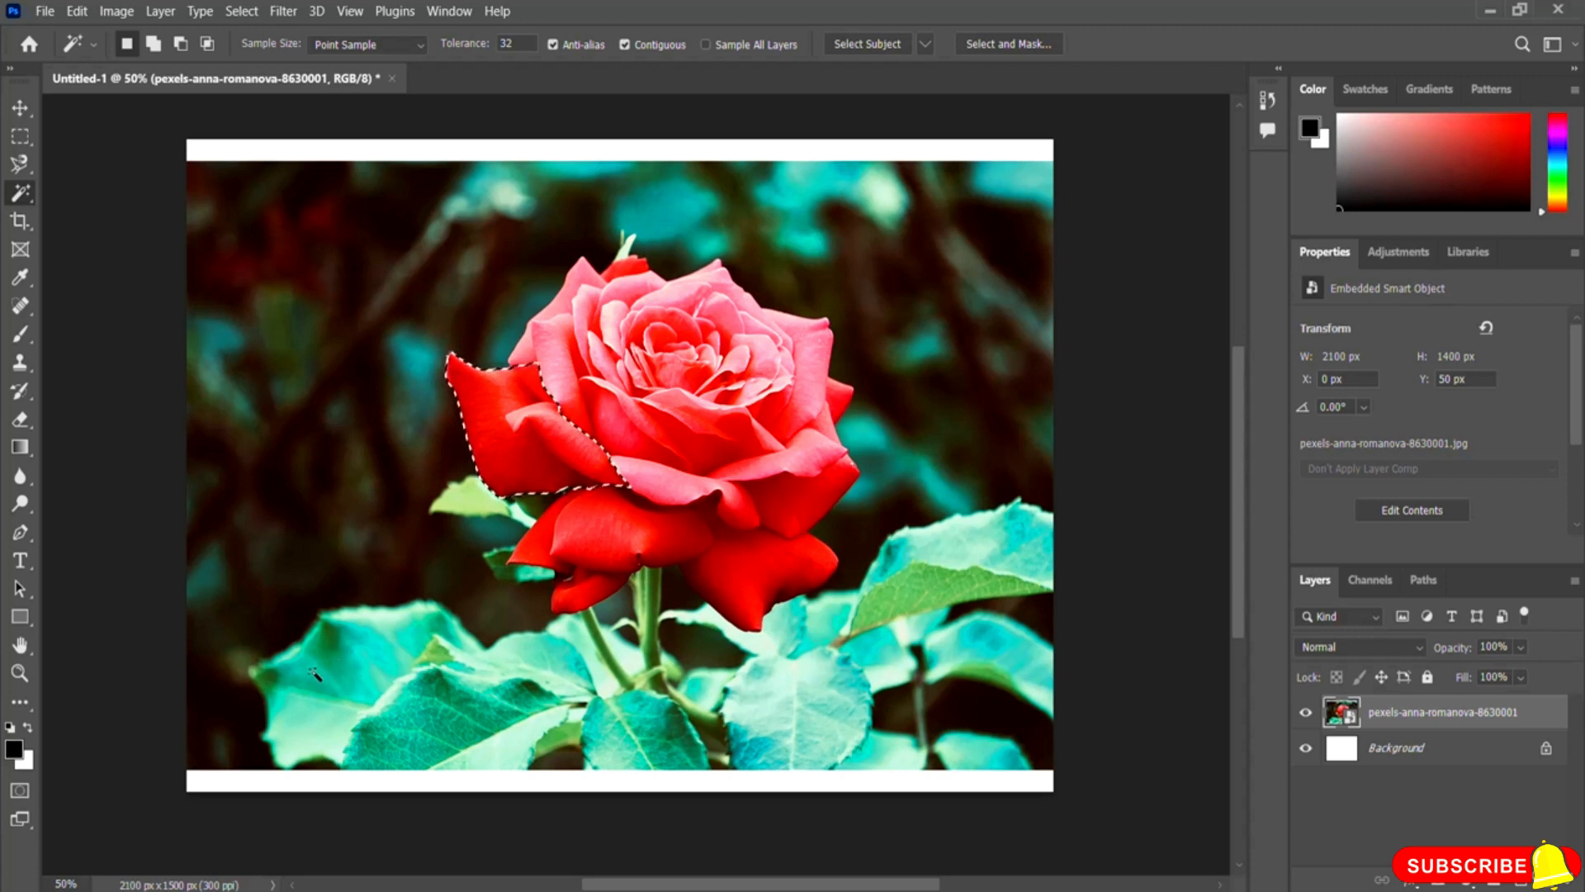
click(369, 656)
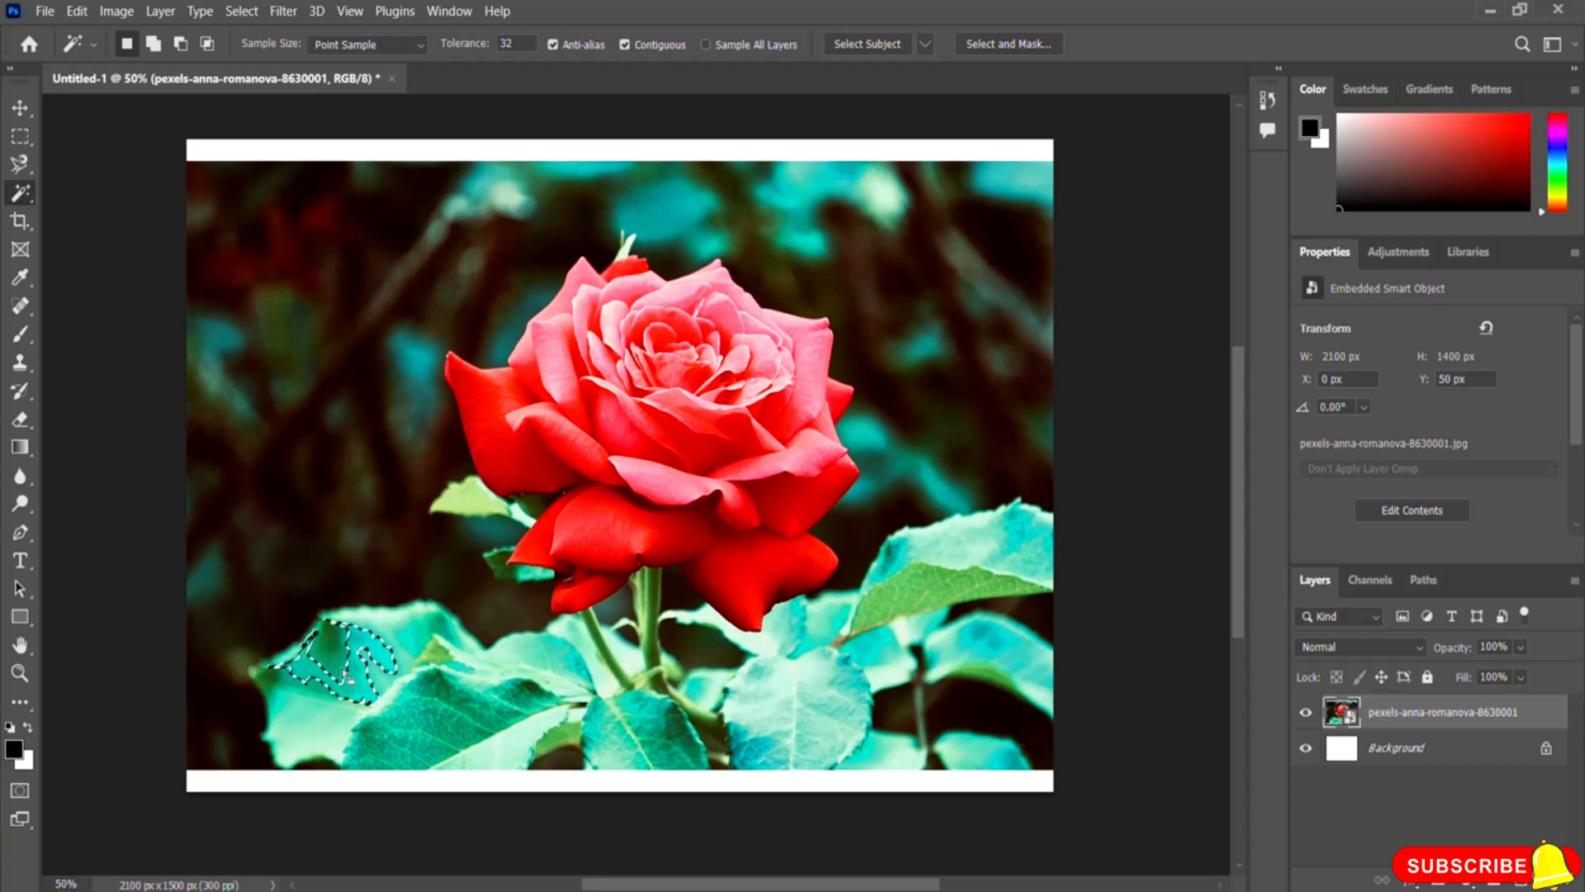
click(329, 639)
click(366, 640)
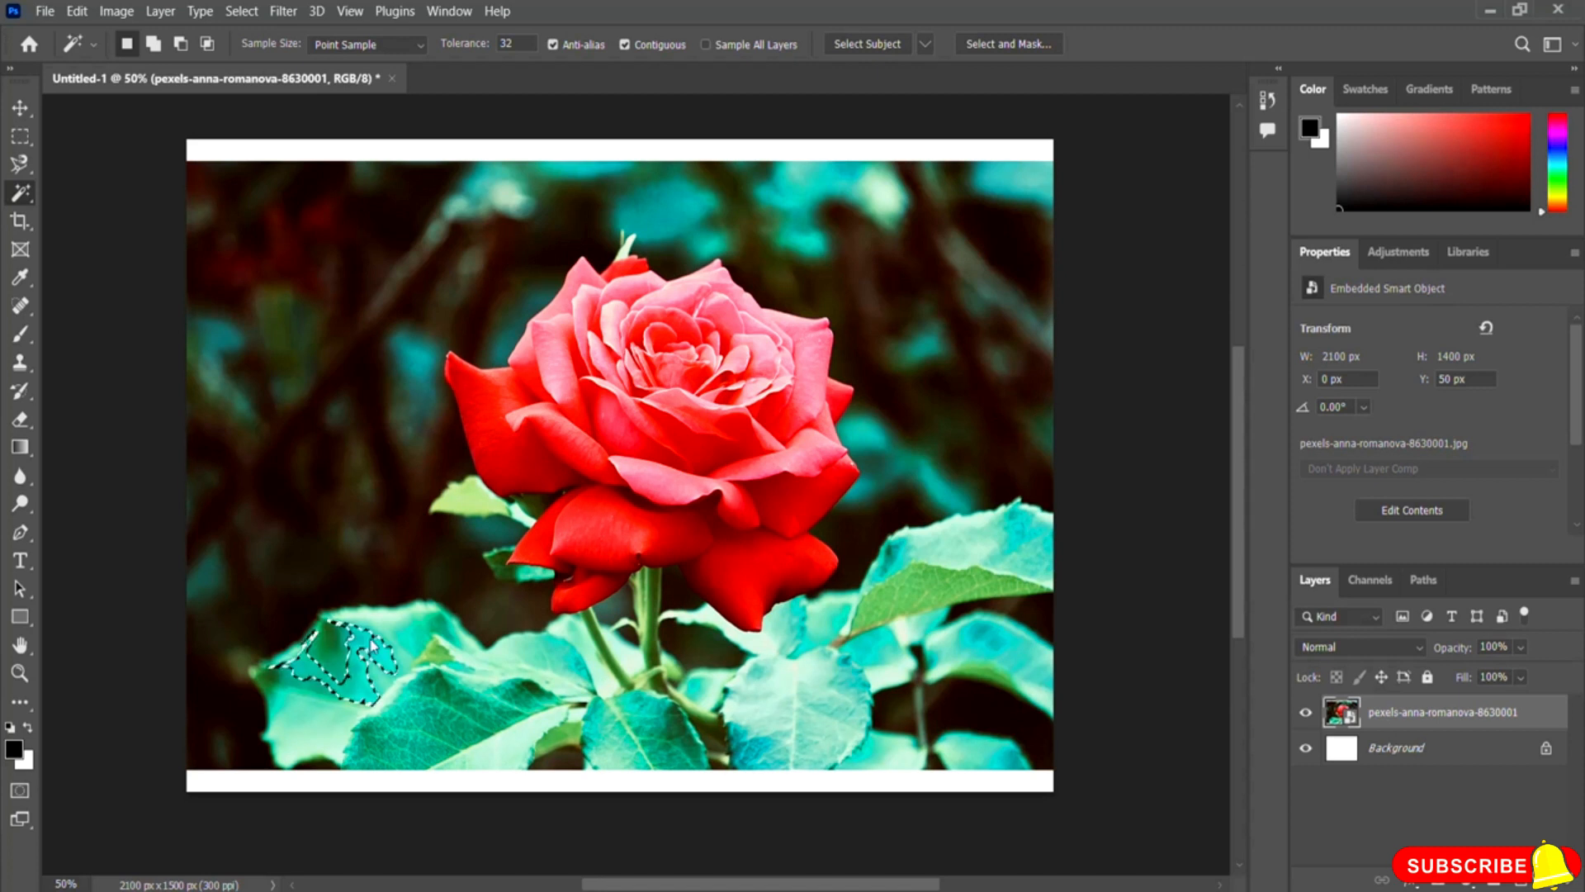
click(399, 635)
click(373, 674)
click(329, 708)
click(300, 681)
click(365, 654)
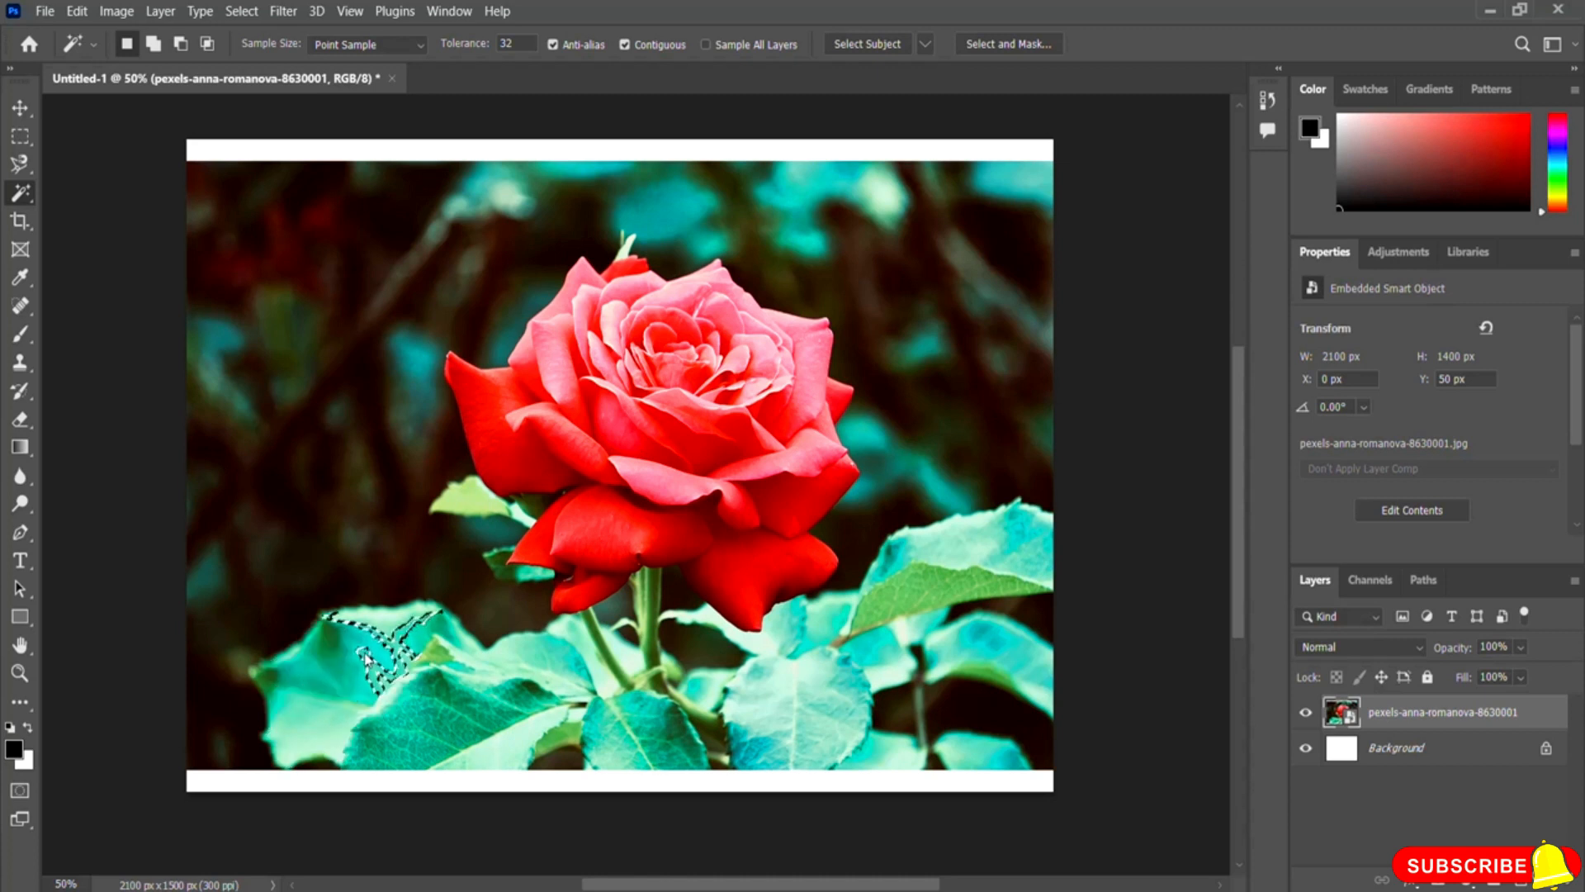
- Select color areas of the rose's lower petal and outer left petal one at a time with the Magic Wand Tool
click(621, 541)
click(672, 541)
click(507, 439)
- Select the rose's upper-left petal with the Magic Wand Tool and add the outer left, middle front and lower petals to the selection
click(555, 339)
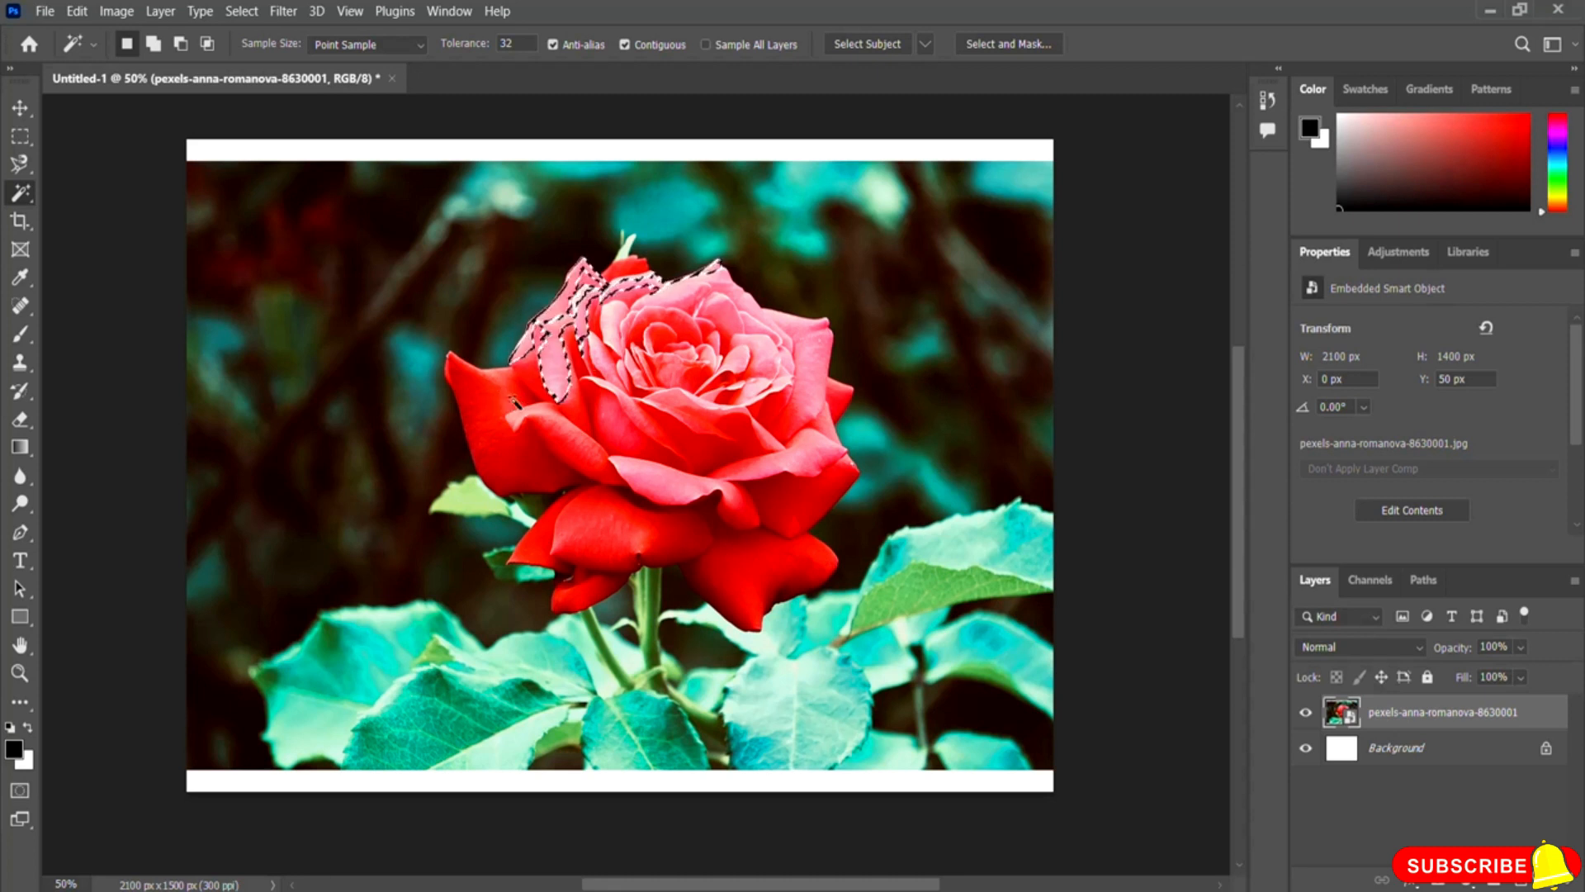
shift+click(519, 446)
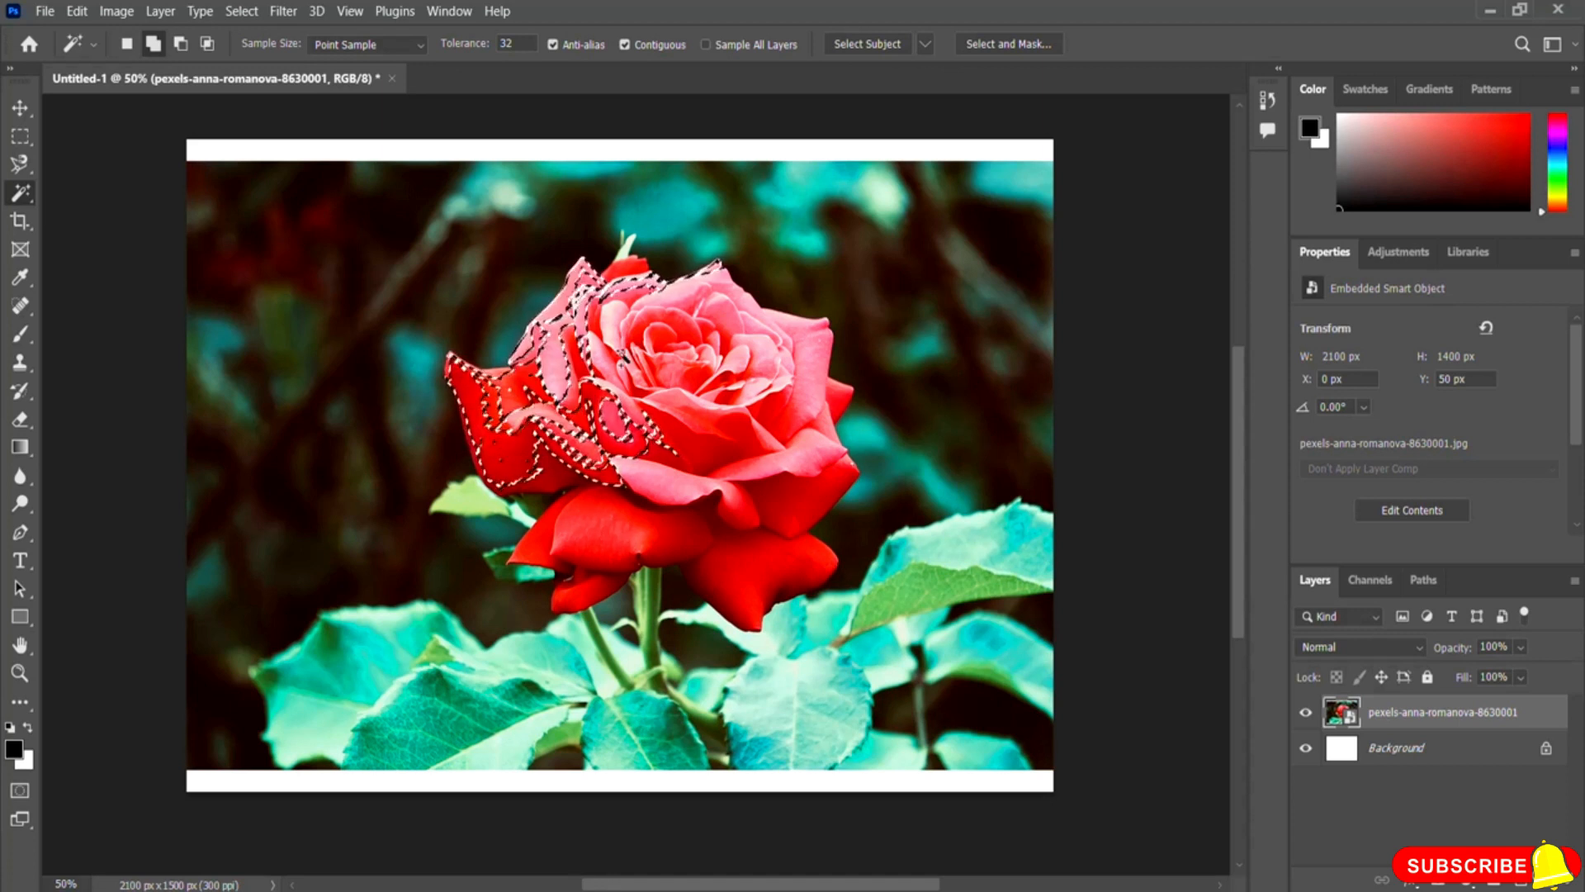
shift+click(642, 502)
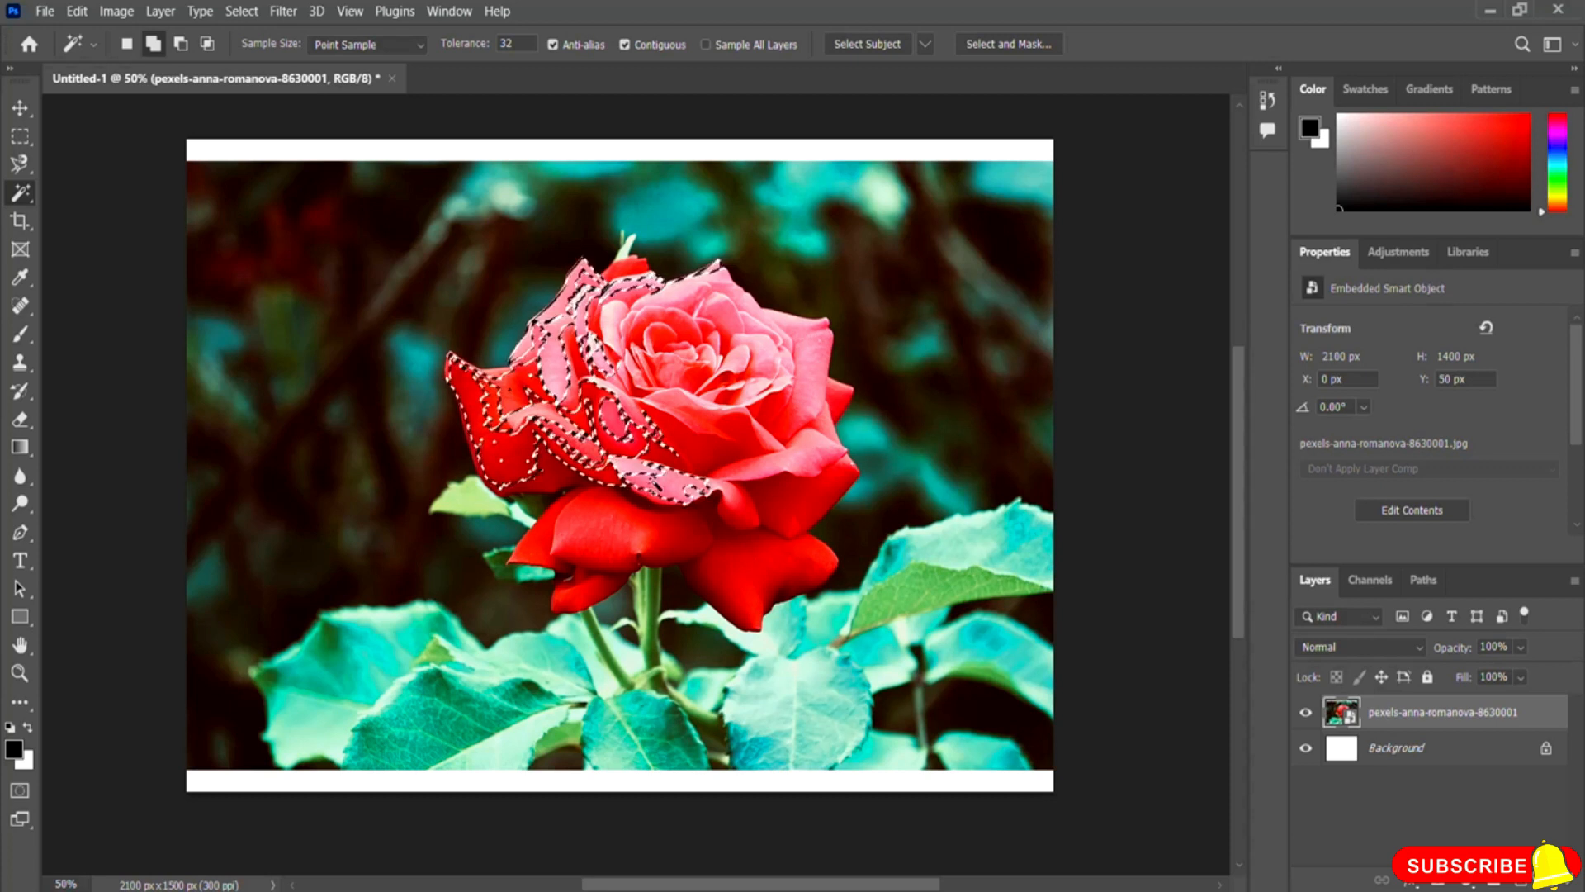
shift+click(677, 547)
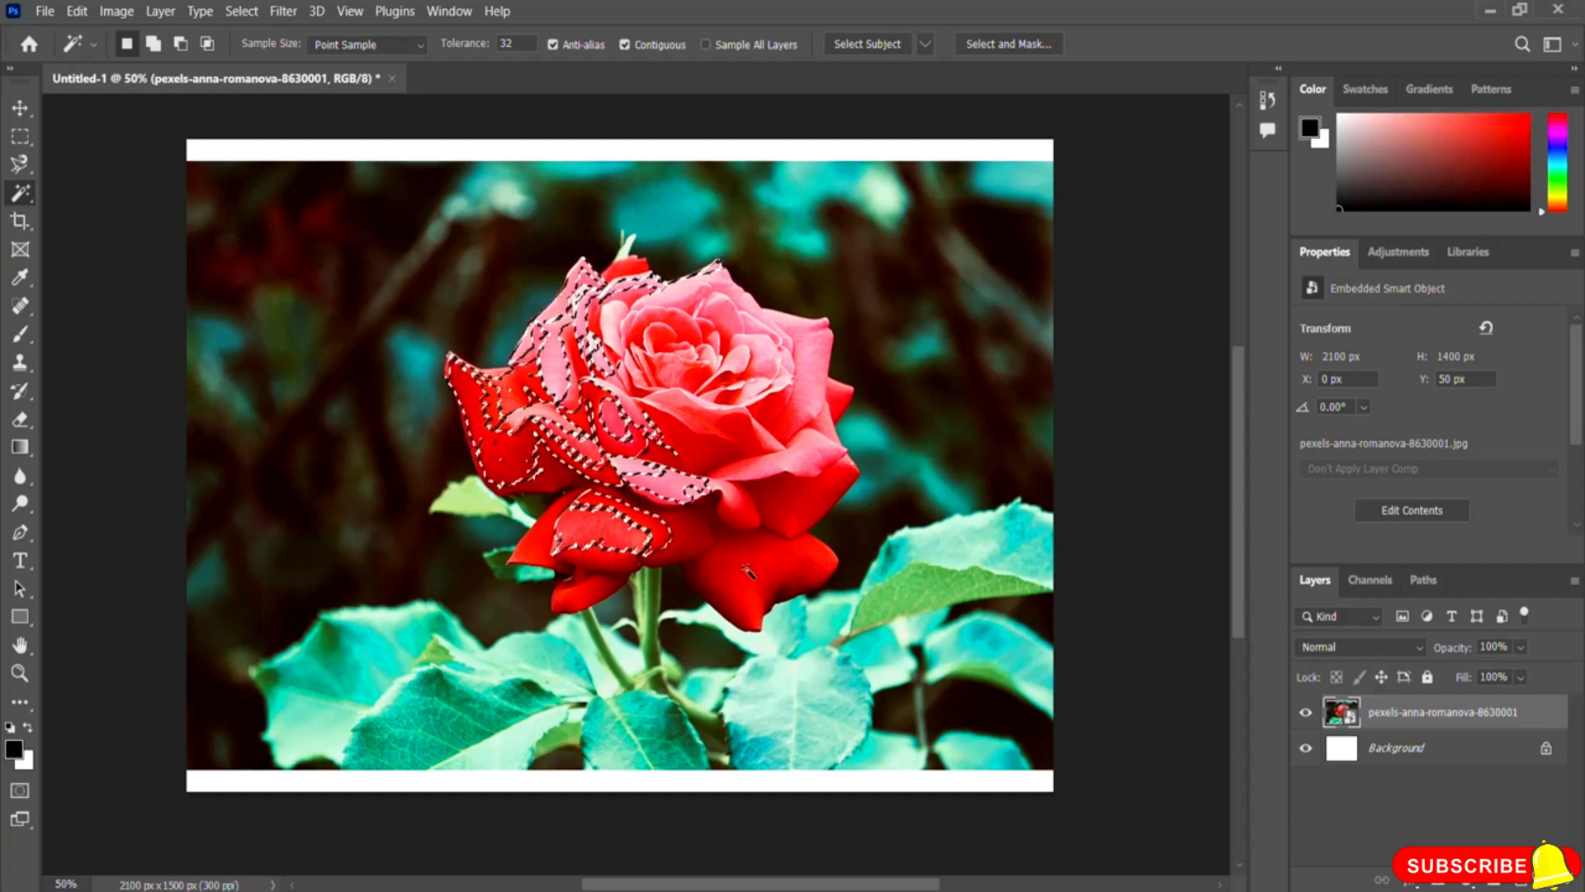
- Select areas of the rose's lower-right petal, the right leaf's underside and the right petal in turn with the Magic Wand Tool, and deselect
click(748, 571)
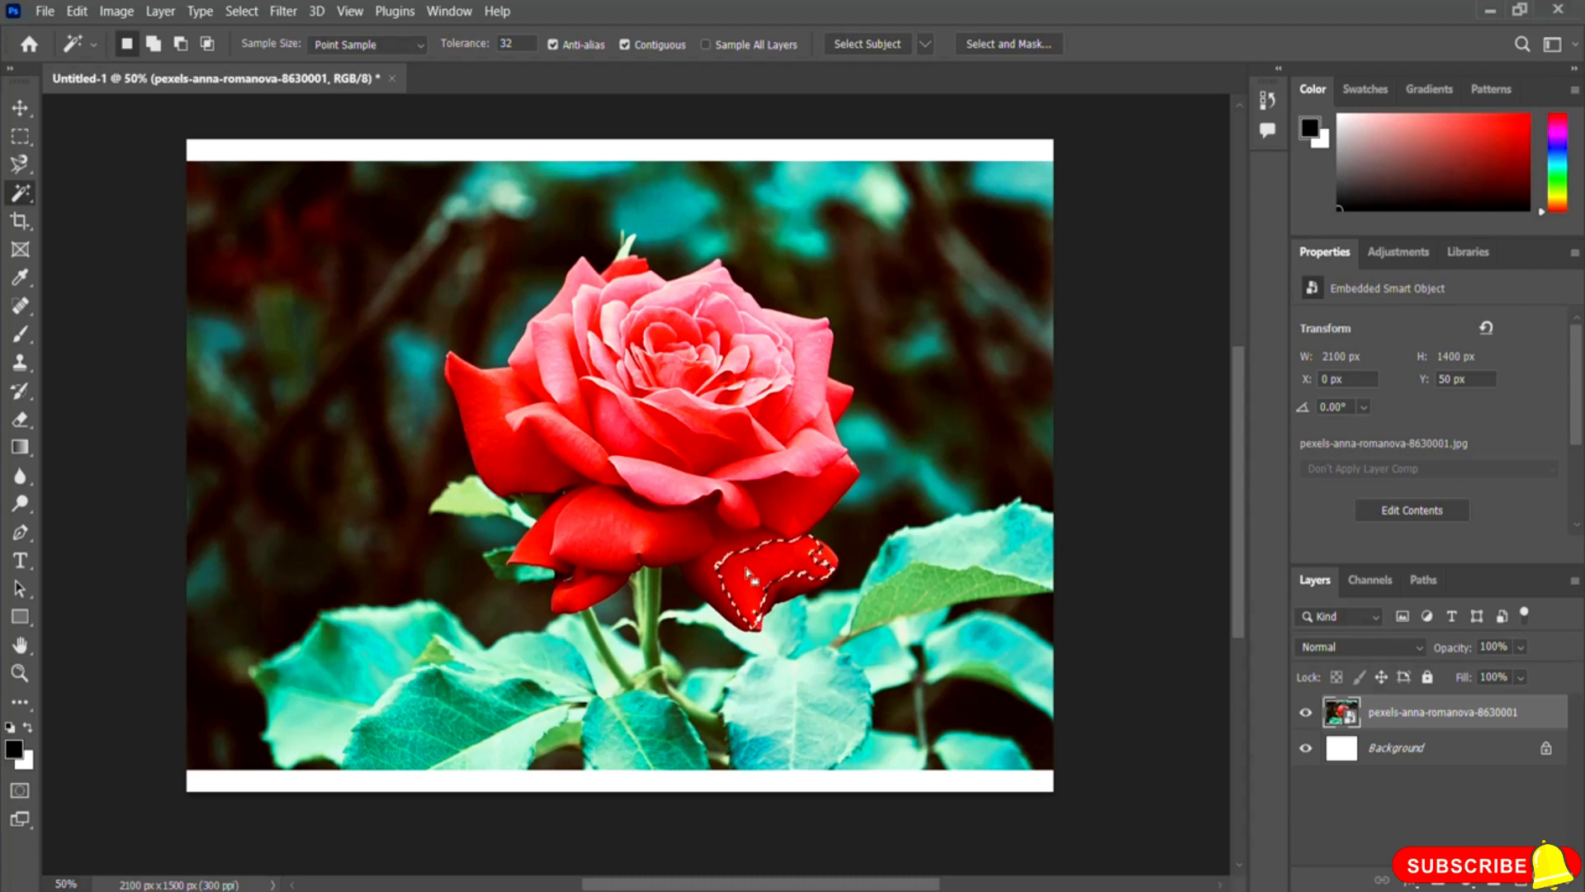
click(906, 591)
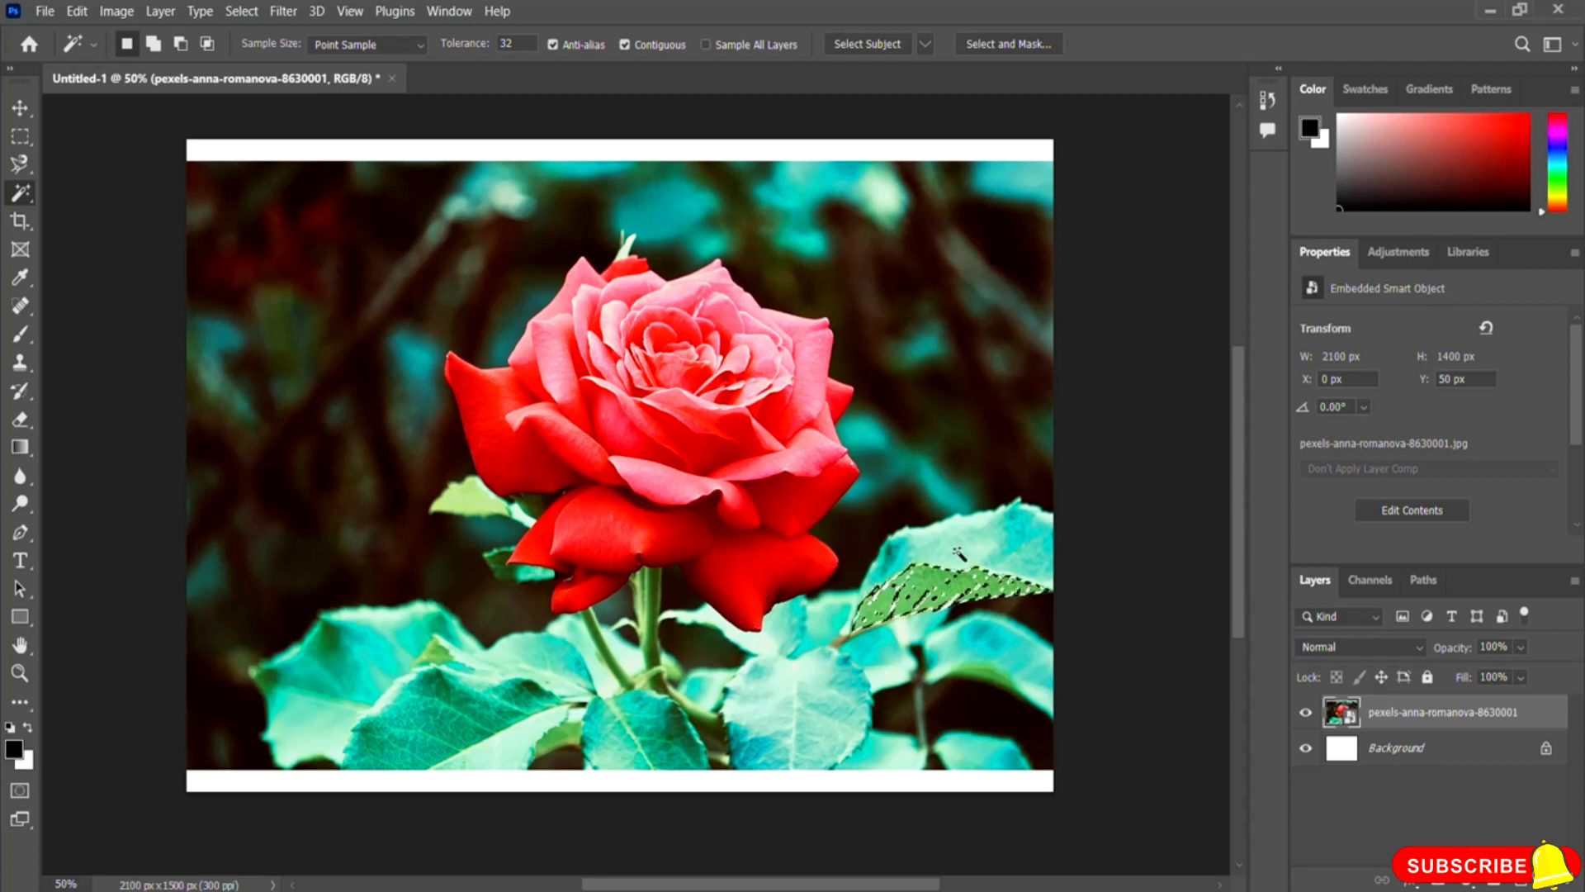
click(795, 585)
click(799, 512)
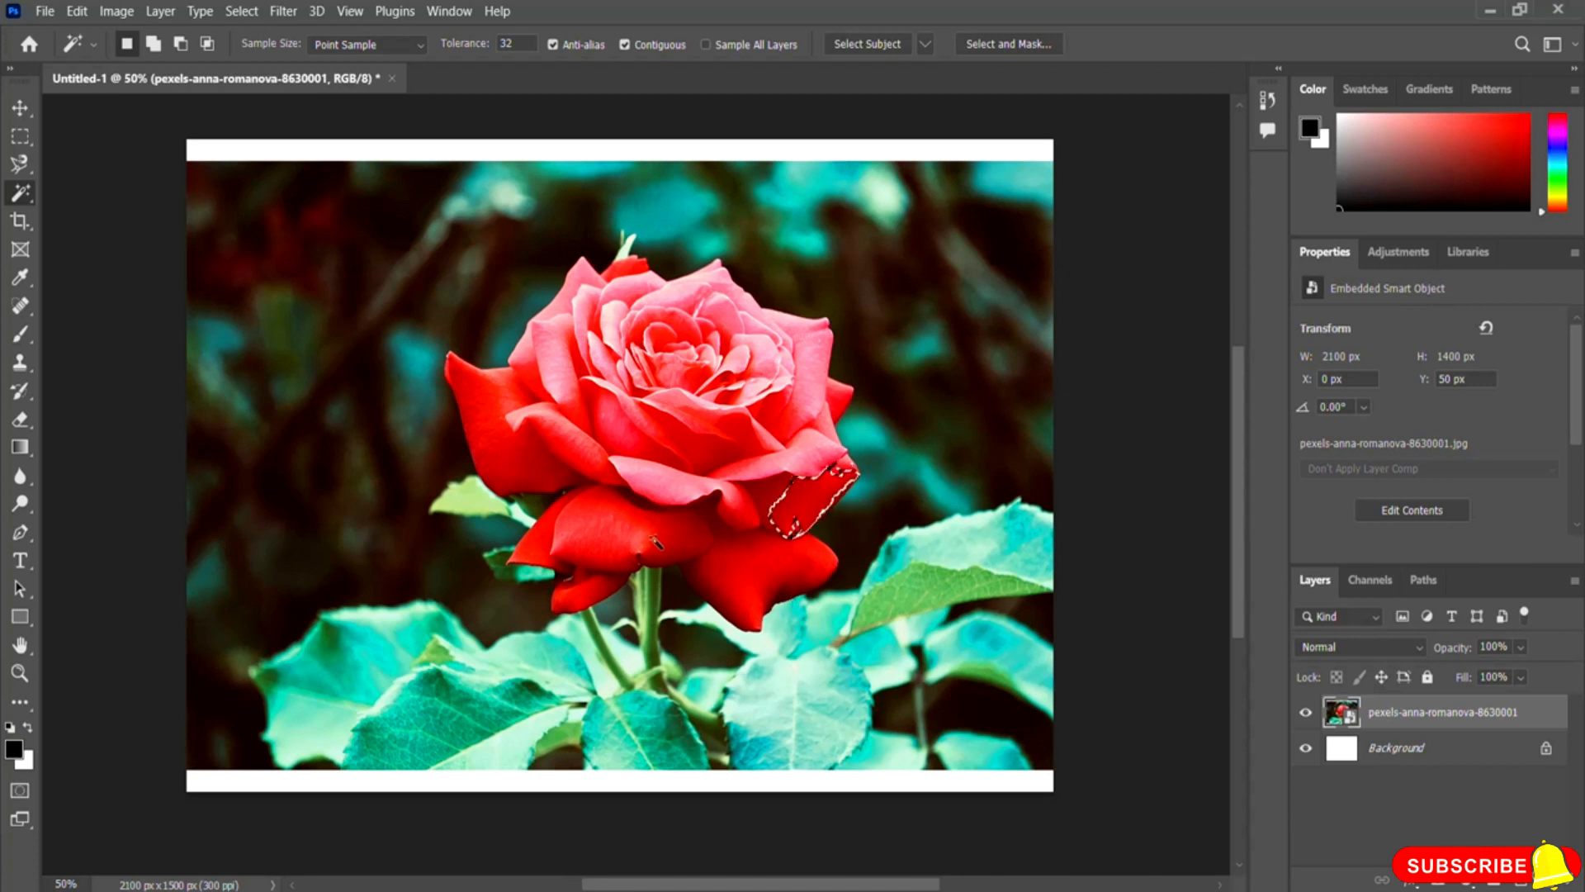
click(25, 223)
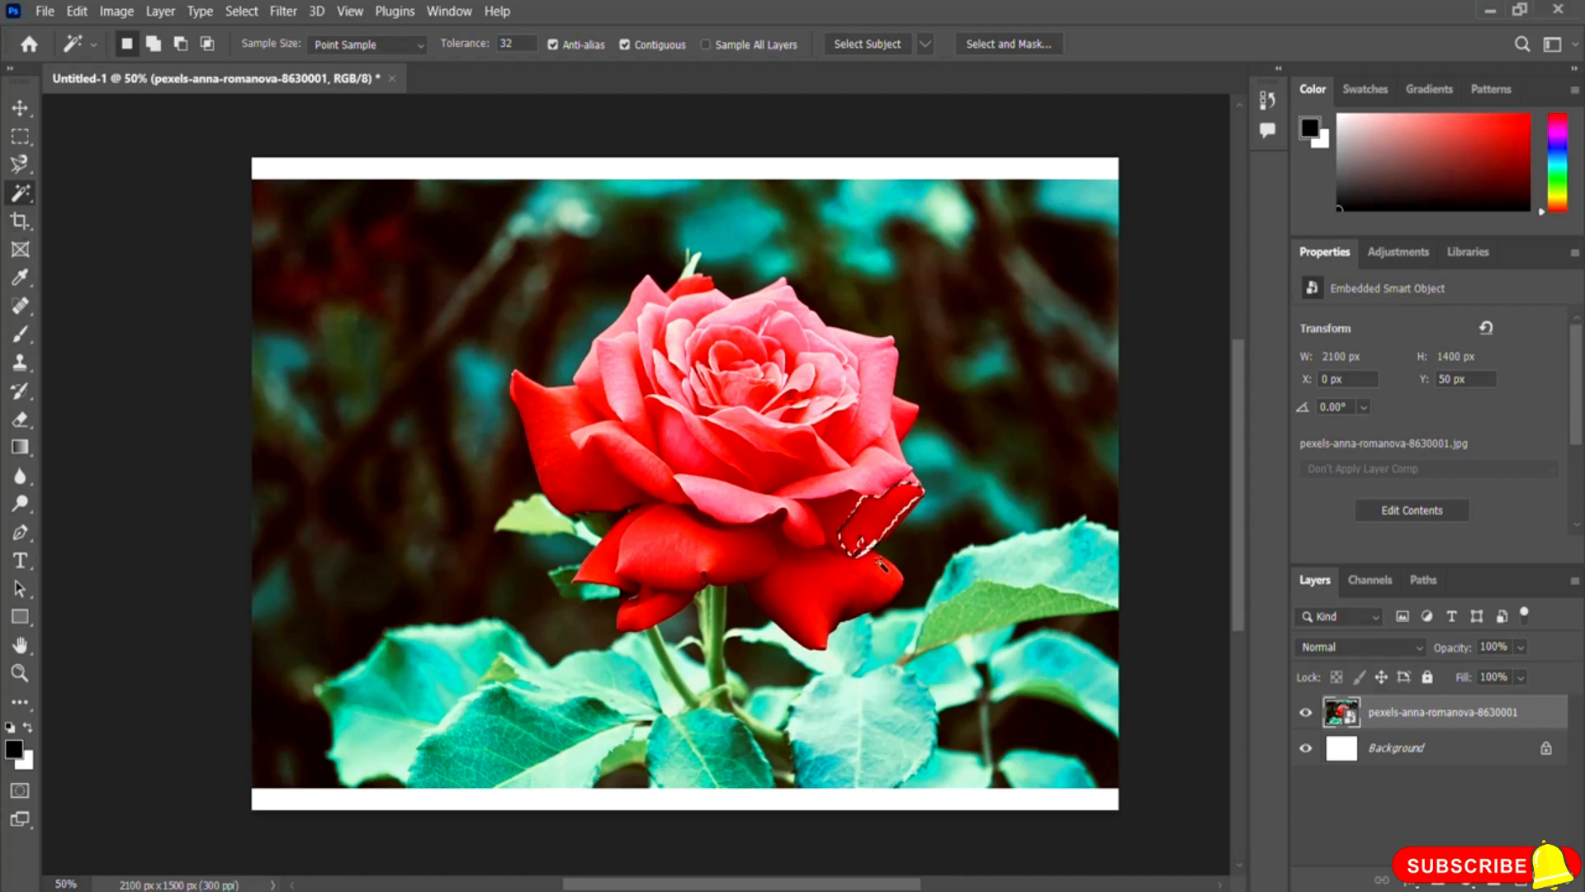
click(240, 13)
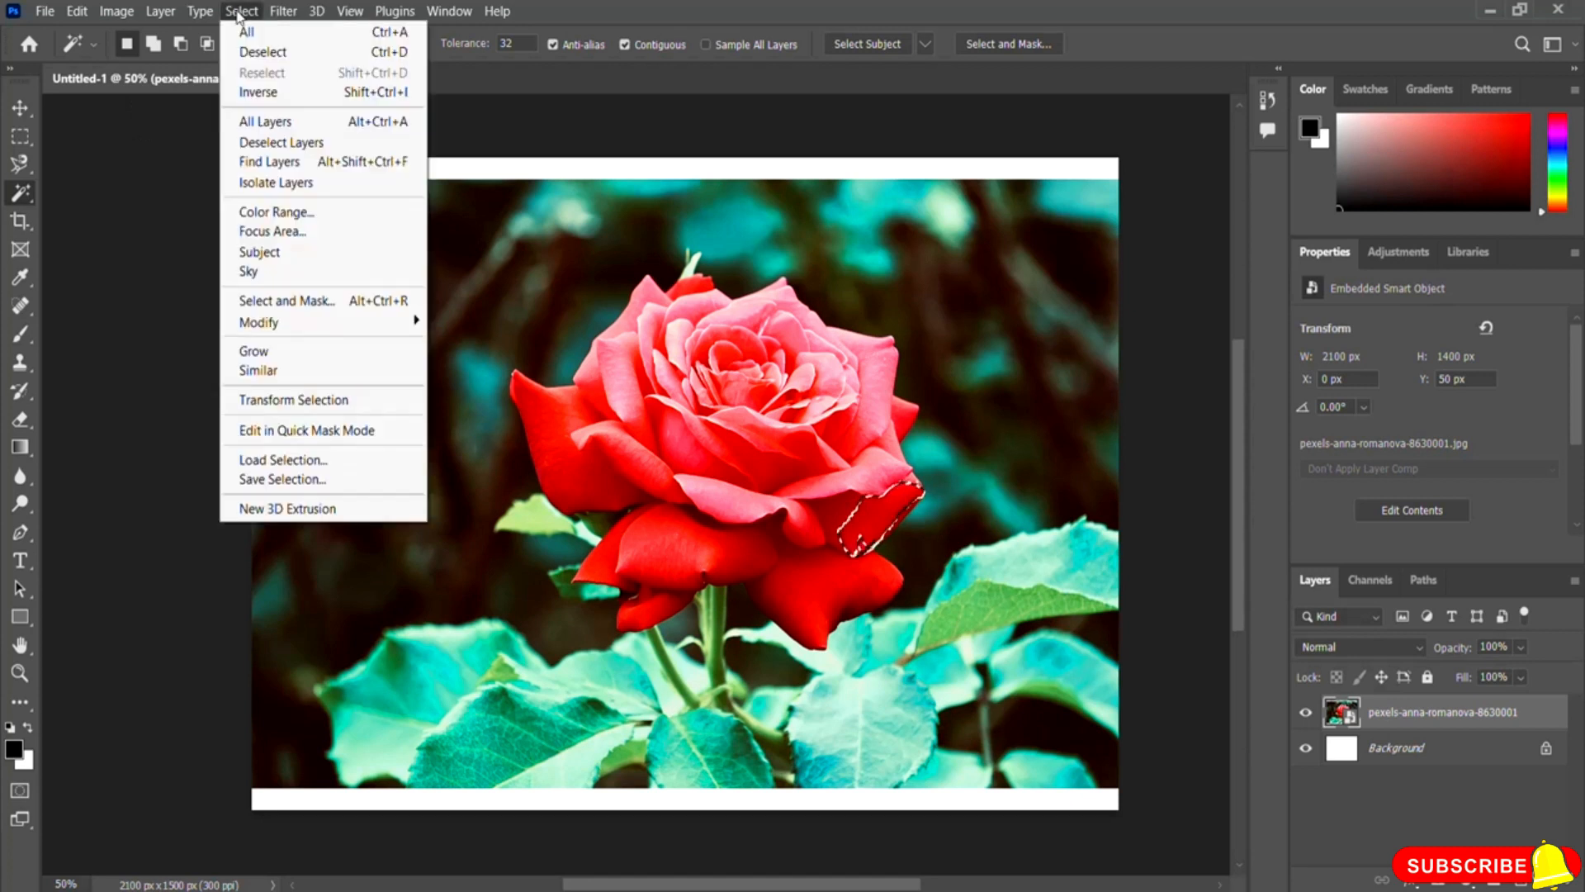
click(301, 54)
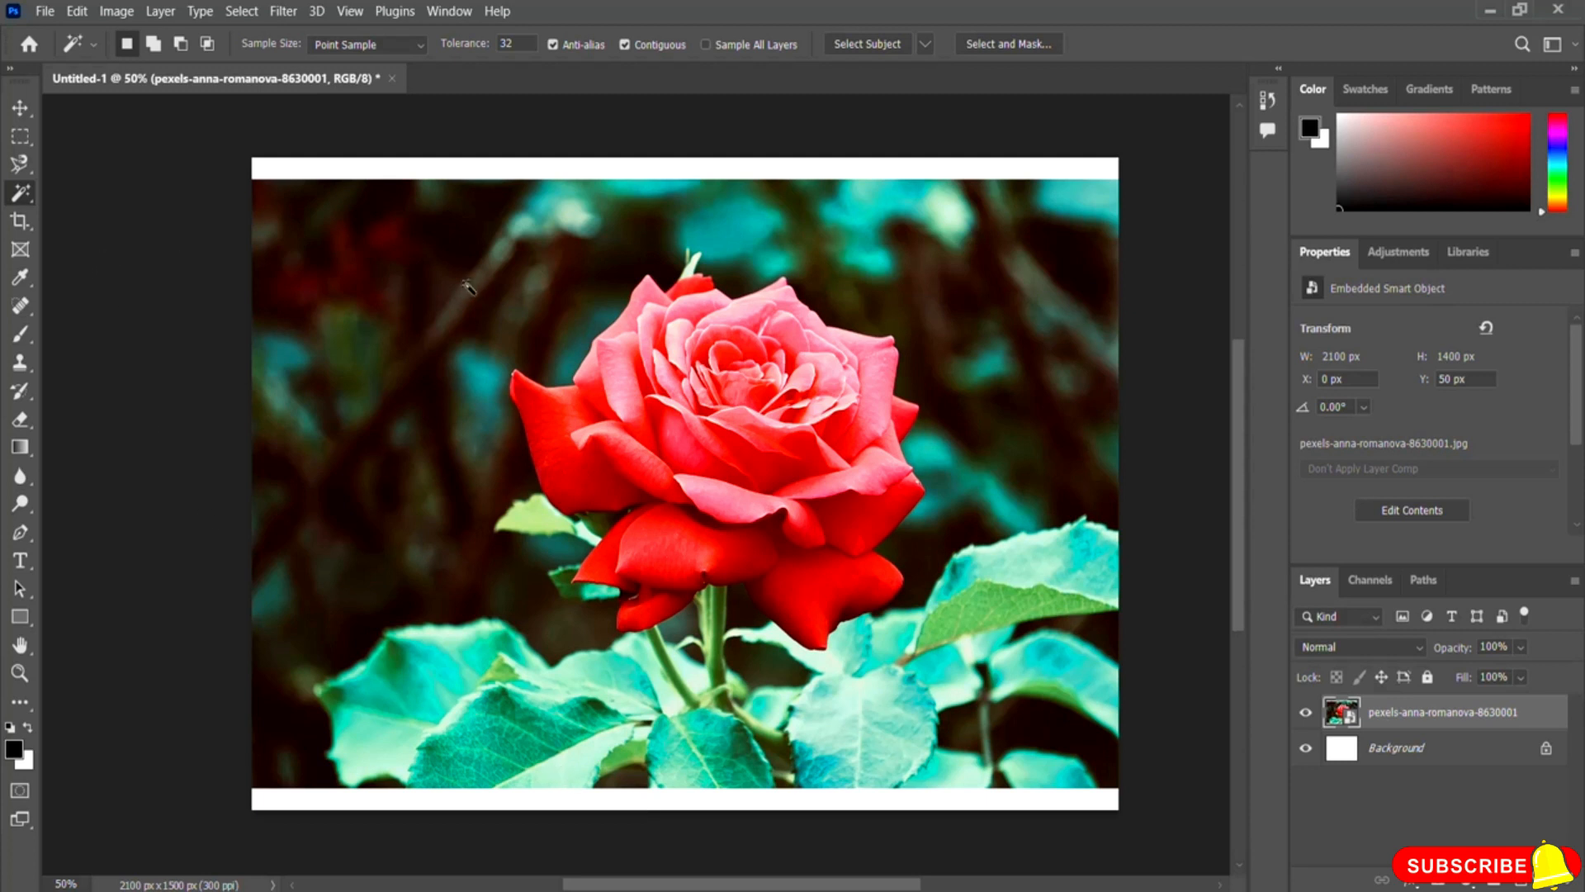
- Crop the canvas to the photo, cutting off the white strips above and below it
click(24, 228)
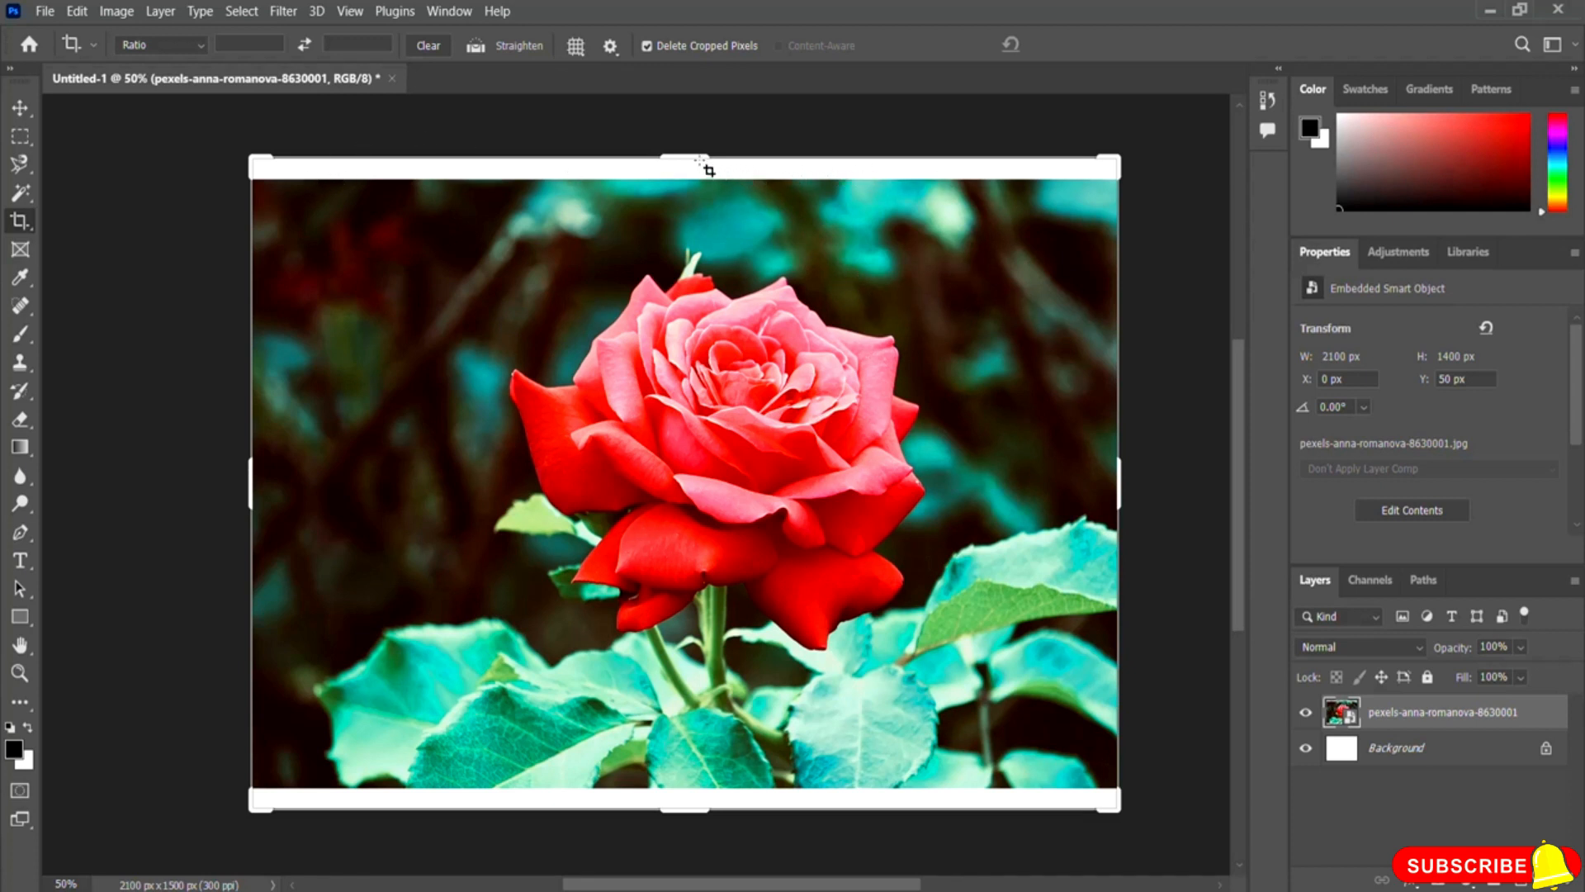
drag(691, 157, 690, 166)
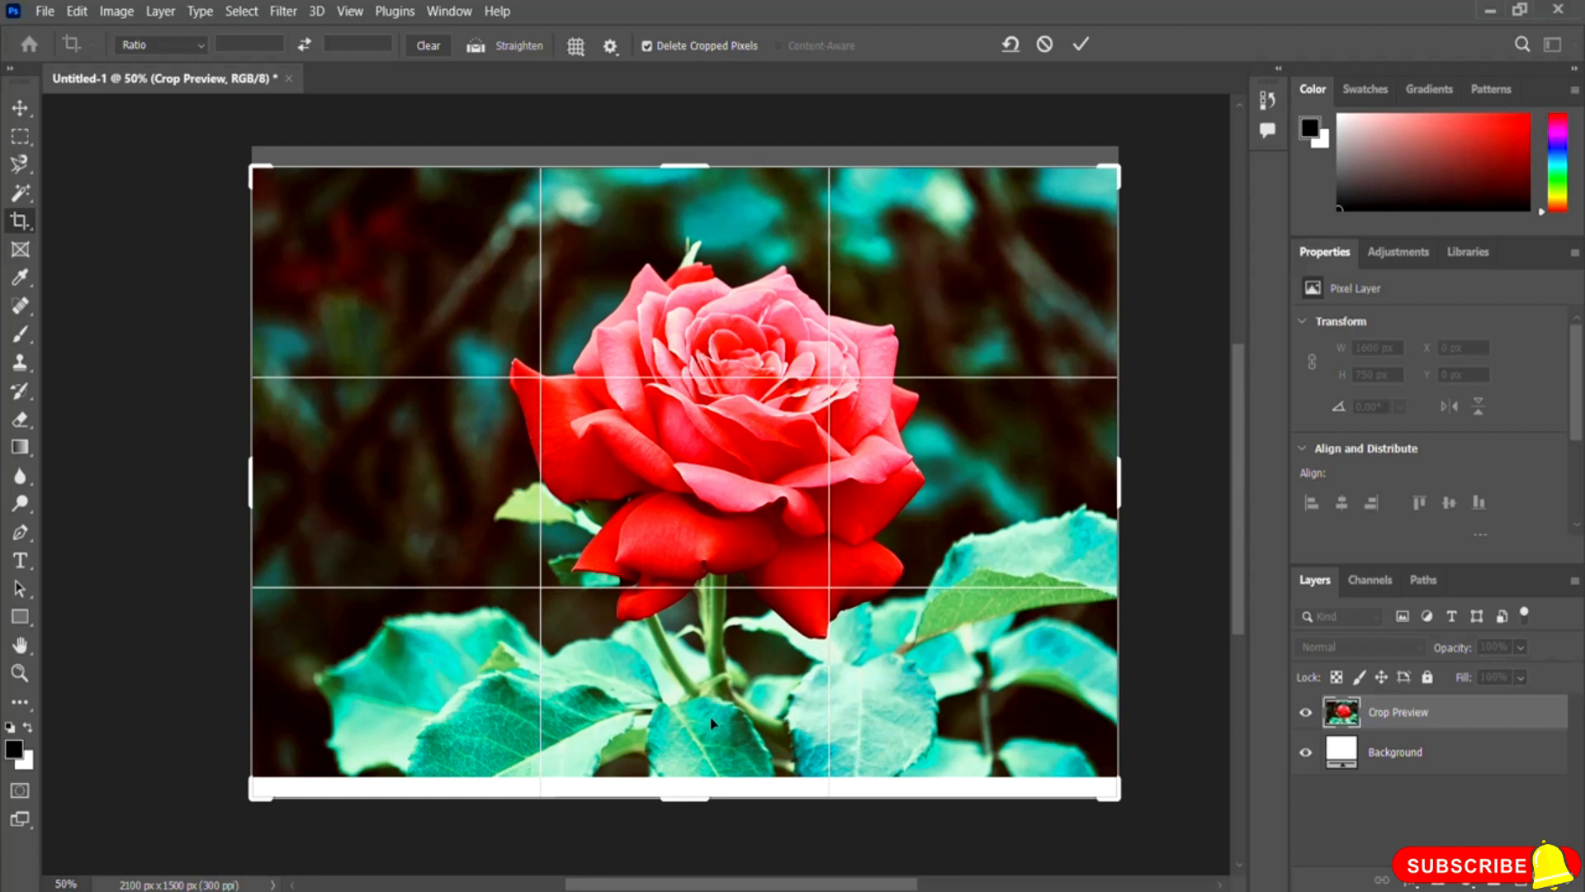
drag(689, 800, 690, 791)
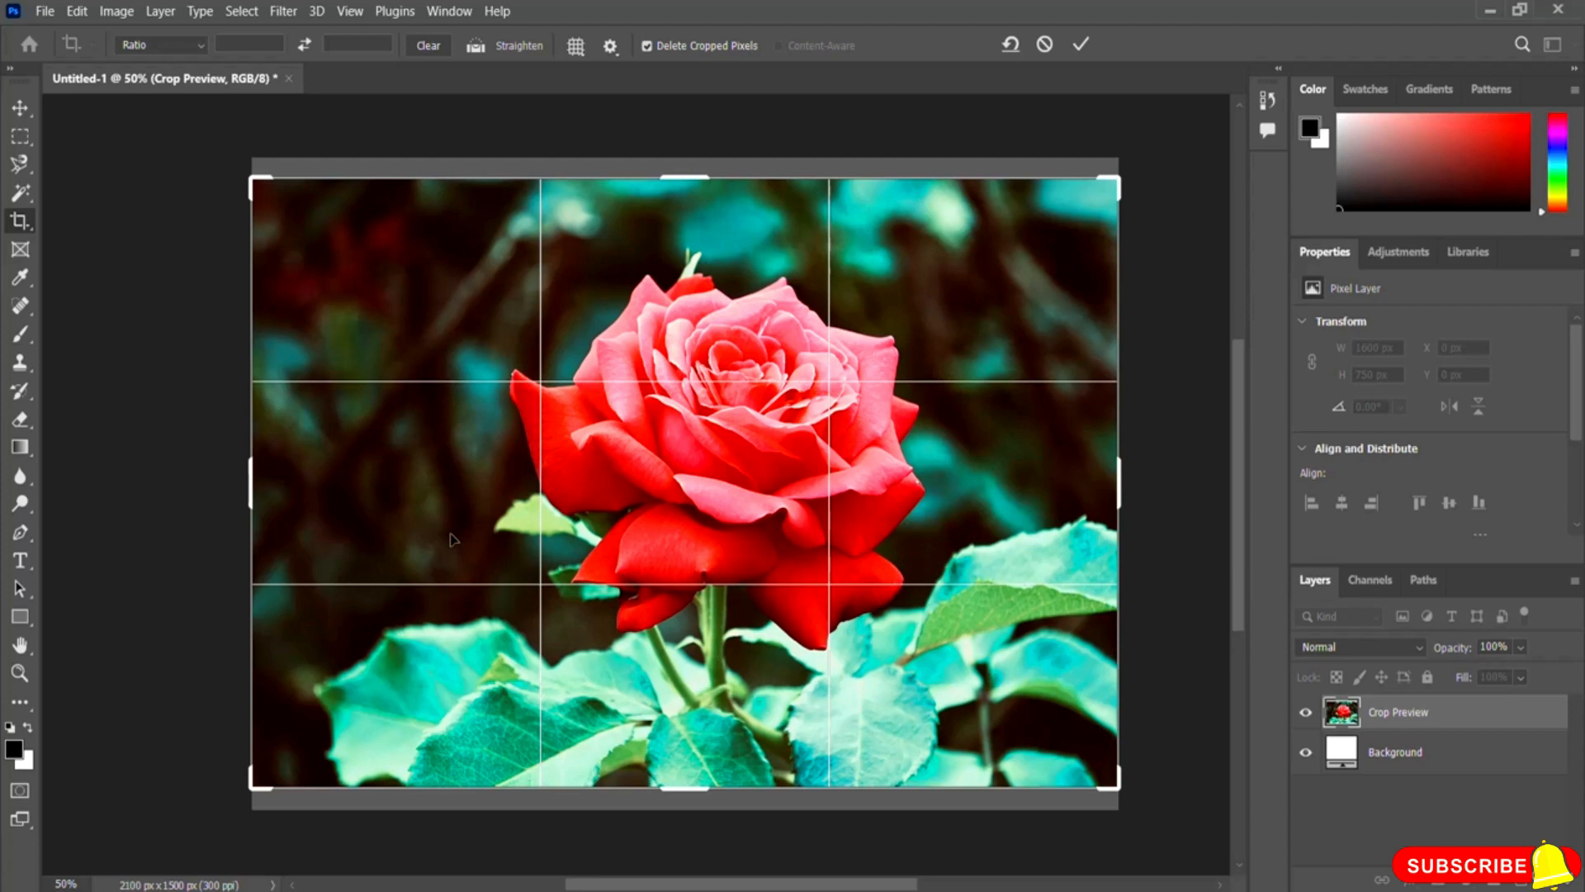
click(1080, 46)
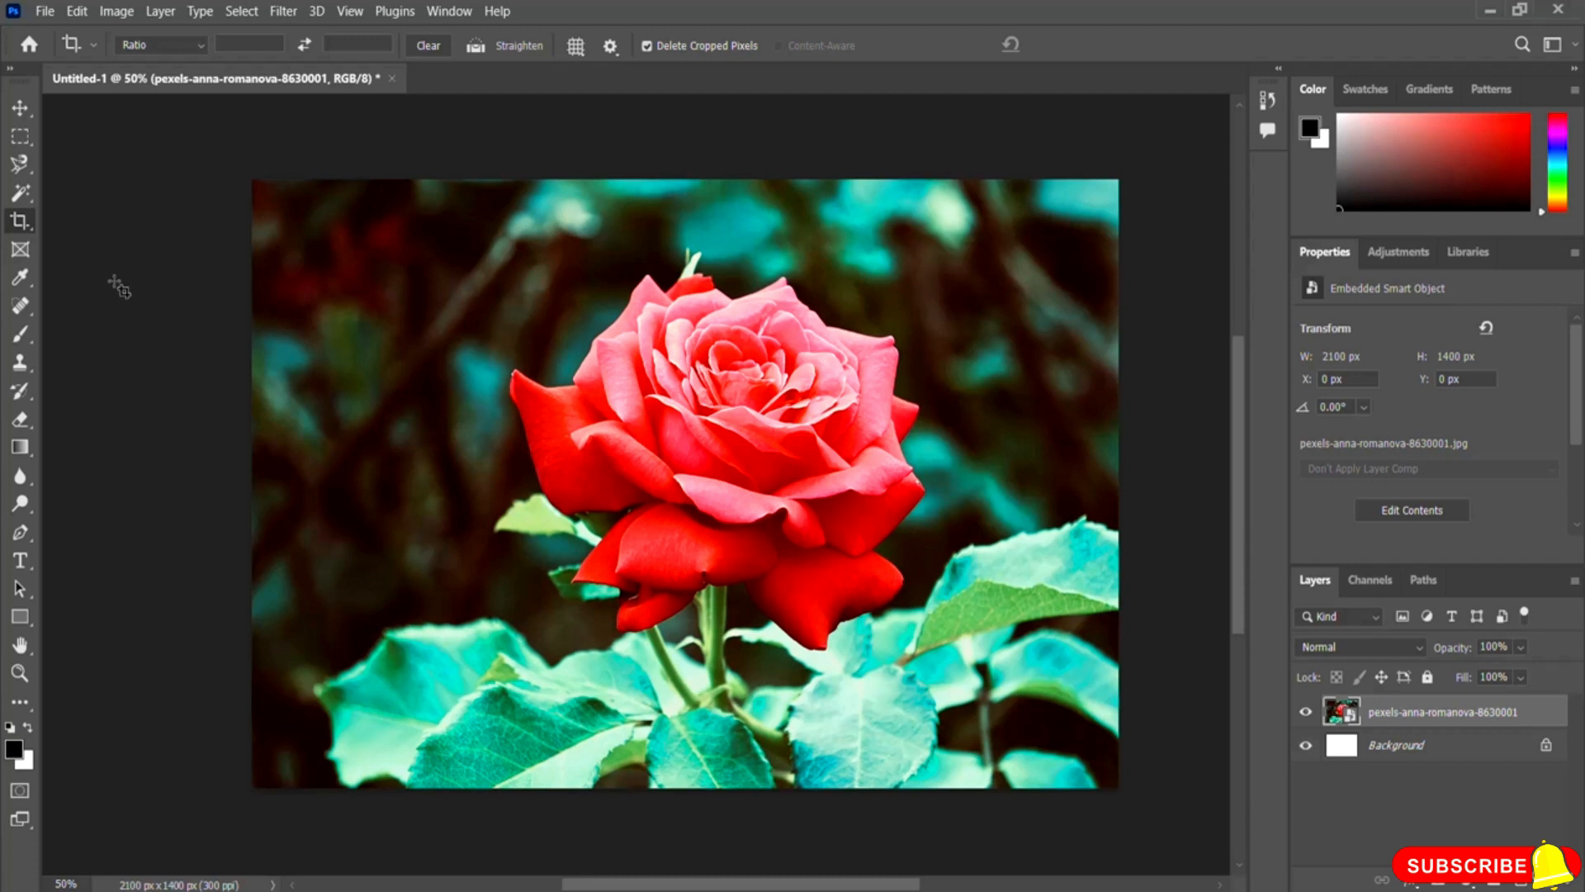
- Sample the red petal, the teal leaf and the dark background in turn as foreground color with the Eyedropper Tool
click(21, 282)
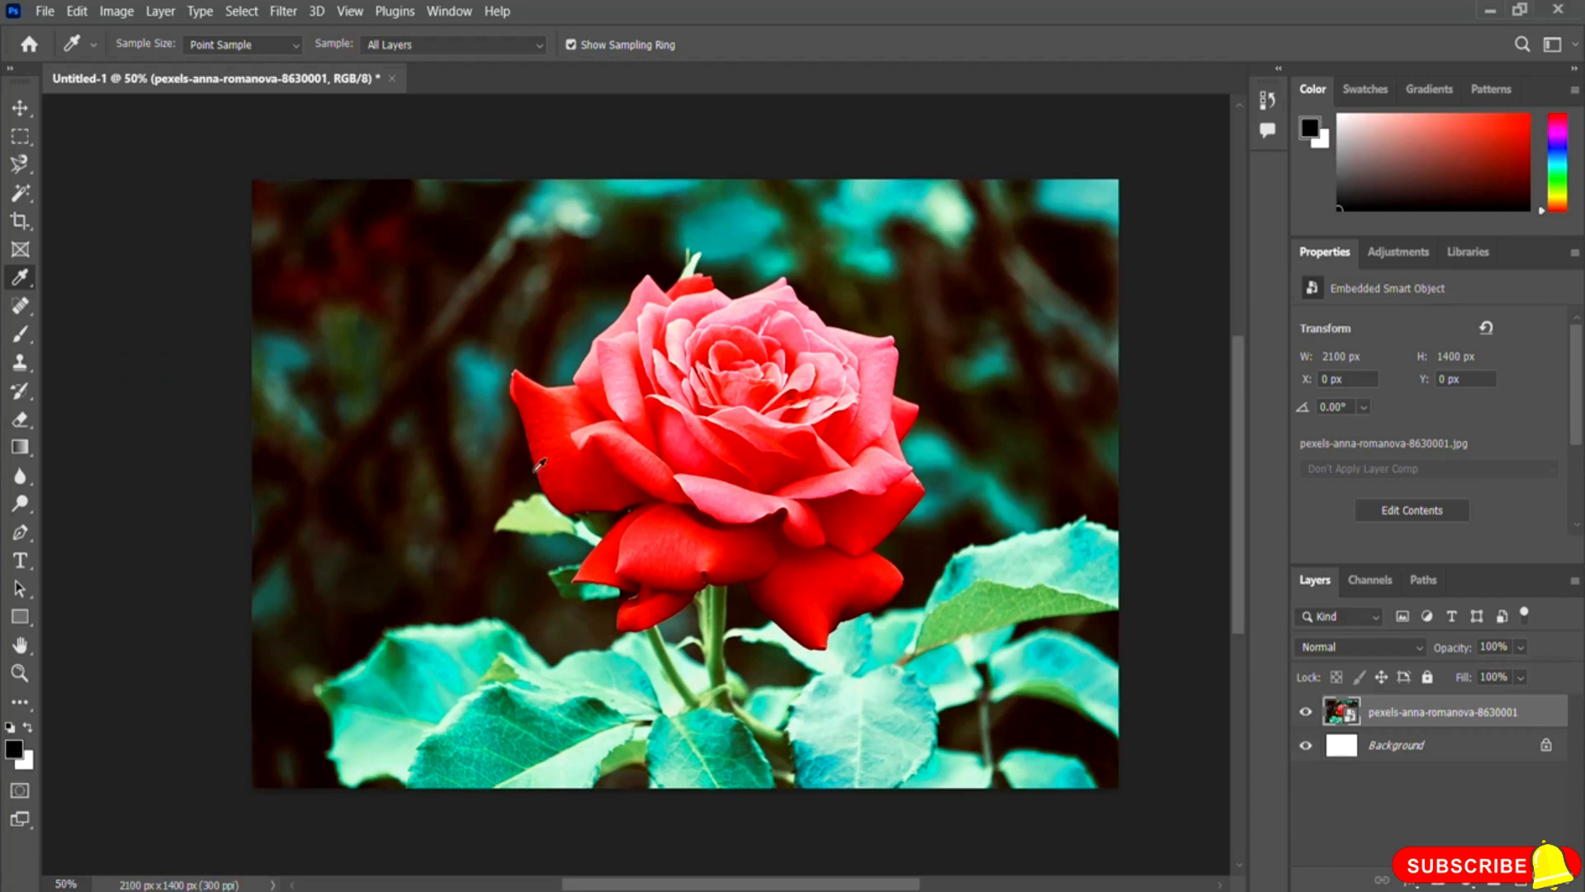
click(551, 413)
click(500, 731)
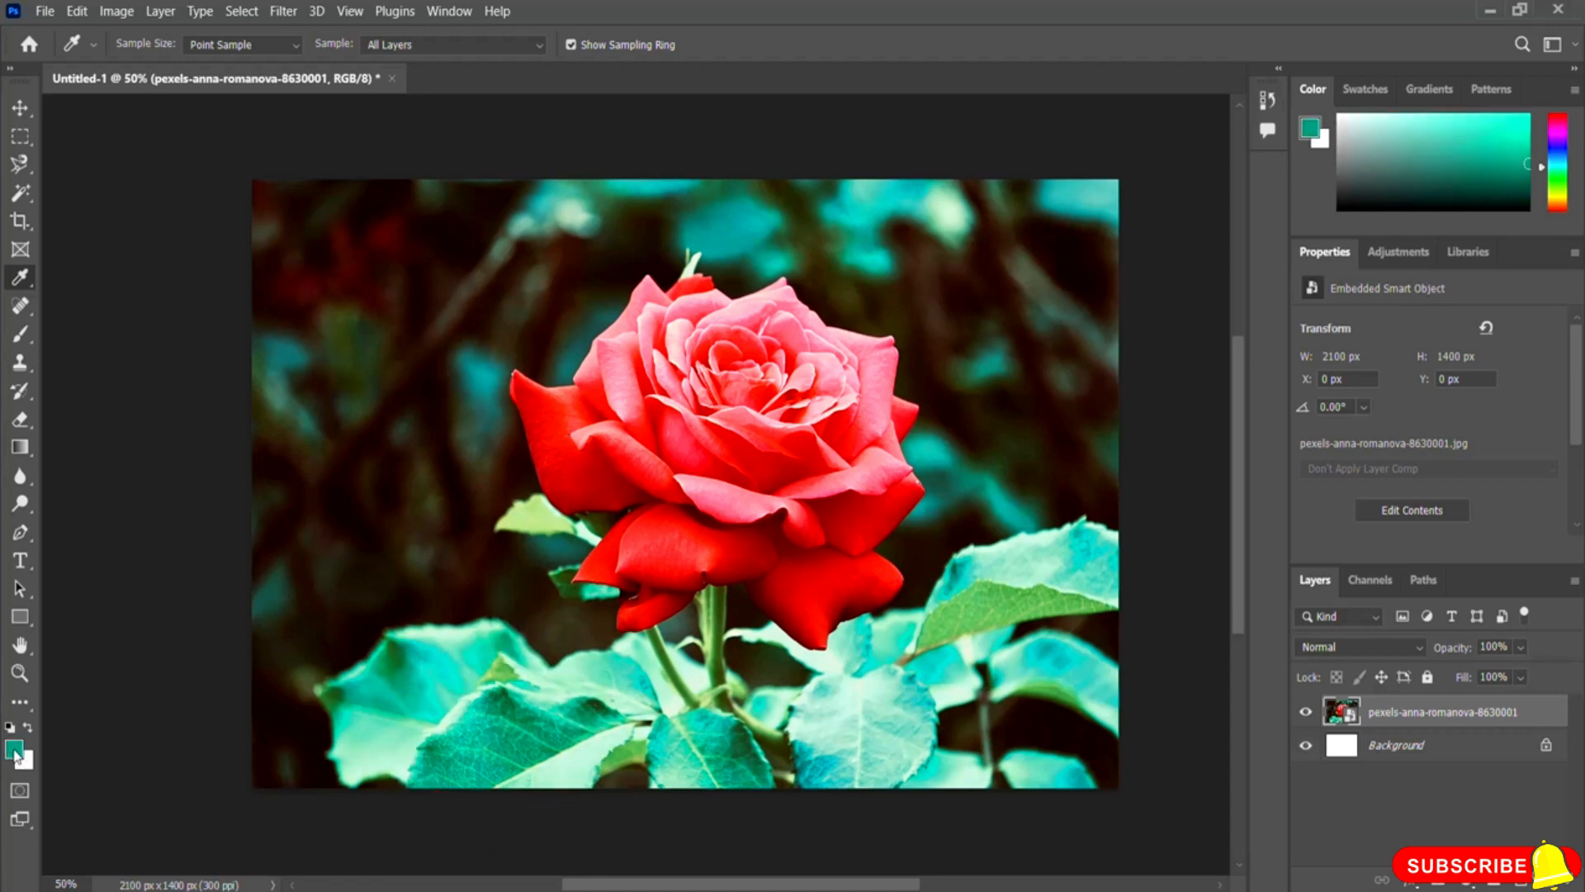
click(599, 262)
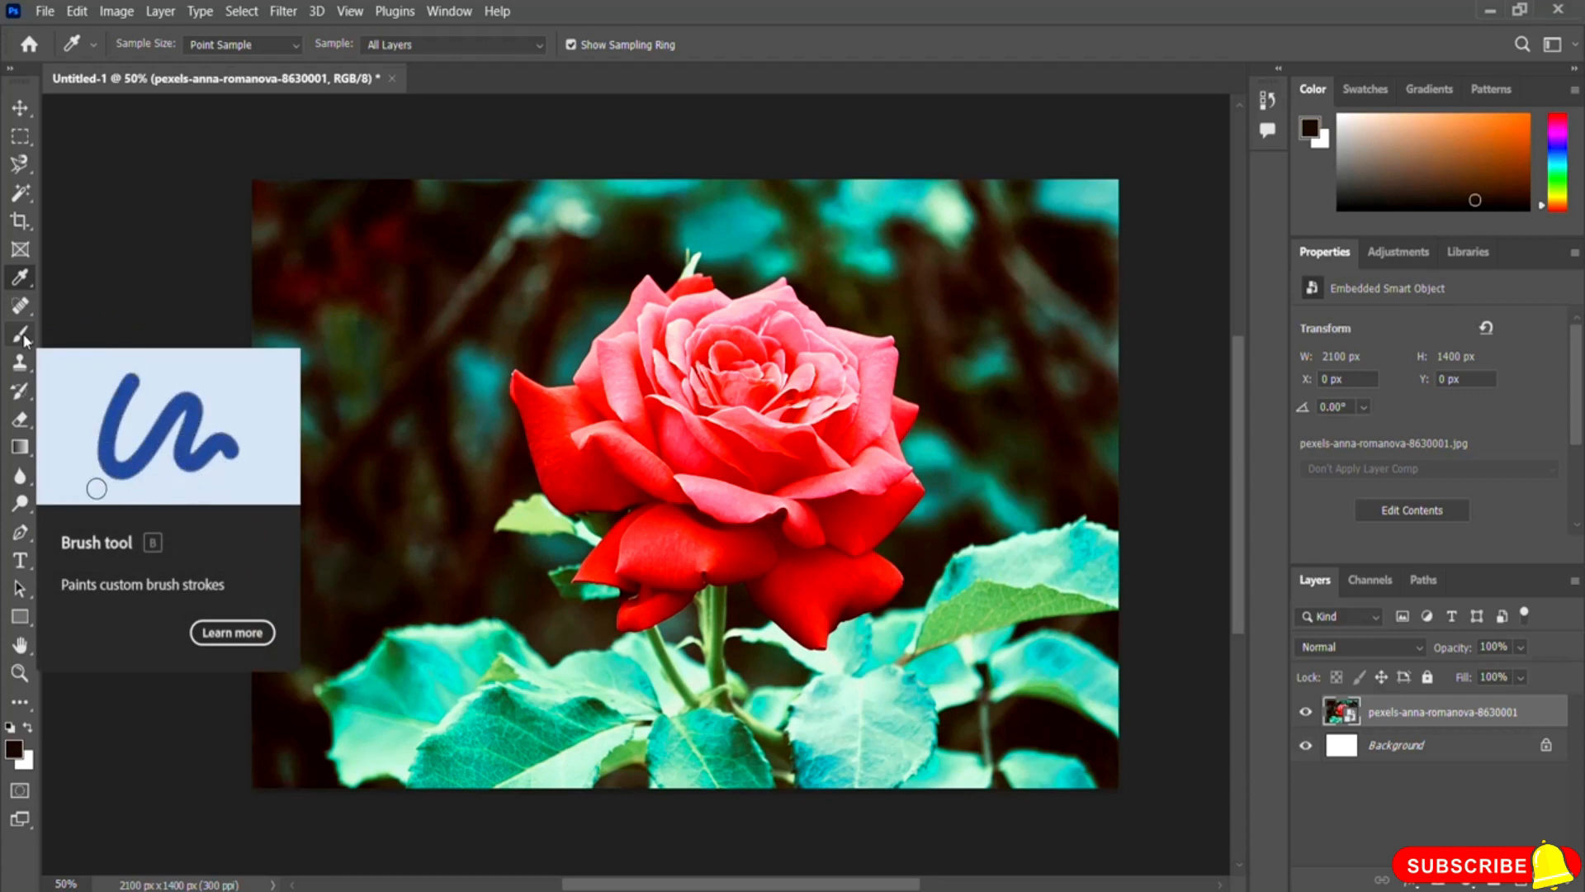
- Try to paint on the photo's dark background with the Brush Tool and decline rasterizing the smart object
click(22, 337)
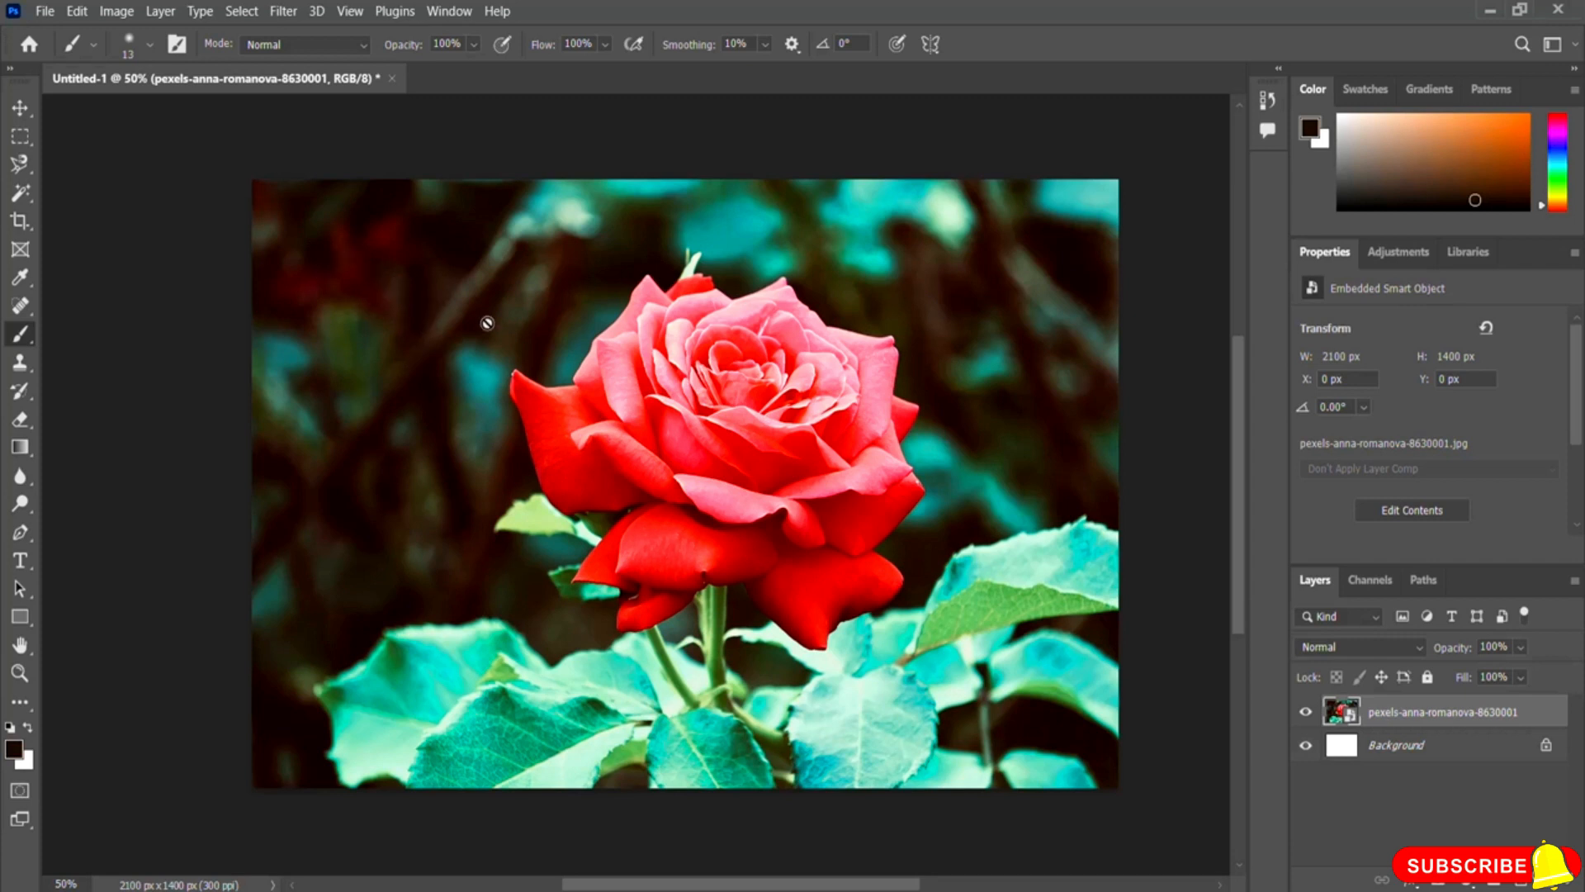
click(423, 327)
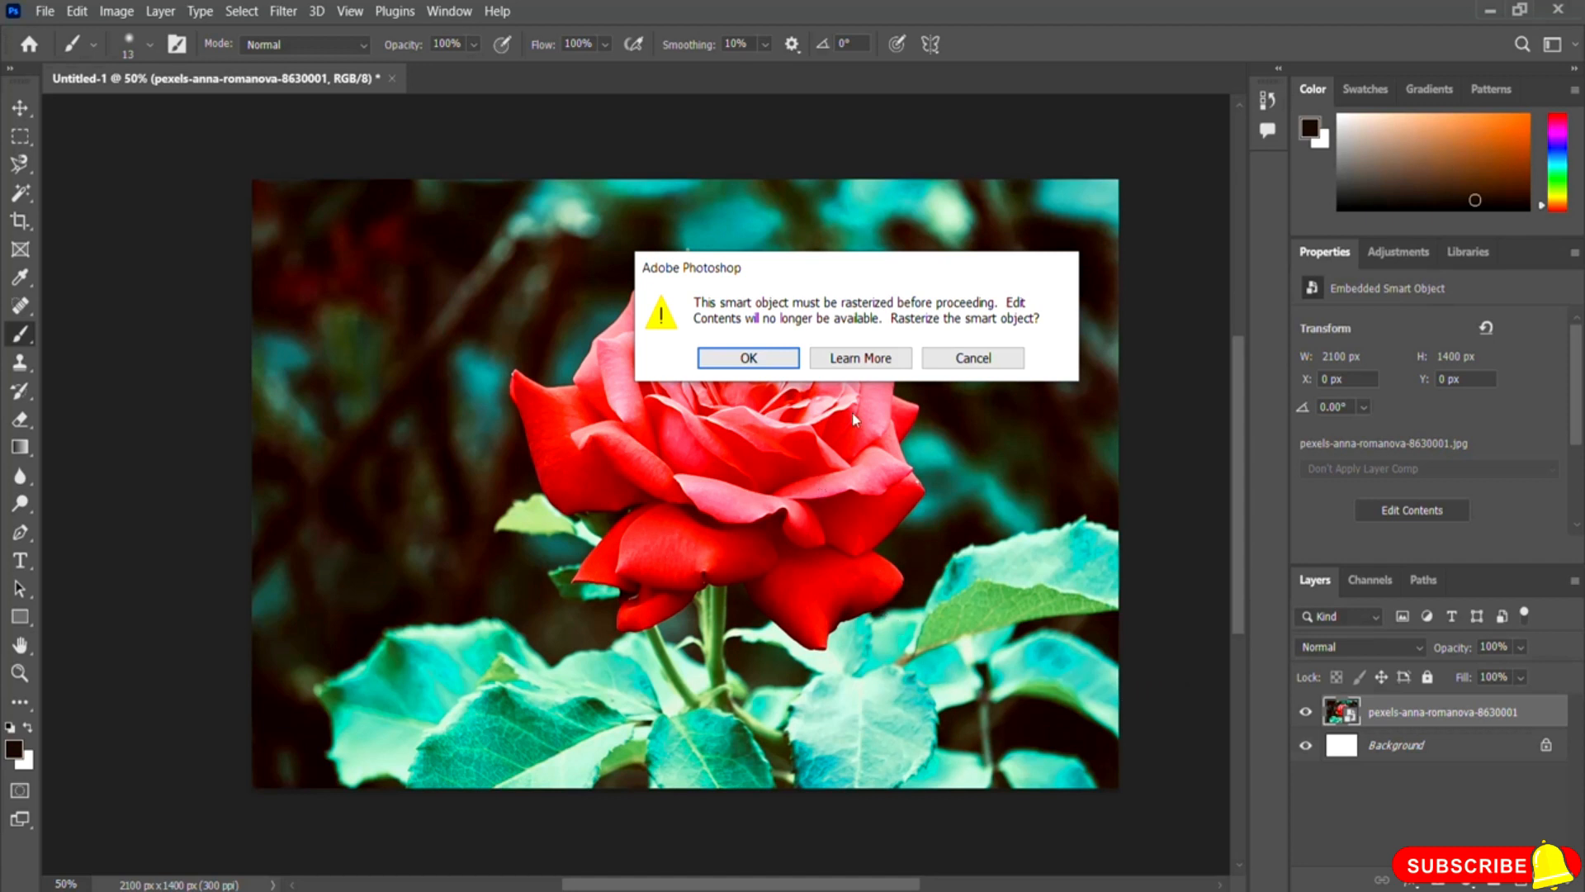
click(974, 358)
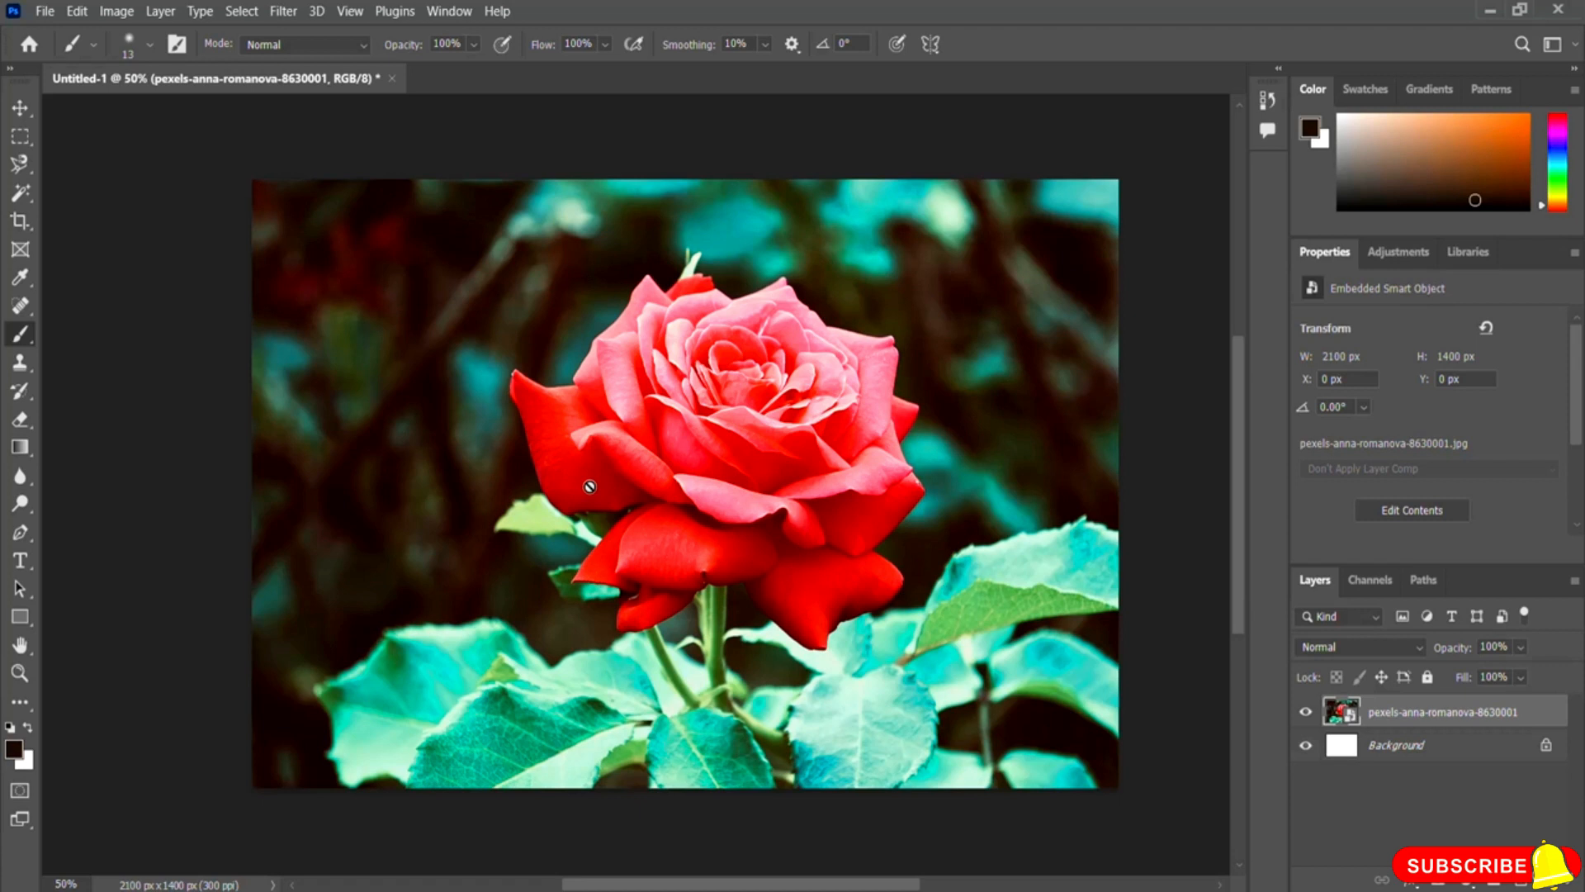
- Rasterize the photo layer and paint a thin line across the upper-left background and a looping scribble over the rose with a 13 px brush
right_click(1395, 714)
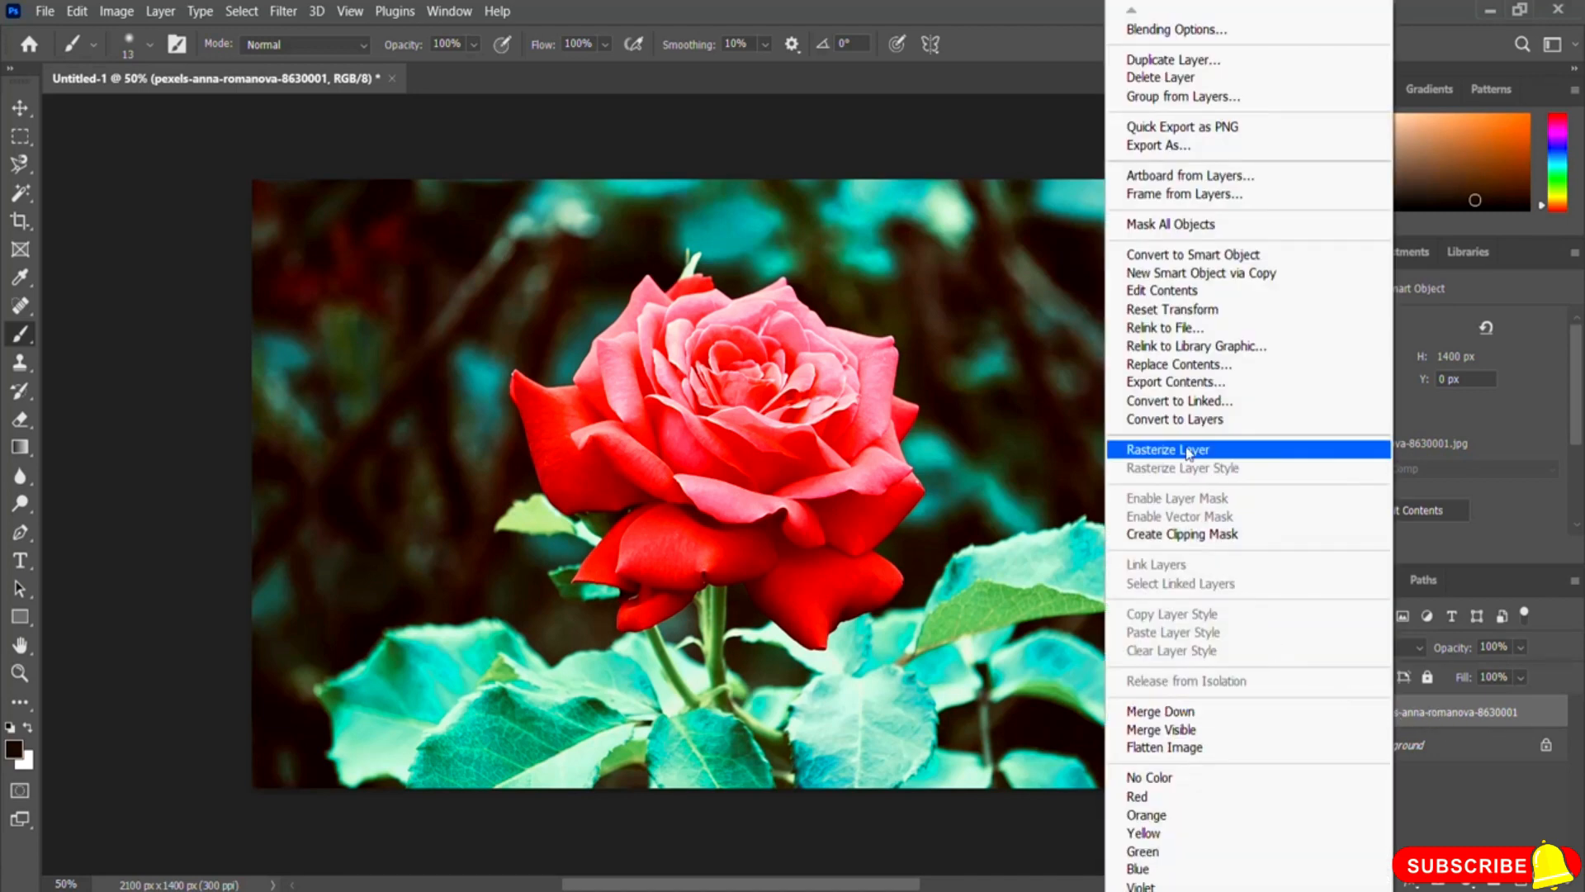
click(1277, 456)
drag(323, 264, 562, 269)
mouse_move(686, 252)
mouse_down()
mouse_move(636, 450)
mouse_move(743, 561)
mouse_move(776, 423)
mouse_up()
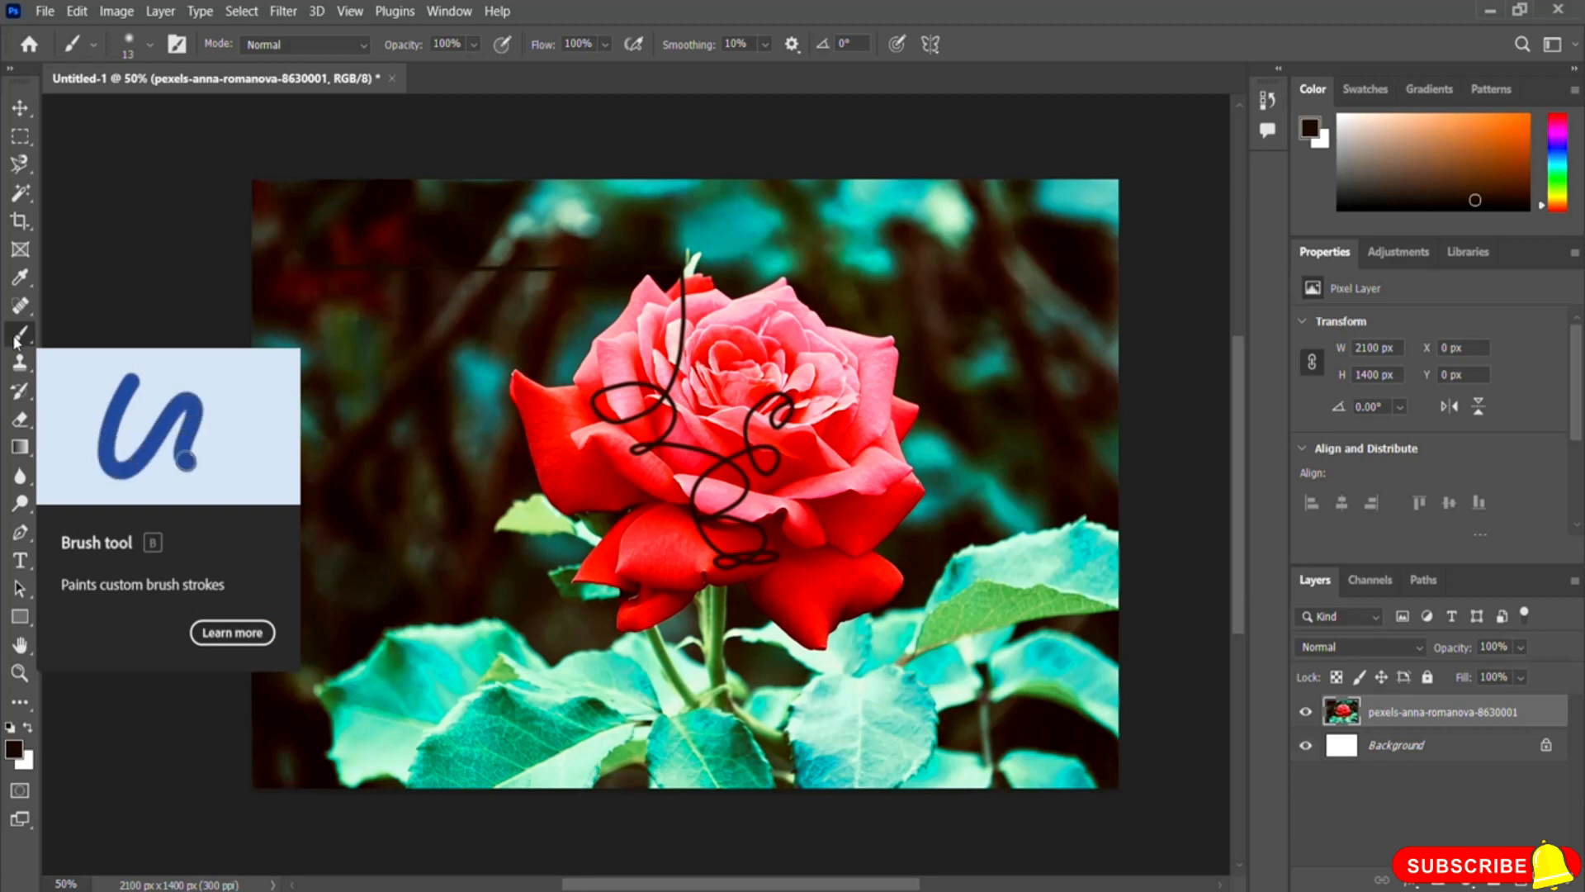
- Set the brush size to 73 px and paint a thick diagonal stroke across the rose
click(148, 47)
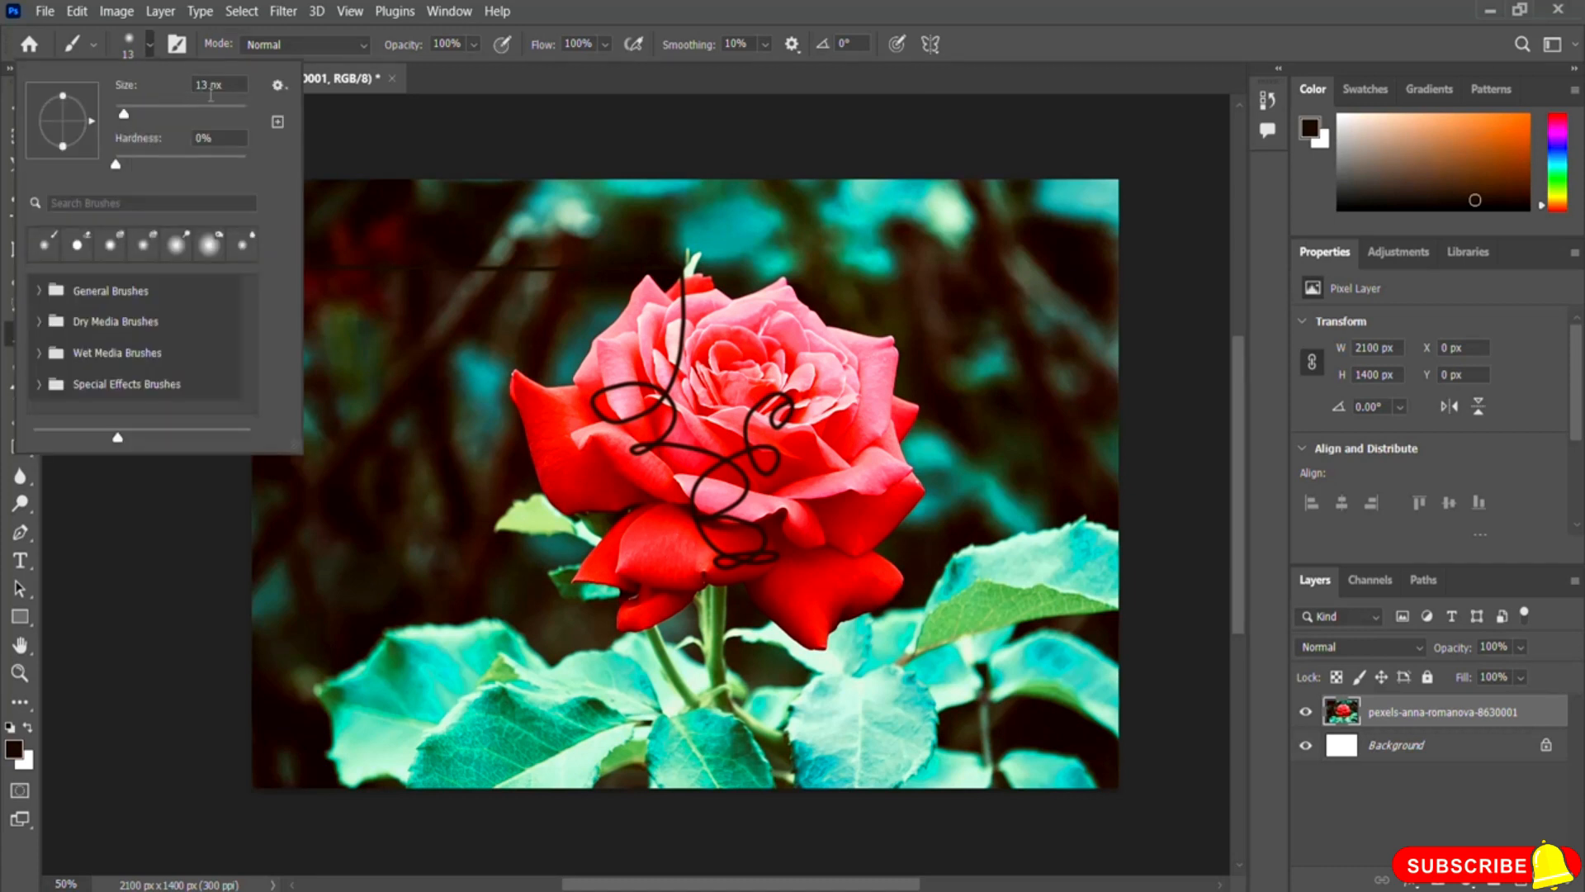
drag(125, 111, 163, 113)
drag(557, 450, 841, 361)
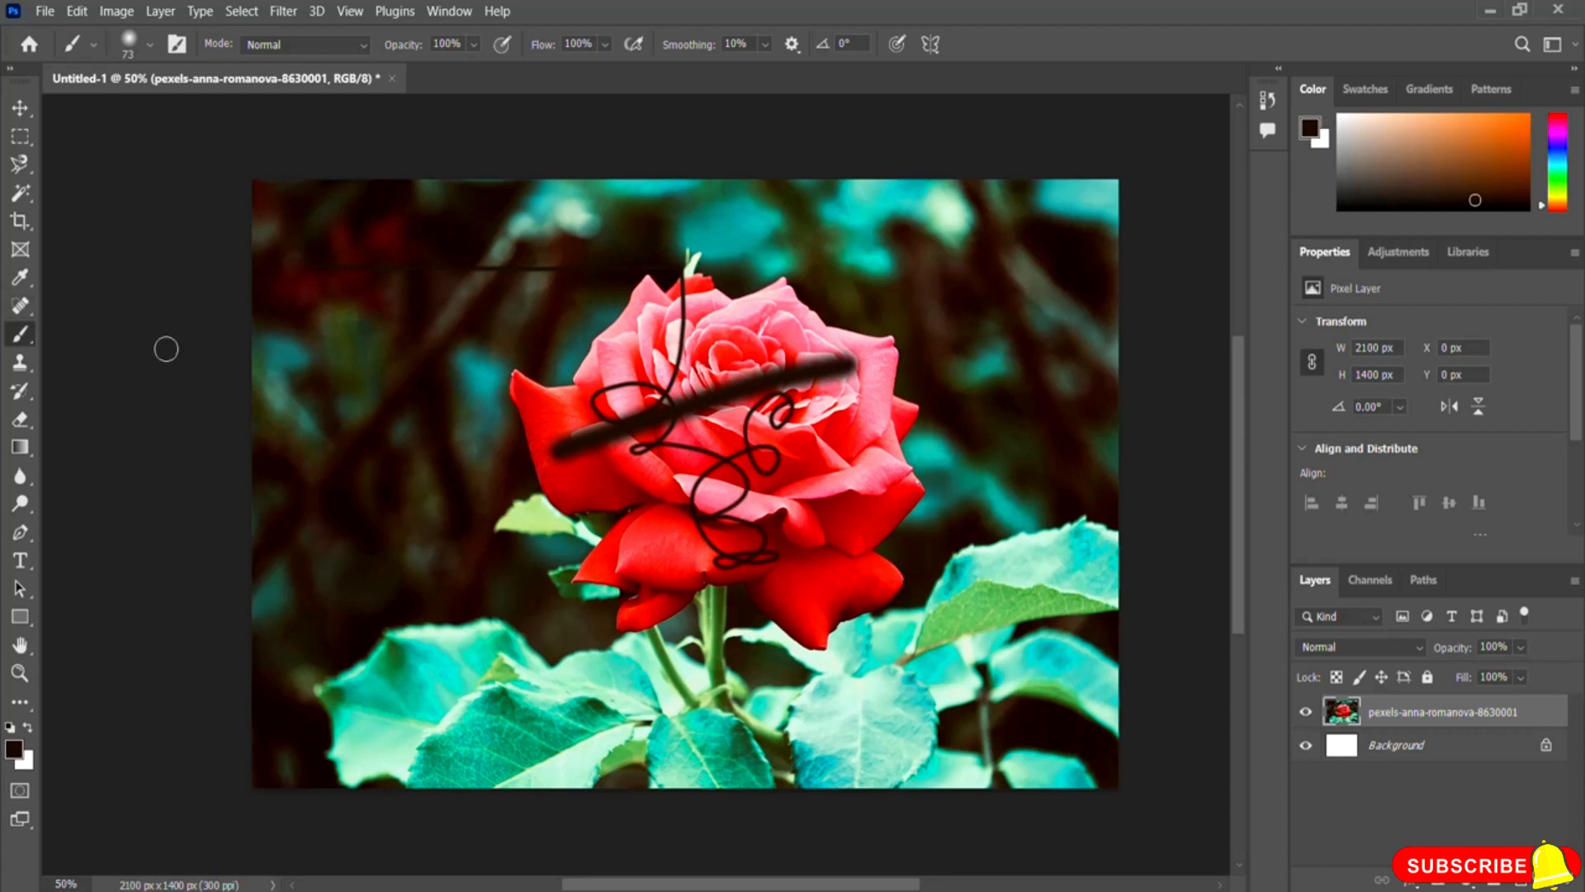
- Set the foreground color to bright yellow (fff000) and paint a diagonal brush stroke across the middle of the rose
click(13, 749)
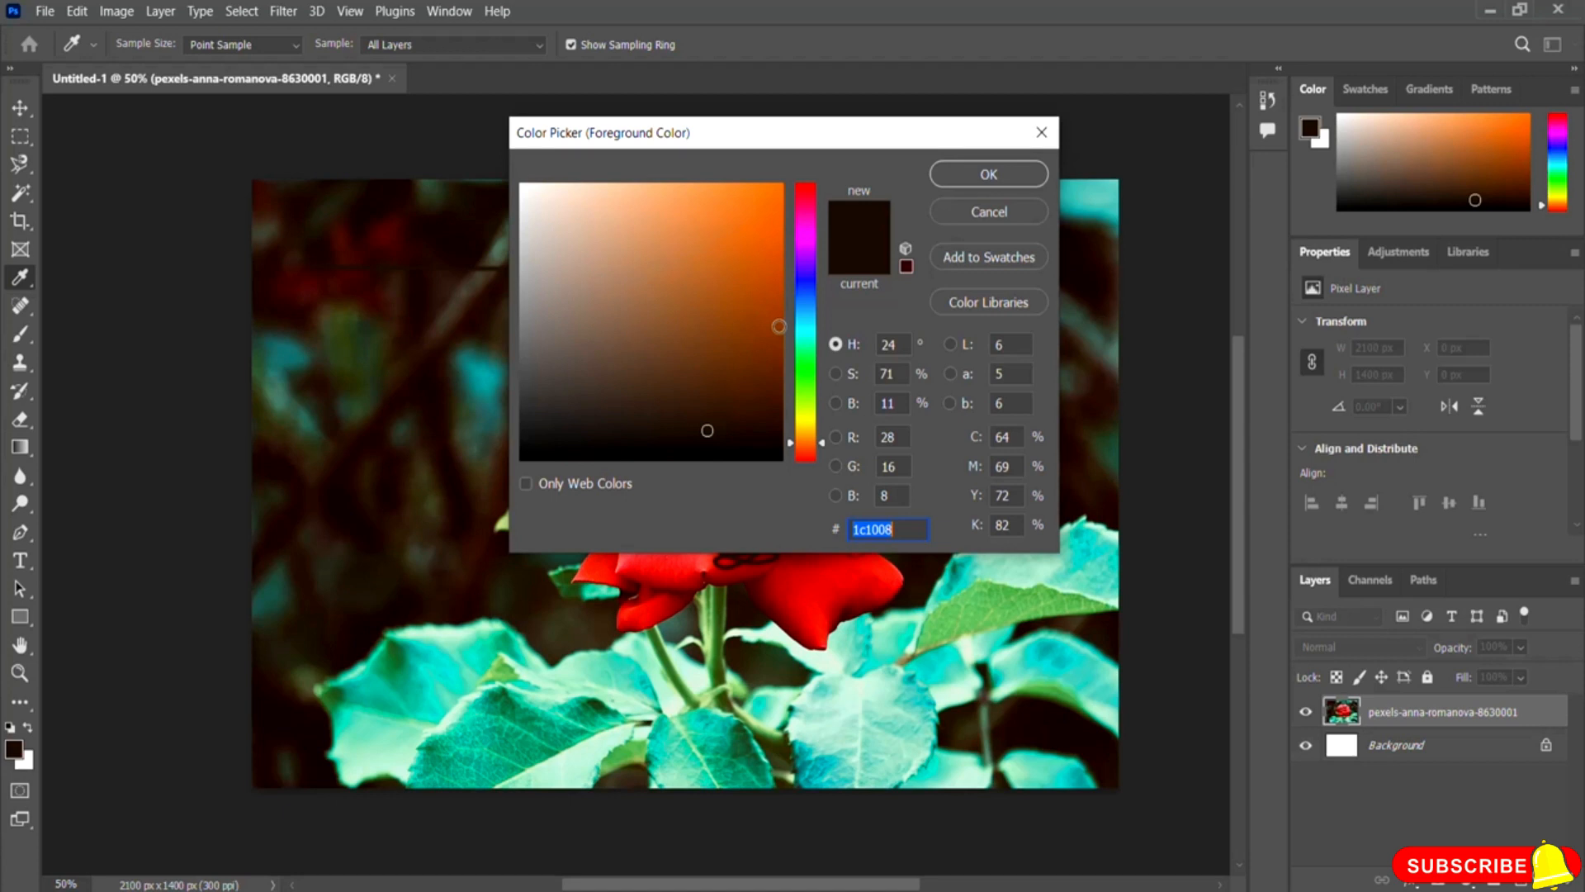
click(802, 418)
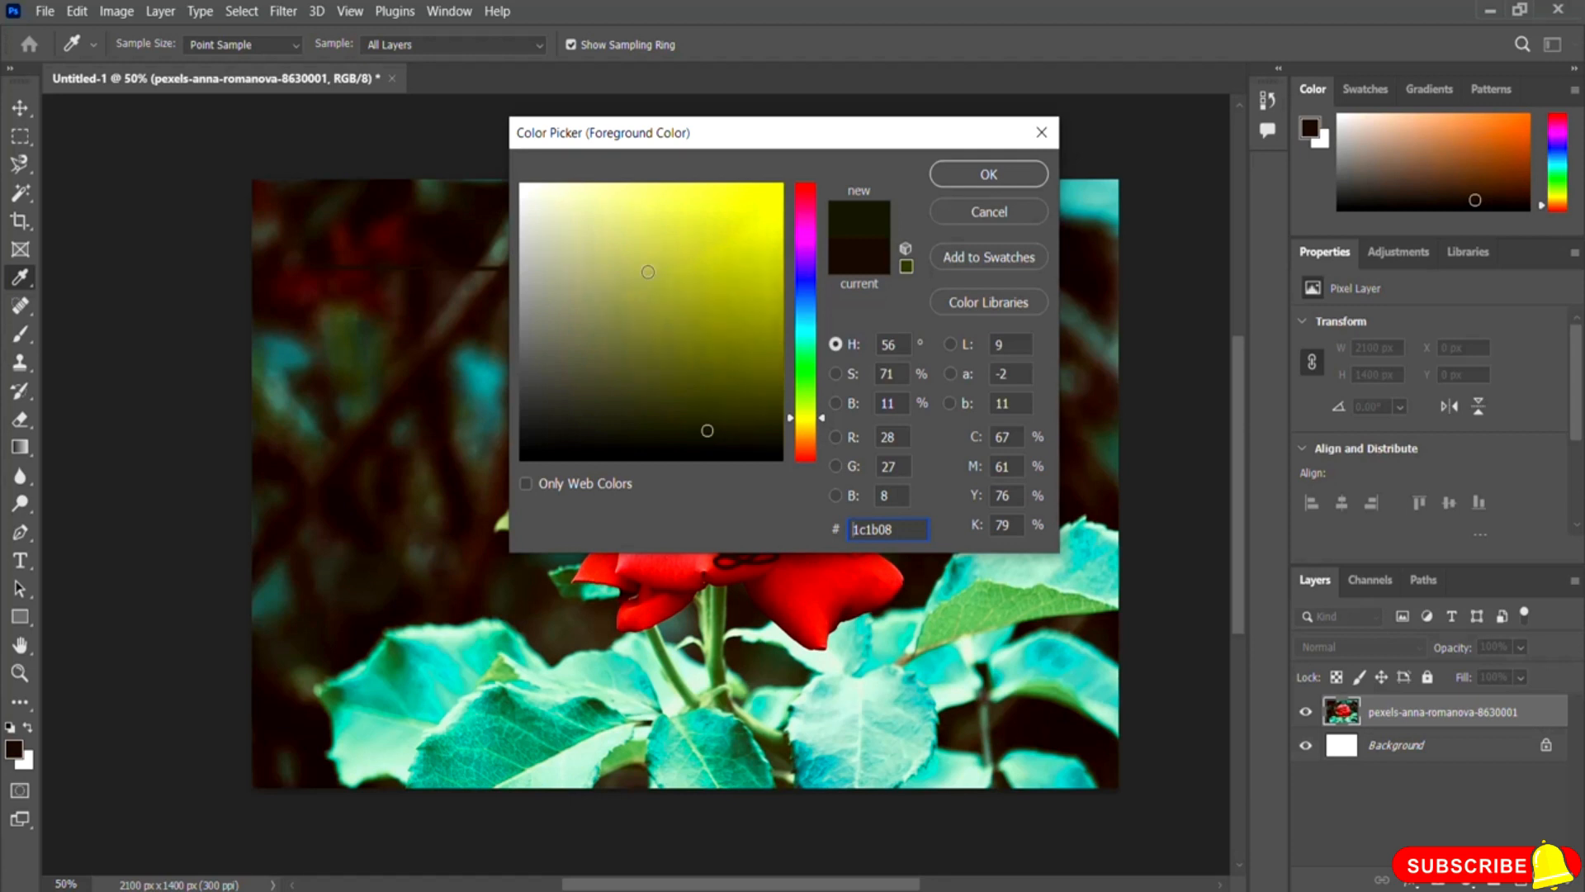
click(782, 184)
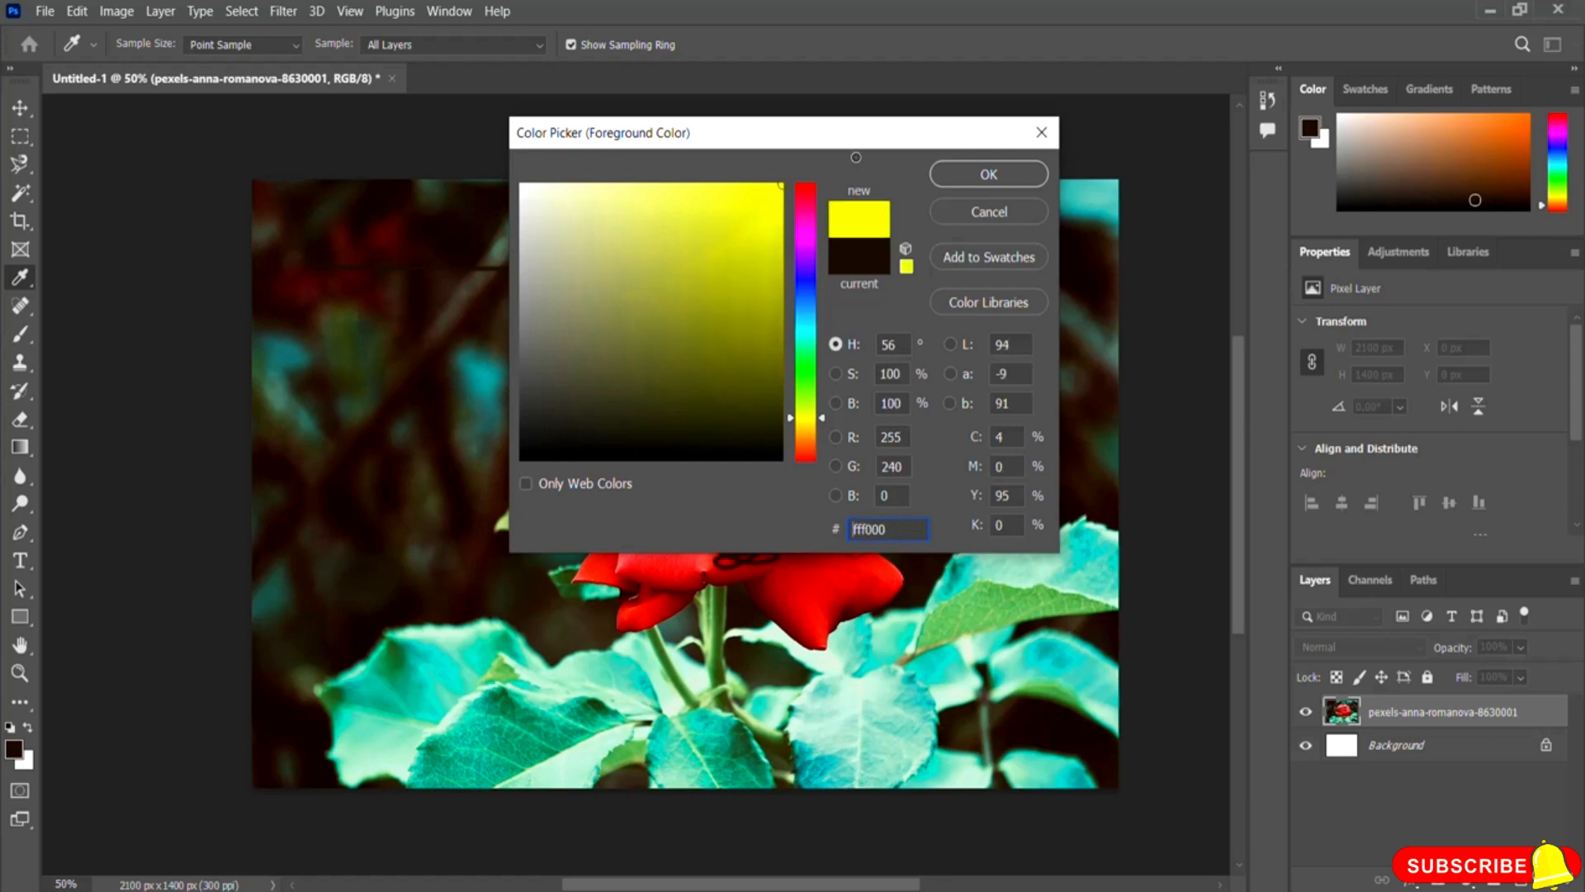
click(788, 186)
click(989, 174)
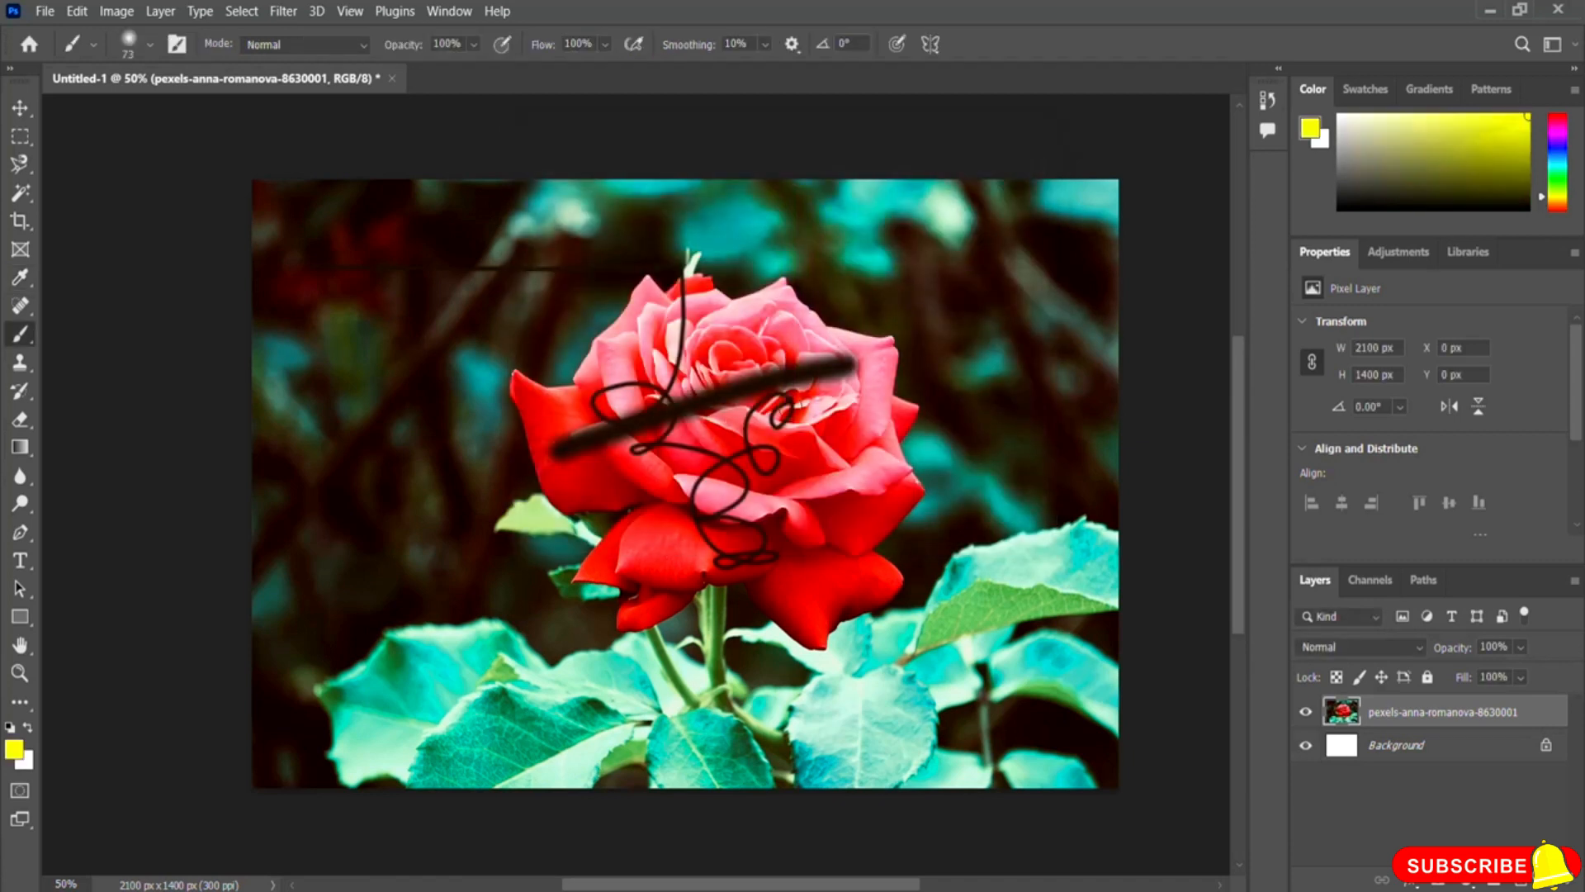
drag(963, 416, 499, 512)
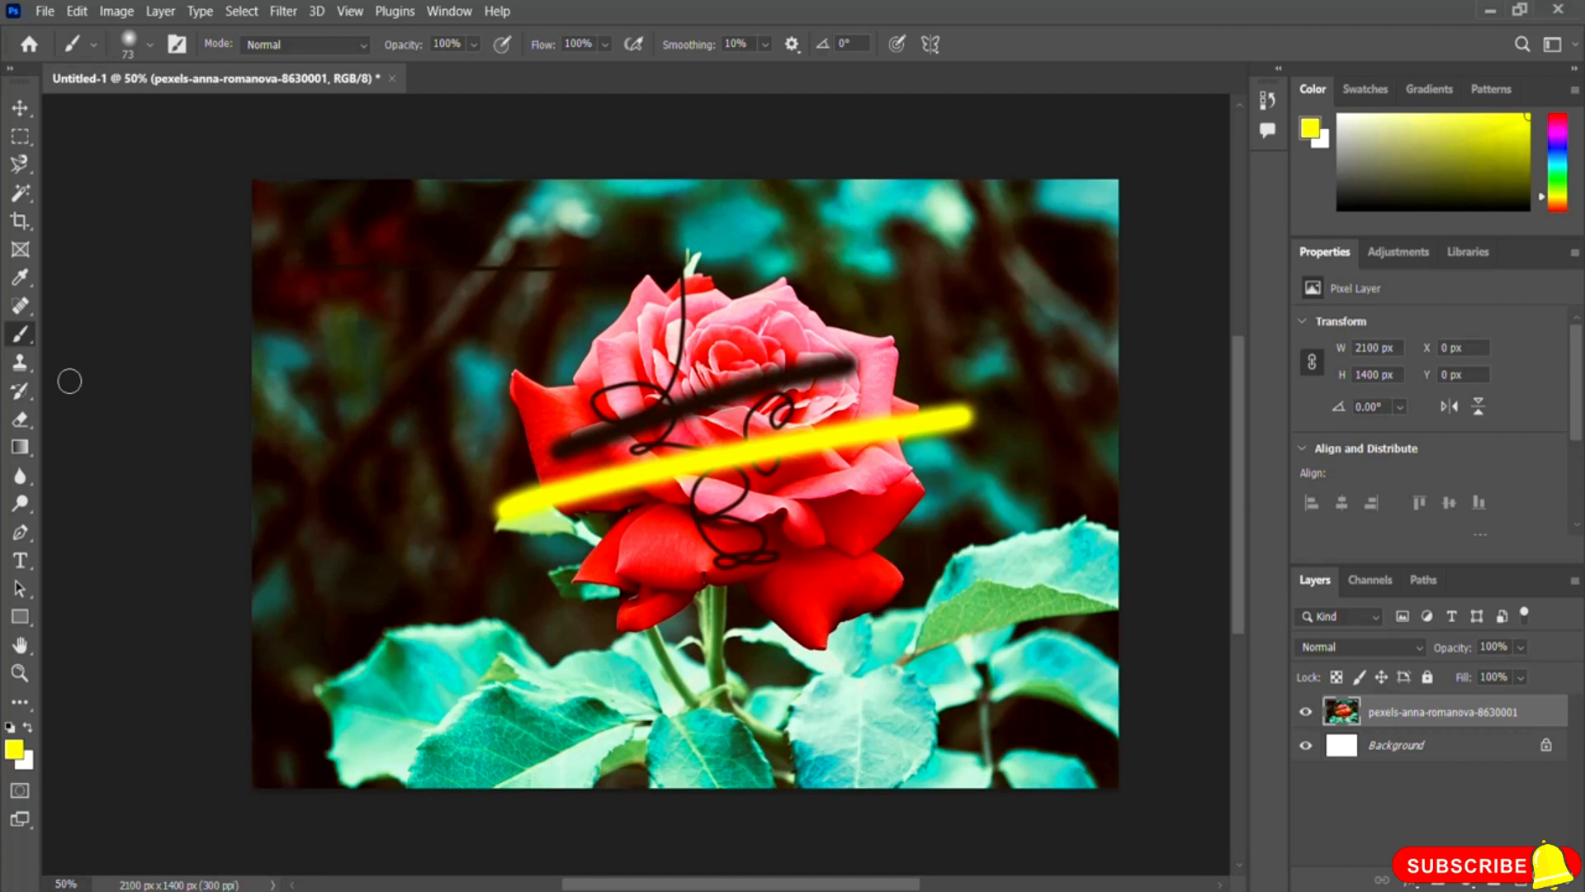
- Set the Eraser Tool size to 51 px and erase a tall rectangular block in the photo's upper-left corner
click(20, 420)
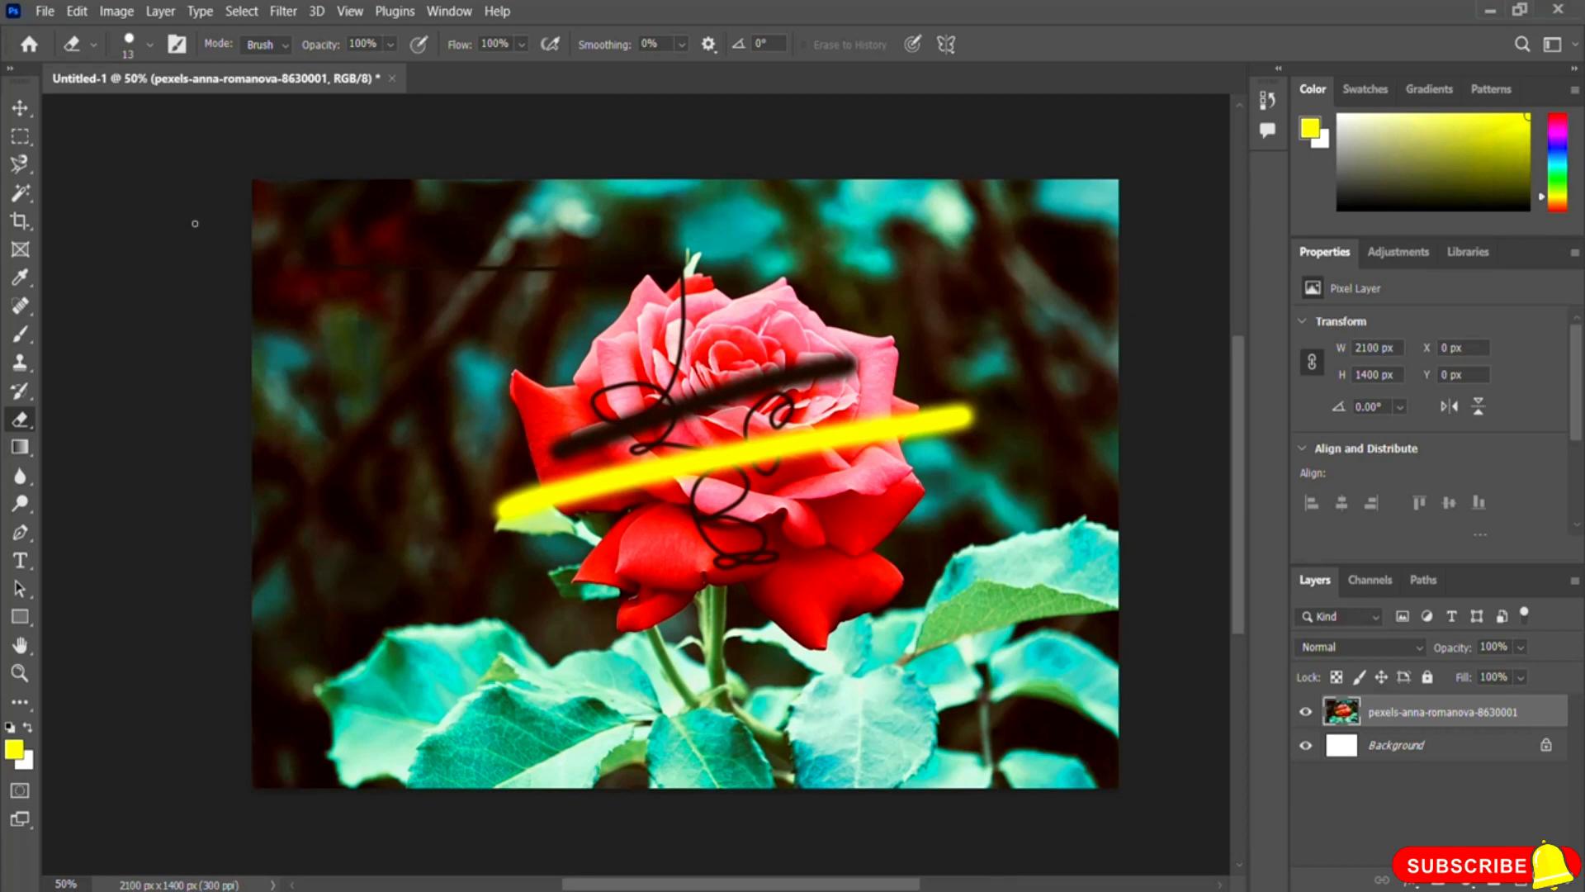
click(150, 43)
drag(126, 119, 151, 123)
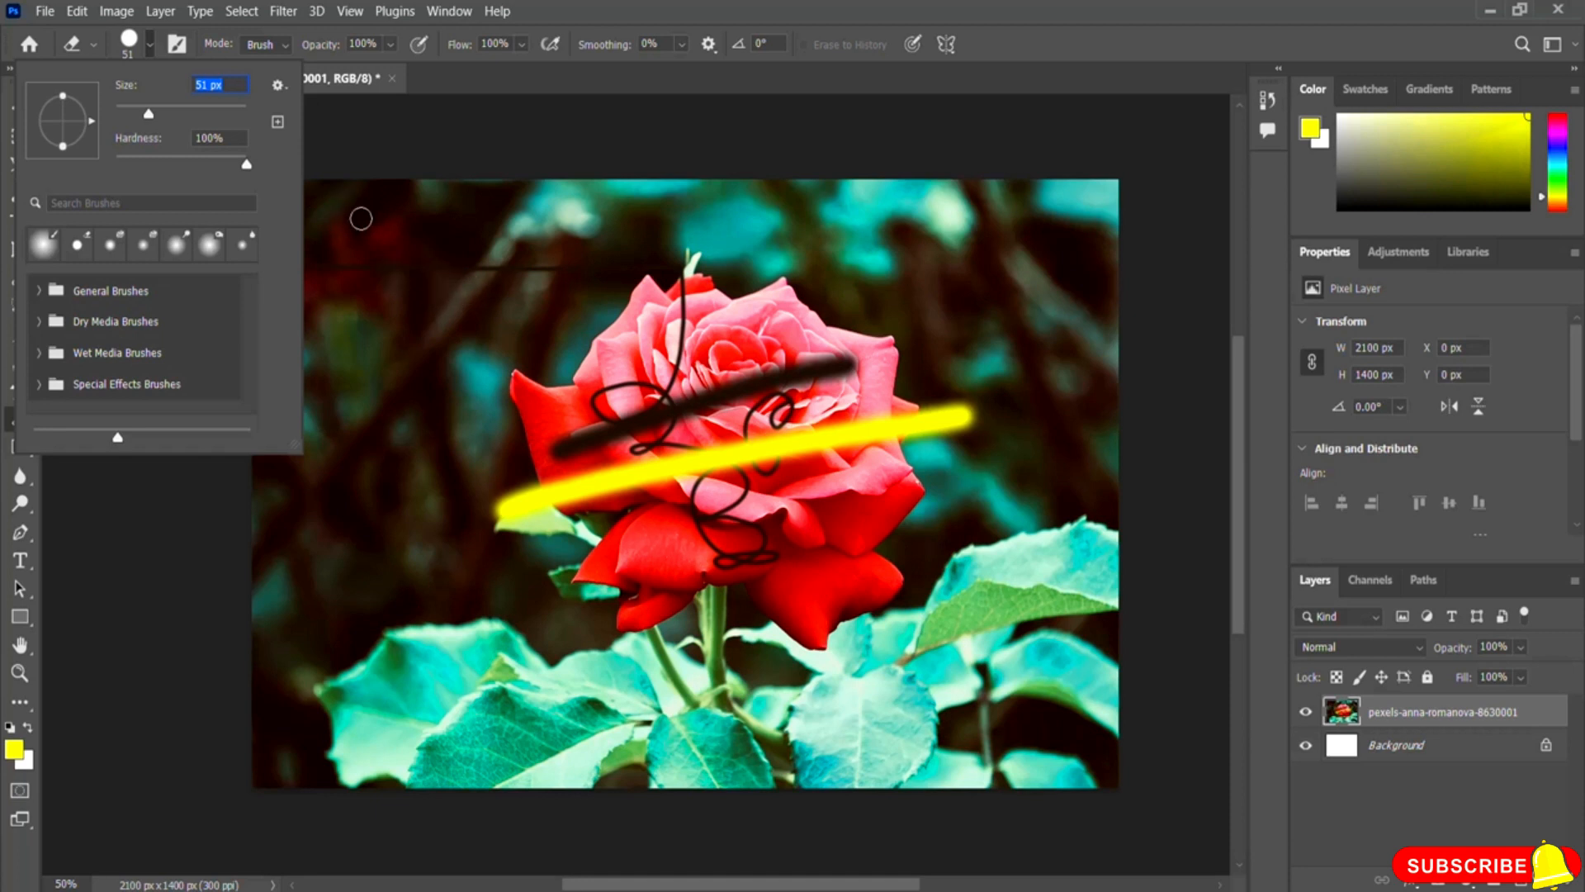
click(445, 92)
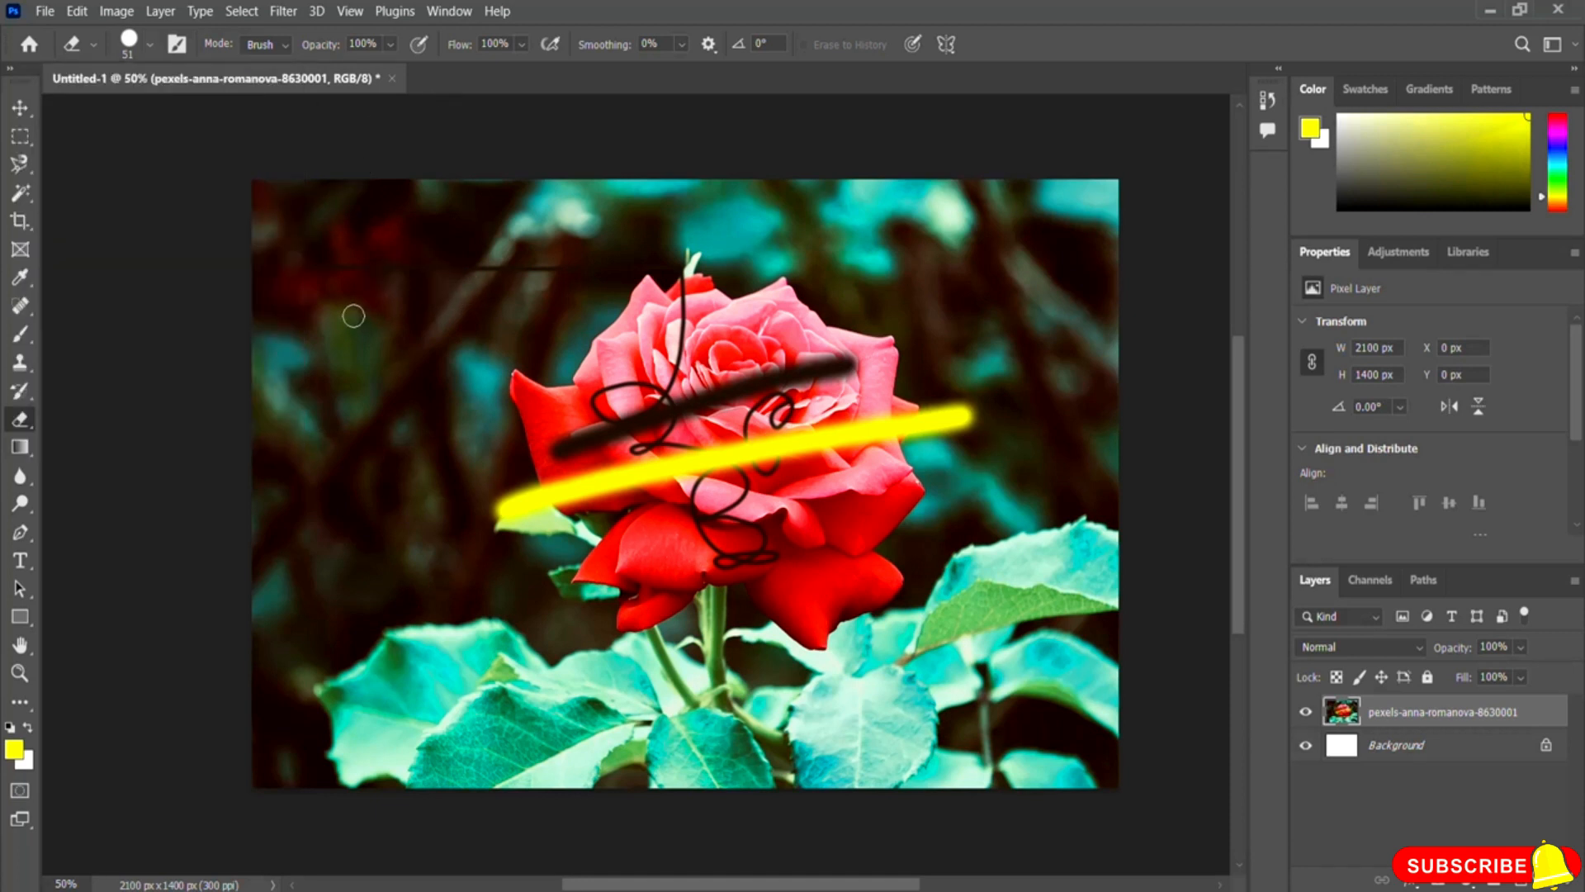
drag(290, 179, 311, 334)
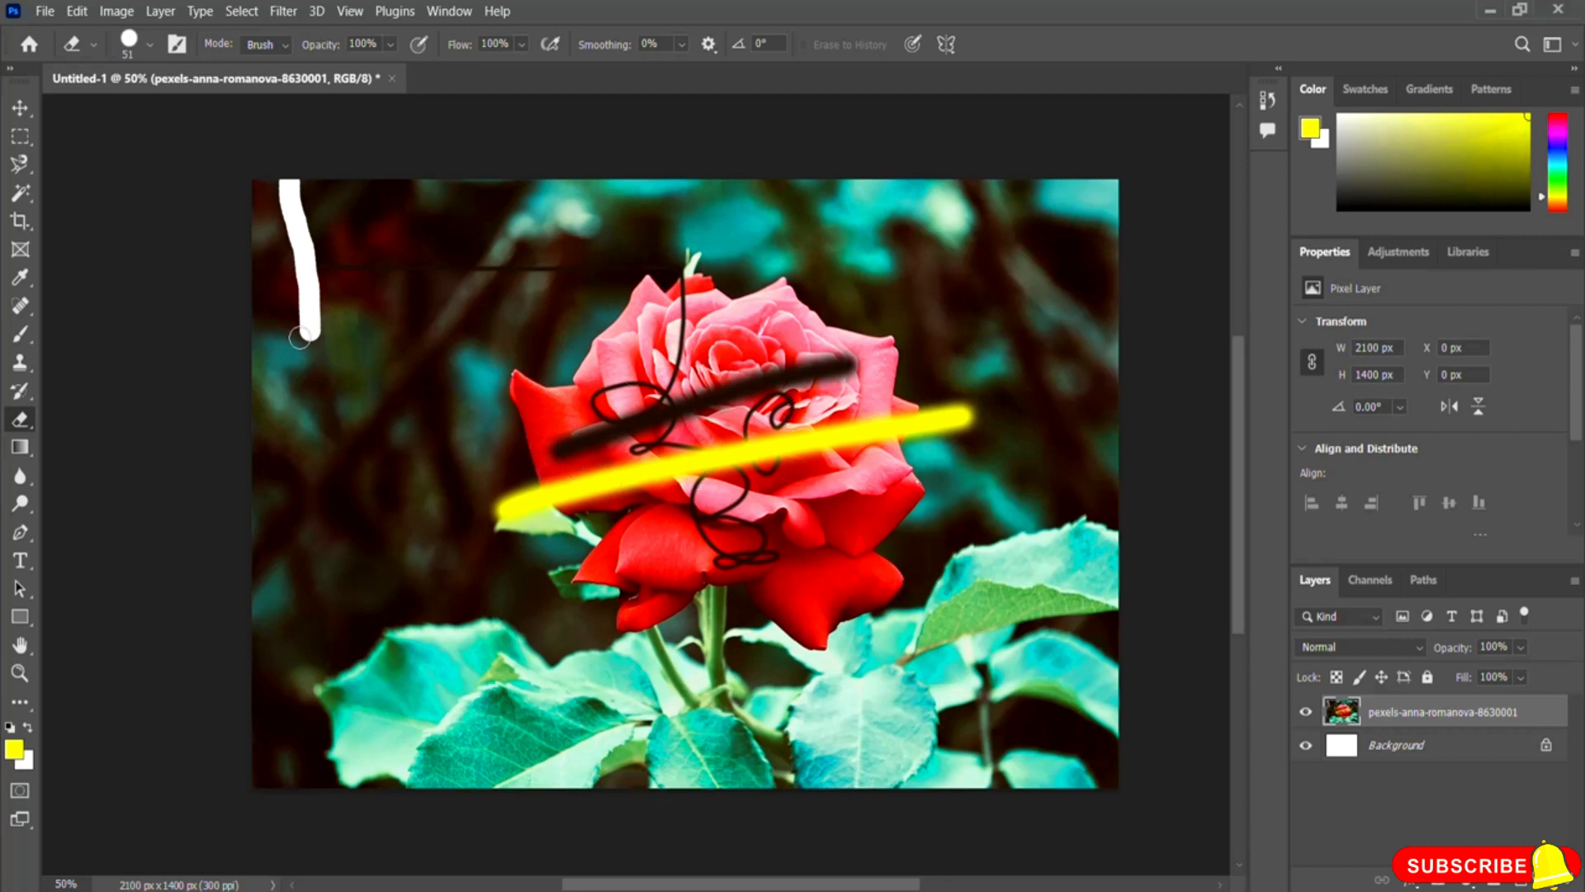
mouse_move(301, 334)
mouse_down()
mouse_move(267, 178)
mouse_move(316, 298)
mouse_move(272, 202)
mouse_move(295, 288)
mouse_move(294, 237)
mouse_move(288, 336)
mouse_move(294, 353)
mouse_move(314, 342)
mouse_move(248, 324)
mouse_up()
mouse_move(253, 189)
mouse_down()
mouse_move(273, 330)
mouse_move(243, 327)
mouse_move(288, 326)
mouse_move(267, 229)
mouse_move(312, 258)
mouse_up()
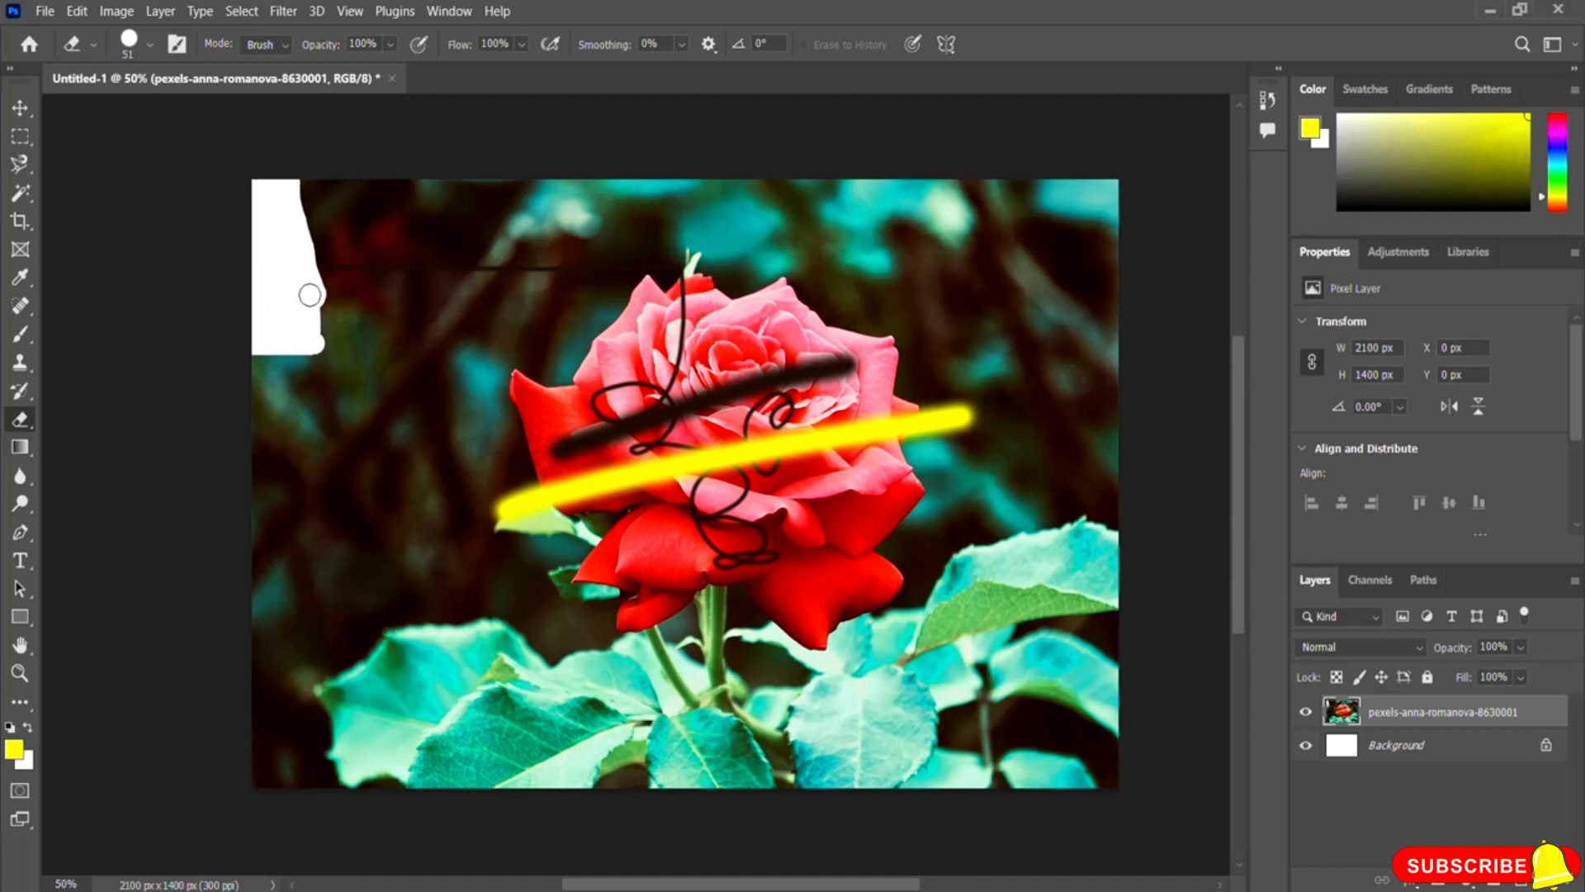
drag(318, 339, 302, 185)
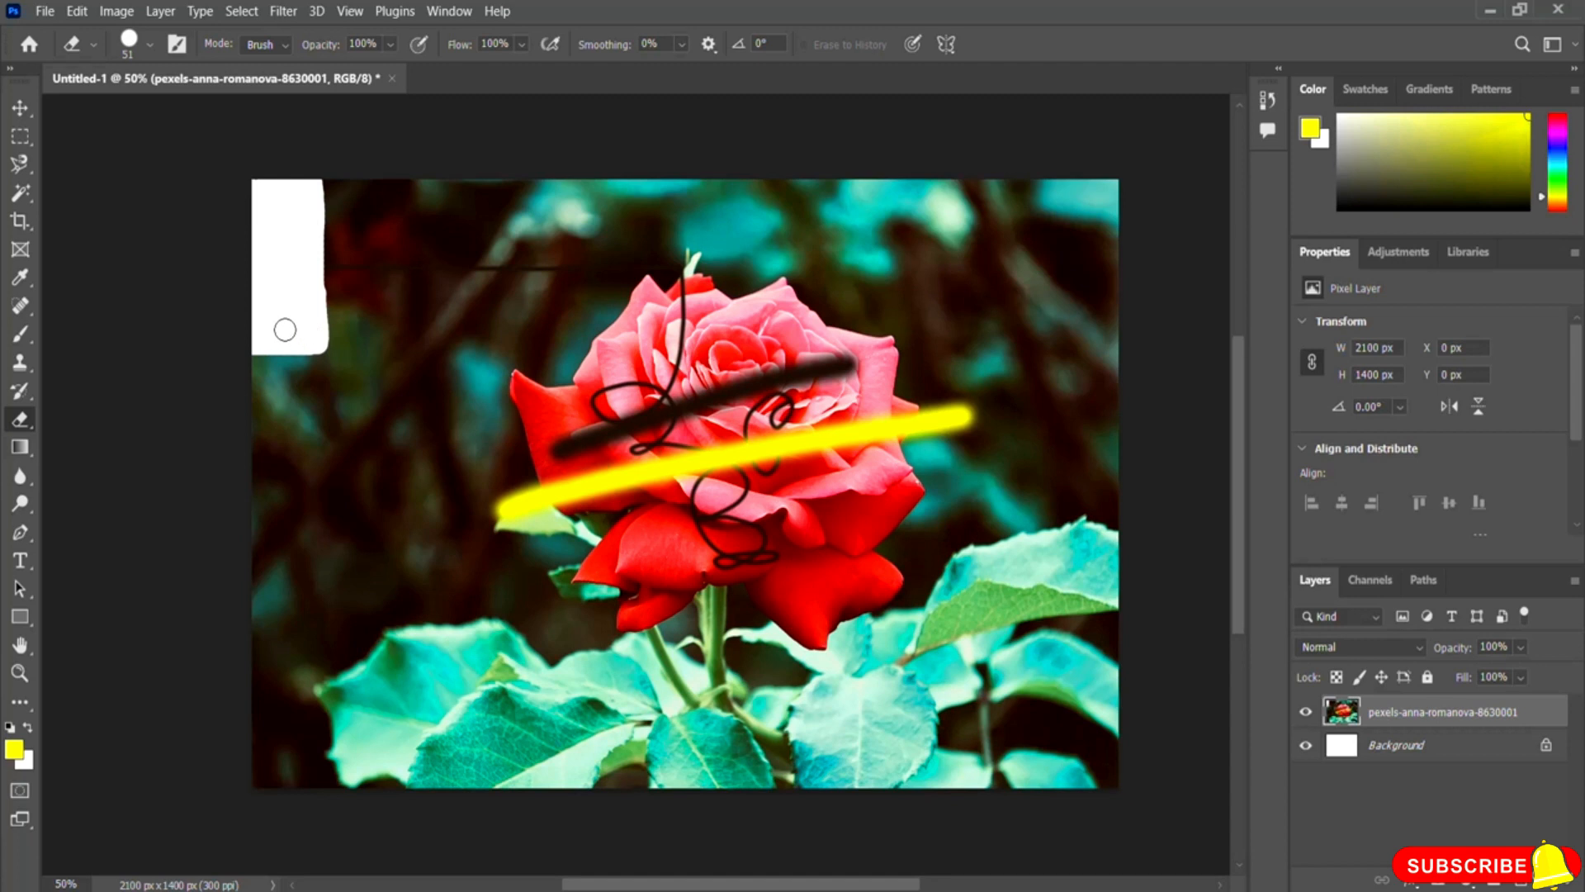
click(21, 484)
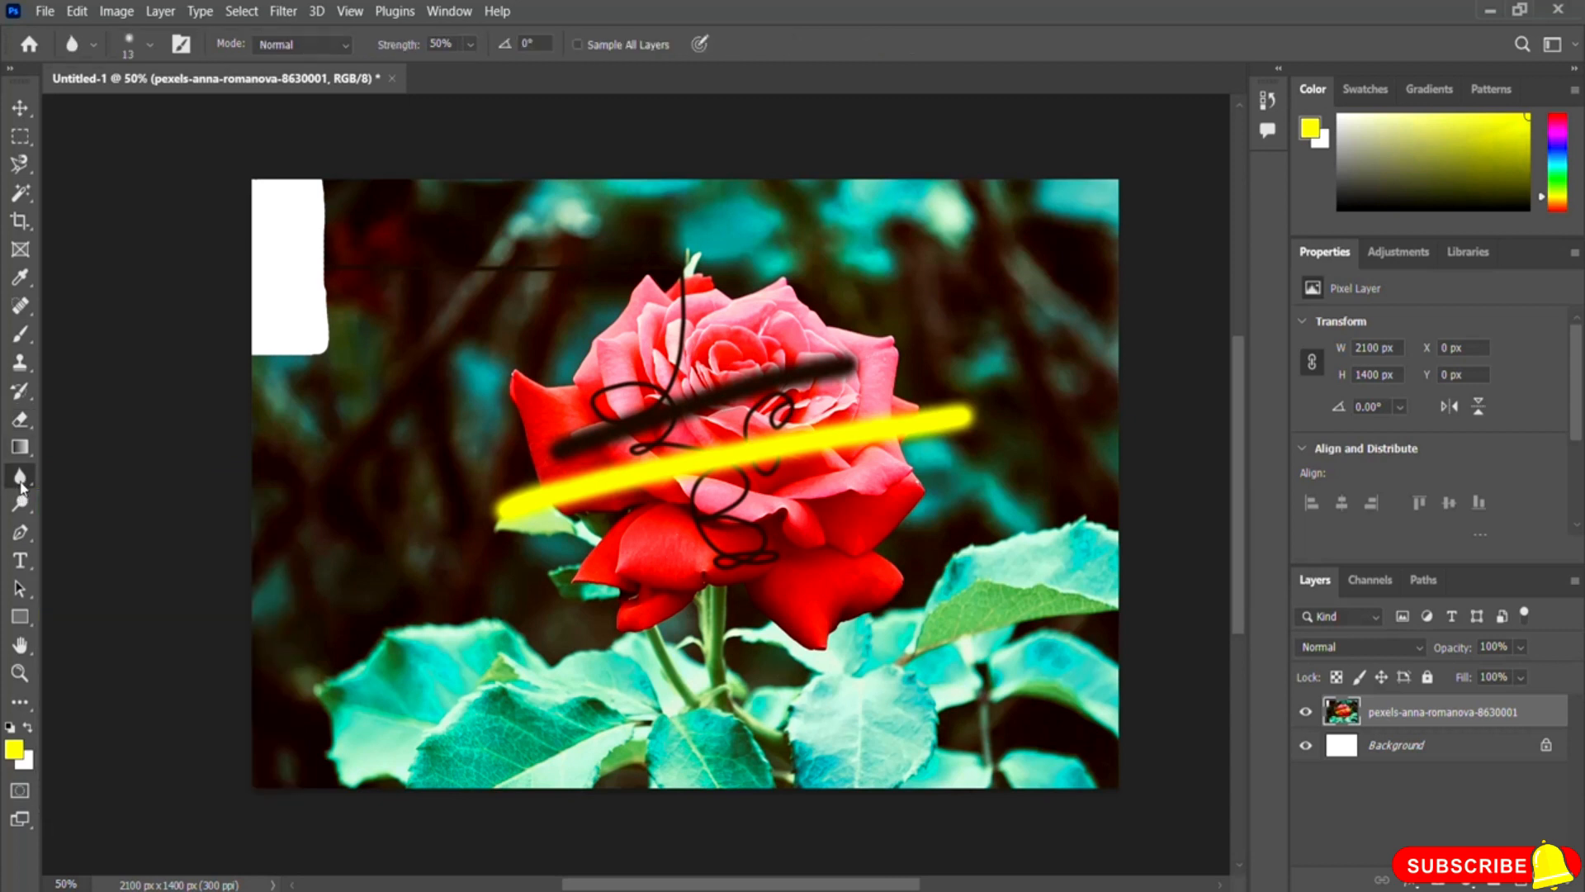
right_click(21, 486)
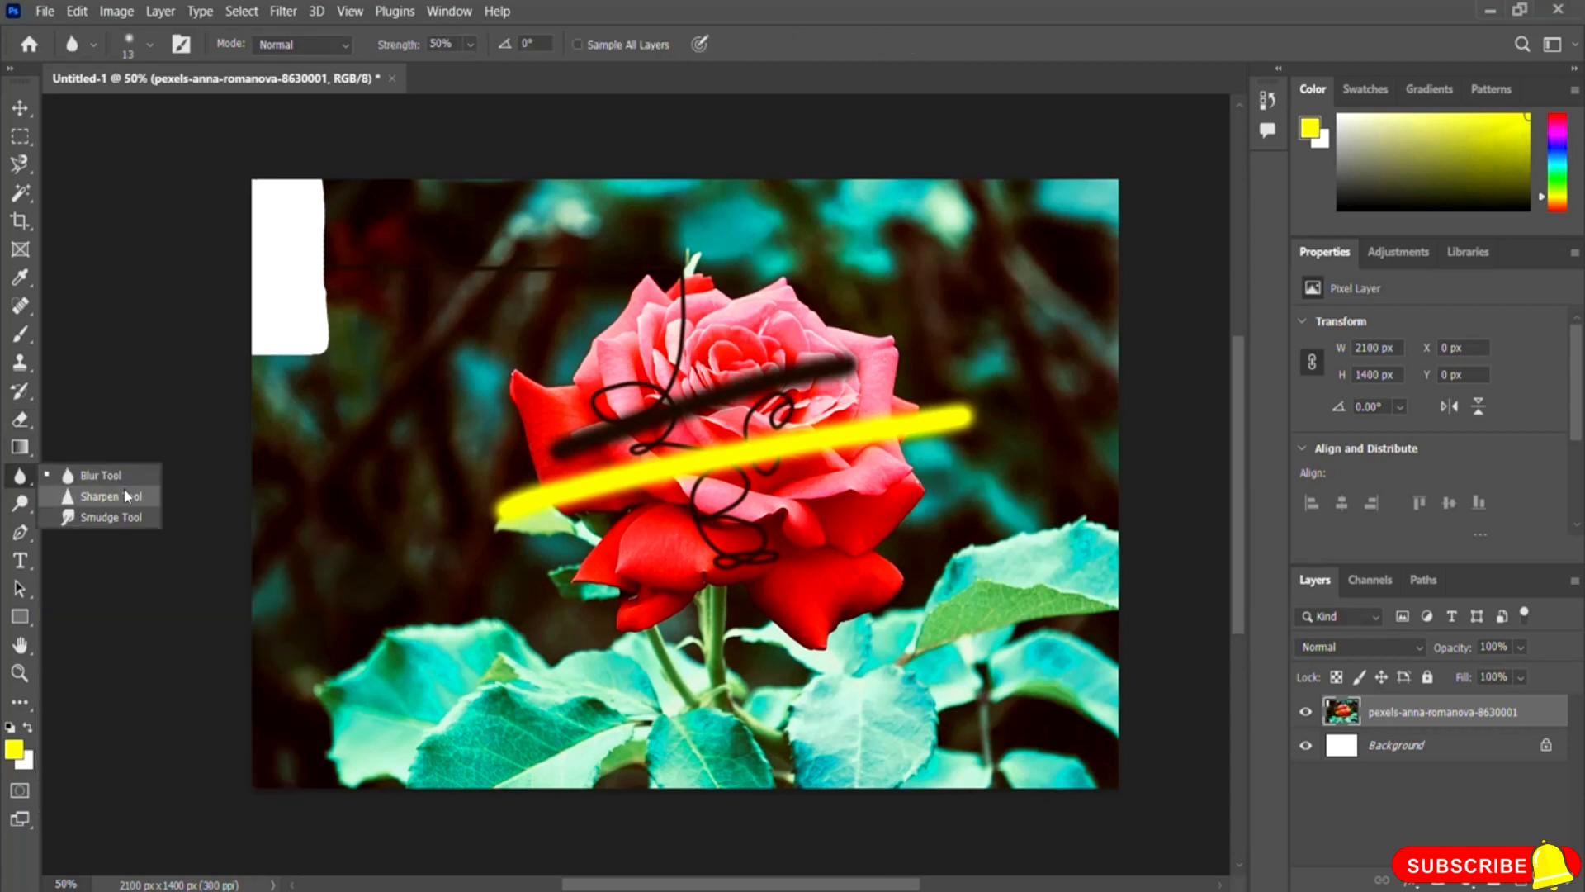
click(22, 510)
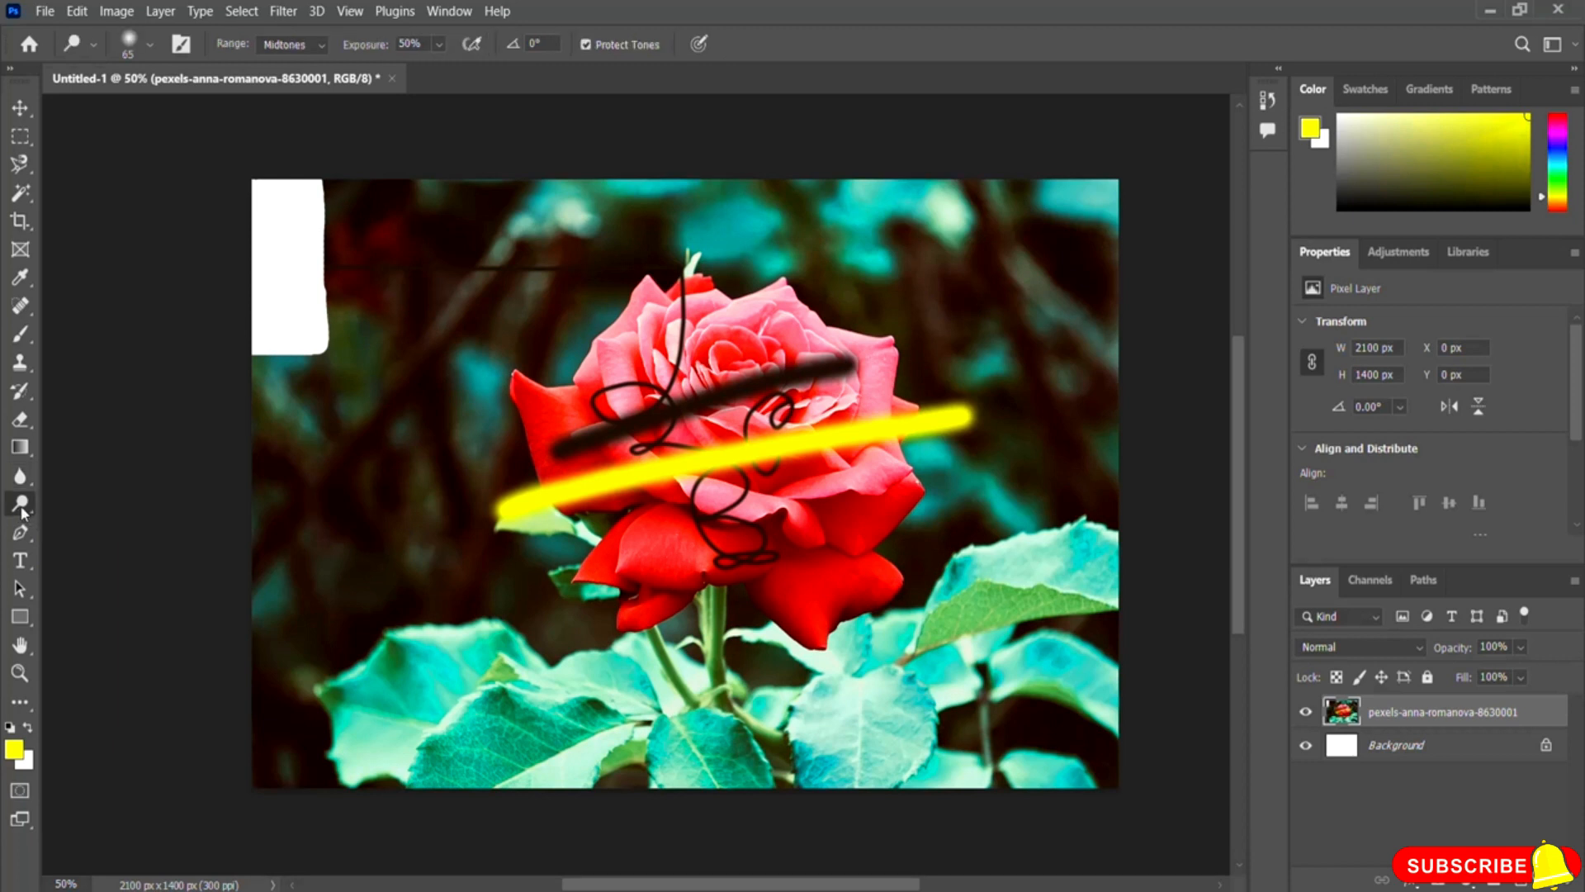
right_click(21, 510)
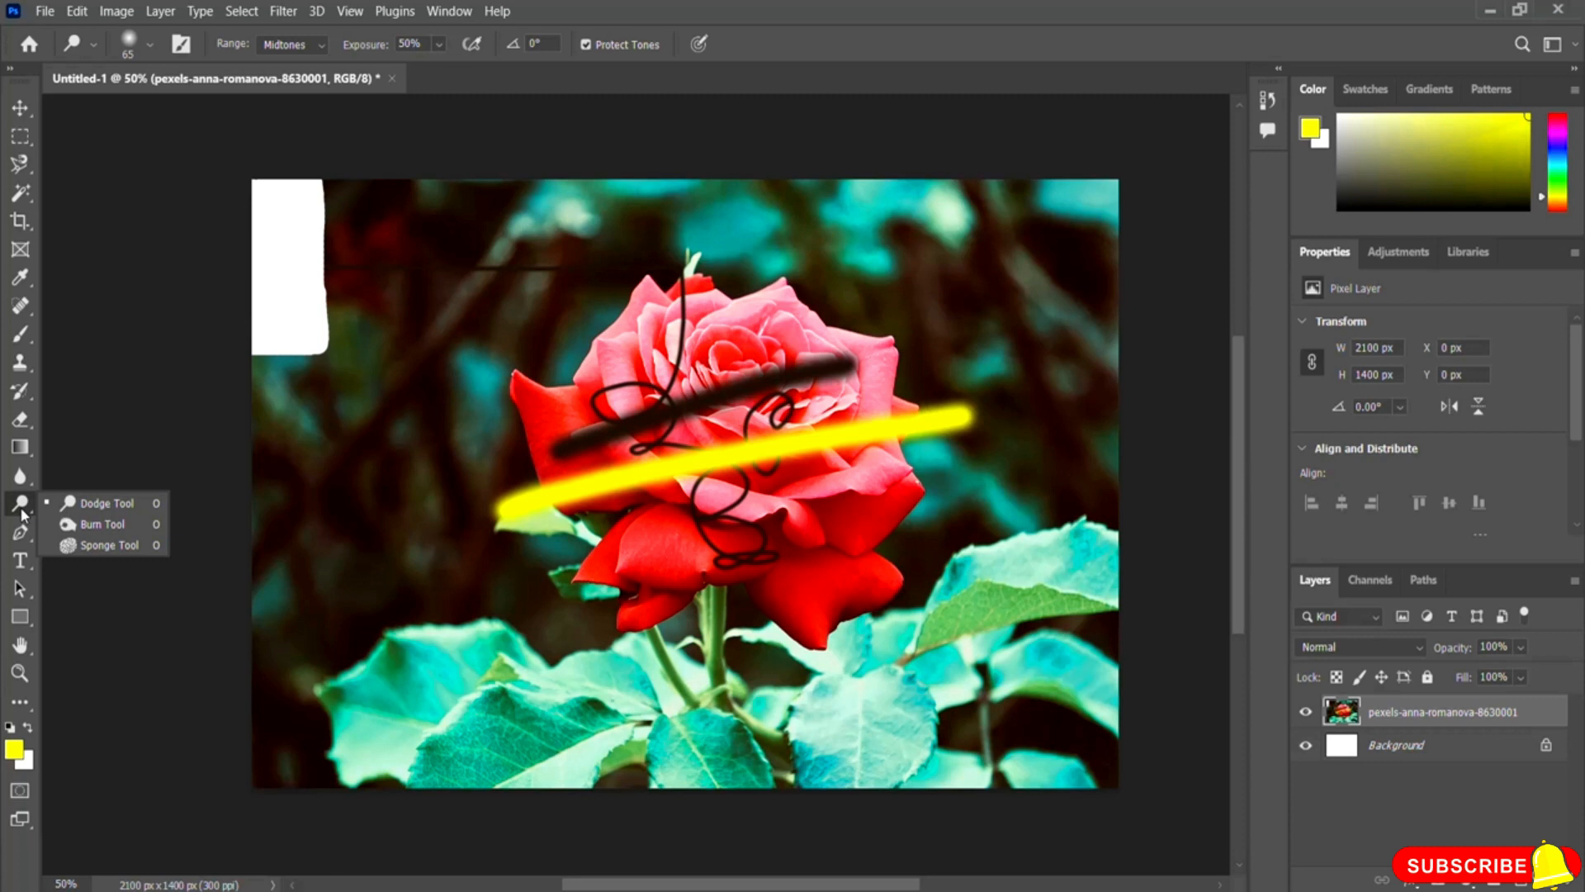
click(20, 536)
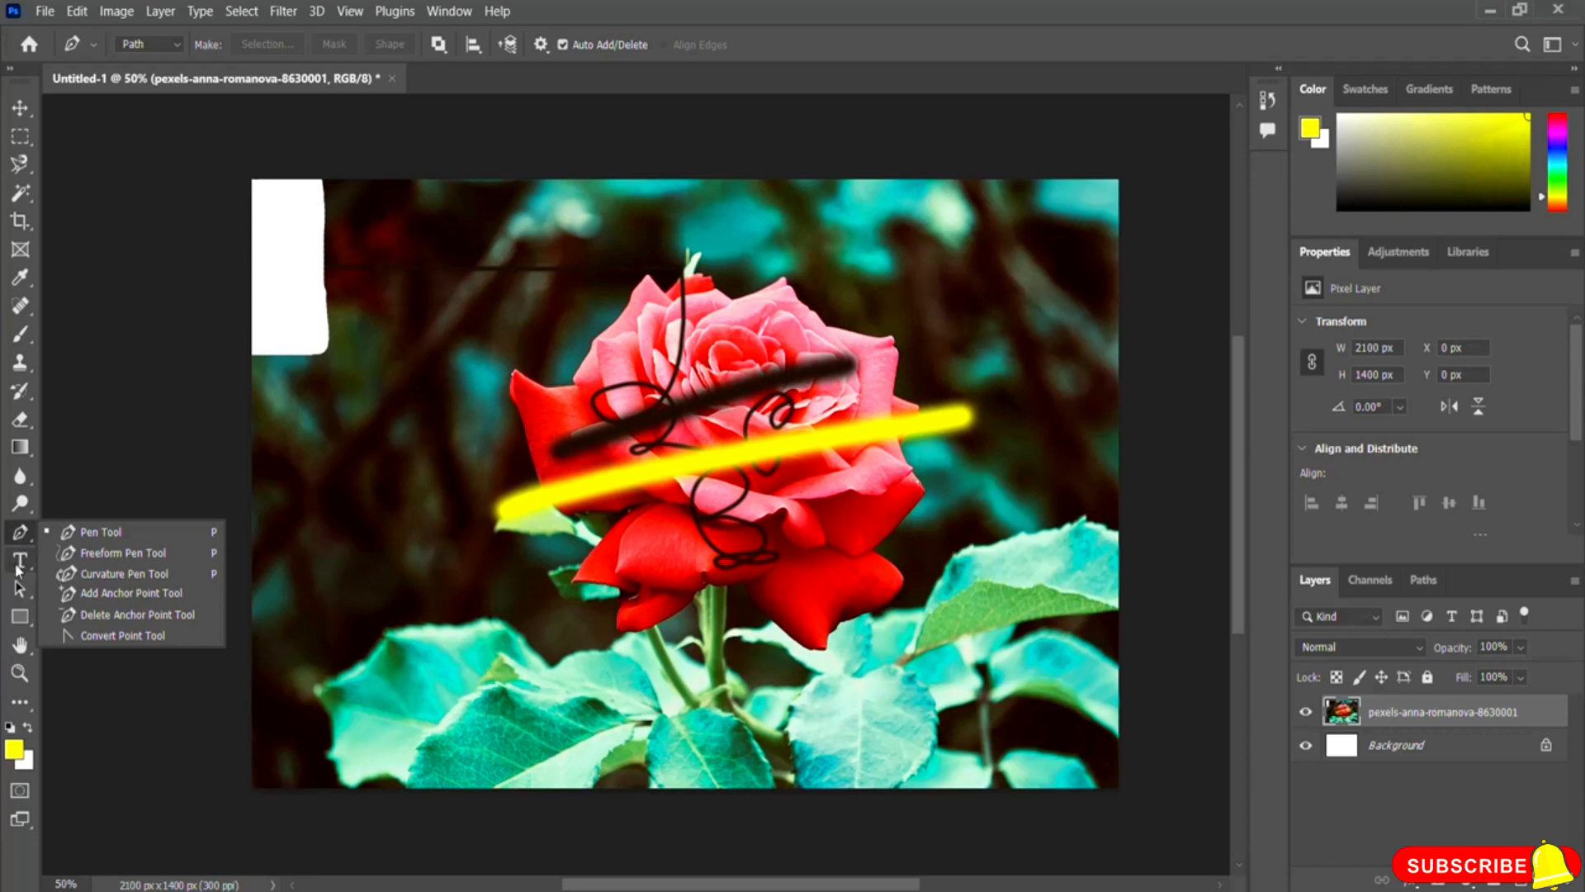
- Add the horizontal text "NerdingIO" over the leaves in the lower-left part of the photo
click(23, 568)
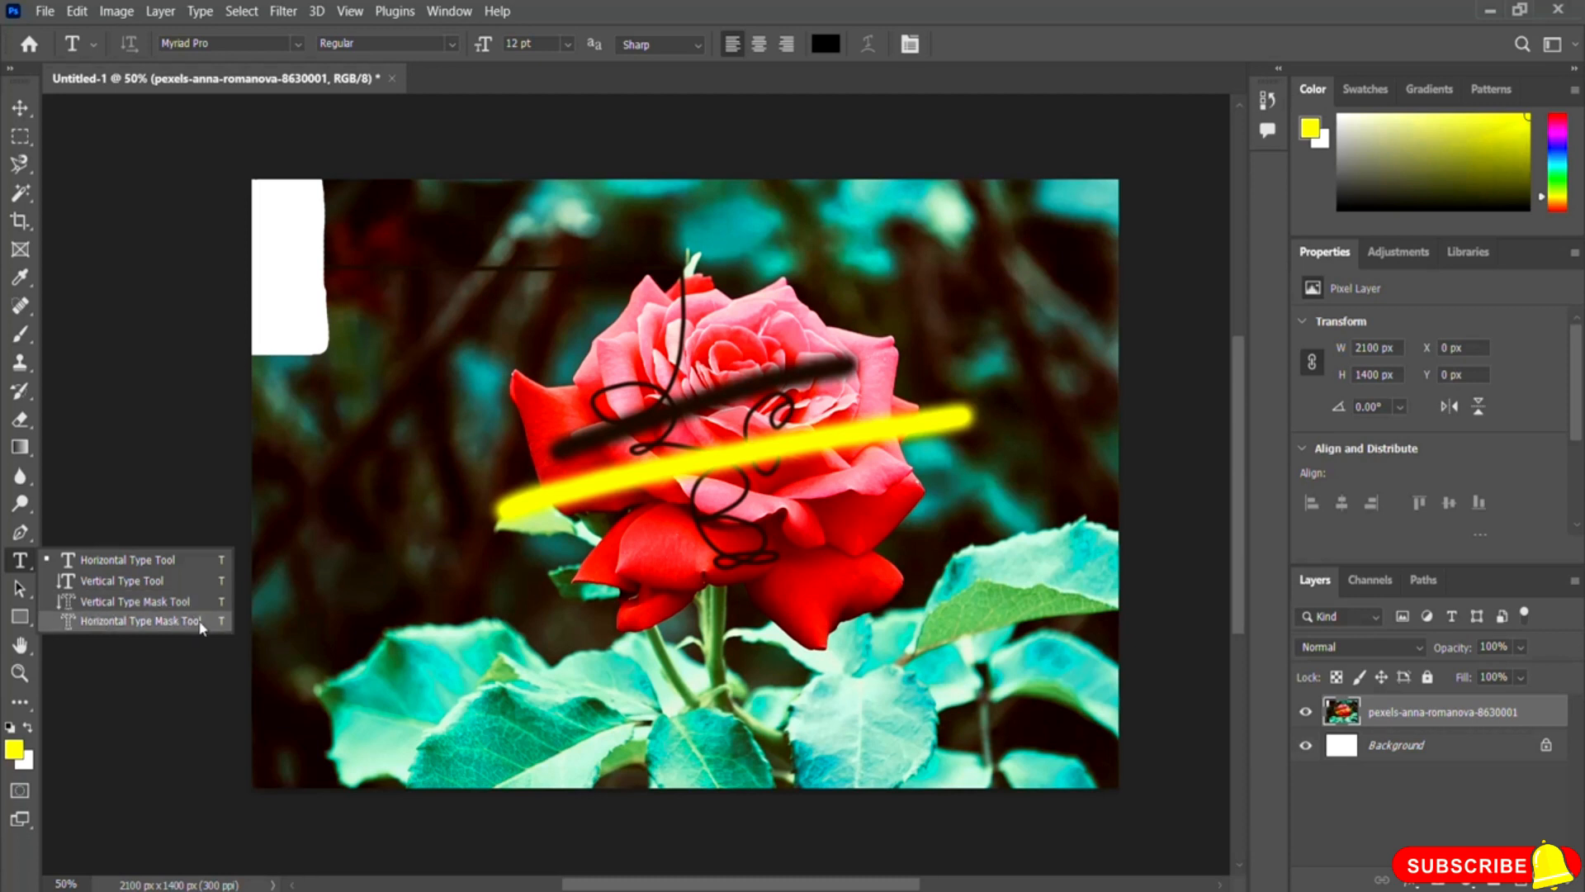
click(128, 562)
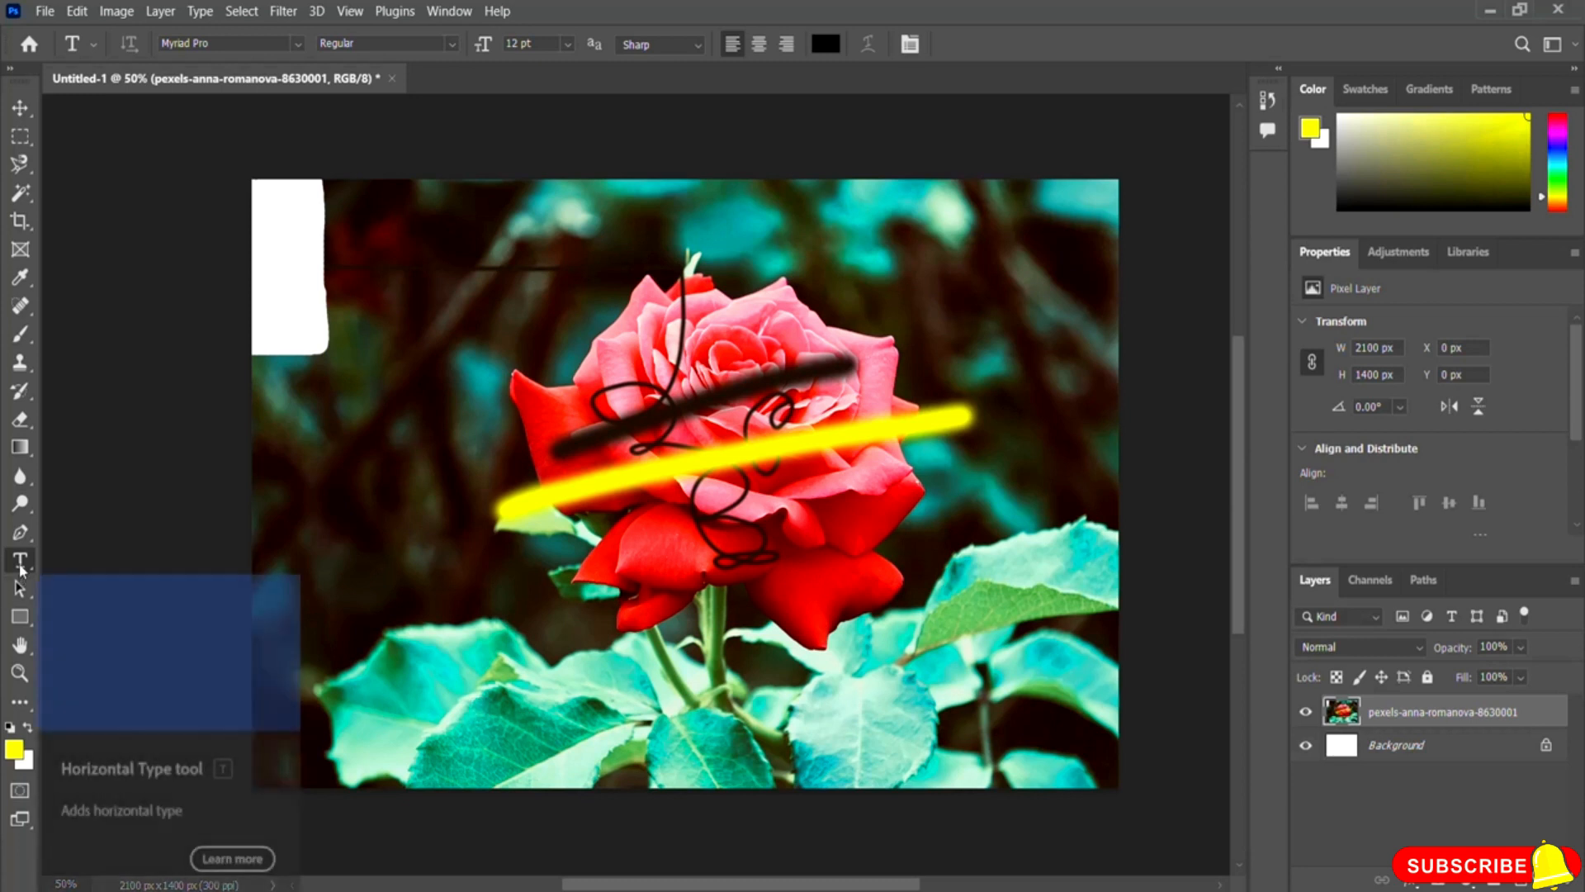
click(400, 704)
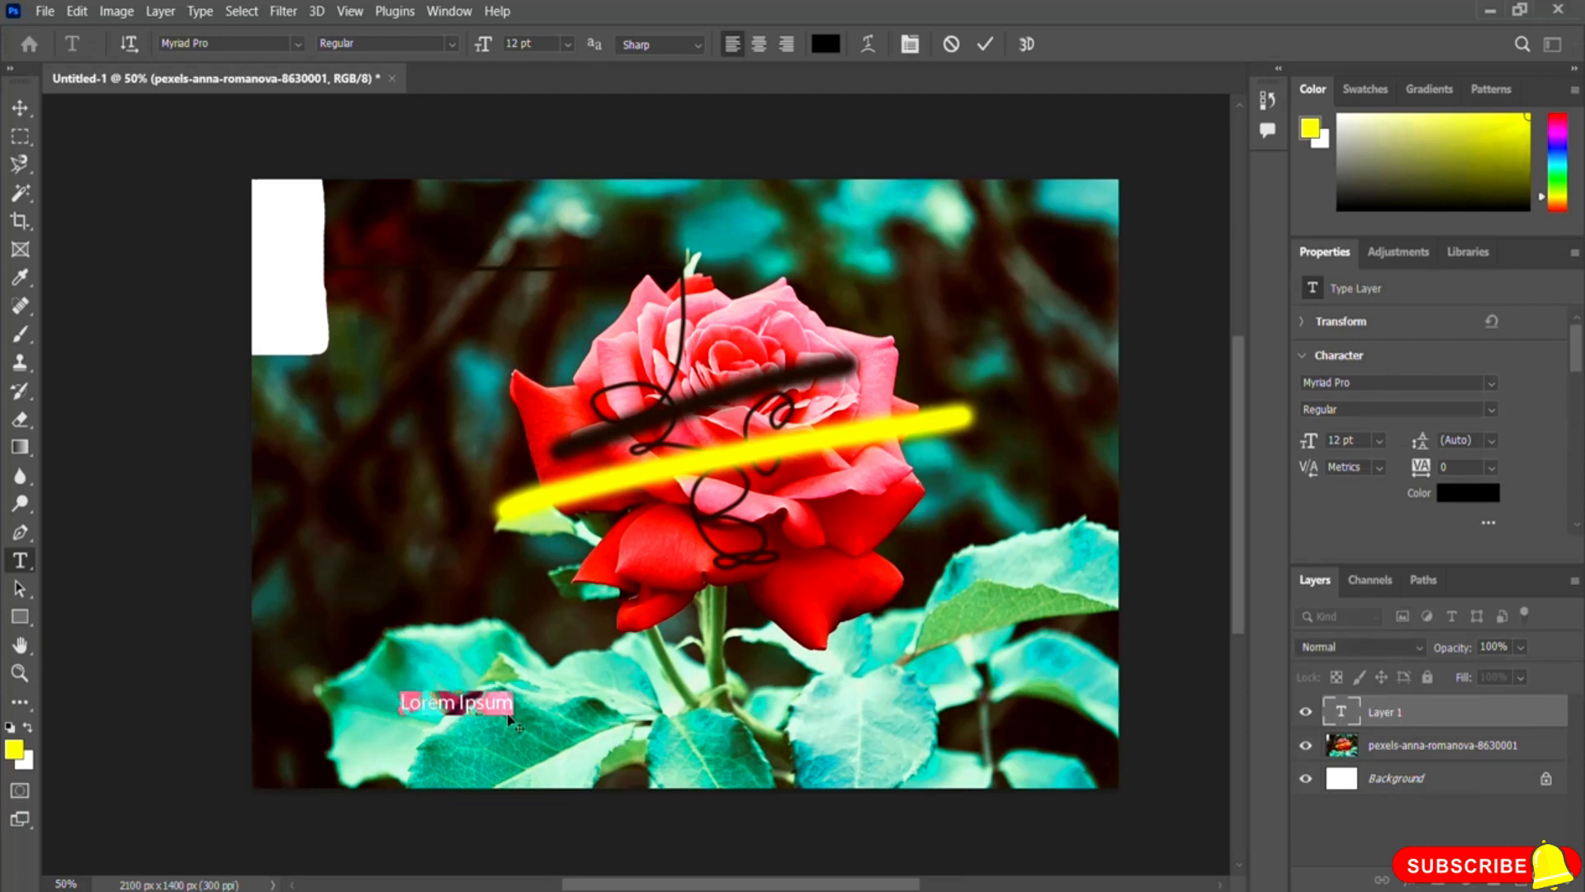
text(Nerdinh)
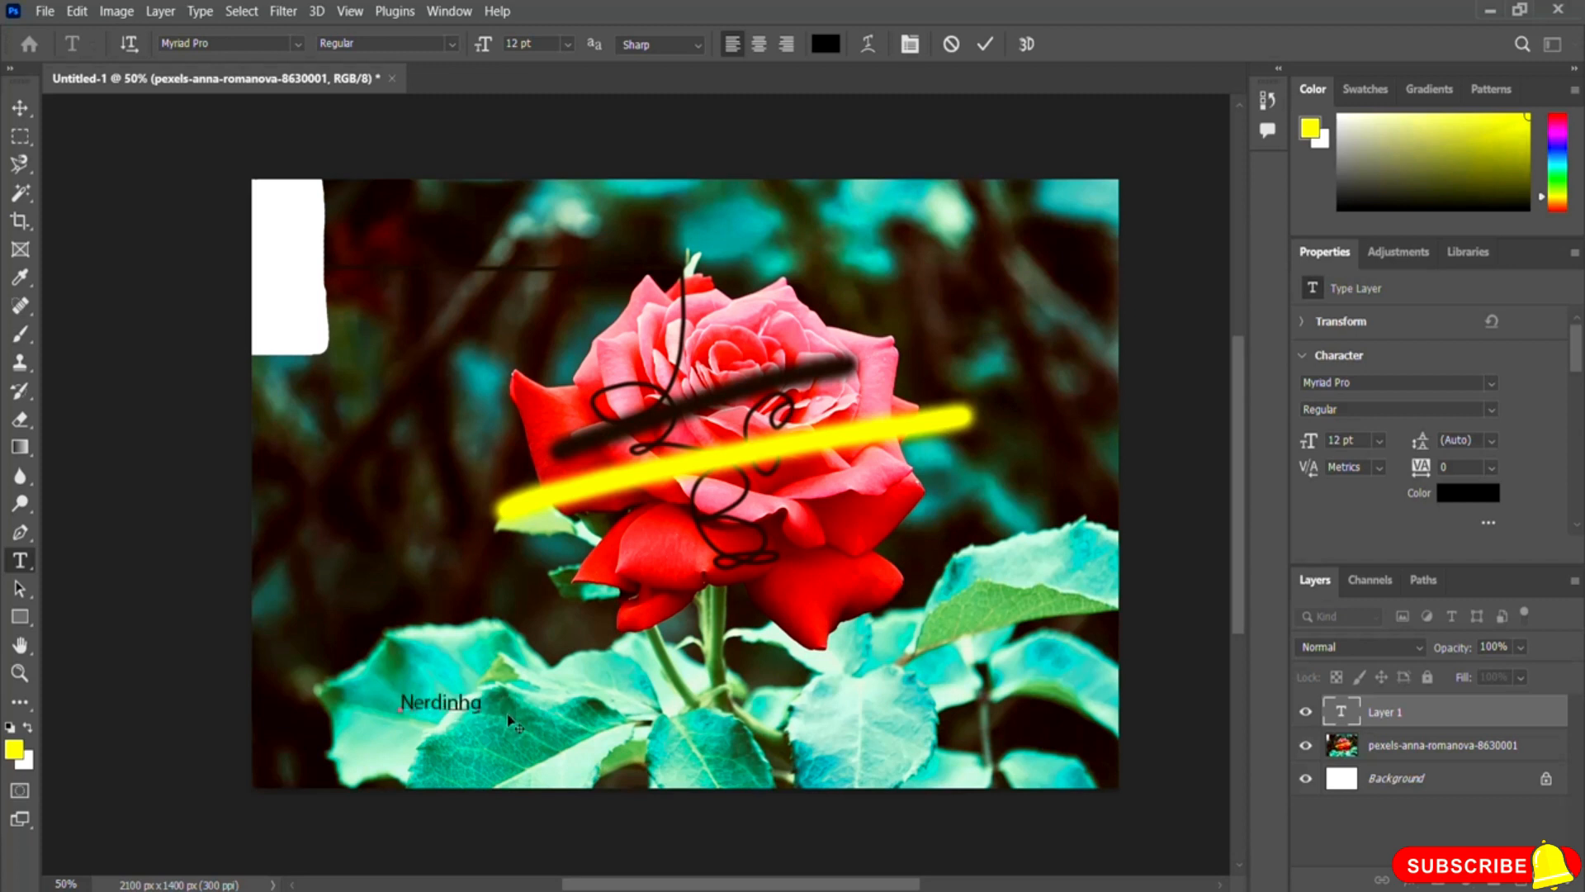
text( IO)
key(BackSpace)
text(g)
key(Left)
key(BackSpace)
- Try to change the font of the NerdingIO text to MV Boli and view the preset font sizes
click(298, 44)
key(Up)
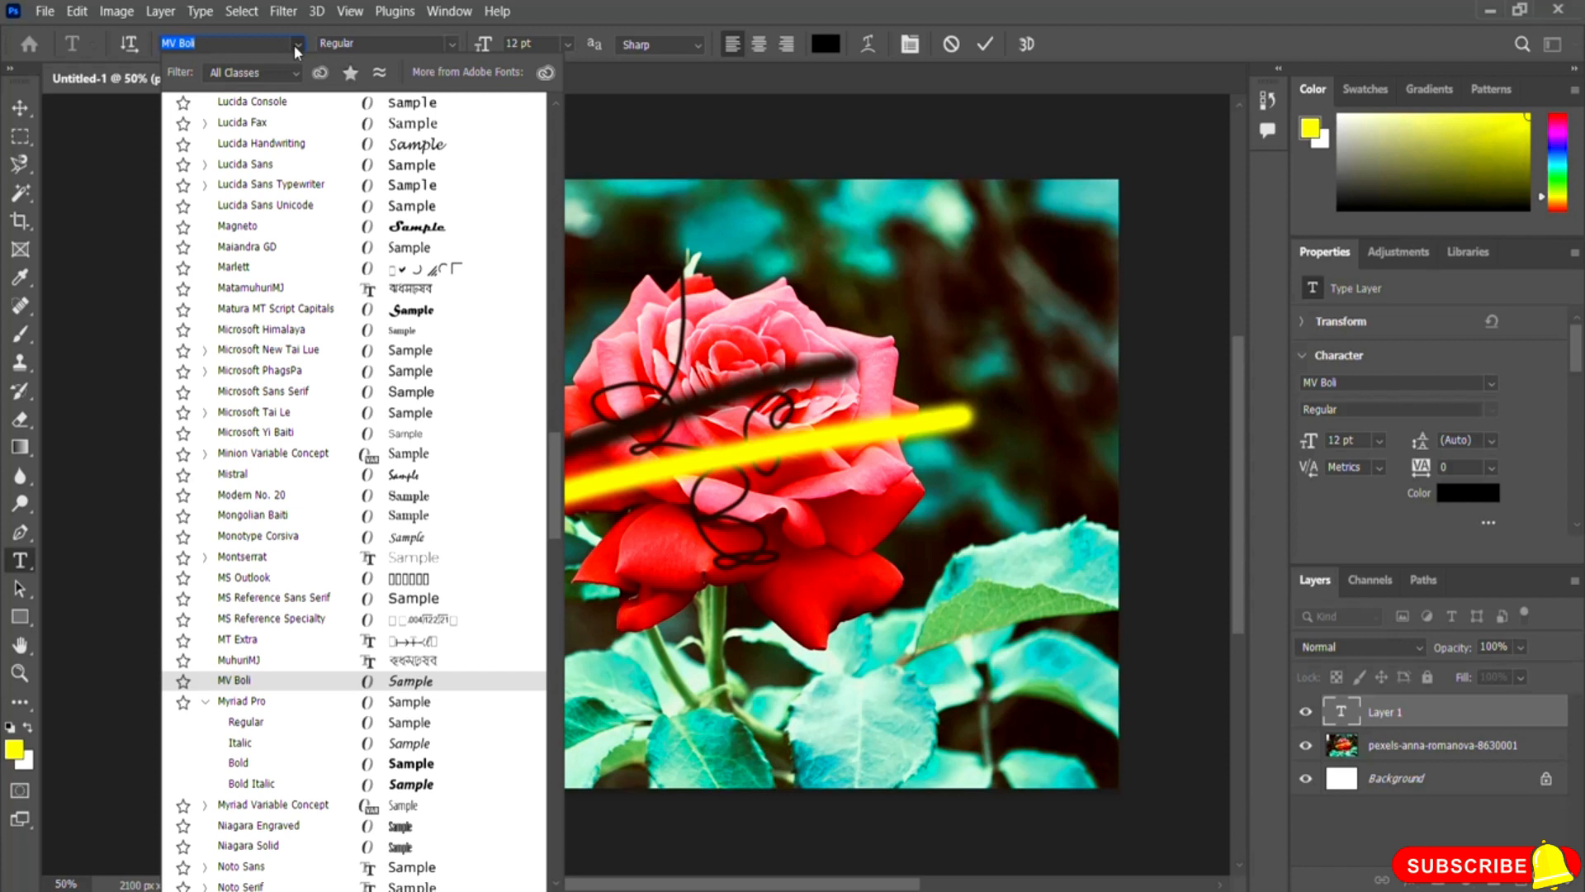
click(566, 41)
click(567, 43)
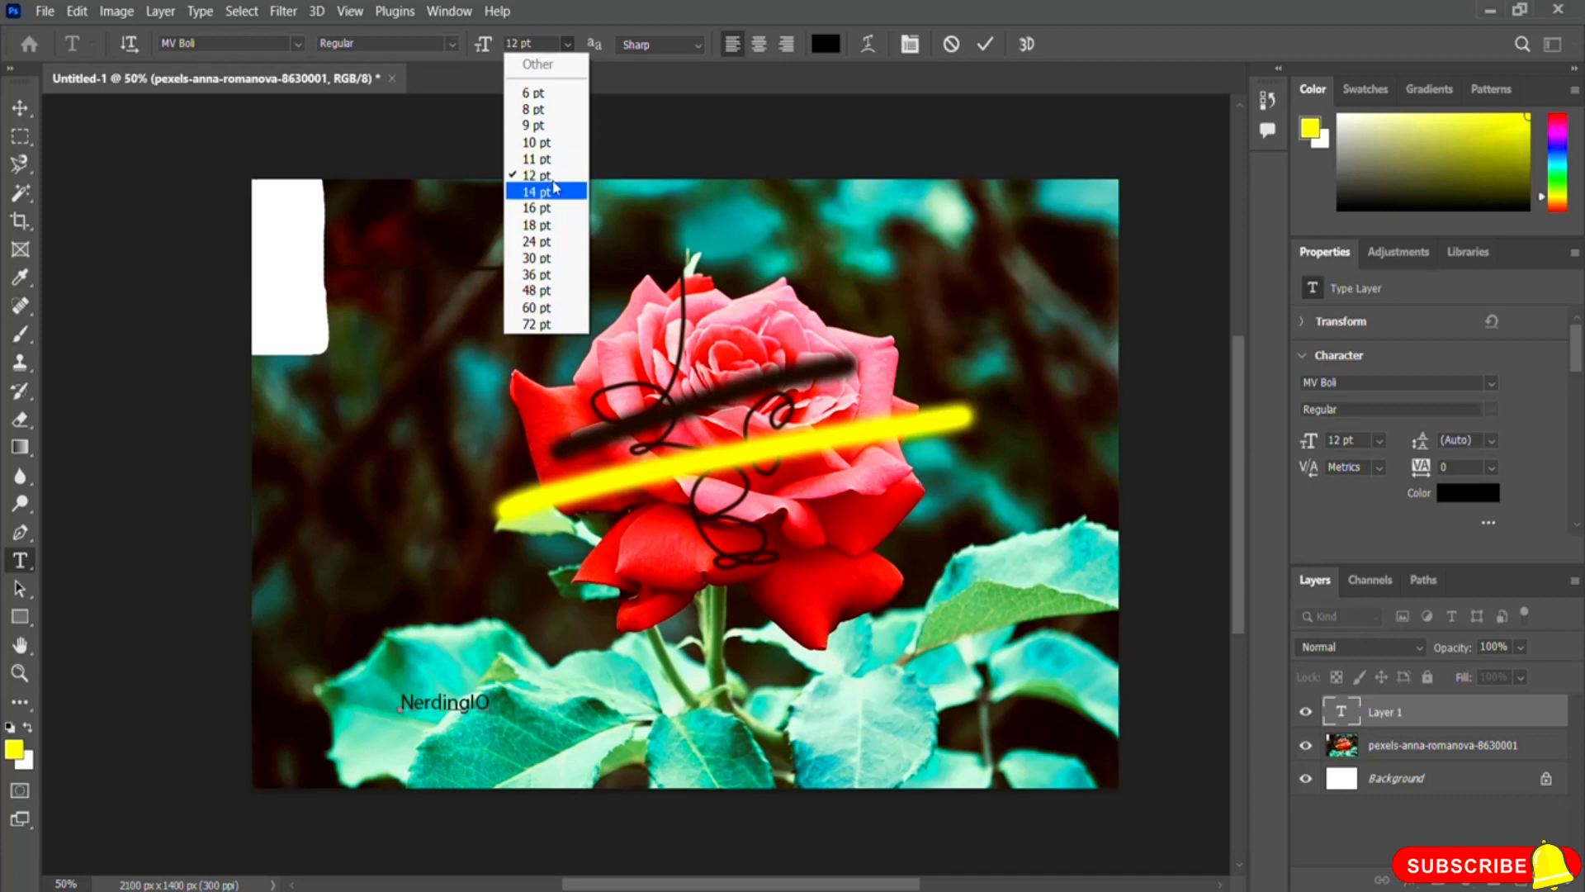
click(593, 18)
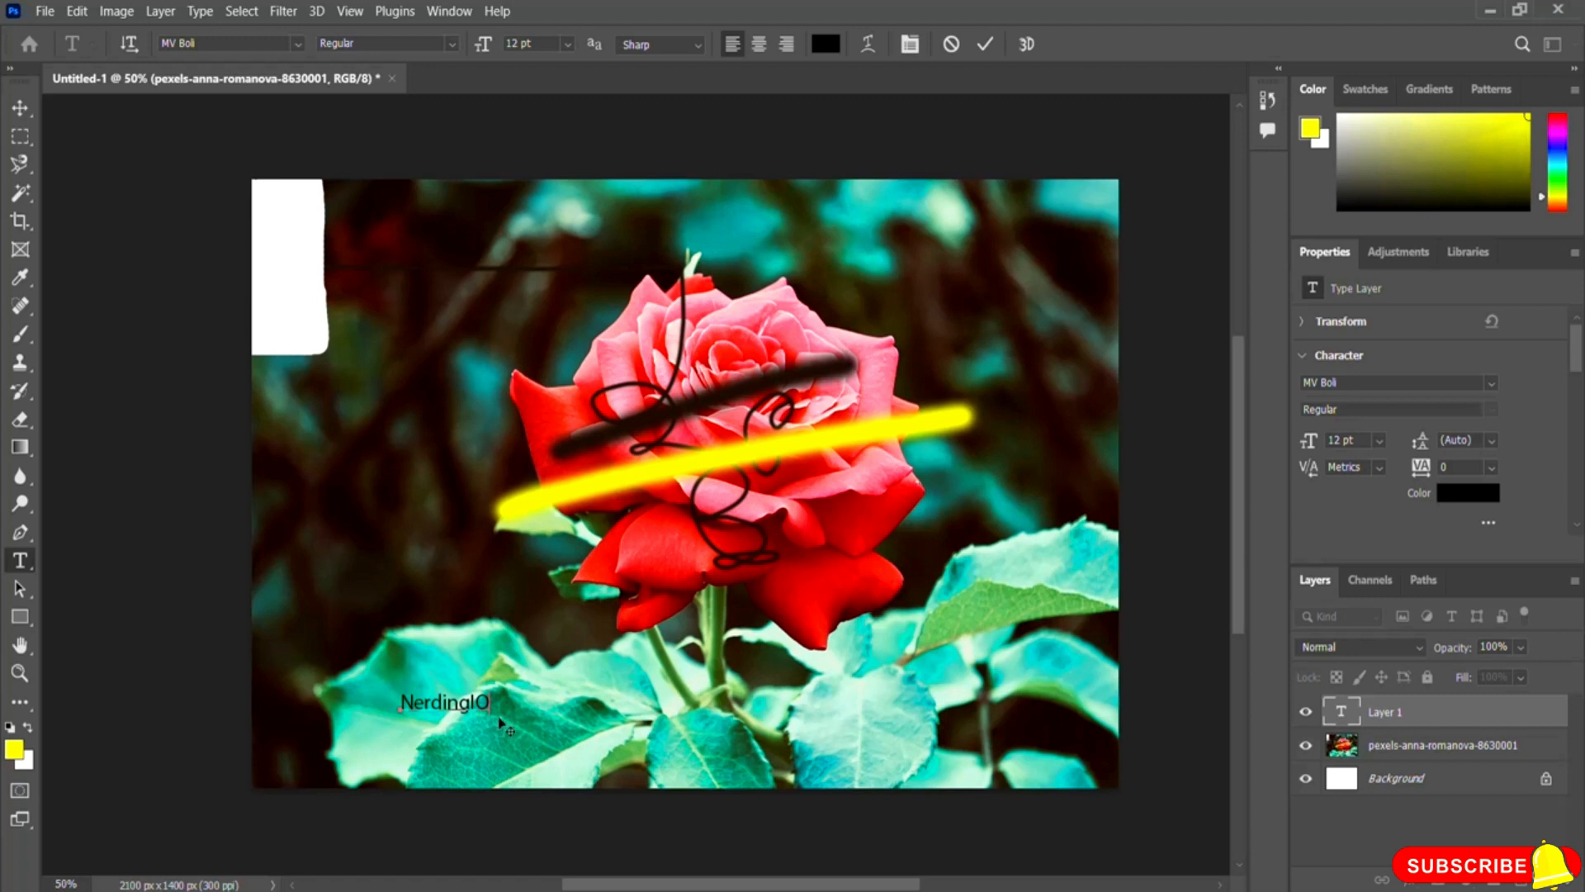
- Select the whole NerdingIO text and set its font size to 36 pt
drag(489, 702, 393, 704)
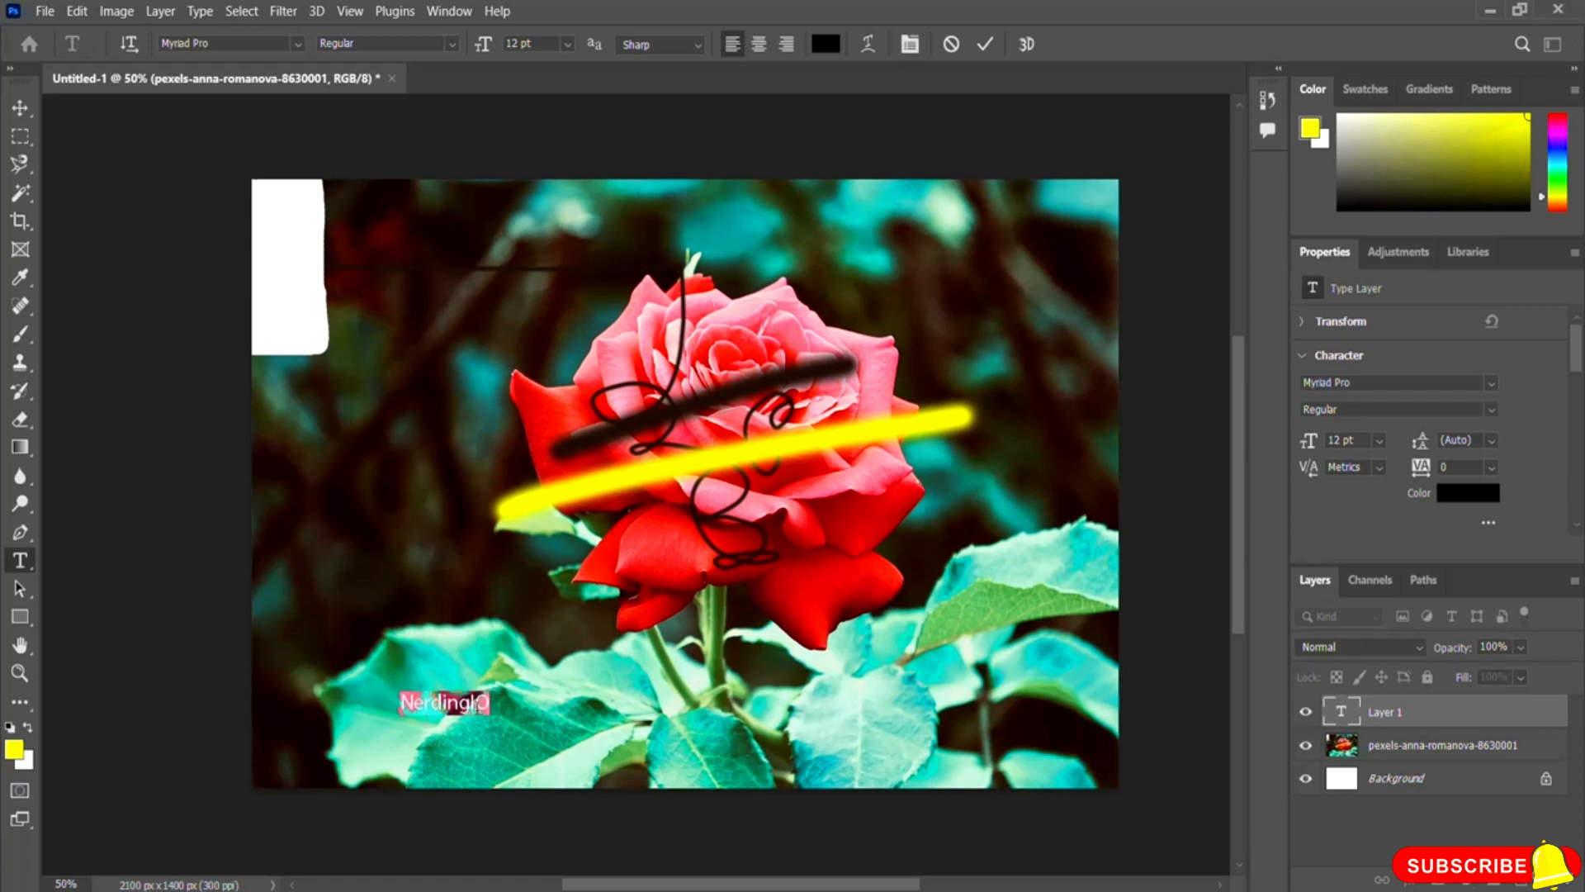
click(568, 44)
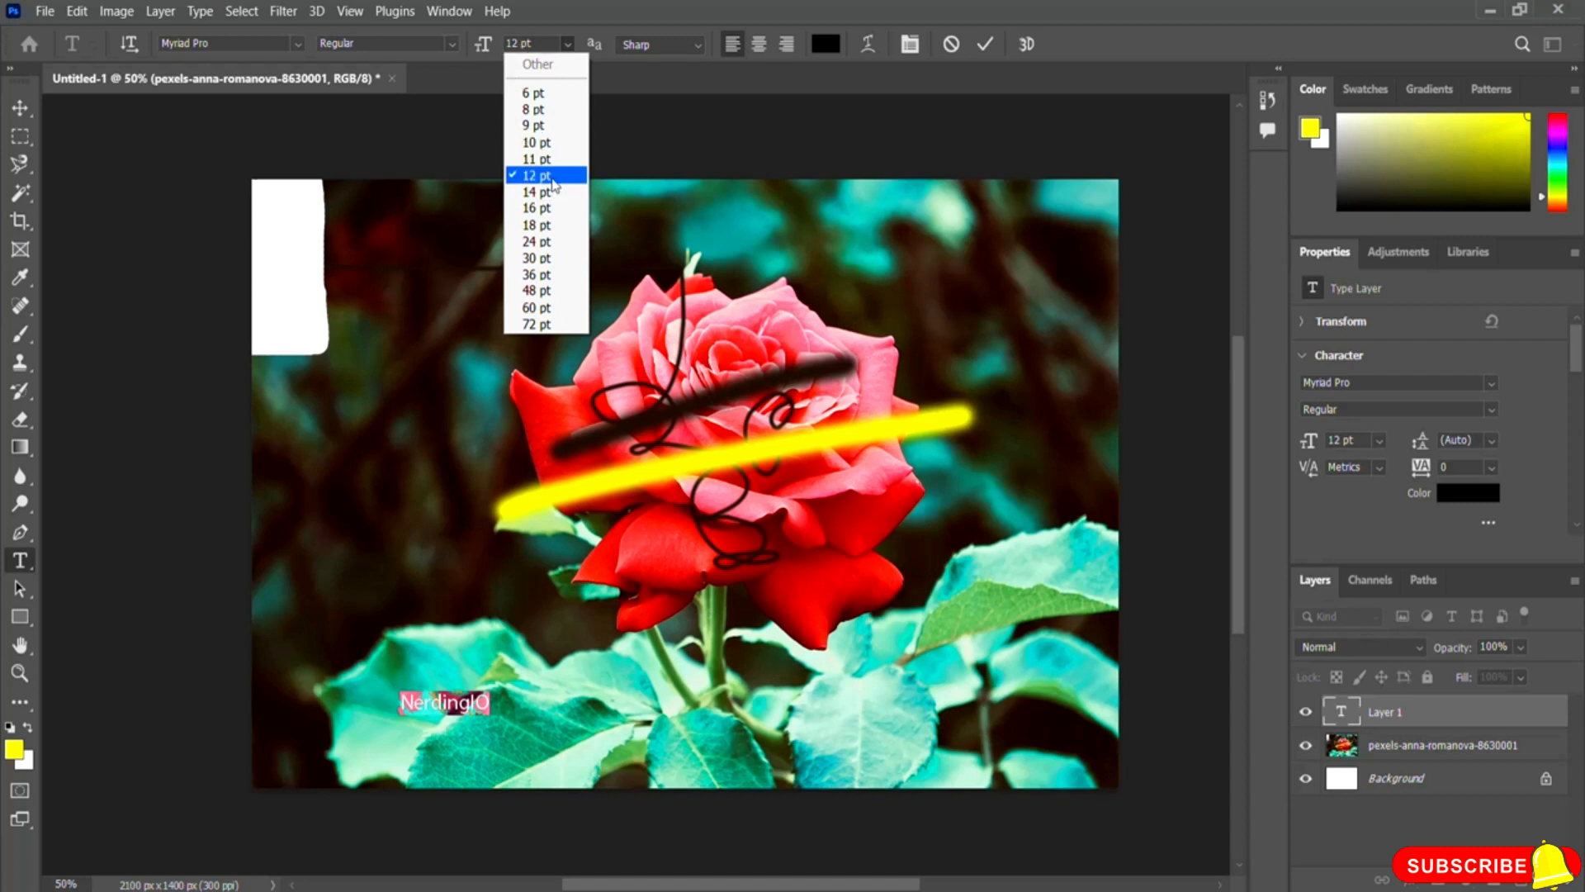
click(537, 274)
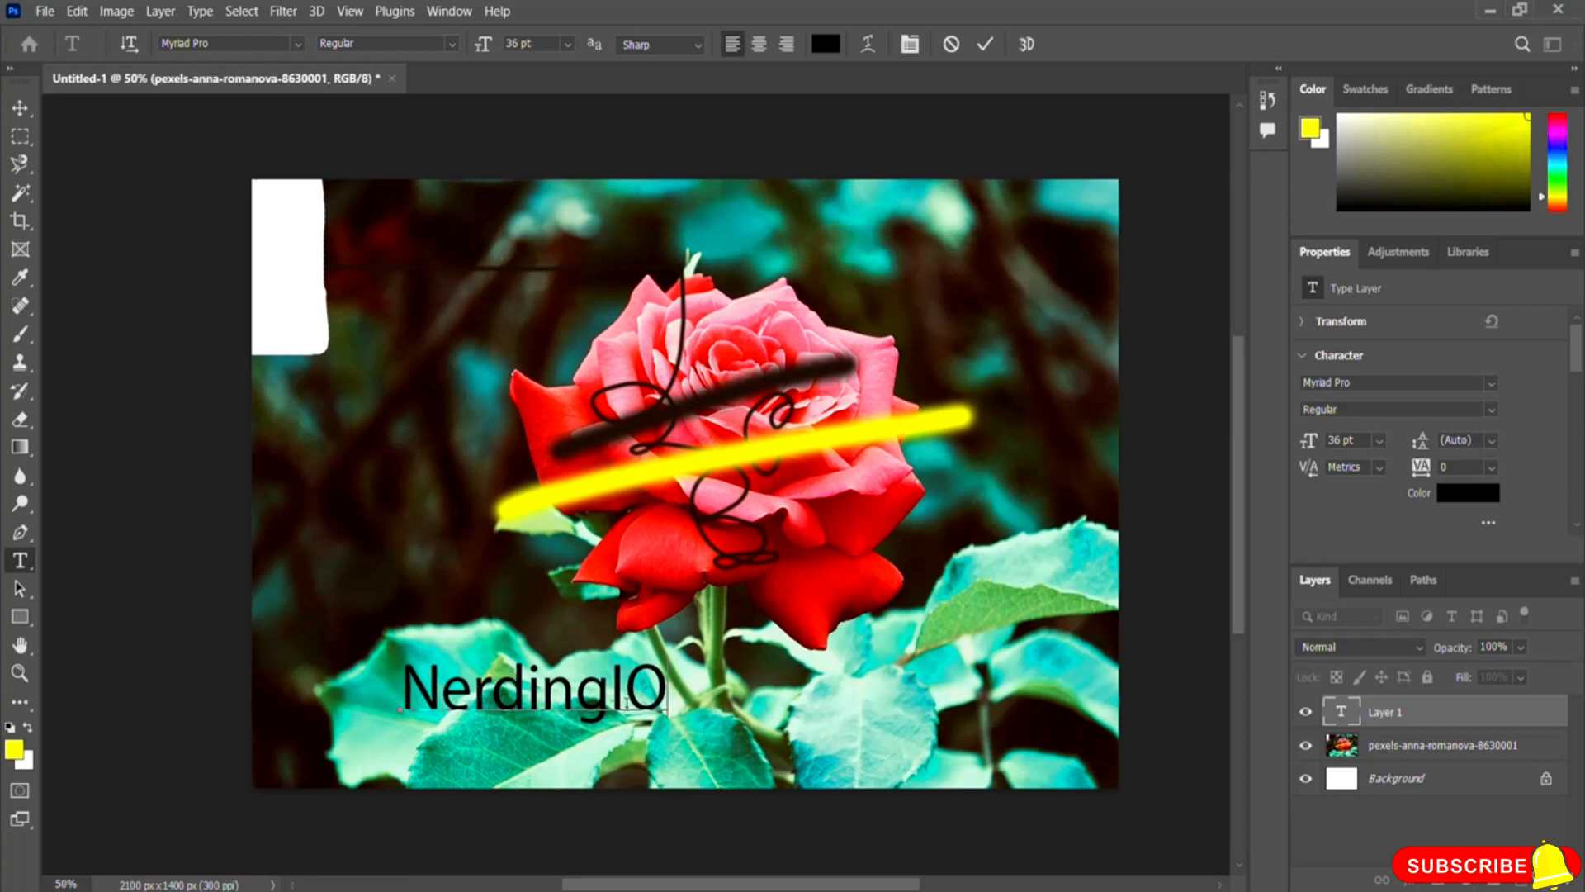
- Select the whole NerdingIO text and change its font to Arial
drag(666, 689, 399, 698)
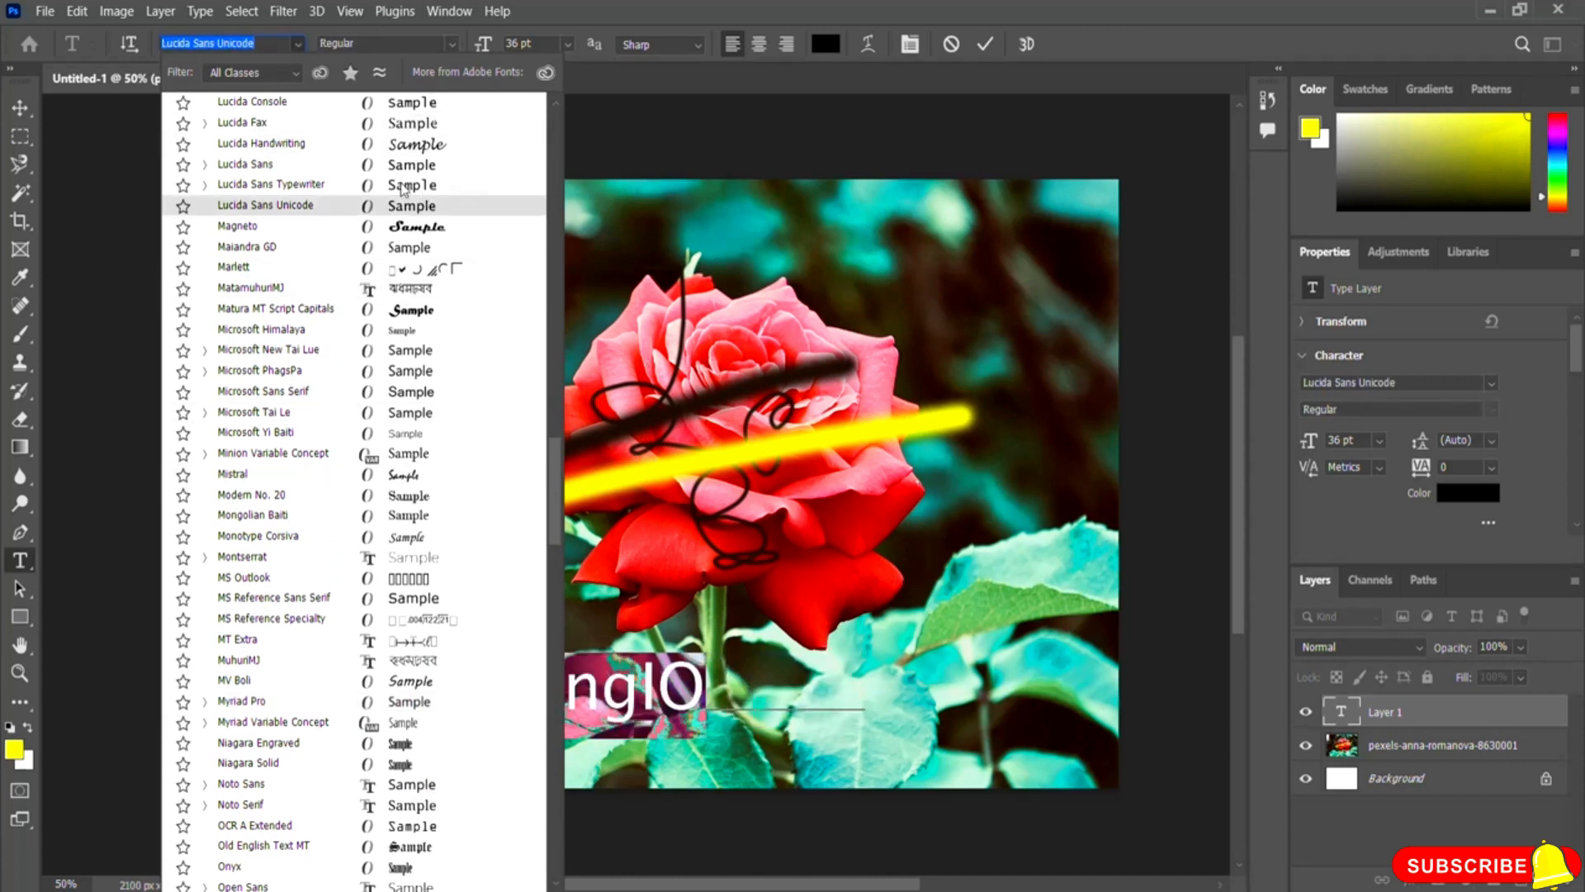
drag(557, 494, 568, 124)
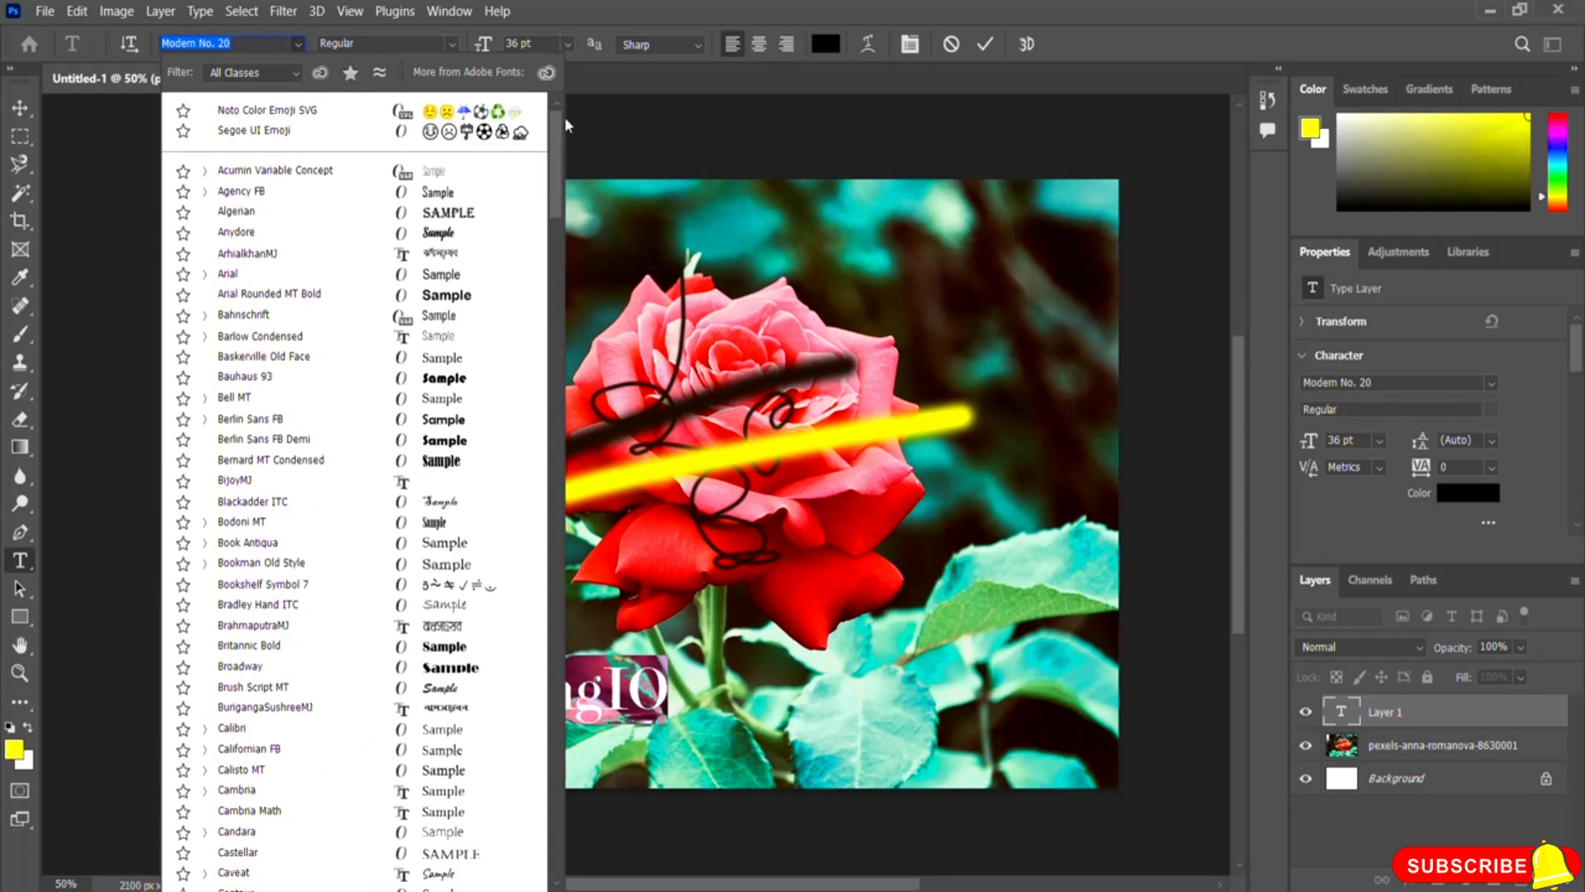
click(306, 283)
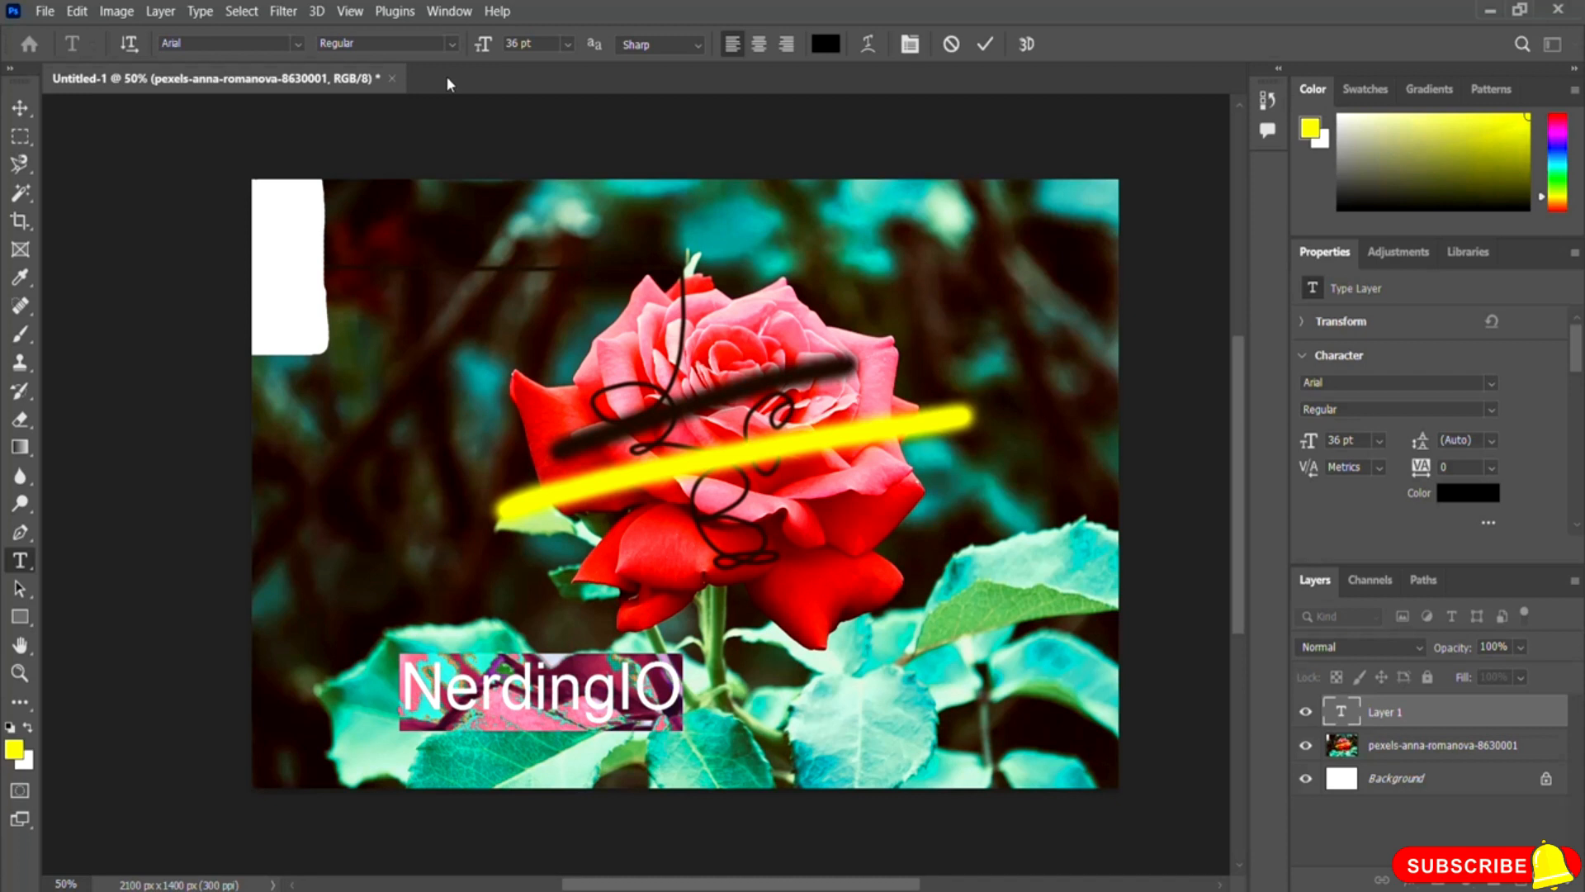
- Try the Bold style on the NerdingIO text, then set its font style to Black
click(451, 46)
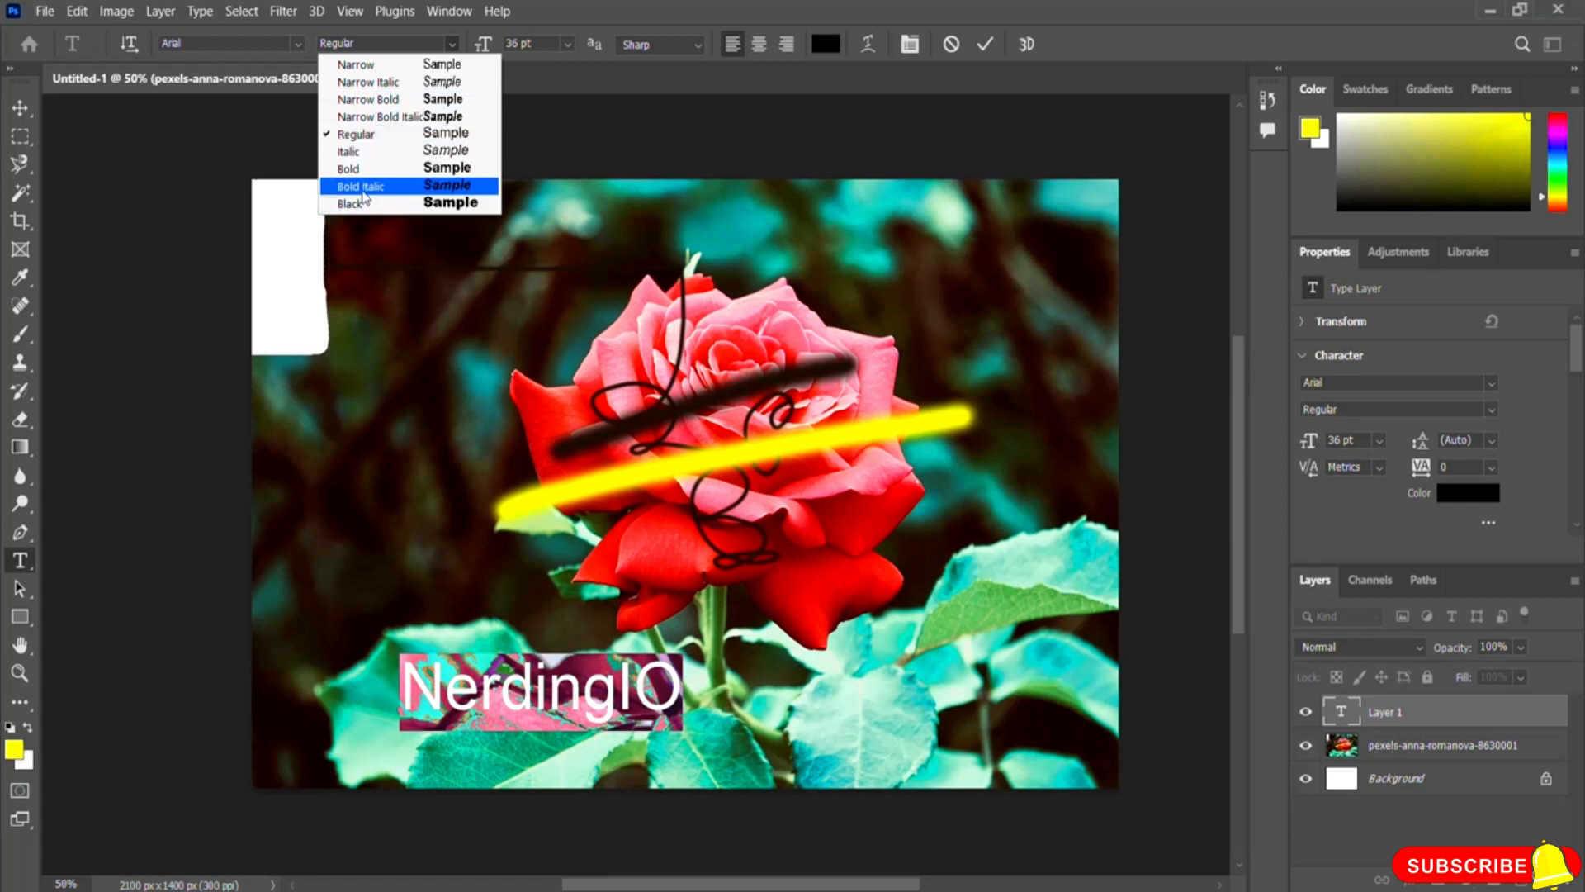
click(353, 170)
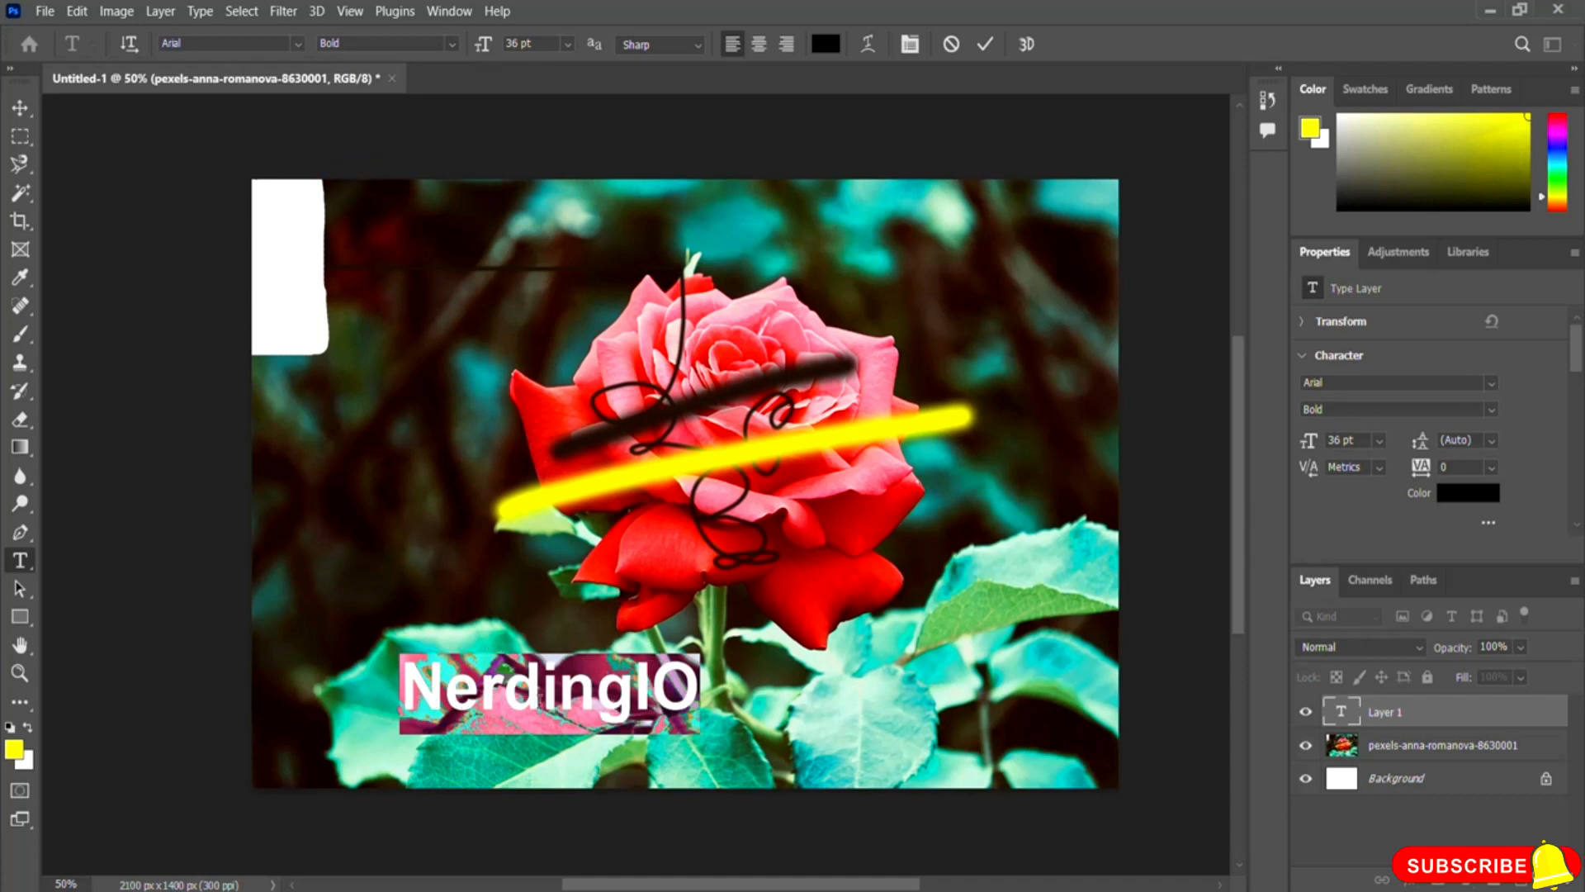
click(452, 43)
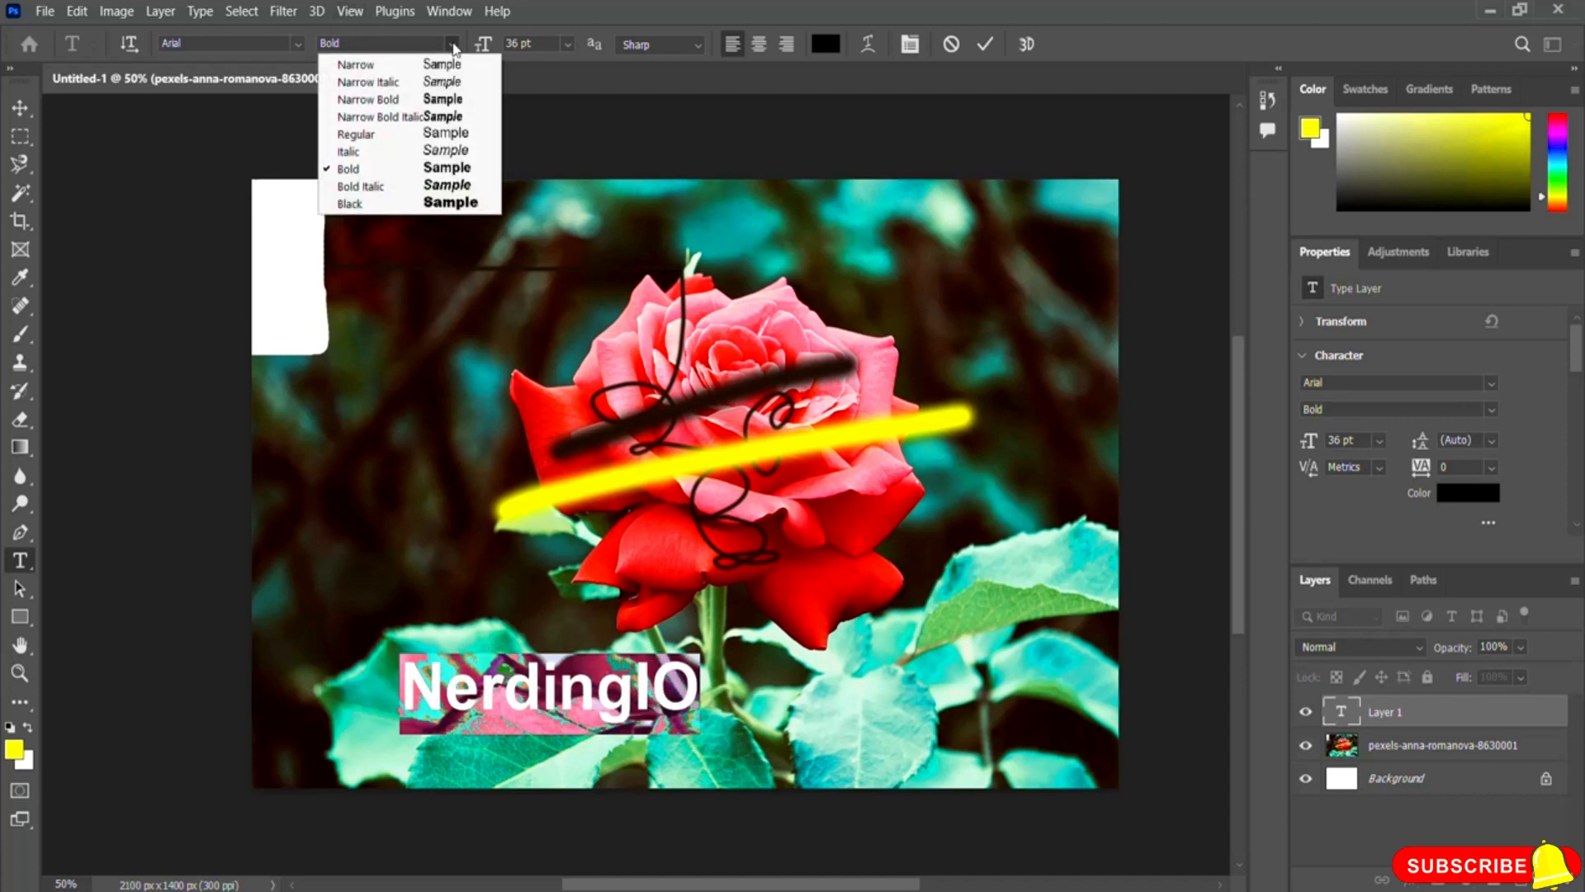
click(390, 207)
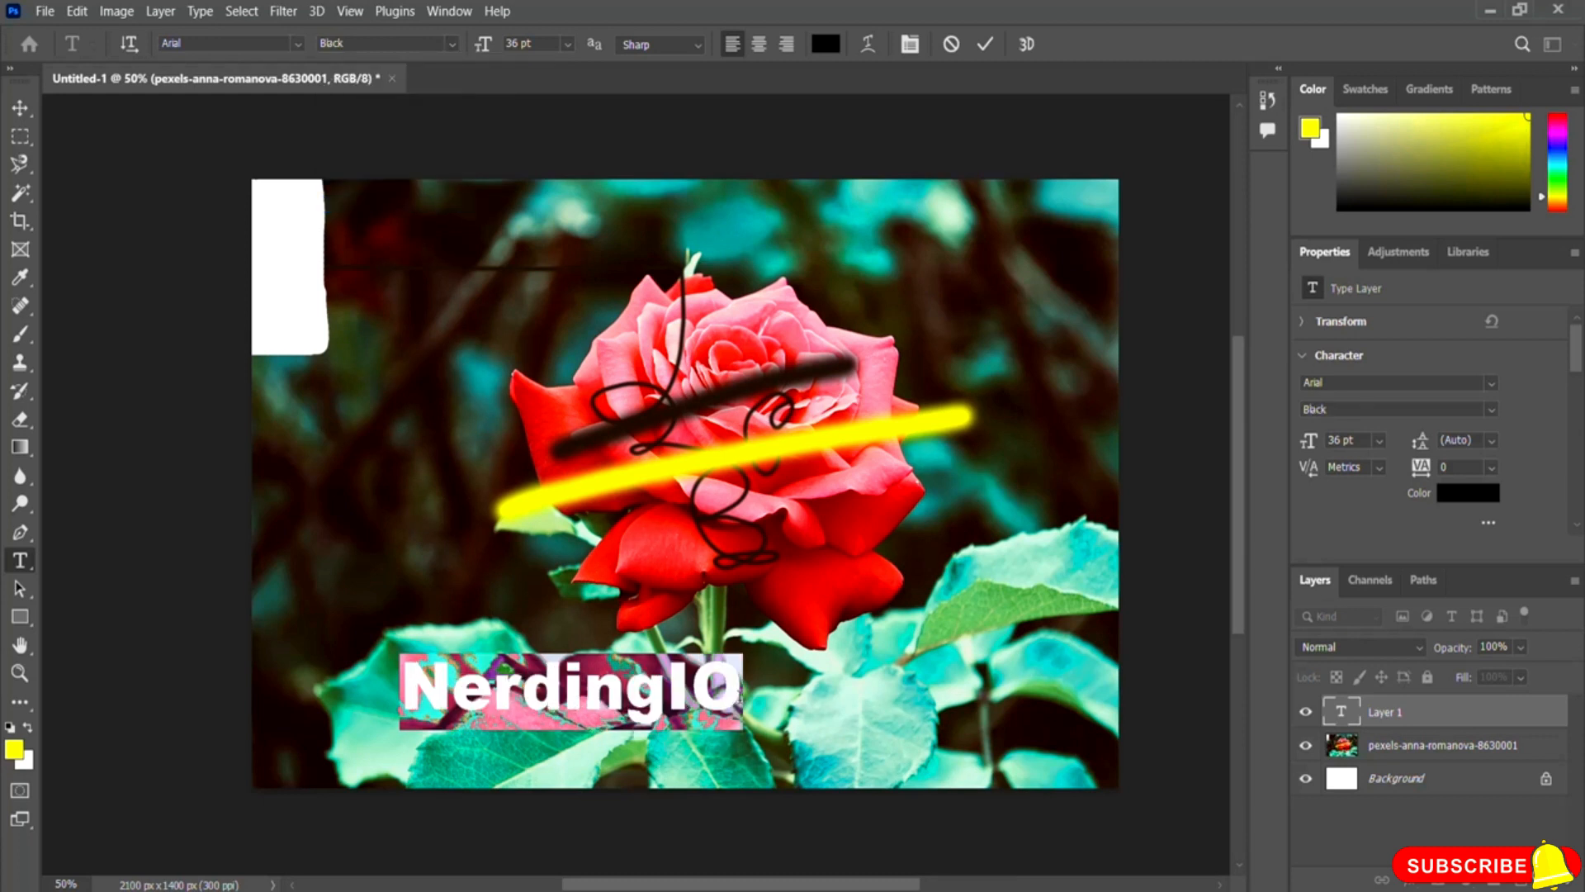
- Select the whole NerdingIO text and try bright red (ff0000) as its text color
click(739, 697)
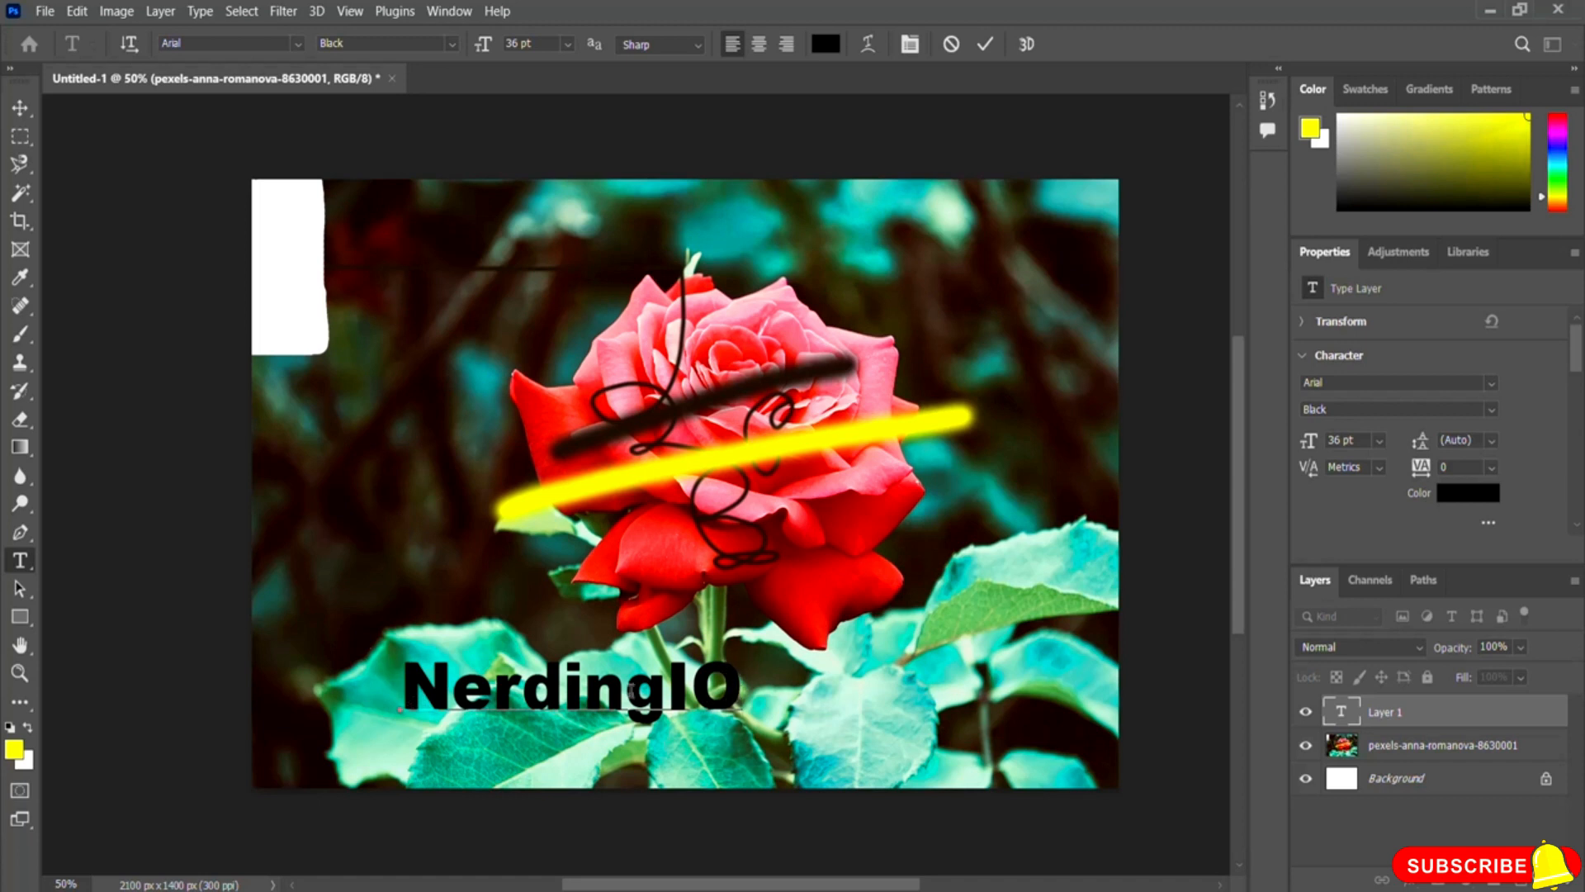
drag(740, 693, 421, 725)
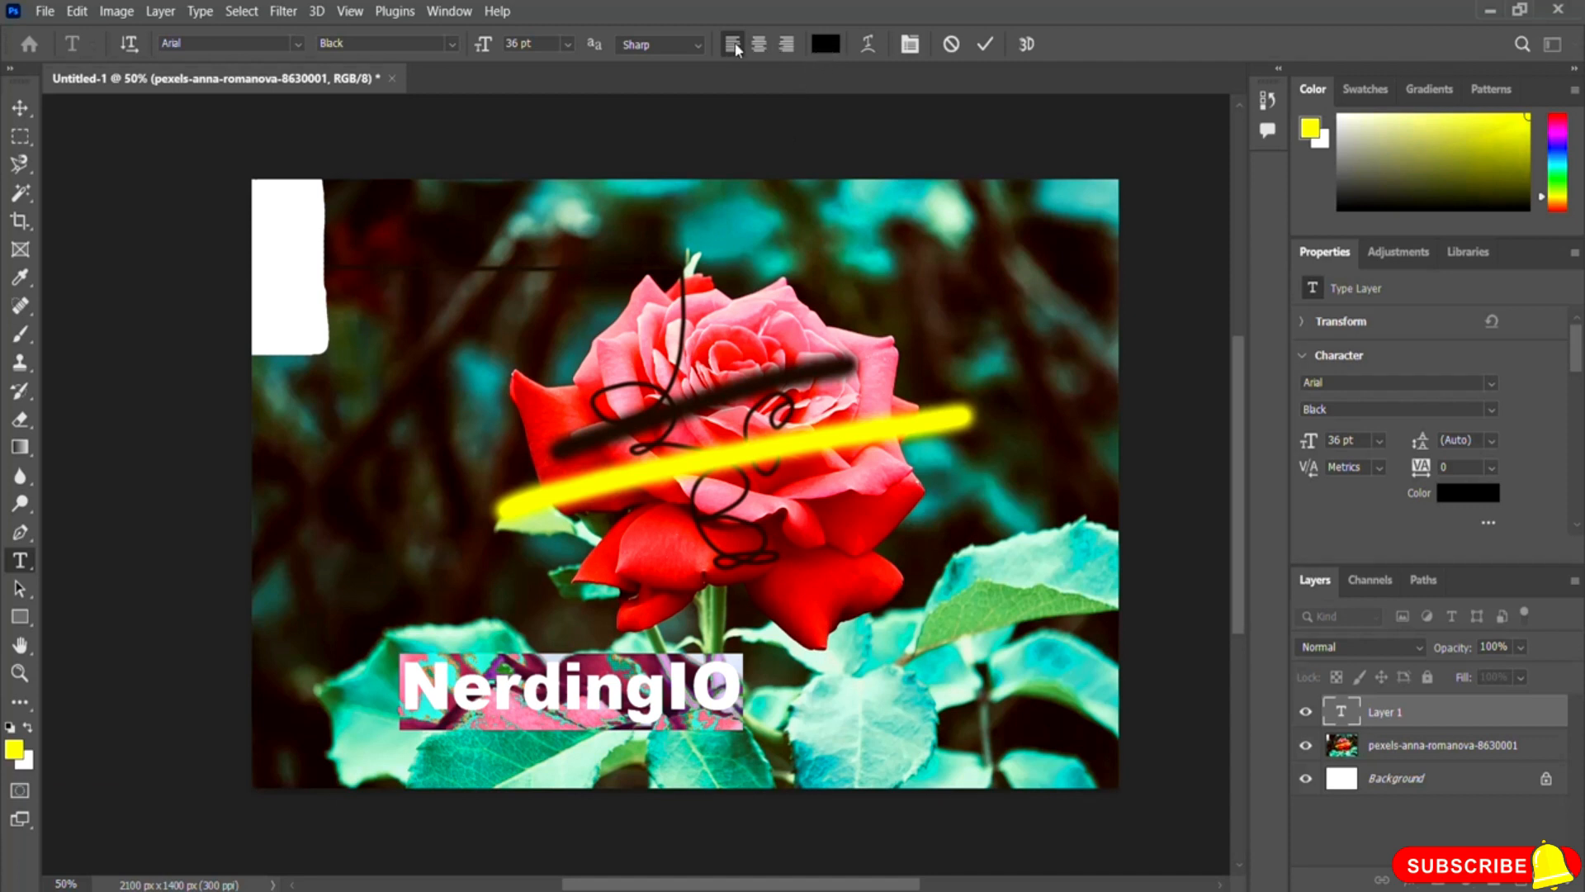
click(825, 48)
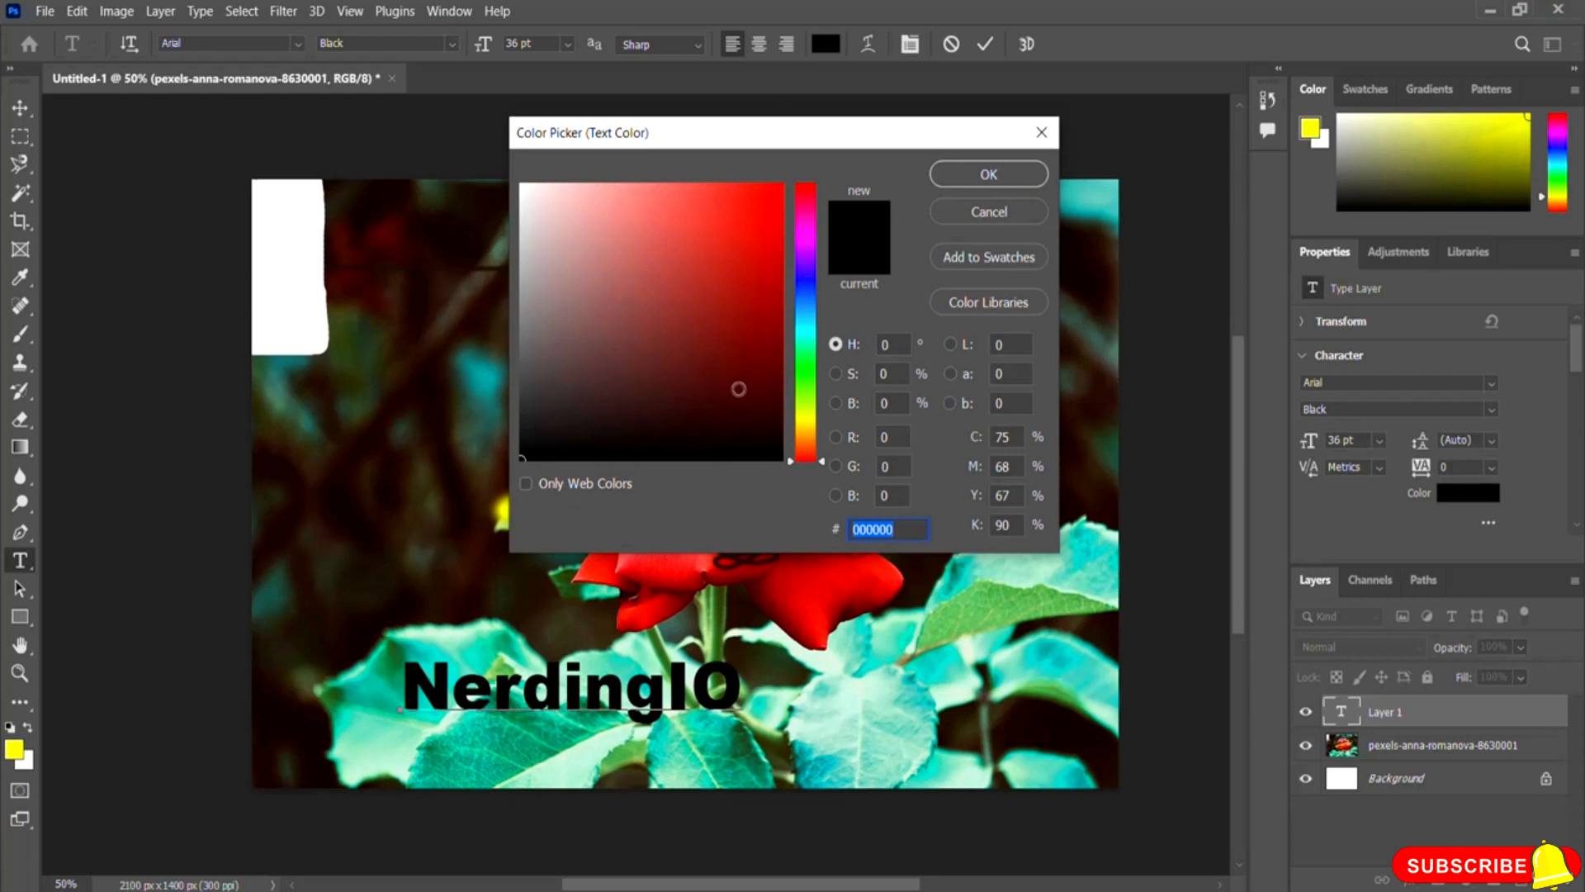
click(760, 200)
click(782, 184)
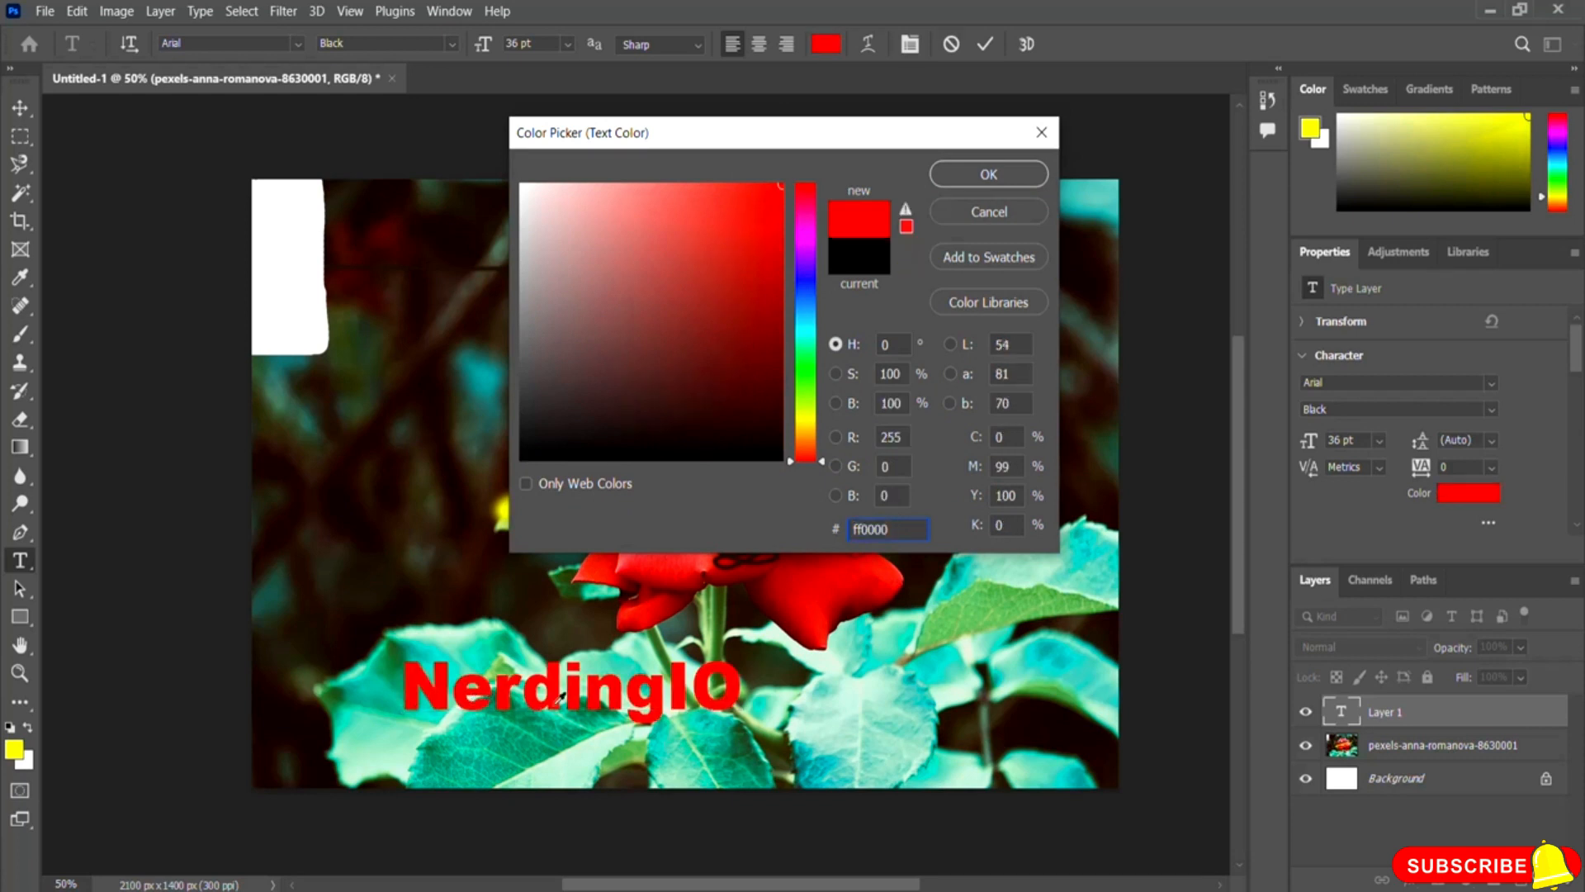
- Try a blue shade and the greens 58d140 and 8bd47d as the color of the NerdingIO text
click(807, 271)
click(703, 233)
click(810, 375)
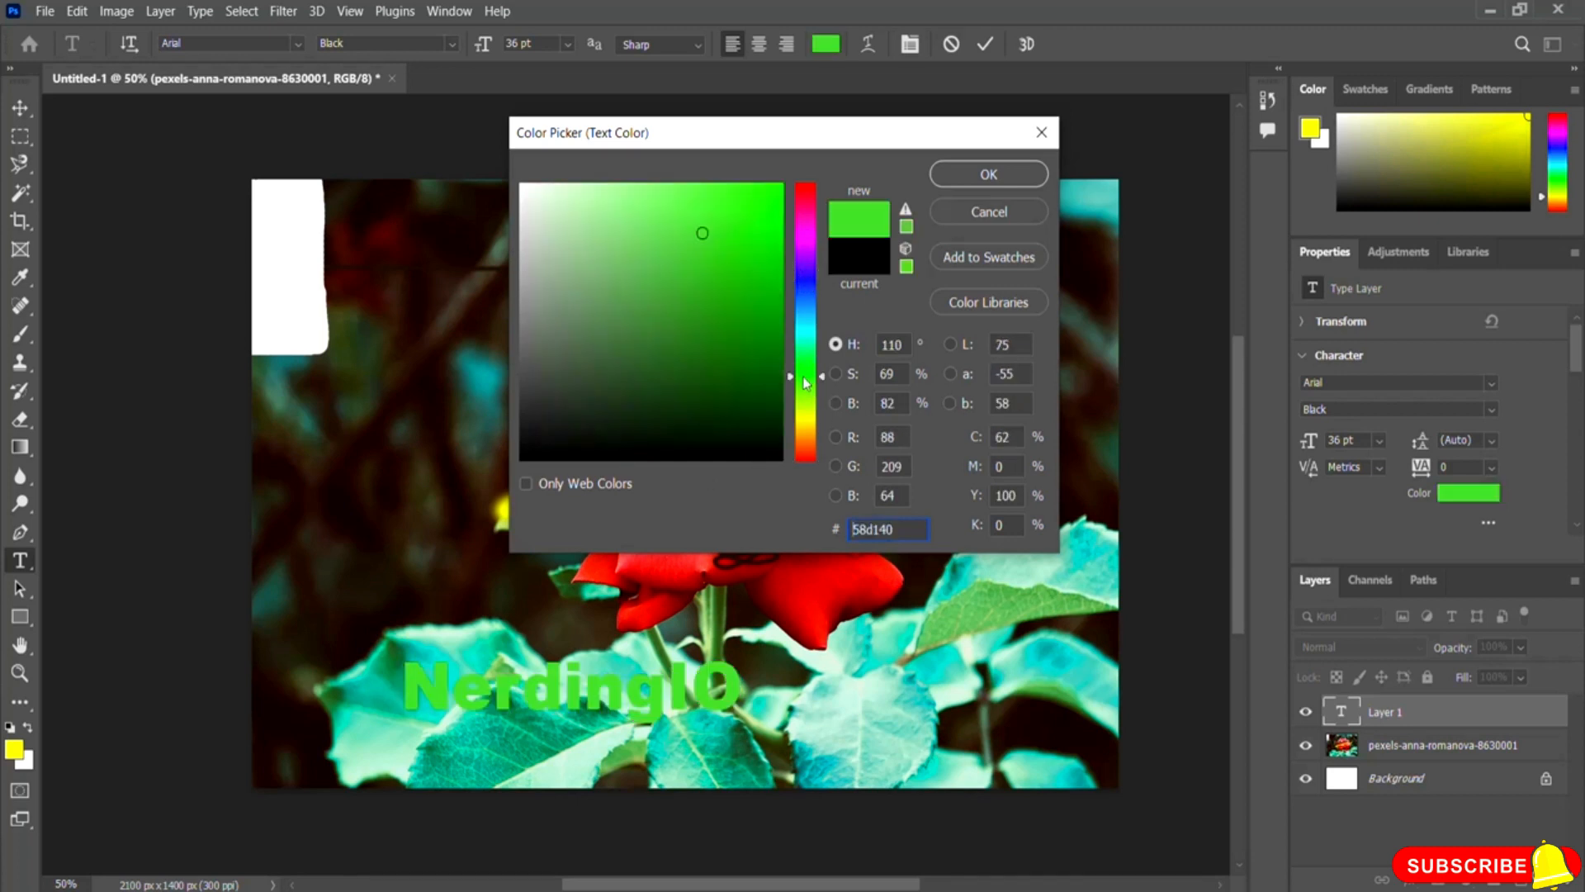
click(629, 230)
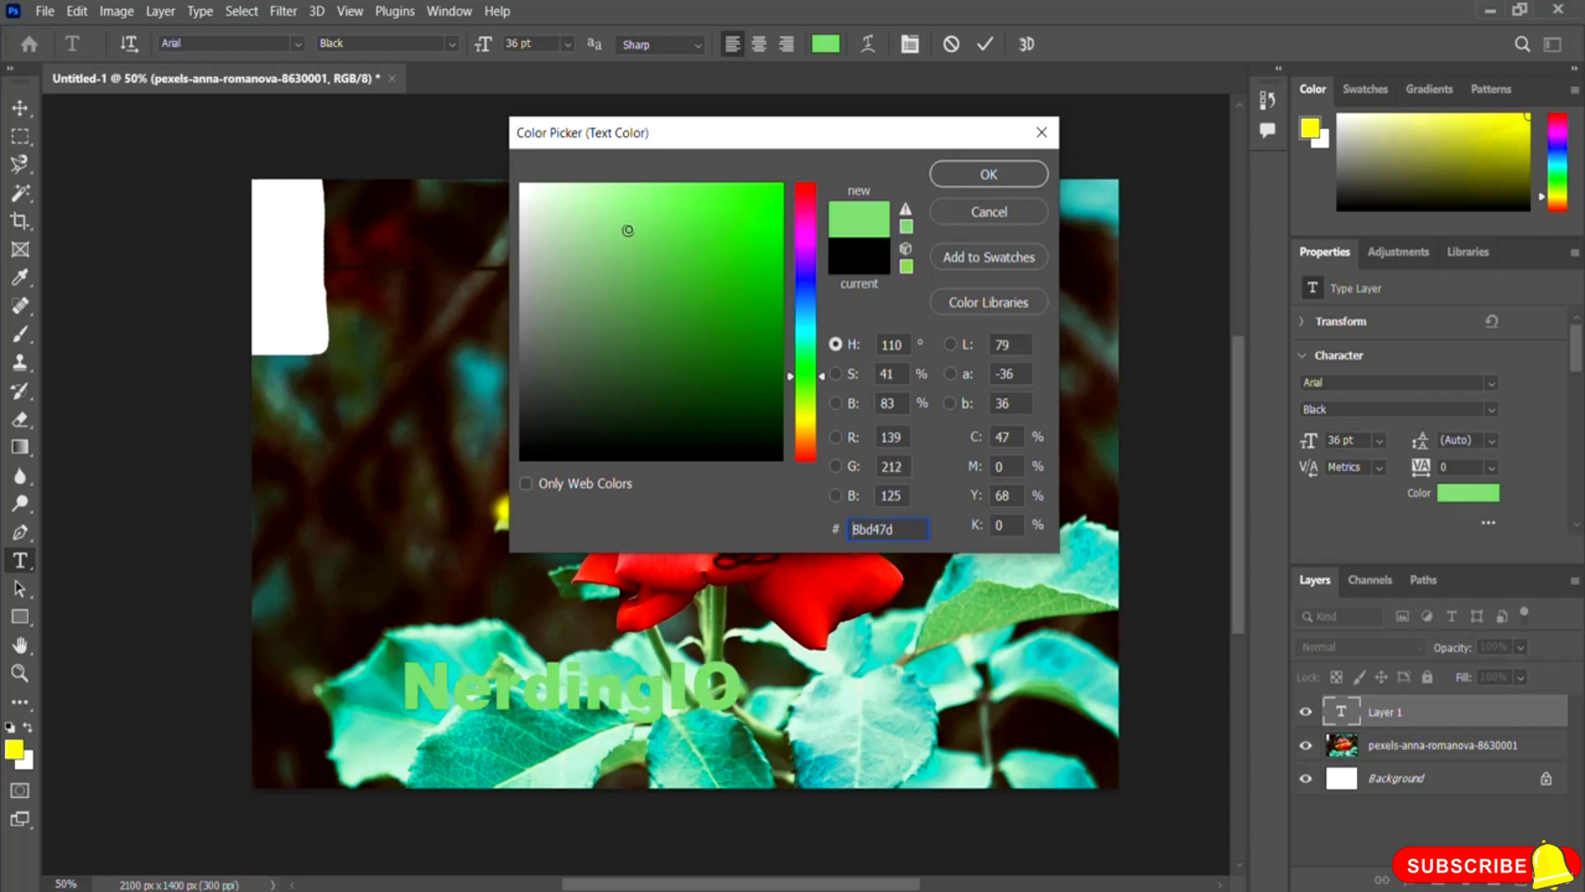
- Set the NerdingIO text color to orange (ff5400) and commit the text edit
click(808, 425)
click(754, 213)
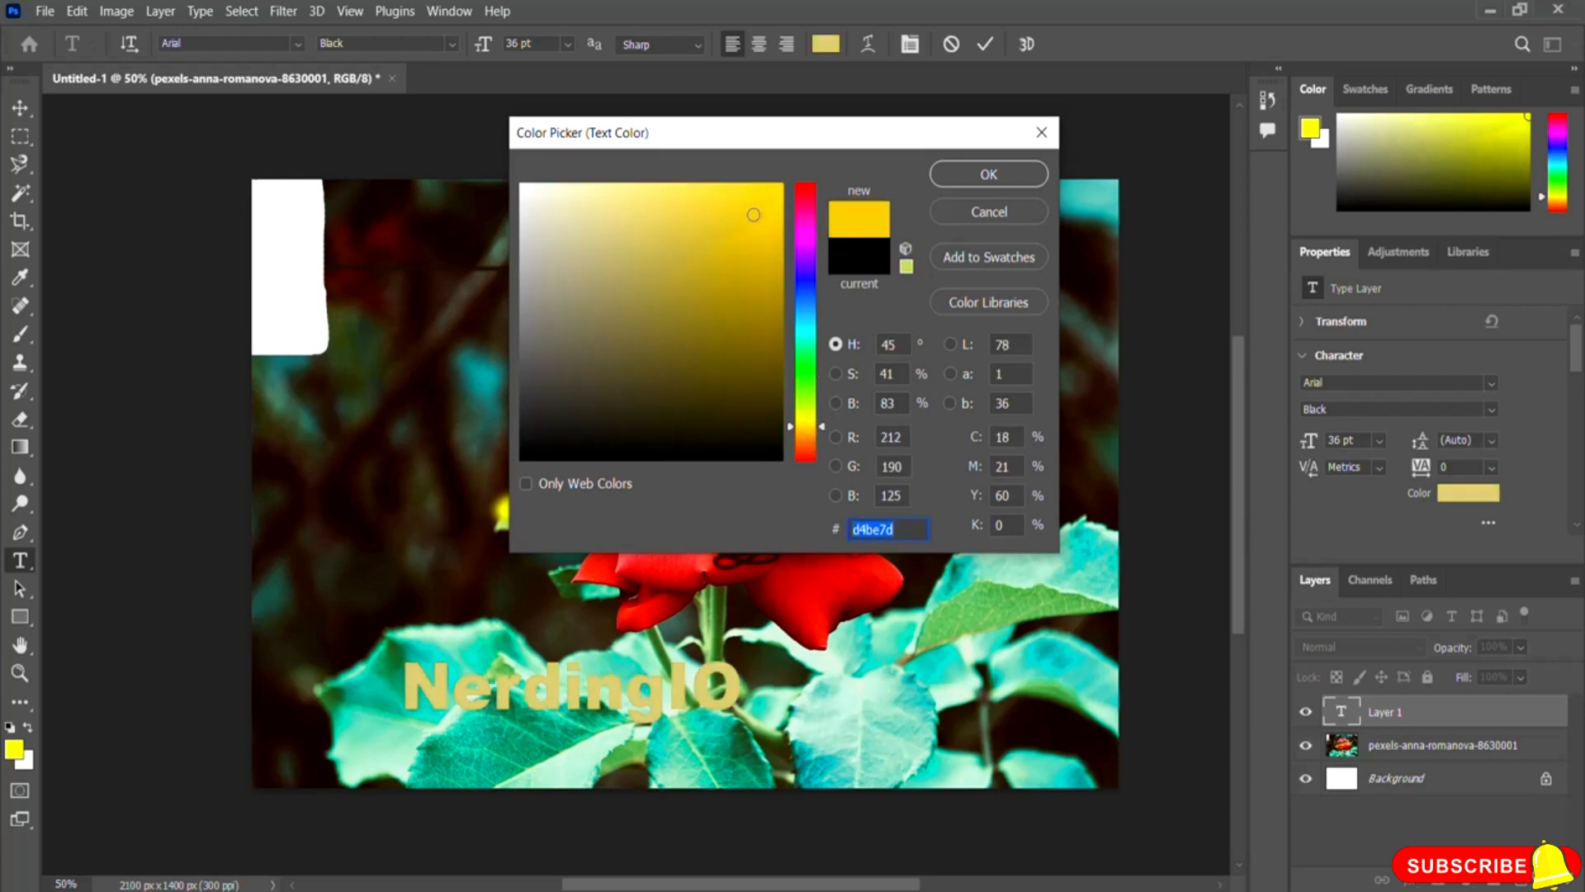
click(766, 193)
click(781, 185)
click(808, 449)
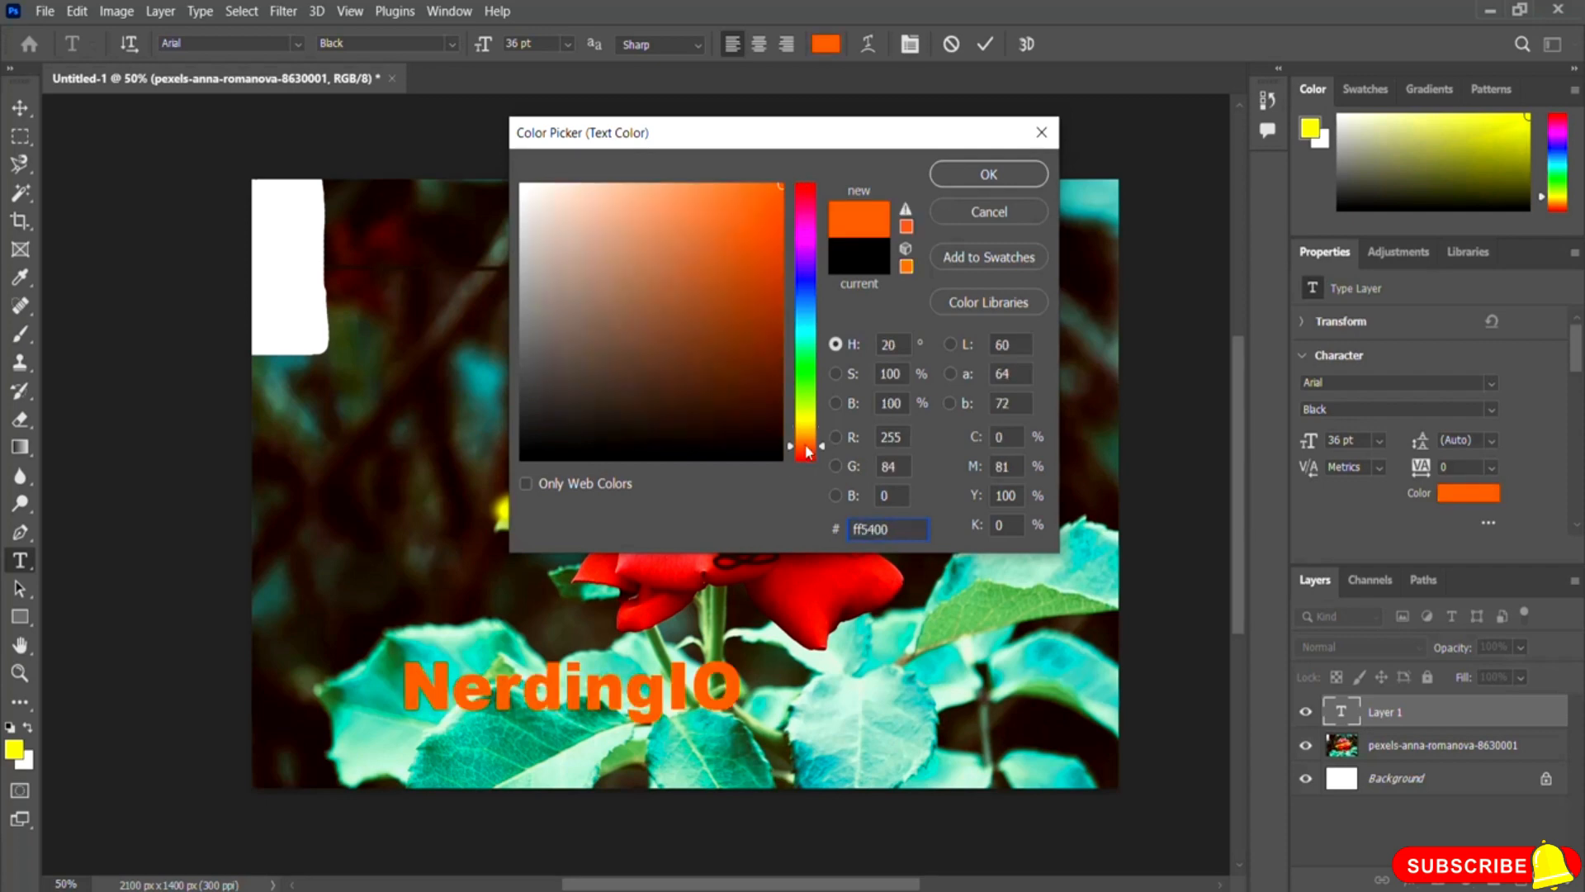
click(1032, 175)
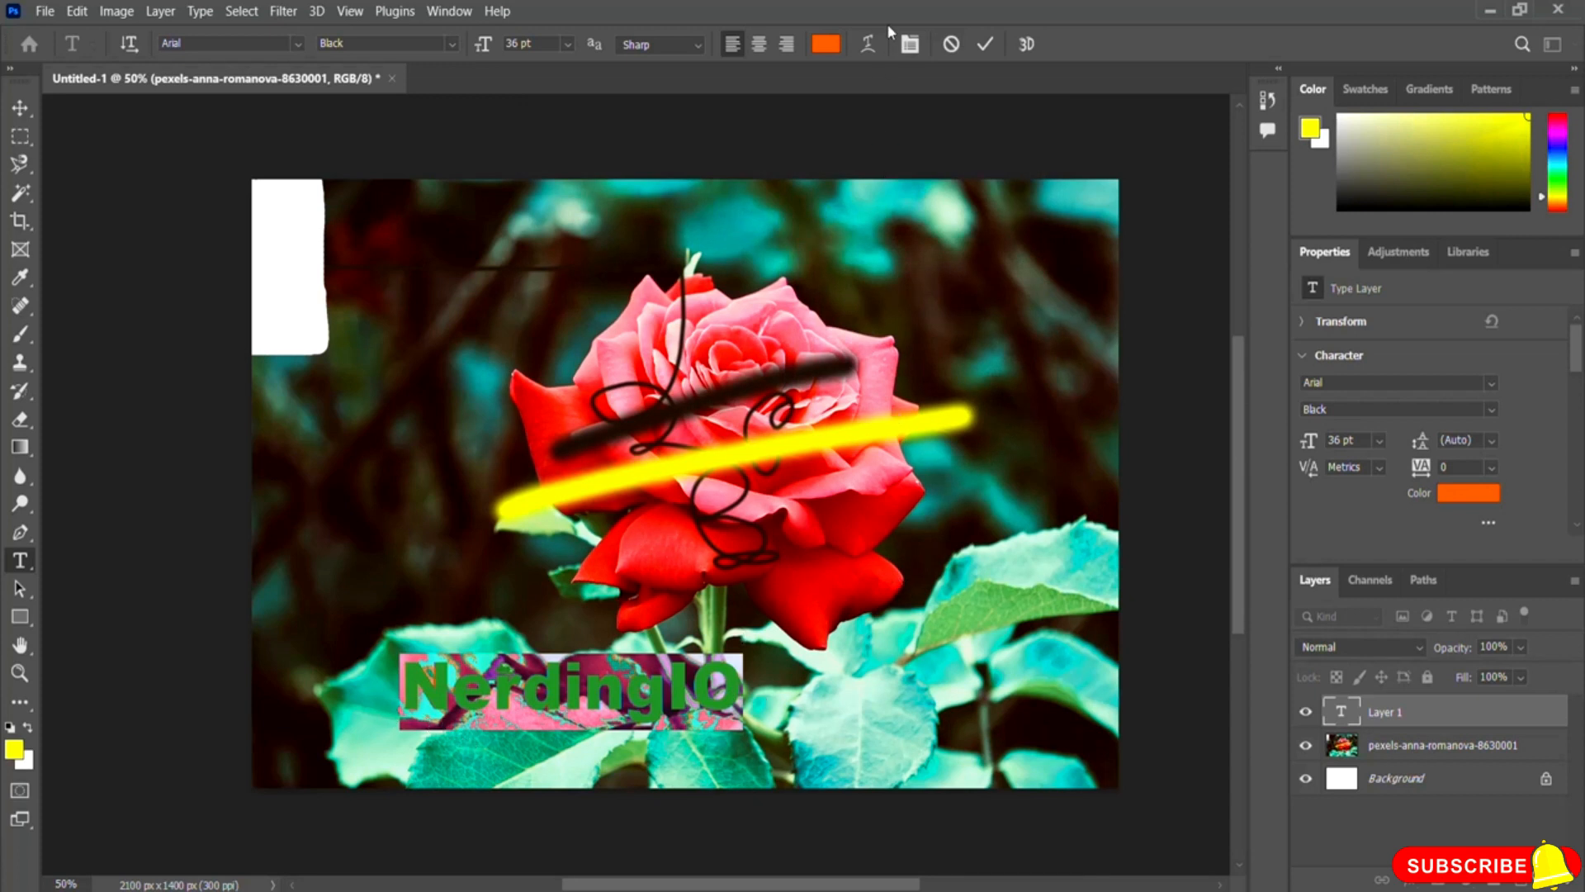
click(985, 45)
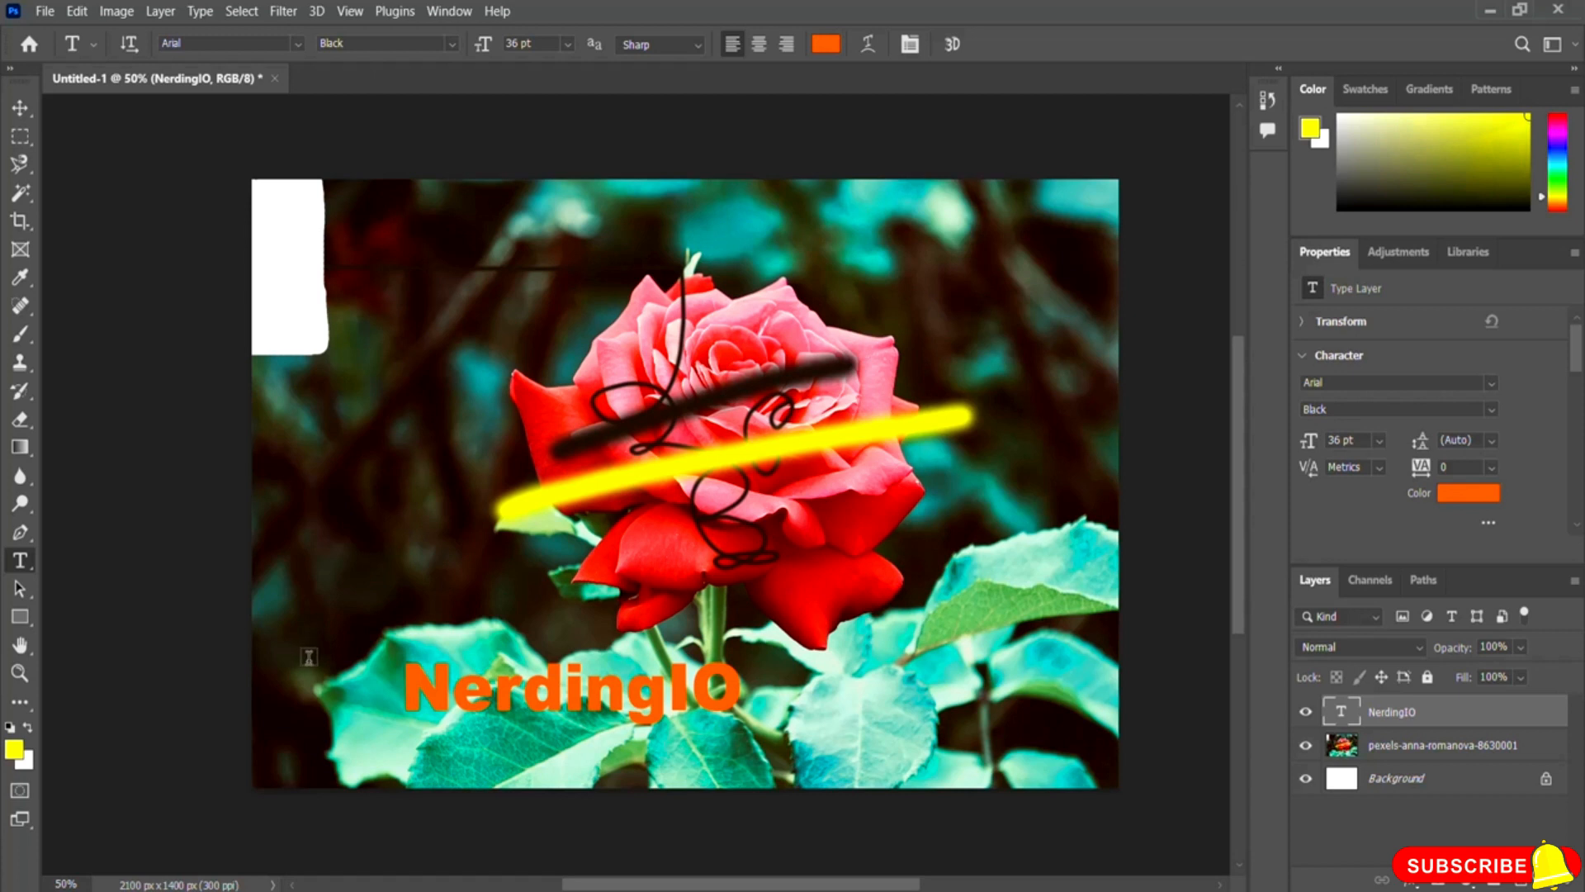
- Draw a rectangle about 362 by 233 px to the left of the rose and fill it with blue
click(21, 617)
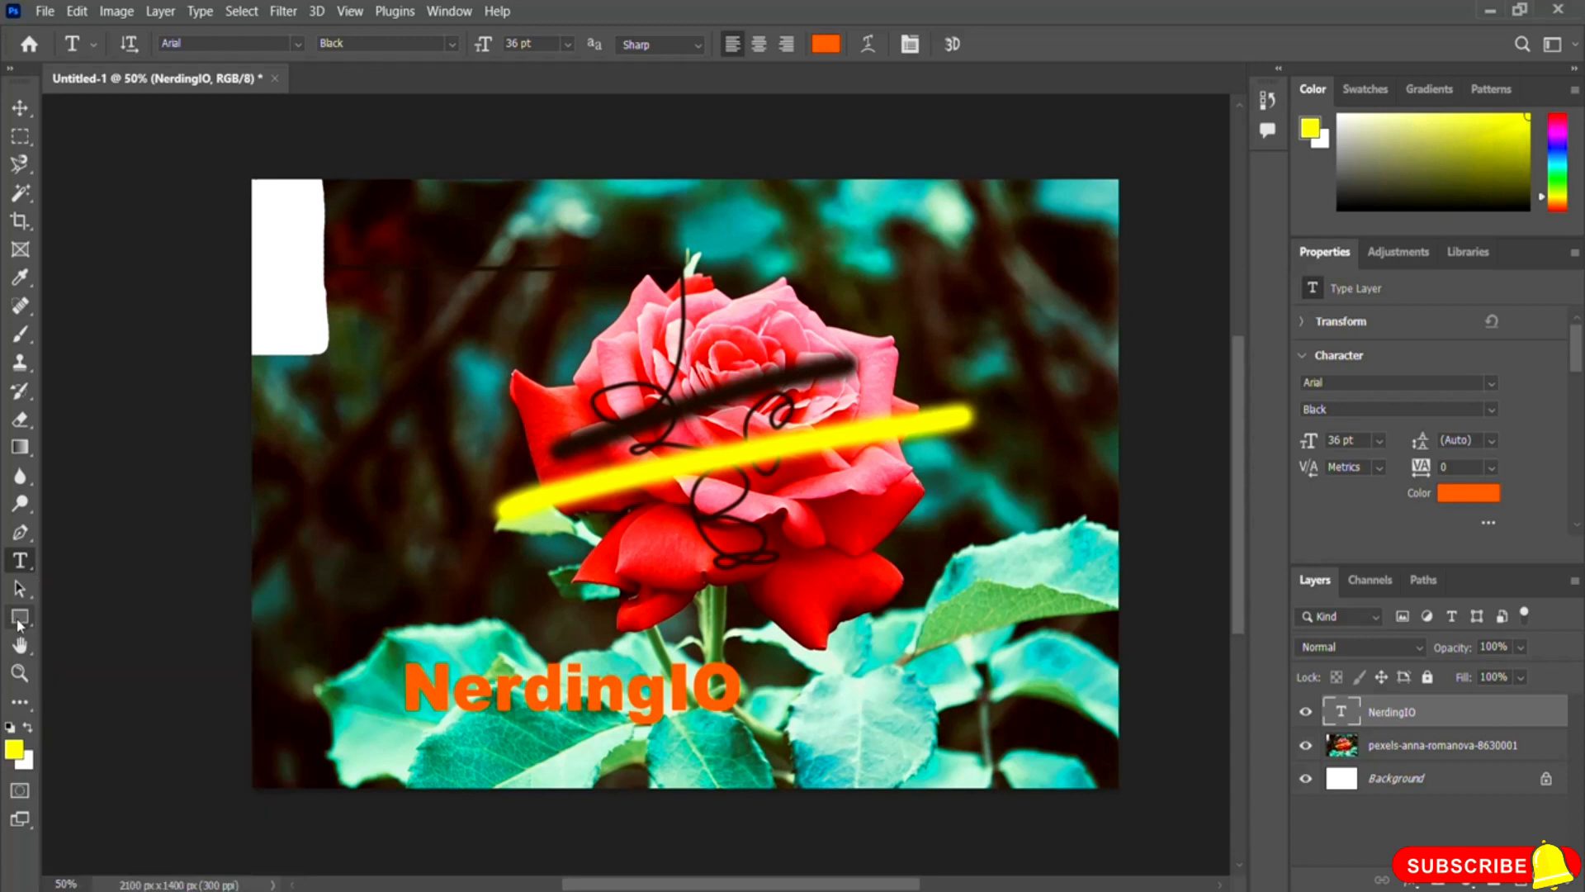
drag(286, 392, 435, 493)
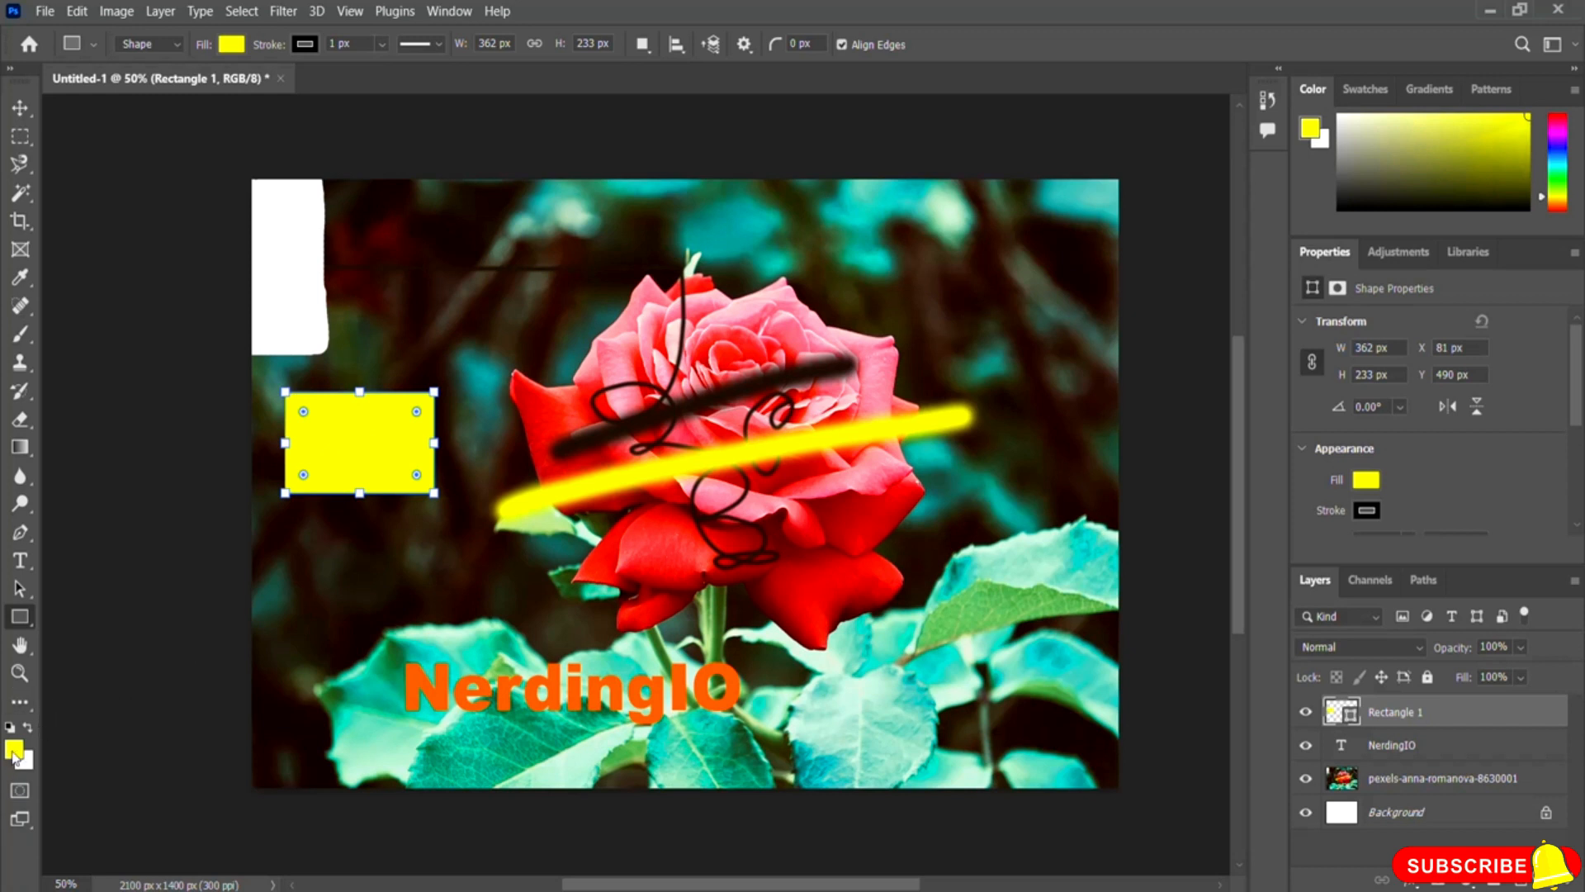
click(227, 48)
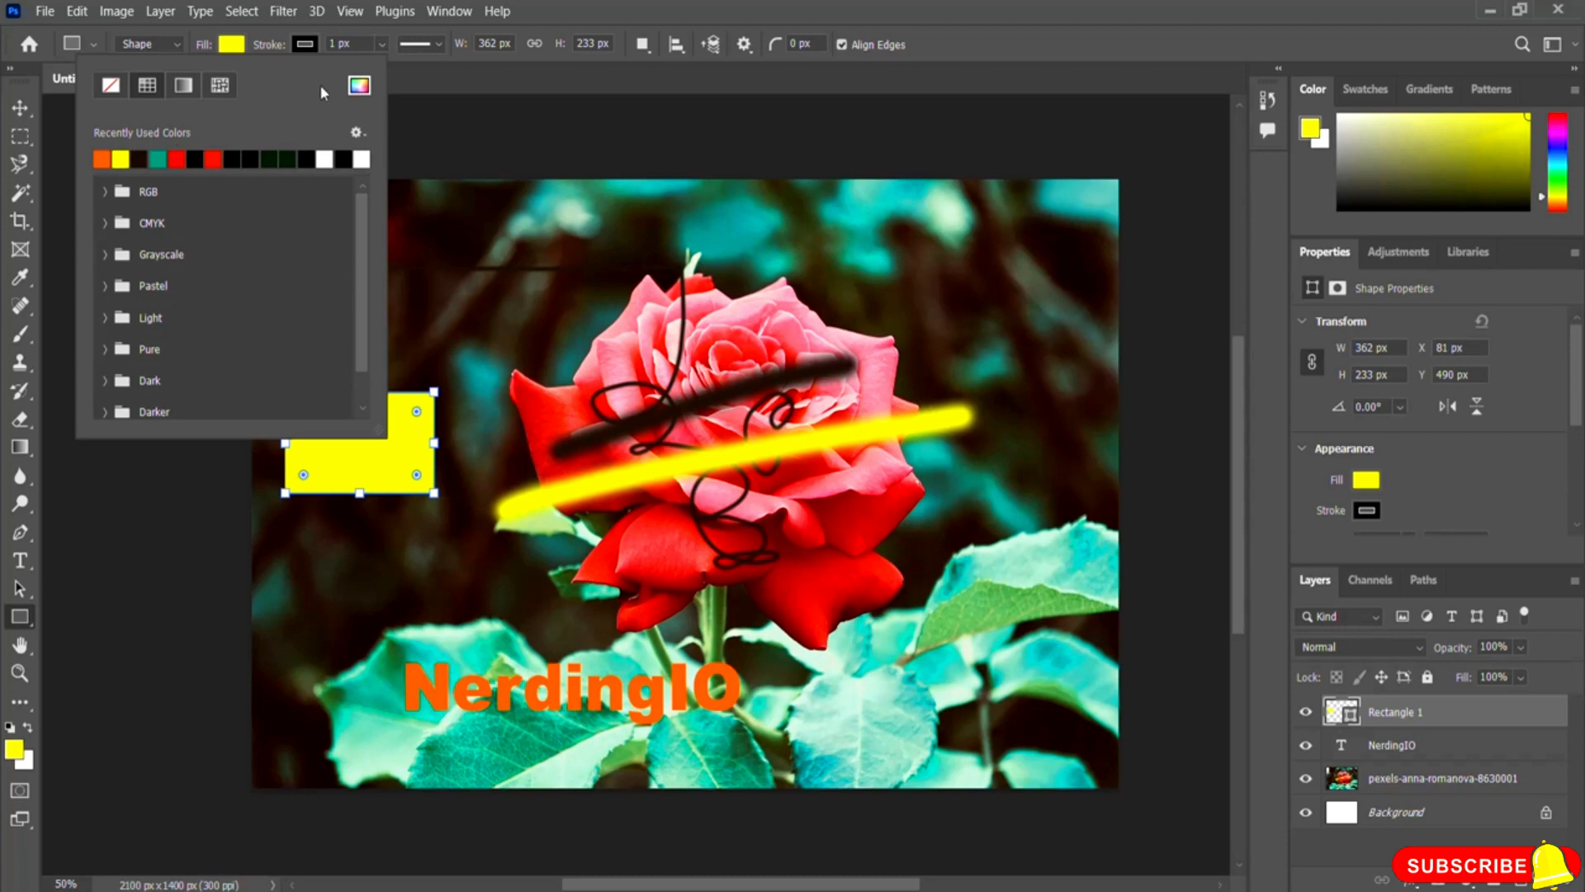
click(358, 86)
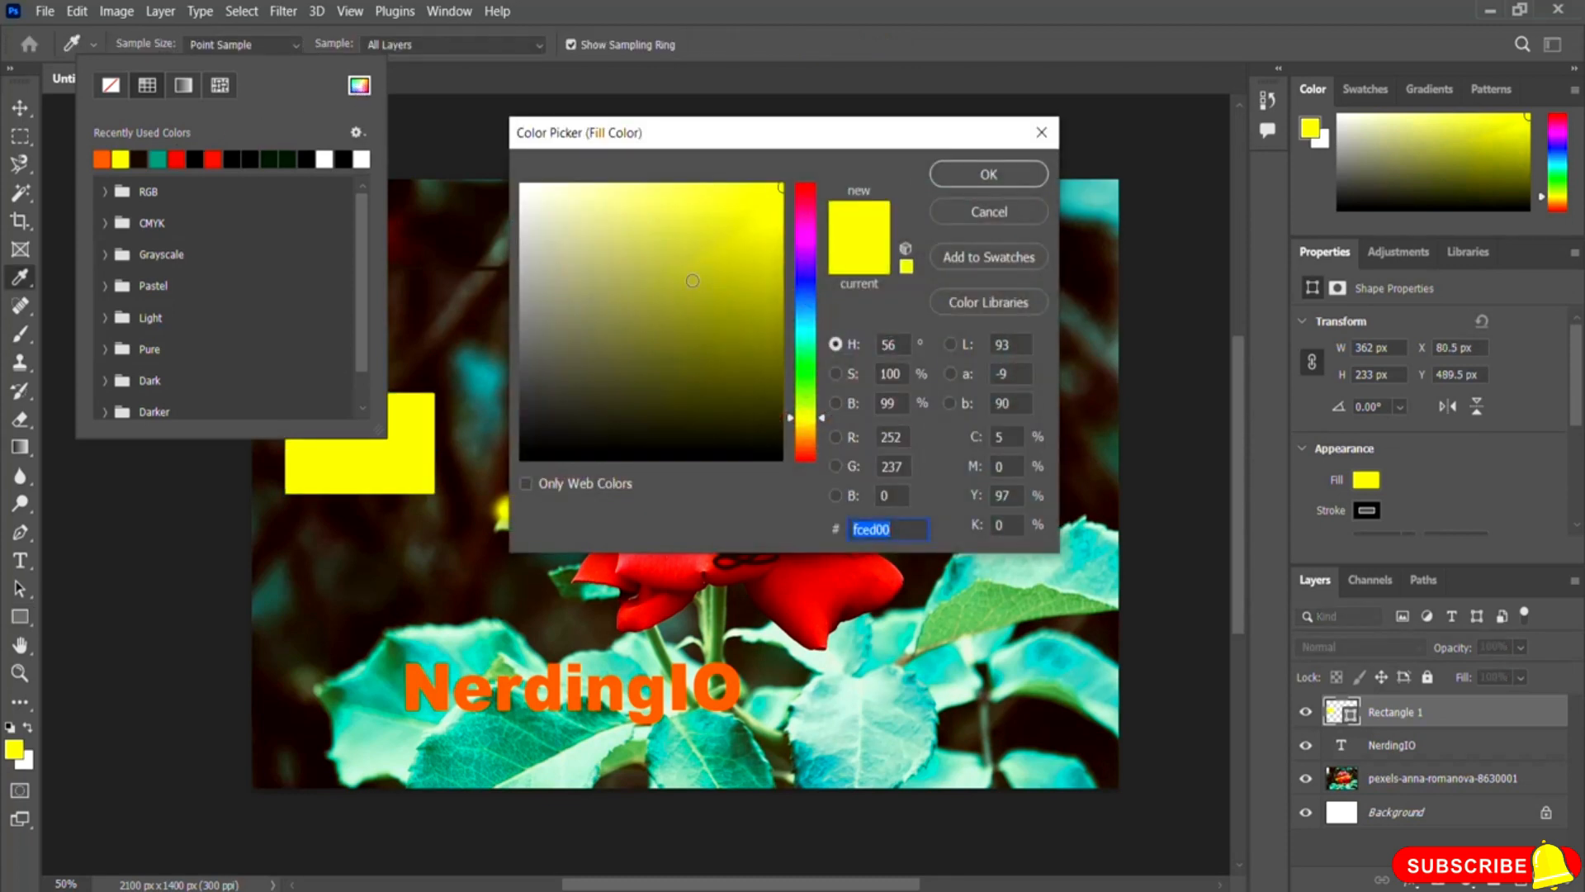
click(805, 274)
click(744, 241)
click(753, 215)
click(987, 175)
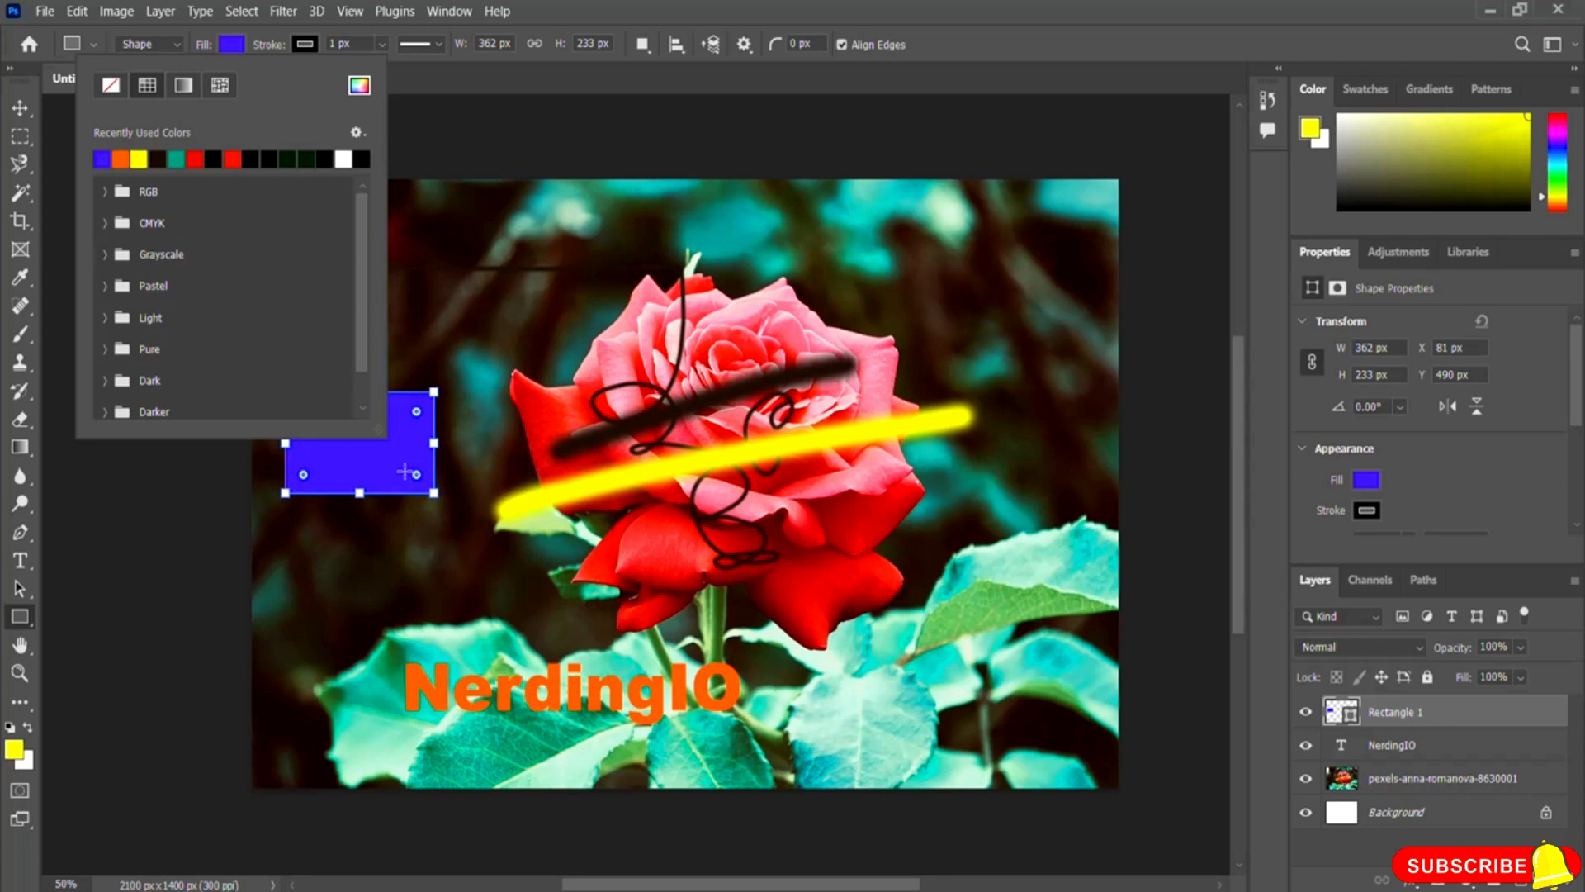
- Remove the rectangle's fill and set its stroke color to yellow
click(108, 88)
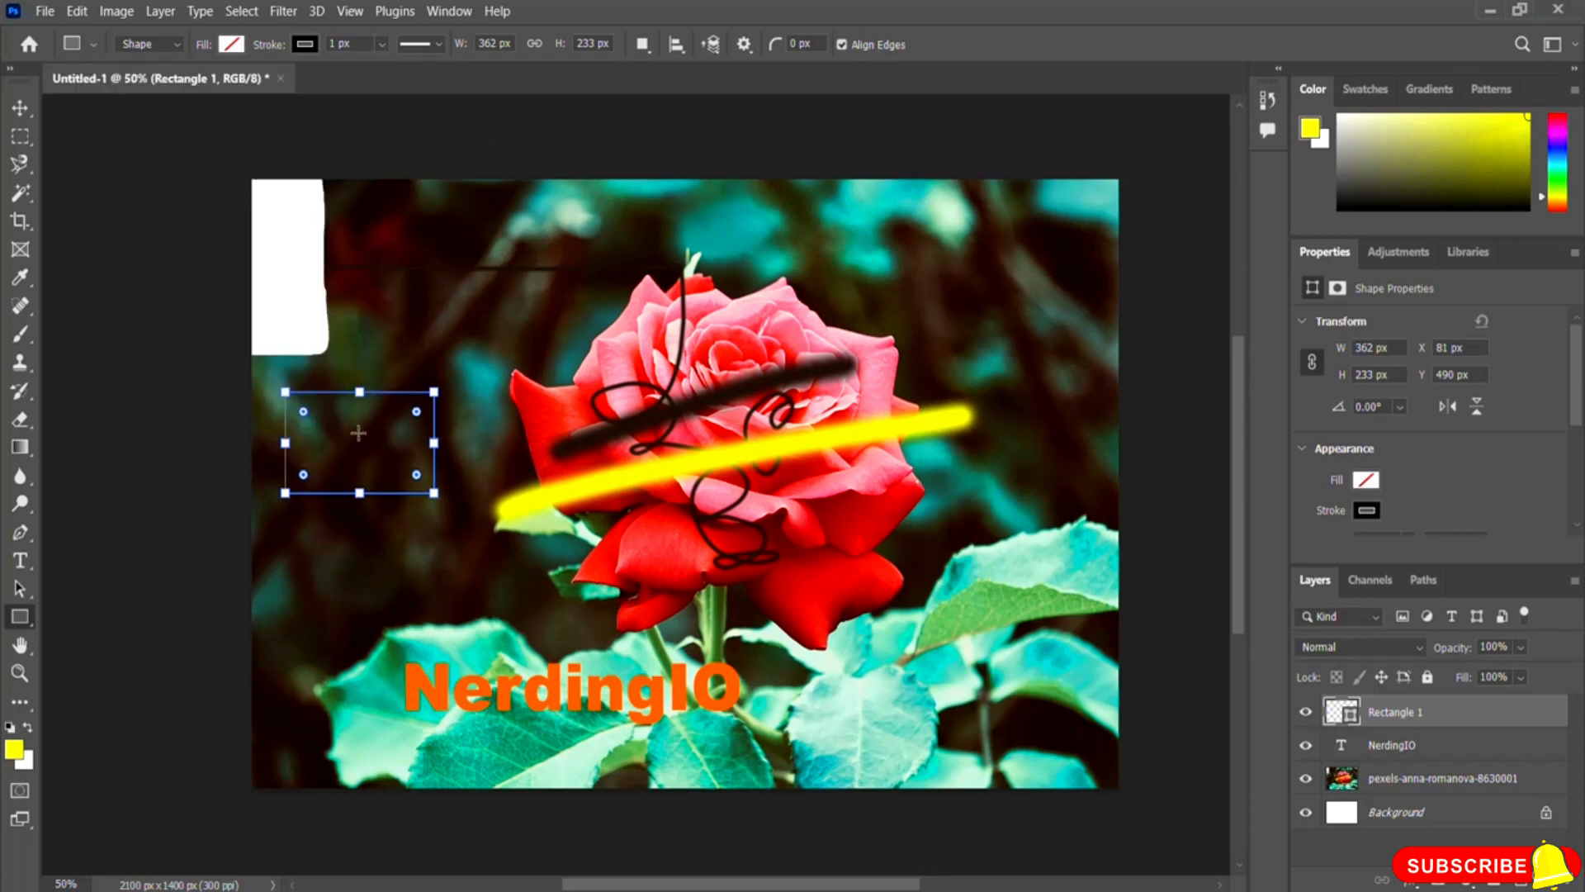
click(303, 46)
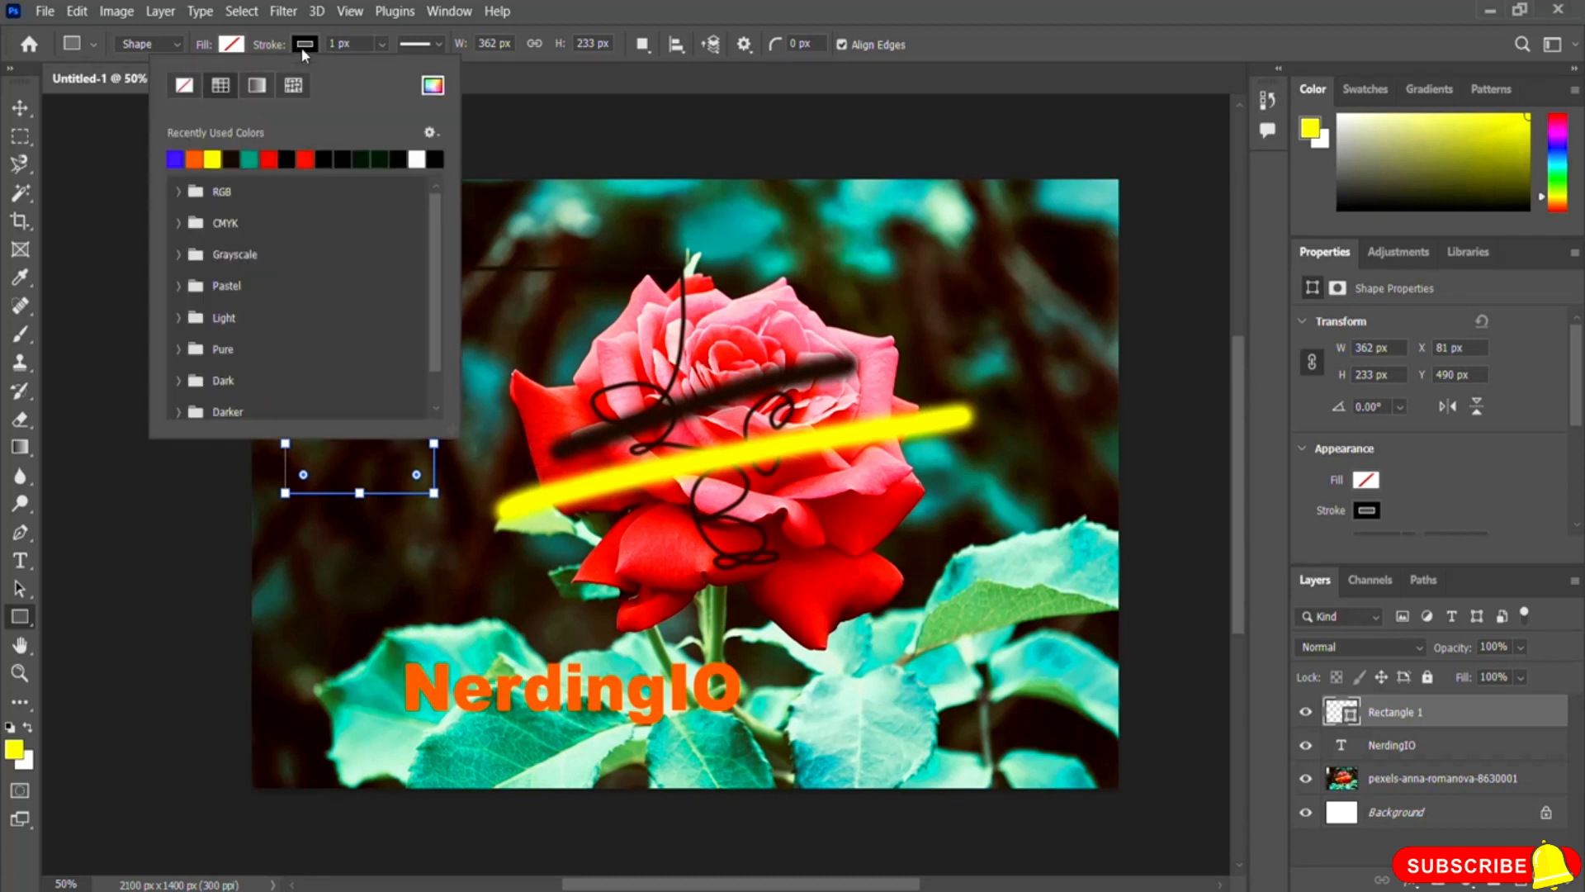
click(216, 157)
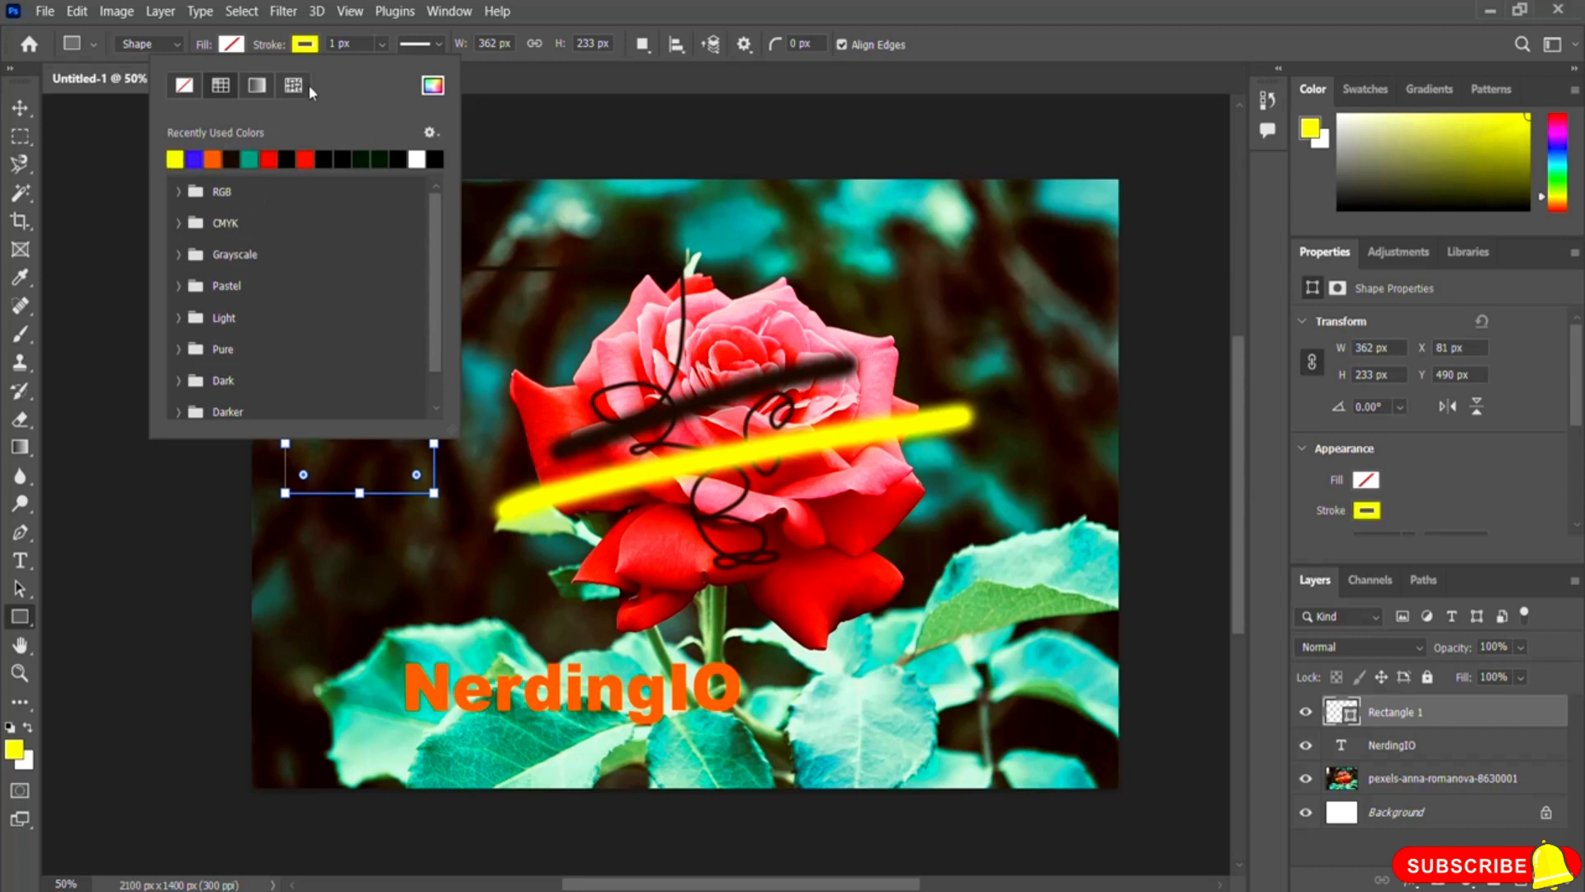
click(398, 32)
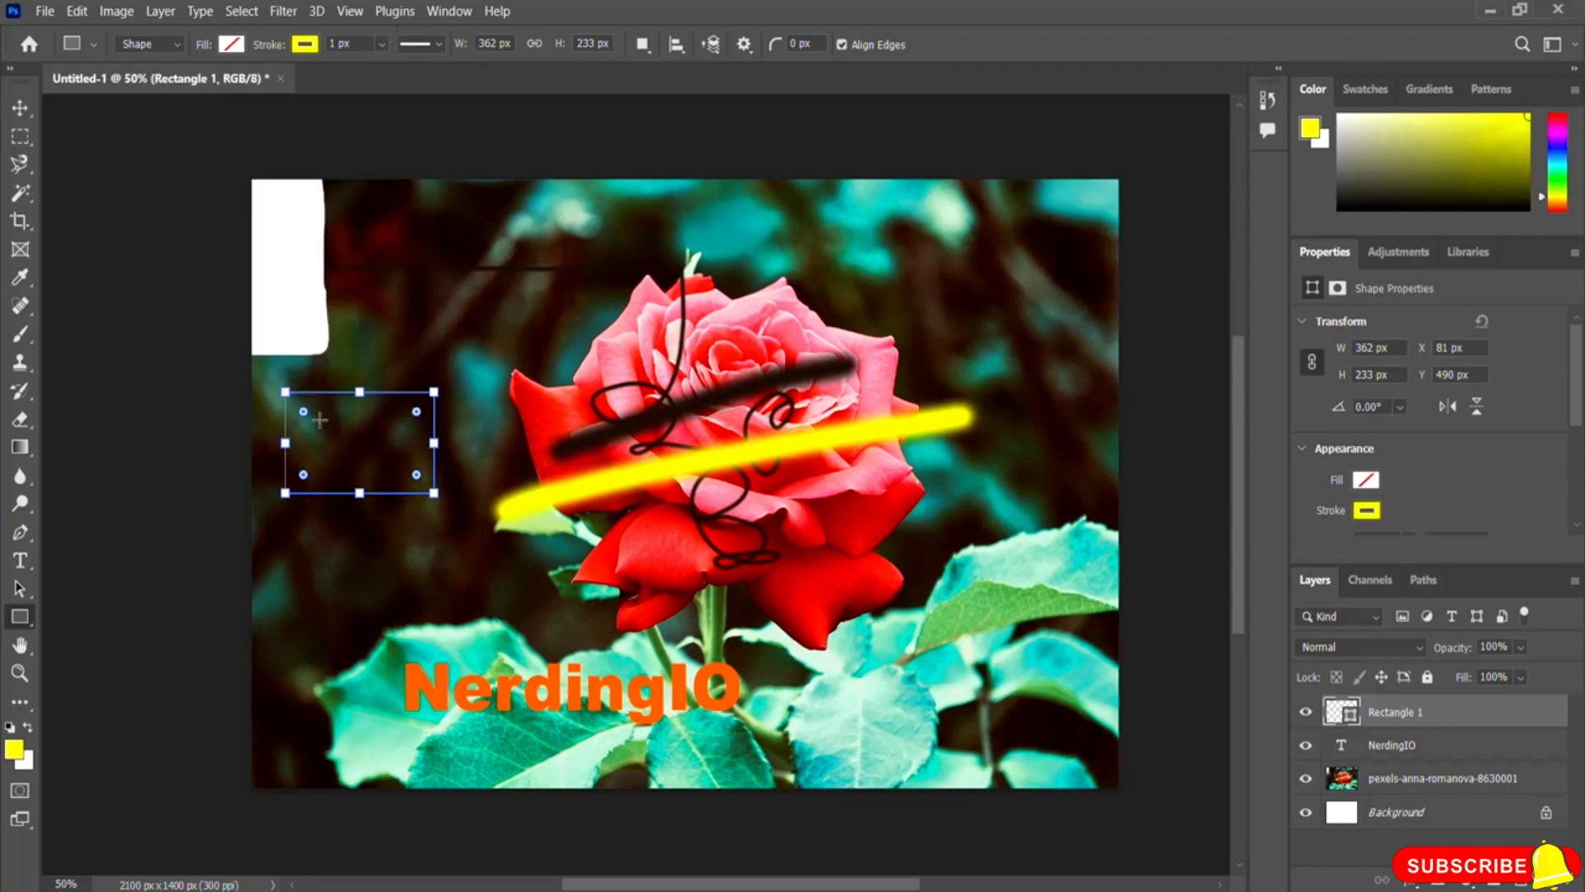
- Increase the rectangle's stroke width to about 15.6 px and finish editing the shape
click(382, 44)
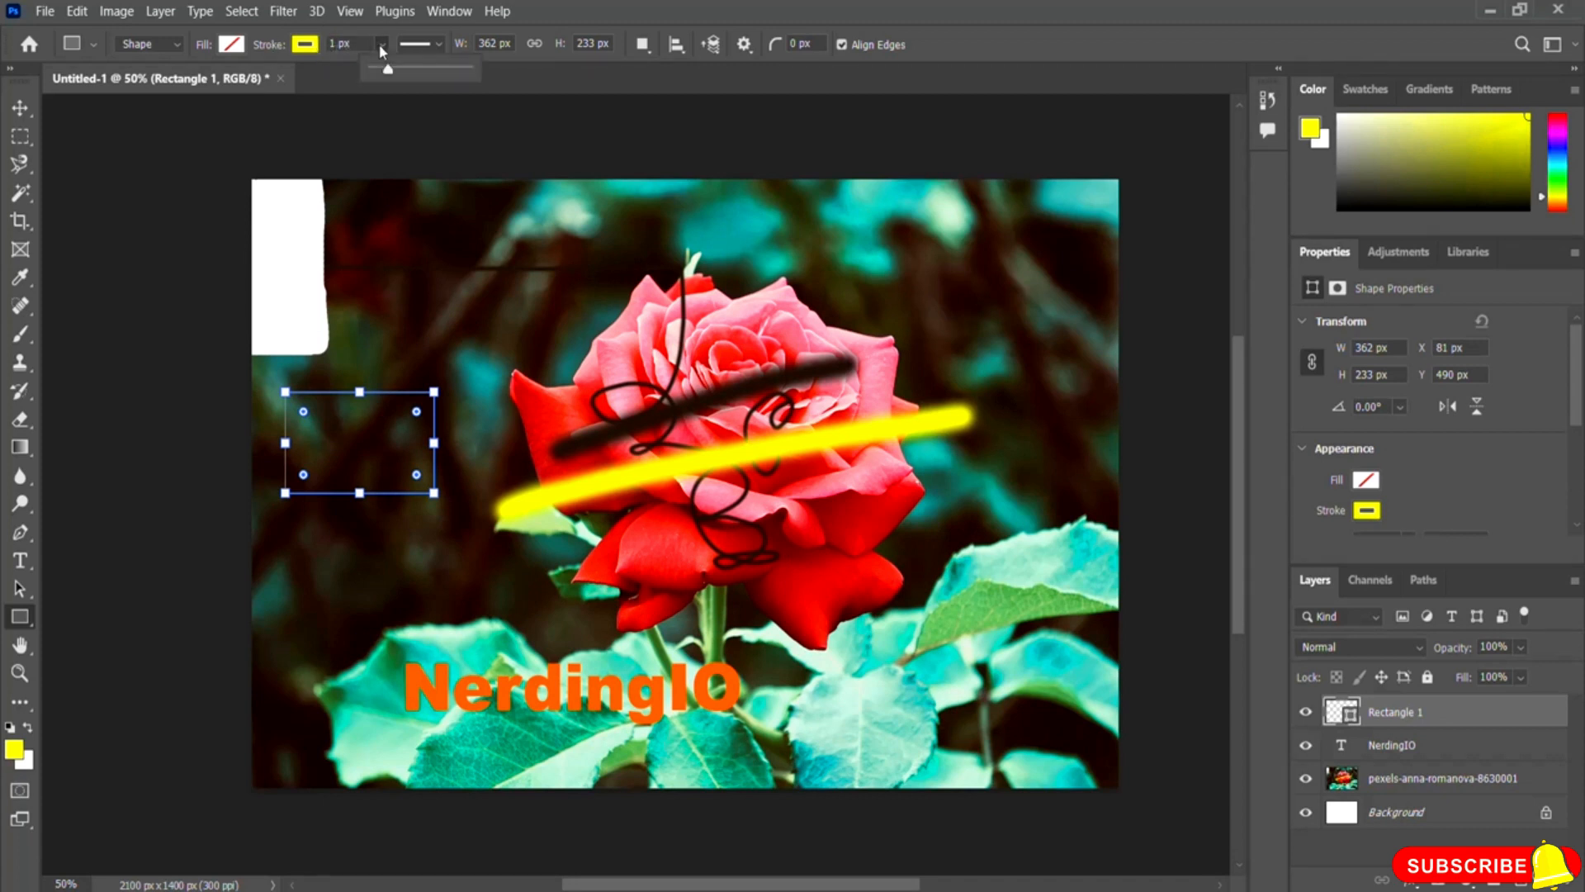
drag(387, 71, 394, 71)
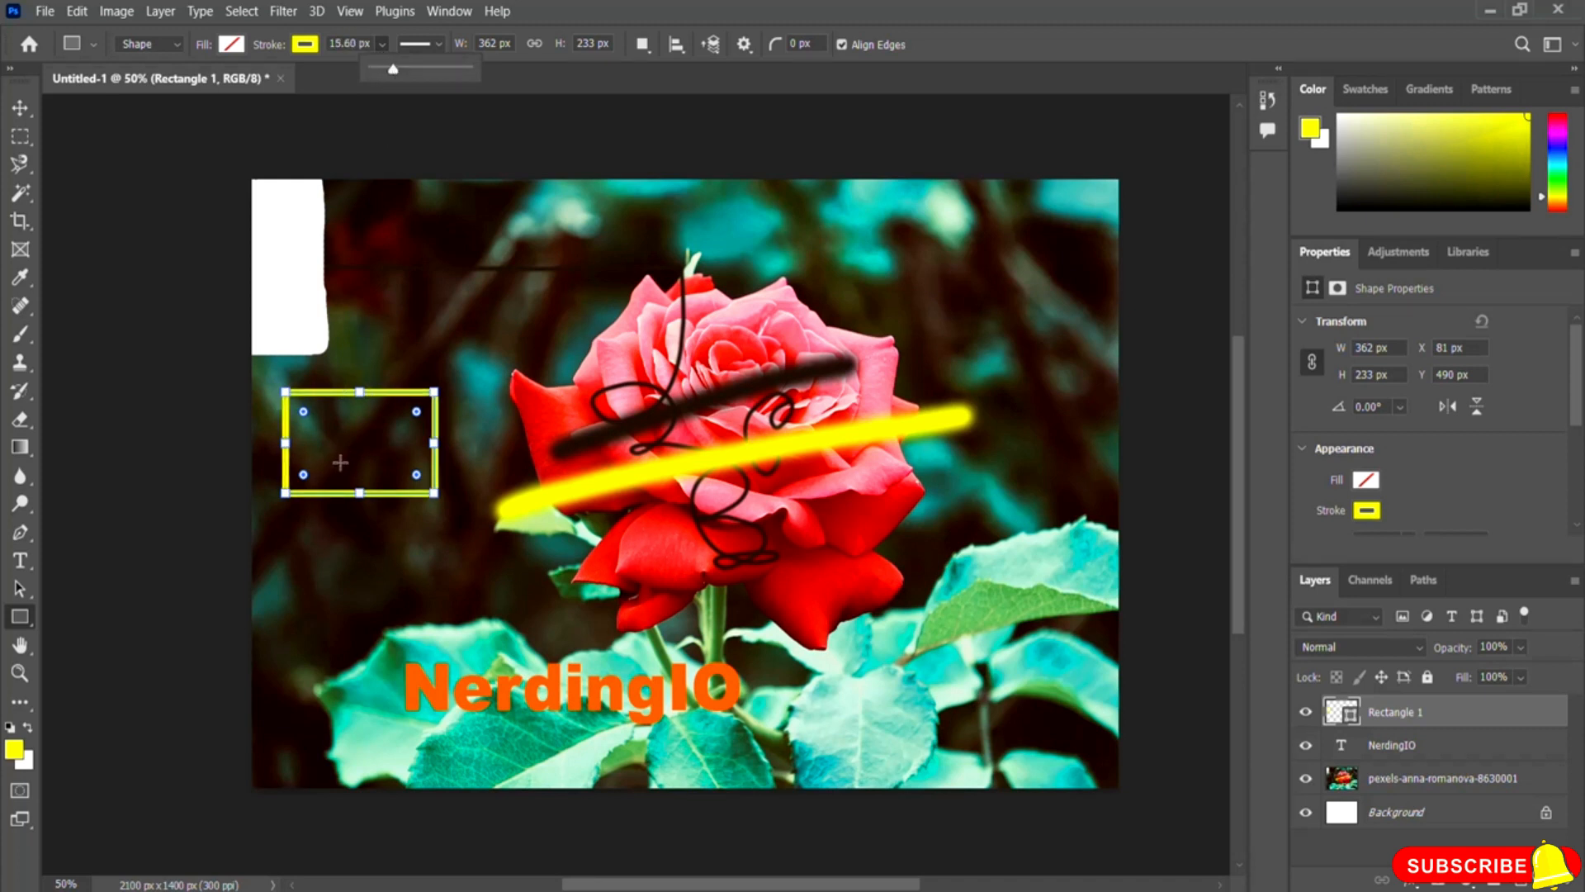
click(934, 47)
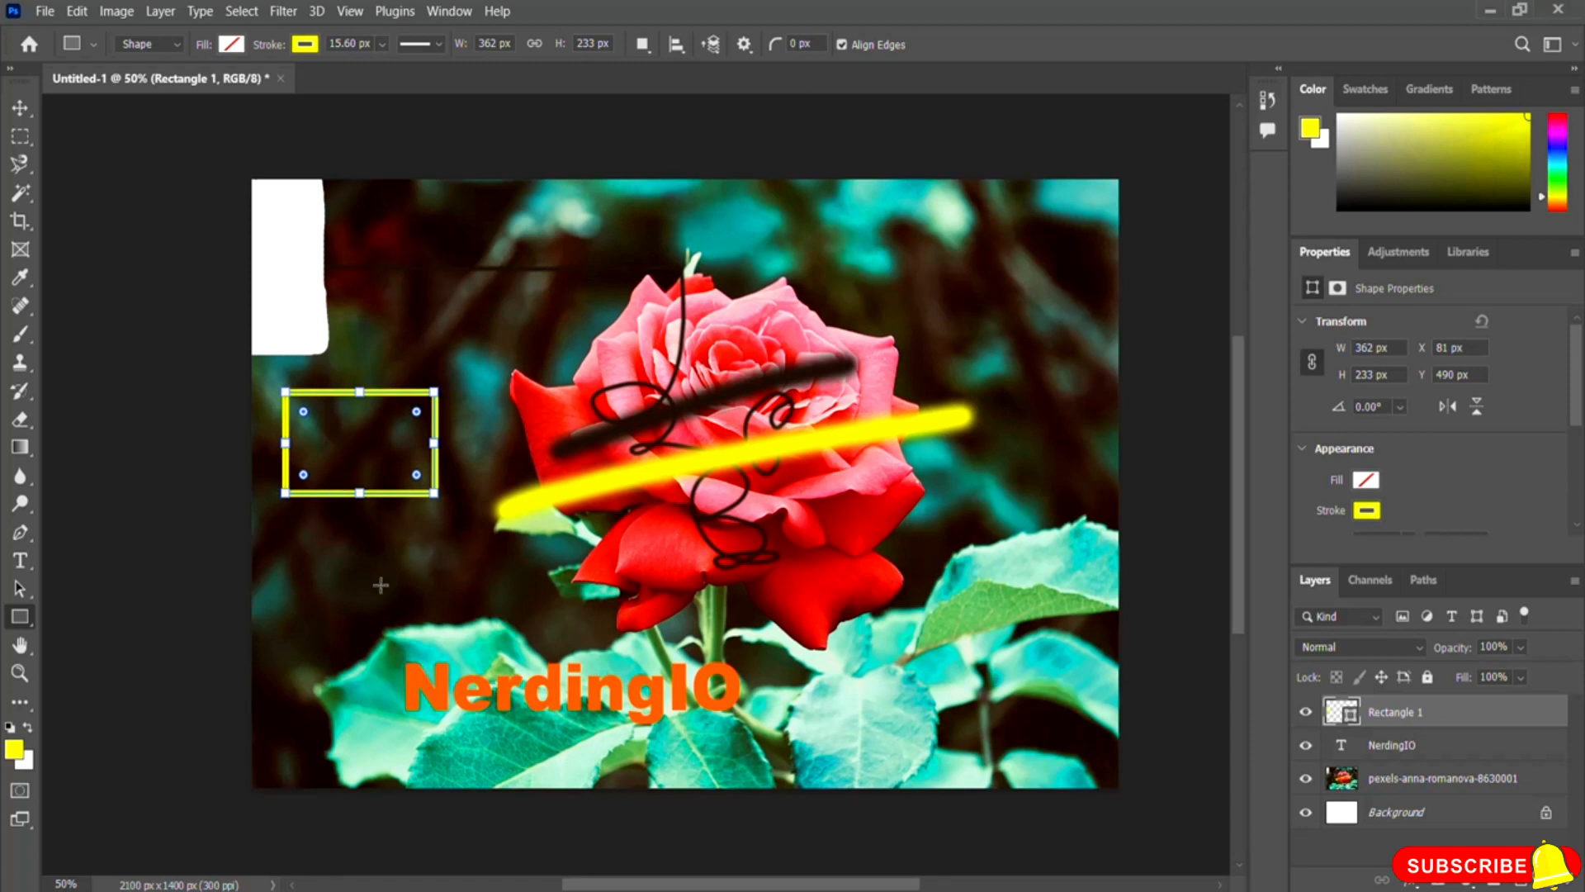
key(Return)
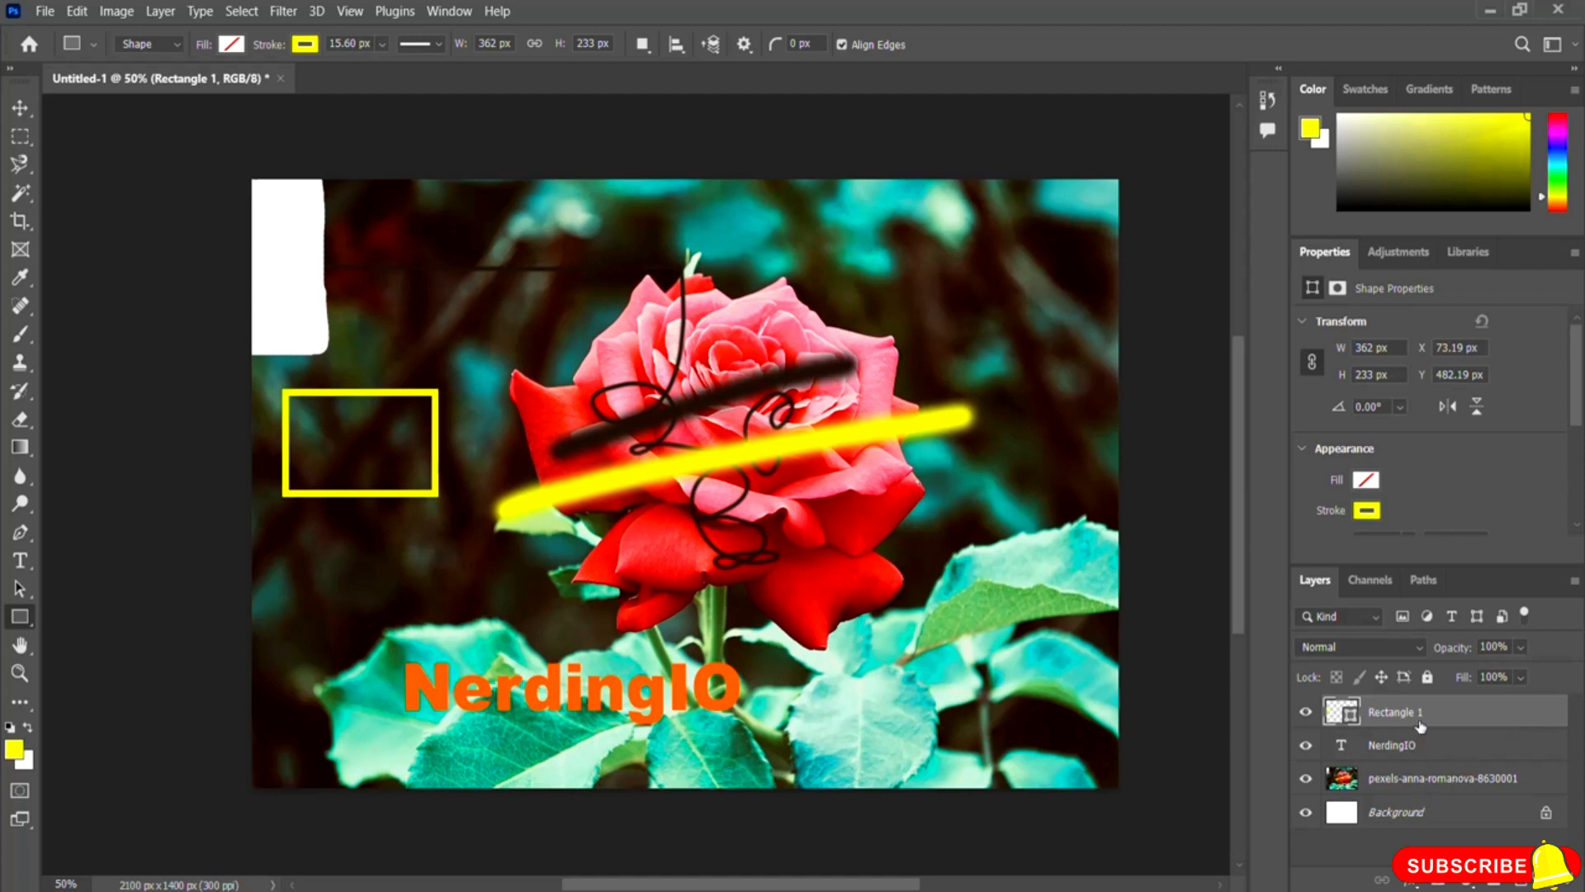
- Select the Background, rose photo, NerdingIO and rectangle layers in turn to see what each one contains
click(1392, 817)
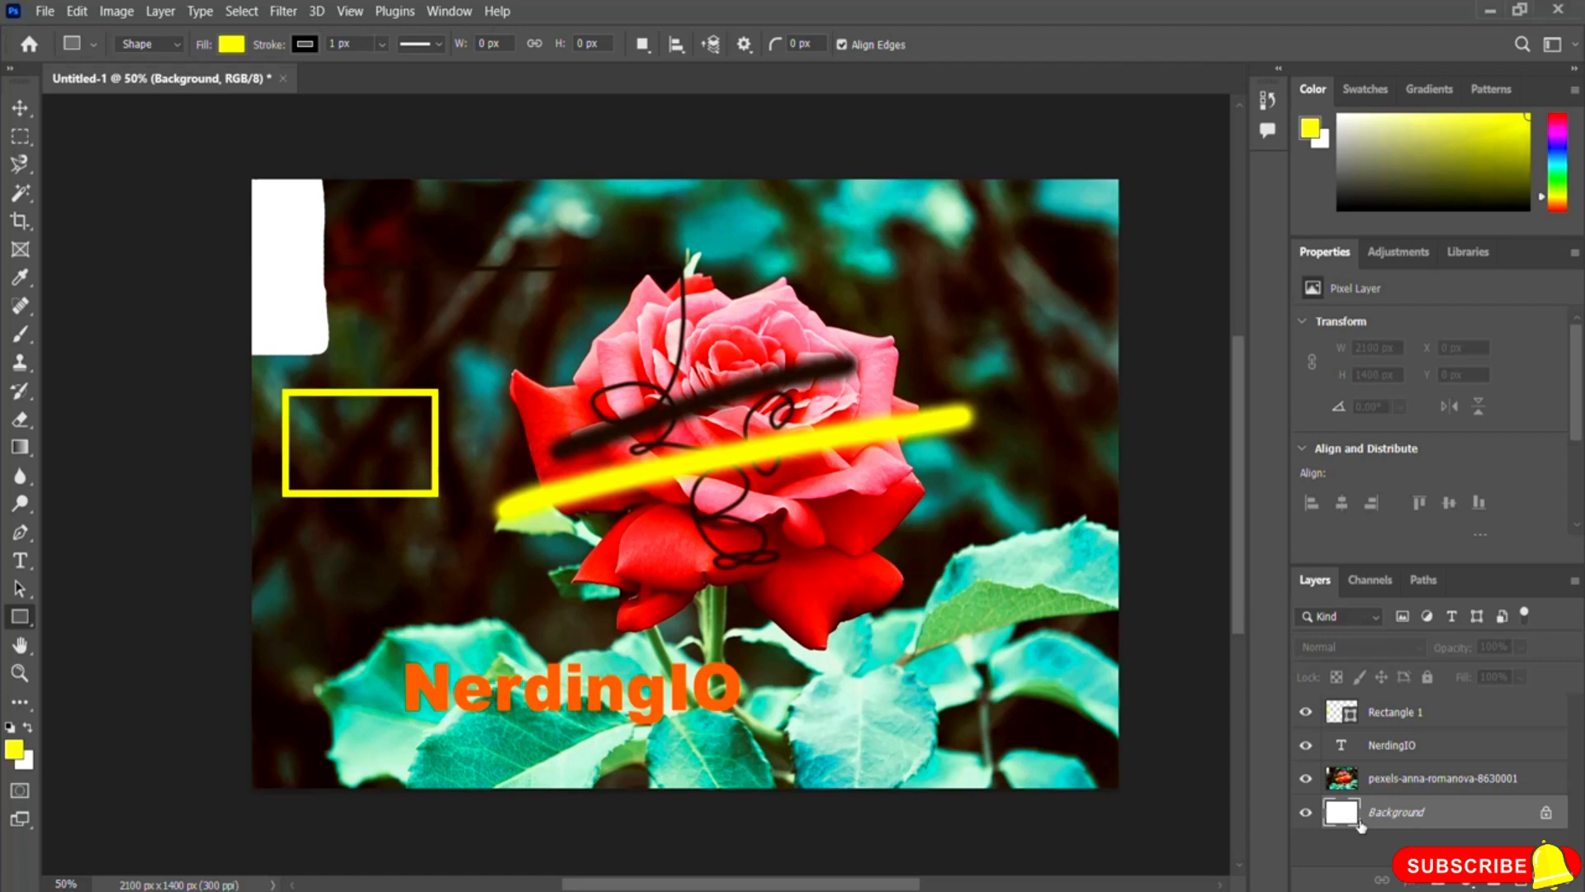
click(1394, 784)
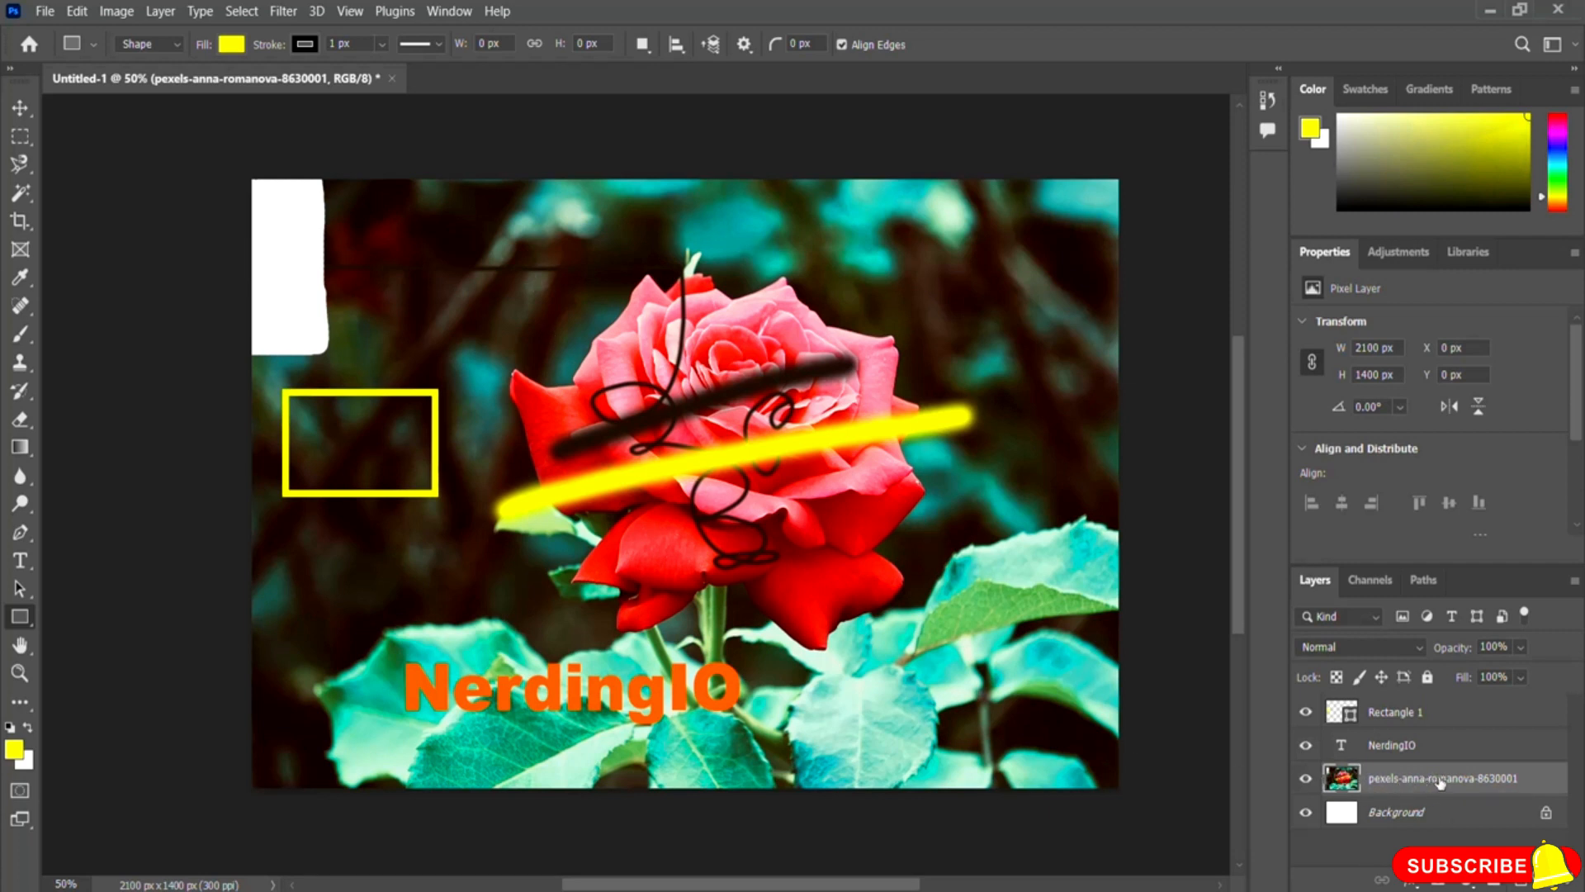
click(1404, 747)
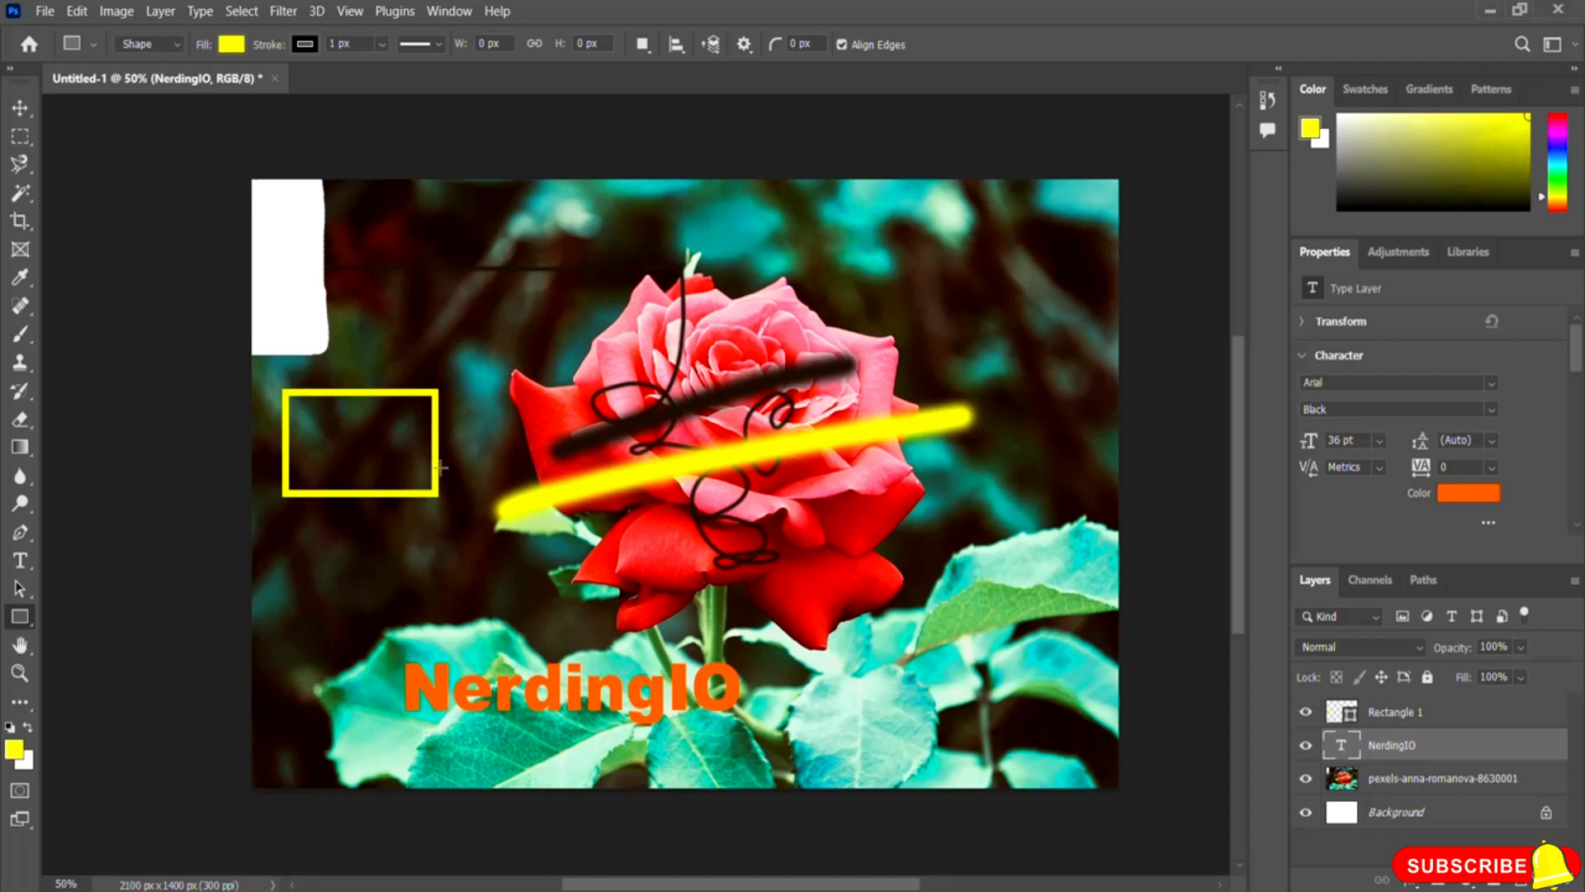
click(1393, 717)
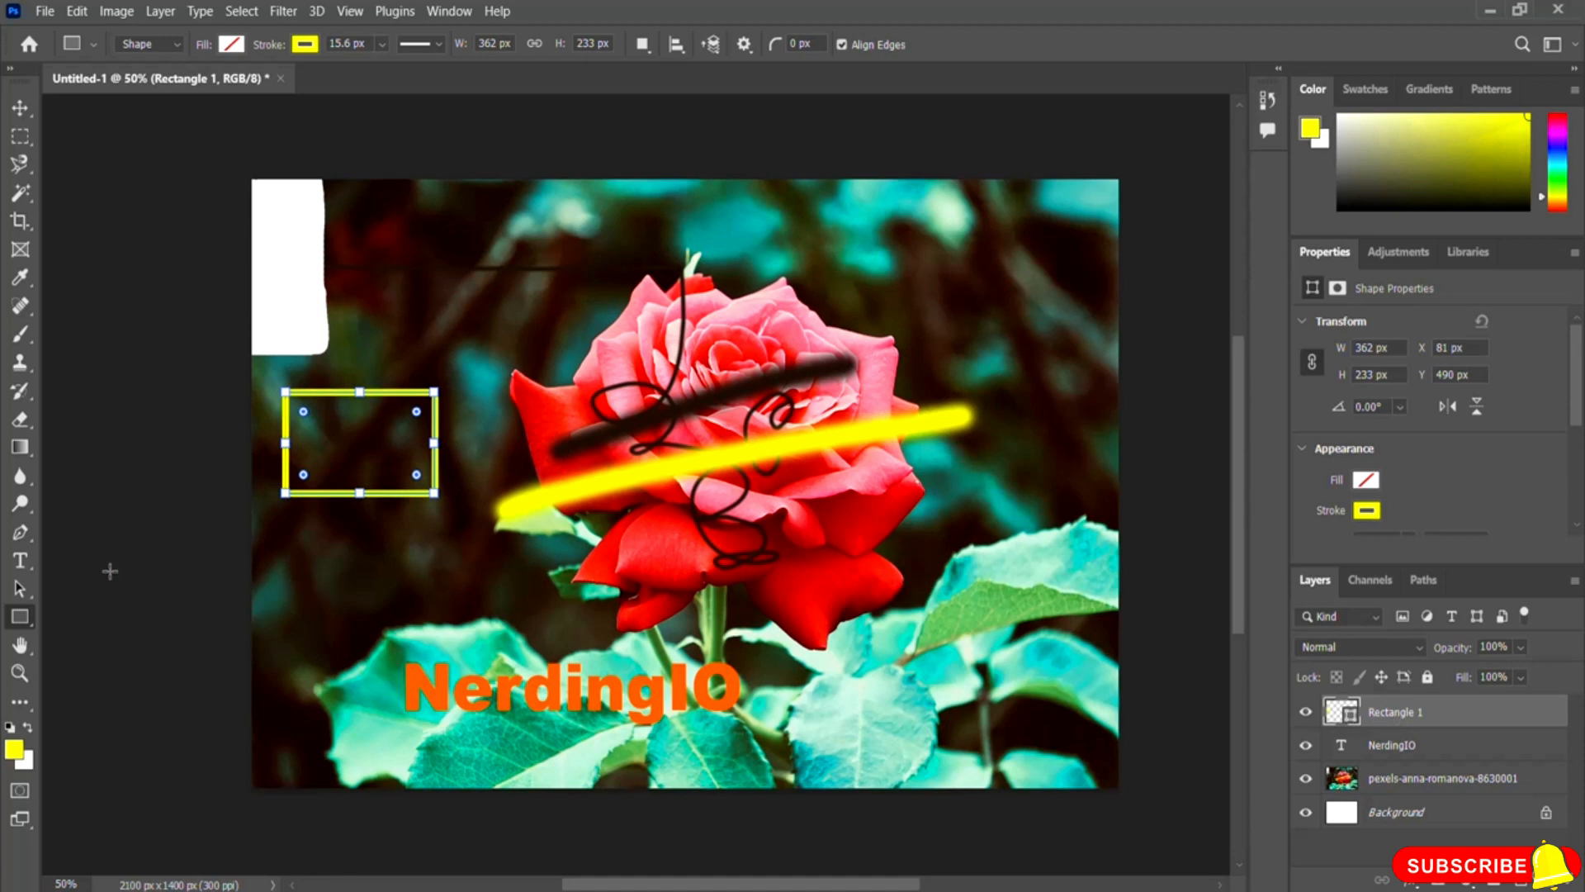
- Draw an unfilled ellipse about 243 by 225 px above the yellow rectangle and set its stroke color to red
right_click(24, 620)
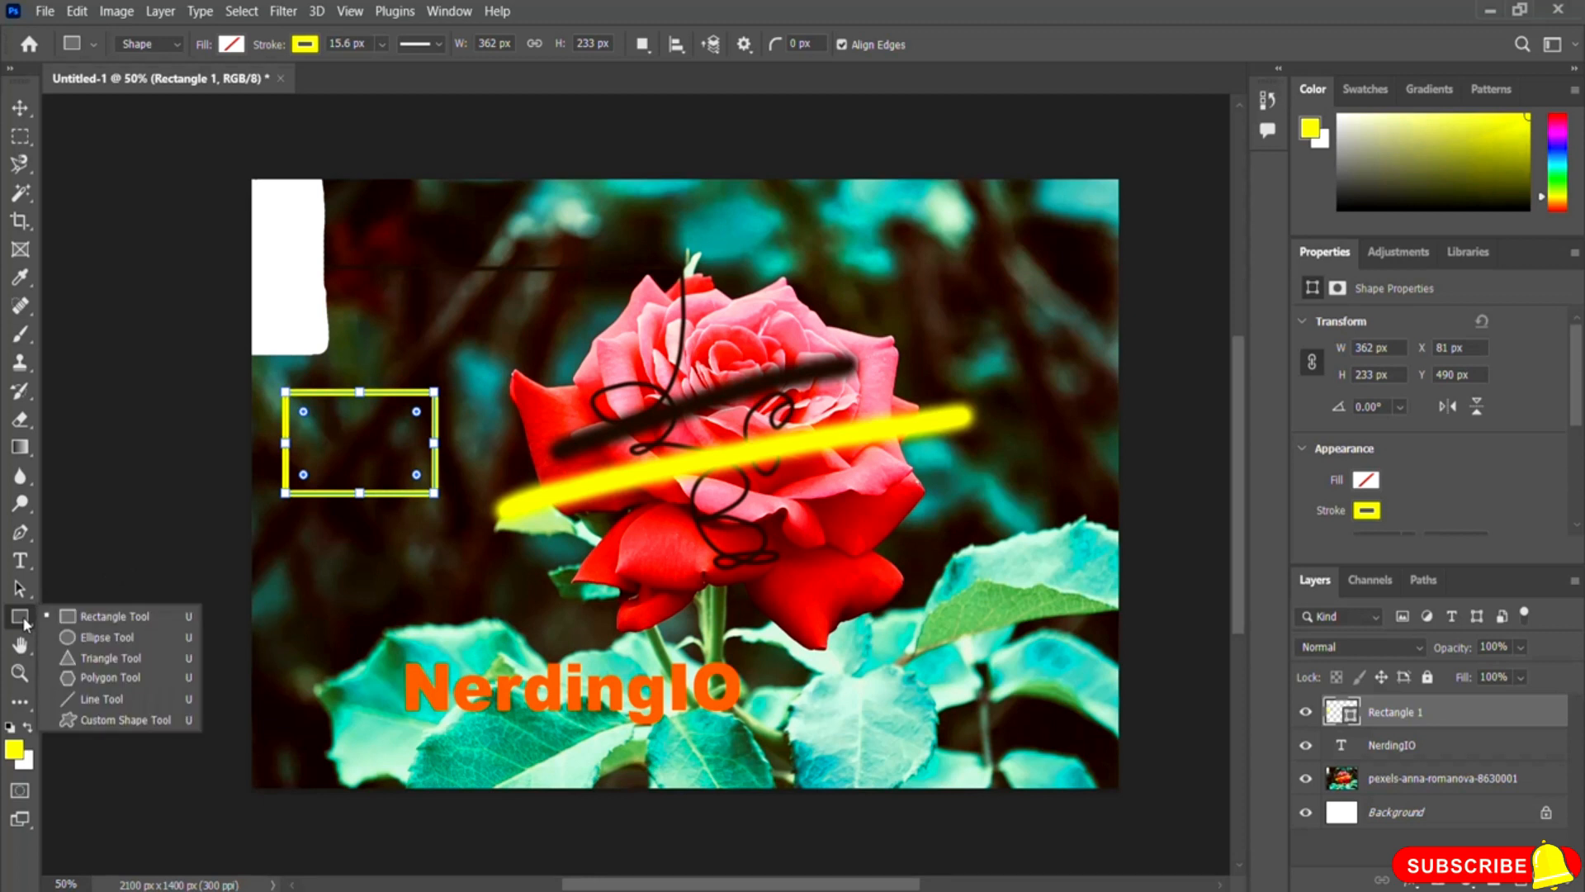
click(99, 640)
drag(377, 209, 477, 309)
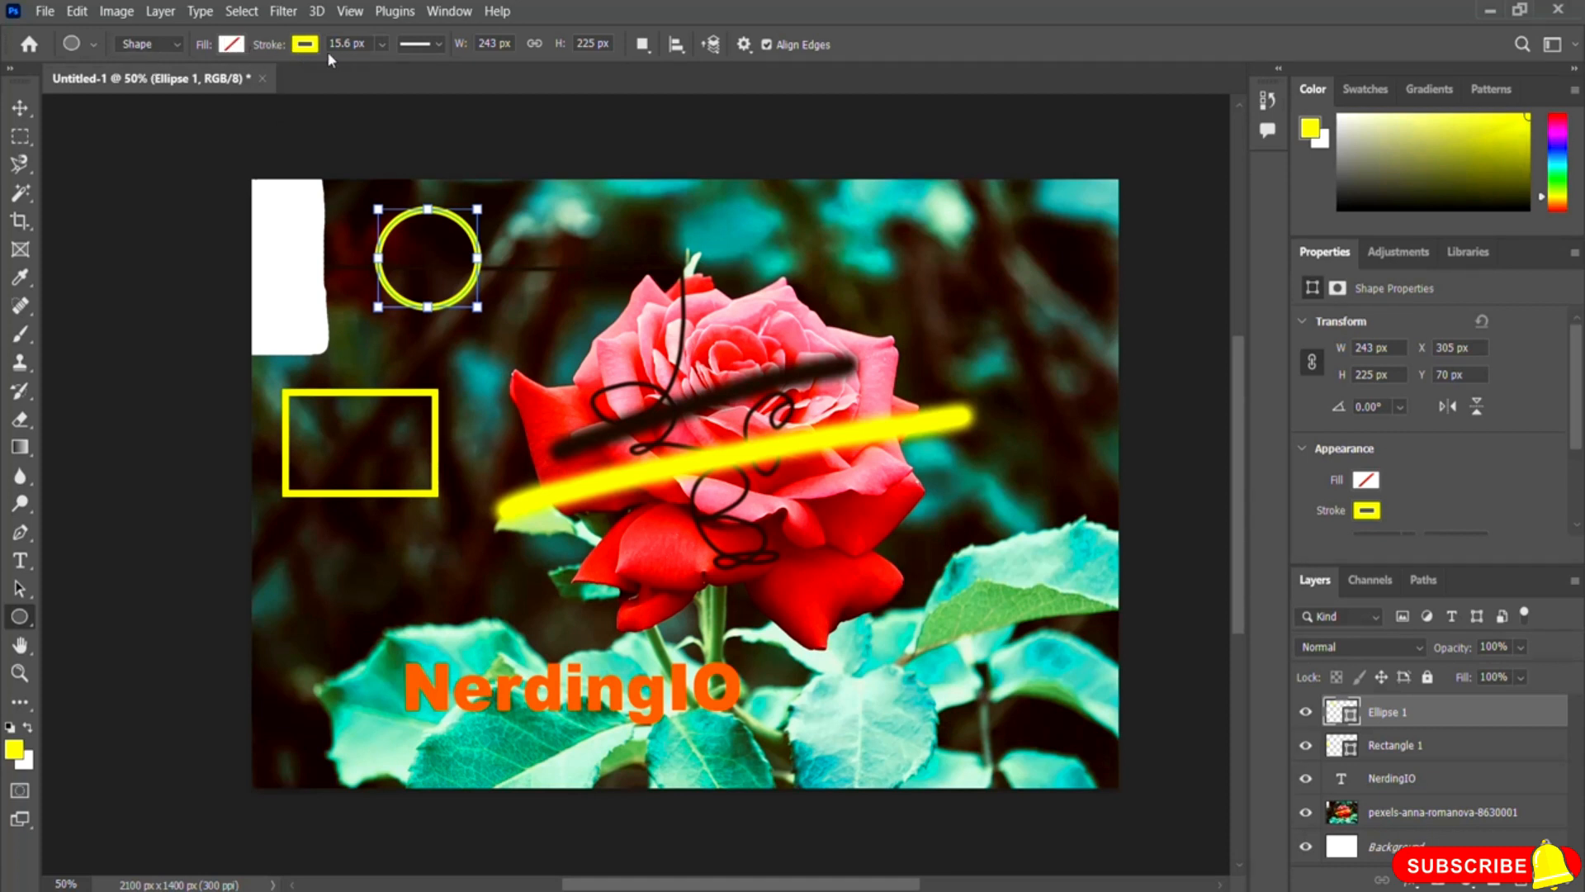
click(303, 50)
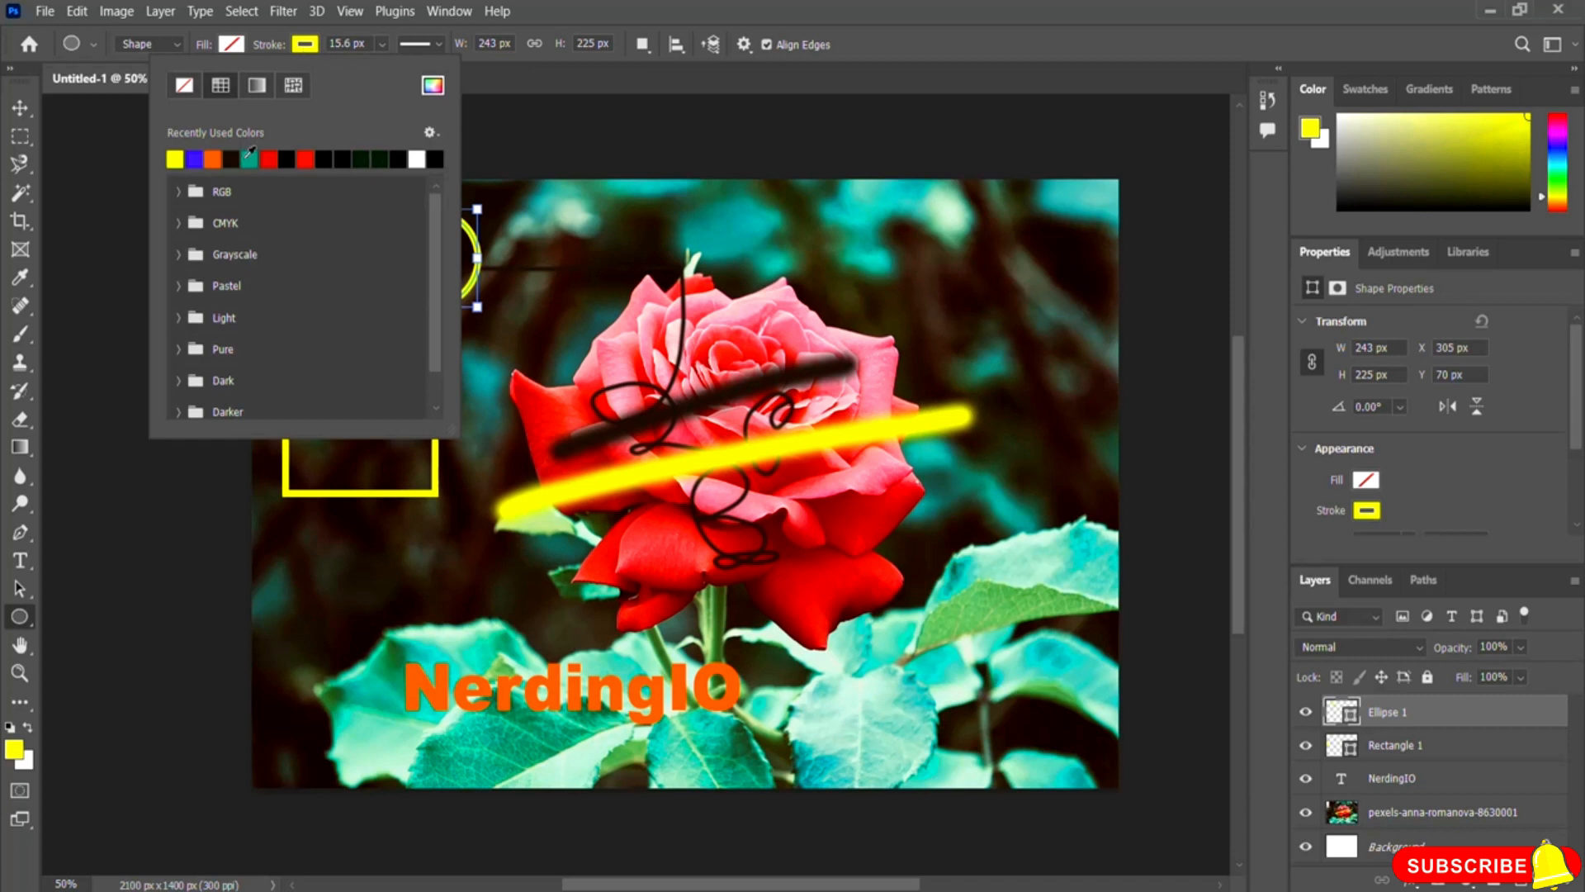
click(270, 157)
key(Return)
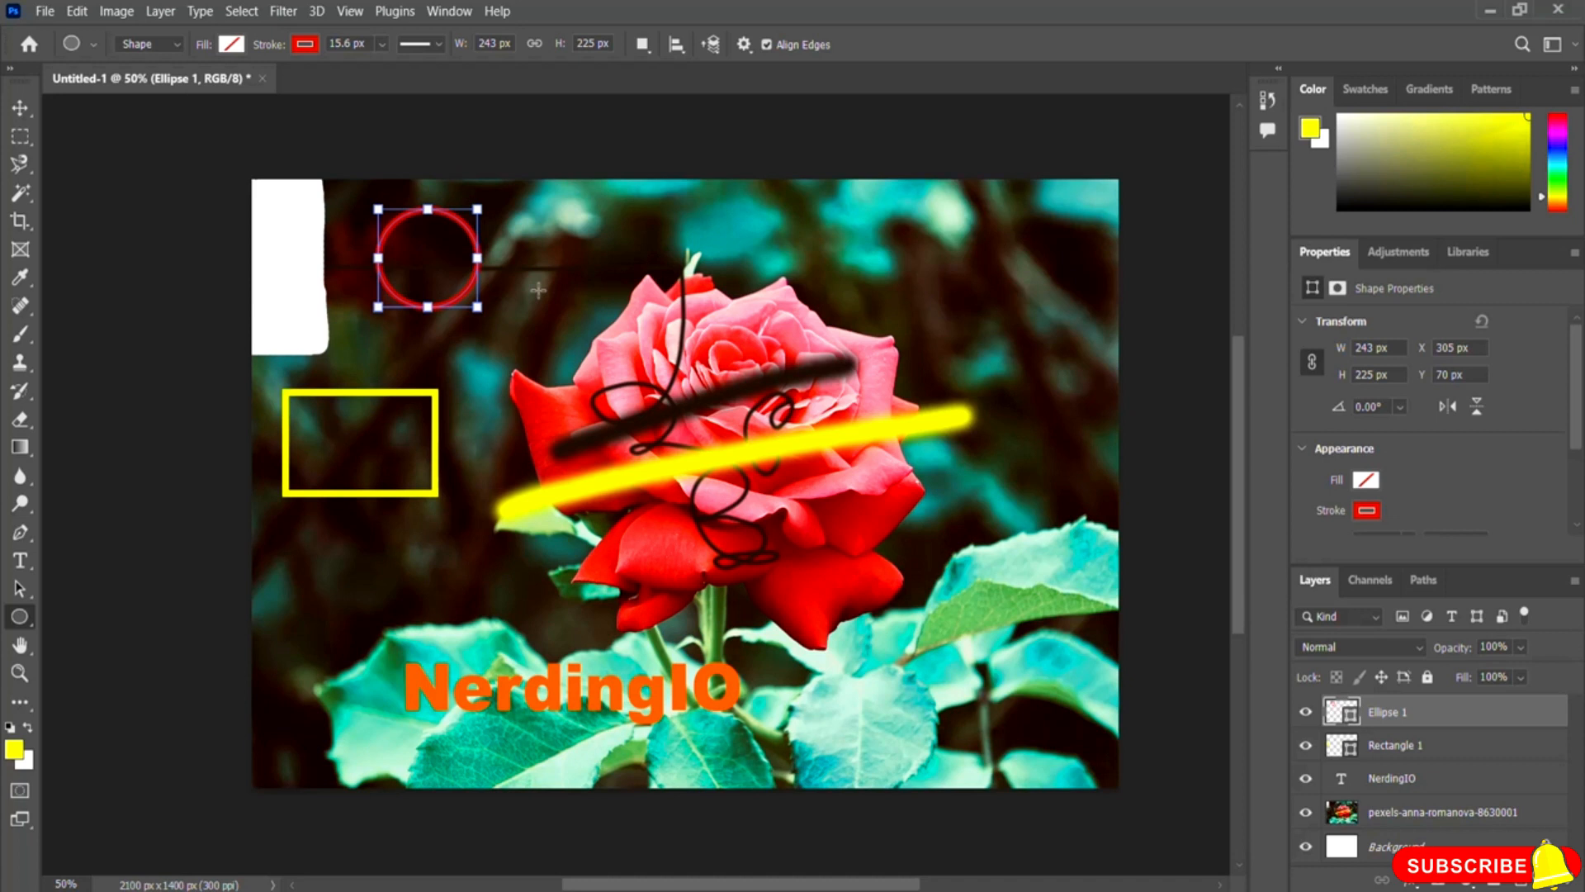
key(Return)
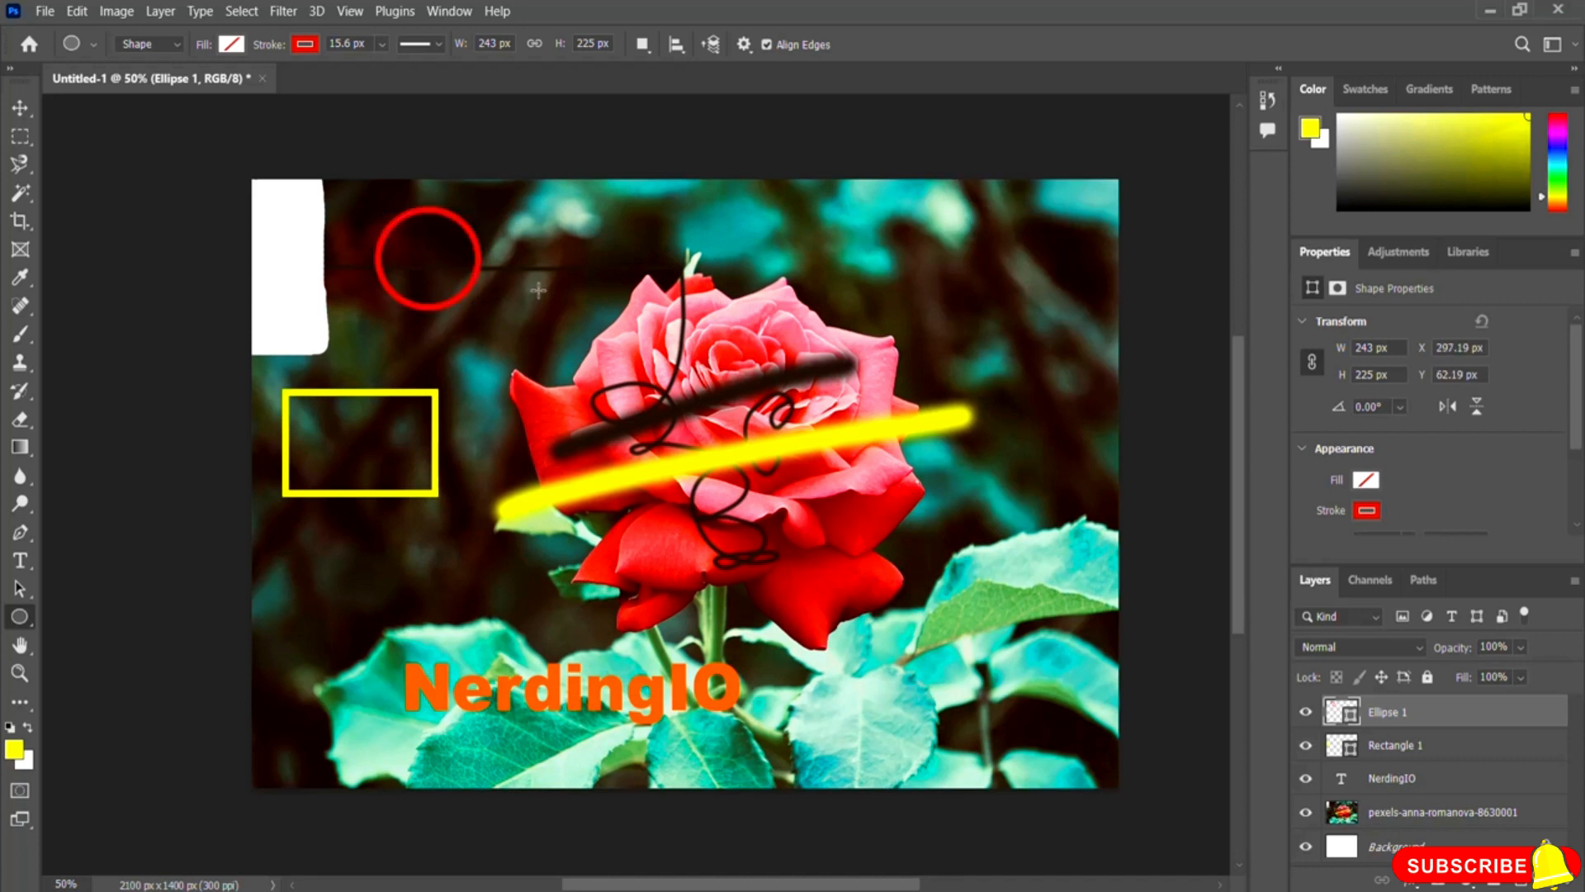
- Draw a red-outlined triangle about 324 by 276 px below the yellow rectangle and finish the shape
right_click(20, 625)
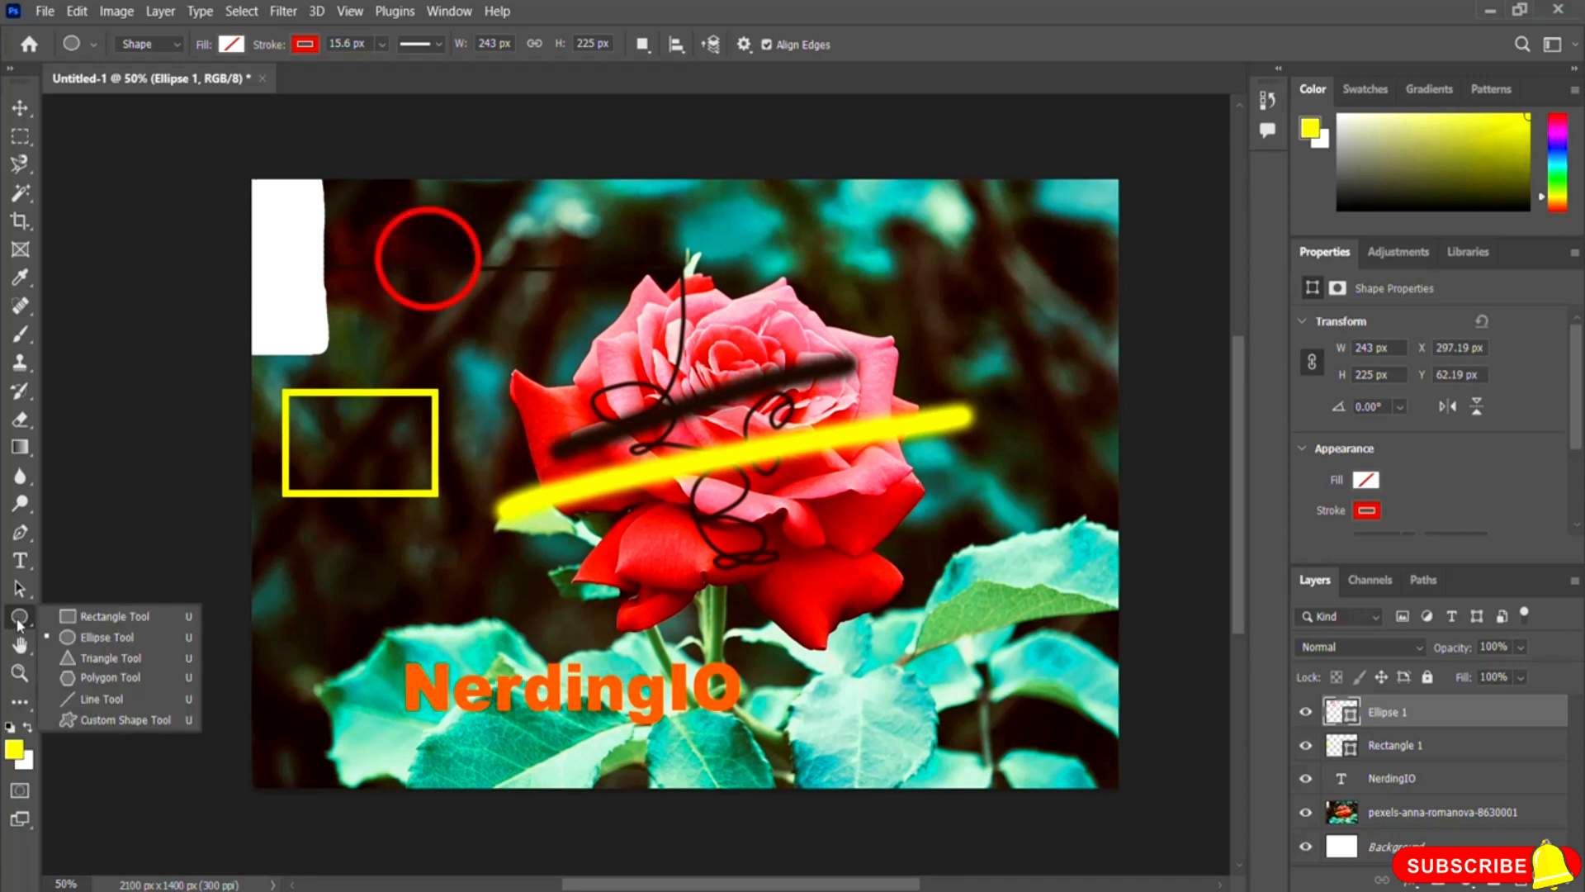
click(97, 658)
mouse_move(293, 533)
mouse_down()
mouse_move(382, 630)
mouse_move(426, 647)
mouse_up()
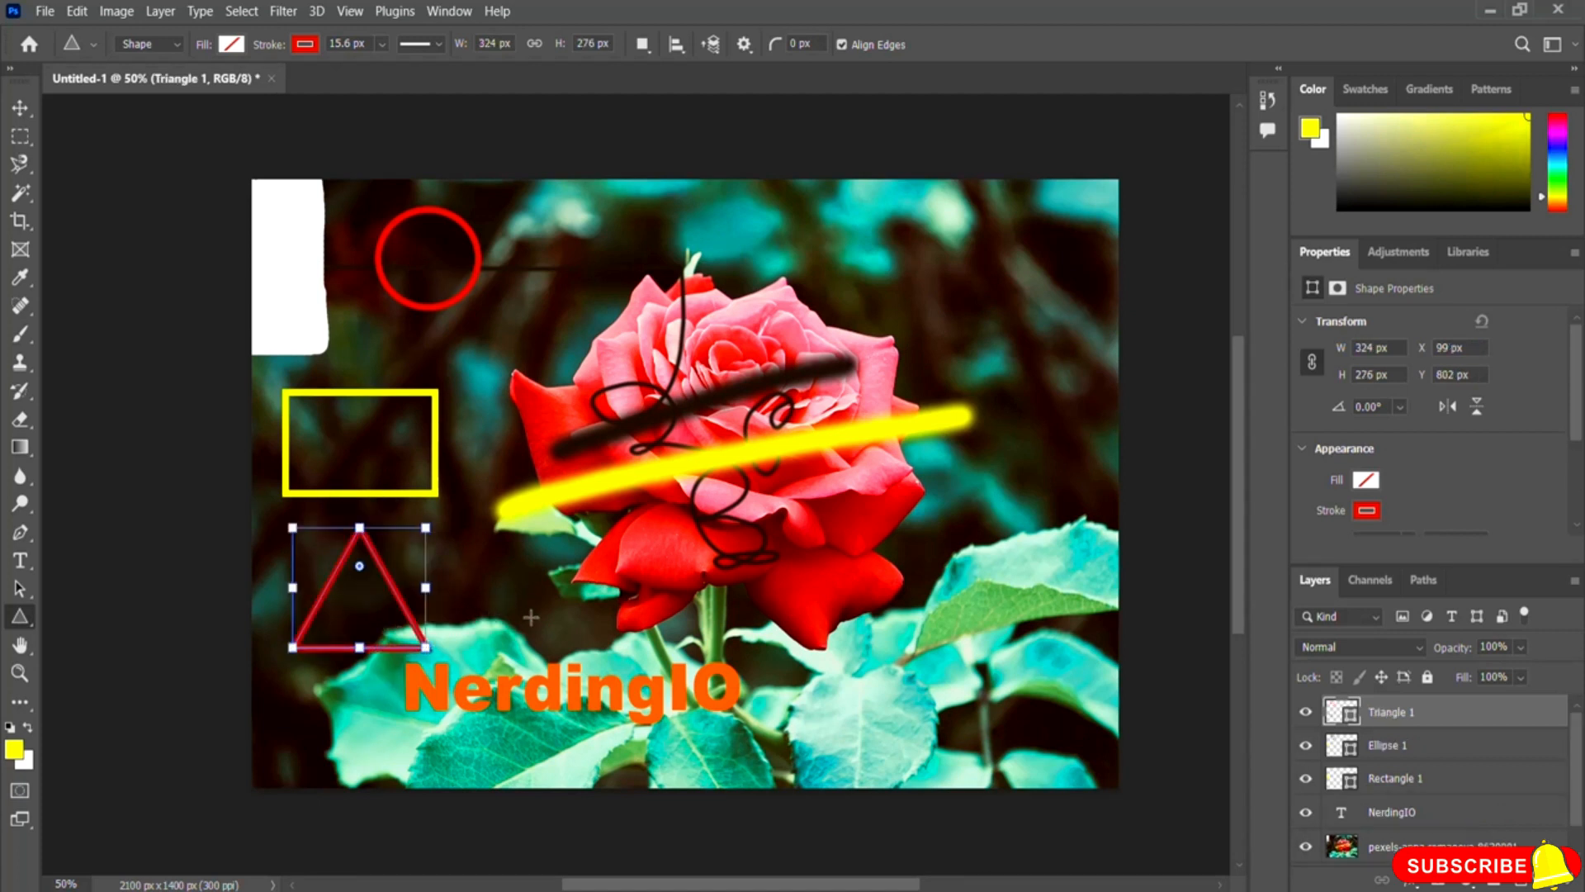
key(Return)
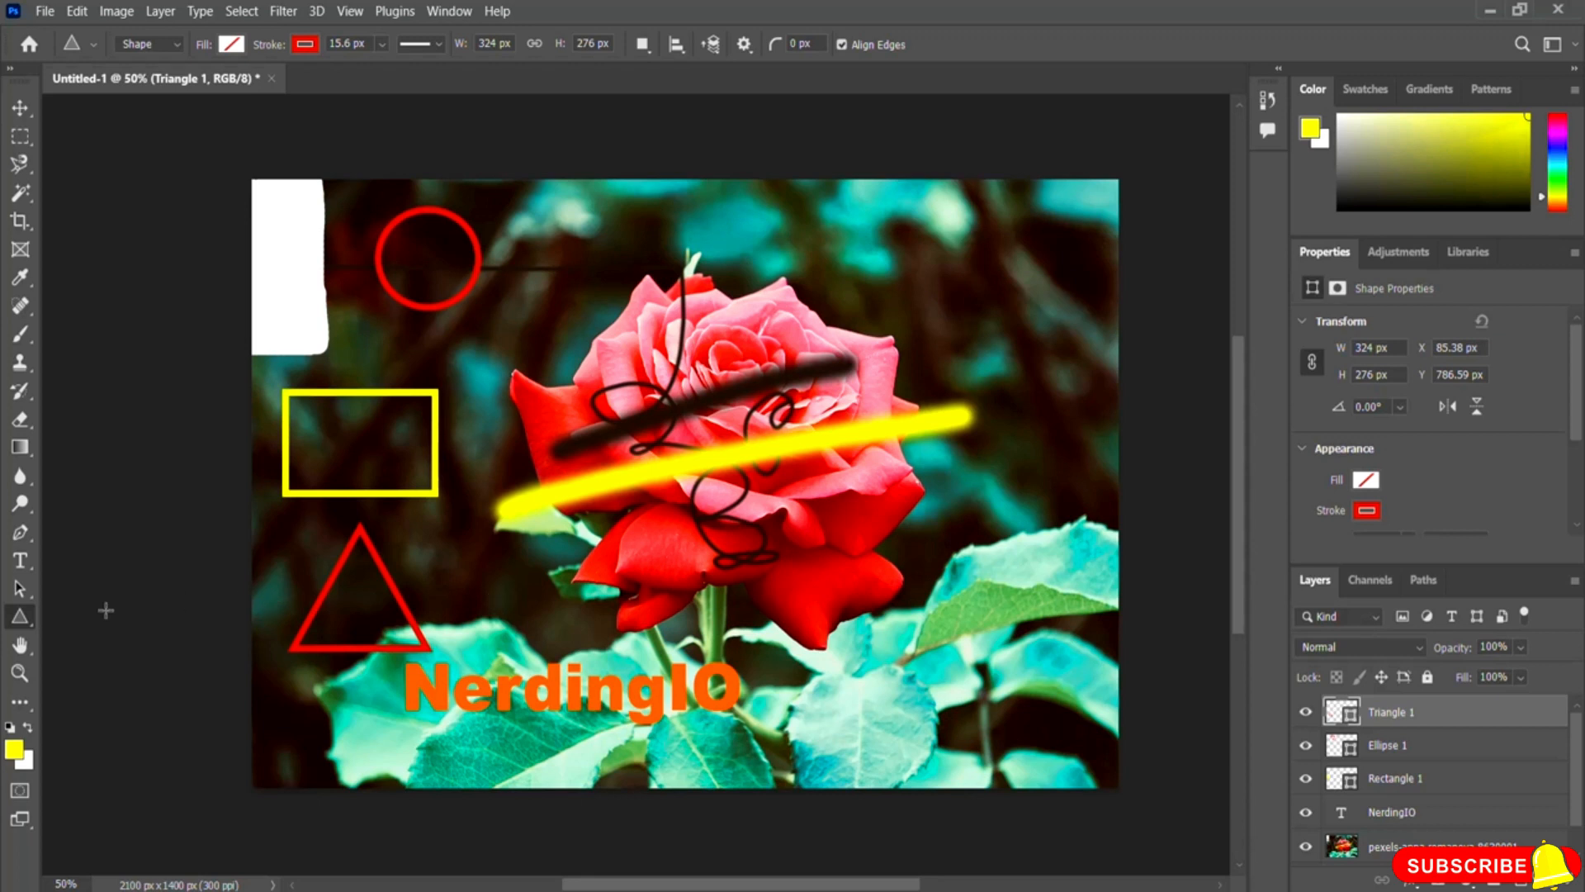
- Switch to the Custom Shape tool and open the collection of available shapes
right_click(23, 620)
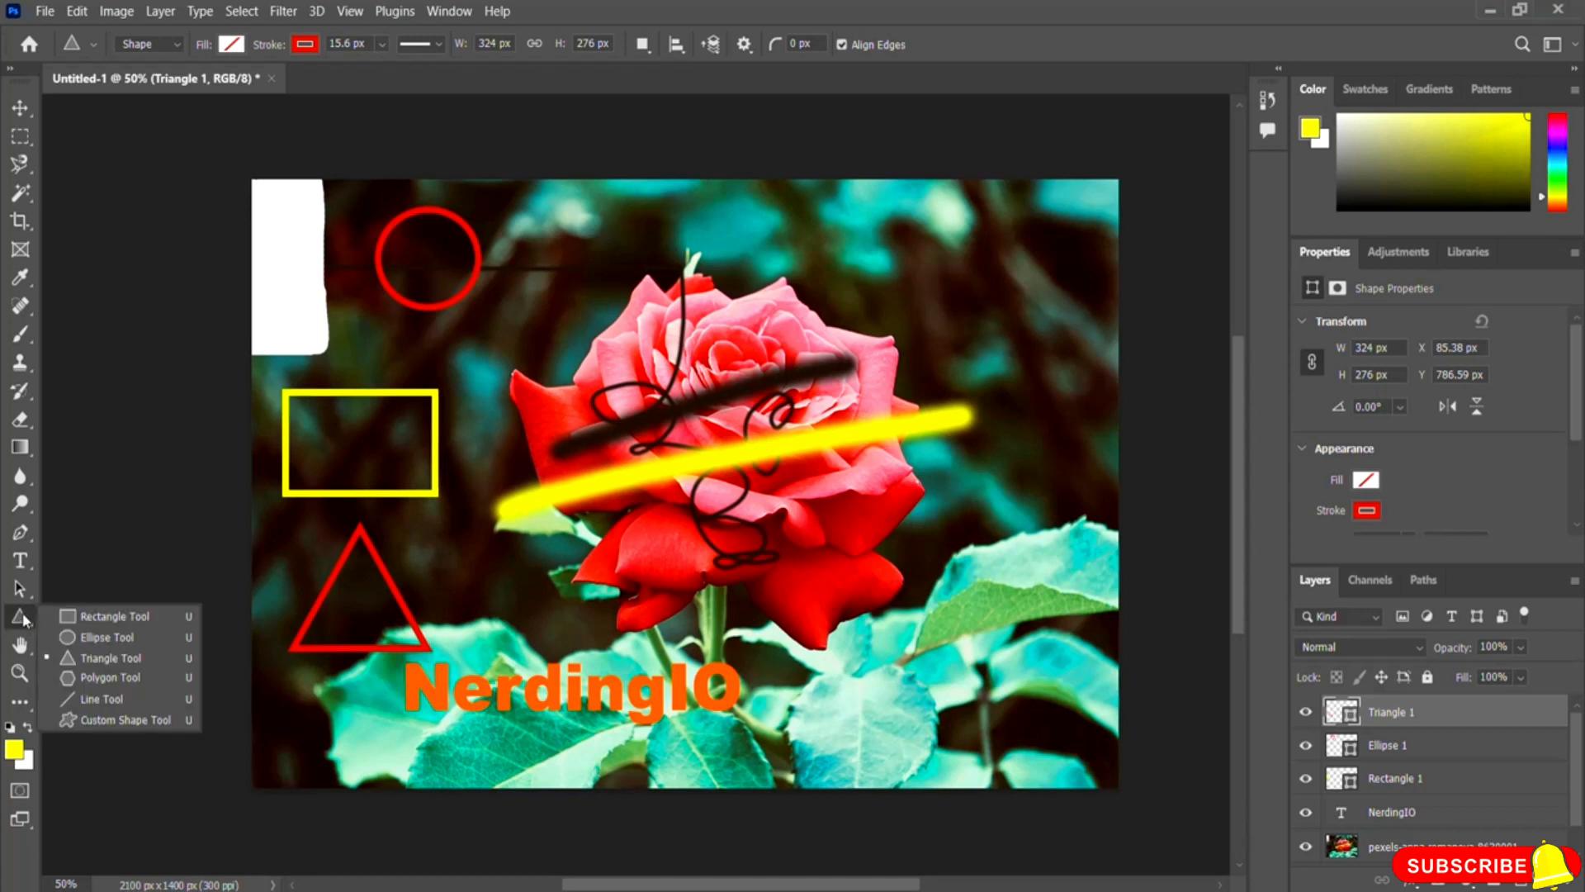
click(121, 722)
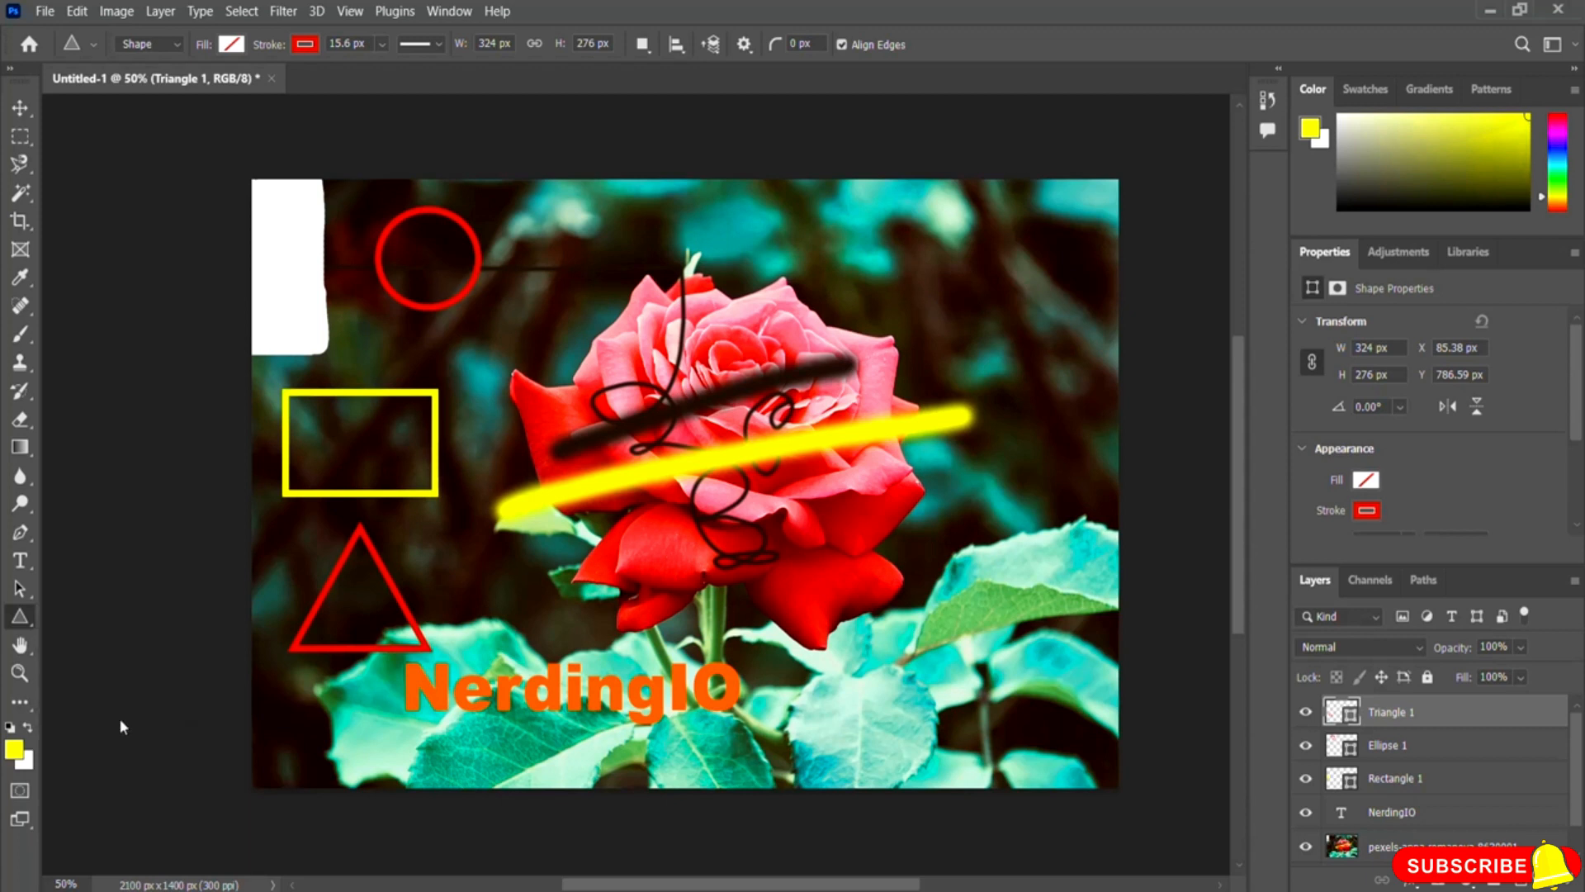
right_click(17, 617)
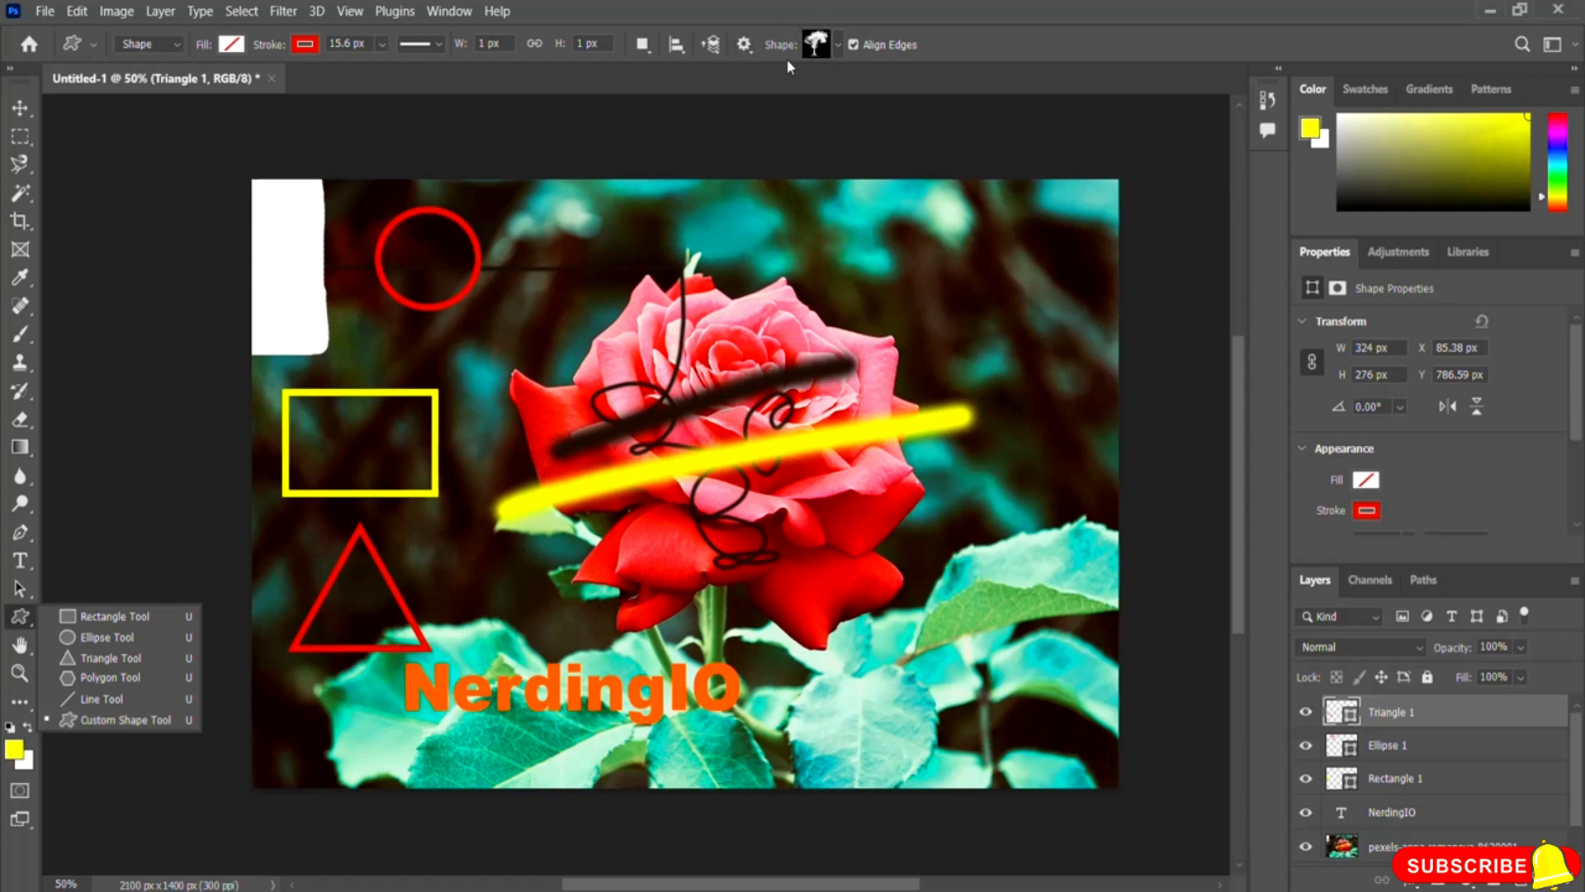
click(973, 37)
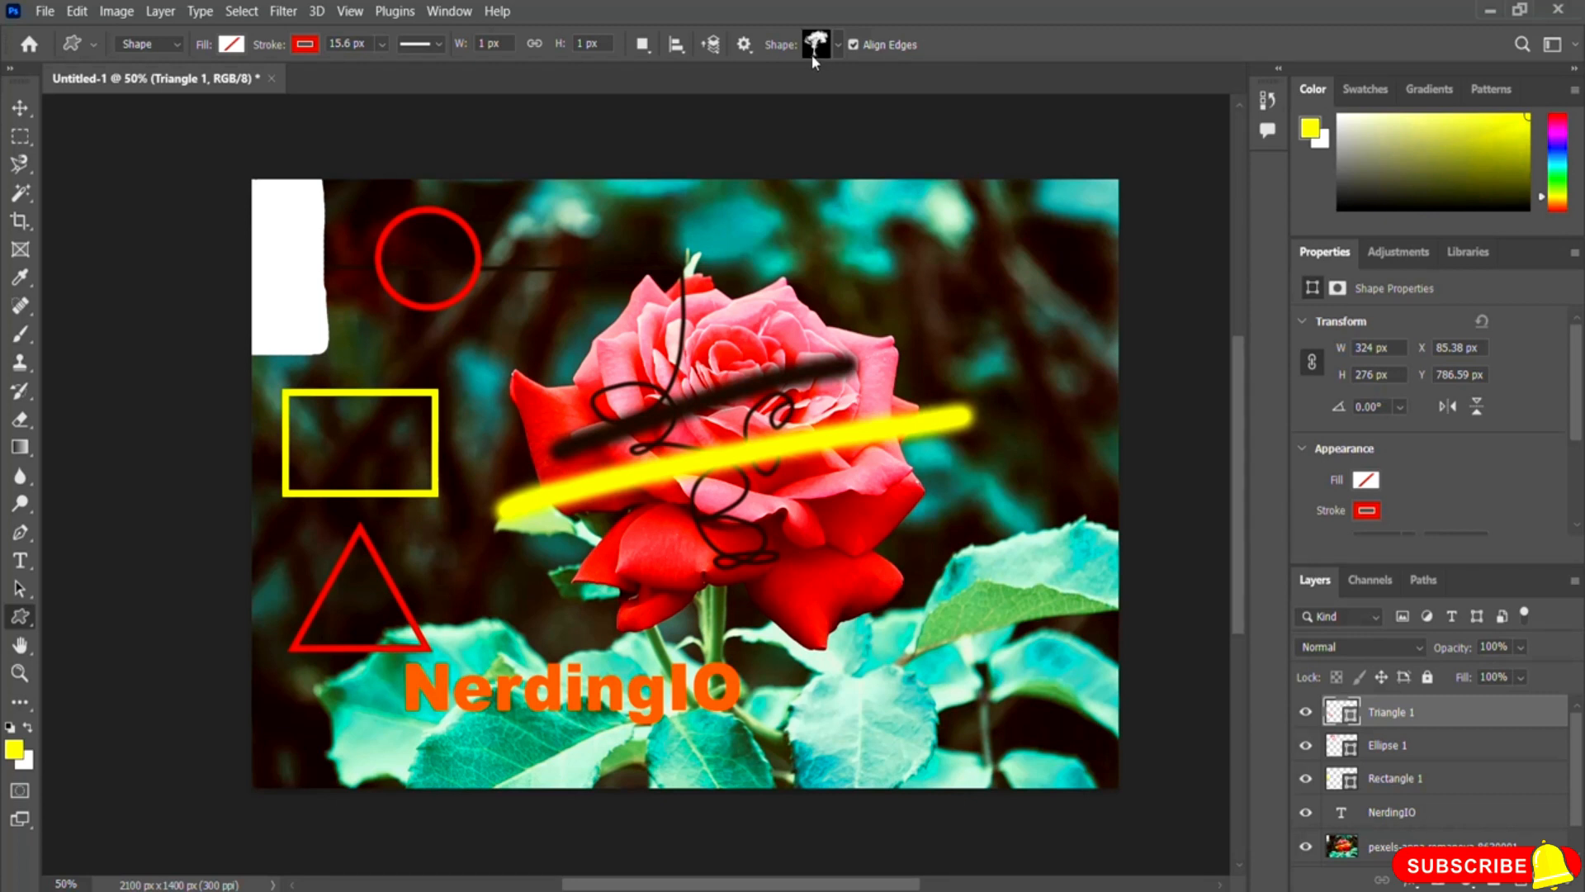
click(839, 45)
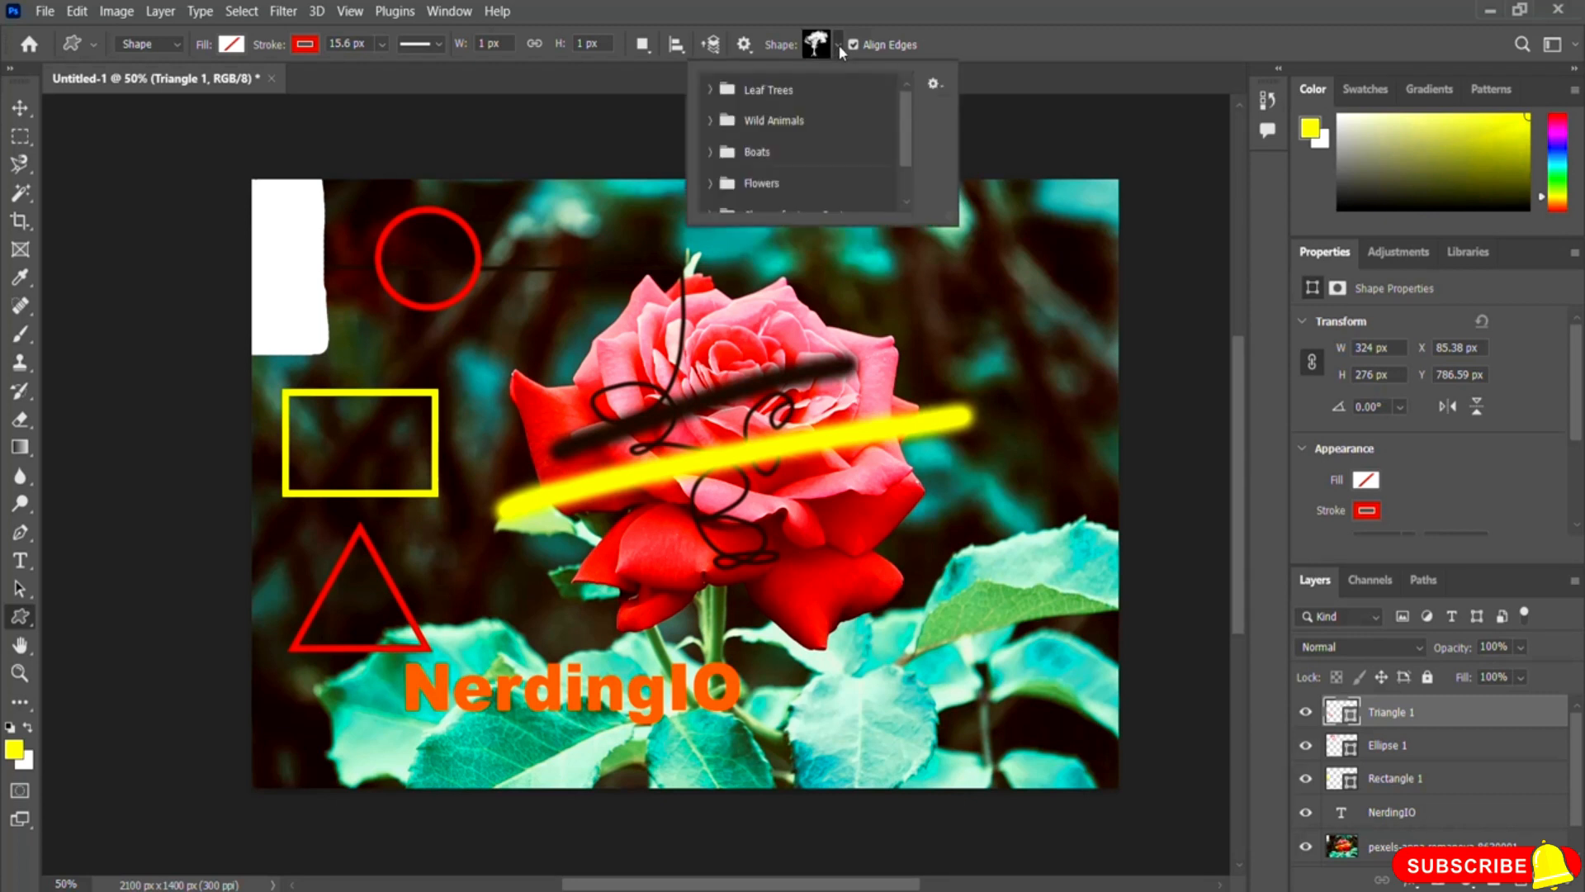
- Choose the solid telephone shape and draw it about 191 by 127 px in the dark area above and right of the rose
scroll(912, 135, down, 2)
scroll(913, 136, up, 2)
mouse_move(902, 120)
mouse_down()
mouse_move(906, 144)
mouse_move(909, 104)
mouse_up()
click(709, 171)
scroll(855, 149, down, 3)
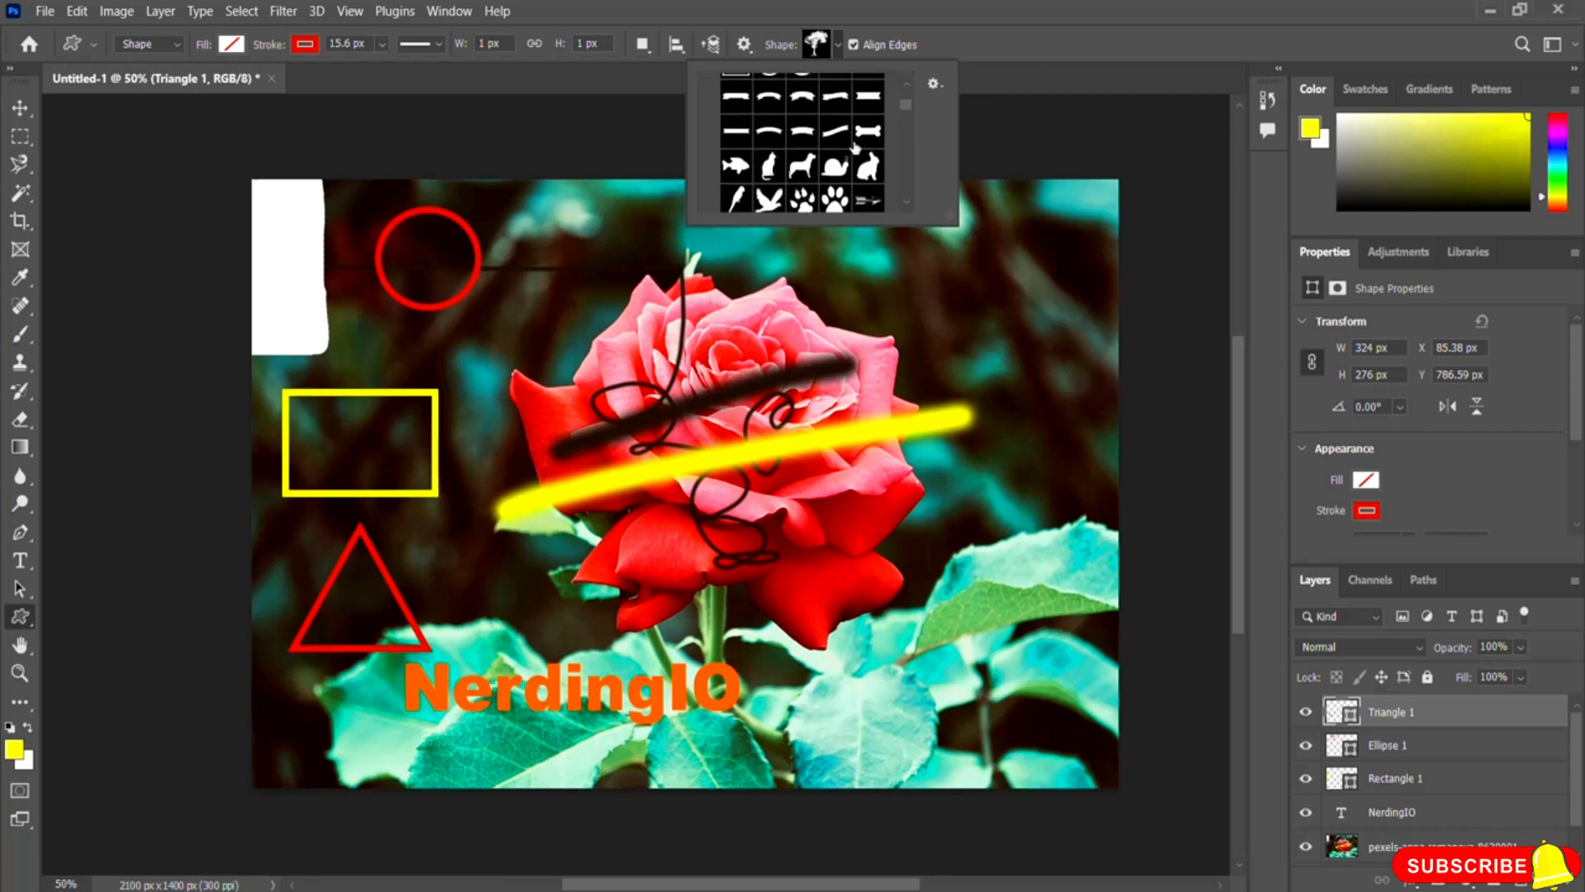
scroll(851, 147, down, 5)
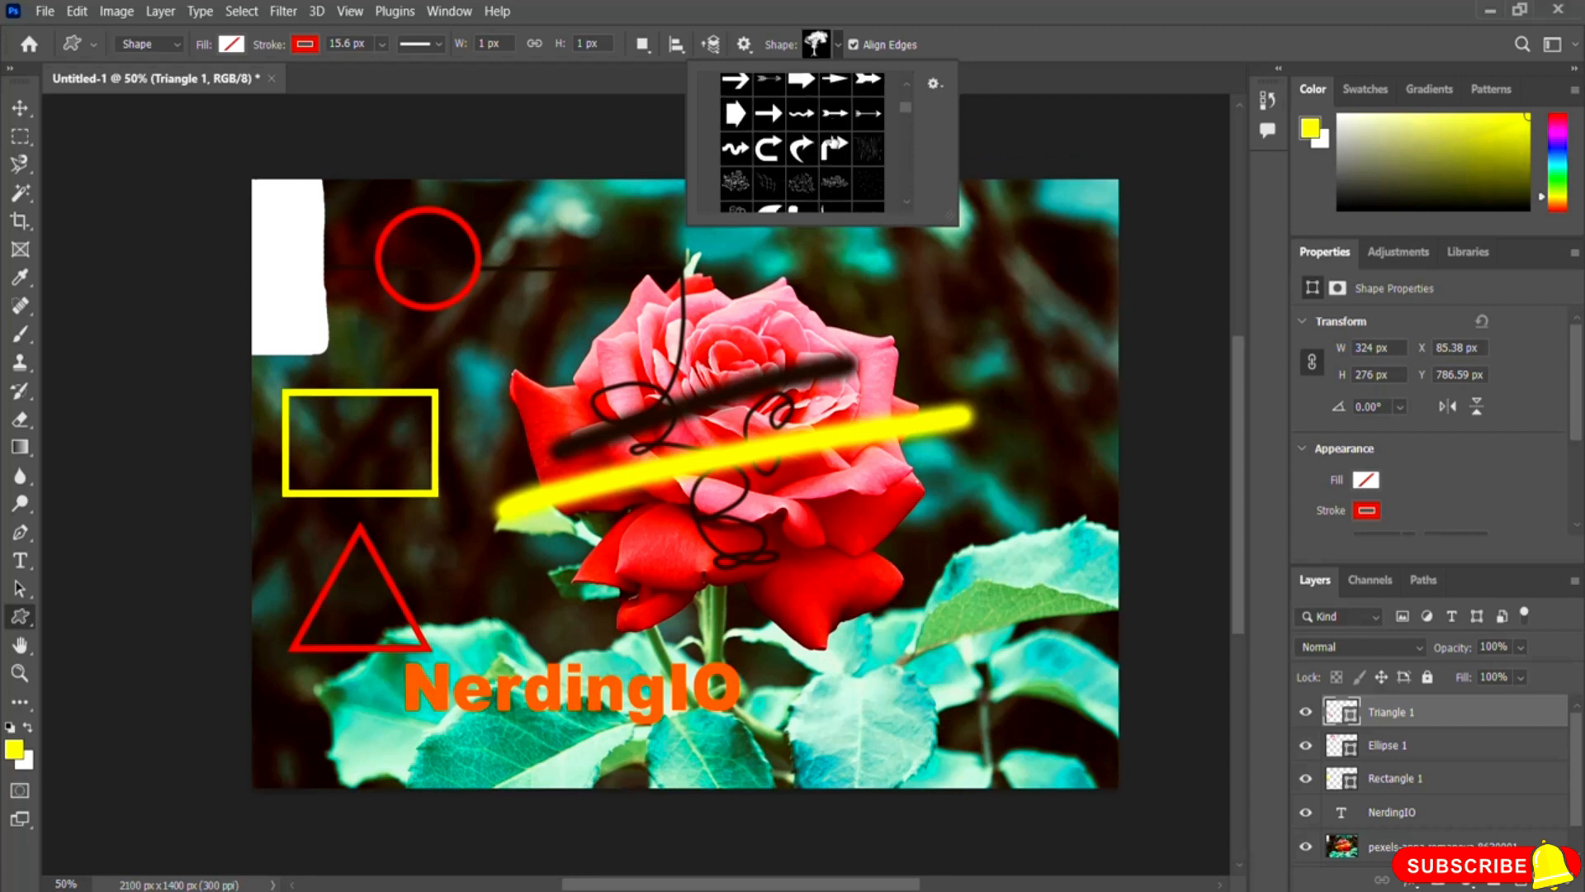
scroll(832, 140, down, 8)
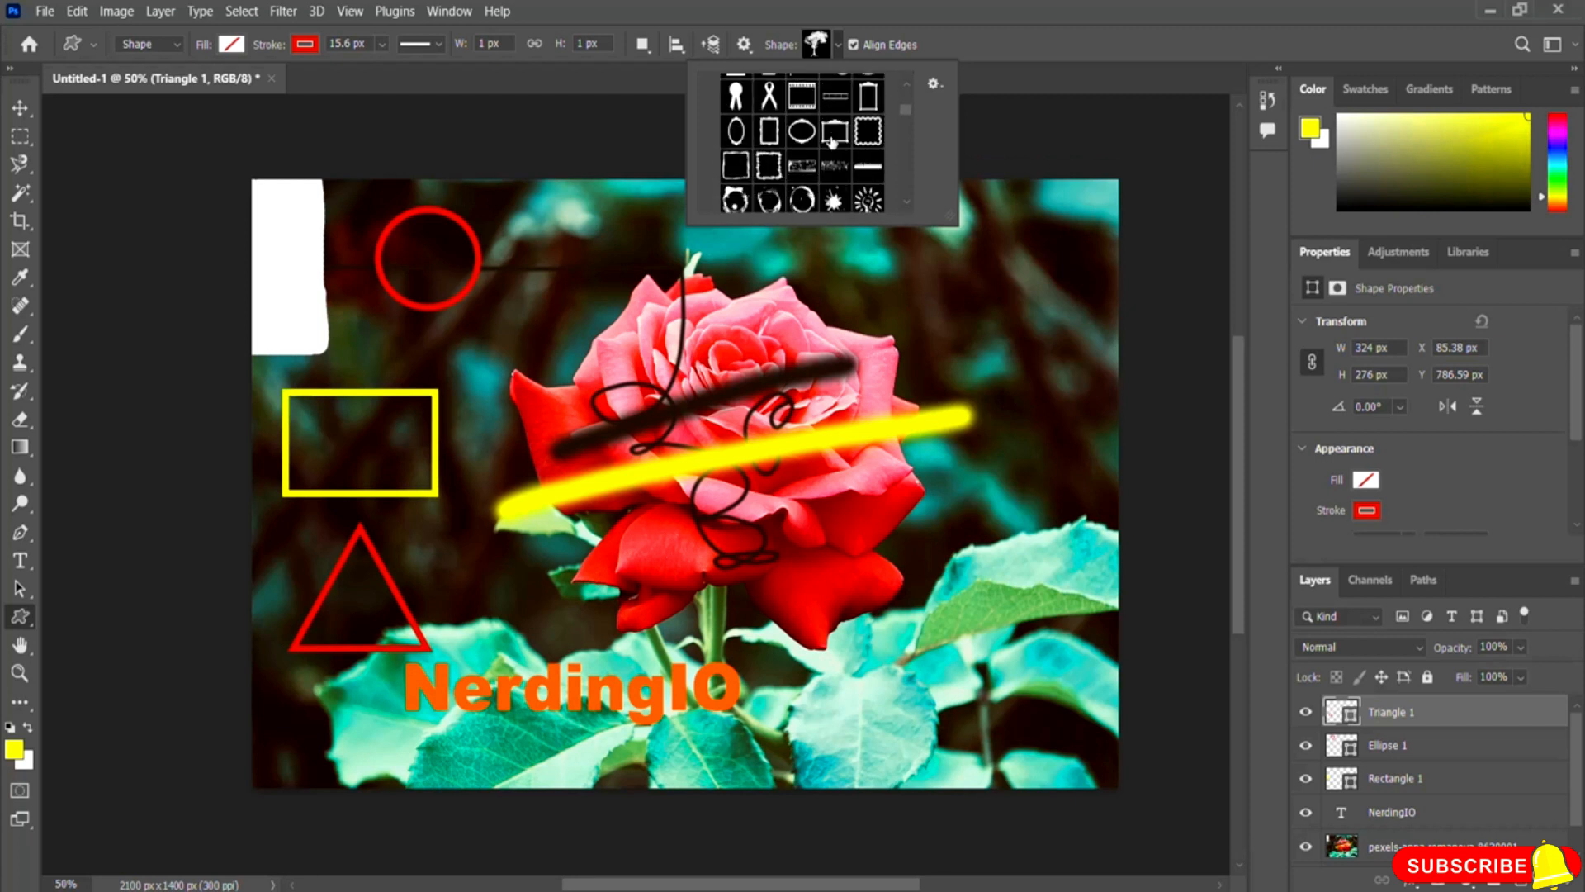
scroll(832, 141, down, 2)
scroll(832, 142, down, 8)
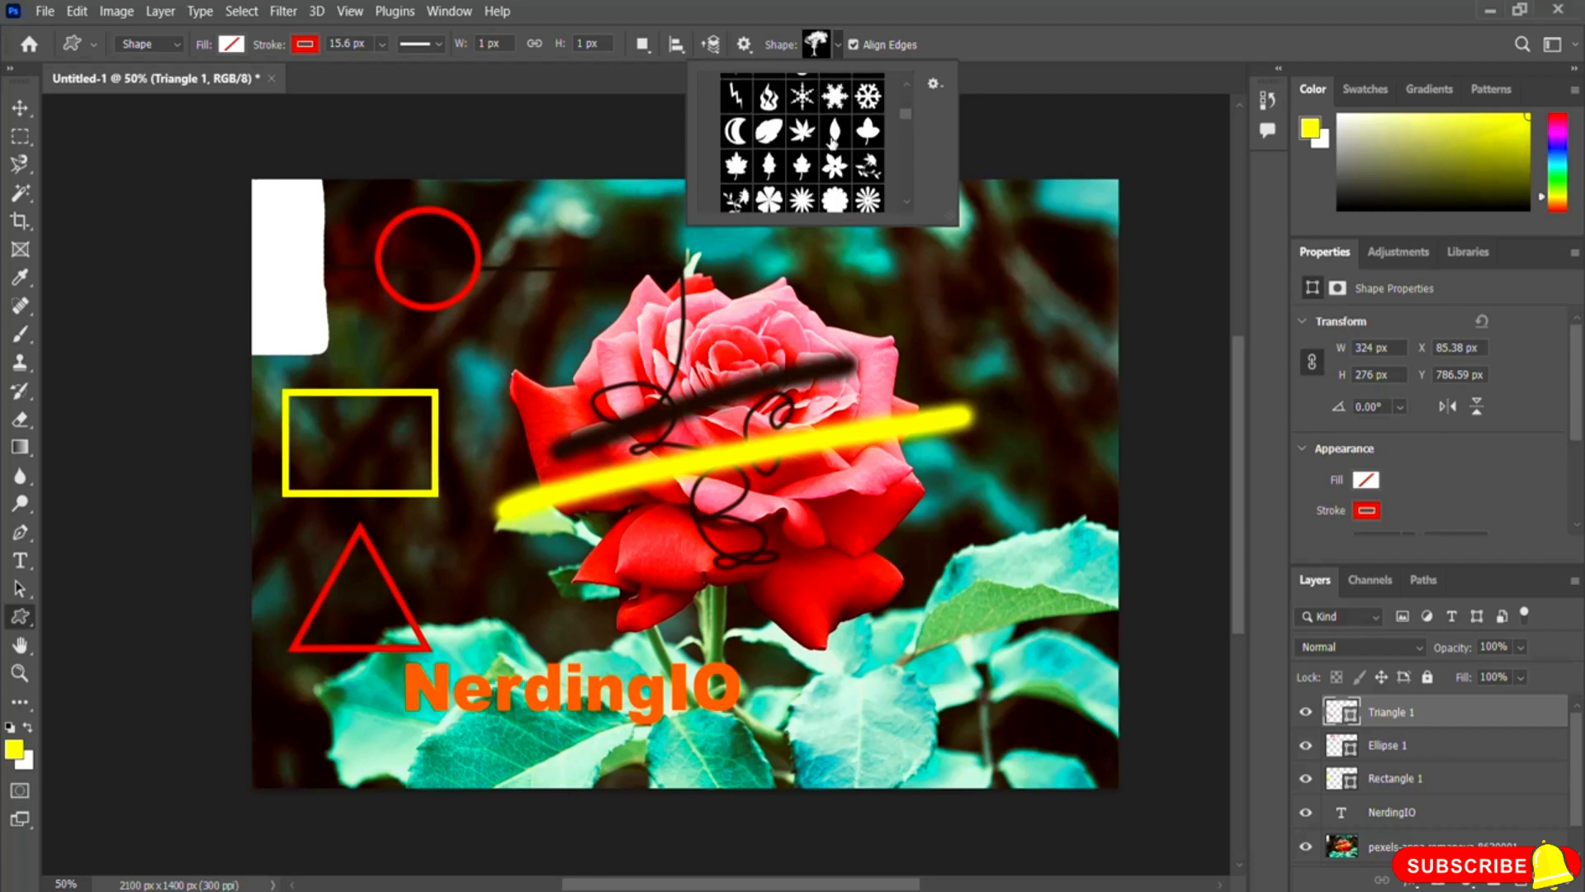
scroll(832, 141, down, 8)
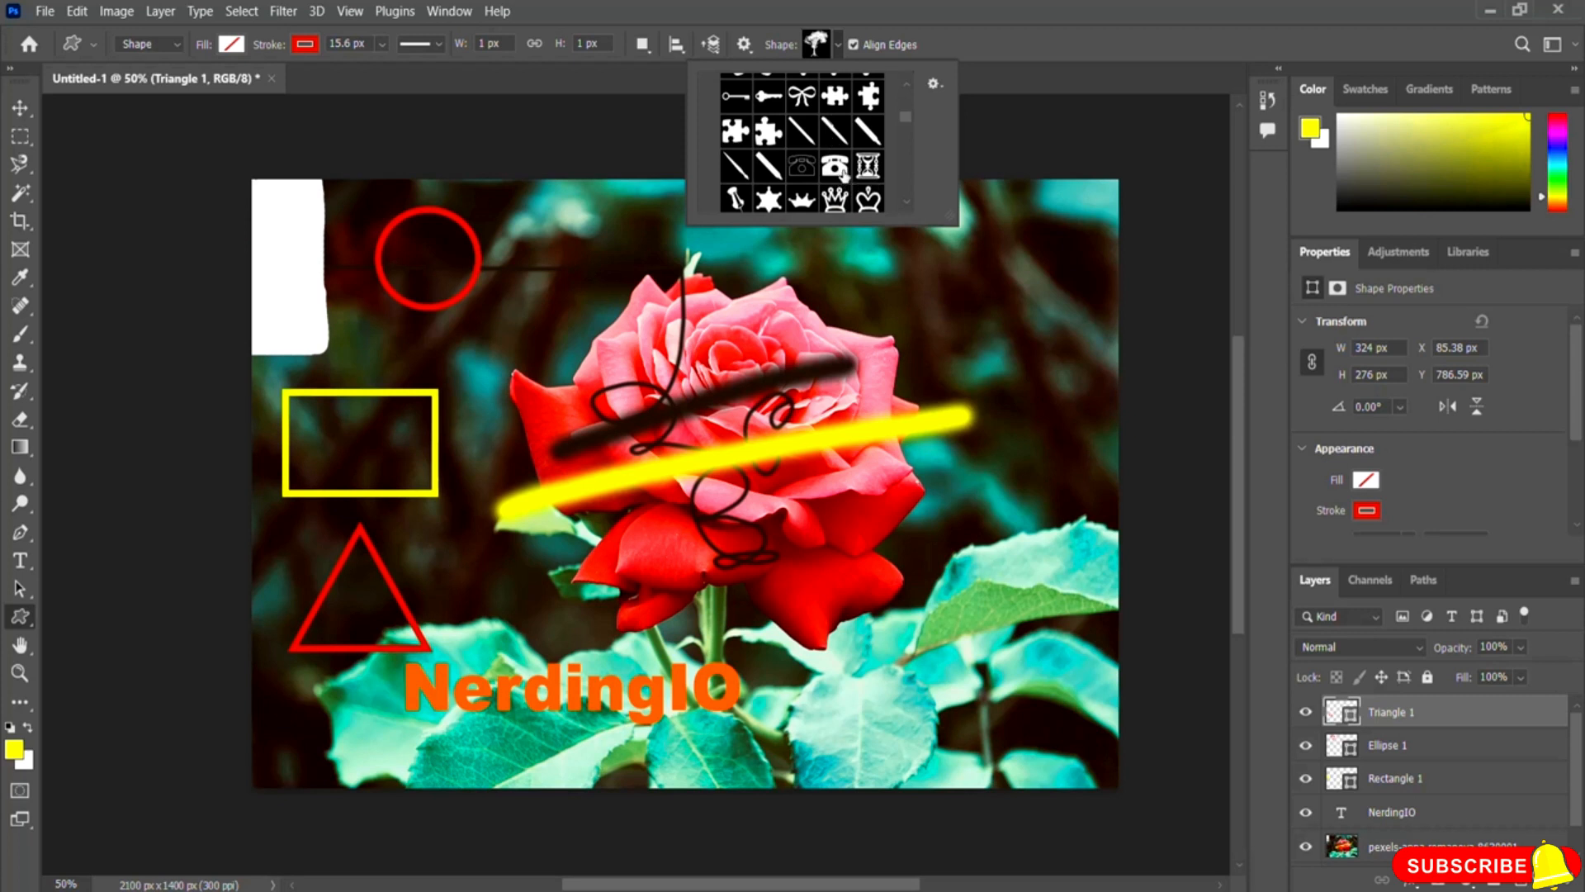
click(835, 169)
drag(867, 250, 946, 308)
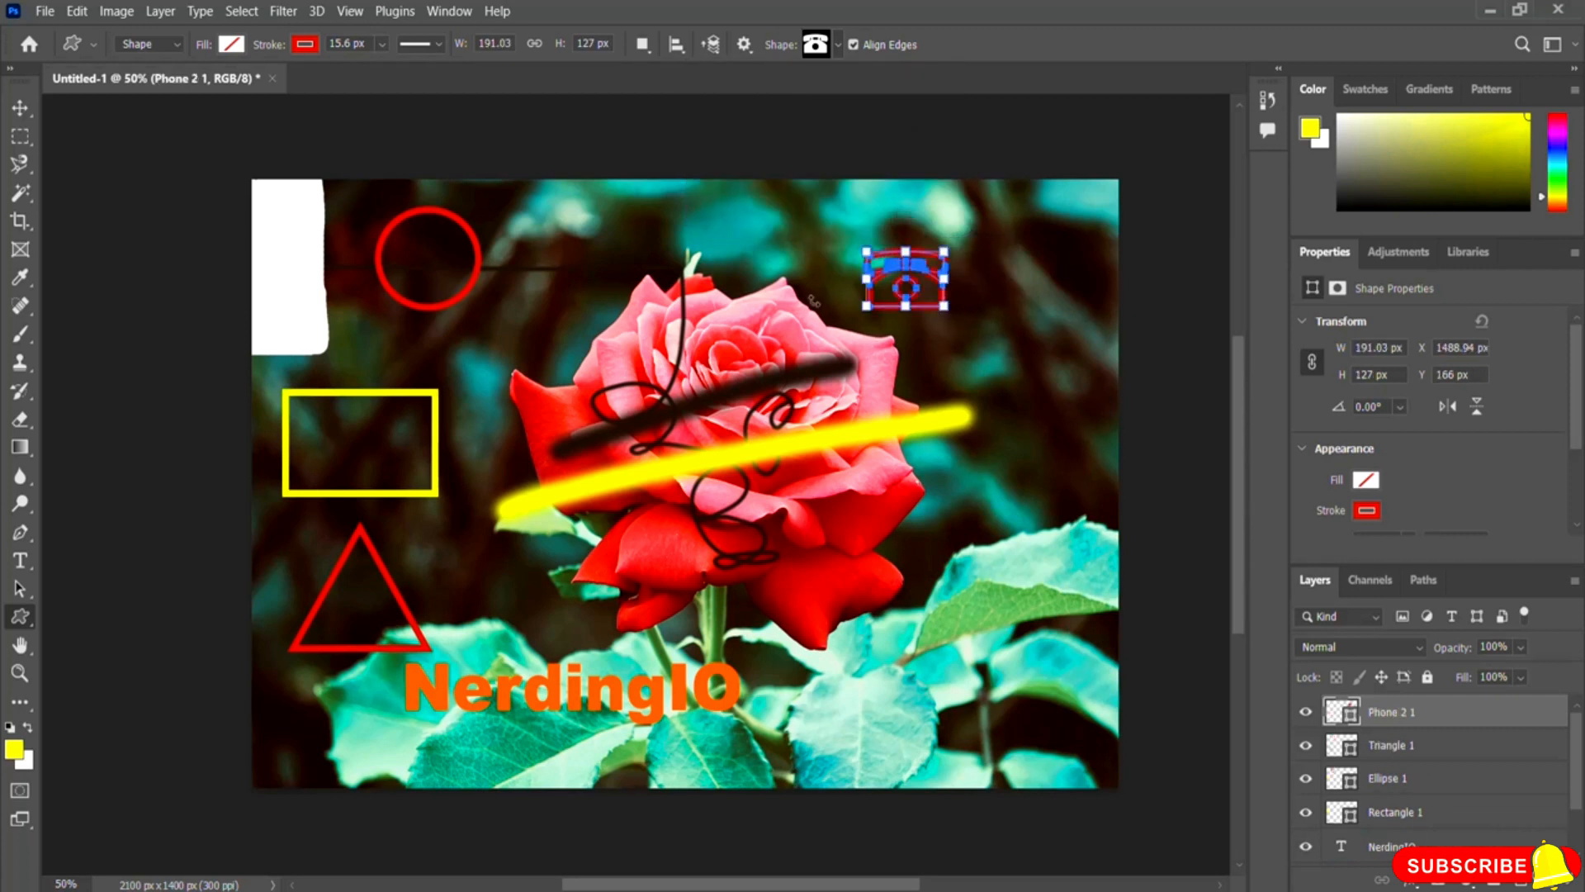
- Give the telephone a white fill and a black stroke about 4.68 px wide, and finish the shape
click(232, 45)
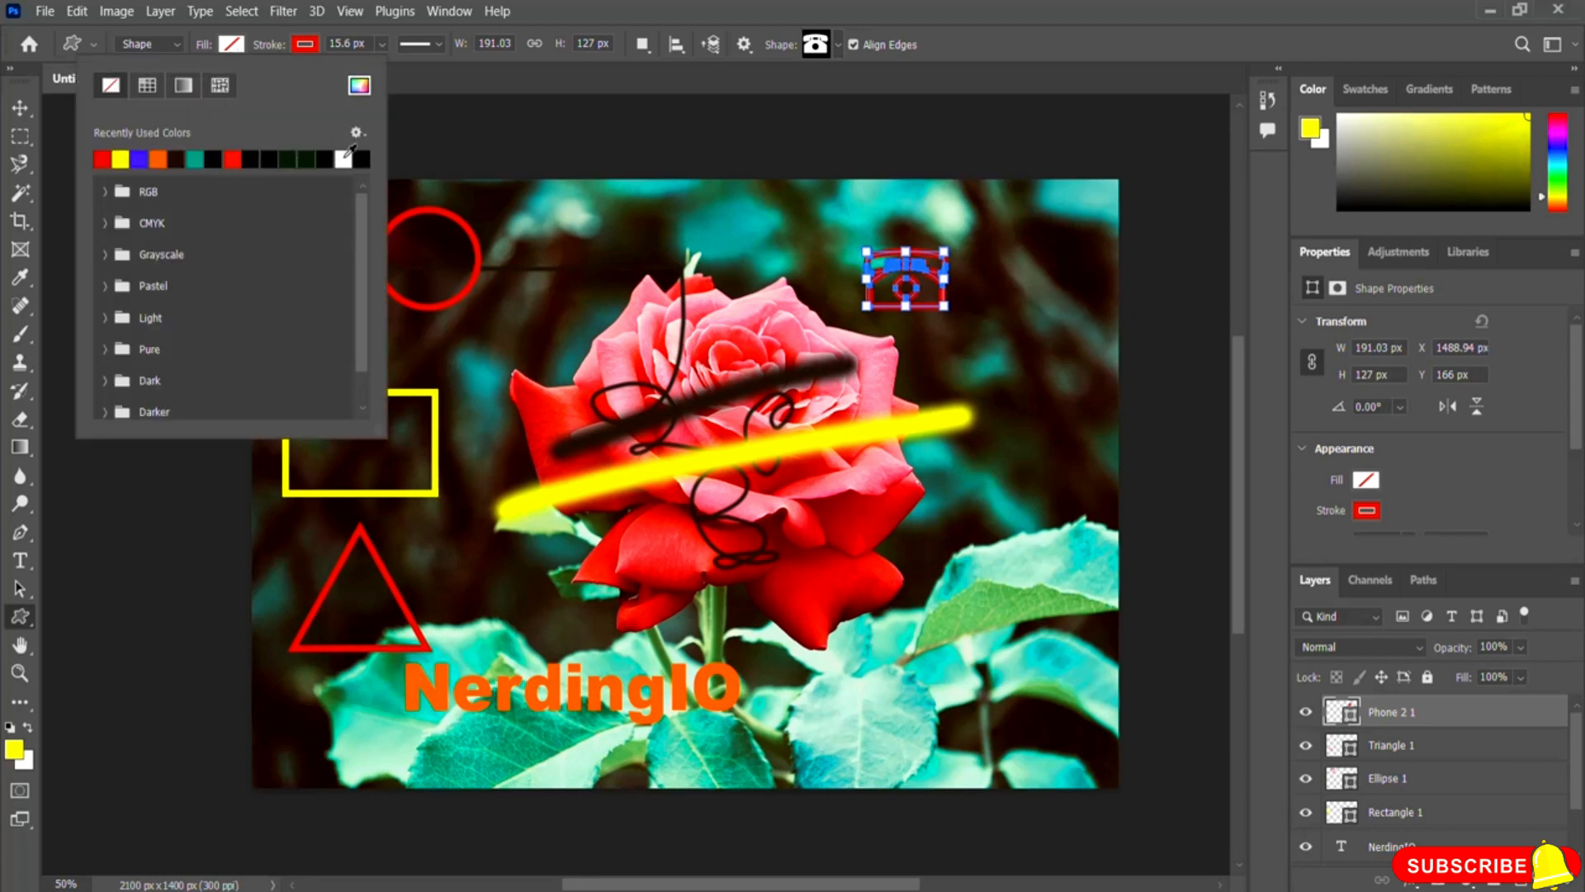
click(345, 157)
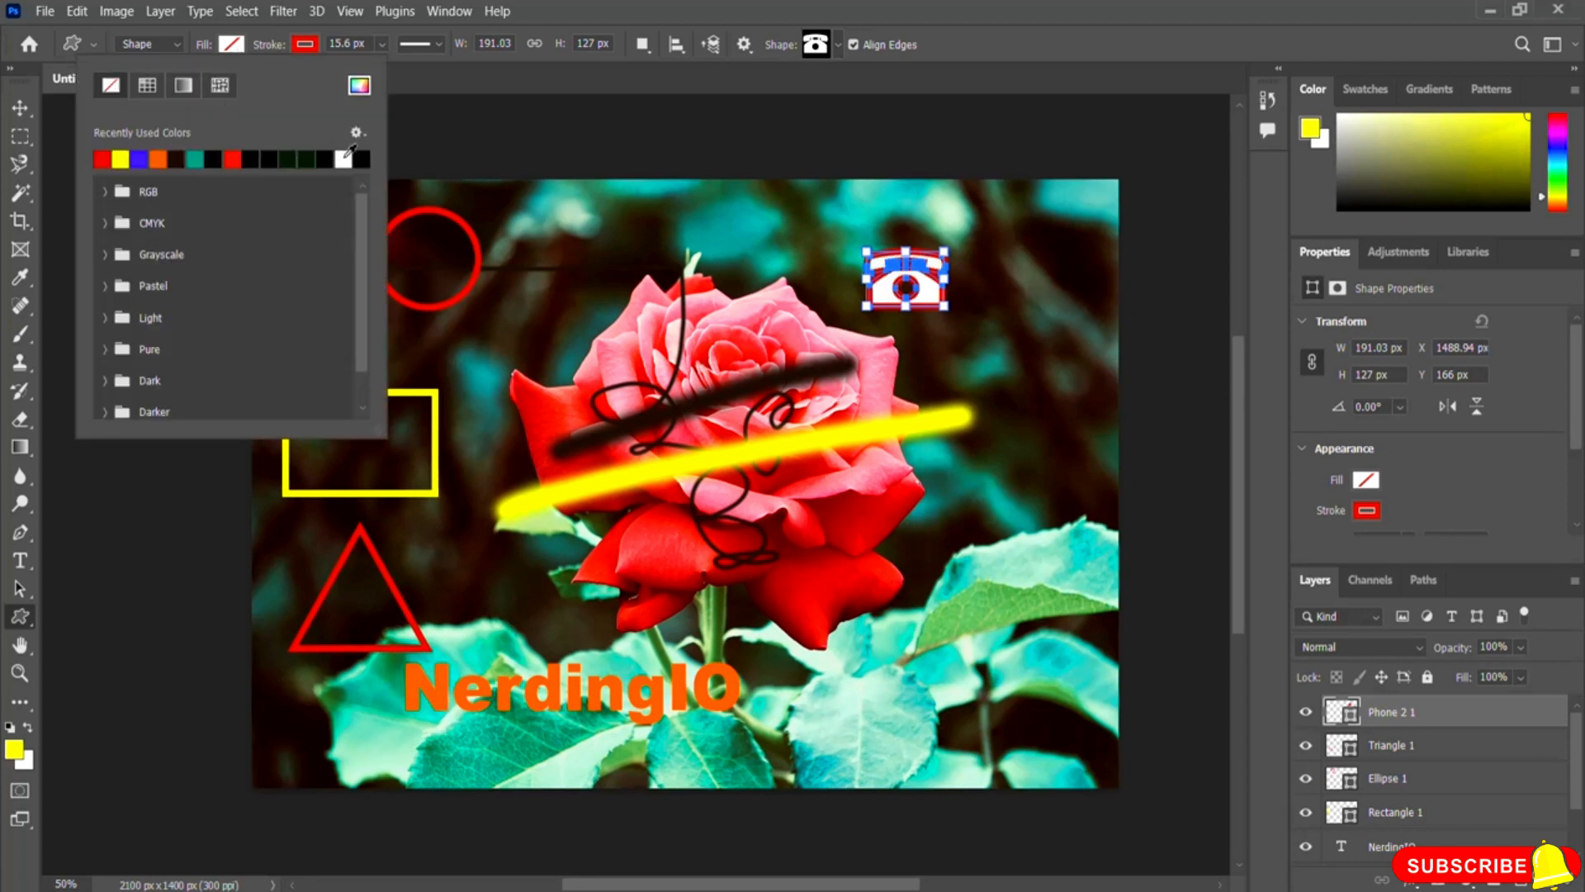
click(307, 46)
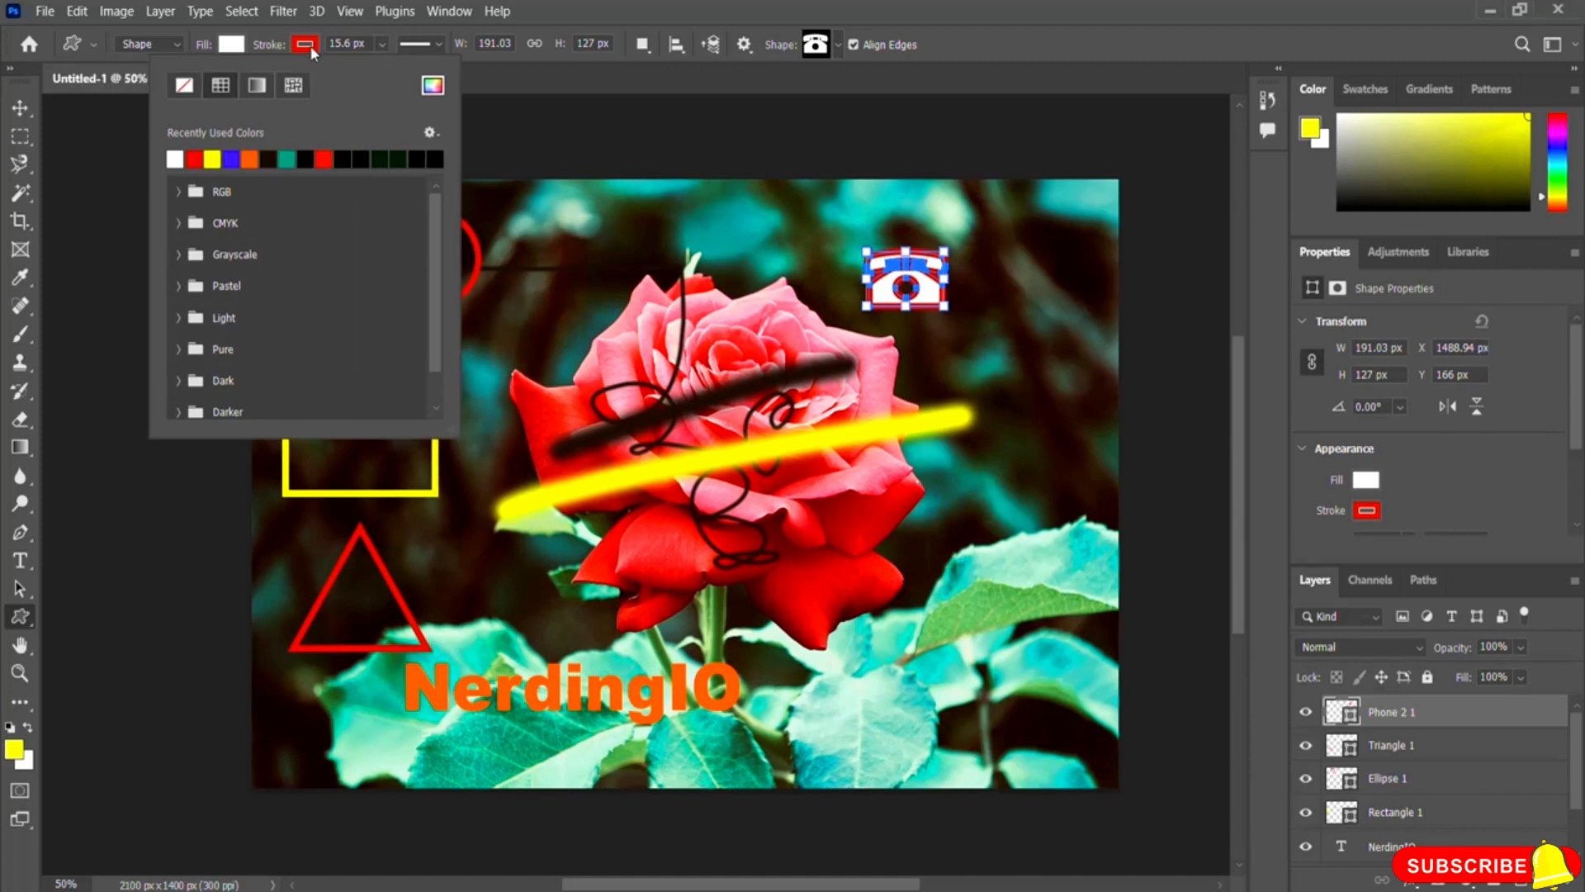
click(343, 157)
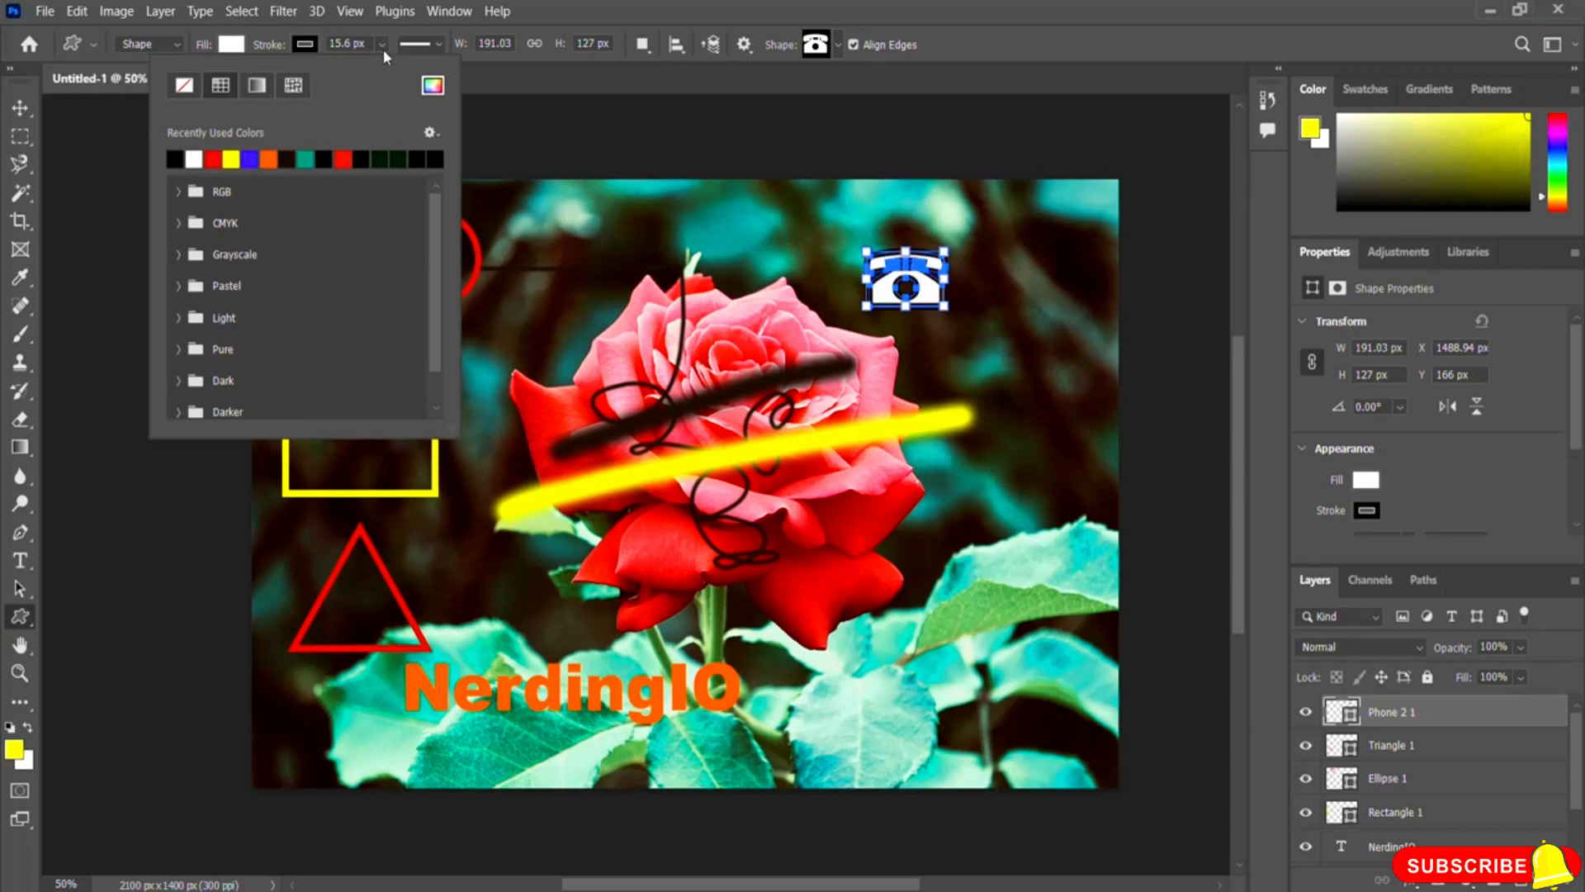
click(381, 44)
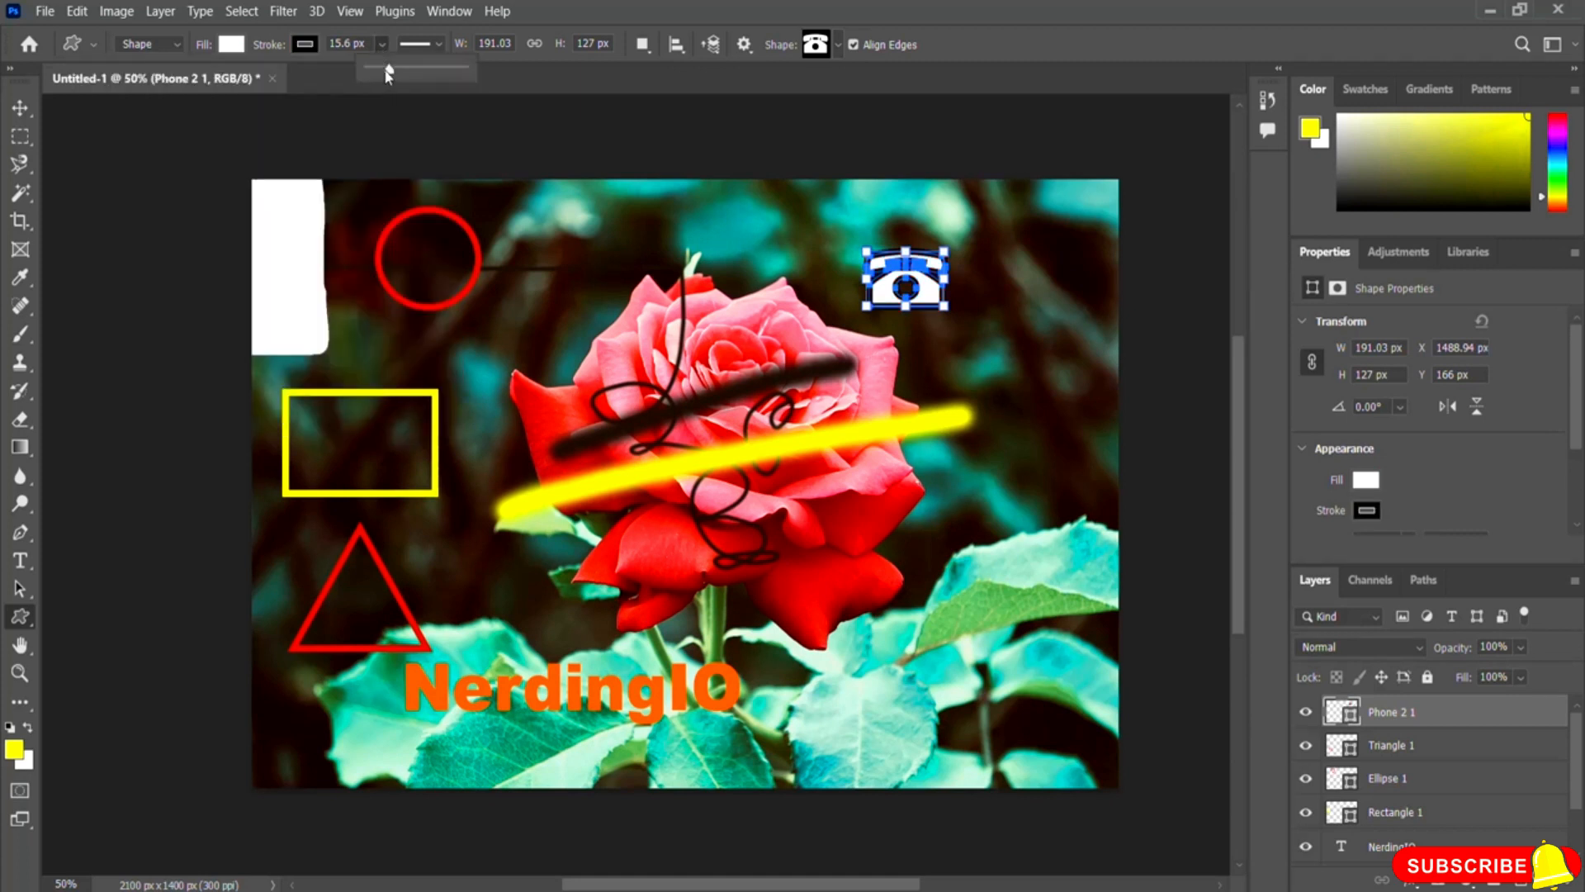
drag(389, 71, 385, 77)
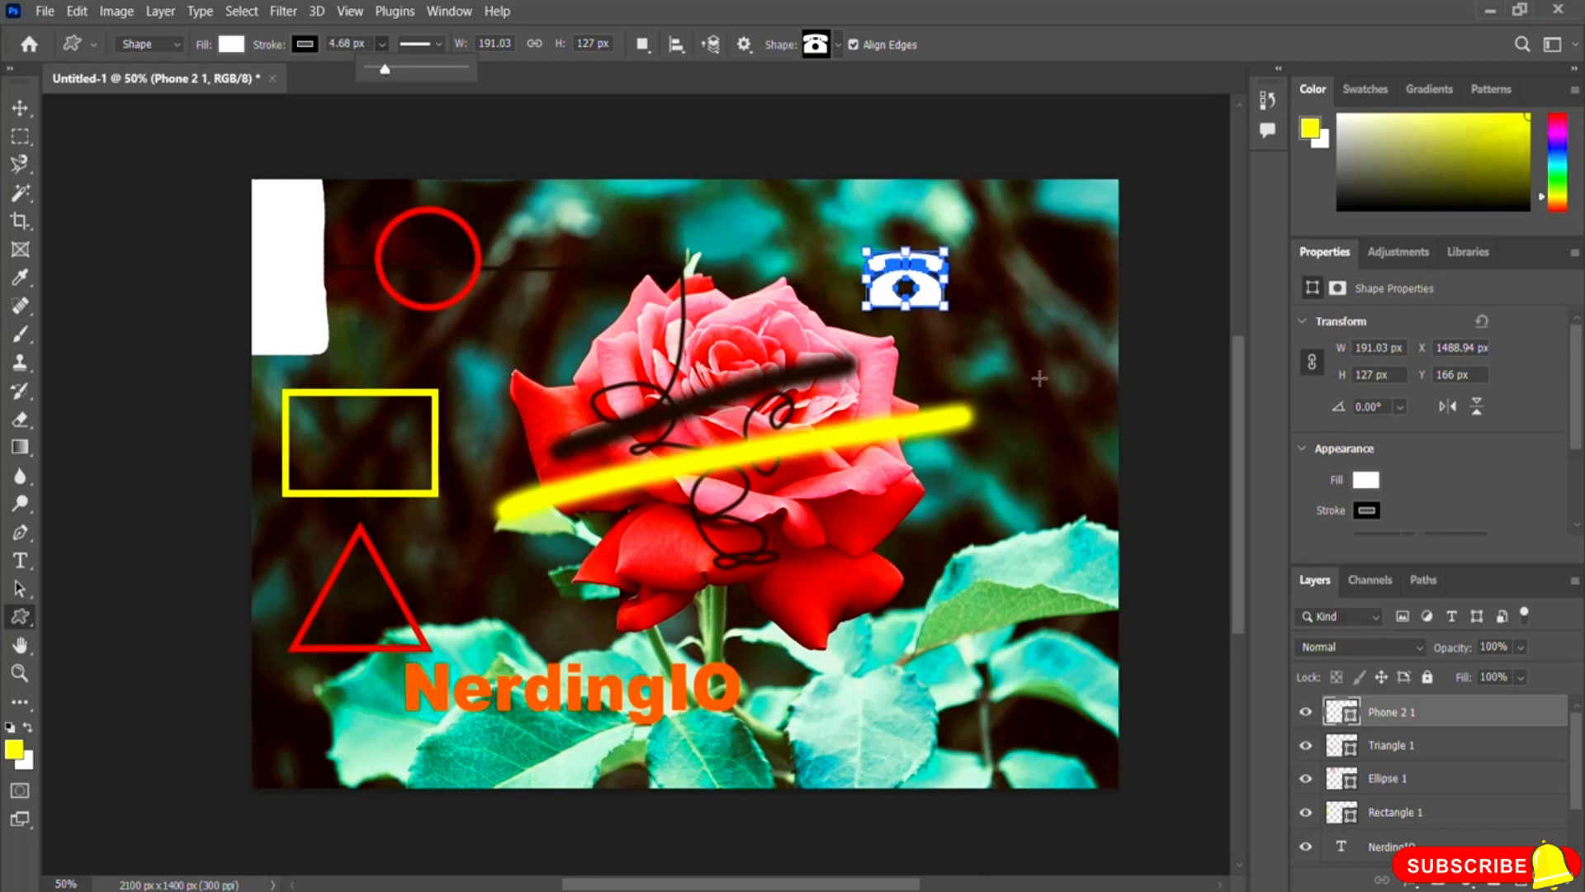
key(Return)
key(Return)
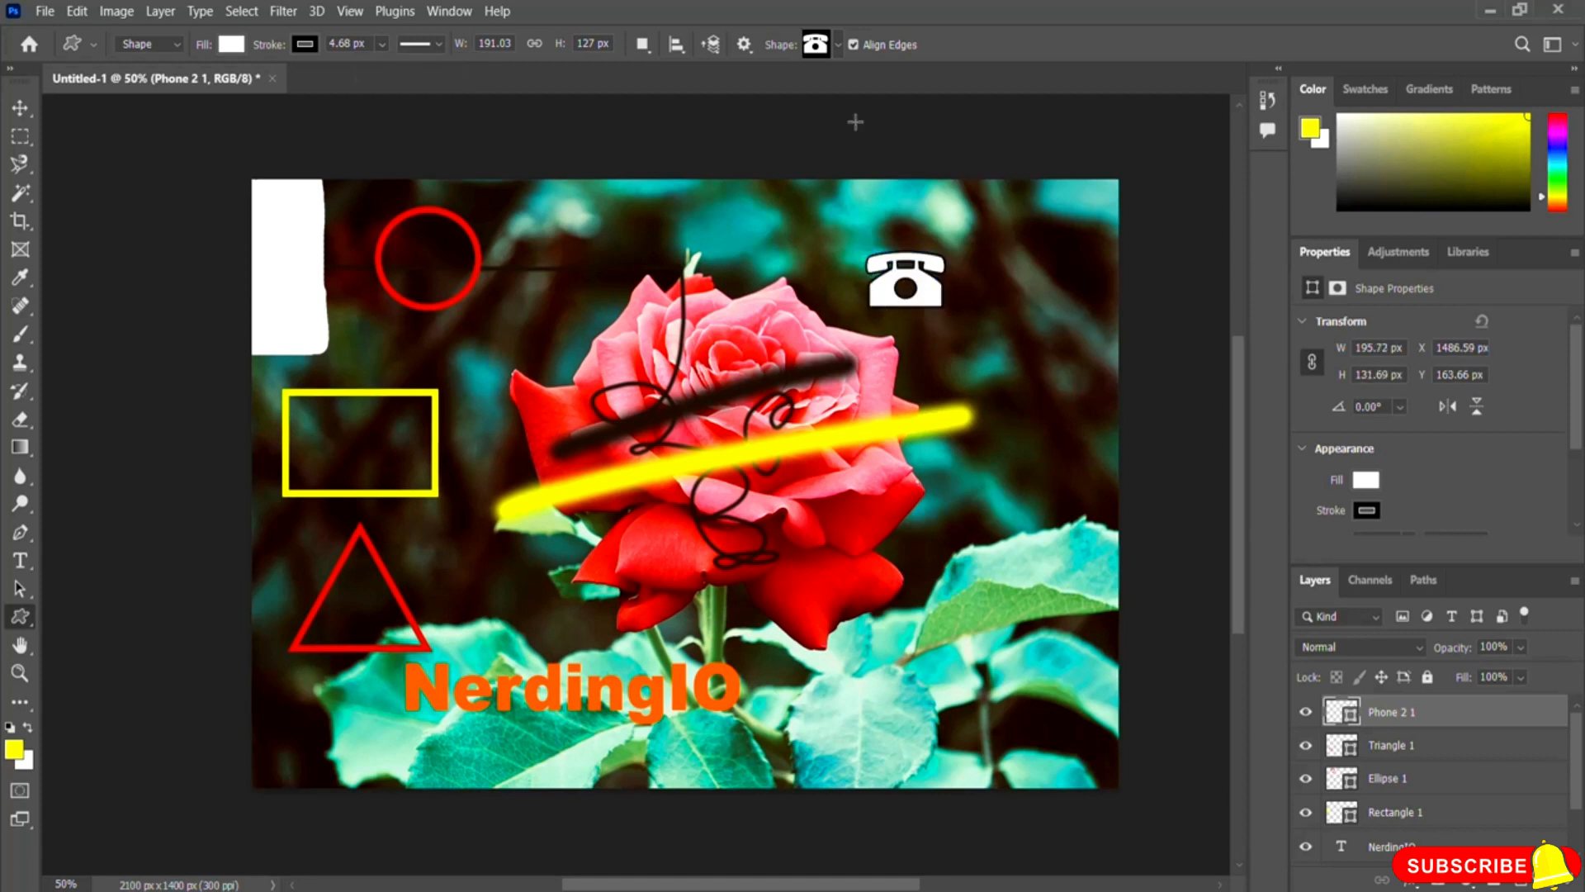
- Draw an envelope custom shape about 185 by 127 px below the telephone and finish the shape
click(837, 46)
scroll(905, 123, down, 5)
scroll(802, 142, down, 1)
scroll(801, 143, up, 1)
scroll(802, 143, down, 5)
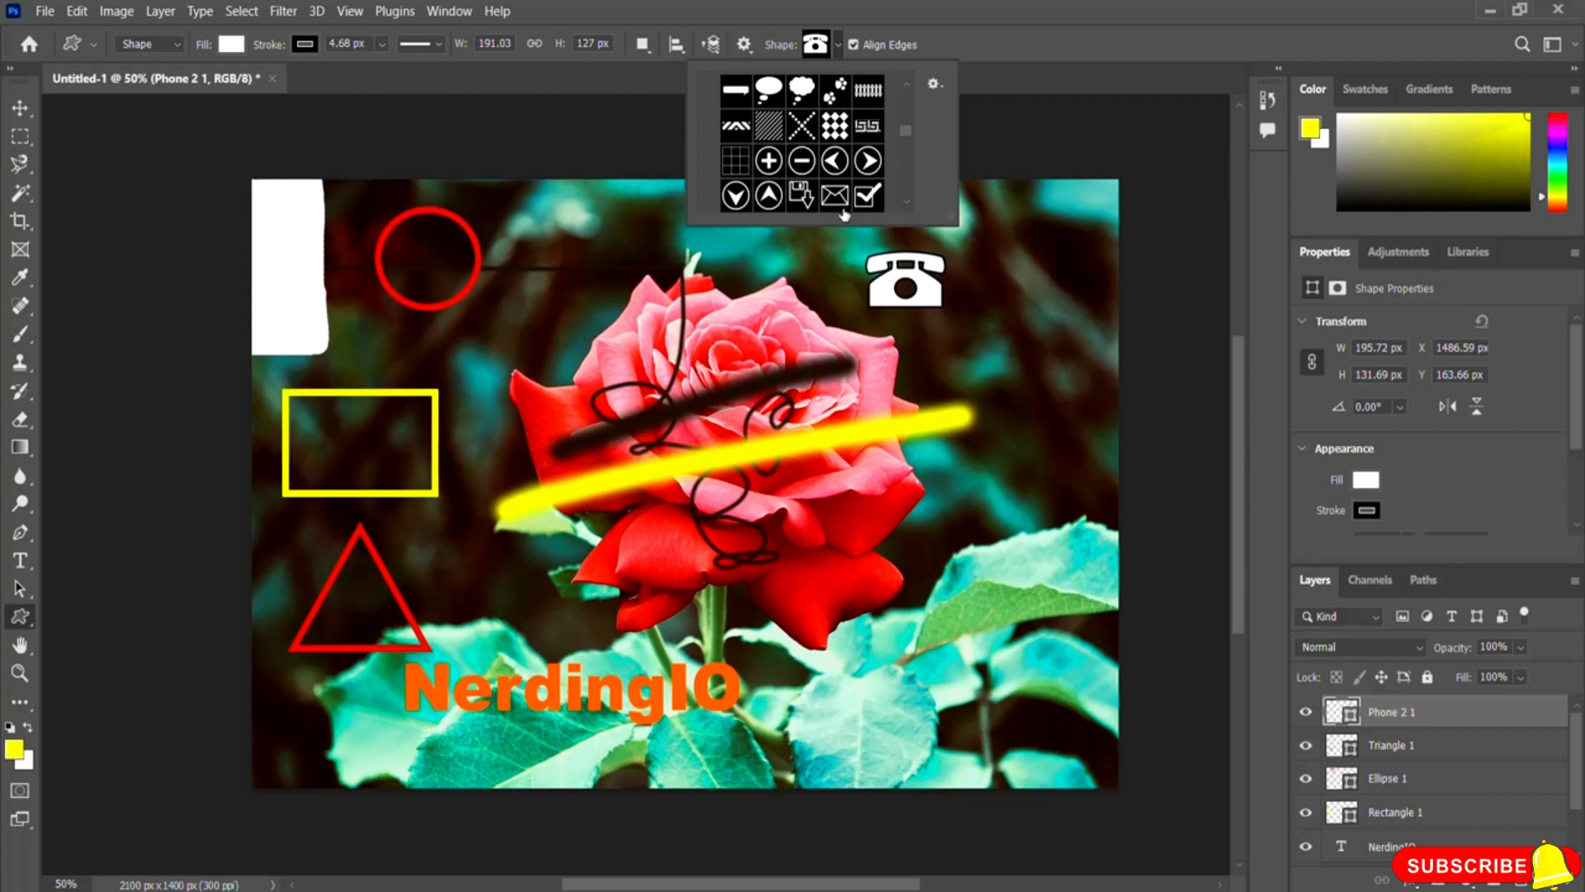
click(835, 198)
drag(918, 327, 995, 381)
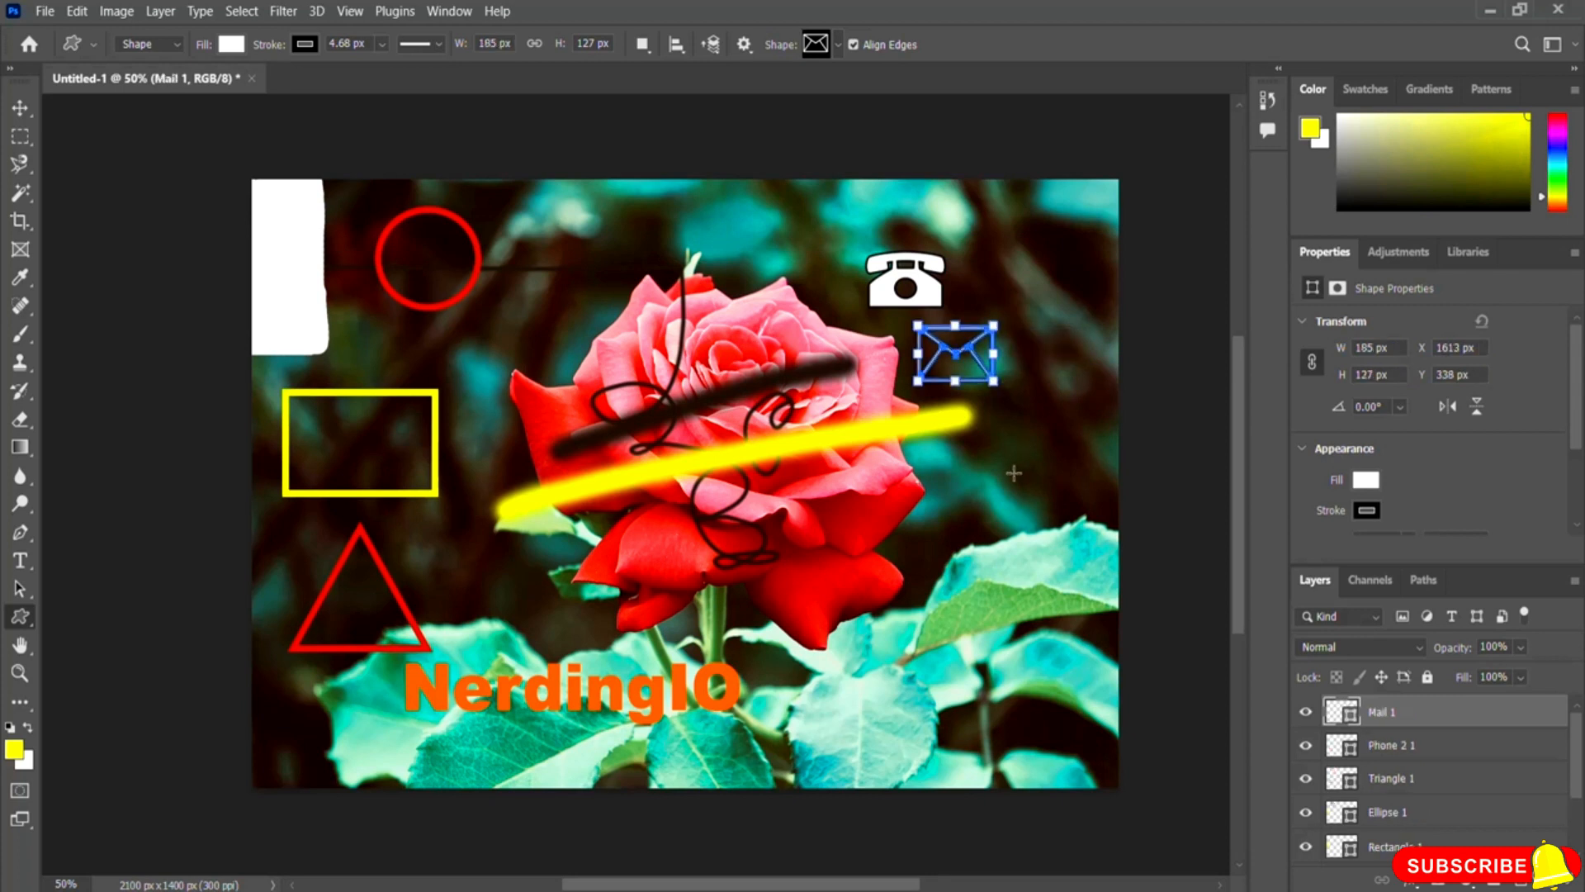
key(Return)
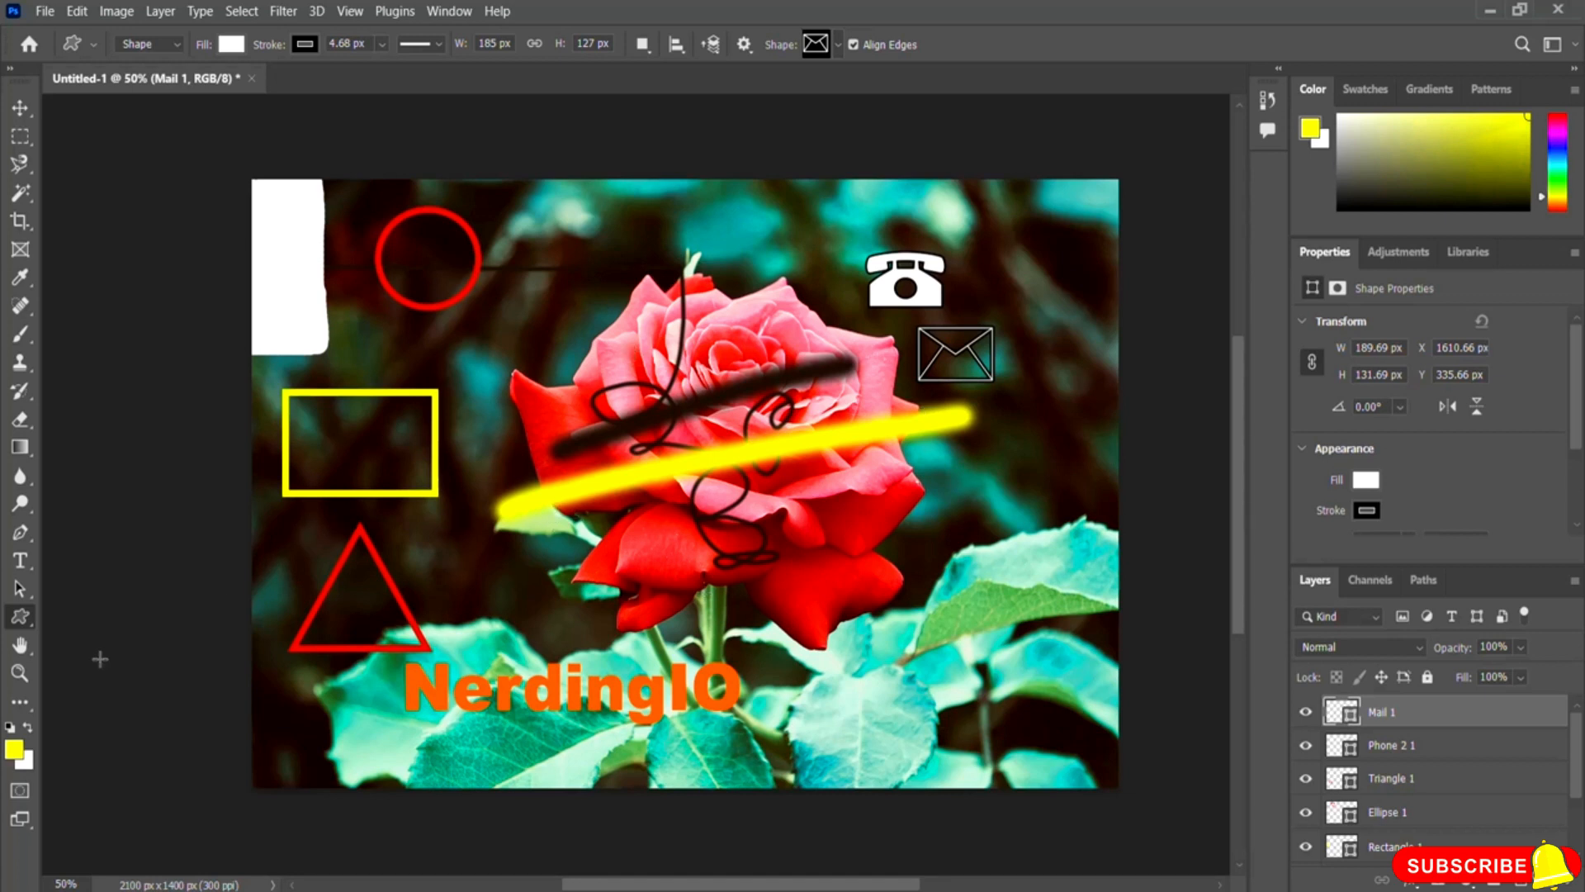
right_click(23, 617)
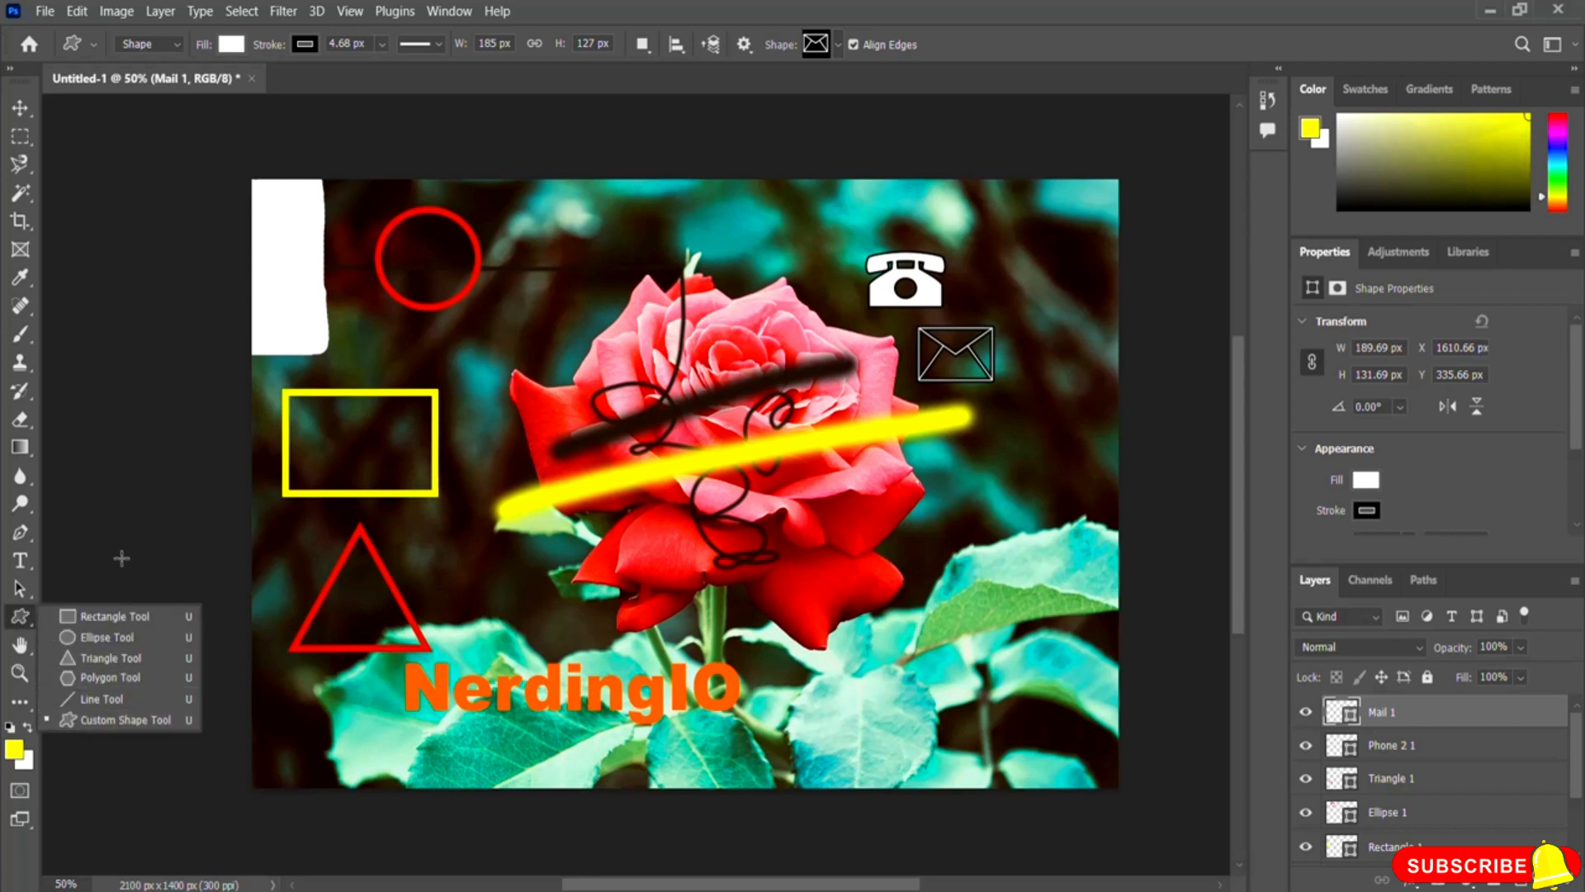
click(21, 617)
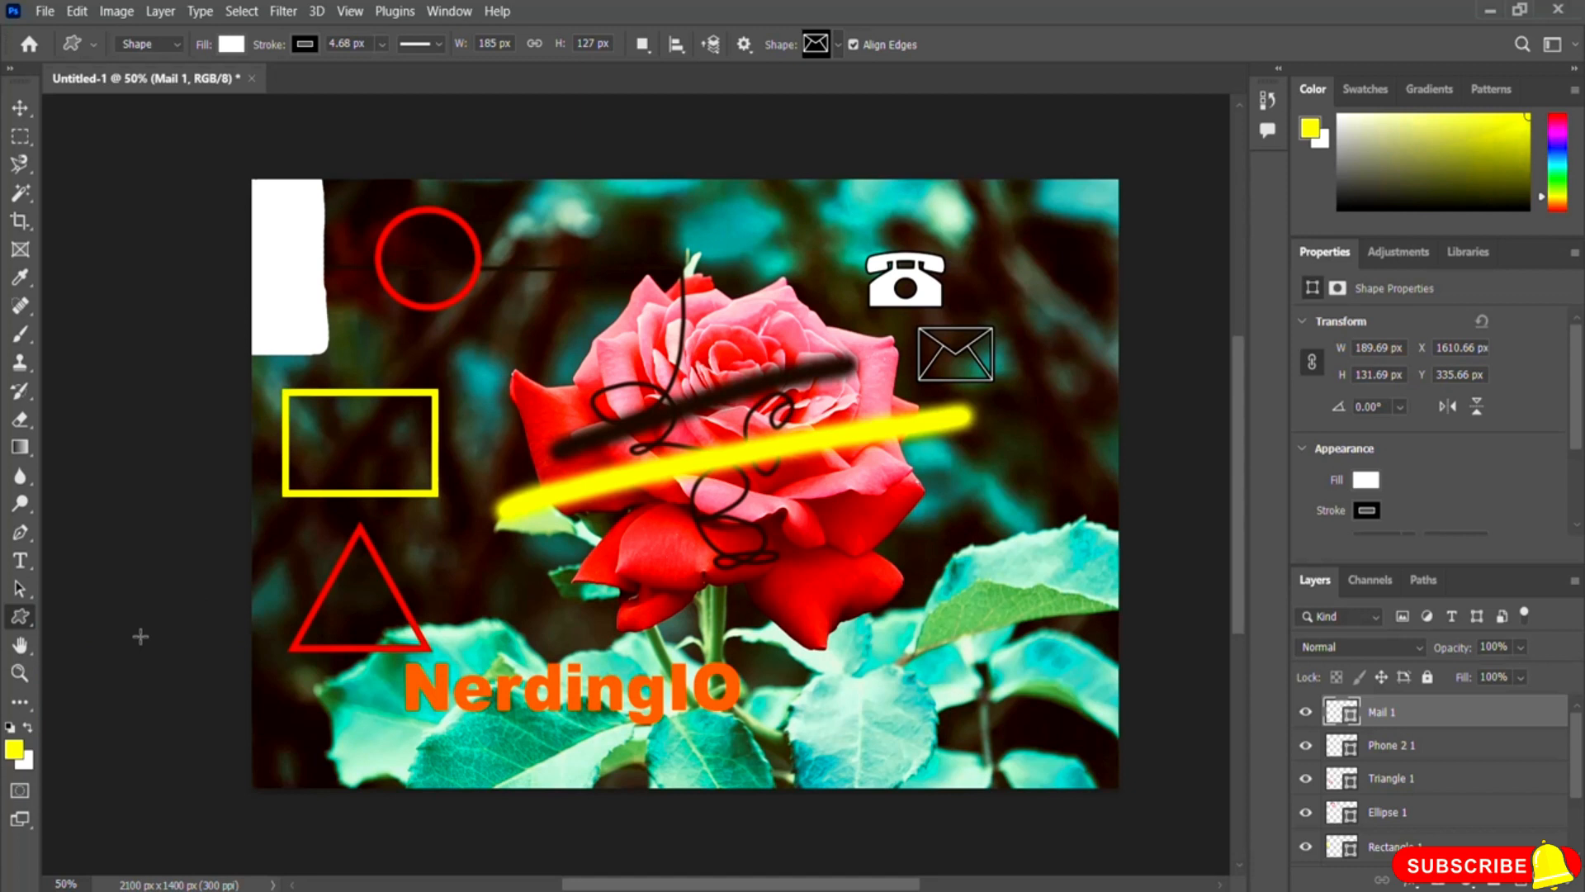
- Magnify the centre of the rose to 300% with the Zoom tool
click(20, 673)
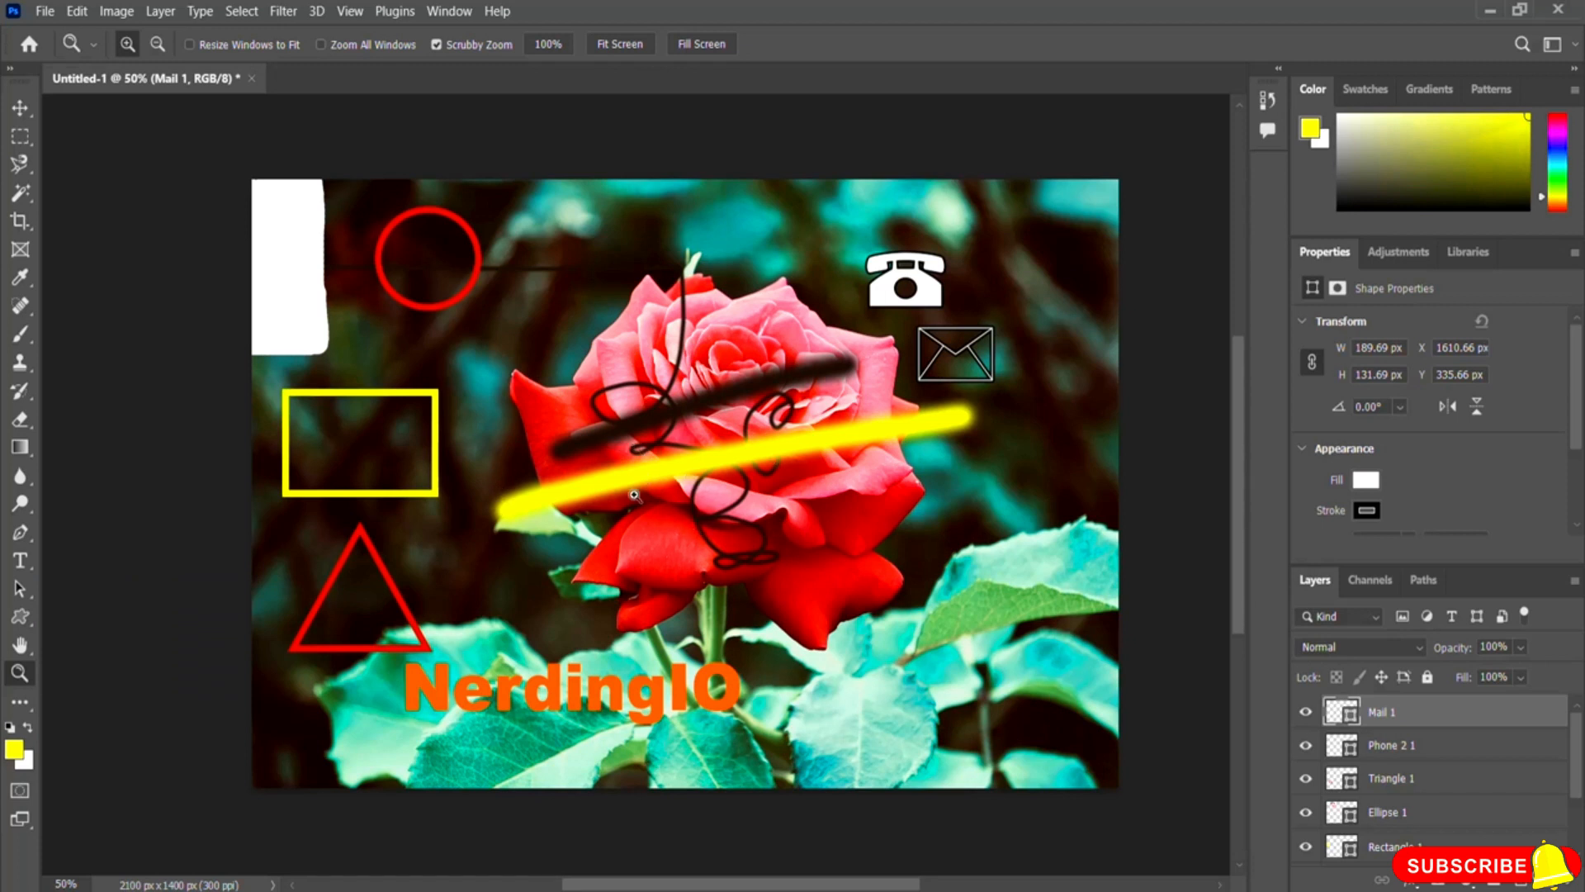
click(675, 483)
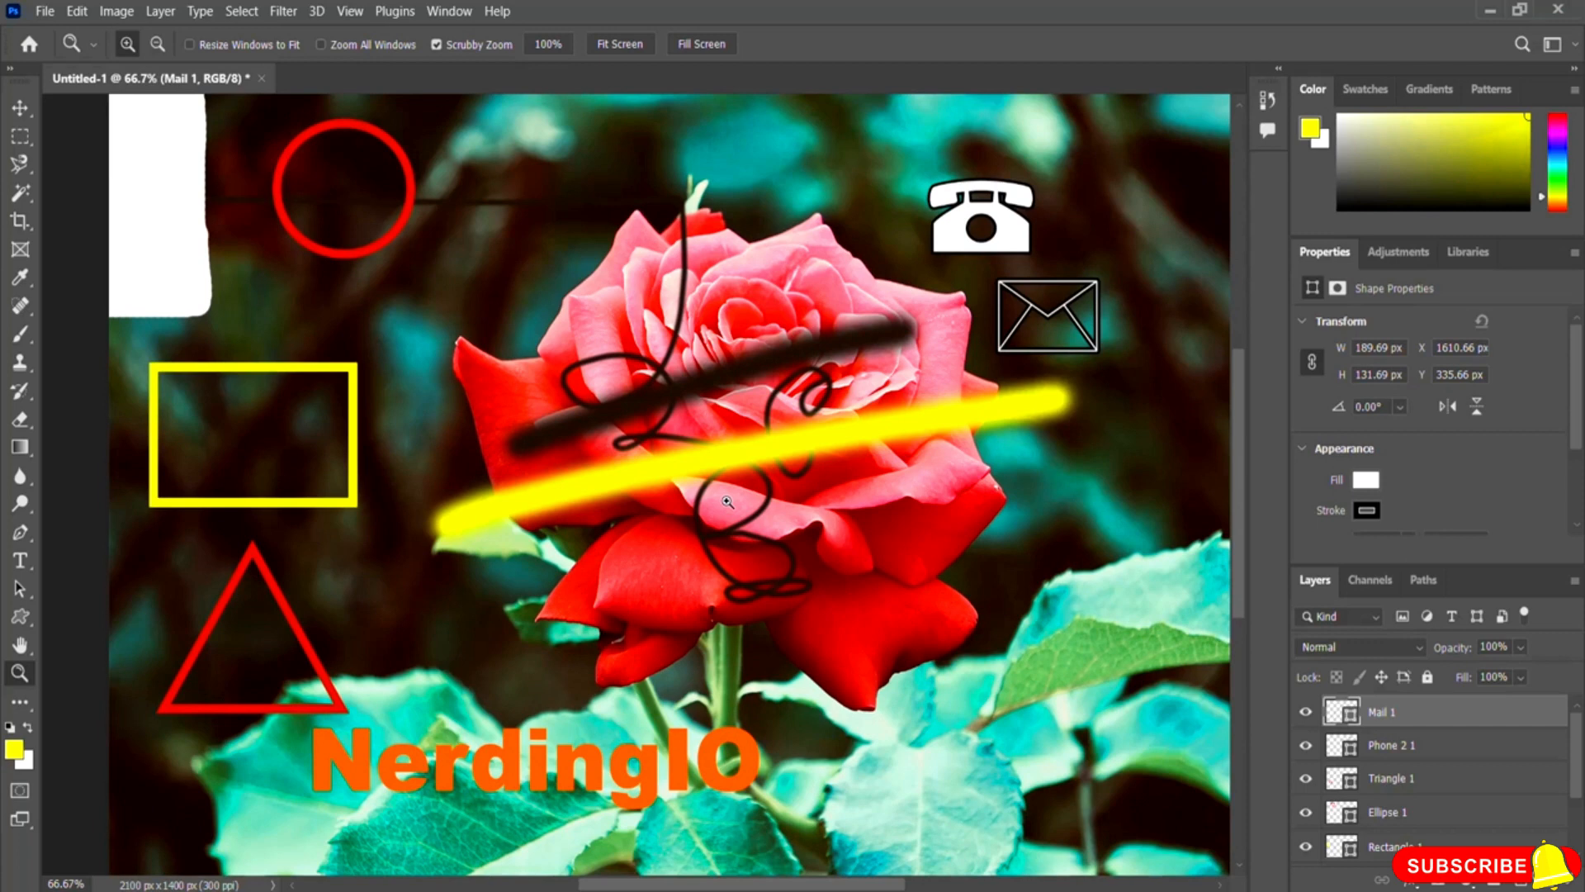
click(771, 510)
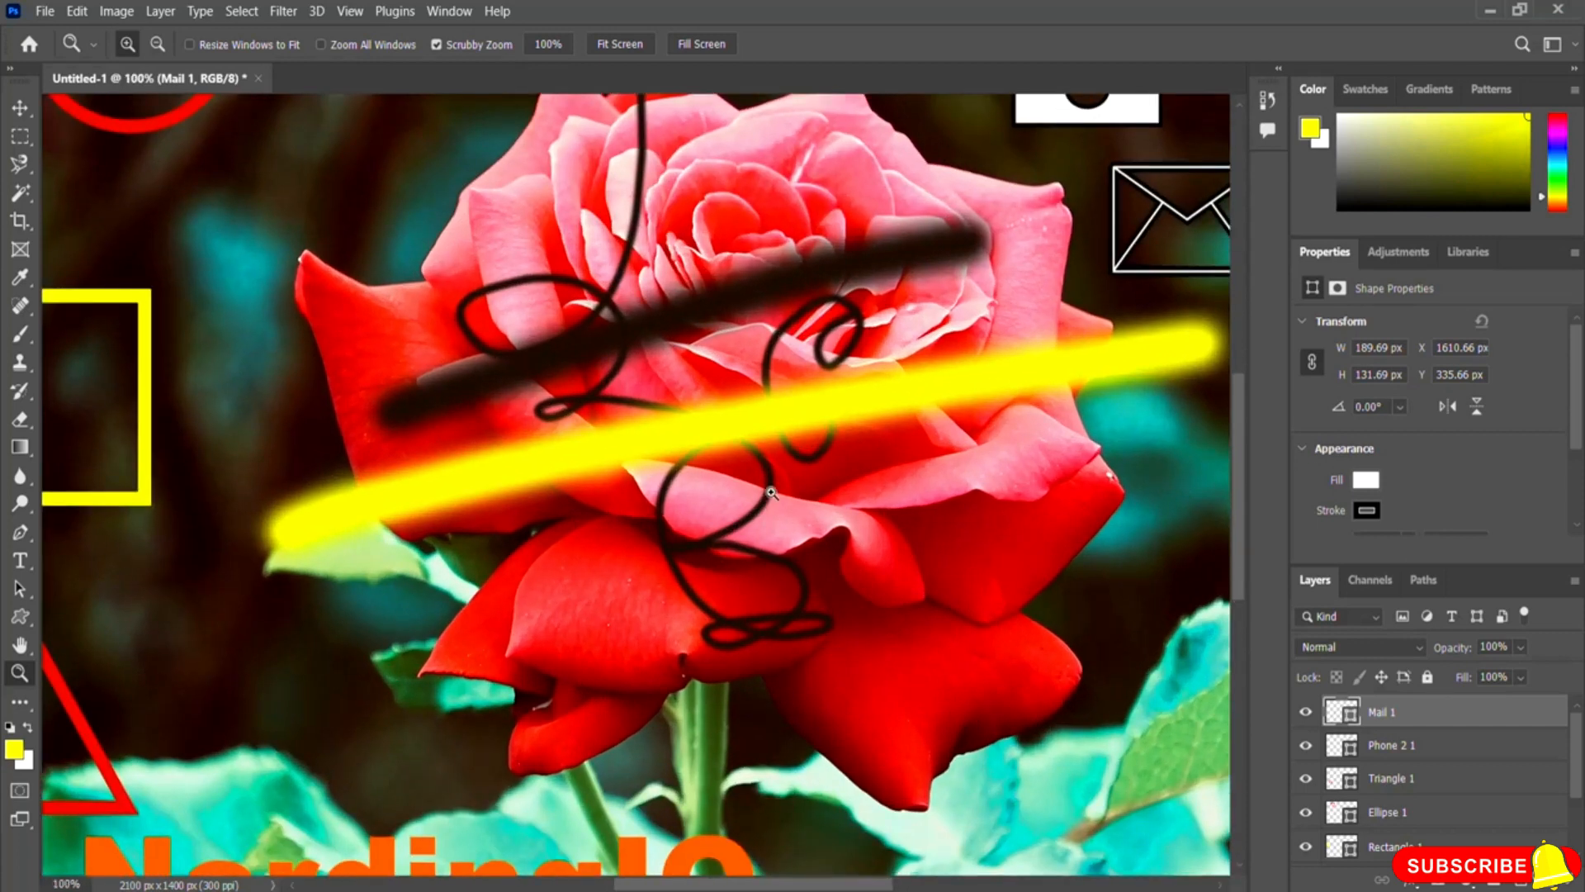
click(770, 492)
click(771, 492)
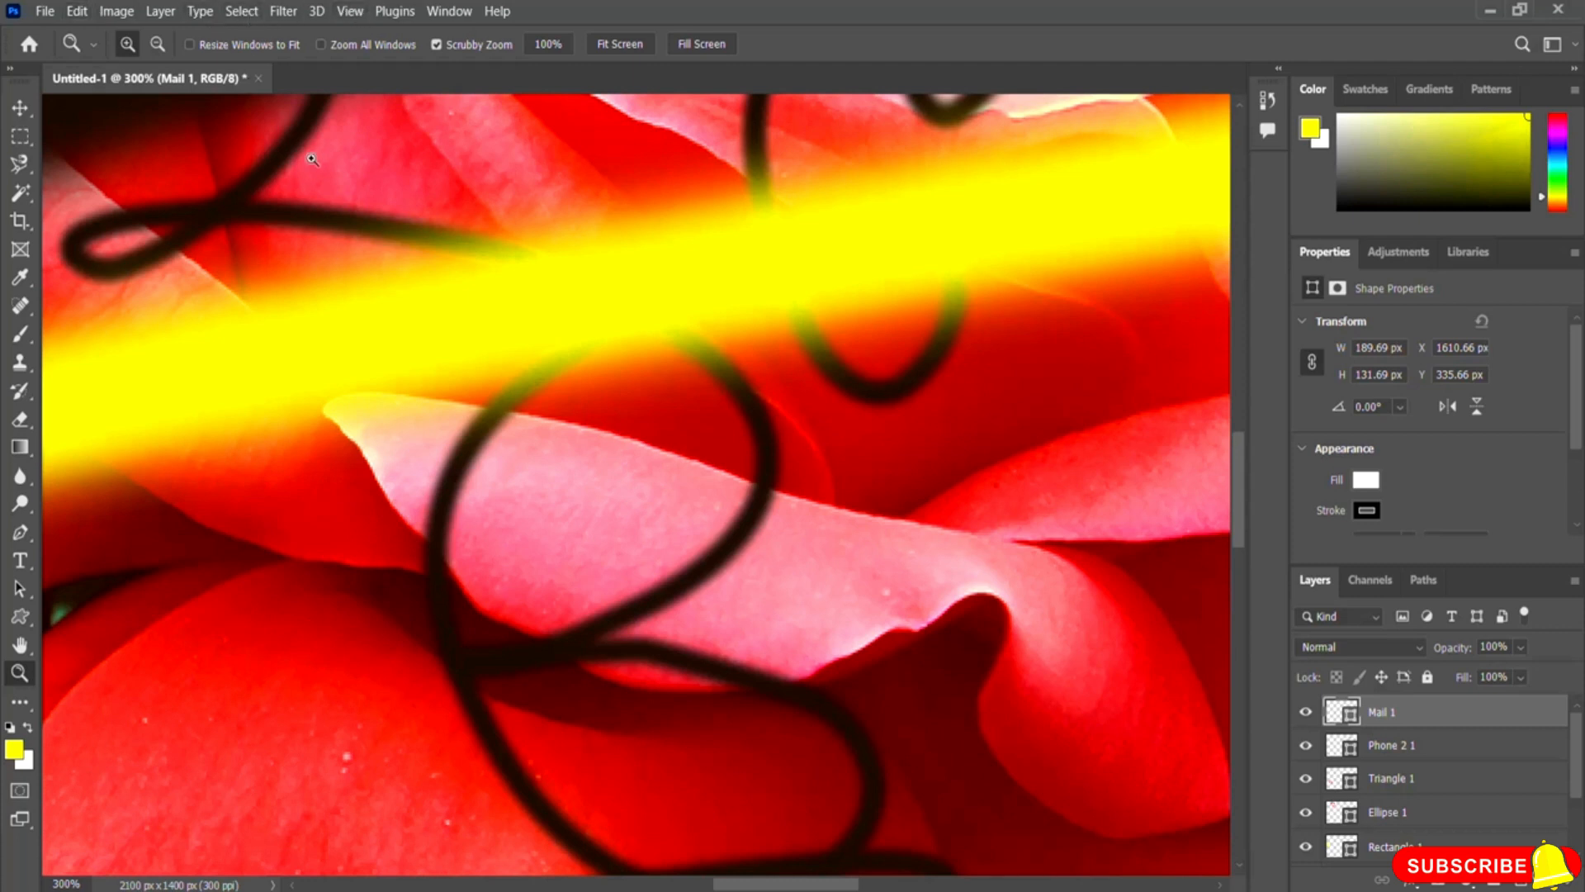
- Zoom out in stages to 33.3% to view the whole canvas
click(346, 13)
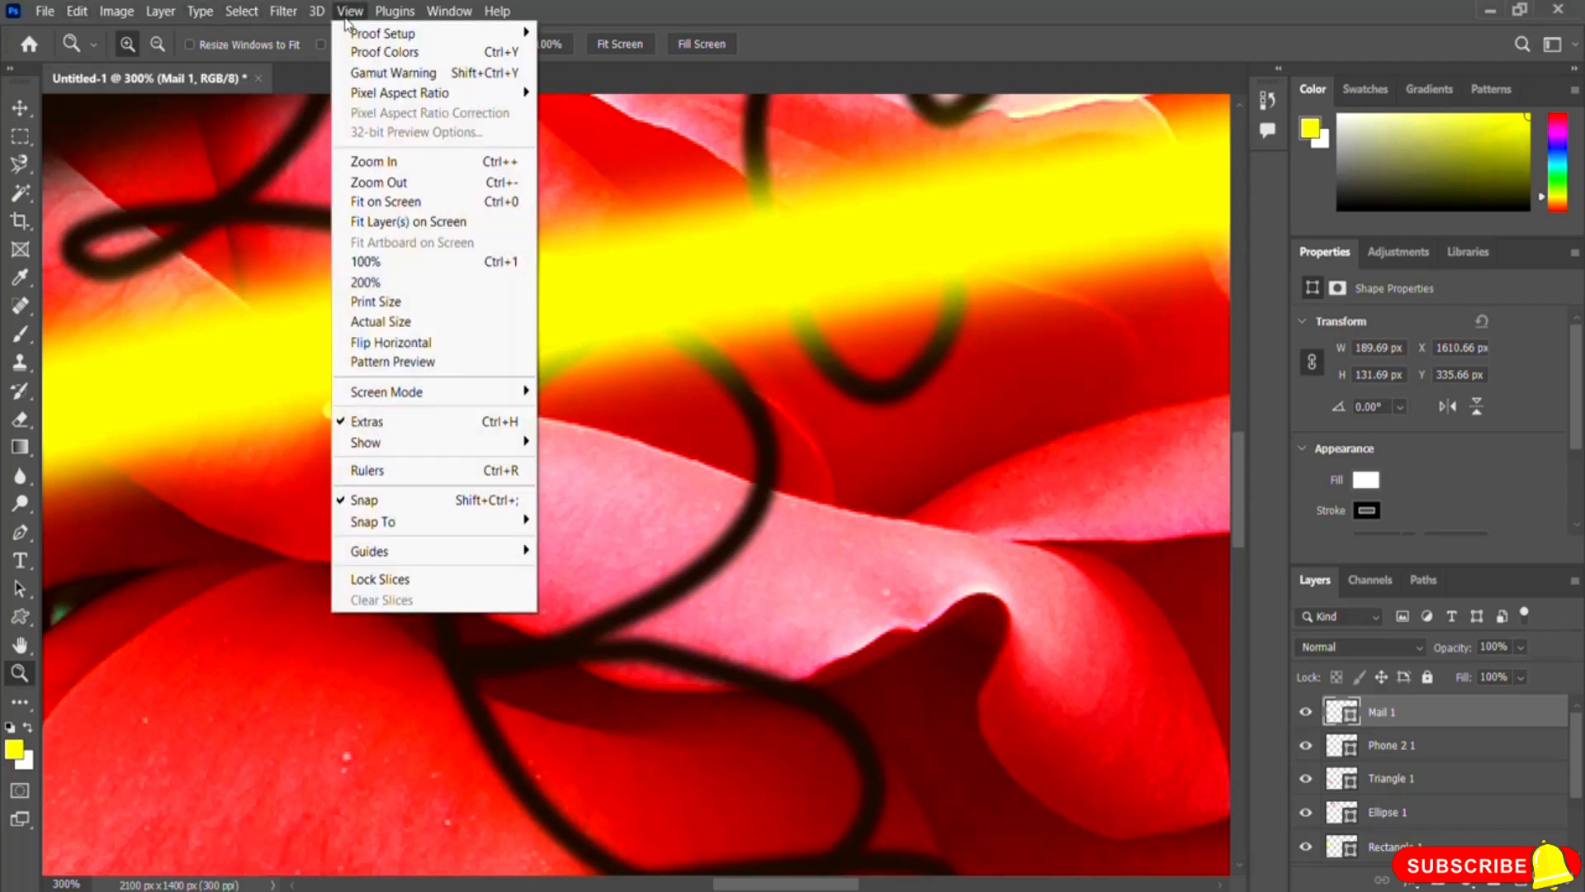
click(424, 185)
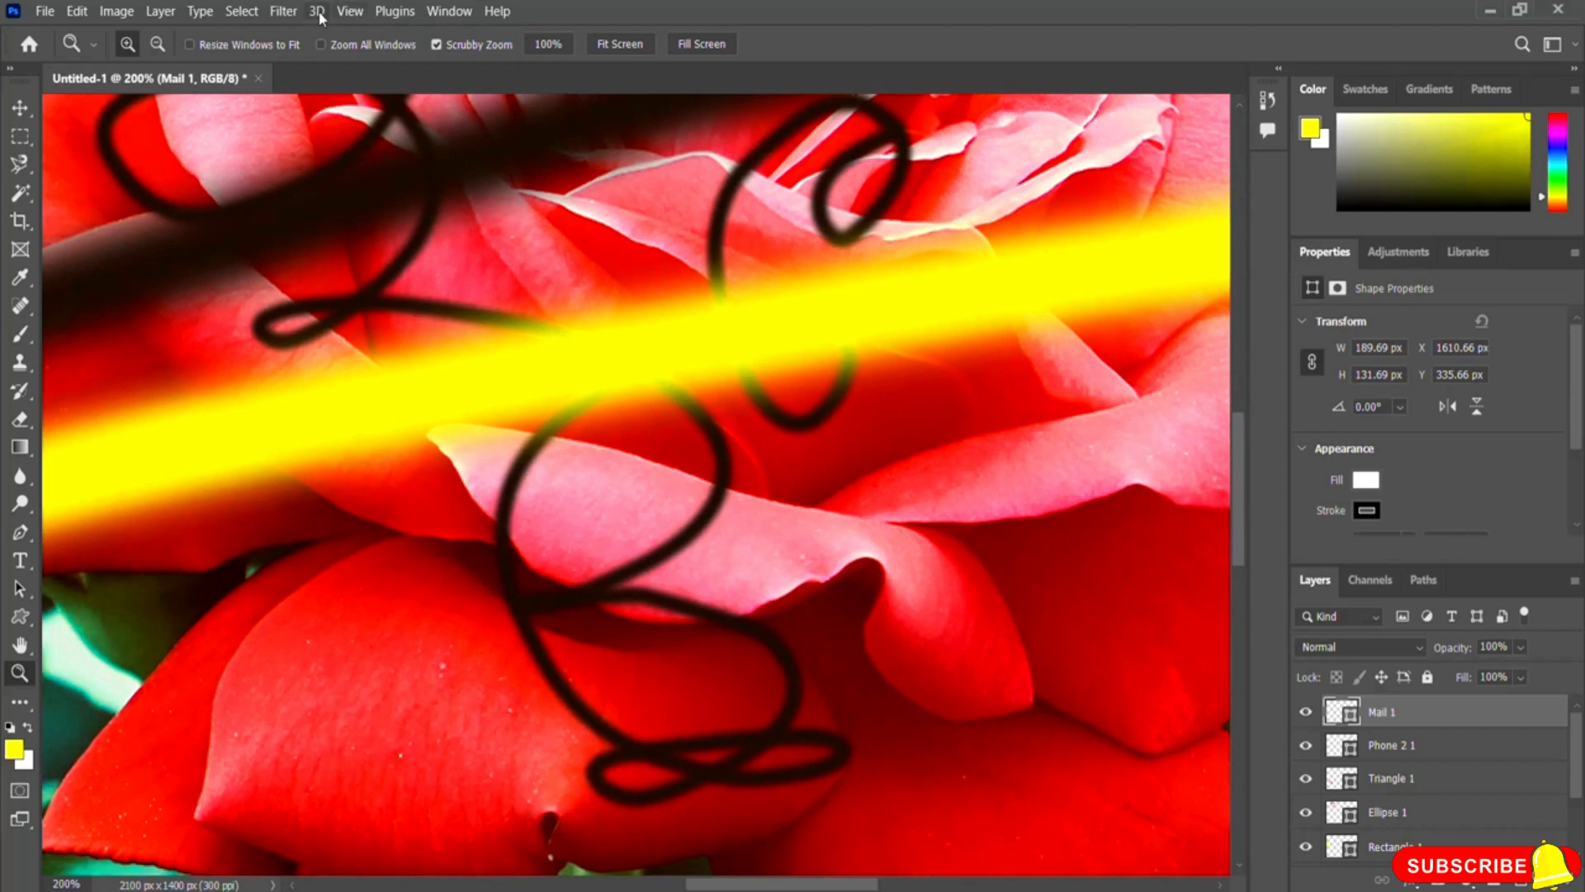
click(348, 12)
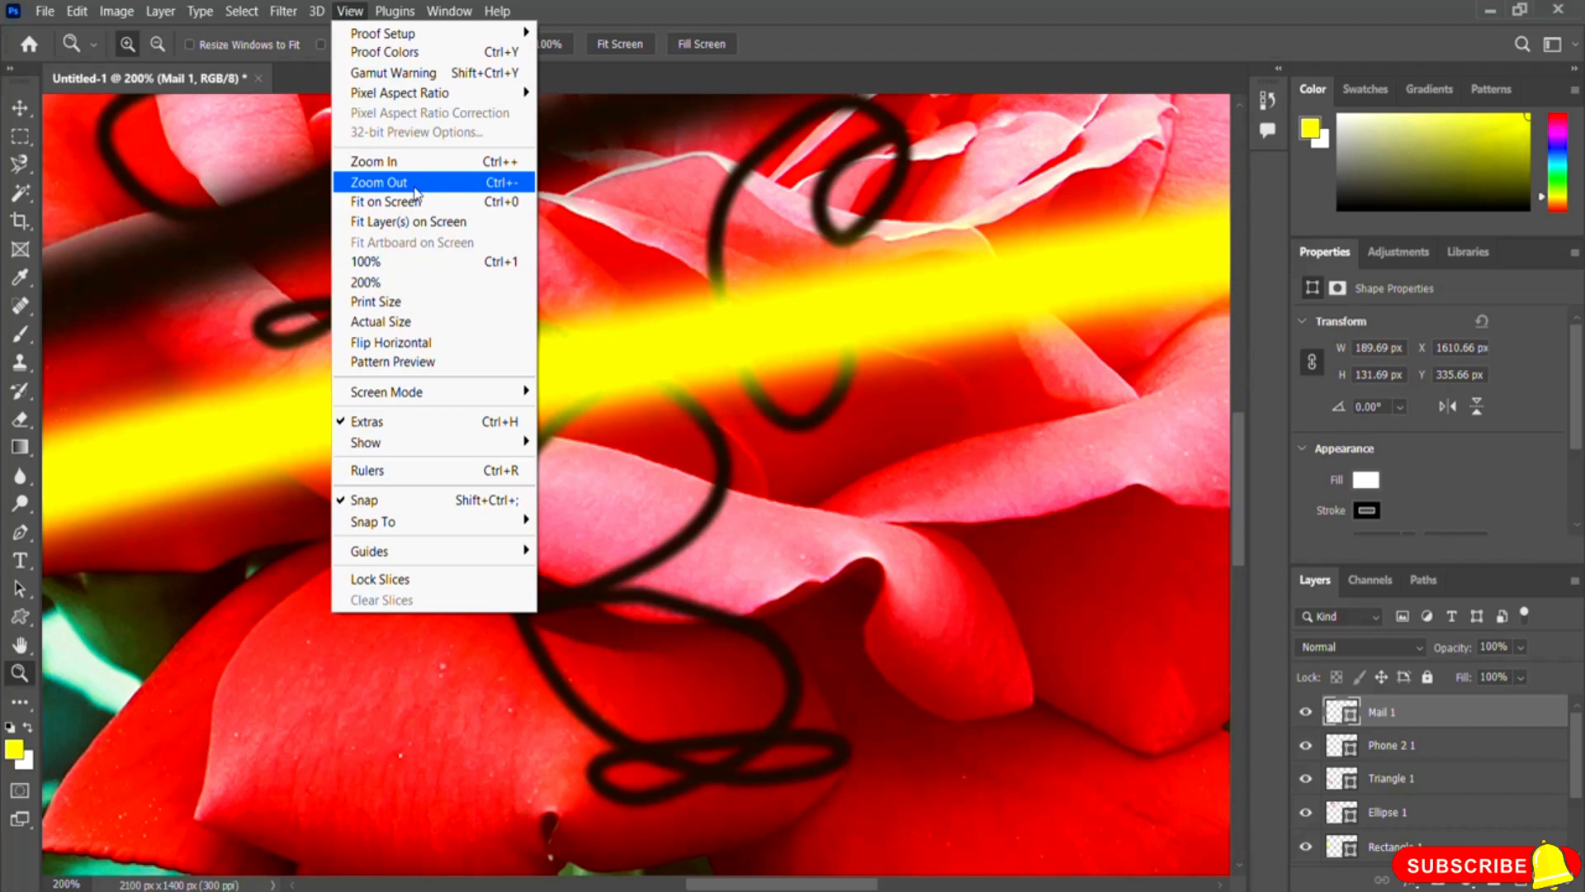
click(415, 185)
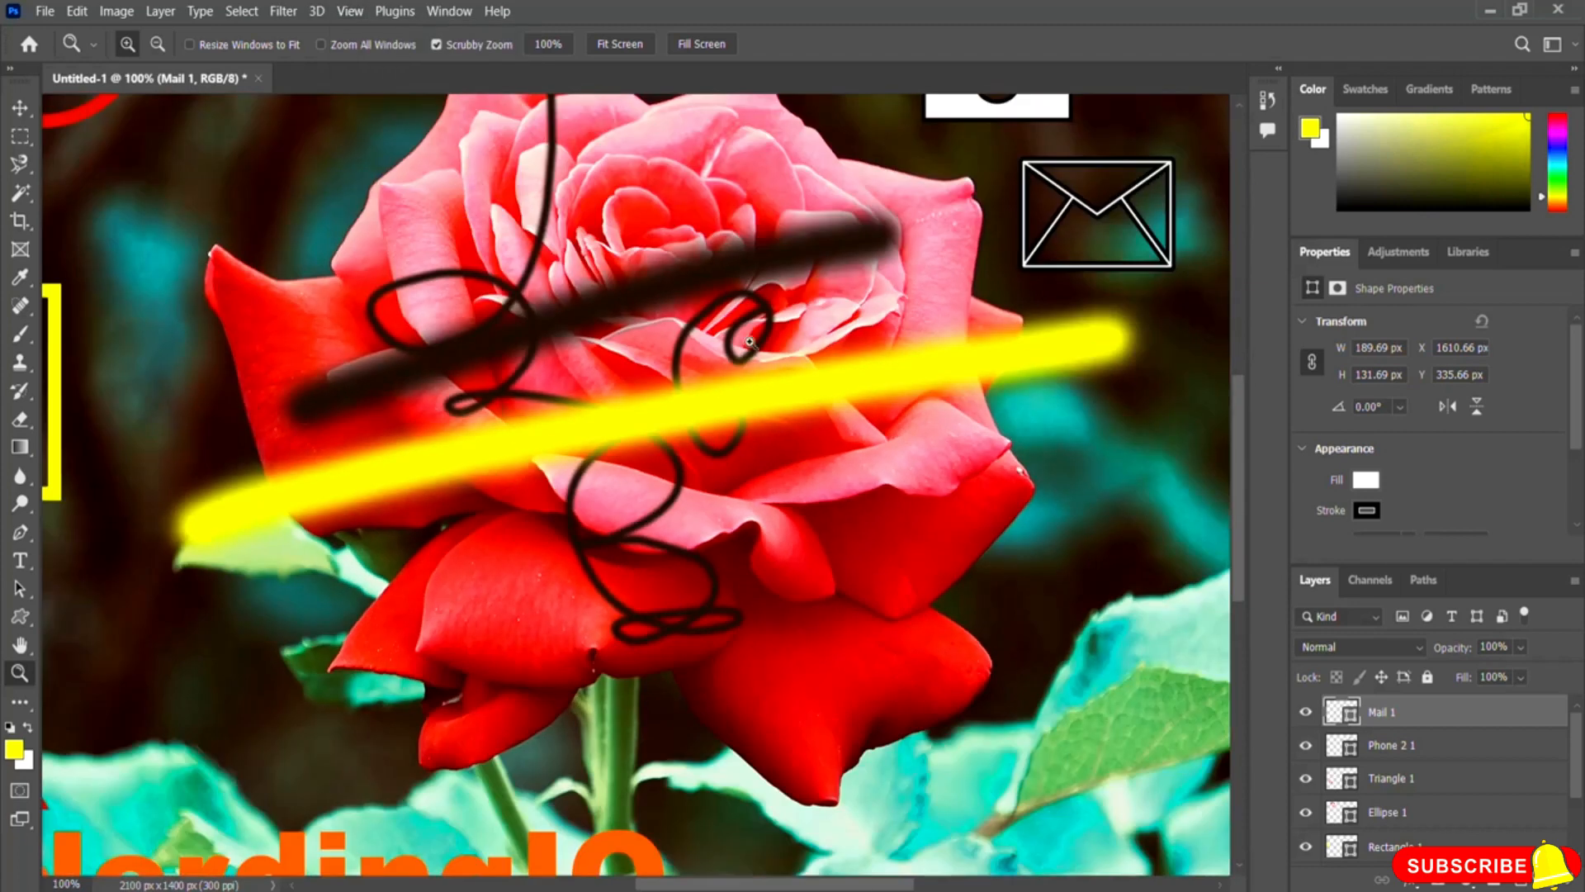
key(ctrl+minus)
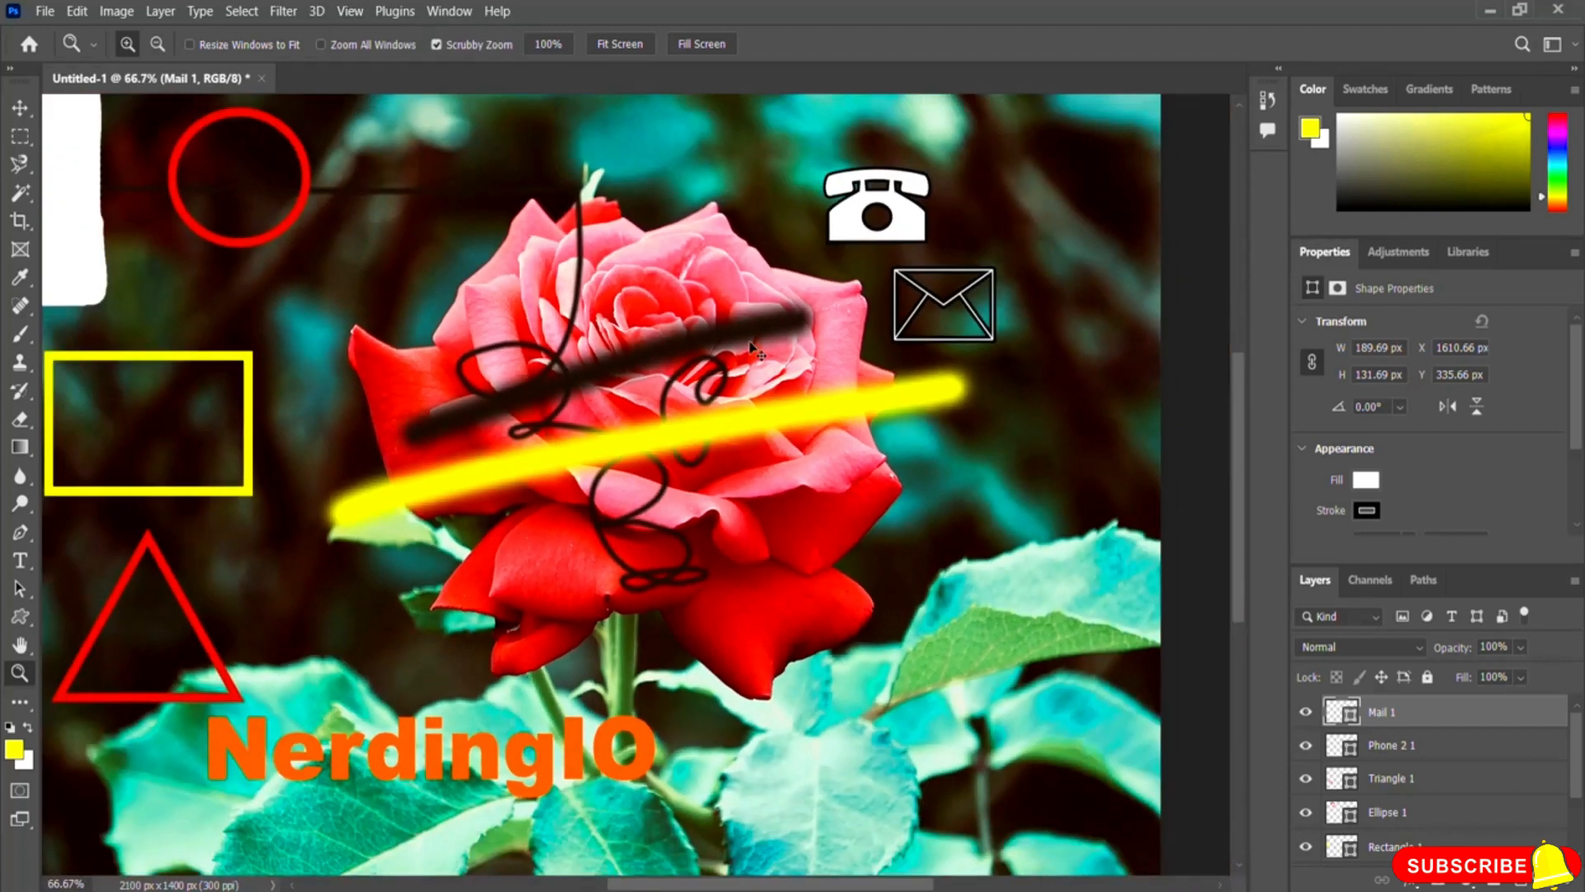
alt+click(753, 351)
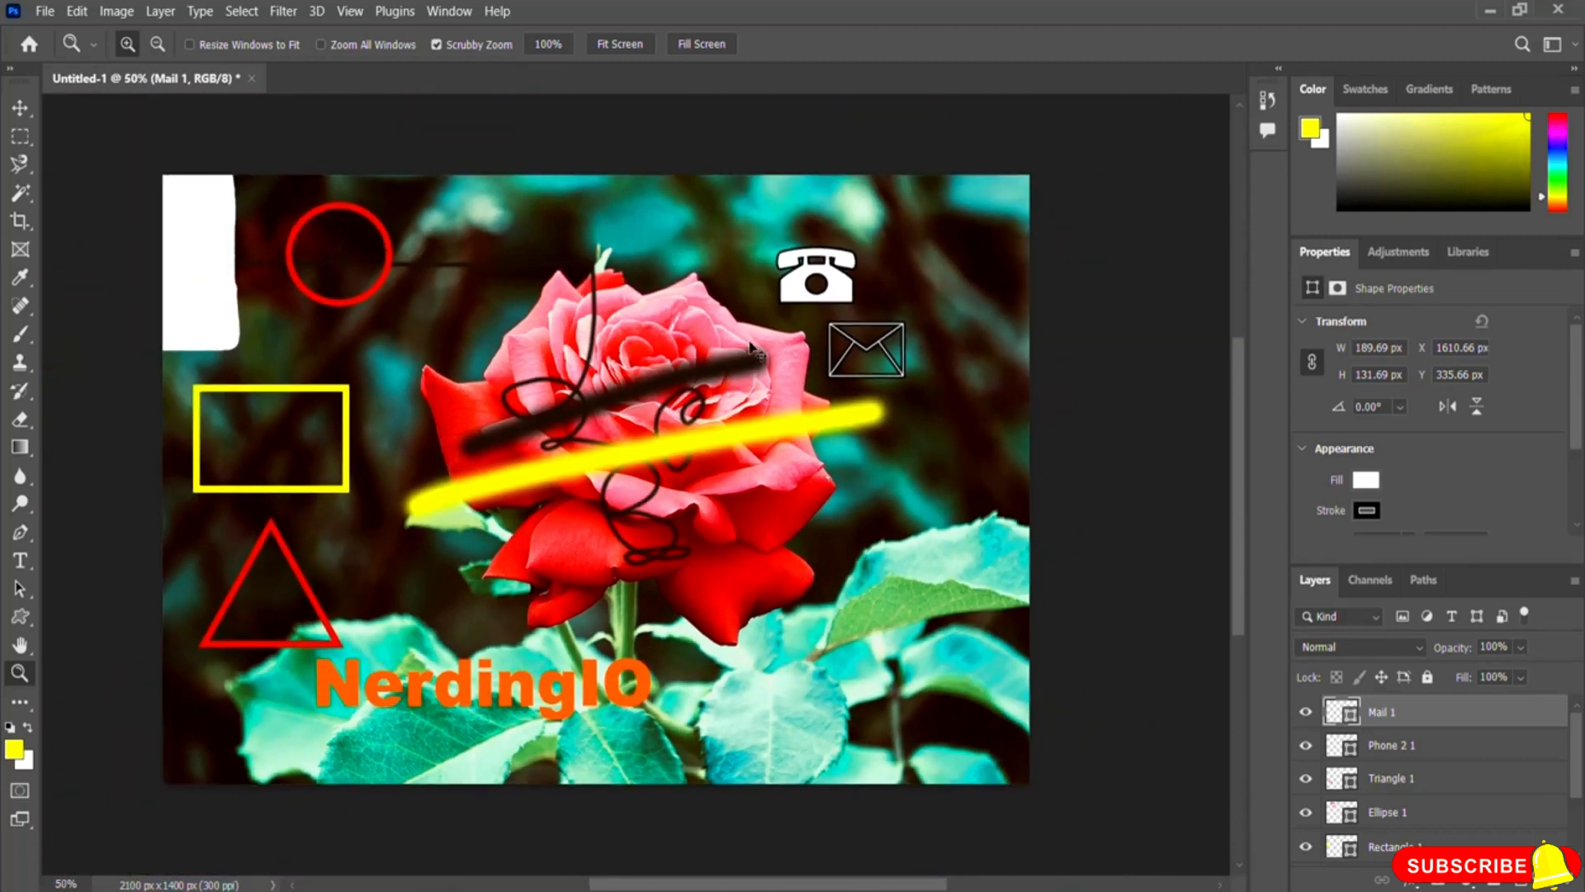
key(ctrl+minus)
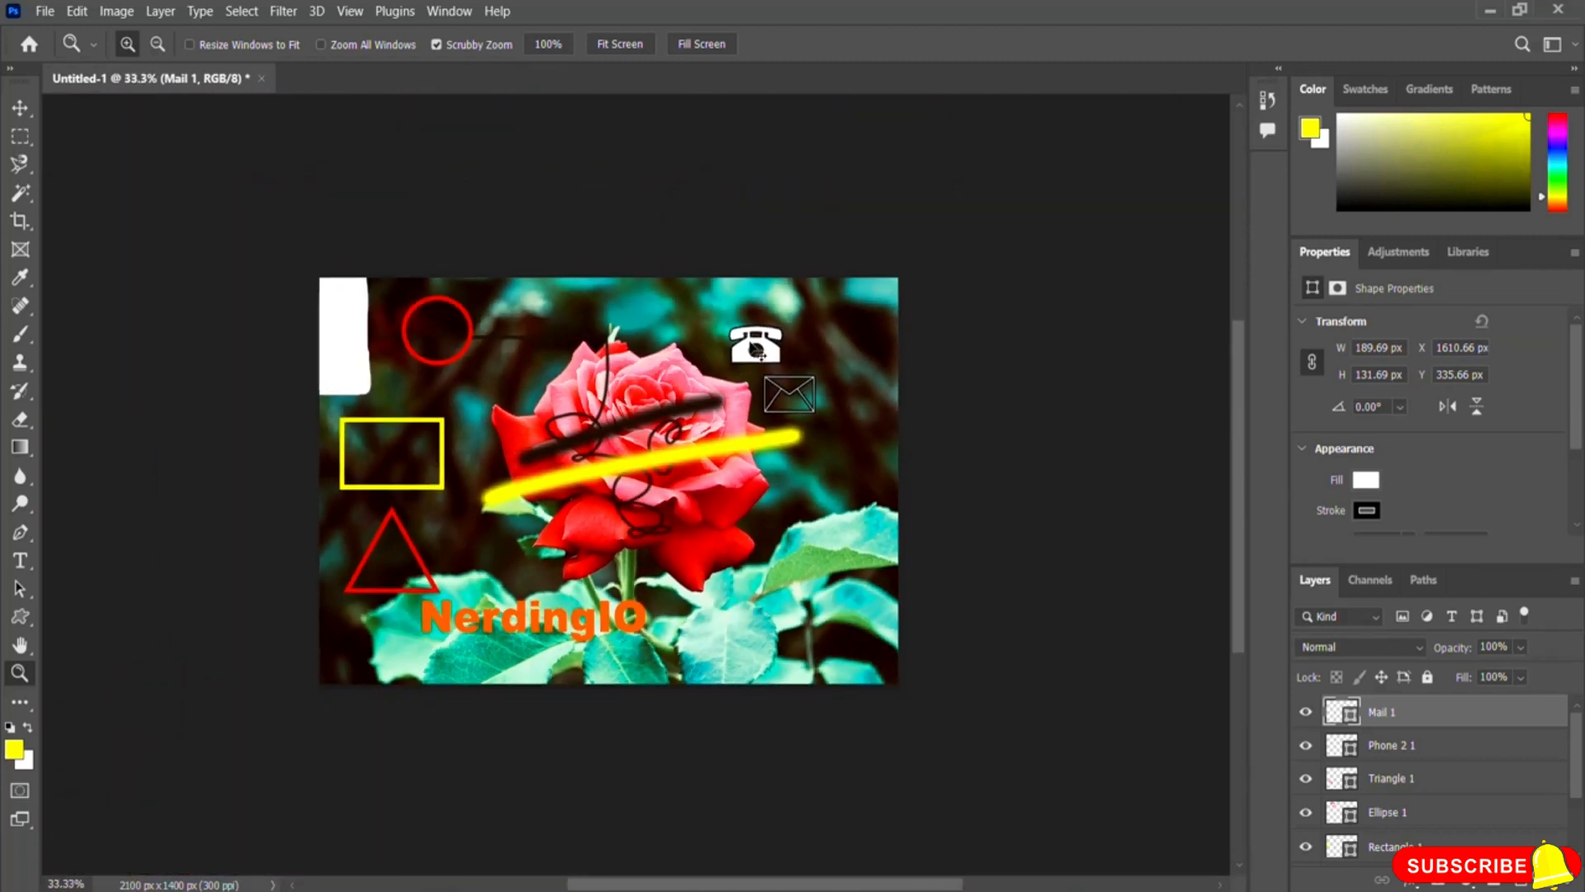
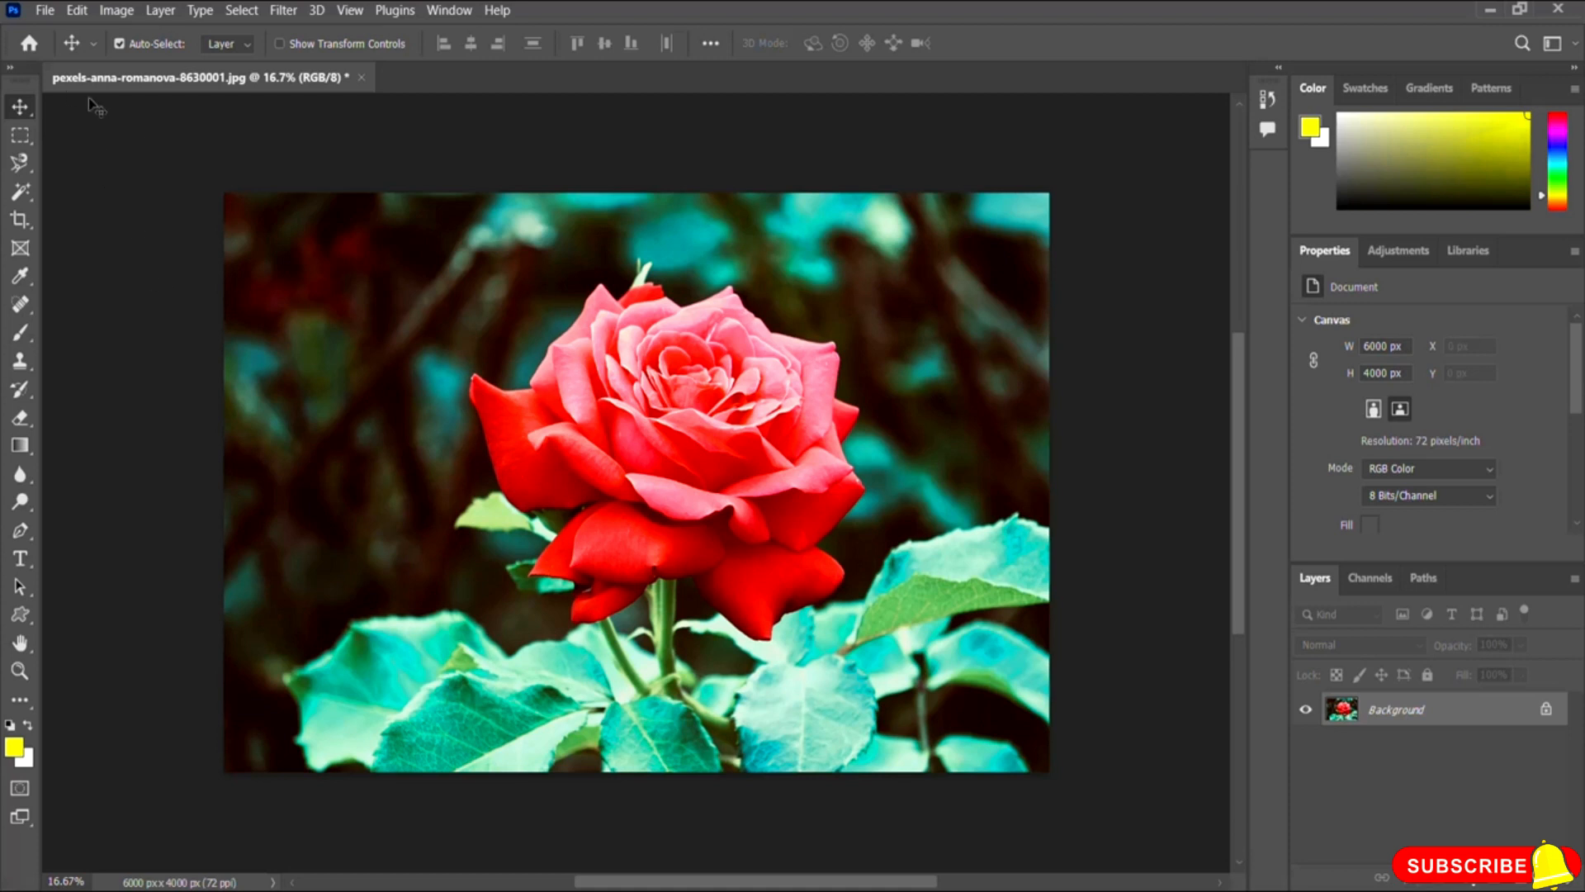
click(45, 13)
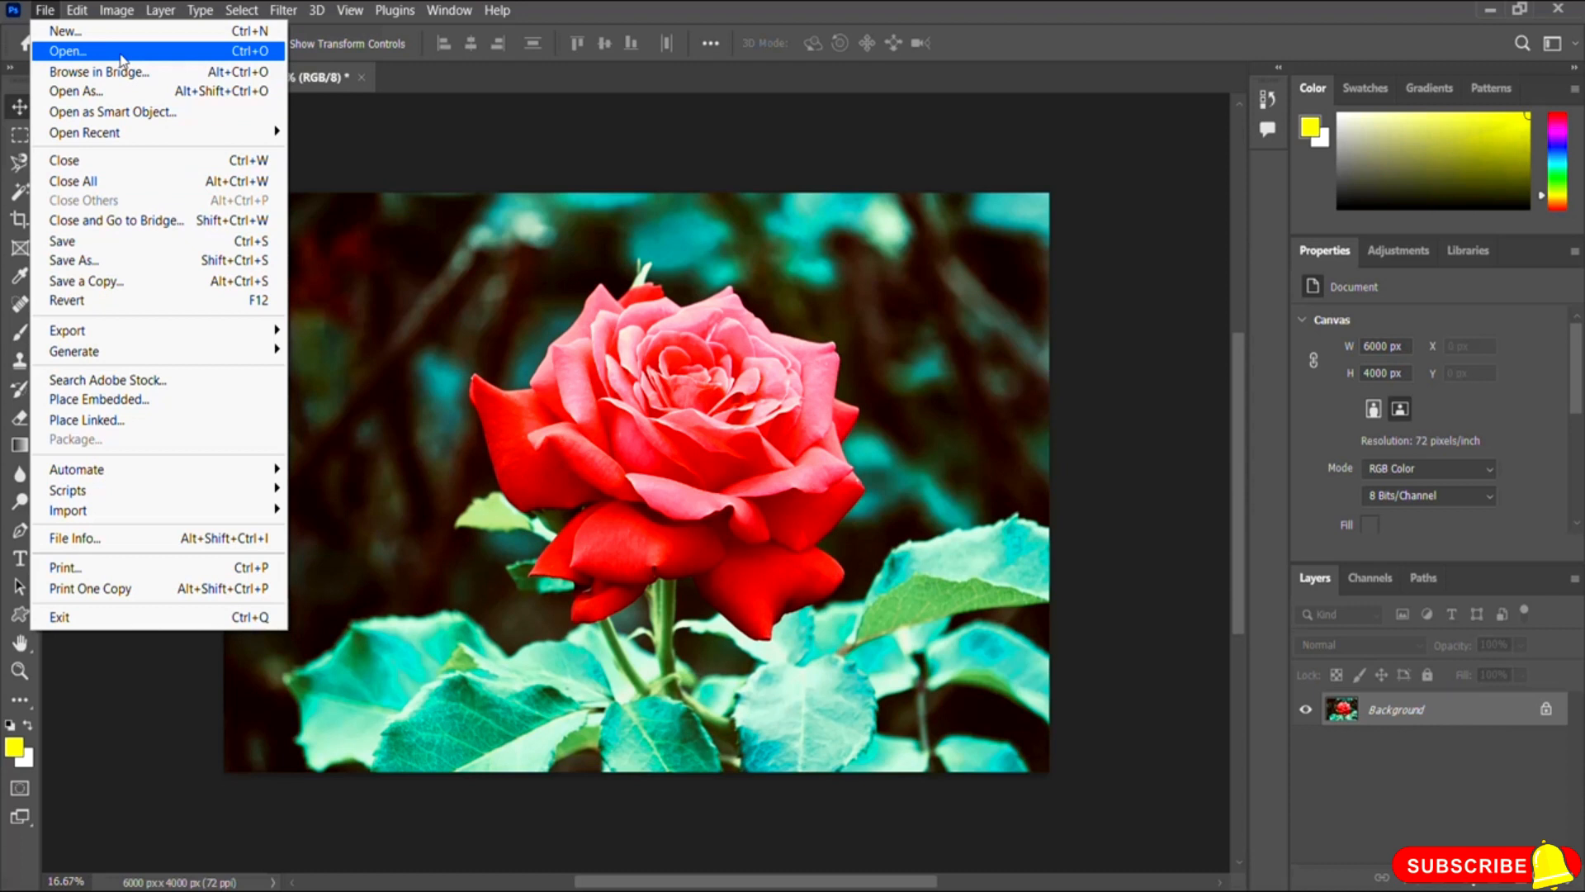
click(731, 91)
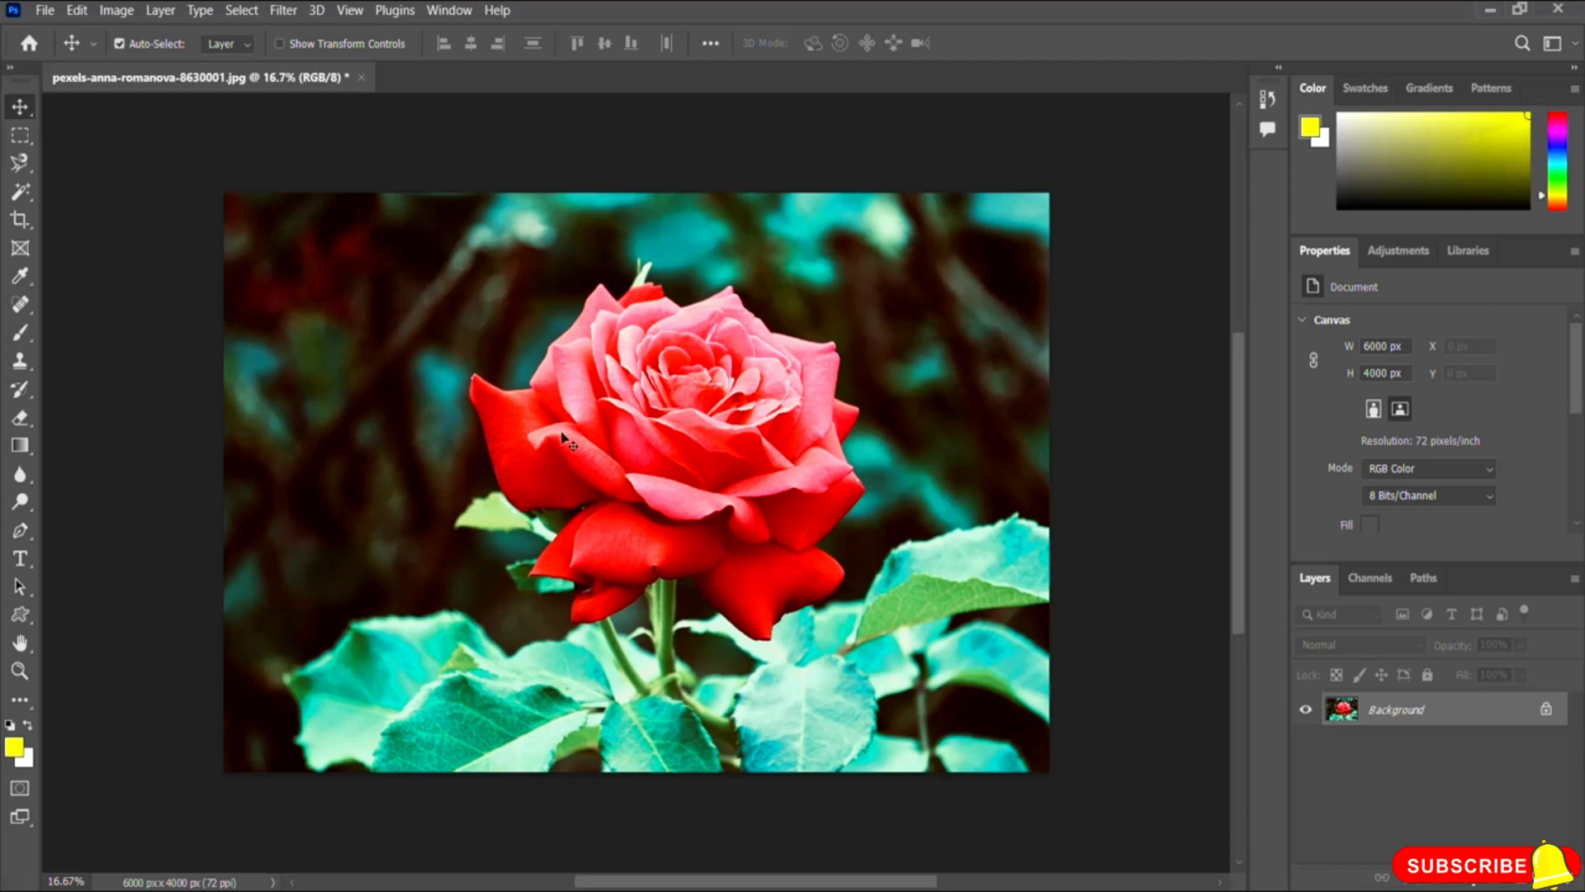
- Paint a yellow zigzag brush stroke across the rose and save the JPEG at Maximum quality 12 with the Progressive format option
click(20, 331)
mouse_move(508, 415)
mouse_down()
mouse_move(853, 402)
mouse_move(508, 498)
mouse_move(758, 549)
mouse_move(780, 523)
mouse_move(760, 552)
mouse_up()
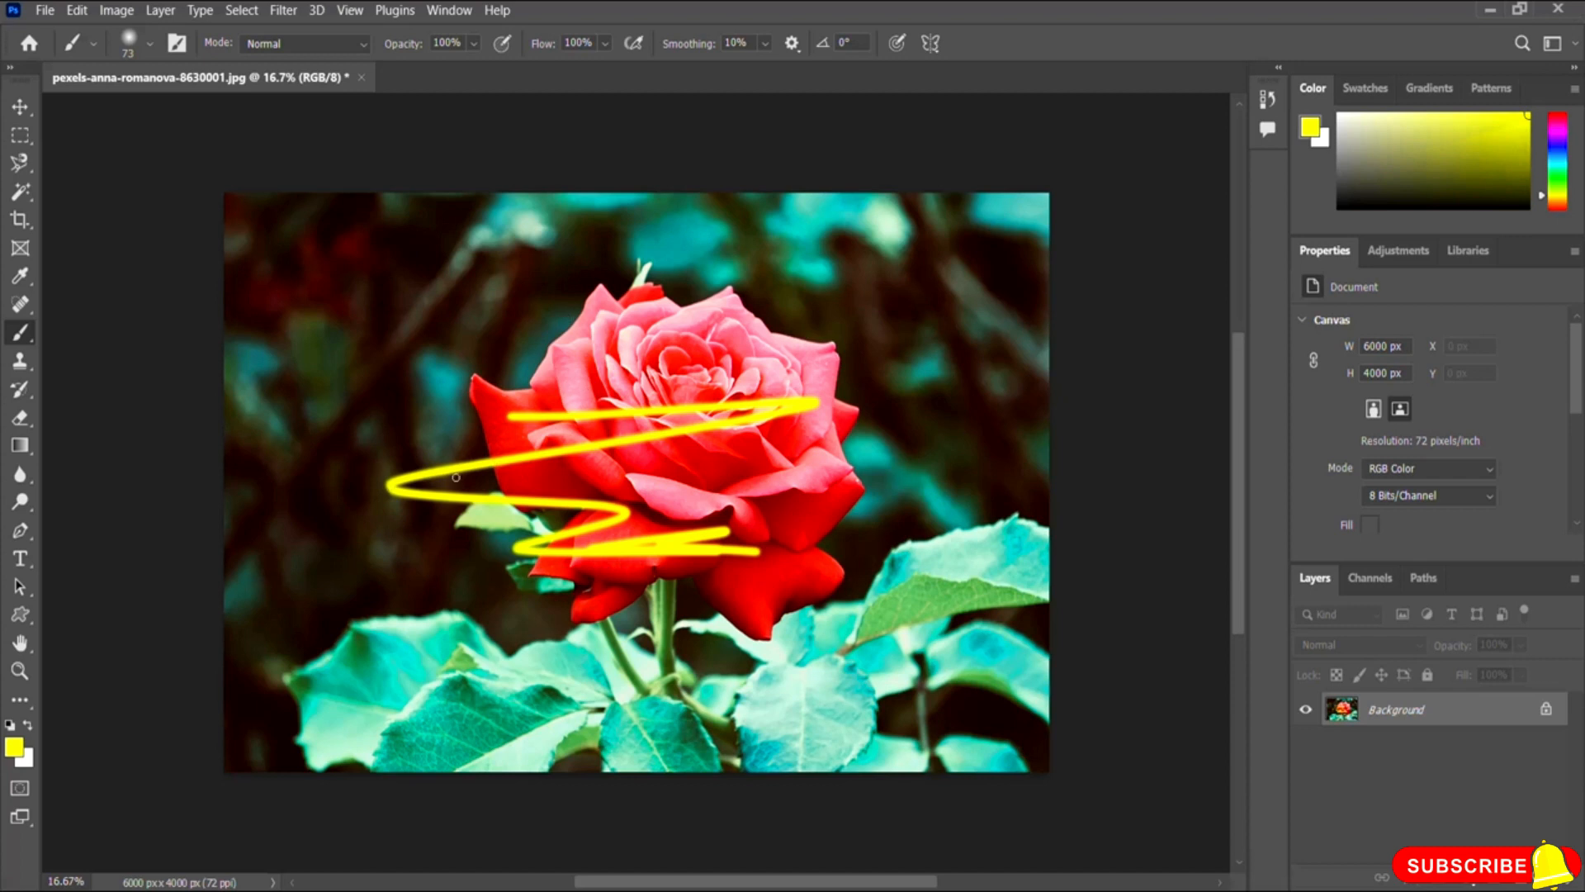
click(43, 12)
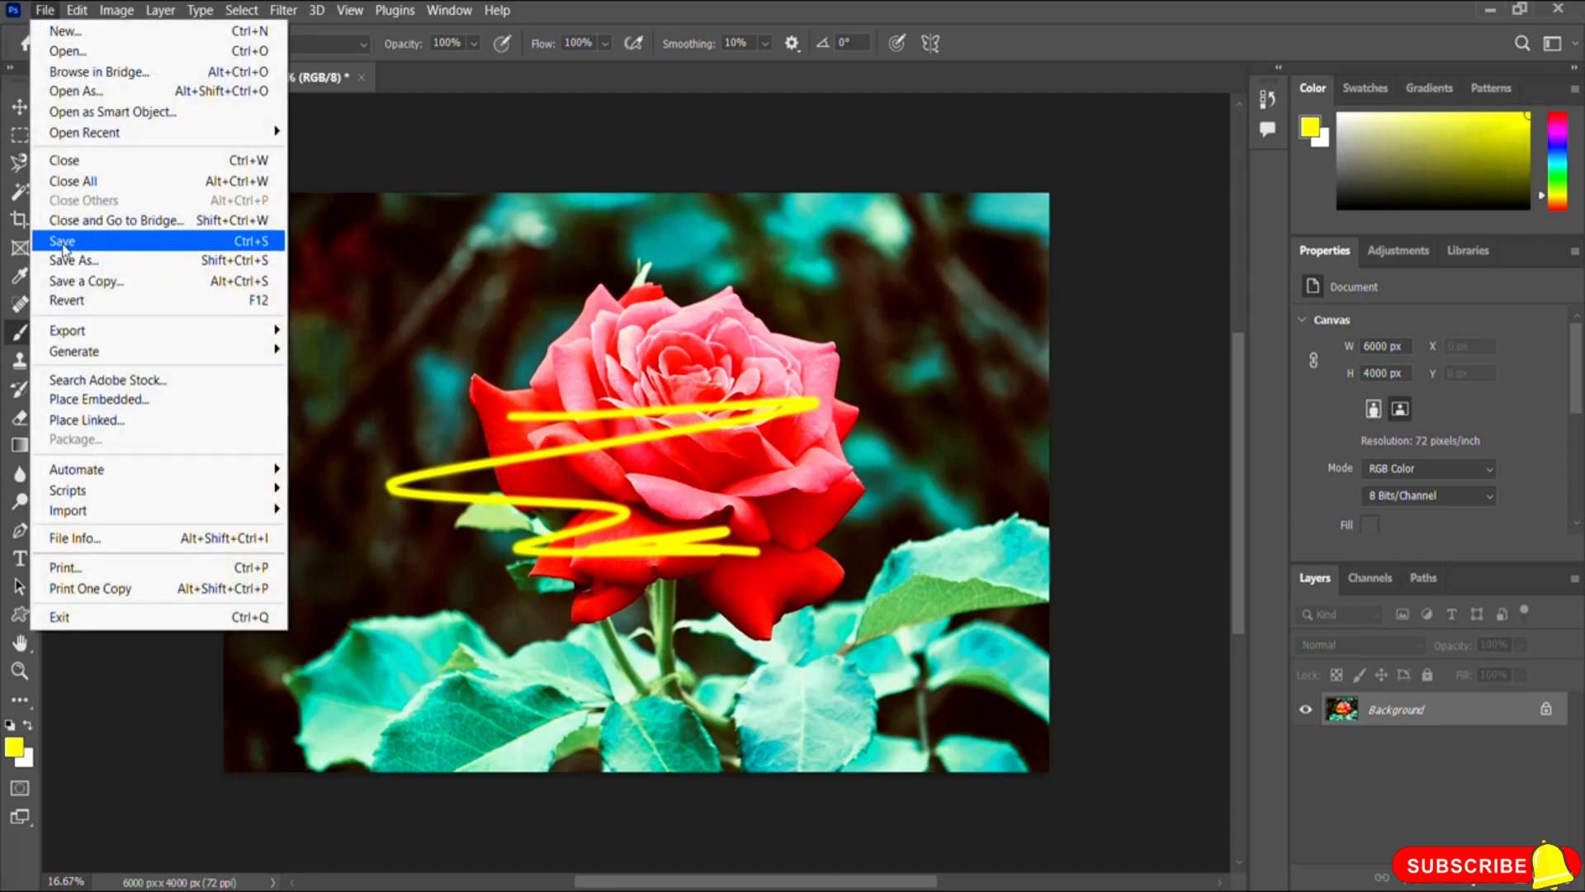
click(142, 244)
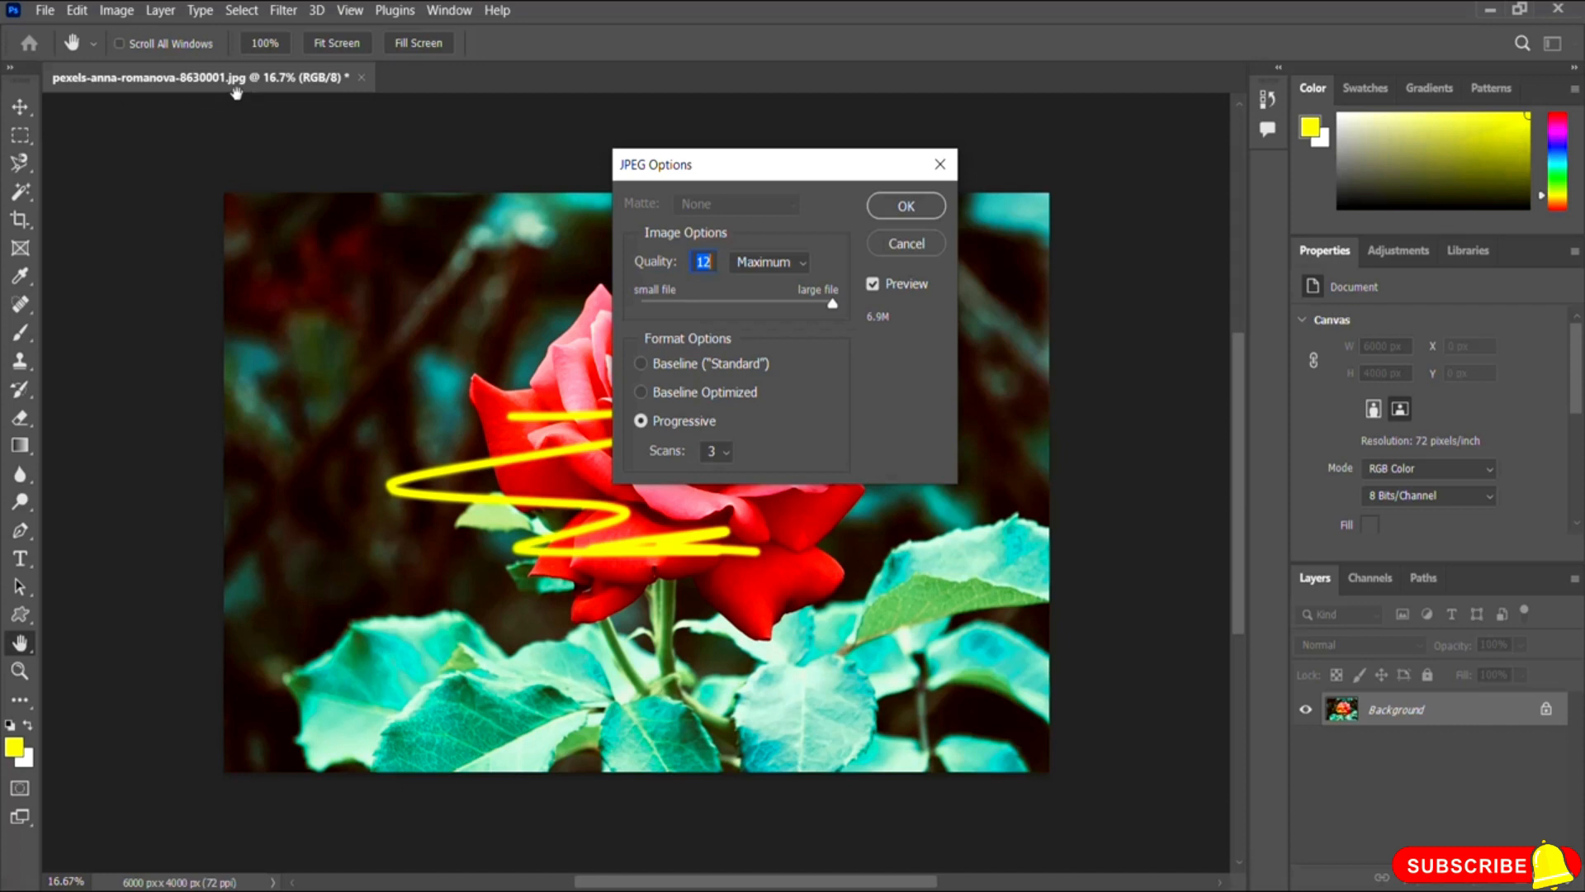
click(908, 208)
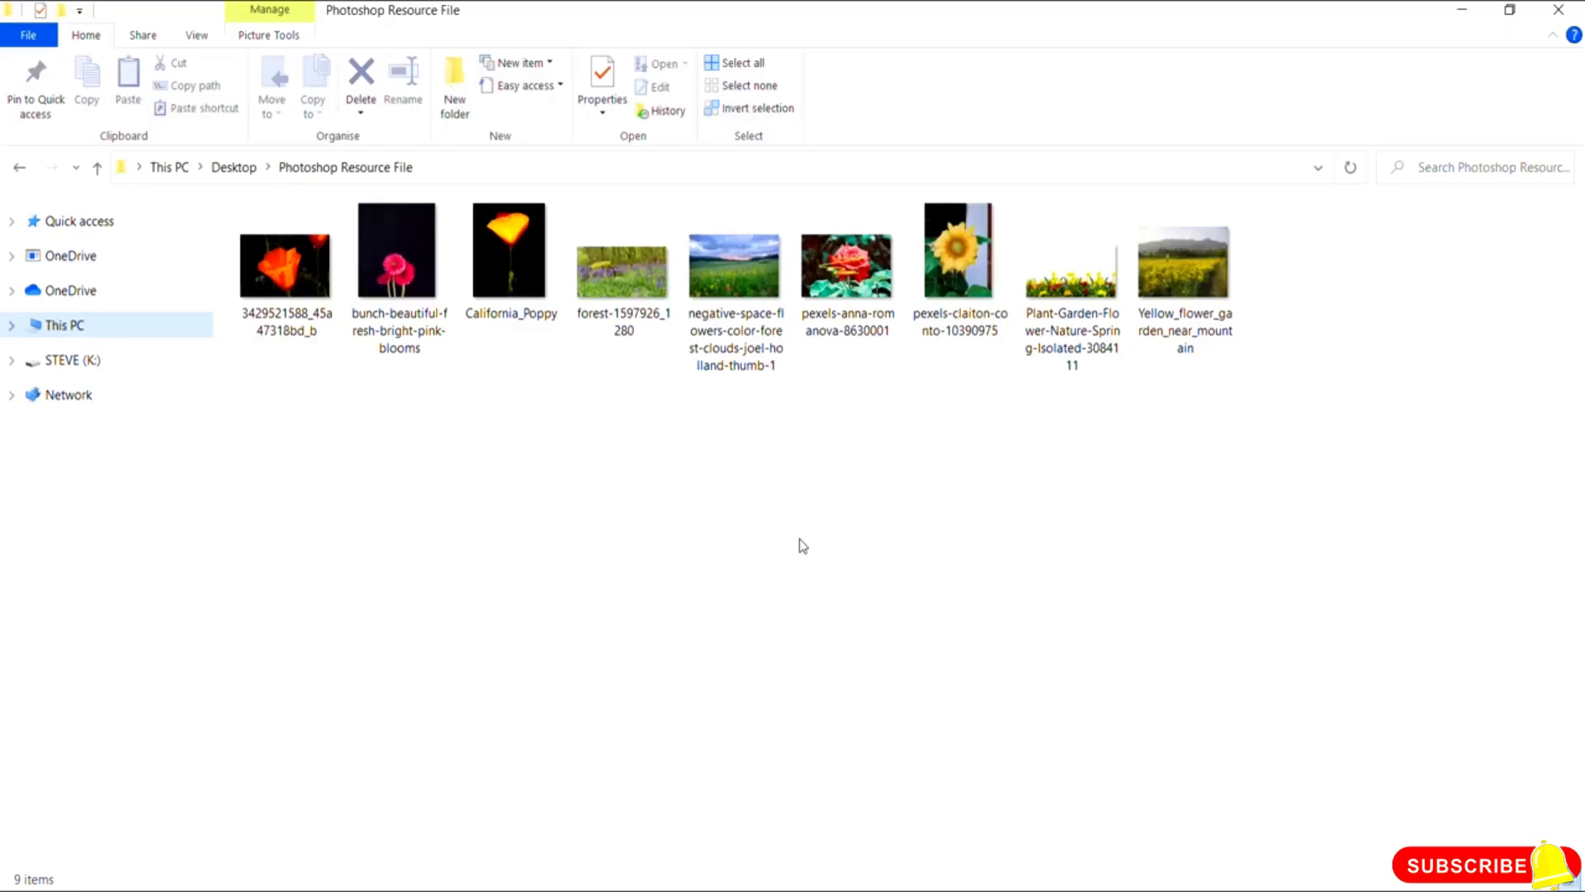
- Check the saved rose JPEG from the Photoshop Resource File folder in the image viewer and close it
double_click(859, 278)
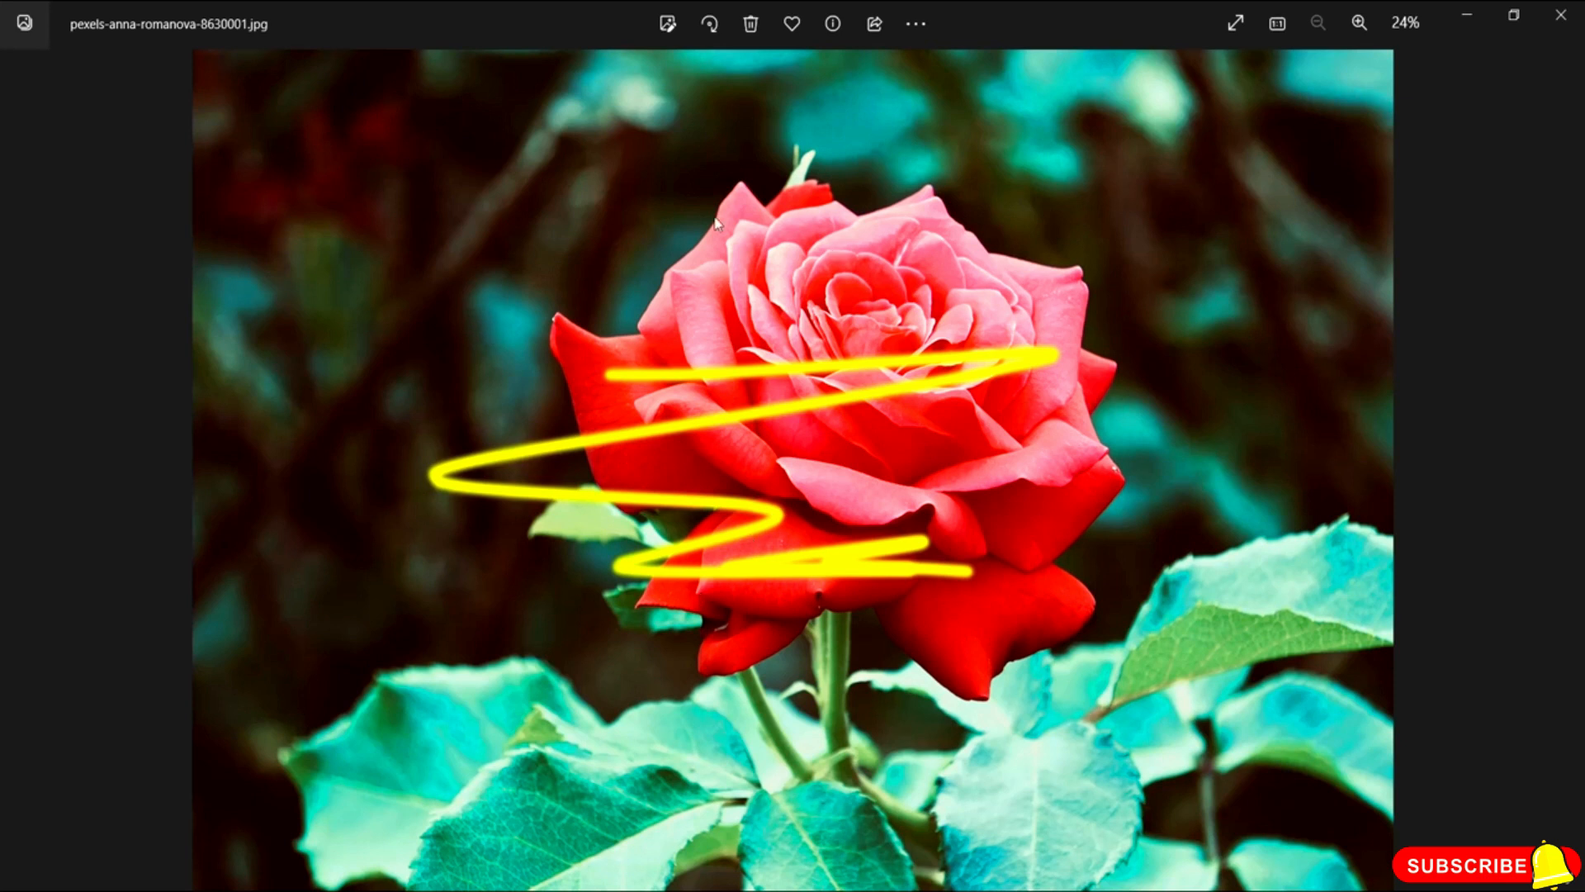
click(1561, 15)
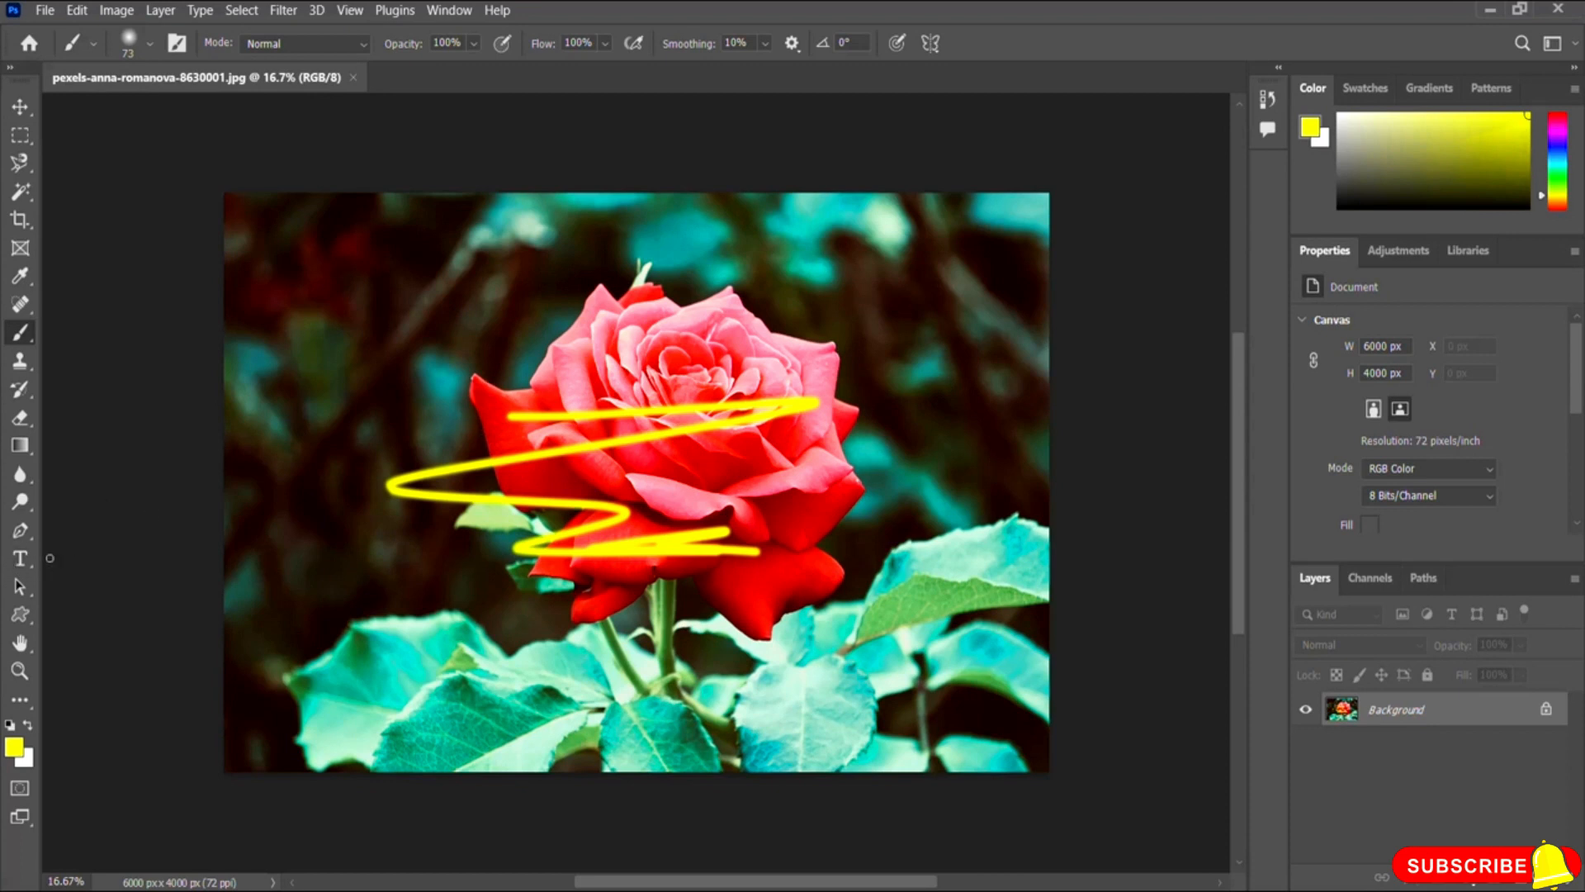
- Add the text "Nerding IO" above the rose in orange Arial Black at 72 pt
click(23, 561)
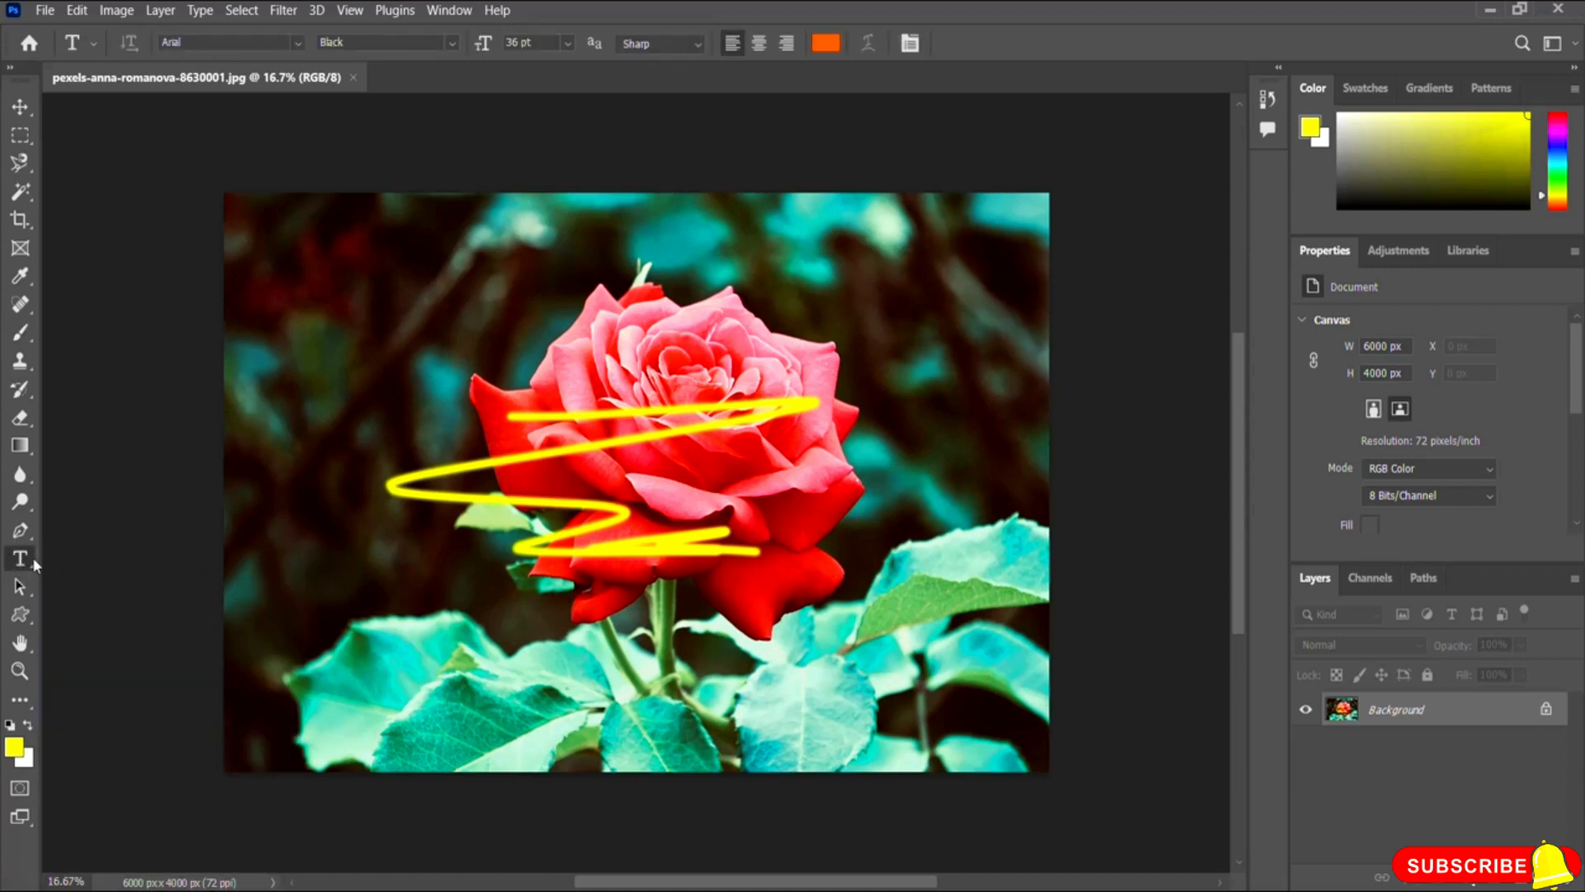
click(616, 235)
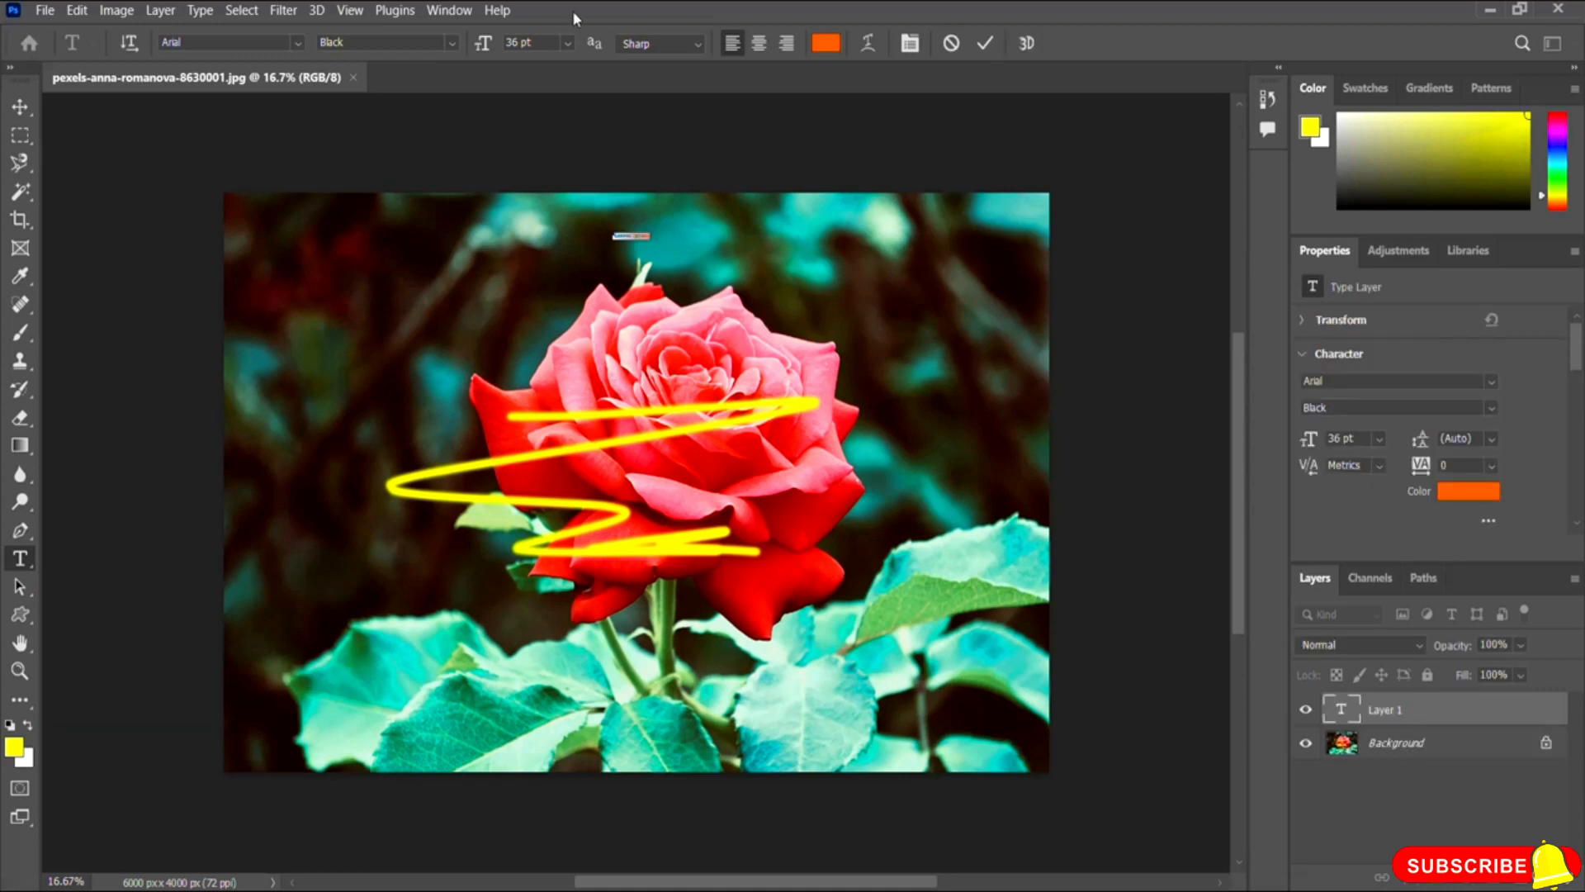
click(562, 42)
click(536, 327)
text(Heading 10)
- Enlarge the "Nerding IO" text to 200 pt and commit the text
click(568, 43)
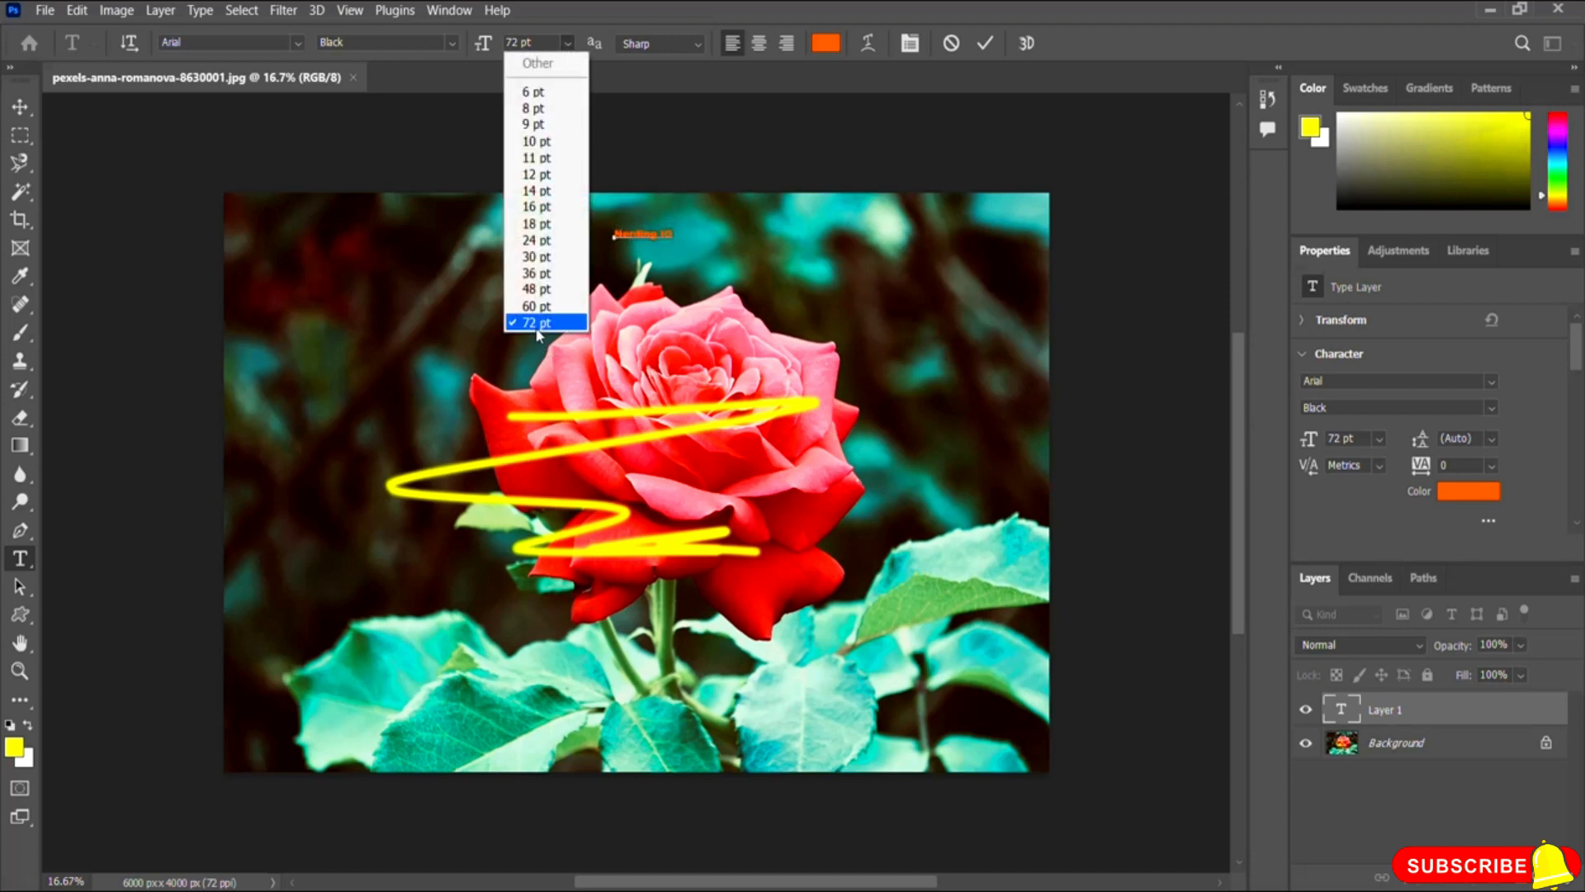
click(677, 239)
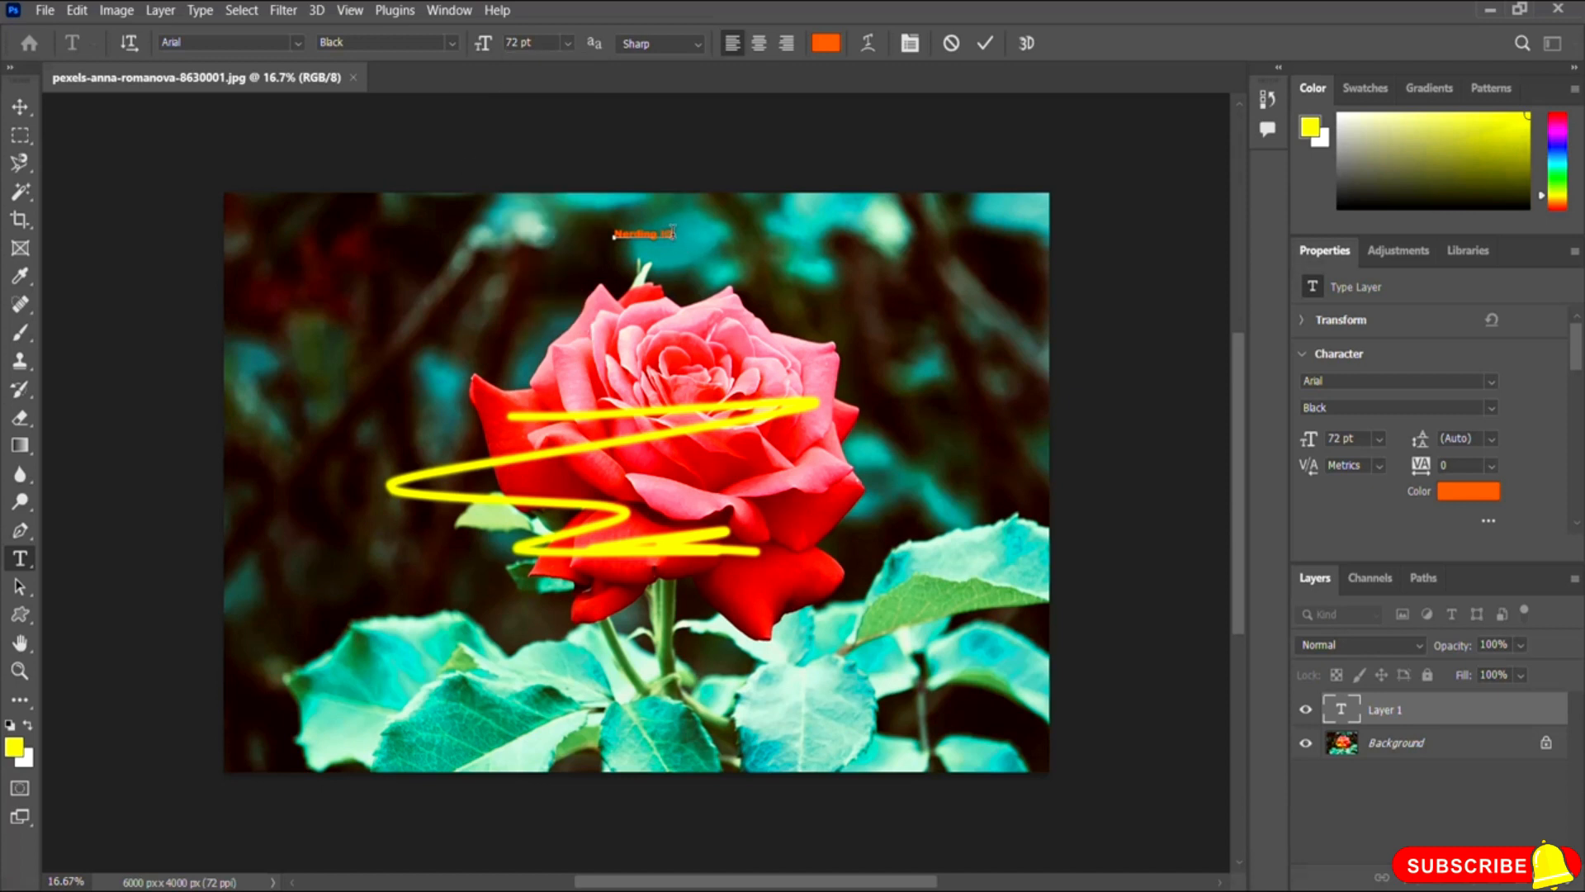
drag(657, 238, 590, 233)
click(540, 44)
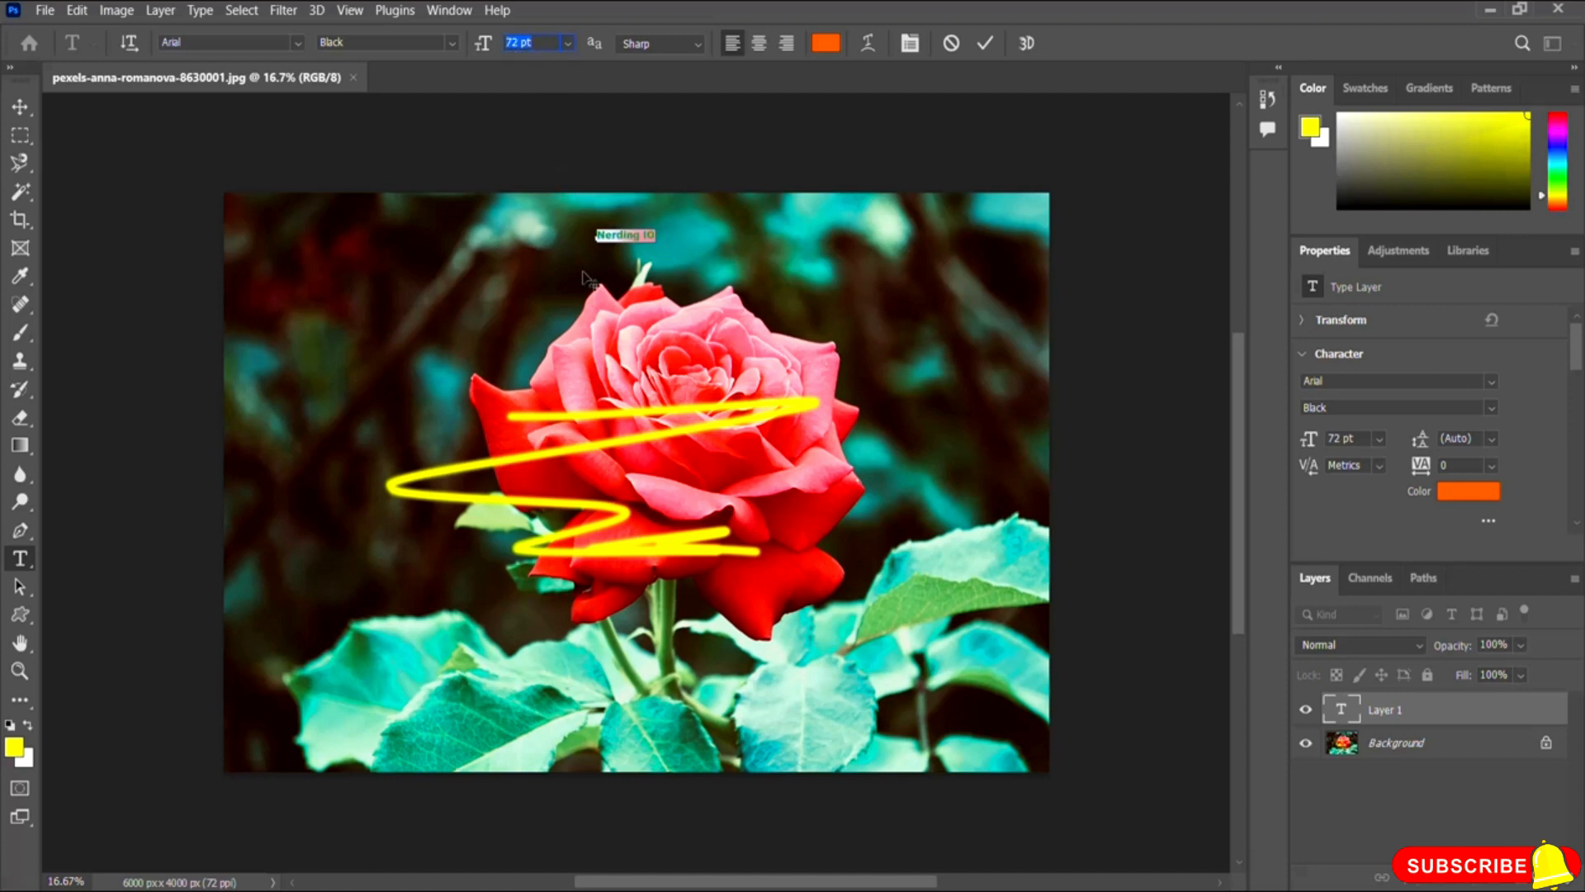
text(200)
key(Return)
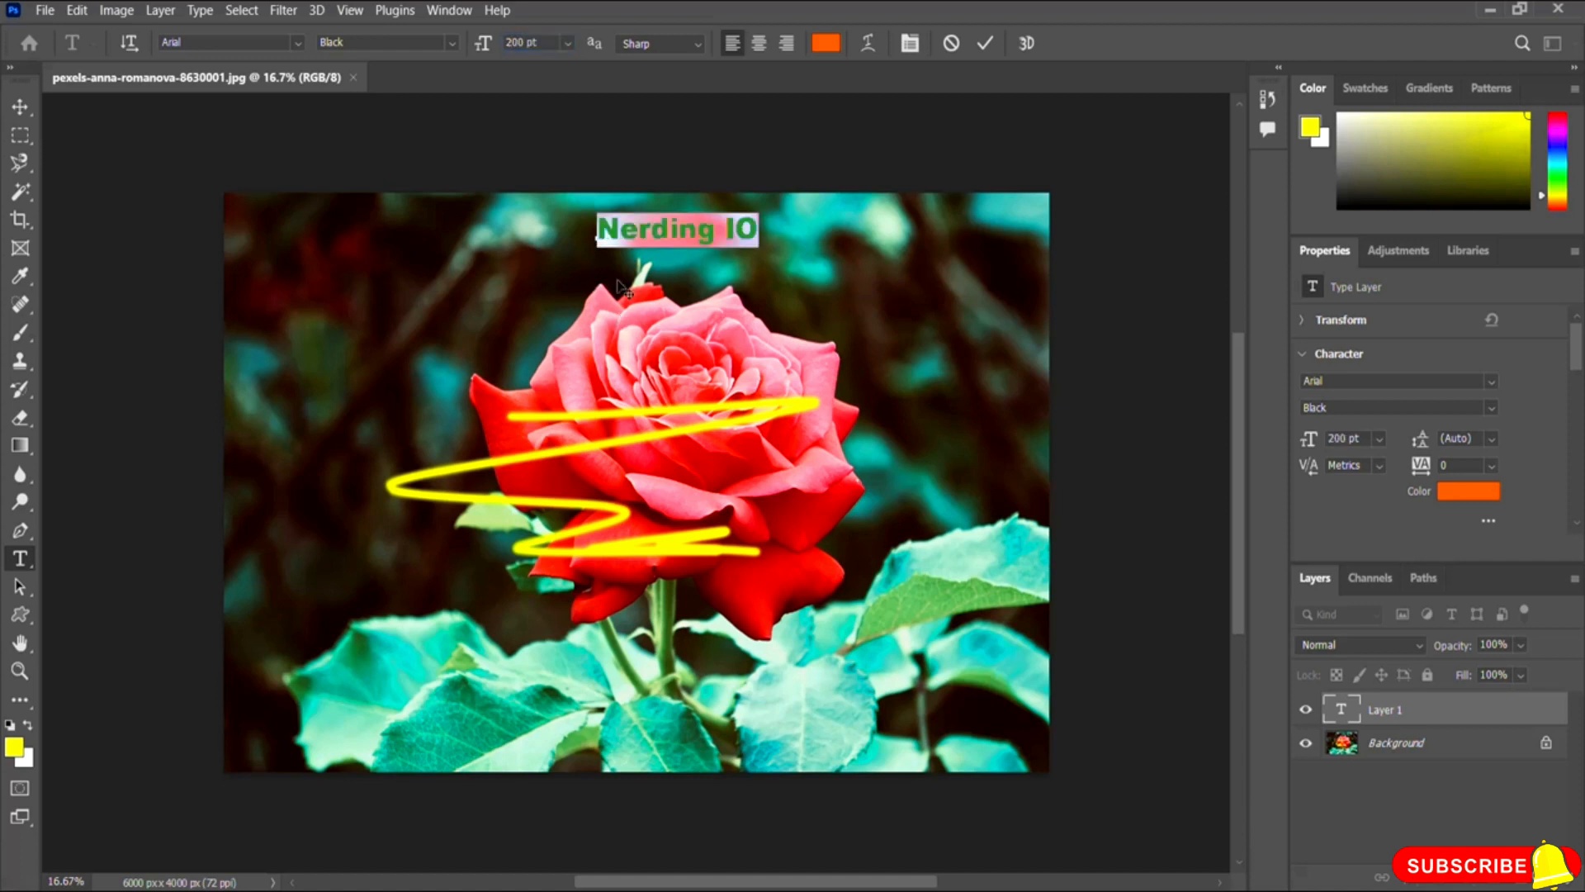
click(741, 228)
click(758, 234)
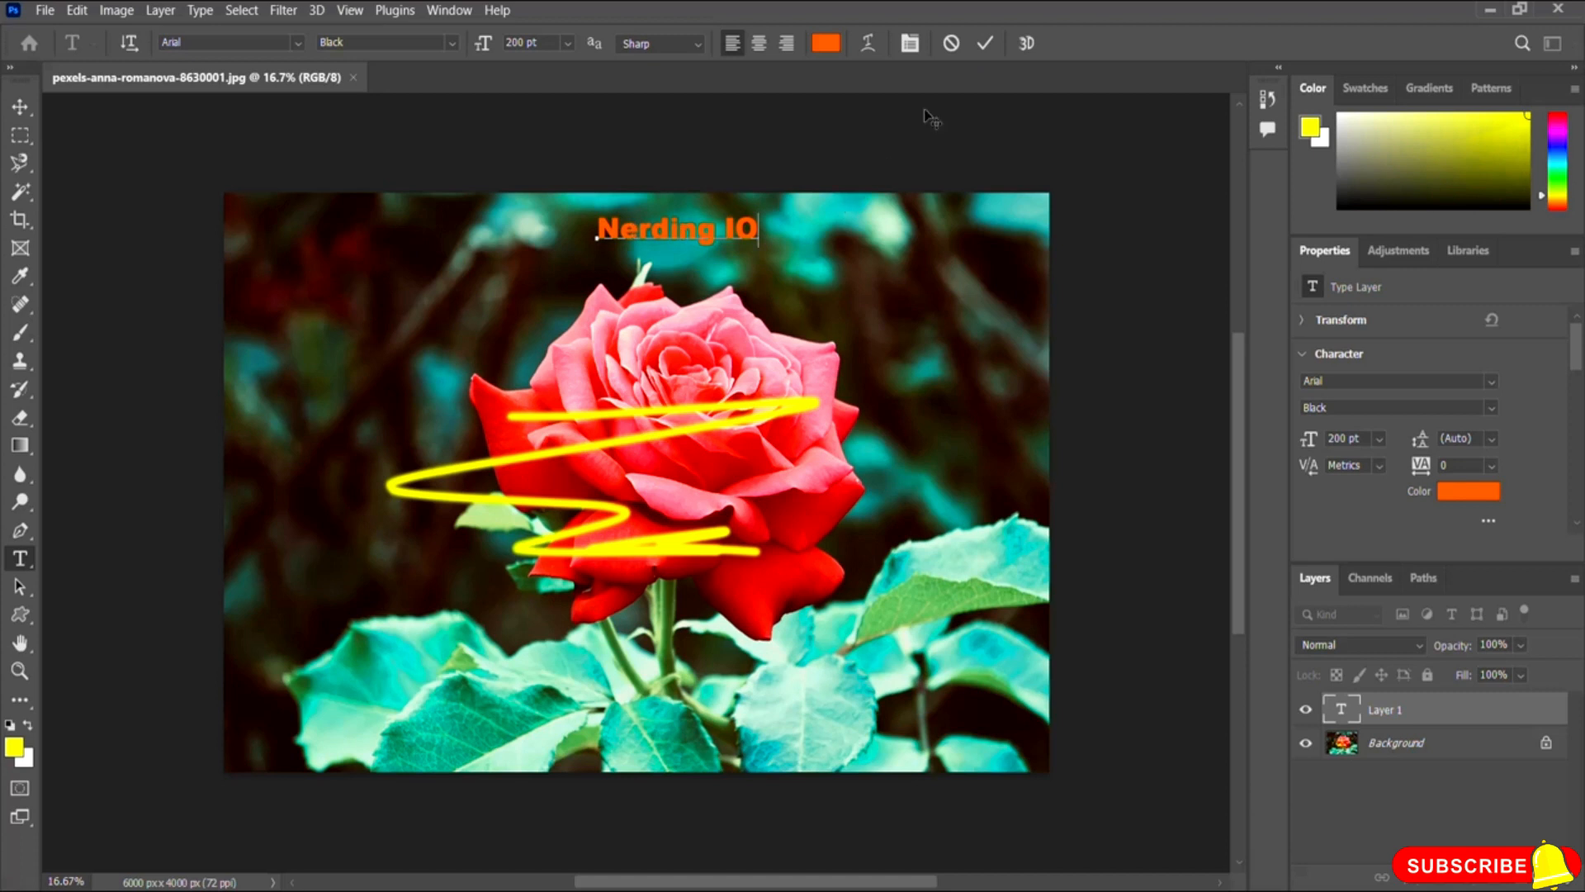
key(ctrl+Return)
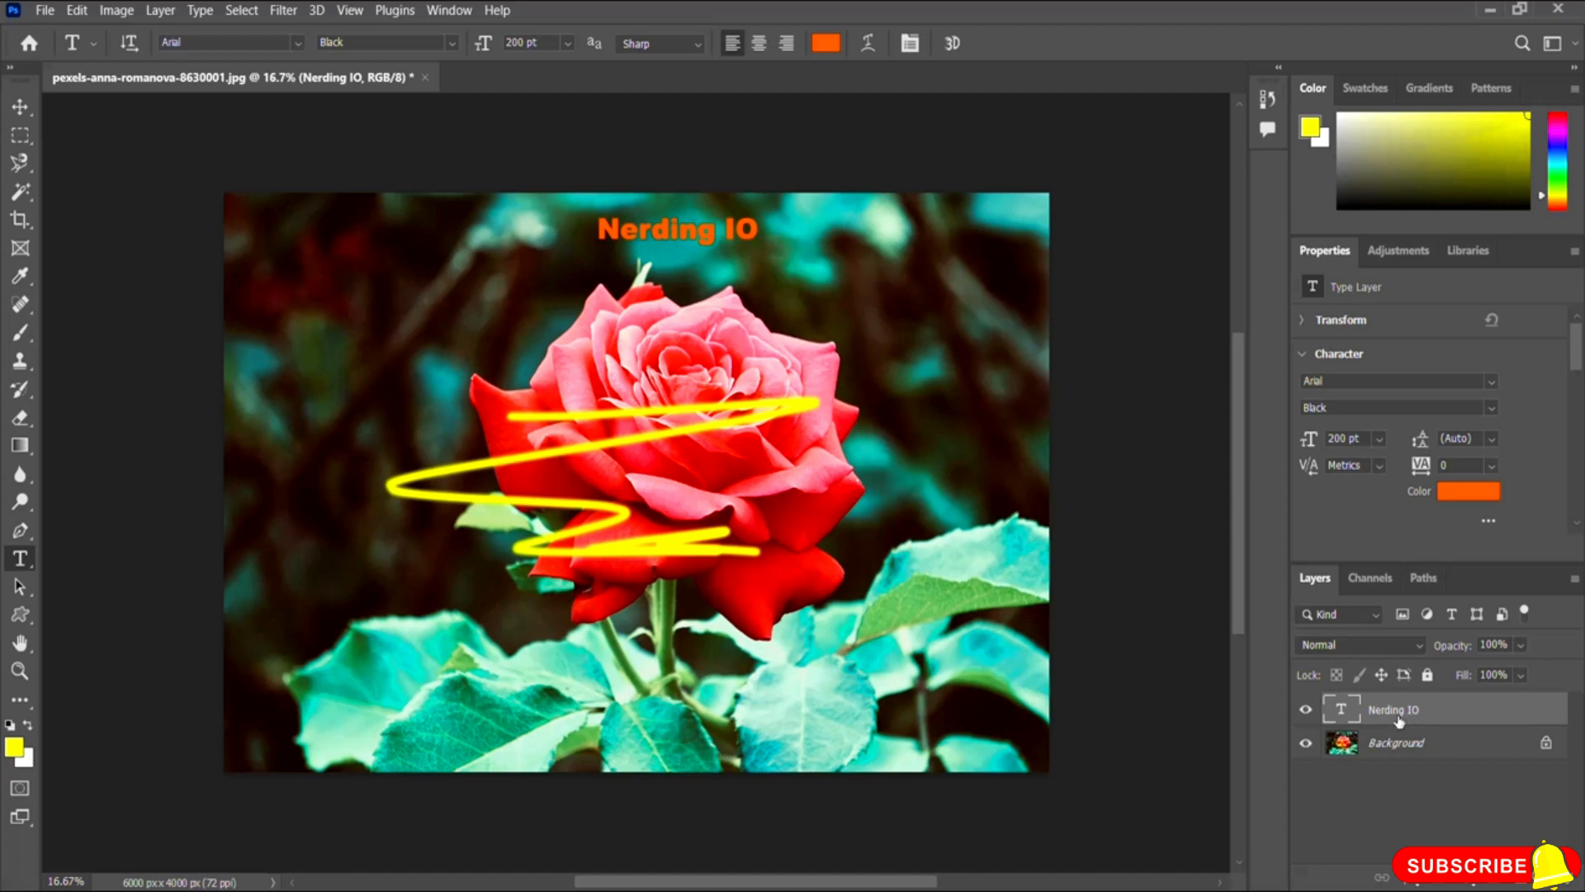
- Draw a yellow ellipse about 1208 by 1129 px in the upper-left area of the photo and finish the shape
click(21, 615)
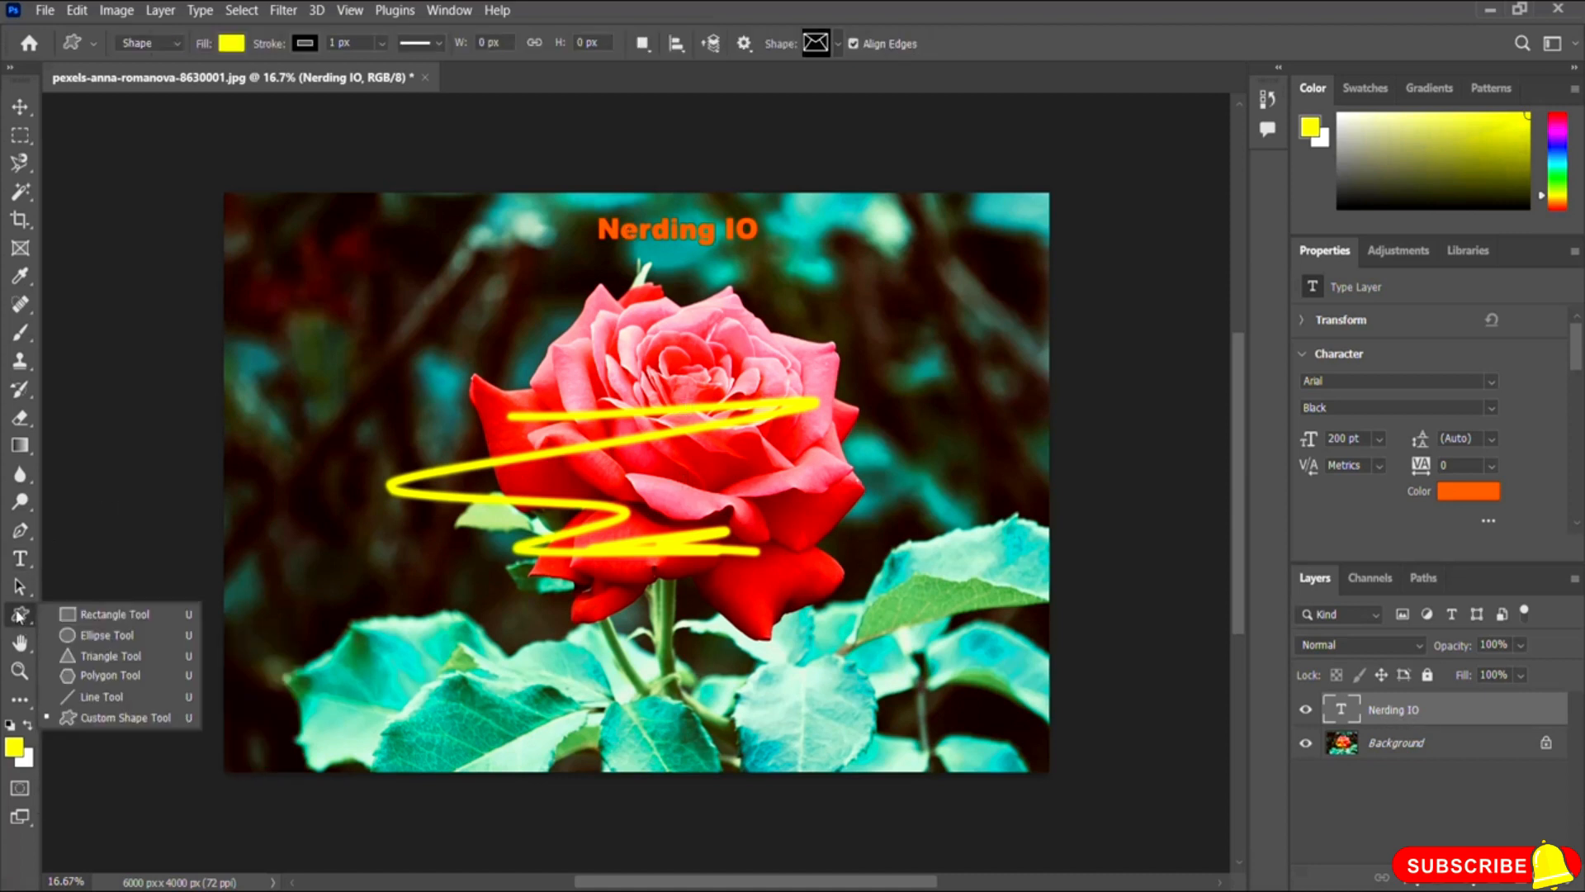
click(104, 635)
drag(265, 227, 430, 390)
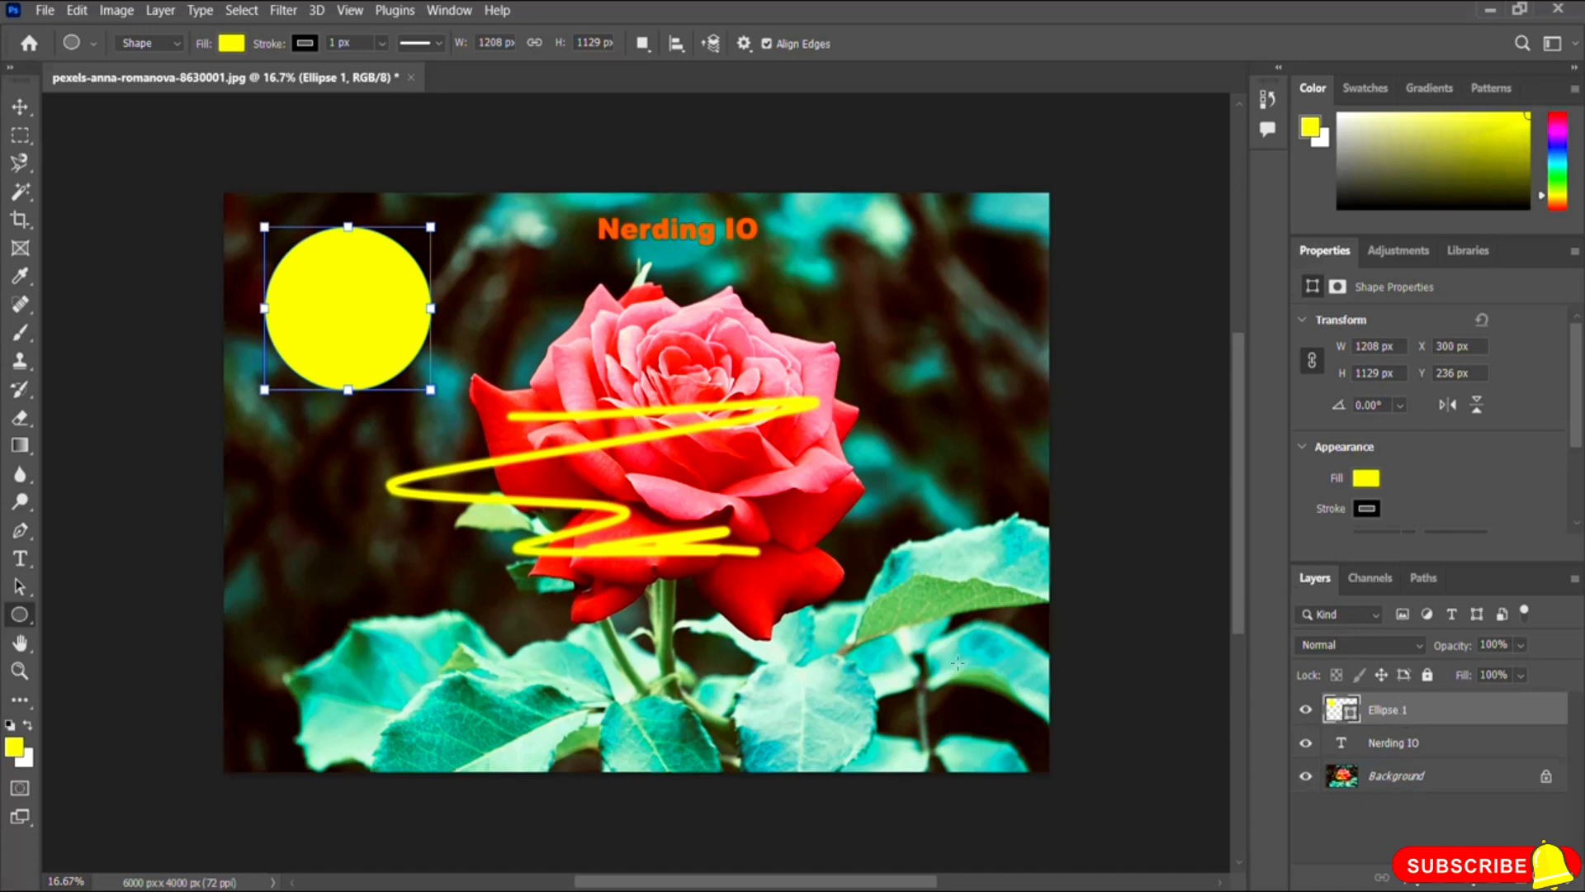
key(Return)
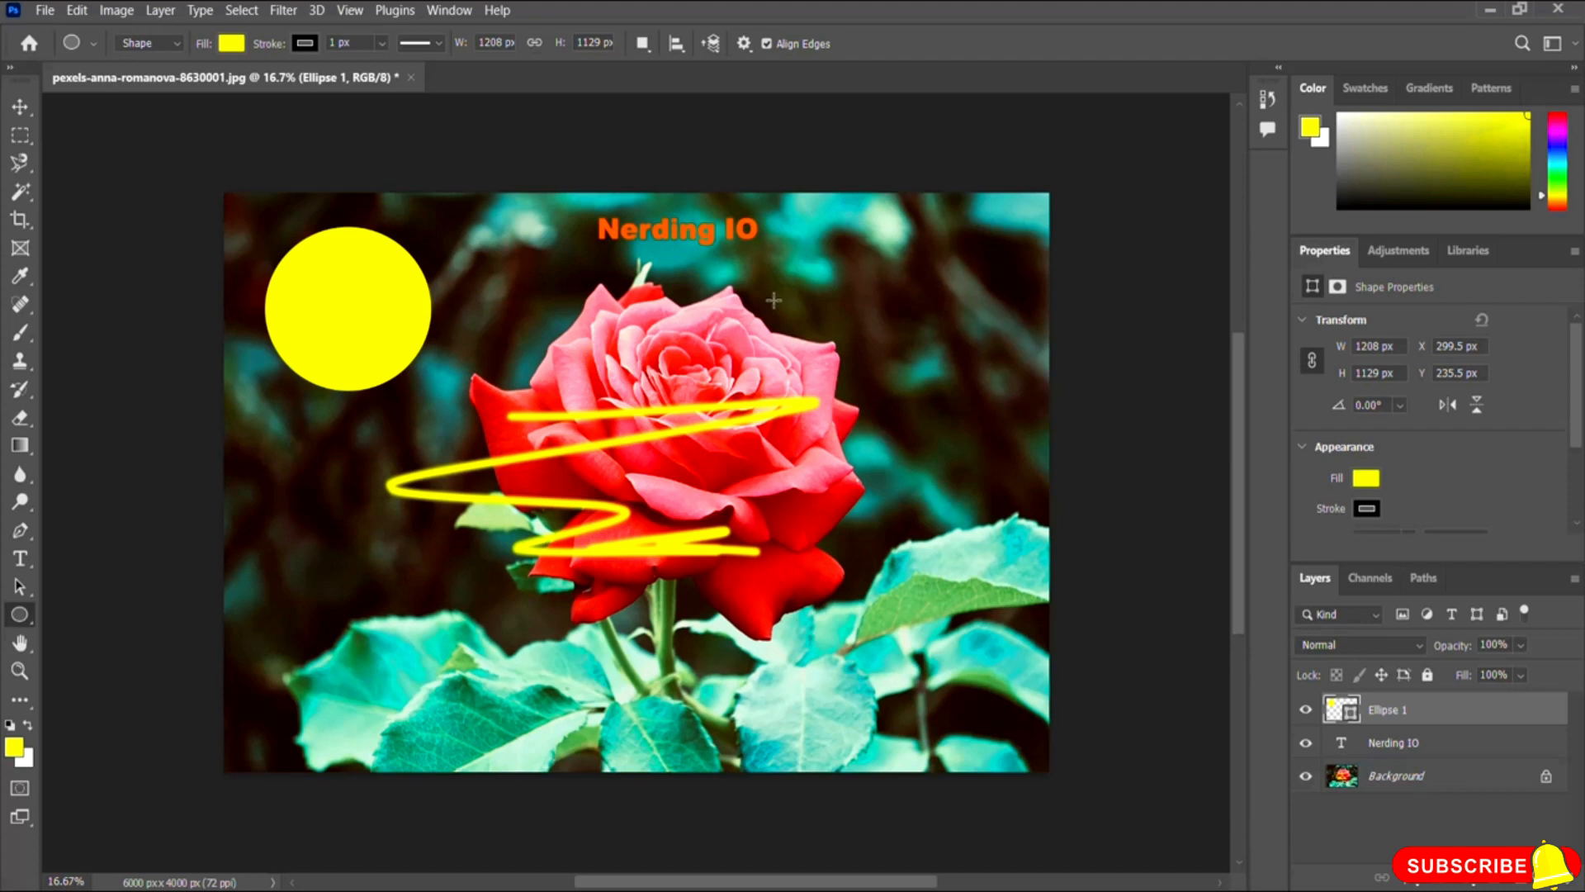
- Save the document as a Photoshop PSD file in the Photoshop Resource File folder with Maximize Compatibility on
click(44, 12)
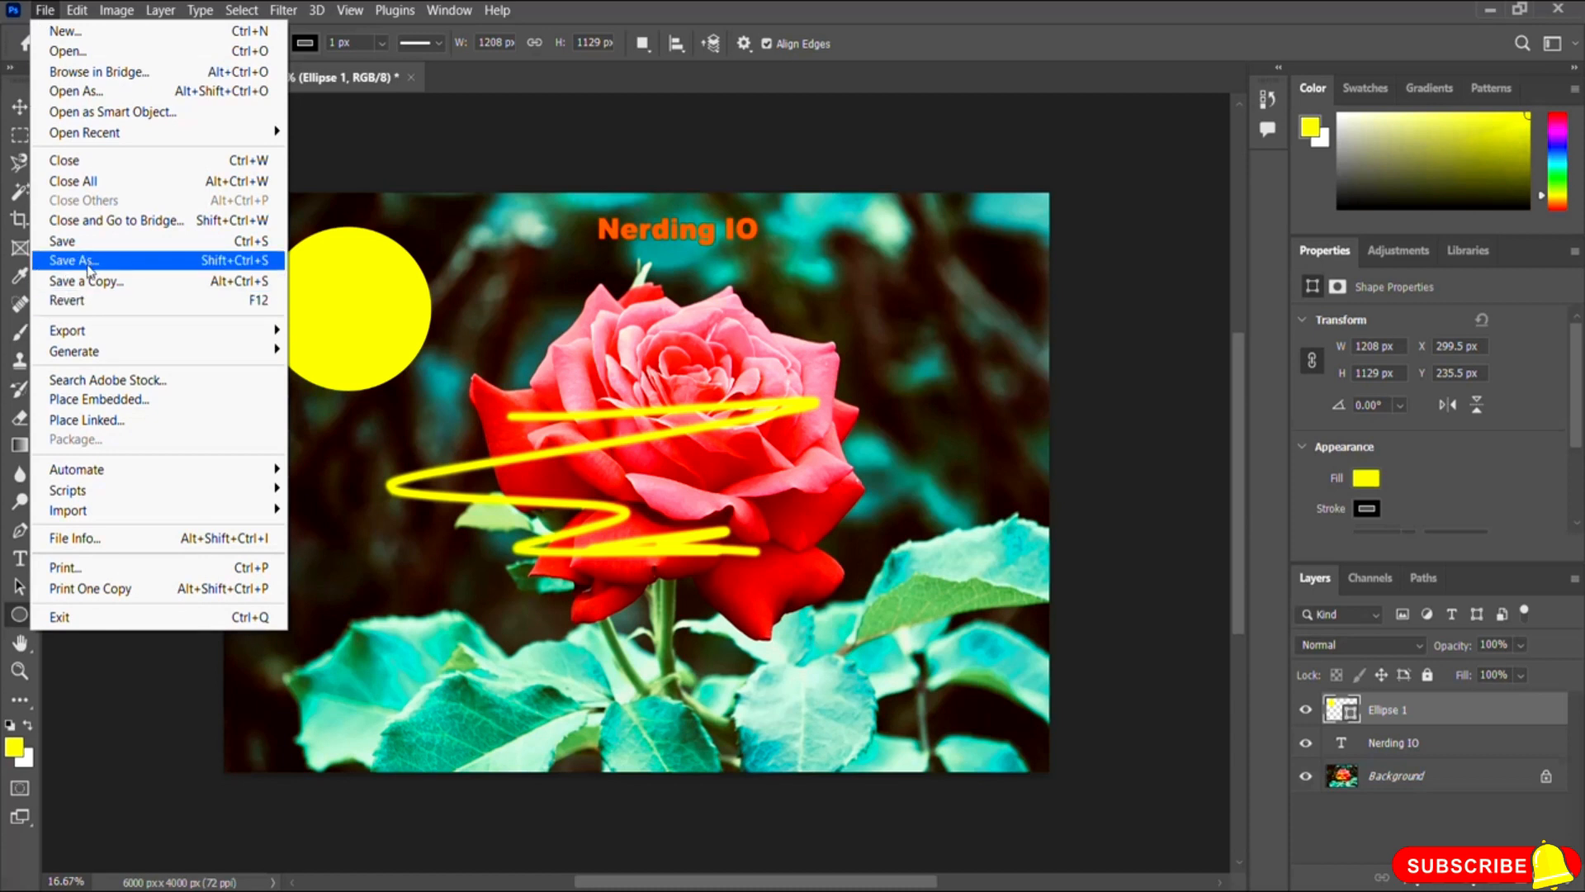
click(144, 266)
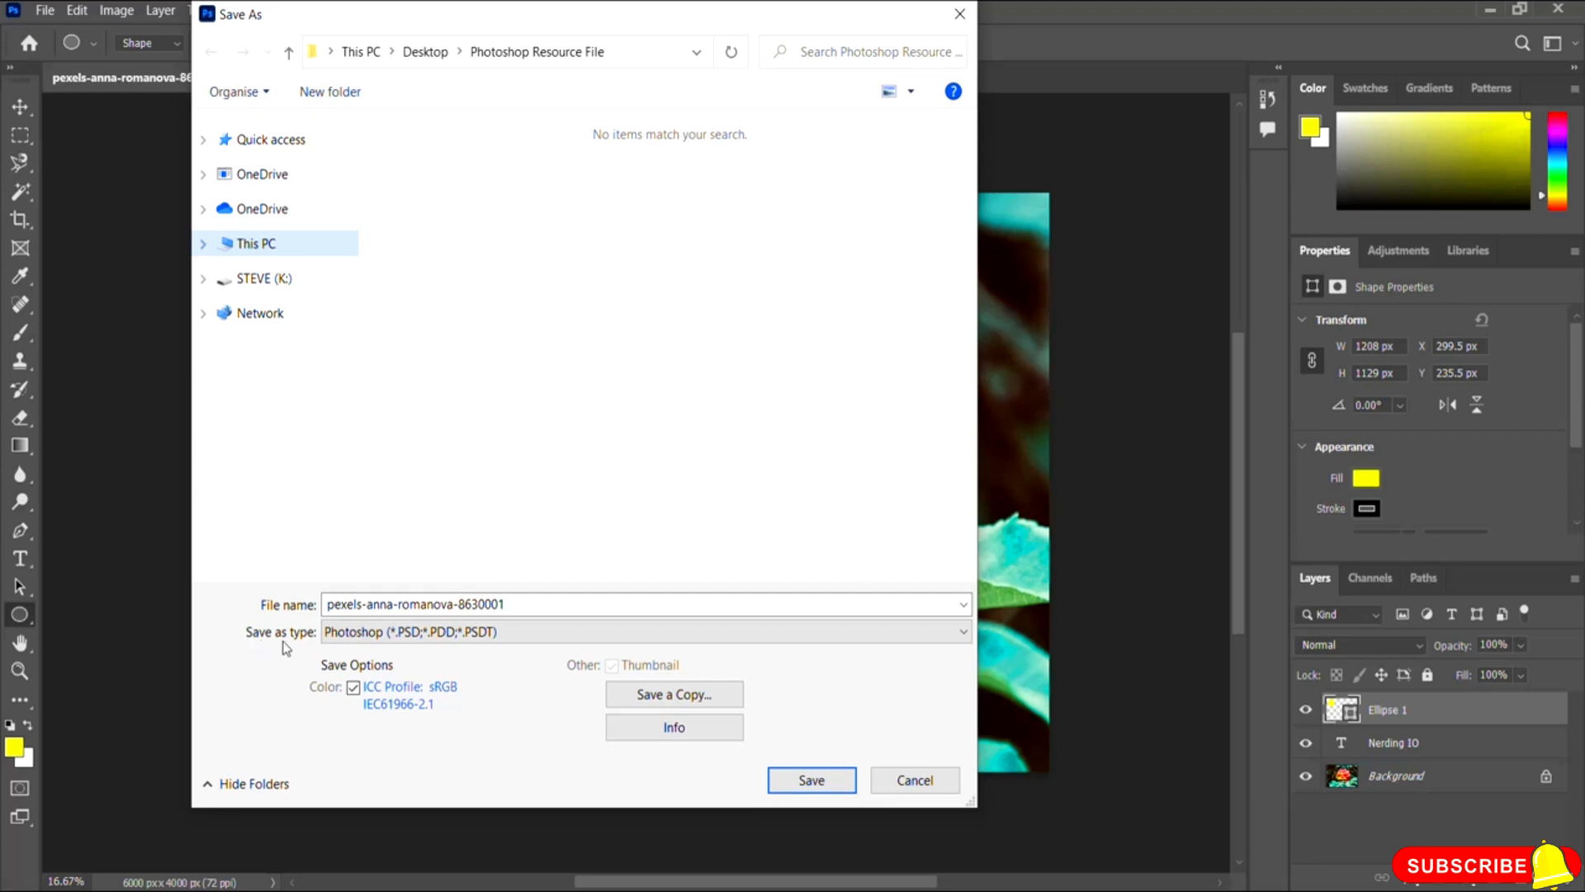
click(459, 641)
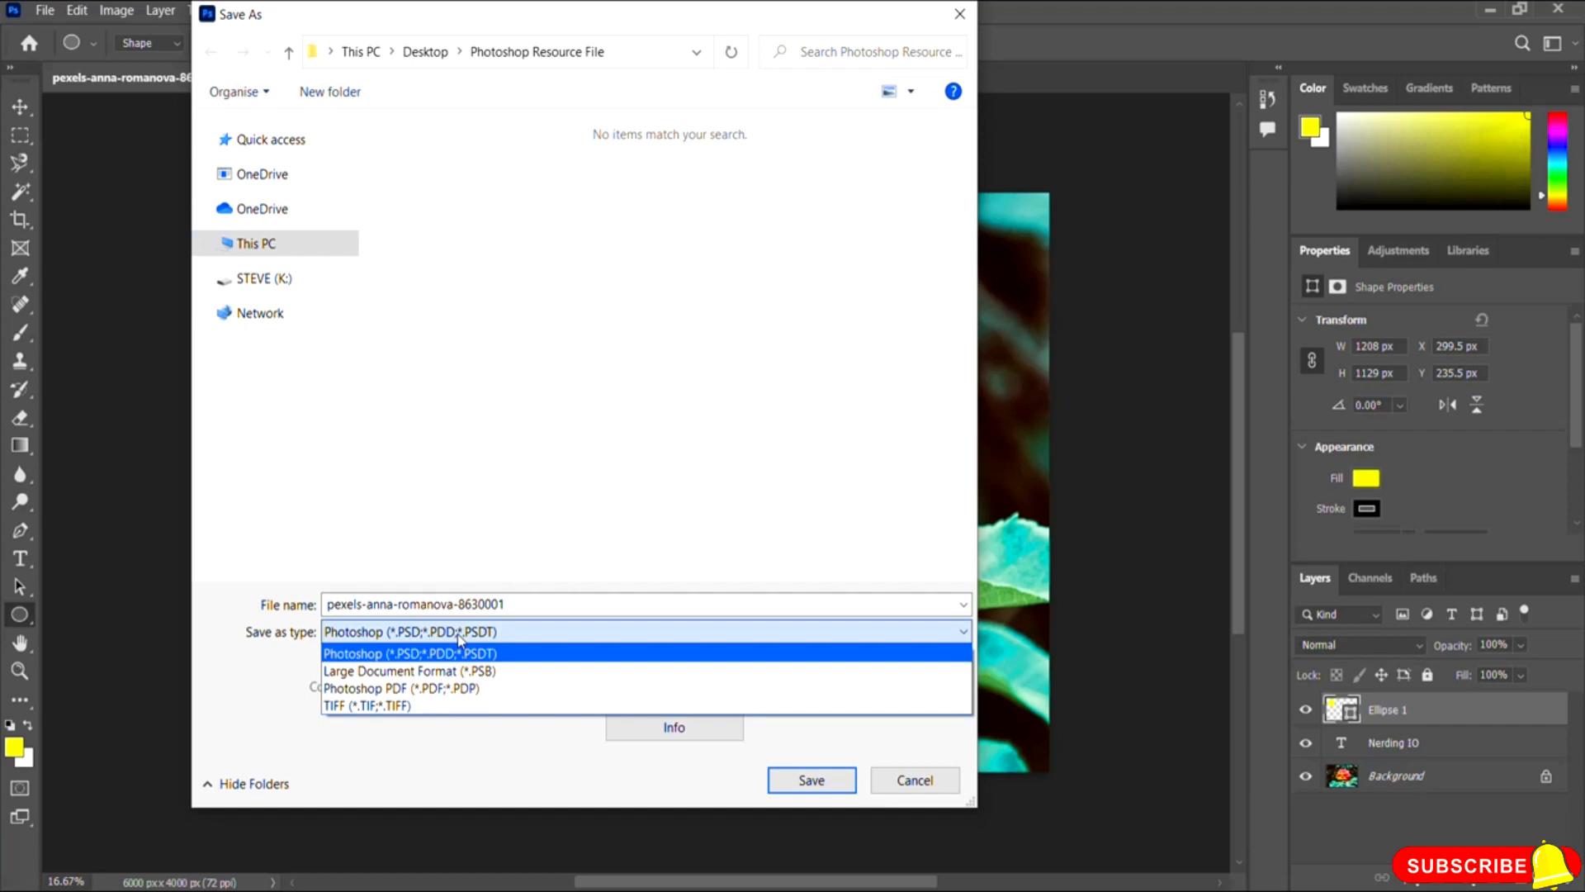
click(357, 659)
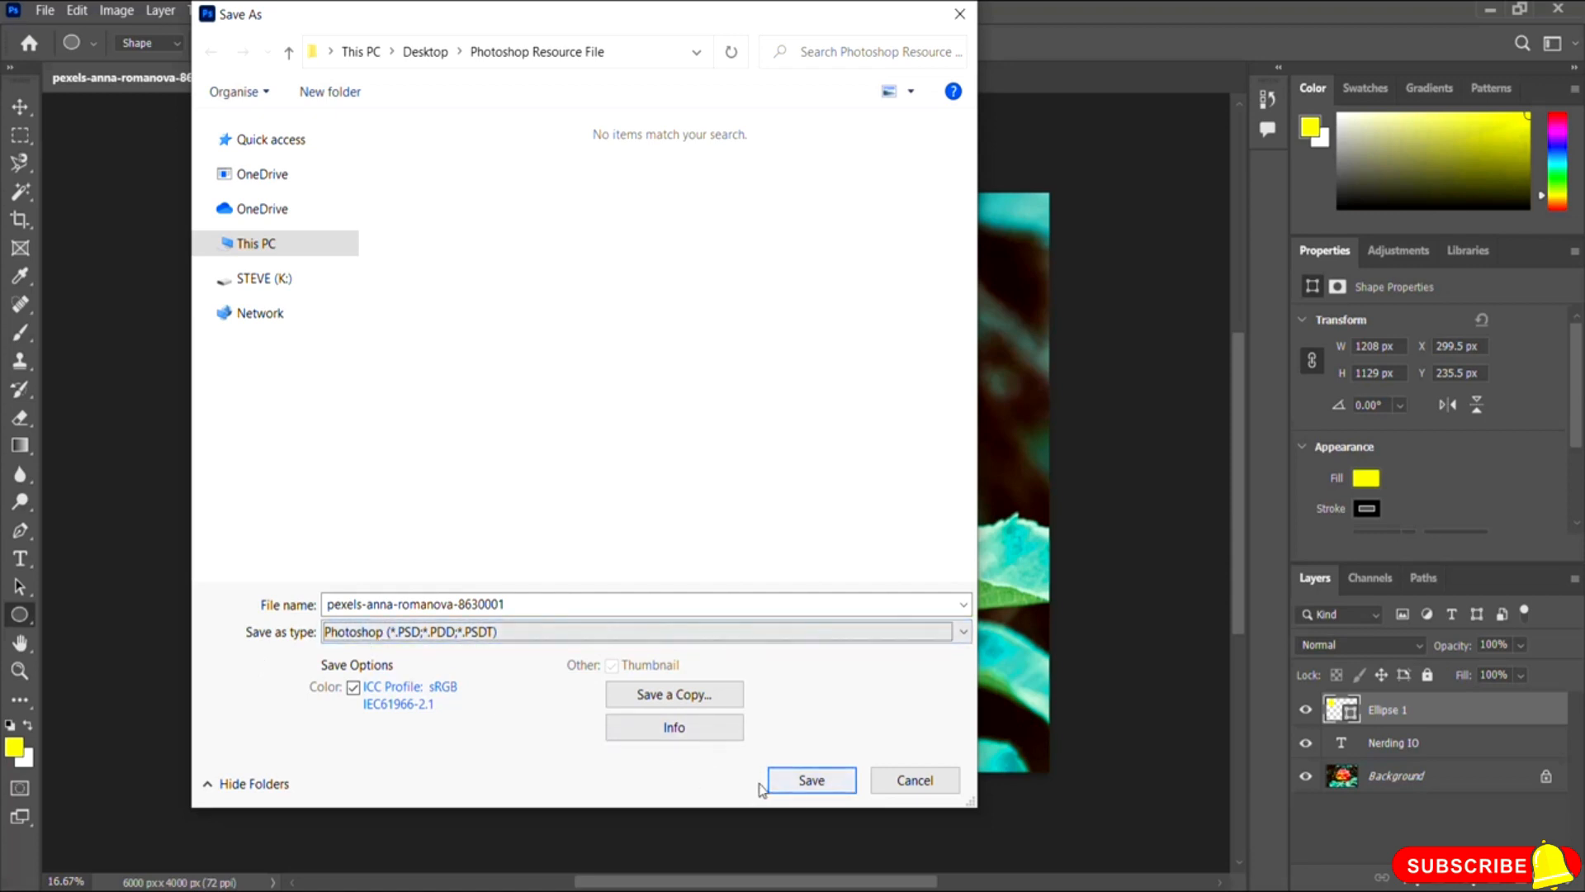
click(797, 783)
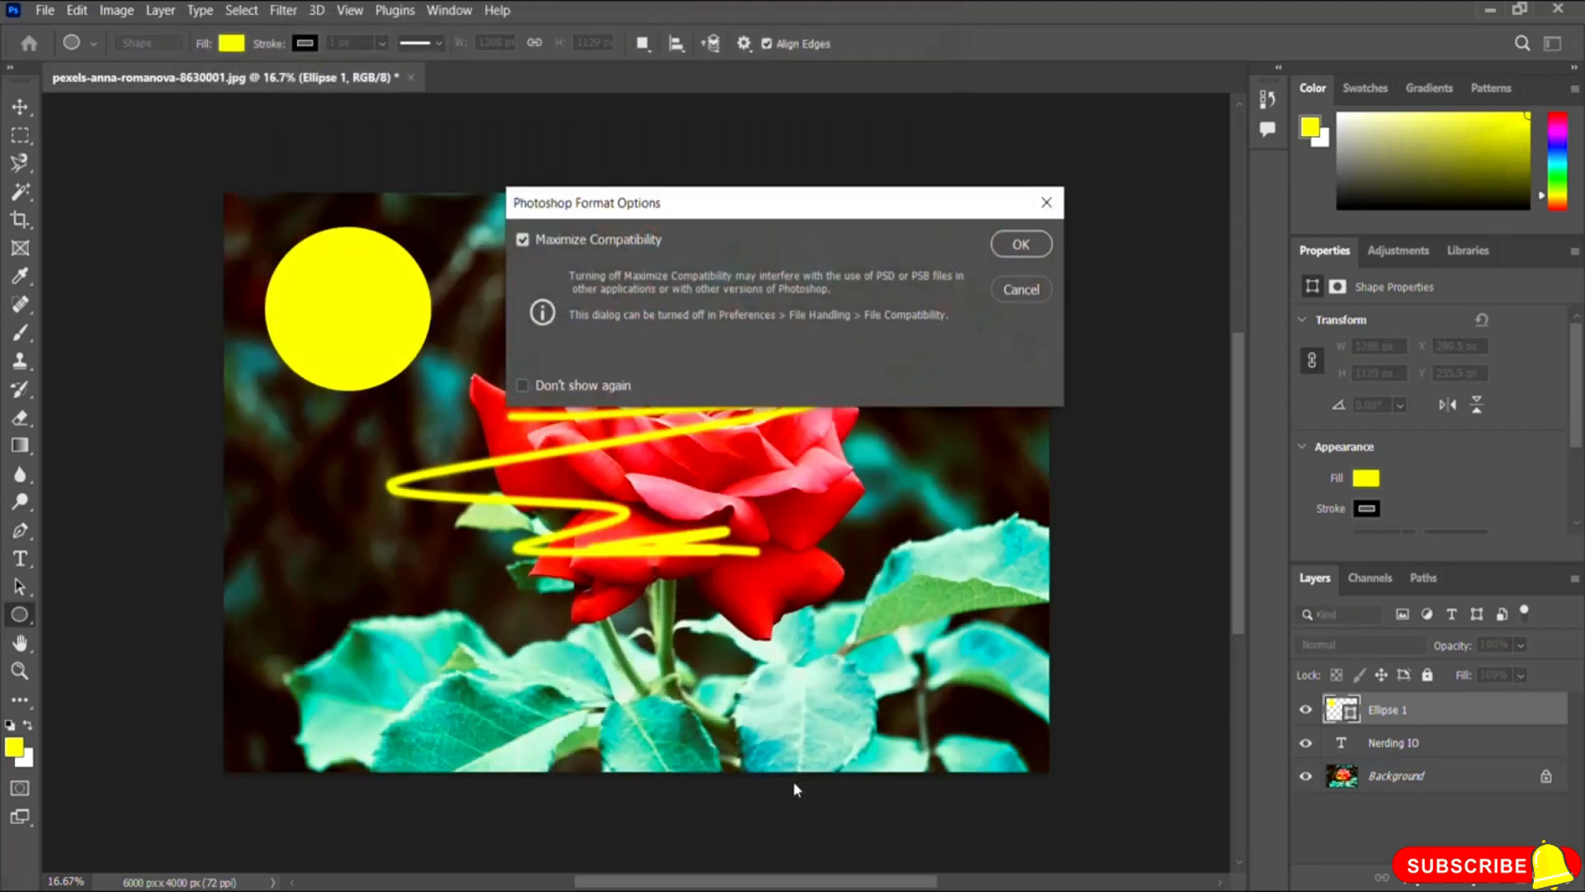
click(1022, 244)
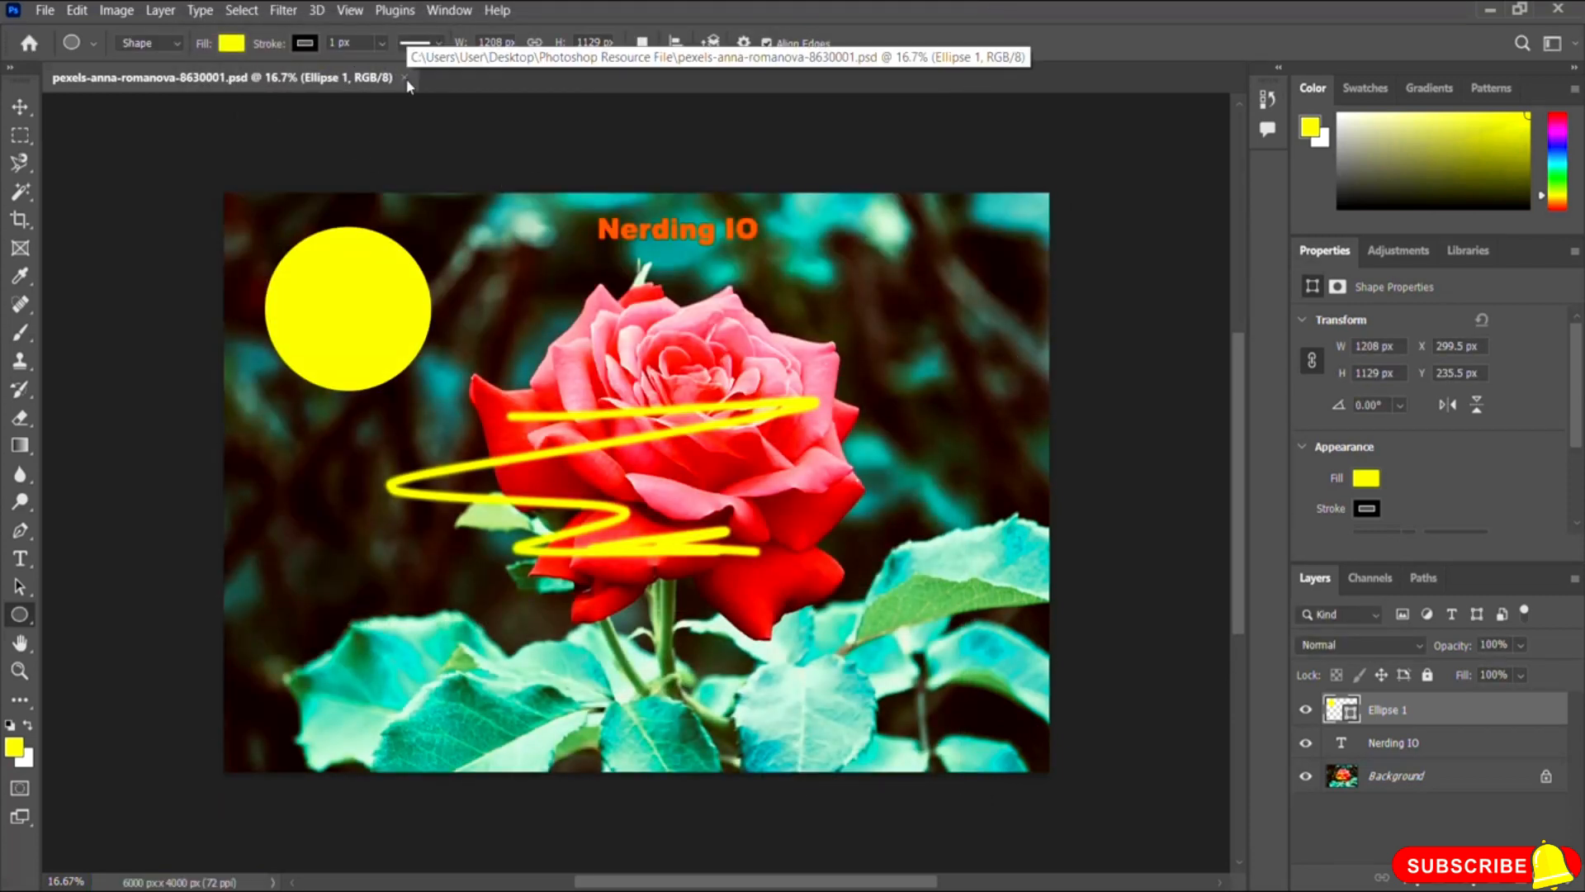
- Close the document and compare the rose's JPEG and PSD files in the Photoshop Resource File folder
click(405, 78)
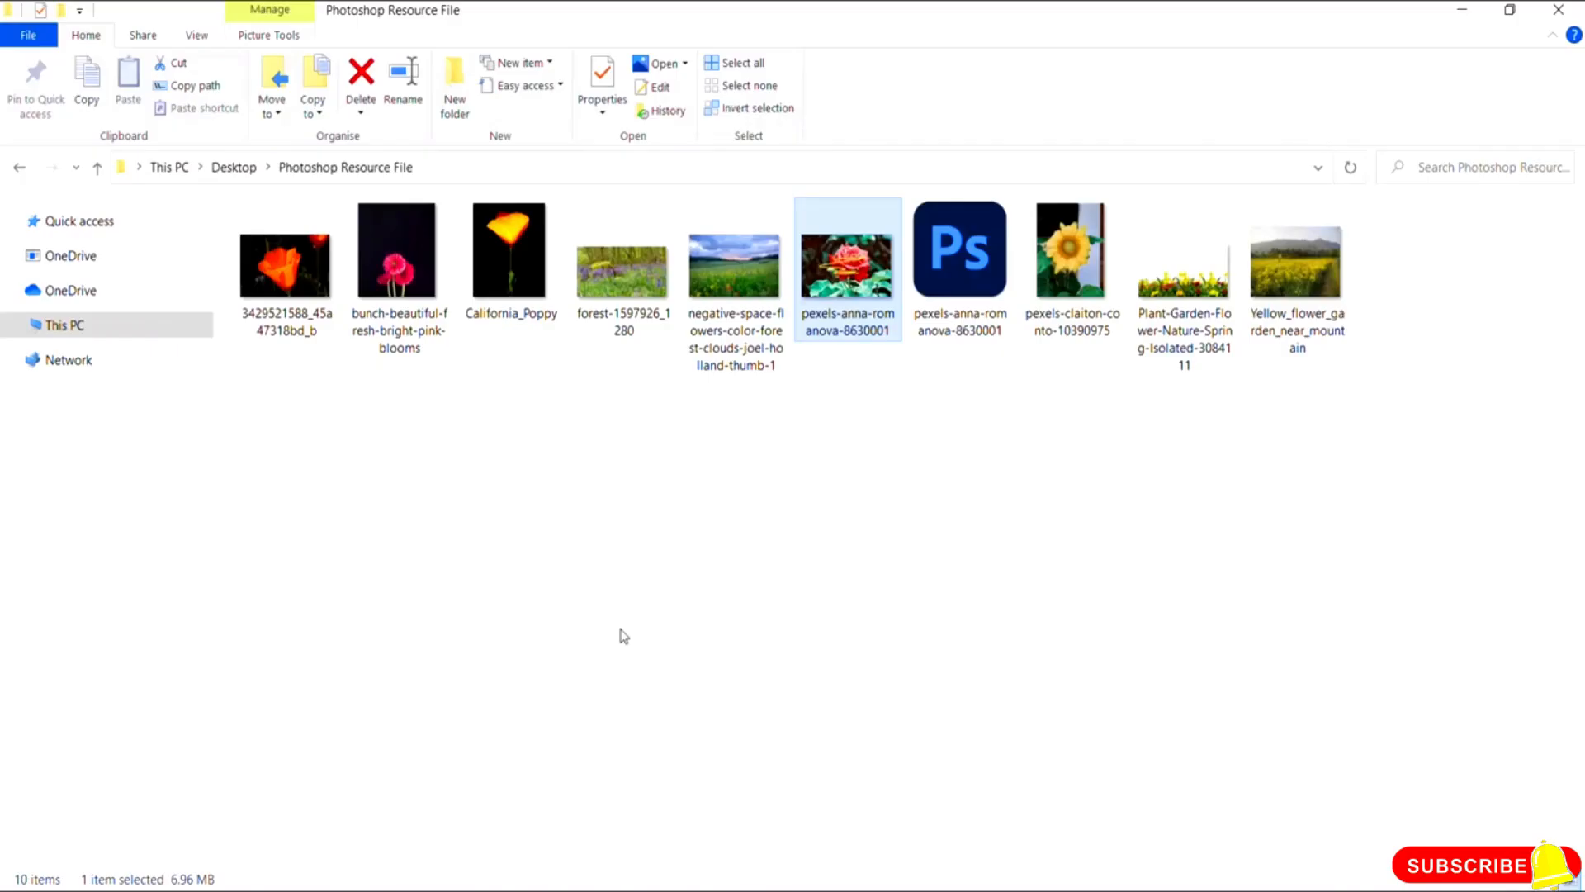
click(844, 492)
click(848, 318)
click(979, 324)
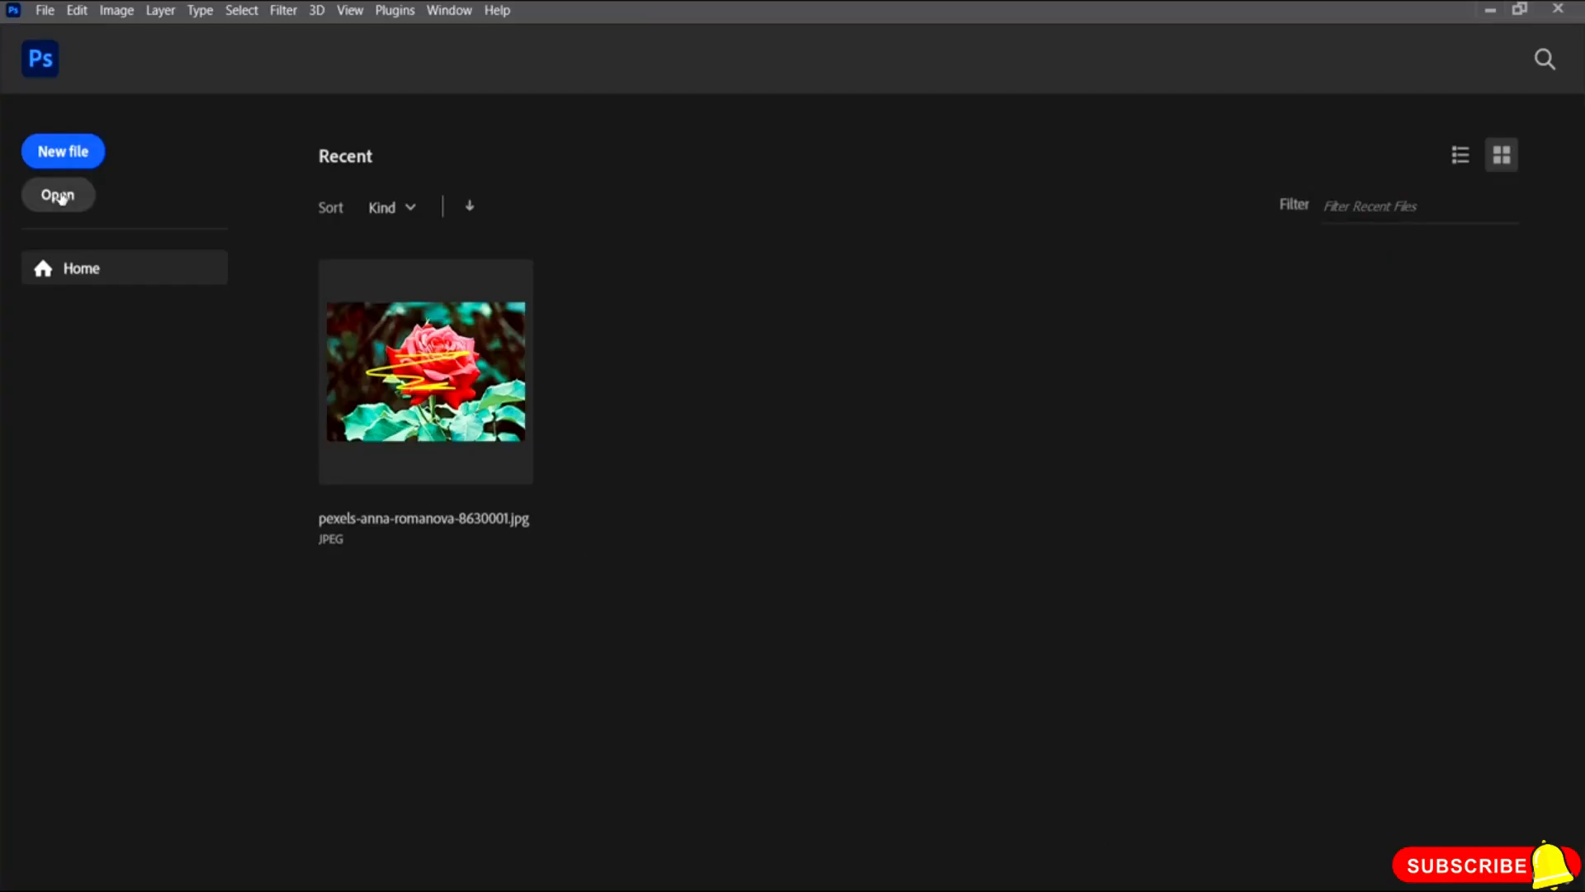
- Open the rose PSD file from the Photoshop Resource File folder in Photoshop
click(60, 198)
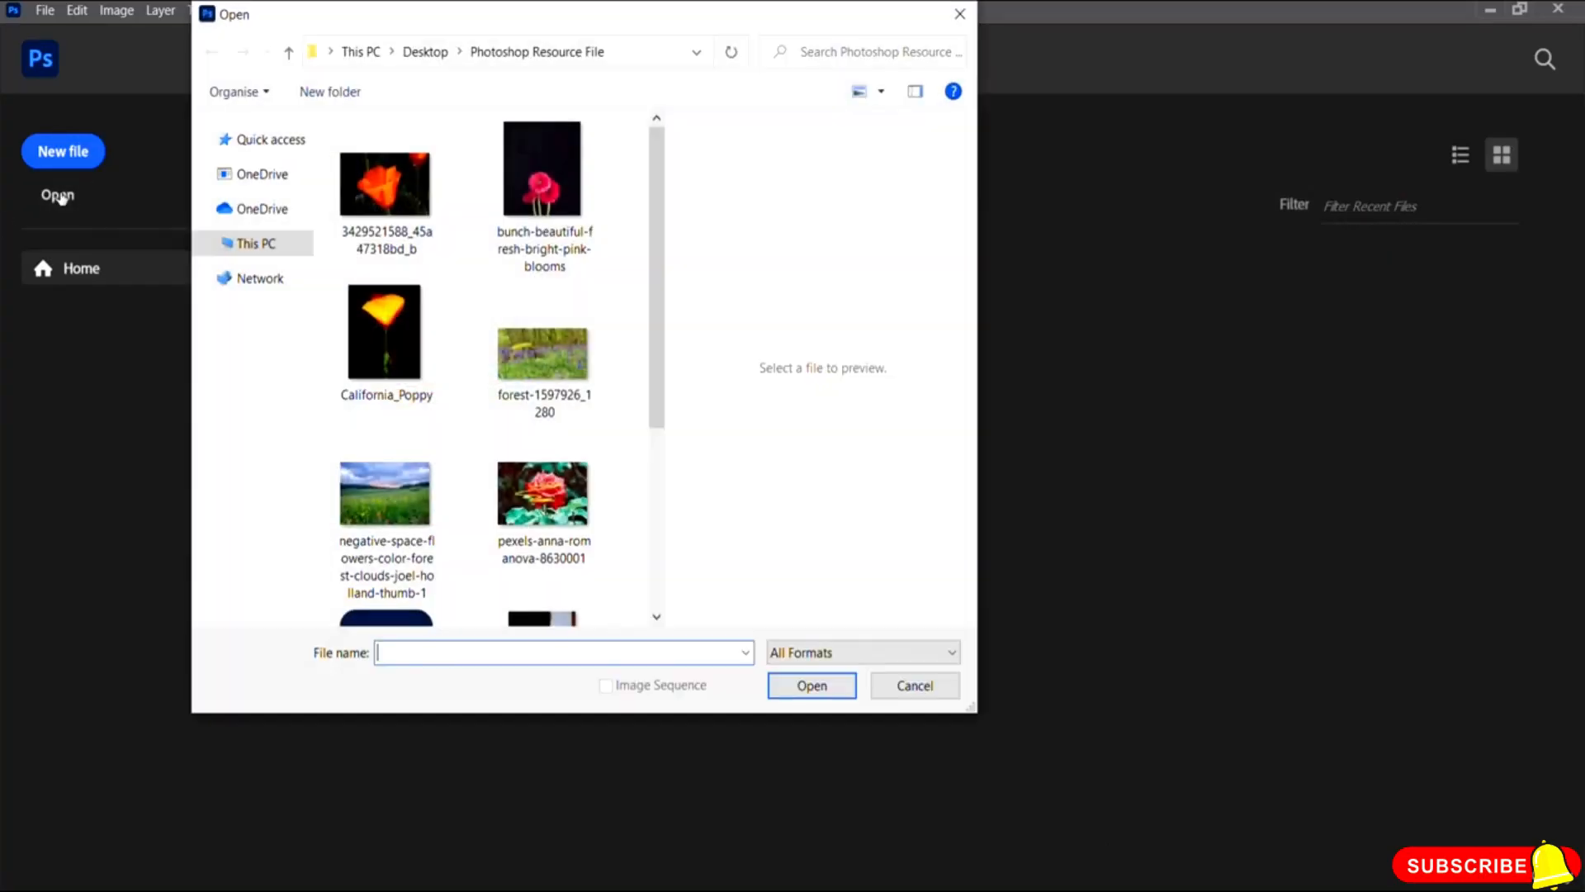
drag(657, 250, 656, 415)
click(386, 378)
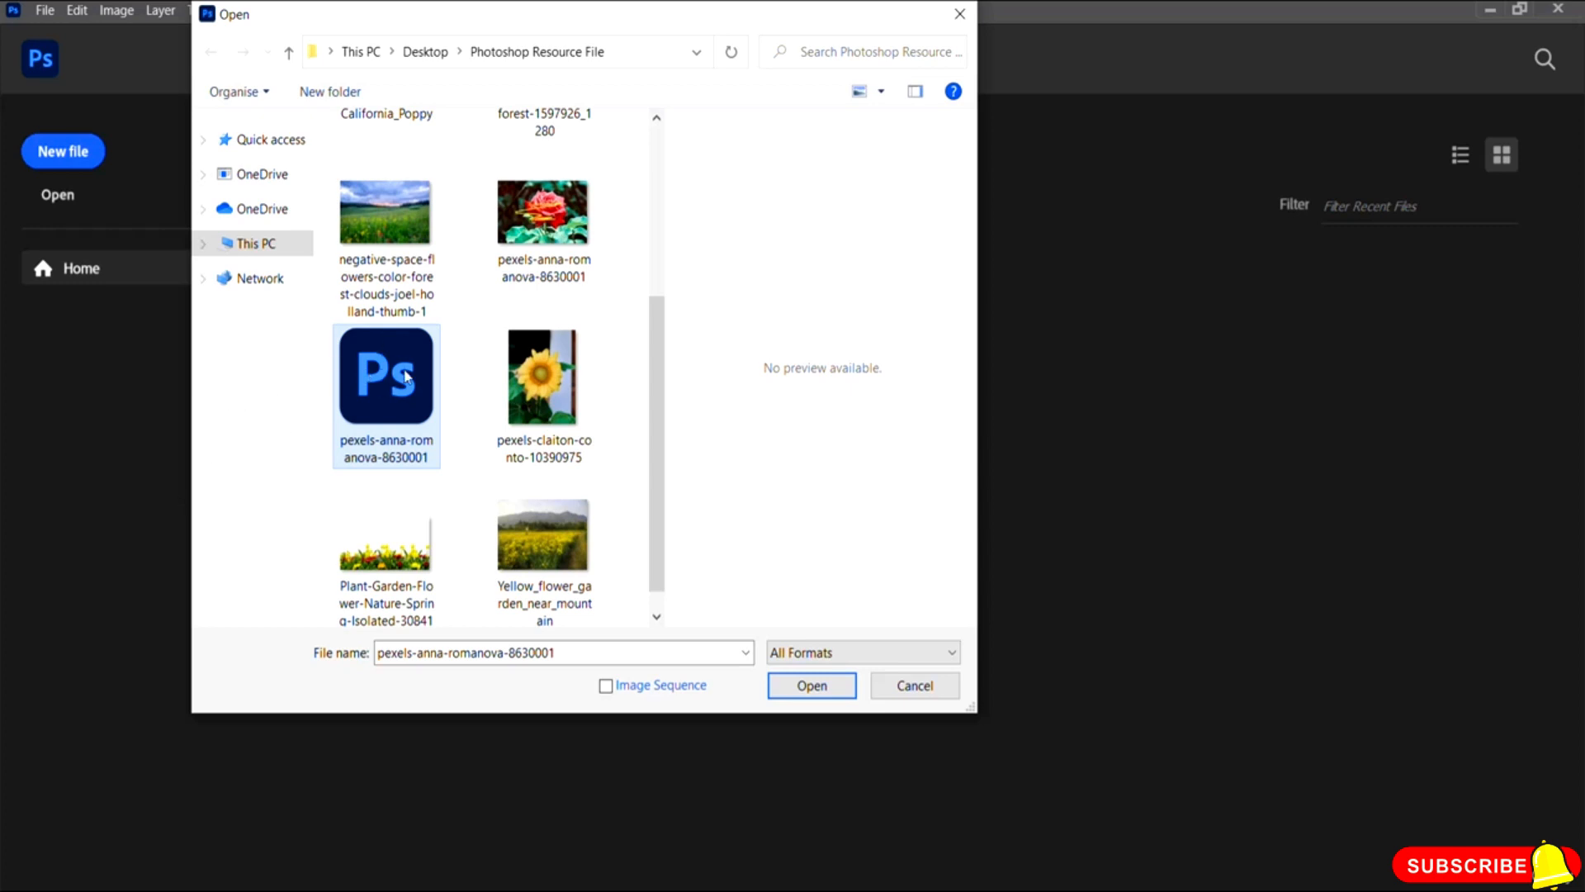
click(786, 693)
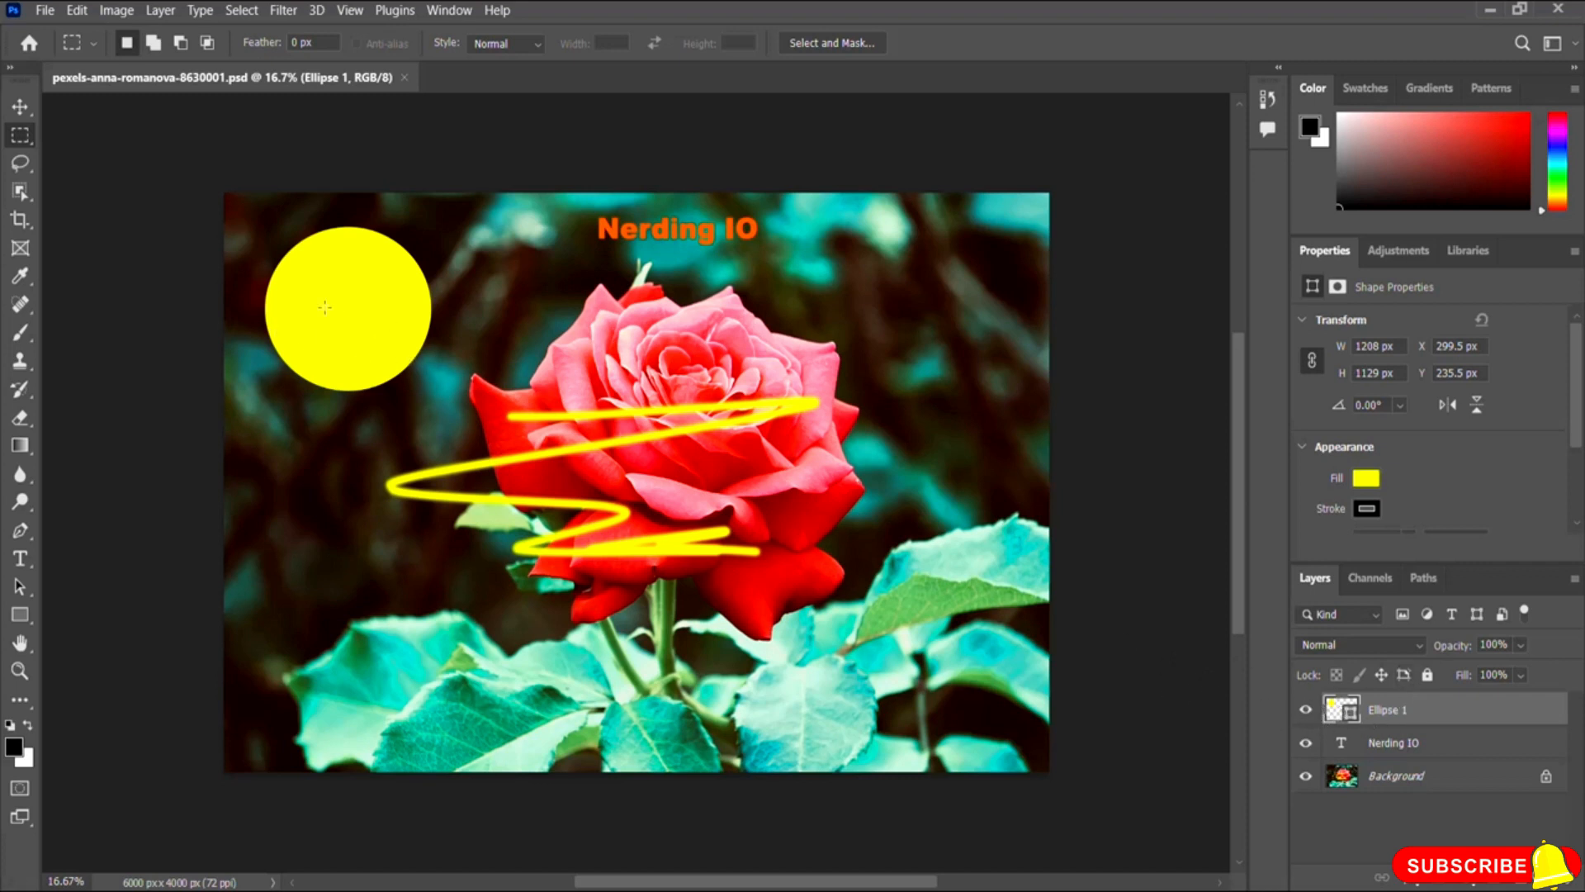
- Hide the yellow ellipse layer, and append a first name to the "Nerding IO" text
click(1306, 710)
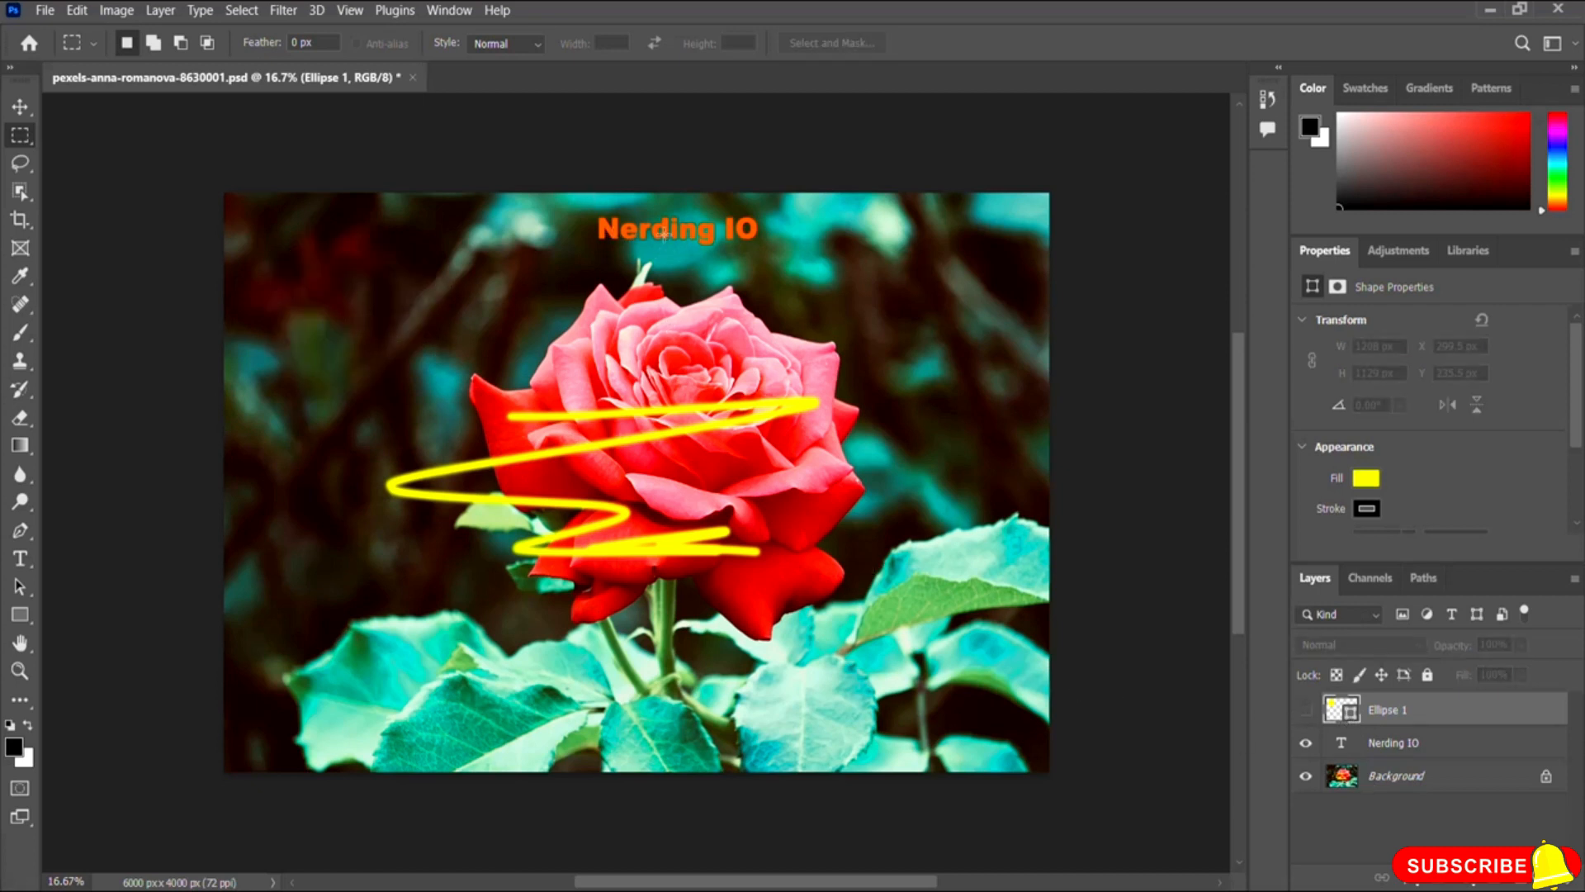
click(20, 558)
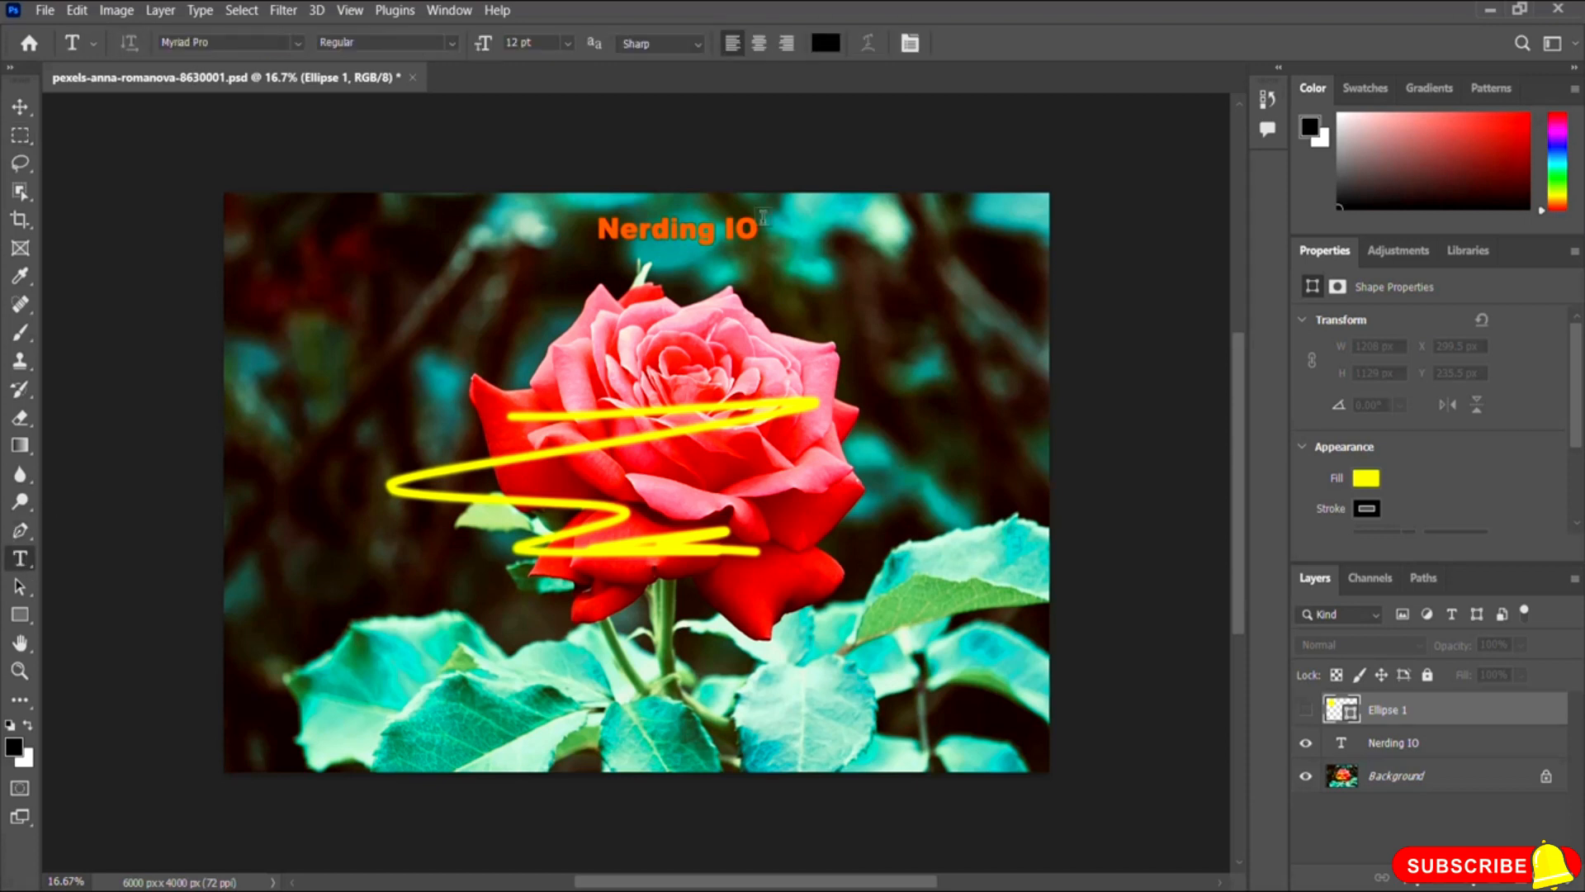
click(669, 229)
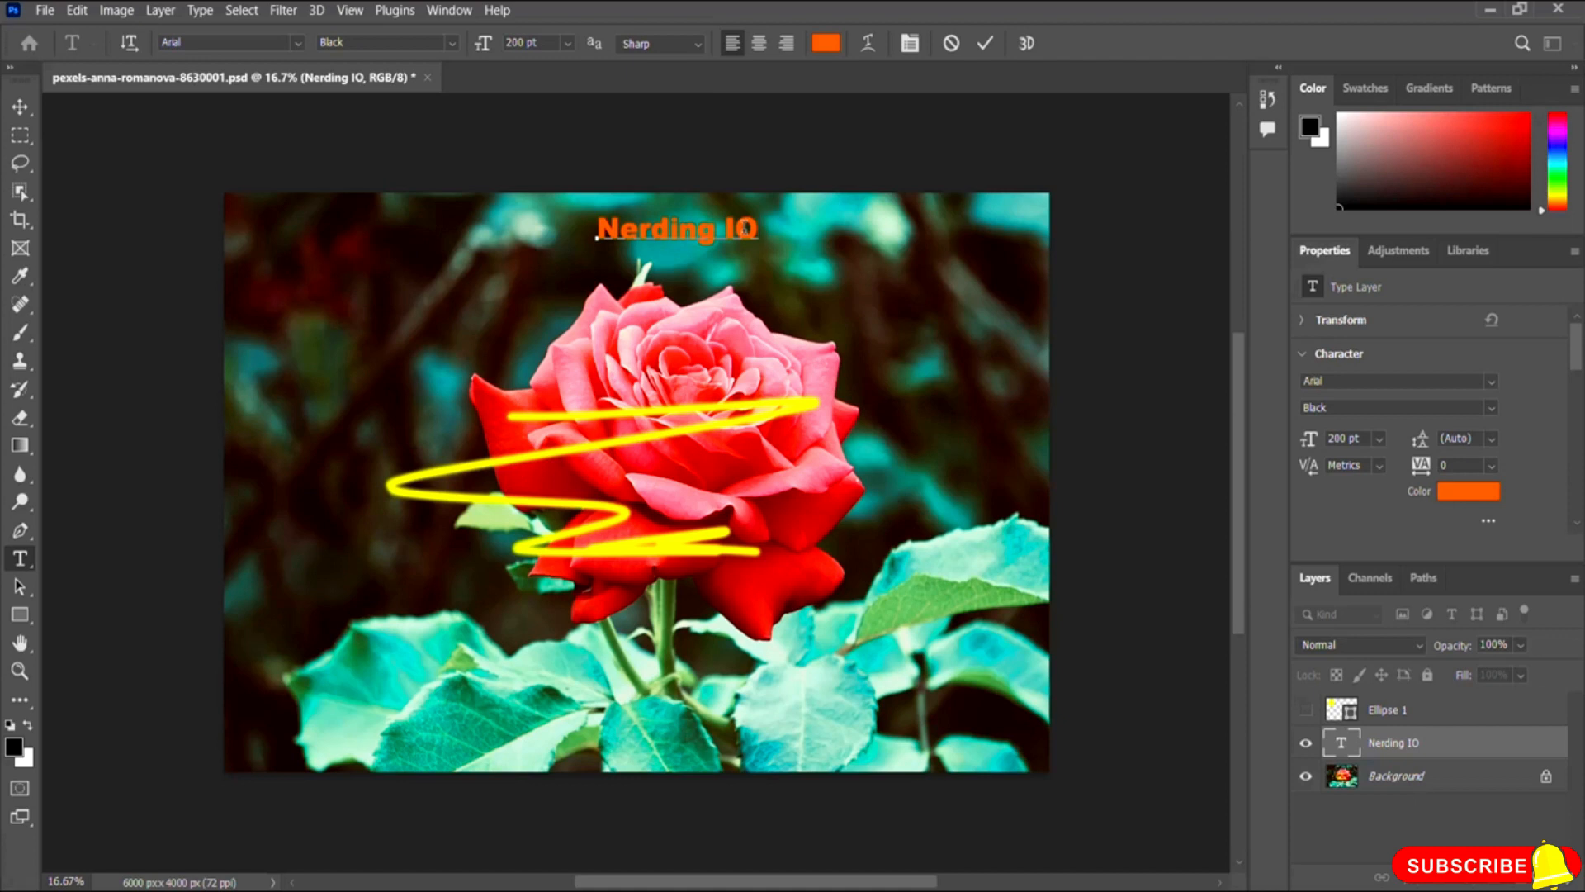
text(Manuel)
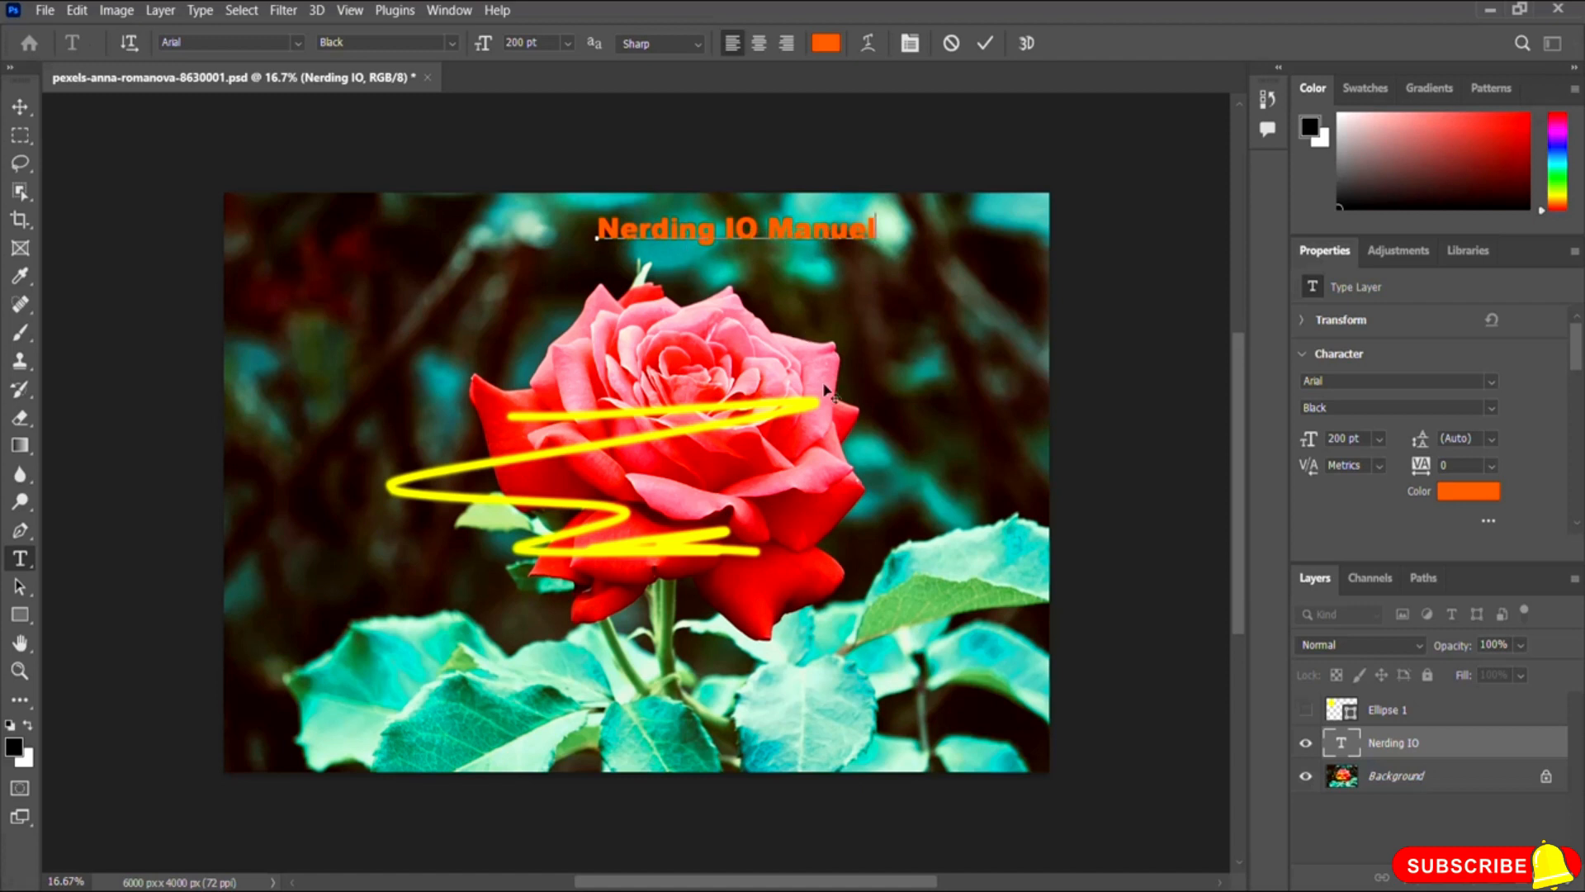
click(984, 44)
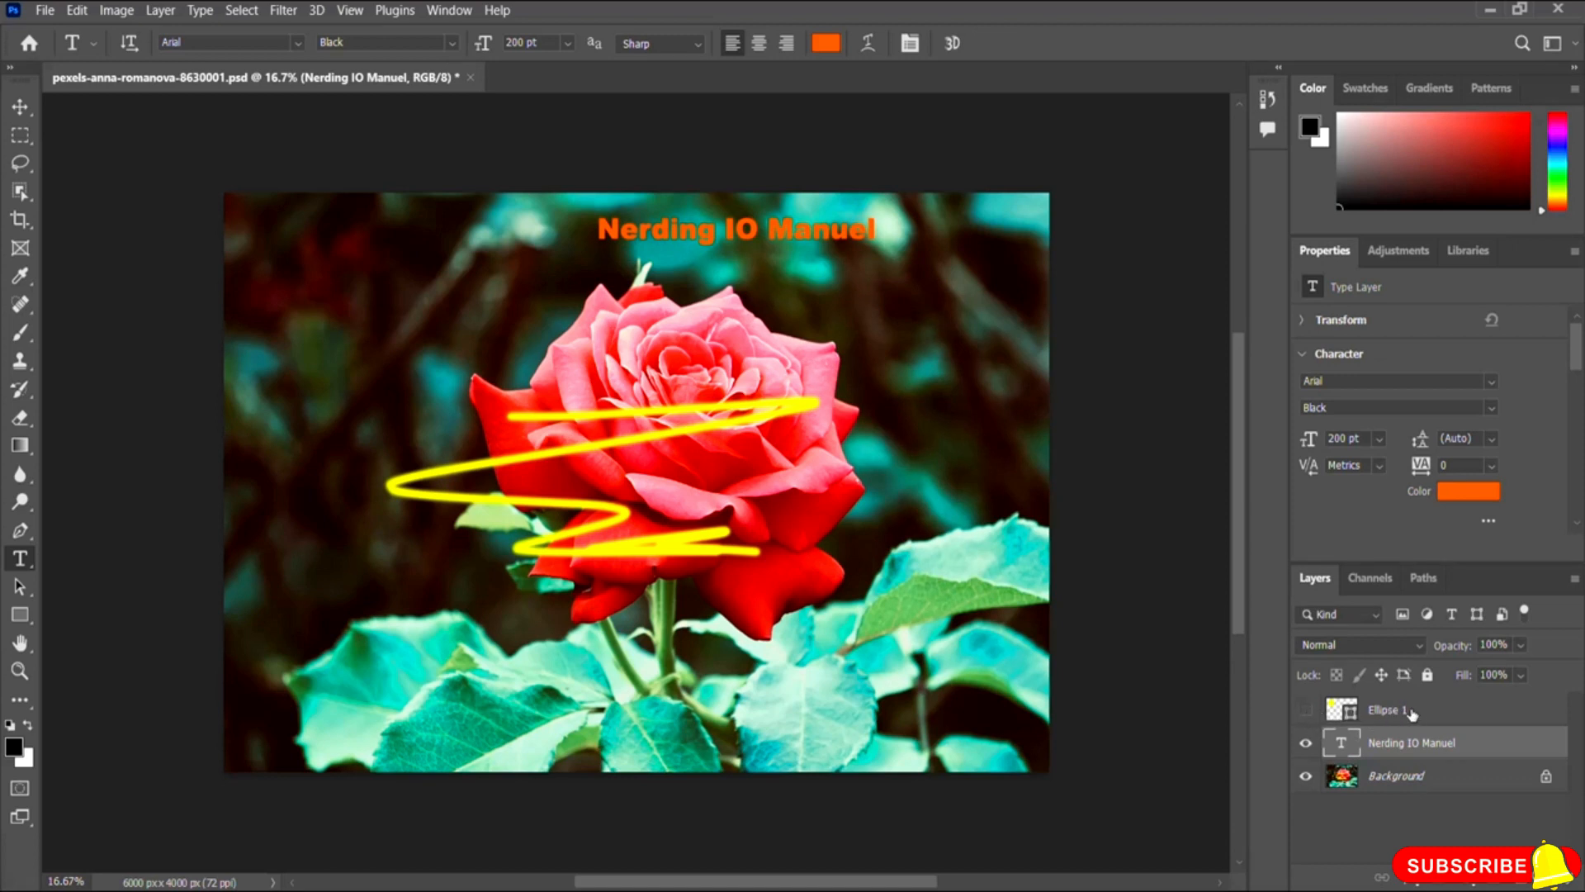
- Show the hidden ellipse layer again and change the circle's fill color to red
click(1305, 710)
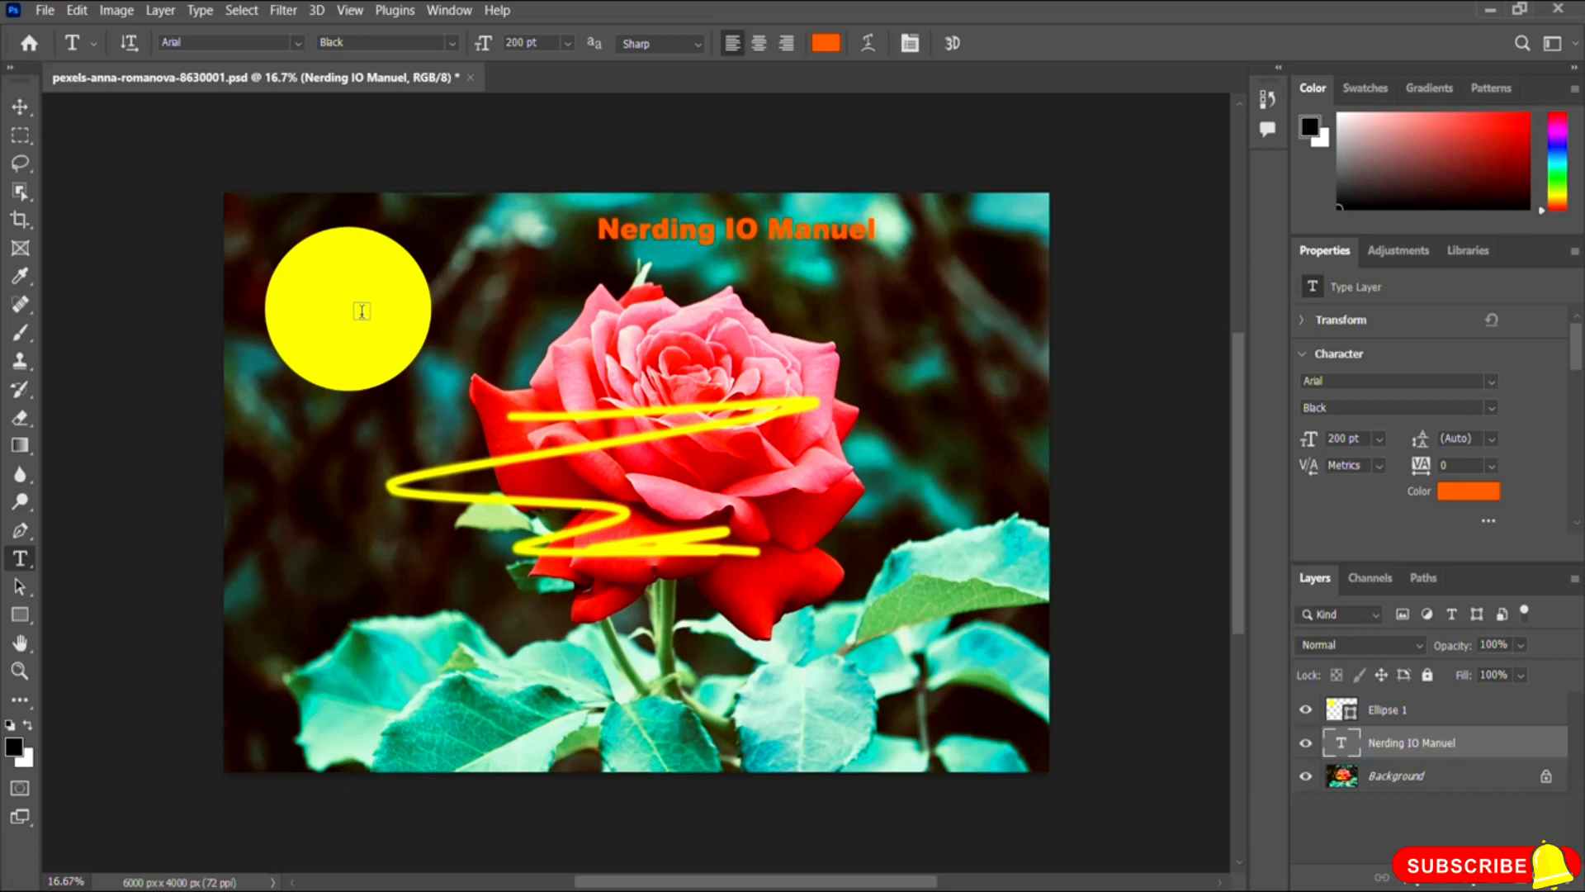
click(20, 109)
click(342, 315)
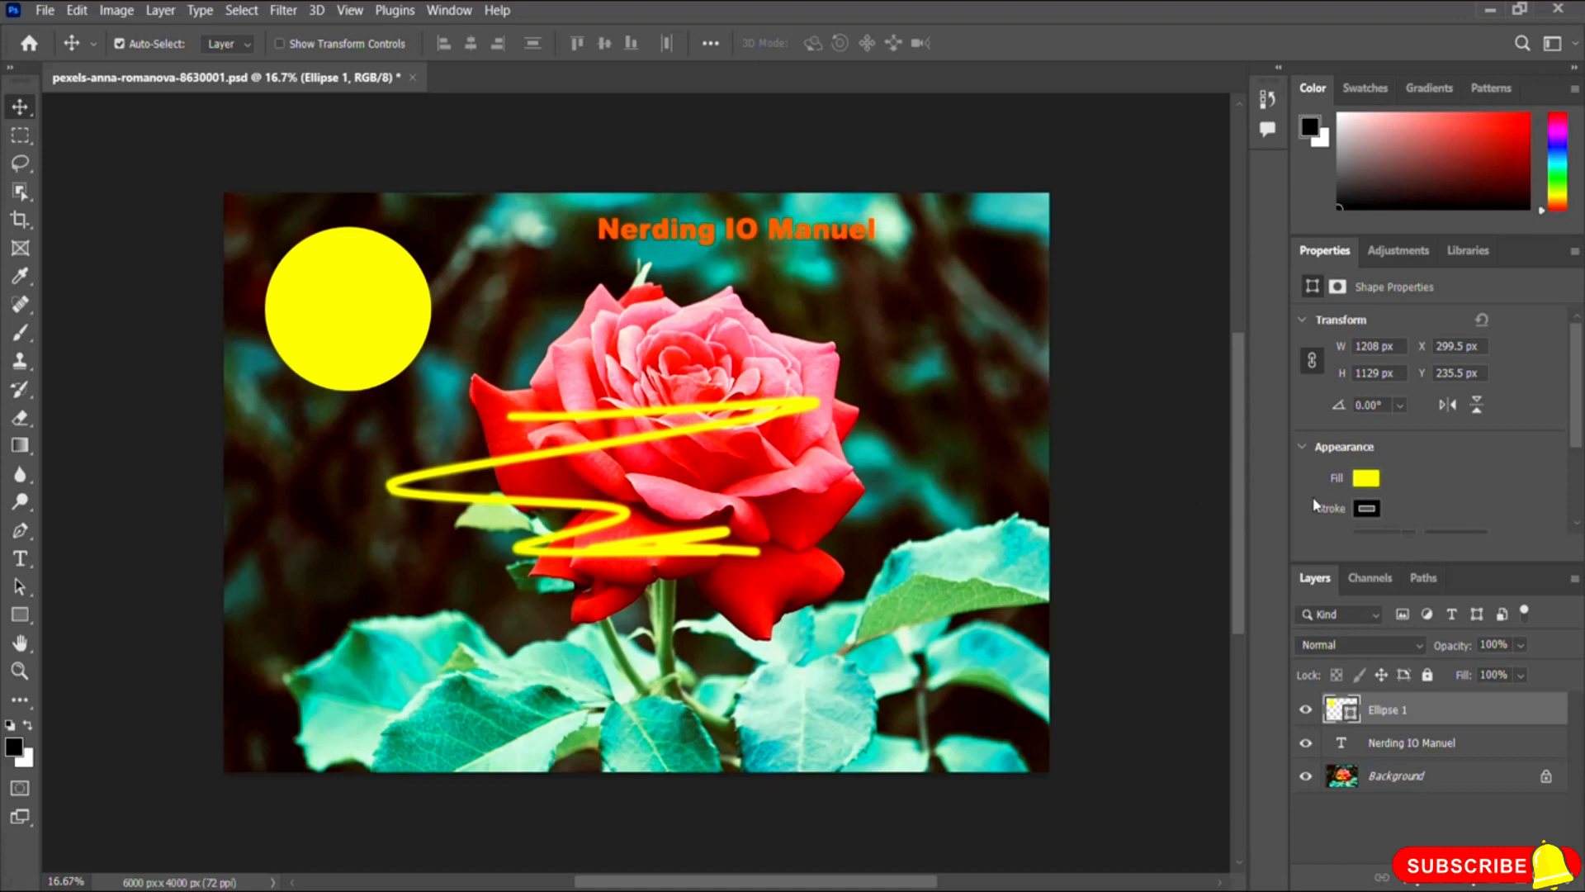
drag(1575, 429, 1581, 467)
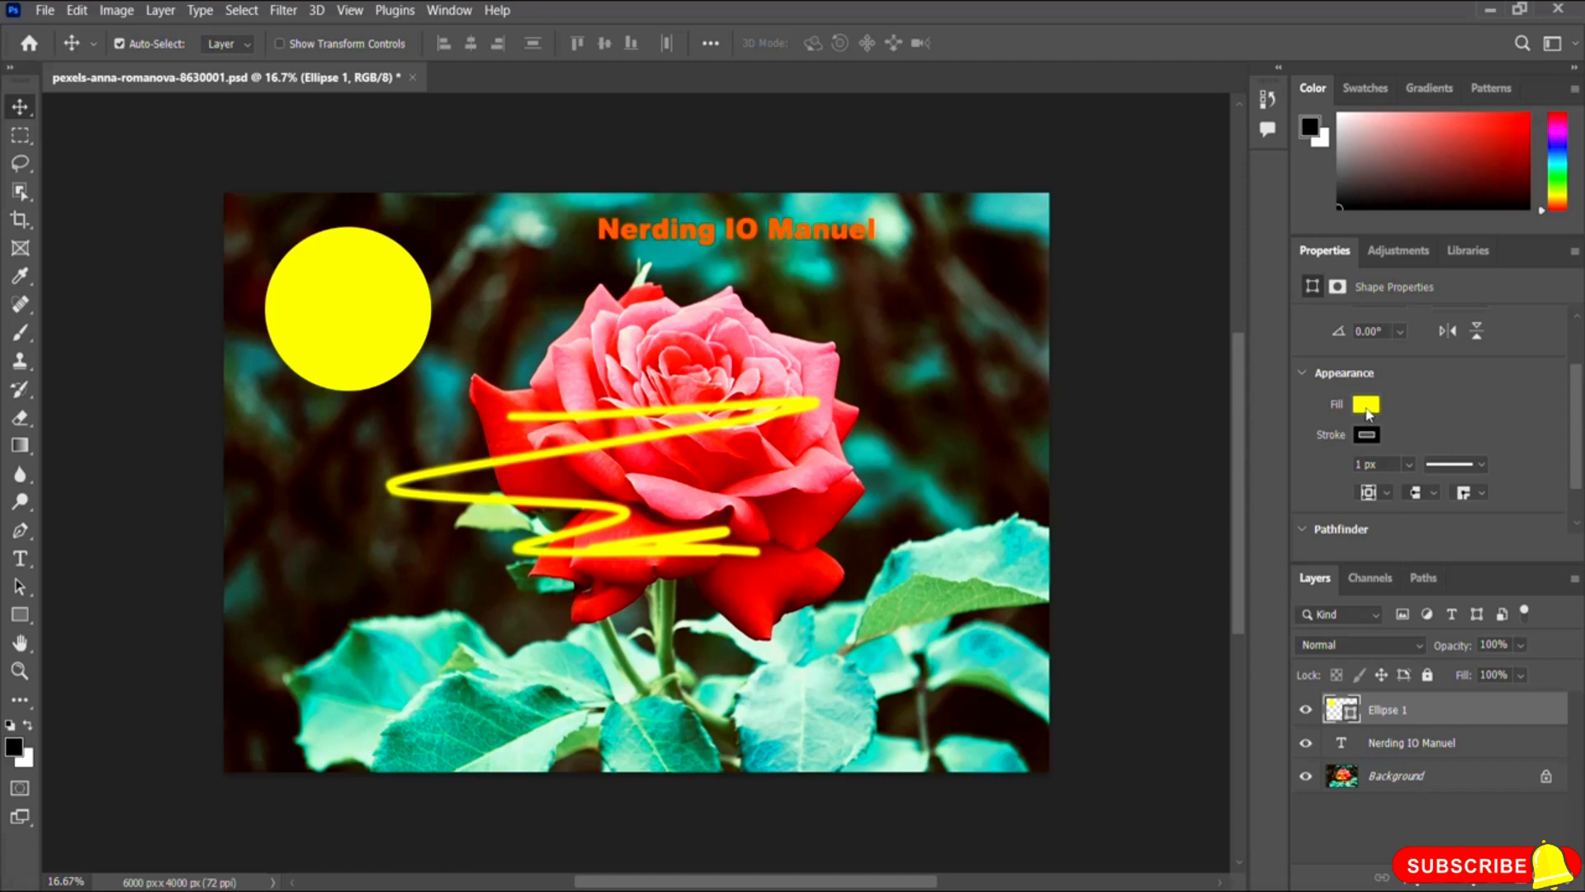
click(1366, 406)
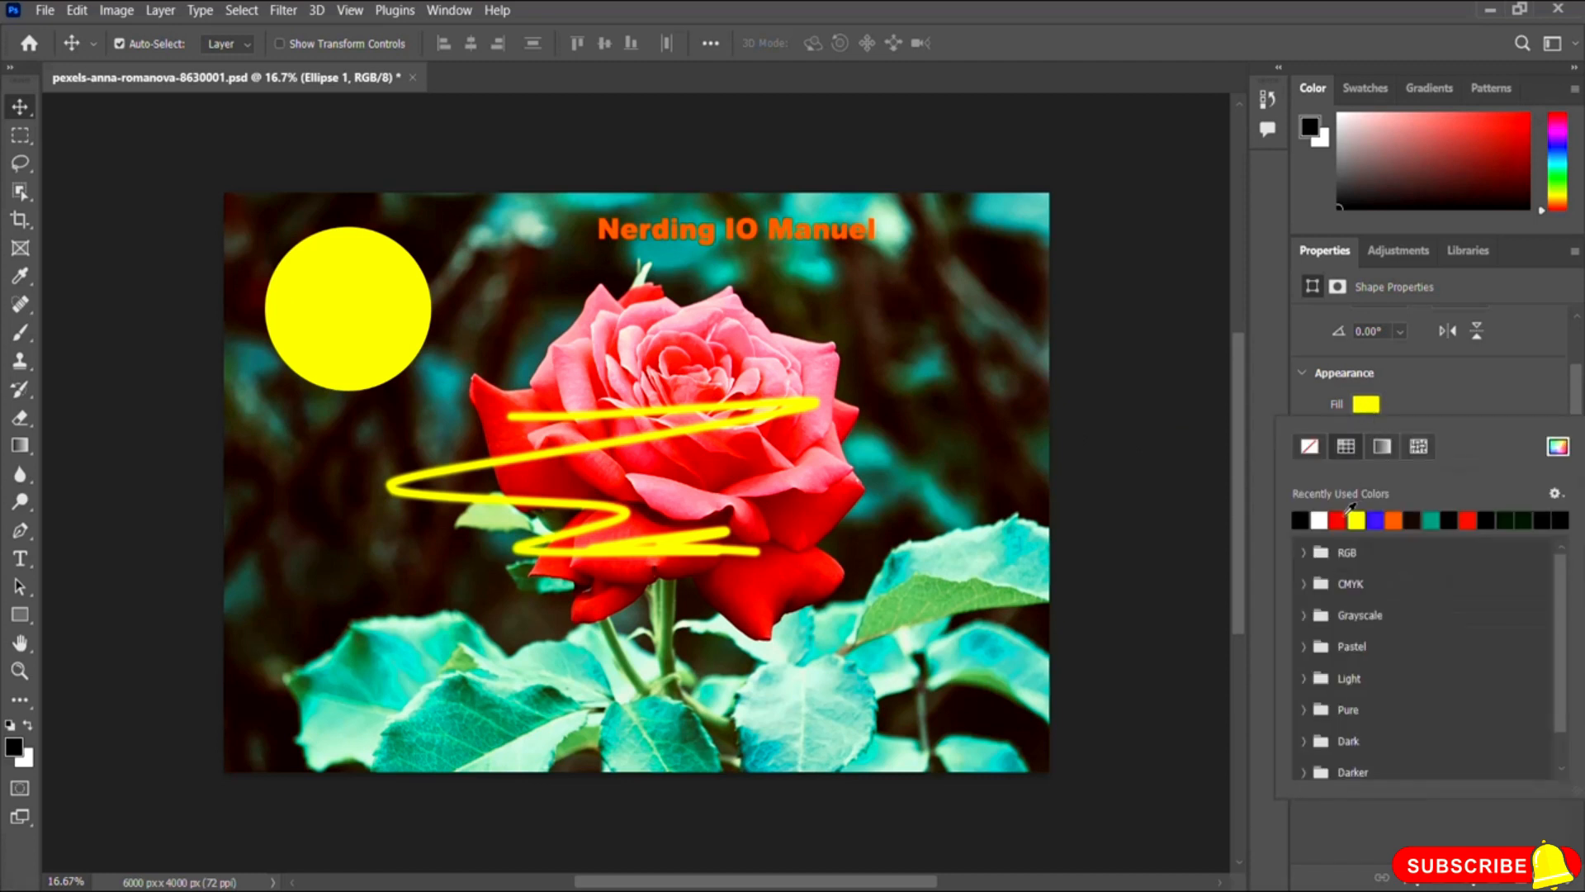
click(1344, 513)
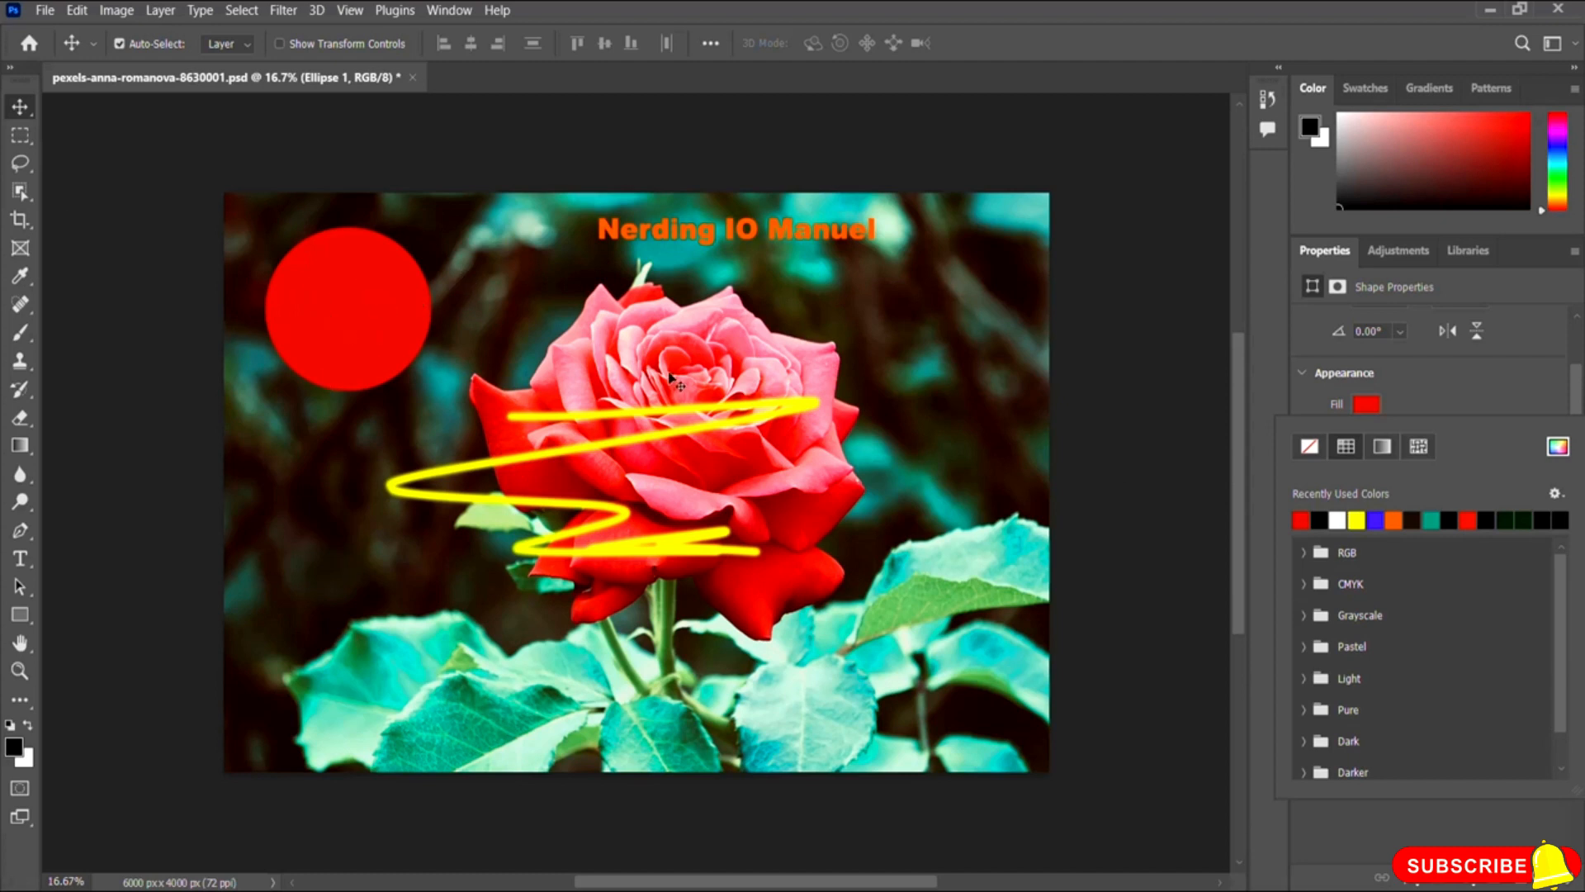
click(1303, 373)
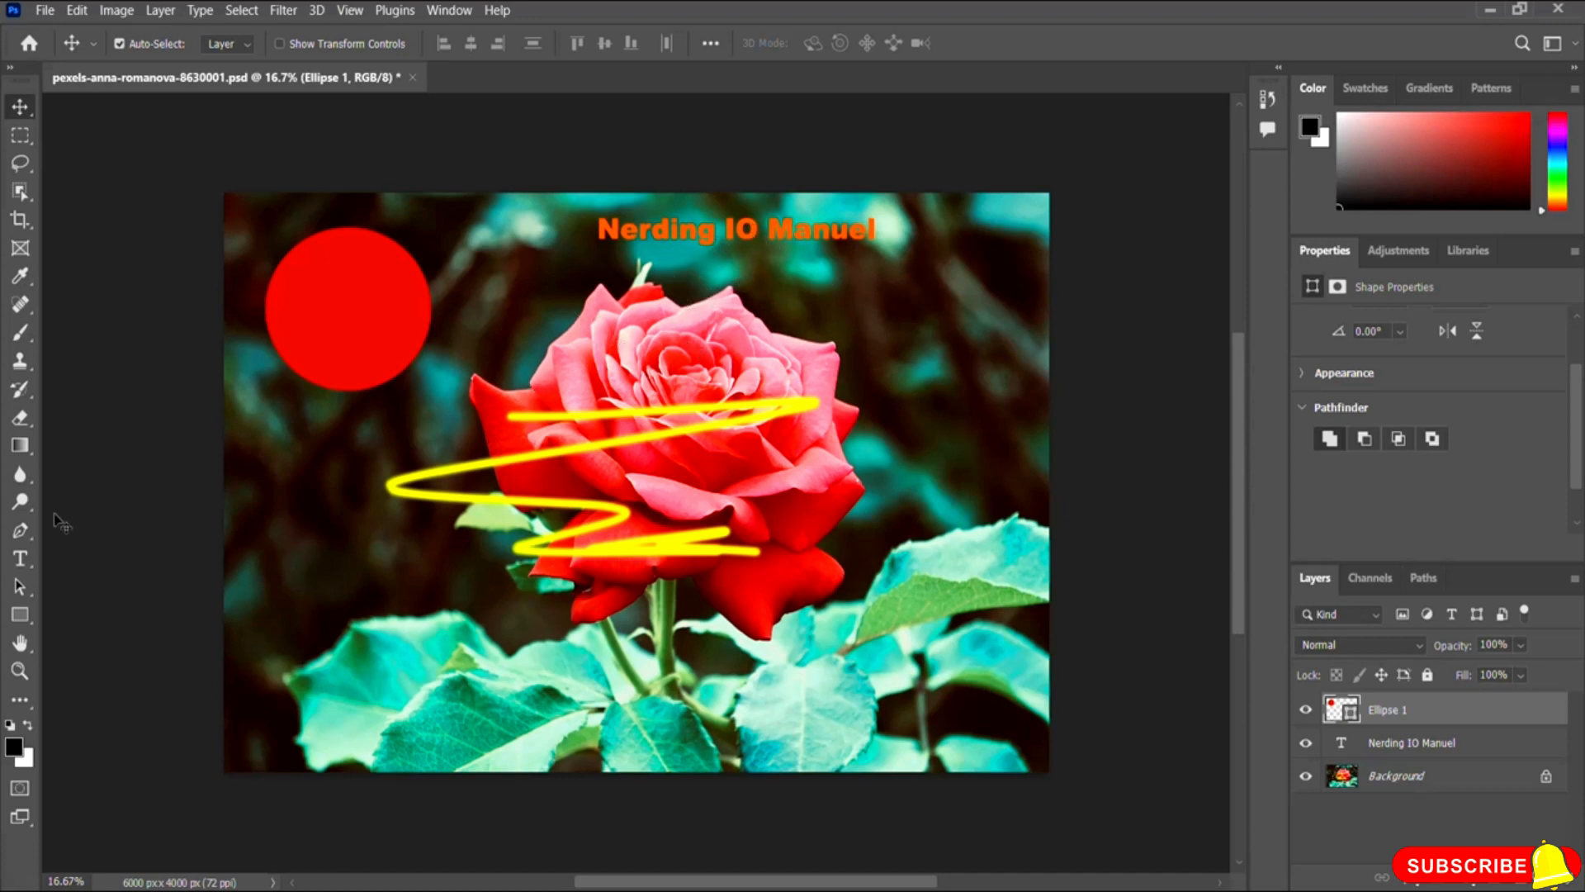
- Recolor the whole "Nerding IO" text line at the top of the photo to magenta ff00d2
click(20, 558)
click(723, 240)
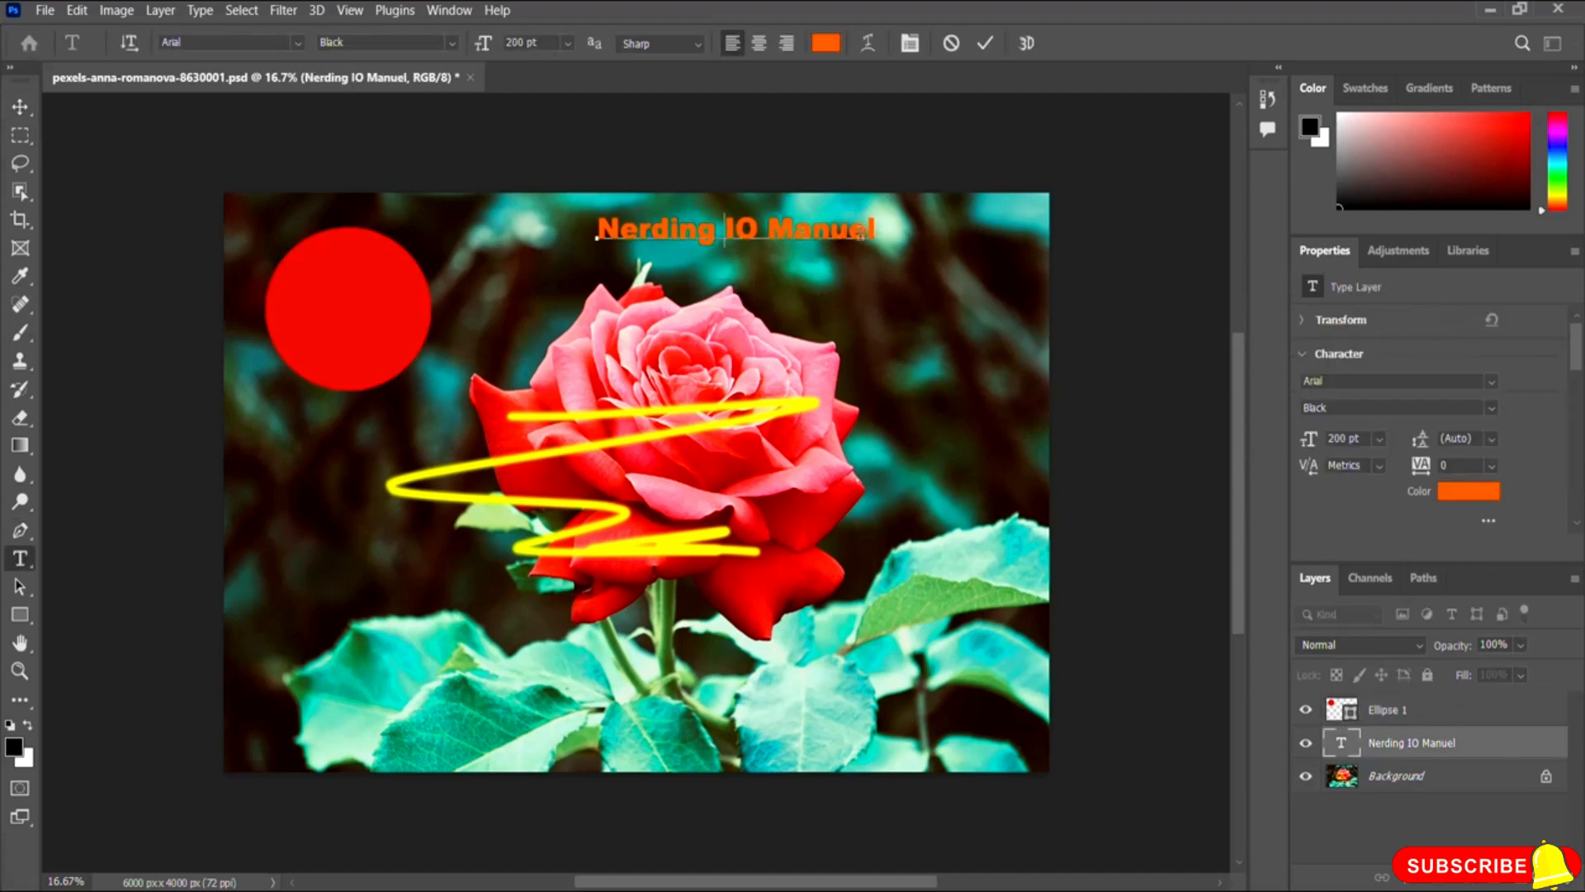
drag(882, 236, 793, 235)
key(ctrl+a)
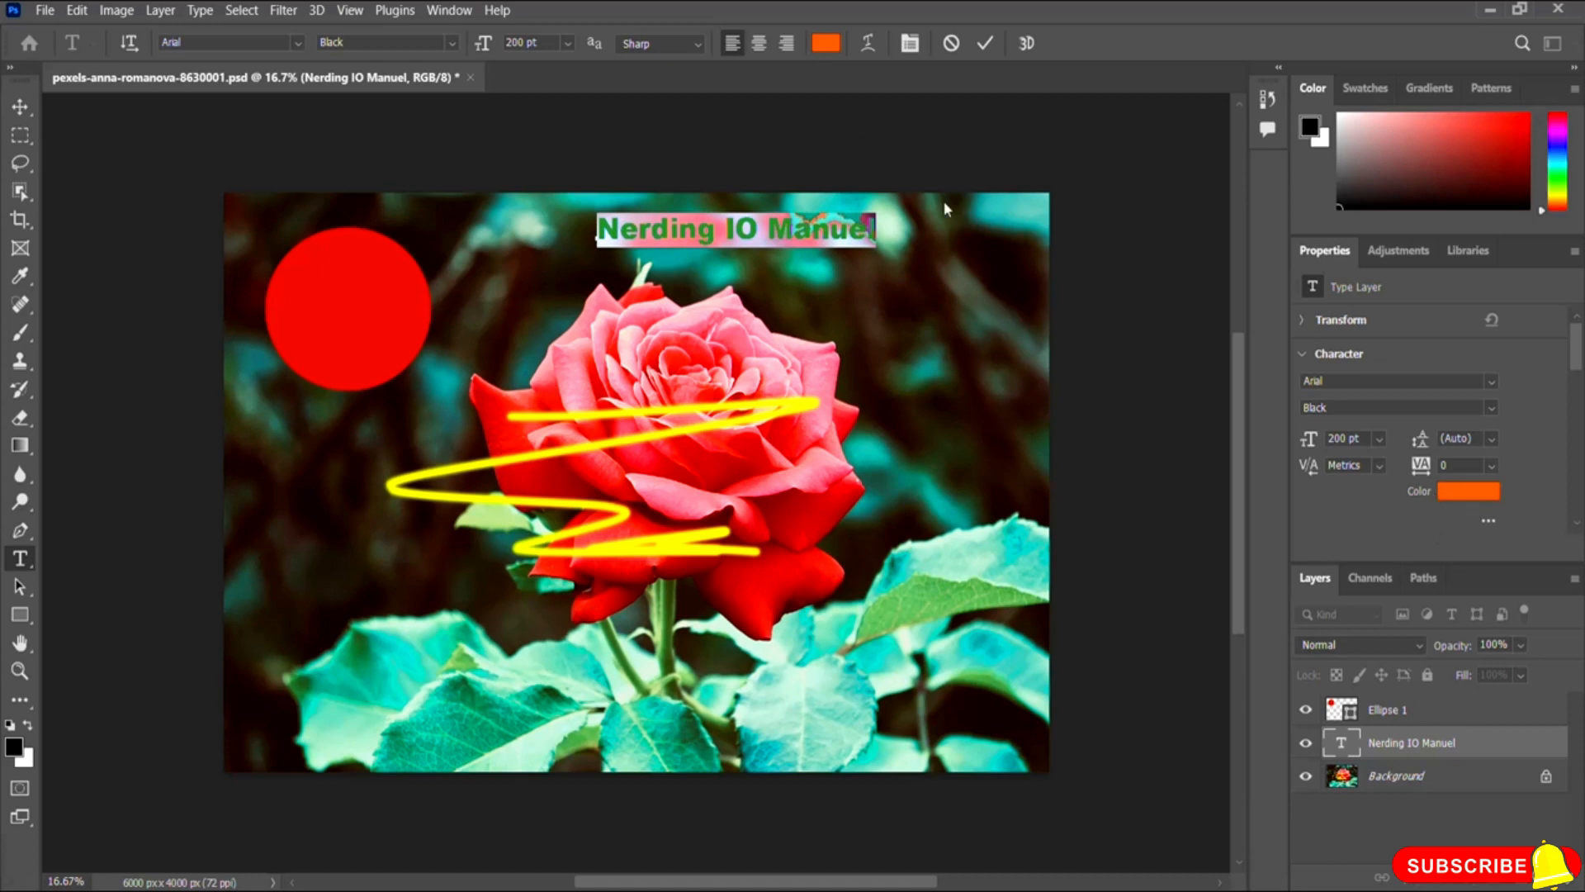
click(1462, 494)
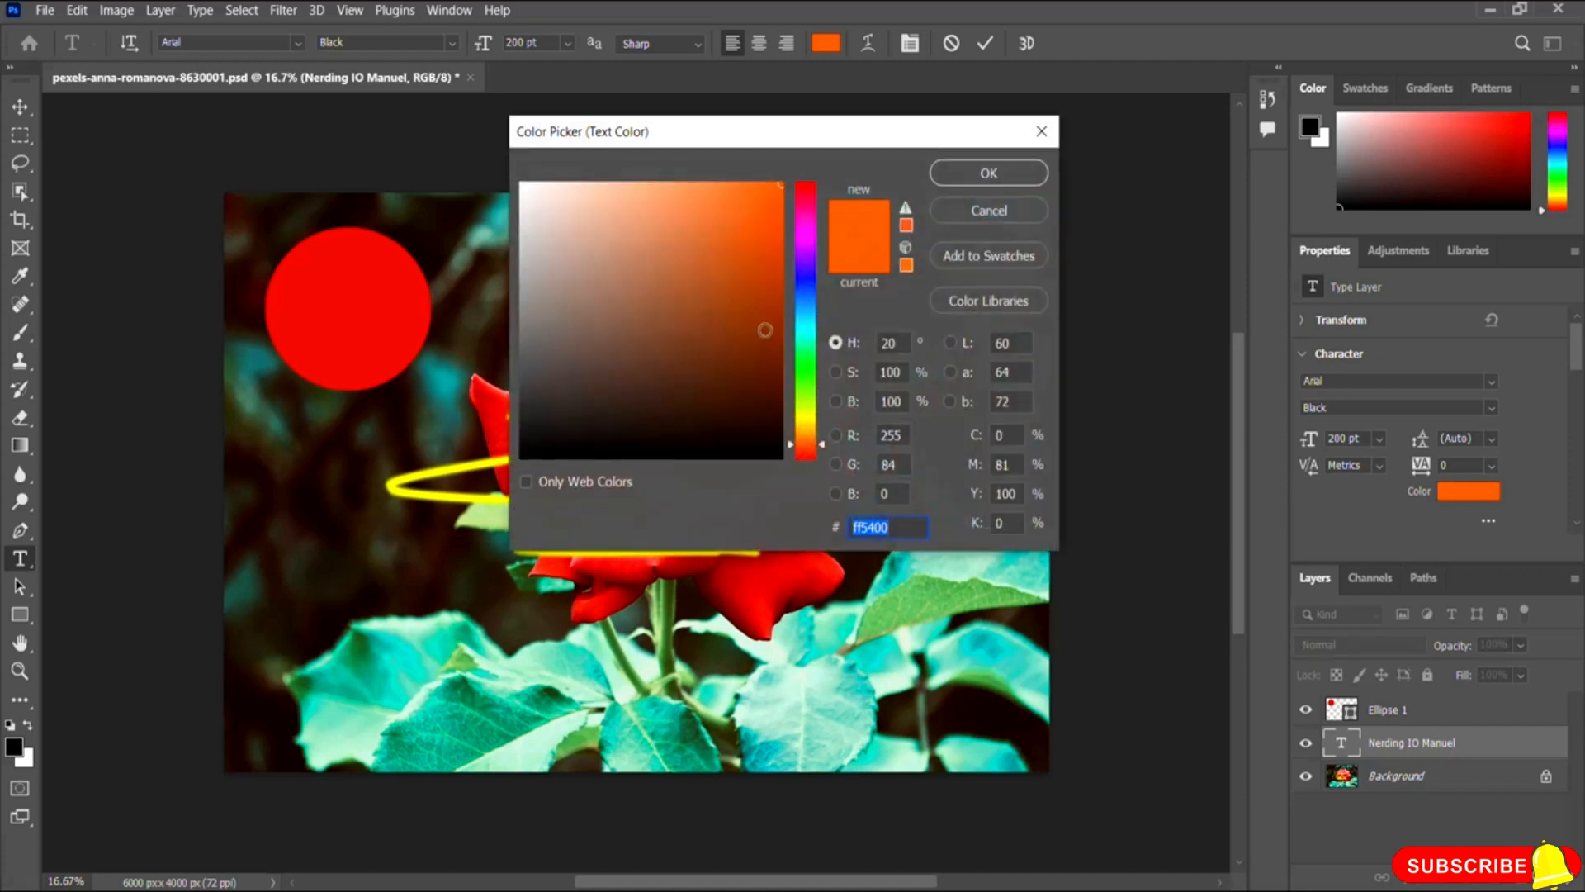
click(805, 221)
click(765, 197)
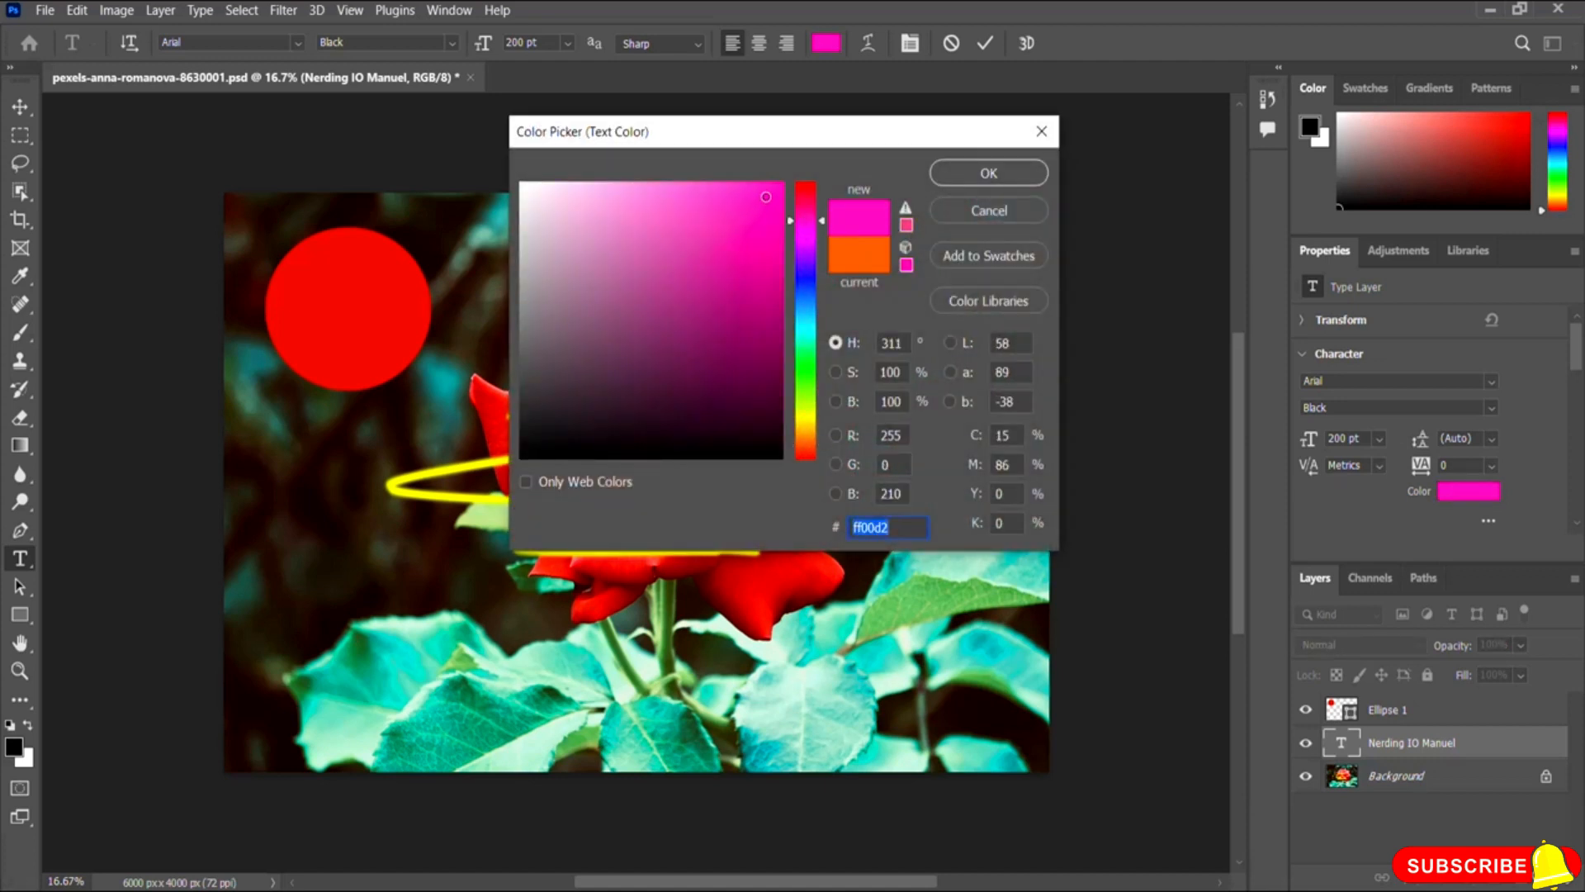
click(1004, 174)
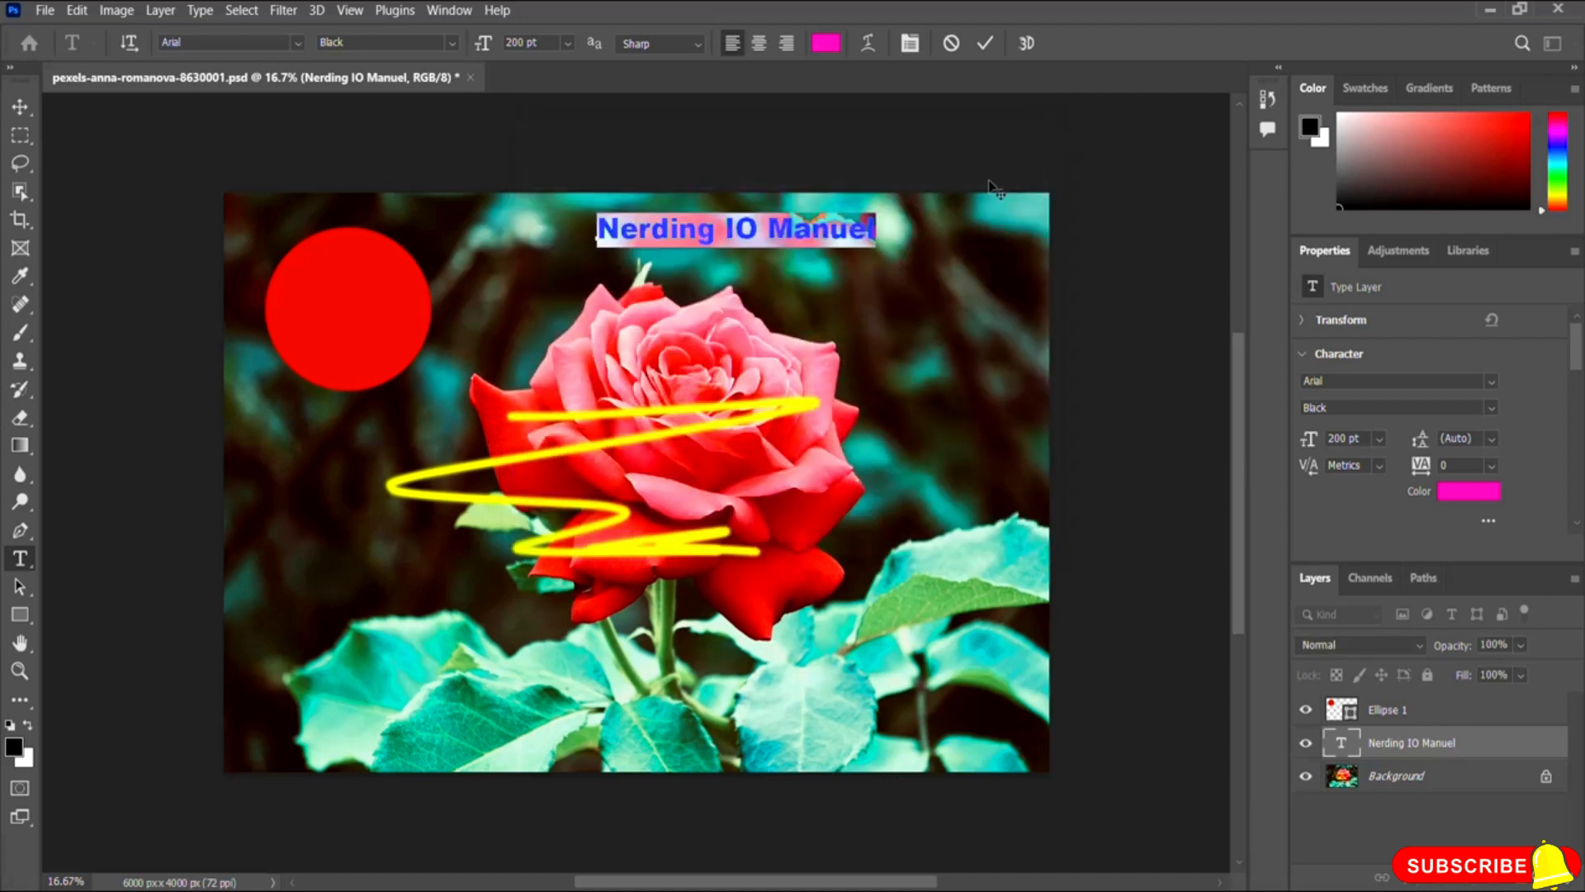
click(987, 46)
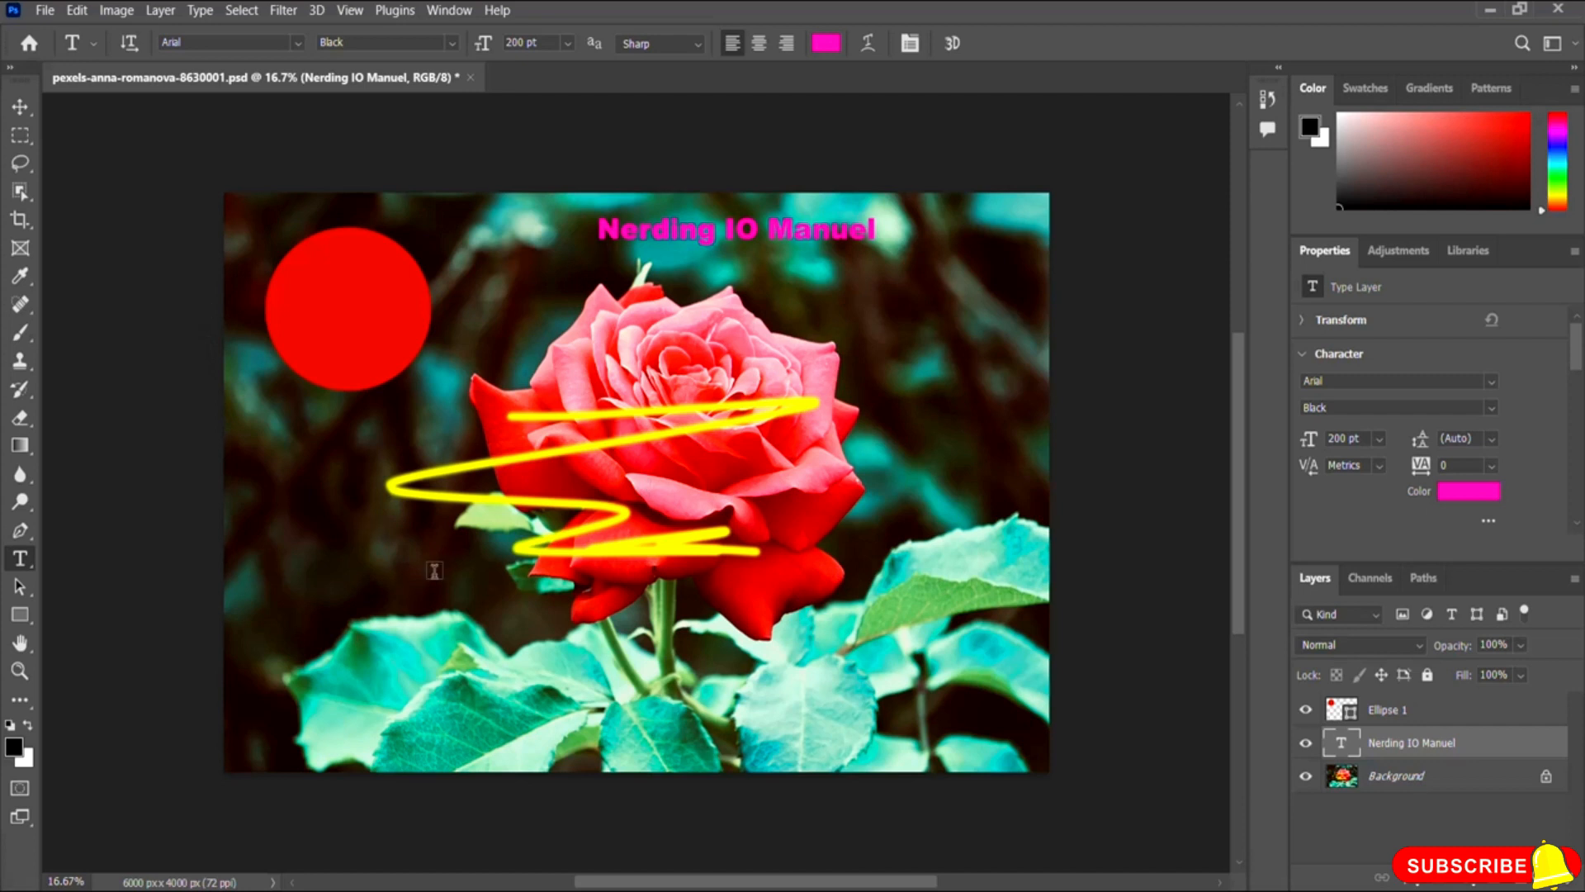
- Examine the file, editing and image commands, and compare the image adjustments with the available adjustment layer types
click(43, 12)
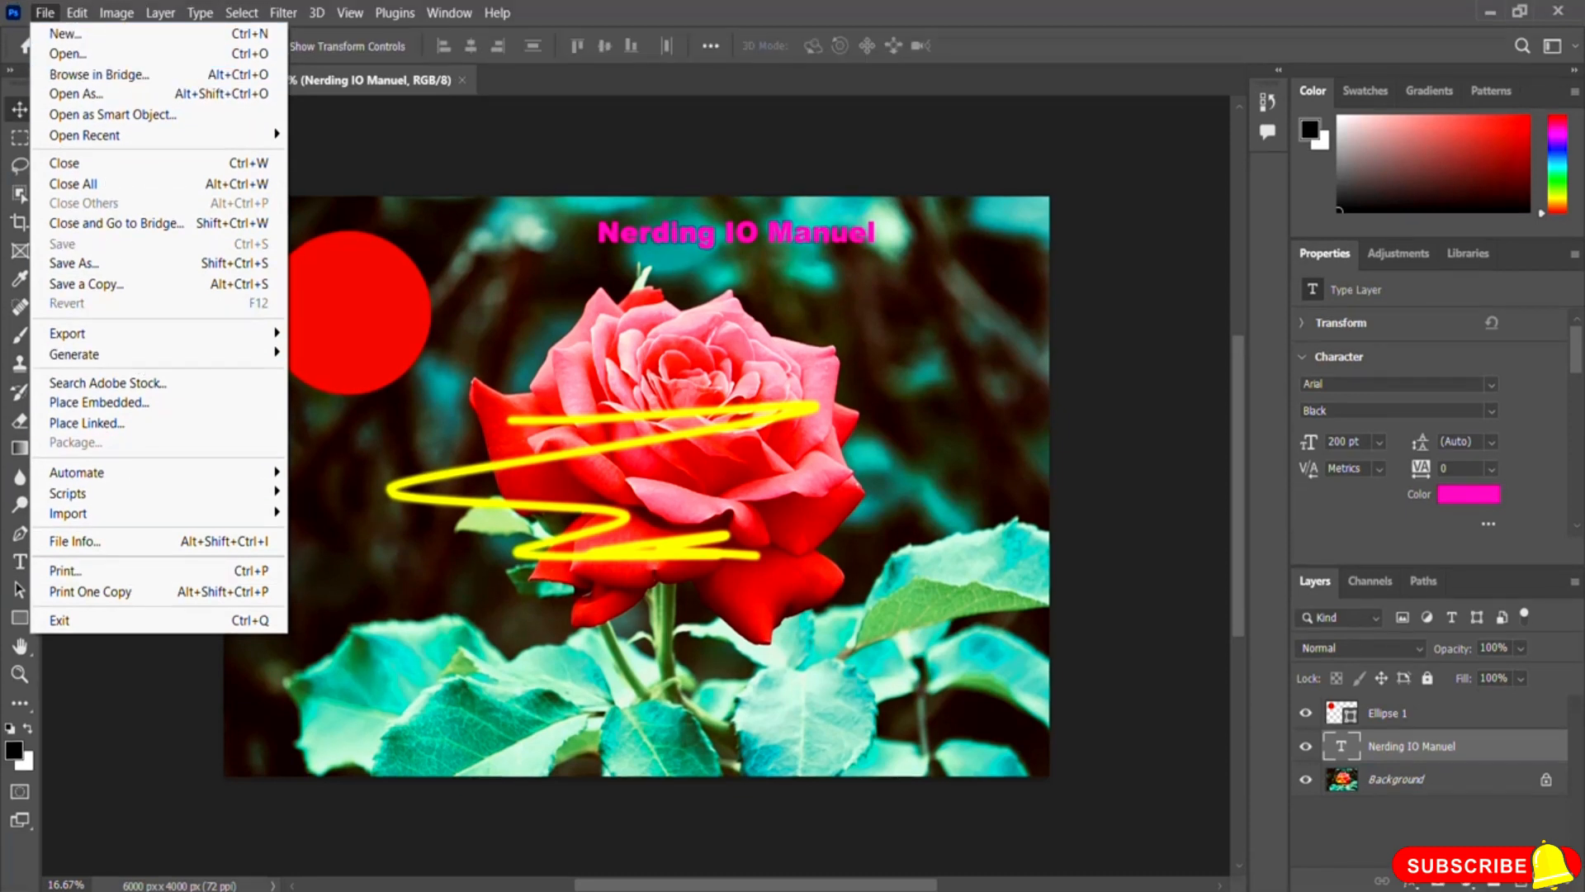
mouse_move(78, 14)
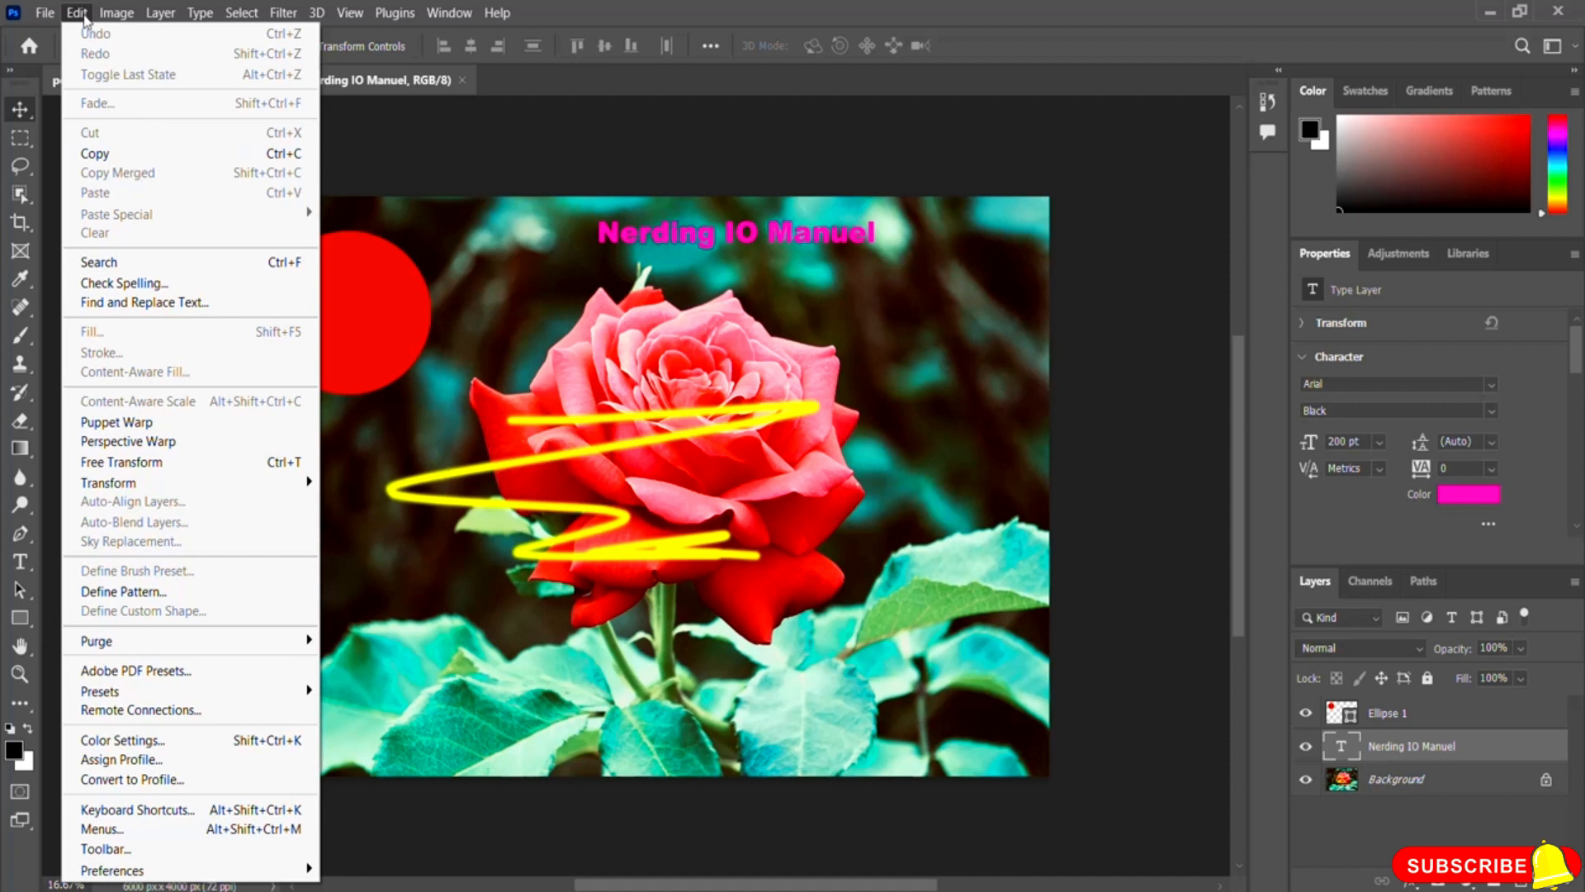
click(119, 15)
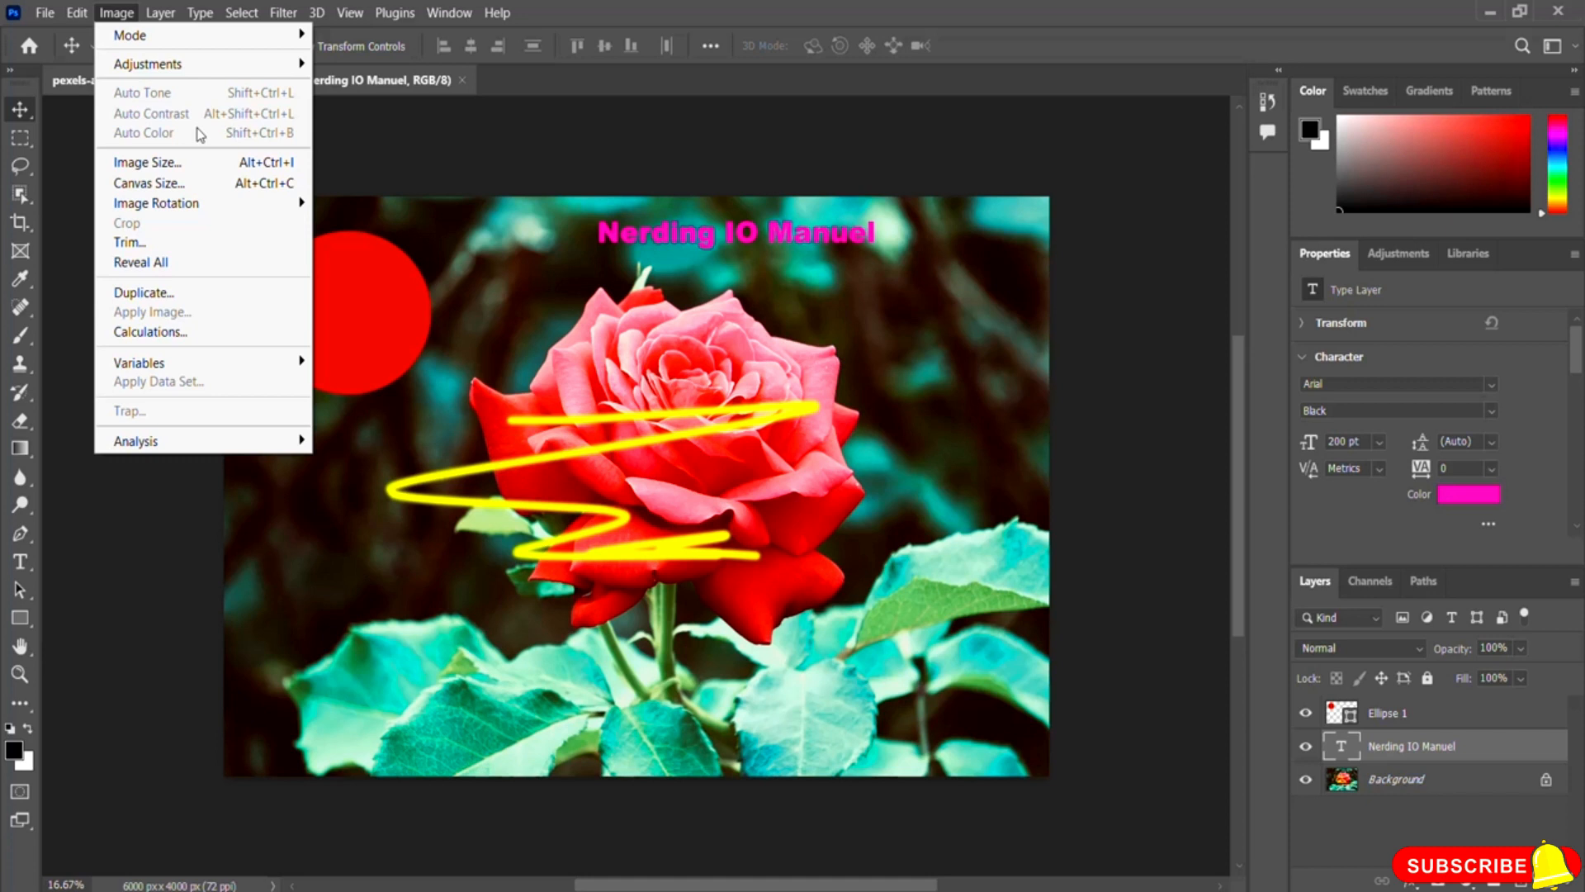
mouse_move(199, 68)
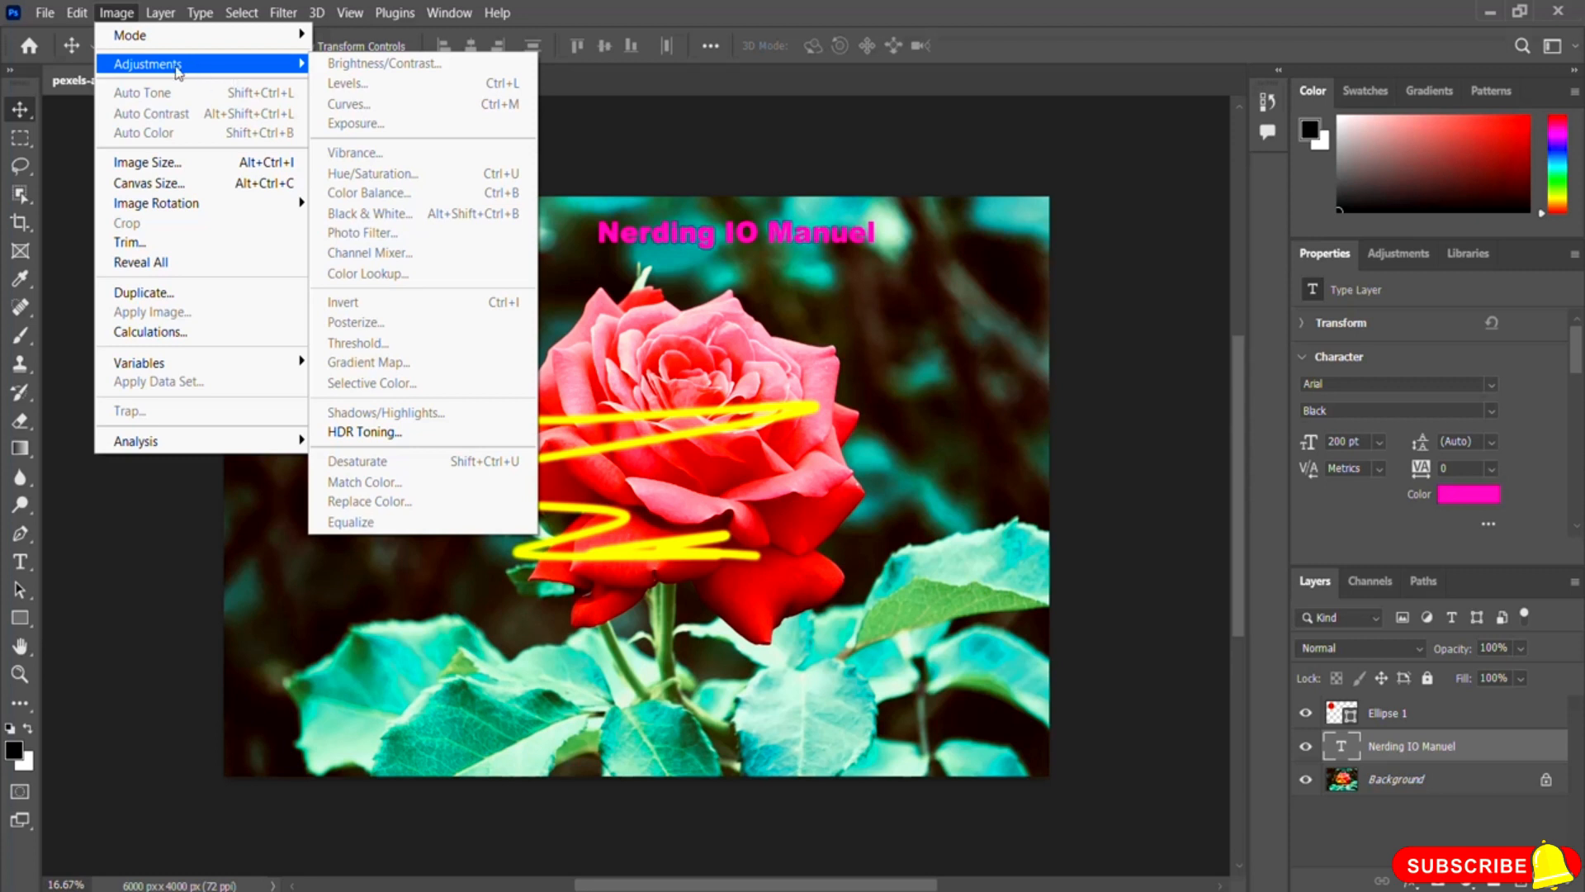
click(191, 67)
mouse_move(218, 71)
click(1395, 256)
click(1398, 254)
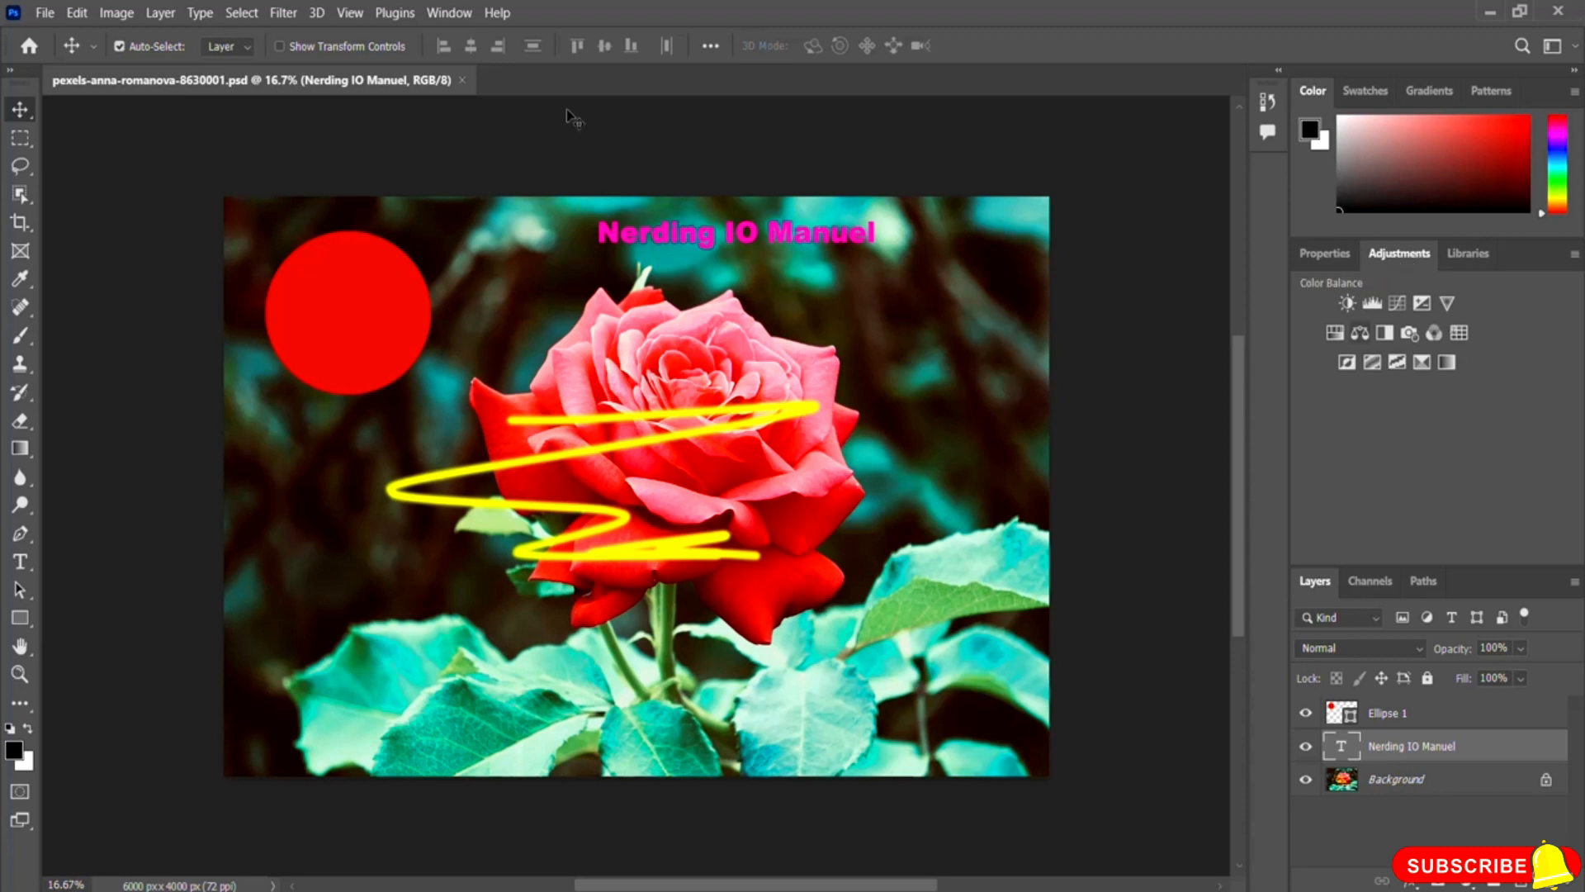
click(122, 14)
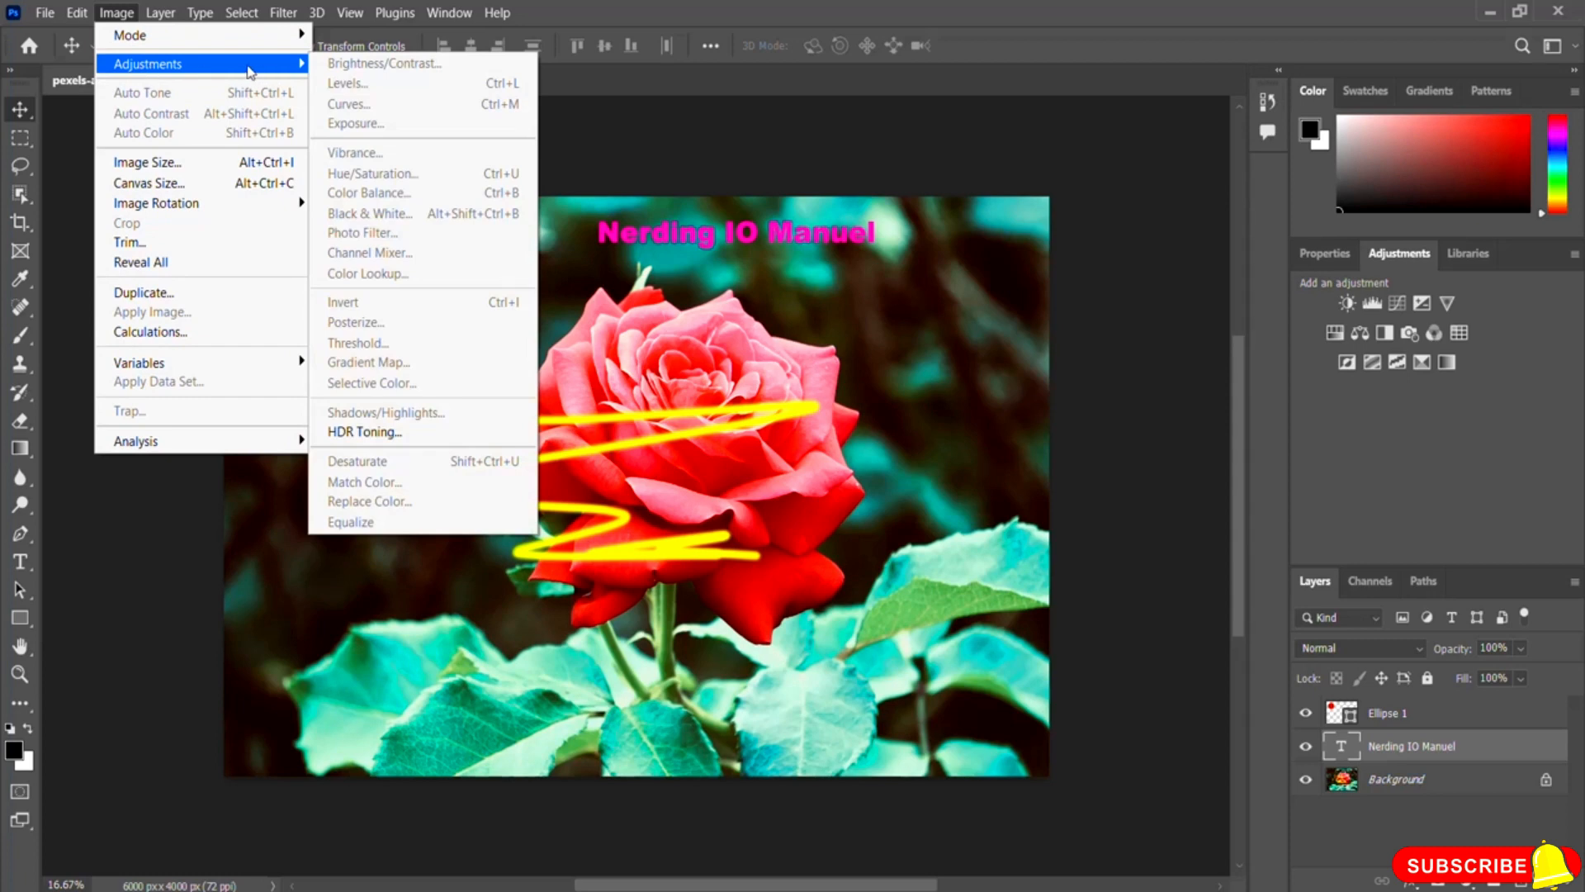
- Examine the layer, type, selection, filter, plugin and window commands, including the workspace options
mouse_move(161, 16)
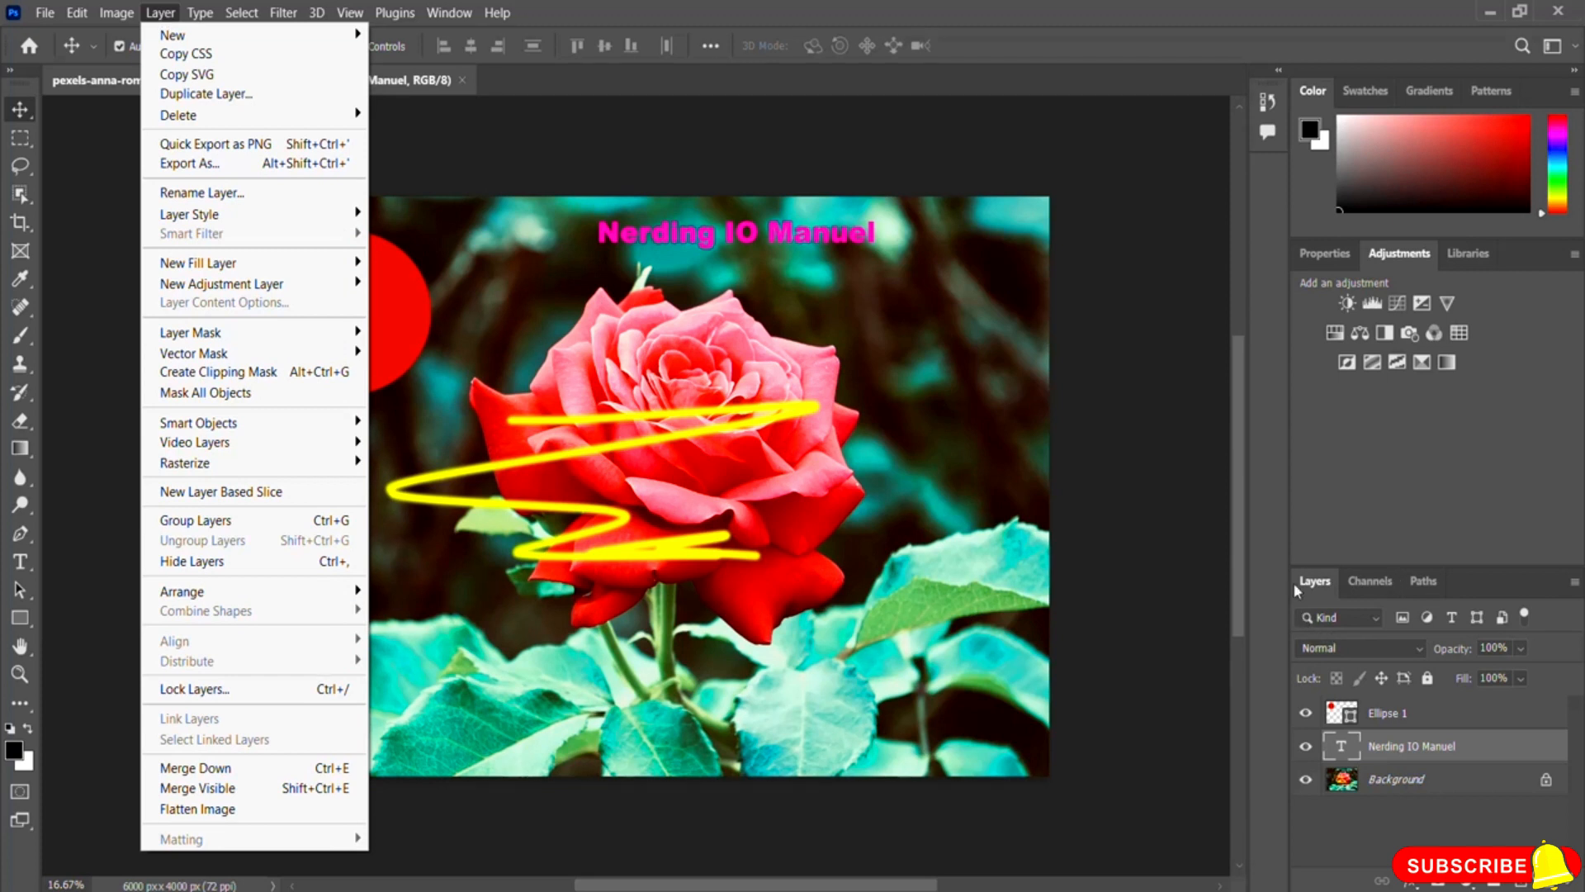
mouse_move(289, 37)
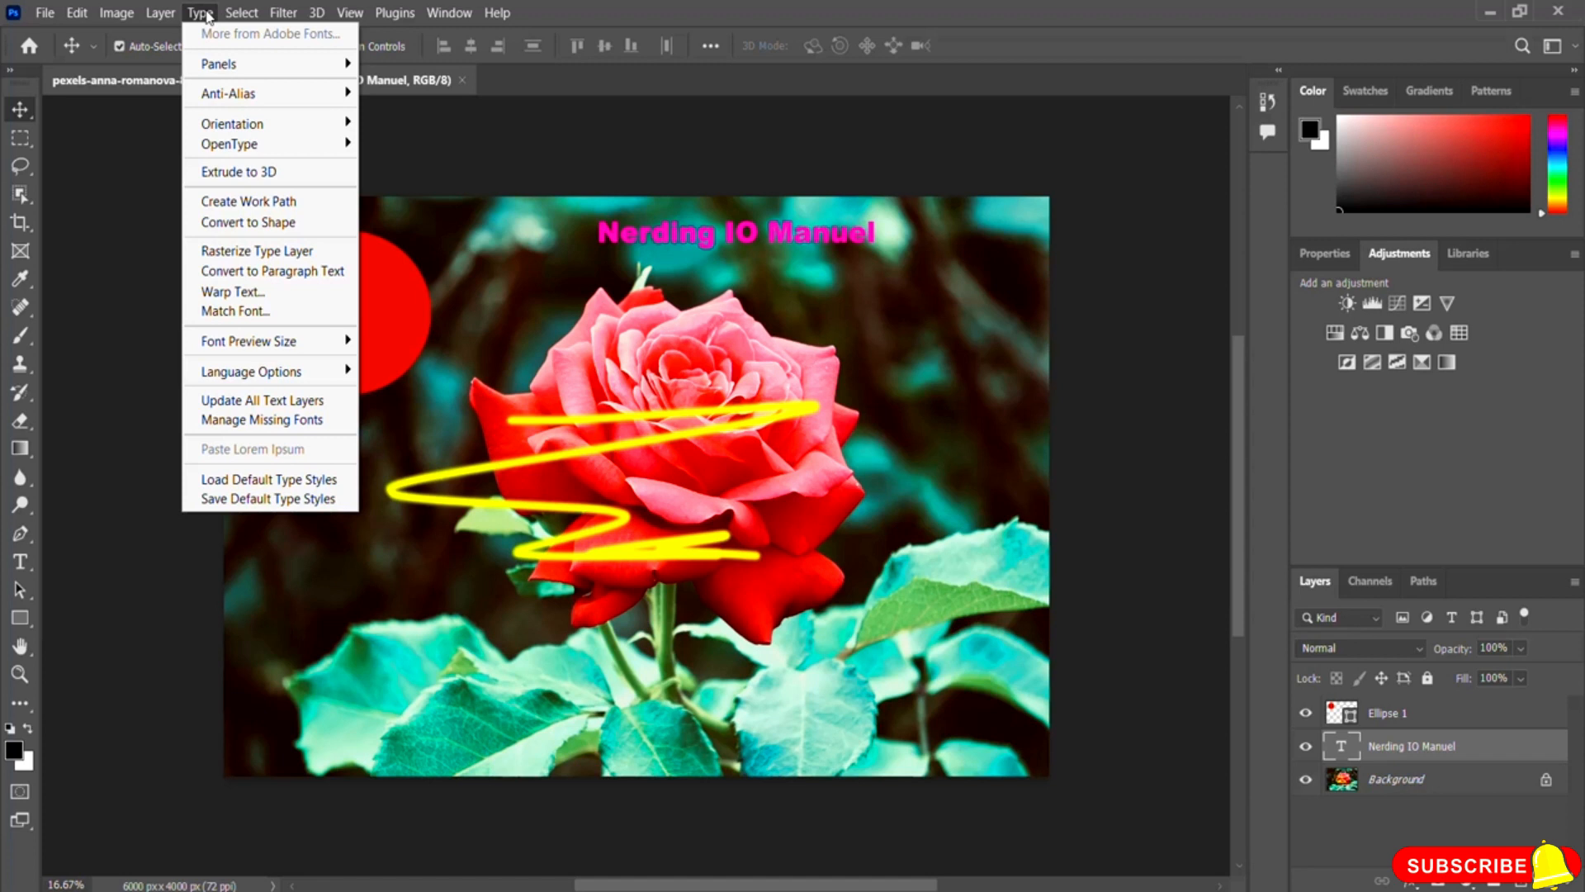
mouse_move(234, 13)
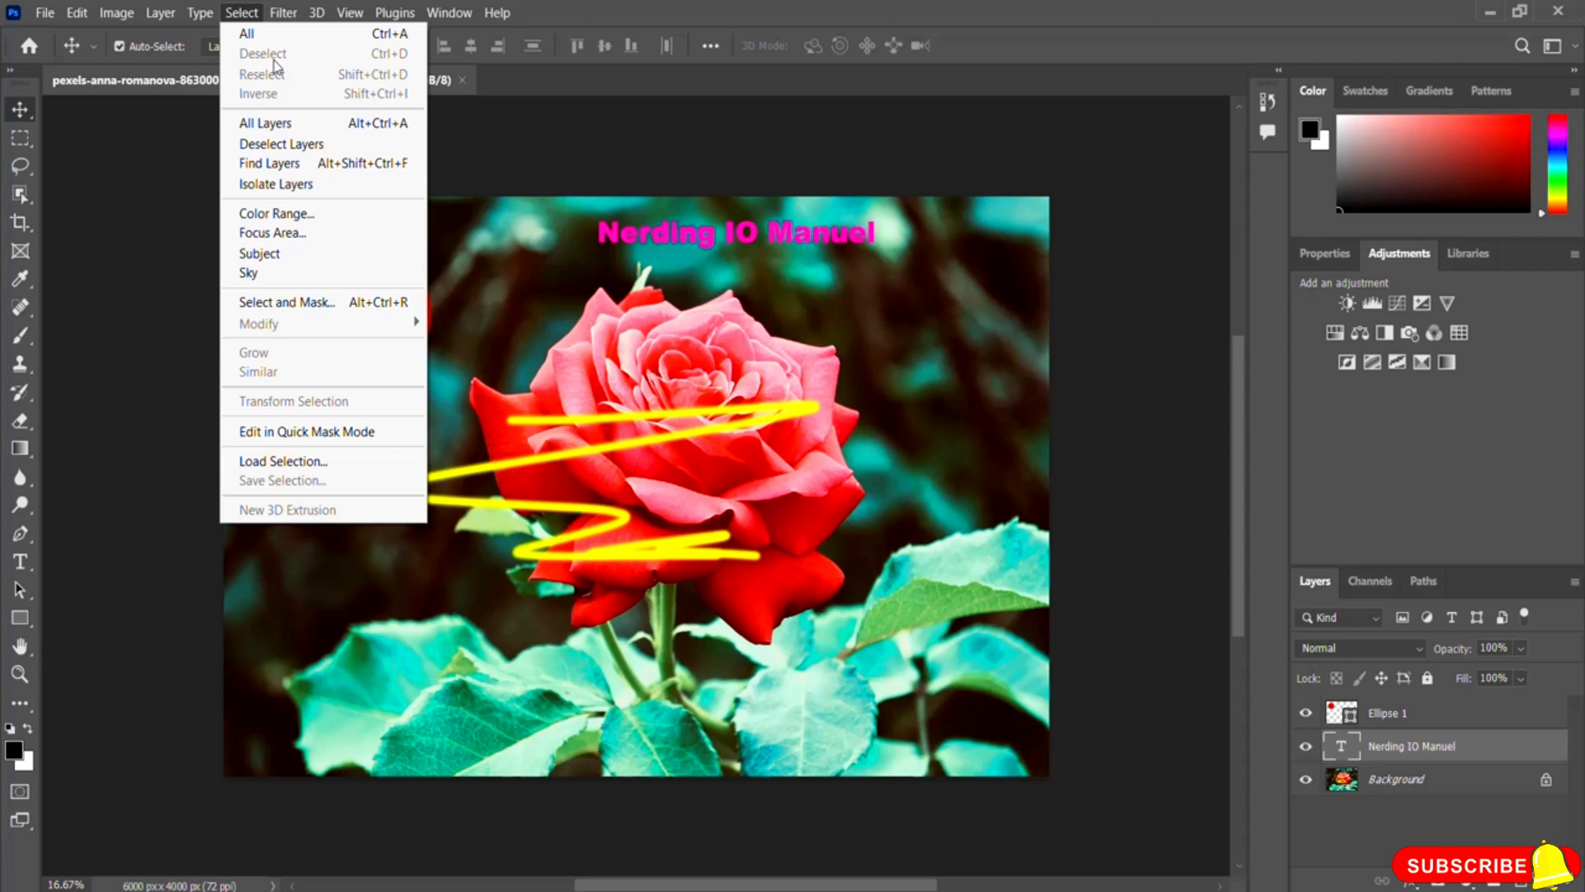
mouse_move(285, 13)
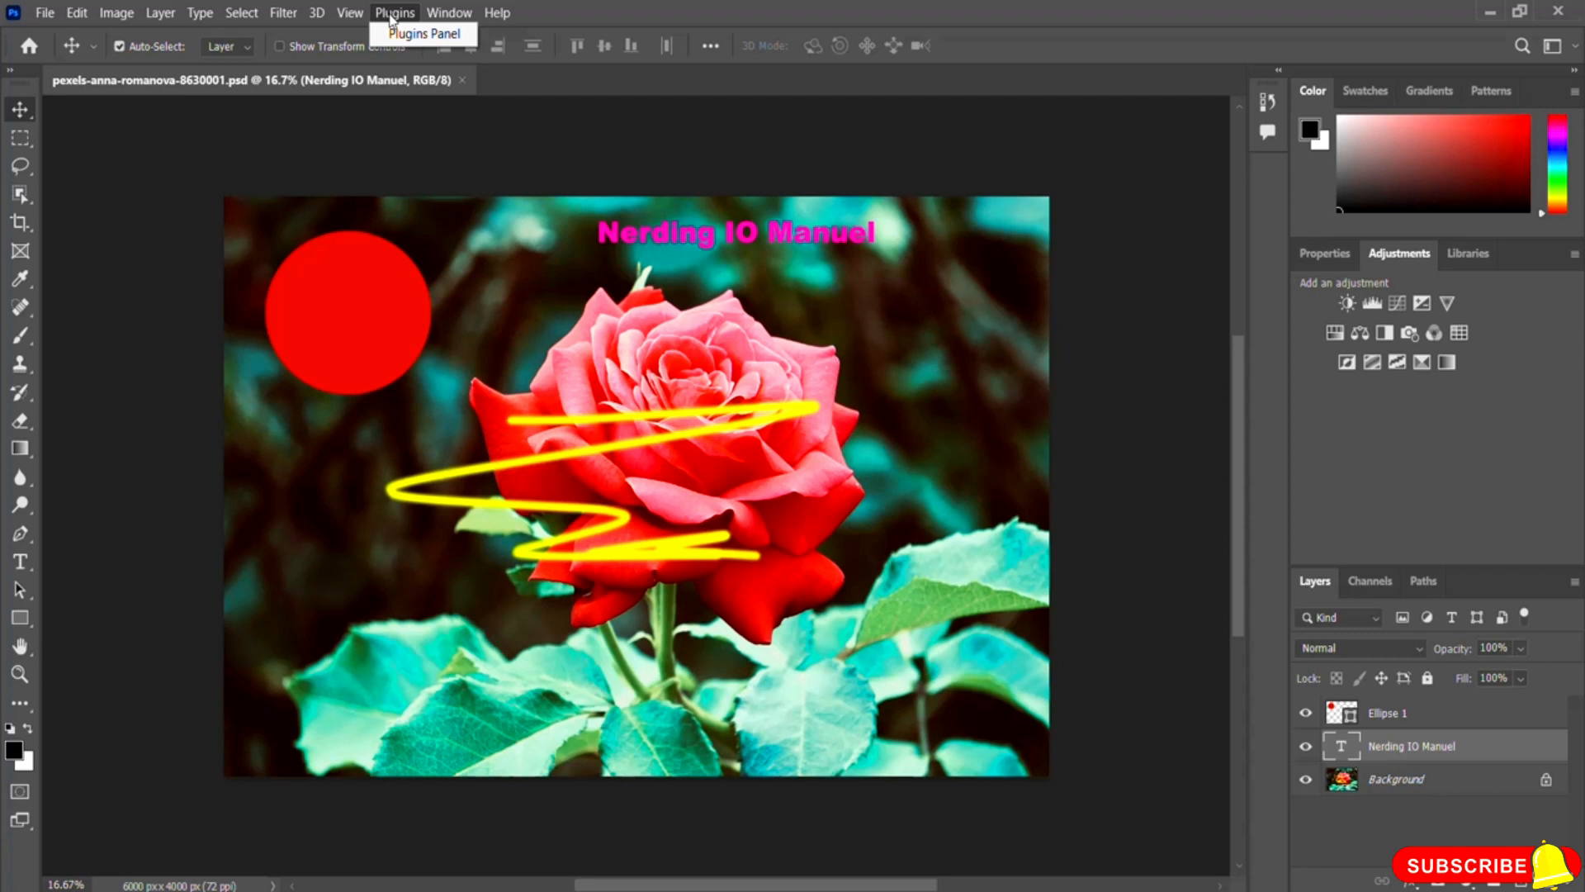
mouse_move(448, 13)
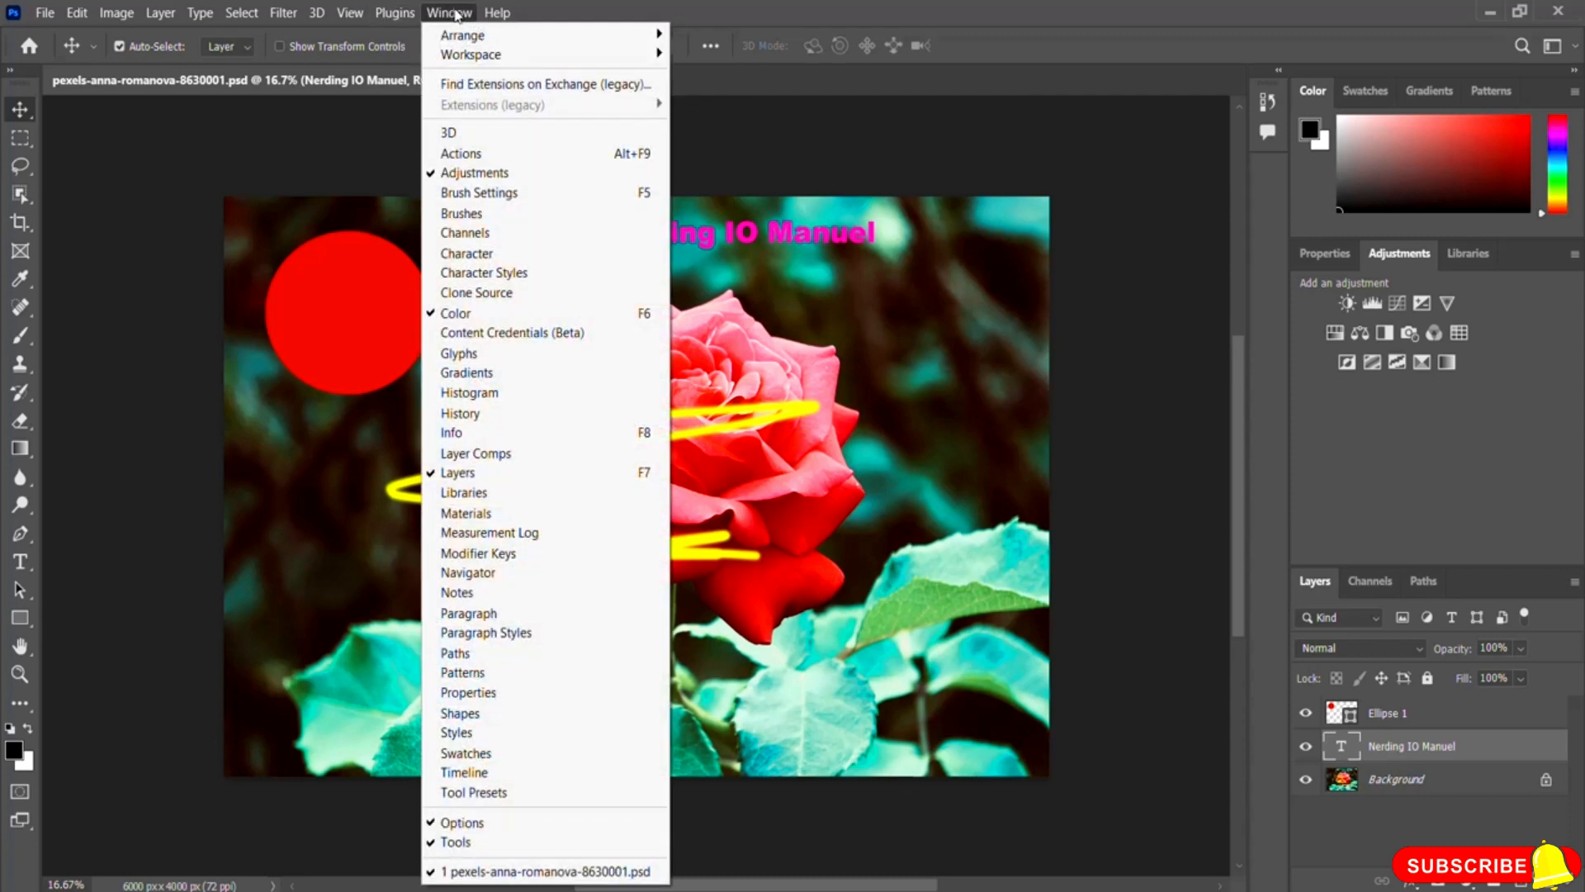
mouse_move(493, 65)
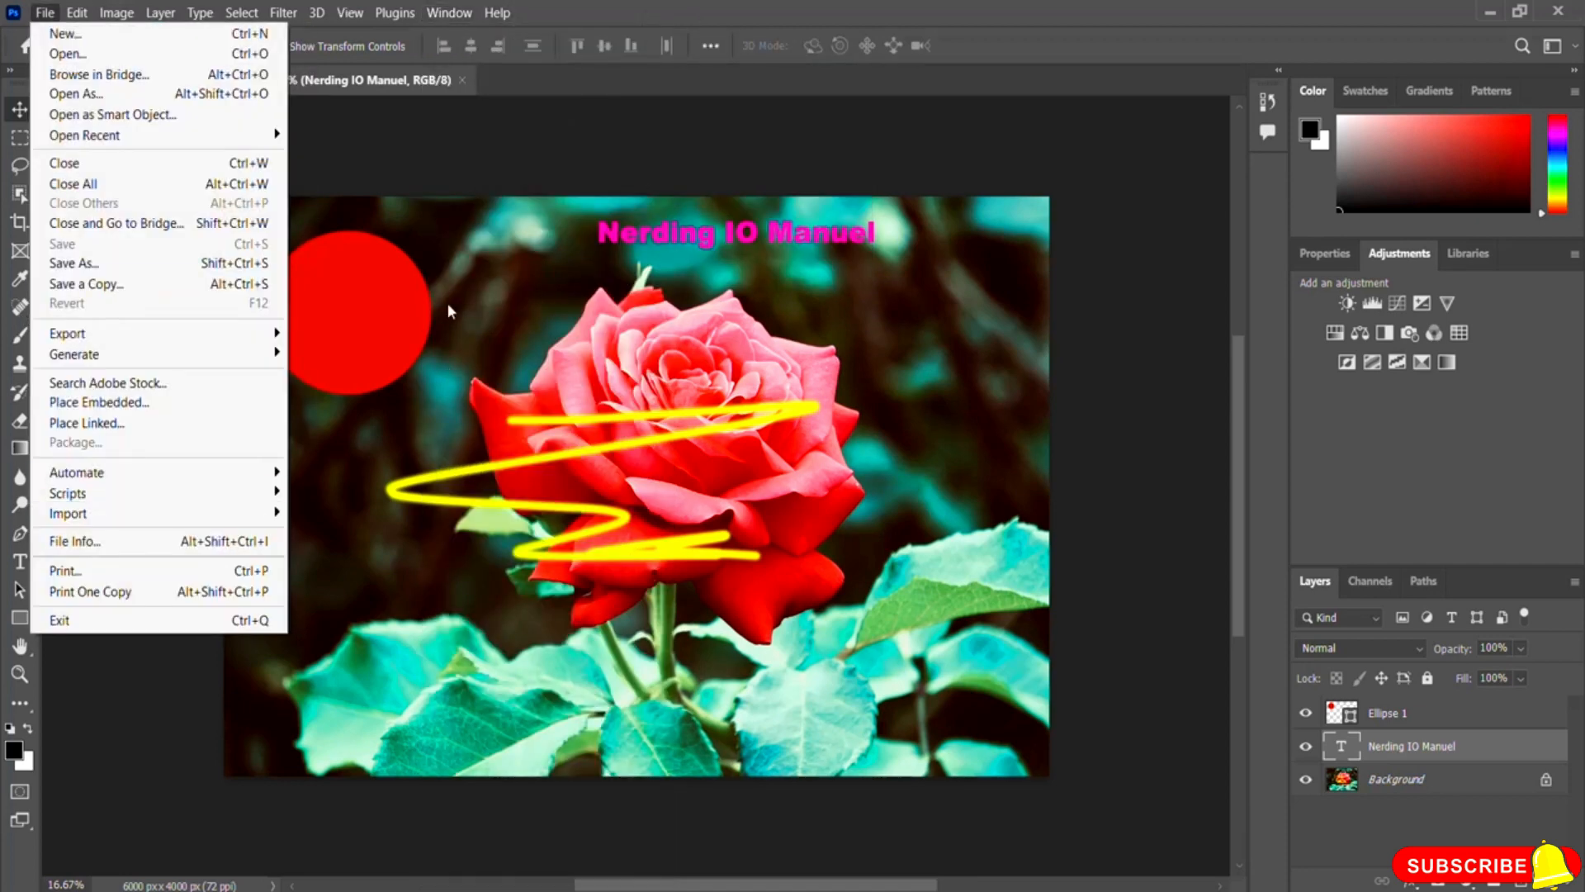
click(853, 160)
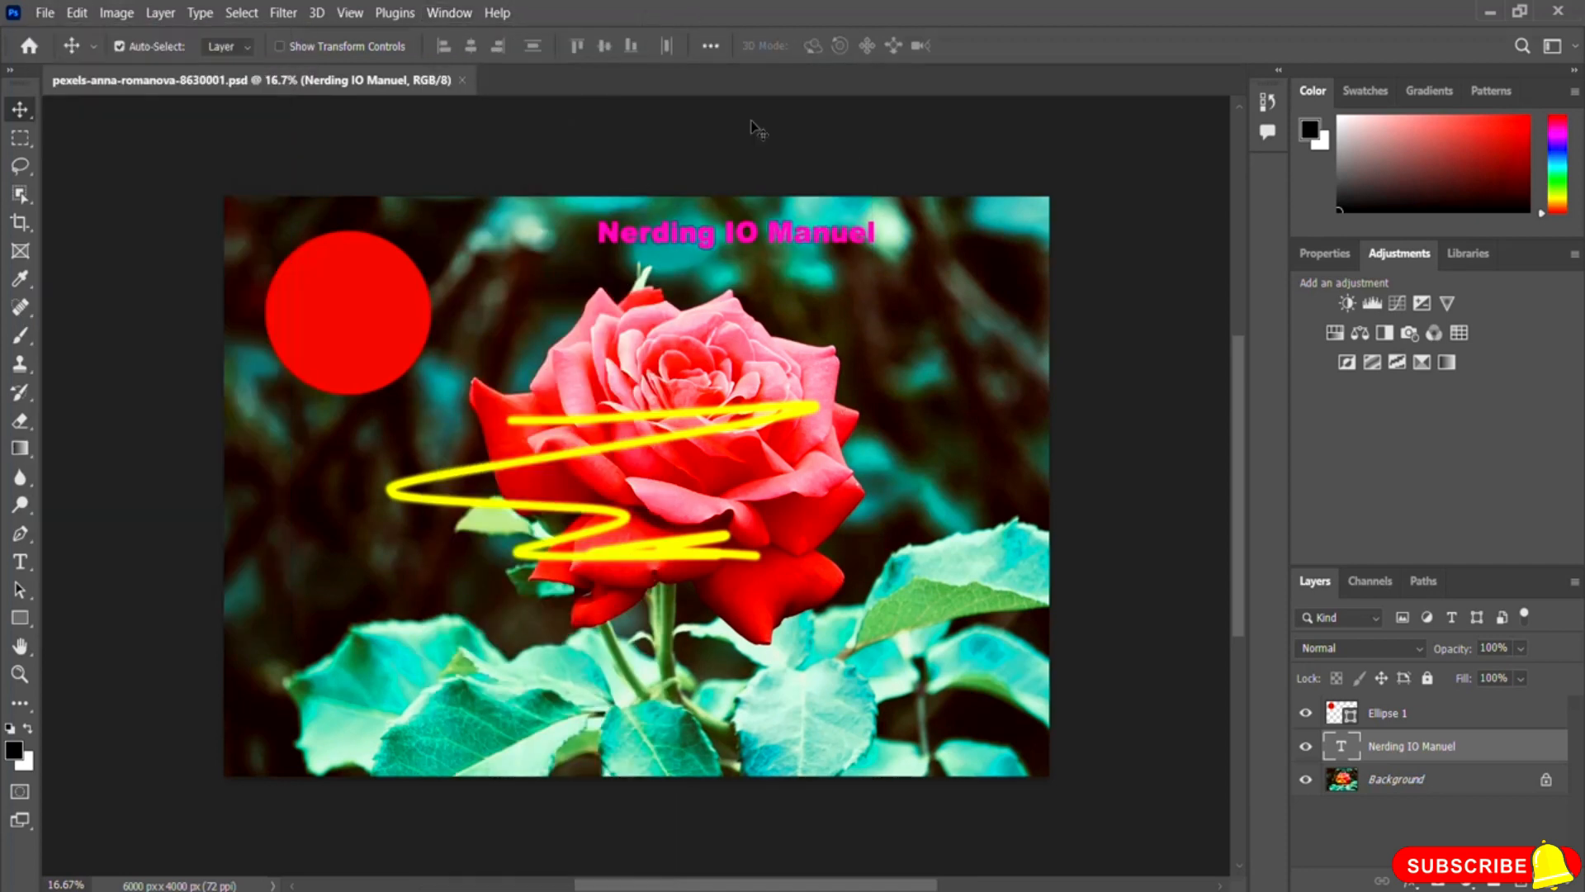
- Try the Photography workspace and return to the Essentials (Default) workspace
click(449, 13)
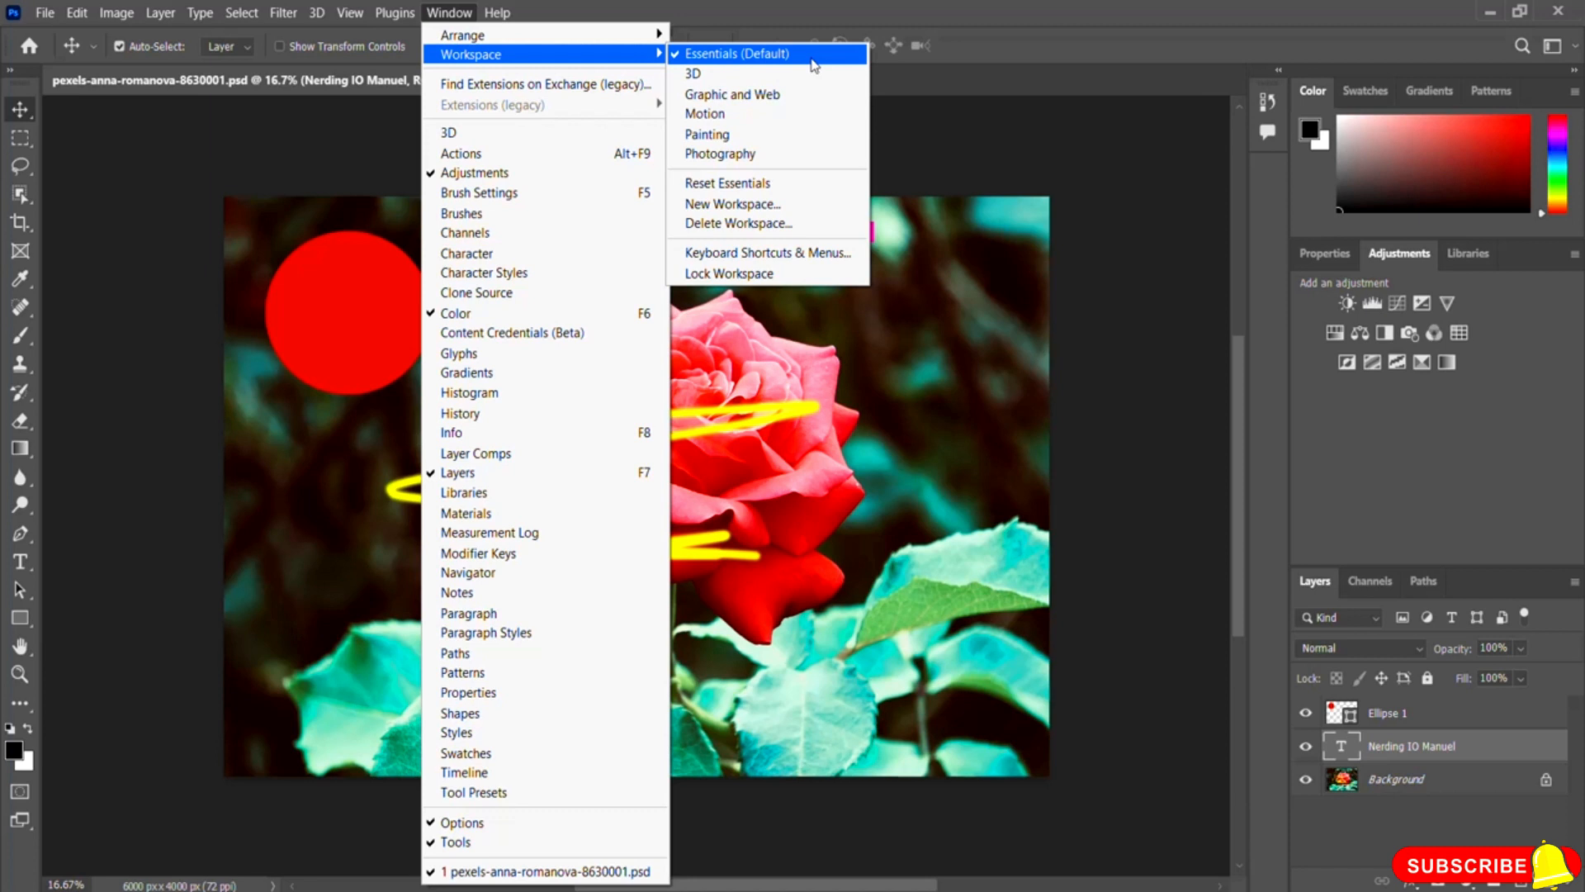
click(767, 155)
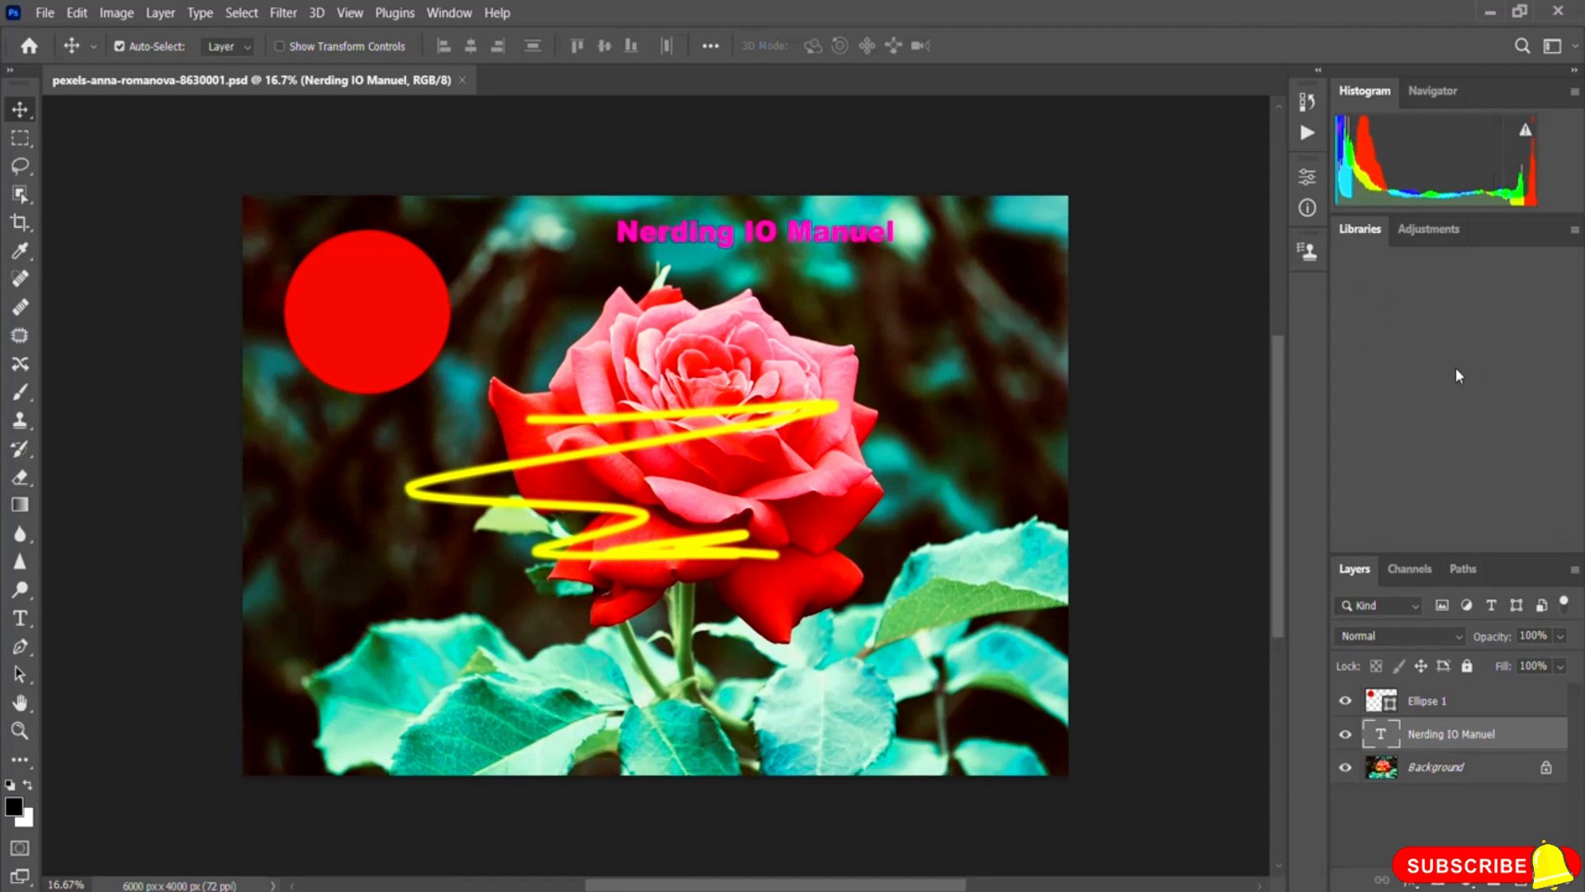
click(461, 14)
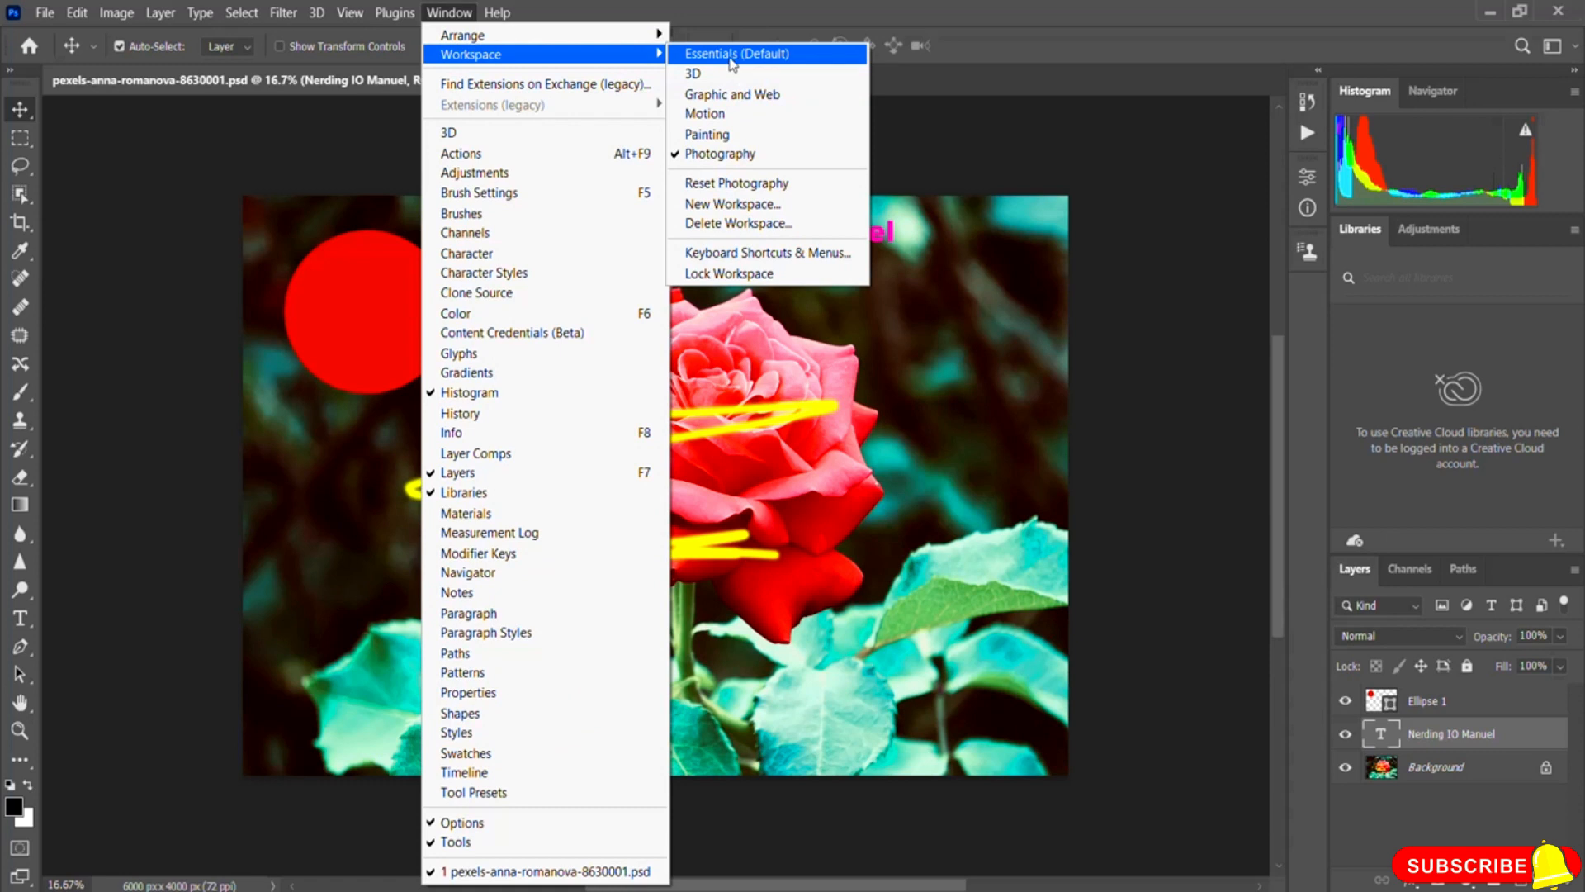
click(731, 57)
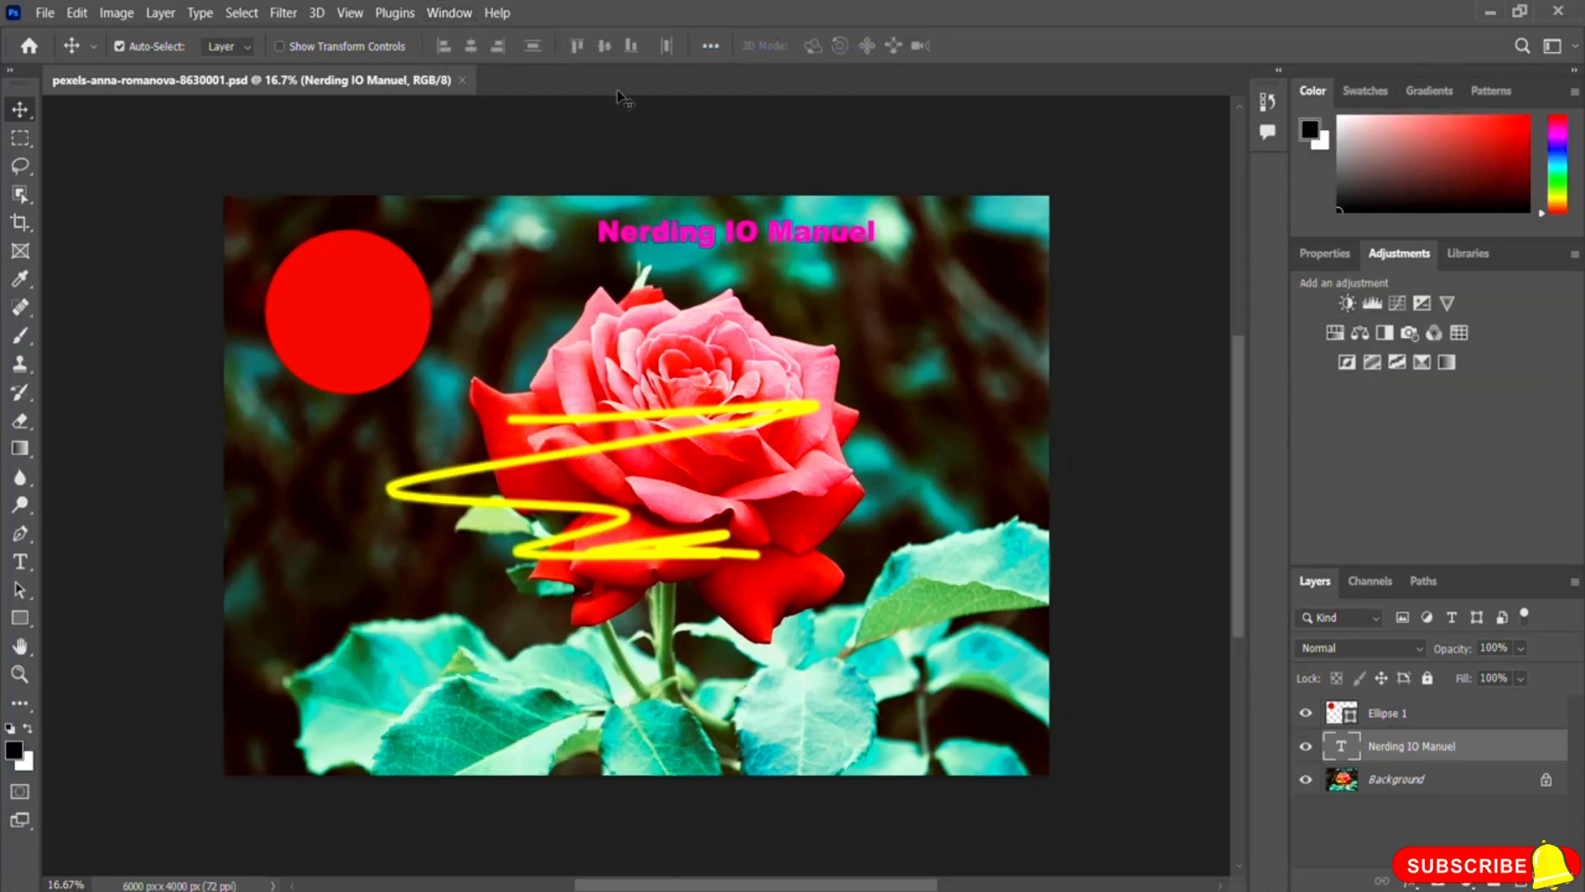
click(453, 14)
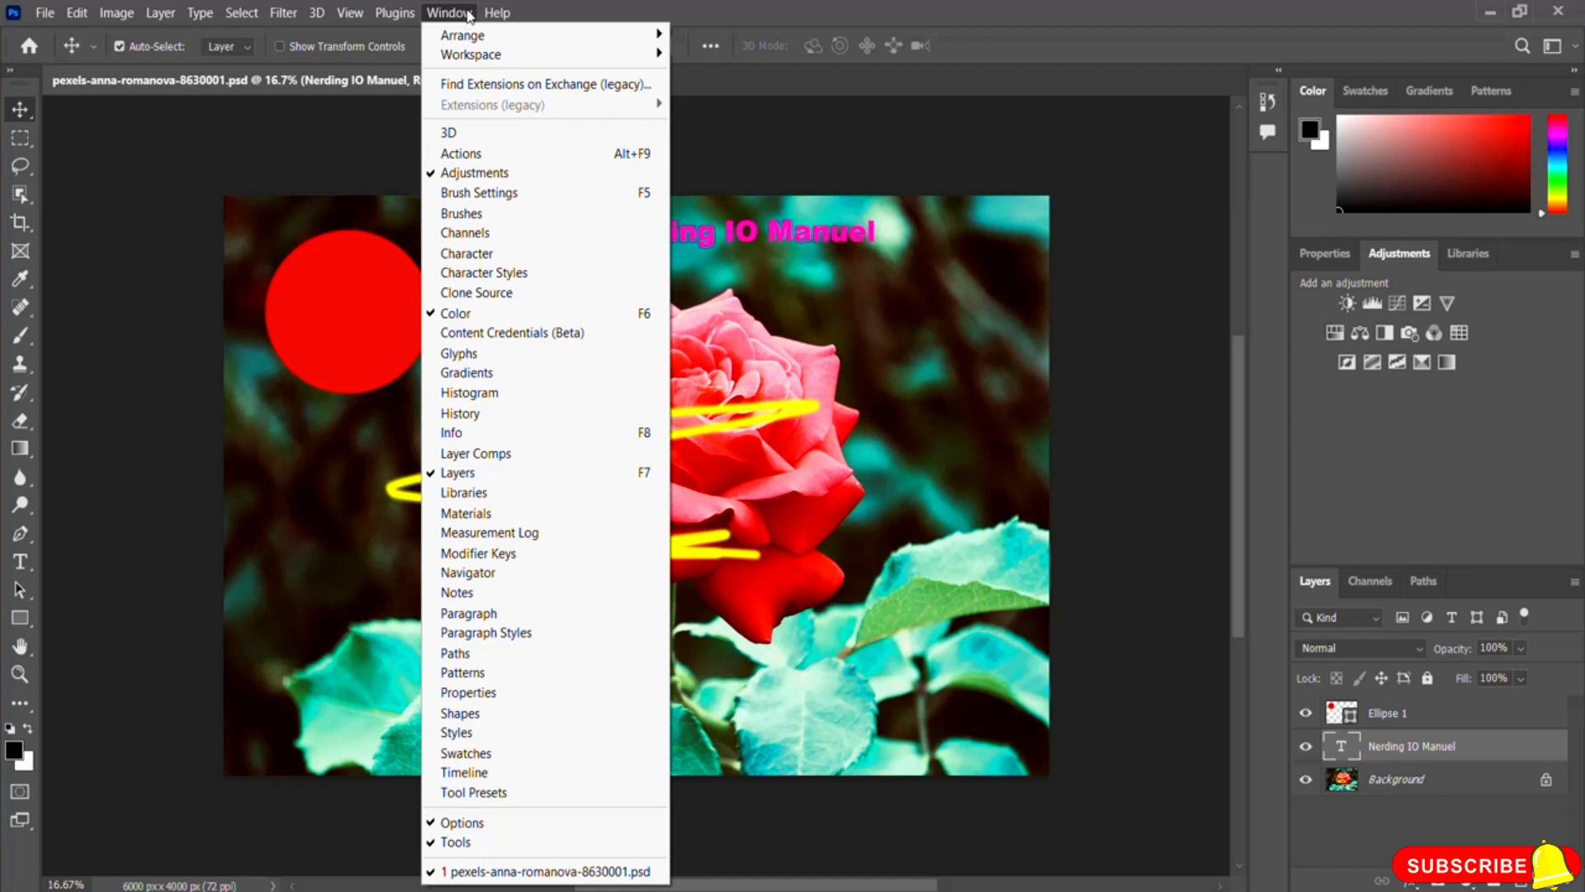
mouse_move(496, 15)
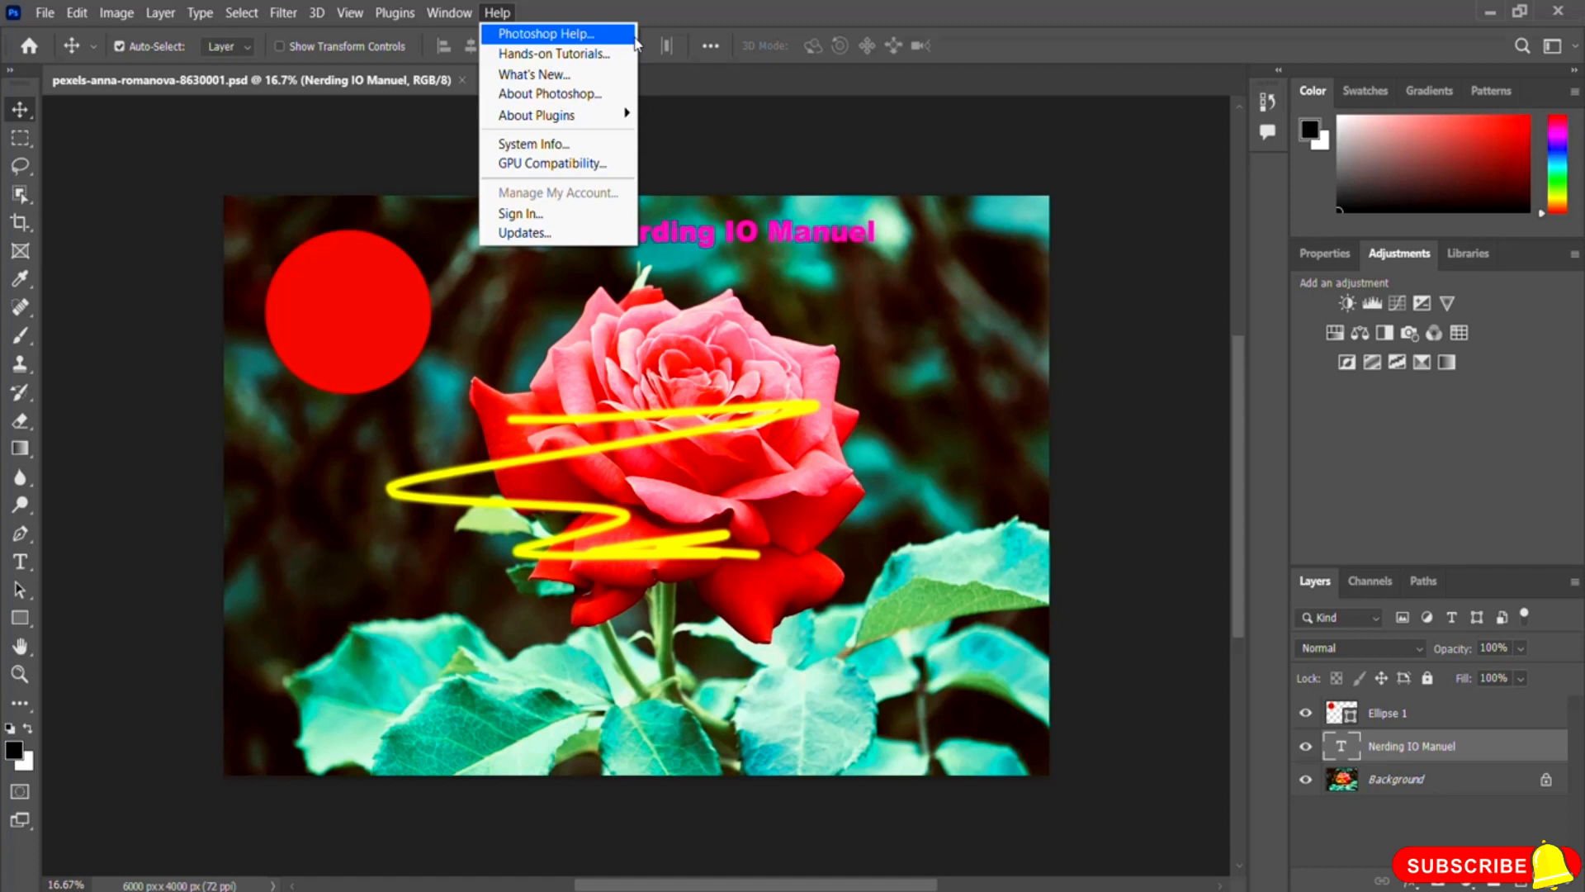
click(731, 17)
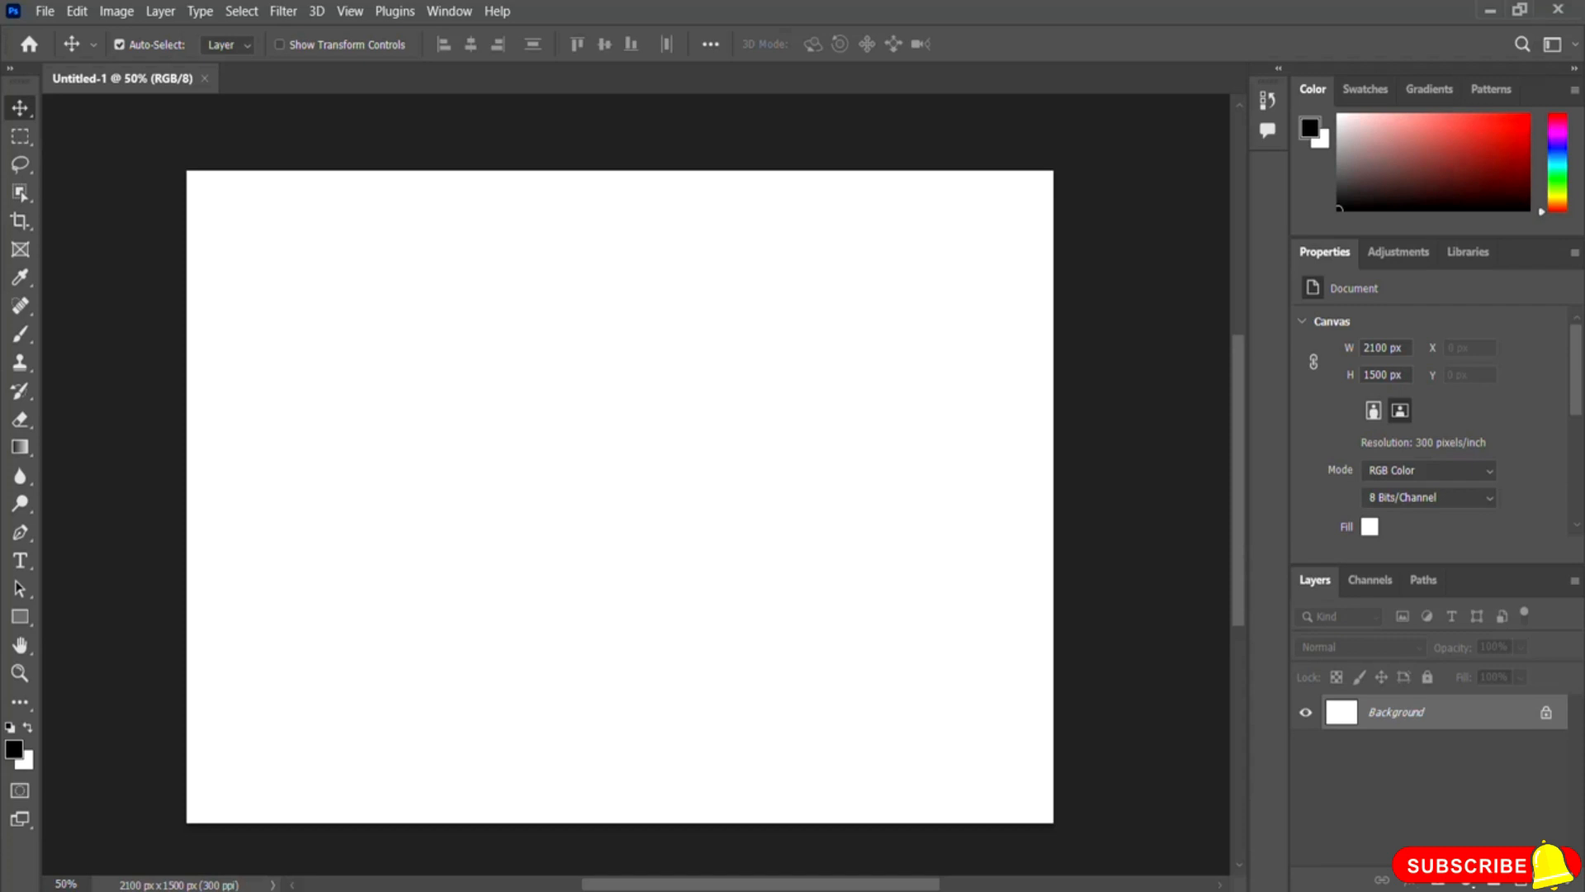
- Open the image forest-1597926_1280 and unlock its background layer
click(45, 12)
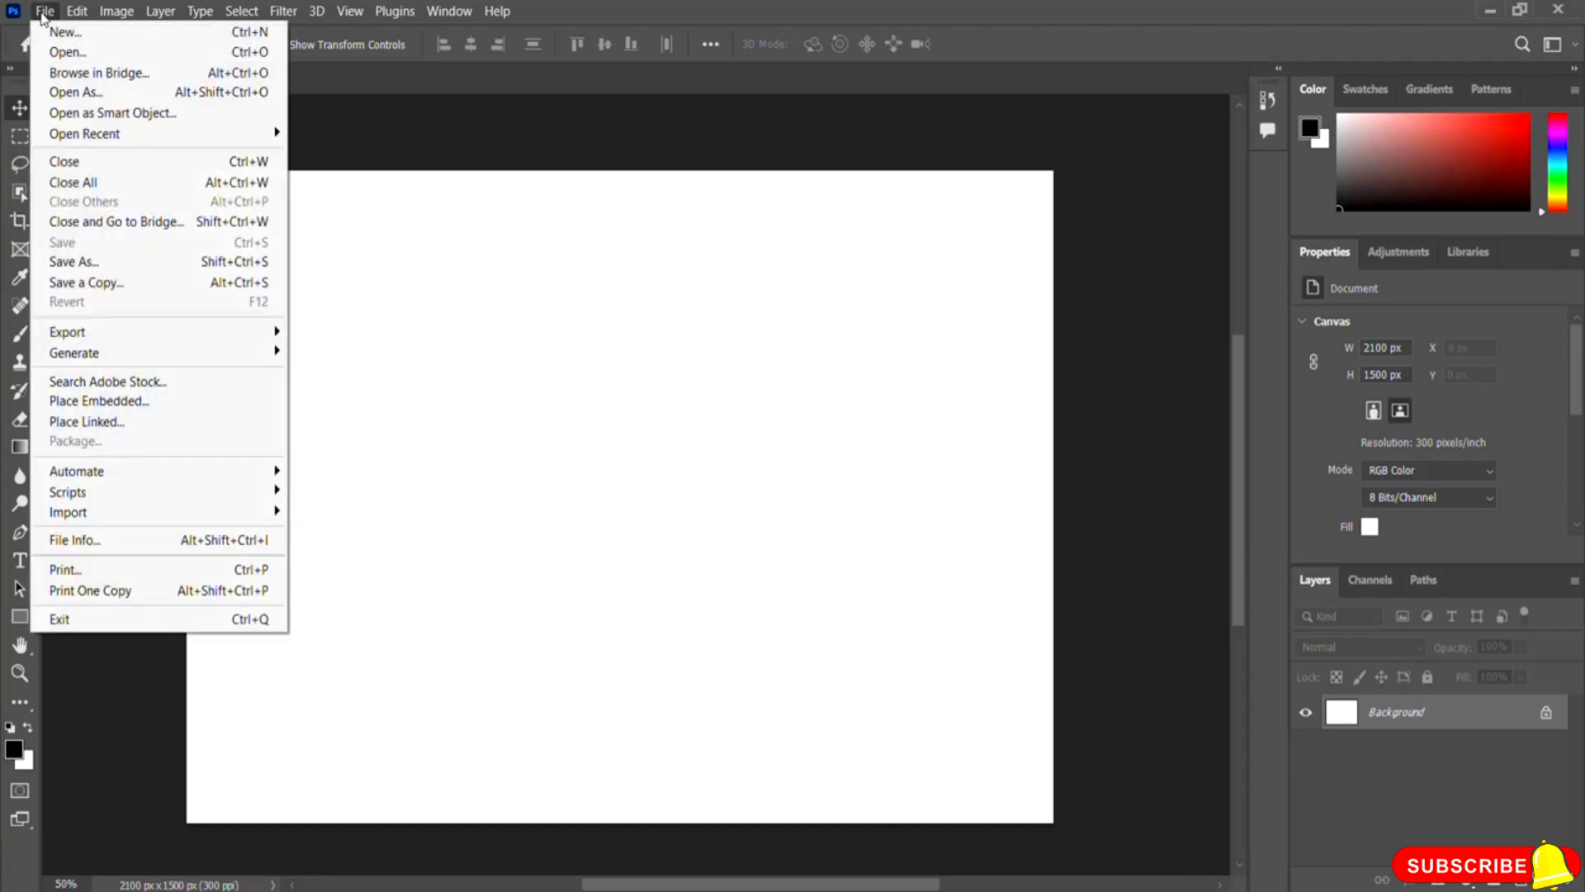
click(104, 50)
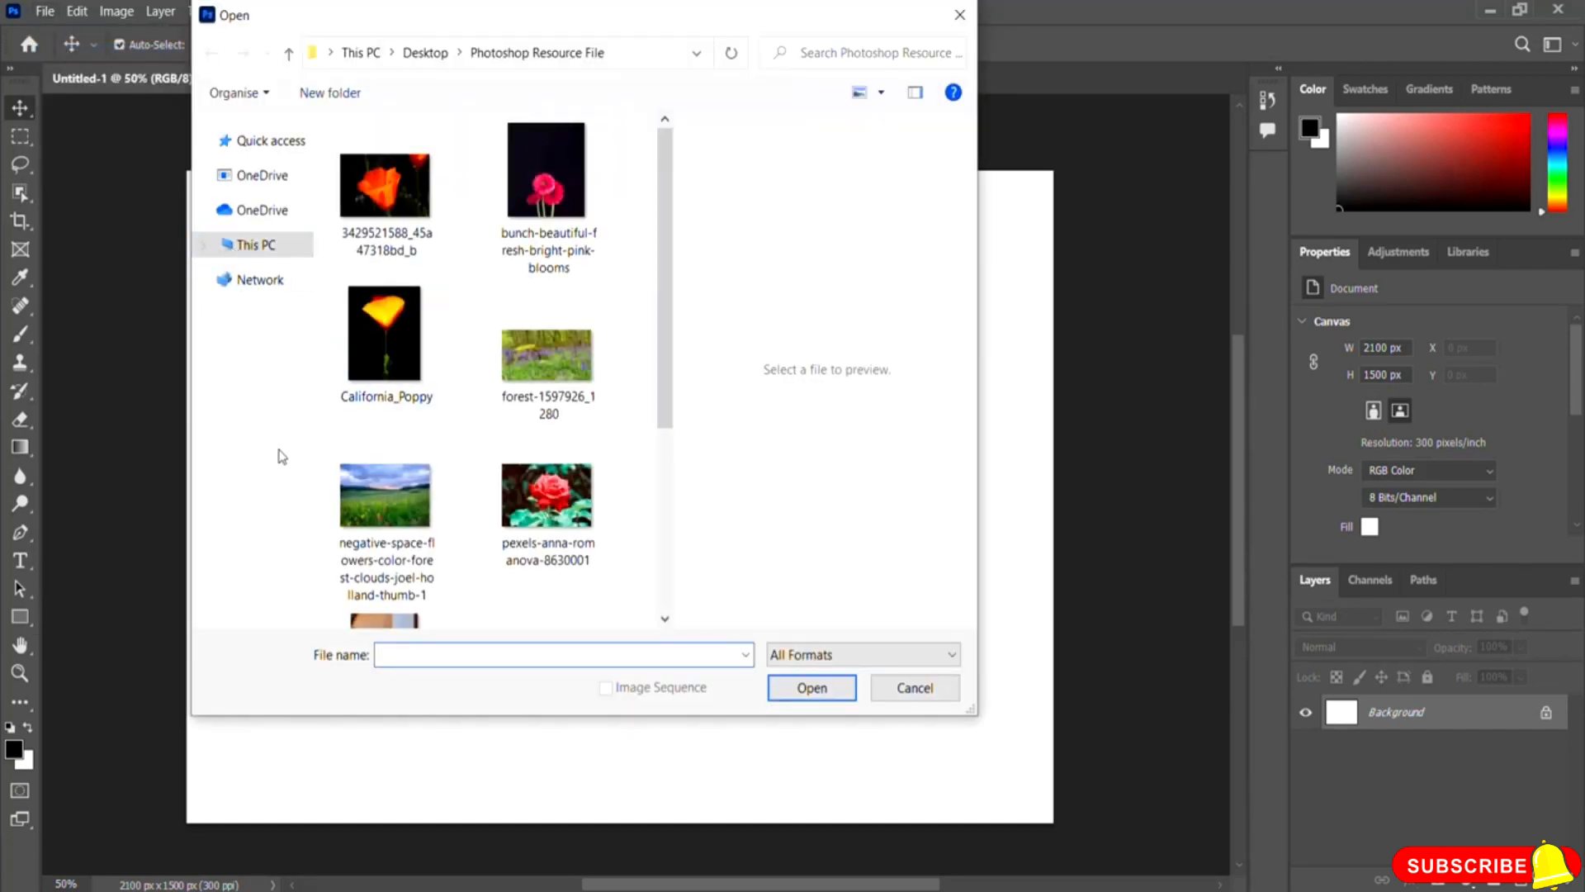
click(576, 387)
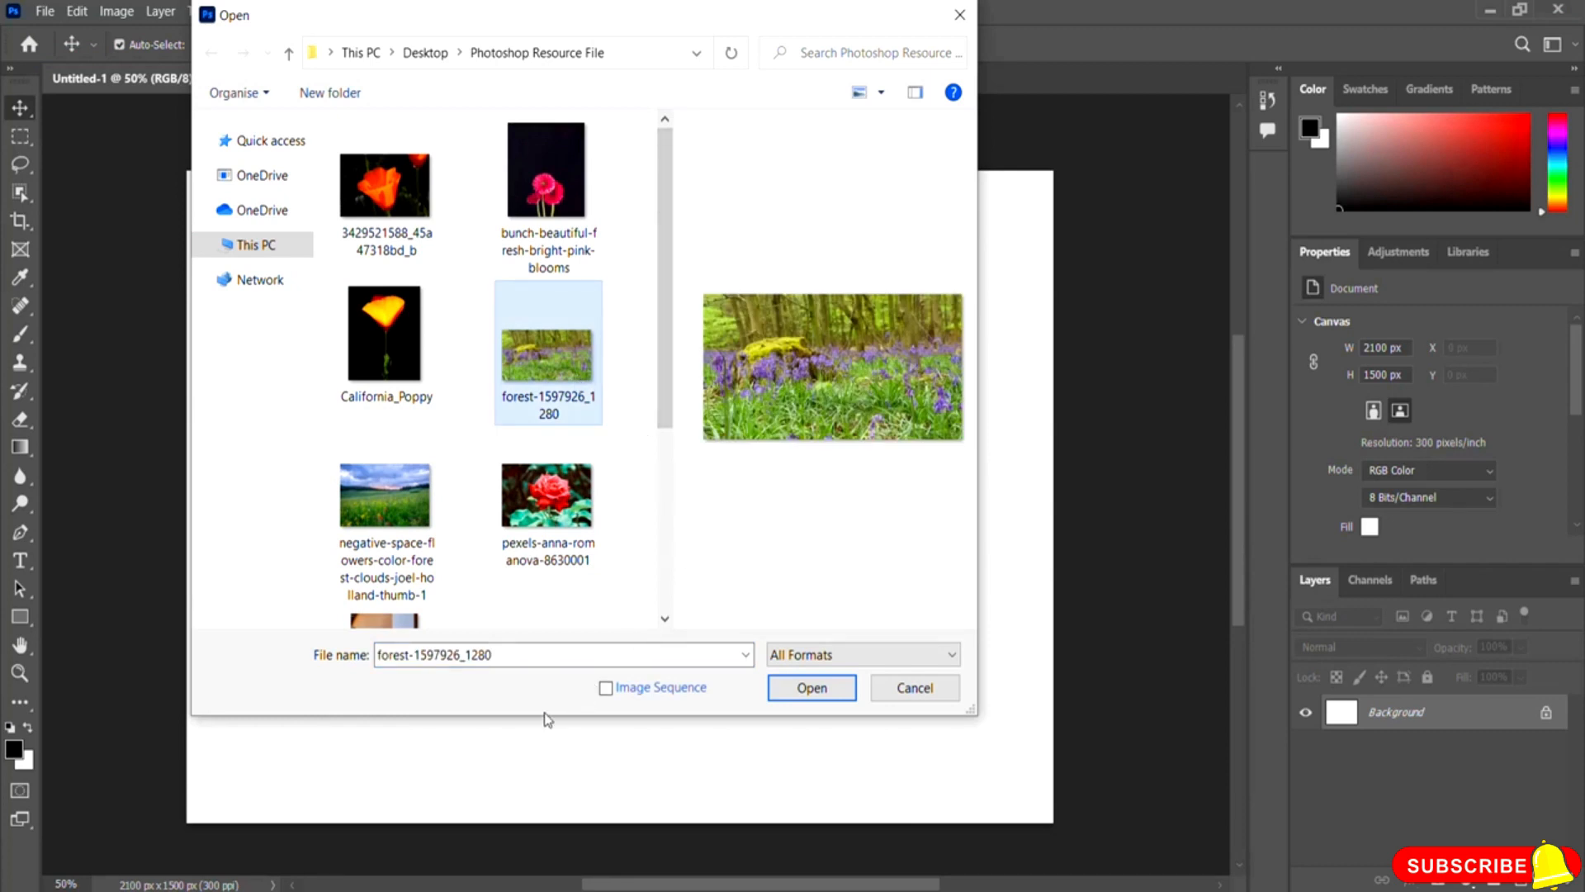
click(812, 690)
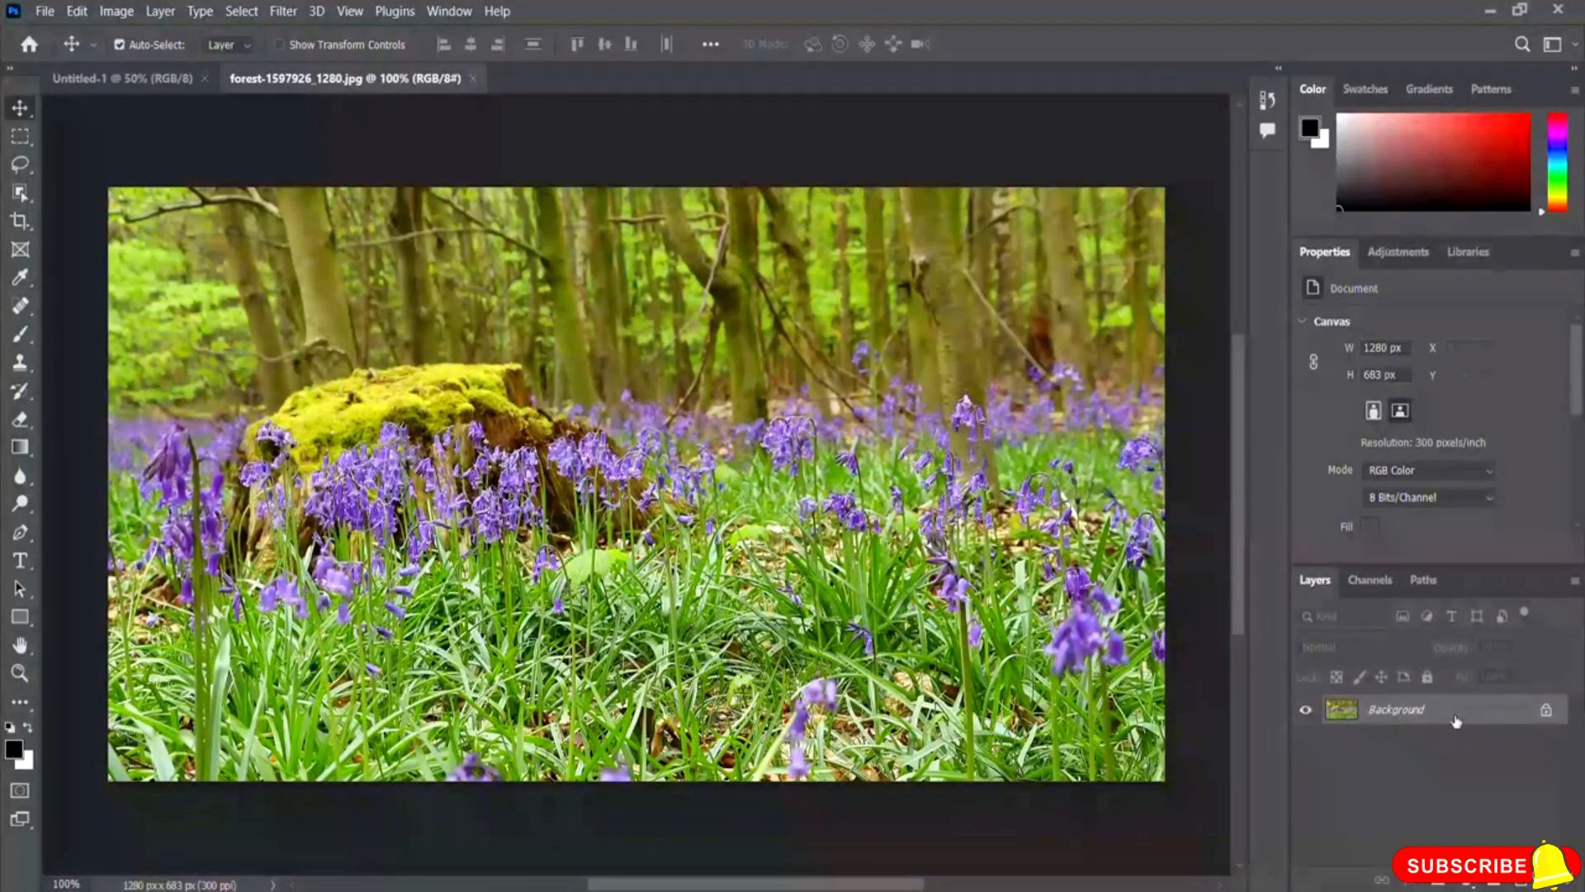
click(1546, 710)
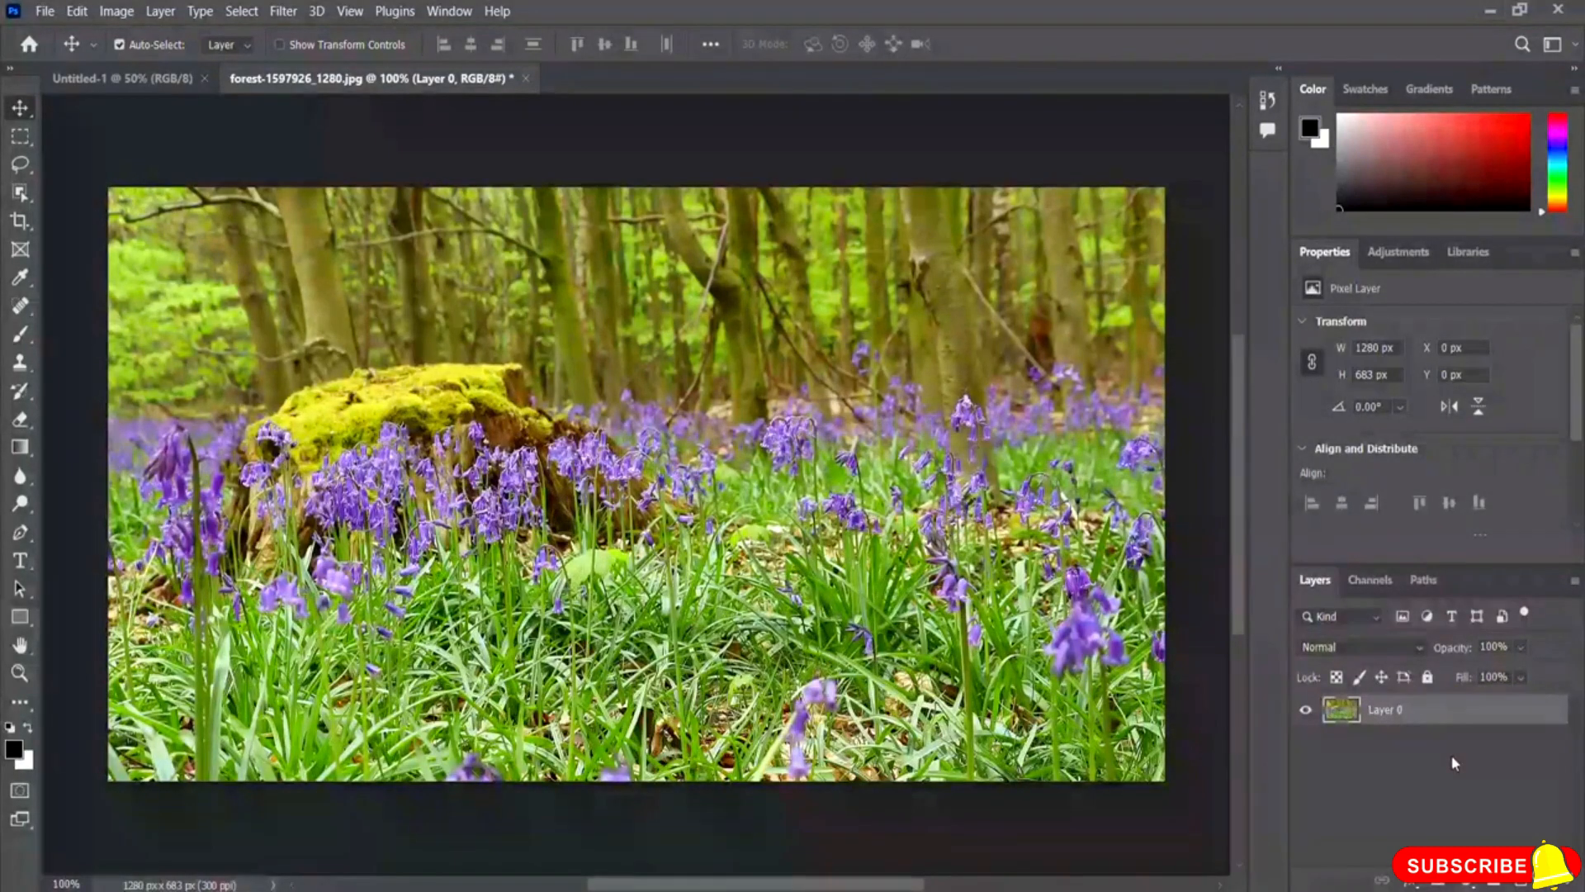
- Duplicate the forest layer and add a Vibrance adjustment layer above the copy with vibrance set to +100
key(ctrl+j)
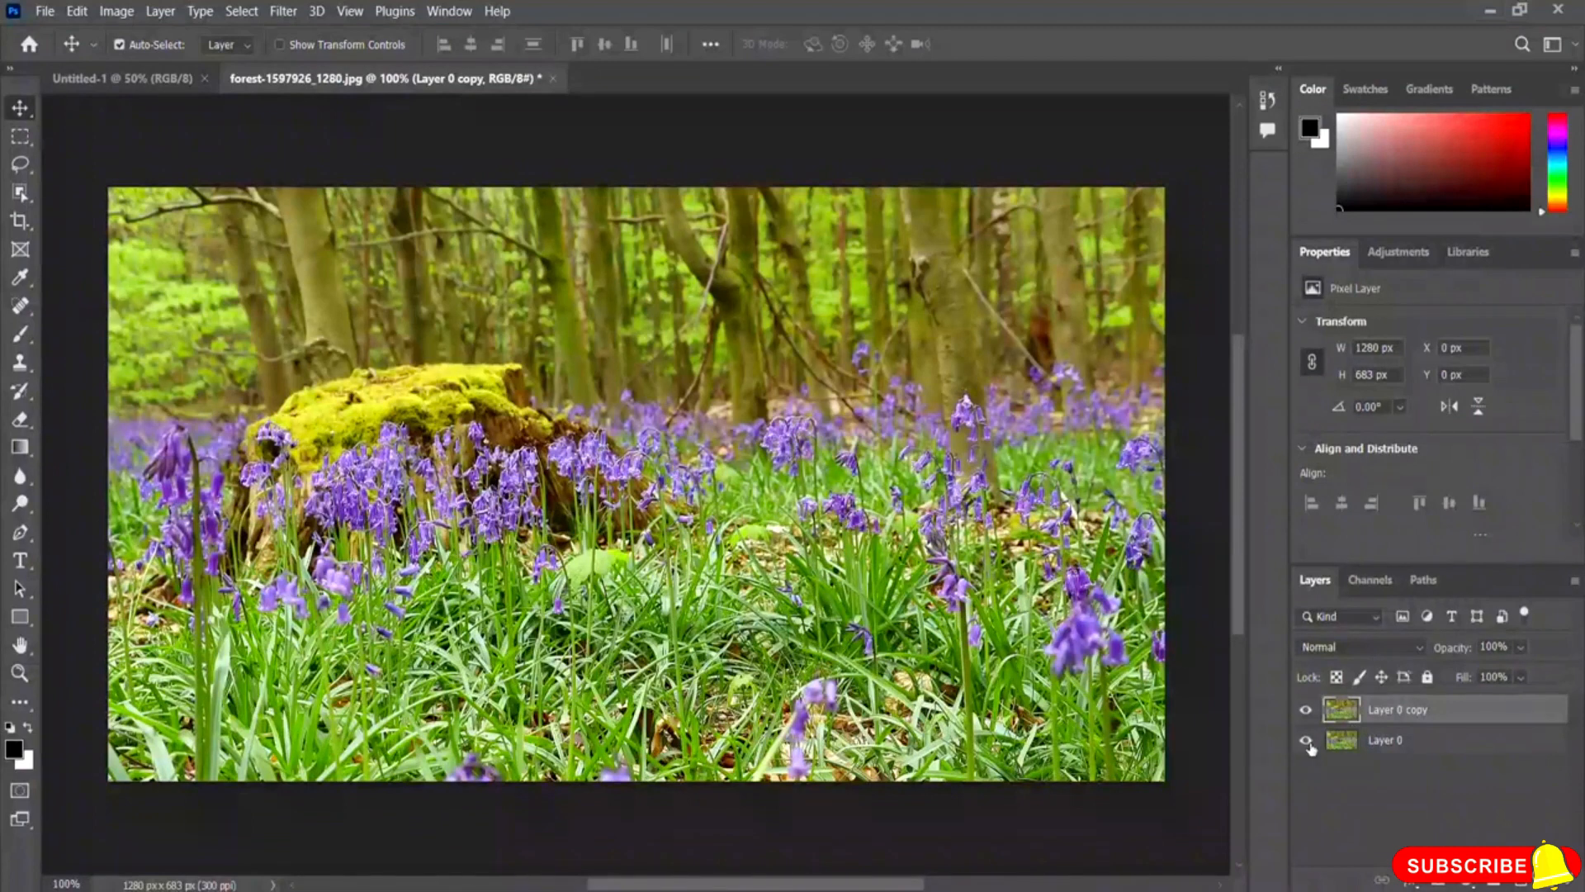
click(1400, 253)
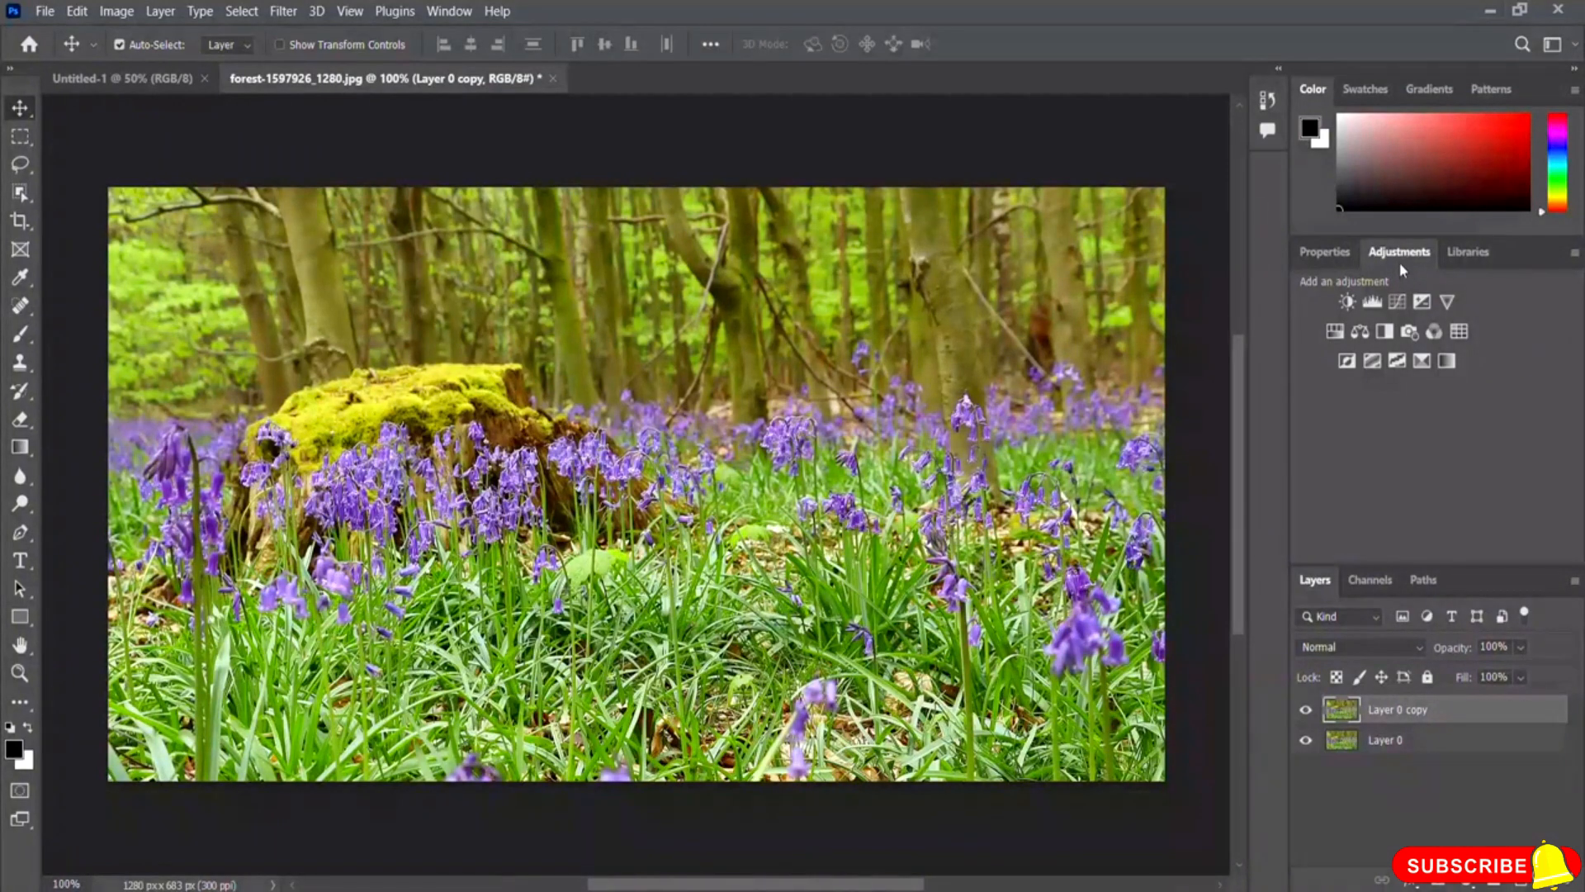
click(1450, 301)
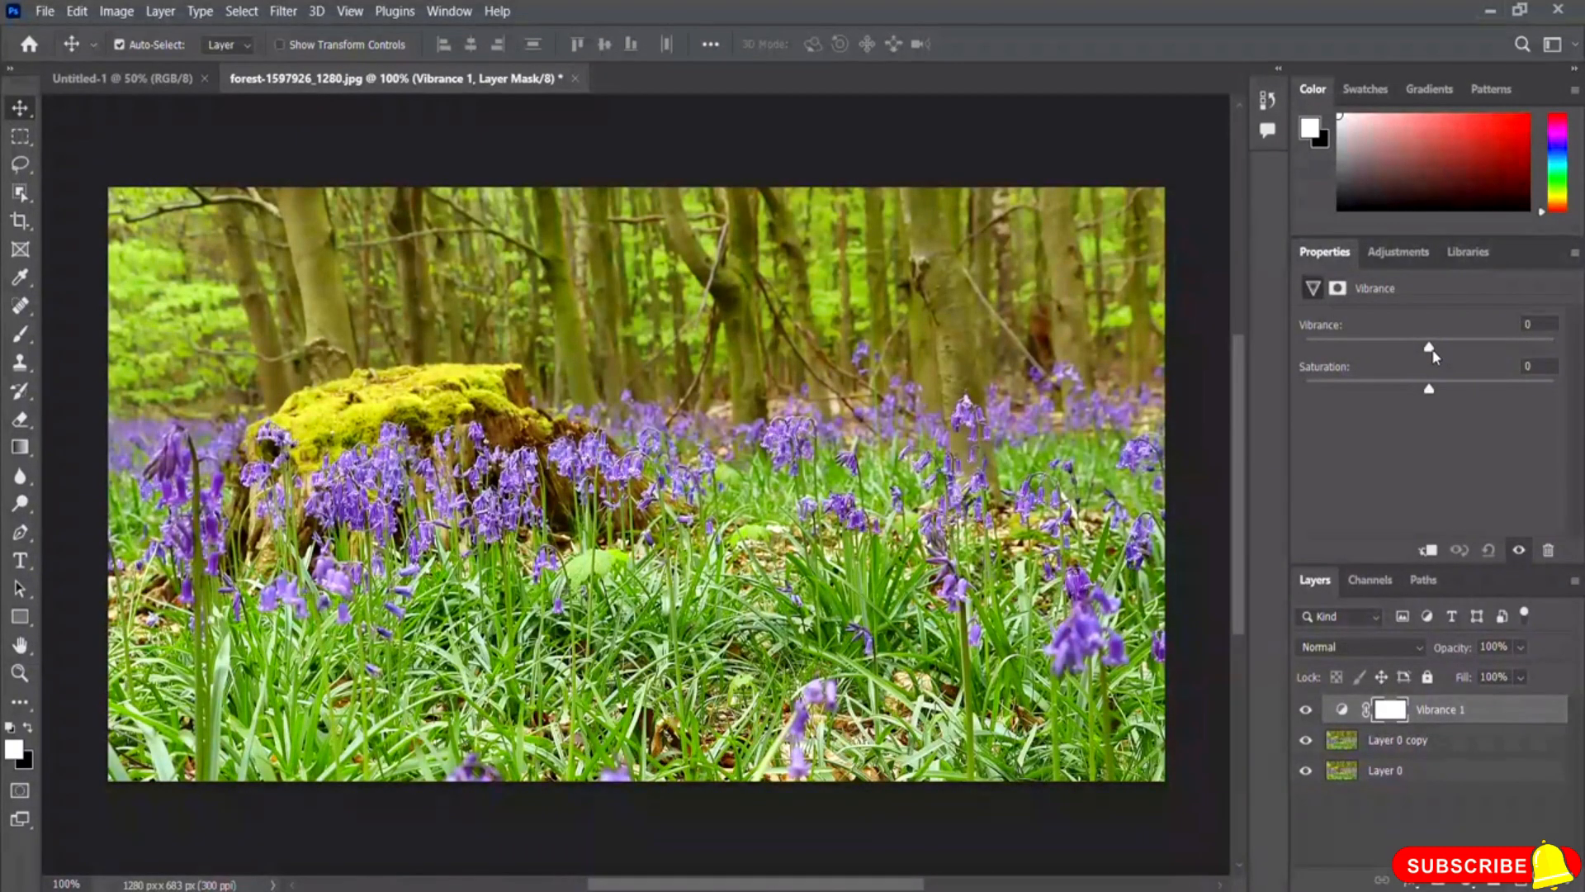
drag(1430, 350, 1559, 350)
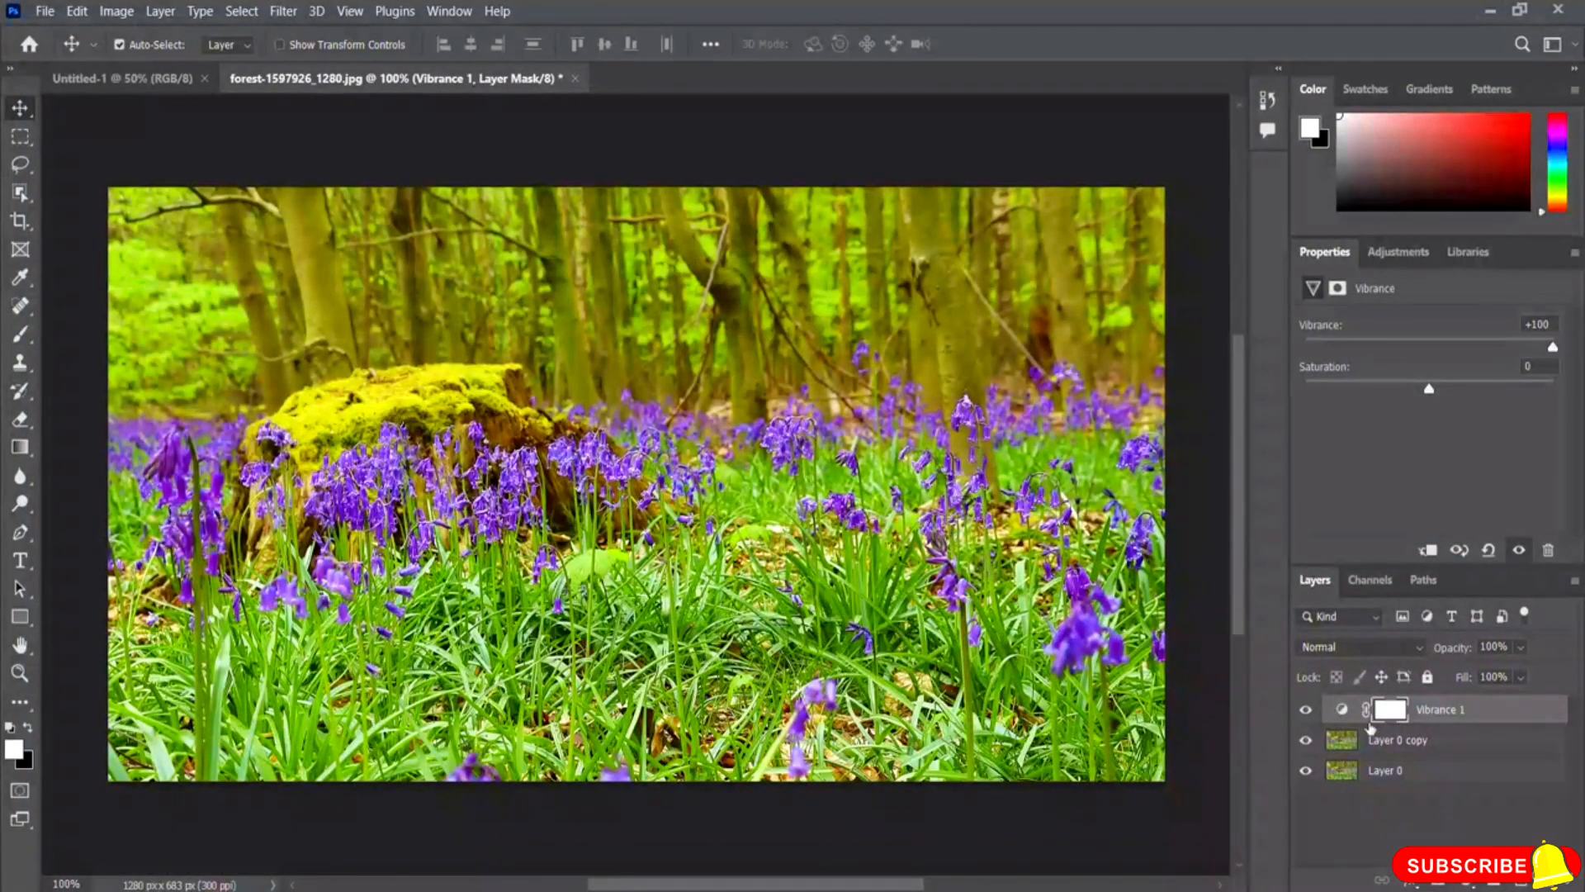
- Compare the forest photo with the Vibrance adjustment layer hidden and shown
click(1306, 712)
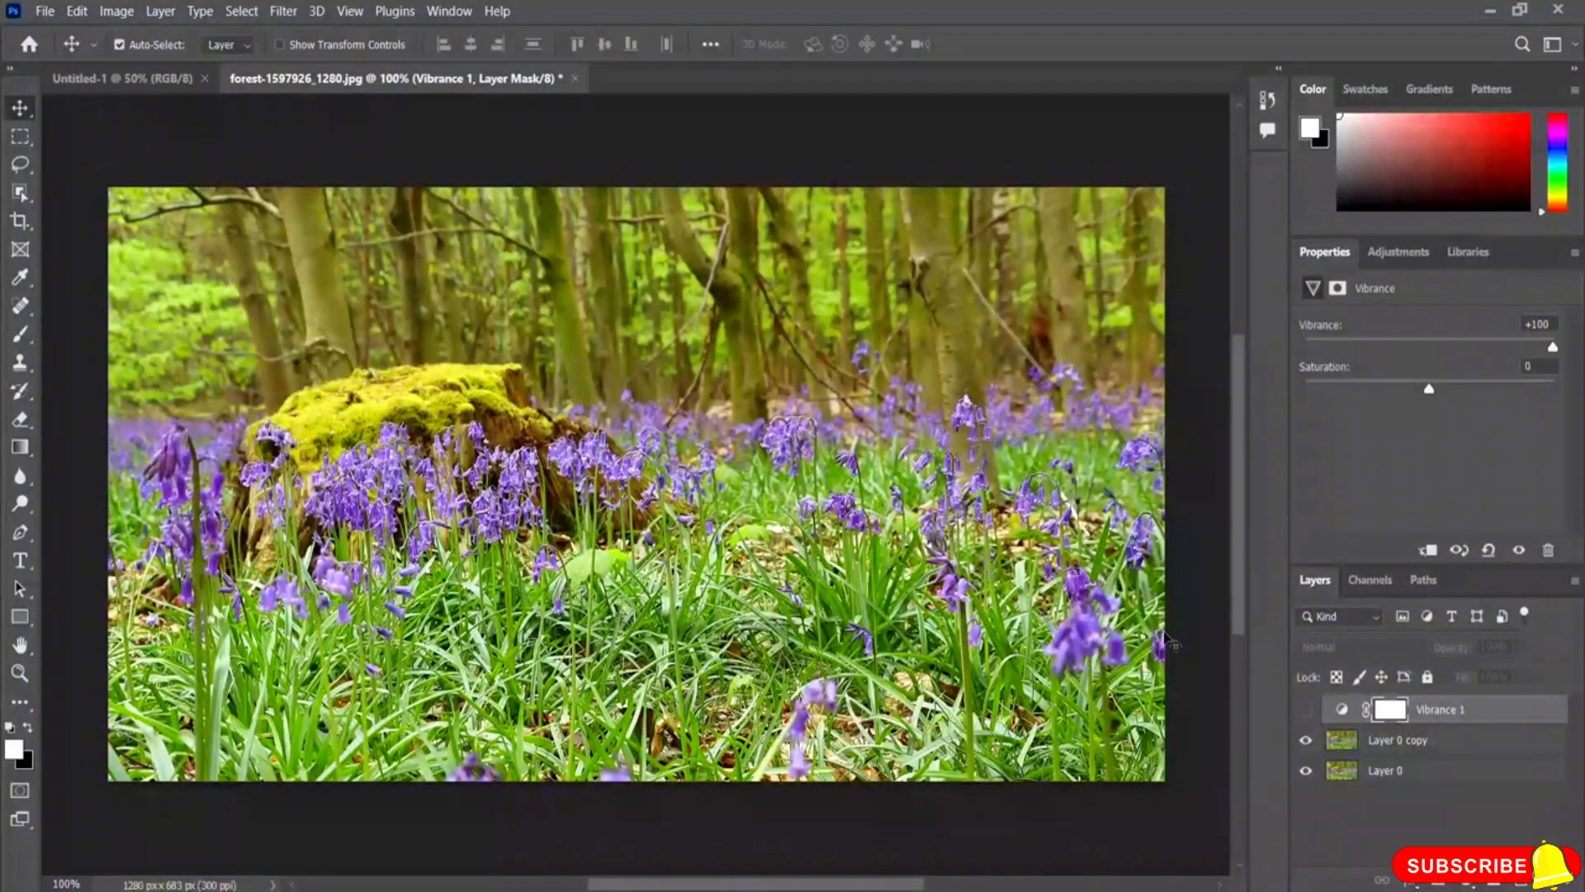
click(1307, 713)
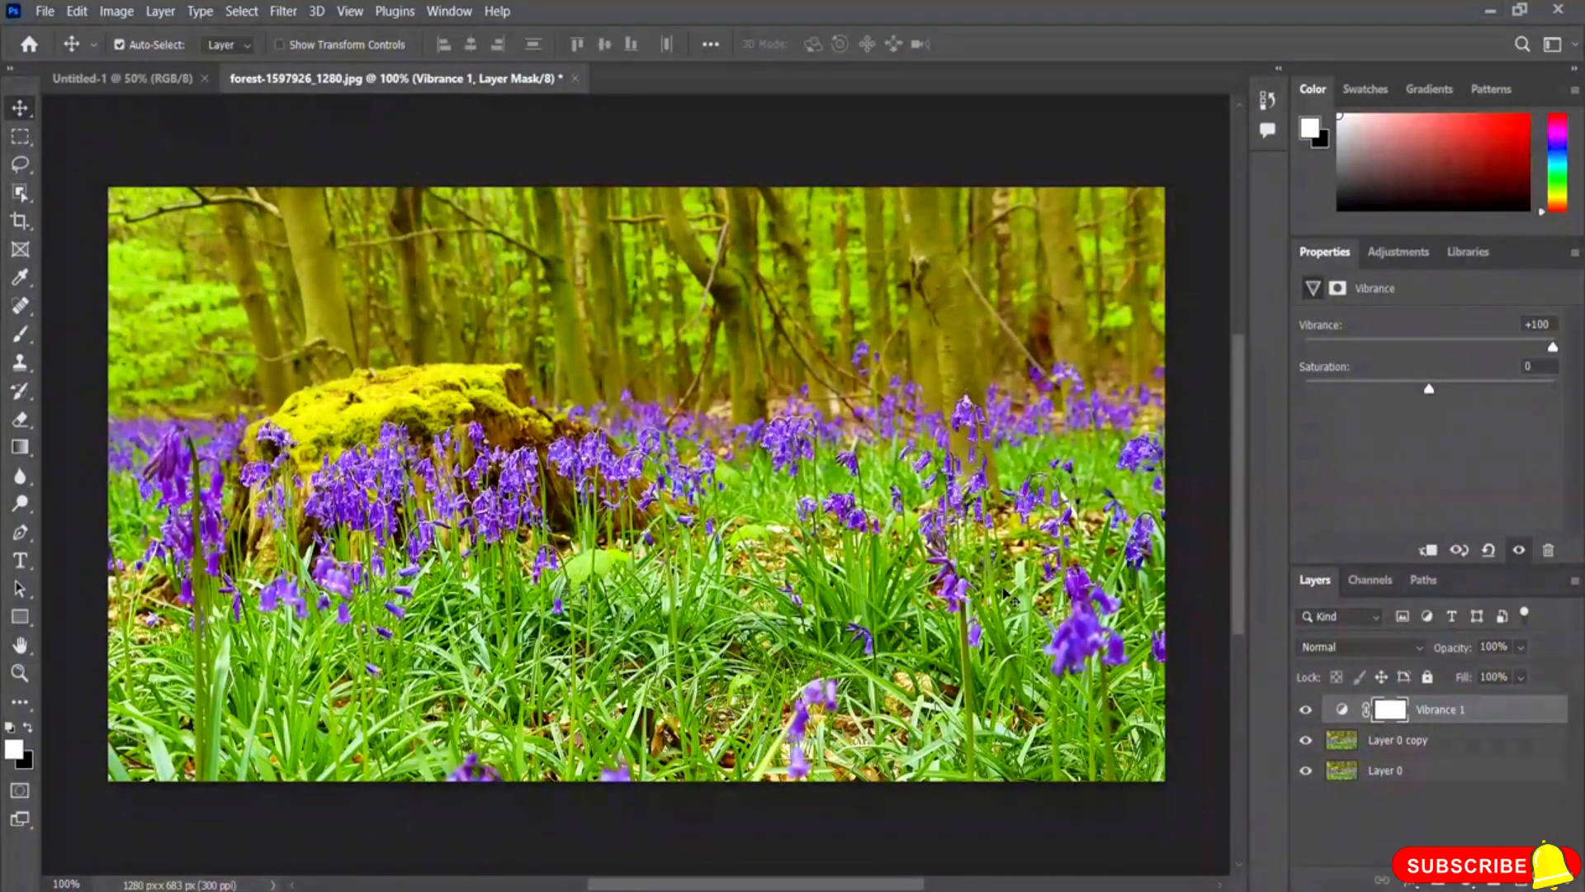
click(1307, 713)
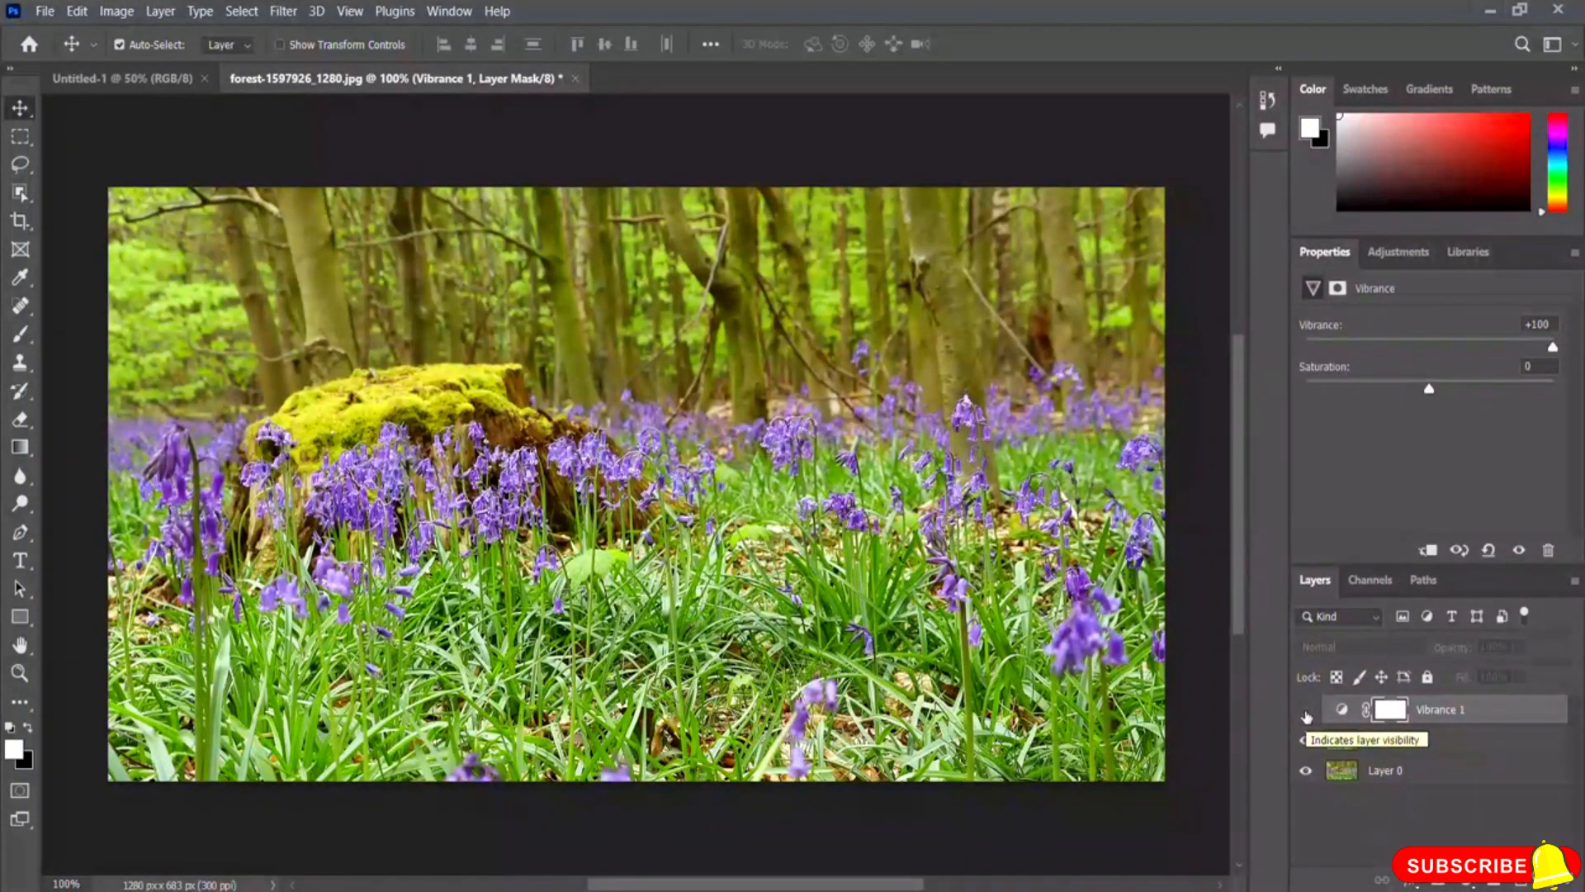
click(1307, 713)
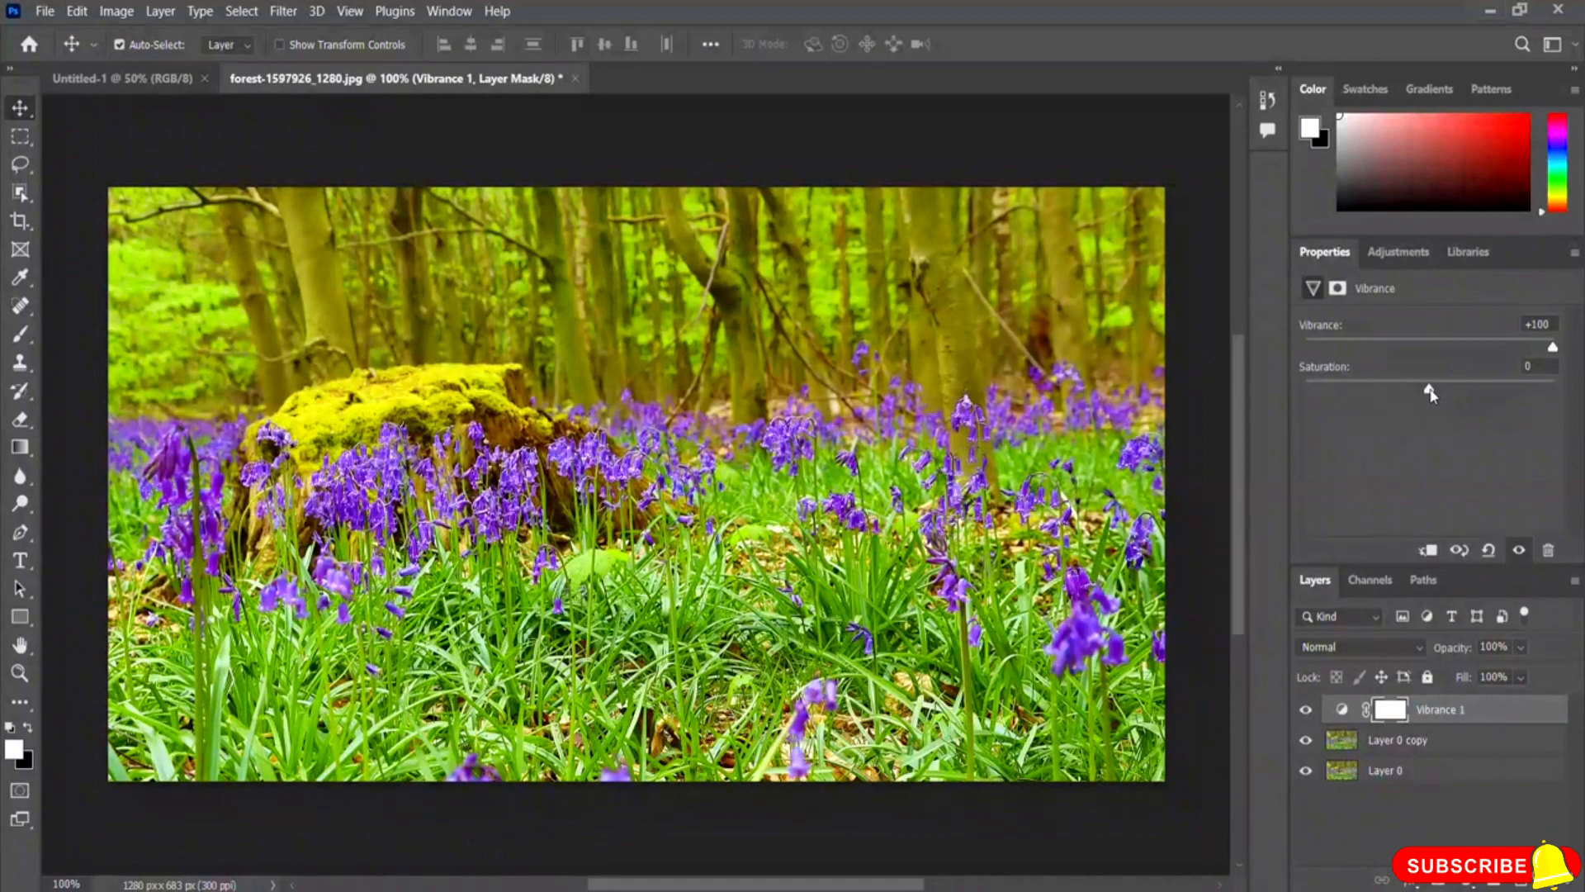
- Raise the saturation of the Vibrance adjustment to +85 and compare the photo with and without it
drag(1431, 394, 1537, 401)
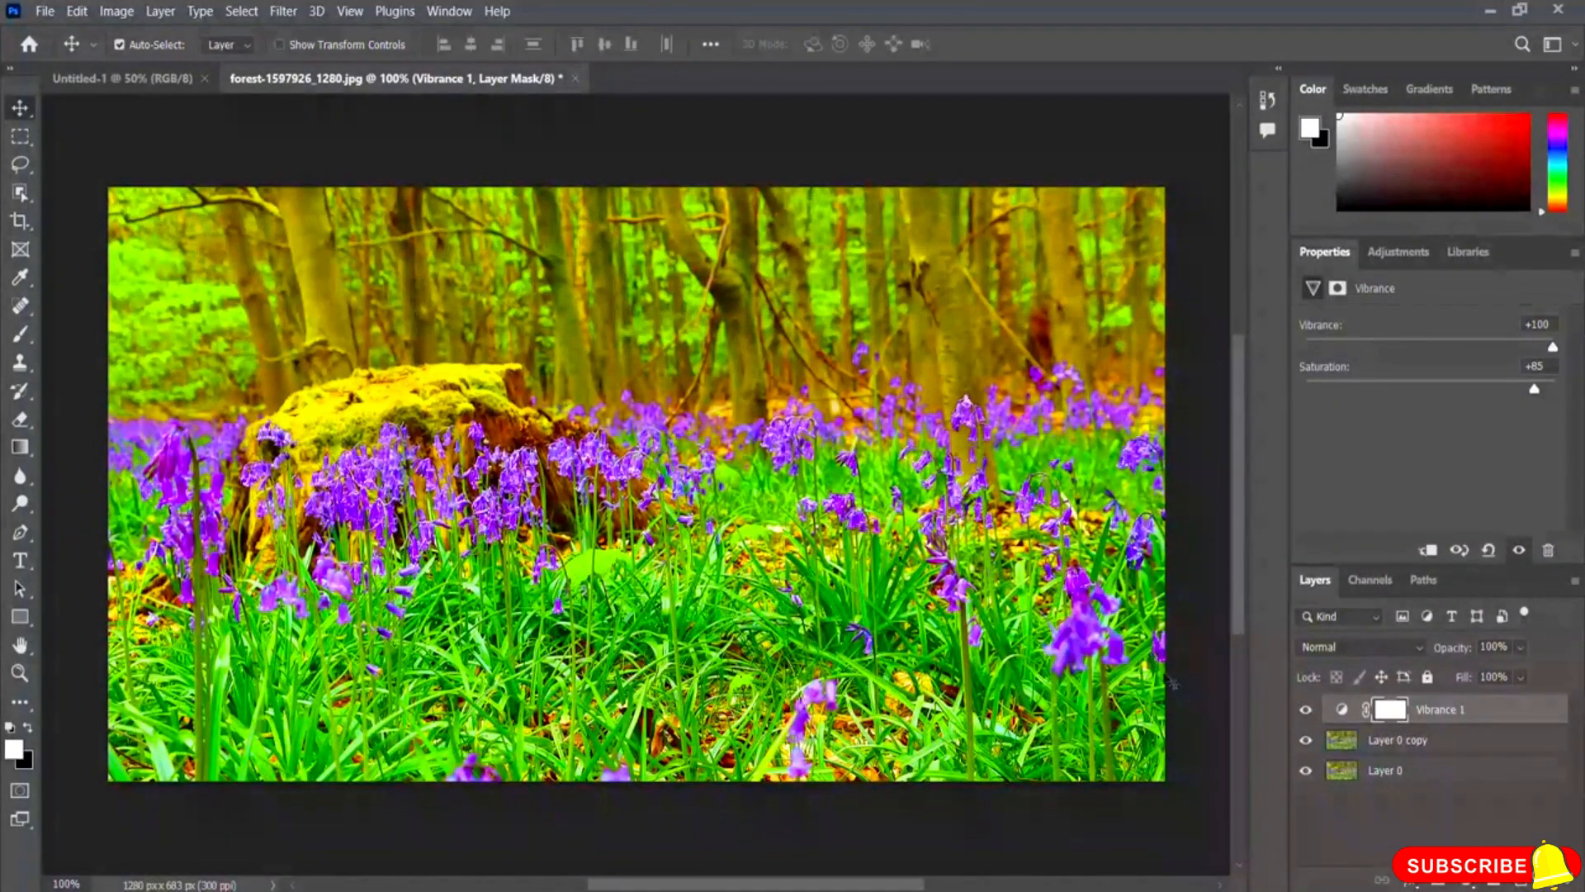
click(1307, 712)
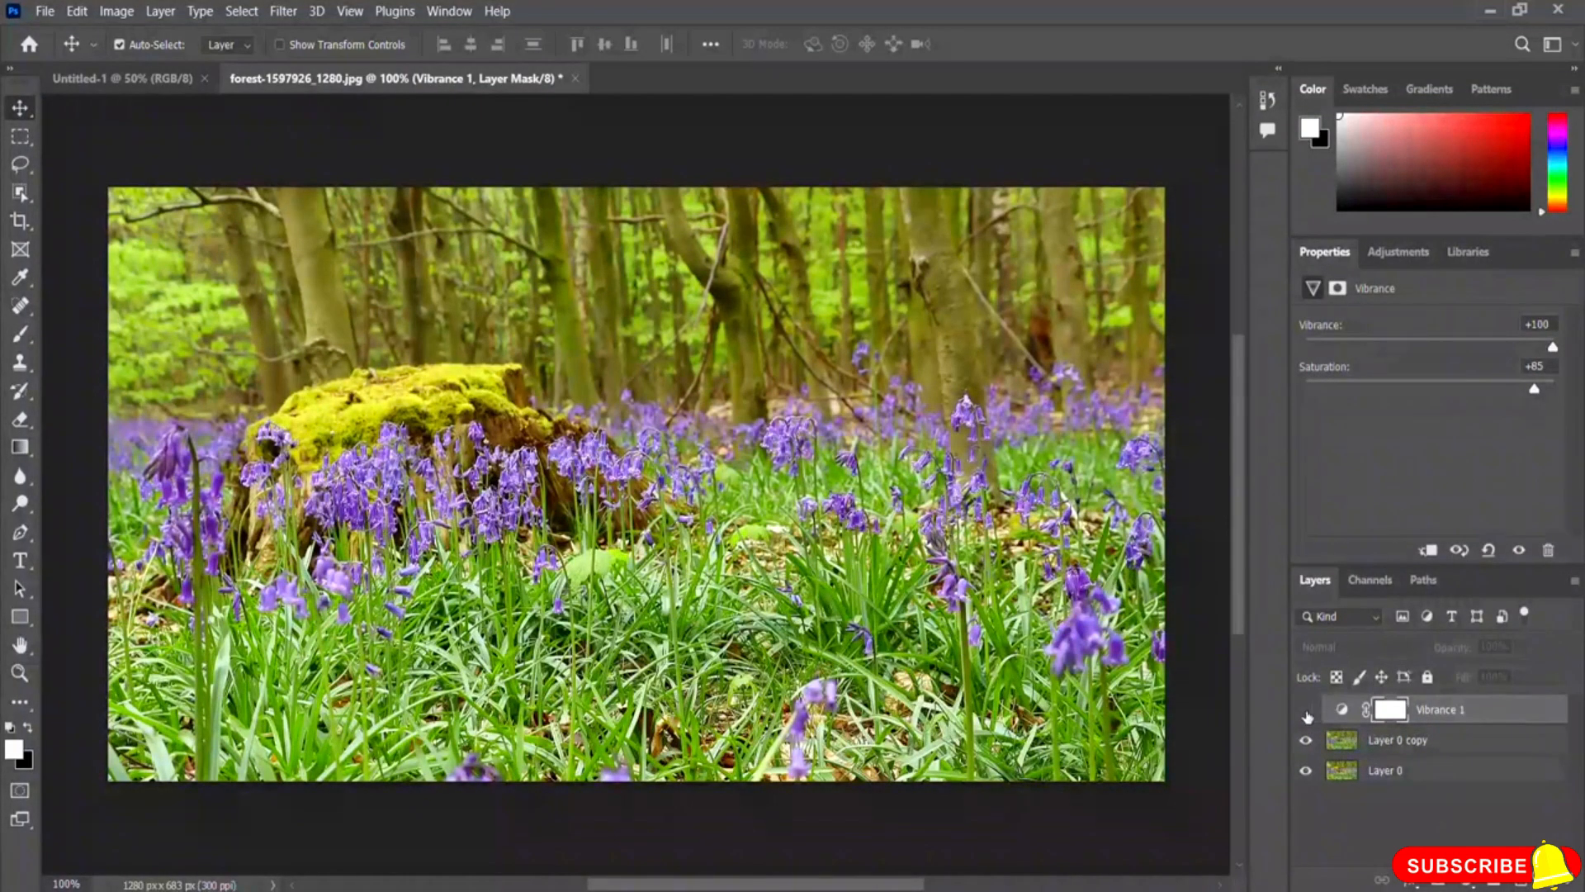
click(1306, 713)
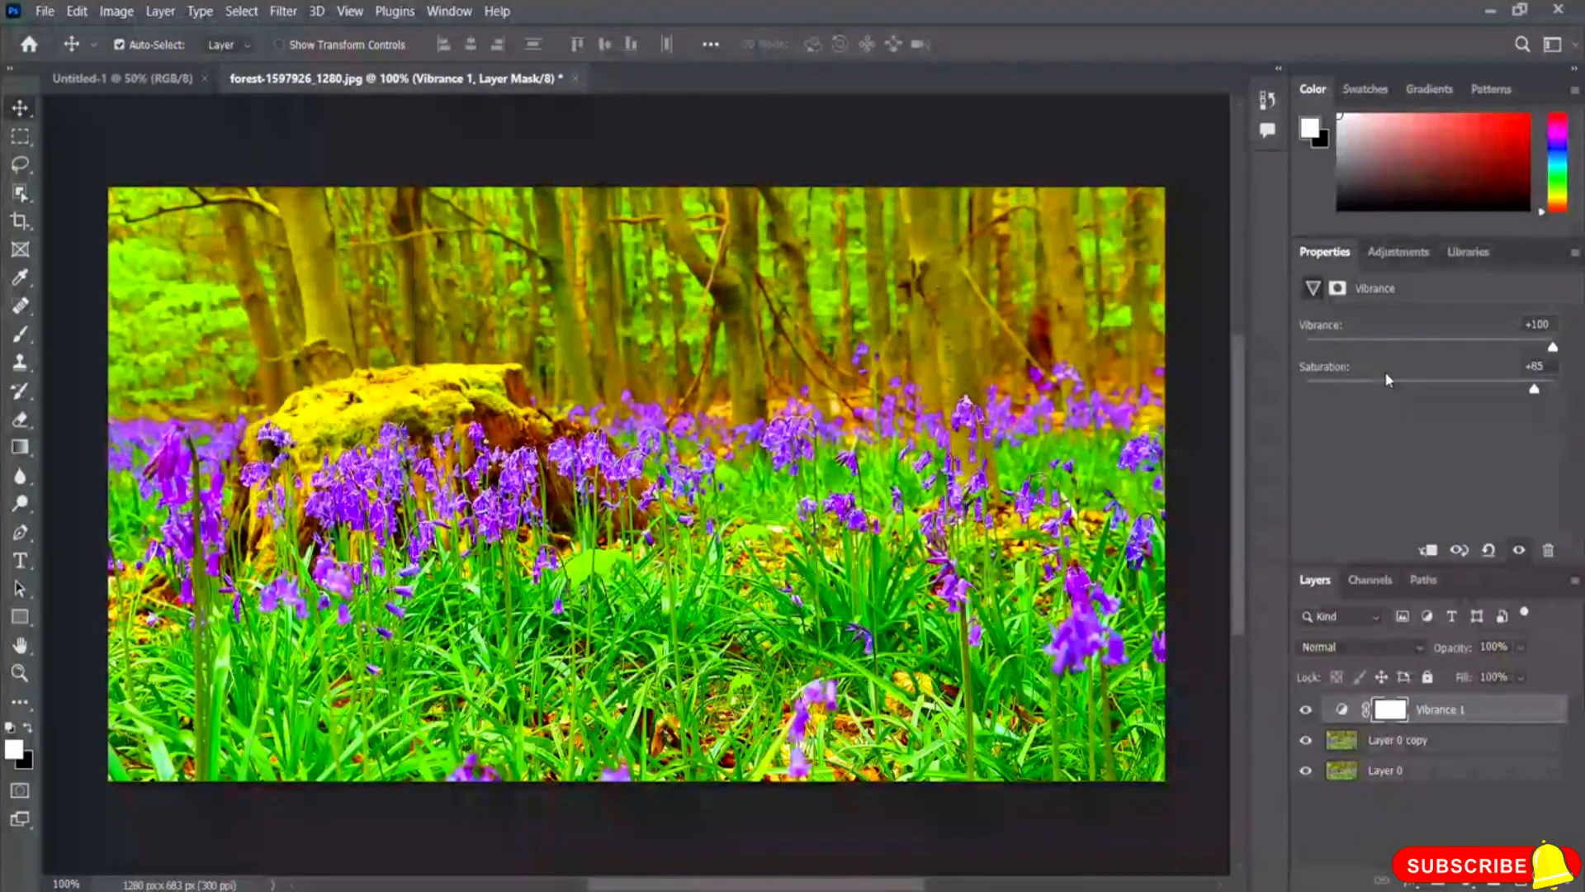
- Reset both the saturation and the vibrance of the Vibrance adjustment to 0
drag(1534, 393, 1431, 400)
click(1538, 365)
text(0)
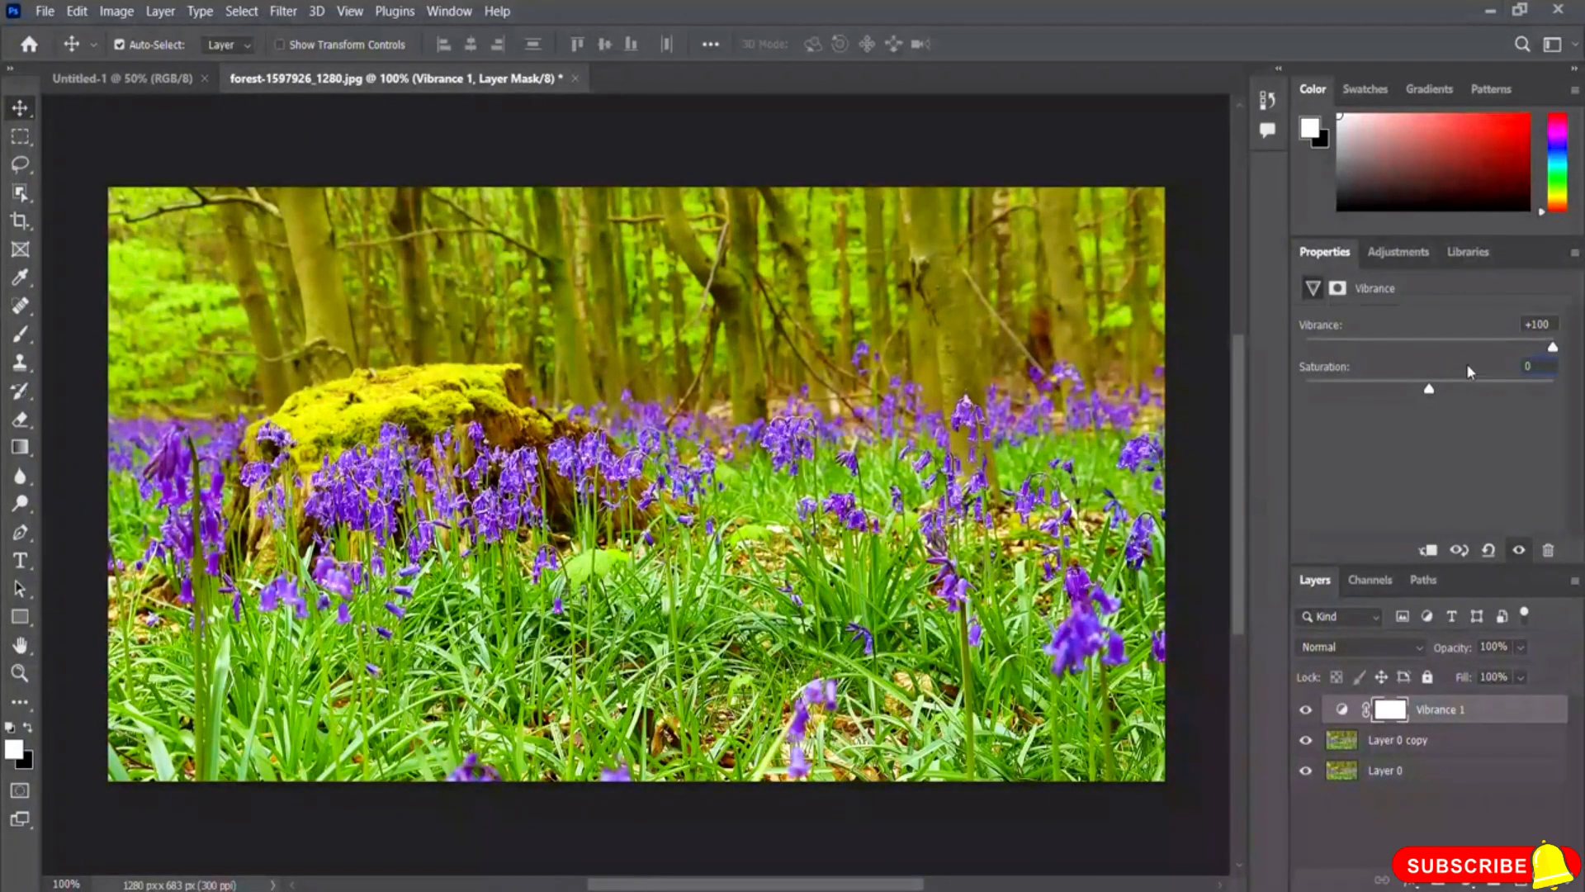
drag(1552, 348, 1434, 360)
click(1538, 324)
text(0)
key(Return)
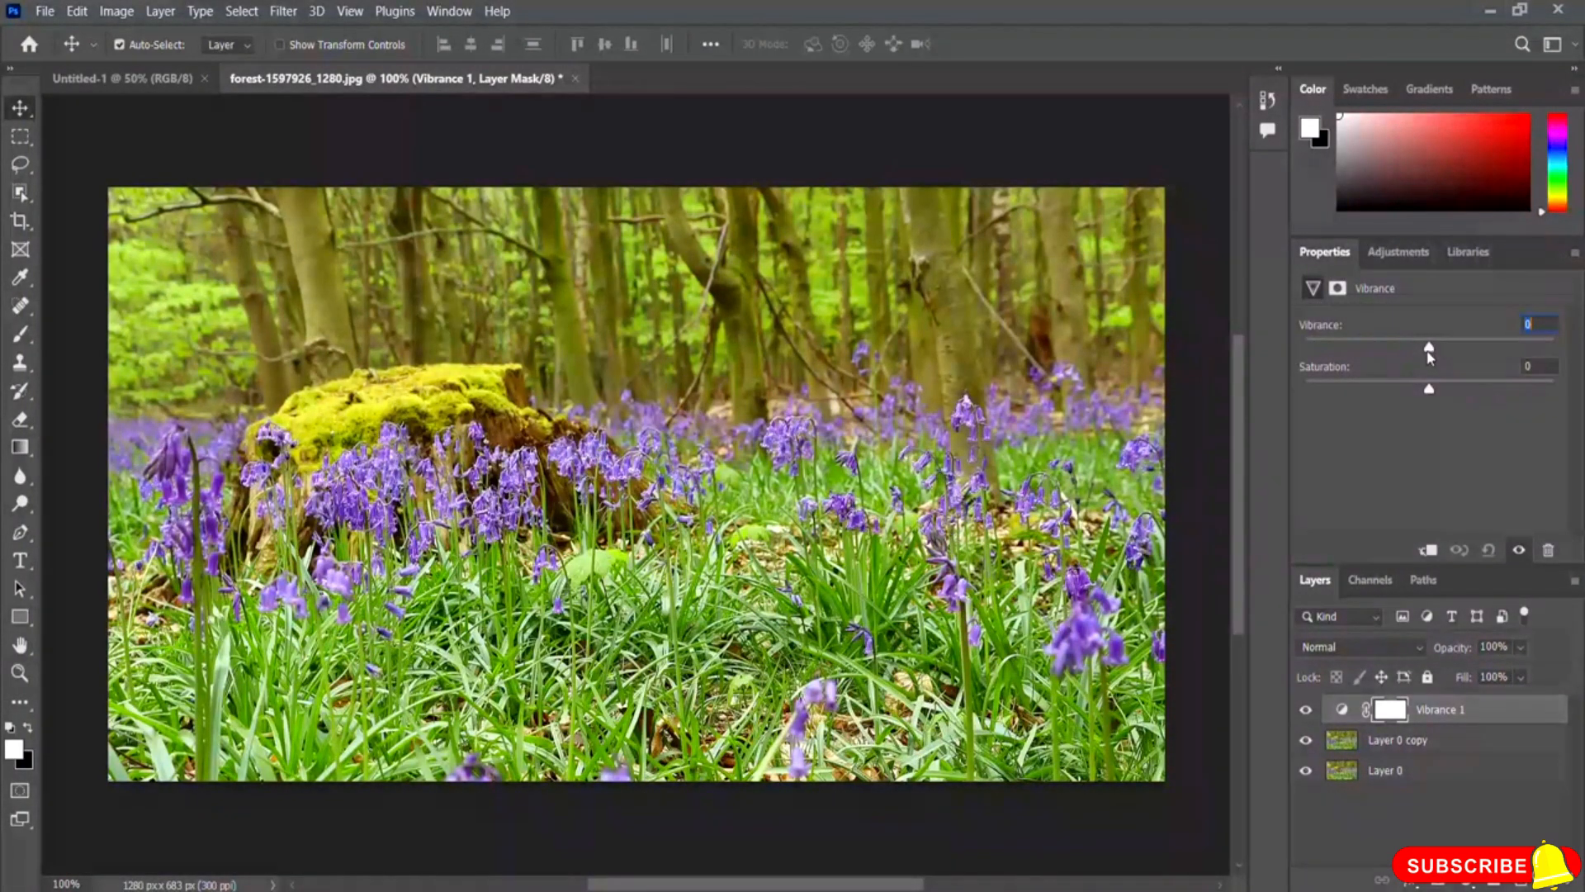
- Lower both the vibrance and the saturation of the Vibrance adjustment to -100
drag(1430, 350, 1384, 350)
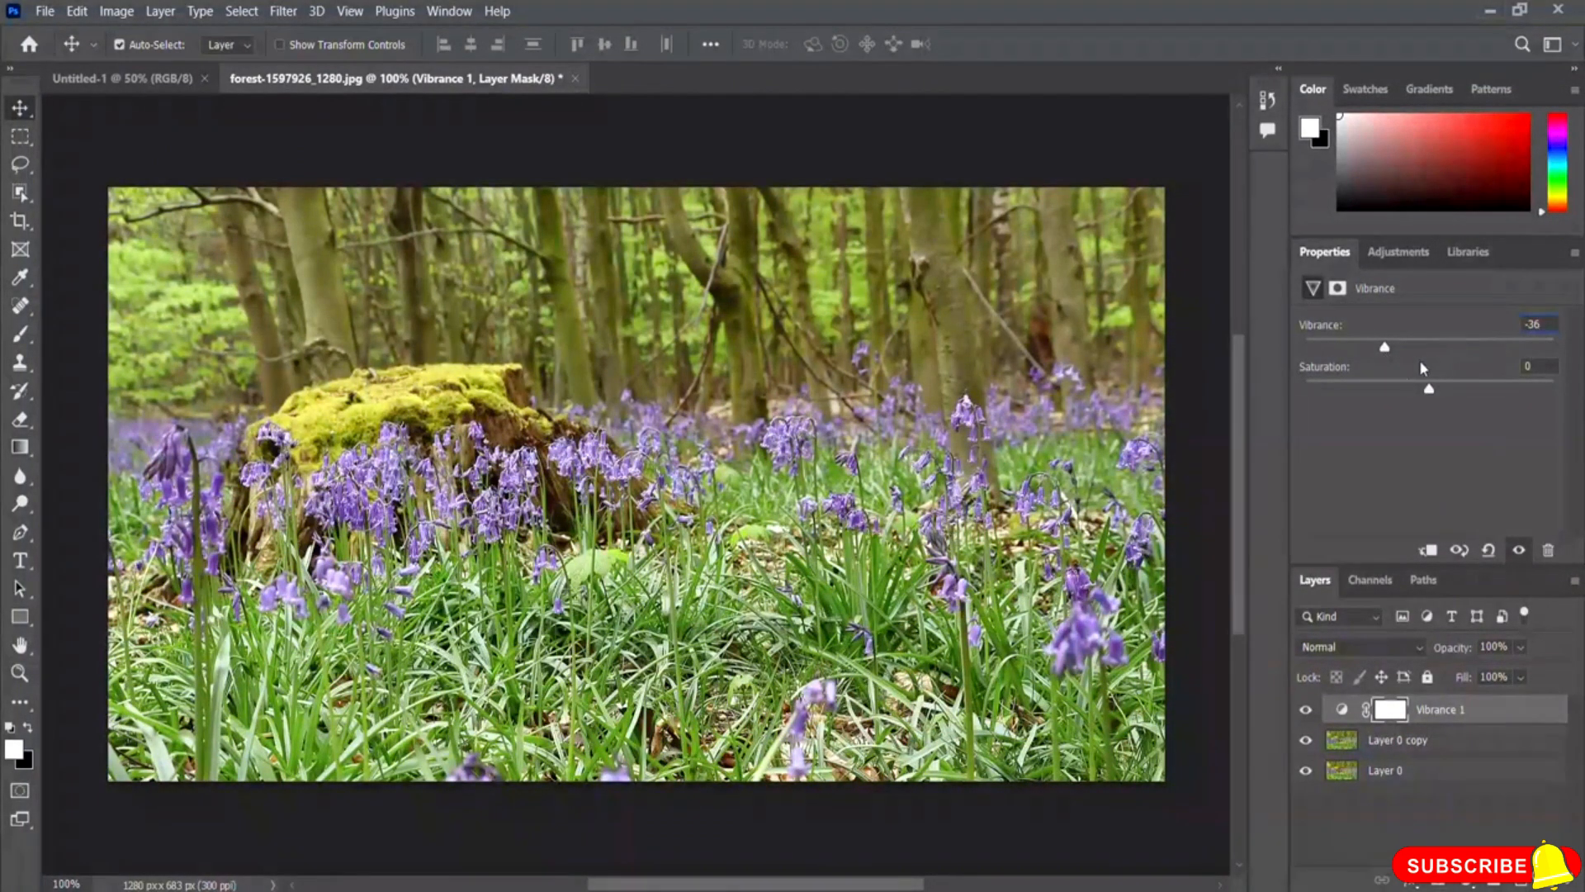
drag(1386, 350, 1306, 358)
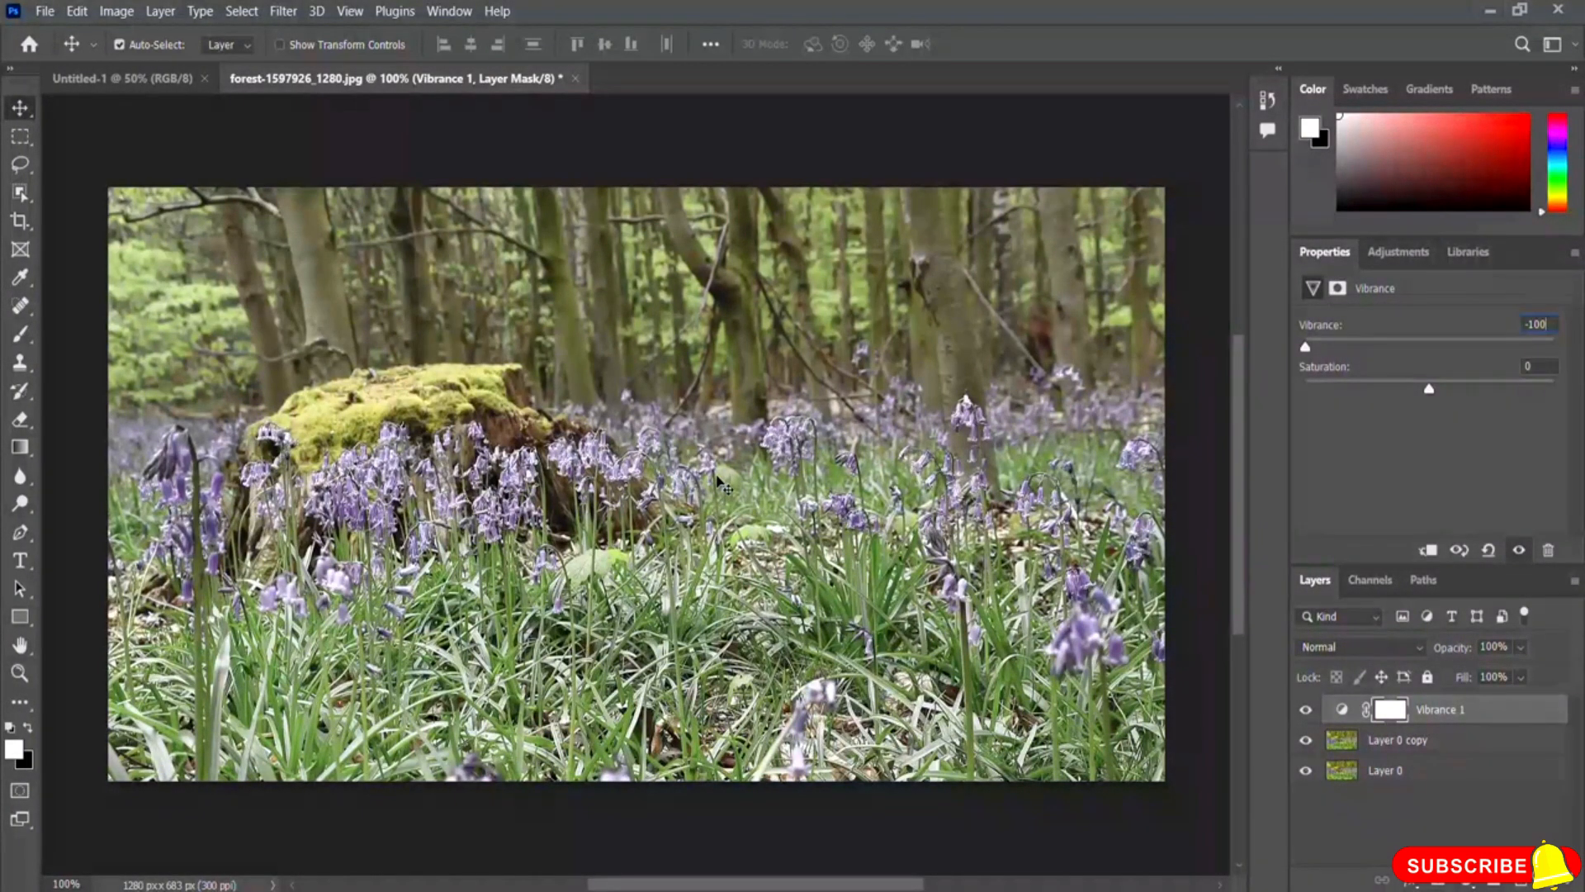
click(1430, 389)
drag(1429, 389, 1287, 404)
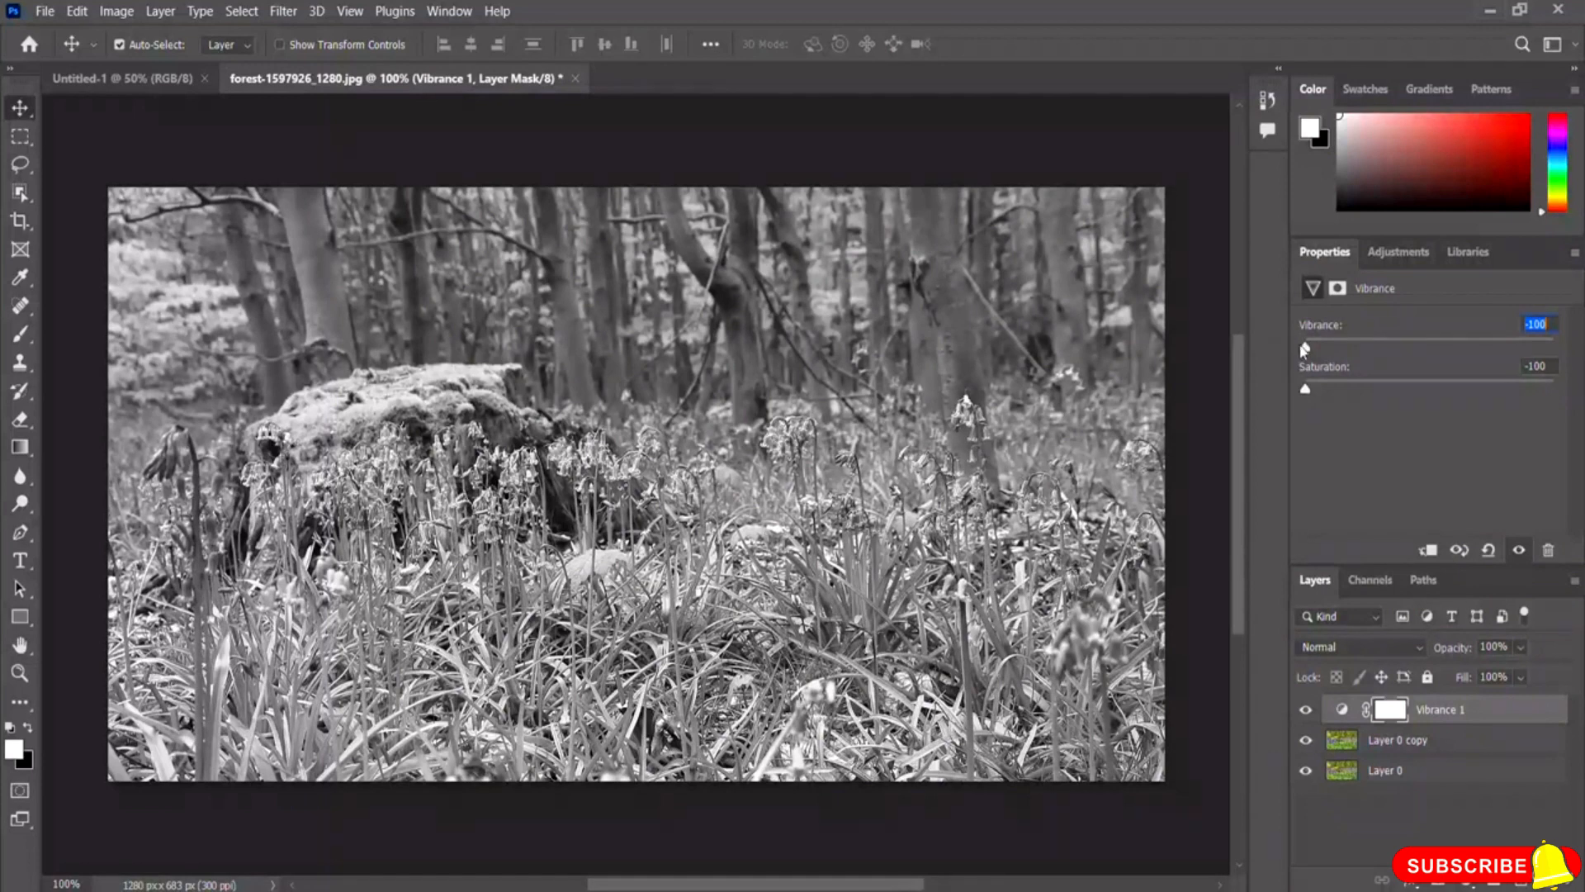
- Raise the Vibrance adjustment's vibrance to +75 and its saturation to +31
drag(1305, 388, 1432, 390)
drag(1307, 348, 1525, 355)
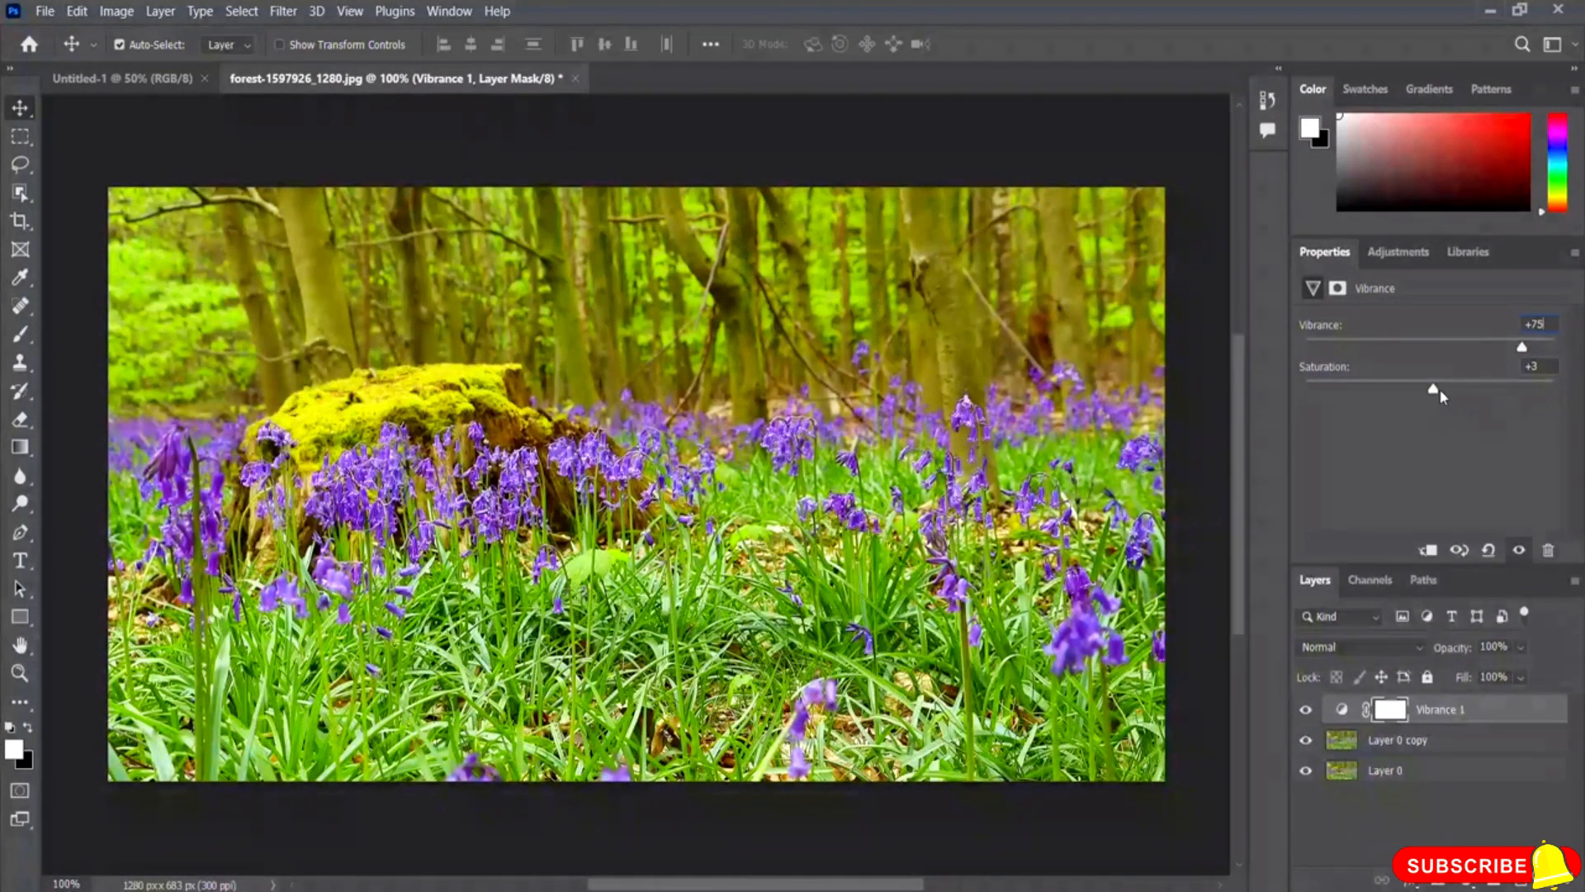
drag(1434, 389, 1470, 400)
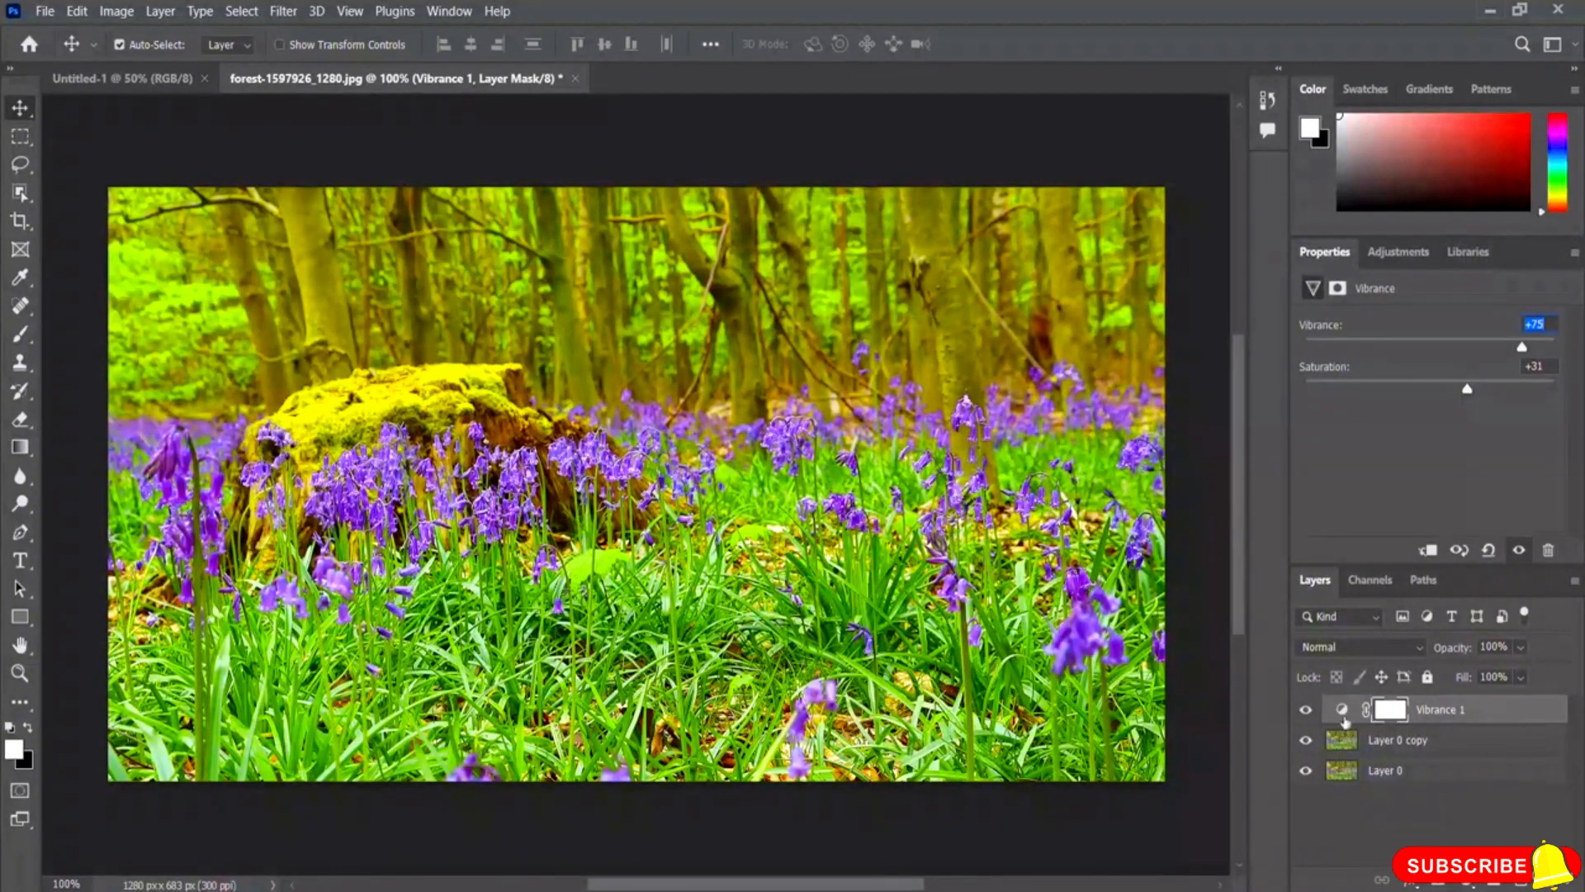
- Compare the forest photo with the Vibrance layer hidden and shown, and reduce its vibrance to +43
click(1305, 710)
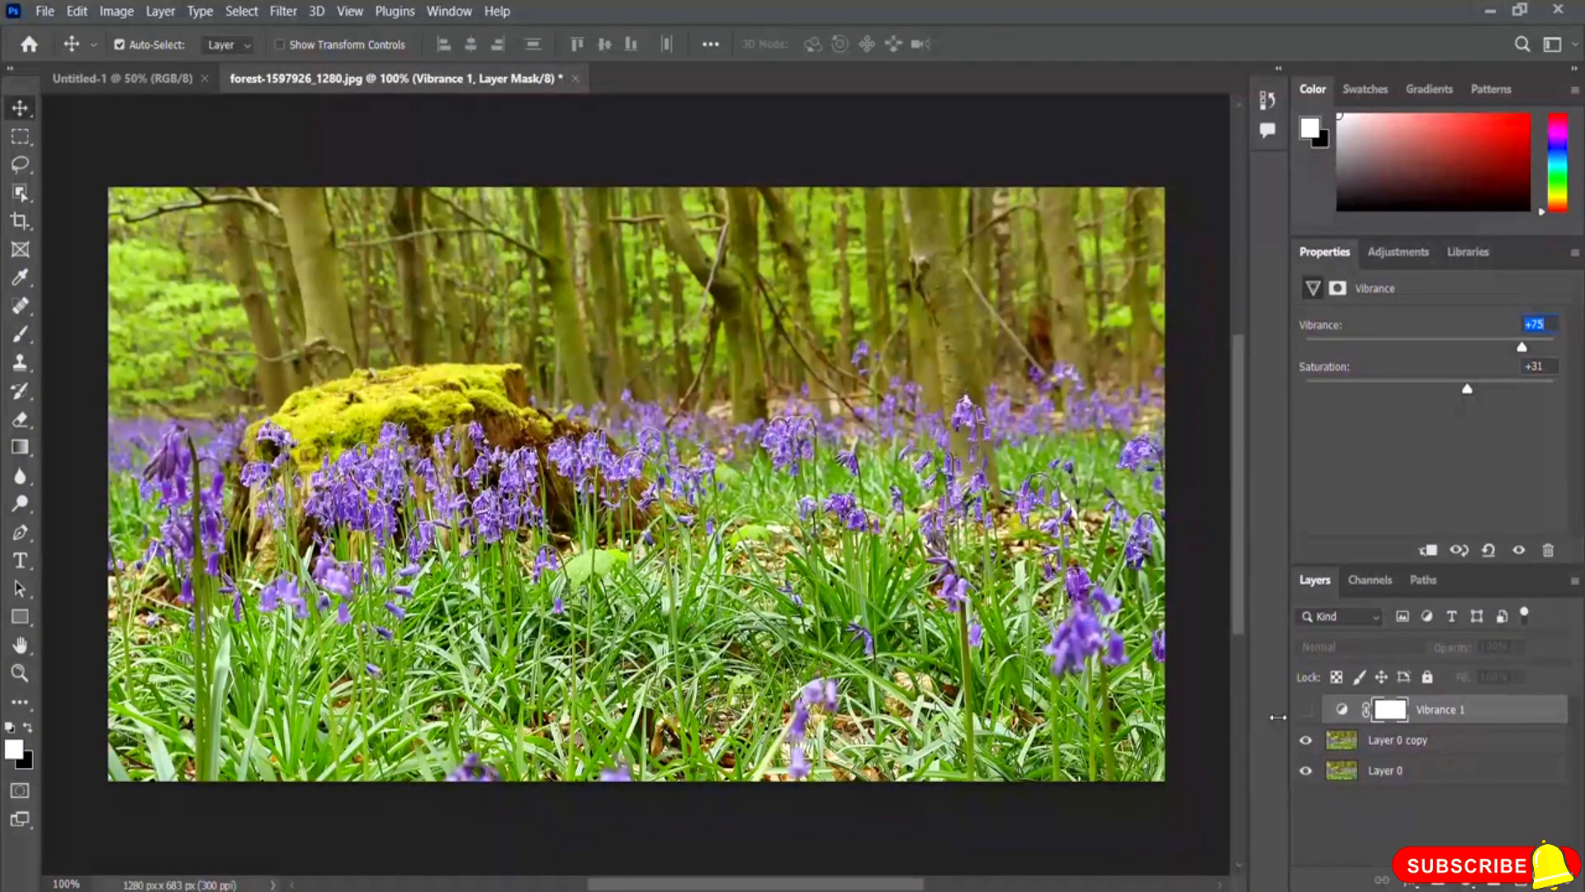
click(1305, 712)
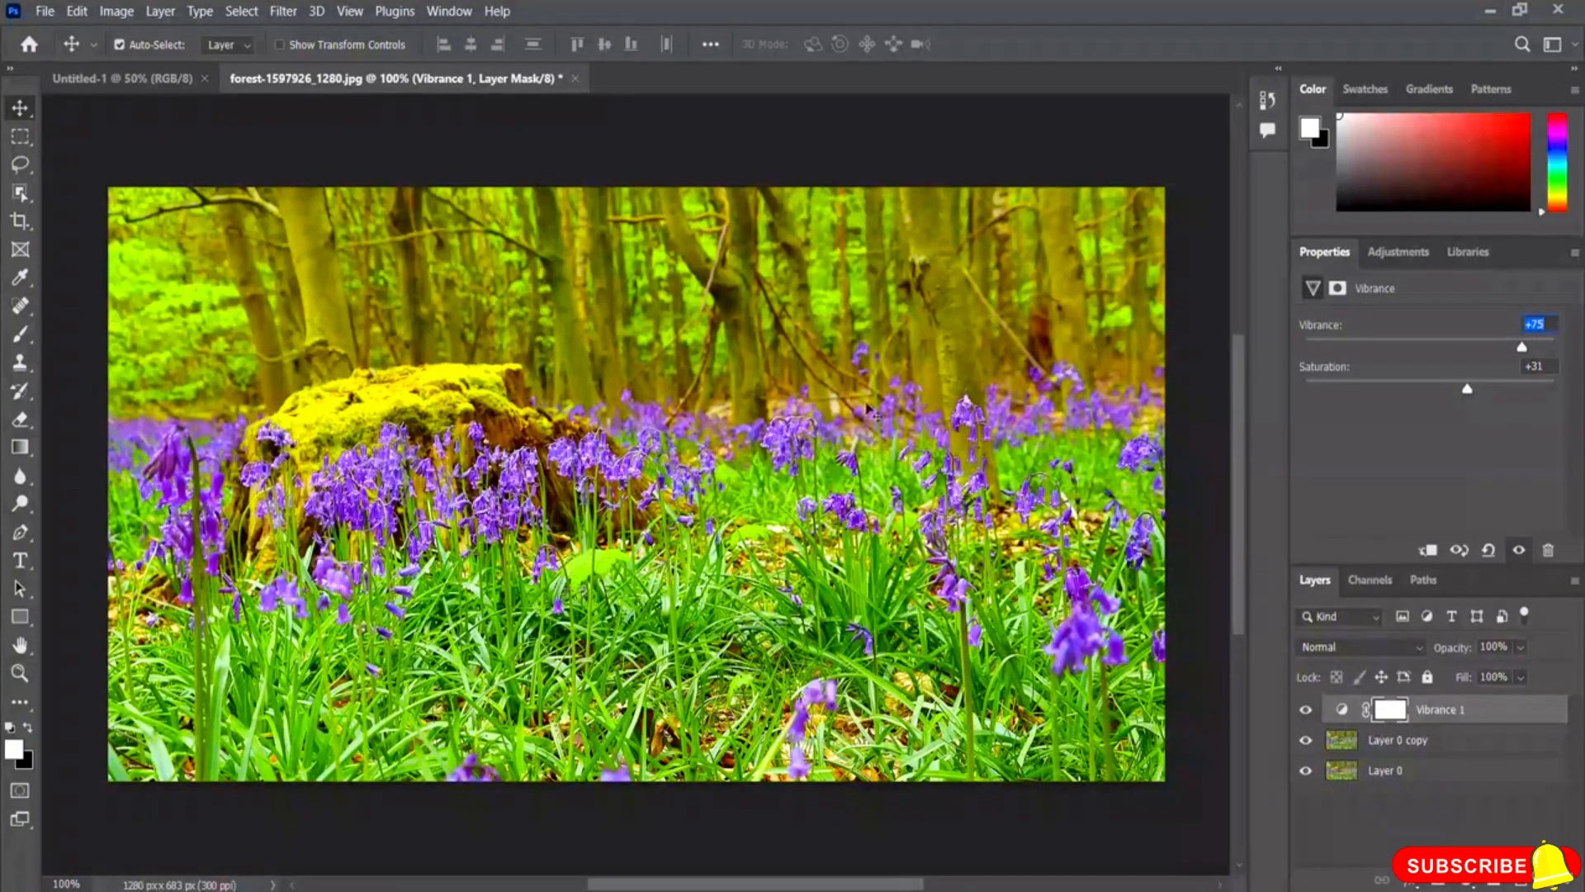
drag(1521, 347, 1483, 355)
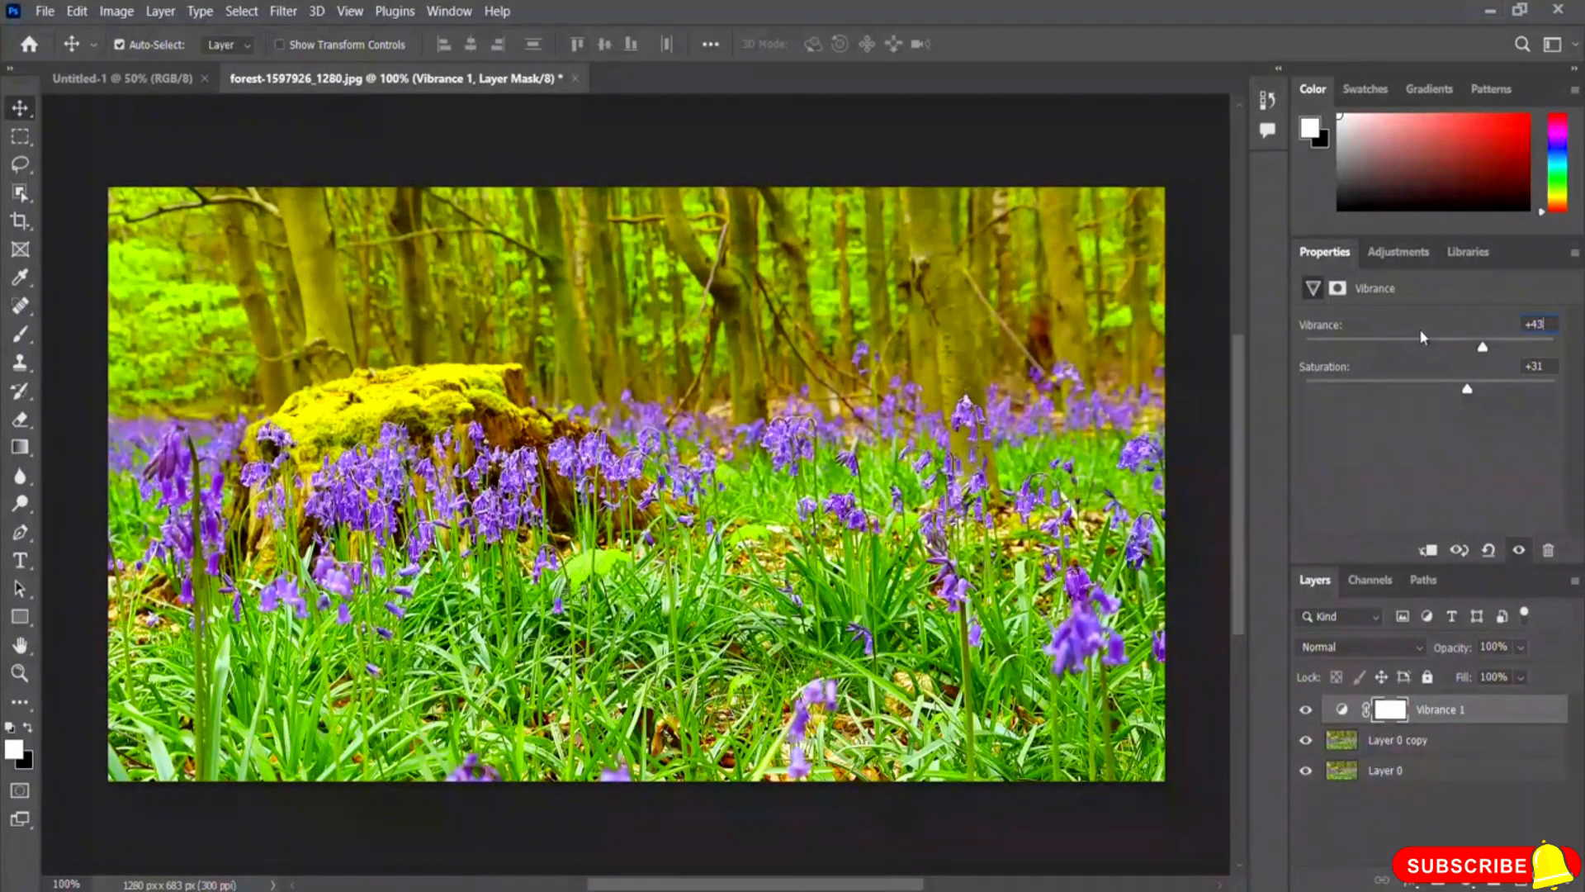
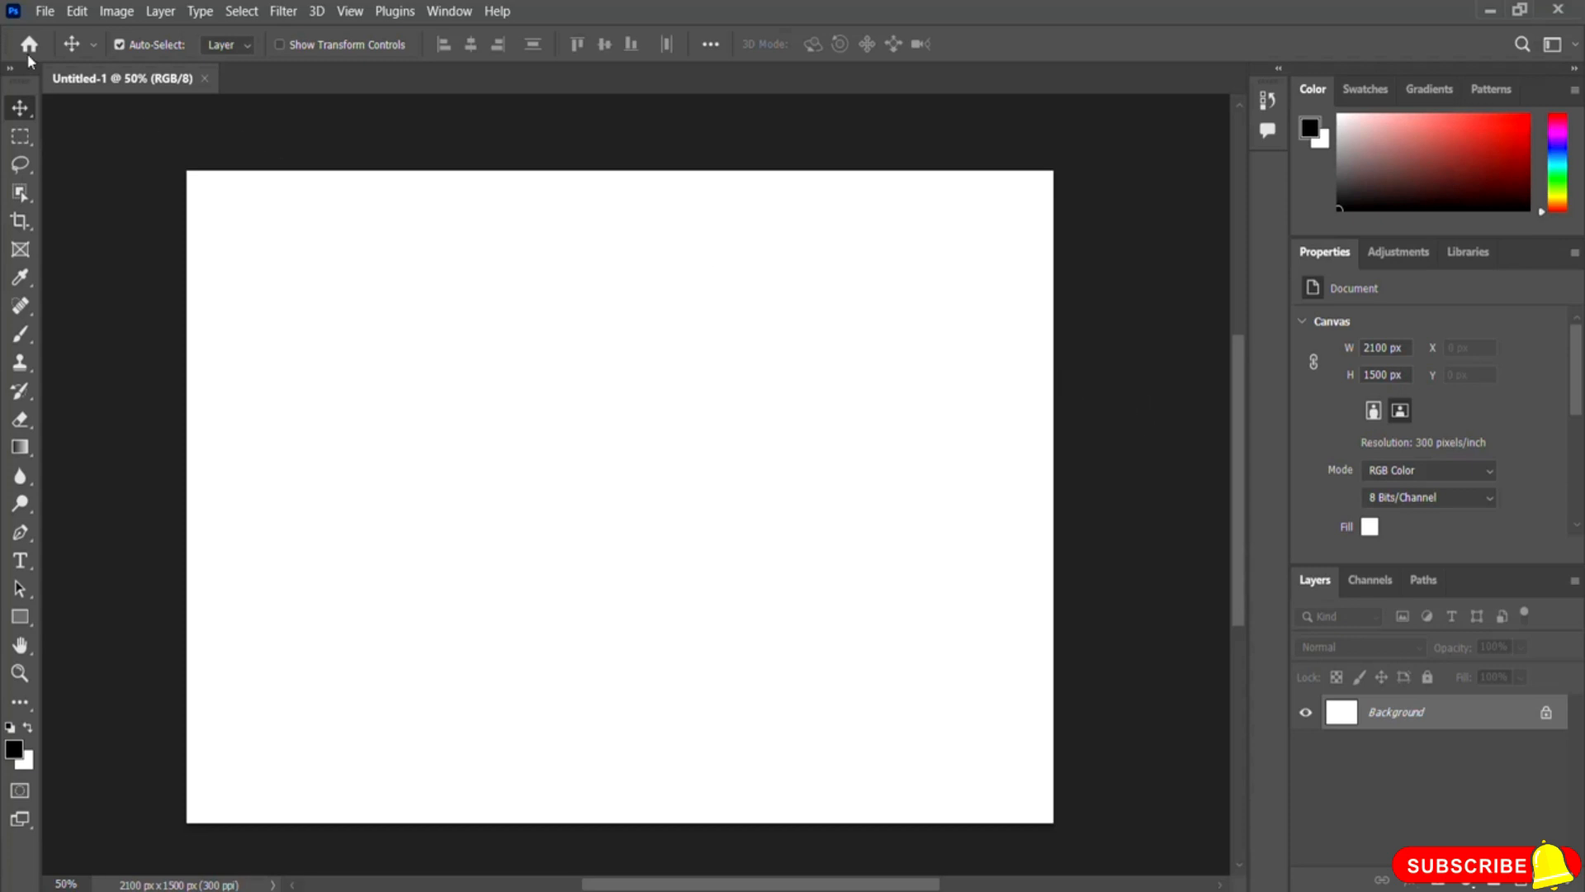
- Open the image bunch-beautiful-fresh-bright-pink-blooms and unlock its background layer
click(43, 14)
click(121, 53)
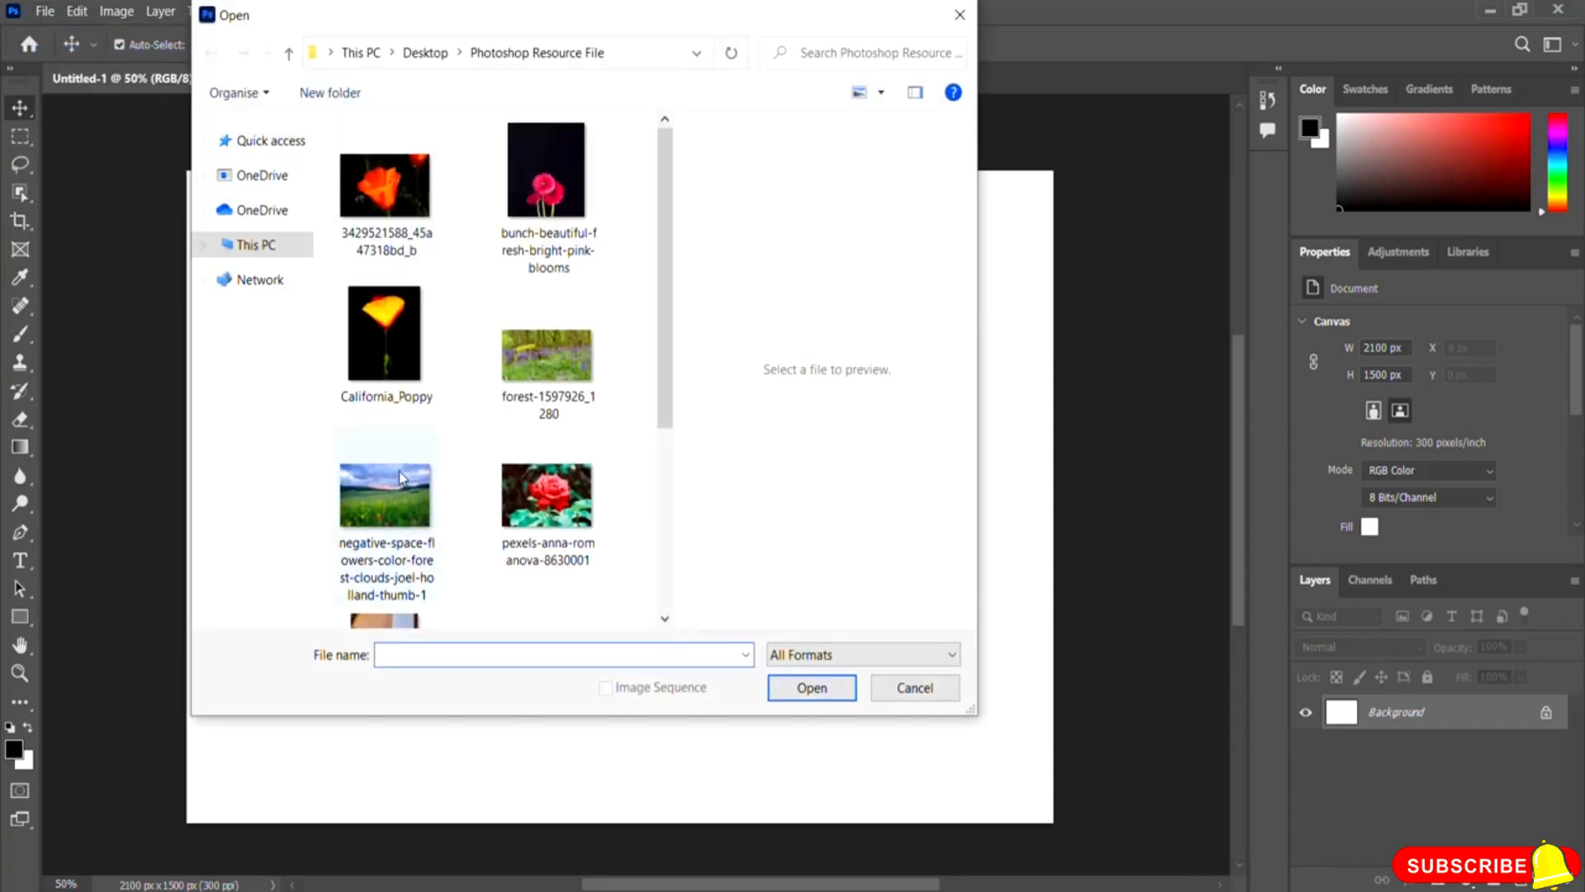
click(546, 194)
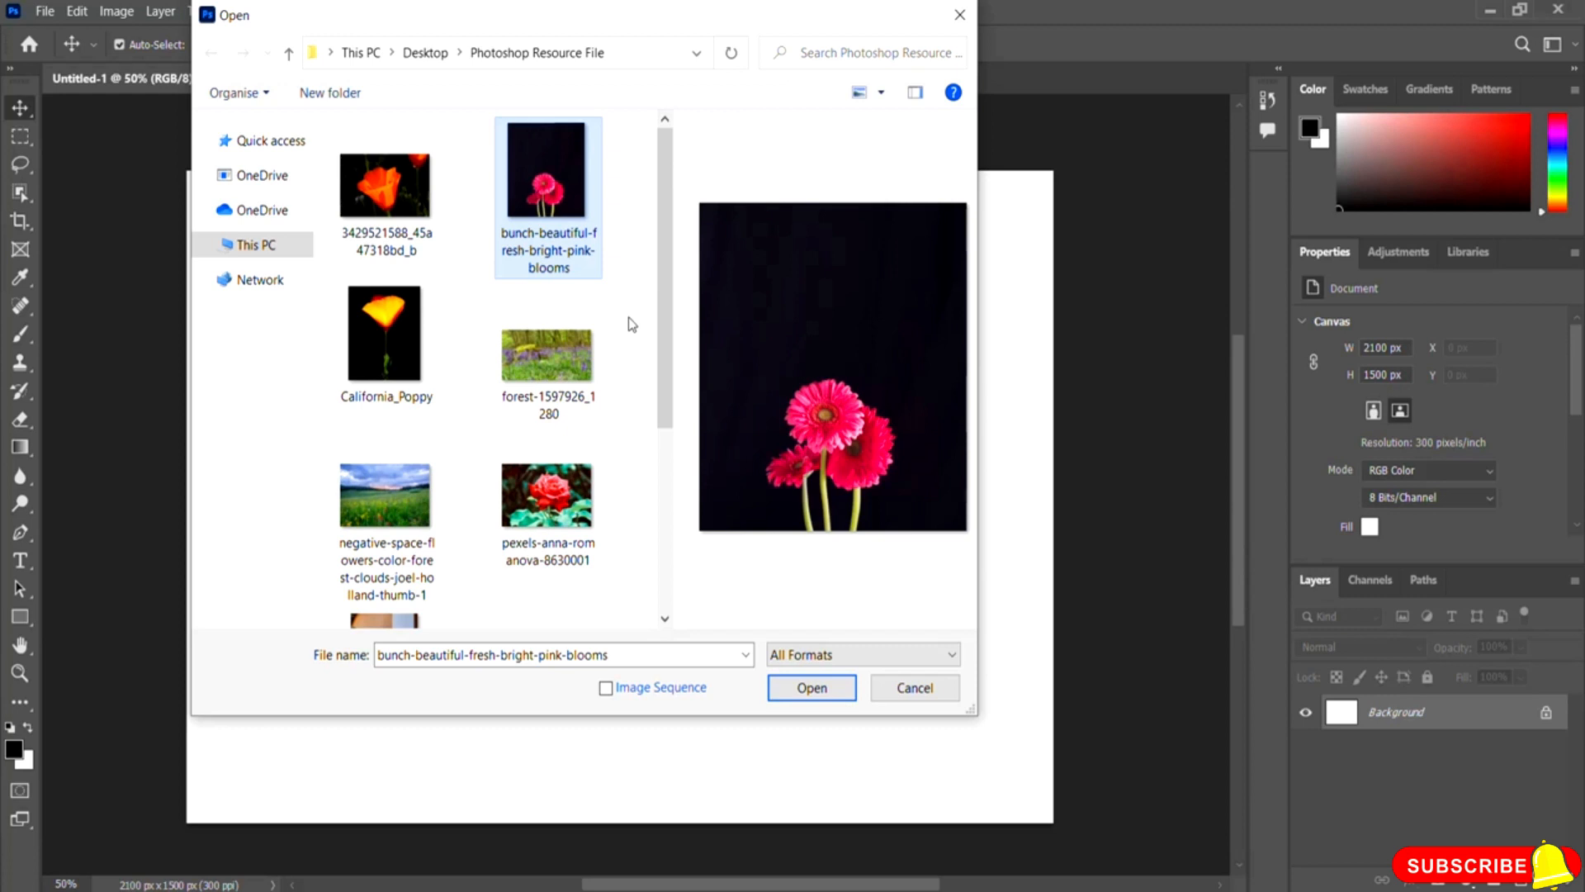
click(805, 699)
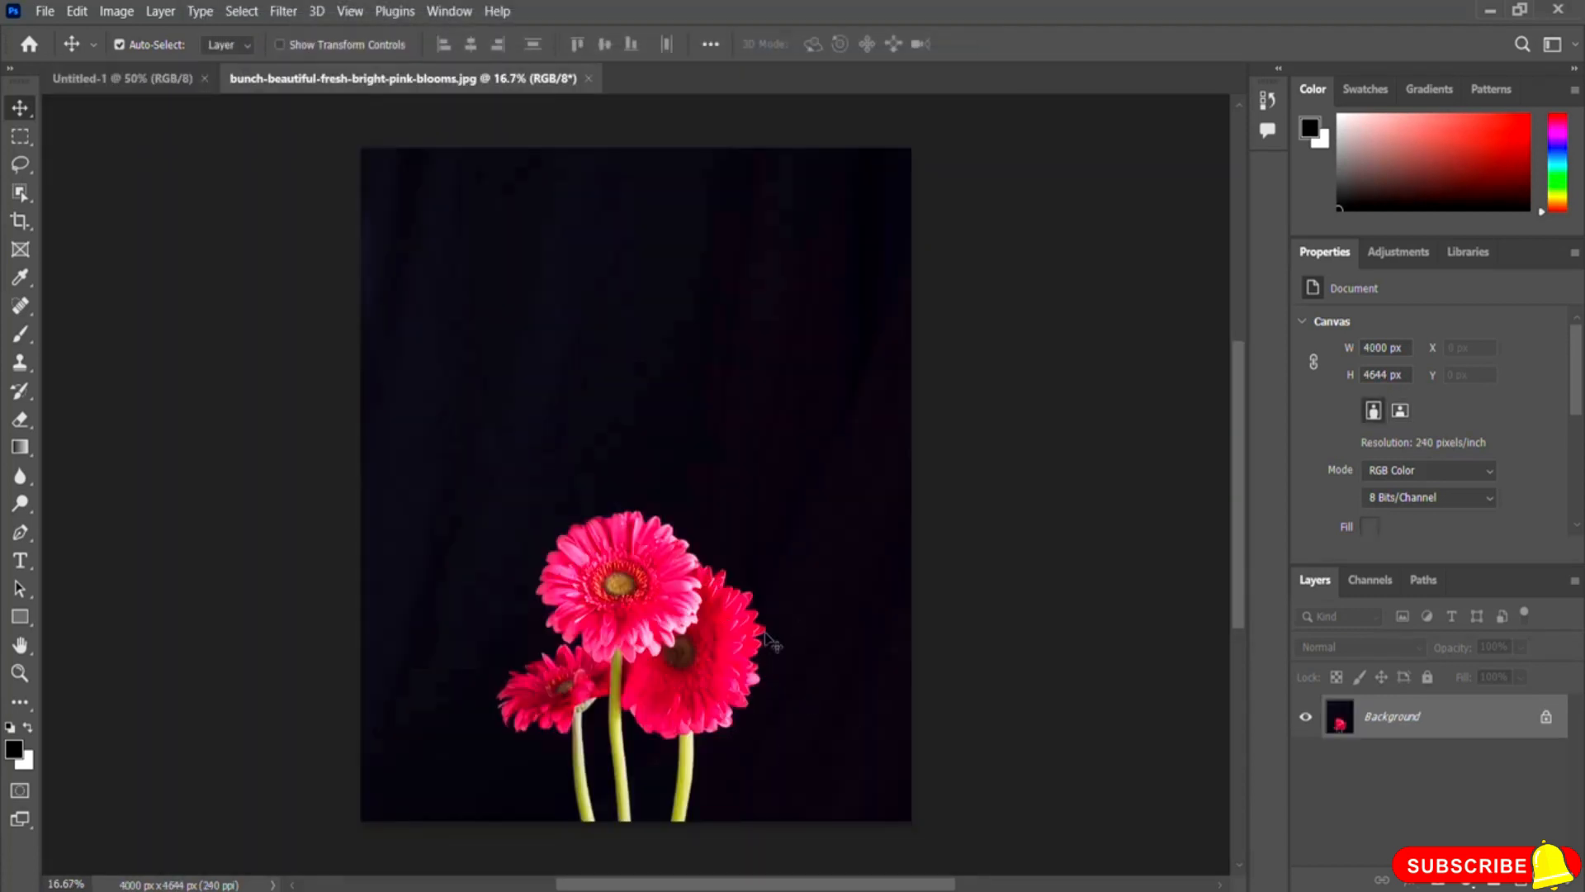
mouse_move(1236, 508)
mouse_down()
mouse_move(1241, 558)
mouse_move(1248, 509)
mouse_up()
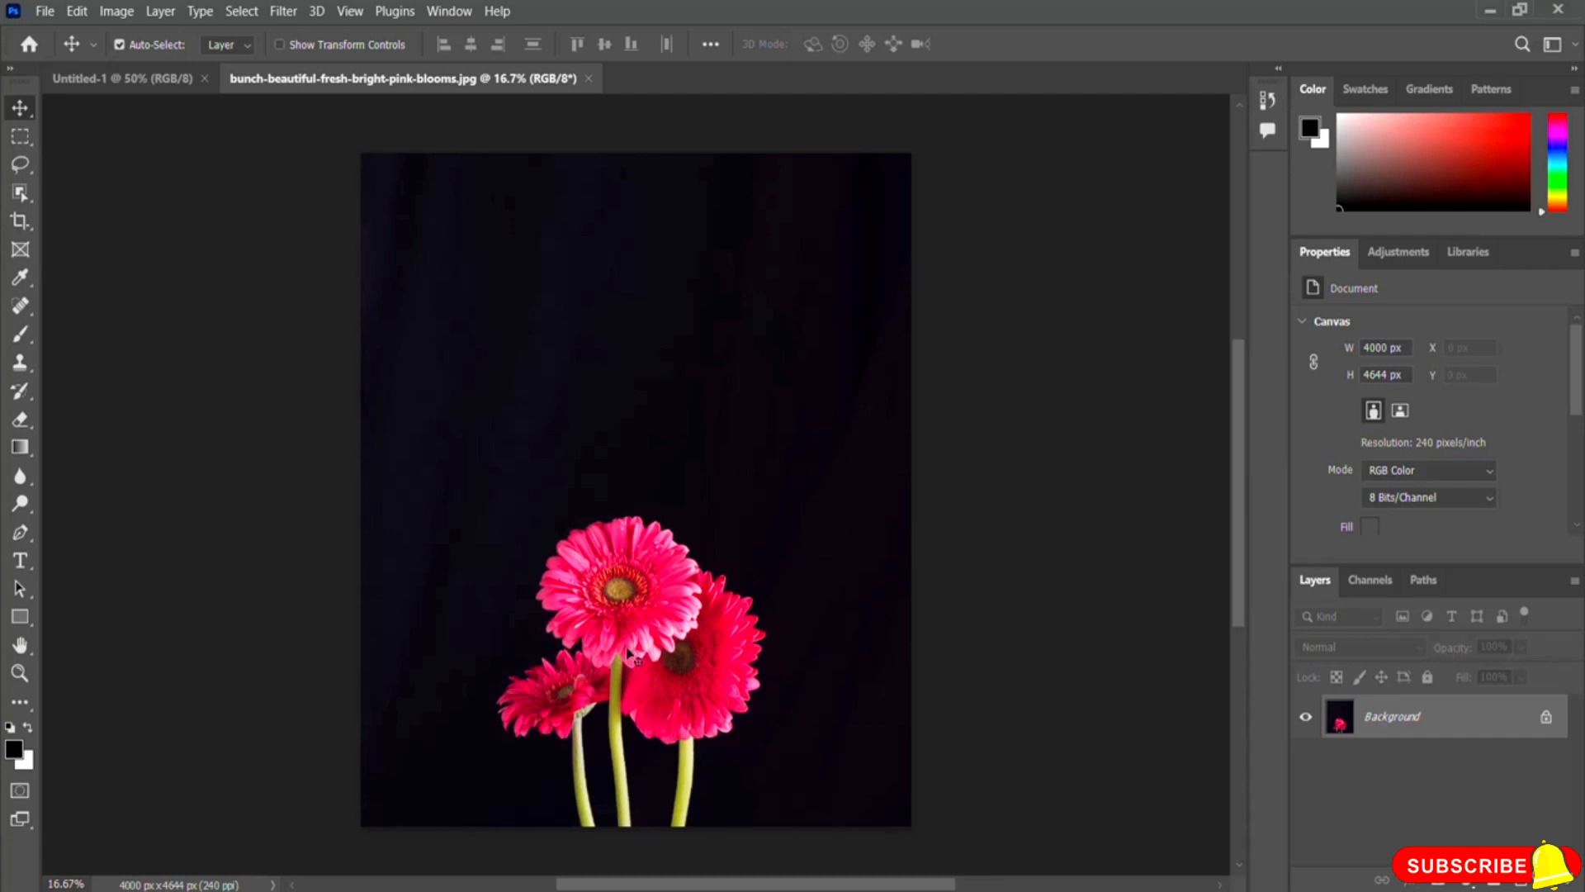
click(1546, 719)
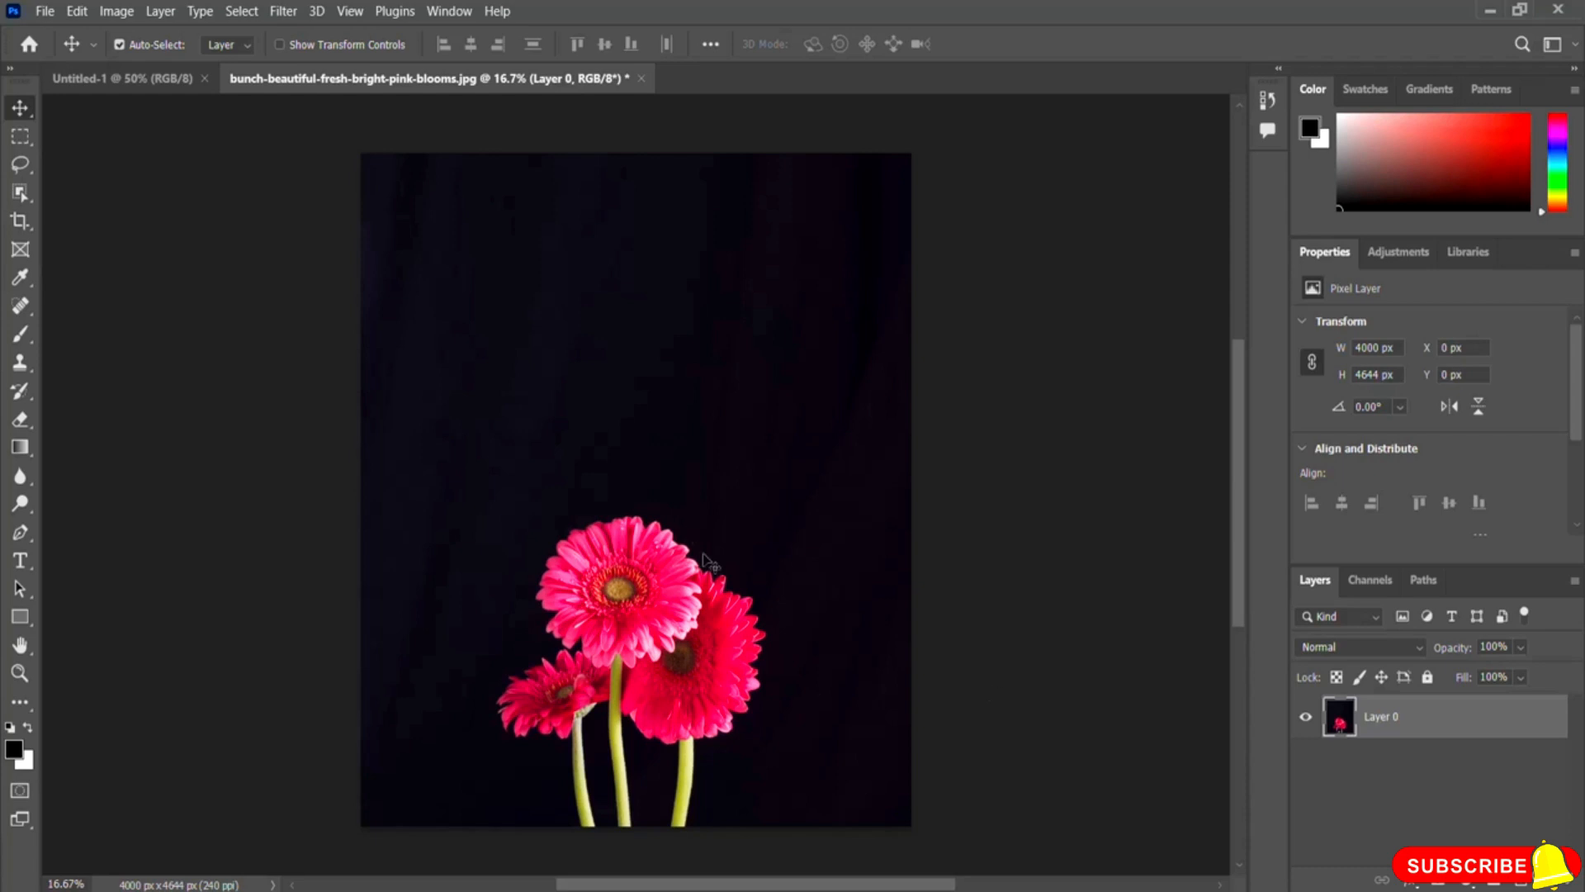
- Add a Hue/Saturation adjustment layer above the pink flowers and set its master hue to -65
click(1411, 258)
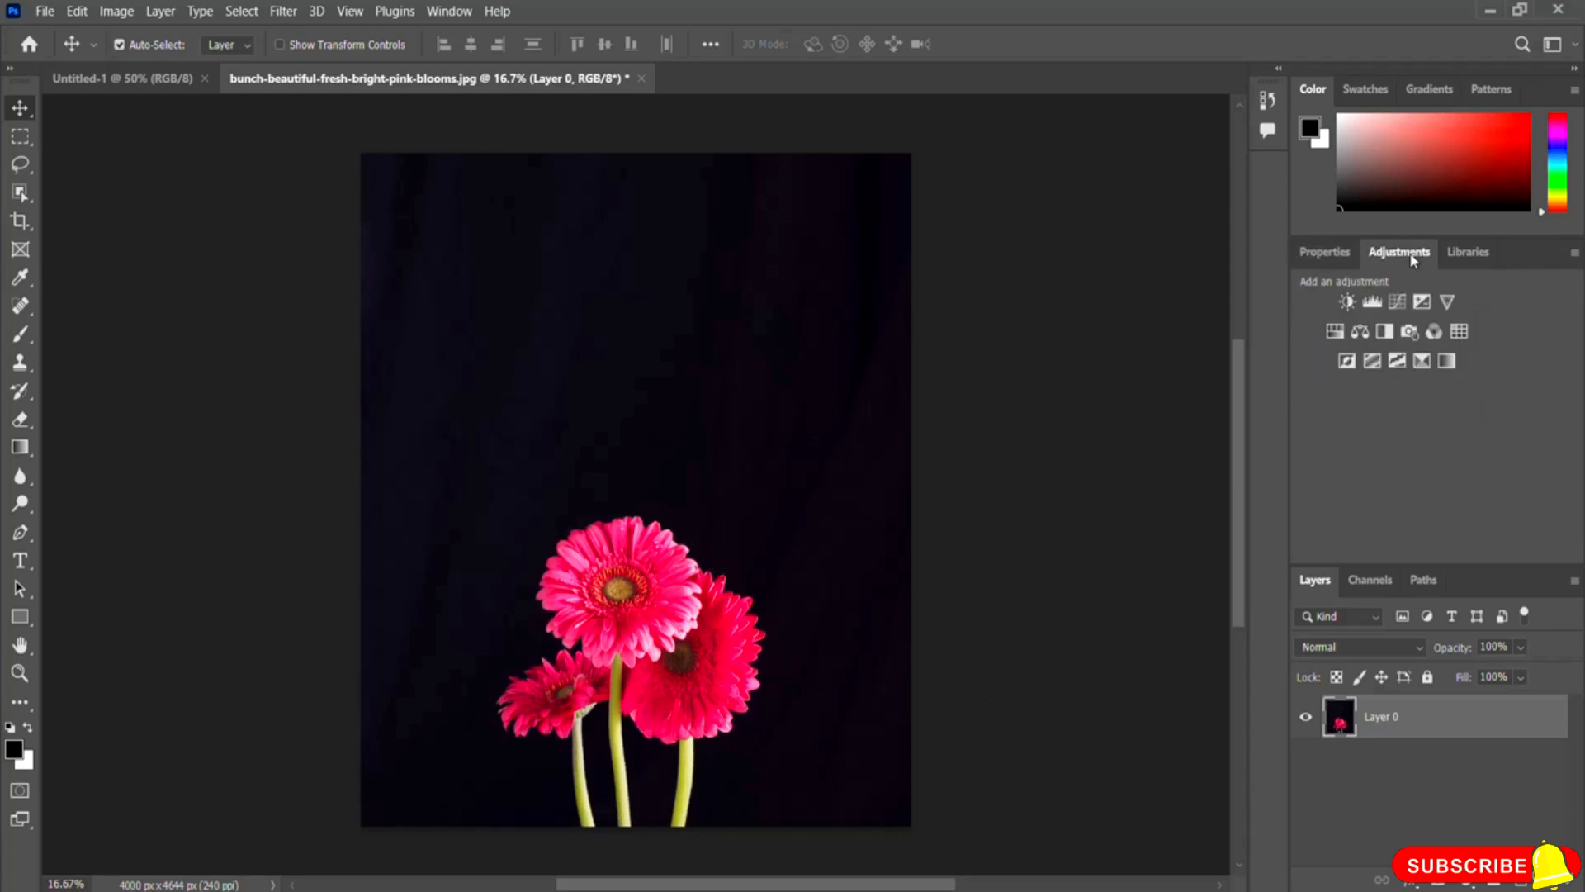
click(1335, 332)
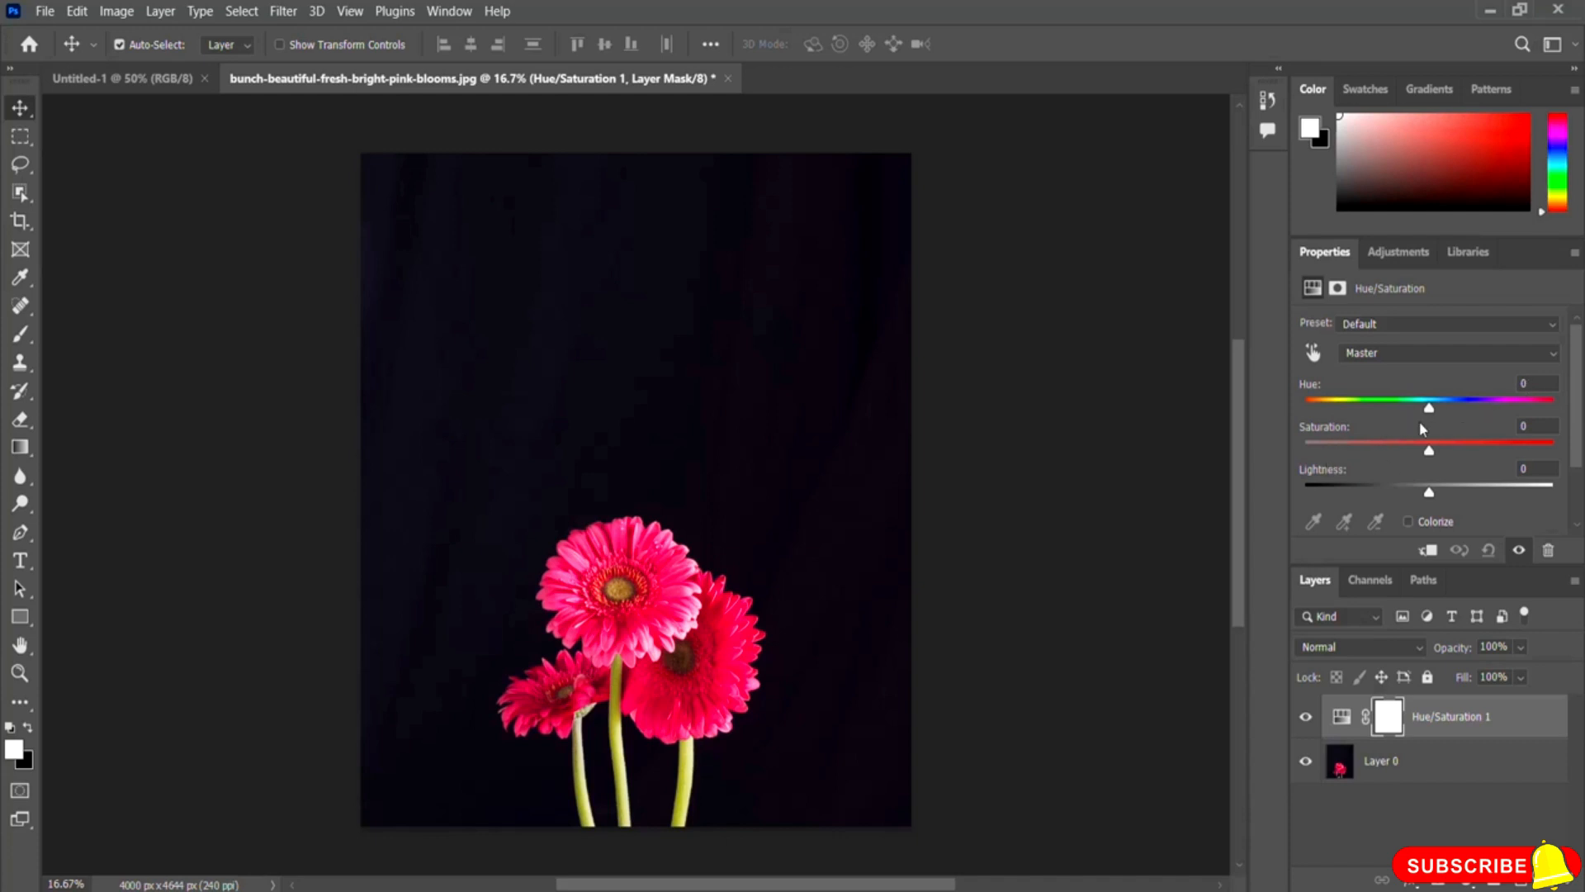
drag(1430, 408, 1367, 419)
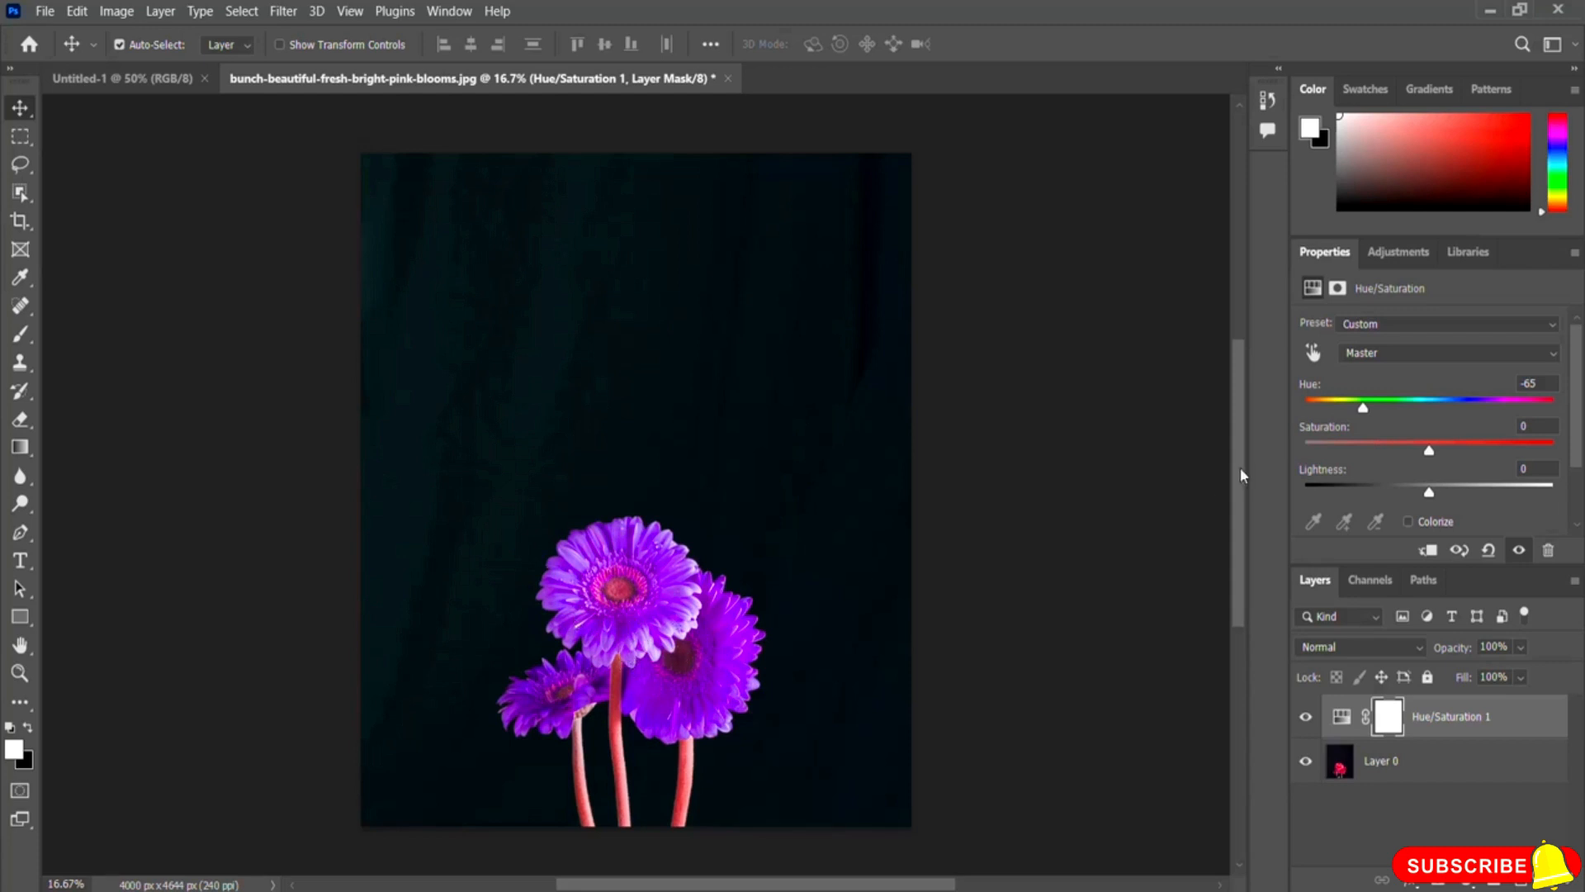
- Try master hues of -102, -137, -180 and +21 on the pink flowers, and reset the hue to 0
drag(1364, 408, 1345, 408)
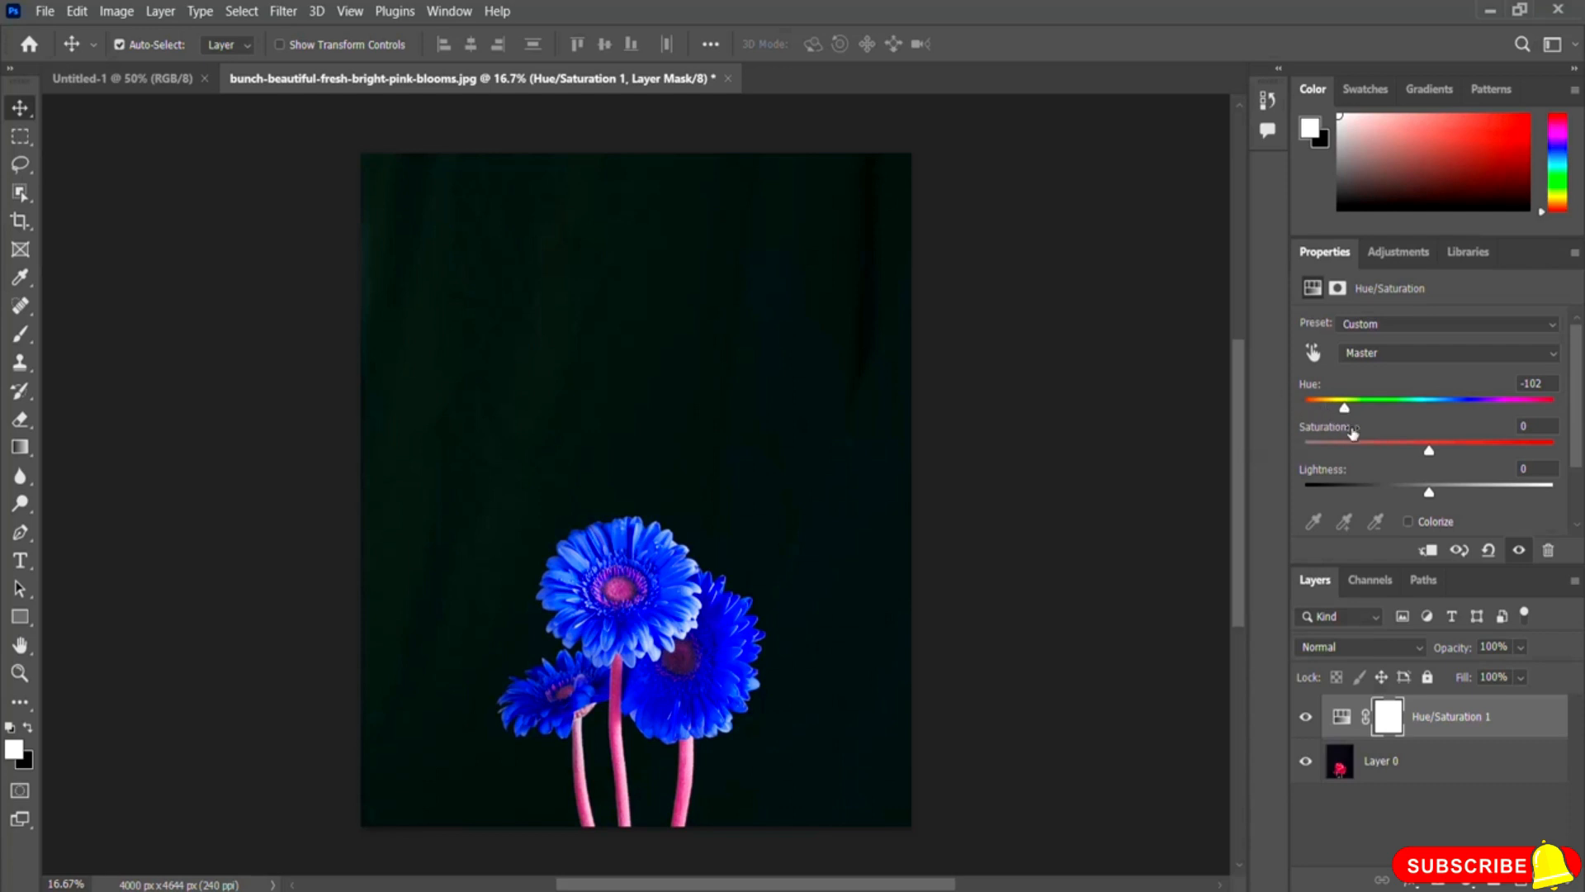
drag(1346, 410, 1326, 413)
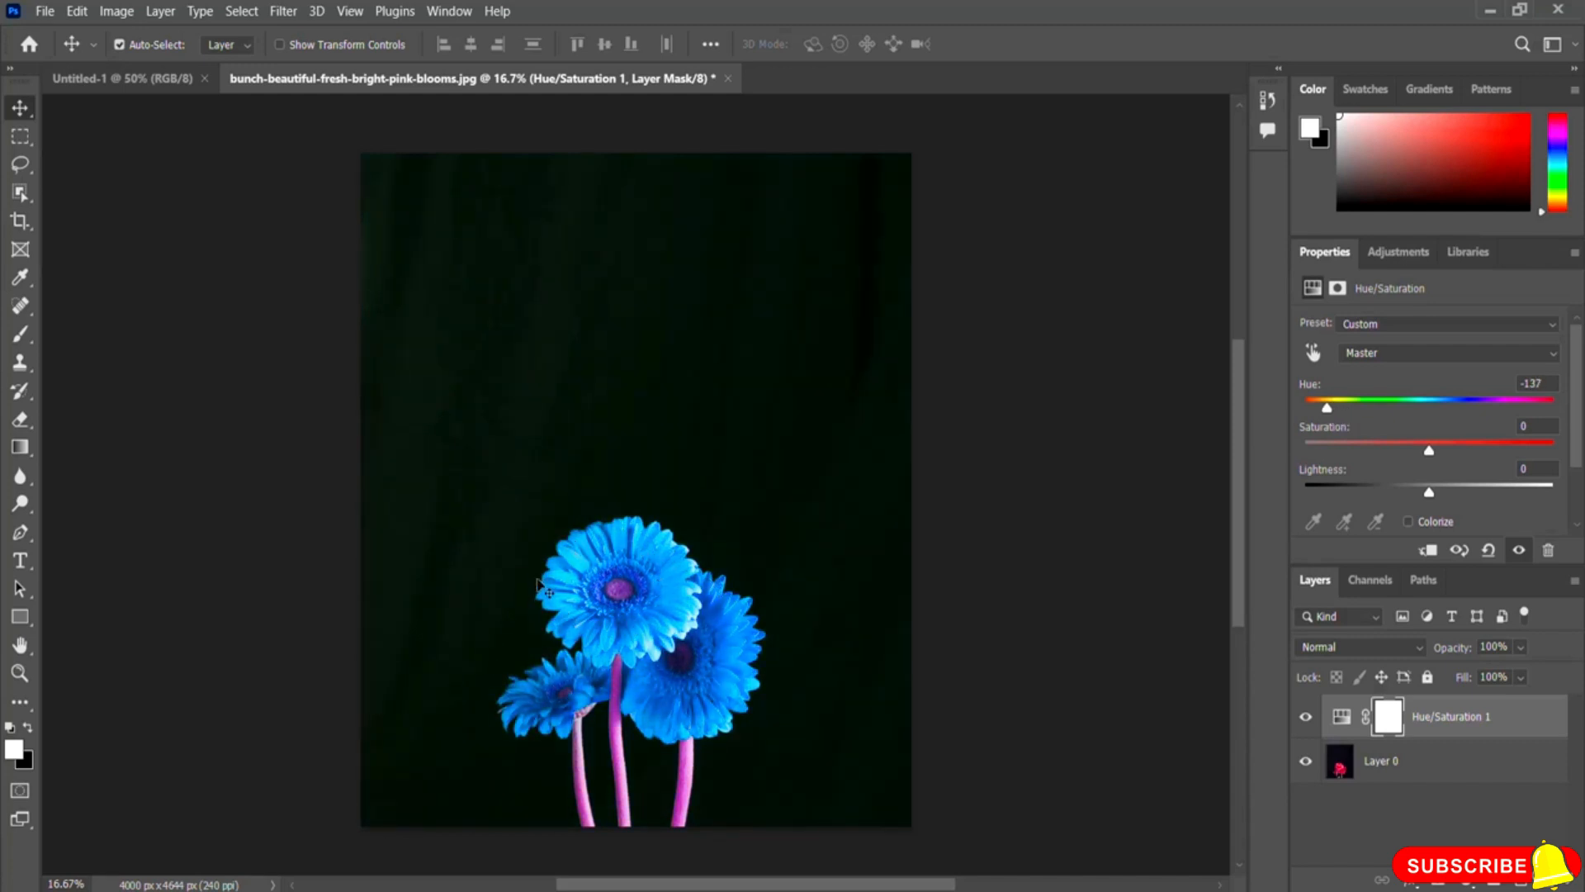
drag(1327, 408, 1304, 413)
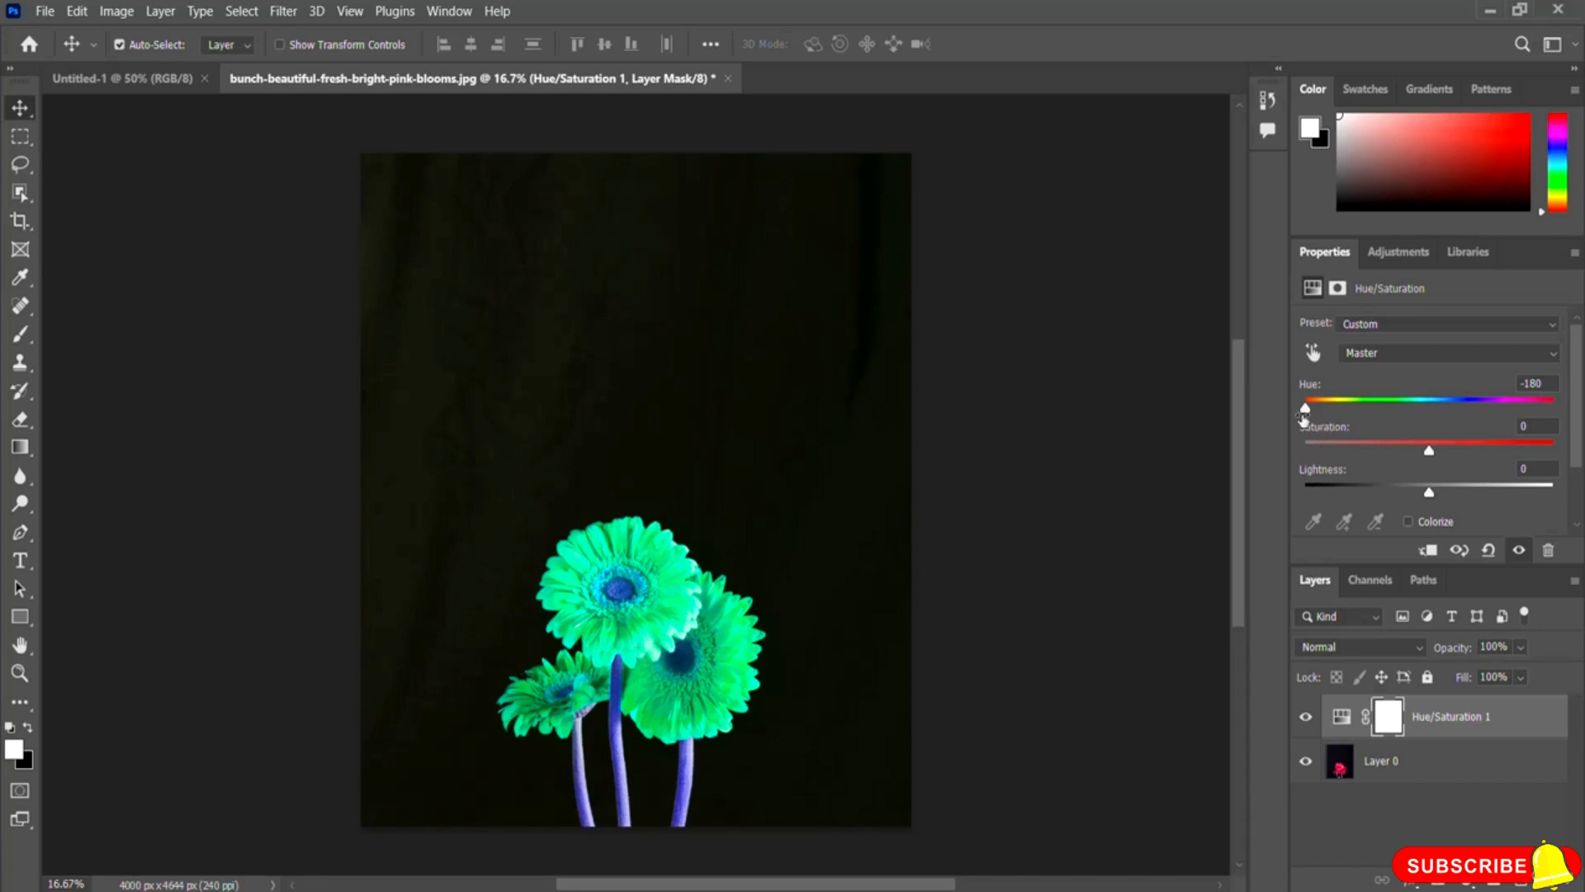
drag(1306, 408, 1447, 425)
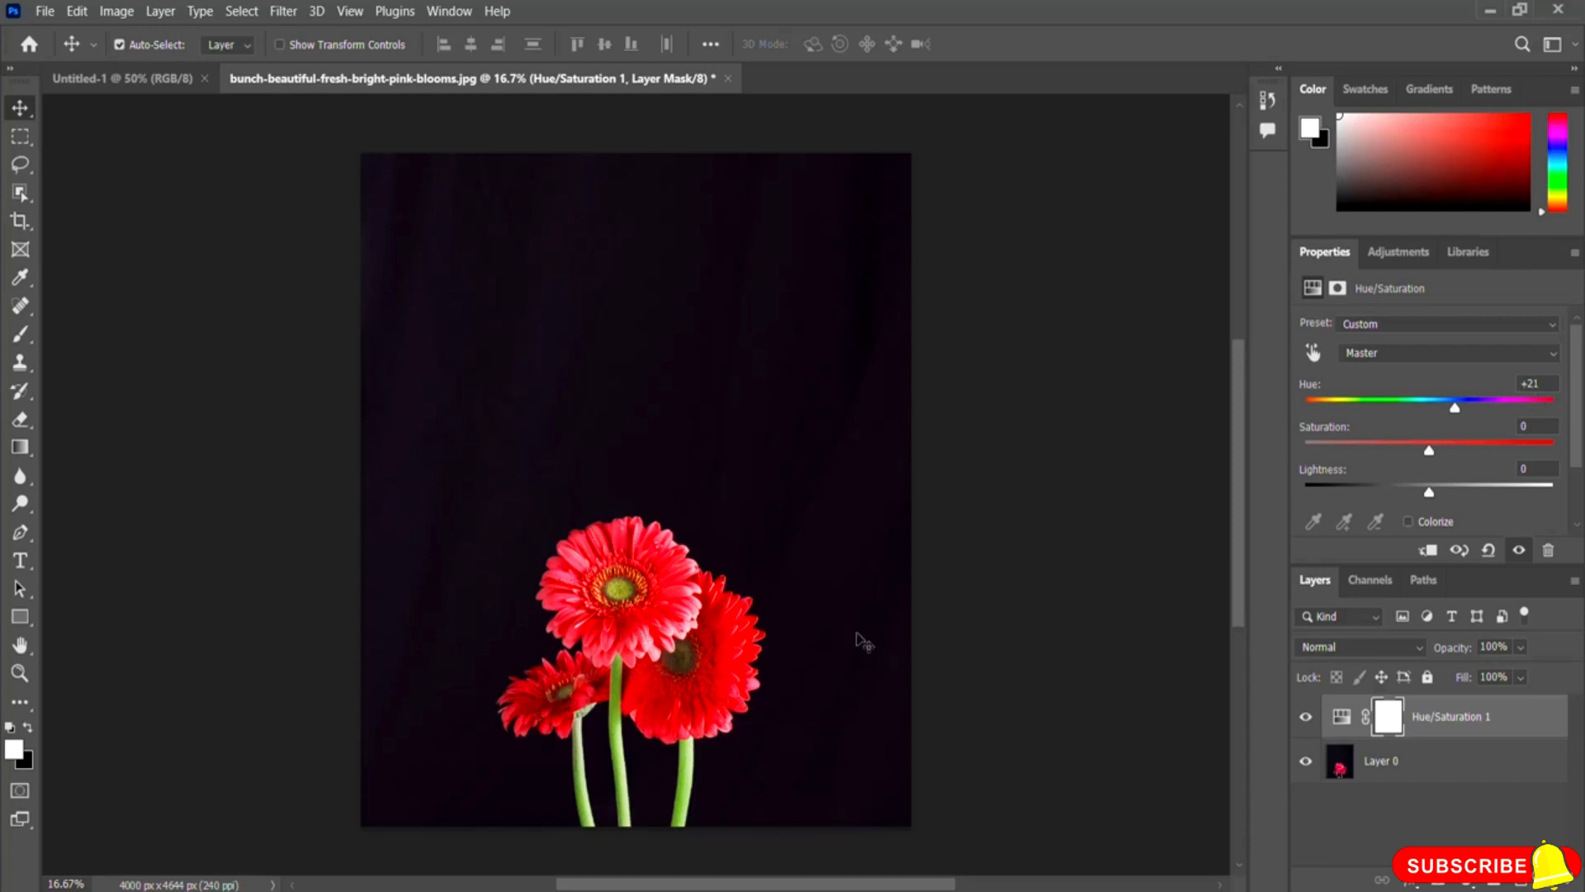
click(1547, 384)
text(0)
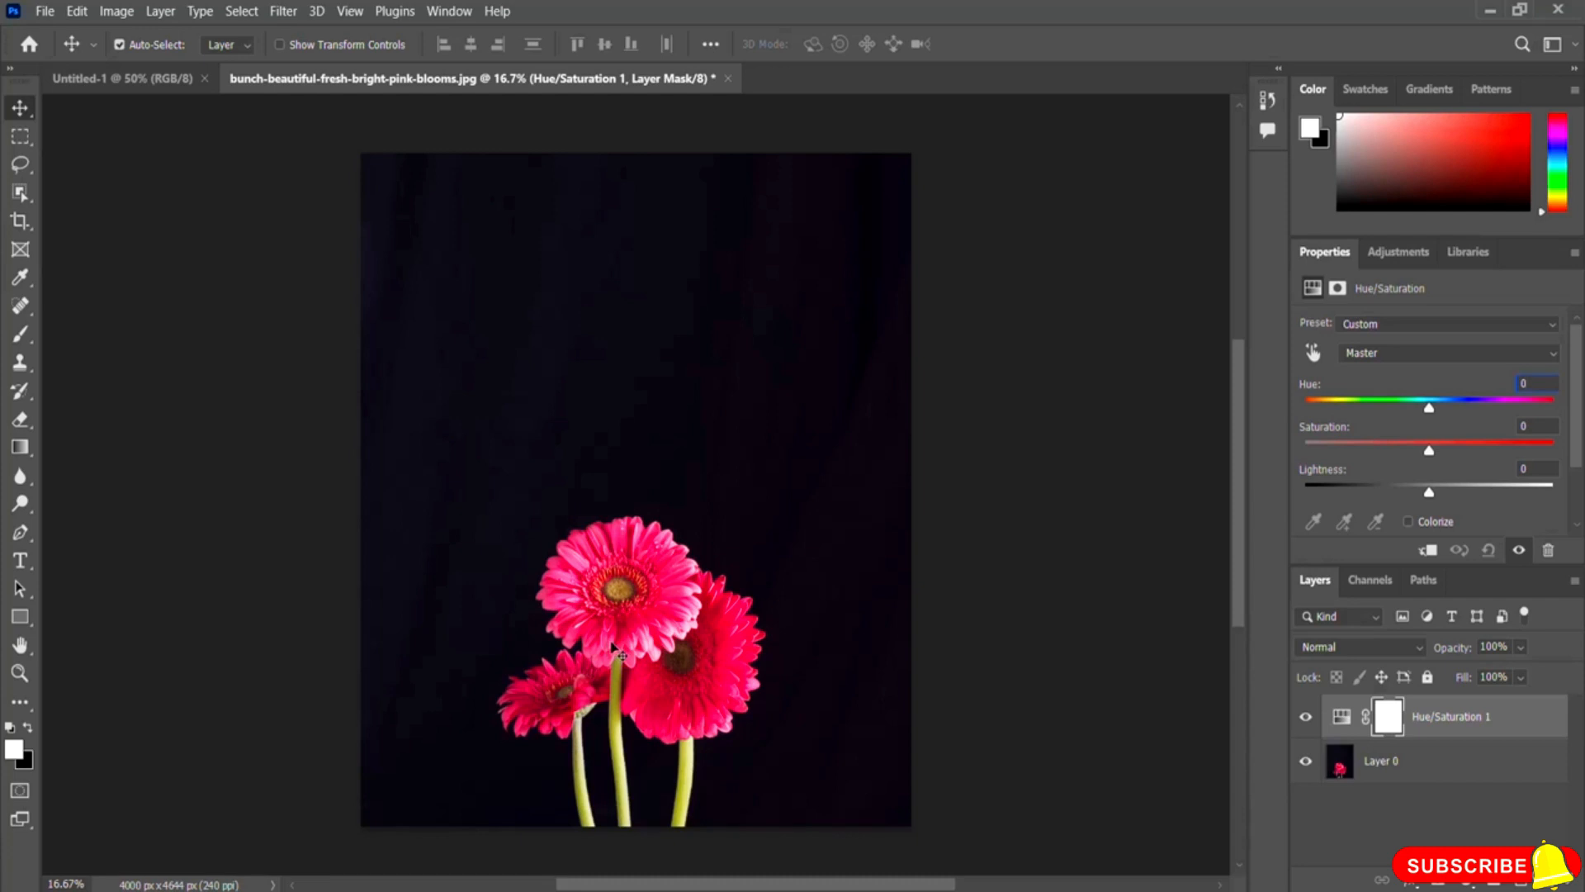
- Shift the flowers' master hue upward through +28, +61, +76 and +100 to +180
drag(1432, 412, 1463, 412)
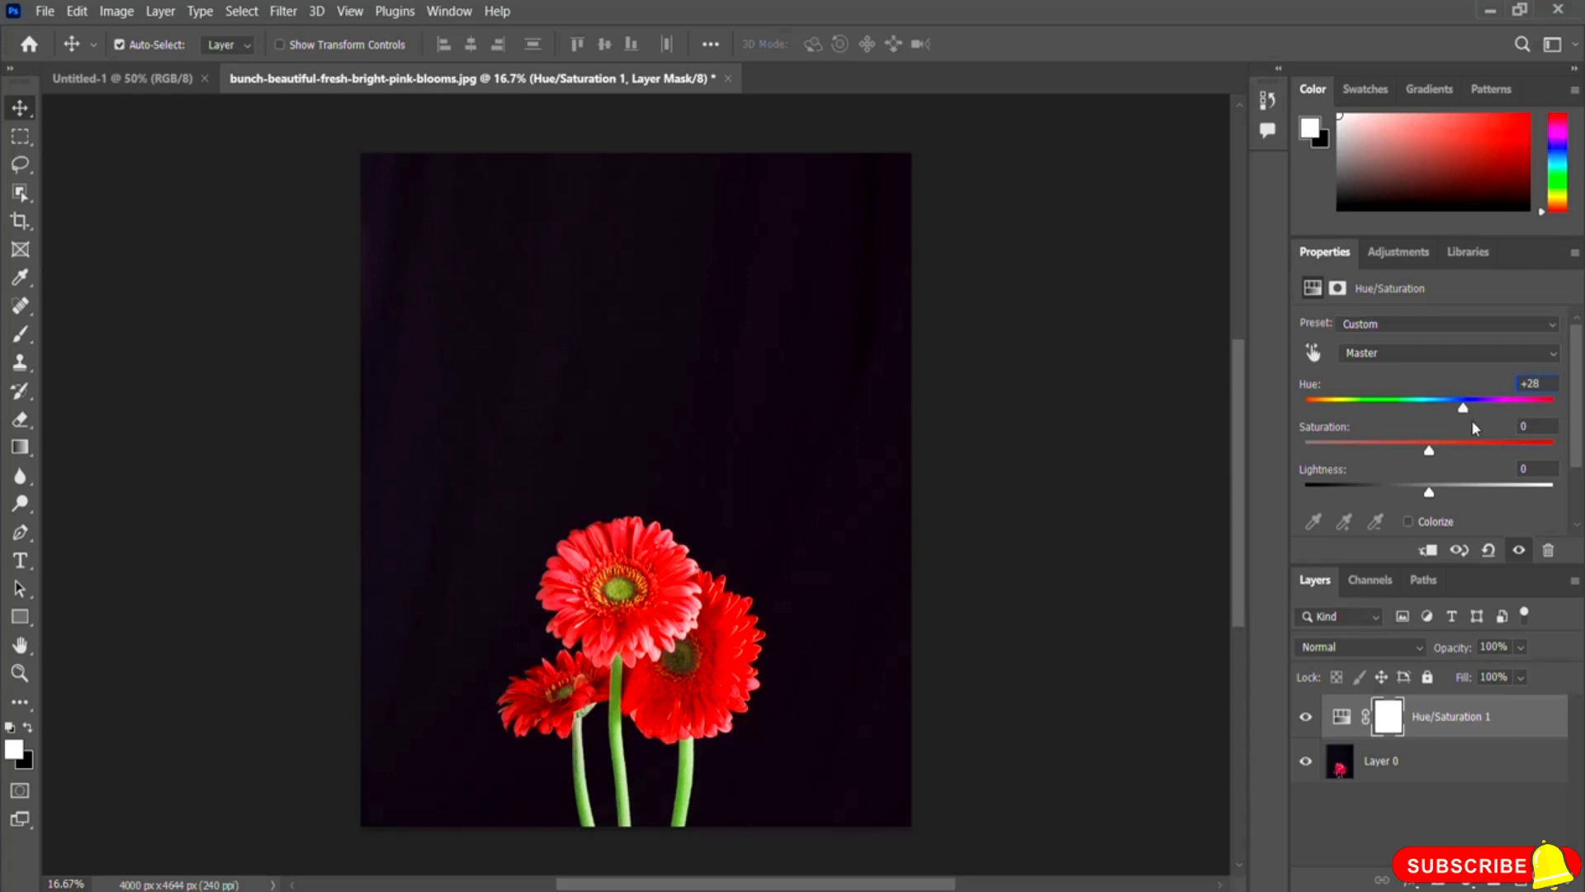
drag(1465, 412, 1496, 418)
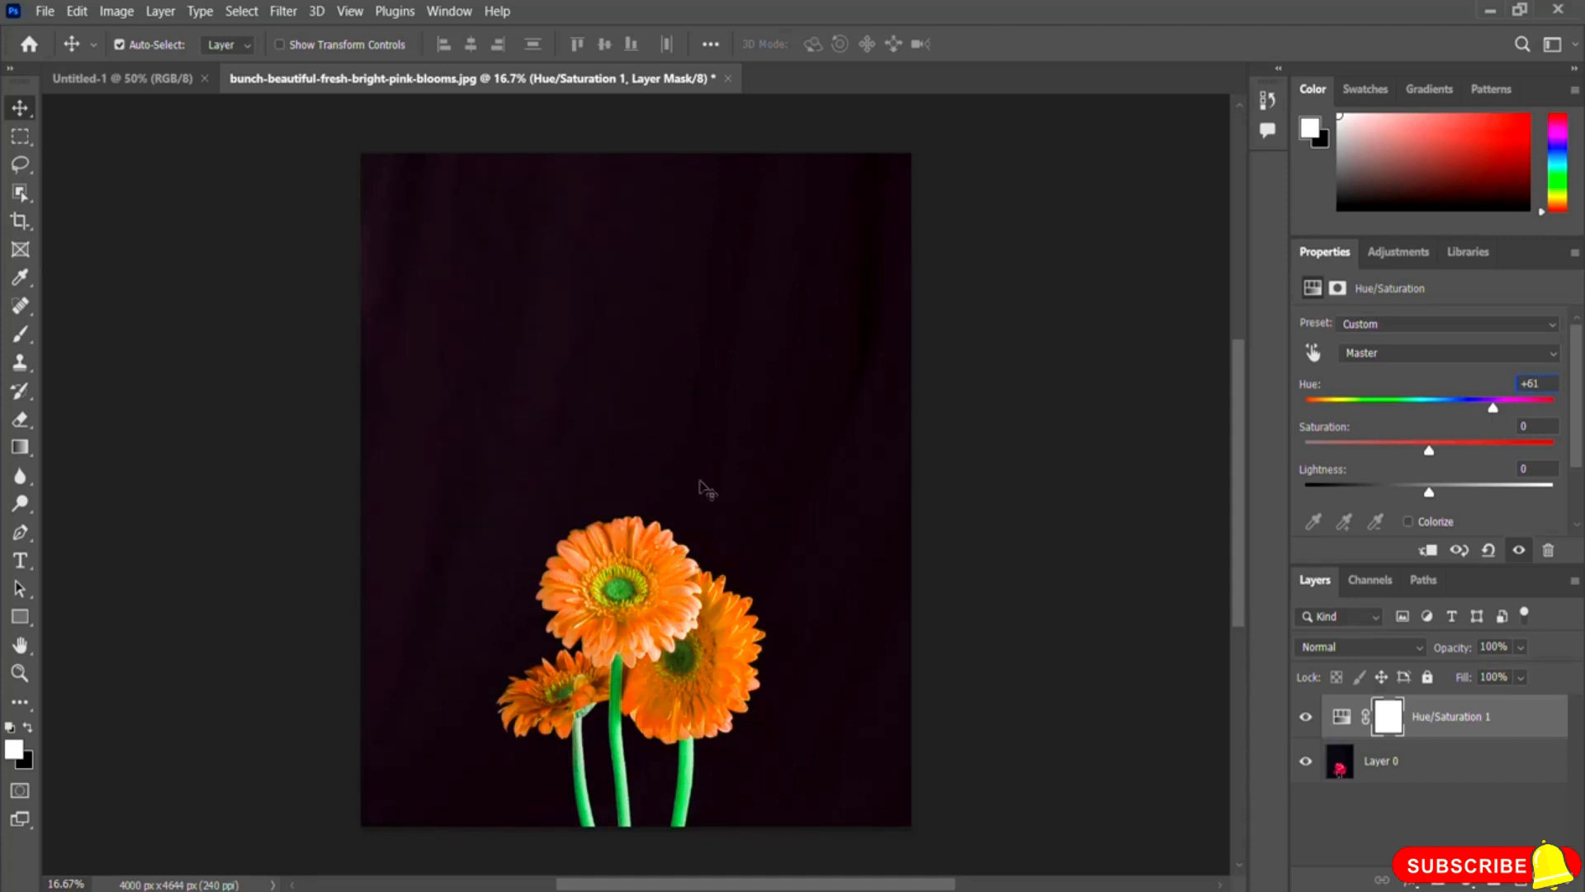
click(1500, 402)
drag(1500, 415, 1502, 416)
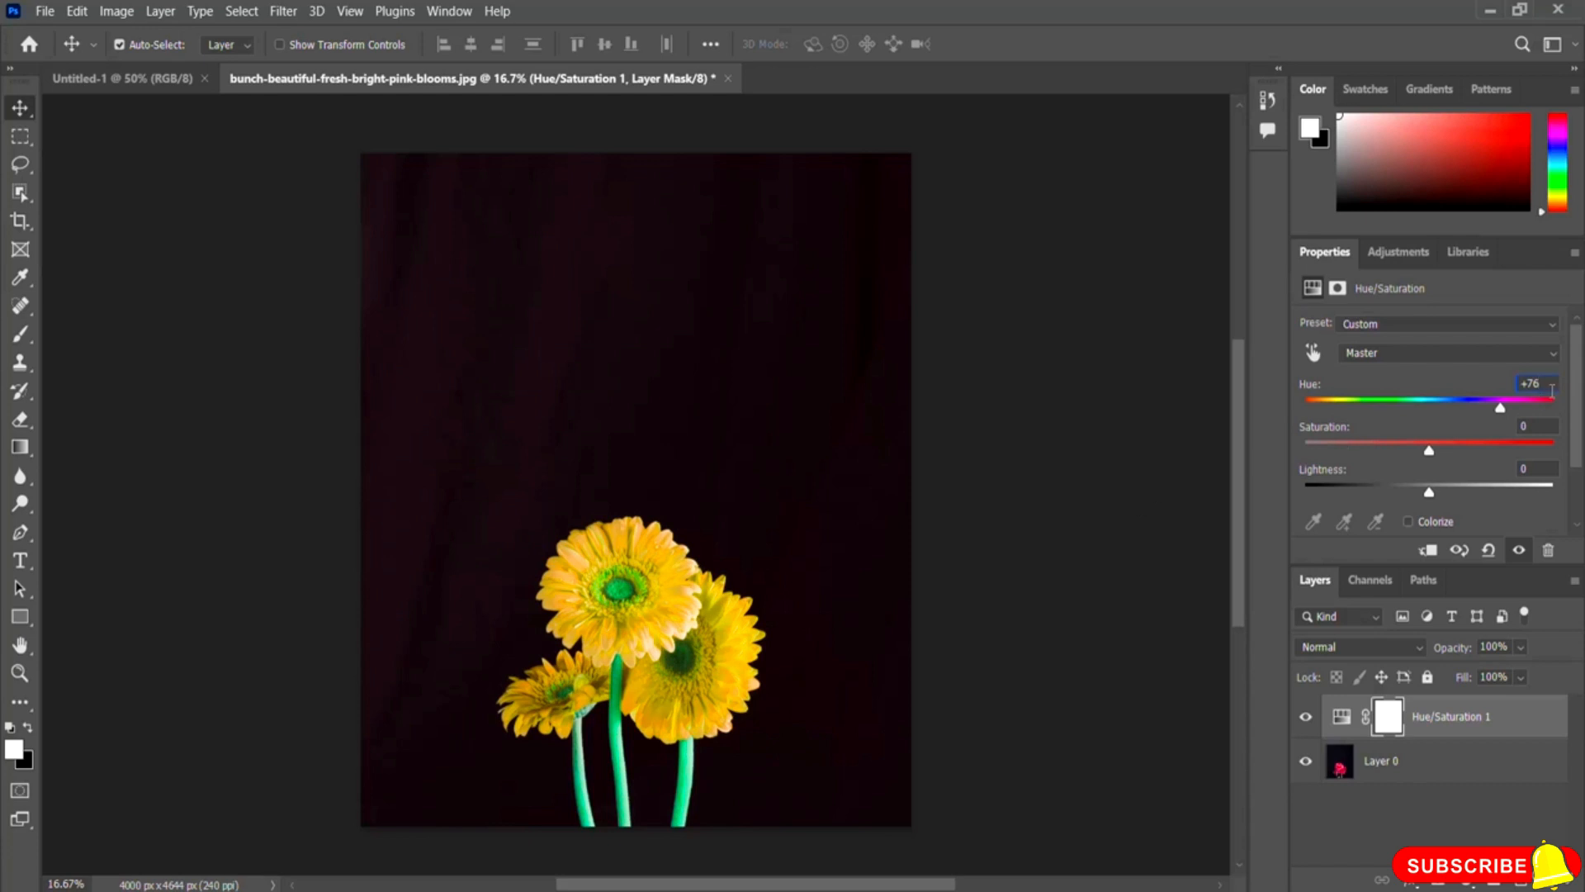
drag(1501, 408, 1513, 410)
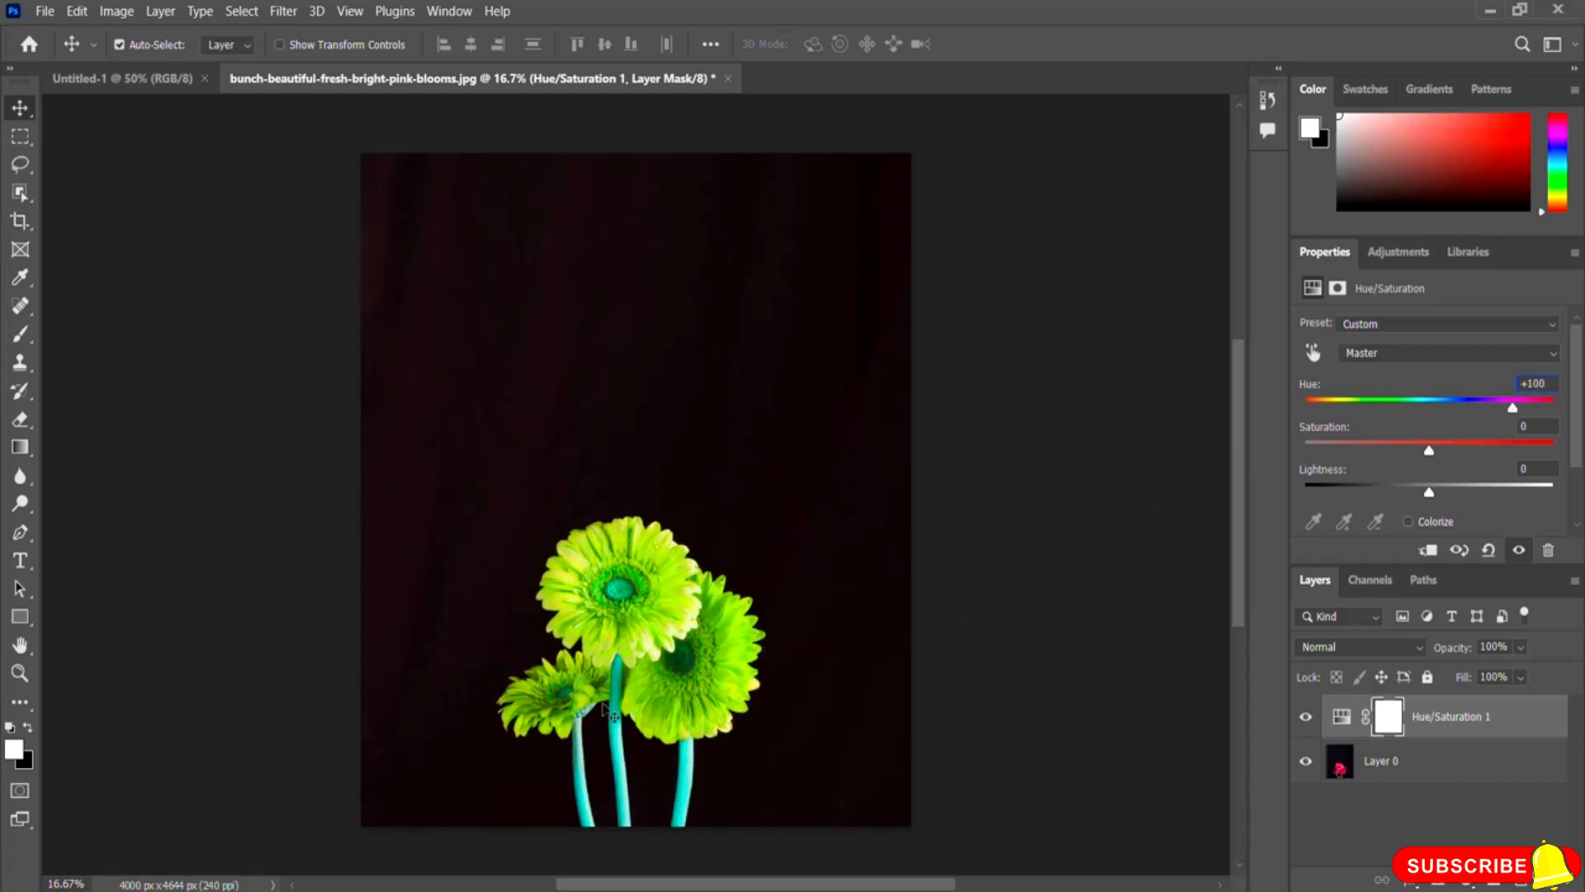
drag(1514, 411, 1558, 416)
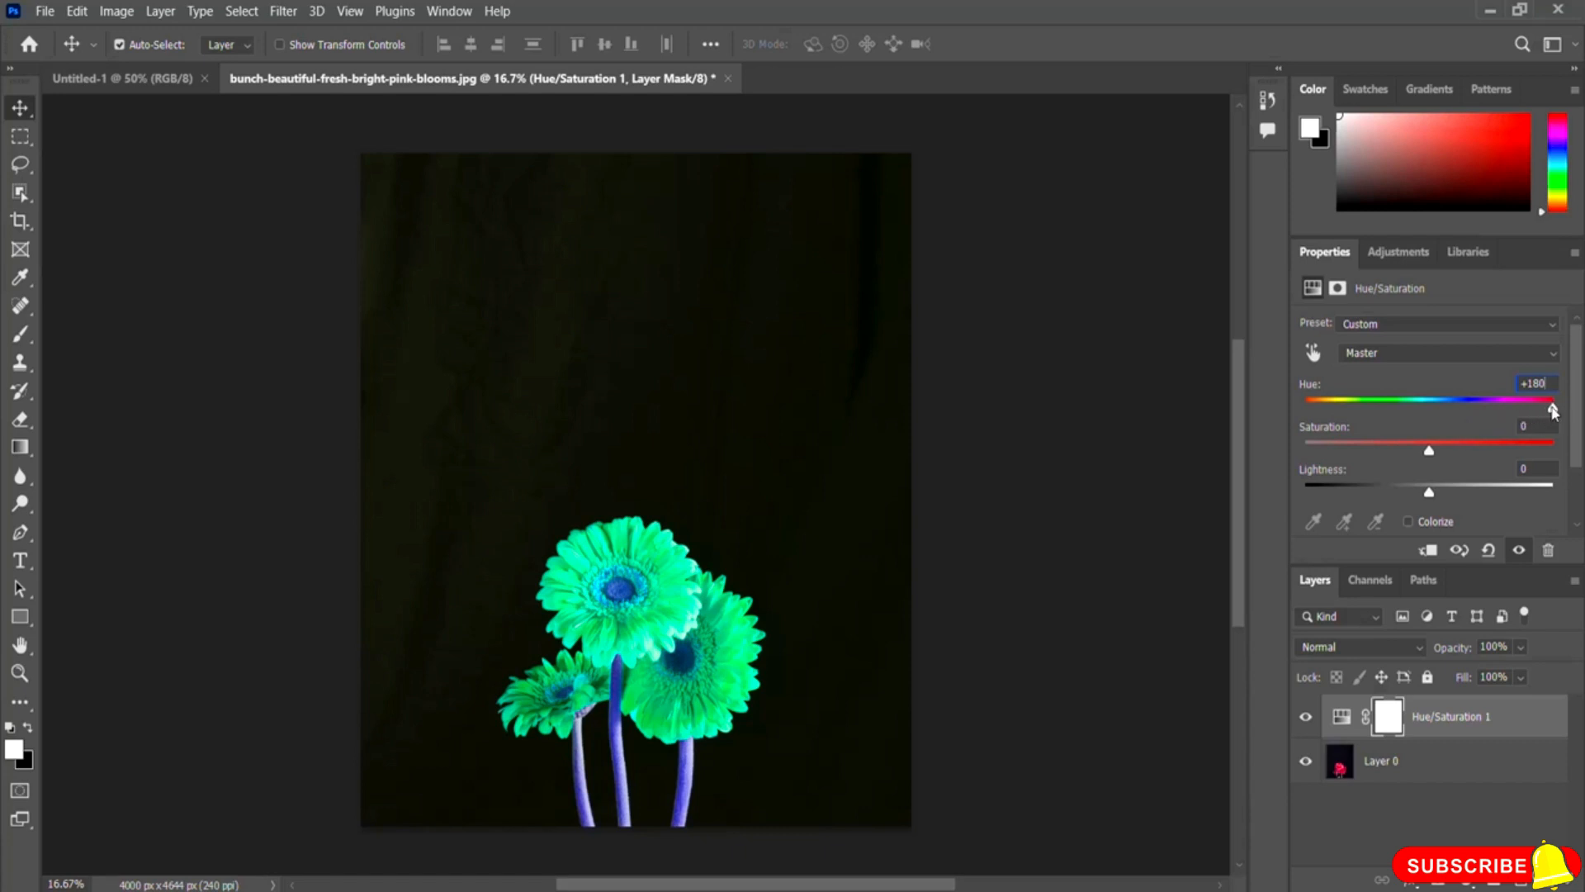
- Compare the flowers at hue -180 with the Hue/Saturation layer hidden and shown, and set the master hue to +86
drag(1554, 411, 1301, 428)
click(1306, 719)
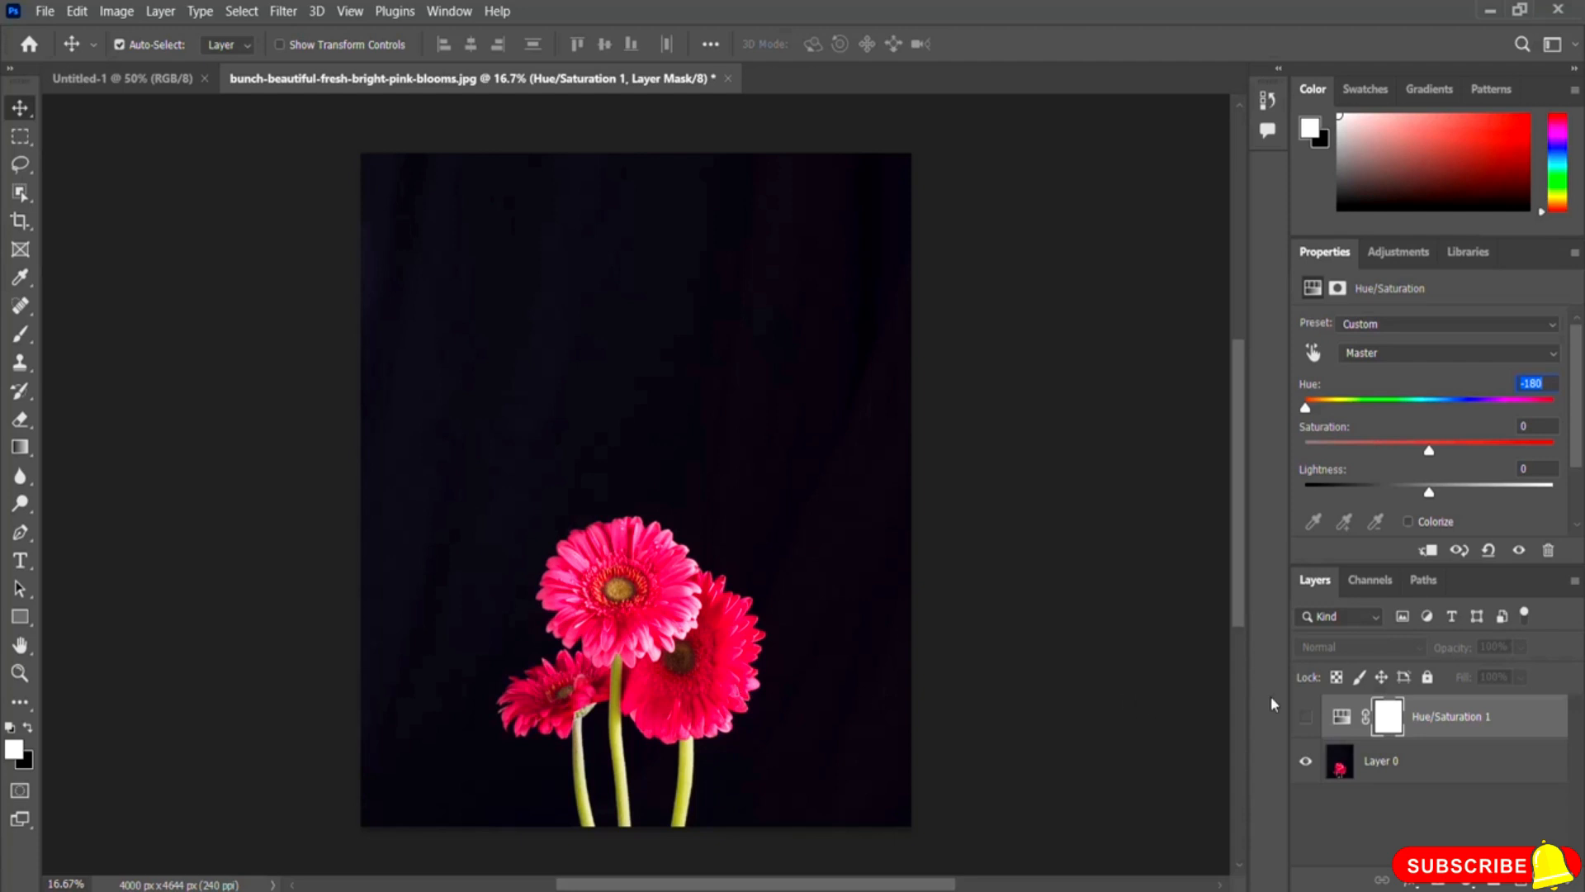
click(1306, 718)
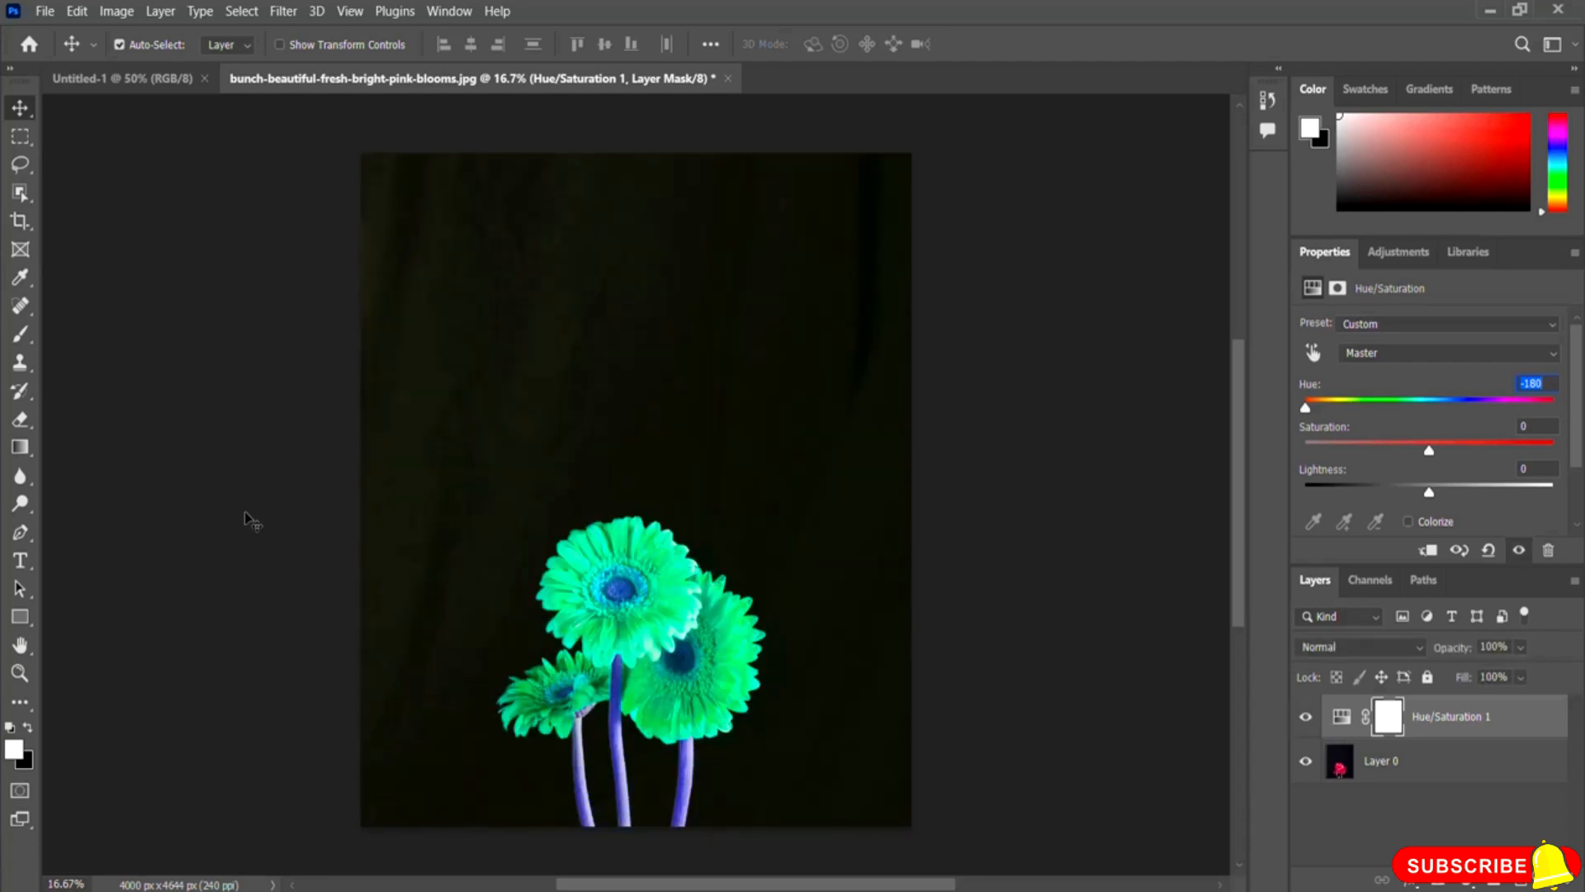
drag(1306, 409, 1505, 415)
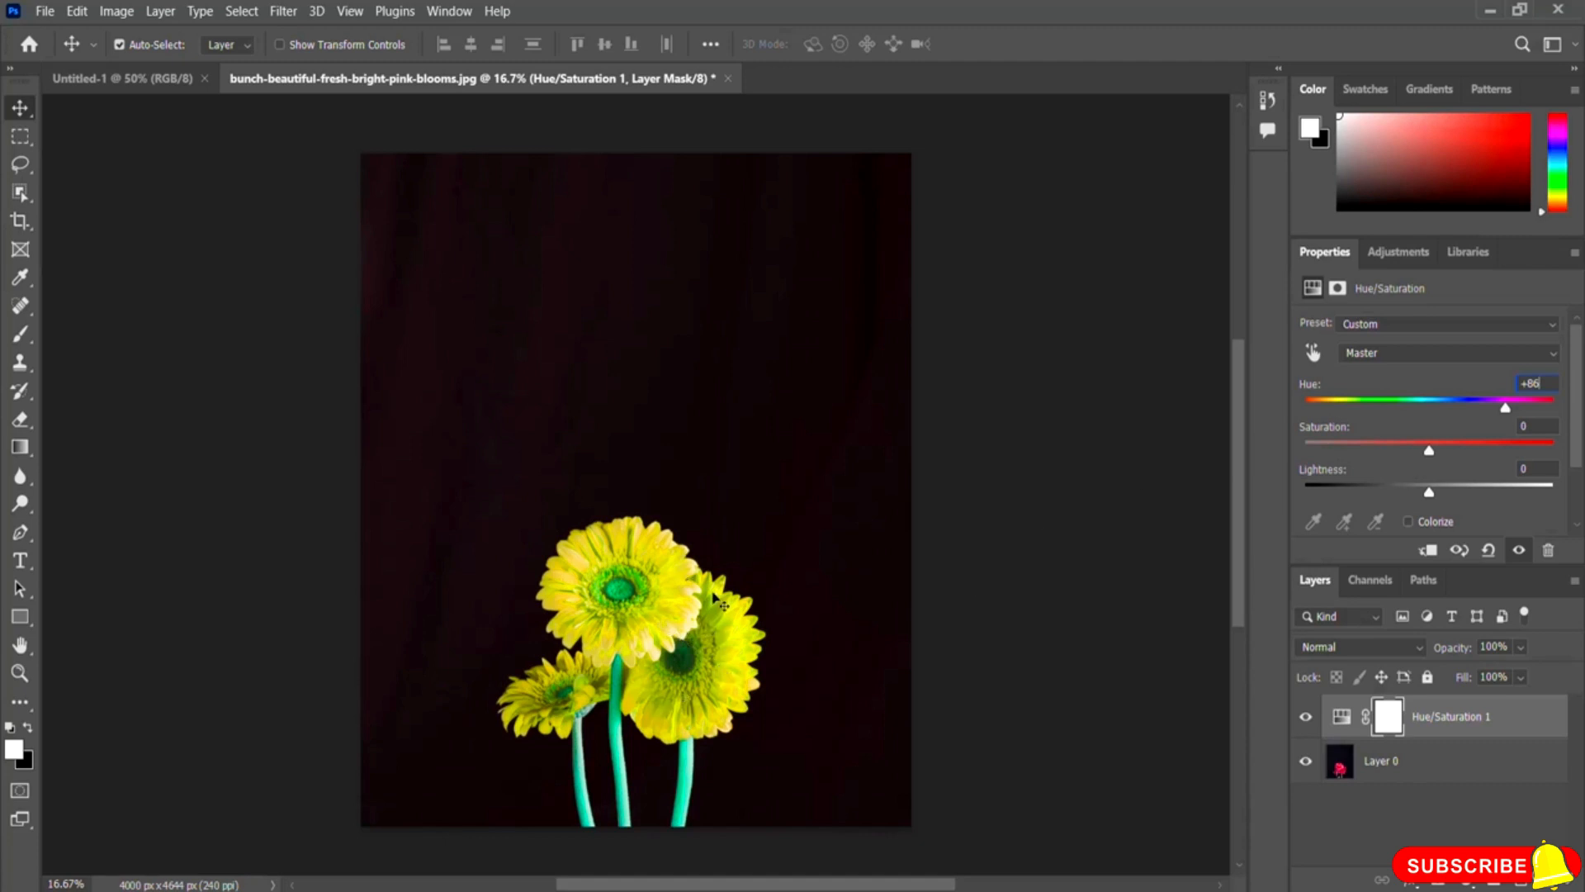
- Try master saturations of +33, -49 and +2 on the flowers, and reset the saturation to 0
drag(1430, 454, 1470, 459)
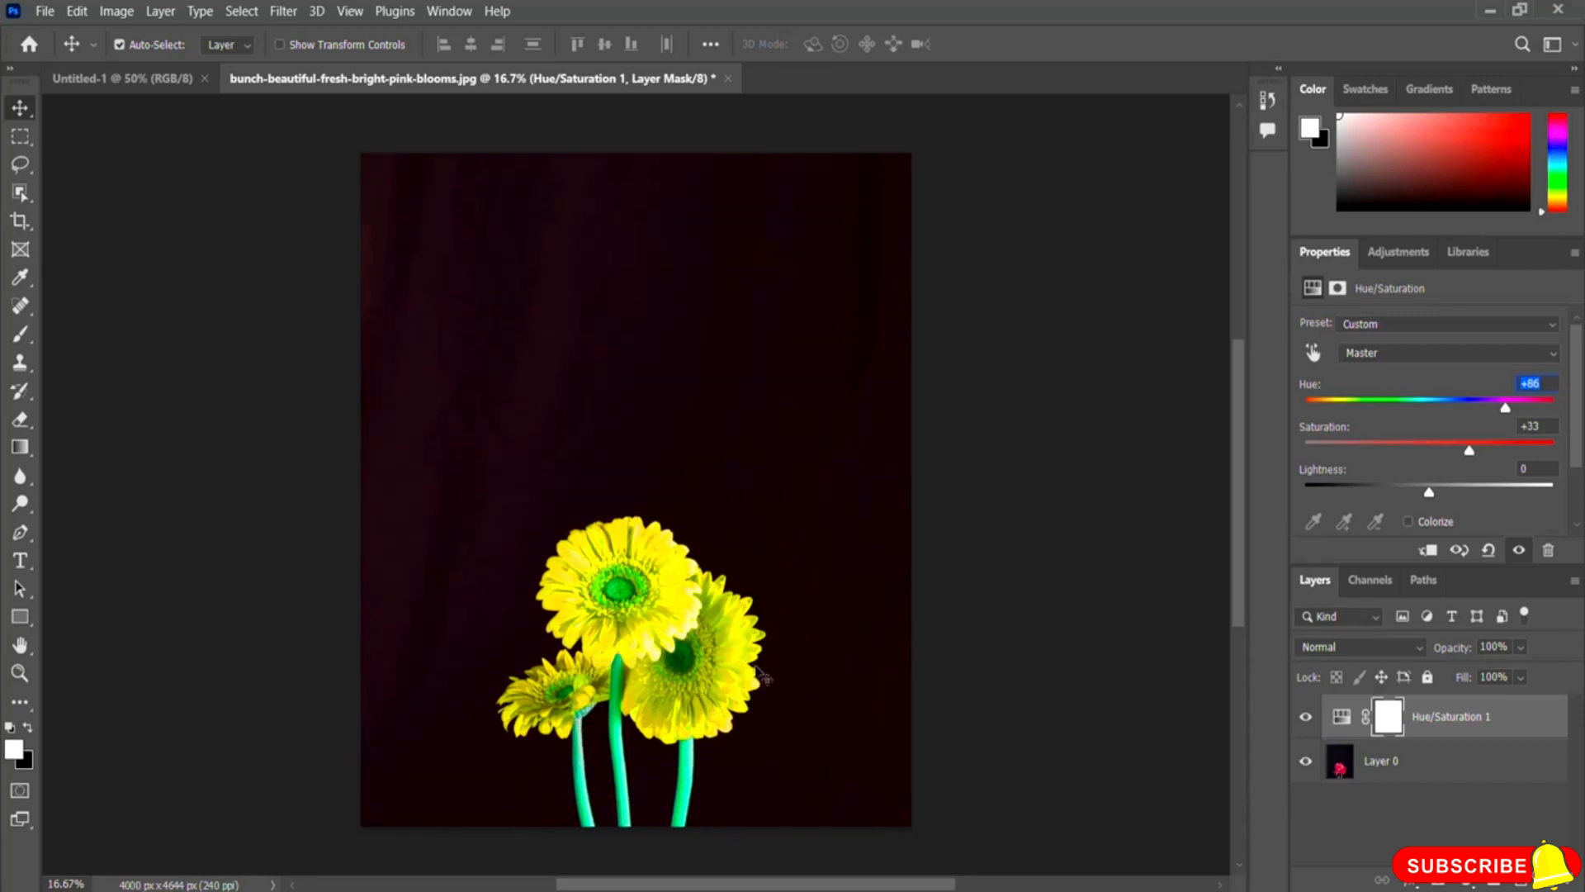
key(Return)
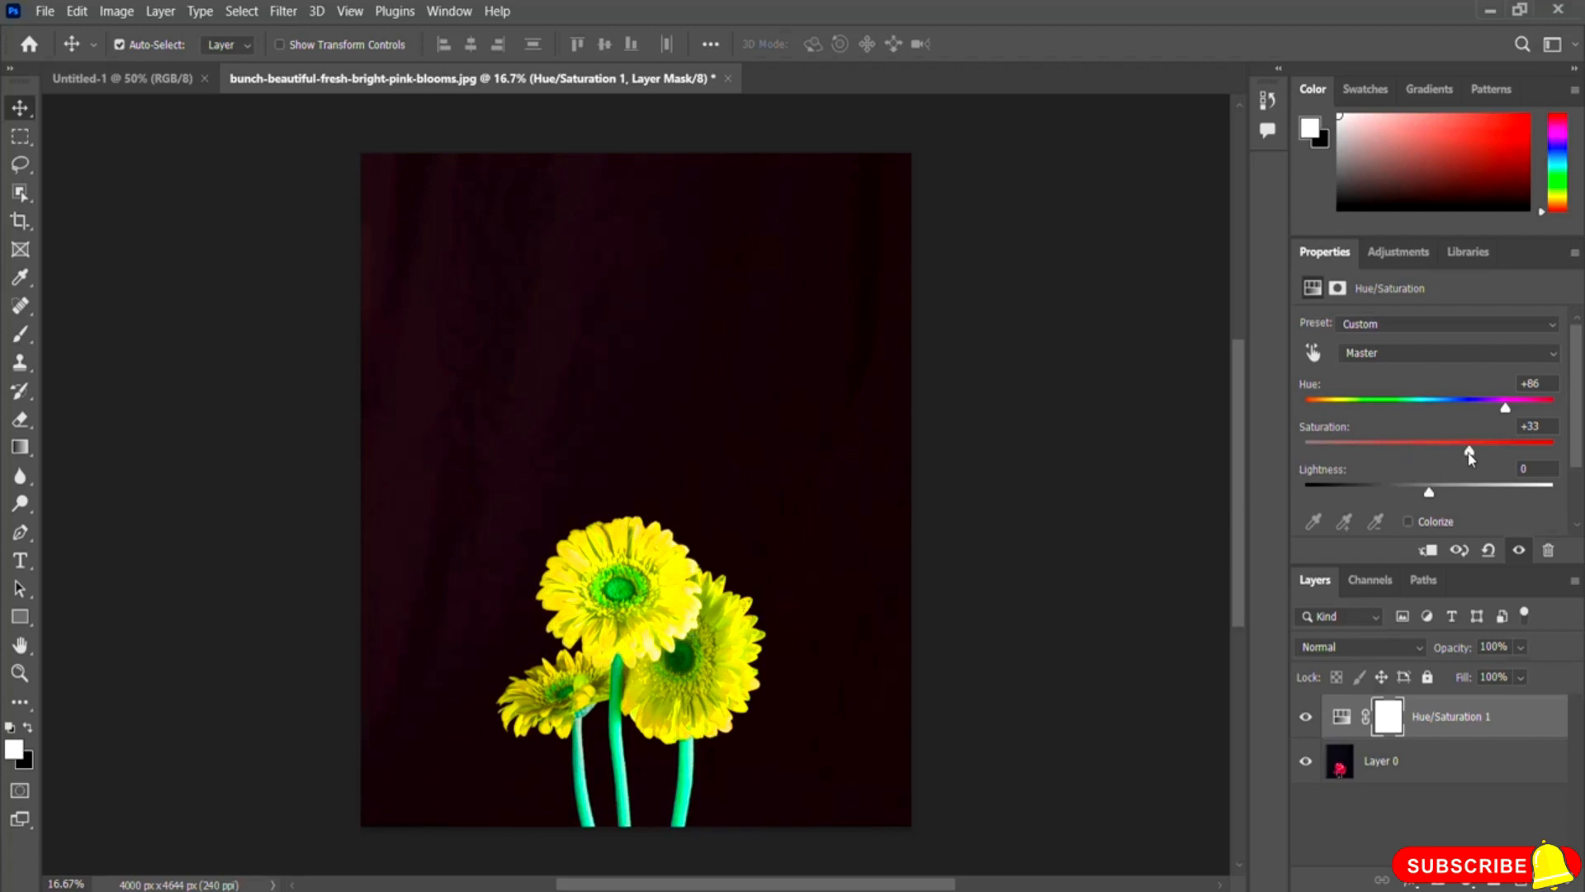
drag(1469, 452, 1369, 453)
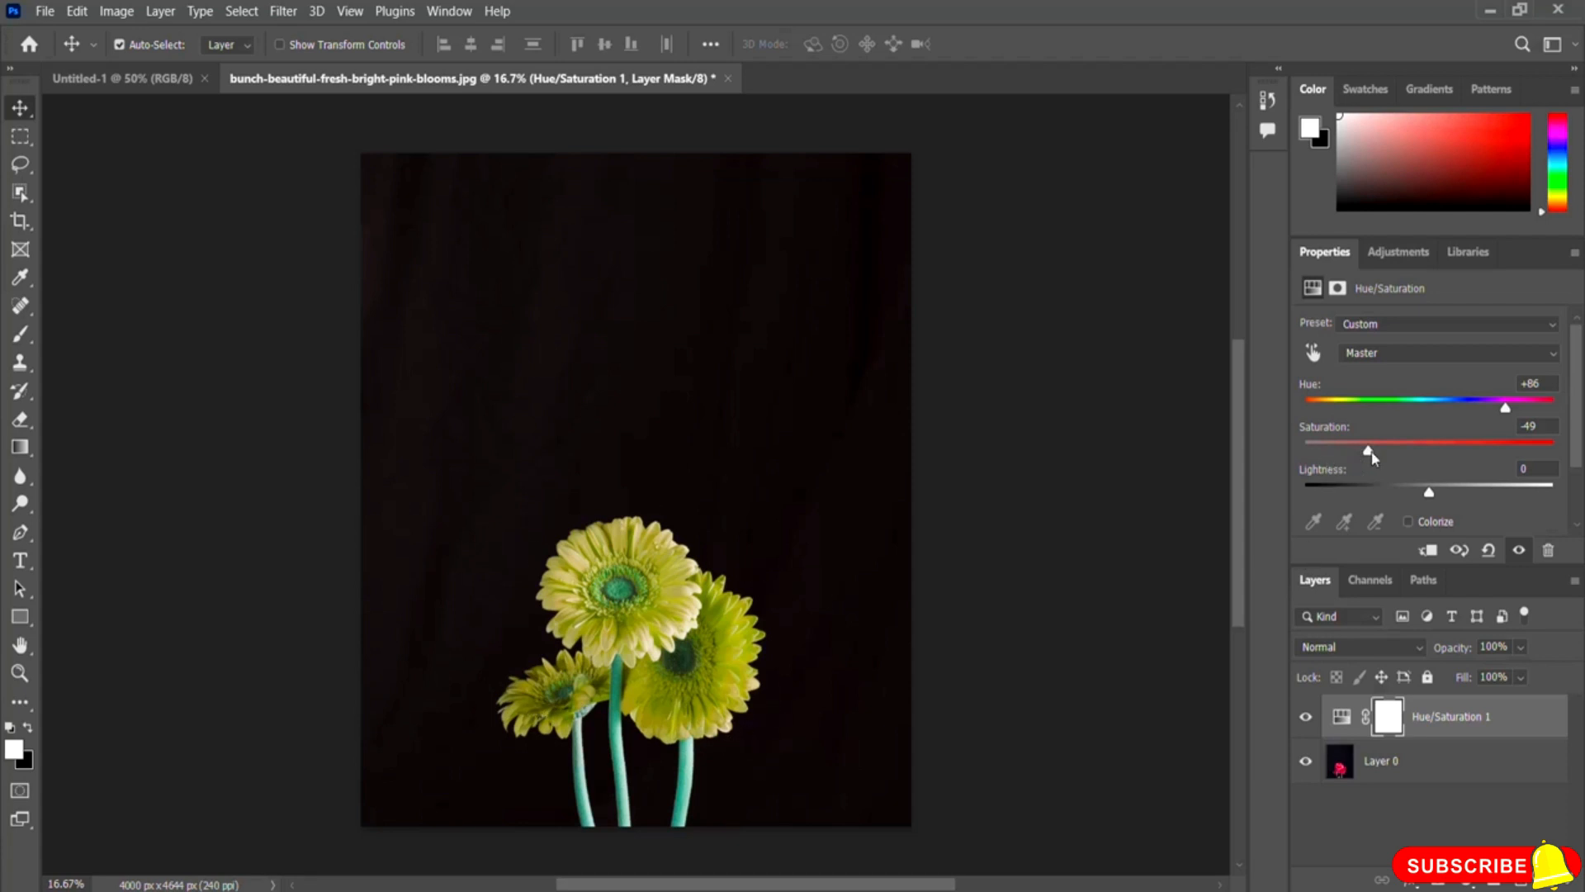
drag(1368, 453, 1432, 456)
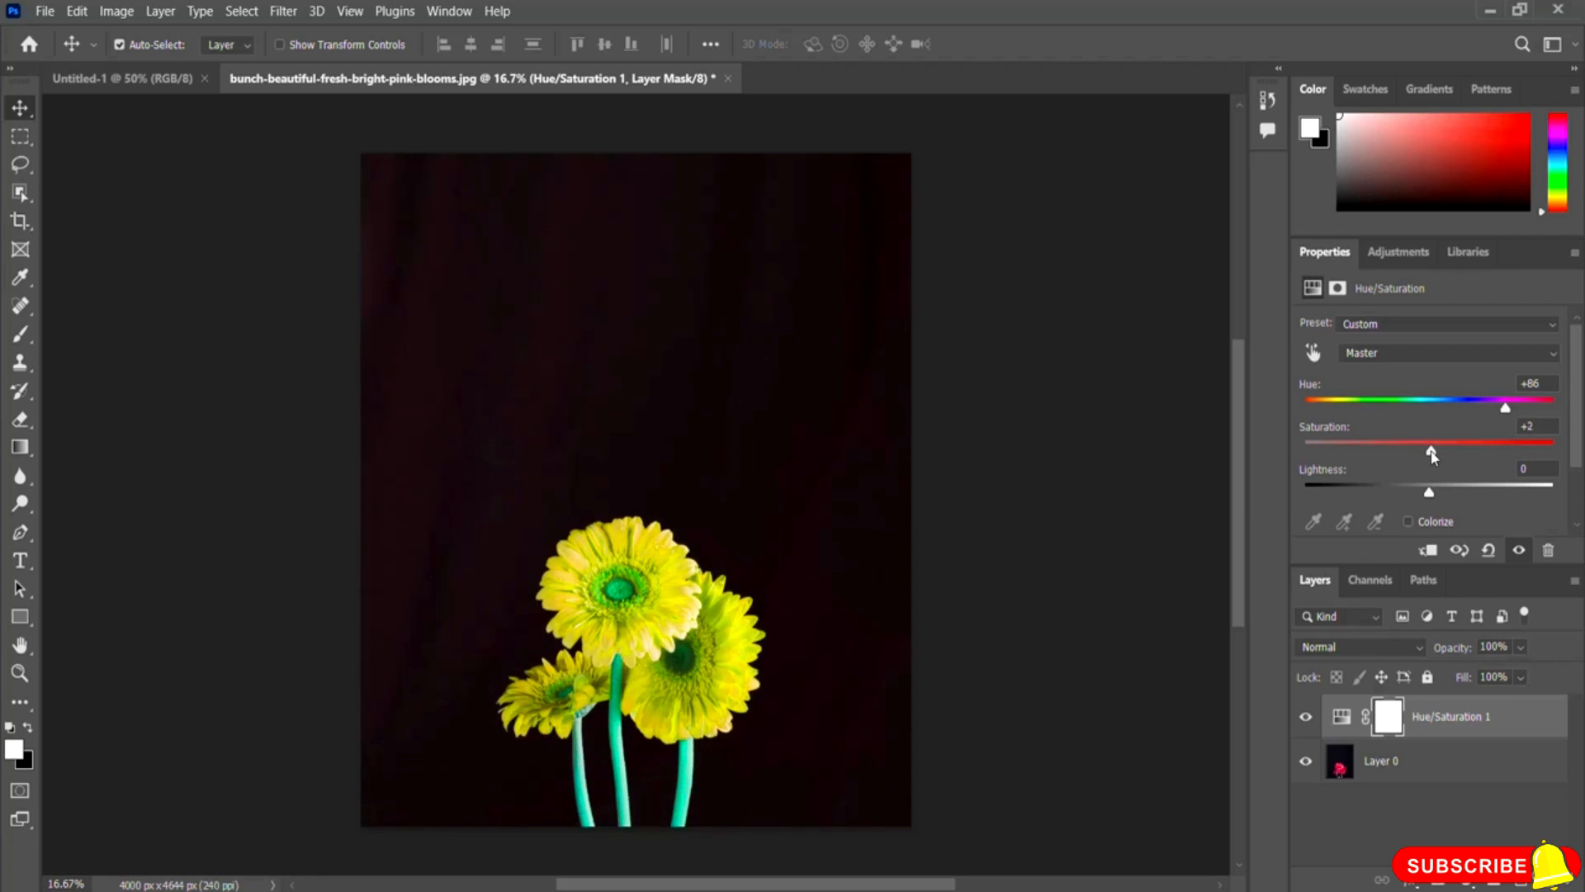
double_click(1543, 429)
text(0)
- Try lightness values of +39 and -42 on the flower photo, and reset the lightness to 0
drag(1424, 496, 1479, 498)
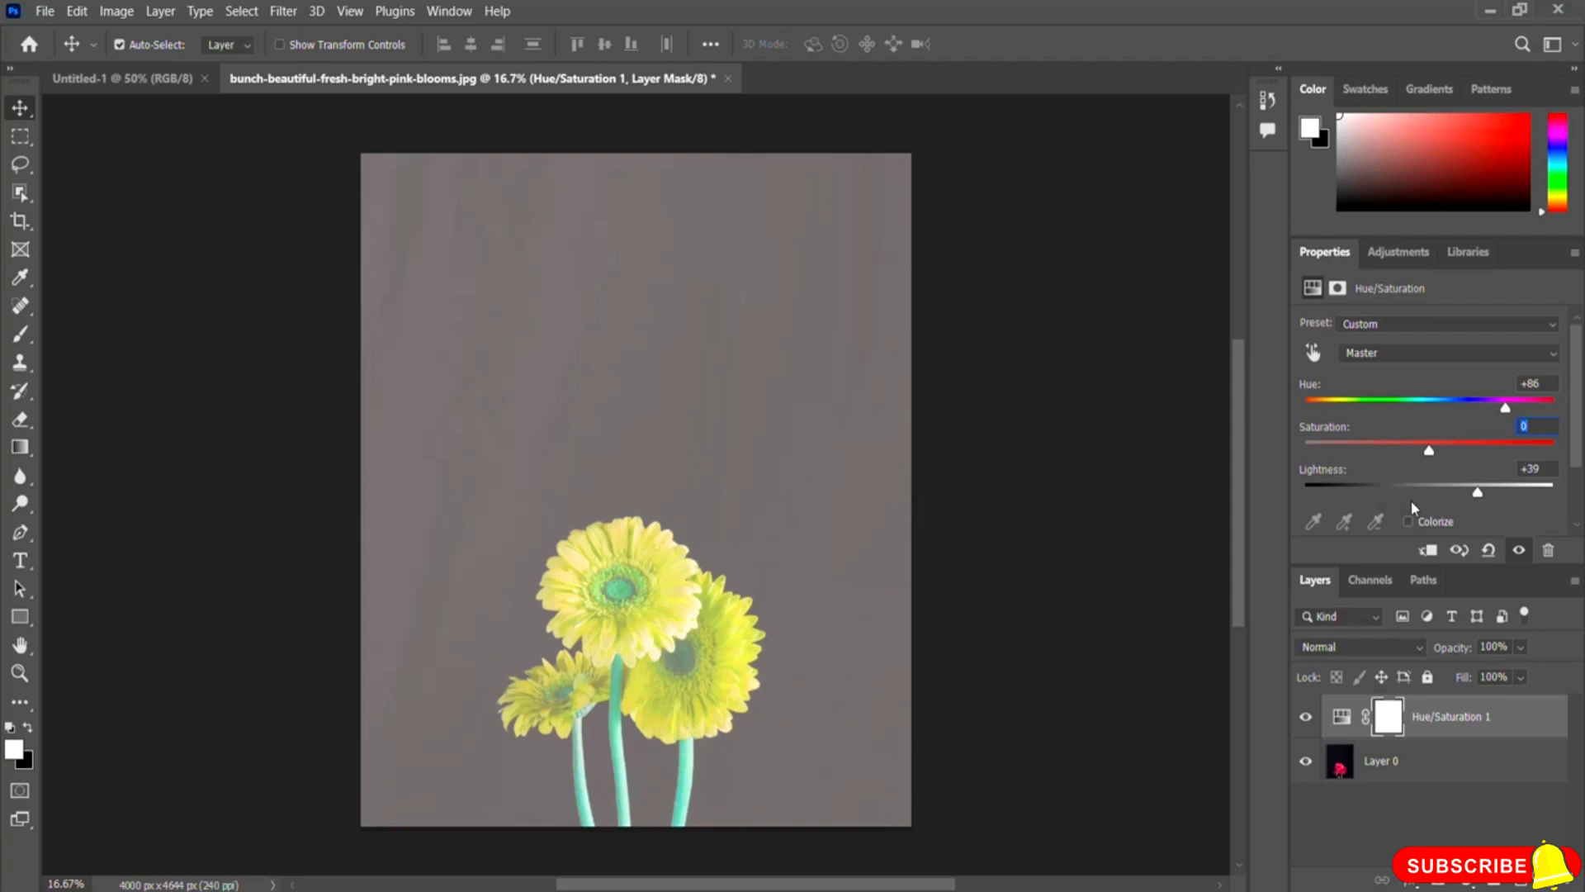
drag(1477, 494, 1376, 494)
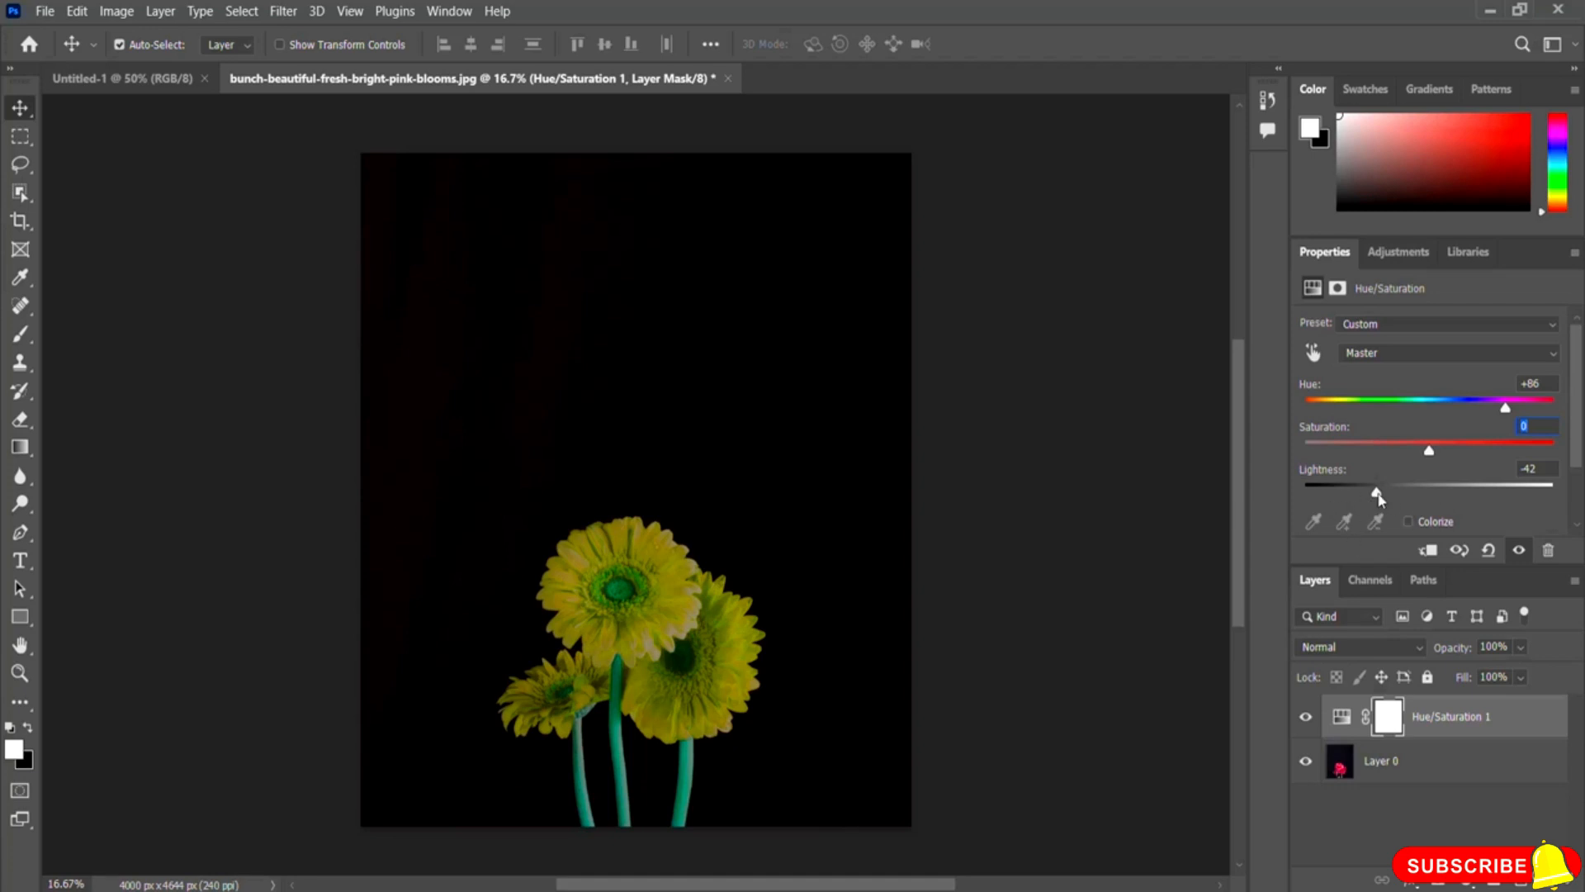
drag(1379, 494, 1425, 499)
key(Tab)
text(0)
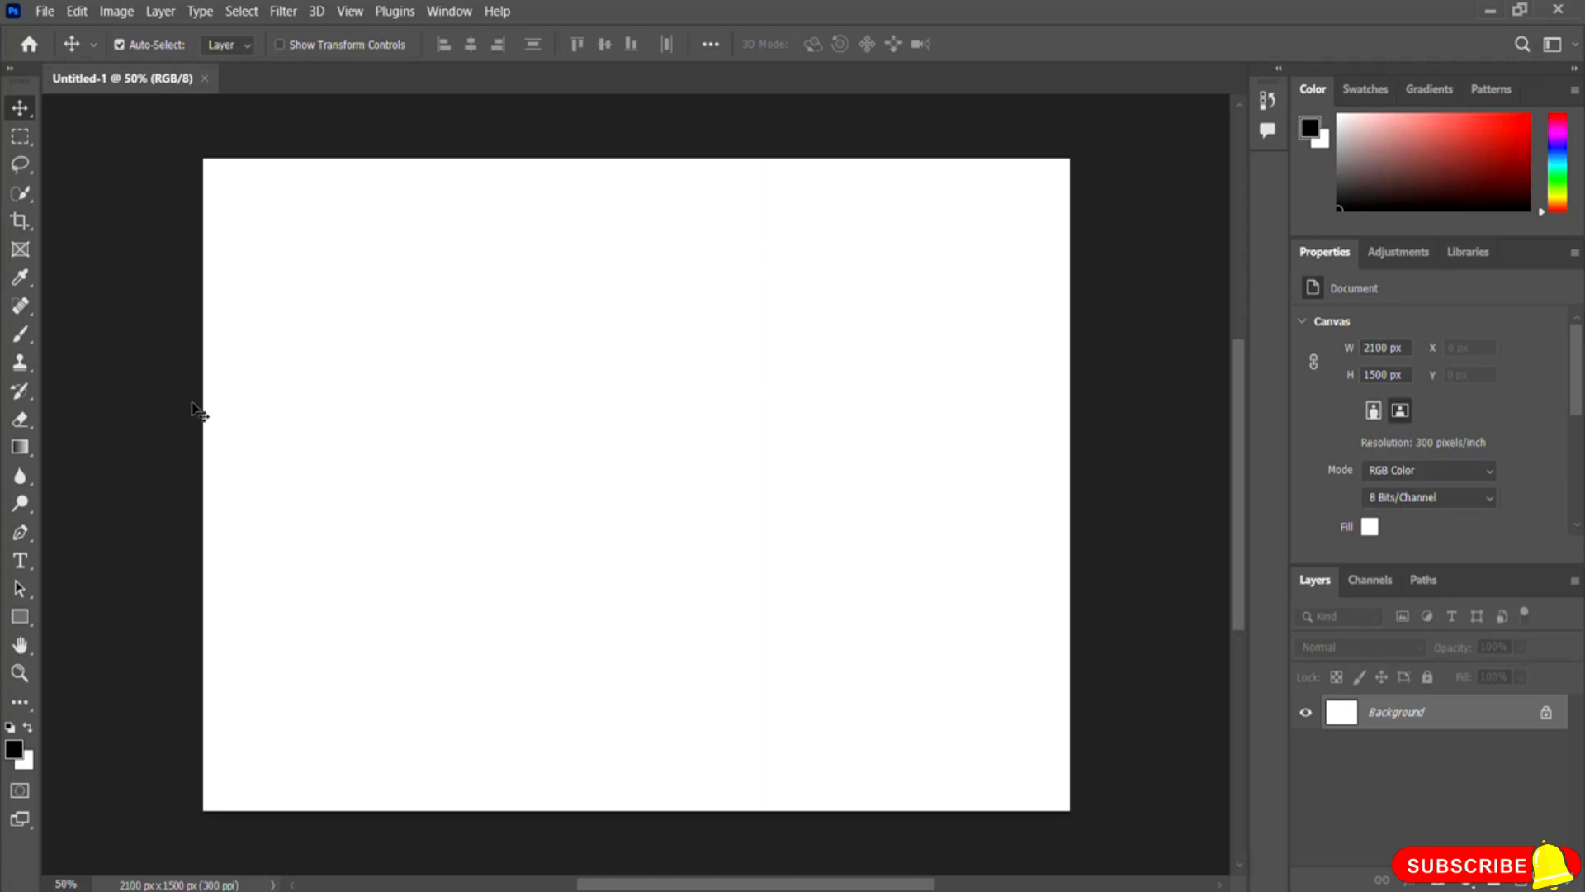
- Open the yellow sunflower photo from the Photoshop Resource File folder
click(45, 12)
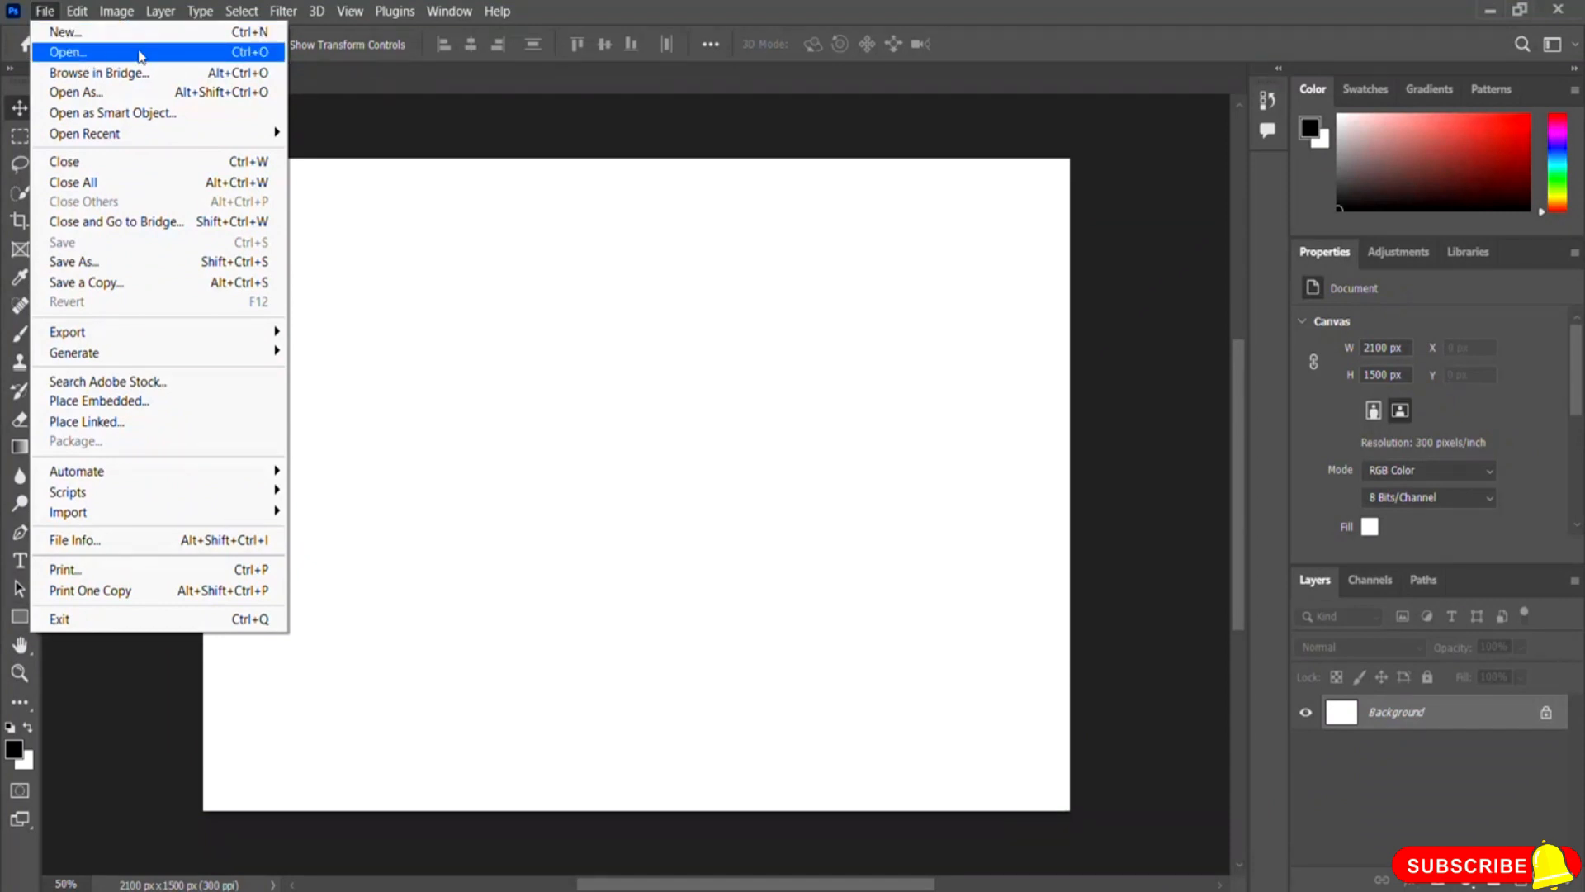
click(62, 52)
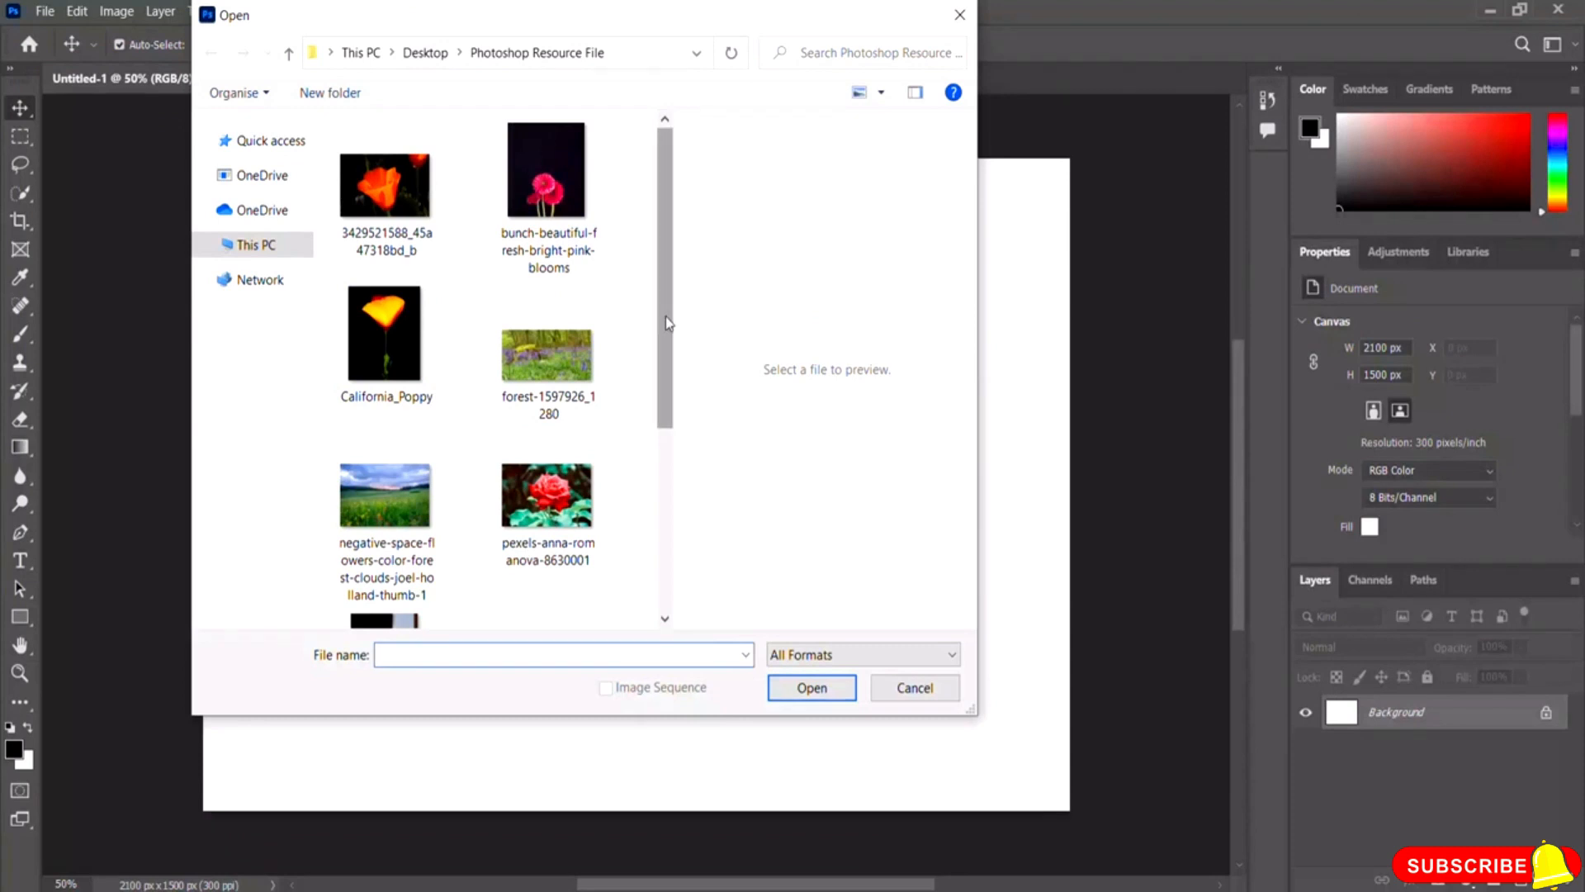
drag(666, 315, 669, 452)
click(347, 520)
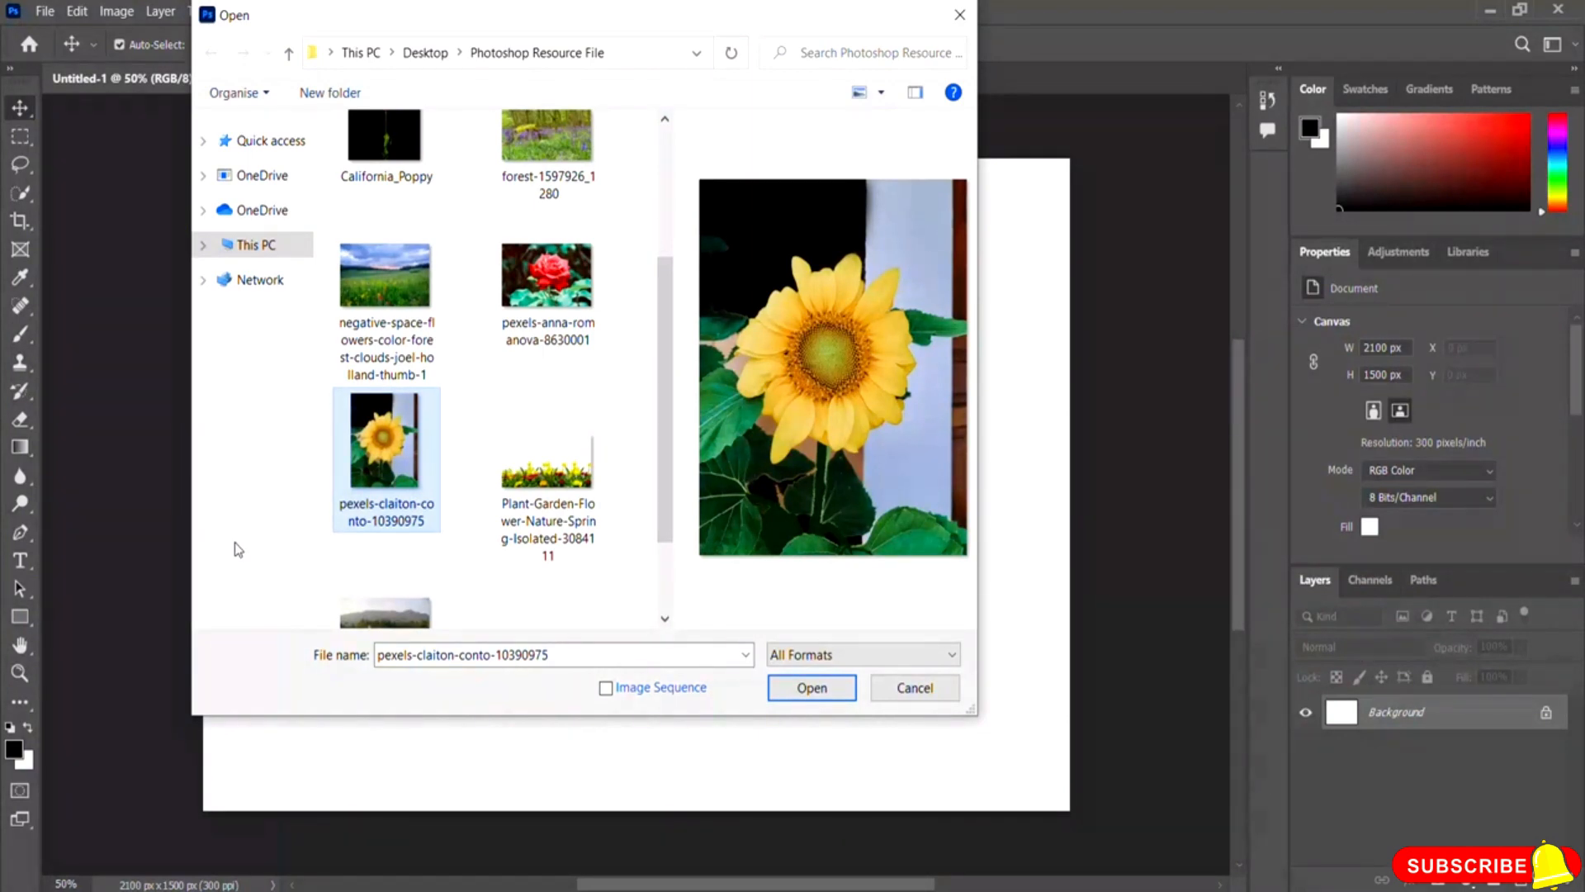
click(840, 695)
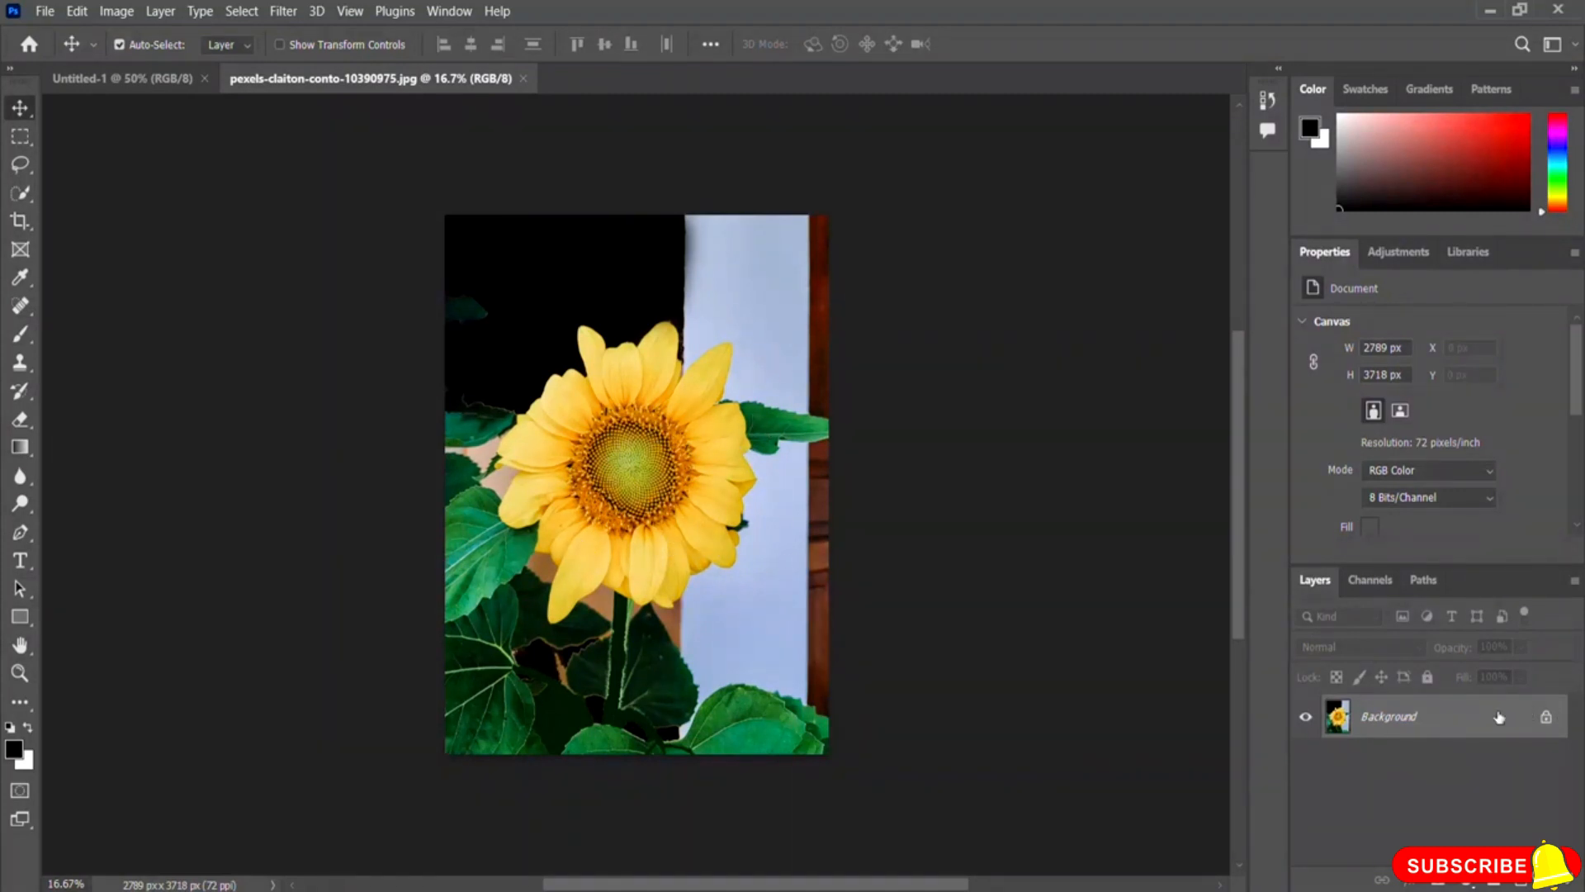
- Unlock the sunflower photo's background layer and add a Hue/Saturation adjustment layer above it
click(1547, 718)
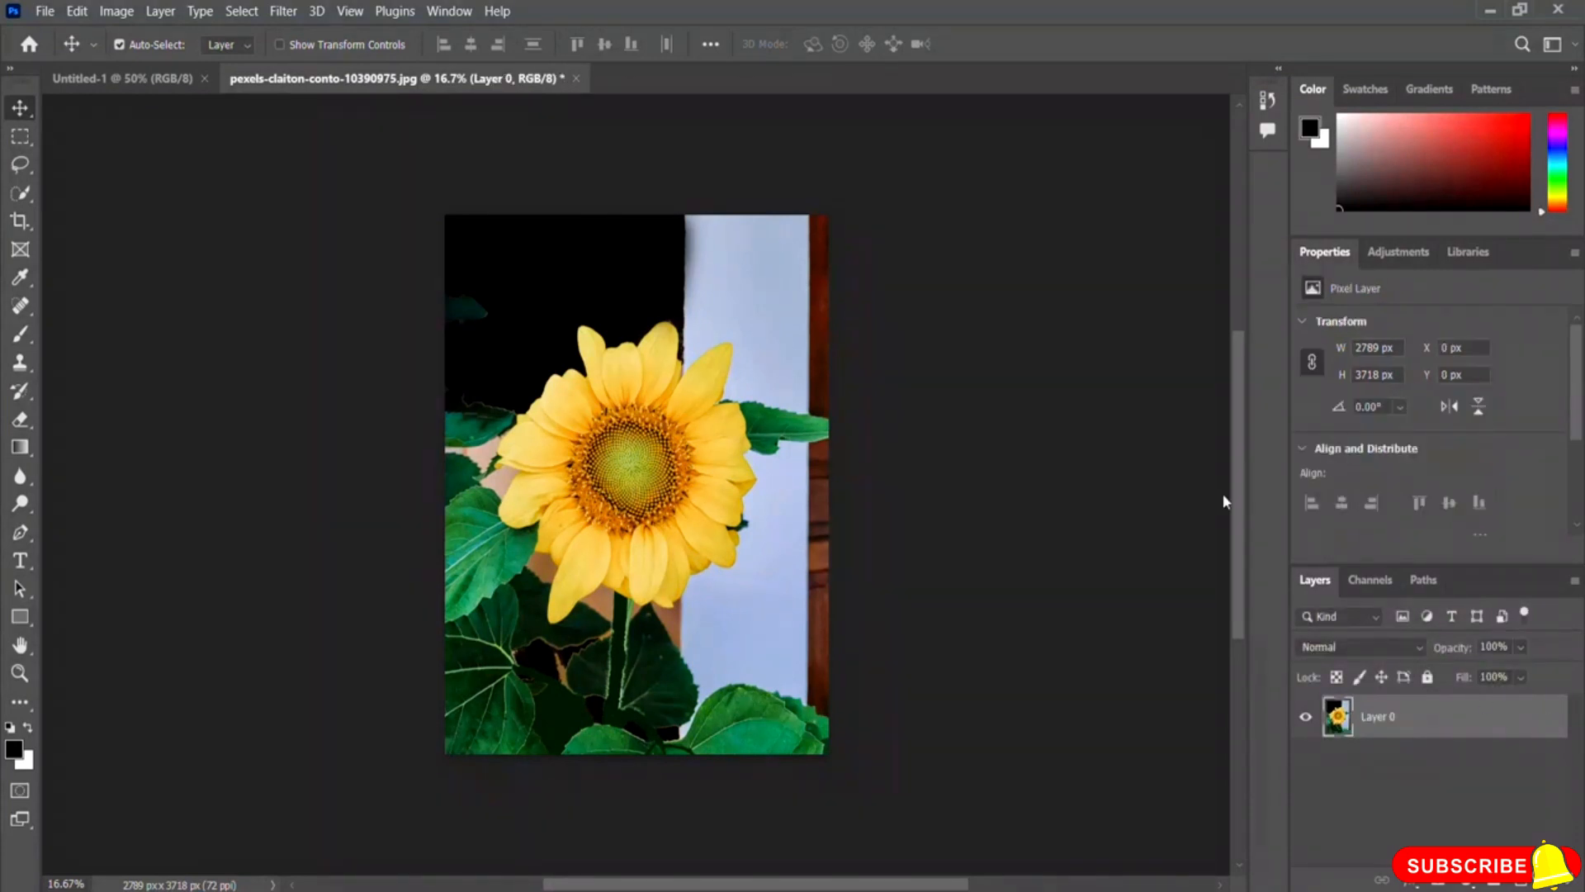
click(1407, 251)
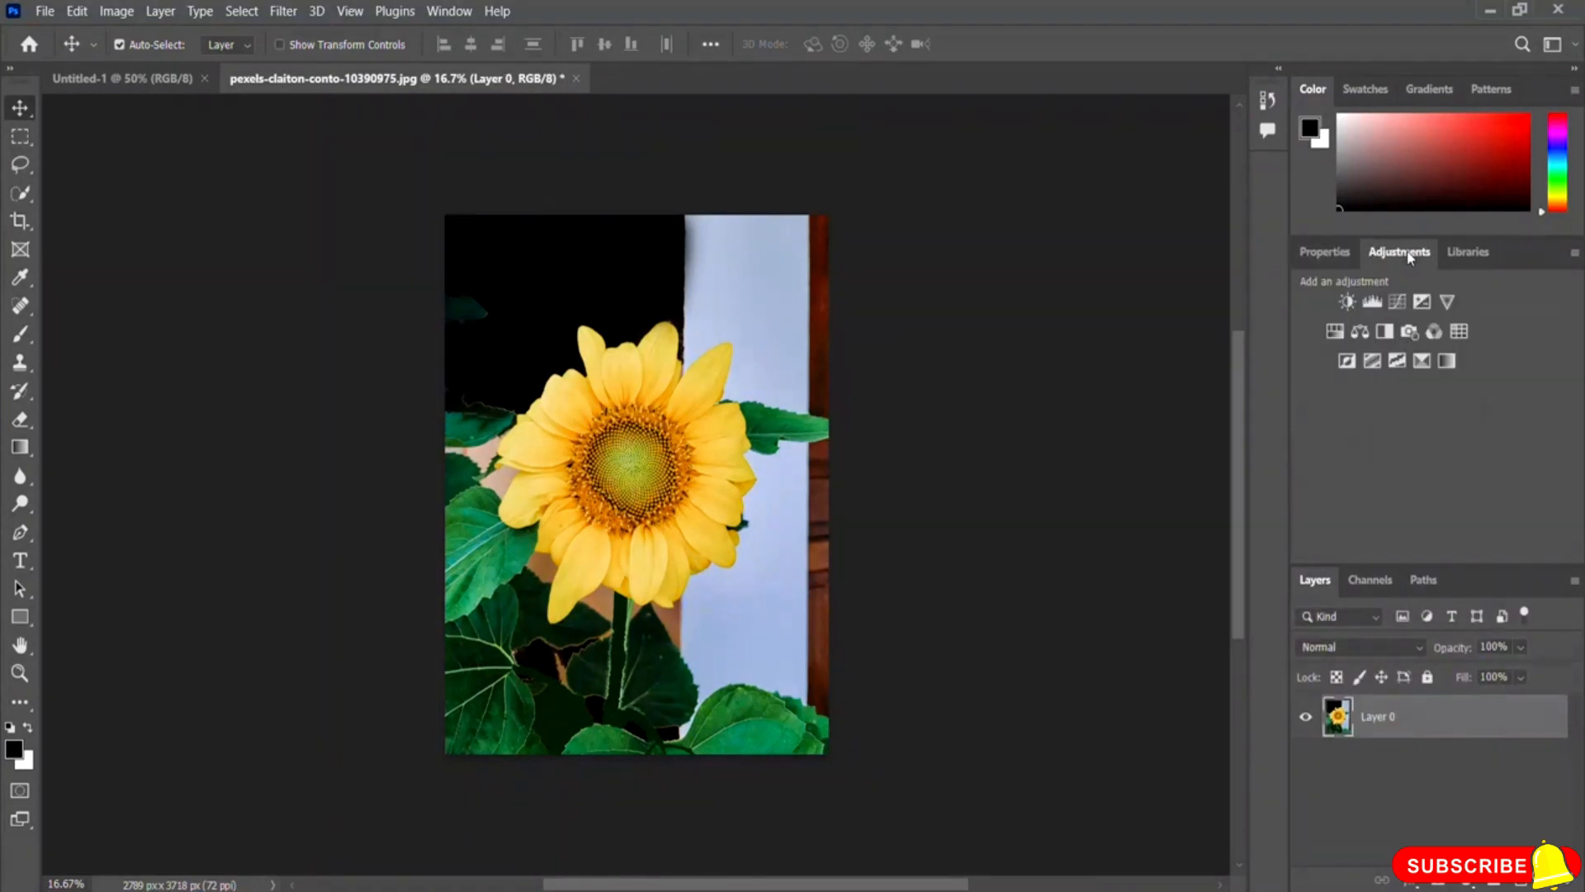
click(1335, 332)
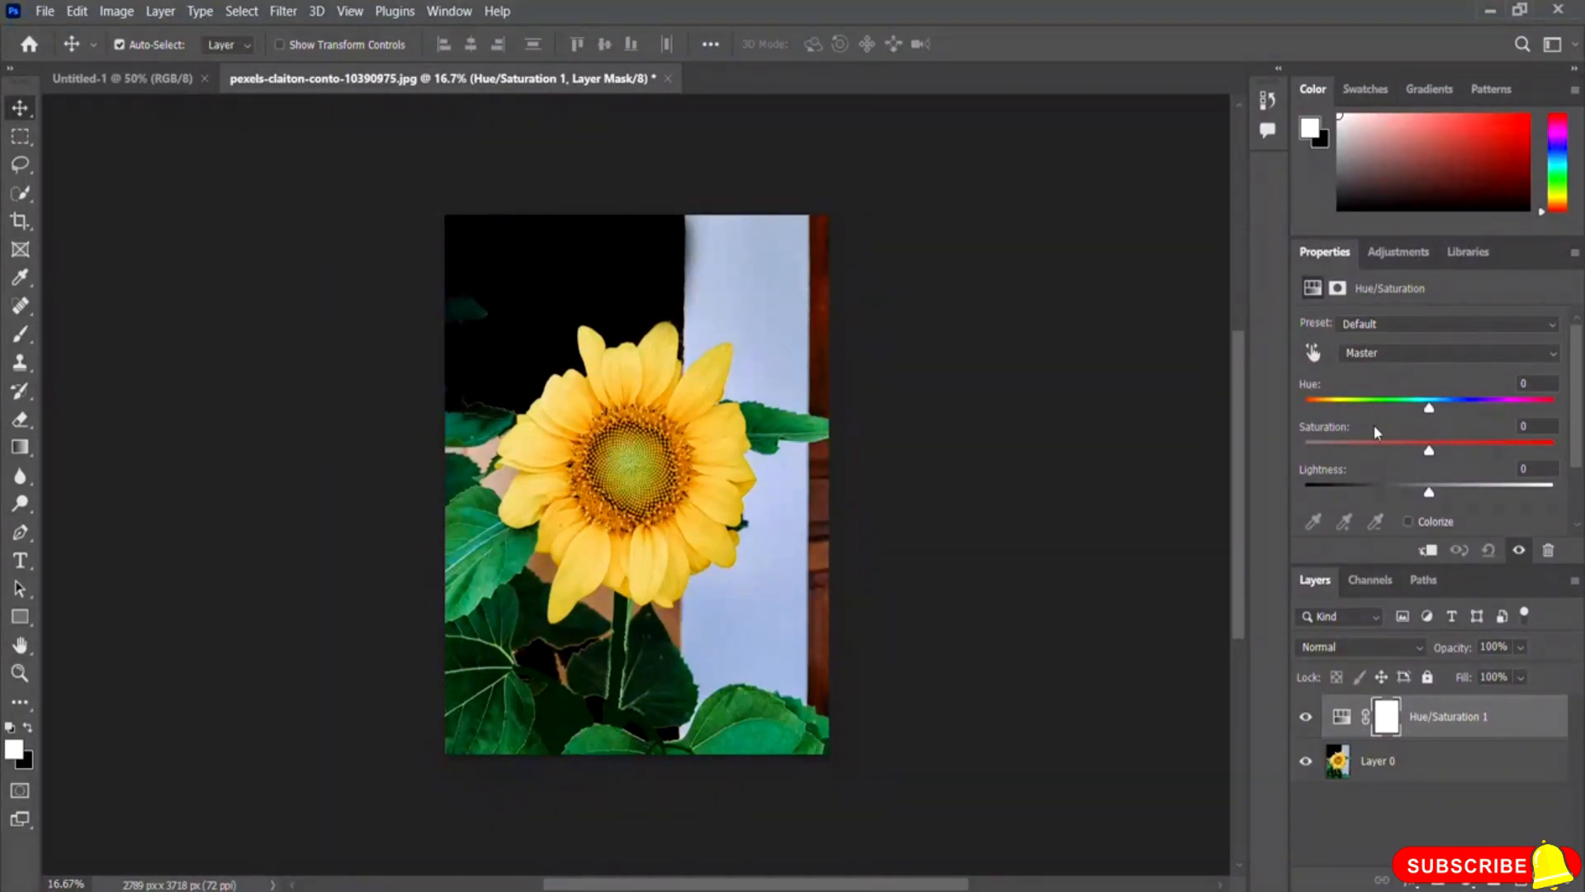
- Try master hues of -88, -170, +92 and +176 on the sunflower photo, and reset the hue to 0
drag(1429, 409, 1351, 413)
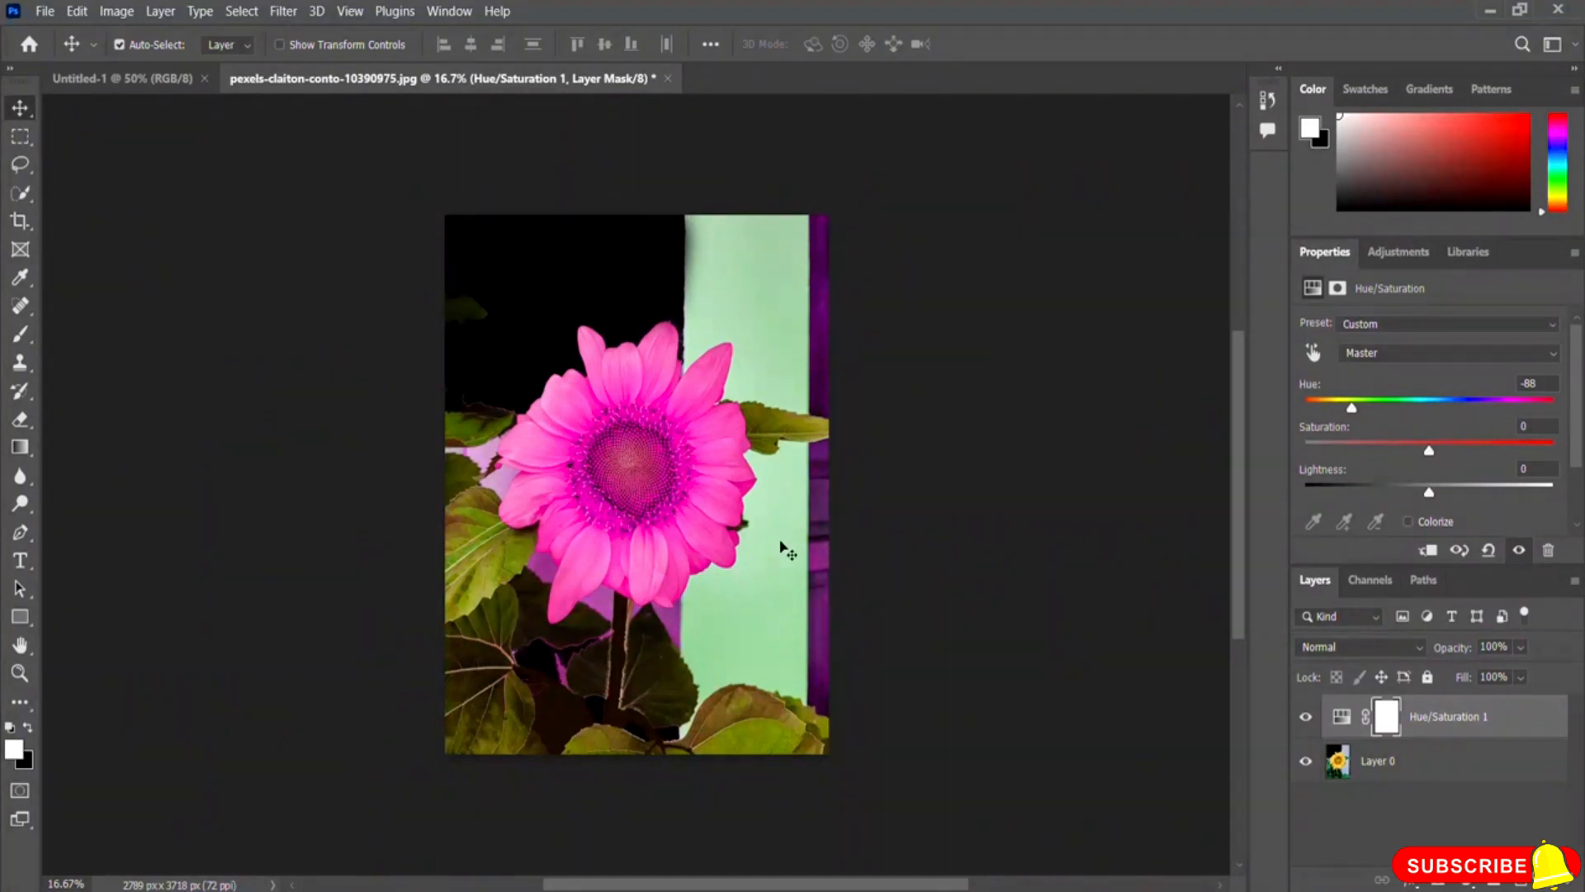
drag(1351, 409, 1309, 413)
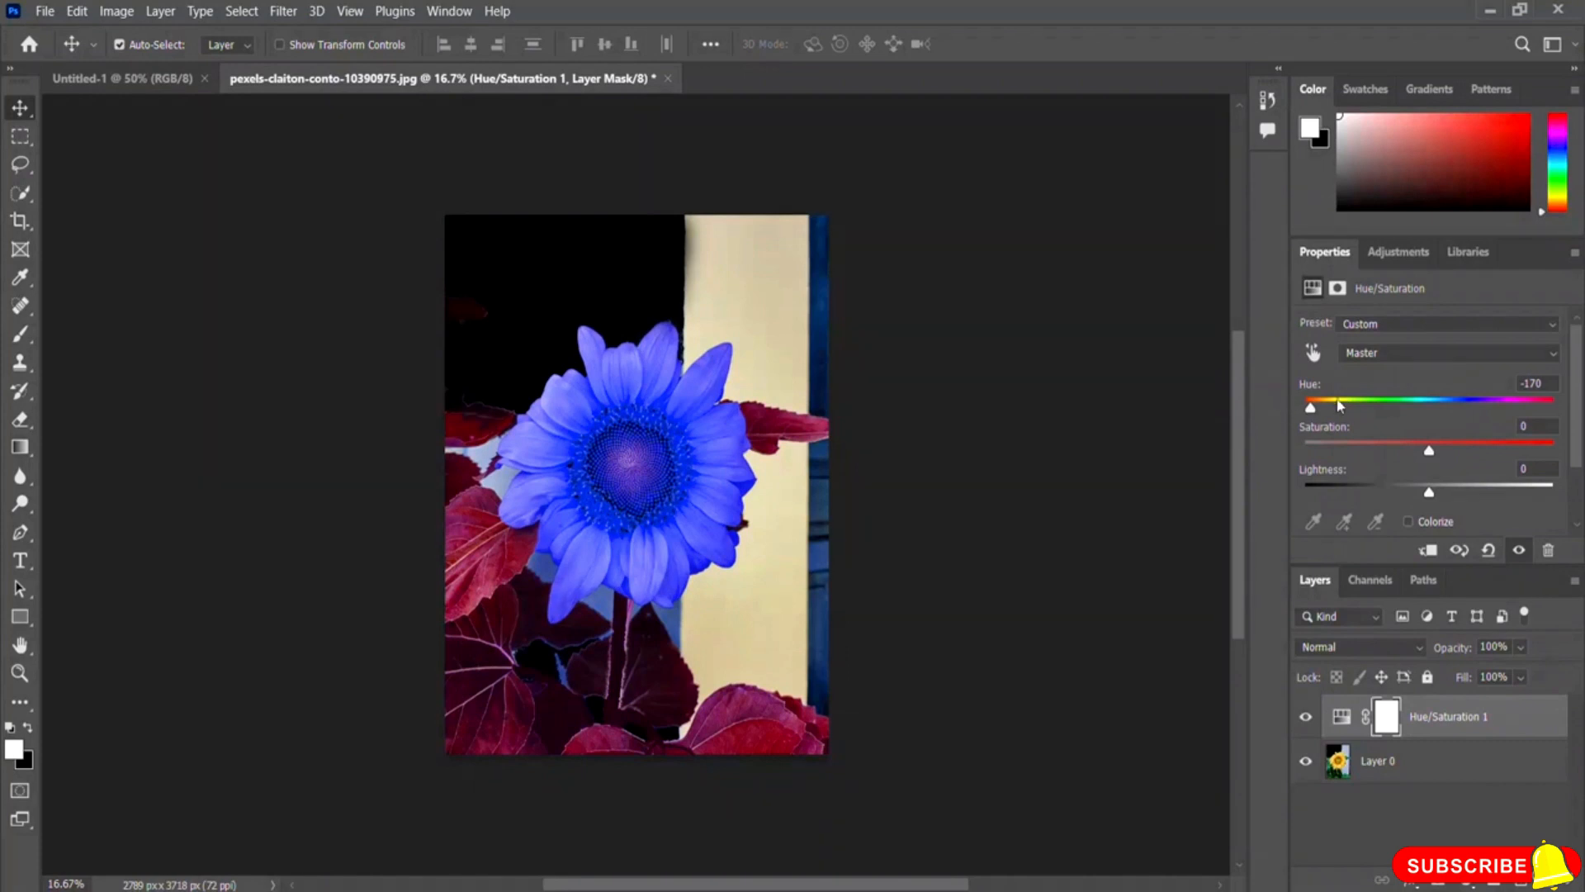
drag(1311, 412, 1511, 427)
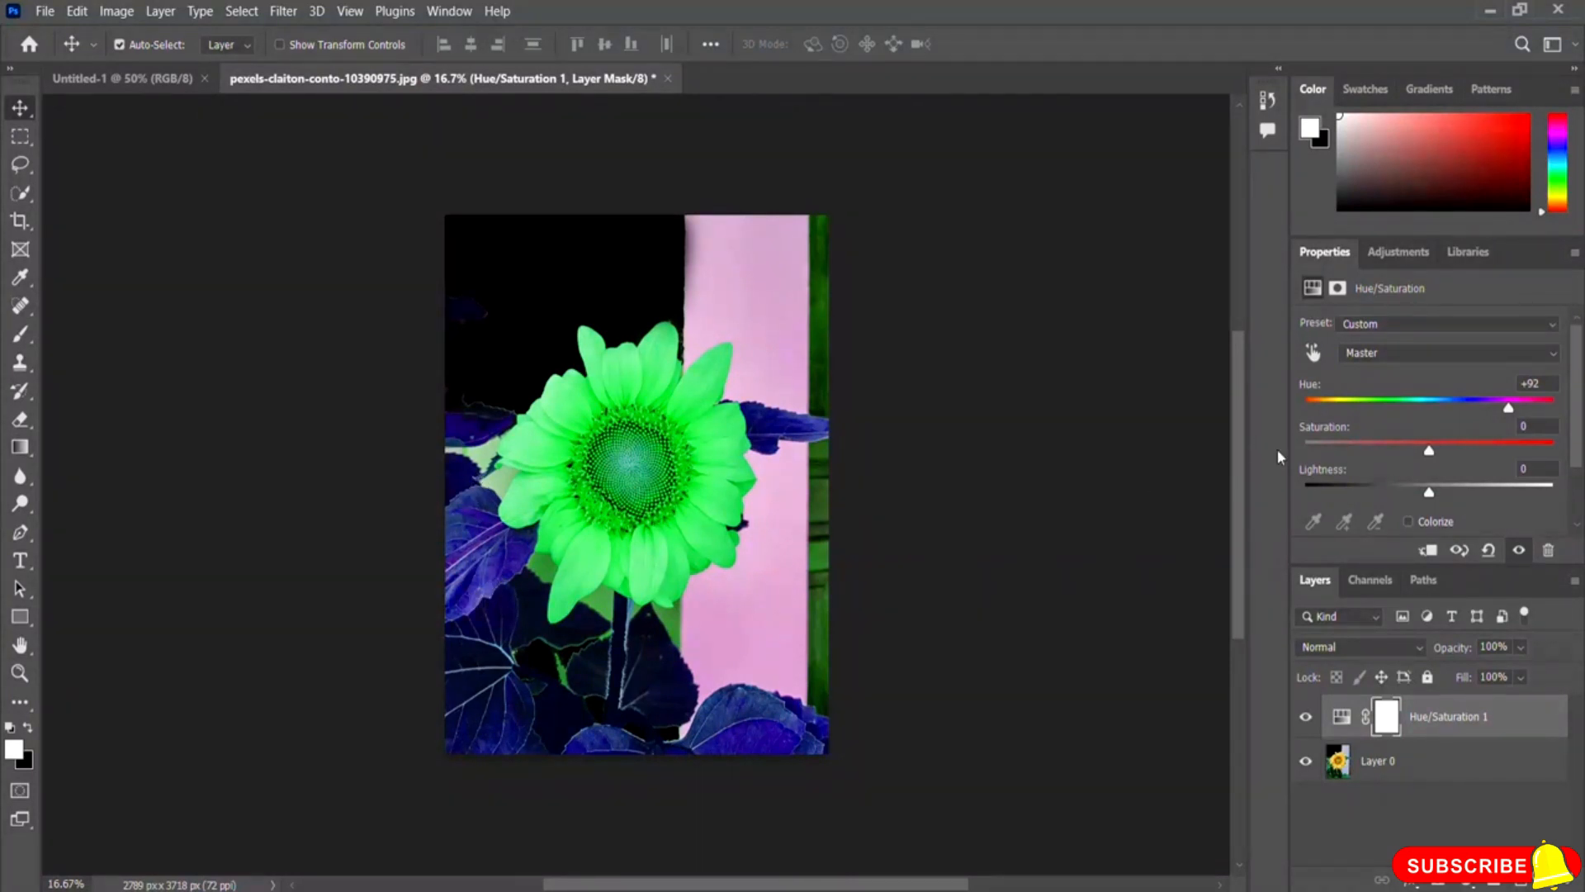
drag(1510, 410, 1553, 420)
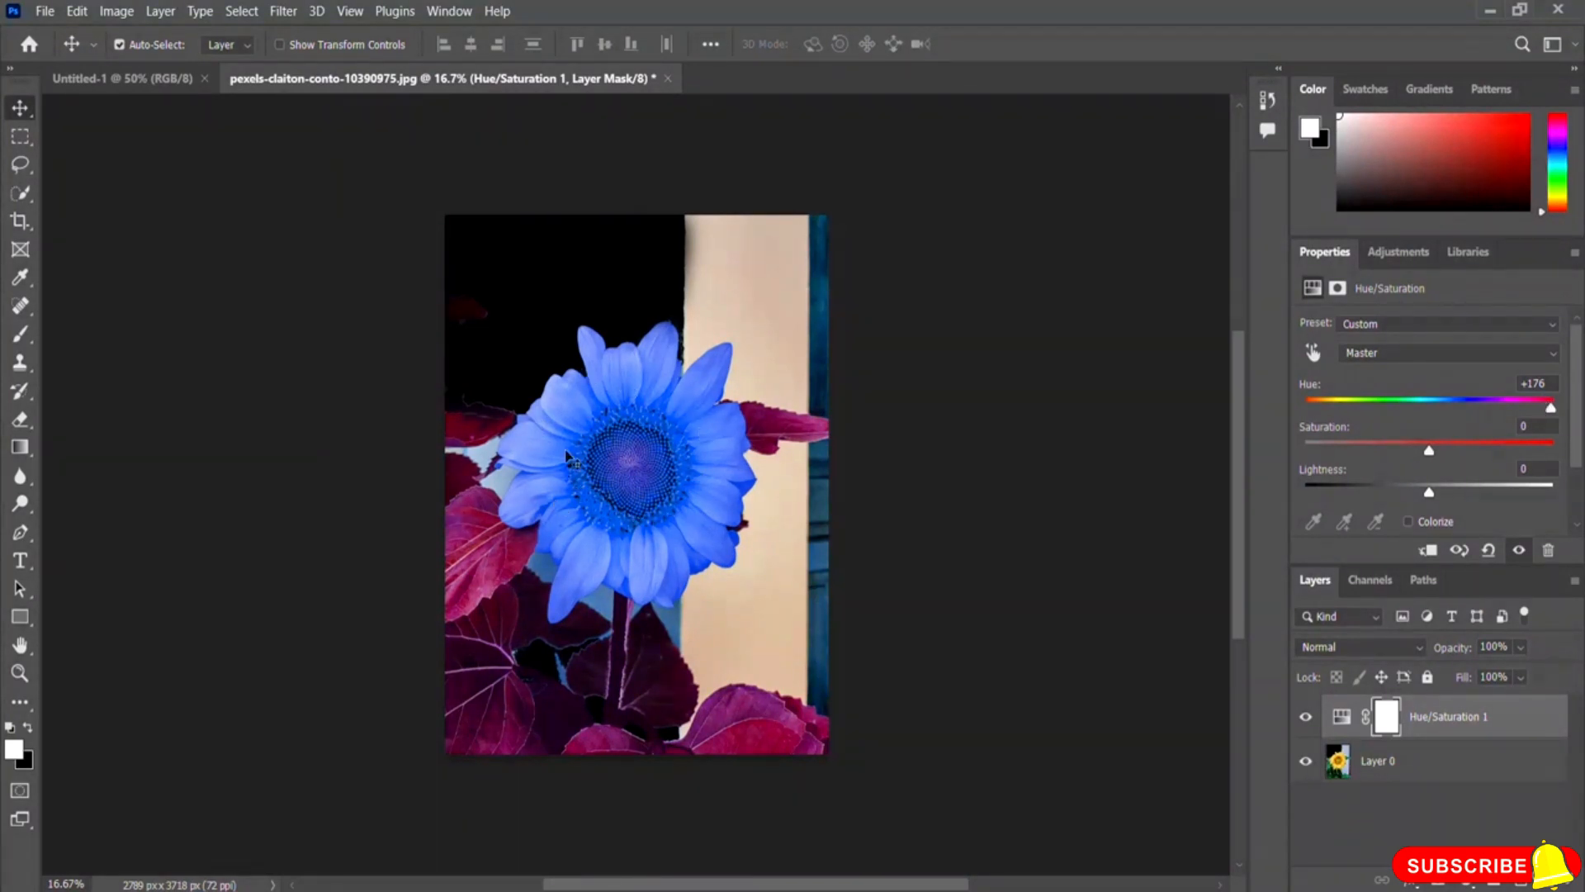
drag(1549, 384, 1508, 380)
text(0)
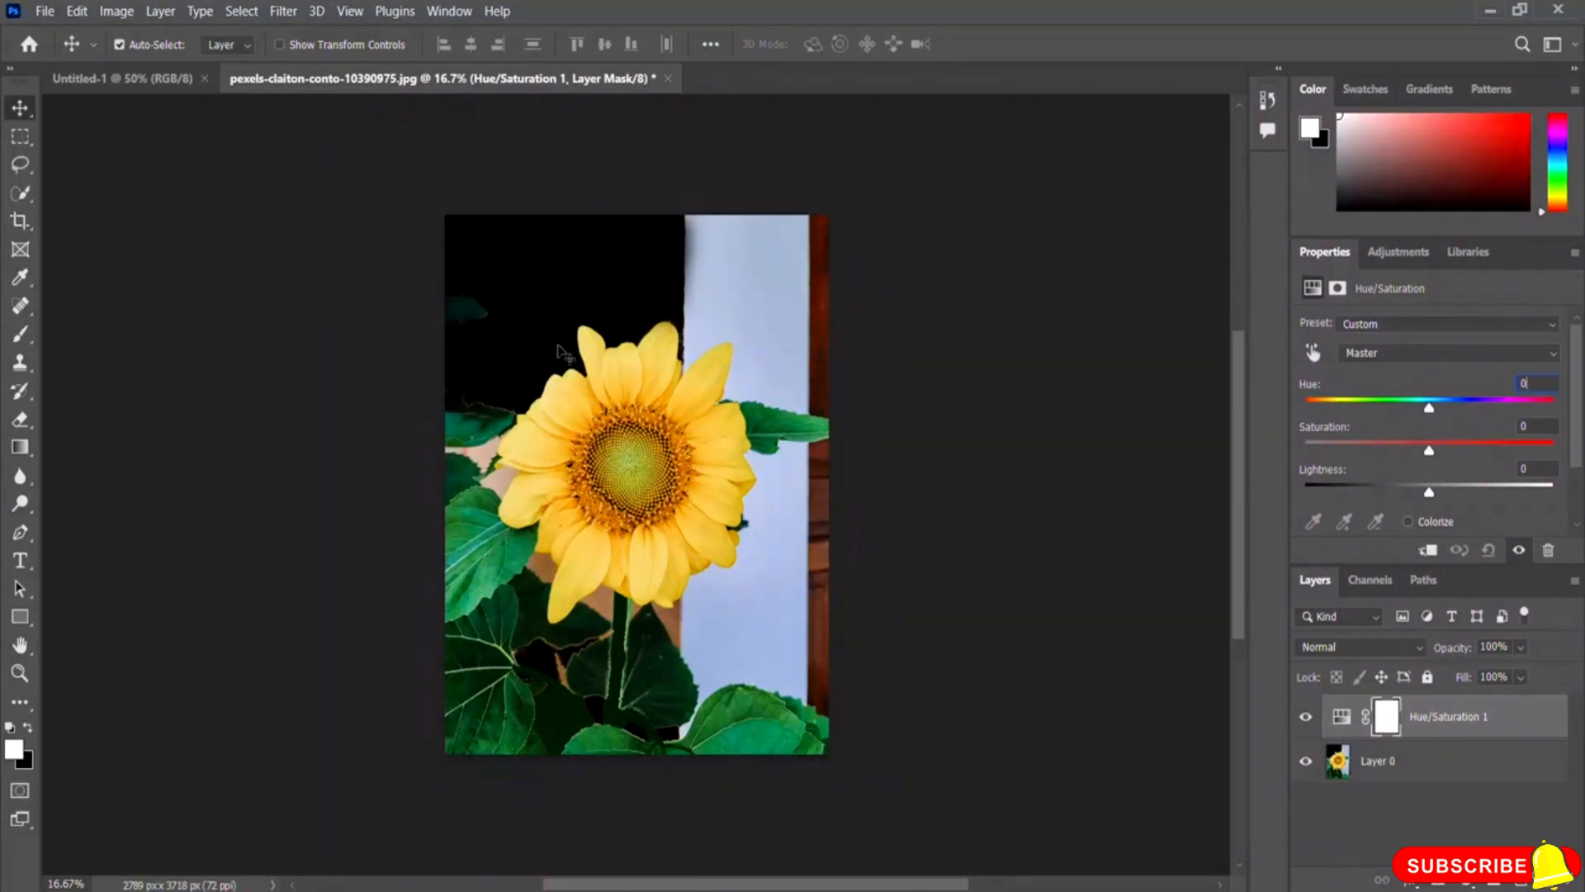
- Limit the Hue/Saturation adjustment to the Yellows range and set its hue to -38
click(1372, 355)
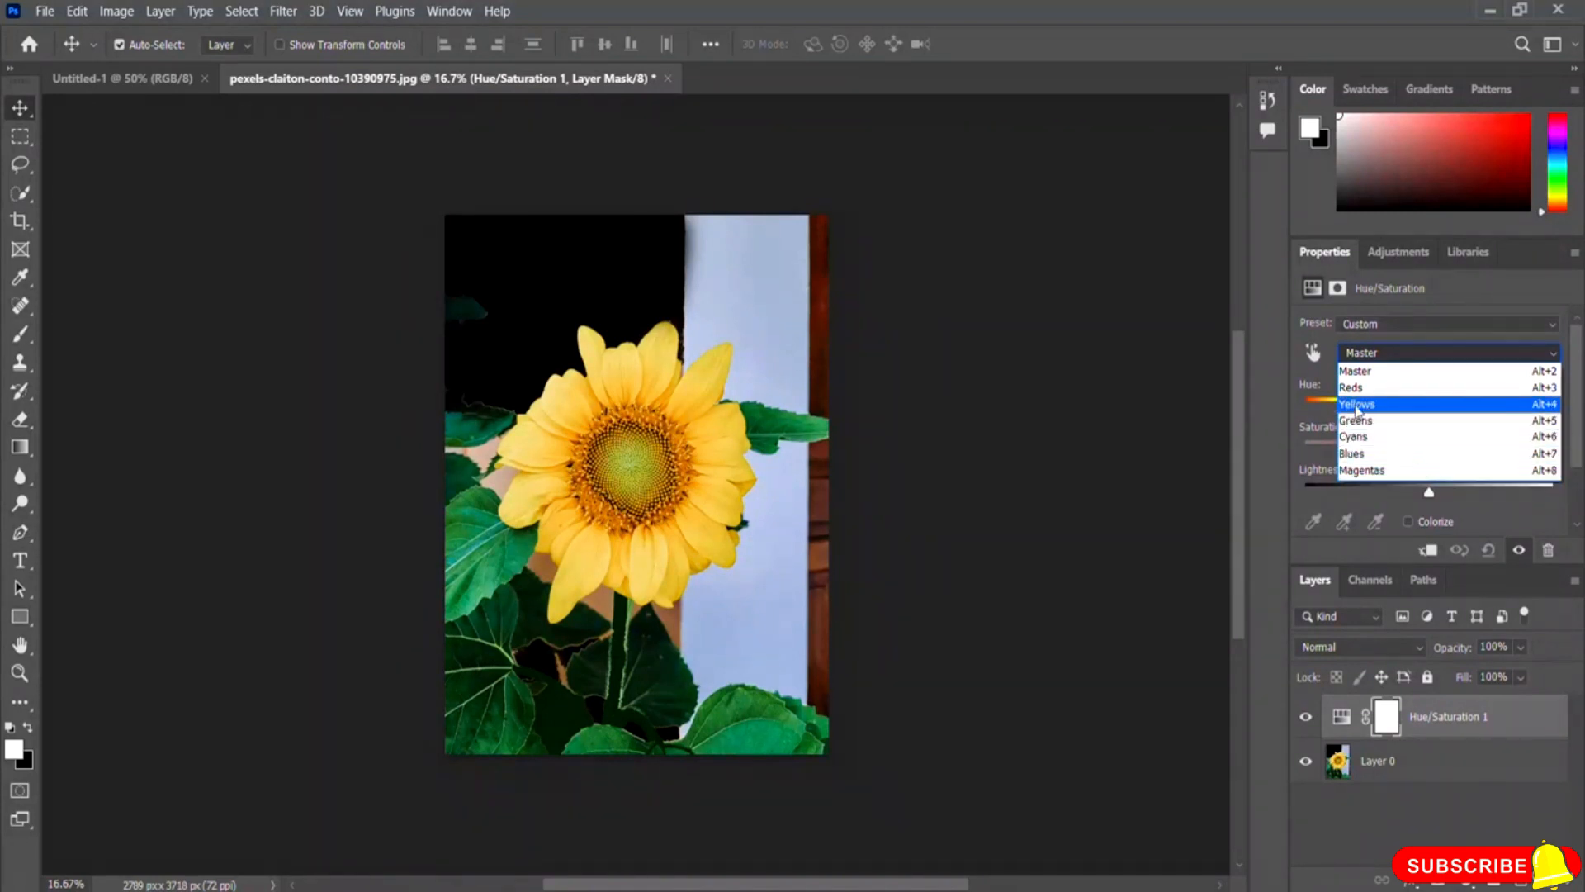
click(1387, 409)
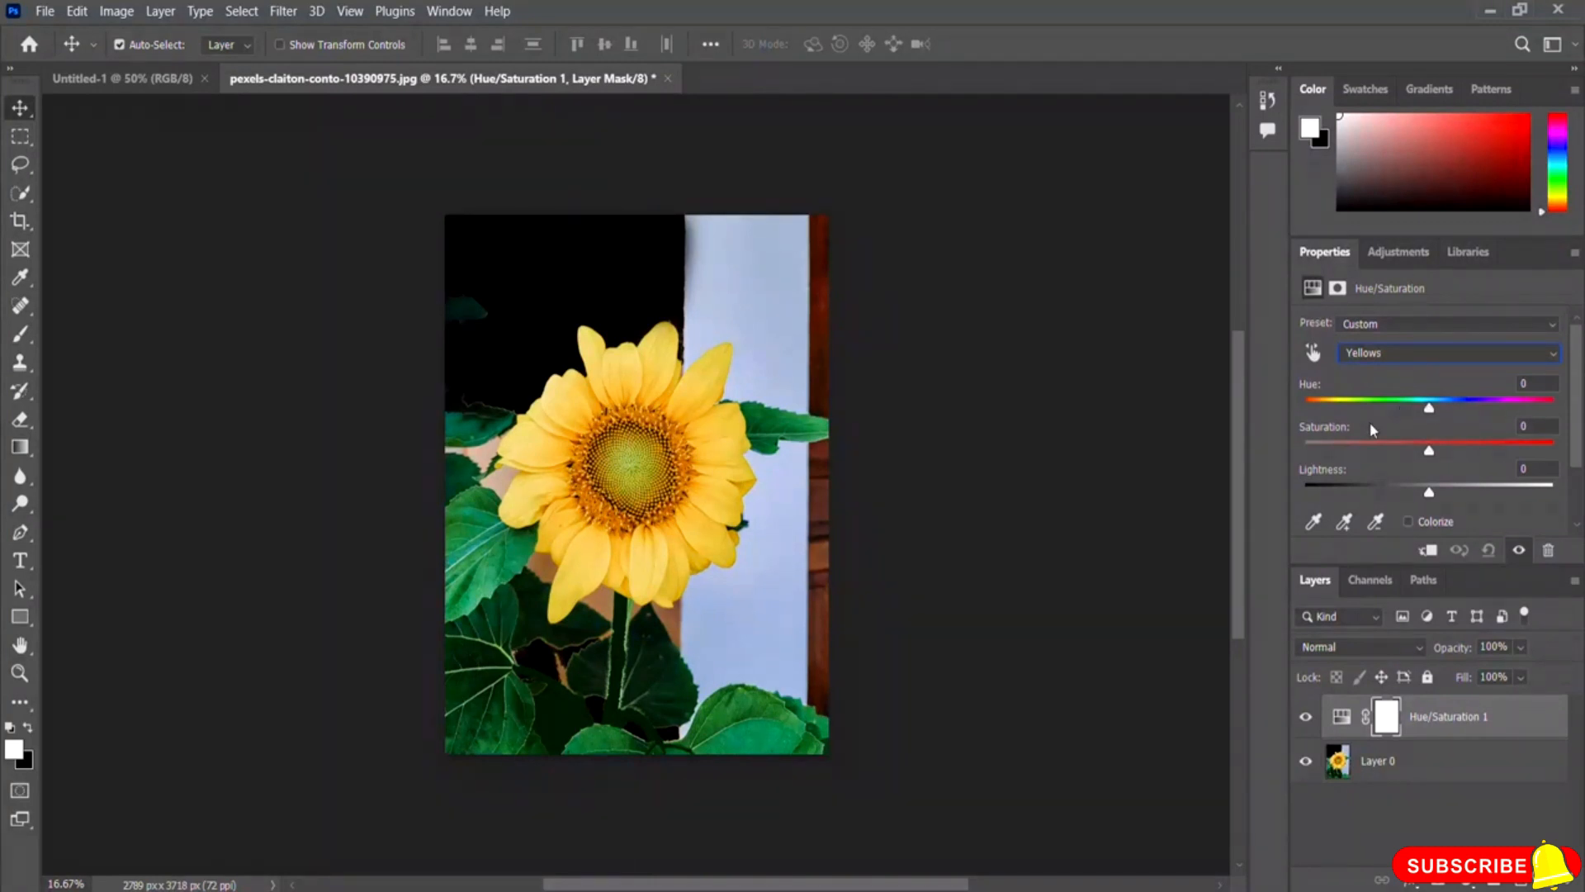
drag(1428, 411, 1385, 415)
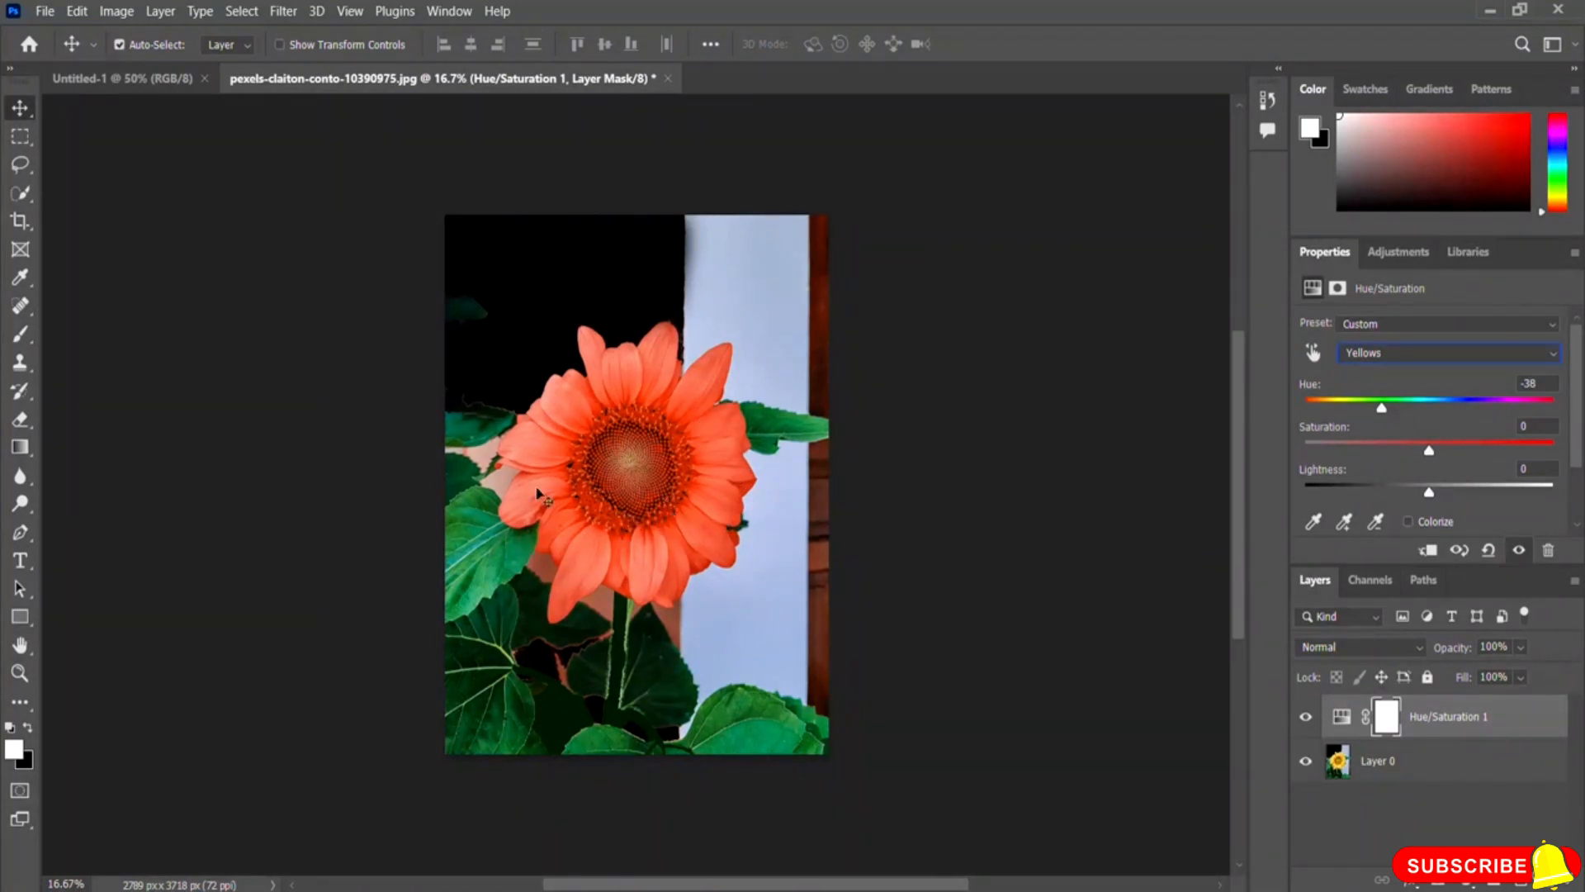
- Try a Yellows hue of -102, set it to -45, and hide and reshow the Hue/Saturation layer to compare the sunflower
click(1354, 354)
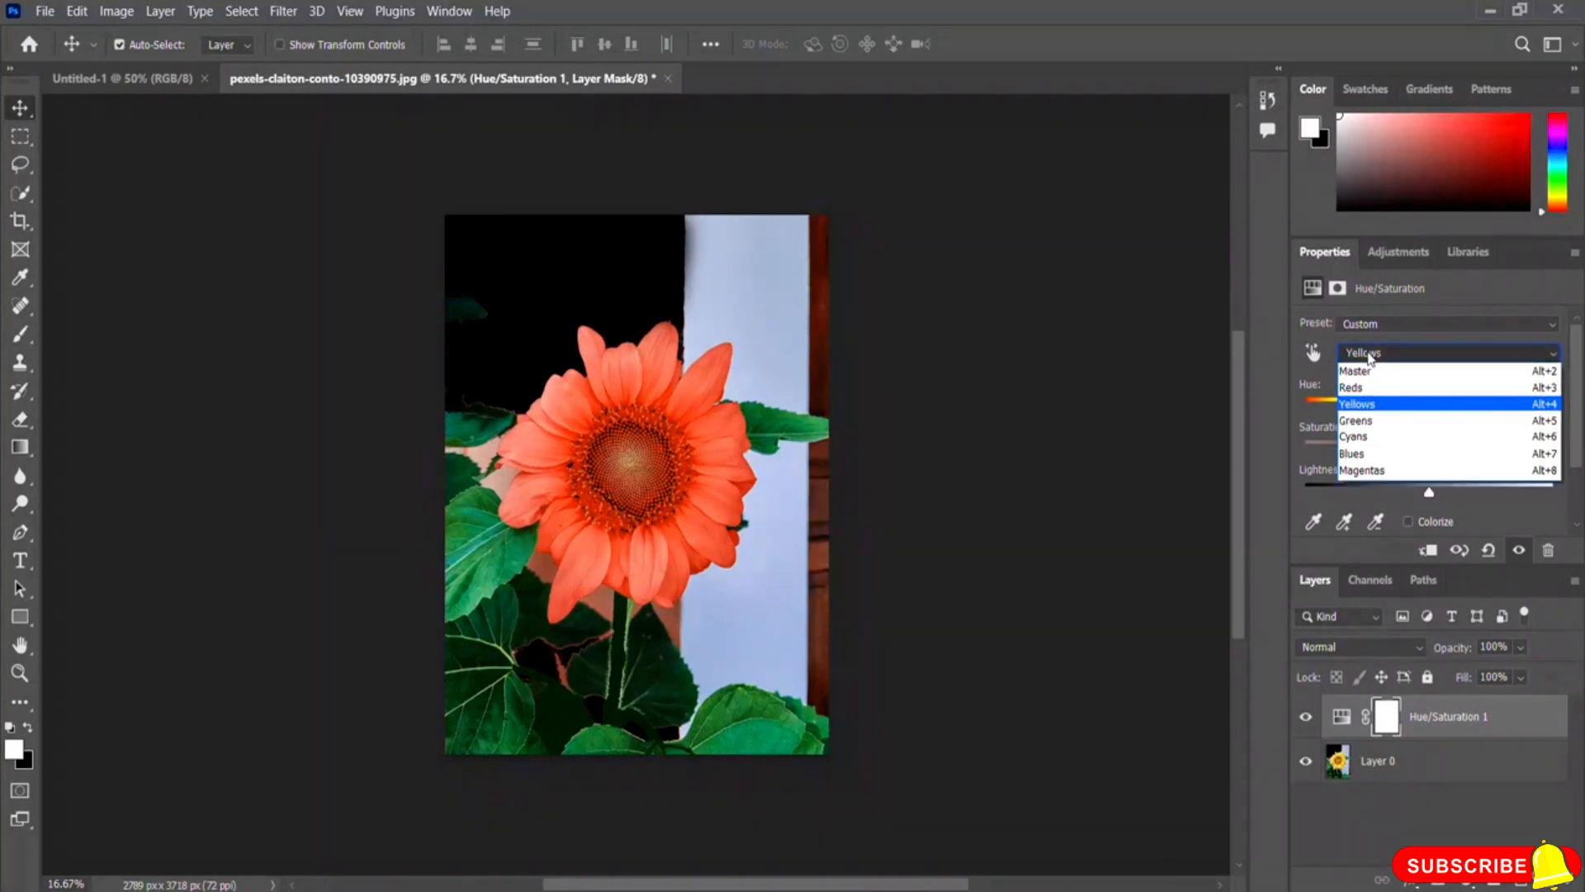
click(1397, 414)
drag(1382, 408, 1345, 413)
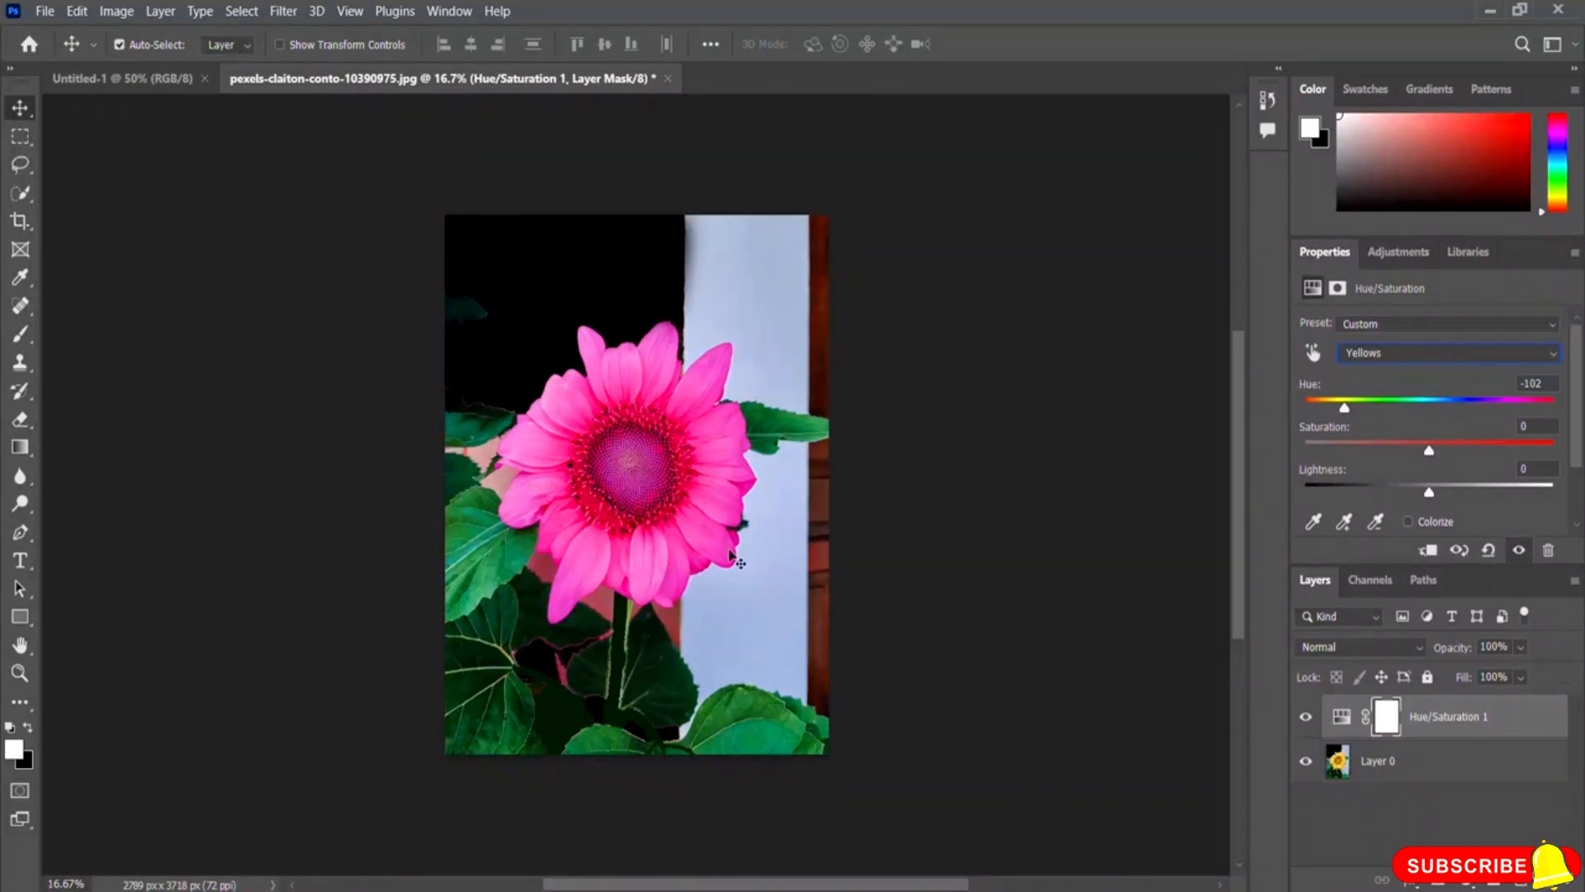
drag(1345, 409, 1374, 443)
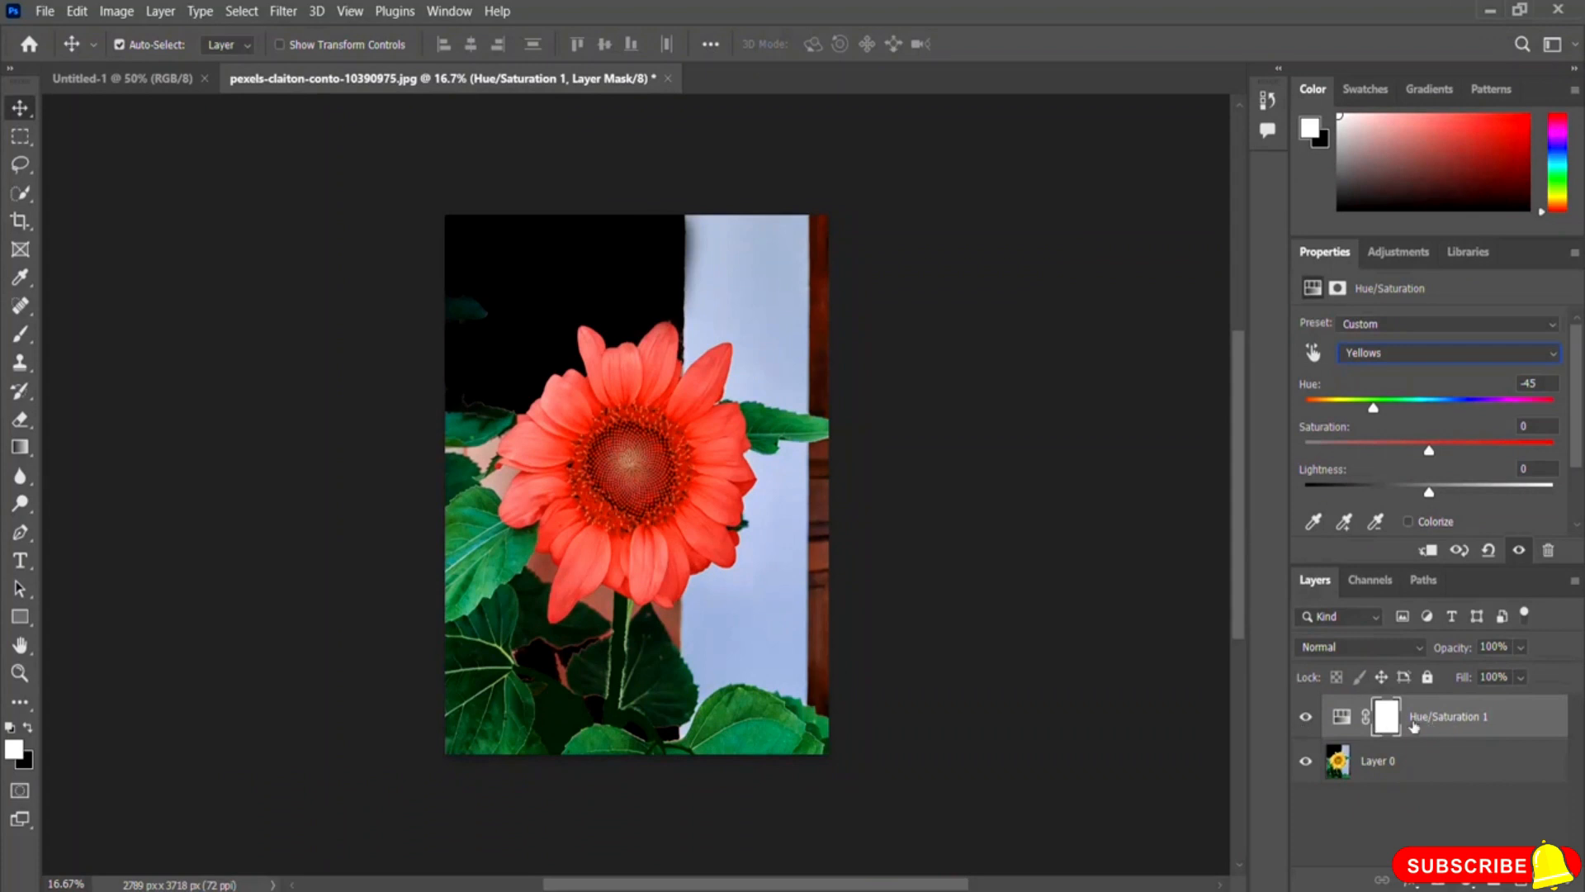
click(1306, 721)
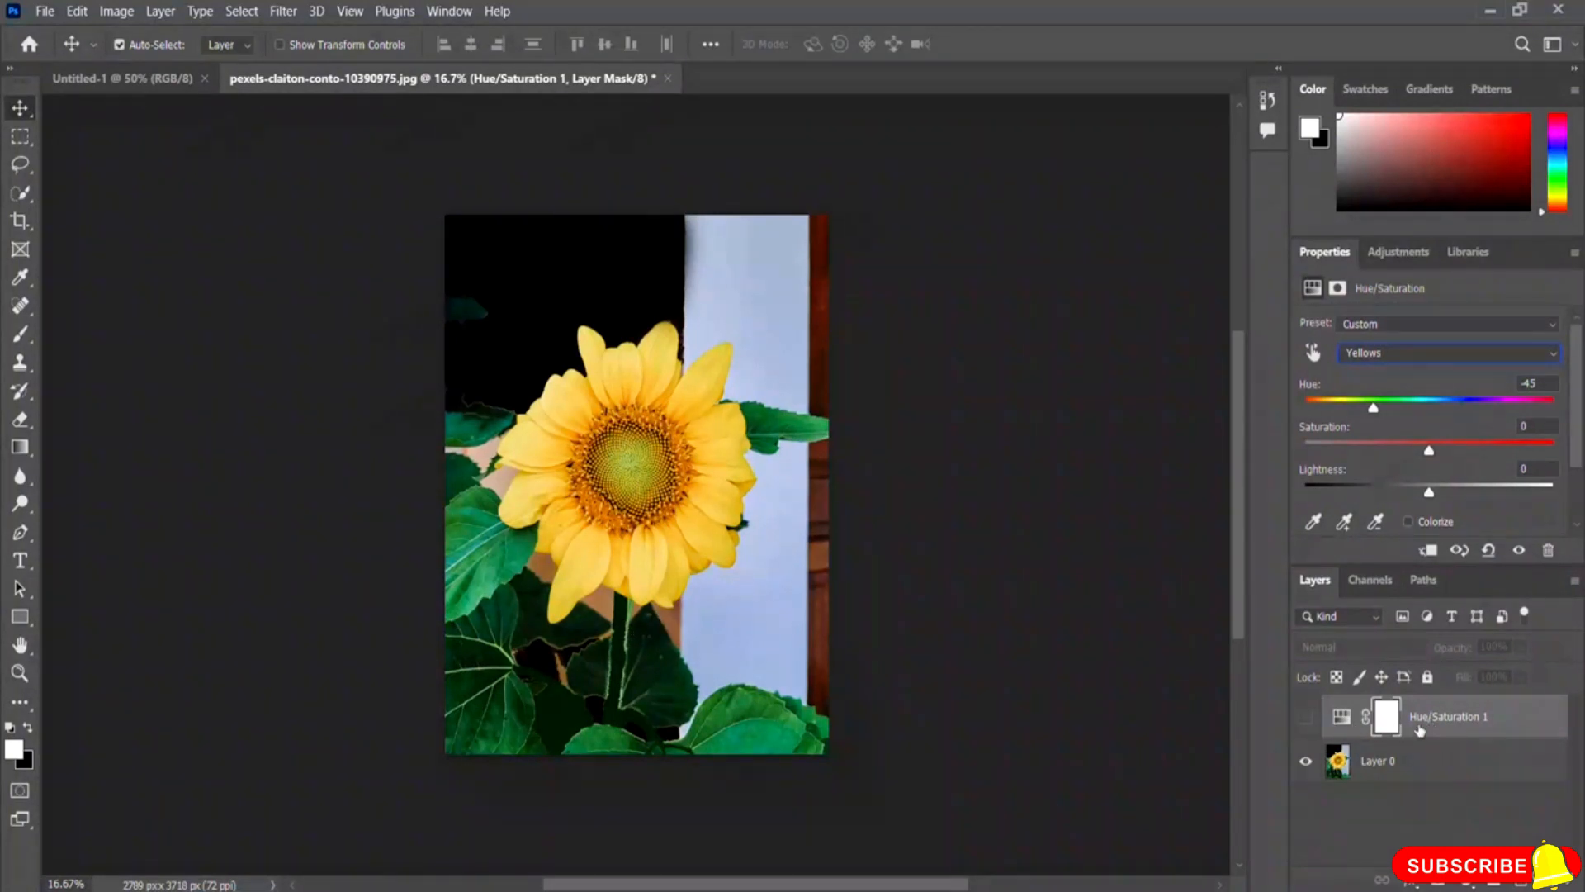
click(1306, 717)
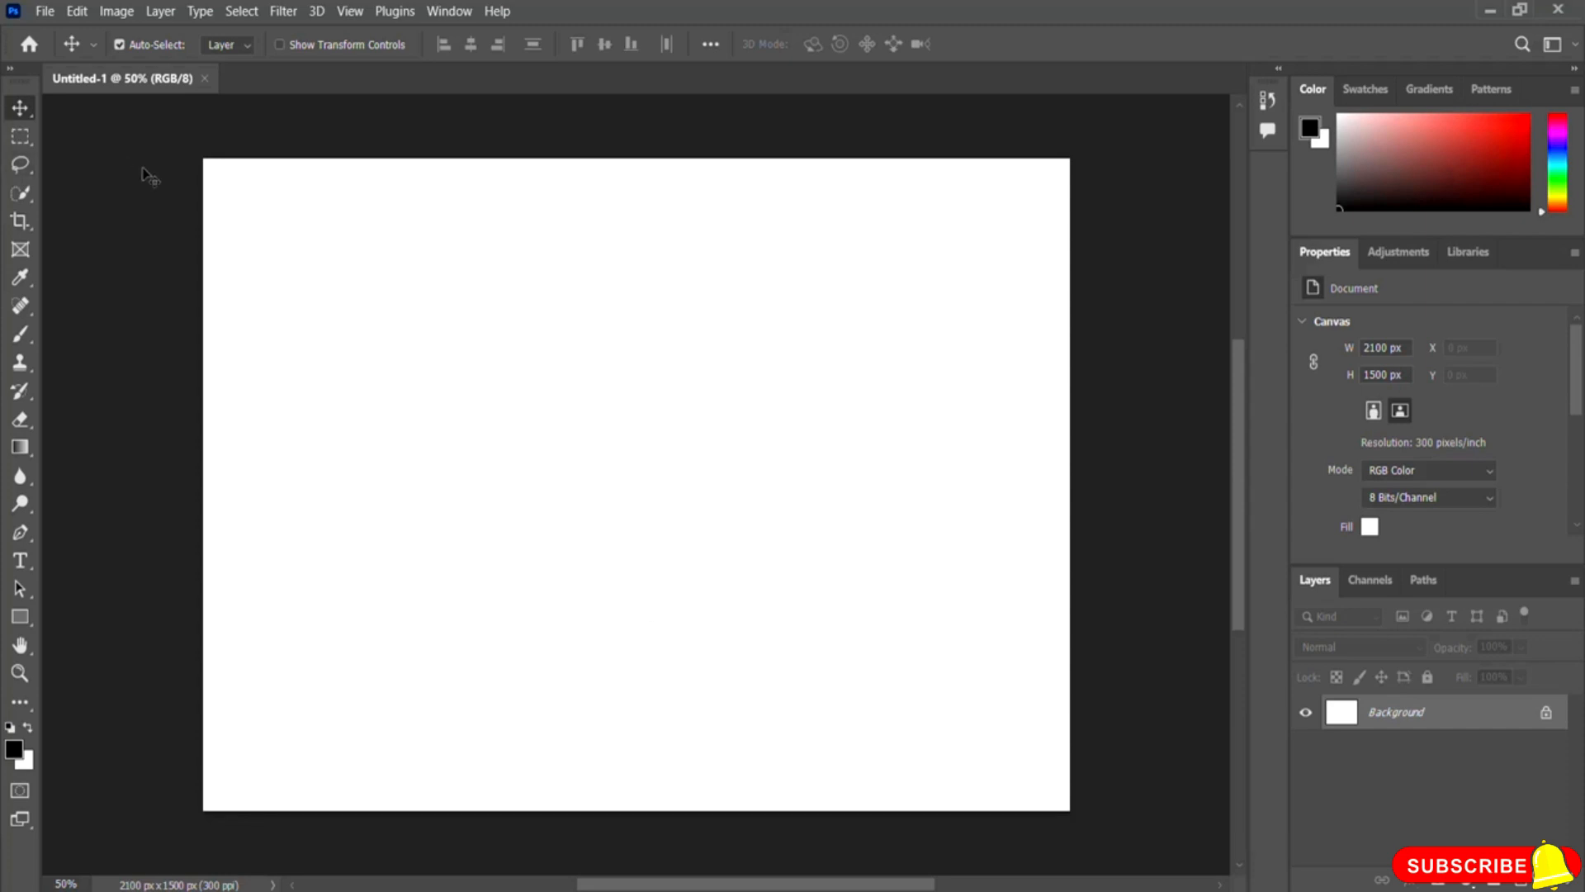
- Open the photo of the flower meadow under a cloudy sky from the Photoshop Resource File folder
click(47, 11)
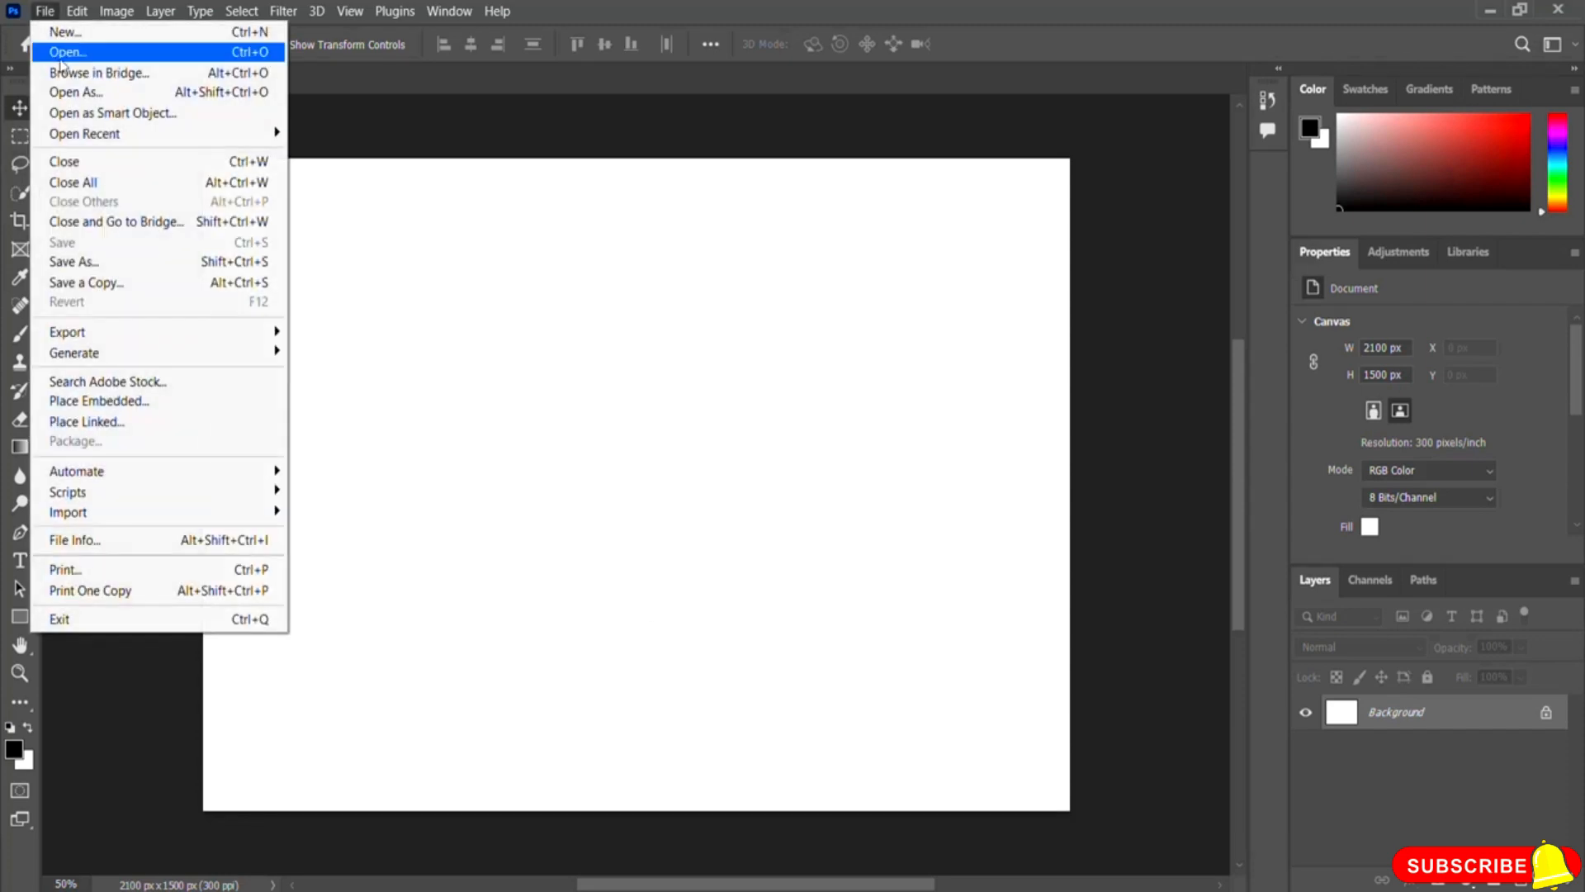
click(146, 53)
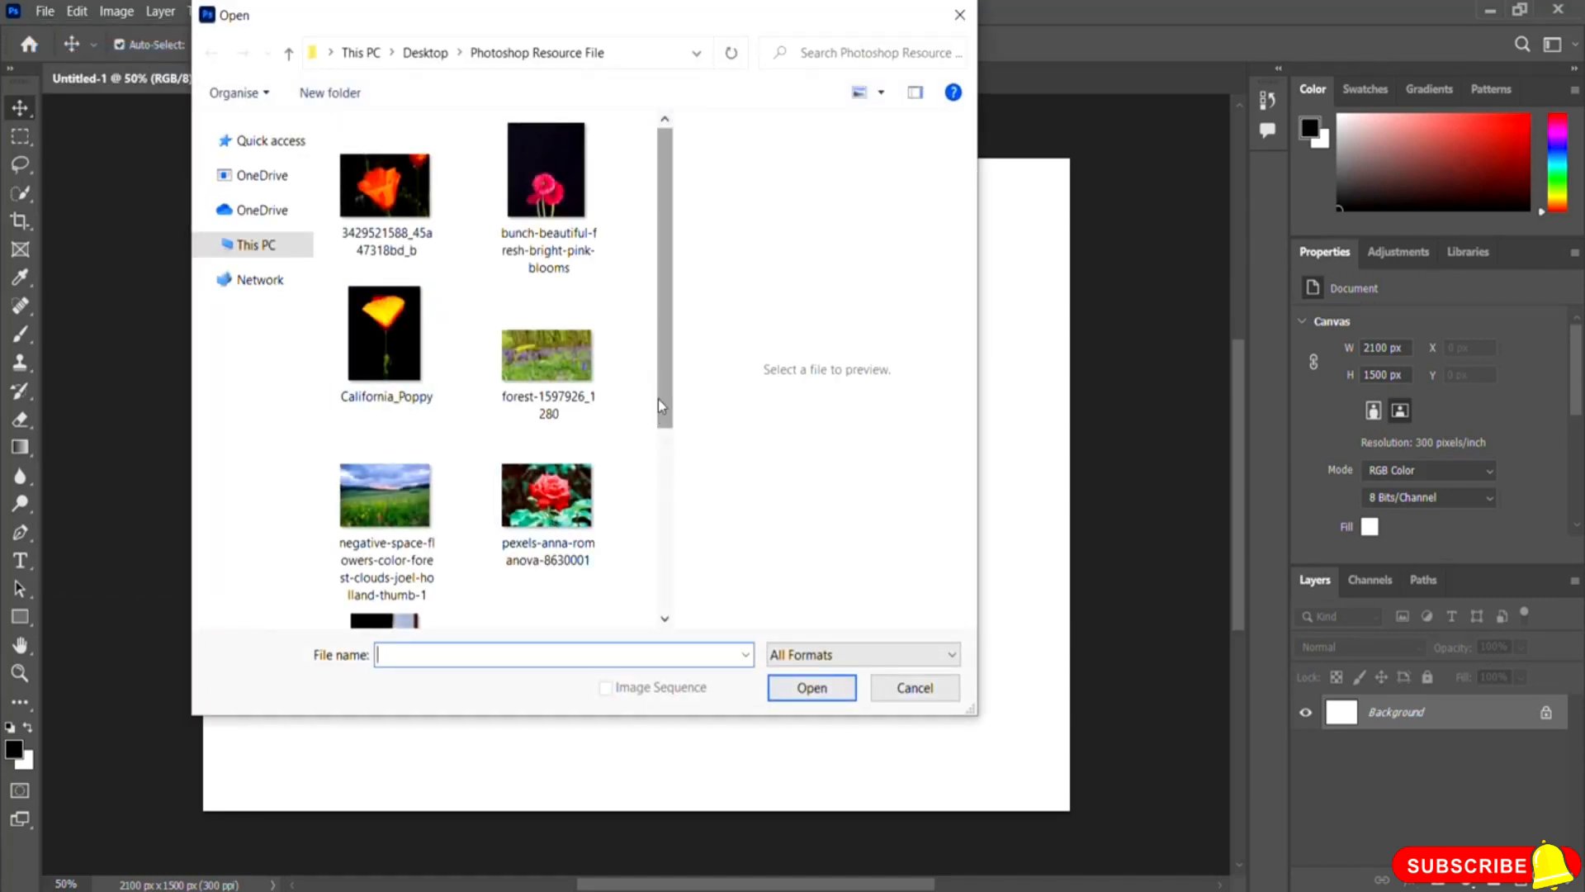
drag(659, 402, 659, 461)
click(369, 410)
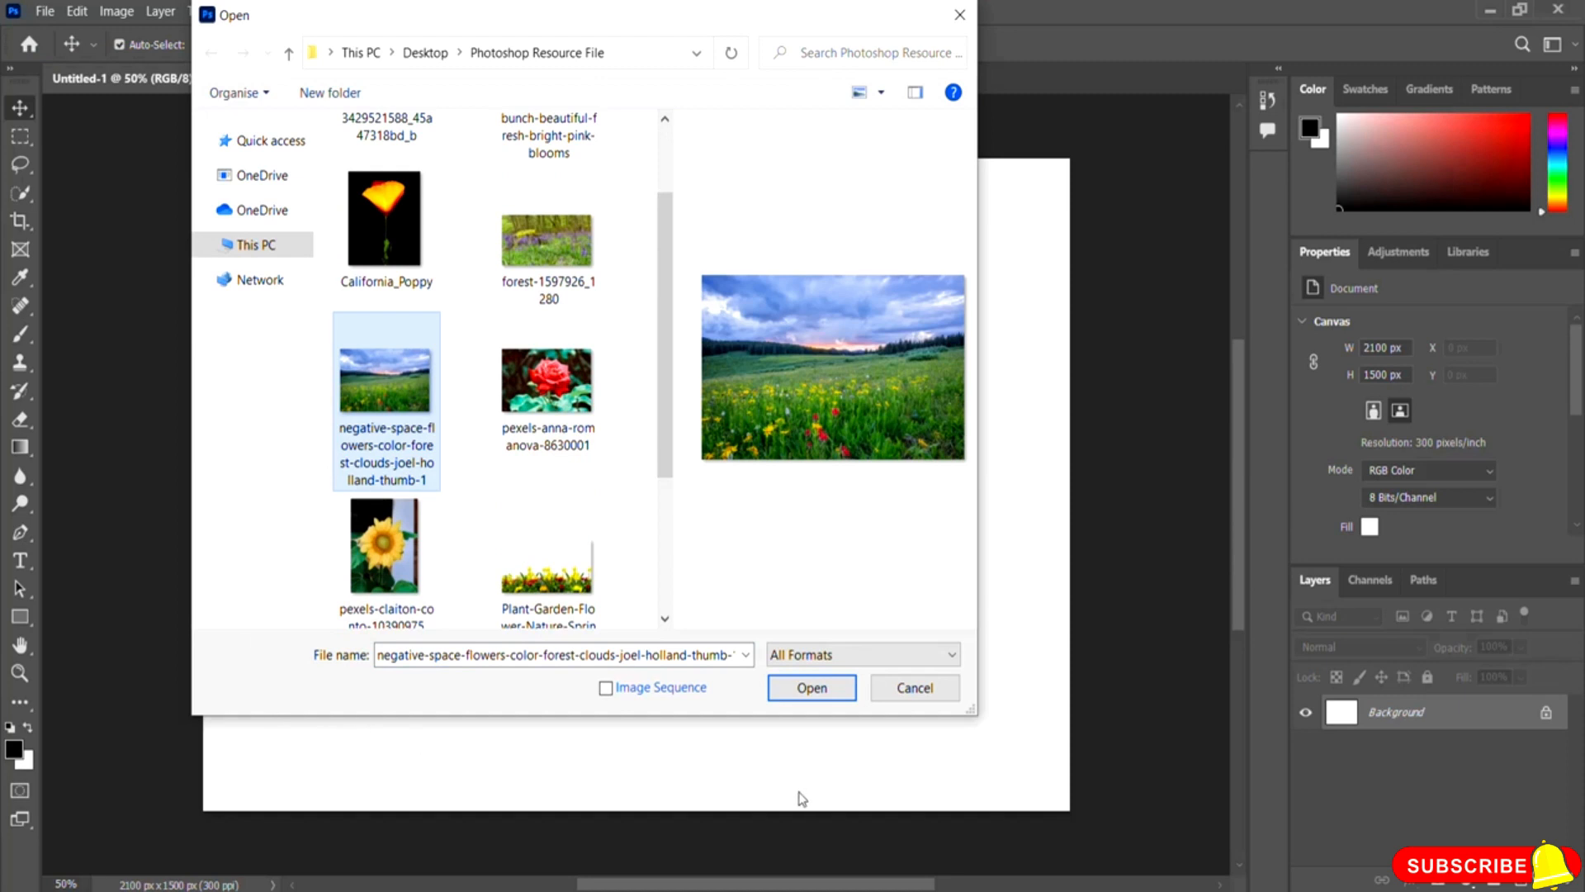
click(810, 693)
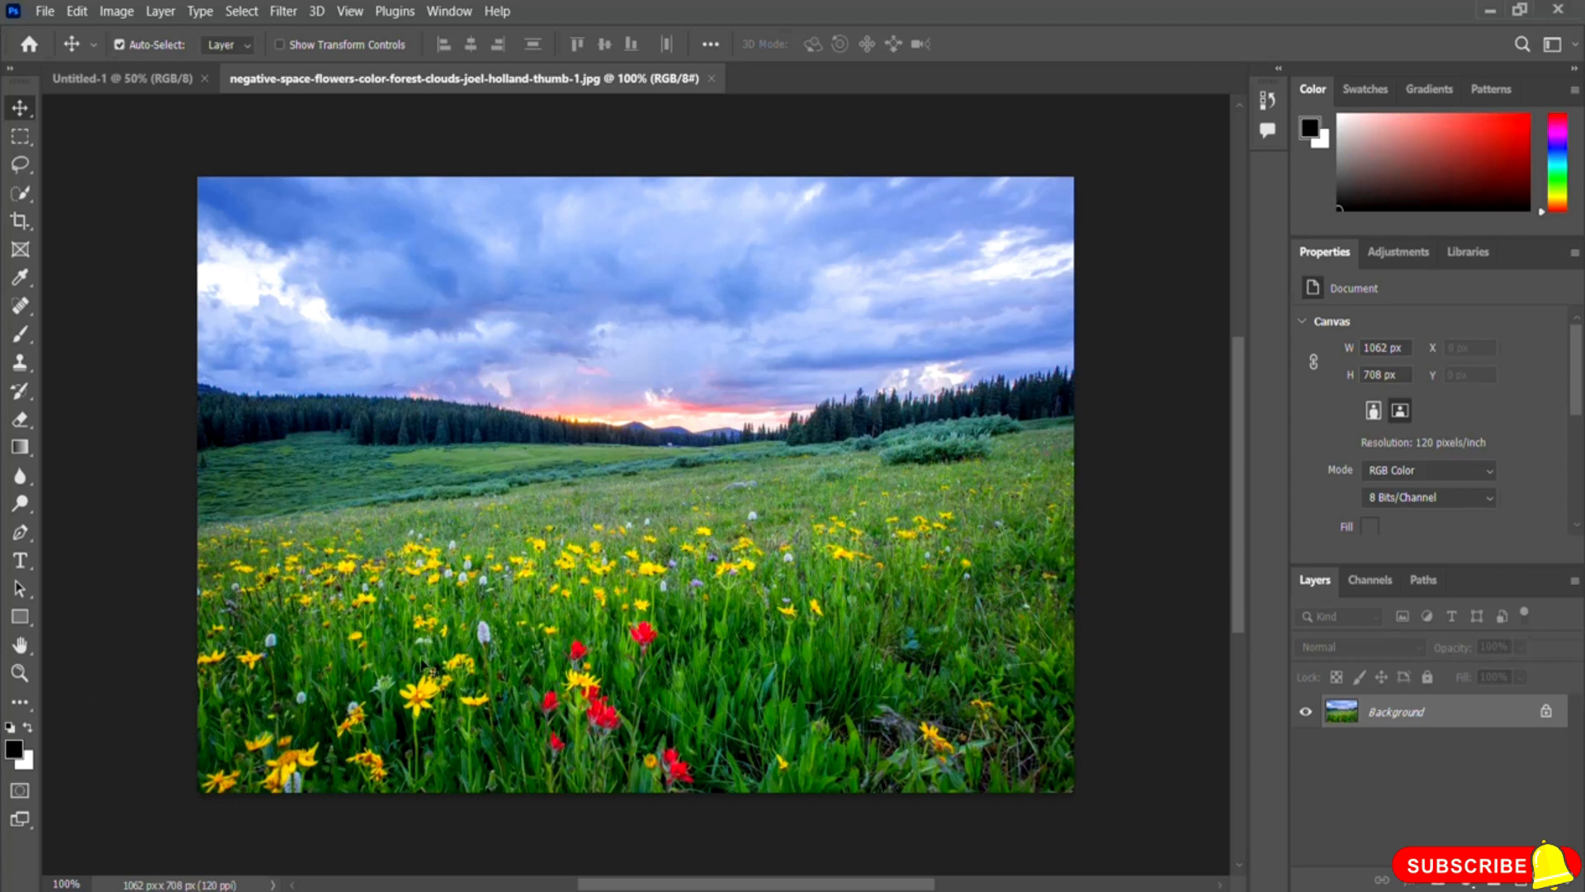
- Add a Brightness/Contrast adjustment layer to the meadow photo and try brightness values of 74, -96 and -147
click(1401, 256)
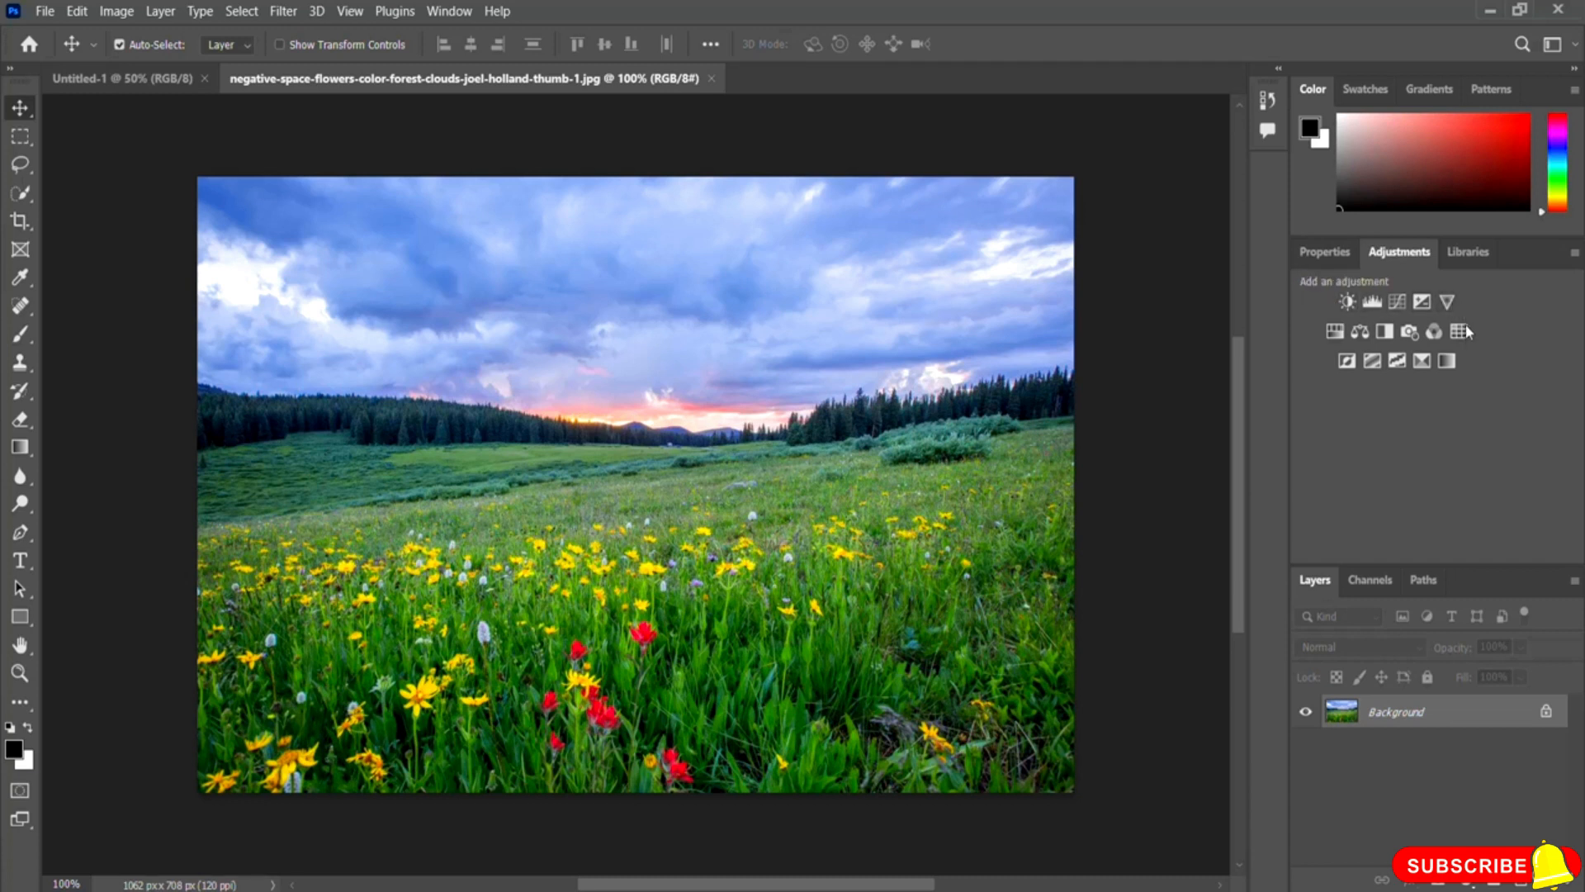
click(1347, 303)
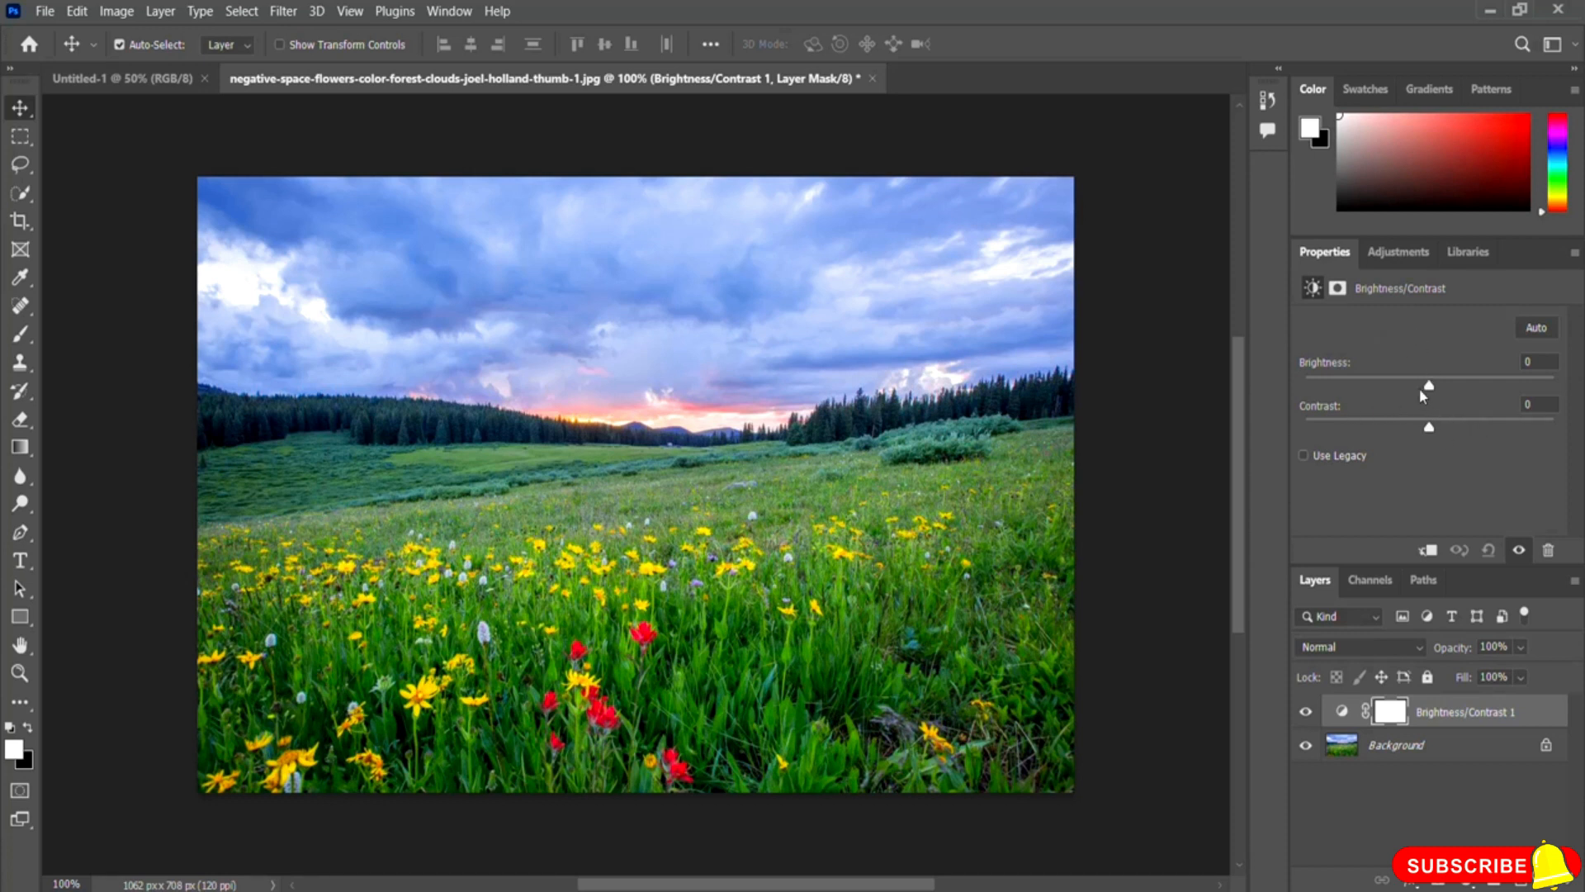
drag(1446, 393, 1508, 393)
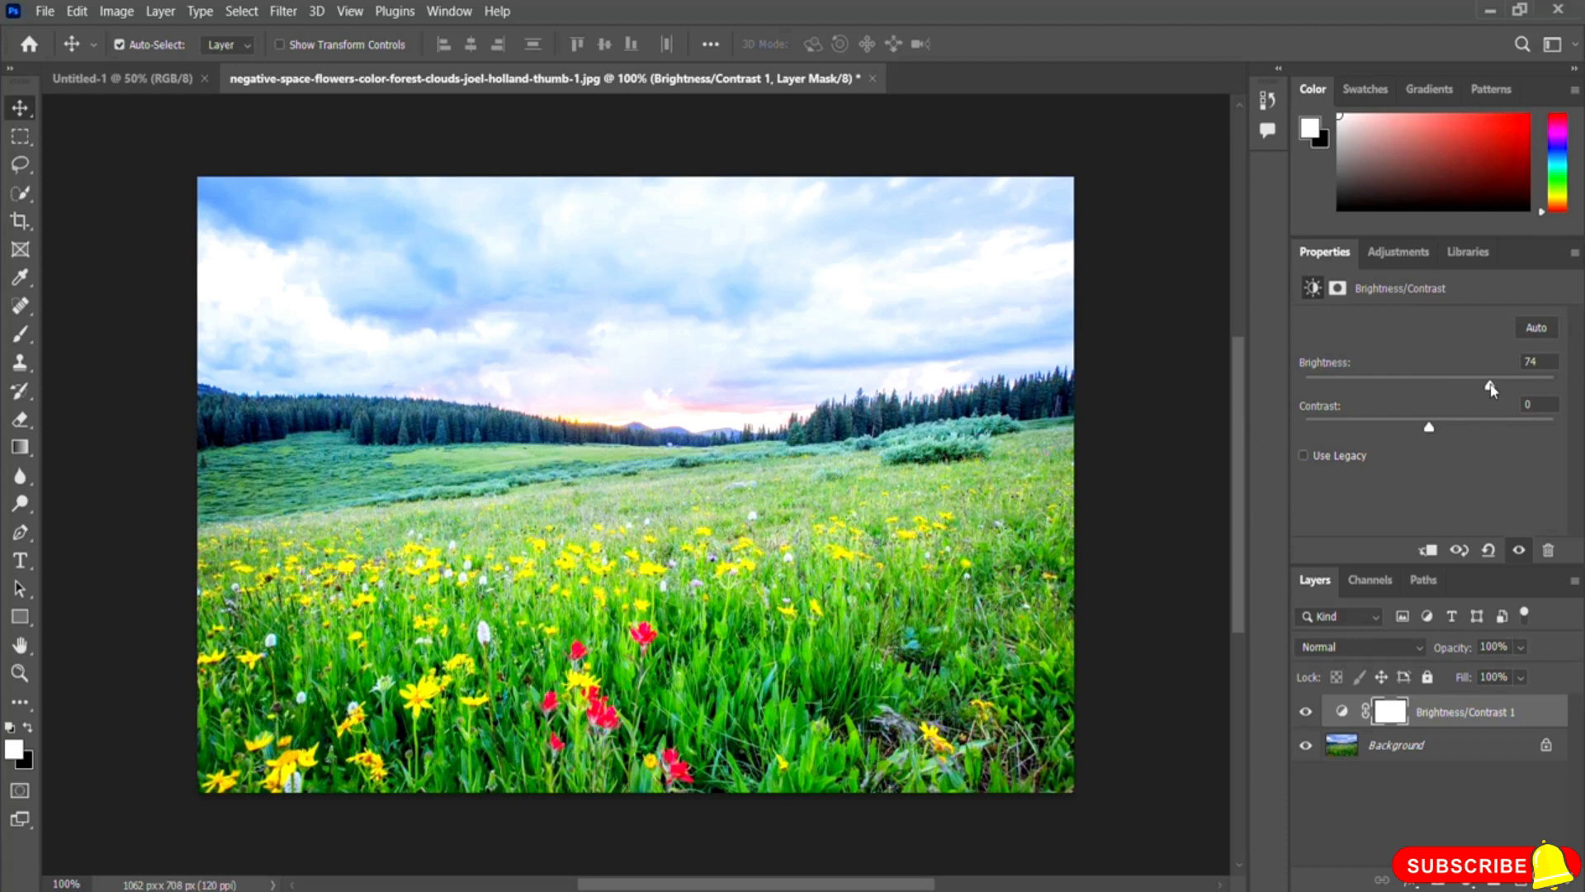
drag(1492, 388, 1348, 386)
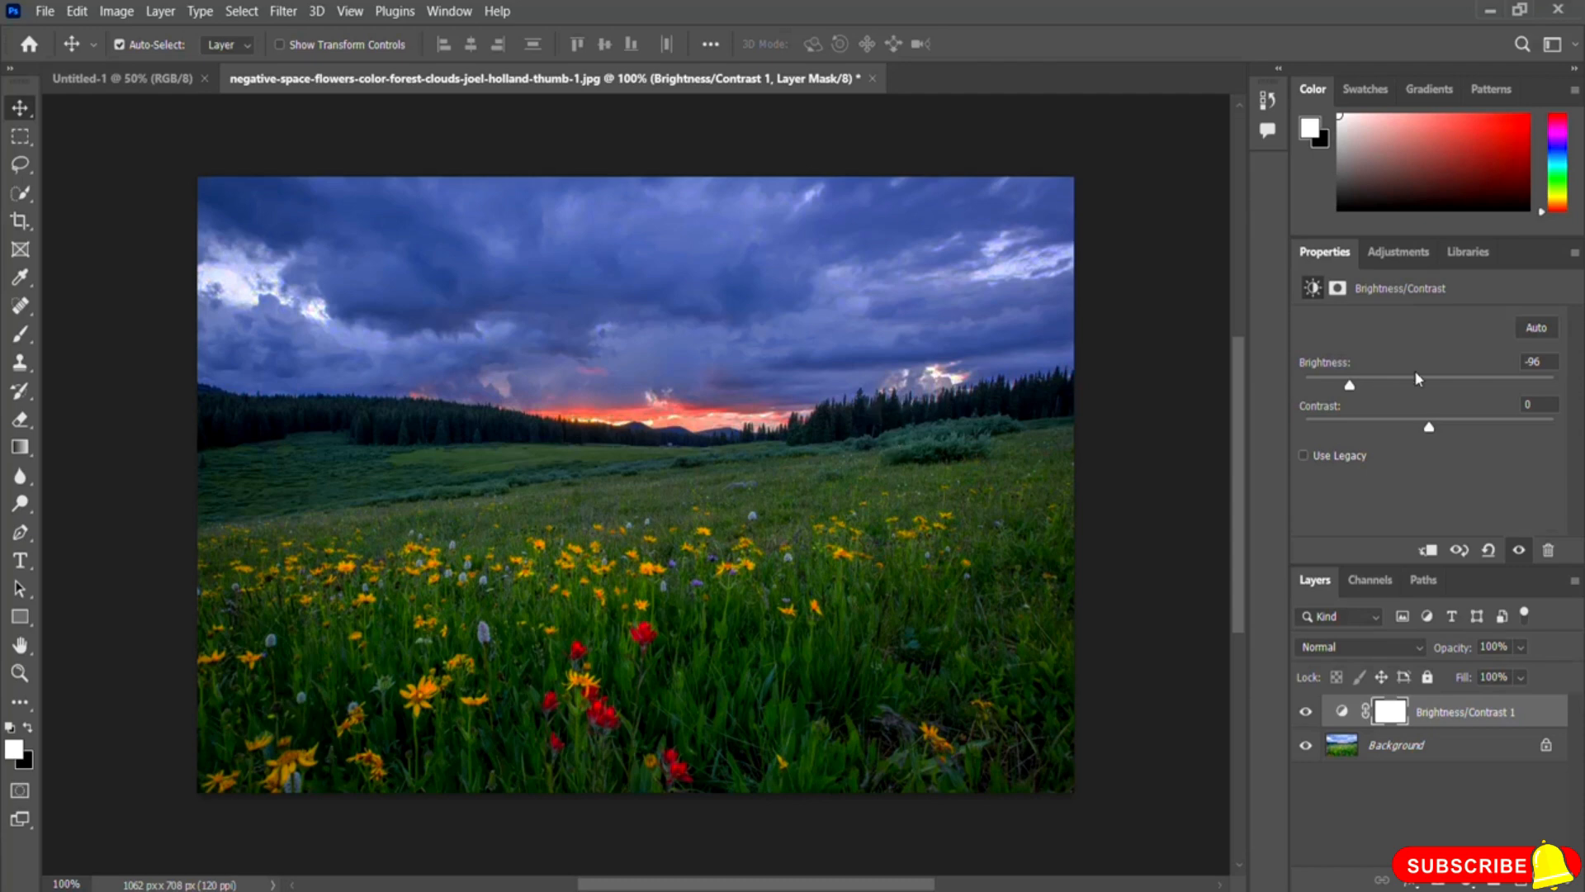
drag(1350, 393, 1308, 393)
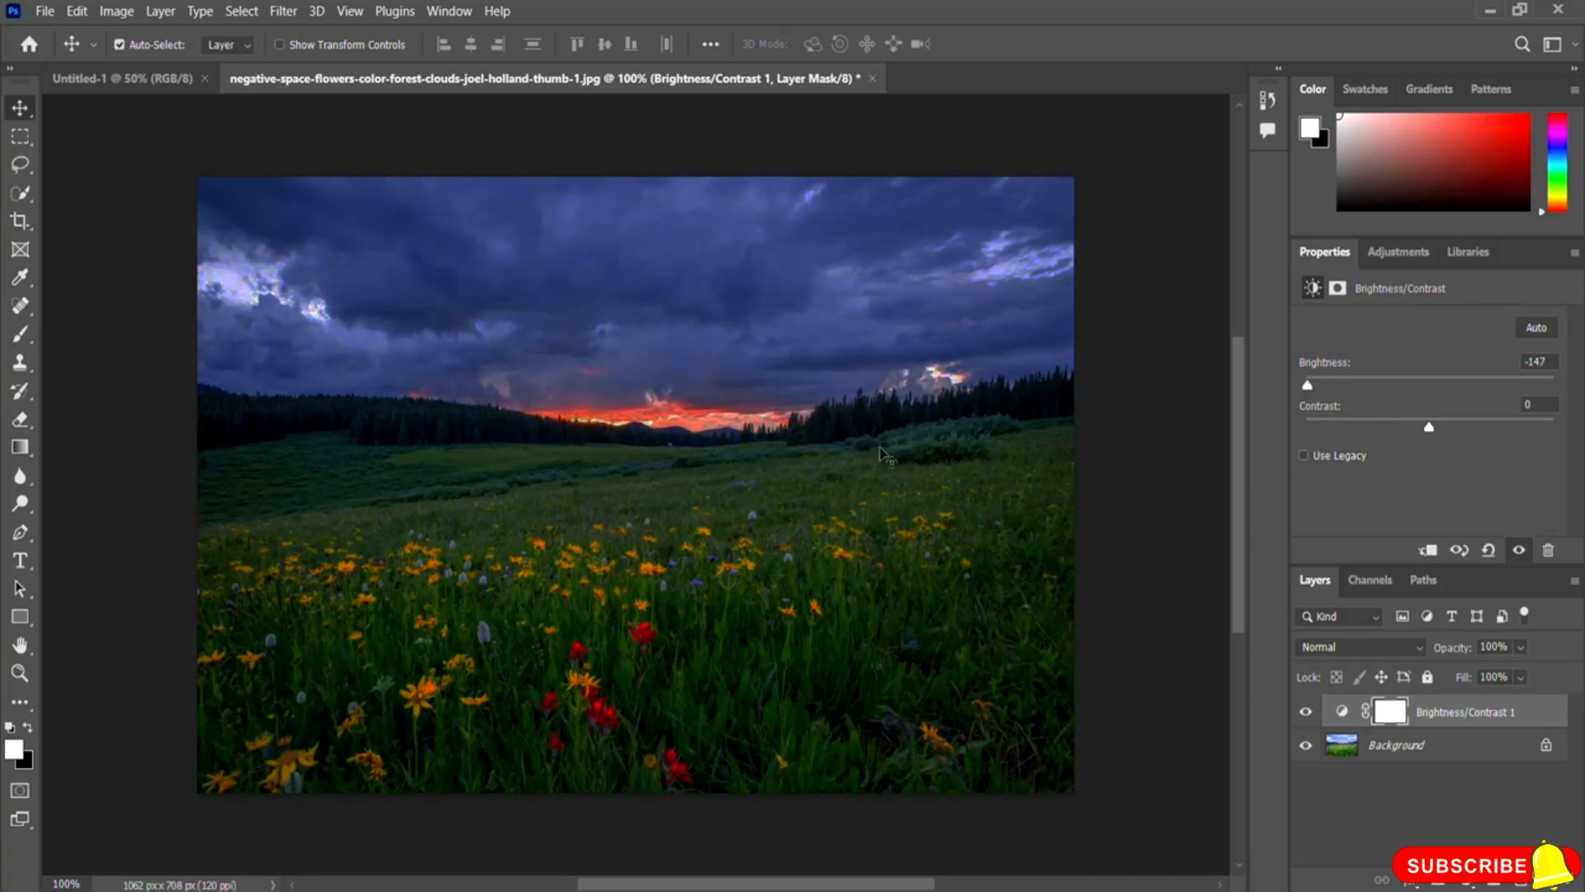
- Try the Brightness/Contrast adjustment at a brightness of 150, and reset the brightness to 0
drag(1307, 386, 1573, 395)
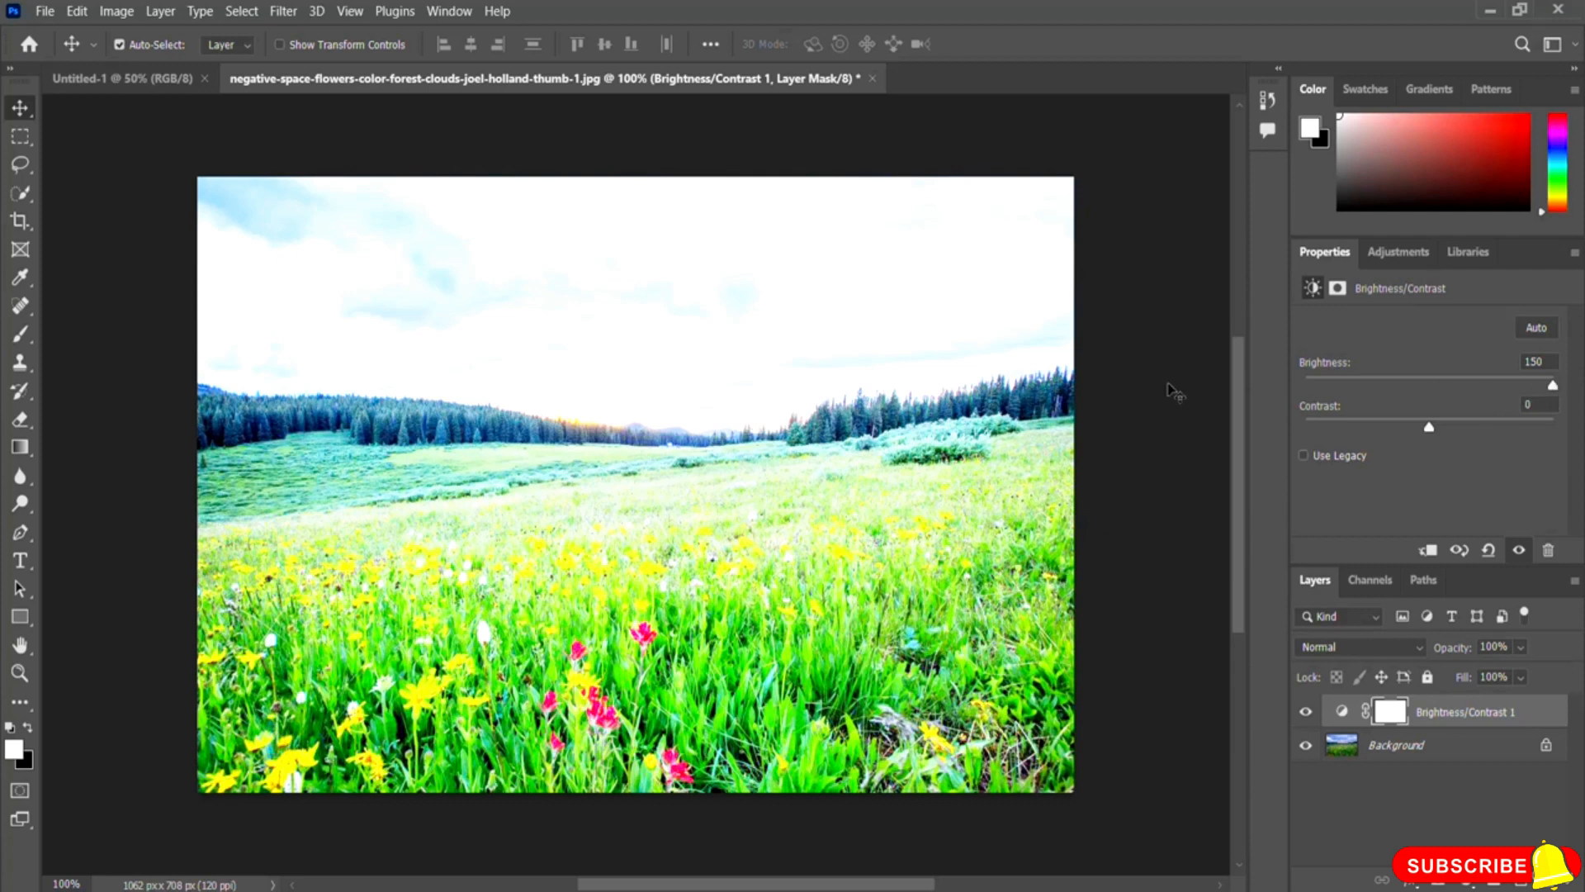
click(1544, 361)
text(0)
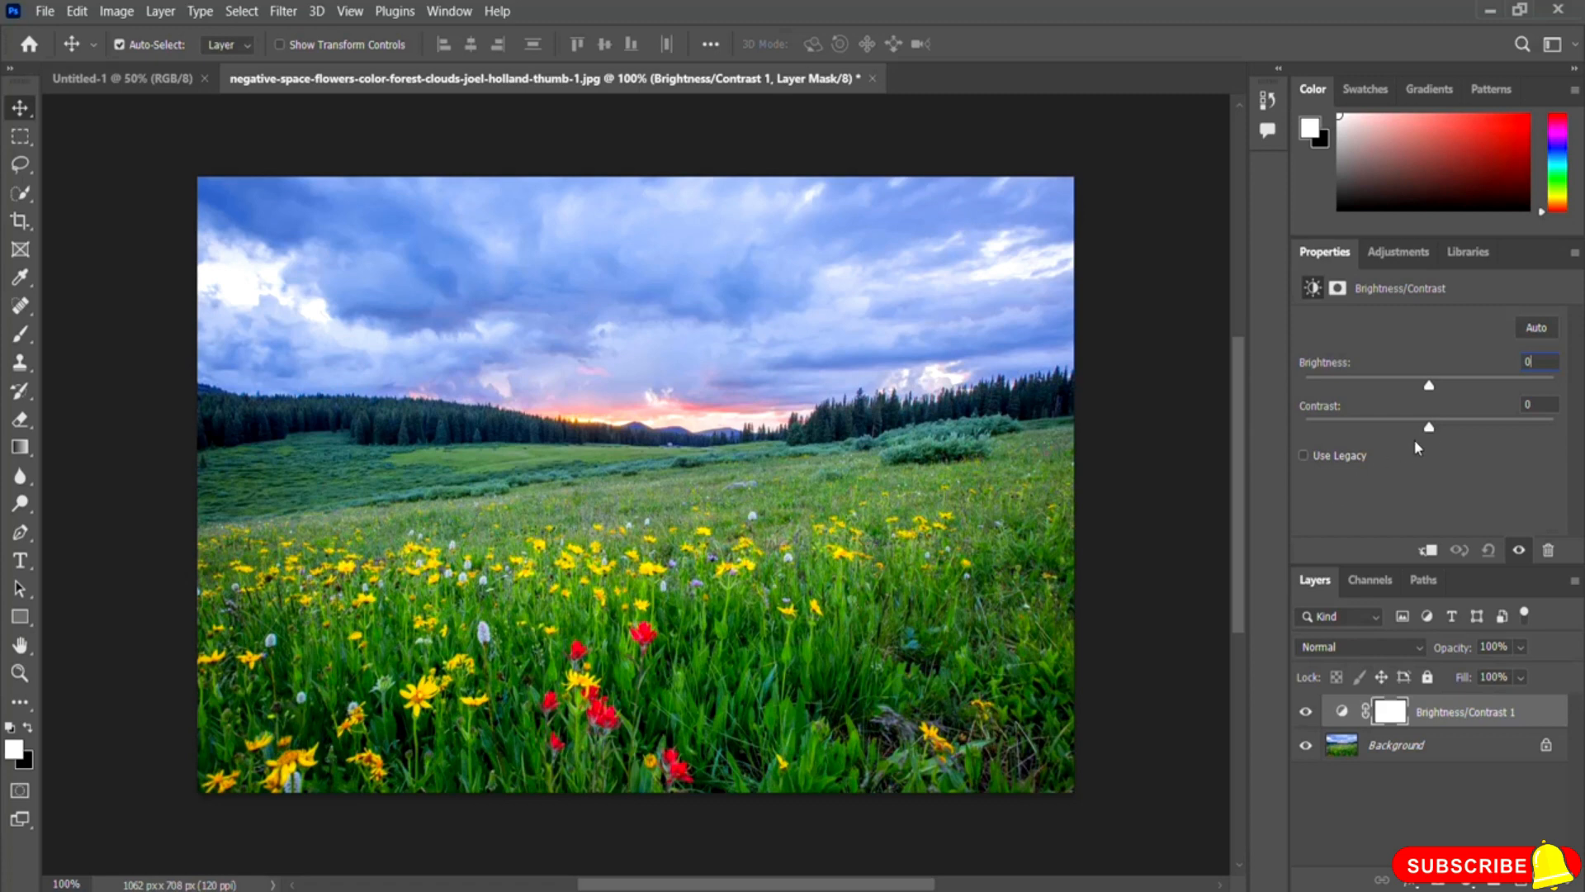
- Set the contrast to 100 and compare the photo with the Brightness/Contrast layer hidden and shown
drag(1430, 430, 1573, 450)
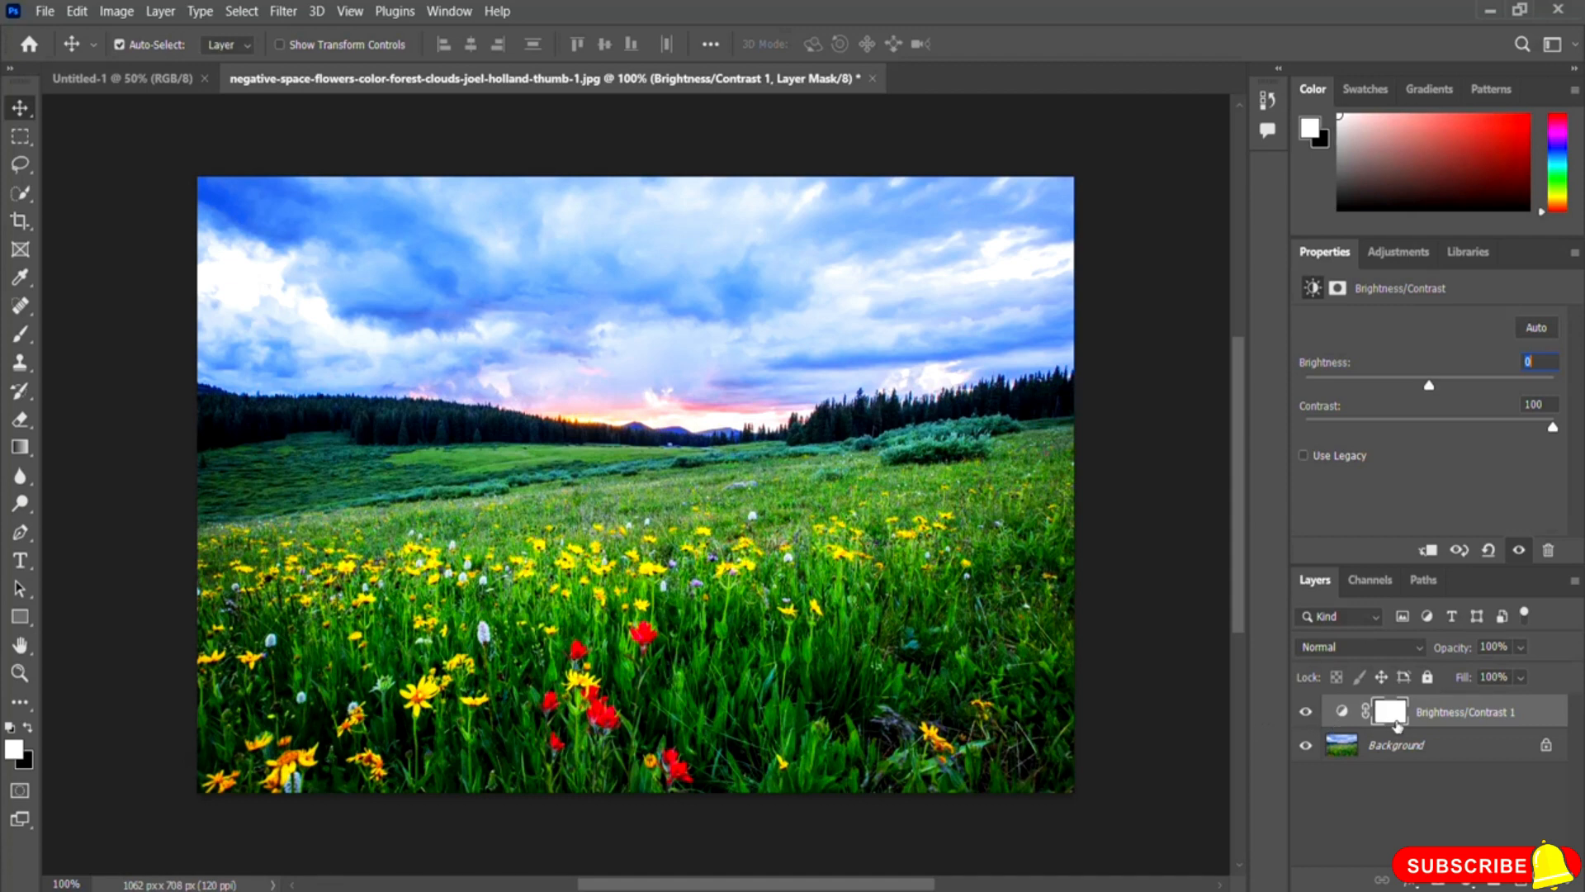
click(1306, 711)
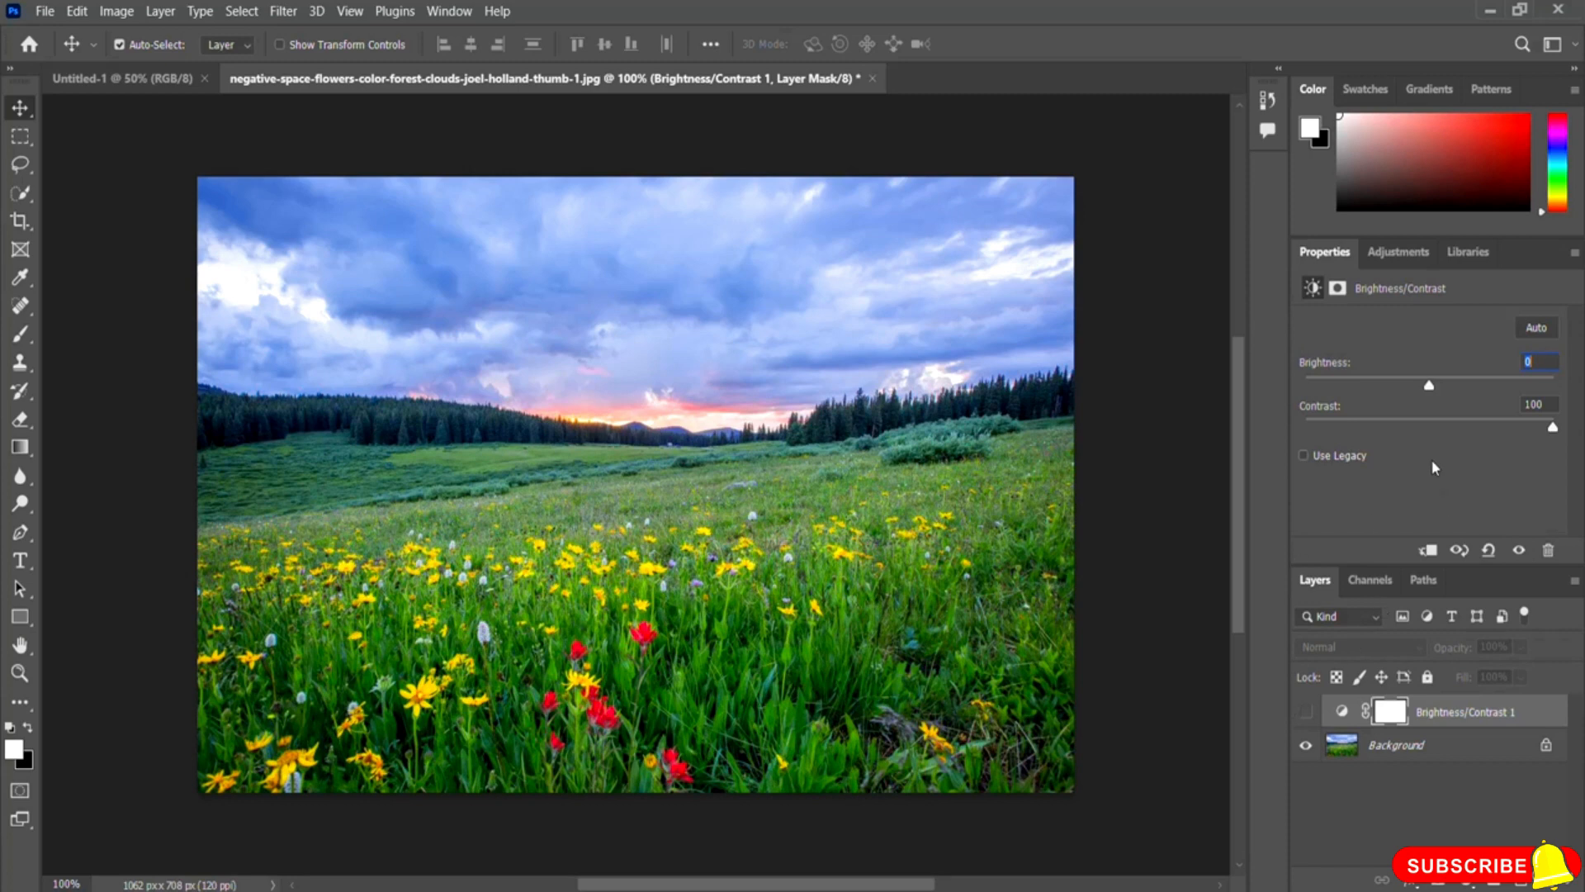
click(1305, 712)
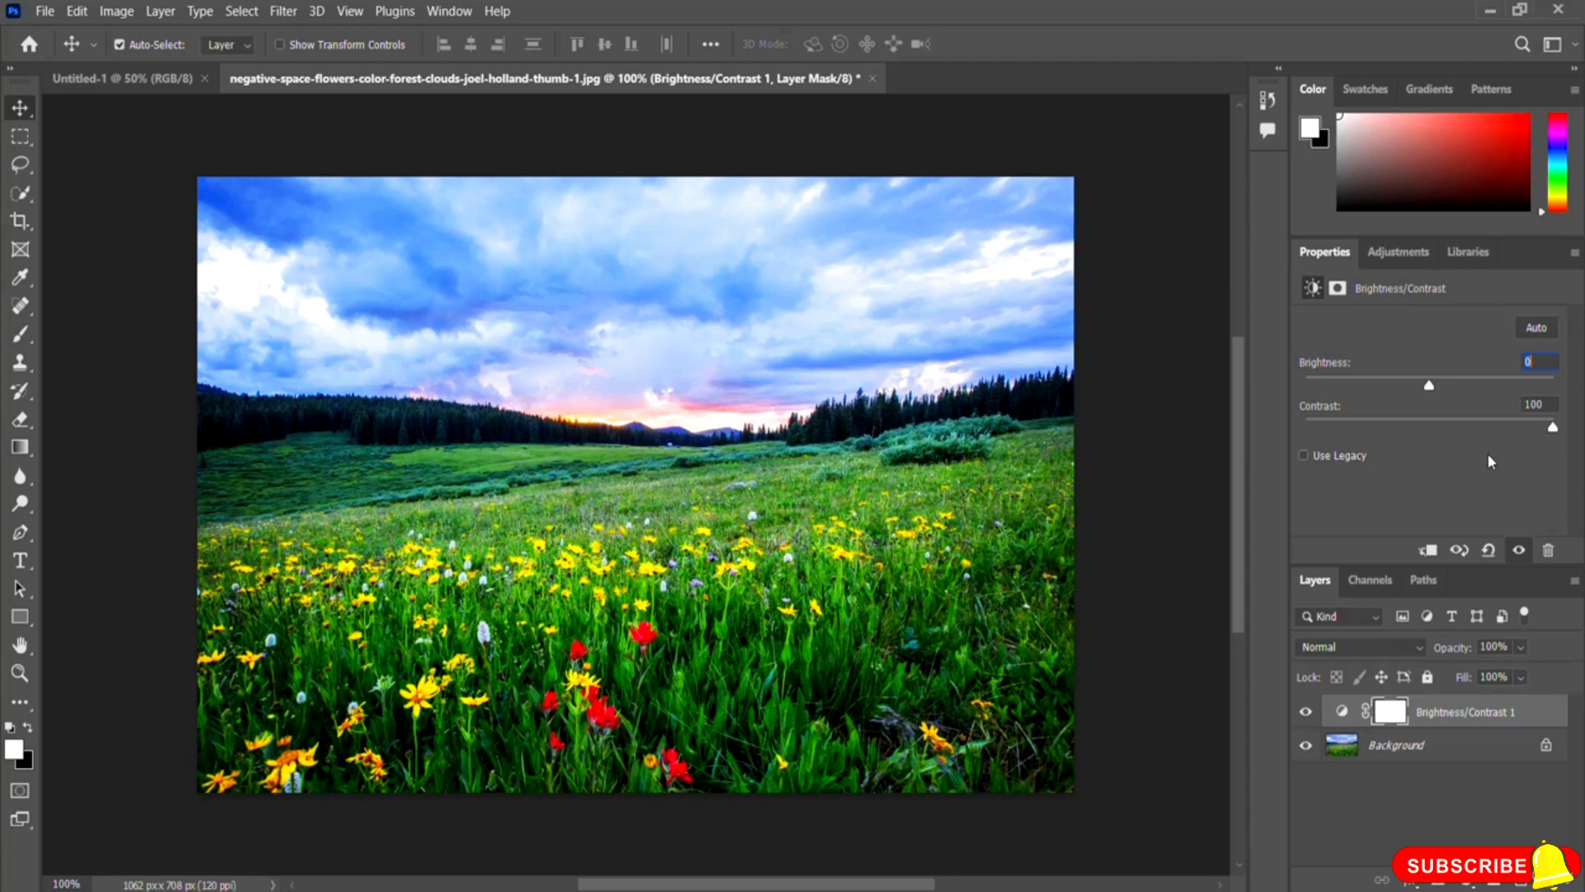
- Lower the contrast to -50 and toggle the Brightness/Contrast layer off and on to compare
drag(1553, 427, 1255, 430)
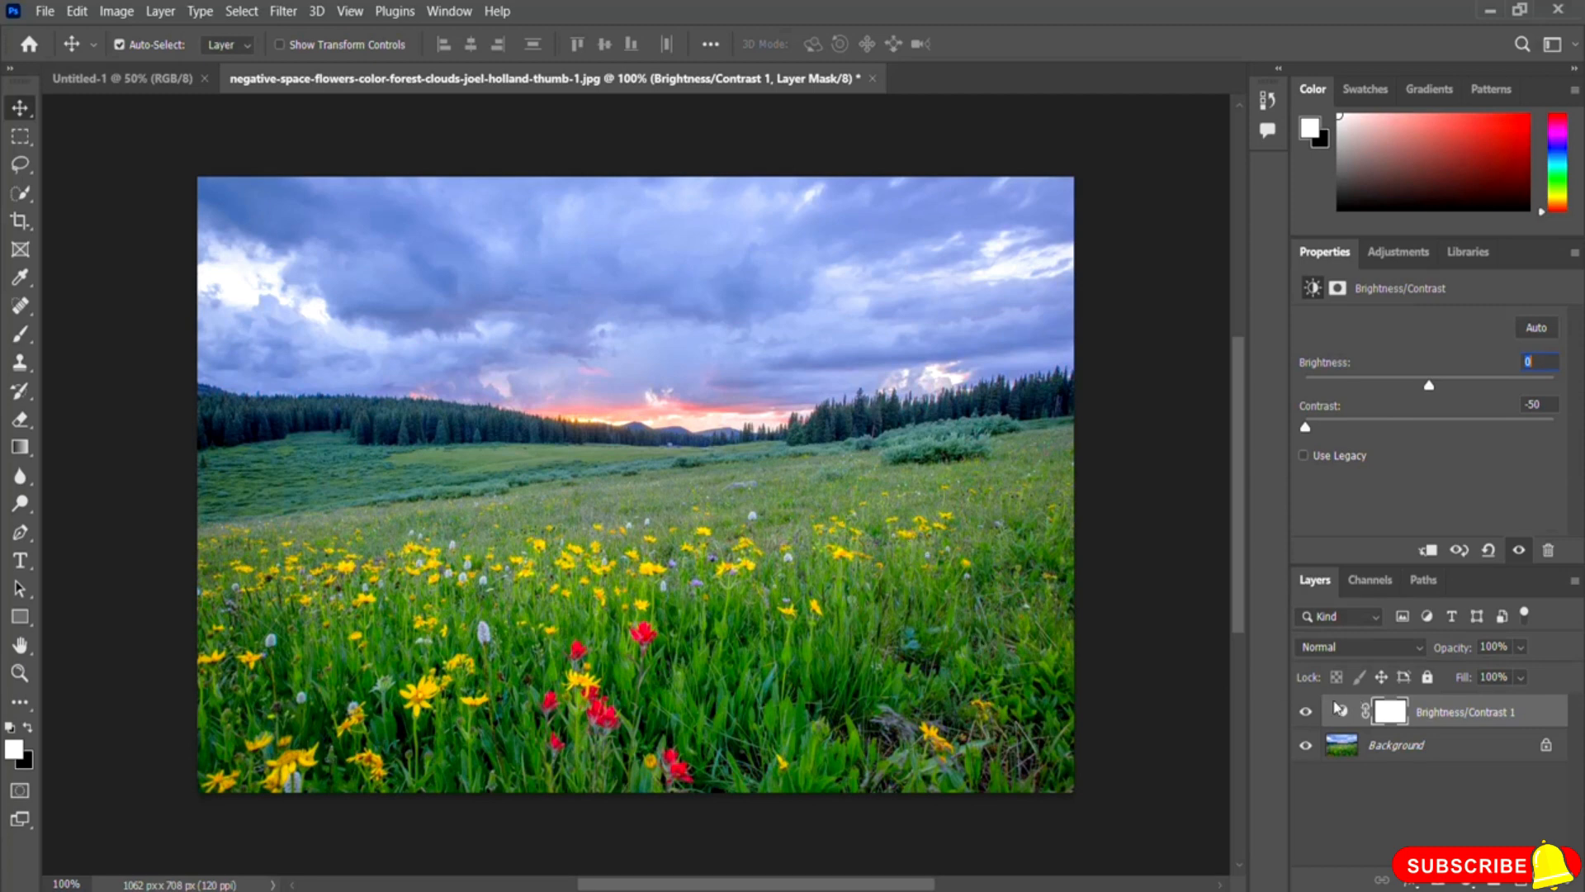
click(1304, 715)
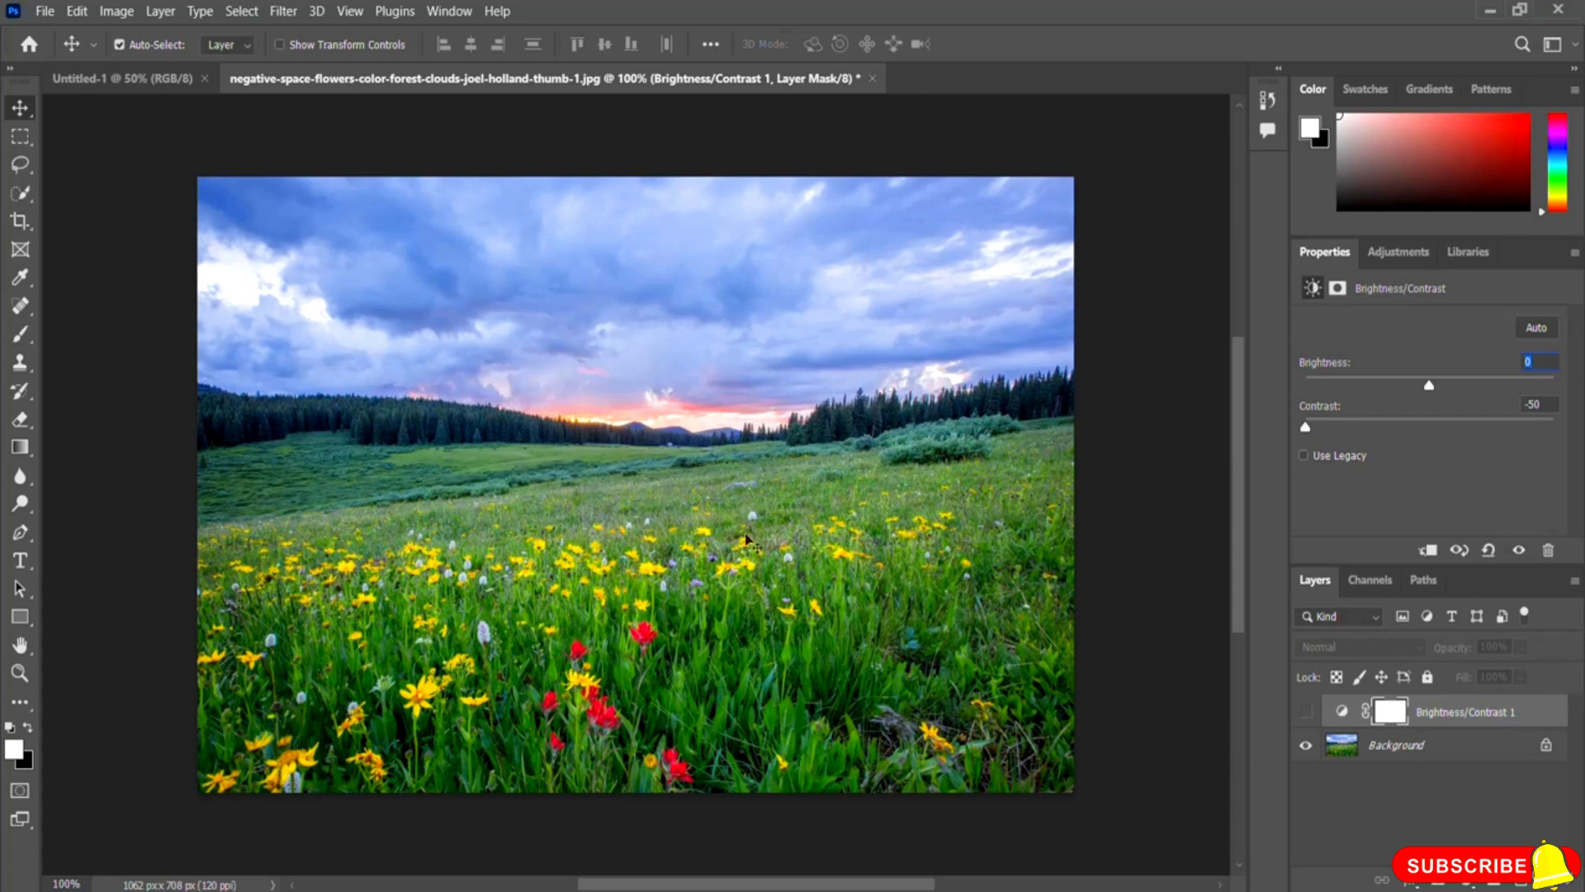
click(1305, 713)
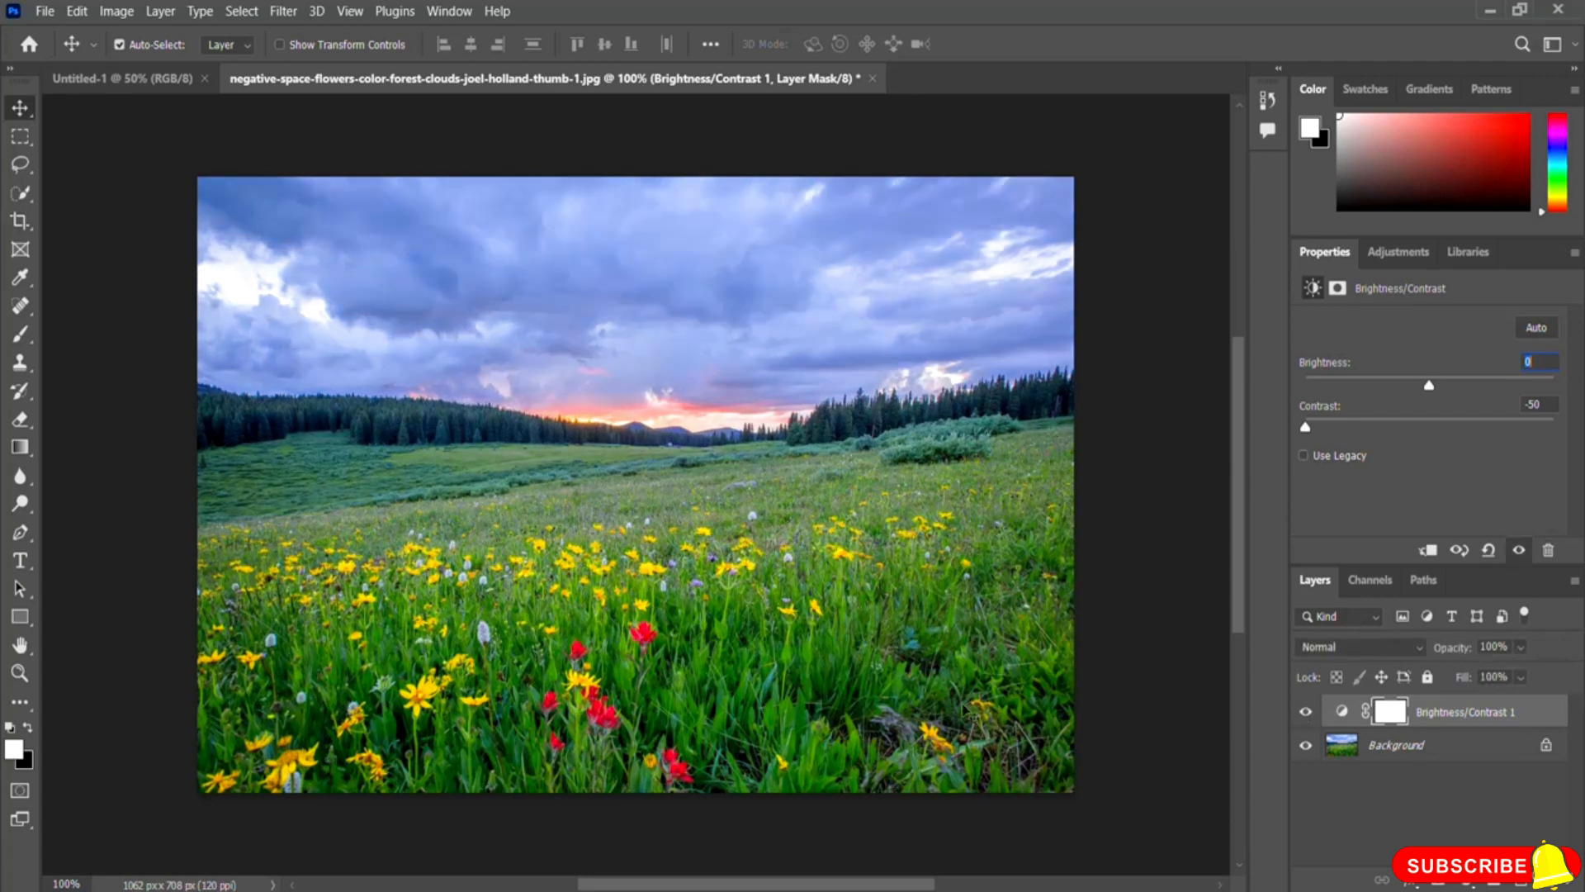
- Set contrast to 62 and brightness to 21, and compare the result with the adjustment layer hidden and shown
drag(1305, 427, 1503, 431)
mouse_move(1429, 386)
mouse_down()
mouse_move(1511, 430)
mouse_move(1447, 388)
mouse_up()
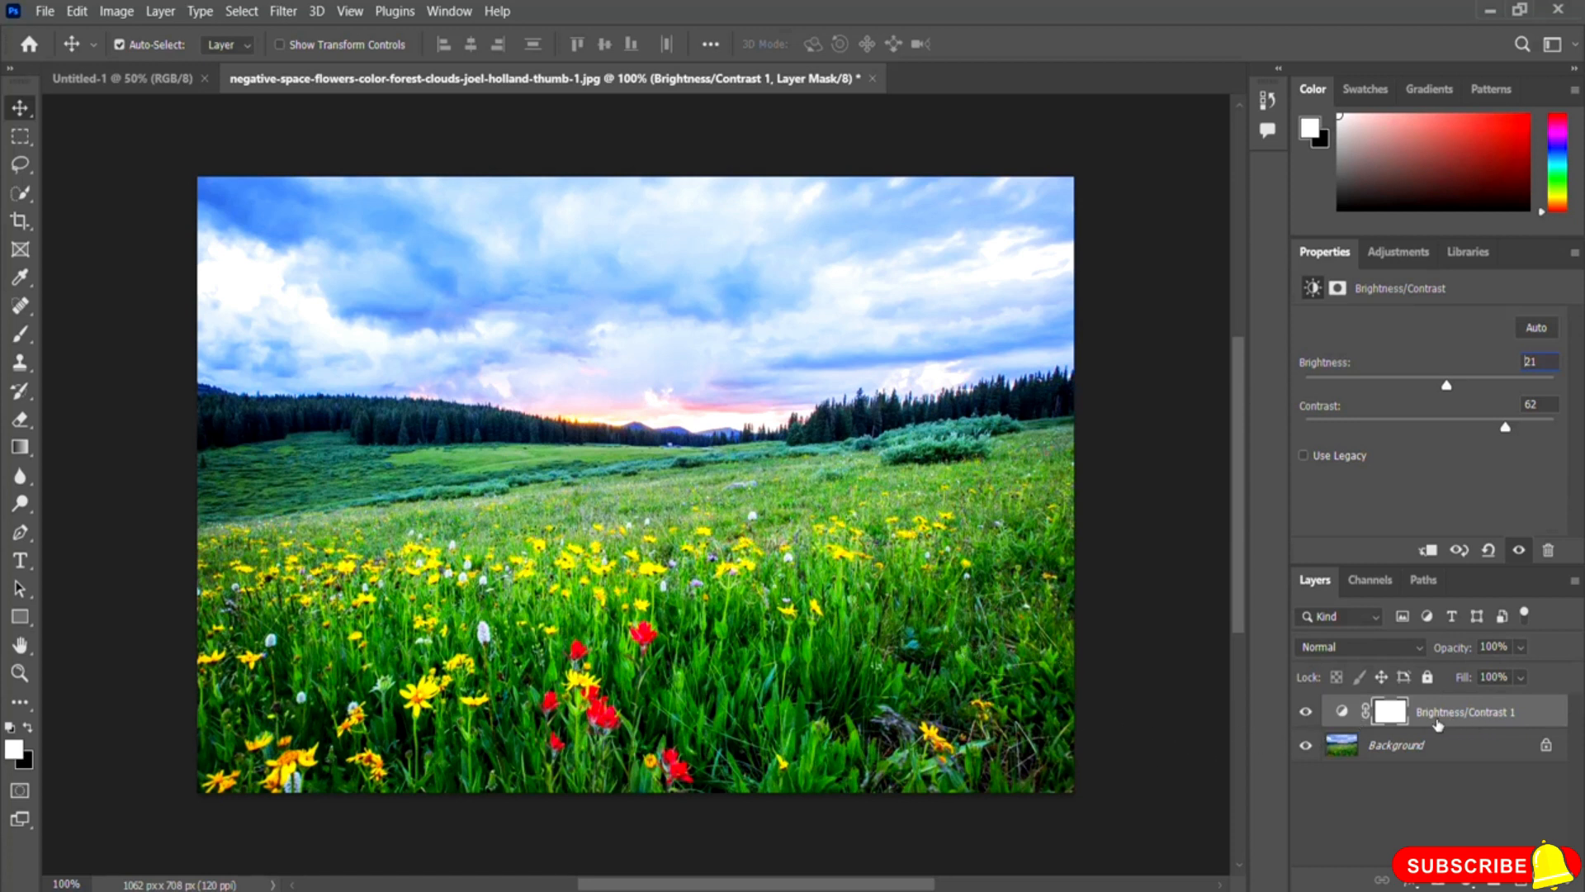
click(1307, 712)
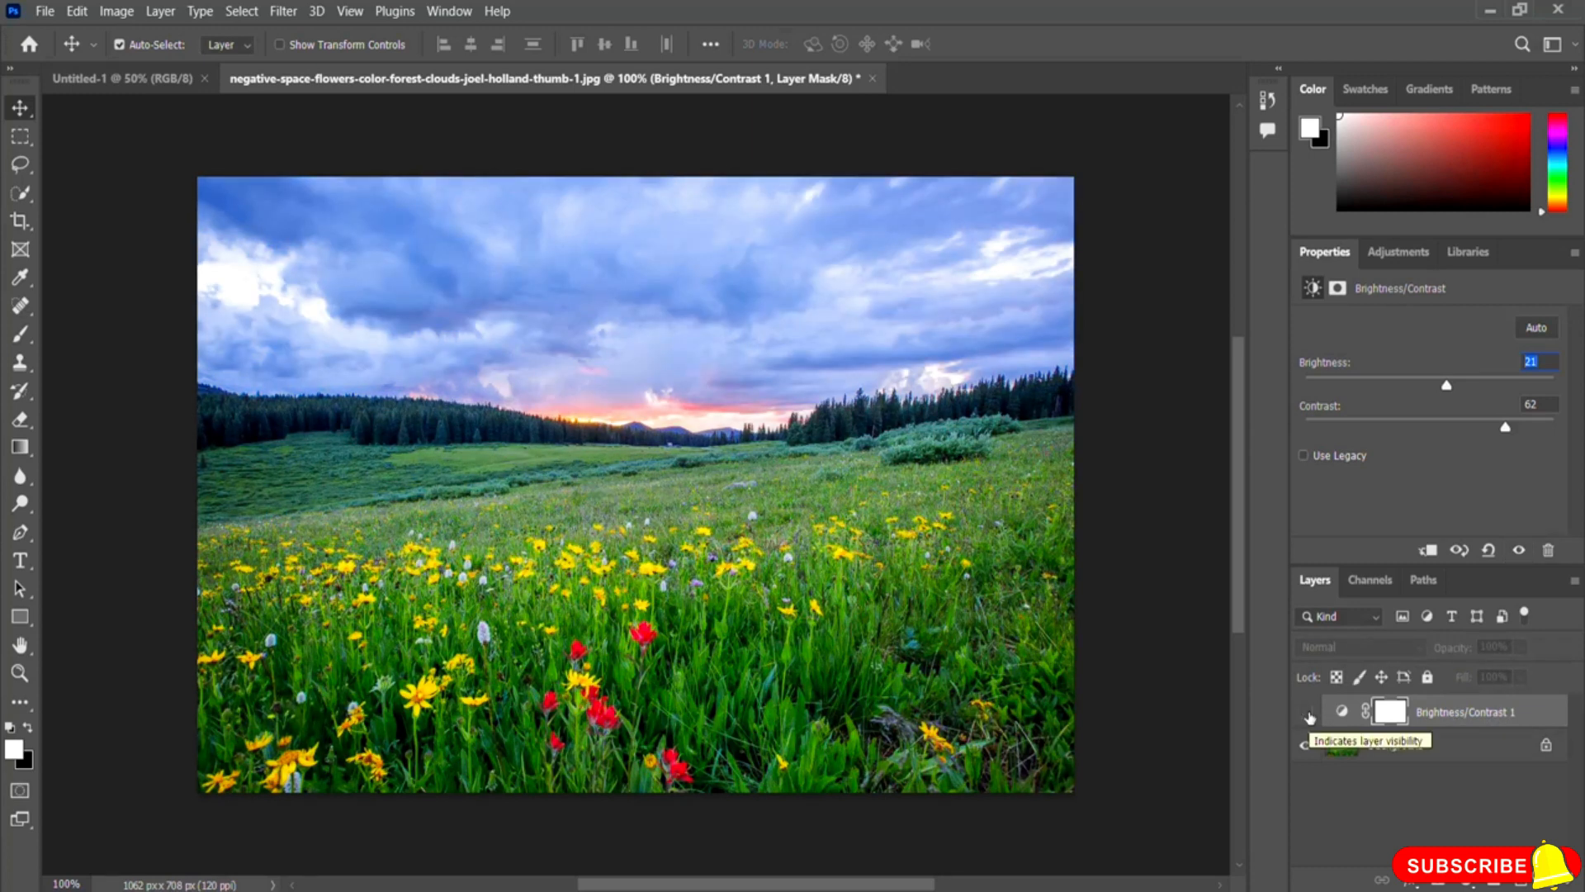
click(1308, 713)
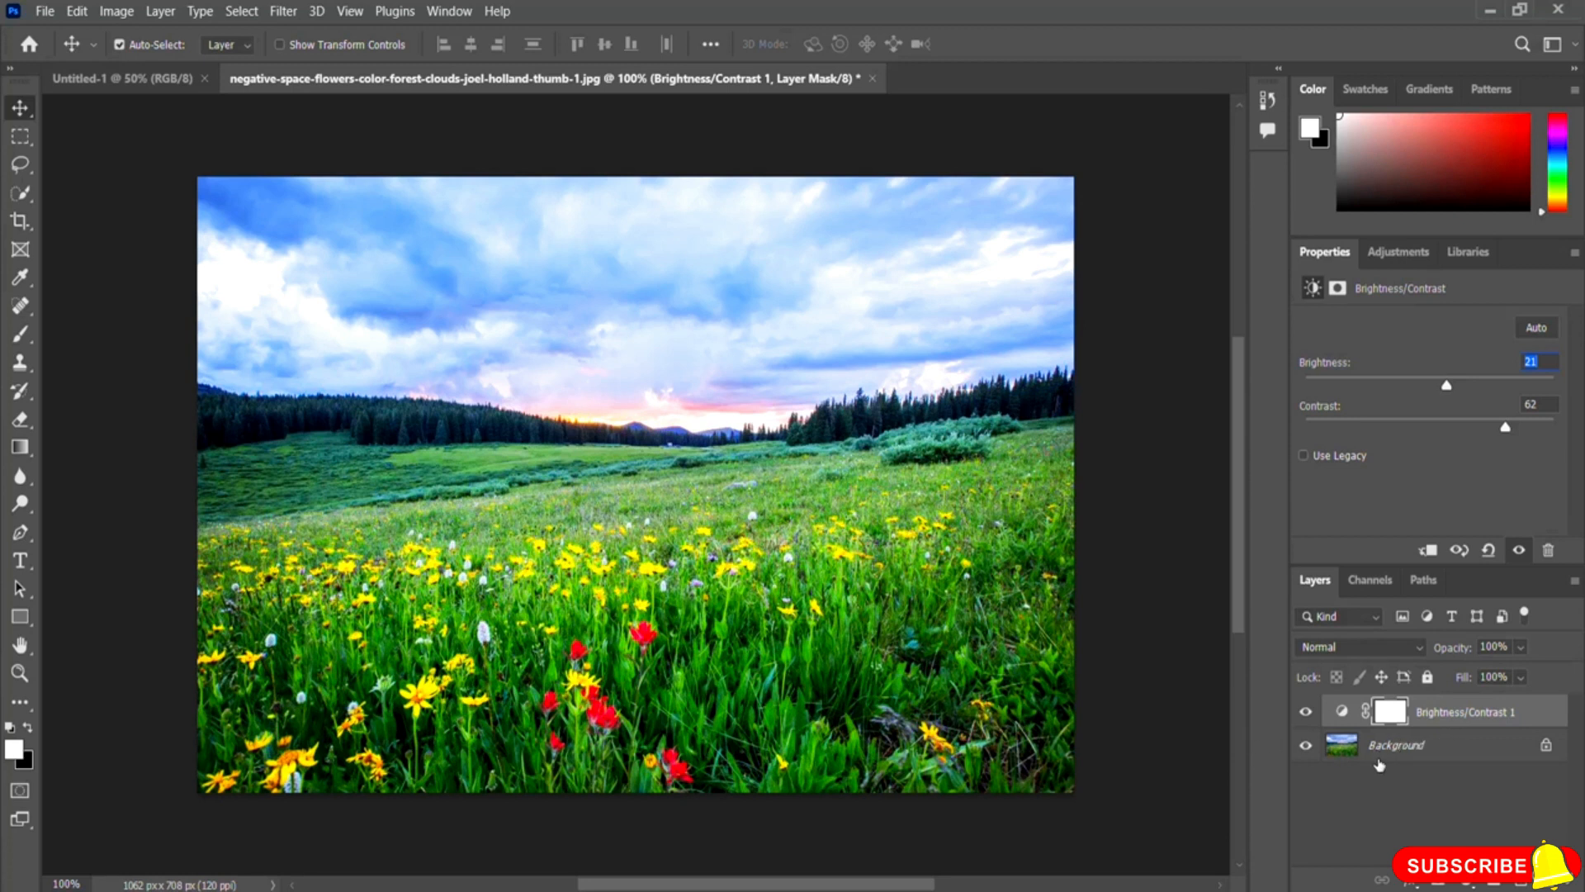
- Delete the Brightness/Contrast adjustment layer, leaving only the Background layer
click(1534, 716)
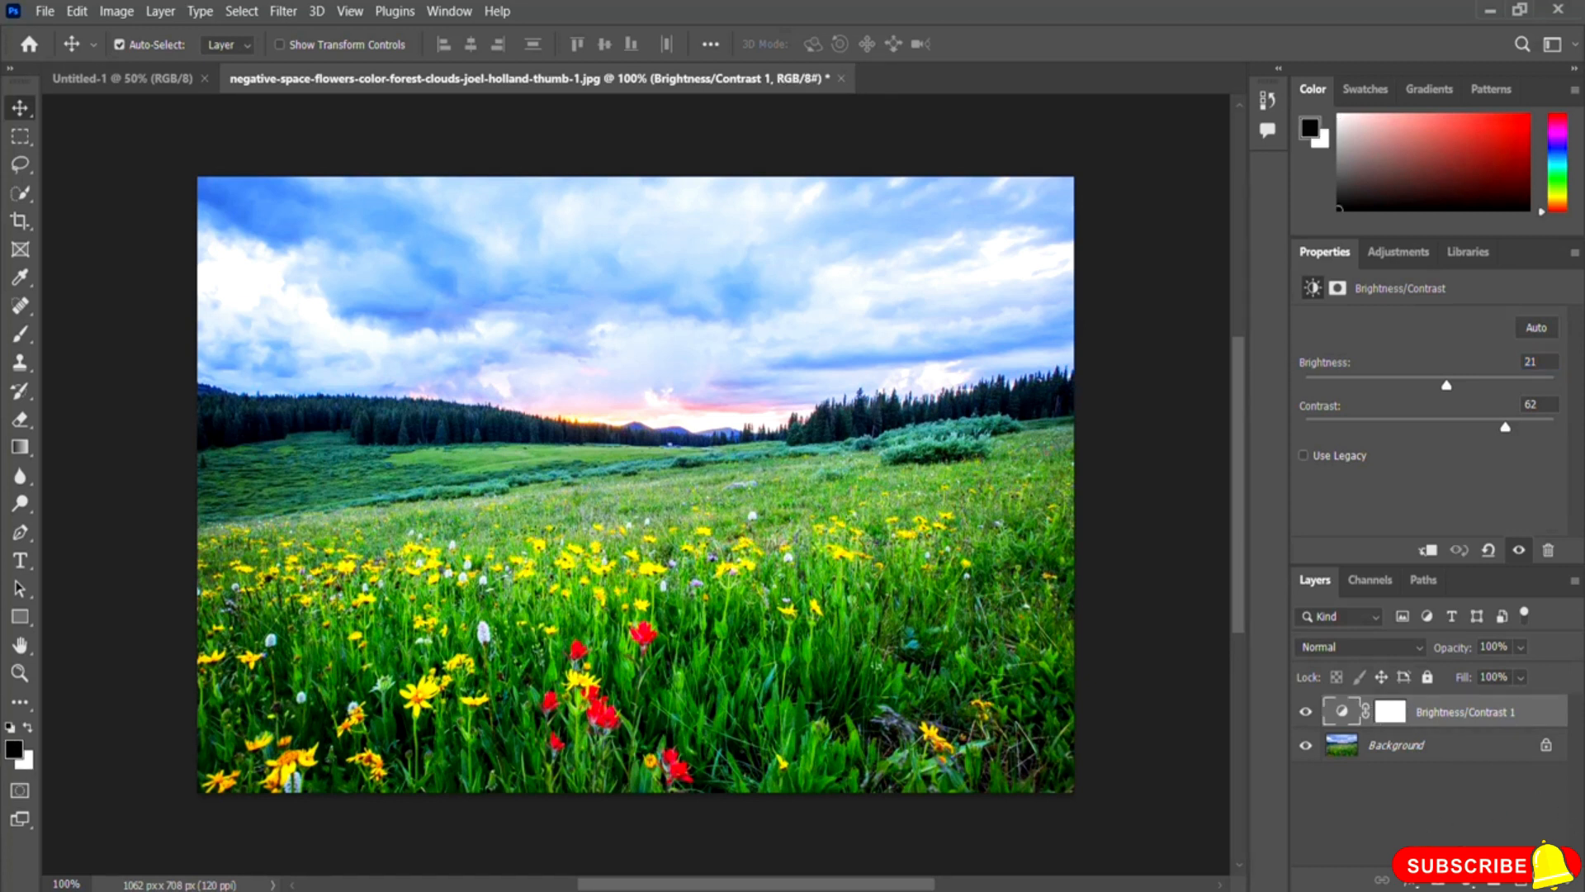
click(1552, 884)
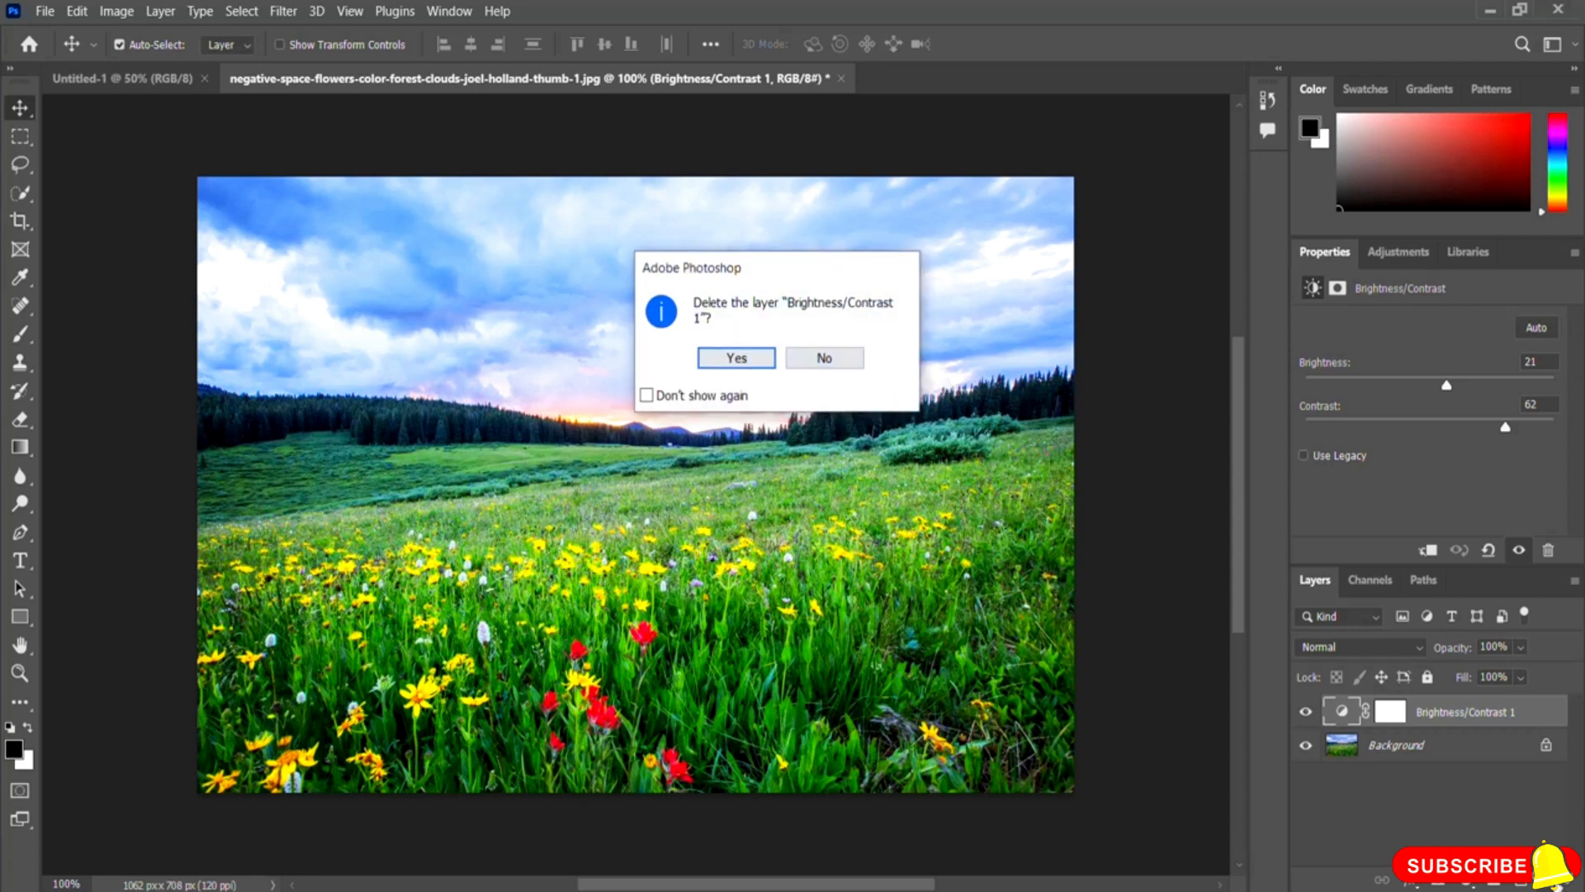
click(734, 358)
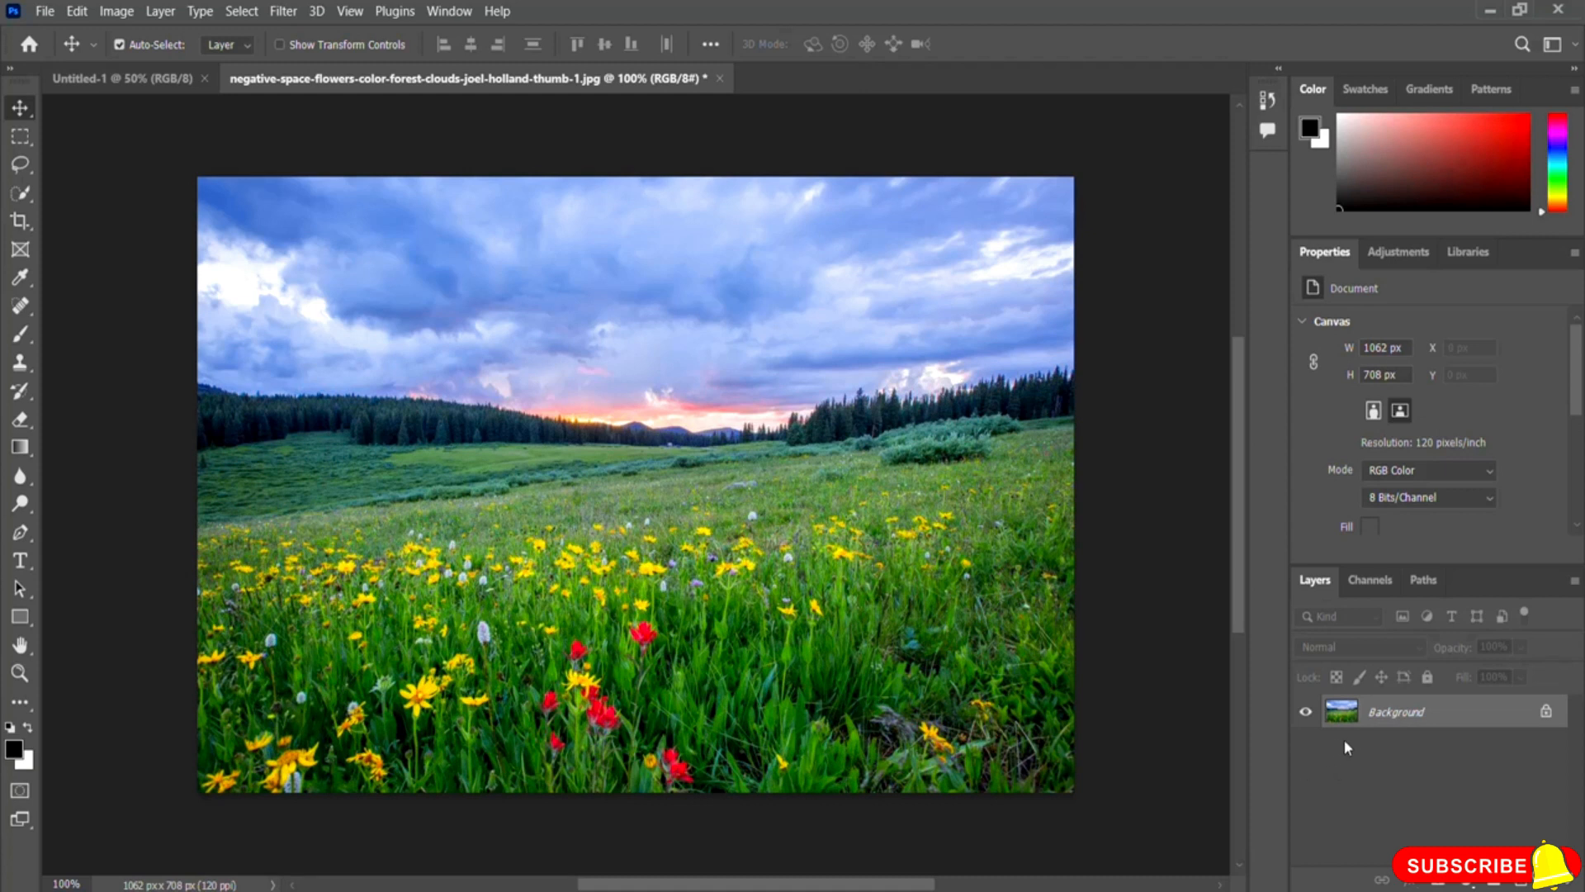
- Add a Levels adjustment layer above the Background layer
click(1405, 256)
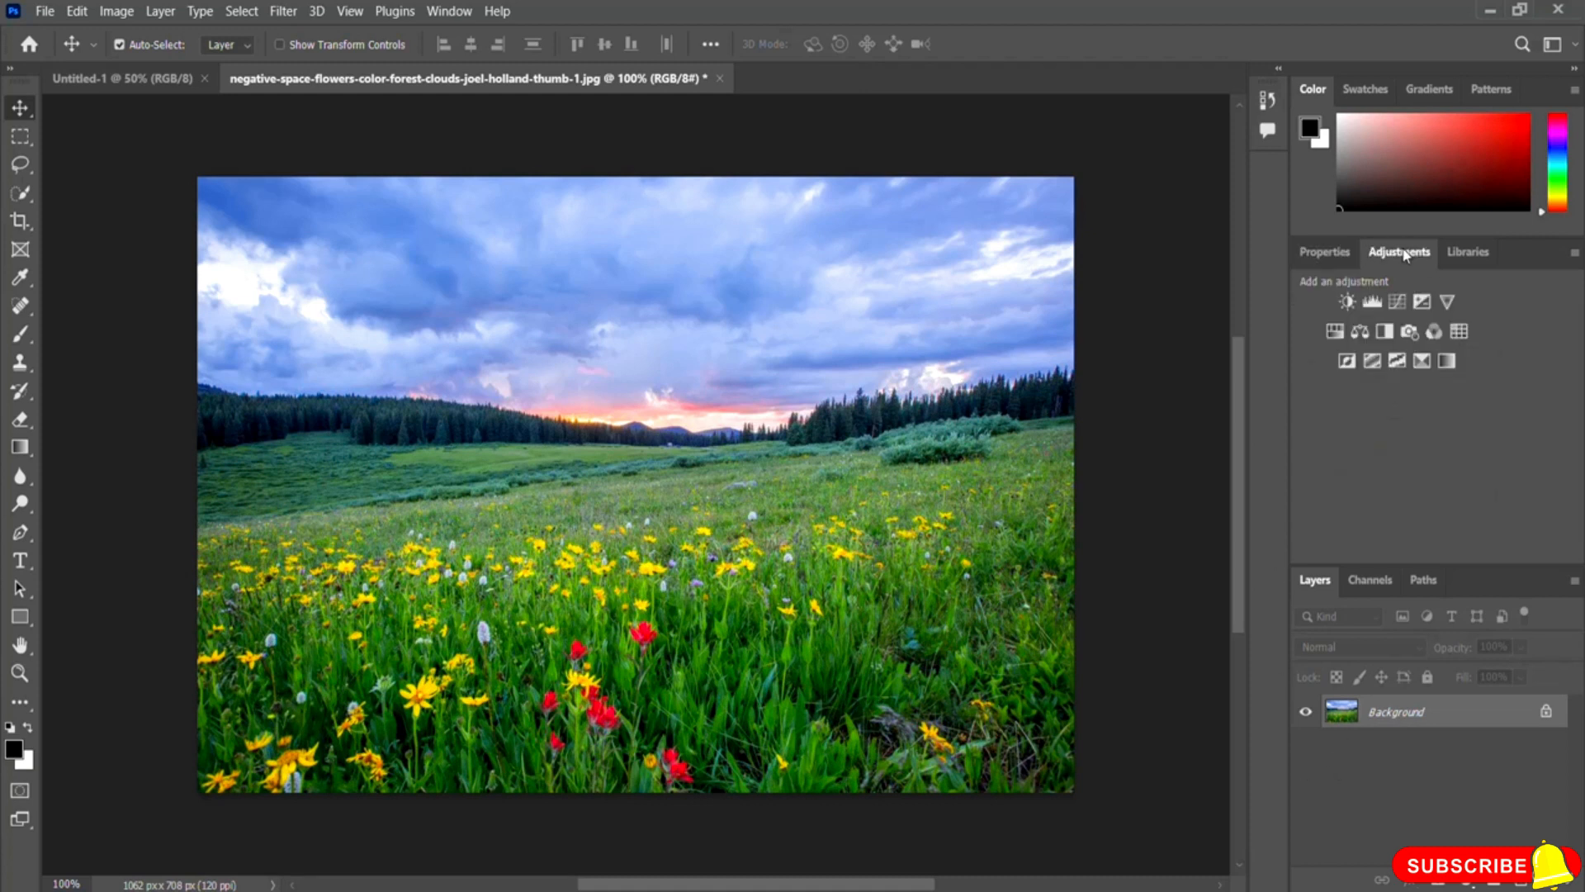
click(1372, 304)
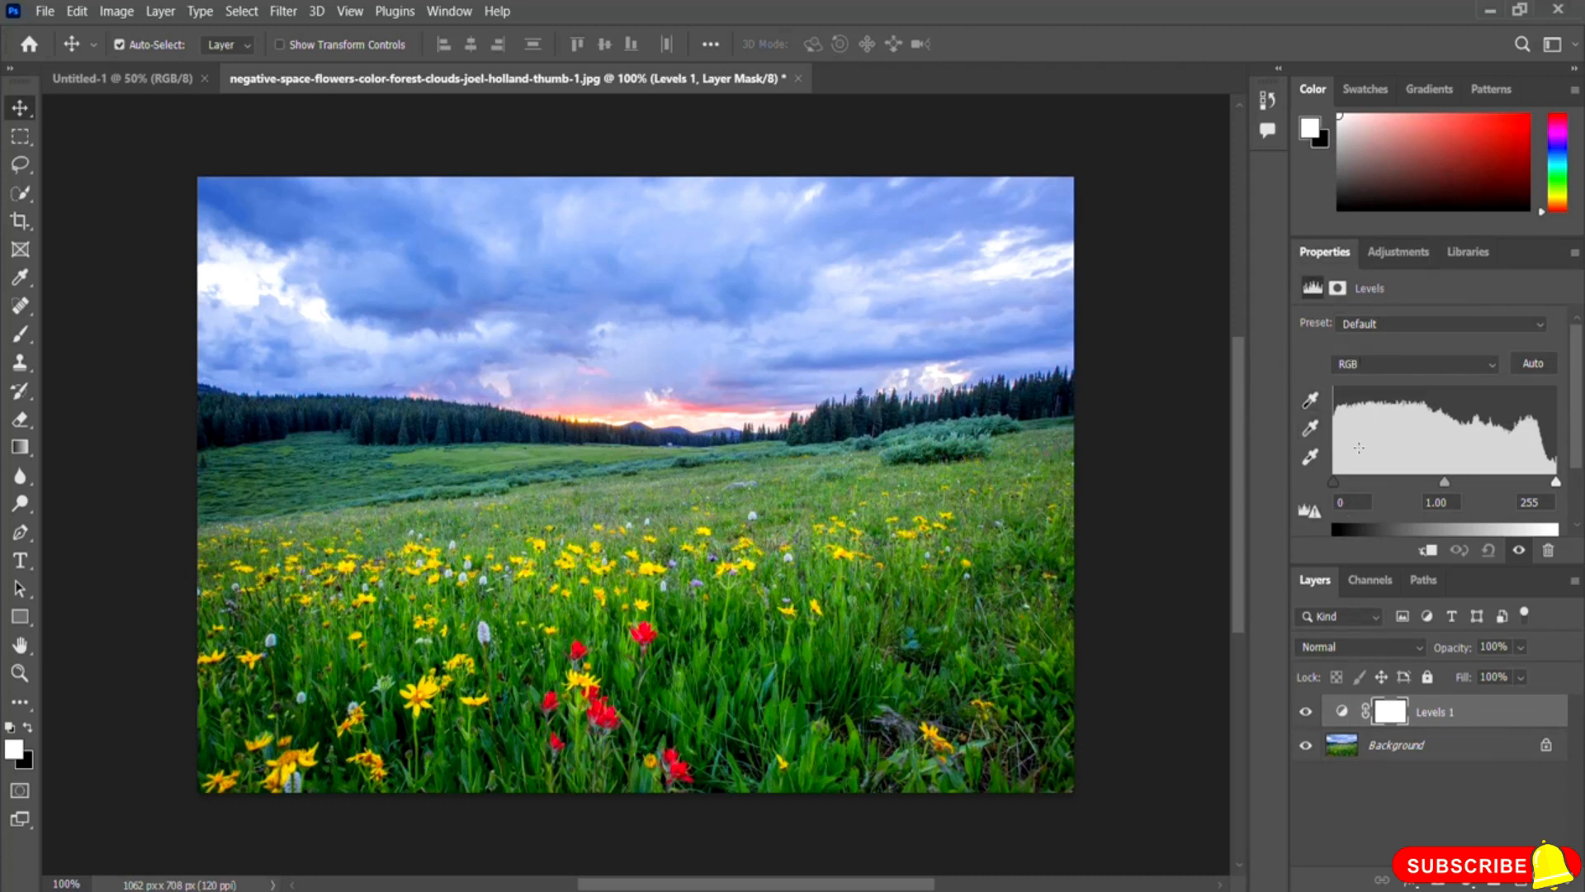
click(1405, 503)
- Try the RGB black input level at 55 and the white input level at 197, resetting them to 0 and 255
drag(1335, 484, 1383, 485)
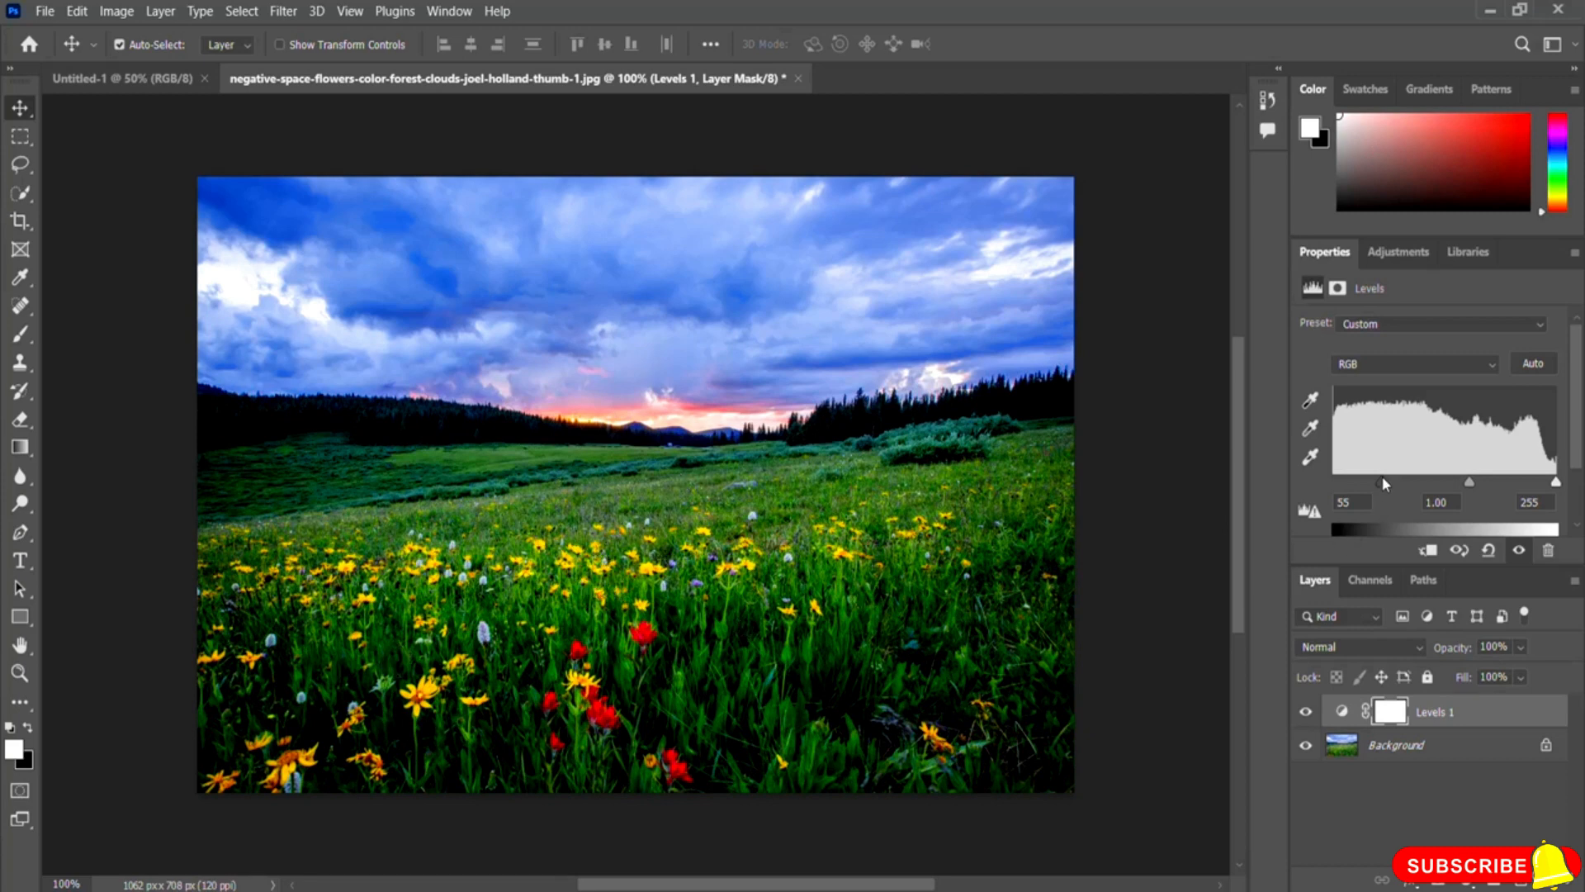
drag(1382, 480, 1324, 482)
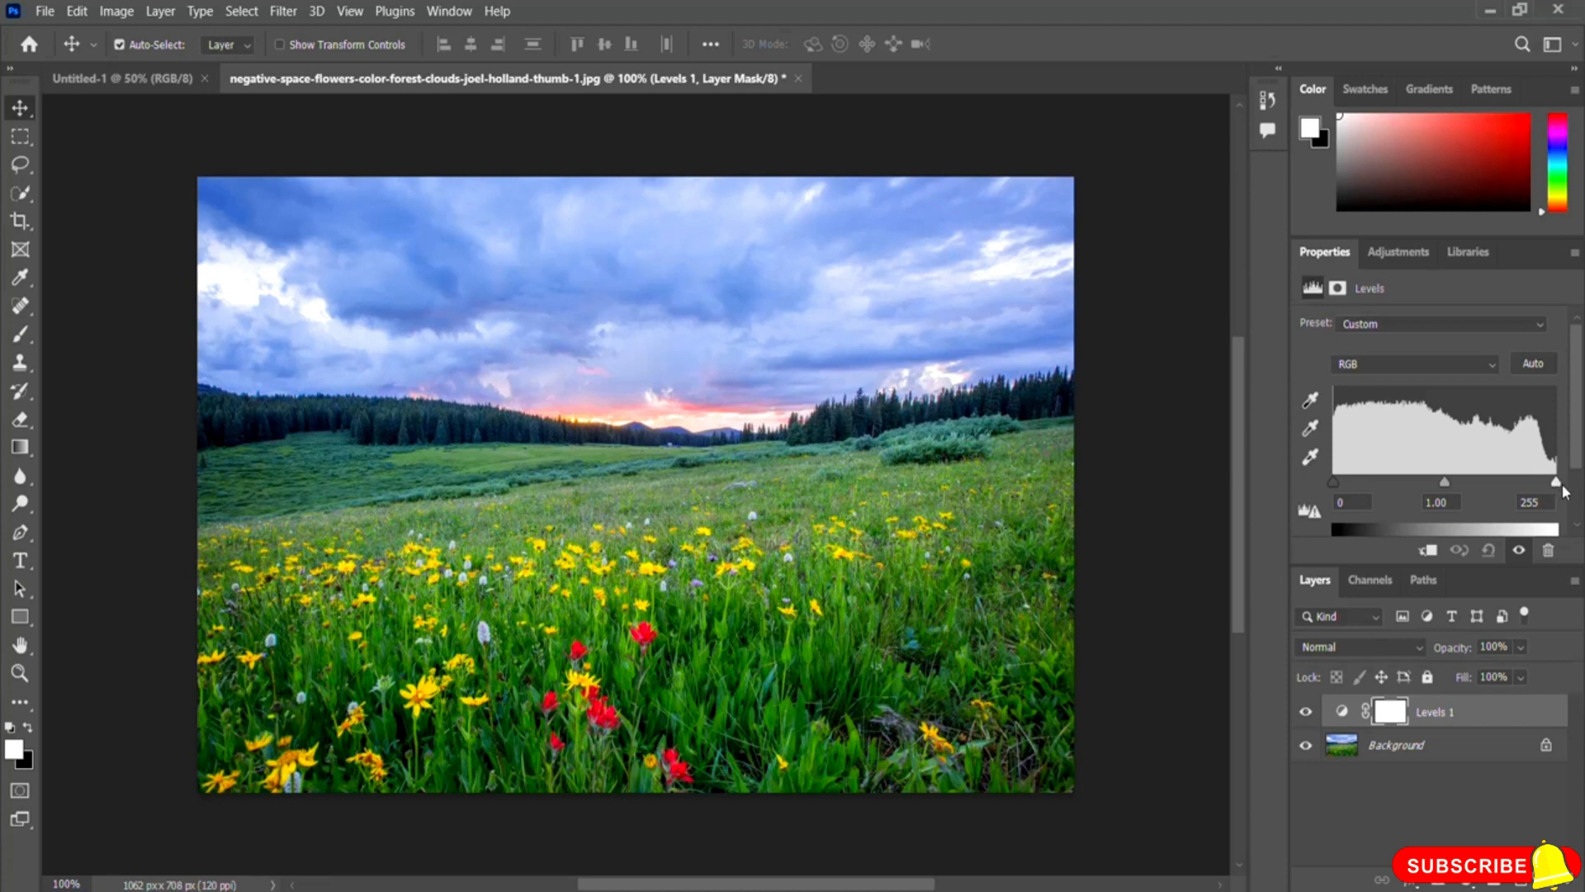
drag(1555, 484, 1506, 485)
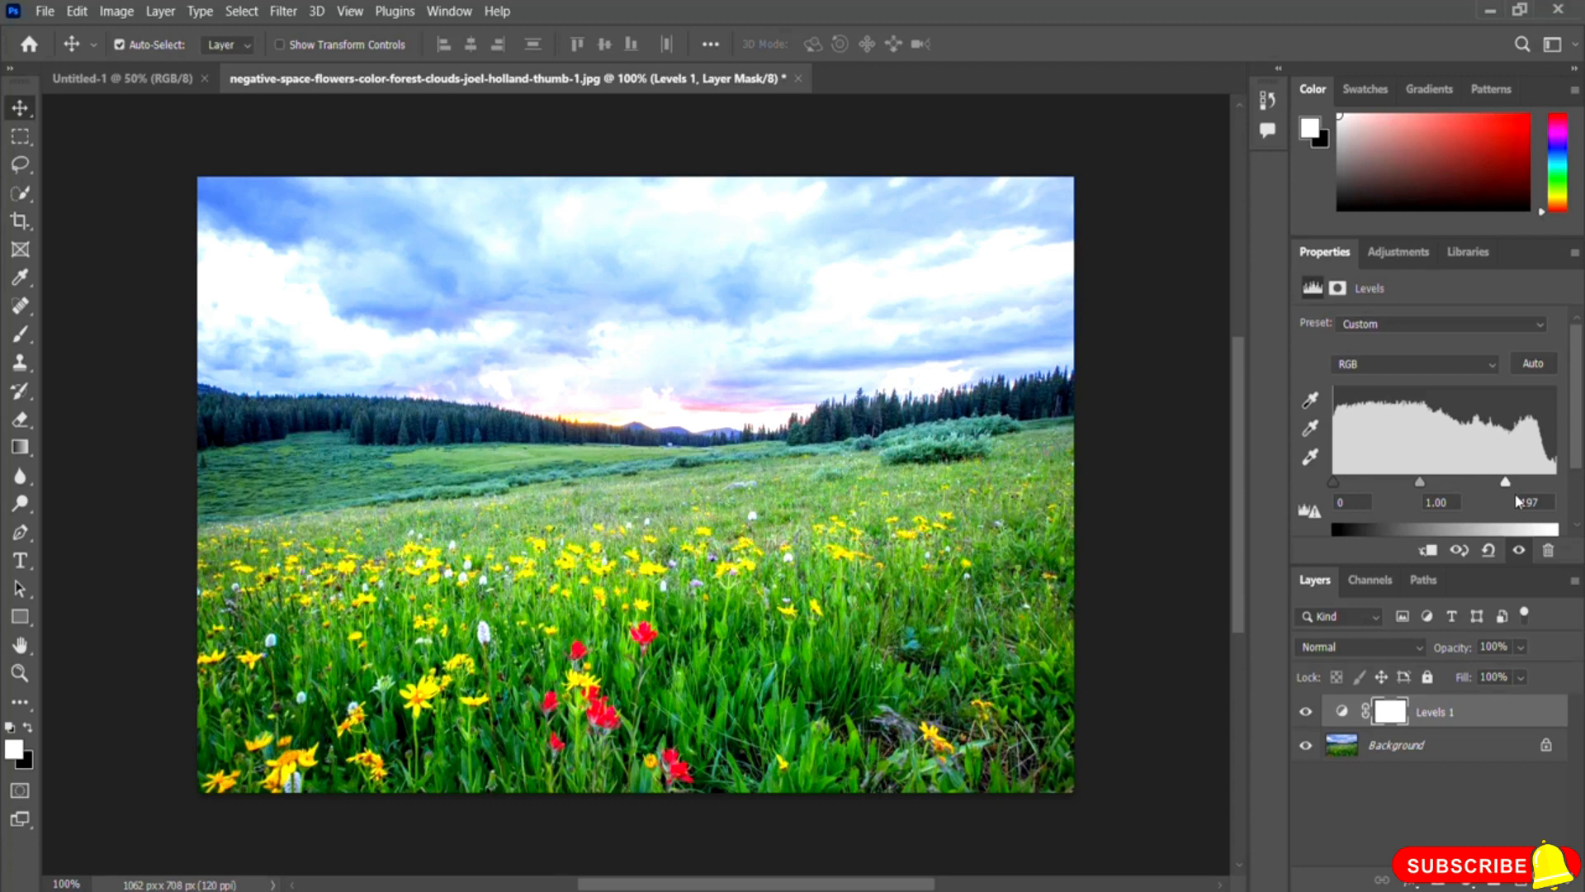
drag(1507, 485, 1557, 483)
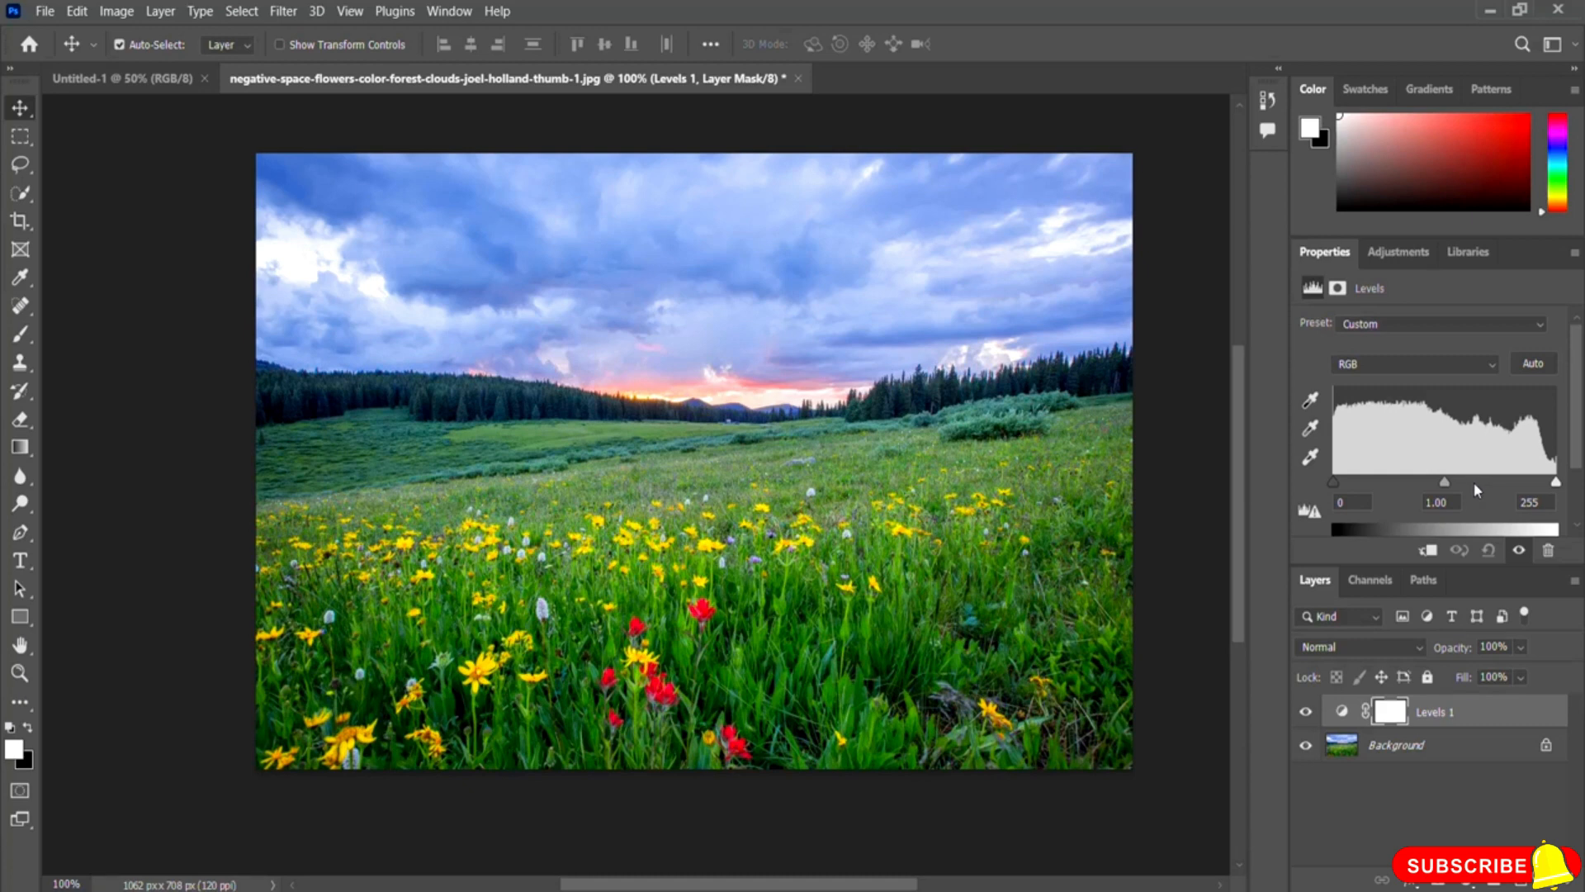
- Try the RGB midtone level at 1.38 and at 0.73, and return it to 1.00
drag(1444, 482, 1418, 488)
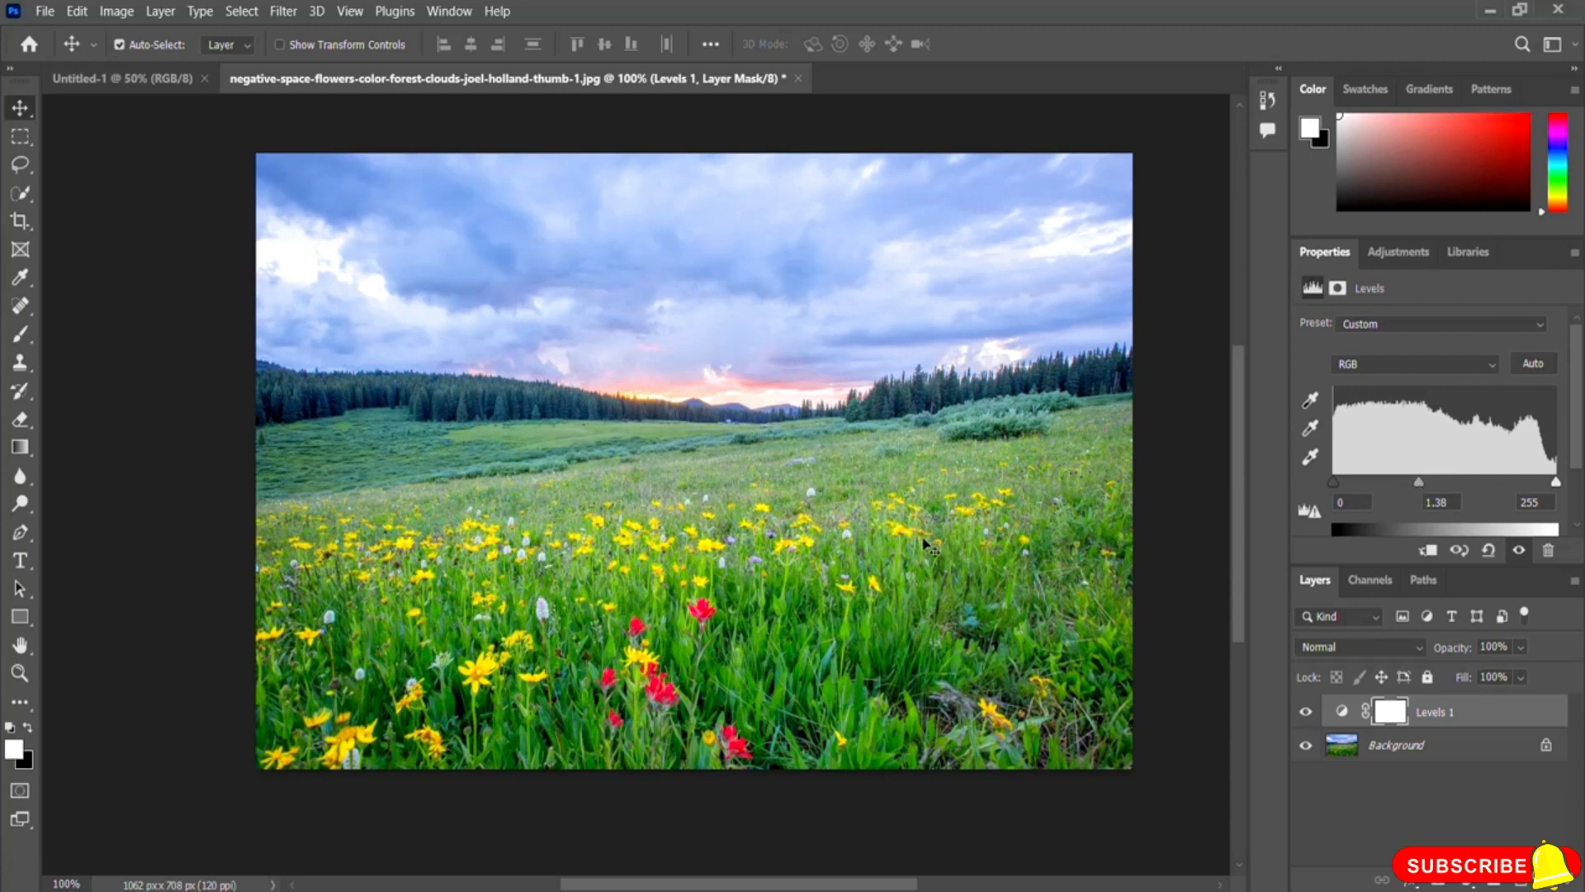
drag(1420, 483, 1467, 482)
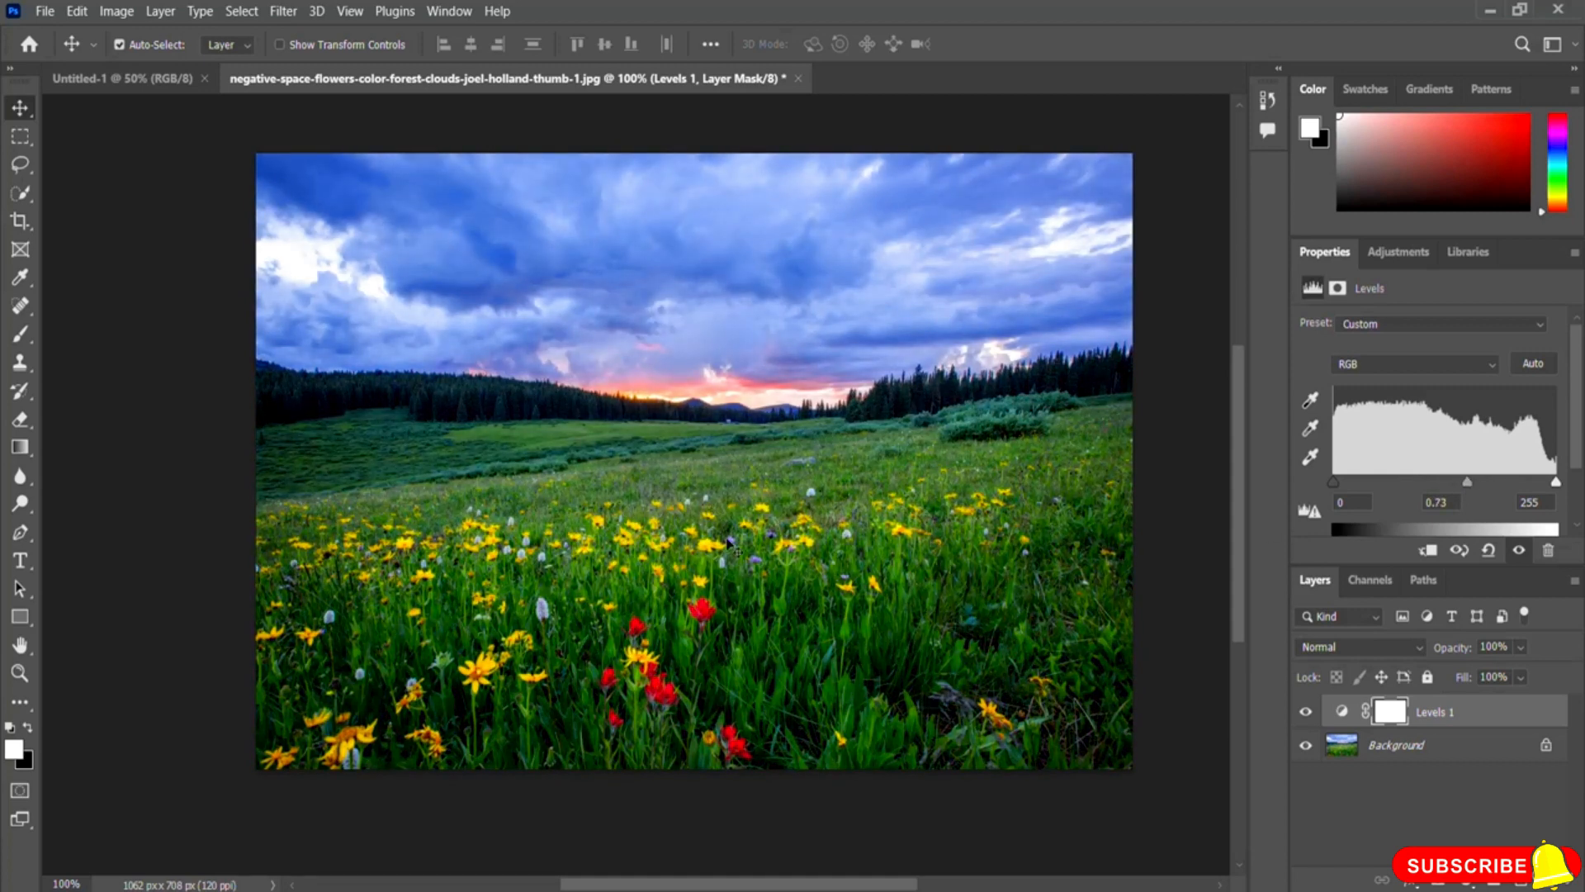
drag(1469, 487, 1447, 491)
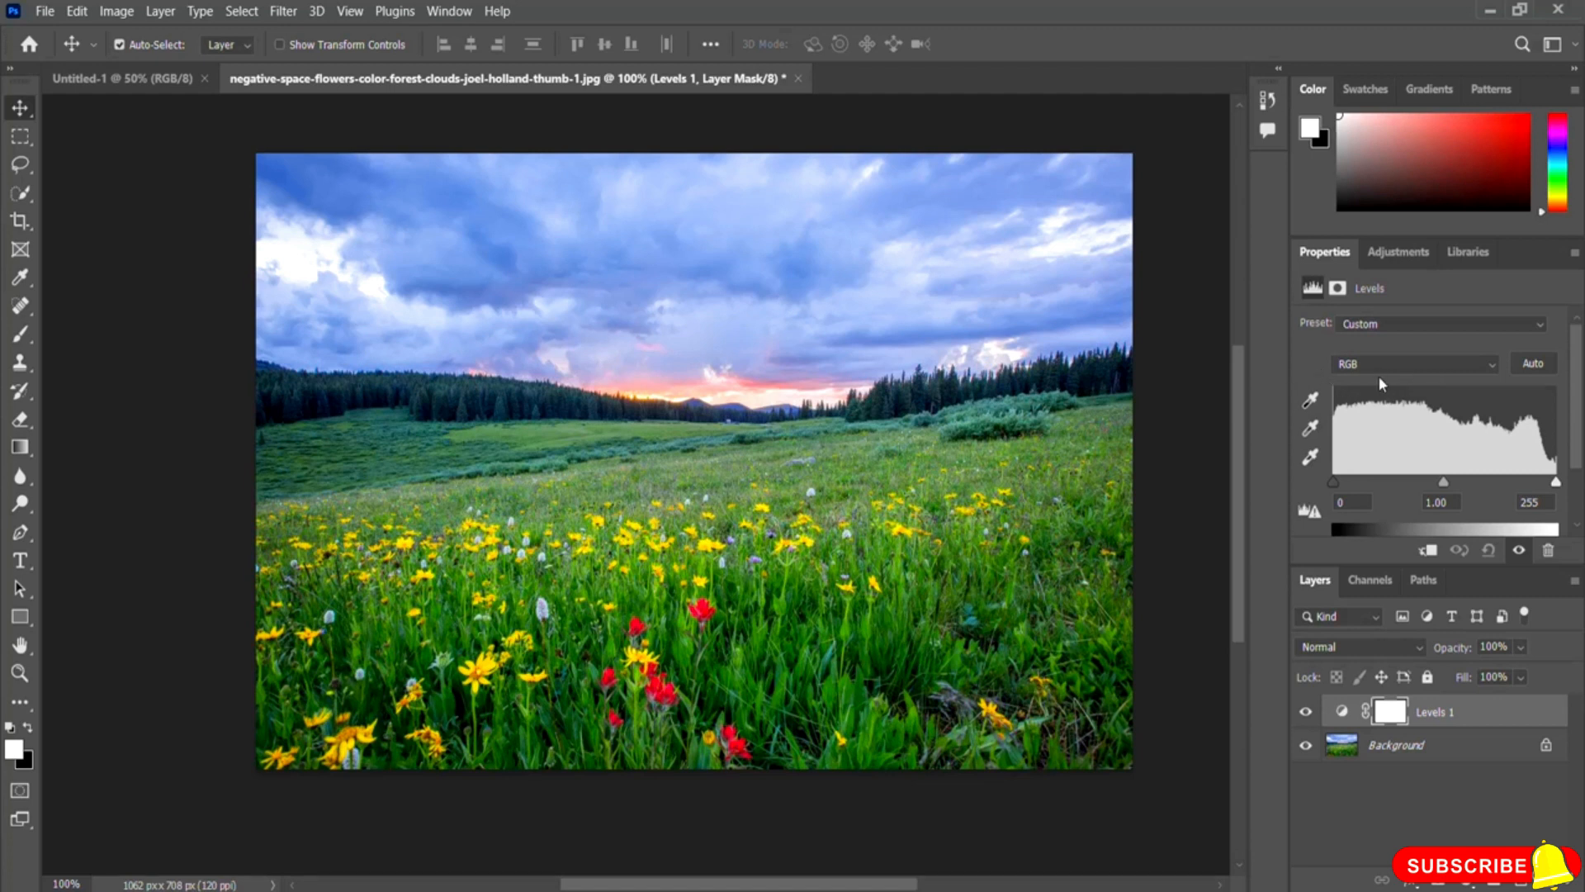
- Switch Levels to the Red channel, try its black input level at 91, and restore it to 0
click(1399, 367)
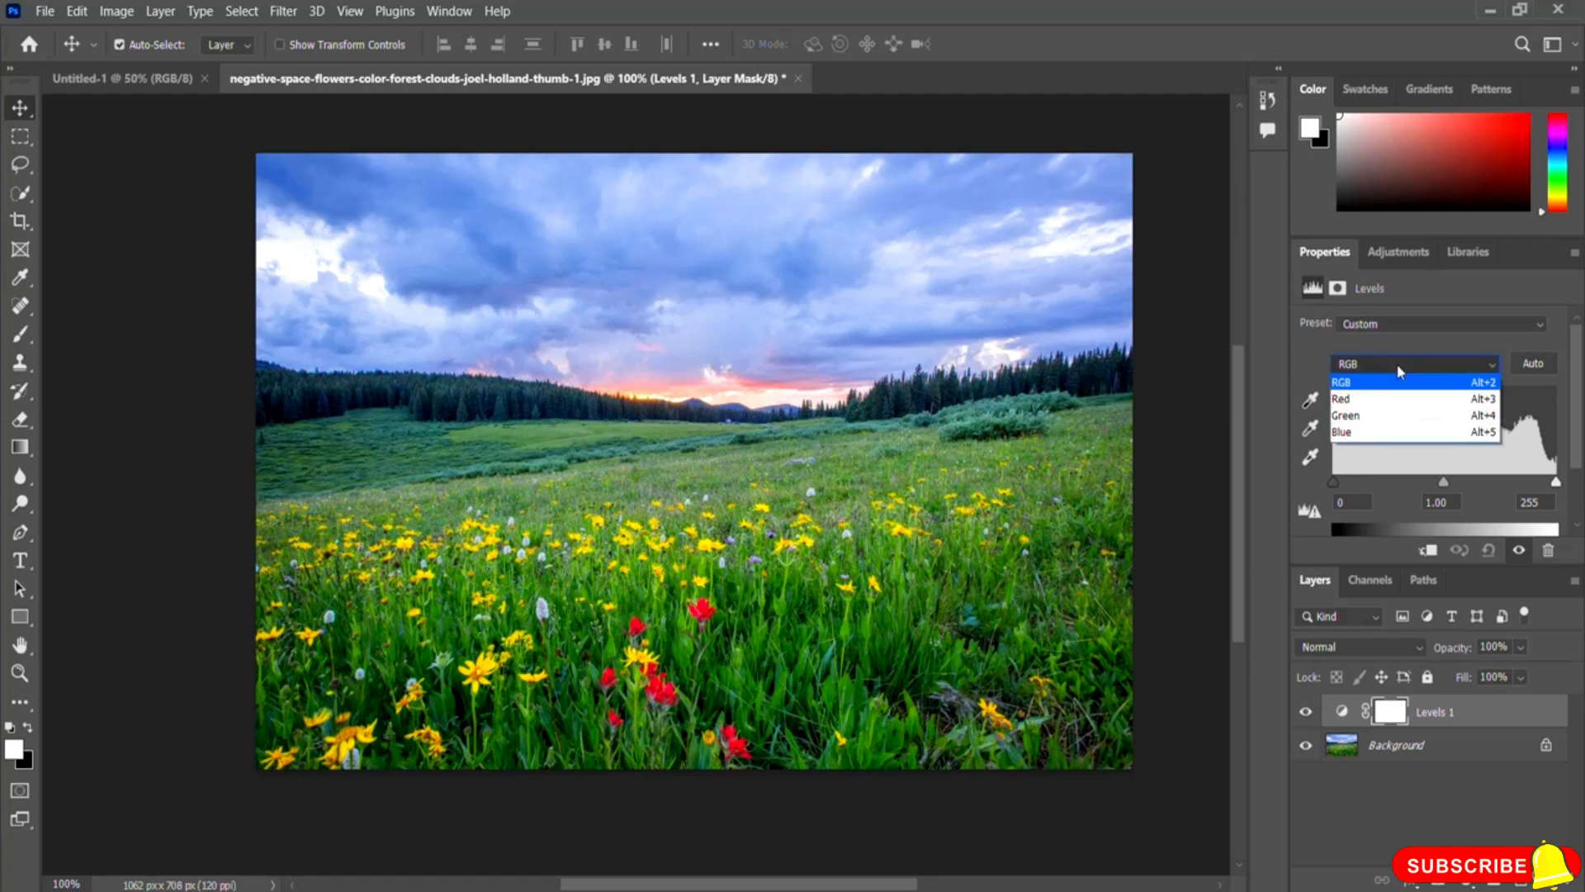
click(1364, 404)
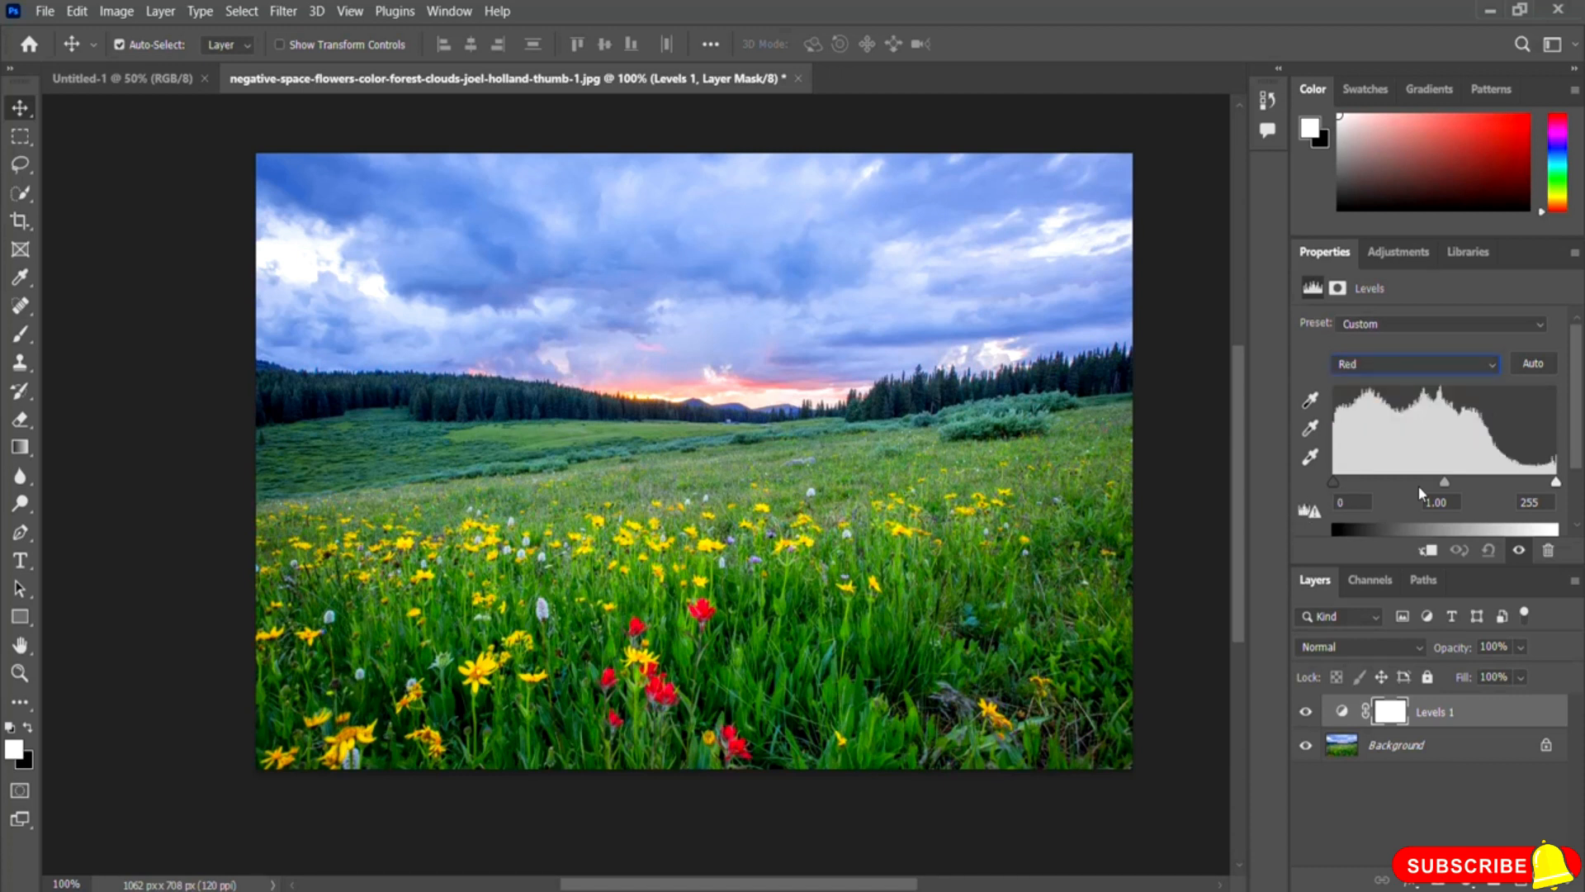
drag(1333, 481, 1412, 486)
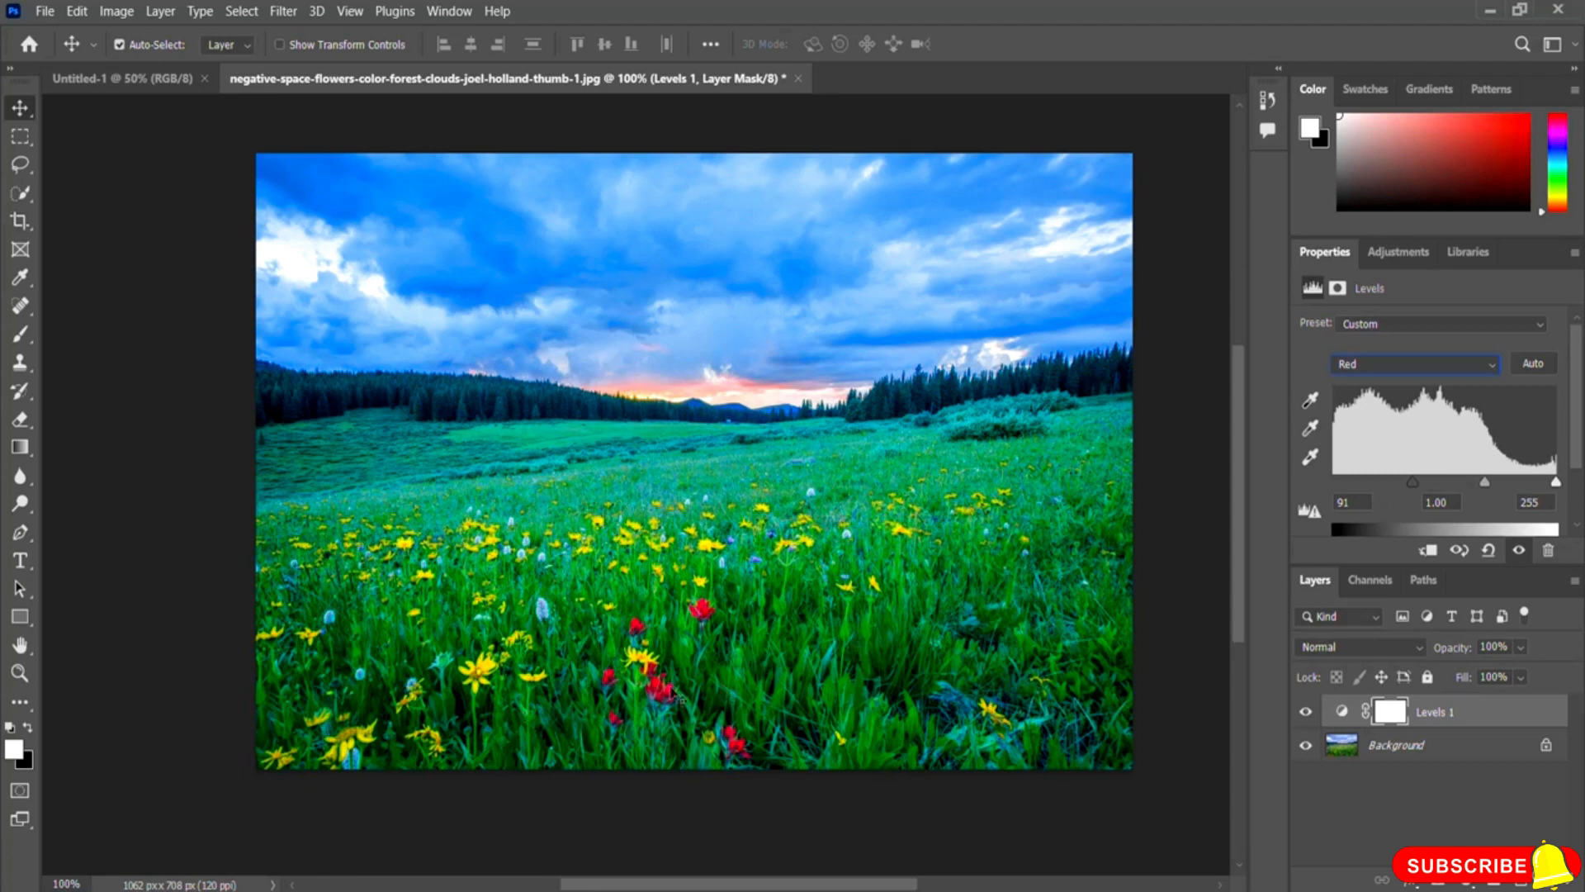
drag(1415, 482, 1325, 481)
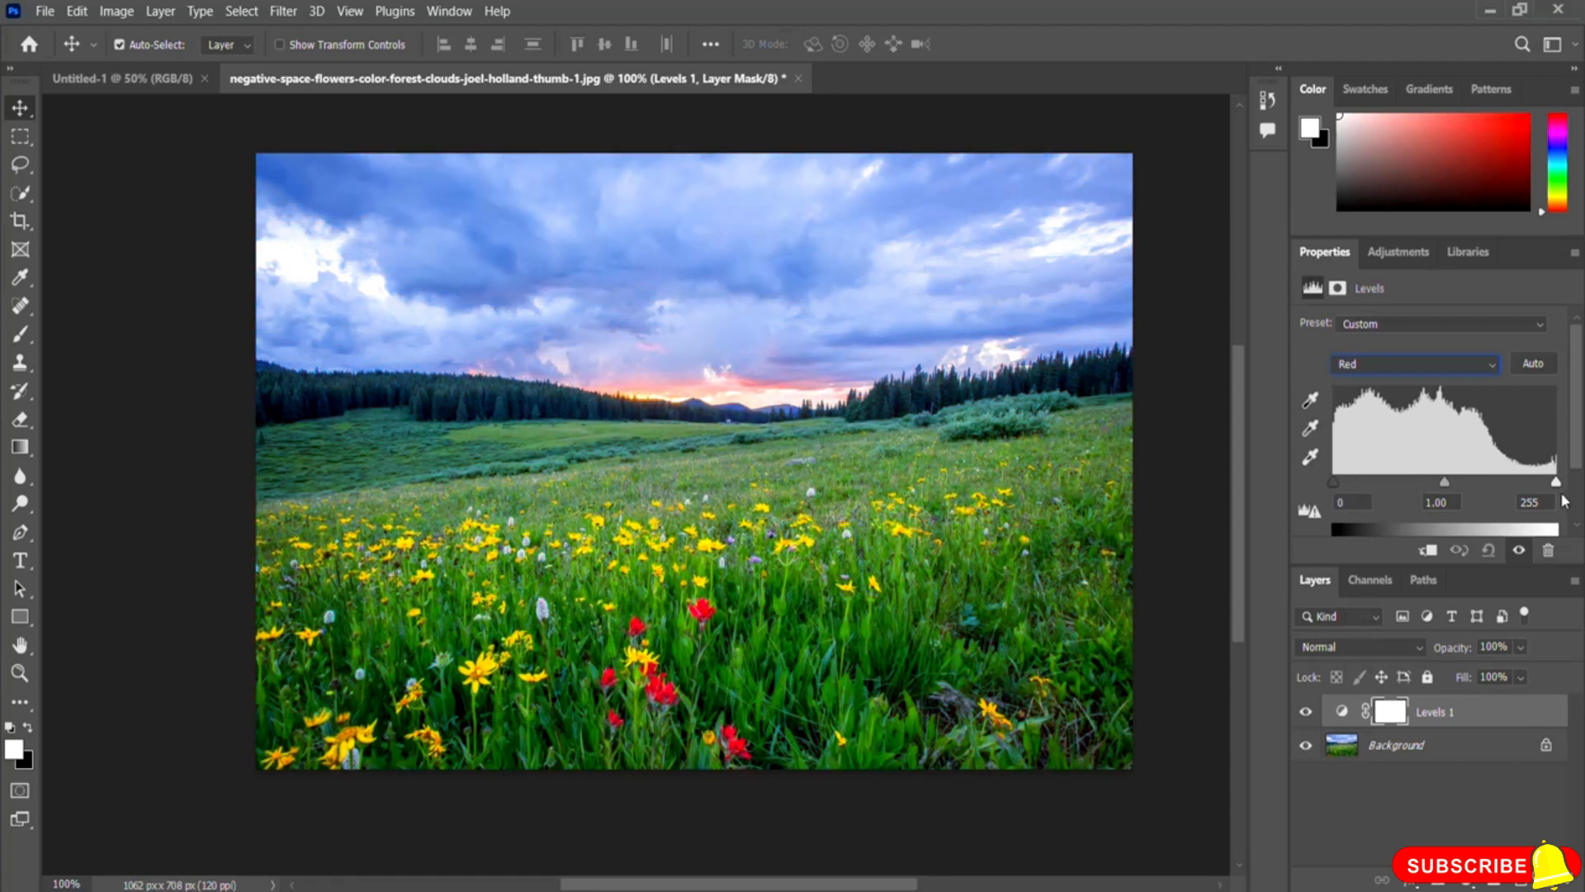
mouse_move(1556, 482)
mouse_down()
mouse_move(1483, 487)
mouse_move(1563, 494)
mouse_up()
- Try the Green channel's black input level at 55, restore it to 0, and switch Levels to the Blue channel
click(1409, 362)
click(1373, 423)
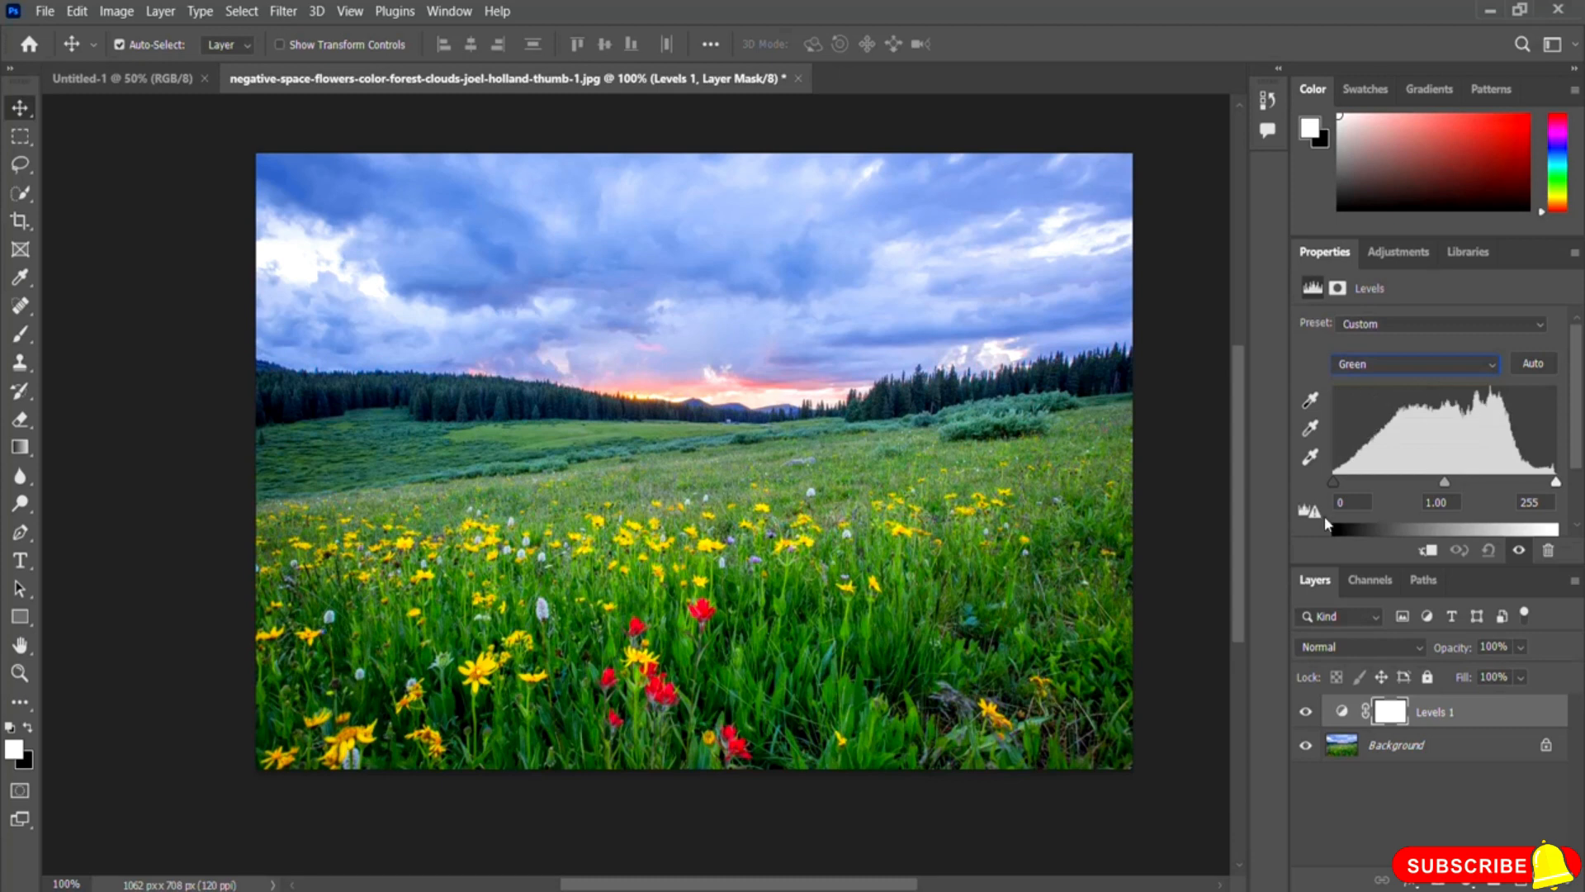
mouse_move(1331, 481)
mouse_down()
mouse_move(1387, 487)
mouse_move(1311, 495)
mouse_move(1397, 489)
mouse_move(1333, 487)
mouse_up()
drag(1334, 484, 1381, 483)
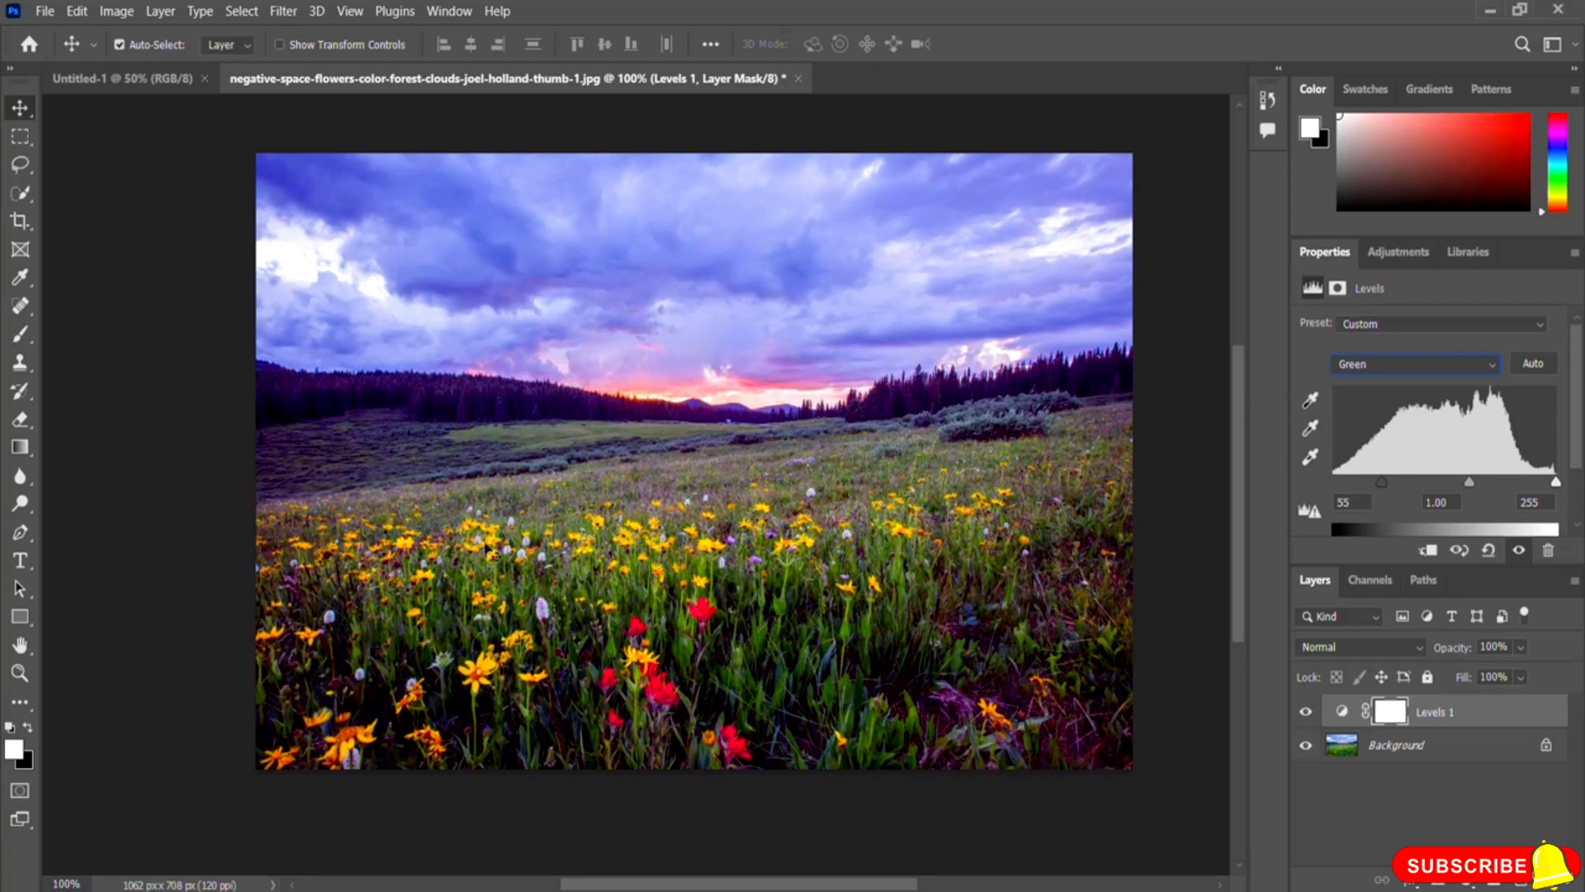
drag(1377, 485, 1285, 482)
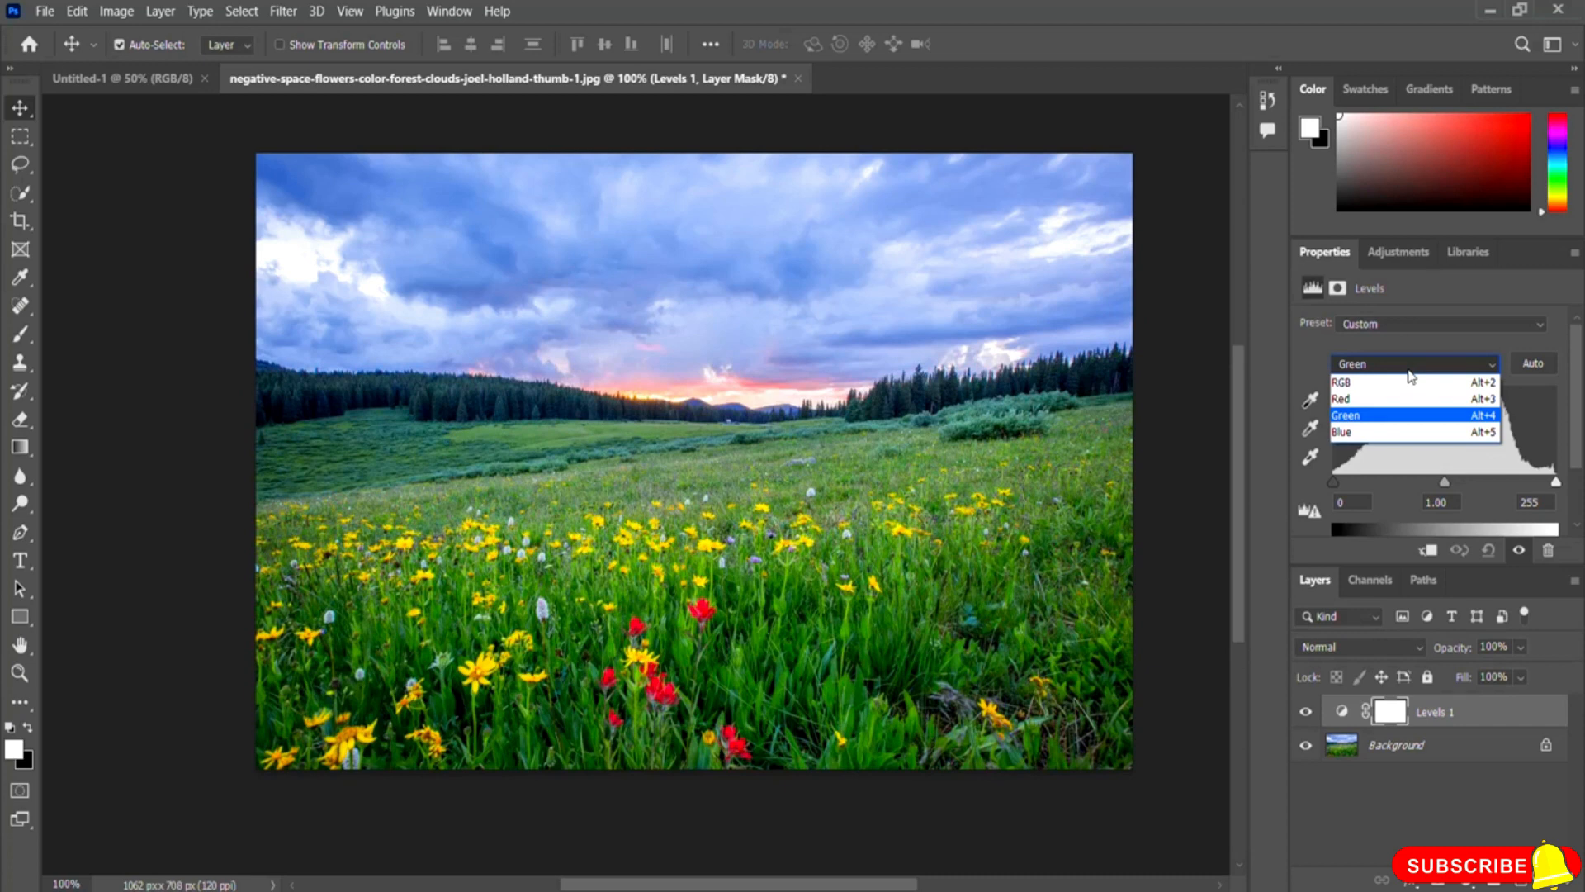
click(1373, 436)
mouse_move(1334, 483)
mouse_down()
mouse_move(1417, 484)
mouse_move(1324, 492)
mouse_up()
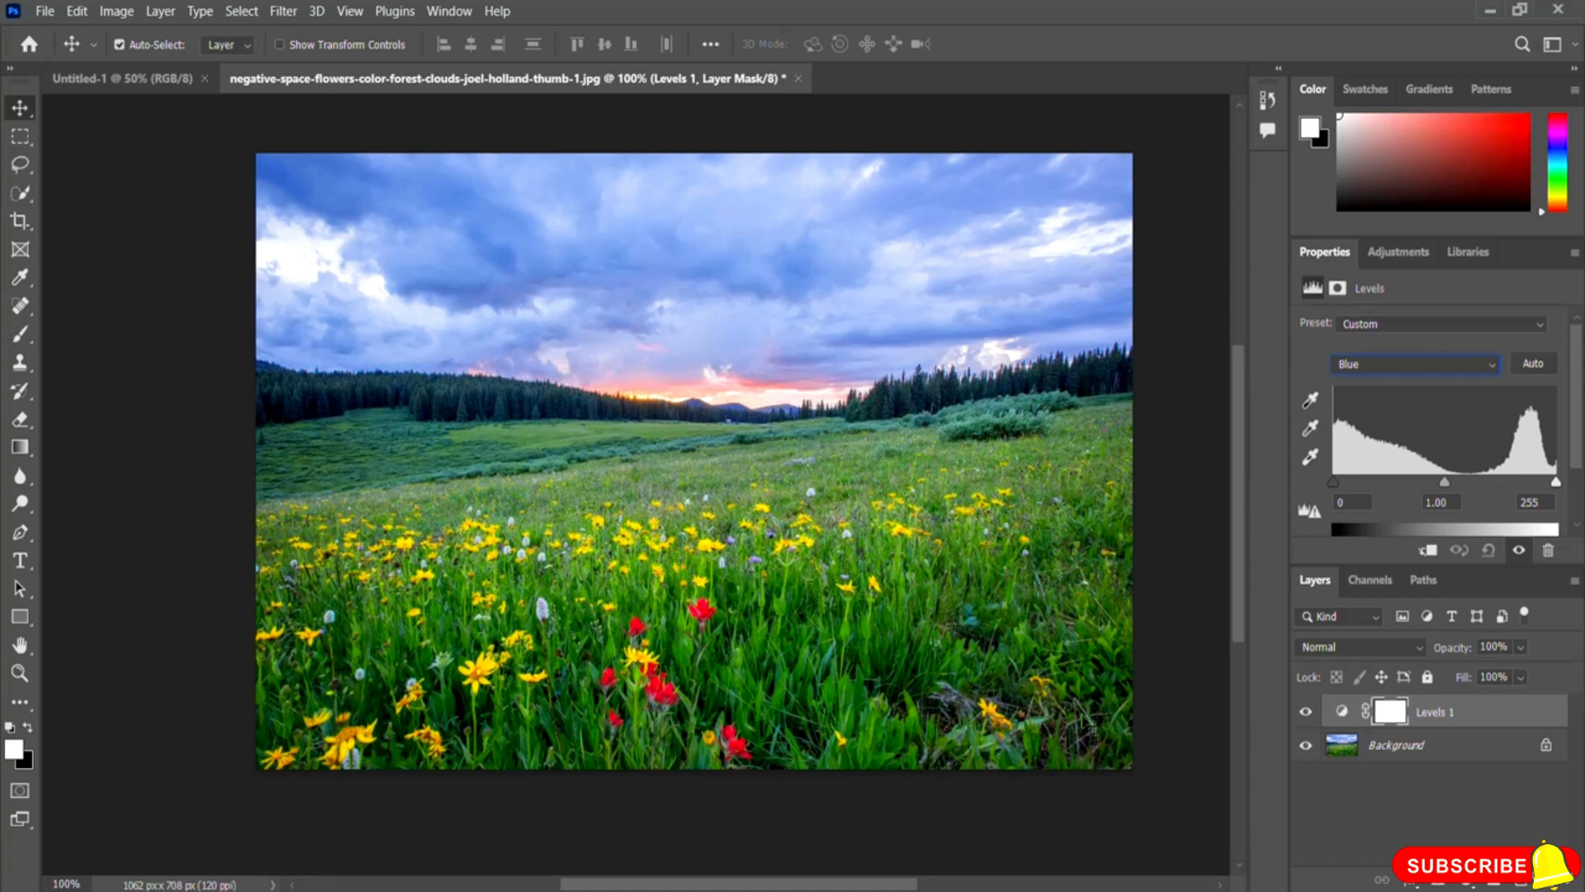
- Delete the layer mask of the Levels layer, choosing not to show the deletion prompt again
click(1550, 882)
click(706, 400)
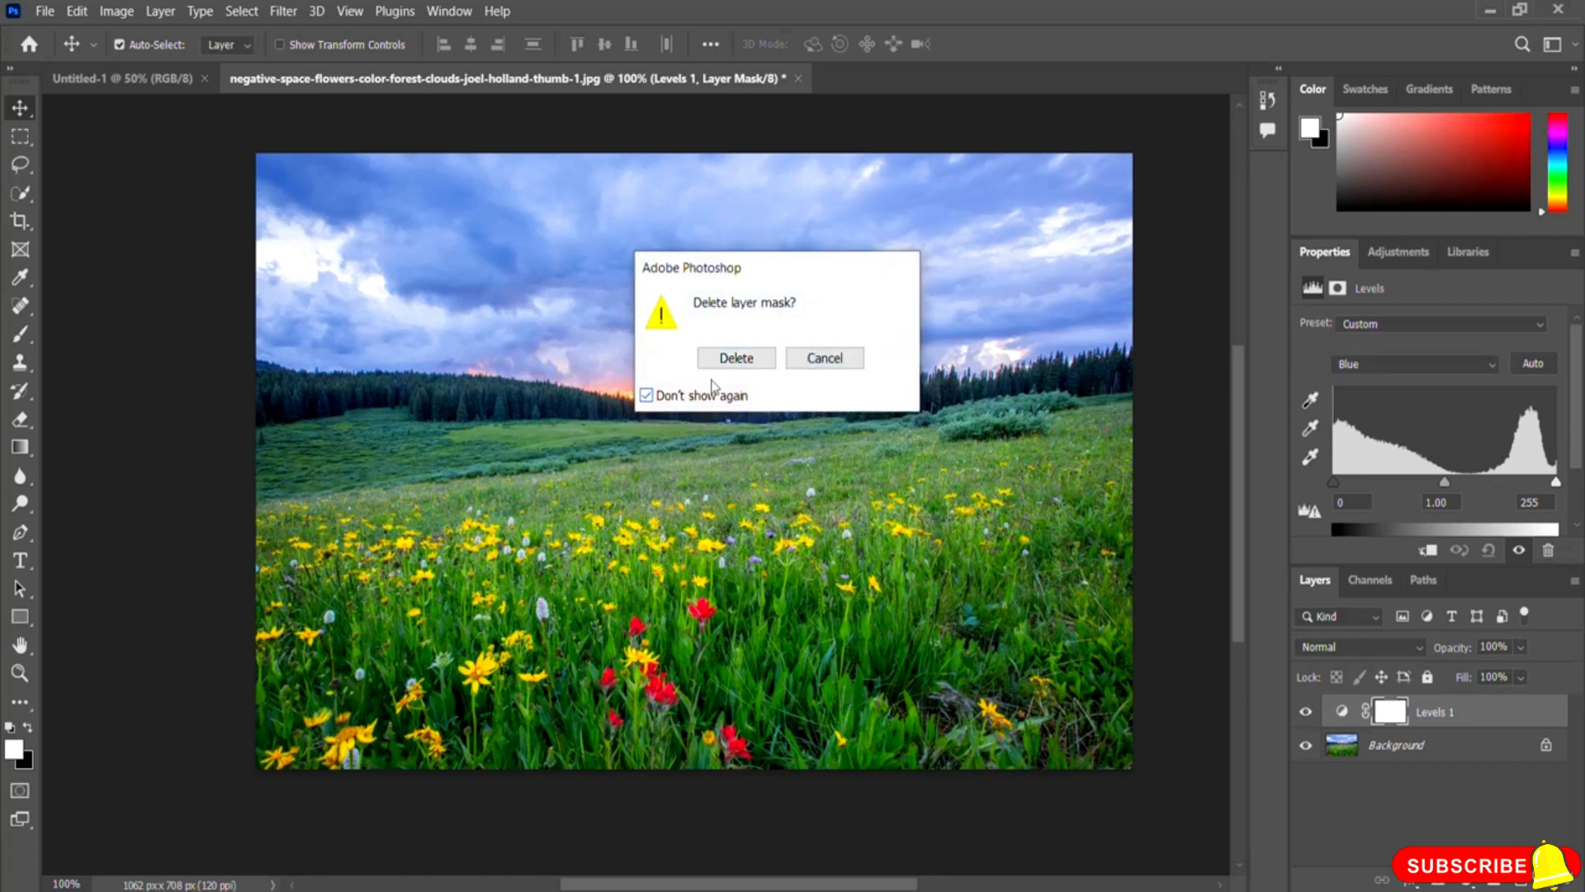
click(735, 358)
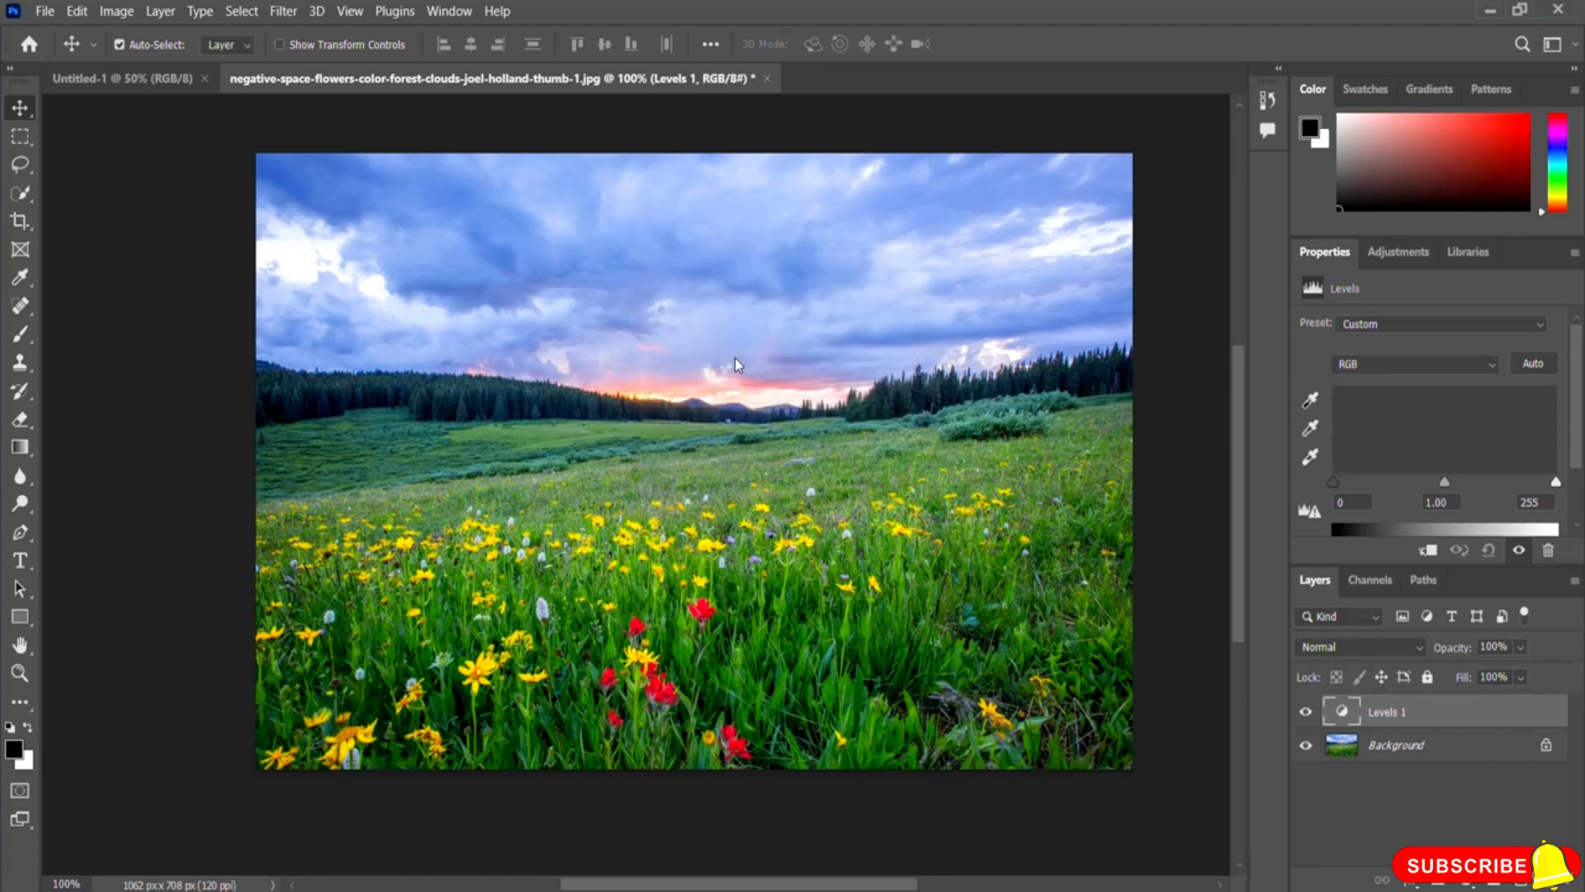
- Add a Curves adjustment layer above the Levels layer
click(1397, 254)
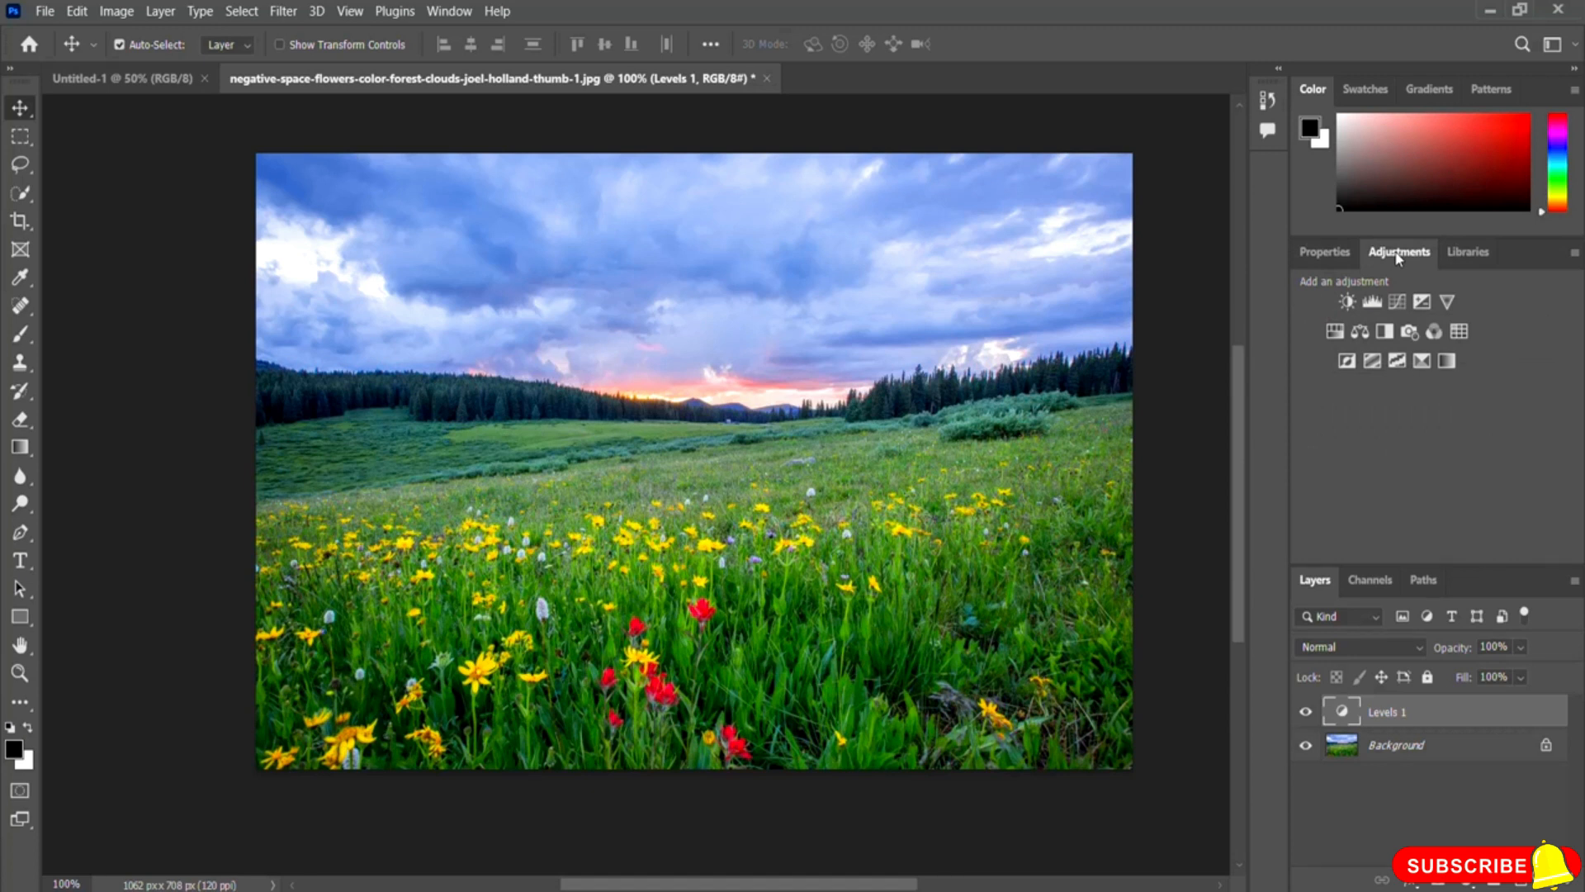
click(1397, 302)
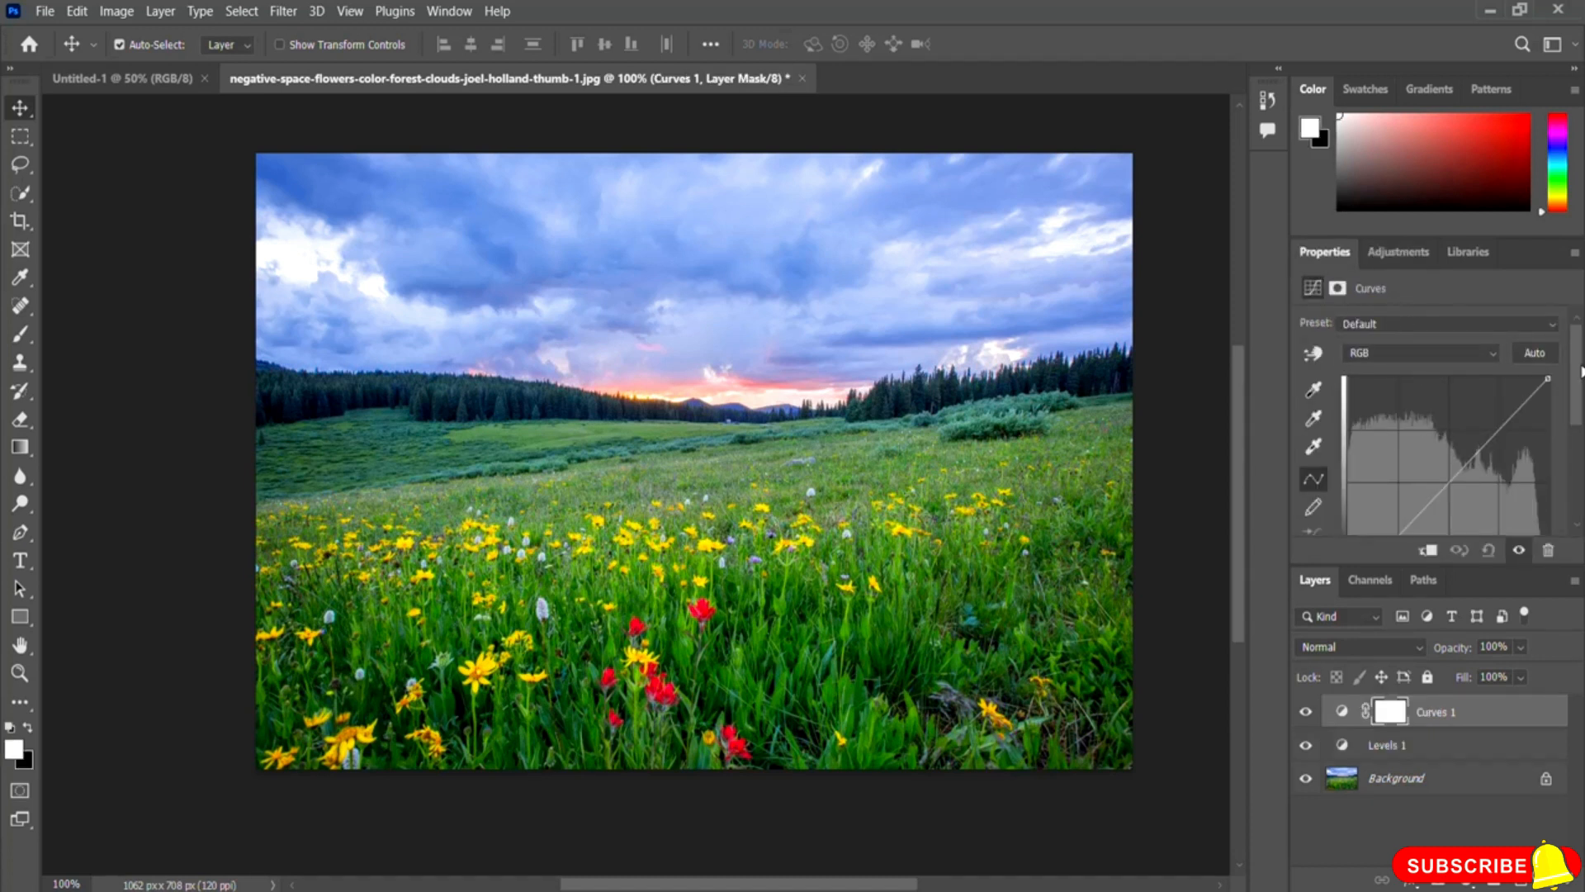
- Try bending the RGB curve's midpoint upward to brighten the photo and downward to darken it, and return it to the diagonal
mouse_move(1581, 369)
mouse_down()
mouse_move(1581, 392)
mouse_move(1580, 366)
mouse_up()
drag(1581, 369, 1582, 398)
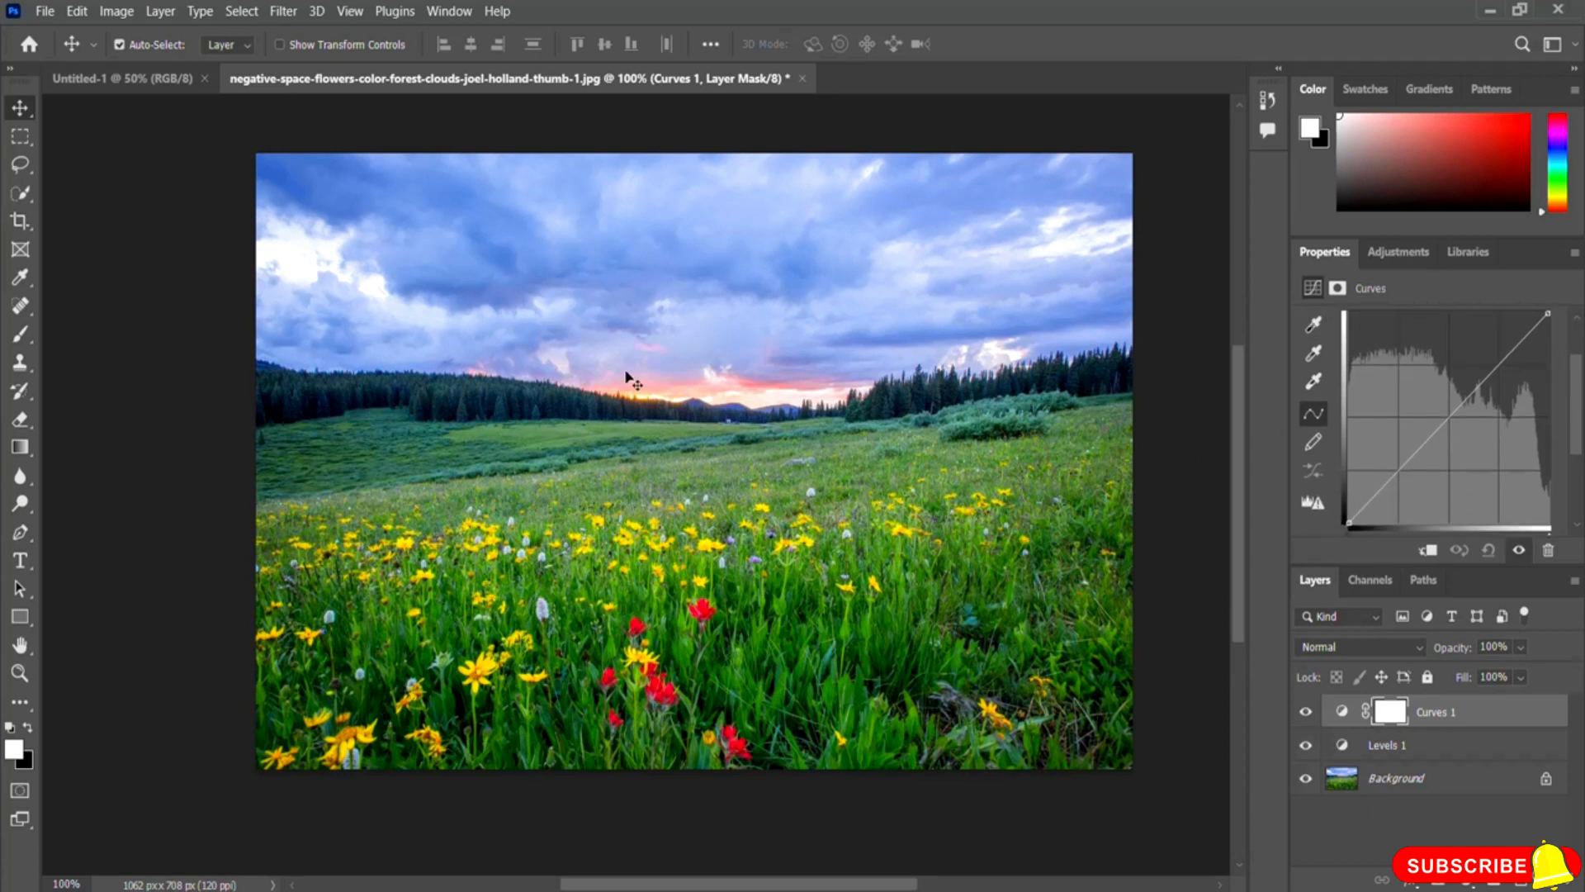
scroll(1577, 433, up, 2)
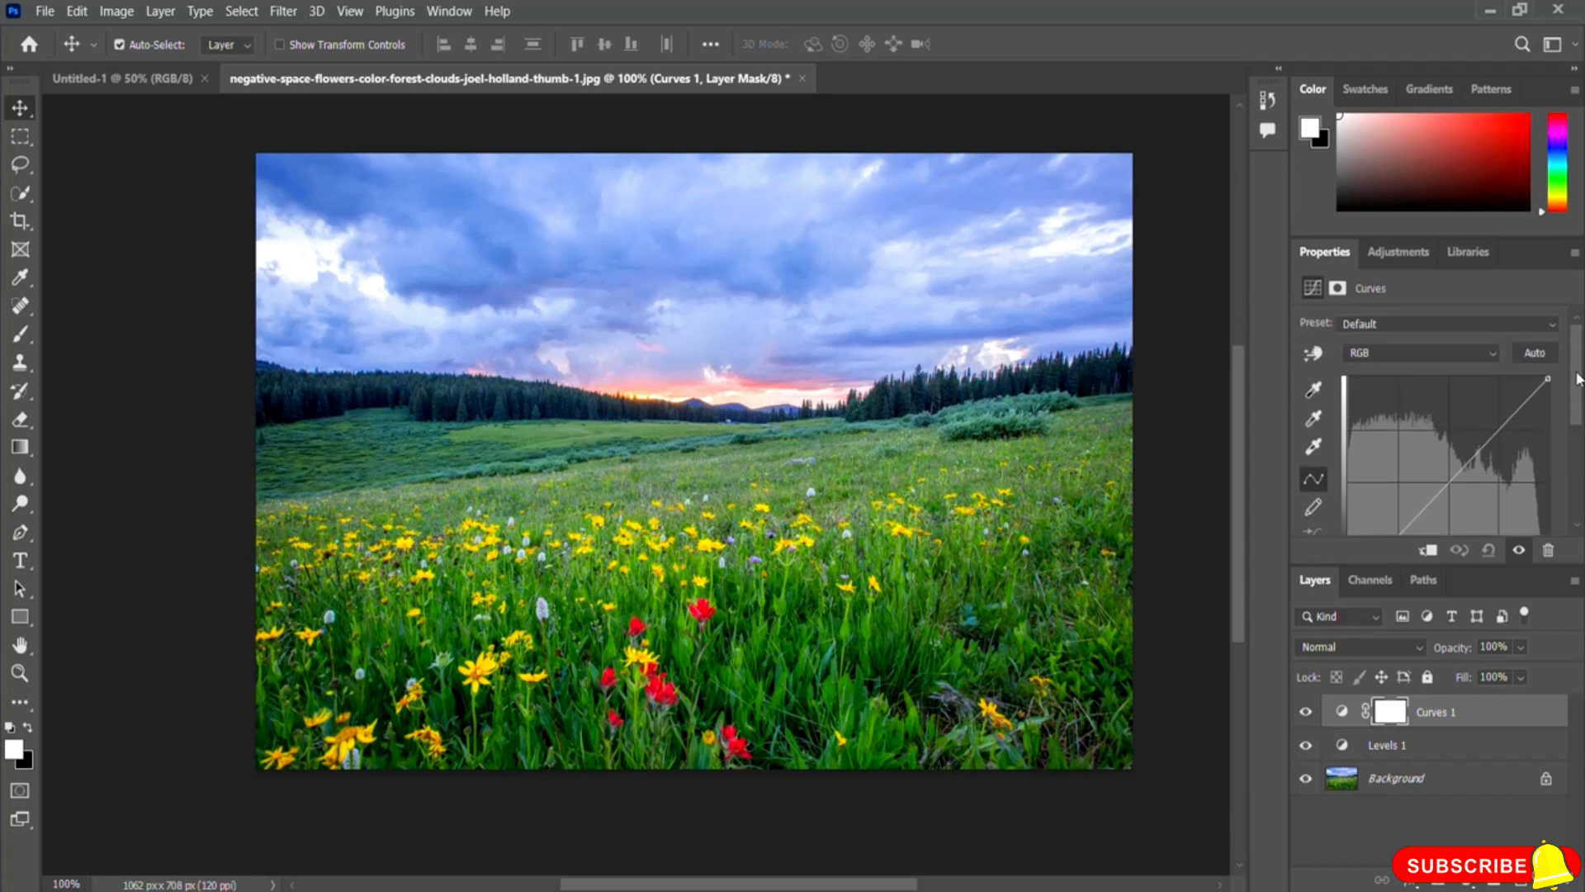
scroll(1579, 380, down, 2)
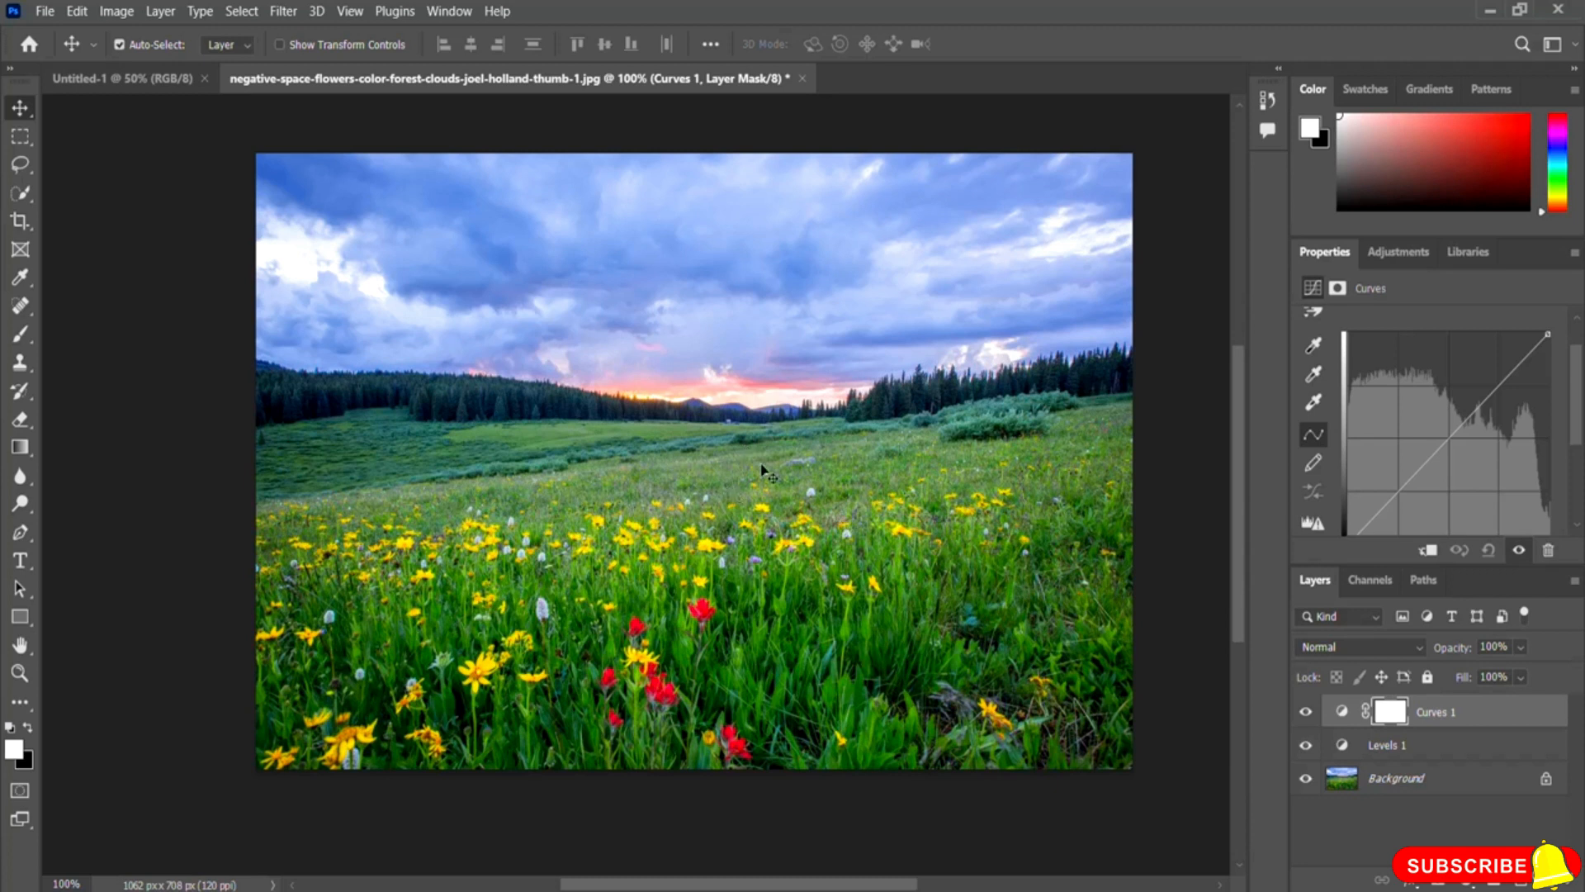
drag(1577, 421, 1578, 441)
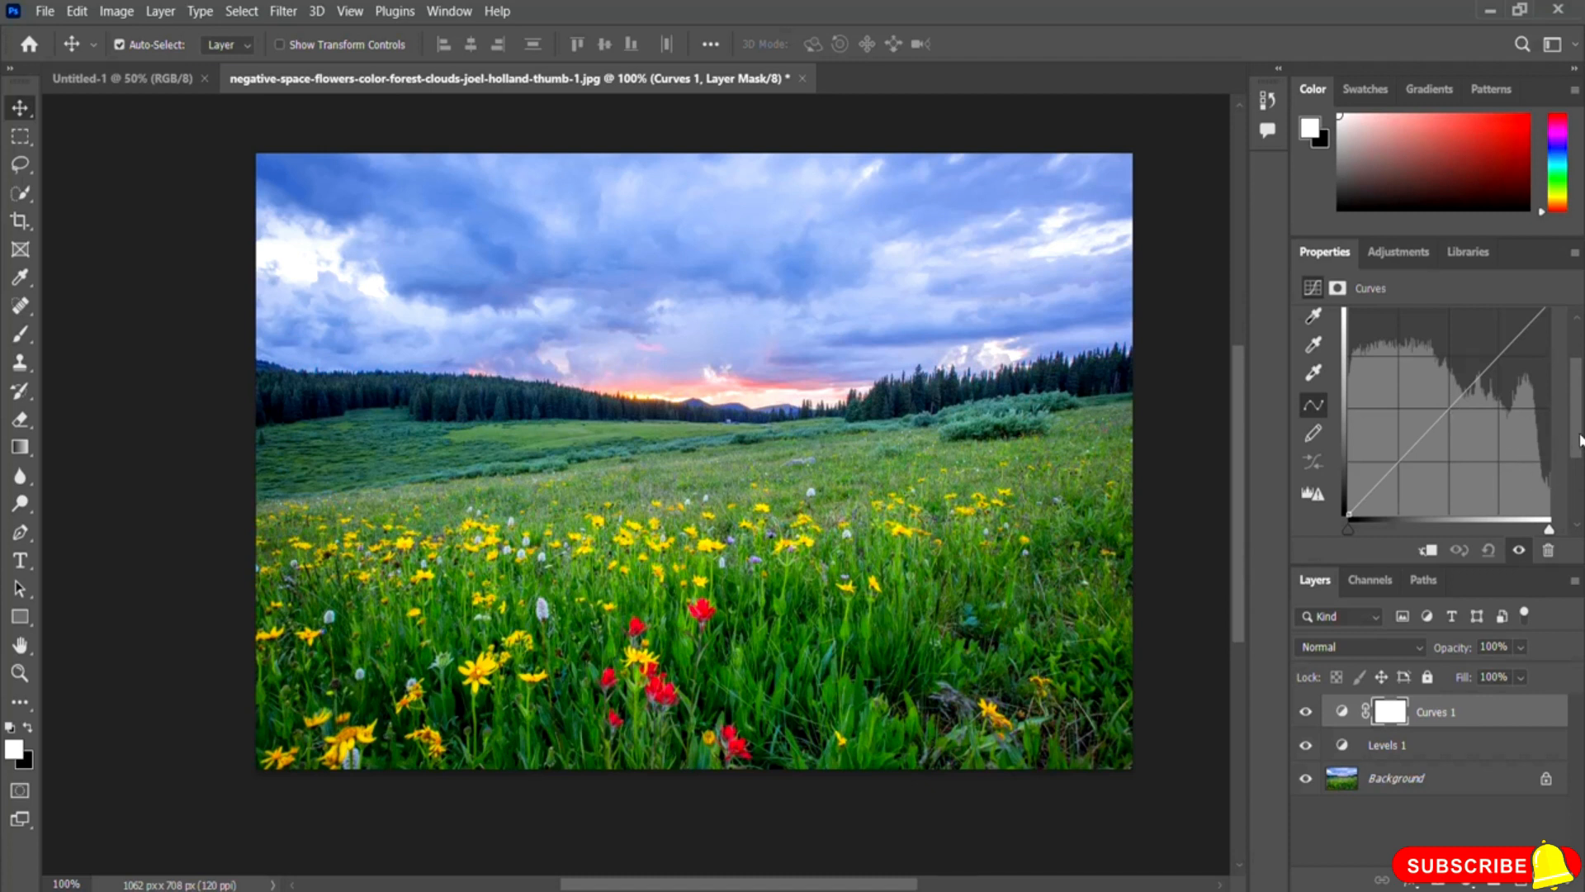
scroll(1565, 444, up, 2)
drag(1458, 455, 1420, 446)
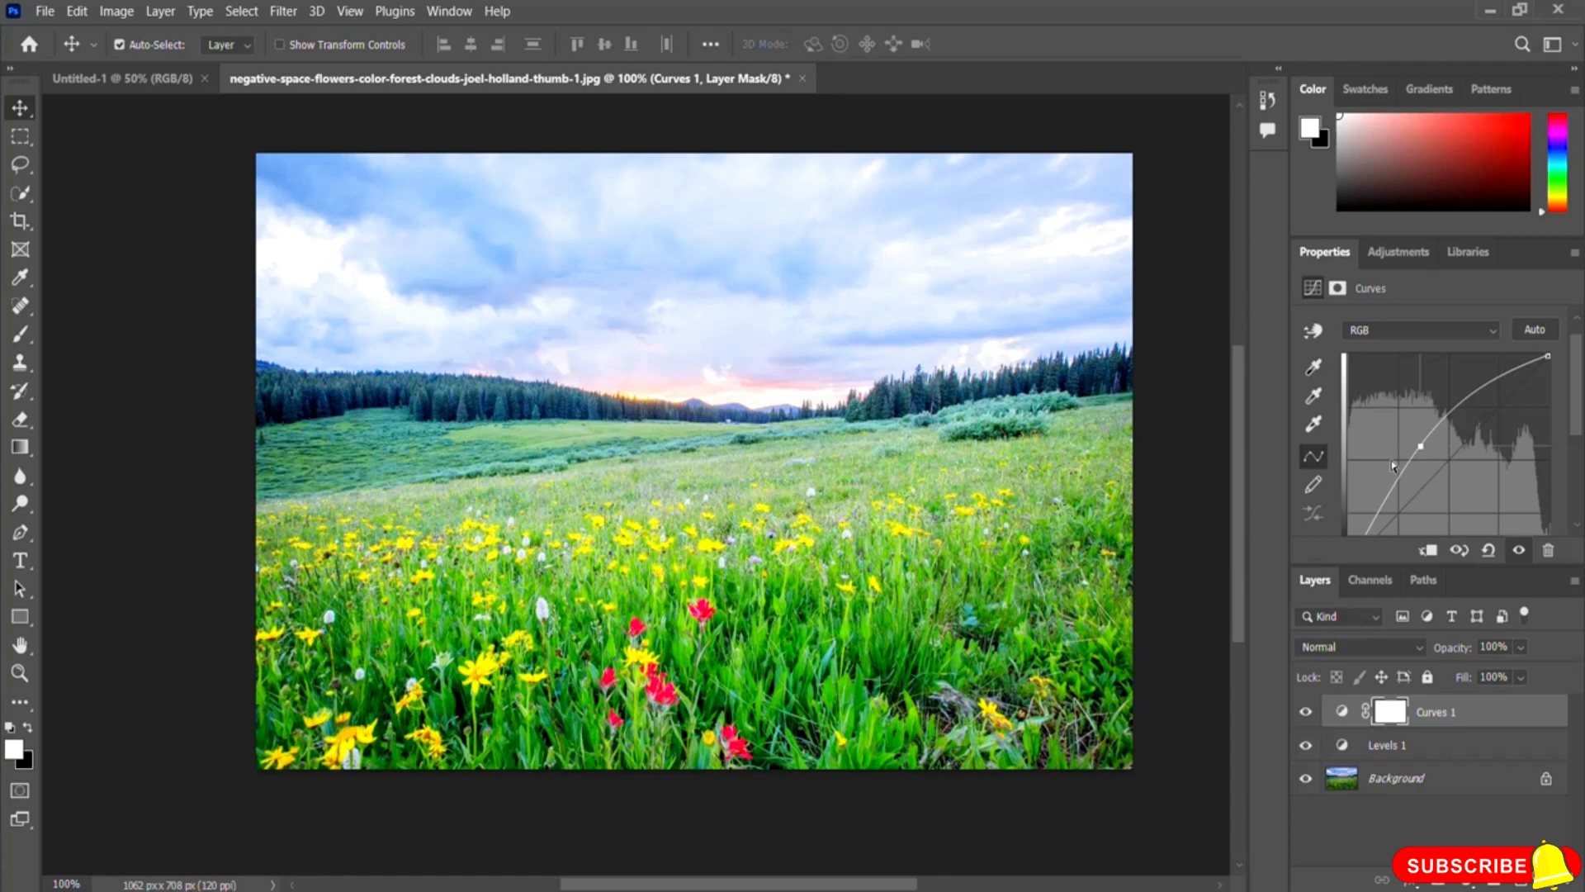
drag(1421, 448, 1484, 477)
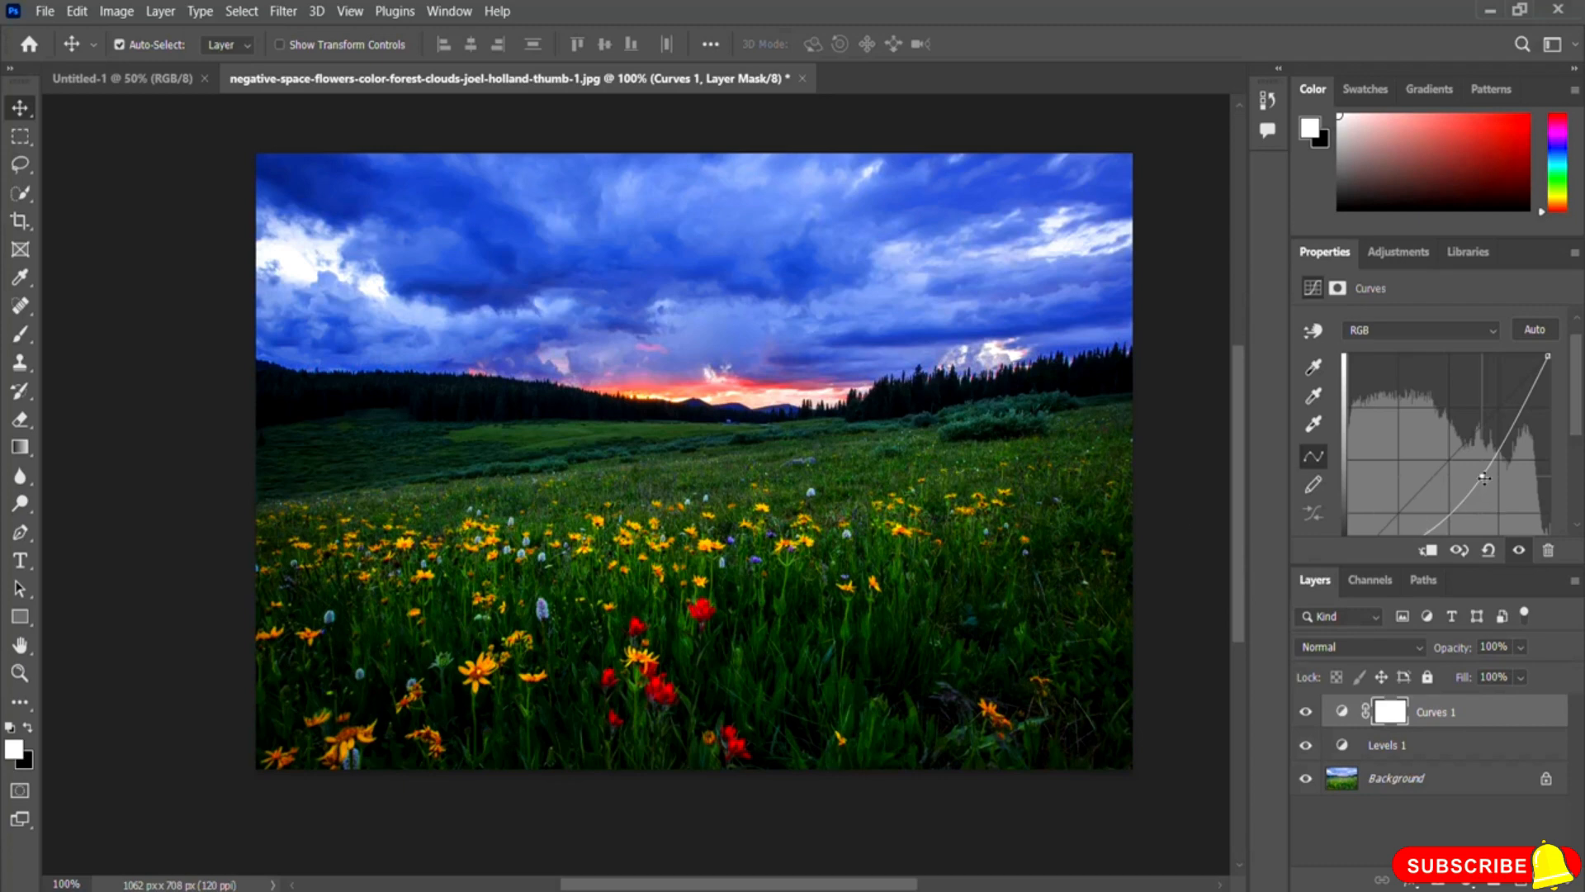
drag(1483, 477, 1450, 459)
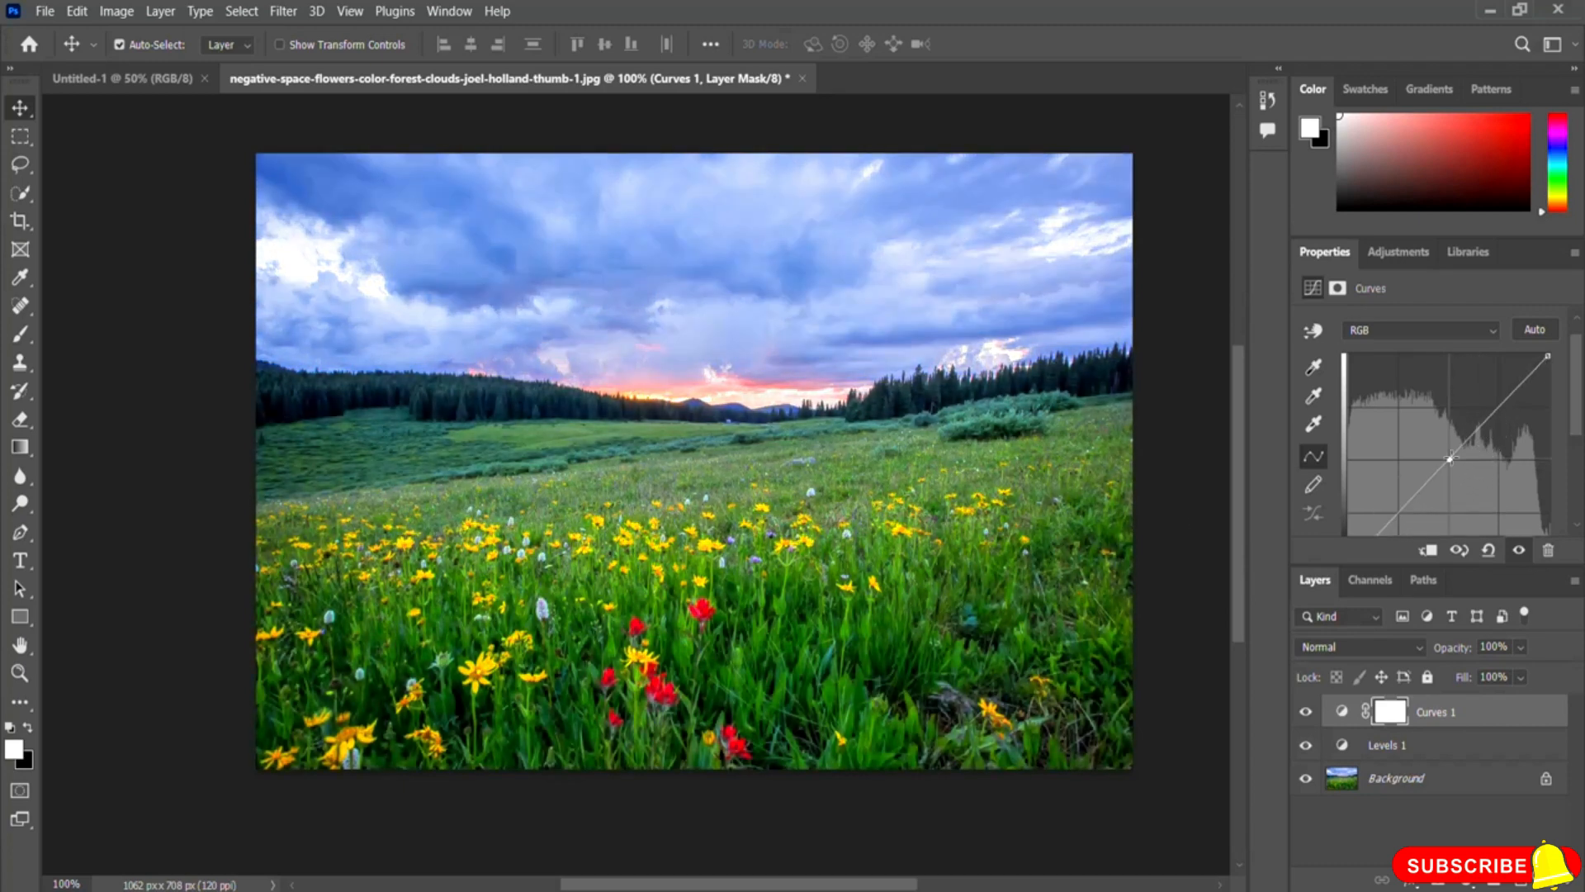
- Switch Curves to the Green channel, try its midpoint raised and lowered, and bring it back to the diagonal
click(1375, 337)
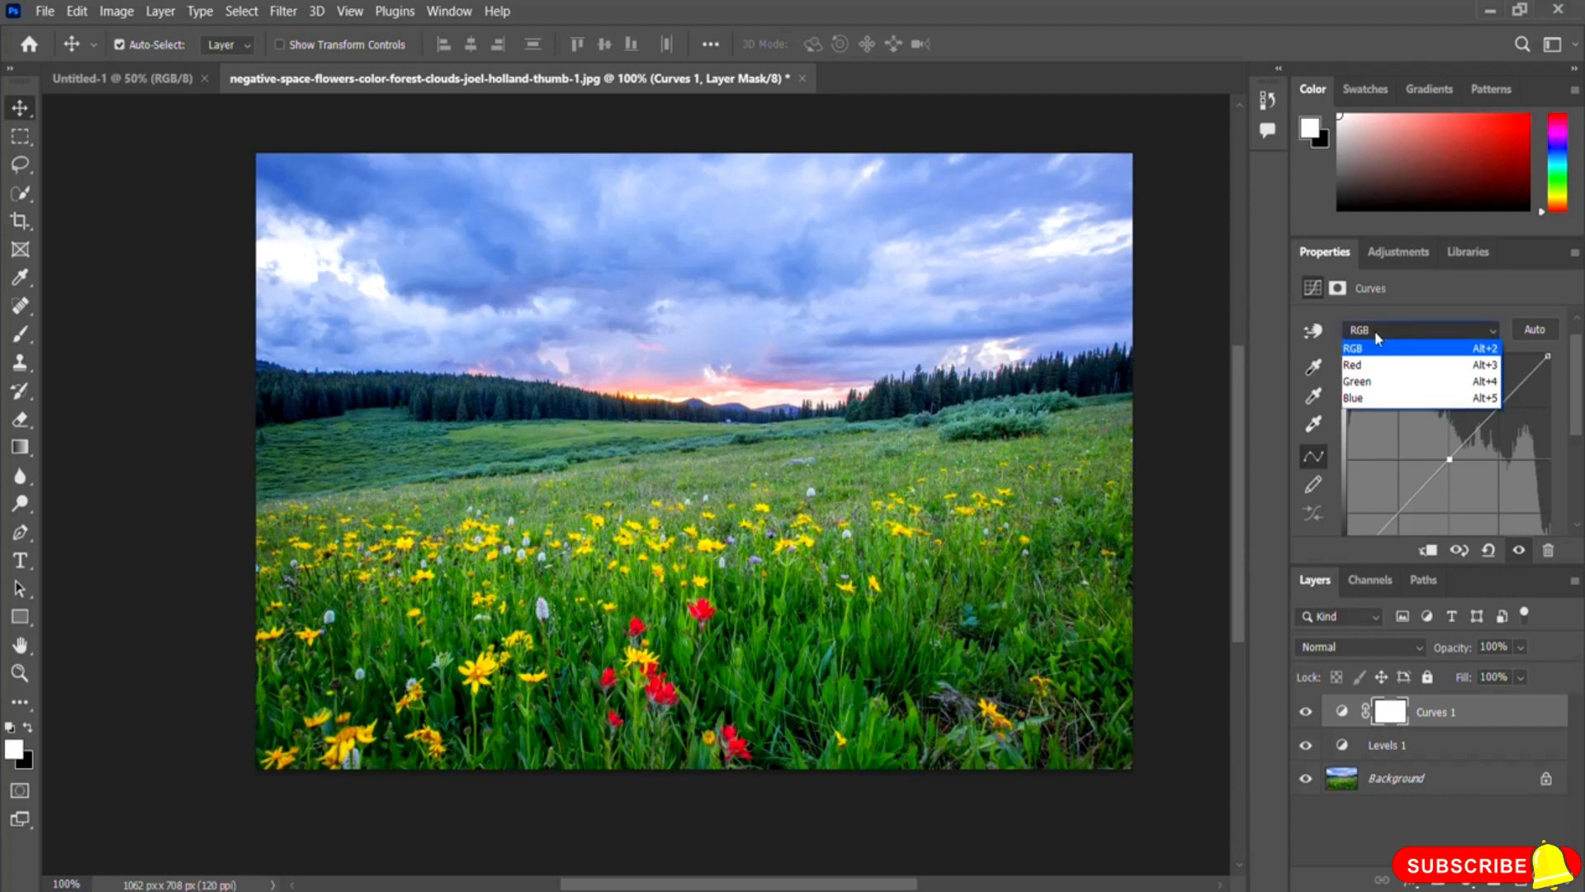
click(1377, 382)
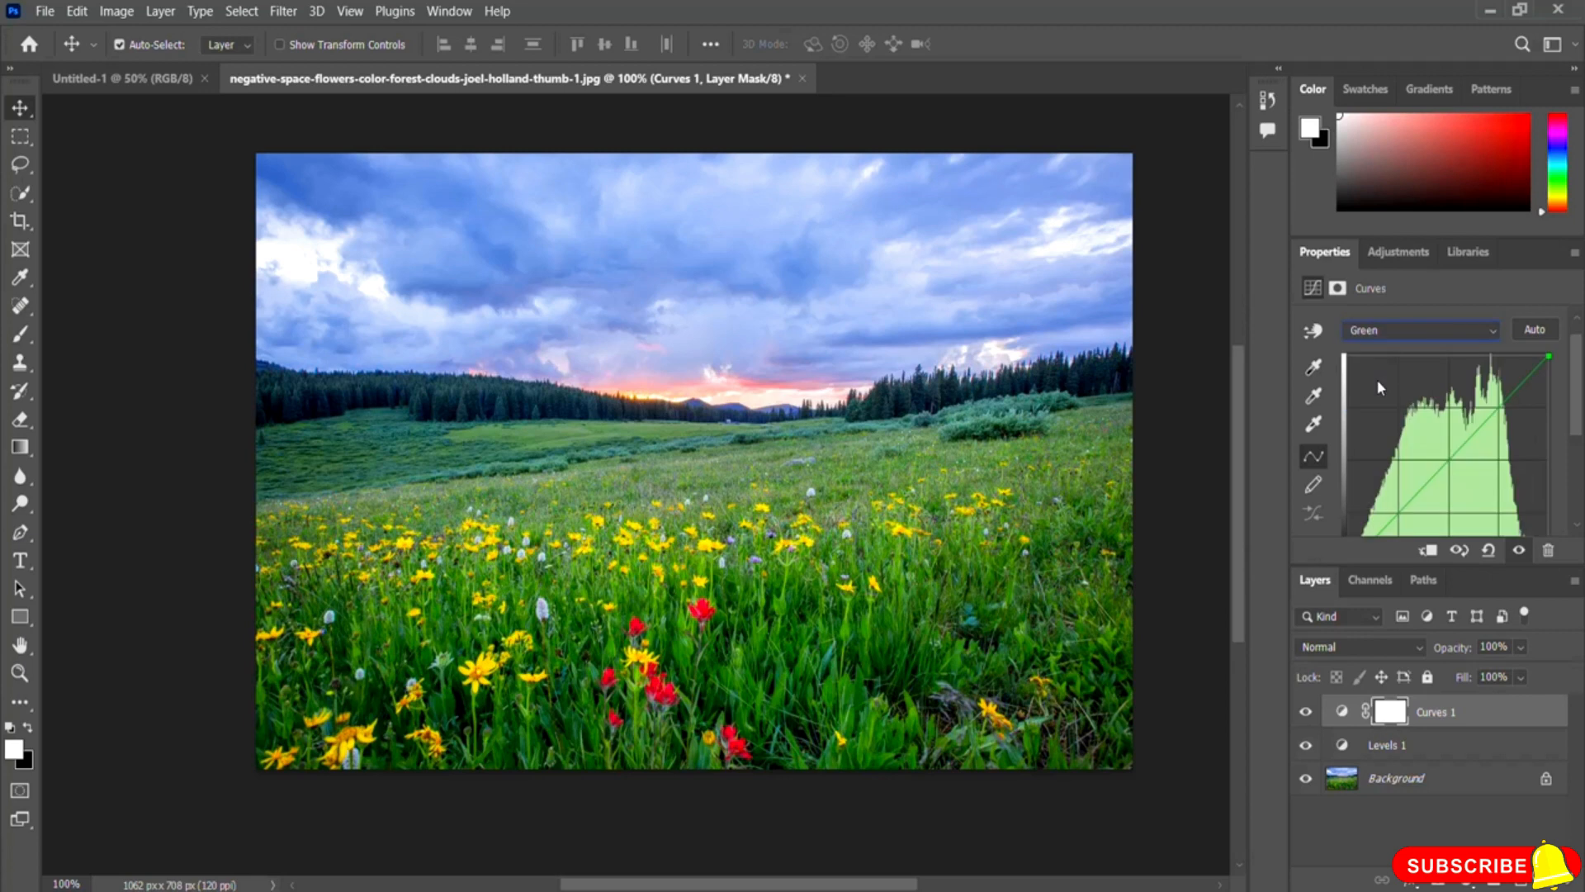
click(1446, 457)
drag(1447, 457, 1405, 446)
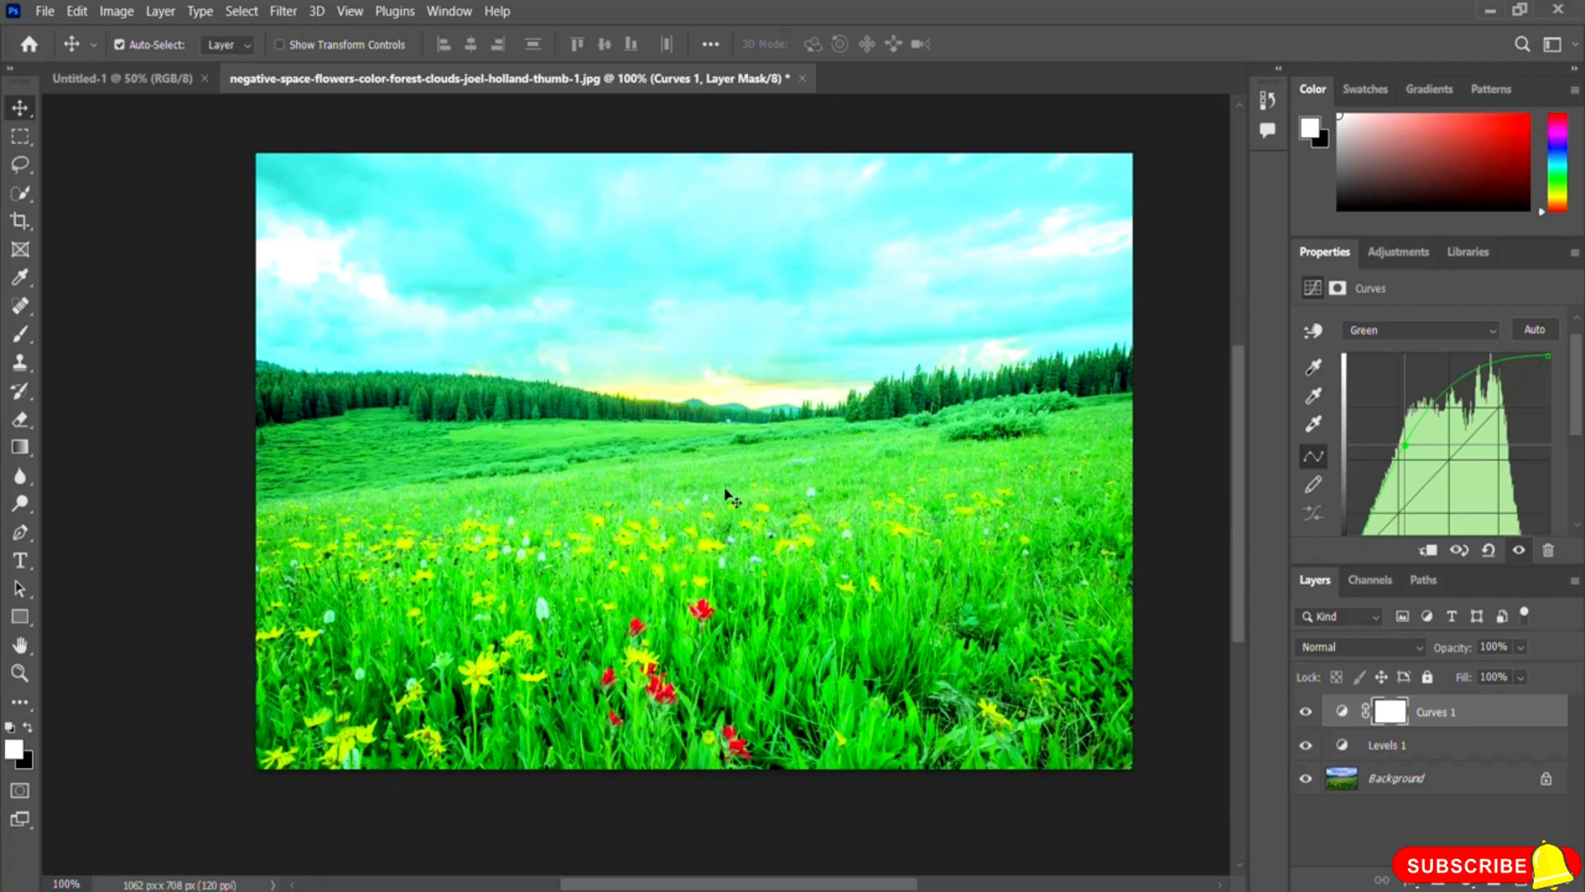
drag(1407, 445, 1486, 483)
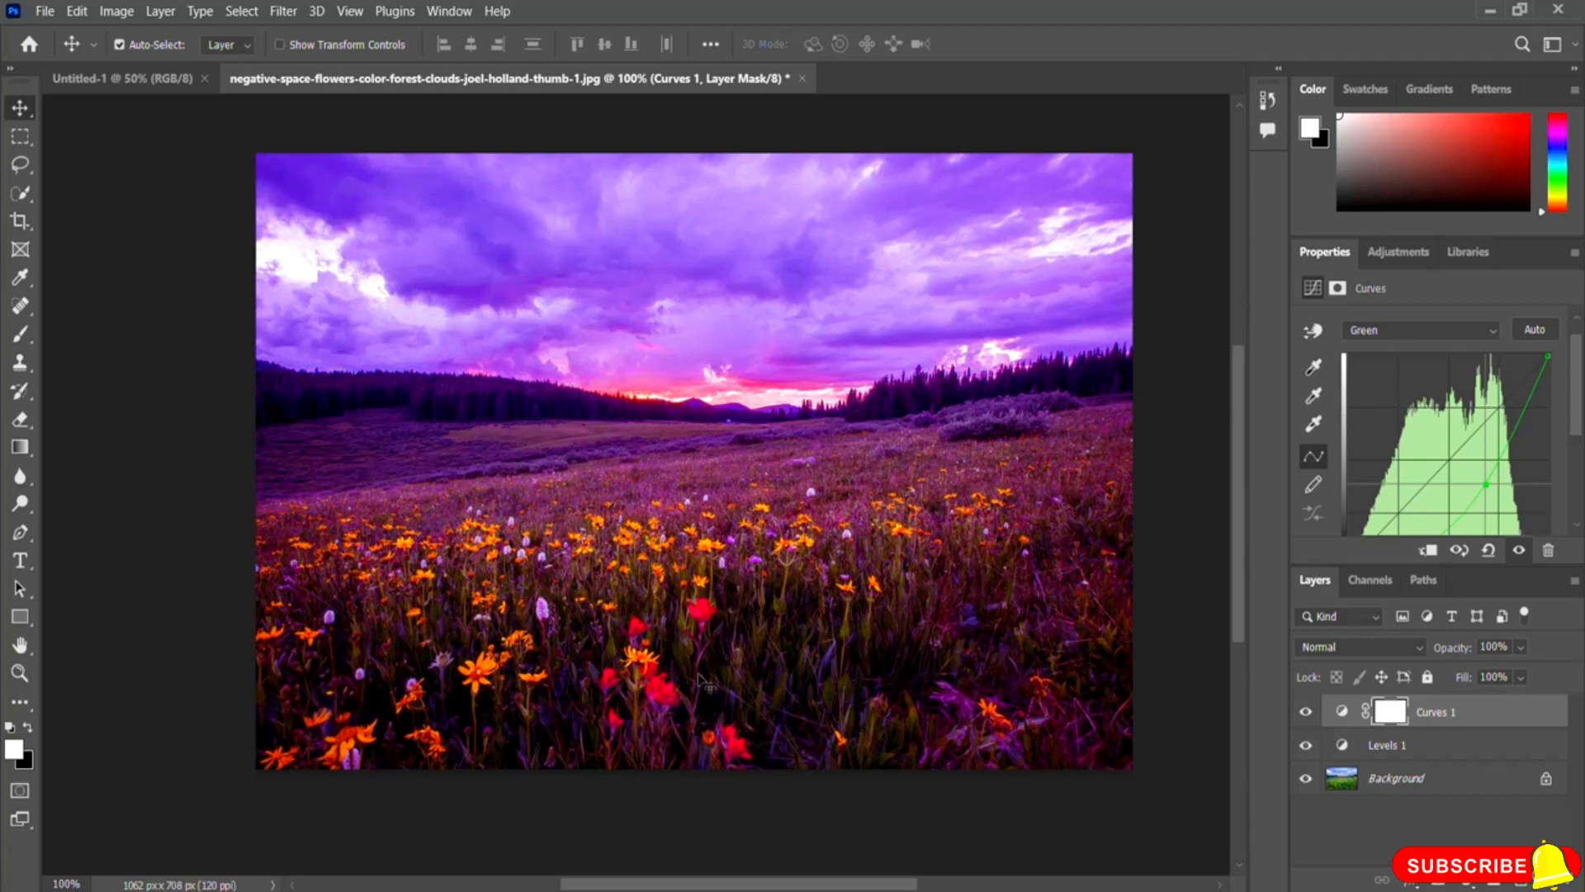
drag(1486, 484, 1443, 467)
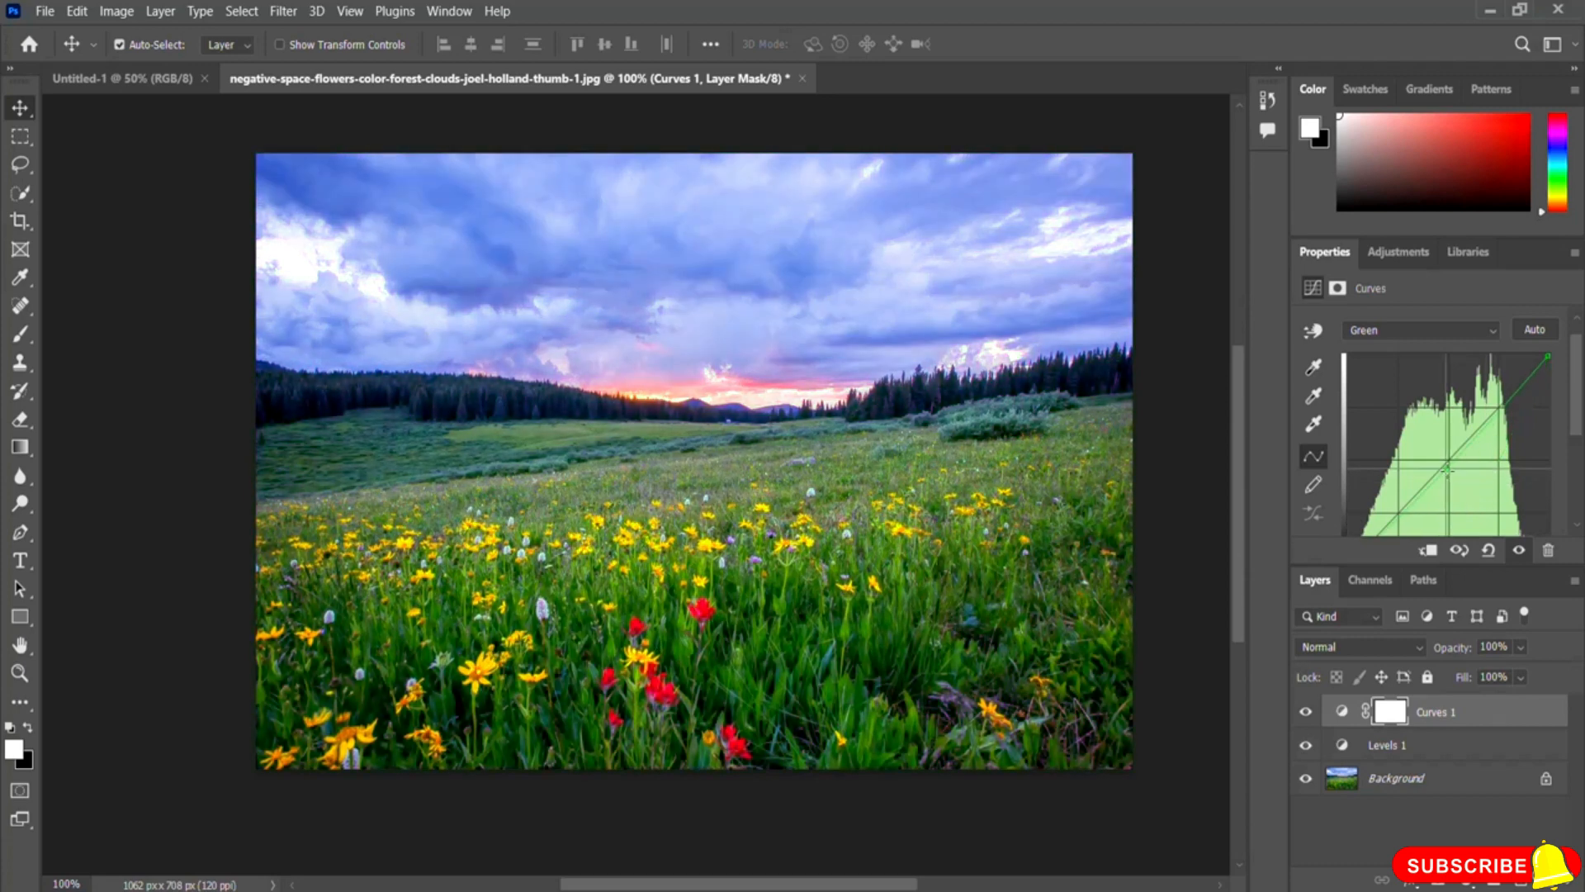
- Switch Curves to the Red channel, try its midpoint raised and lowered, and bring it back to the diagonal
click(1402, 335)
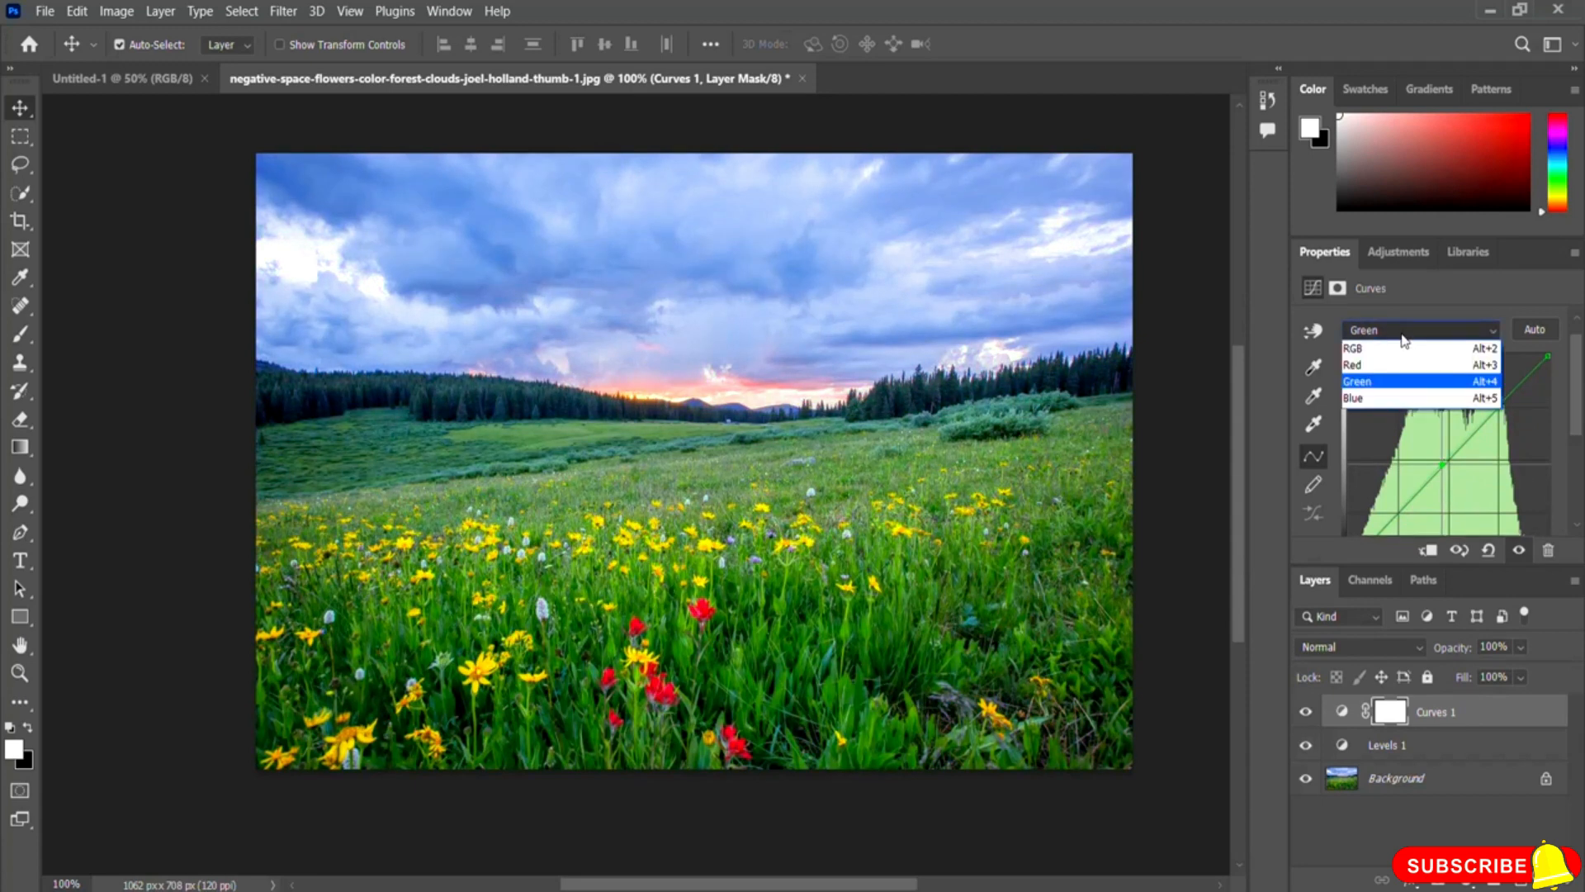
click(1385, 365)
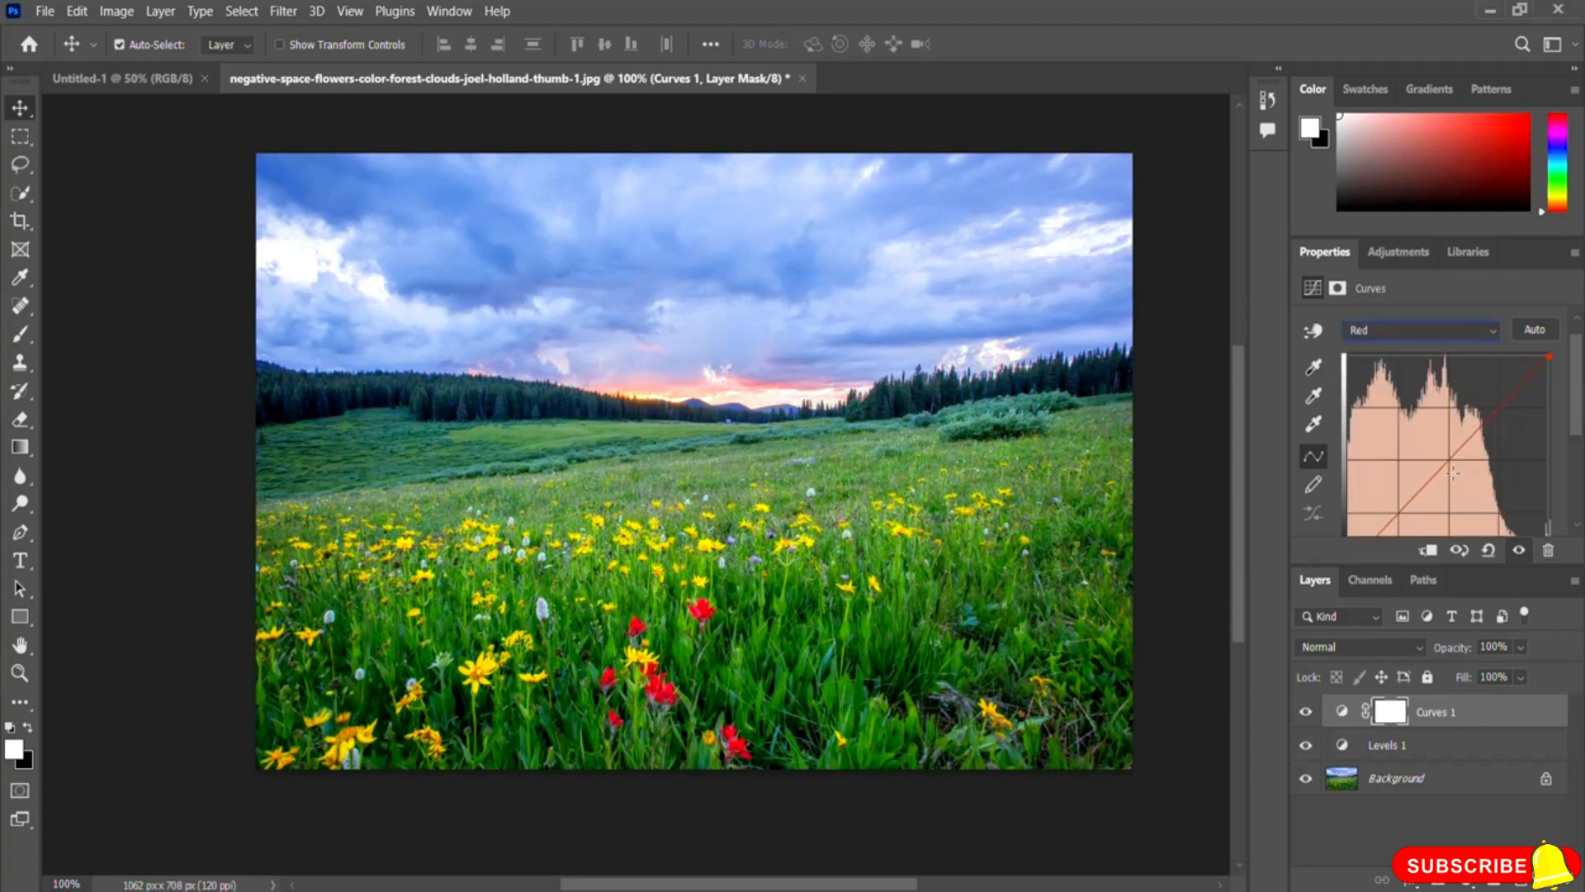
drag(1443, 458, 1401, 438)
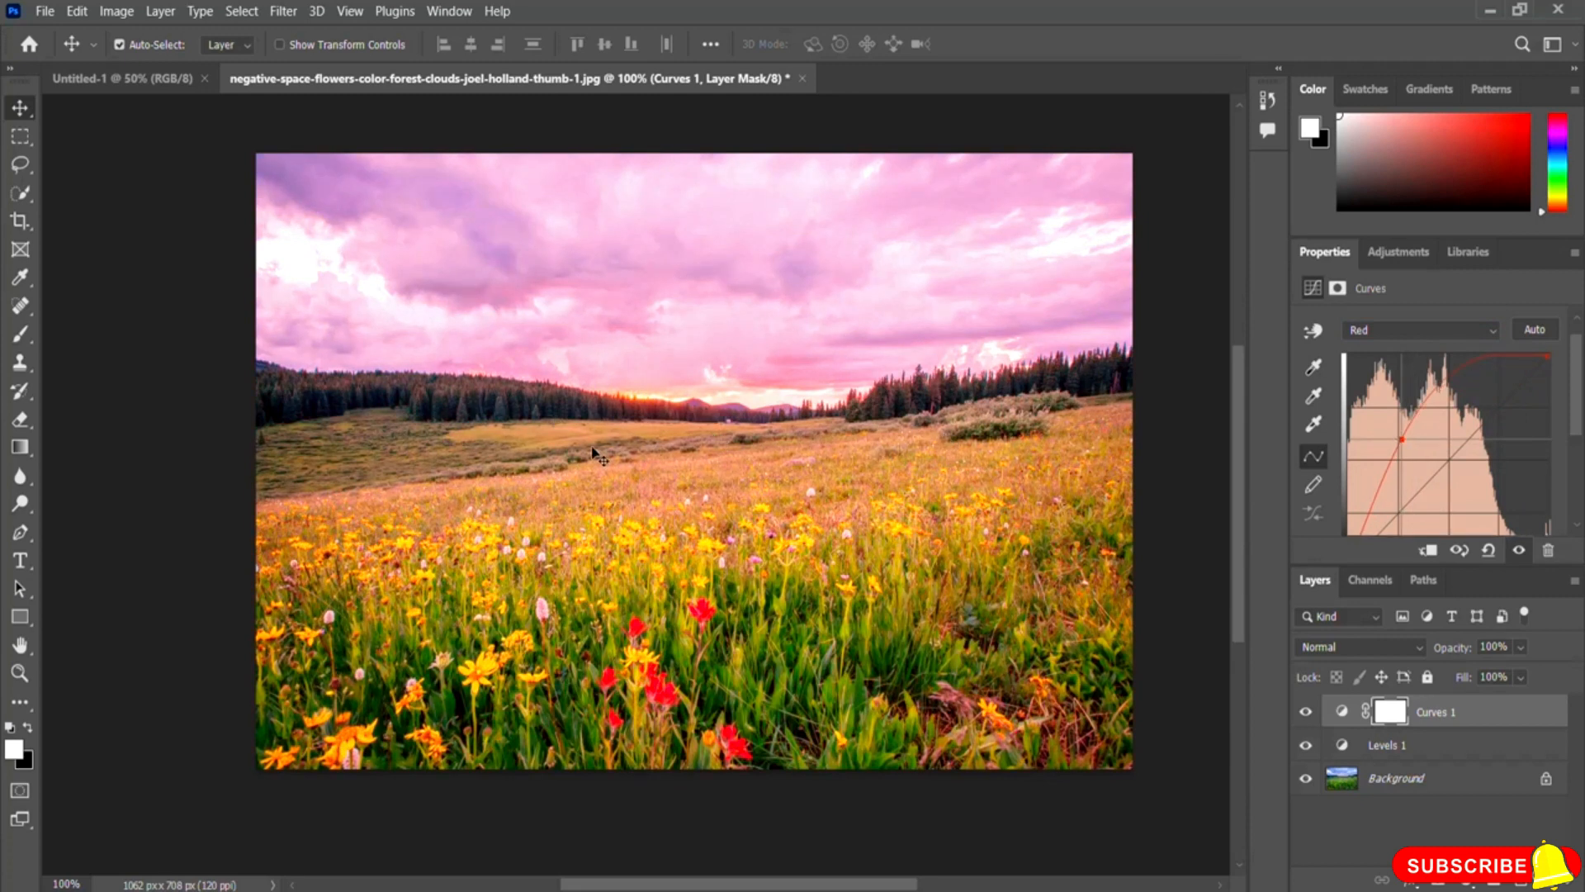
drag(1402, 439, 1493, 488)
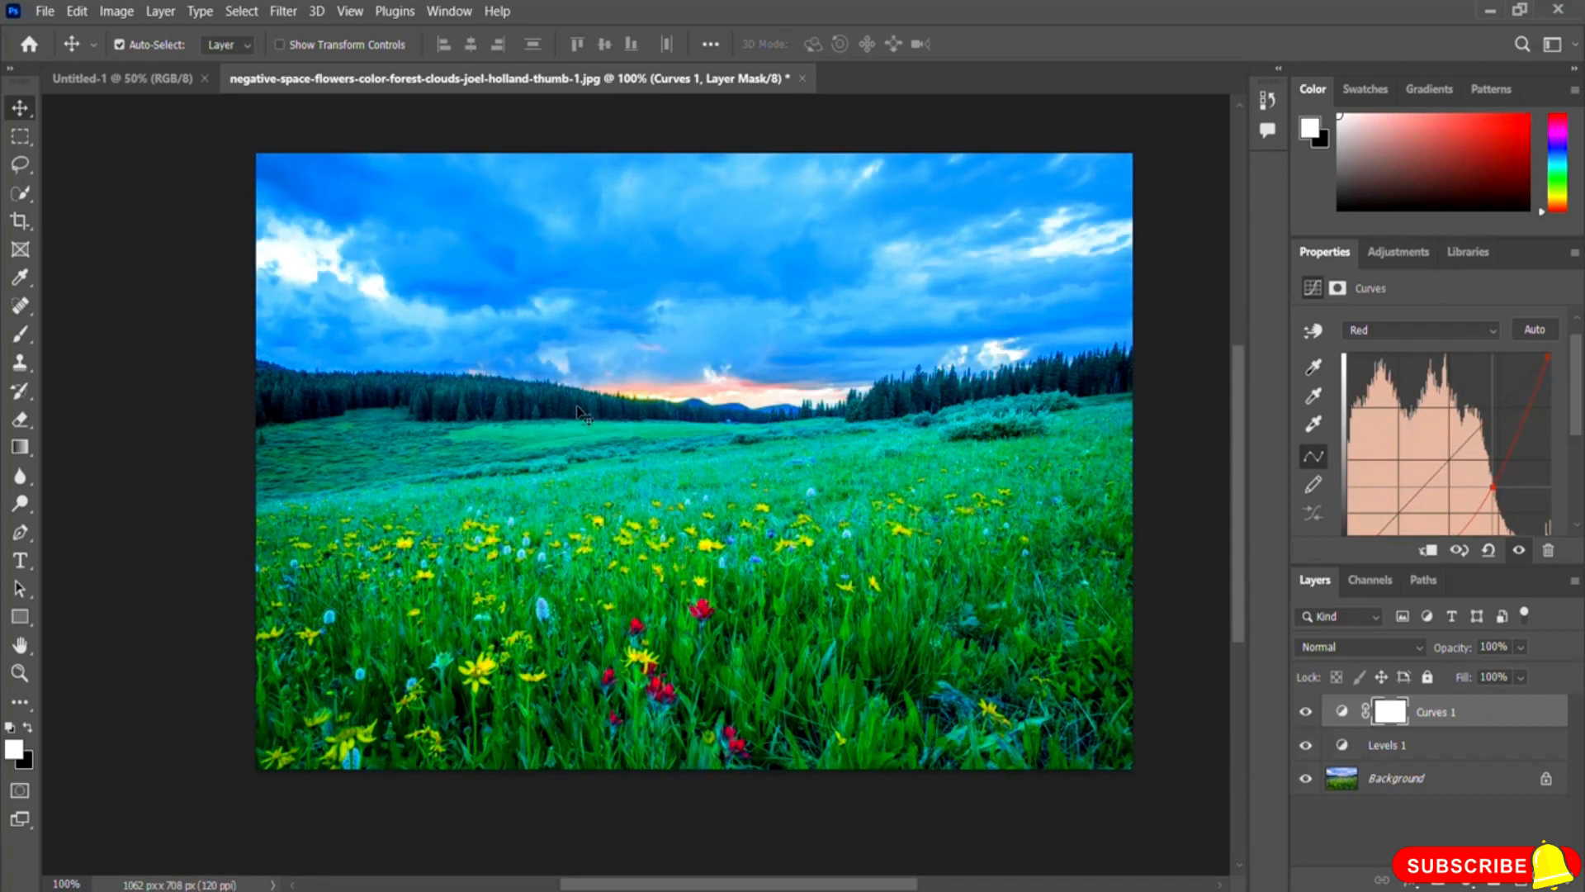
drag(1493, 487, 1446, 459)
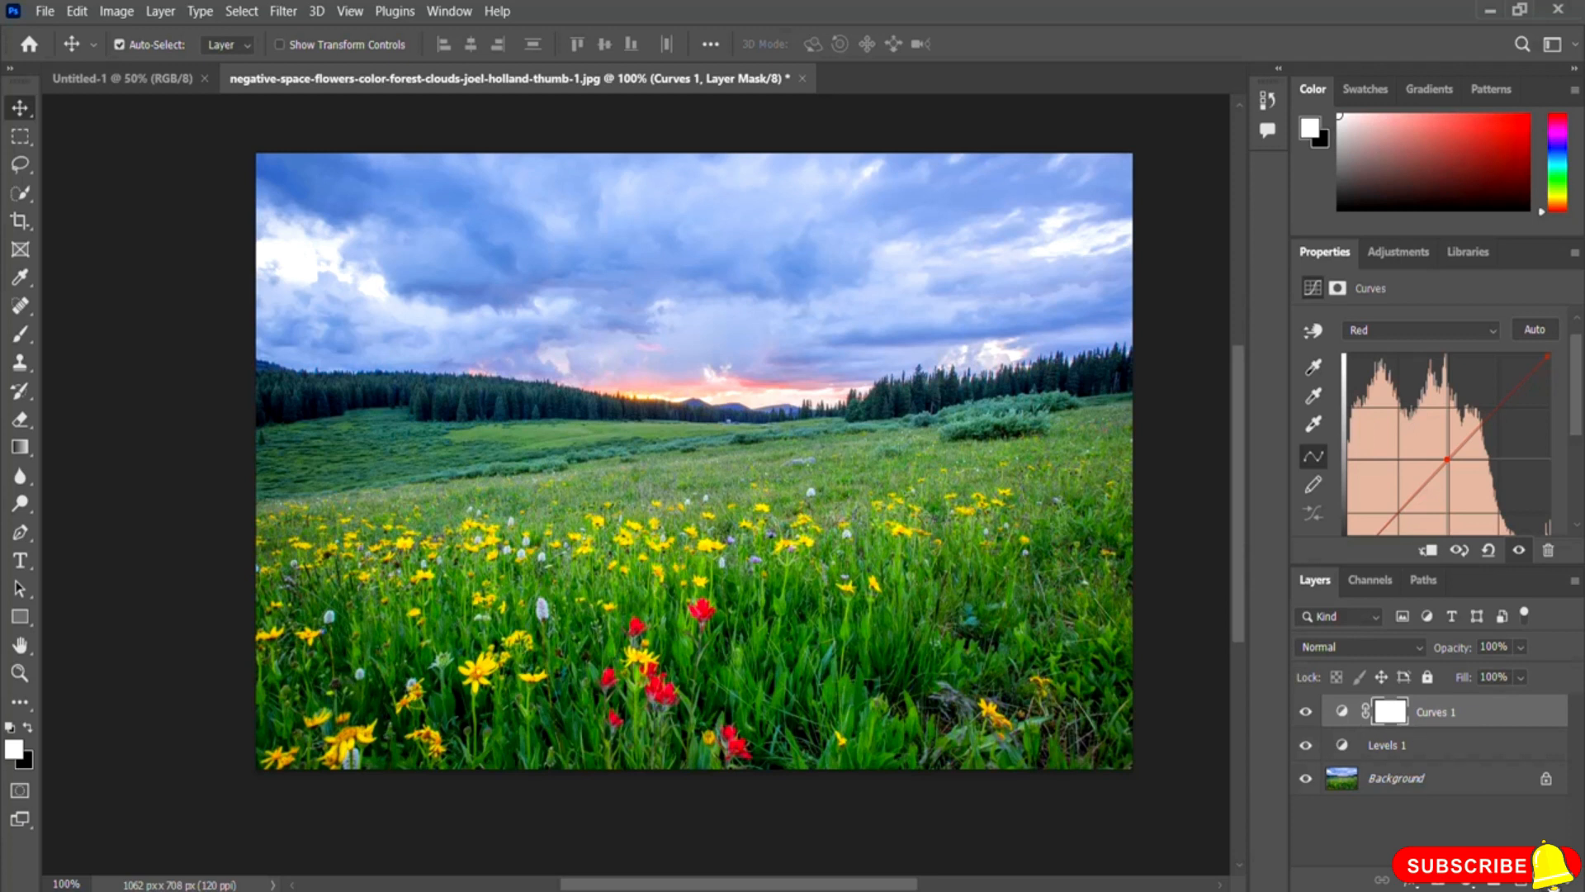
- Delete the Curves adjustment layer with its mask and the Levels adjustment layer, leaving only the Background layer
key(Delete)
key(Delete)
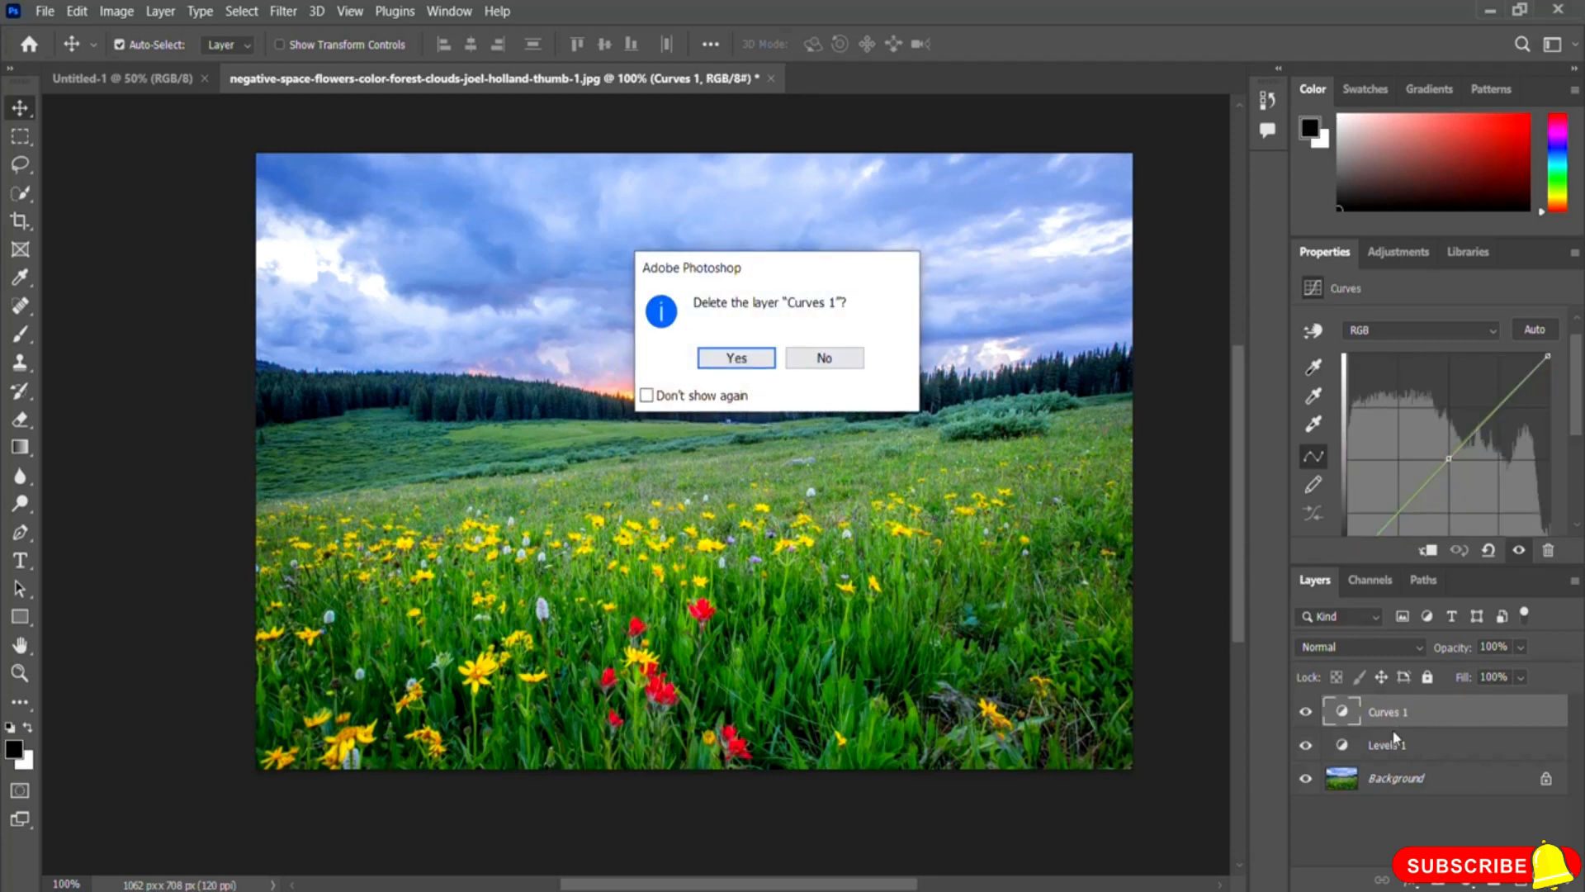
key(Return)
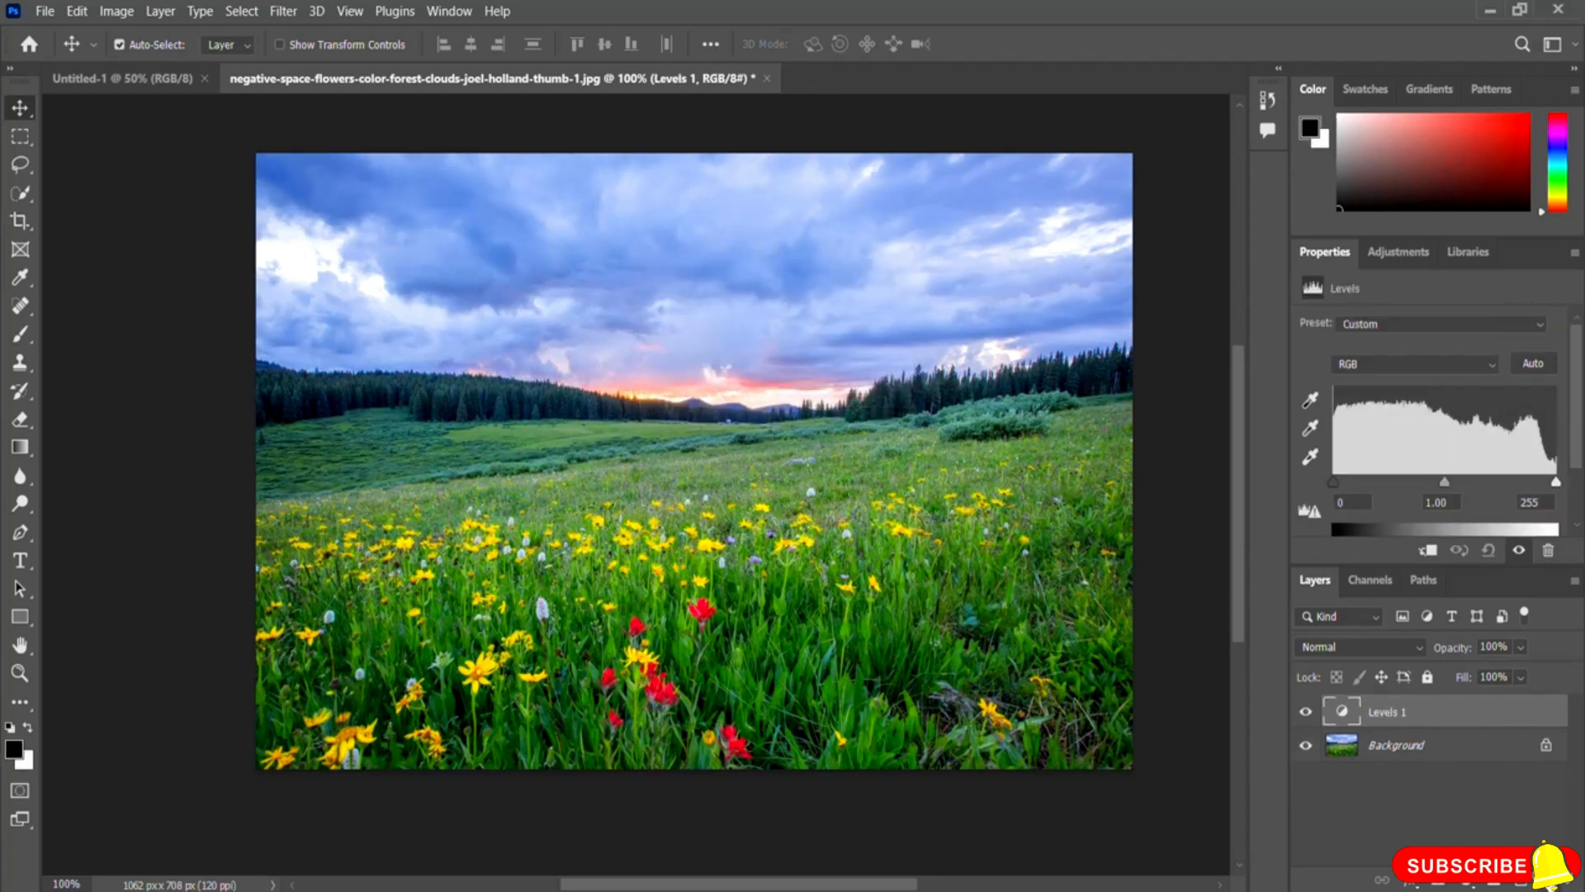
key(Delete)
click(730, 360)
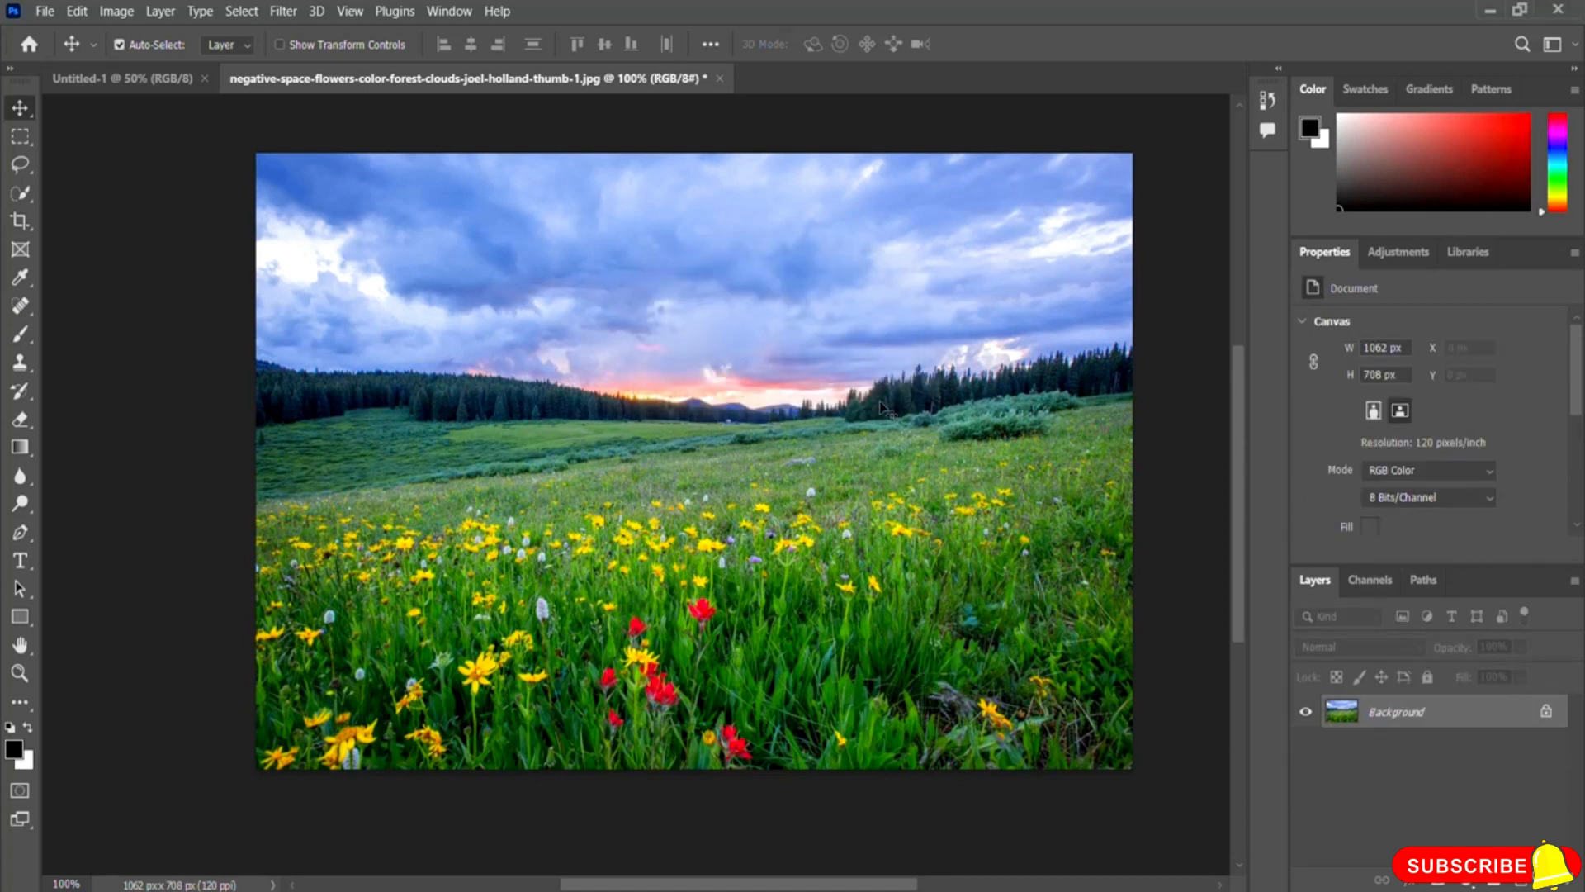
- Add an Exposure adjustment layer above the Background and try exposure values of +0.94, +6.00 and +11.33
click(1403, 253)
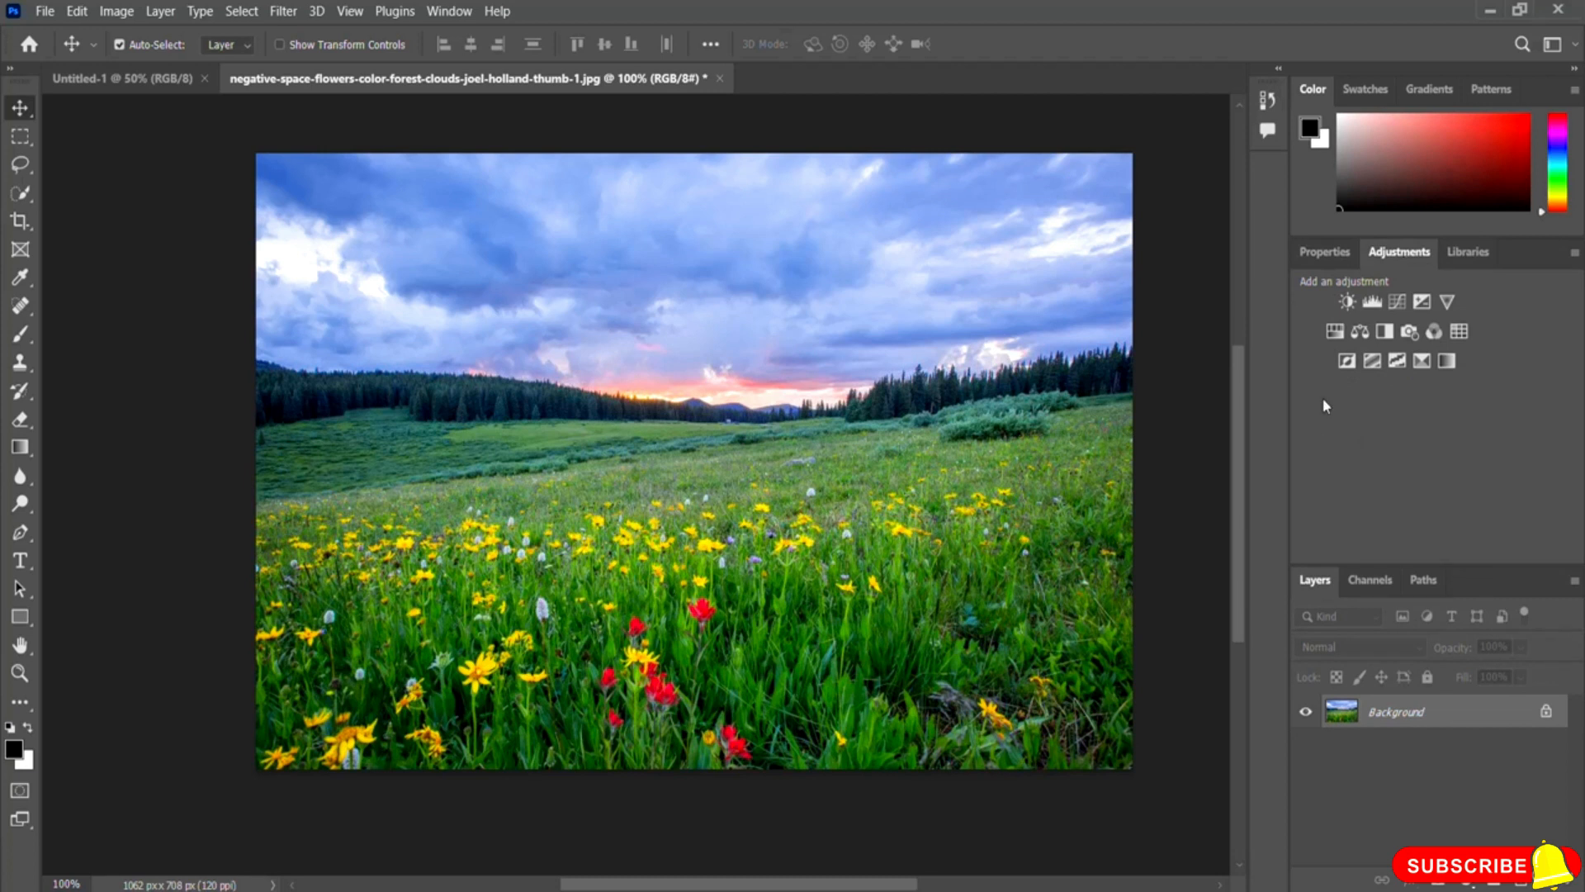
click(1421, 303)
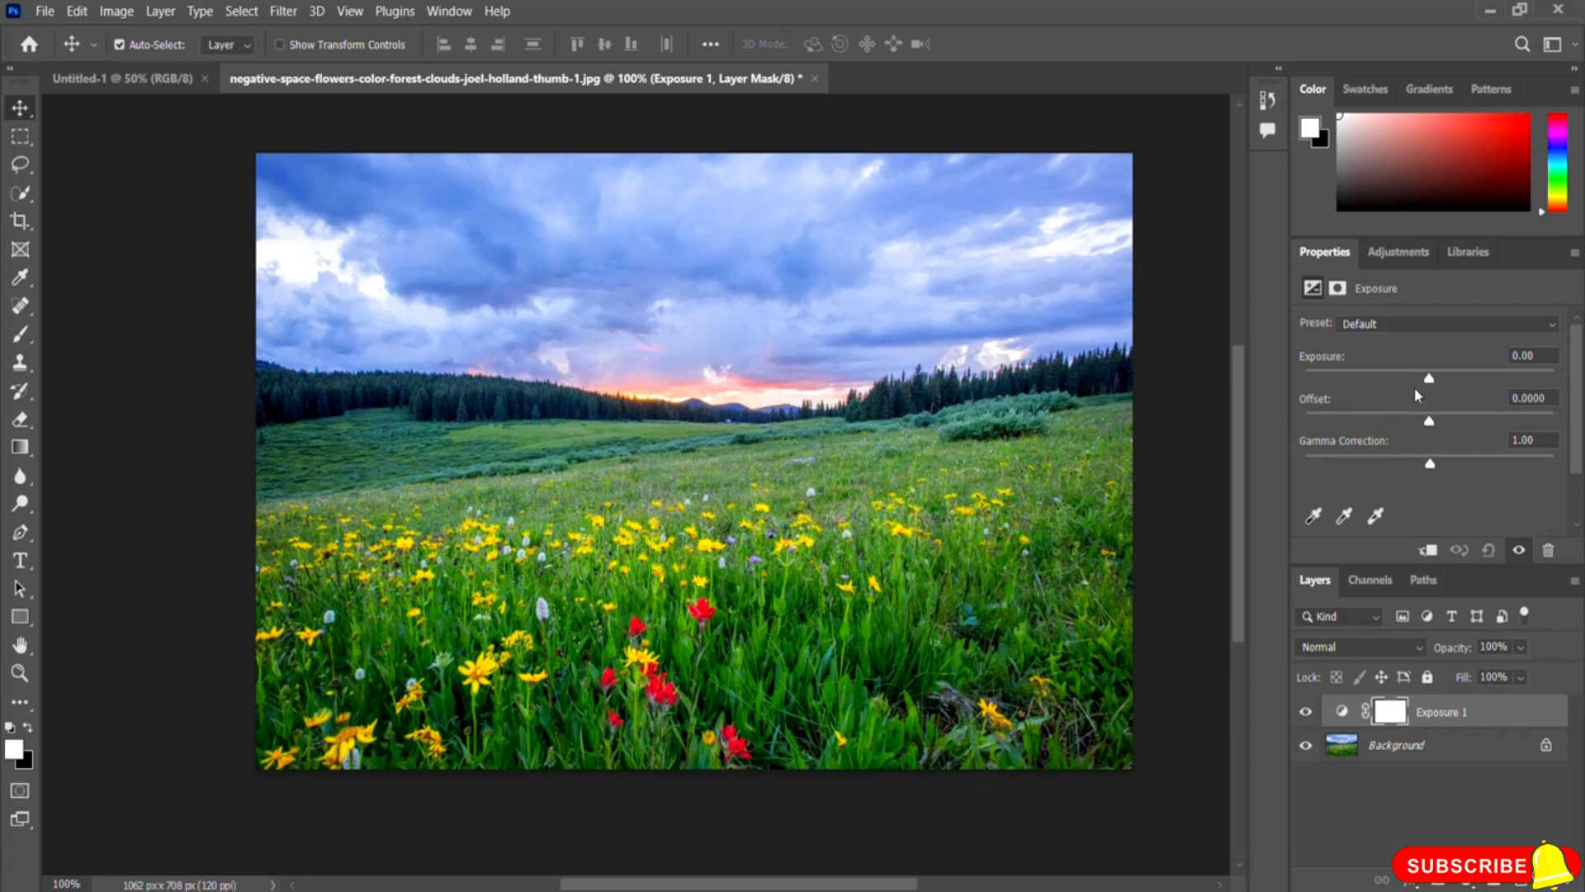
drag(1431, 385, 1446, 385)
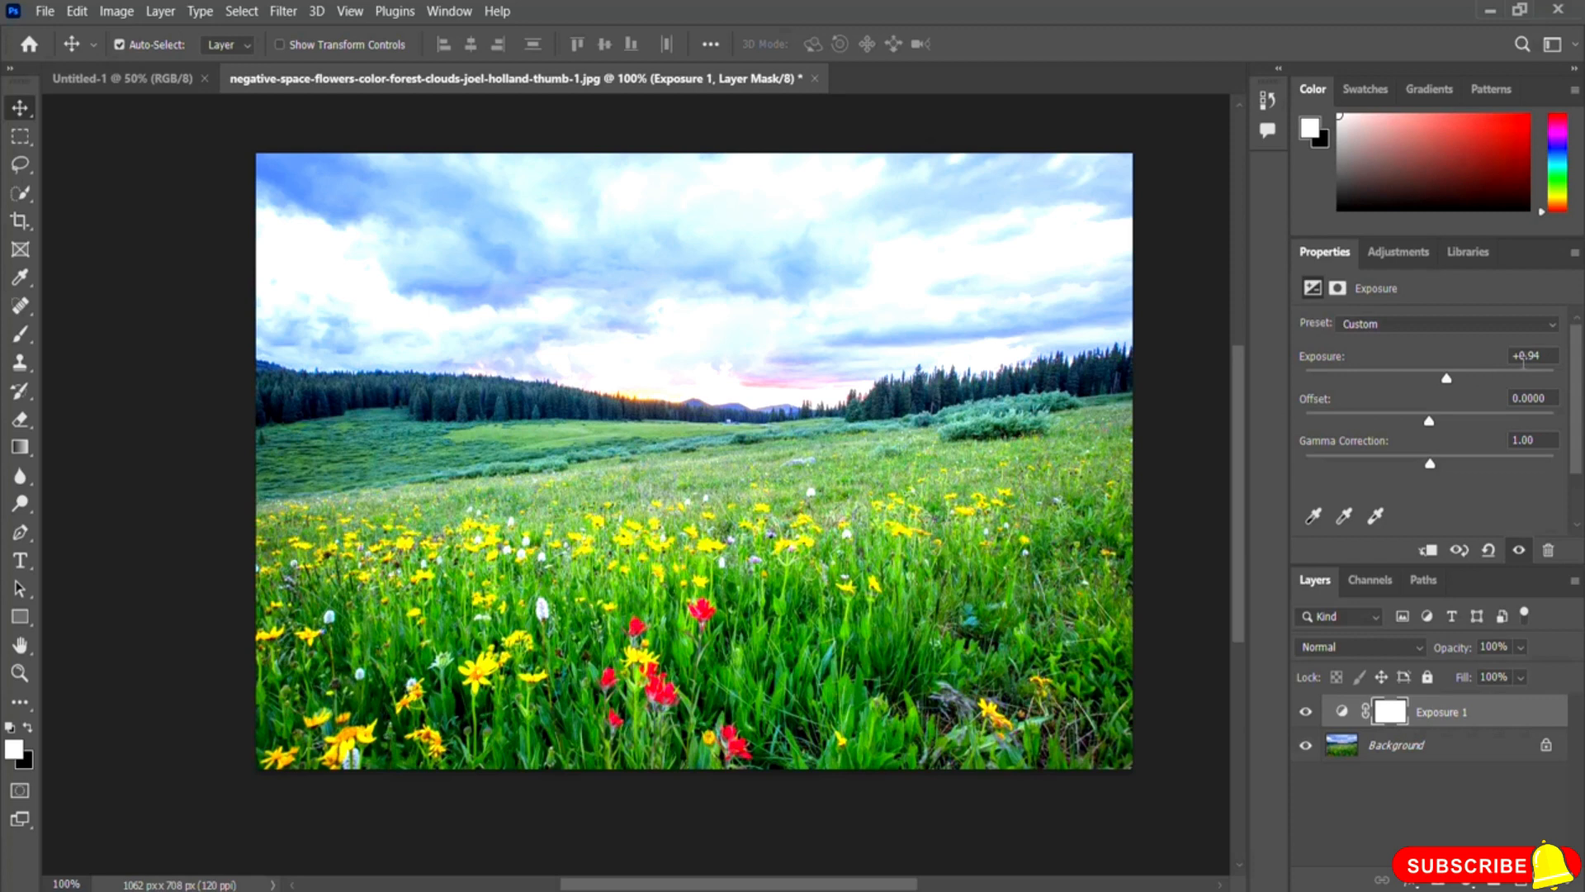
drag(1451, 386, 1511, 388)
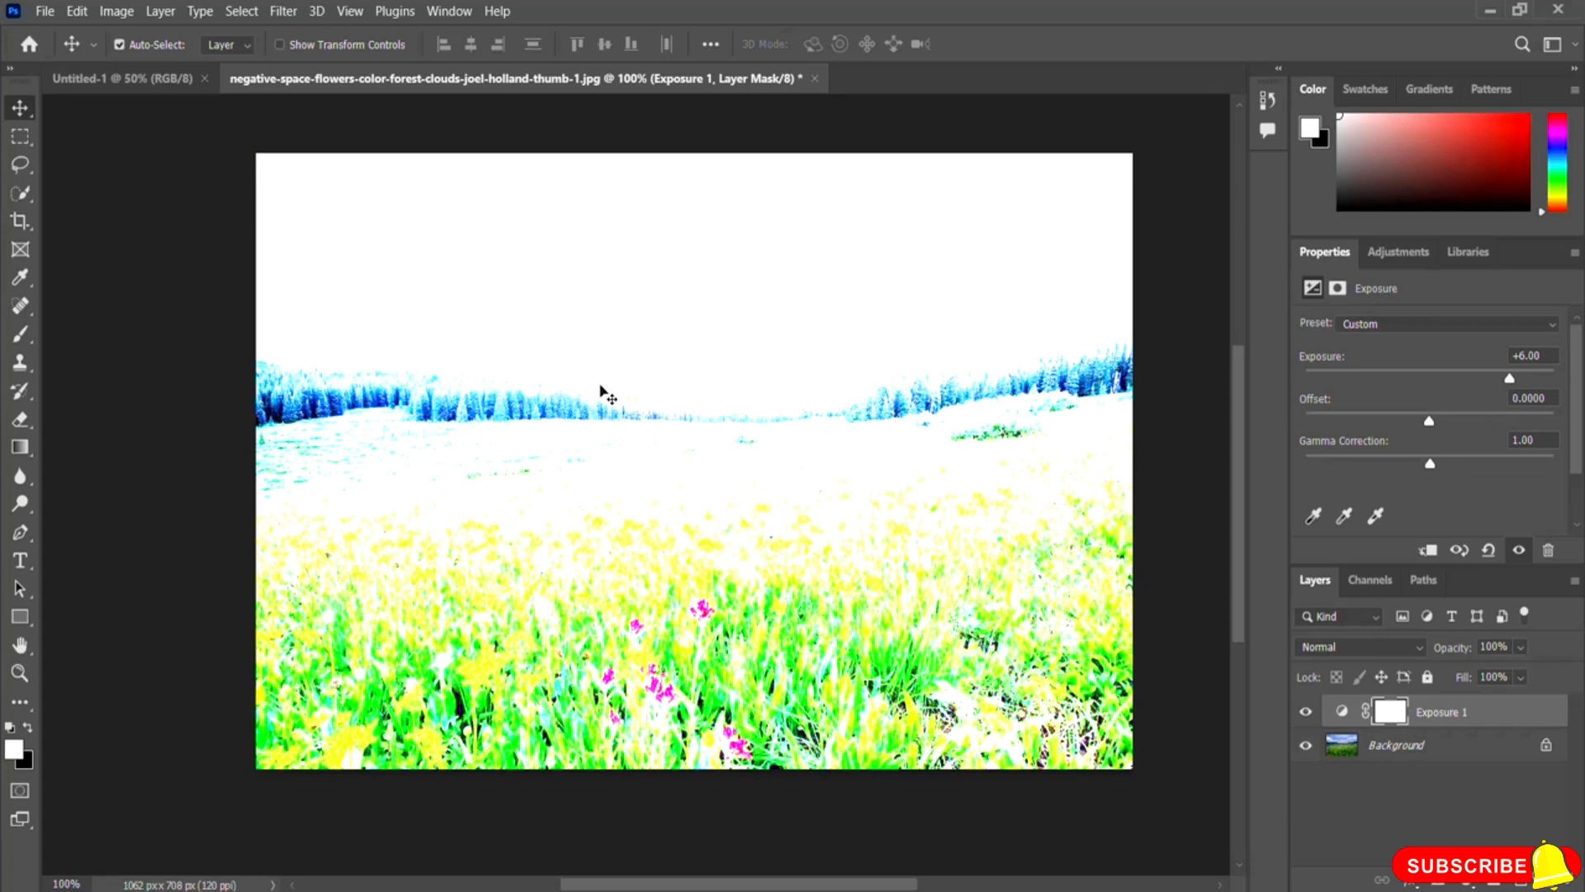
mouse_move(1510, 380)
mouse_down()
mouse_move(1540, 381)
mouse_move(1527, 388)
mouse_up()
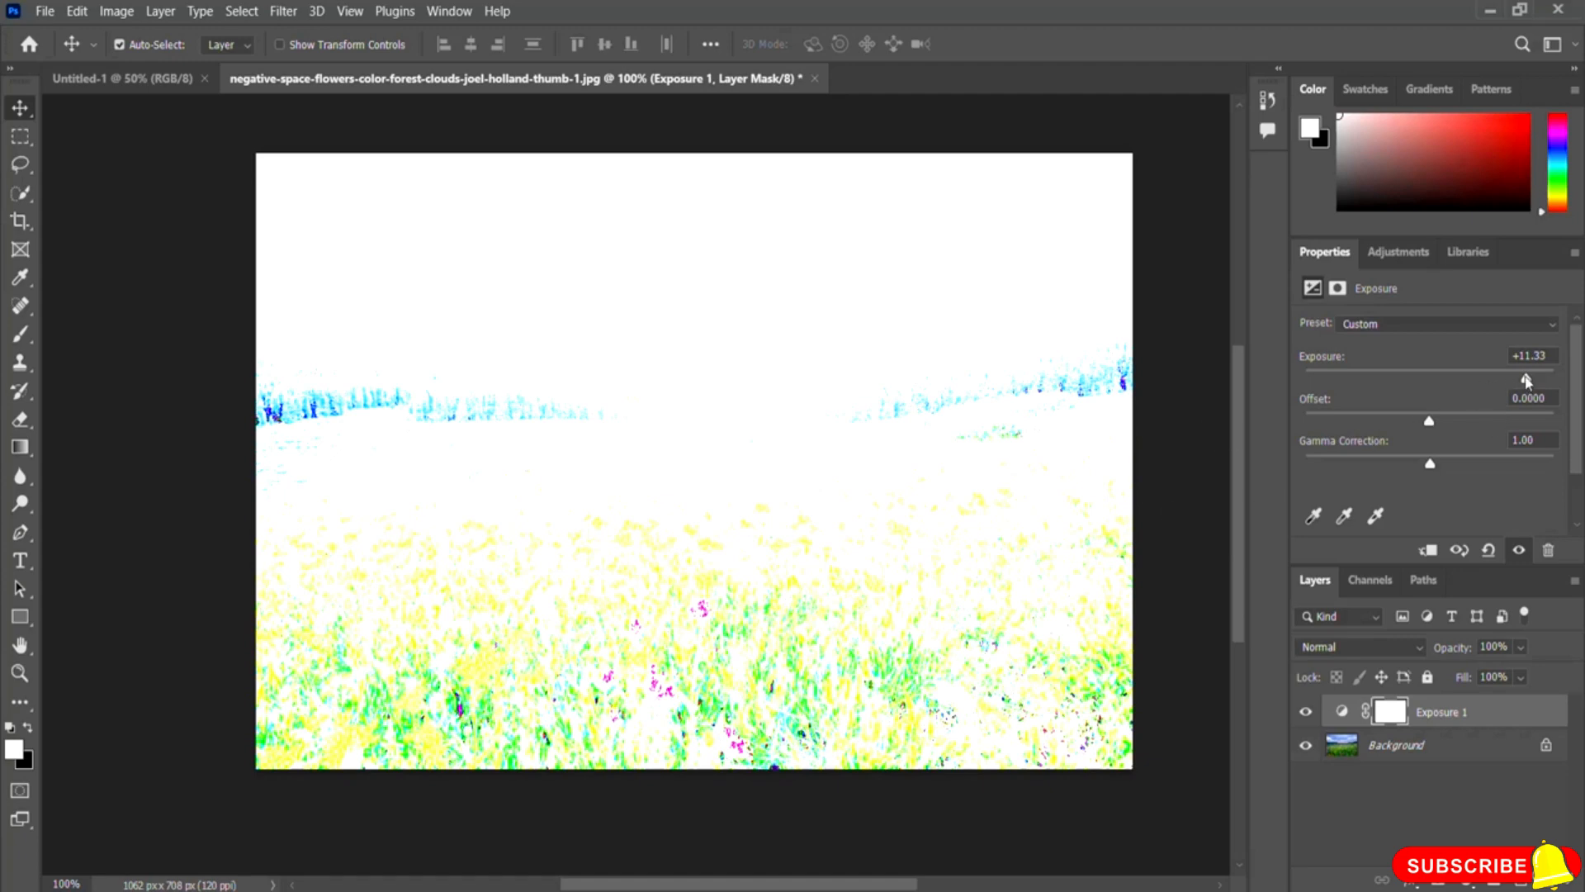
- Try exposure values of +0.72, -4.67 and -0.11, and delete the Exposure adjustment layer
drag(1527, 381, 1444, 381)
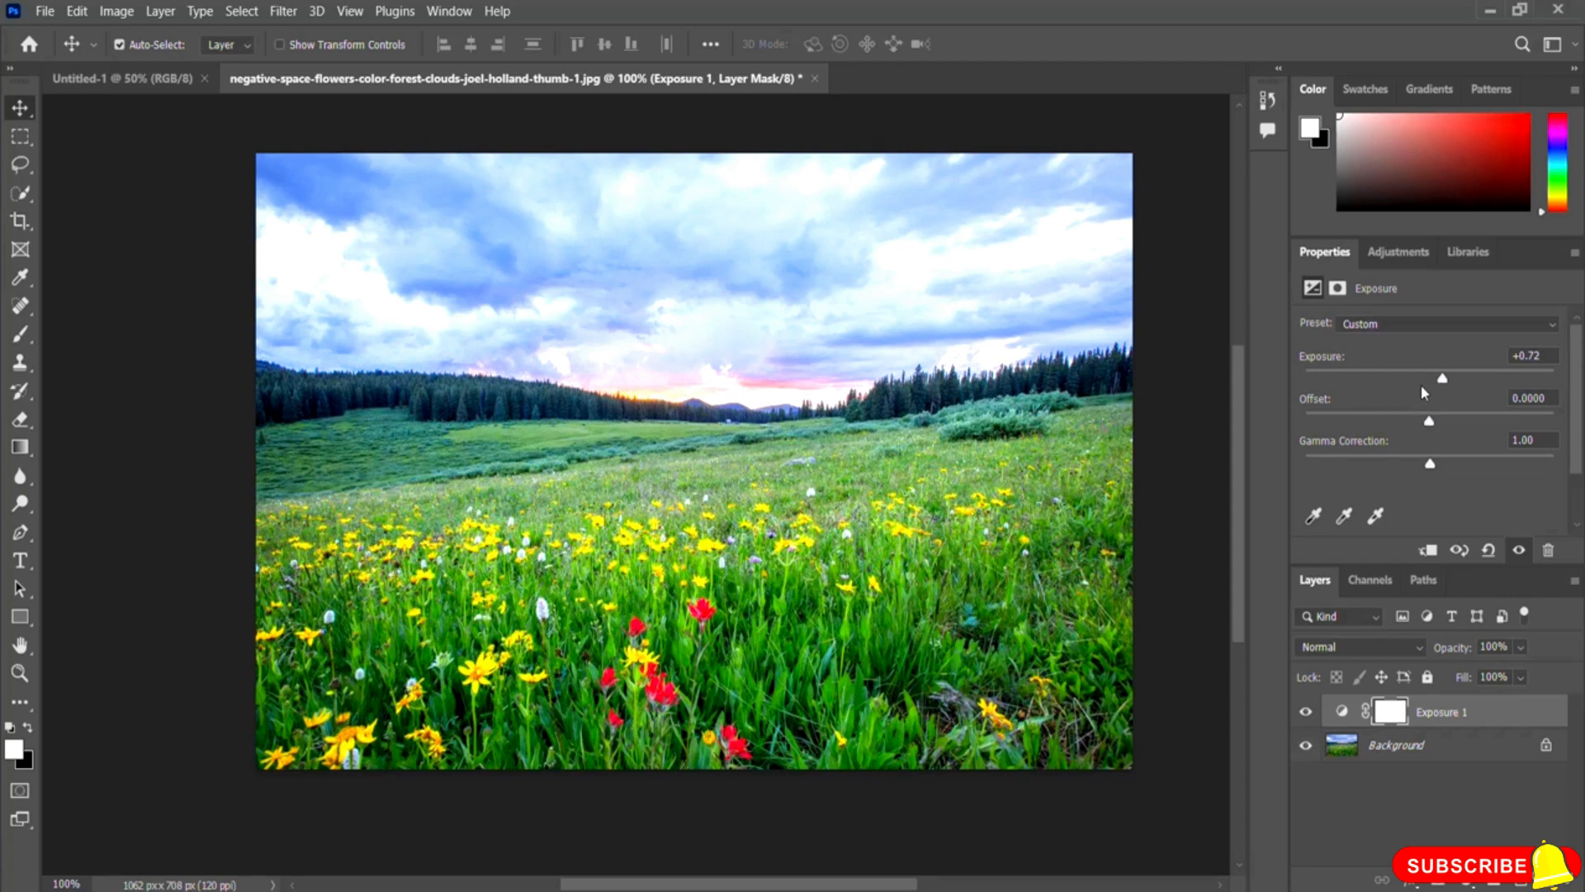
drag(1444, 381, 1354, 381)
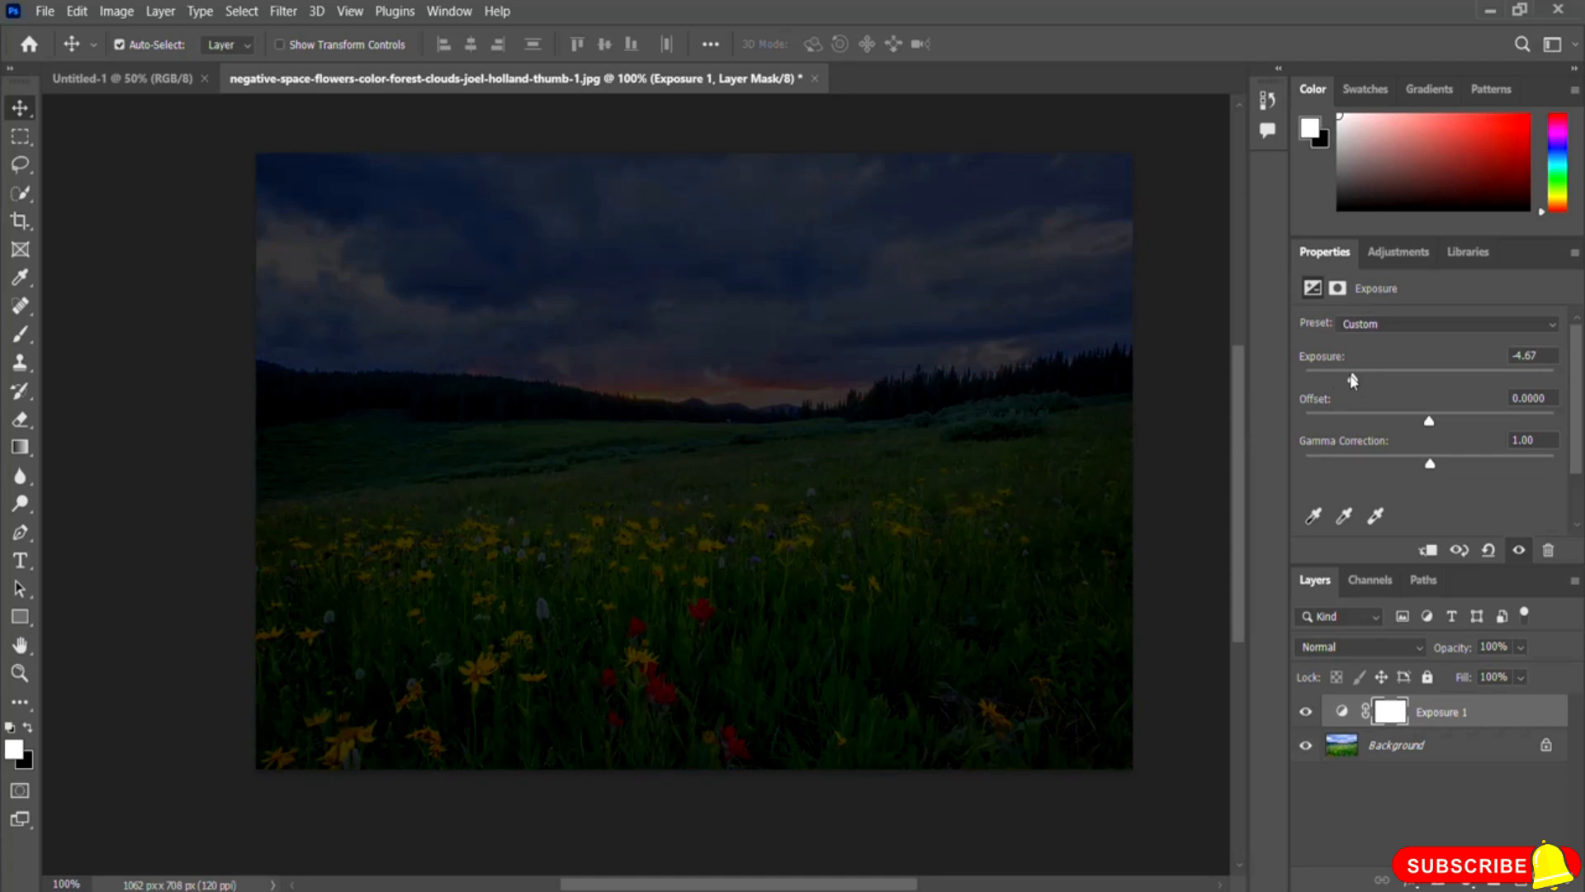
drag(1354, 381, 1428, 385)
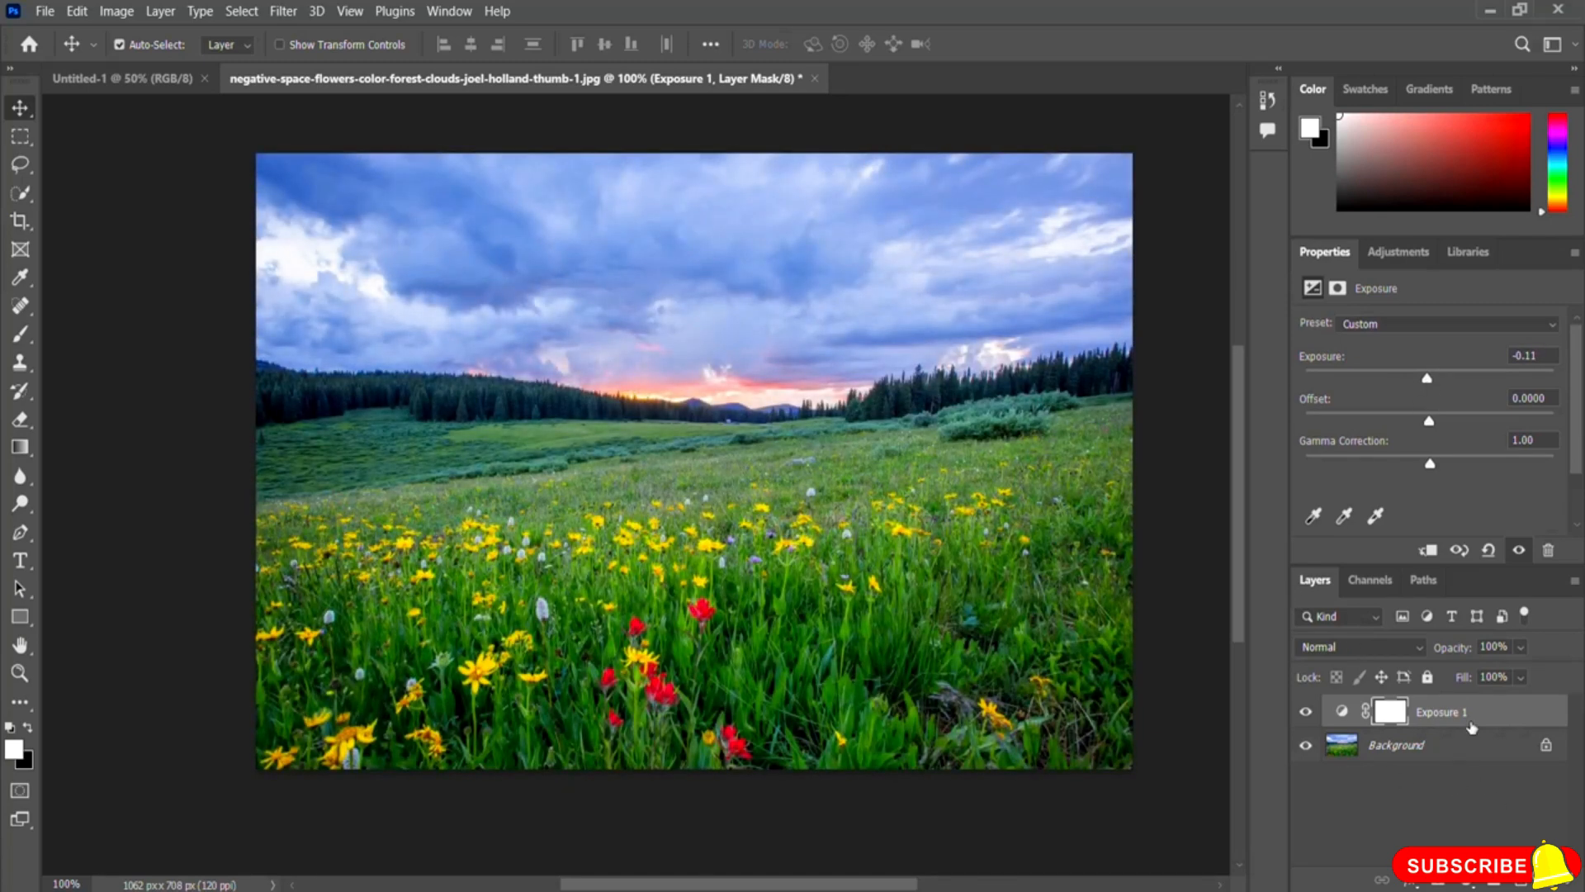
key(Delete)
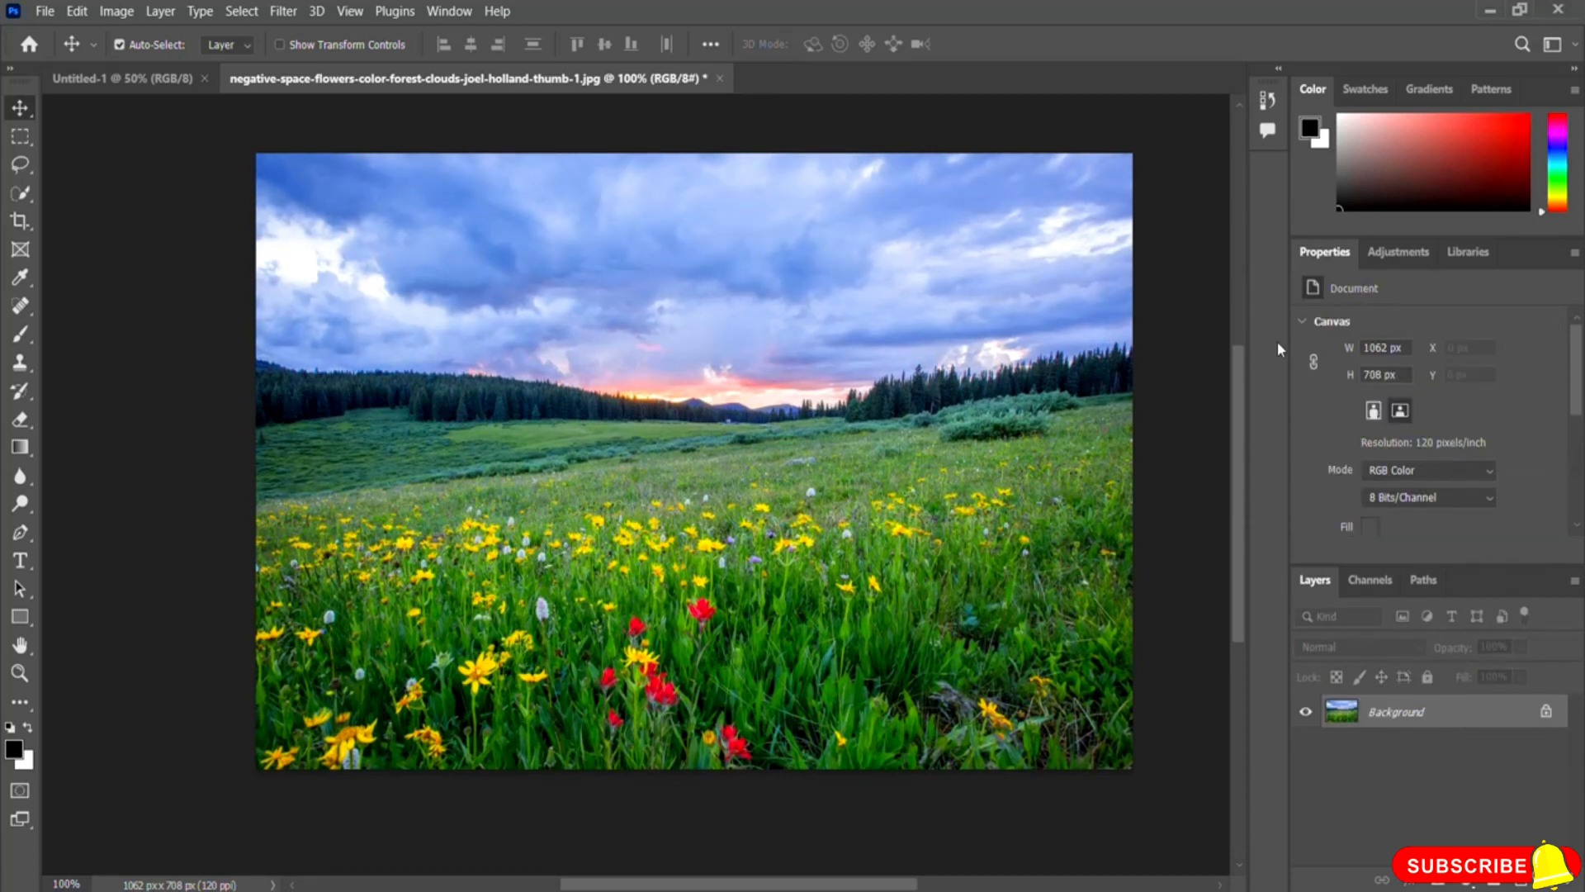
- Add a Color Balance adjustment layer, try the midtones' Yellow–Blue balance at -95 and at strong blue, and set it to +4
click(1401, 255)
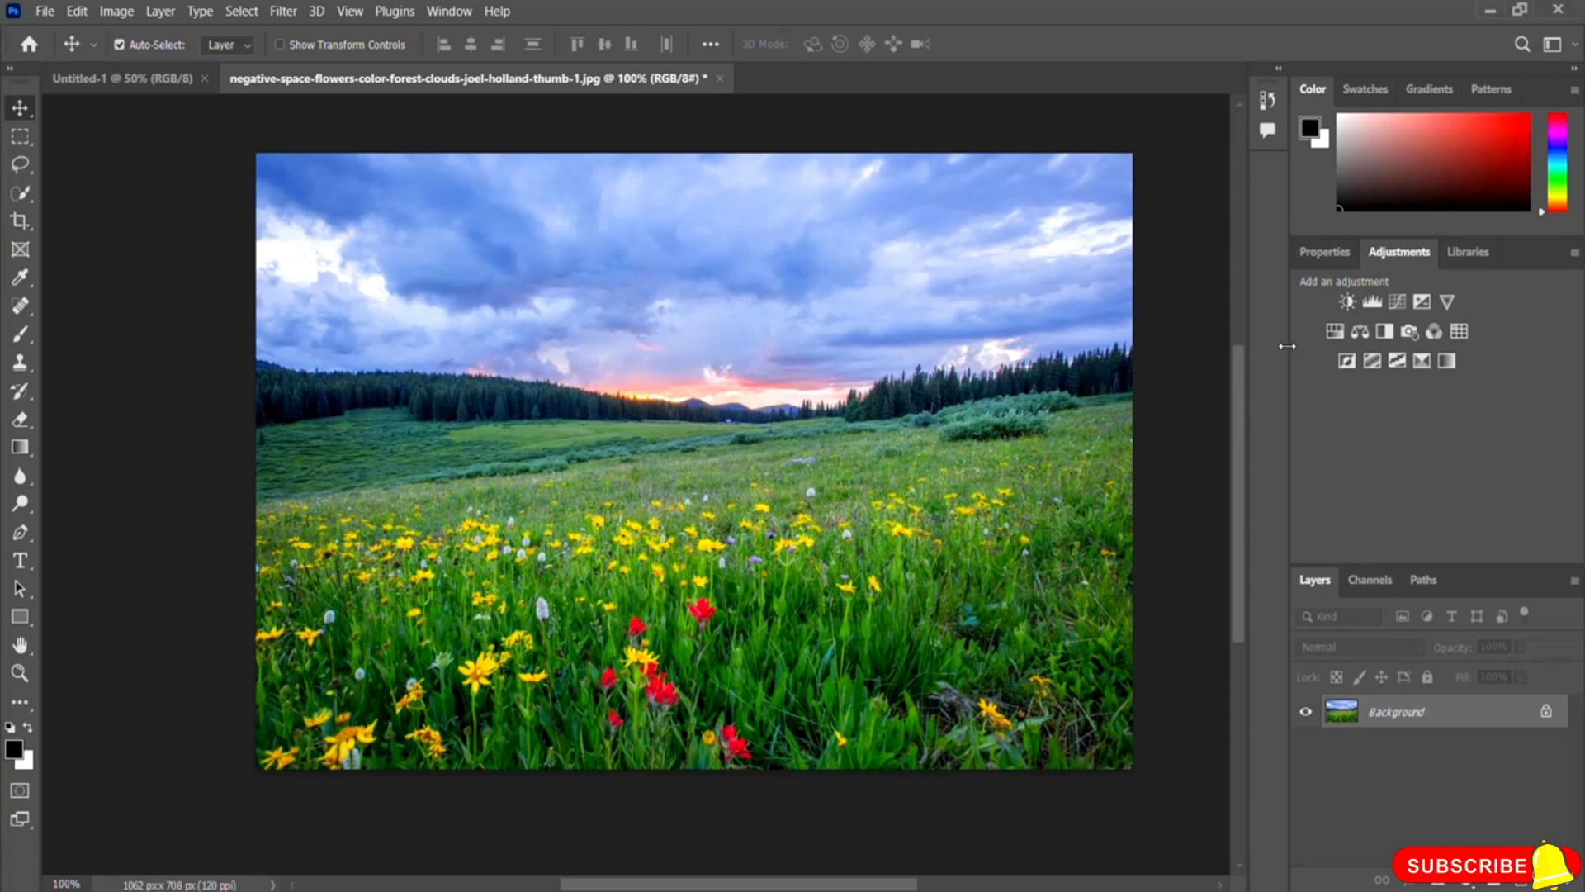
click(1358, 335)
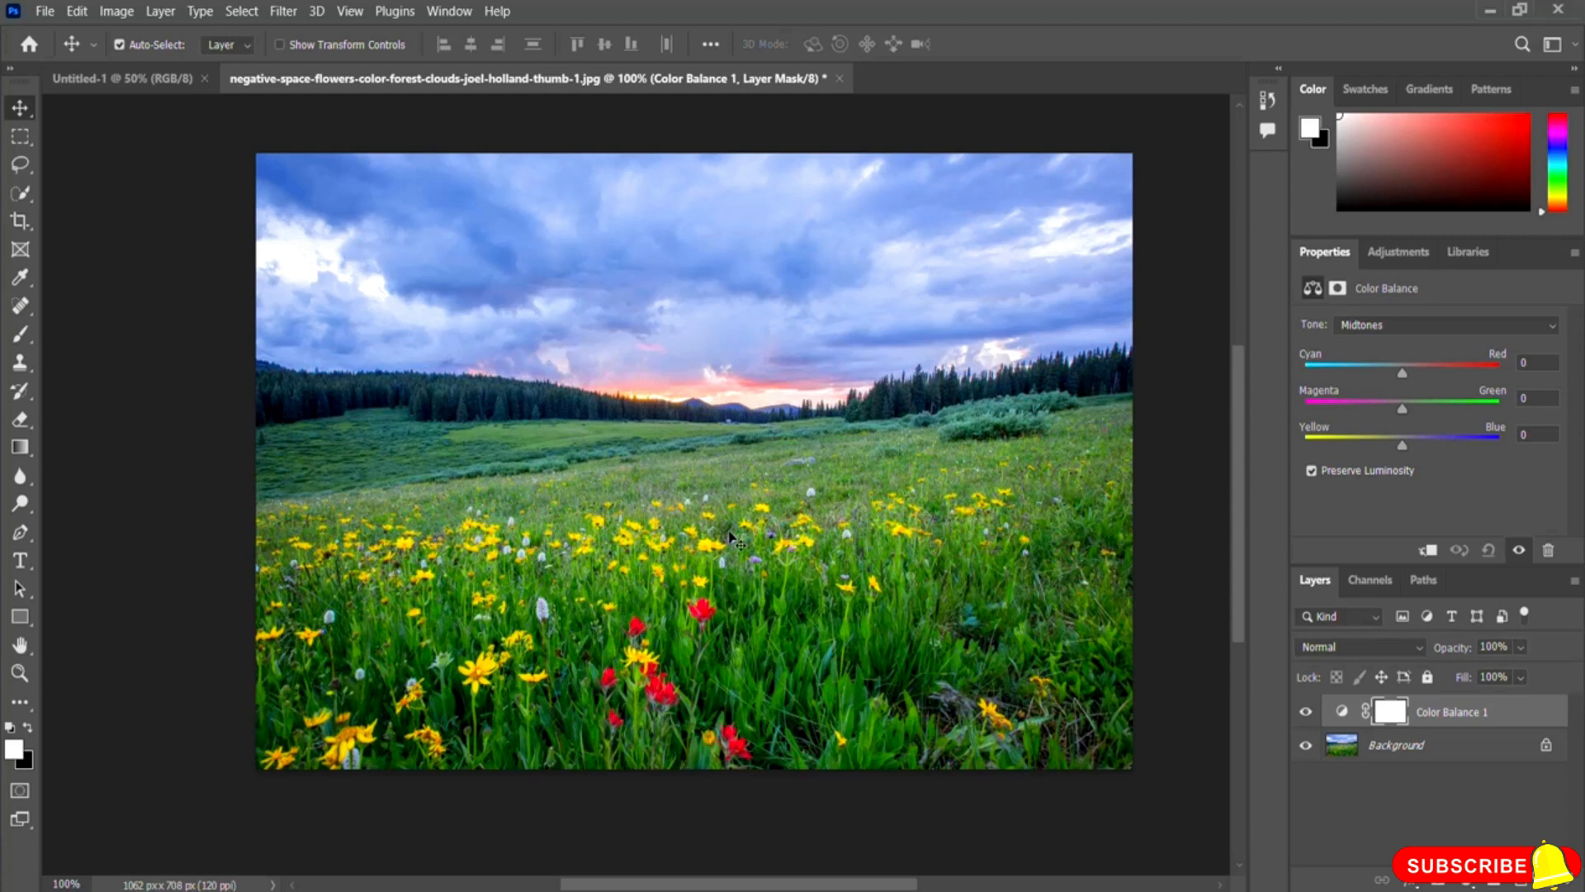
drag(1402, 445, 1309, 447)
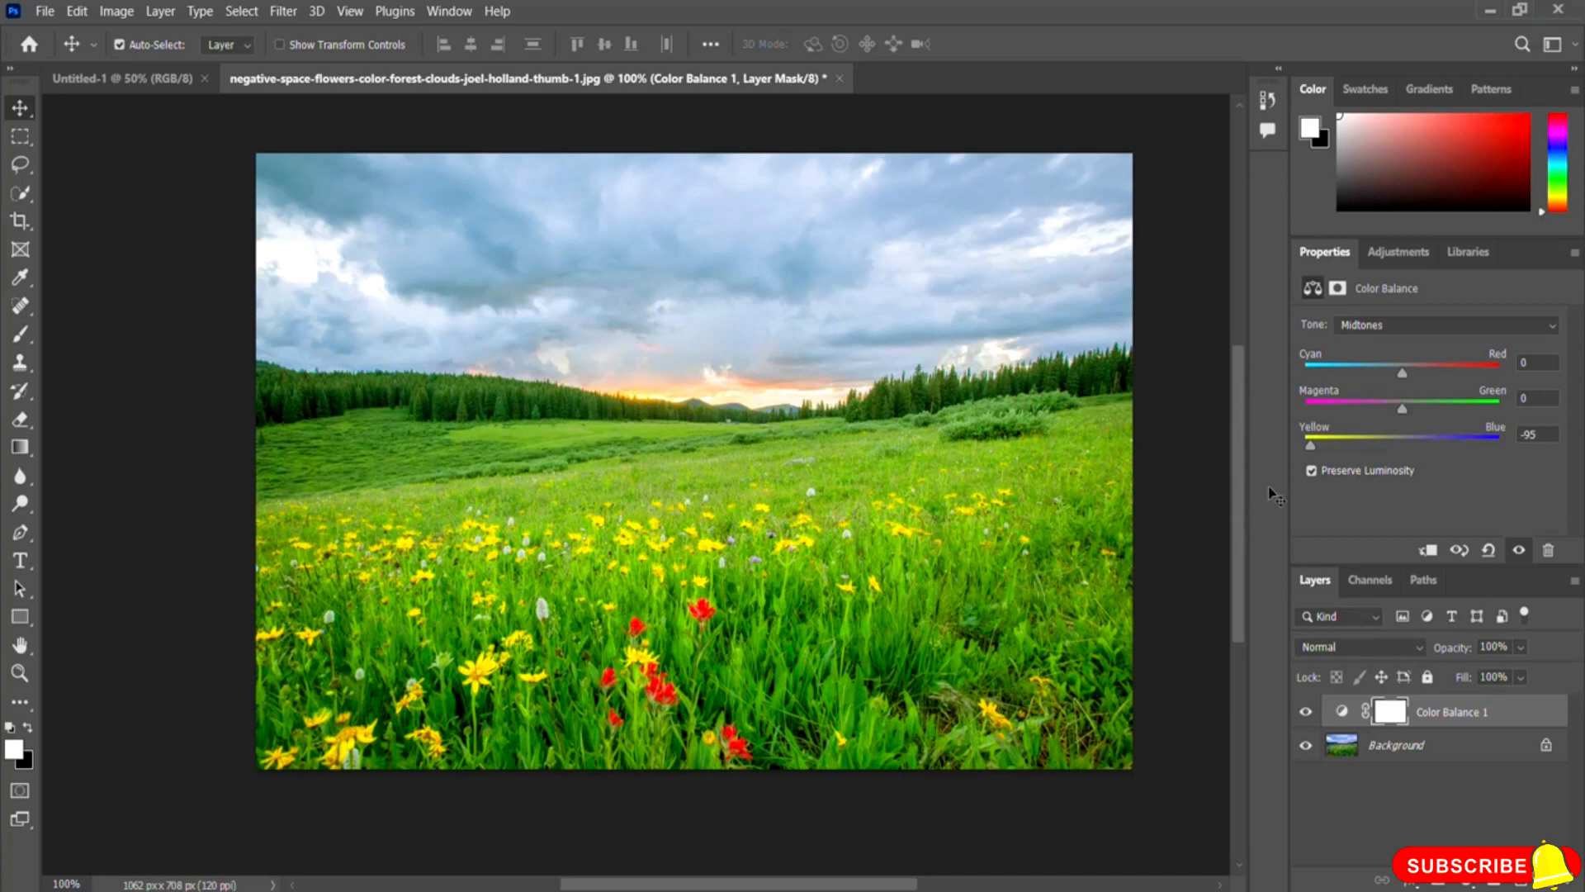
drag(1311, 446, 1497, 445)
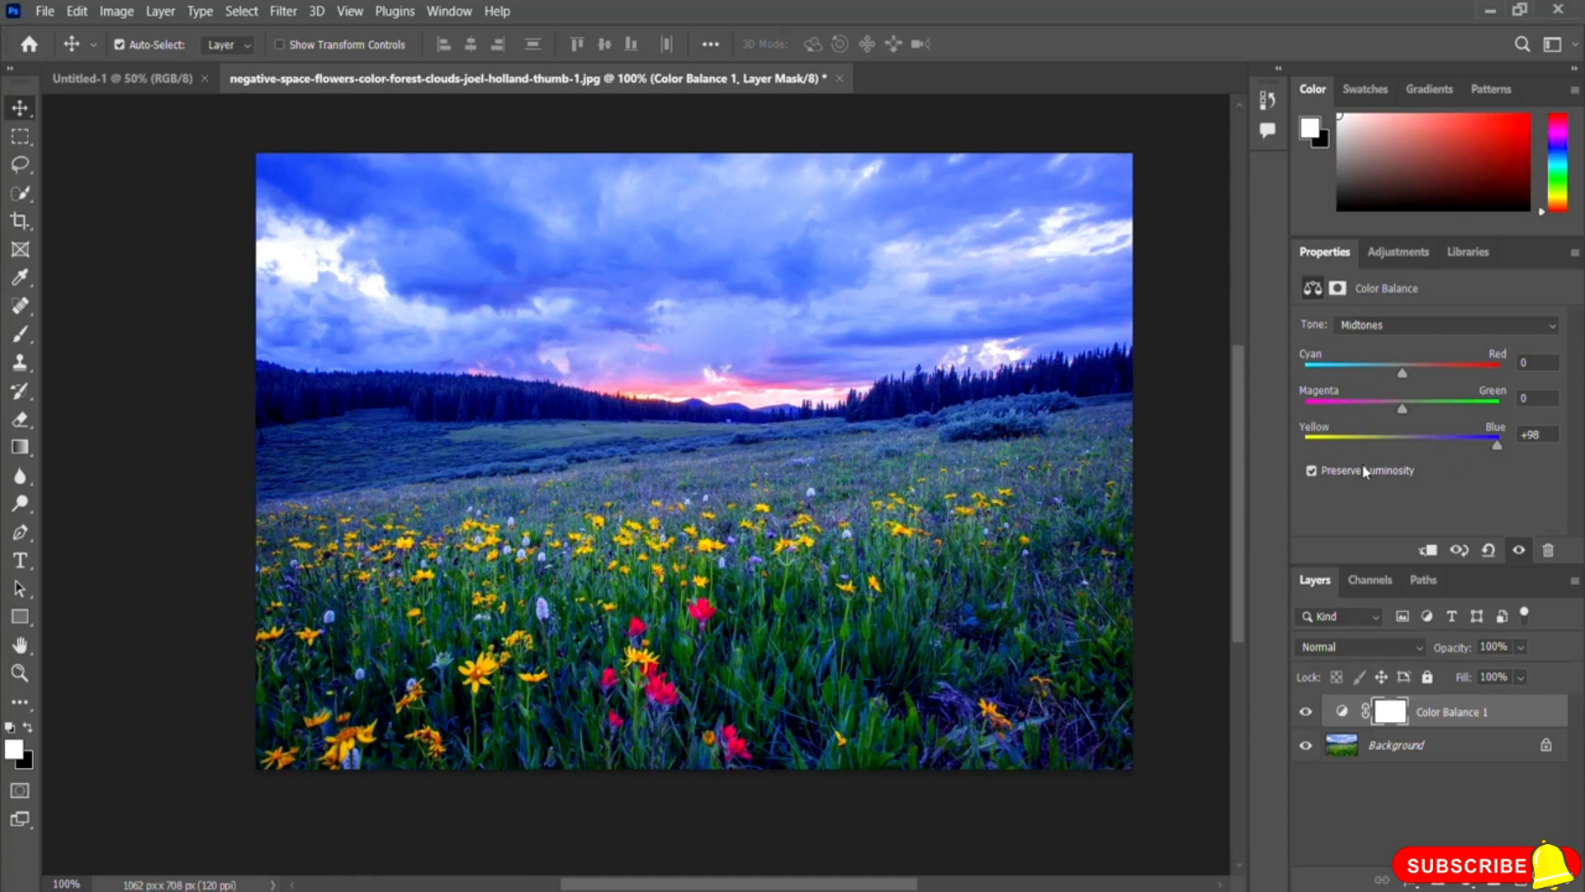
drag(1456, 446, 1408, 451)
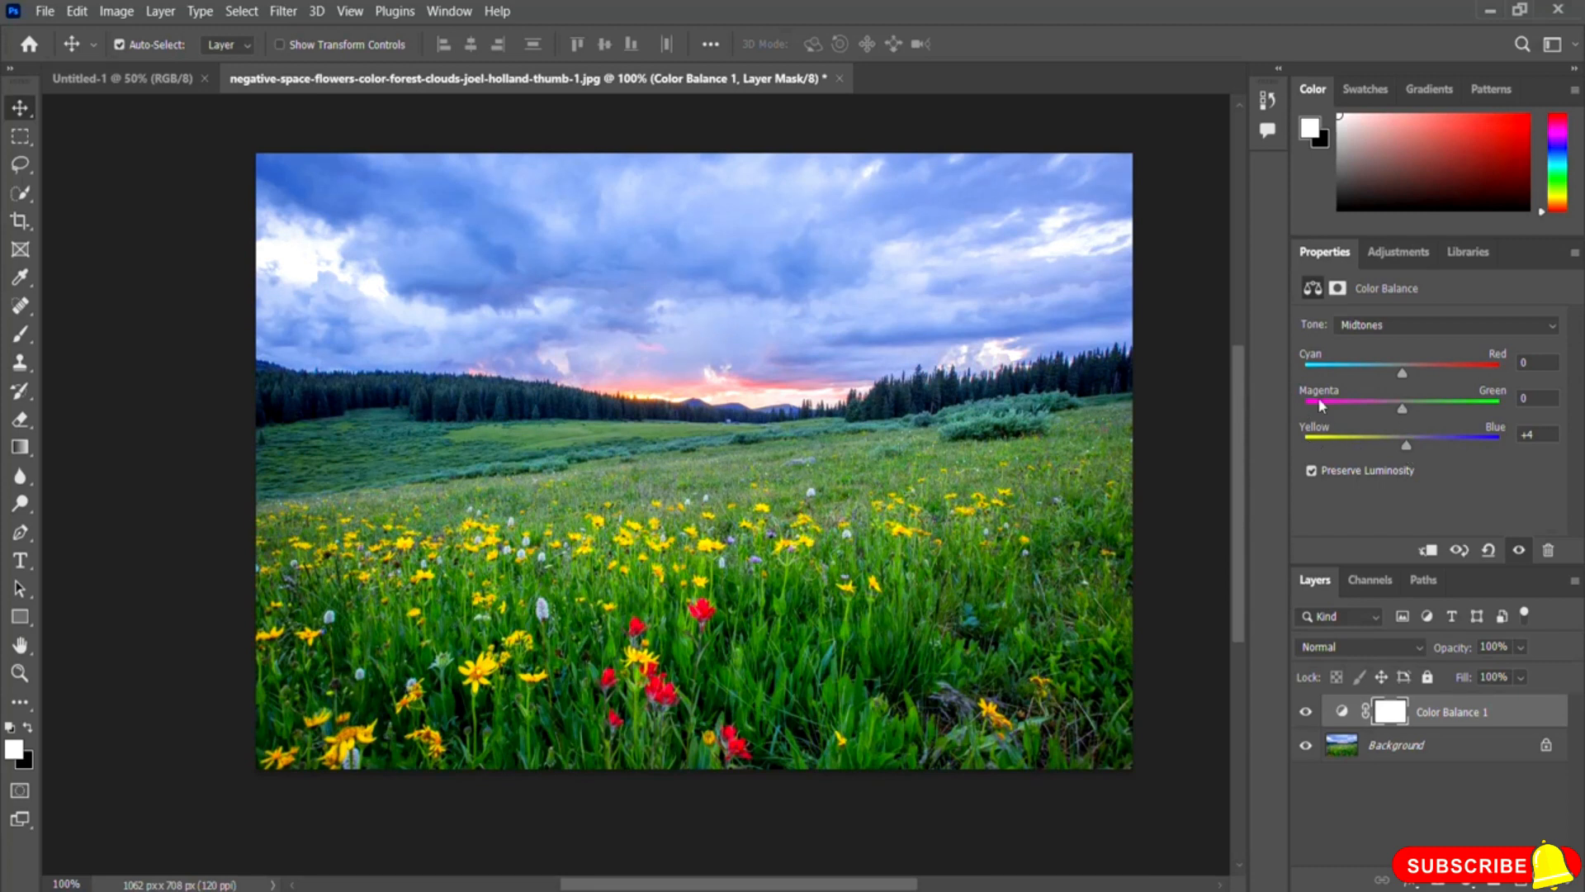
- Try the midtones' Magenta–Green balance at -97 and +97, and set it to +6
drag(1402, 411, 1309, 410)
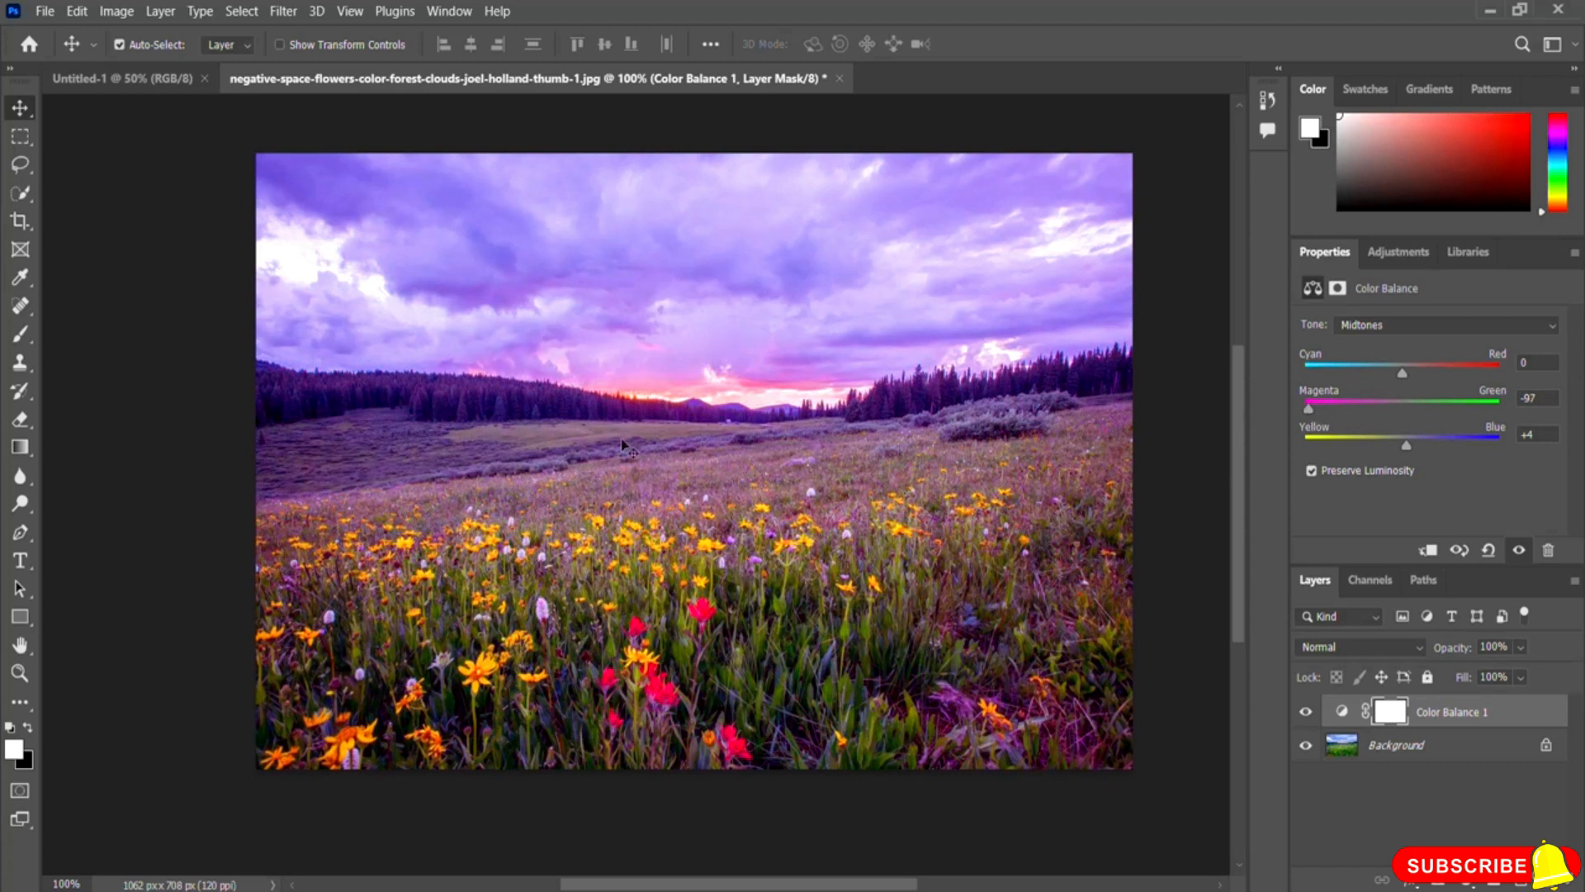
drag(1309, 410, 1499, 420)
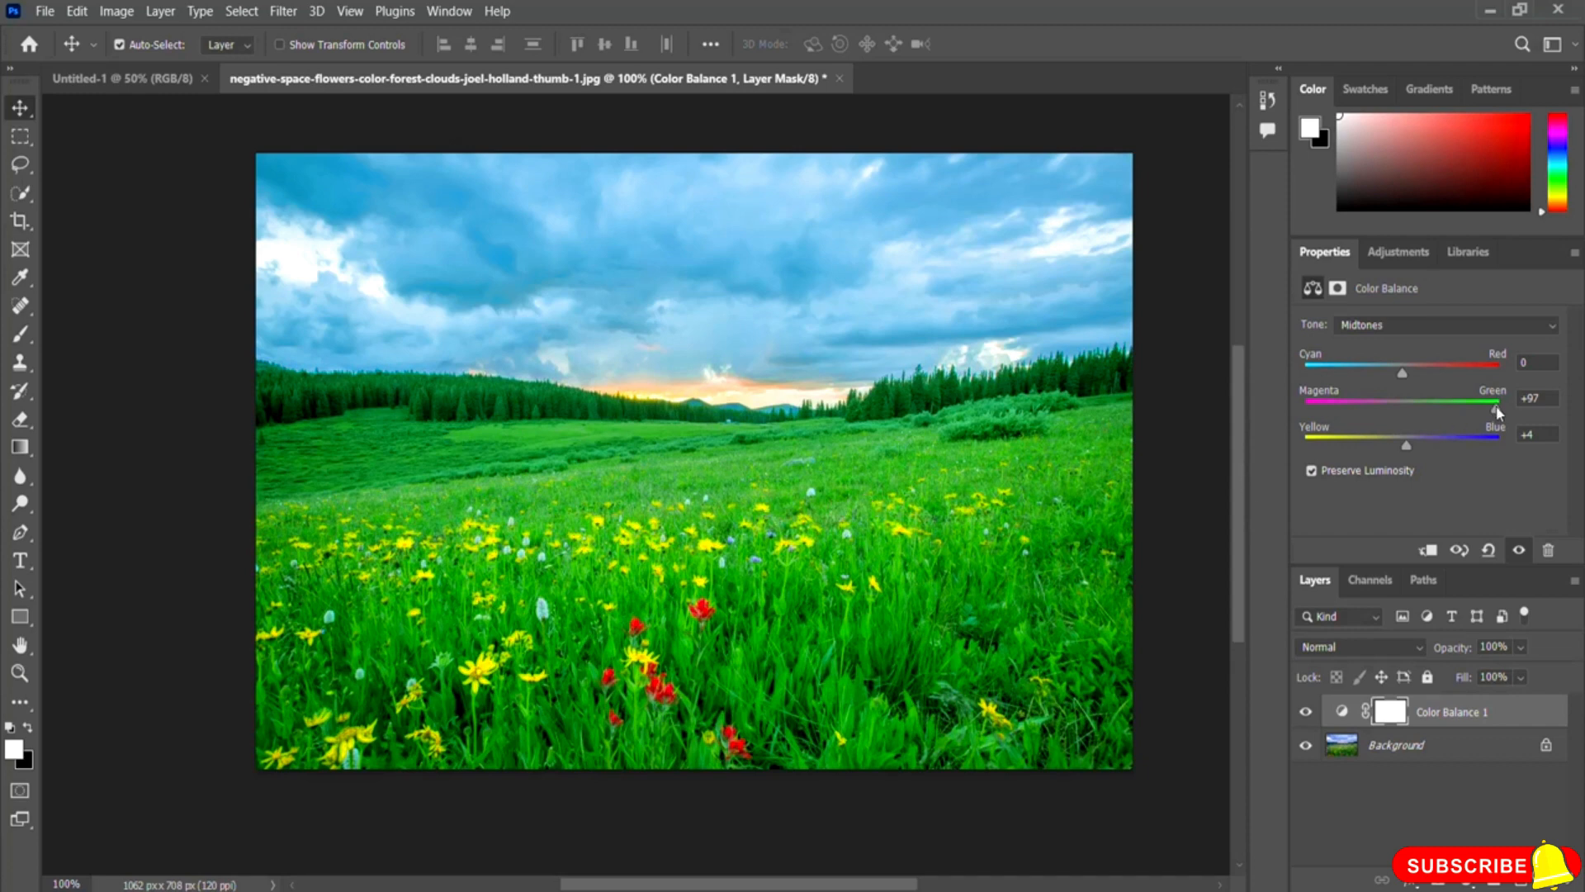
drag(1498, 412, 1409, 409)
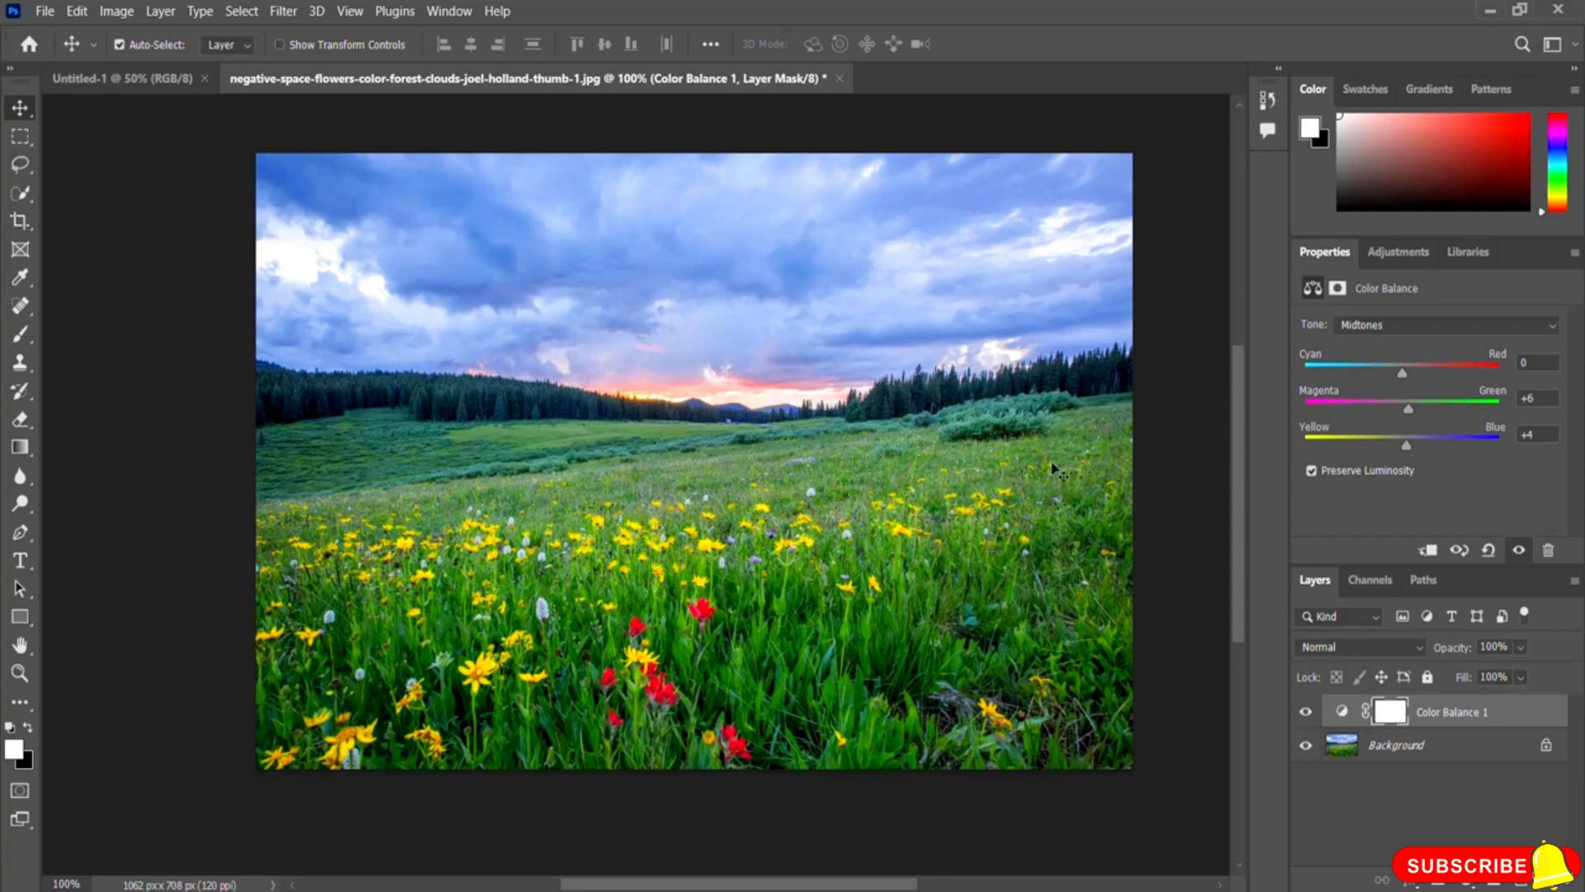
- Try the midtones' Cyan–Red balance at +100 and -100, and set it to +30 with Magenta–Green at -34
drag(1404, 374, 1499, 372)
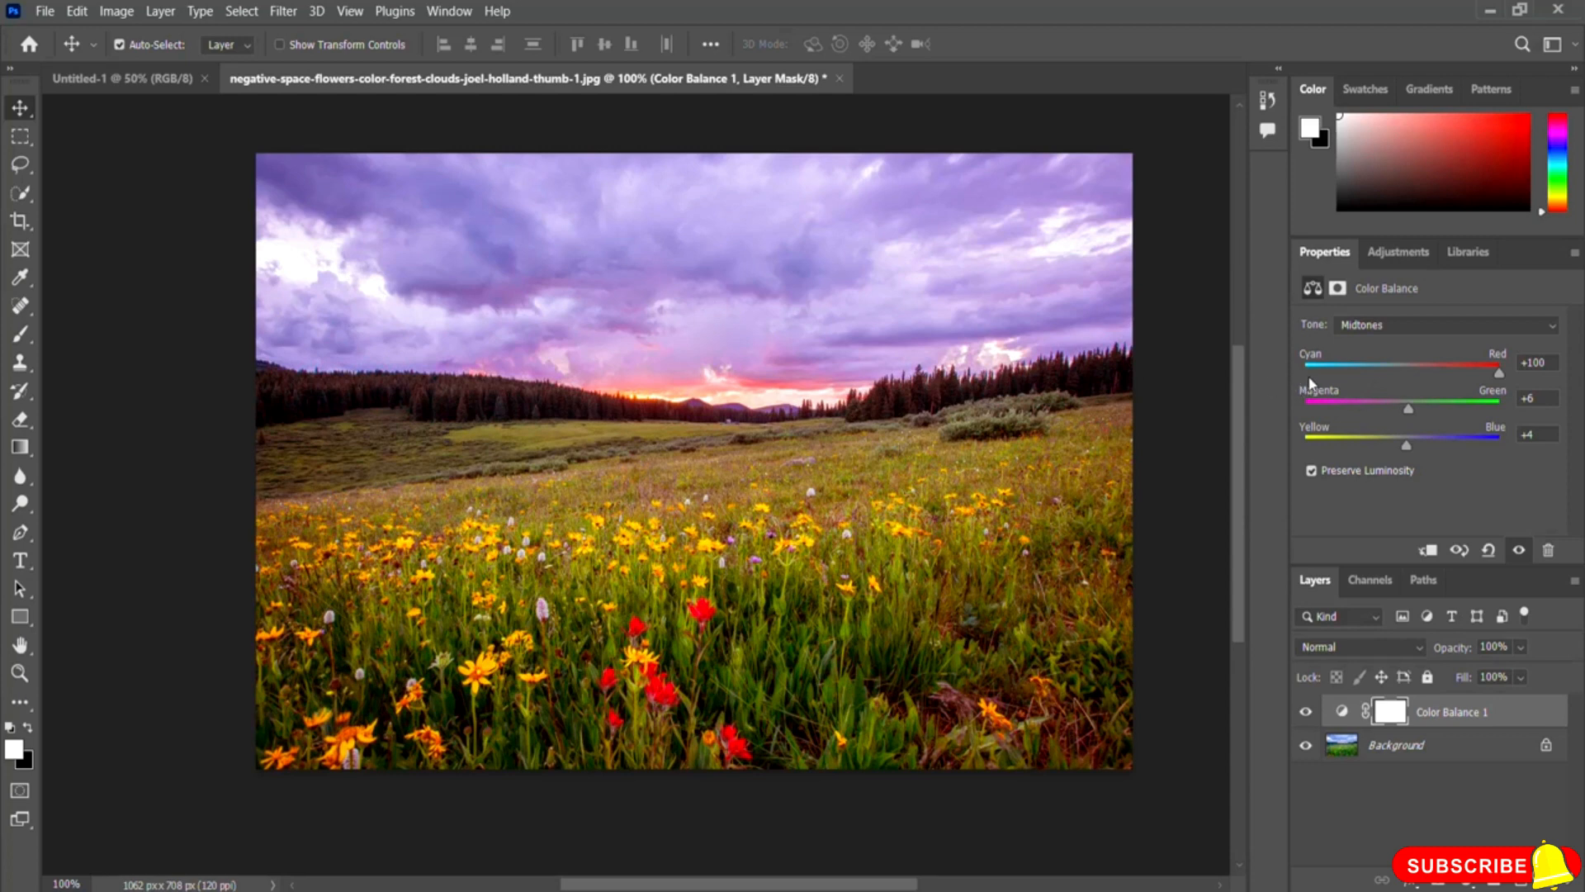
drag(1499, 373, 1305, 376)
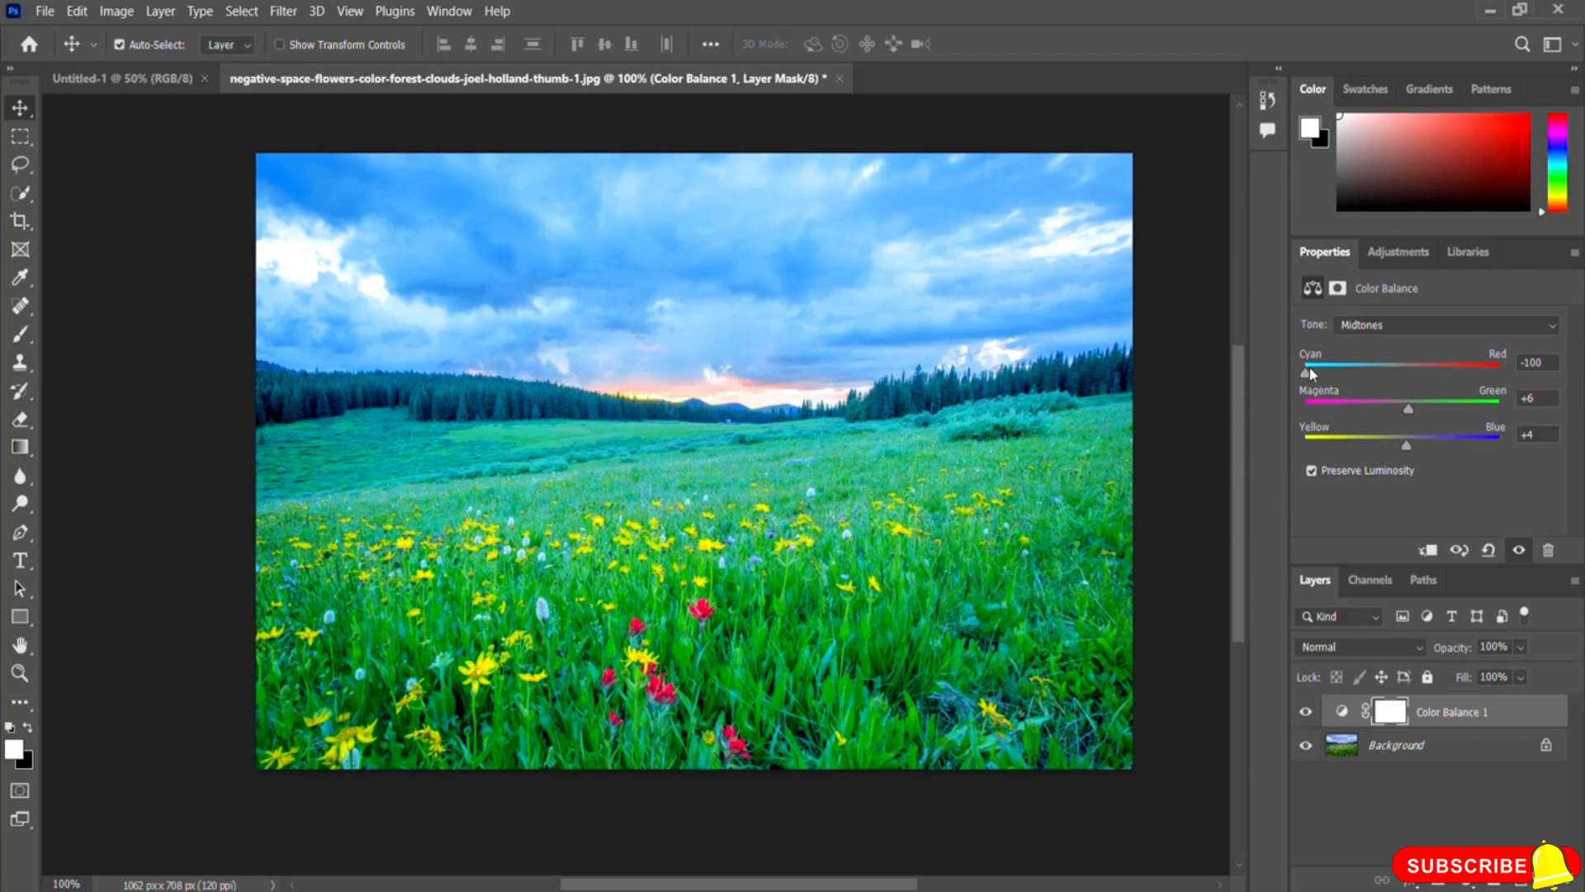
drag(1307, 376, 1391, 411)
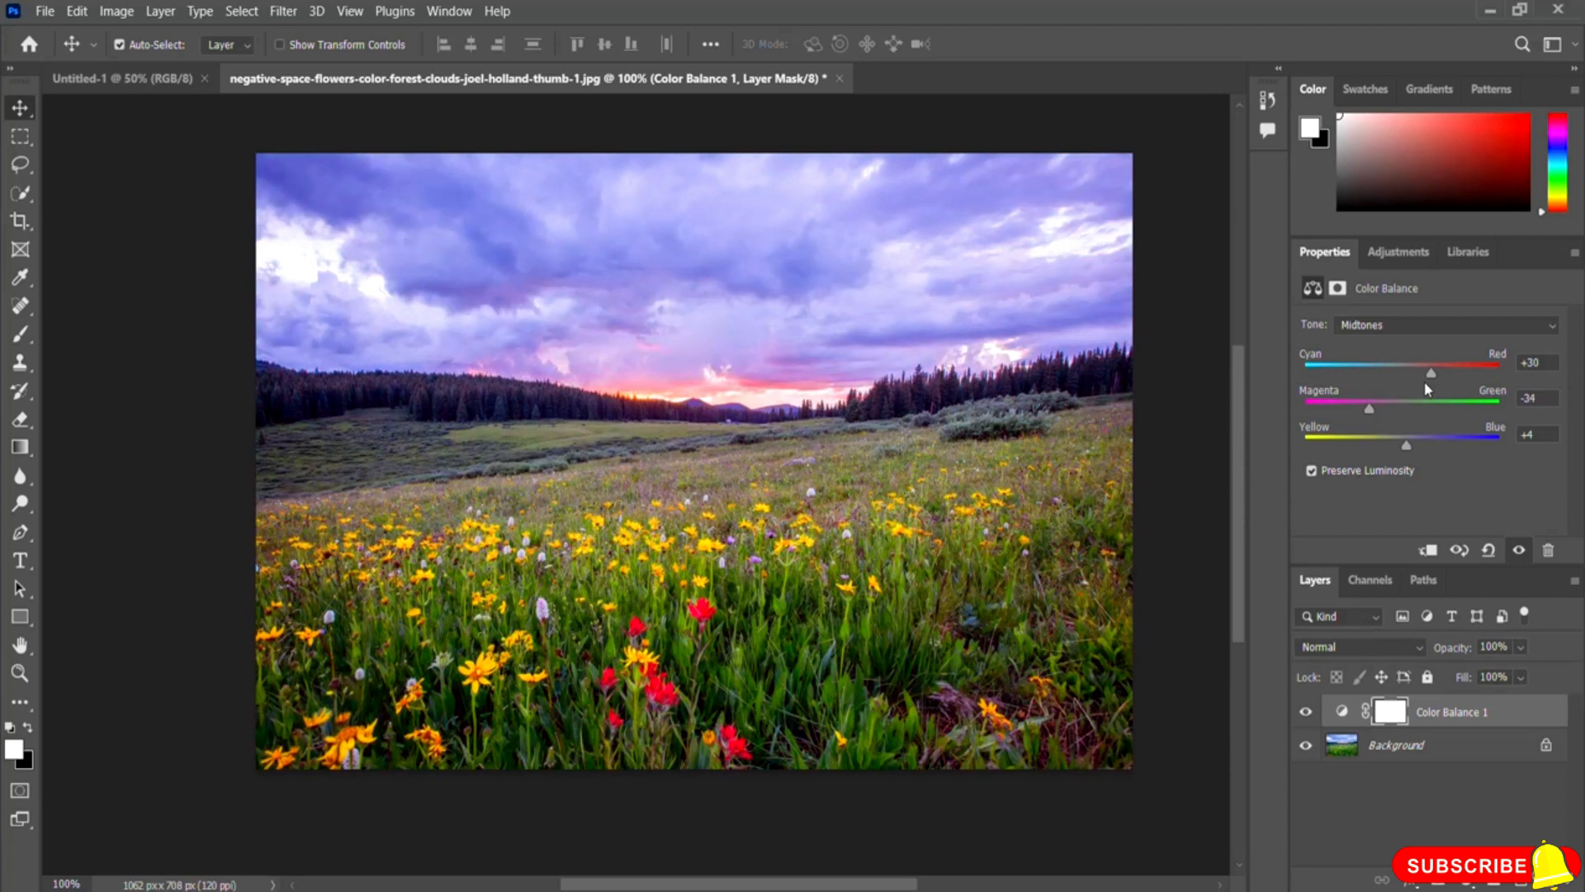
- Set the midtones' Cyan–Red balance to +68, Magenta–Green to +54 and Yellow–Blue to +62
drag(1402, 440, 1463, 450)
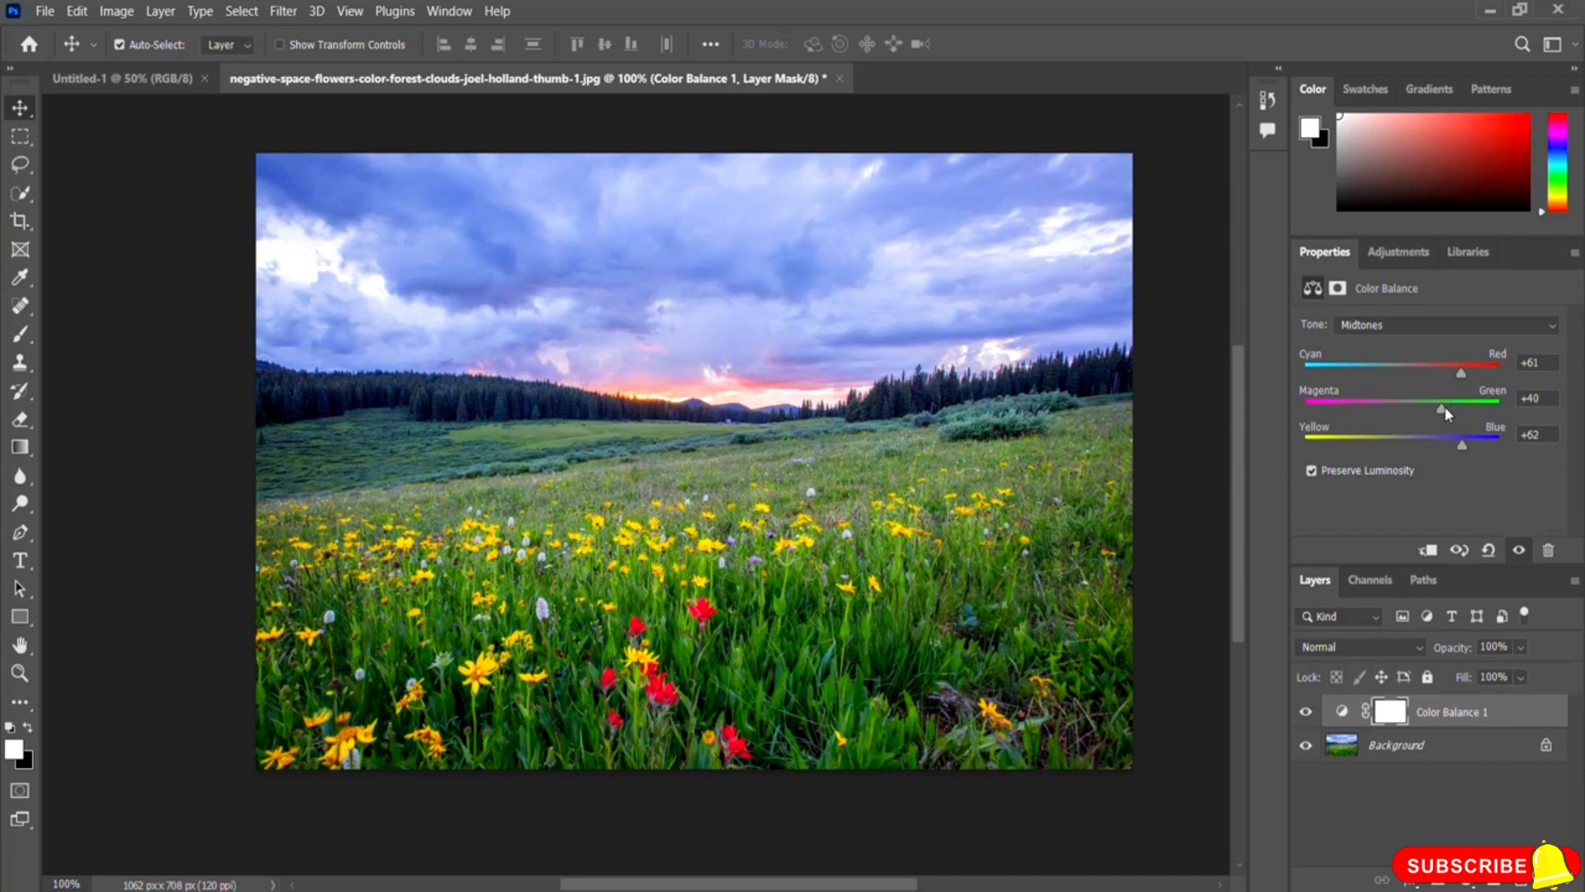
drag(1461, 373, 1442, 416)
click(1449, 406)
- Hide and show the Color Balance layer to compare the photo with and without it, and delete the layer with its mask
click(1306, 712)
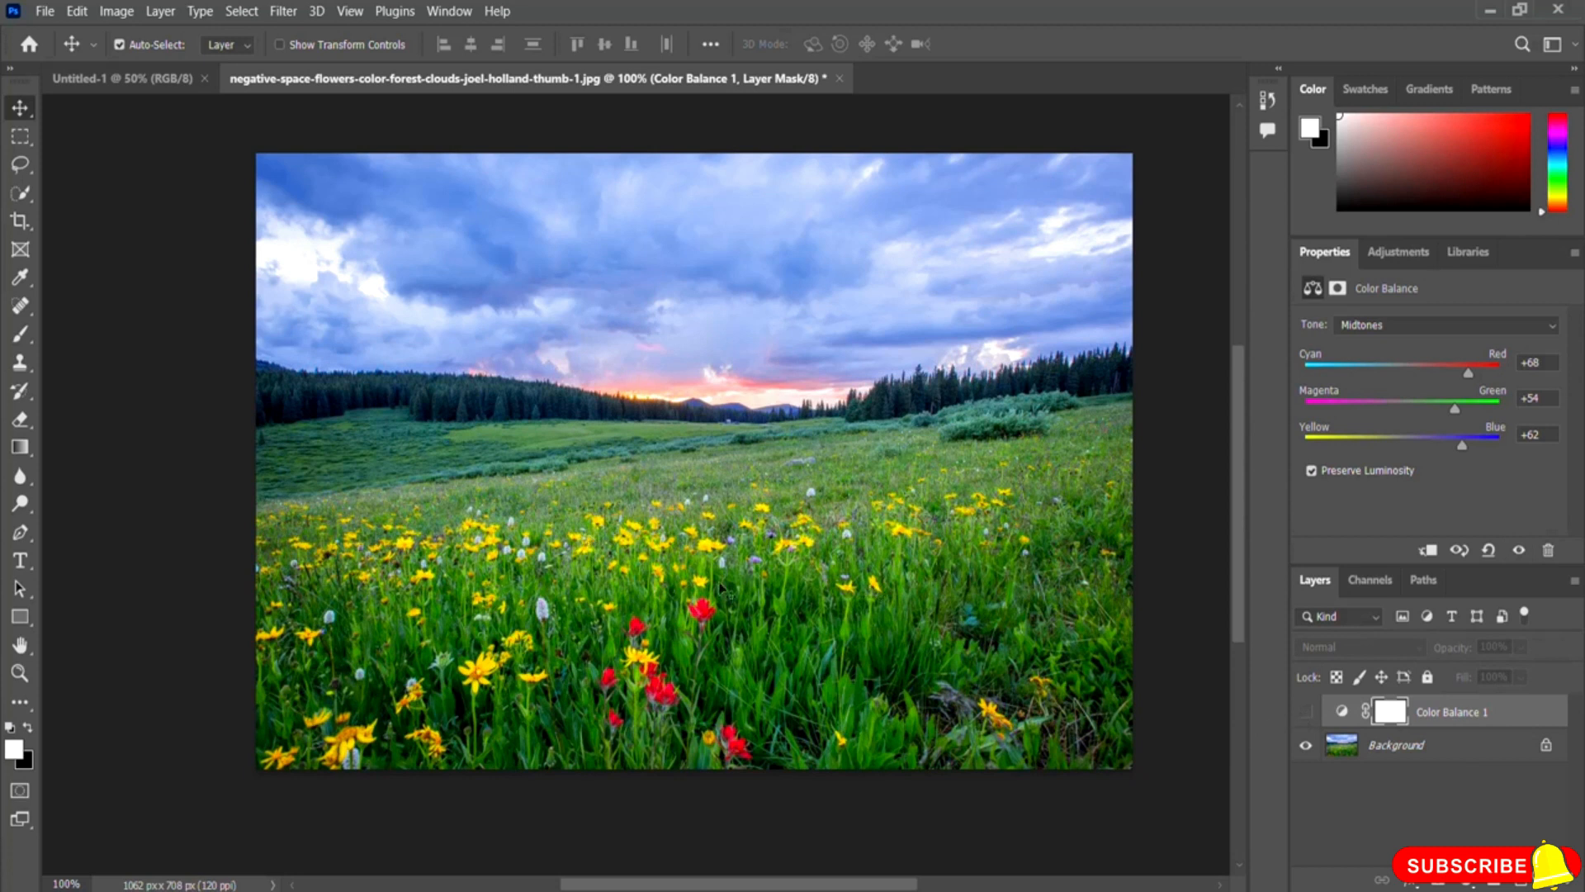
click(1306, 711)
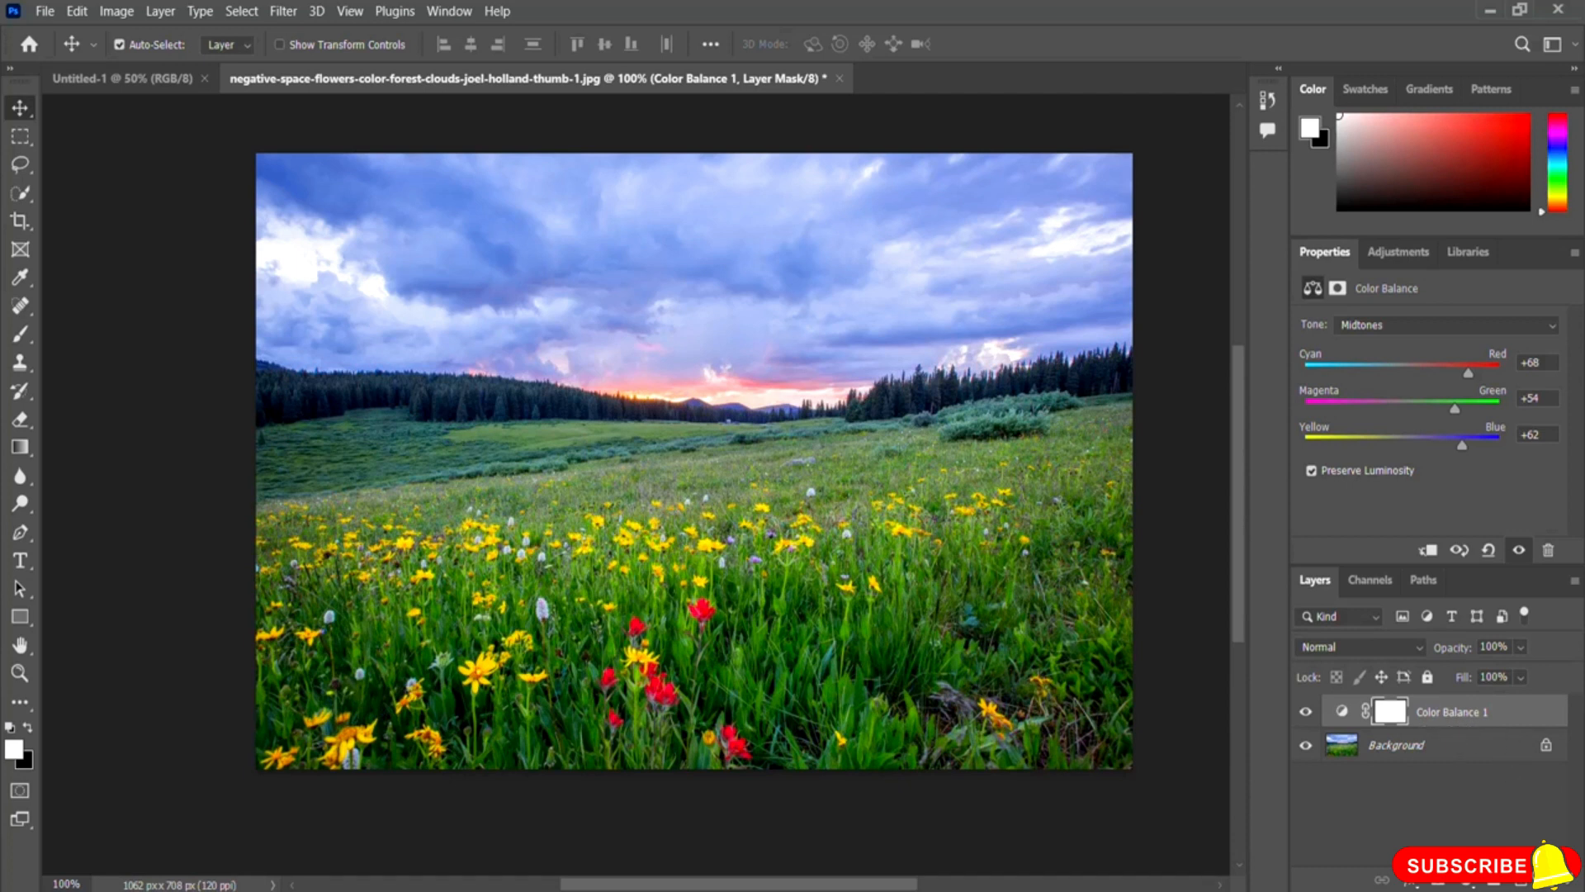
click(1548, 880)
click(1548, 880)
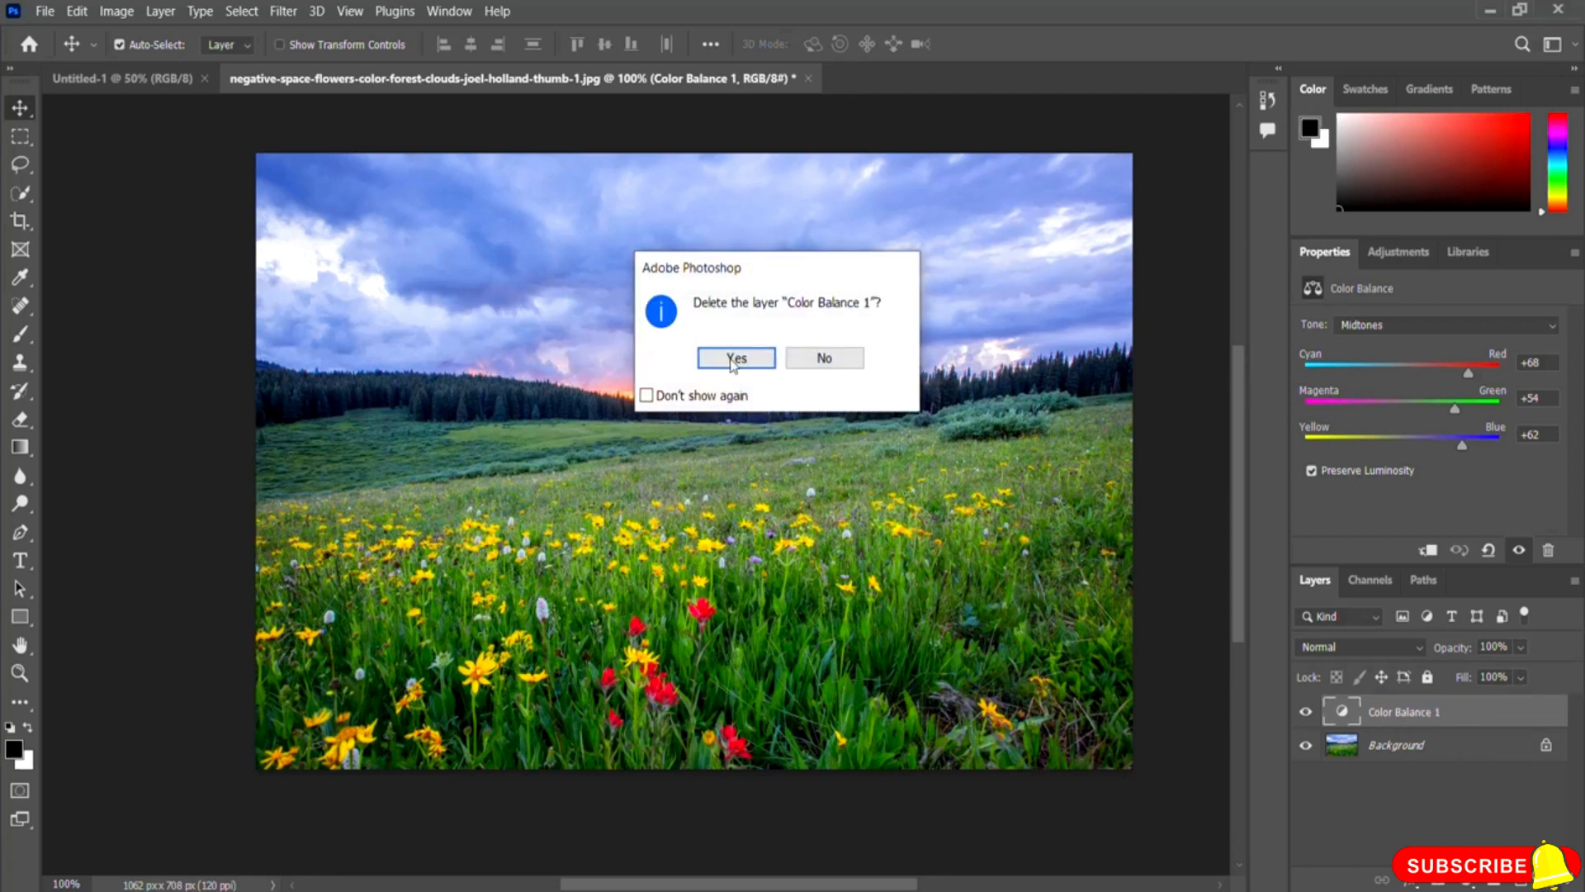
click(733, 360)
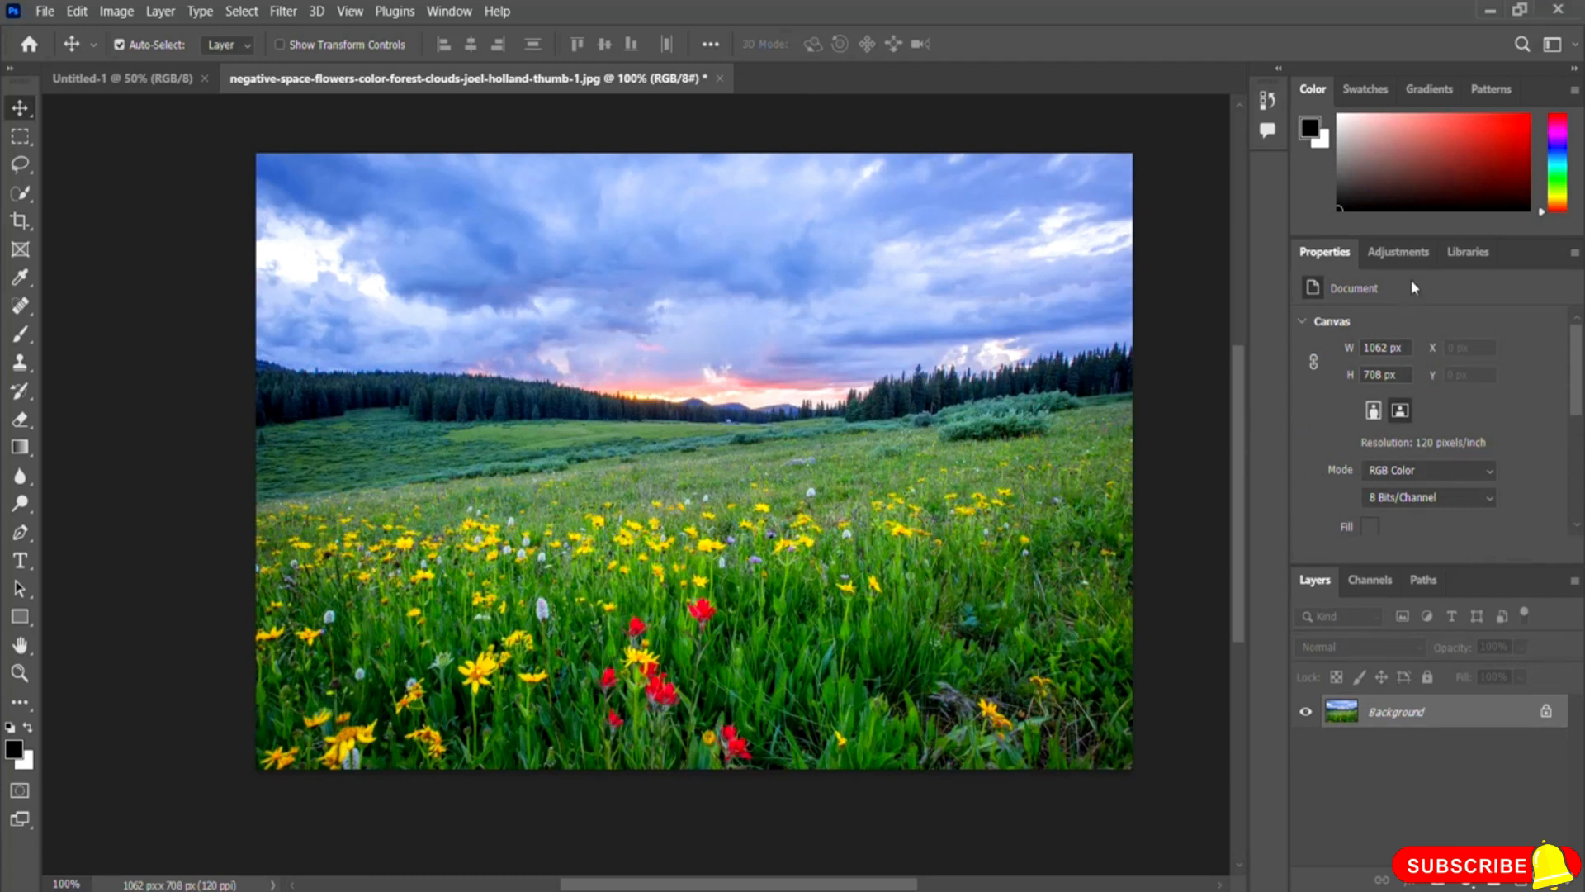
- Add a Black & White adjustment layer above the Background, try its Greens at -110 and 119, and set them to 65
click(1395, 255)
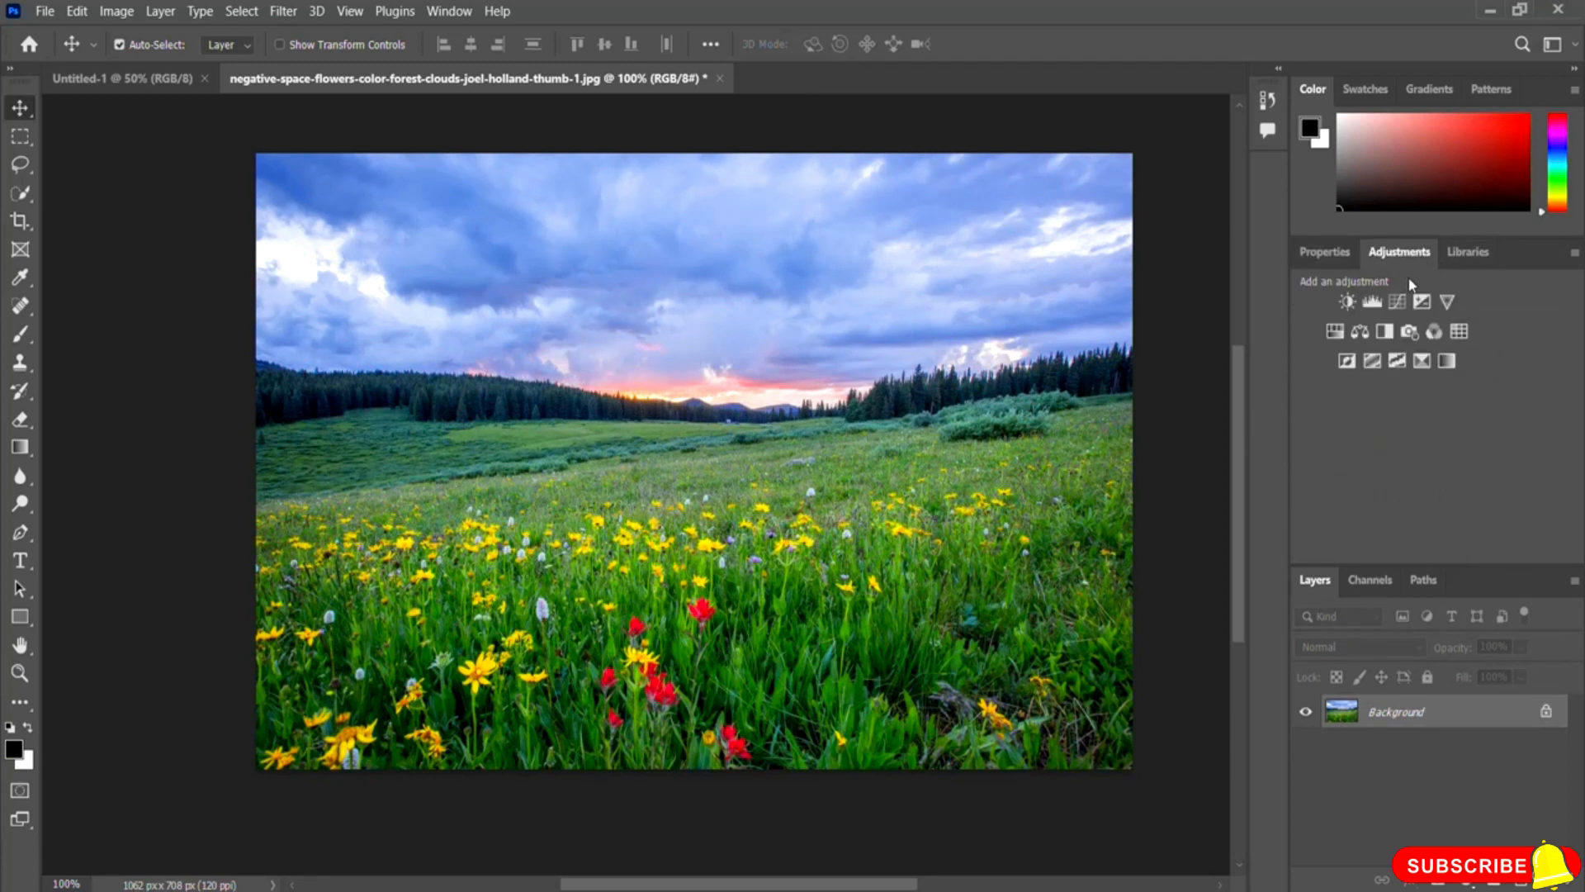
click(1384, 332)
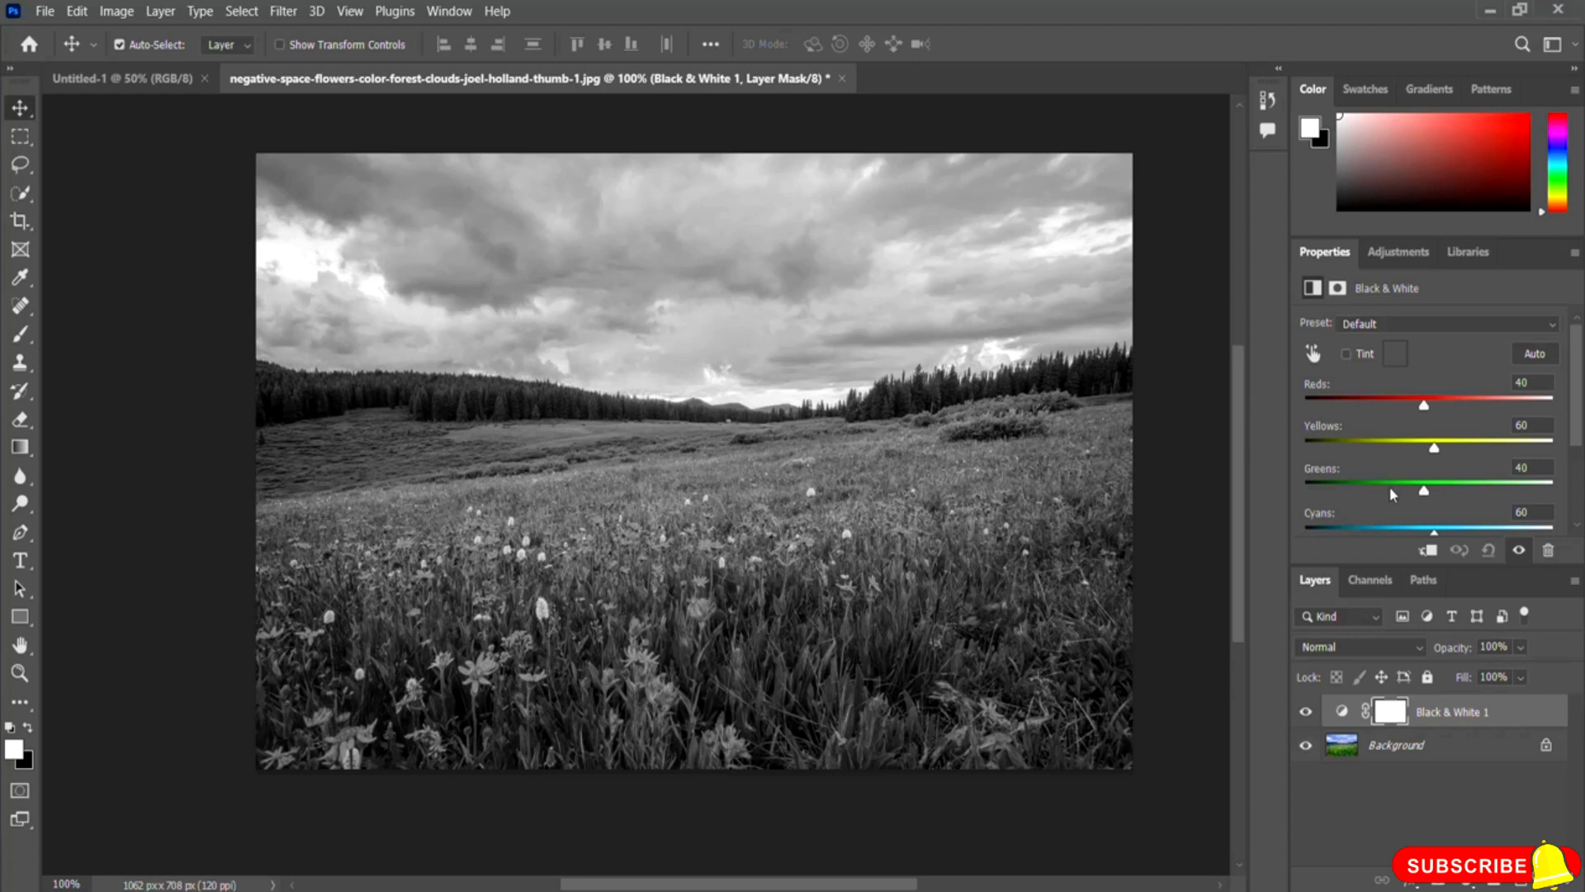
drag(1424, 493, 1350, 494)
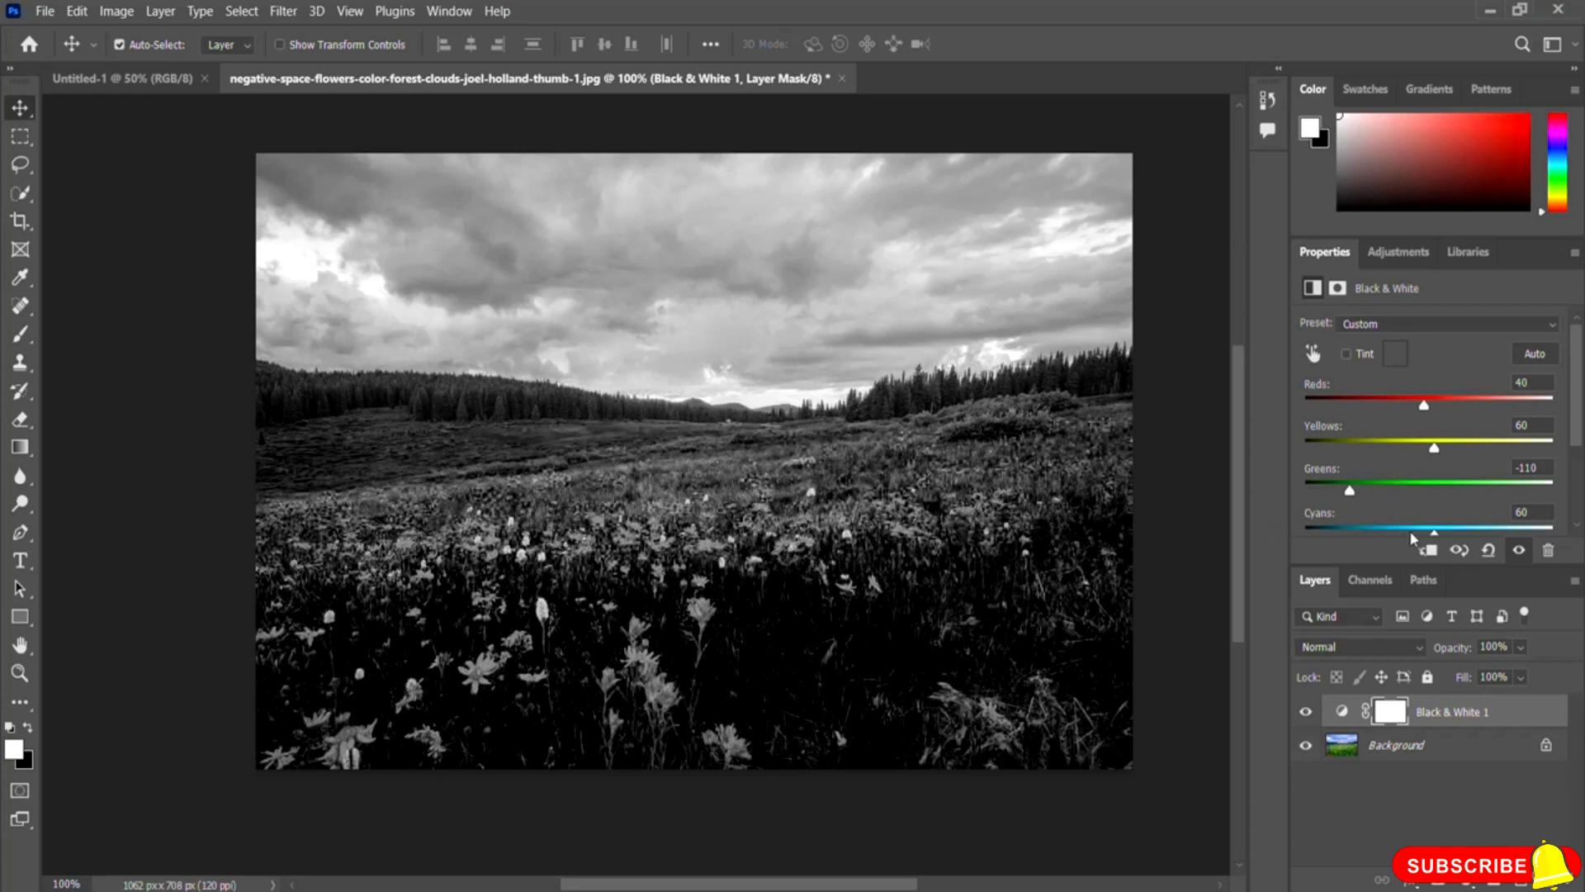
drag(1343, 493, 1464, 494)
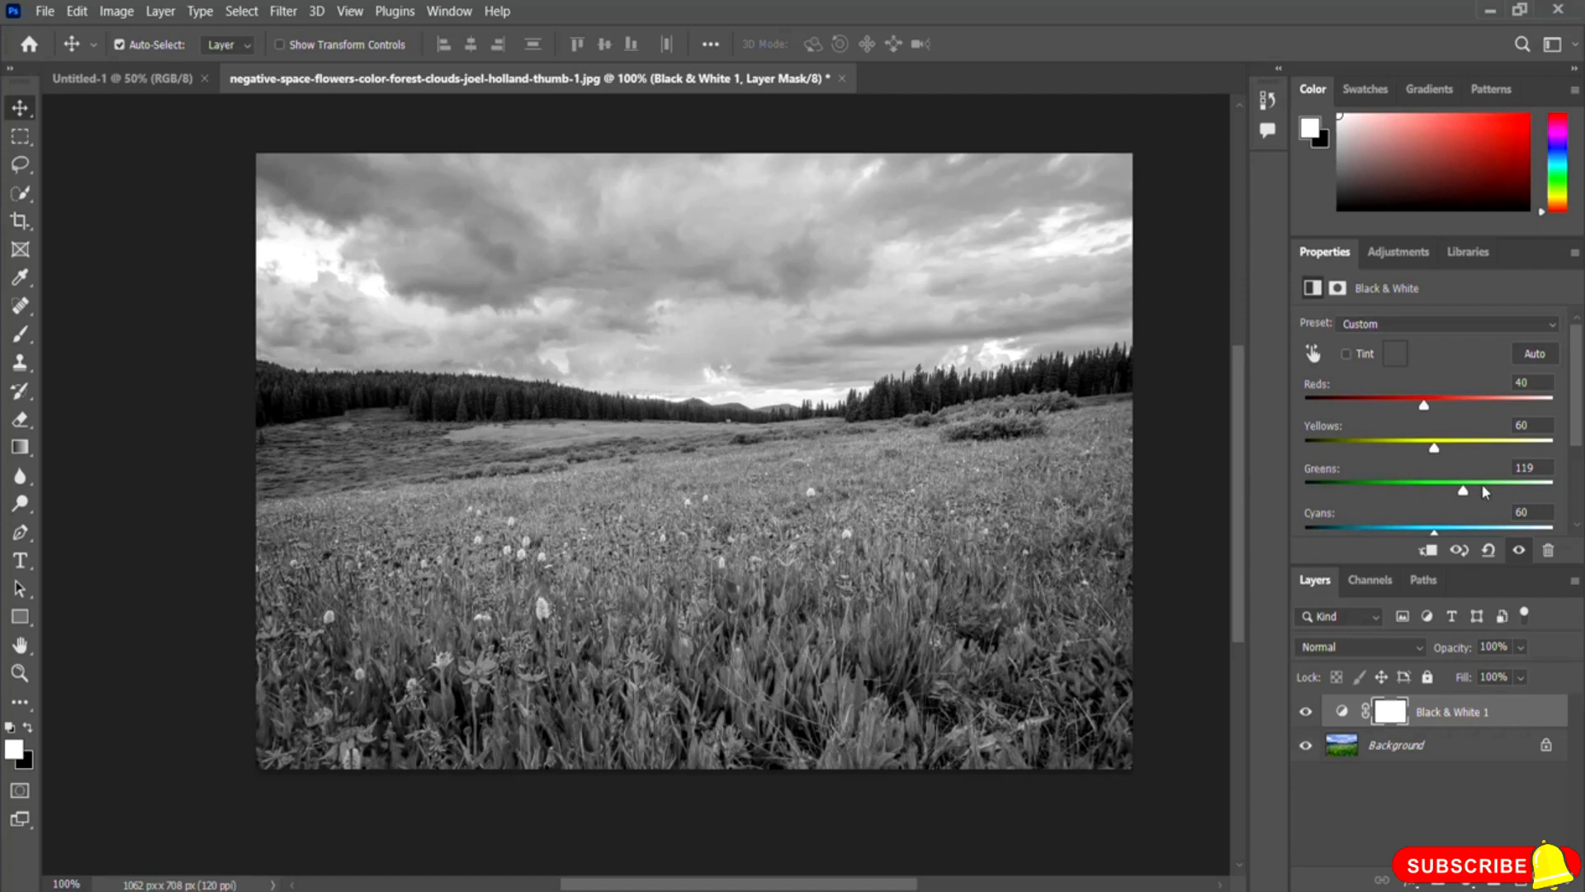
drag(1460, 494, 1438, 495)
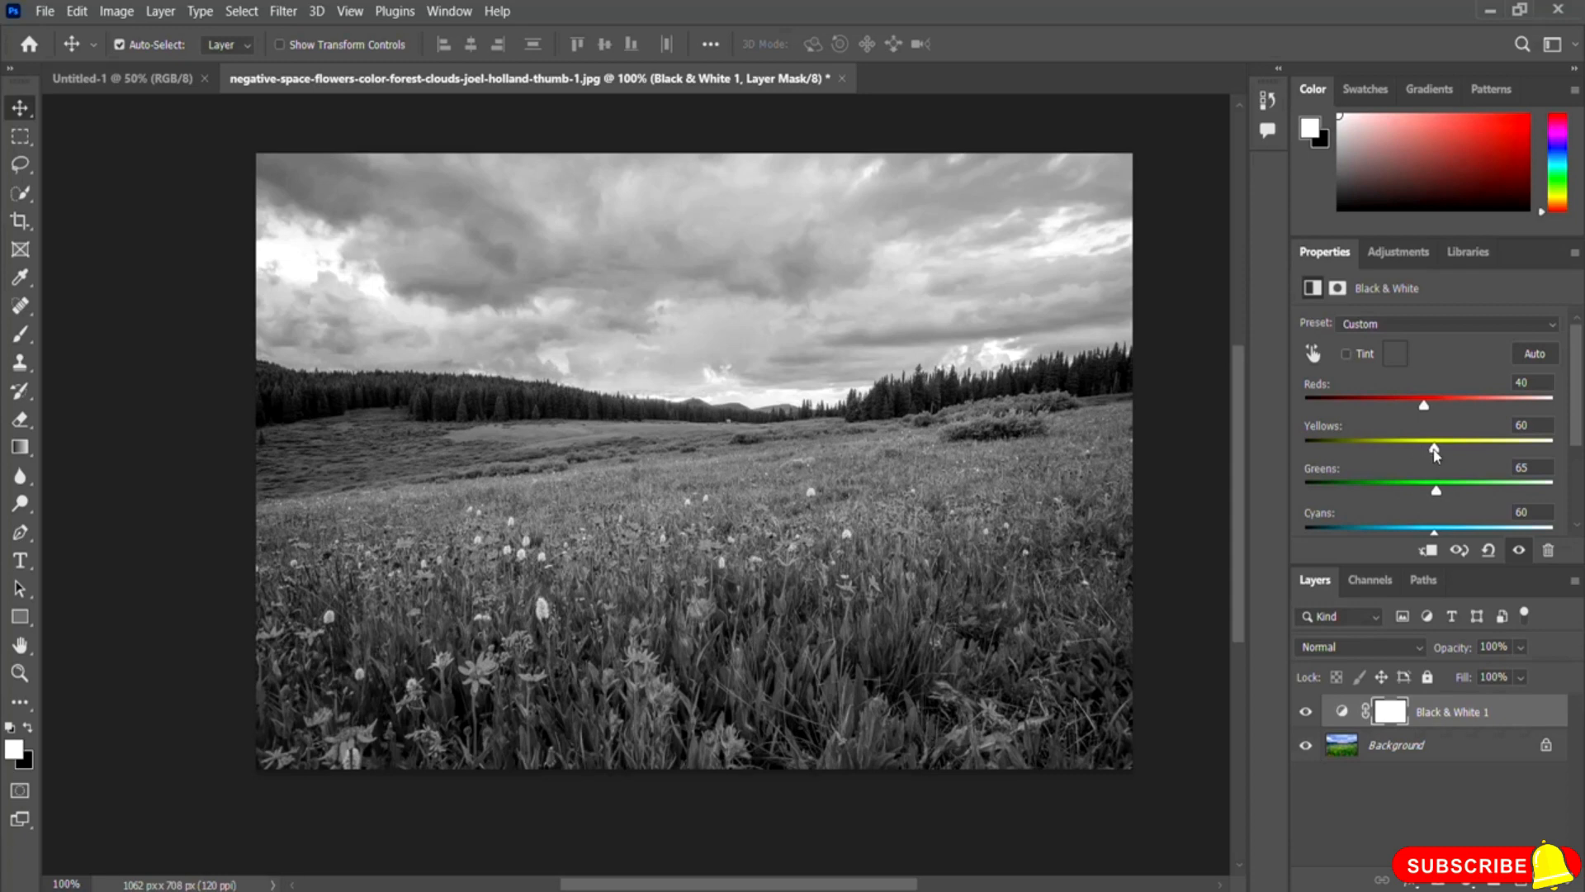
- Raise the Black & White adjustment's Yellows to 135 and on to 160, and set its Reds to 194
drag(1436, 454, 1471, 453)
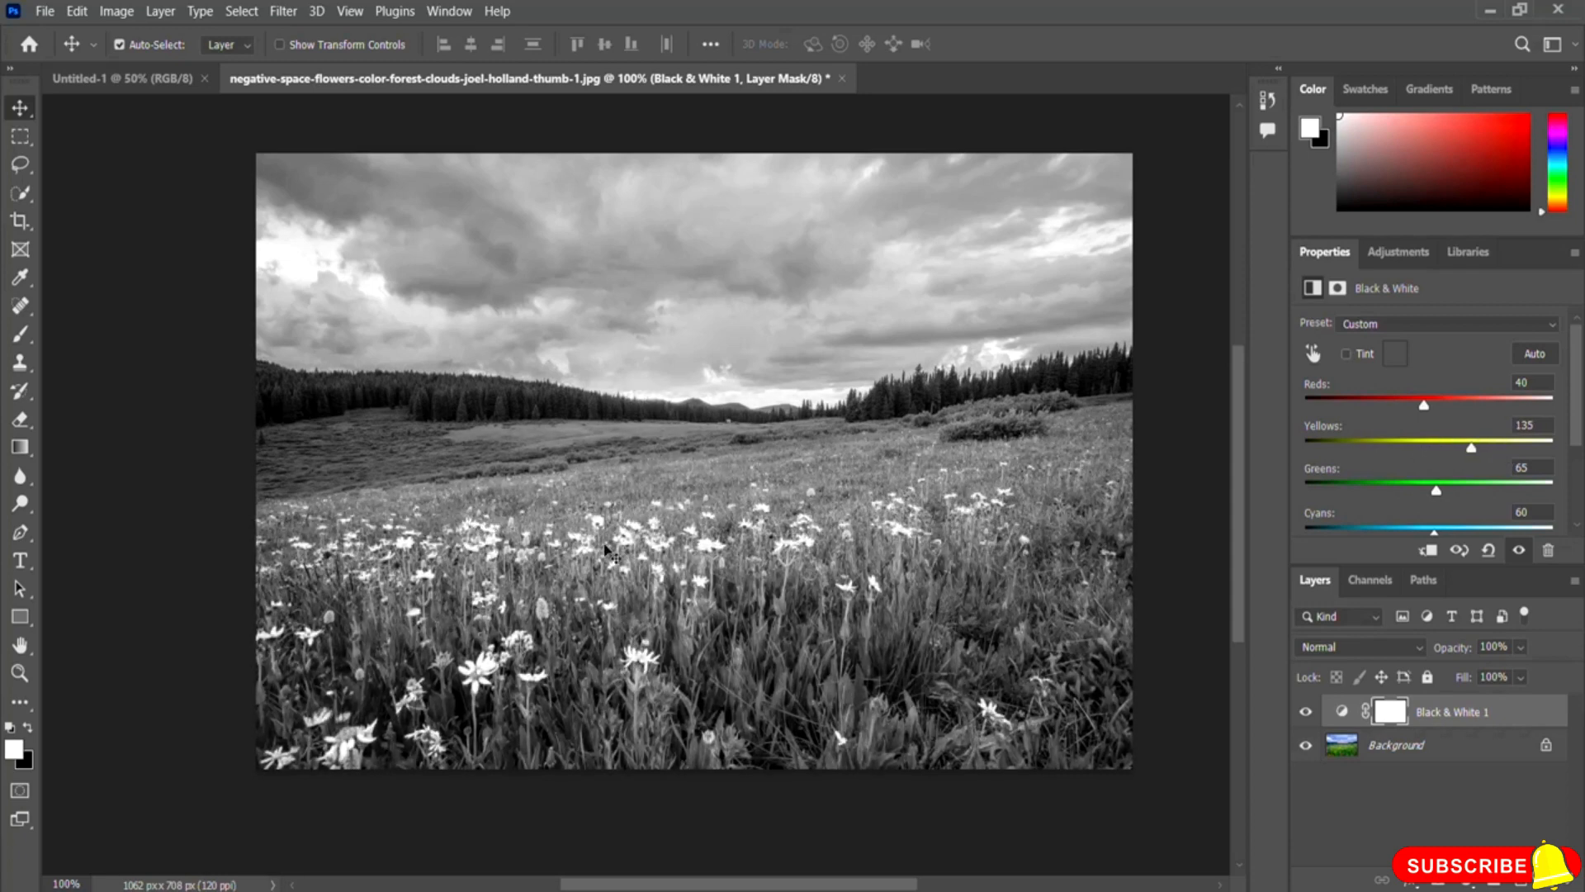
mouse_move(1471, 446)
mouse_down()
mouse_move(1445, 453)
mouse_move(1484, 452)
mouse_up()
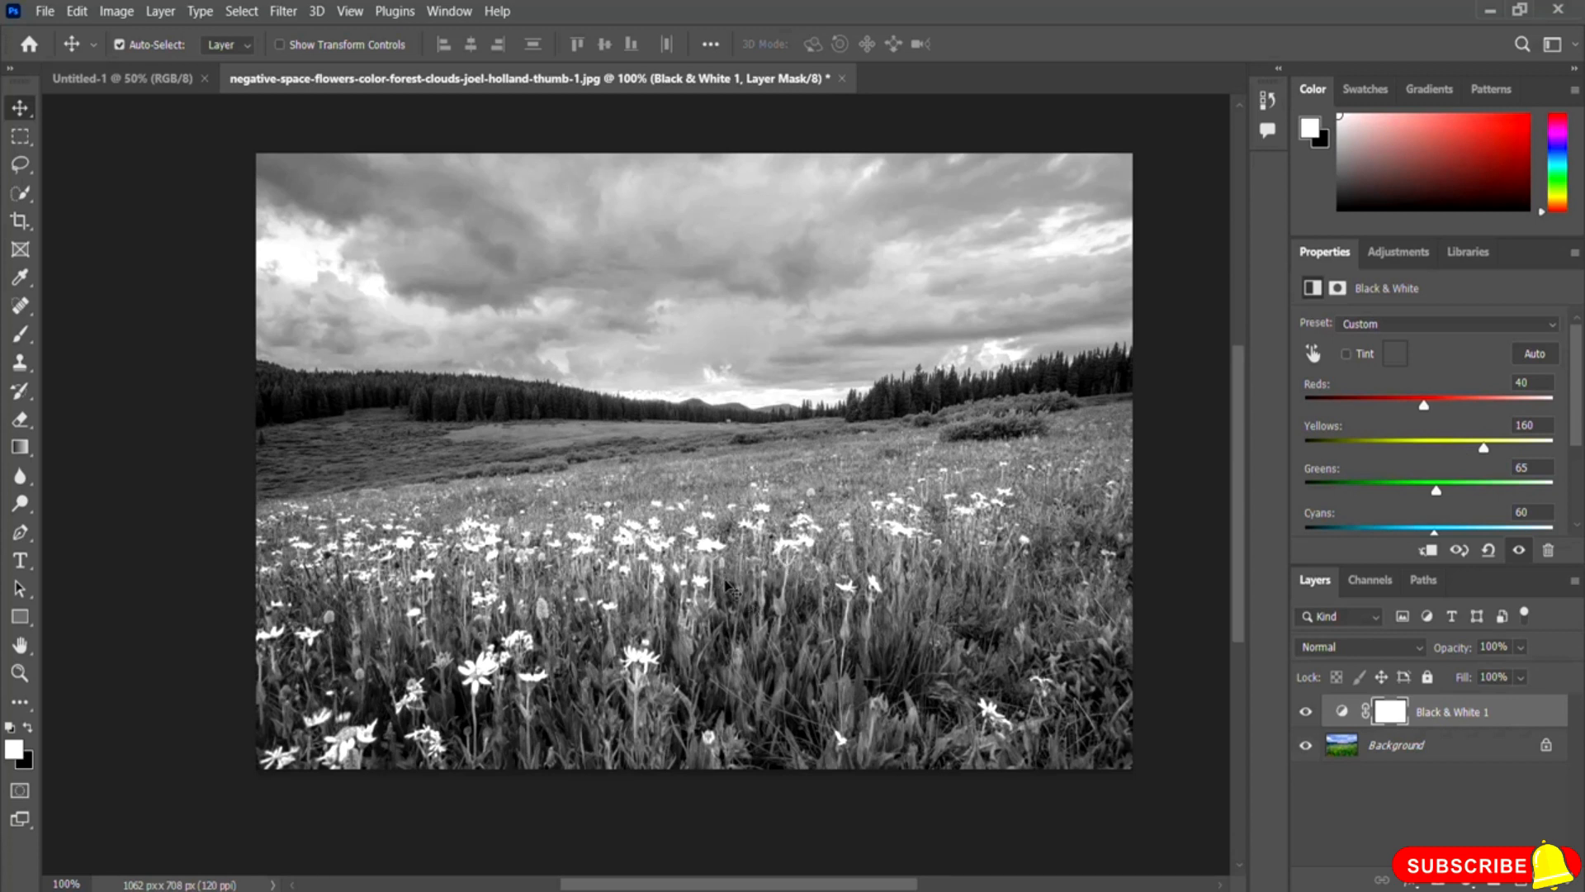
drag(1423, 404, 1500, 414)
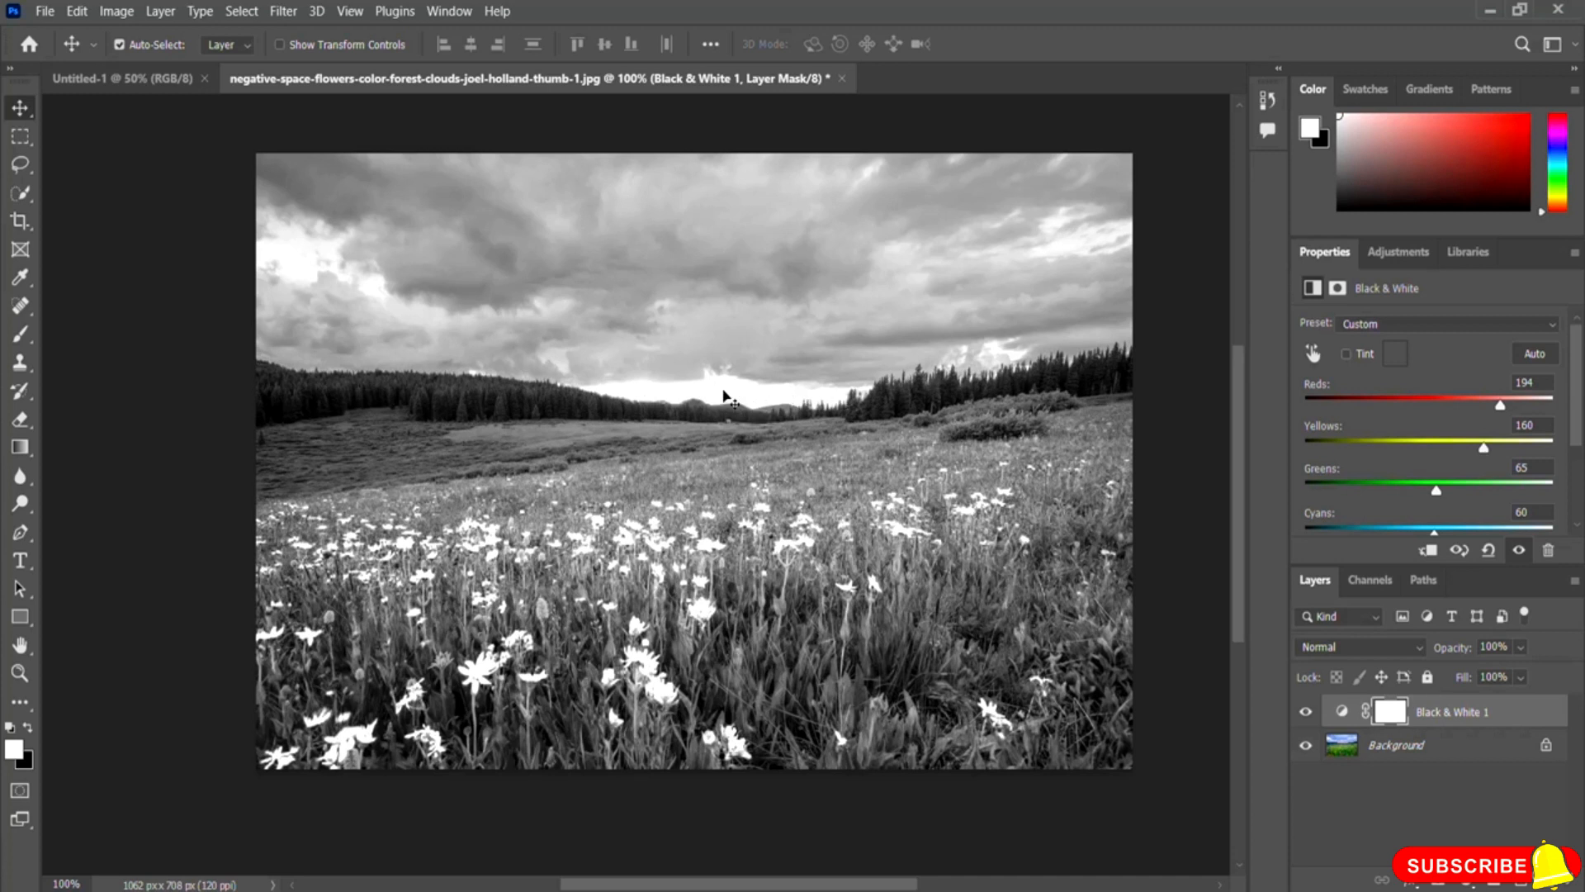
- Lower the Black & White adjustment's Reds to -71 and Yellows to -104, and delete the adjustment layer with its mask
drag(1500, 406, 1369, 409)
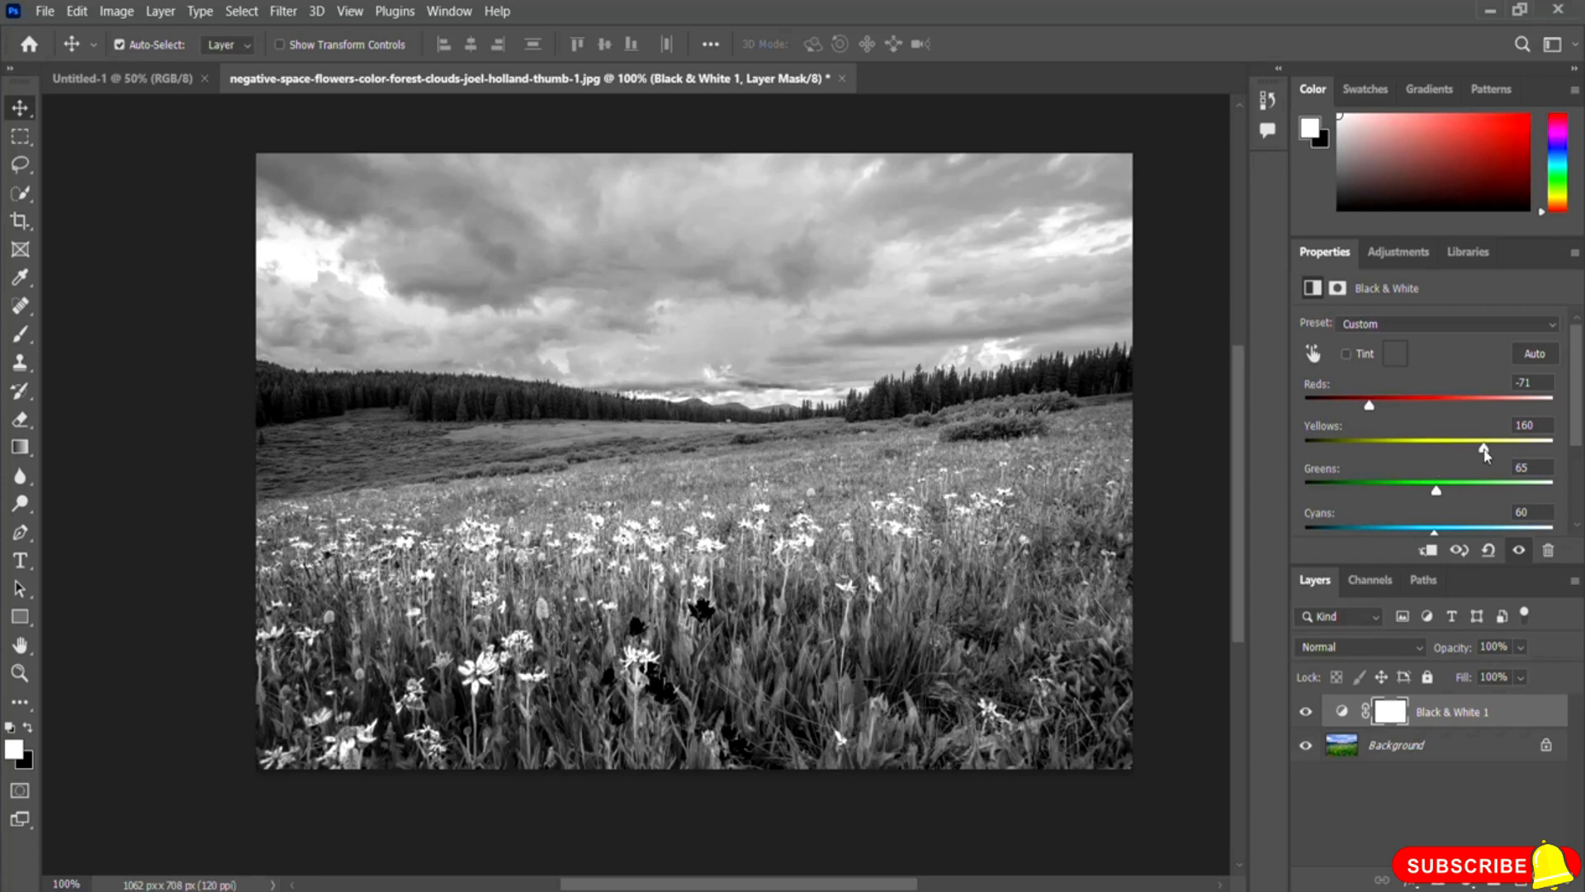
drag(1485, 450, 1353, 450)
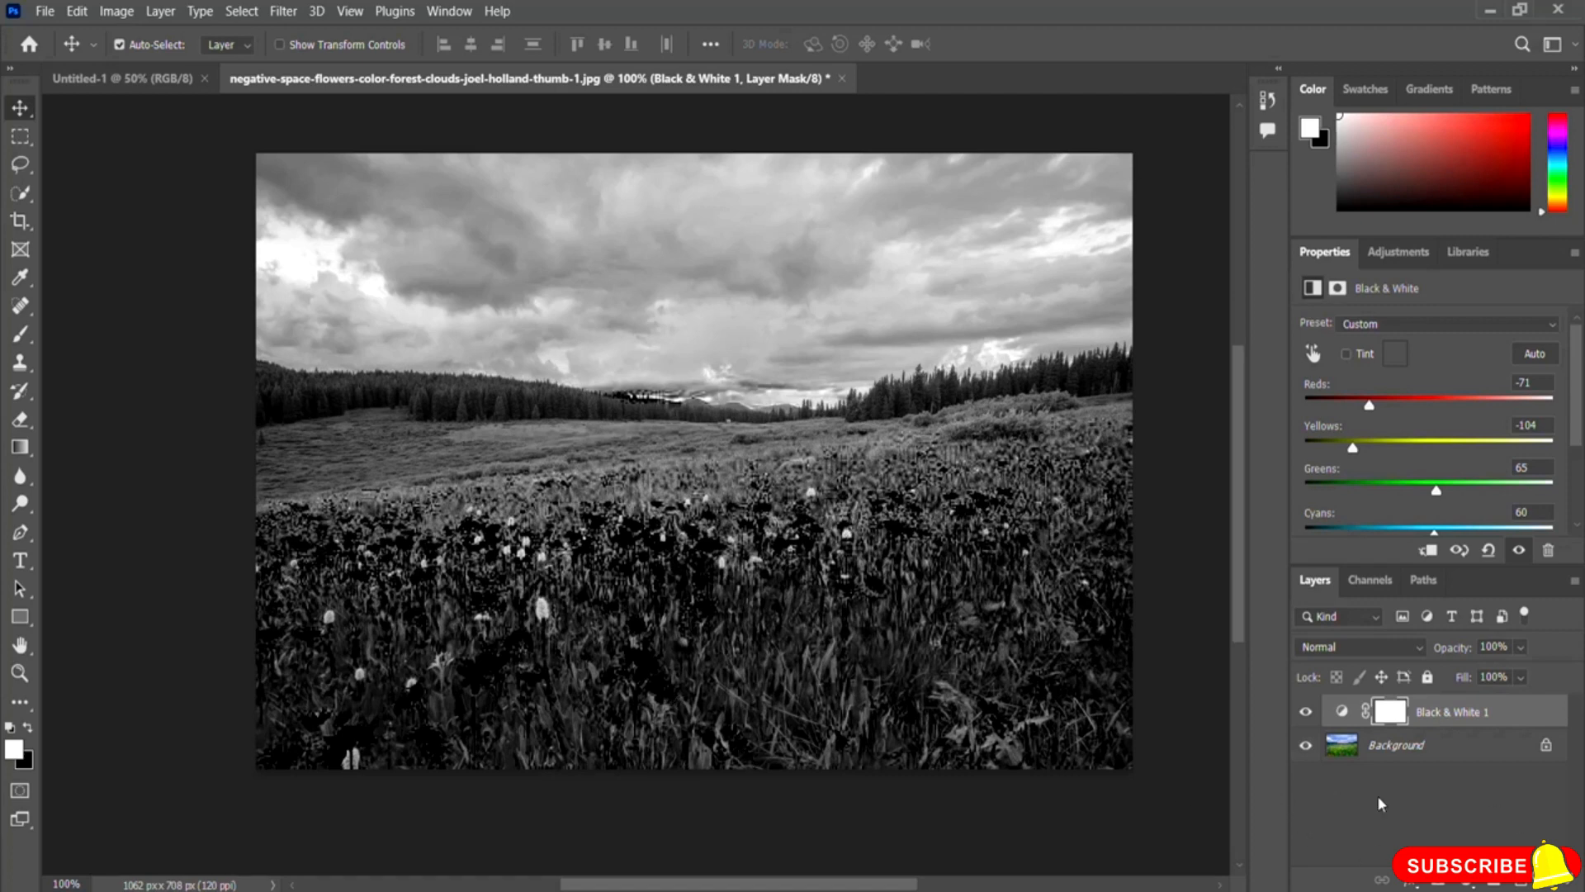
click(1549, 882)
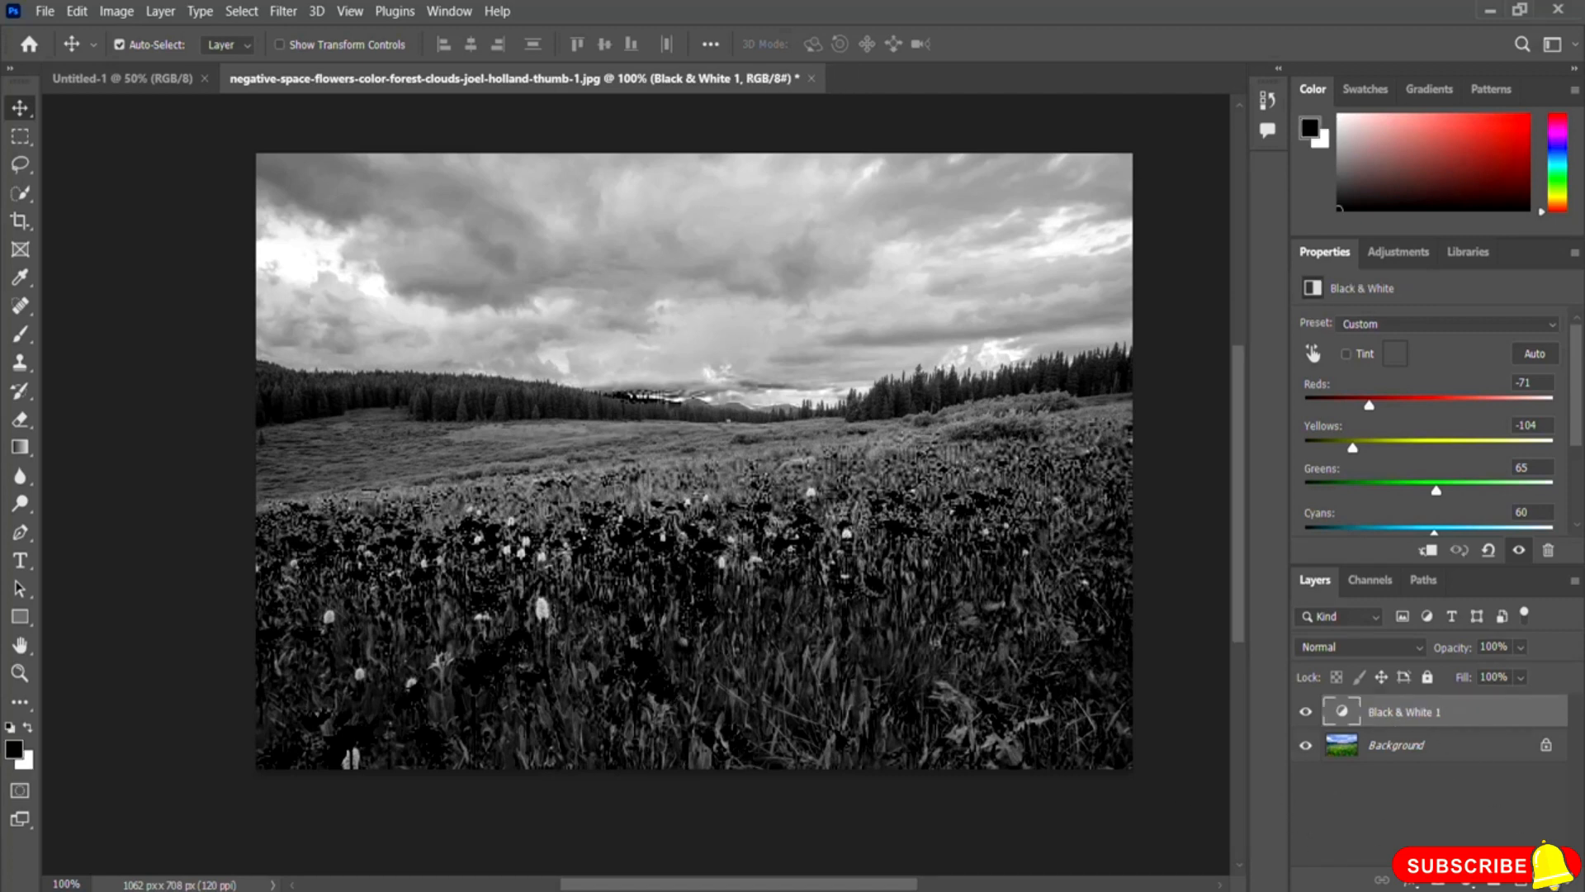
click(1549, 881)
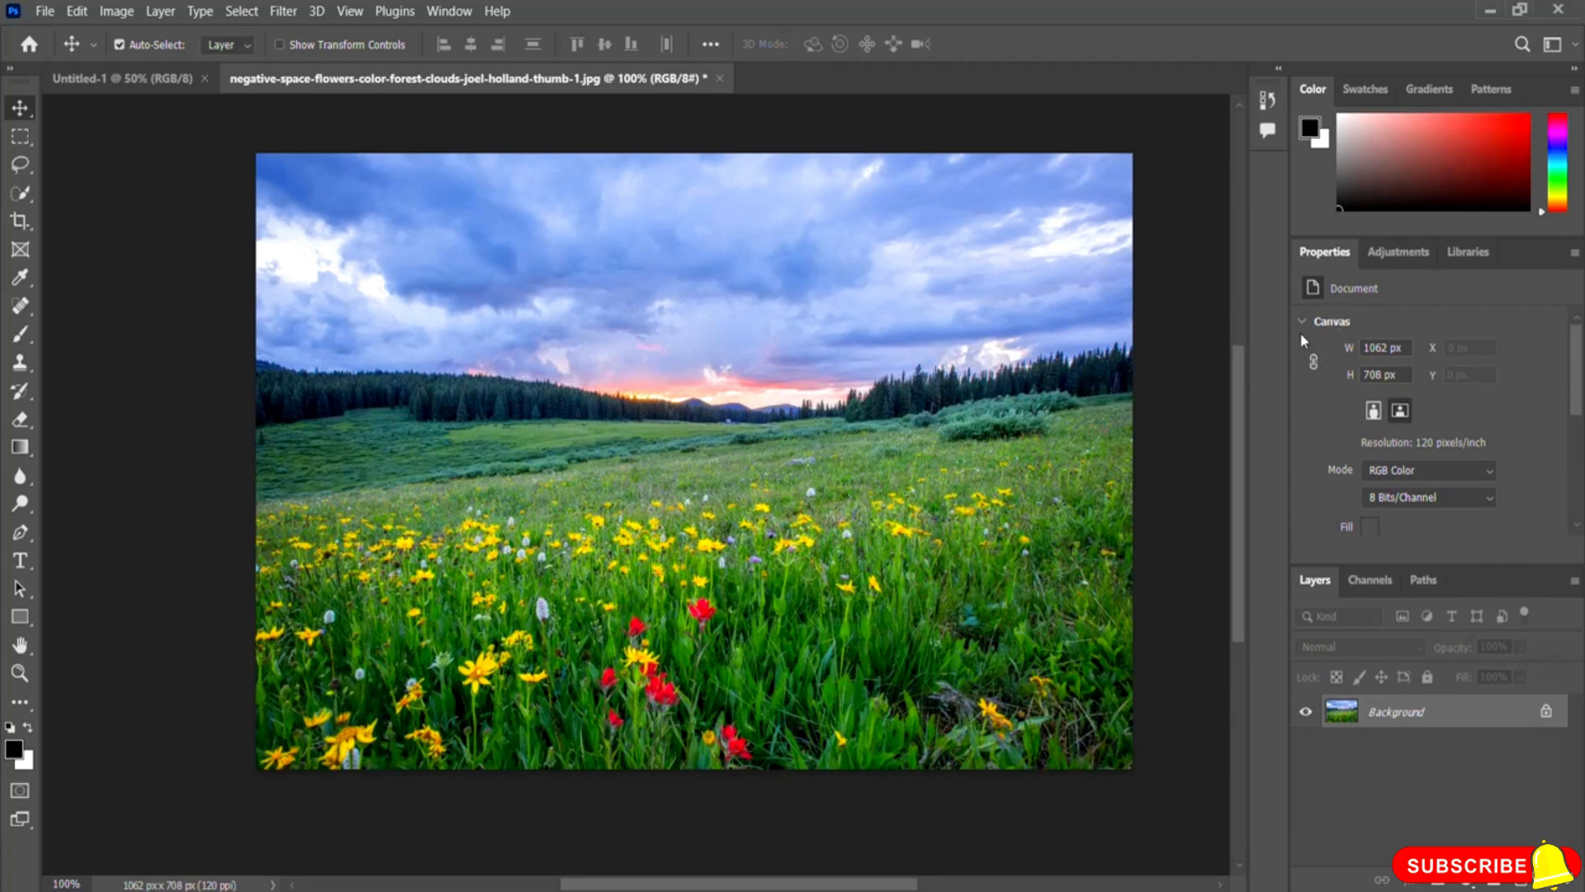
- Add an Invert adjustment layer above the Background to see the photo as a negative, and delete it with its mask
click(1398, 251)
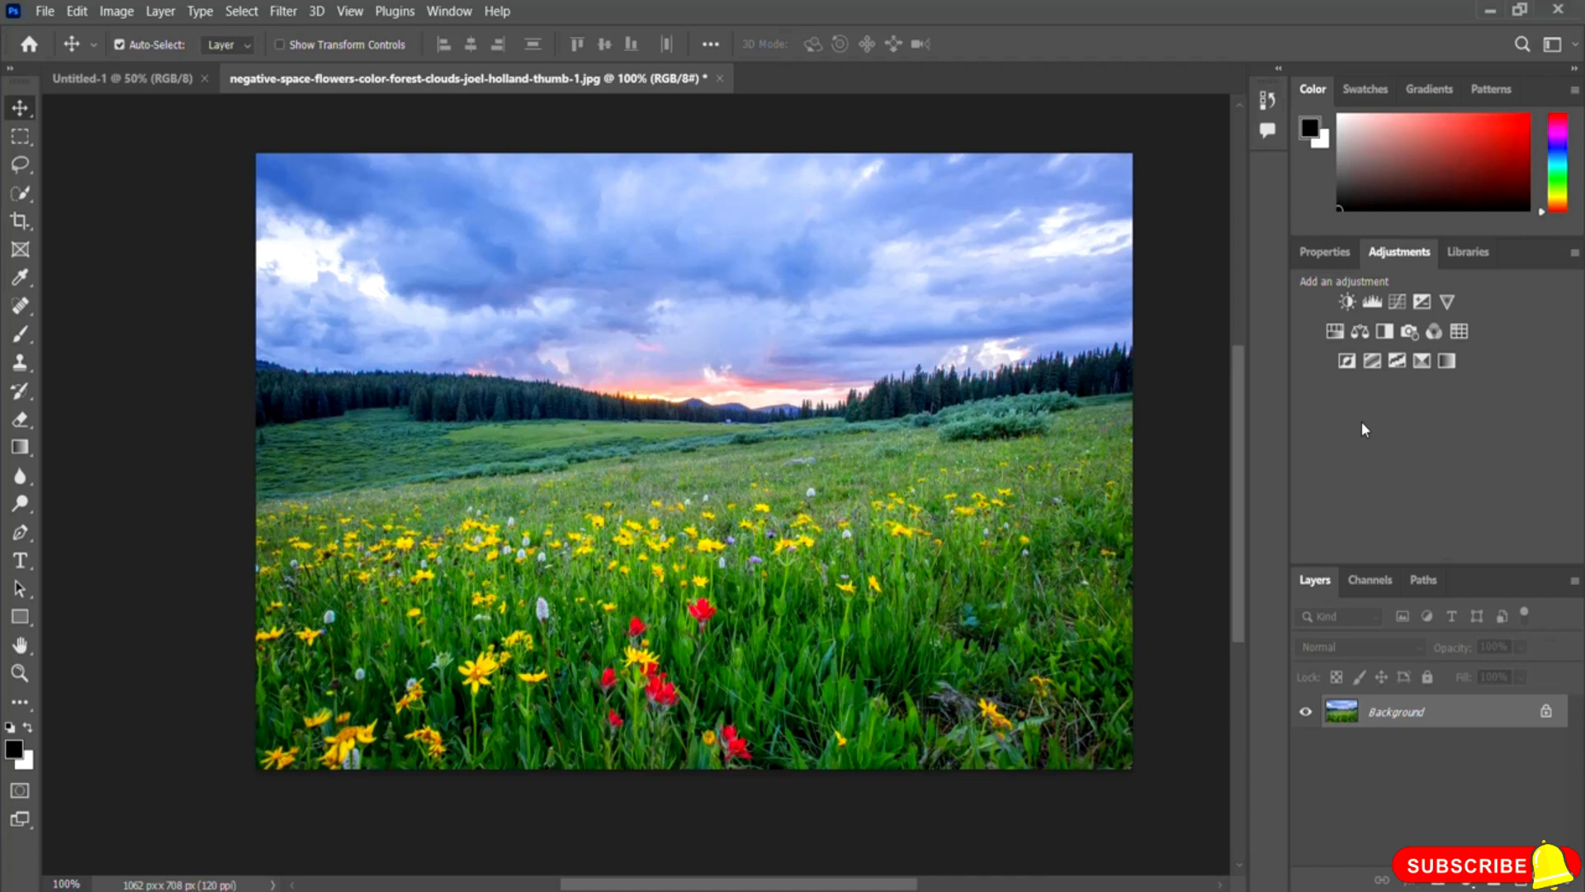
click(1346, 362)
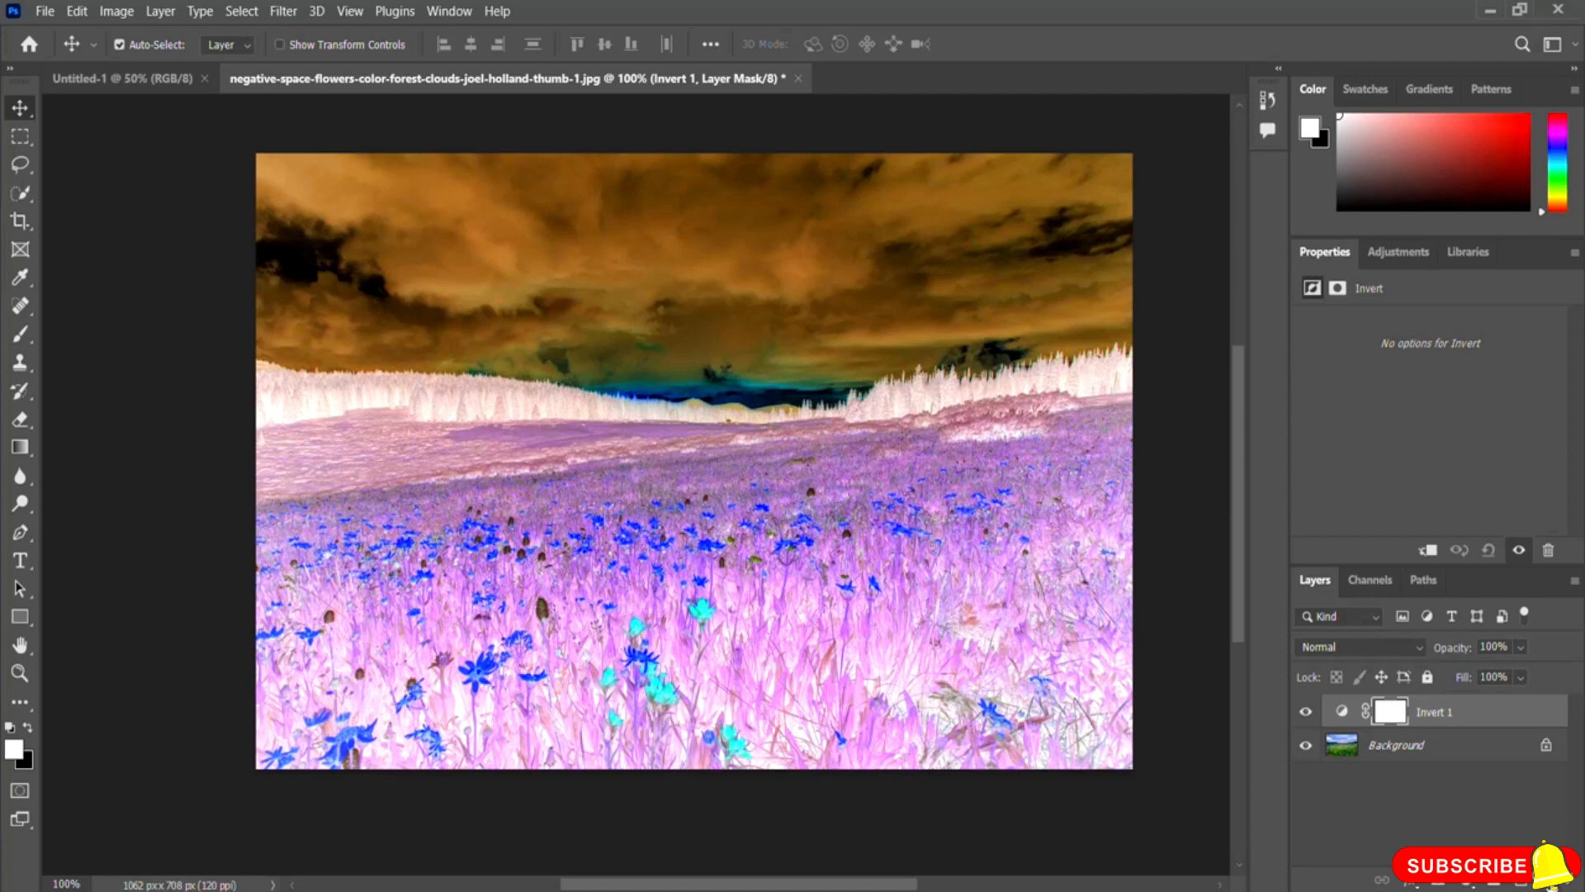
click(1550, 882)
click(1549, 882)
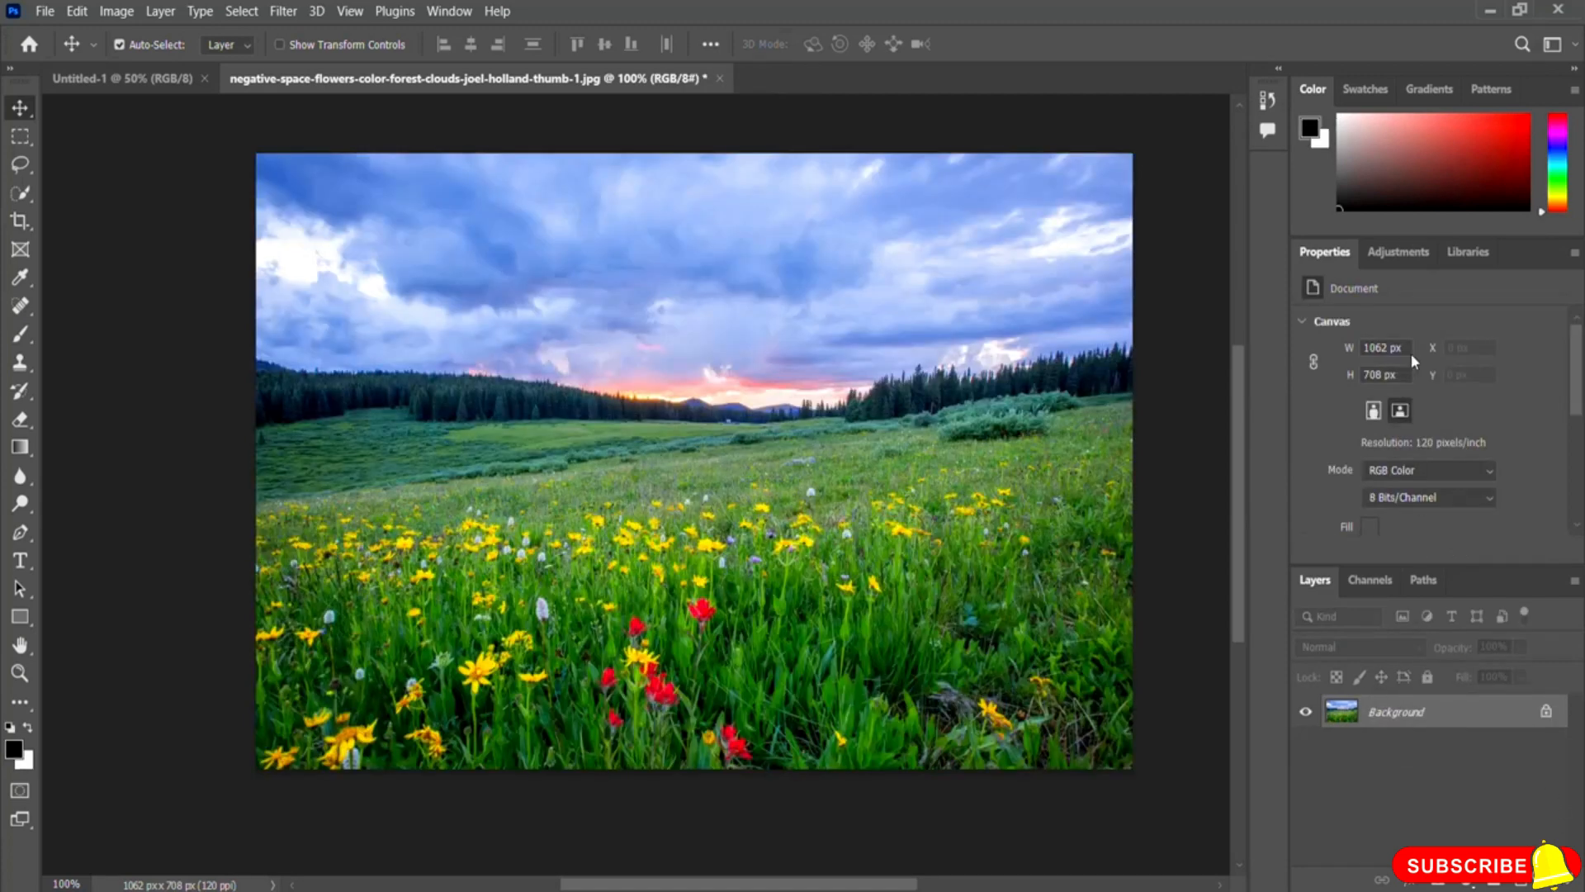
- Add a Threshold adjustment layer above the Background, try levels of 110, 69, 141 and 93, and set the threshold level to 105
click(1399, 252)
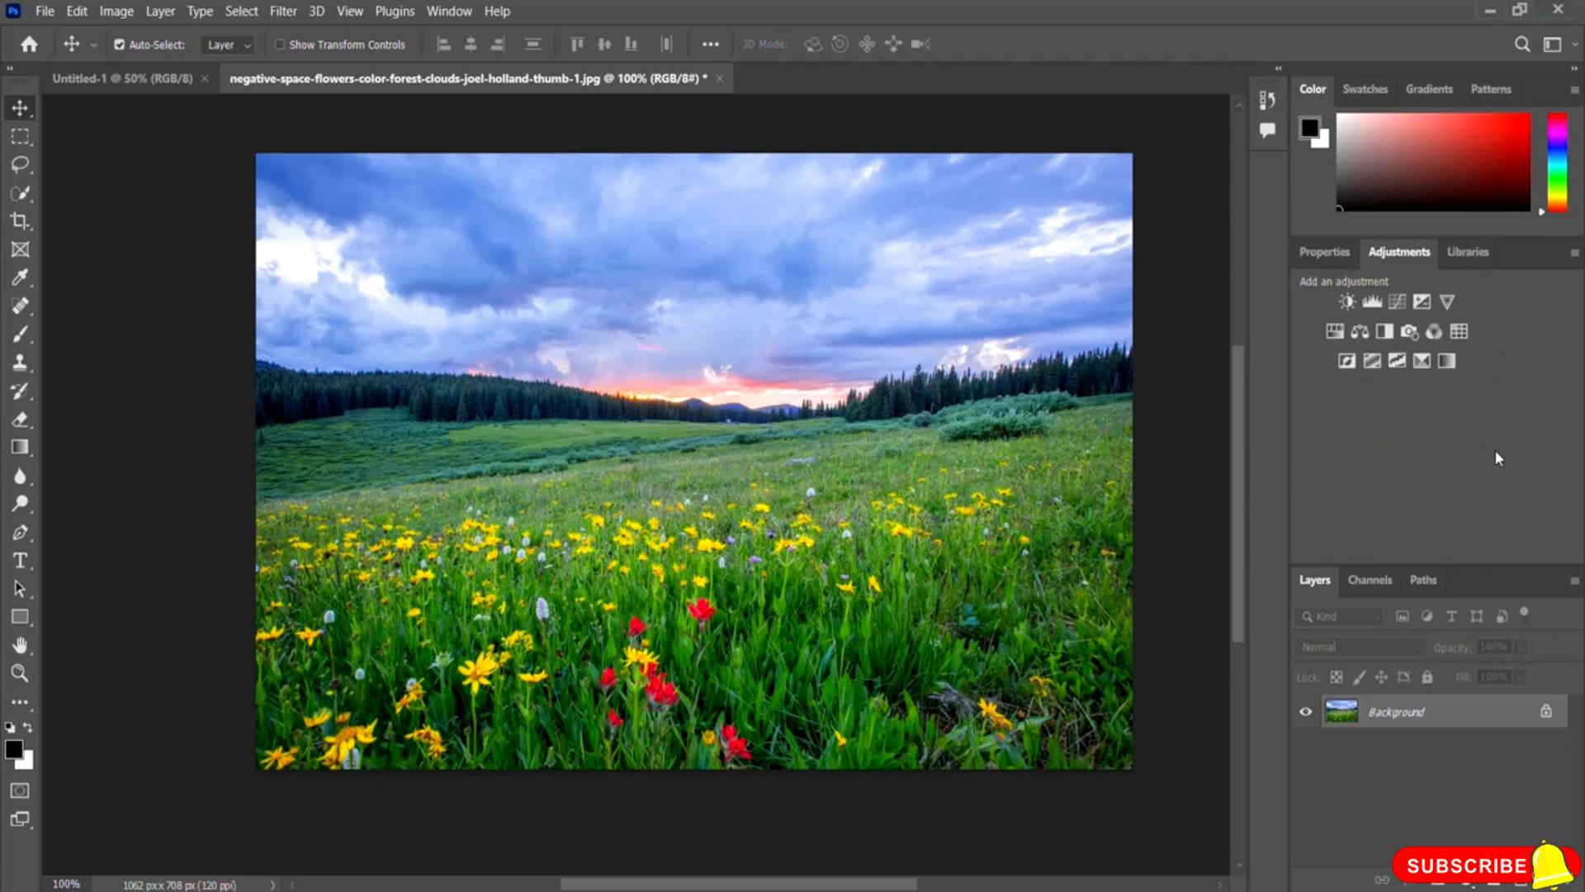
click(1397, 361)
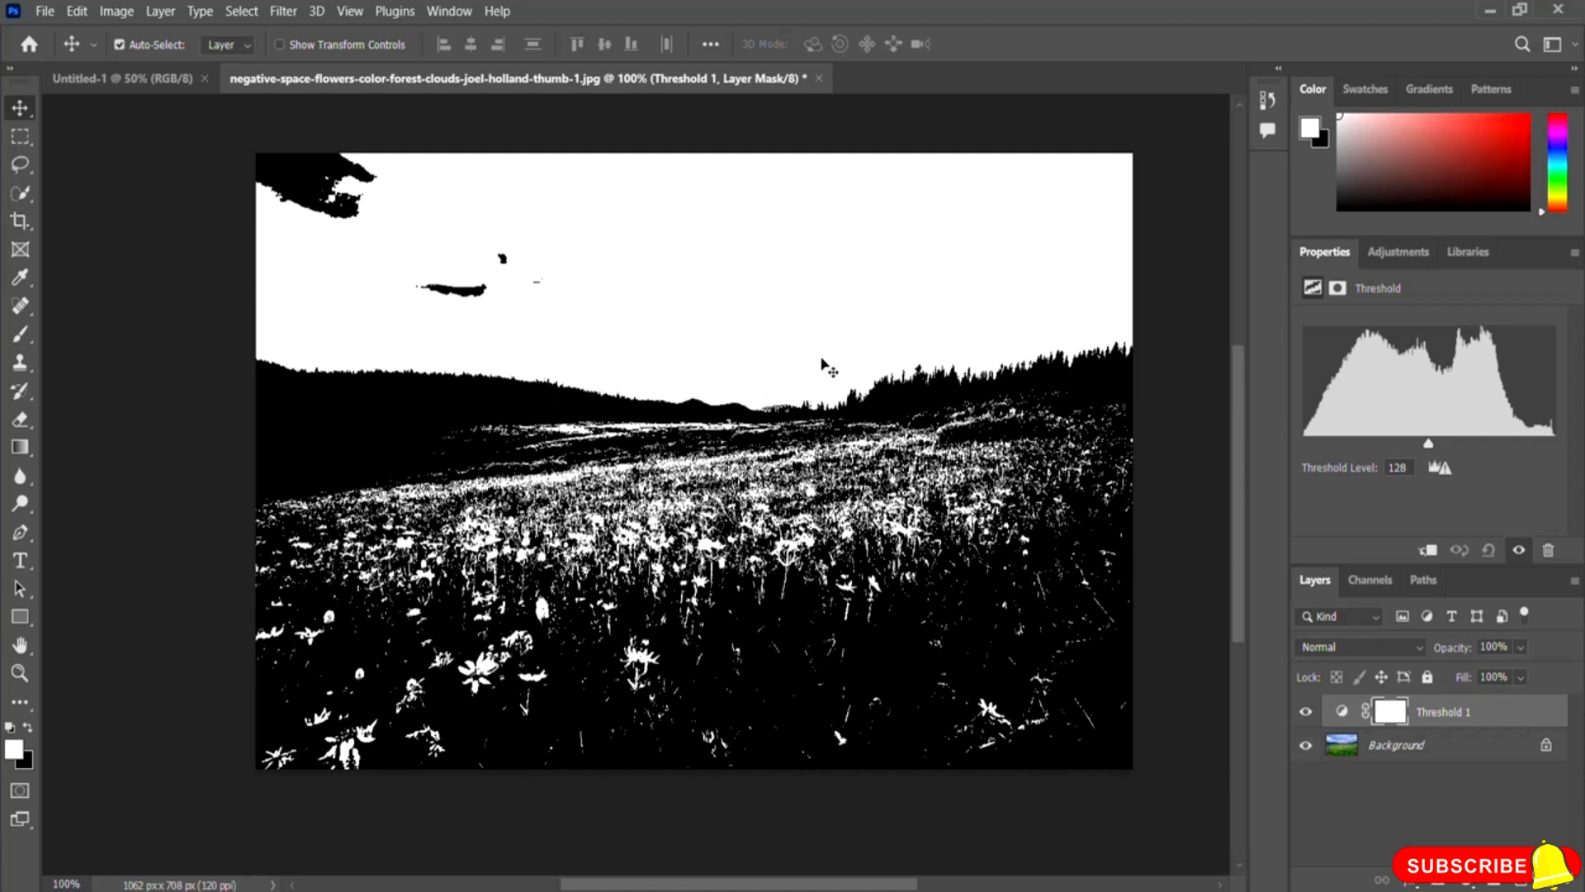
drag(1418, 443, 1411, 445)
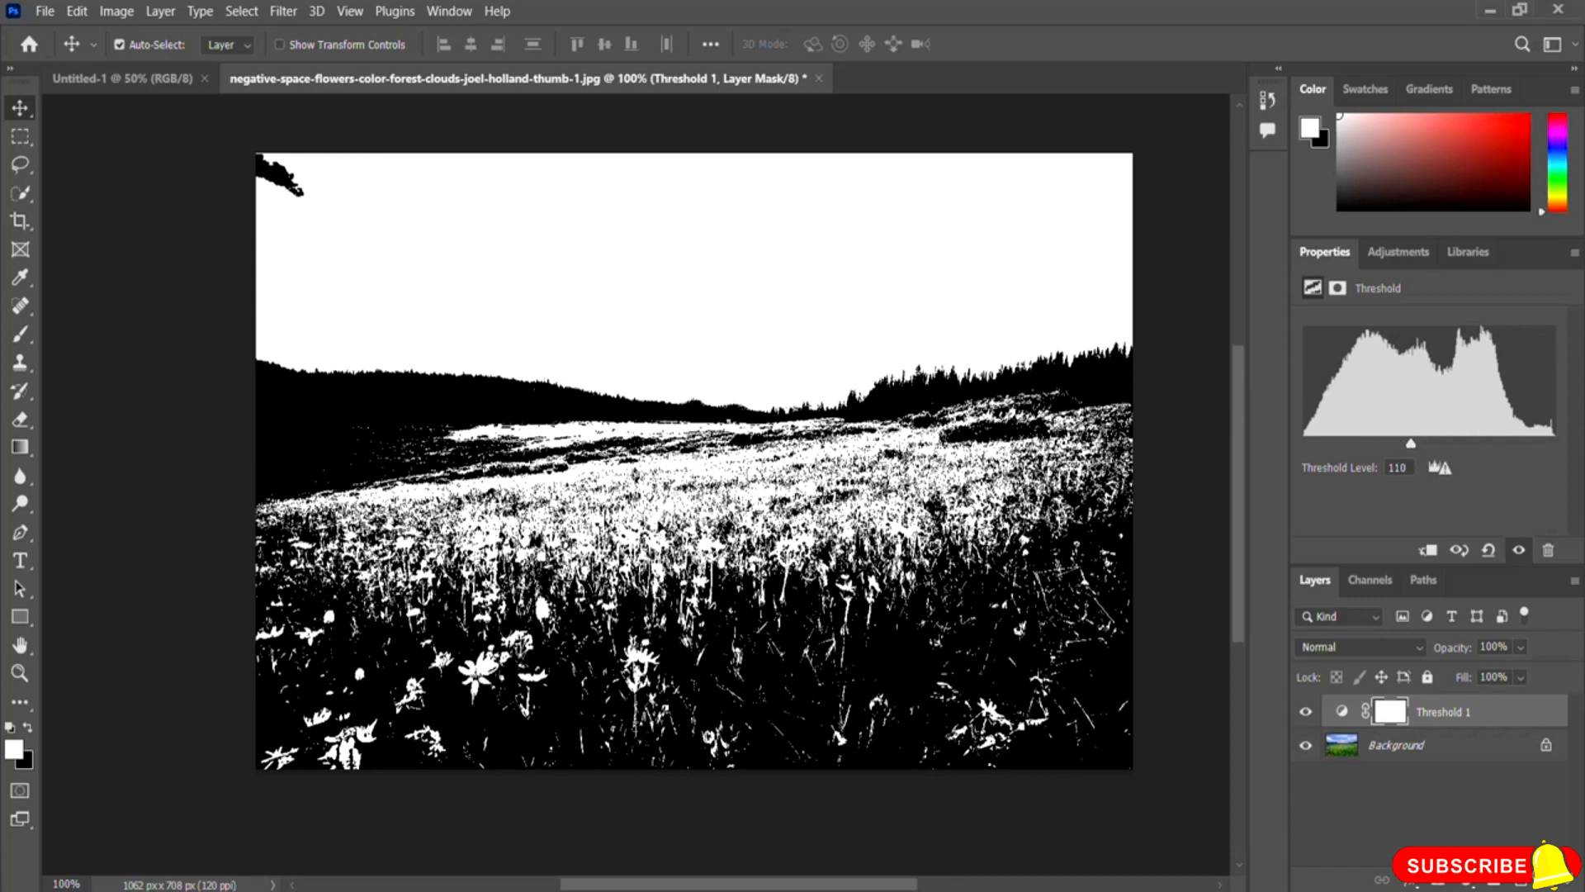
drag(1410, 446, 1371, 446)
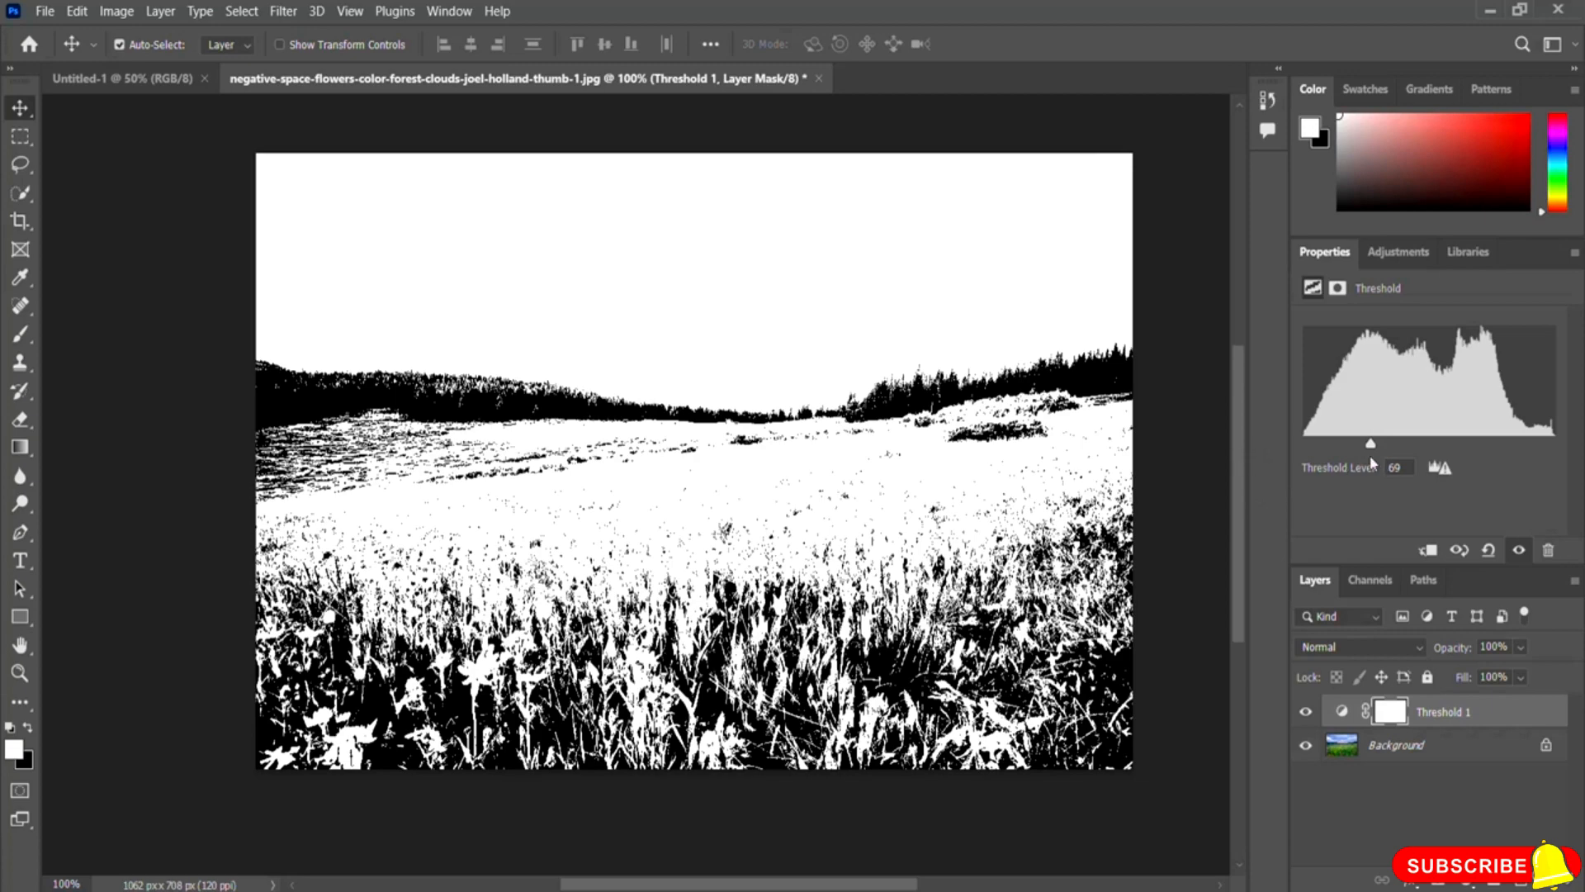
drag(1369, 444, 1442, 450)
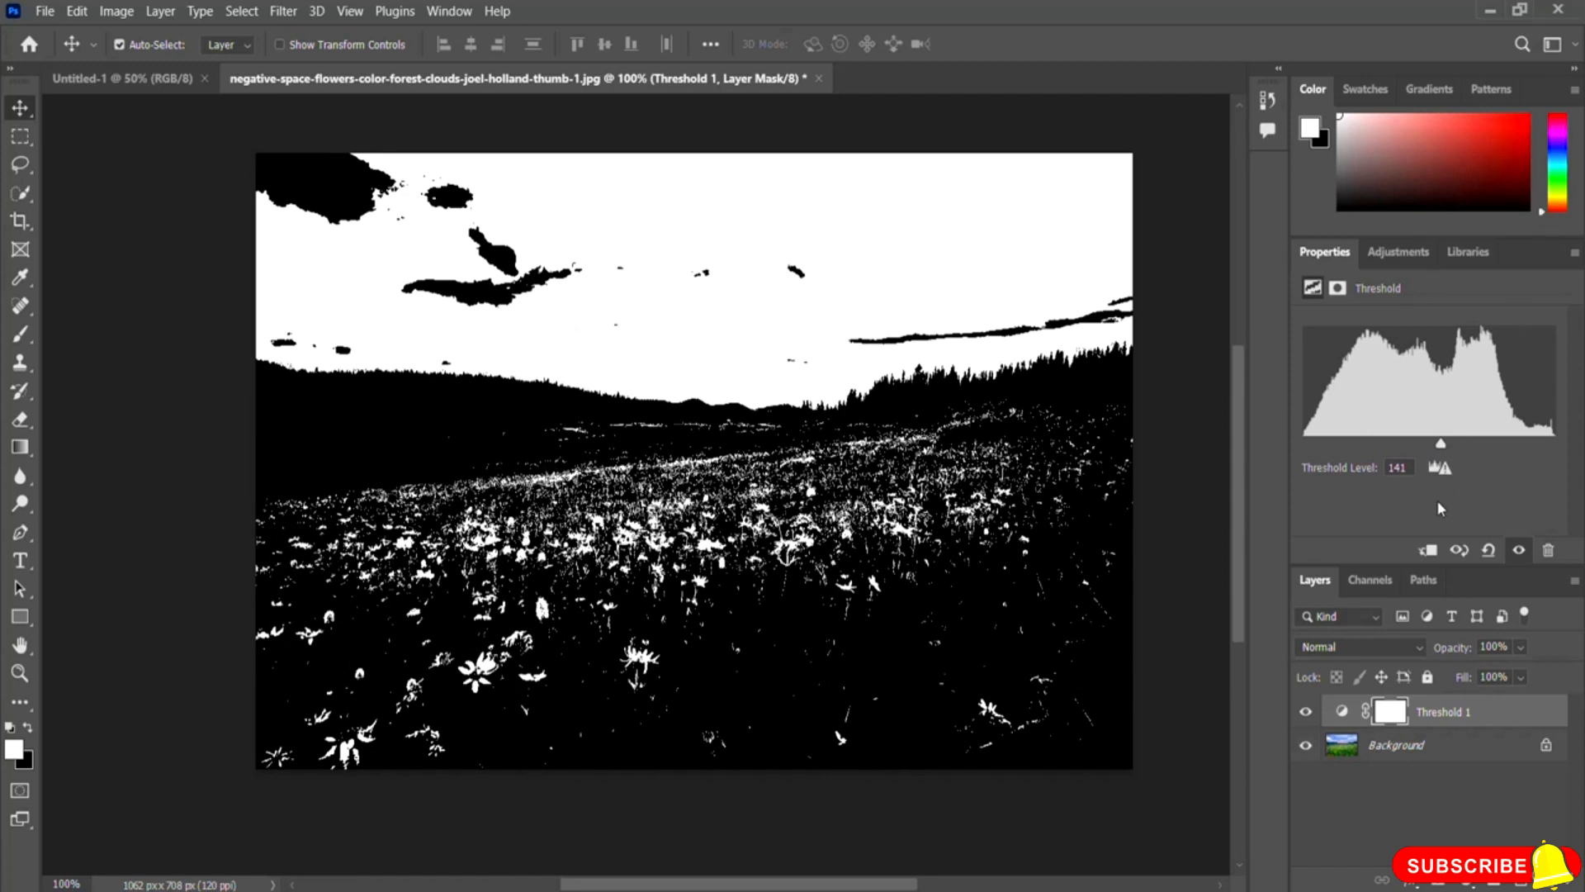
drag(1441, 450, 1395, 449)
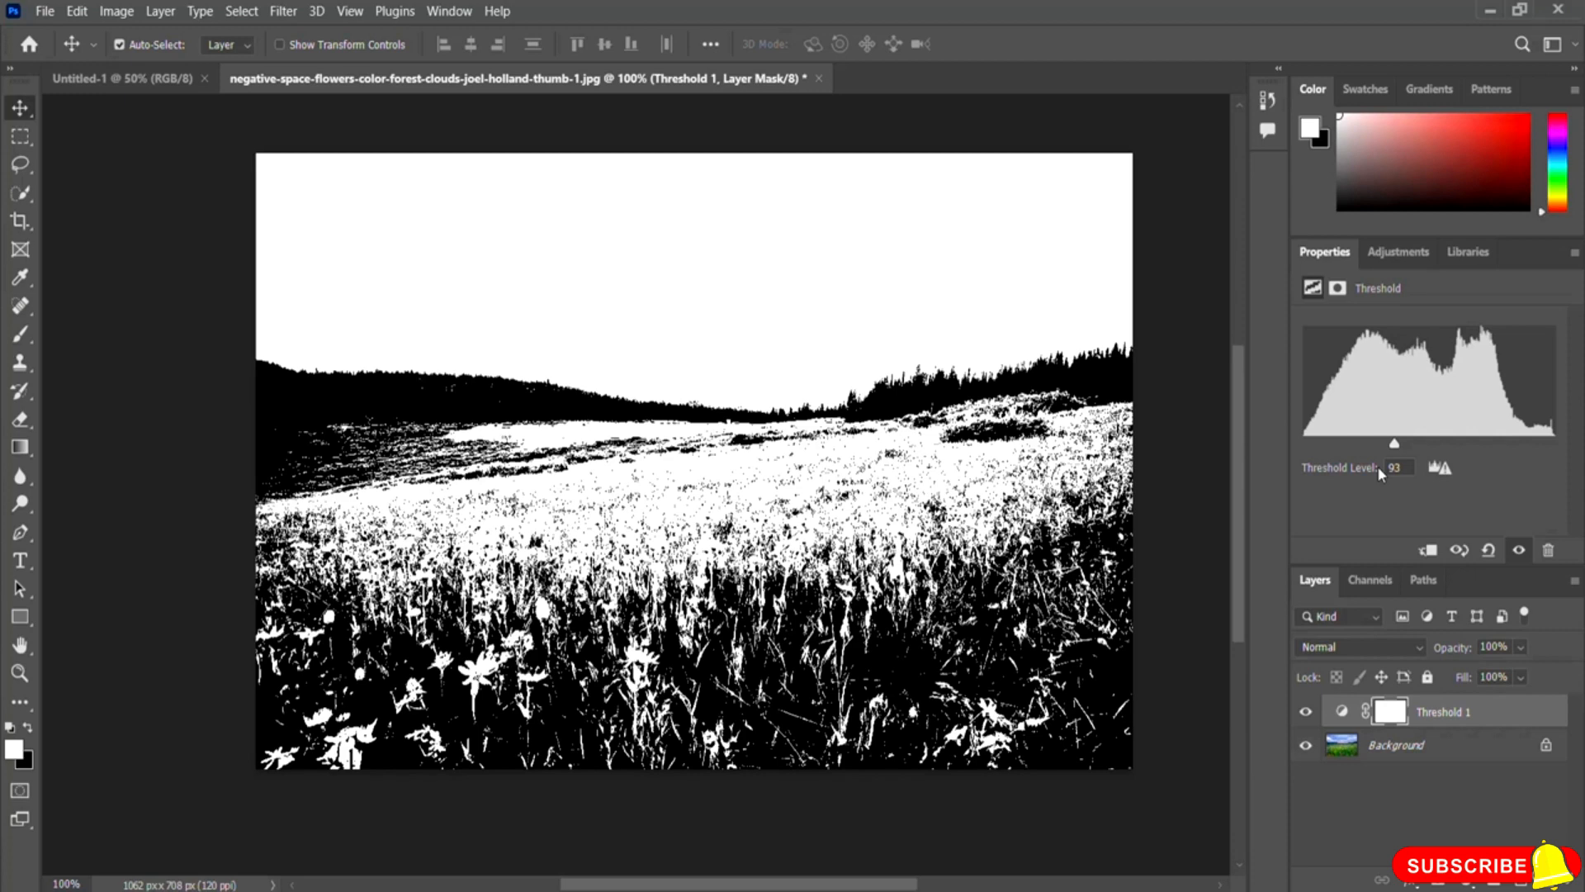
drag(1395, 443, 1408, 450)
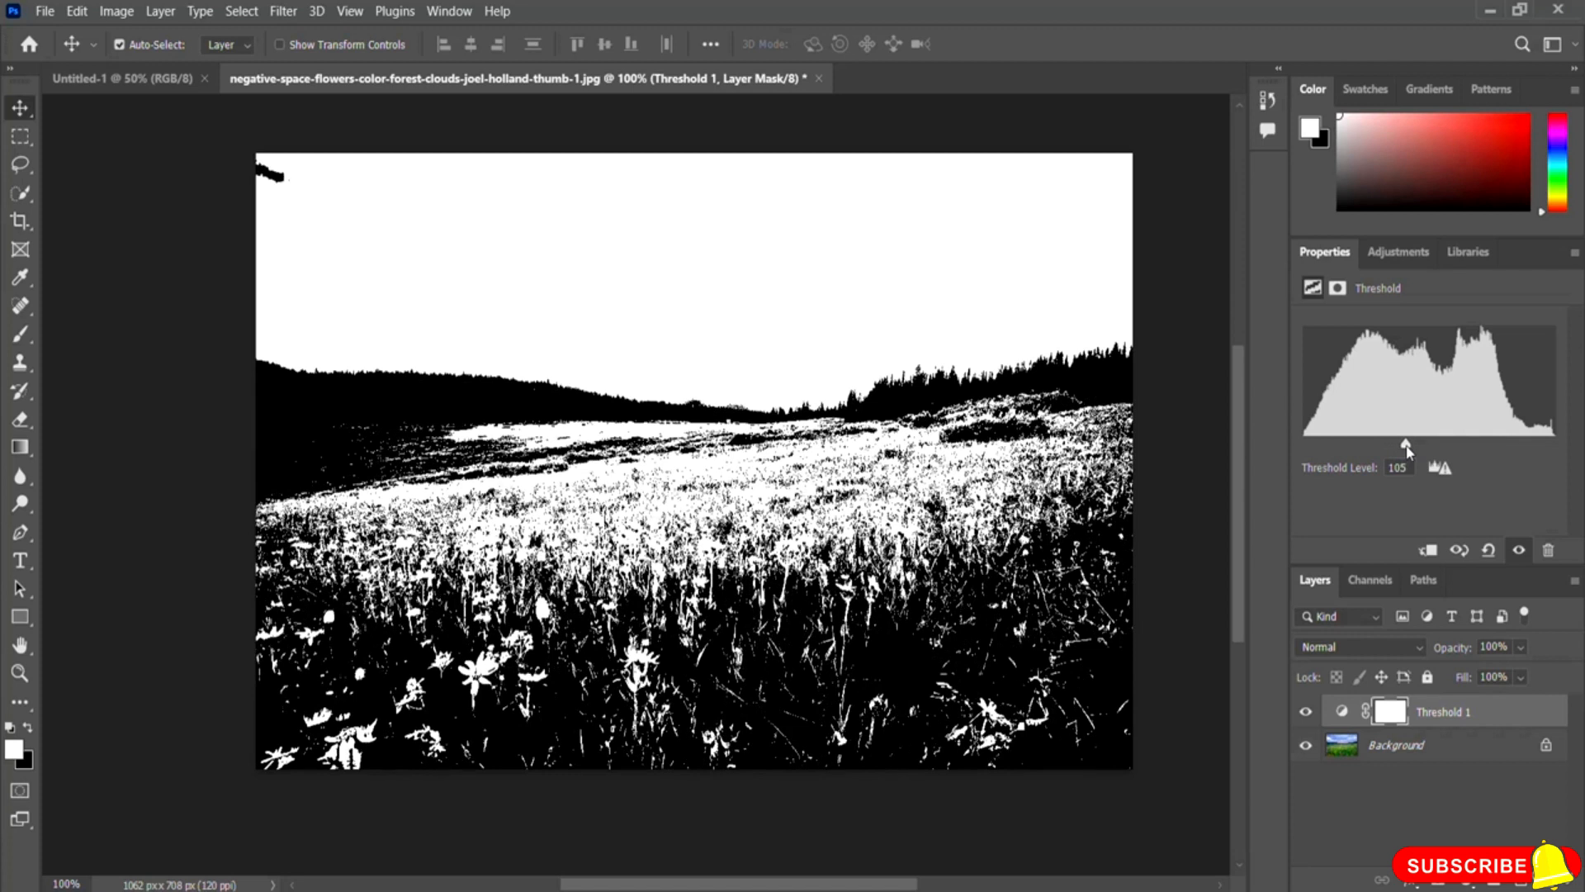
click(1399, 251)
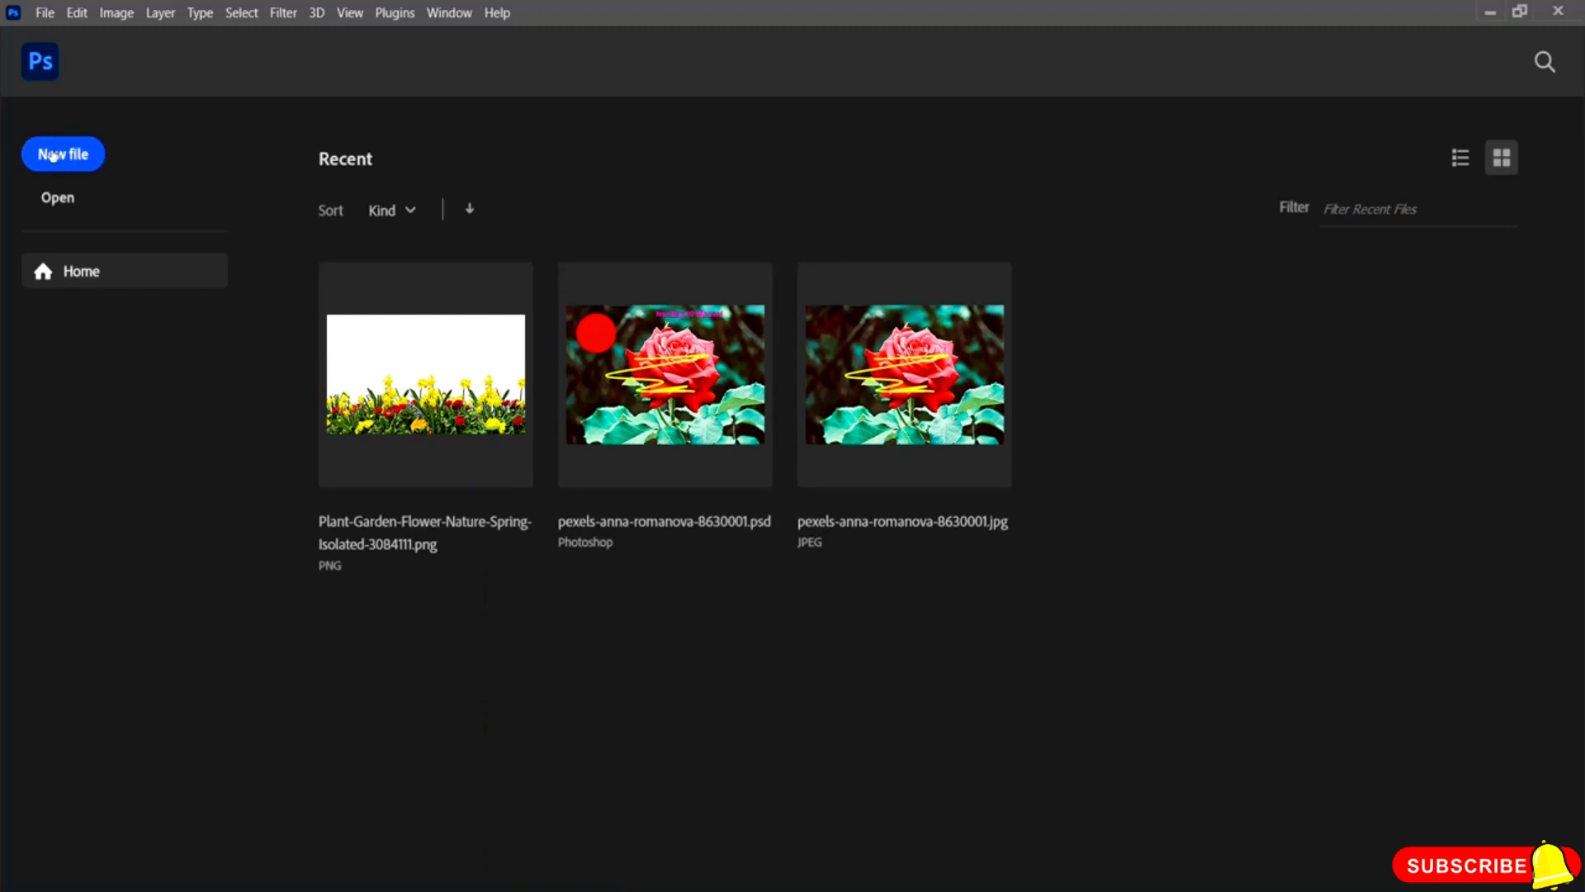
- Create a 7 x 5 in document at 300 ppi with a white background, and open Plant-Garden-Flower-Nature-Spring-Isolated-3084111.png
click(76, 156)
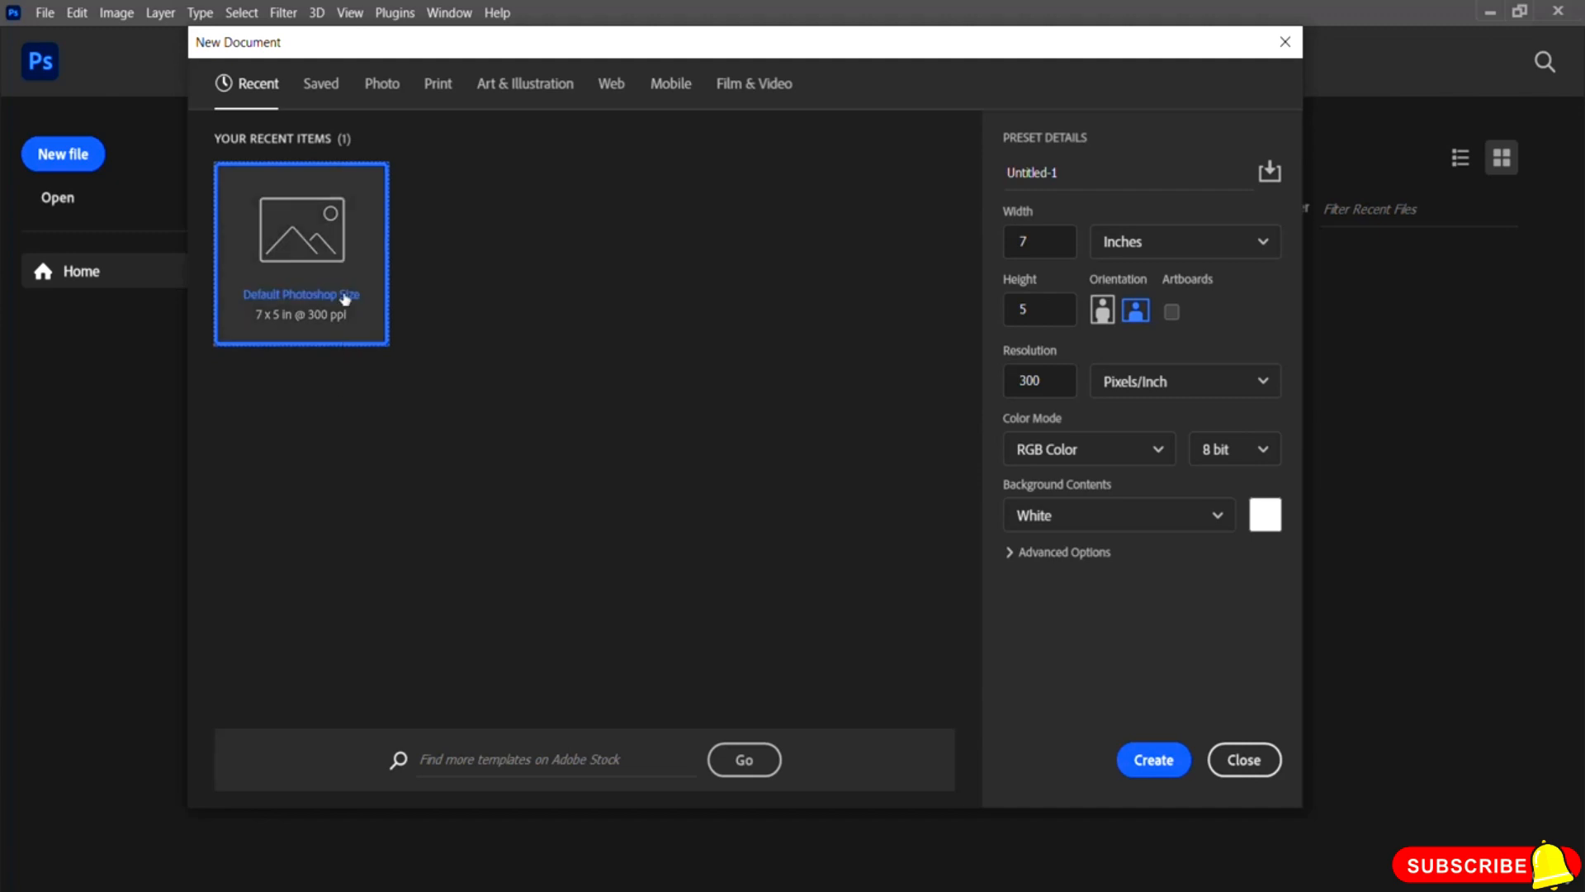
click(1153, 759)
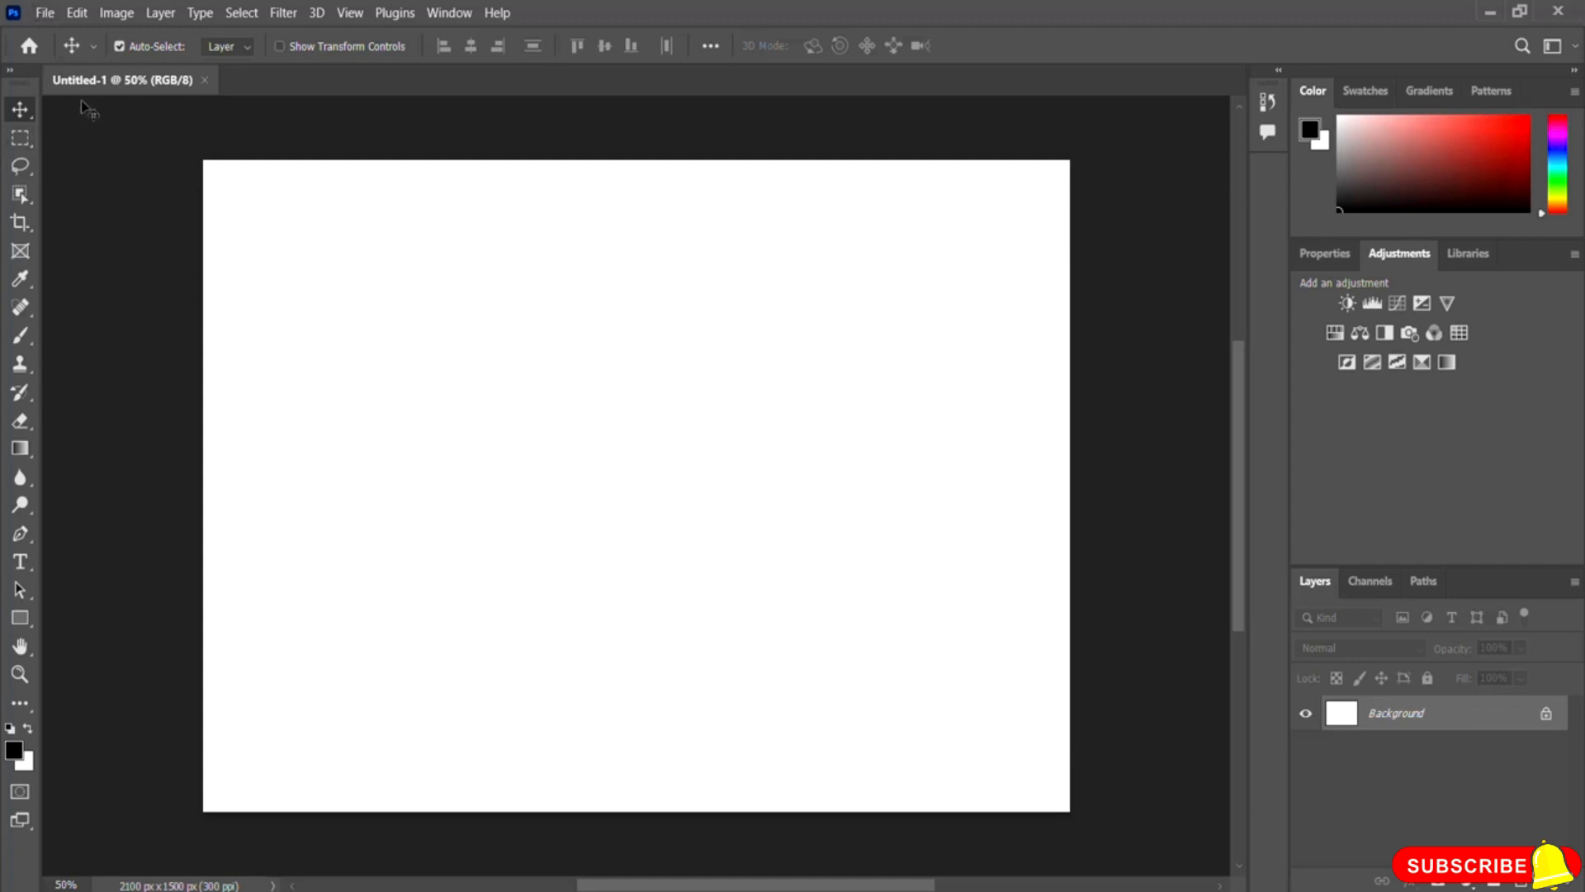
click(46, 14)
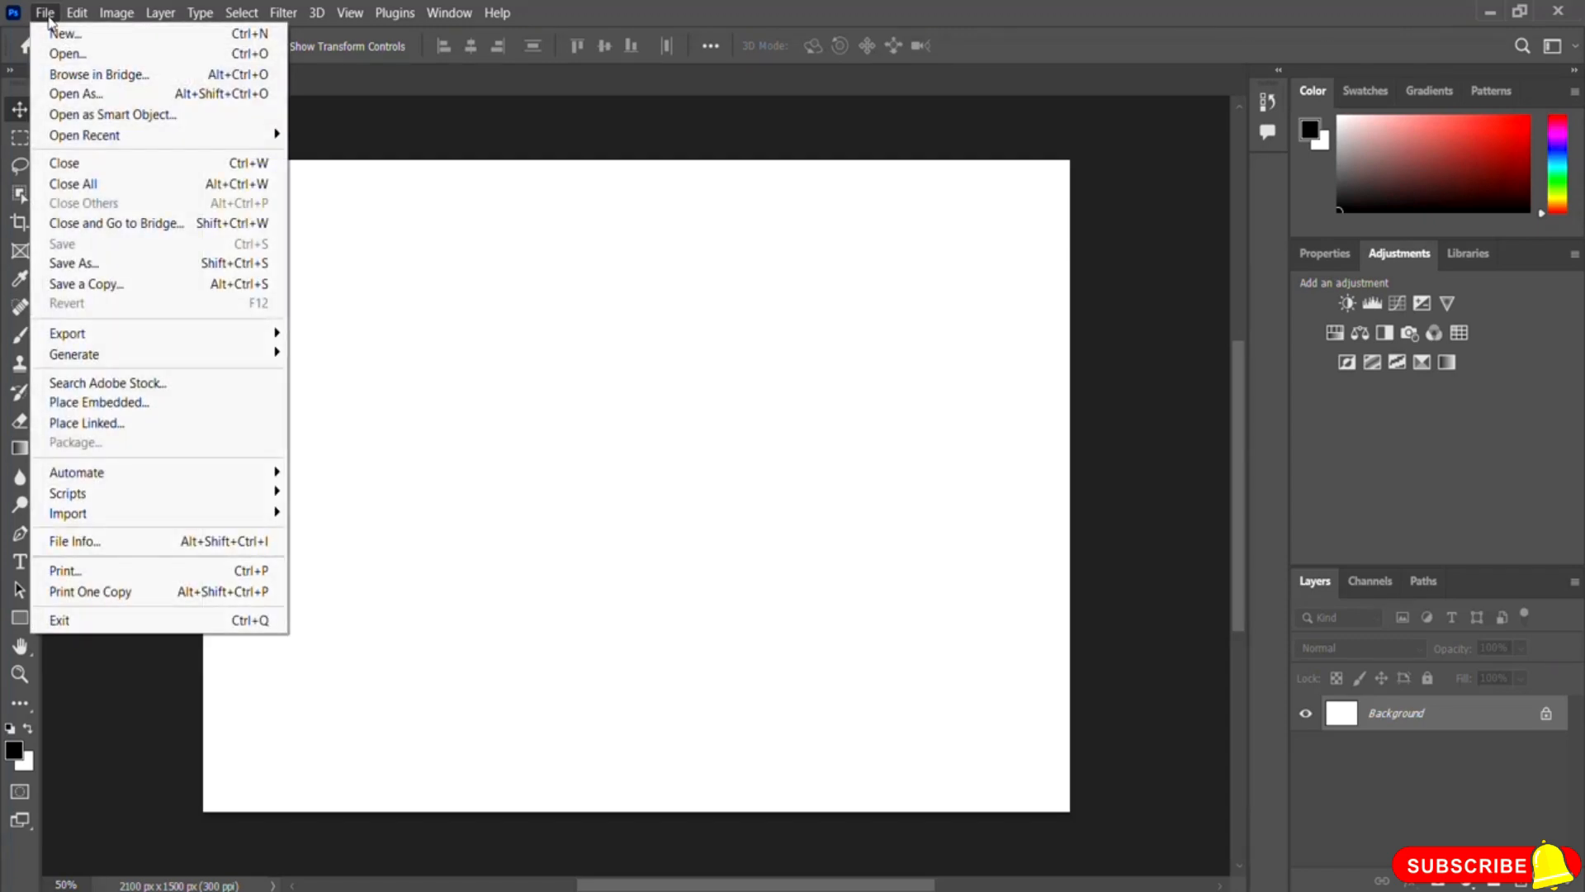
click(97, 62)
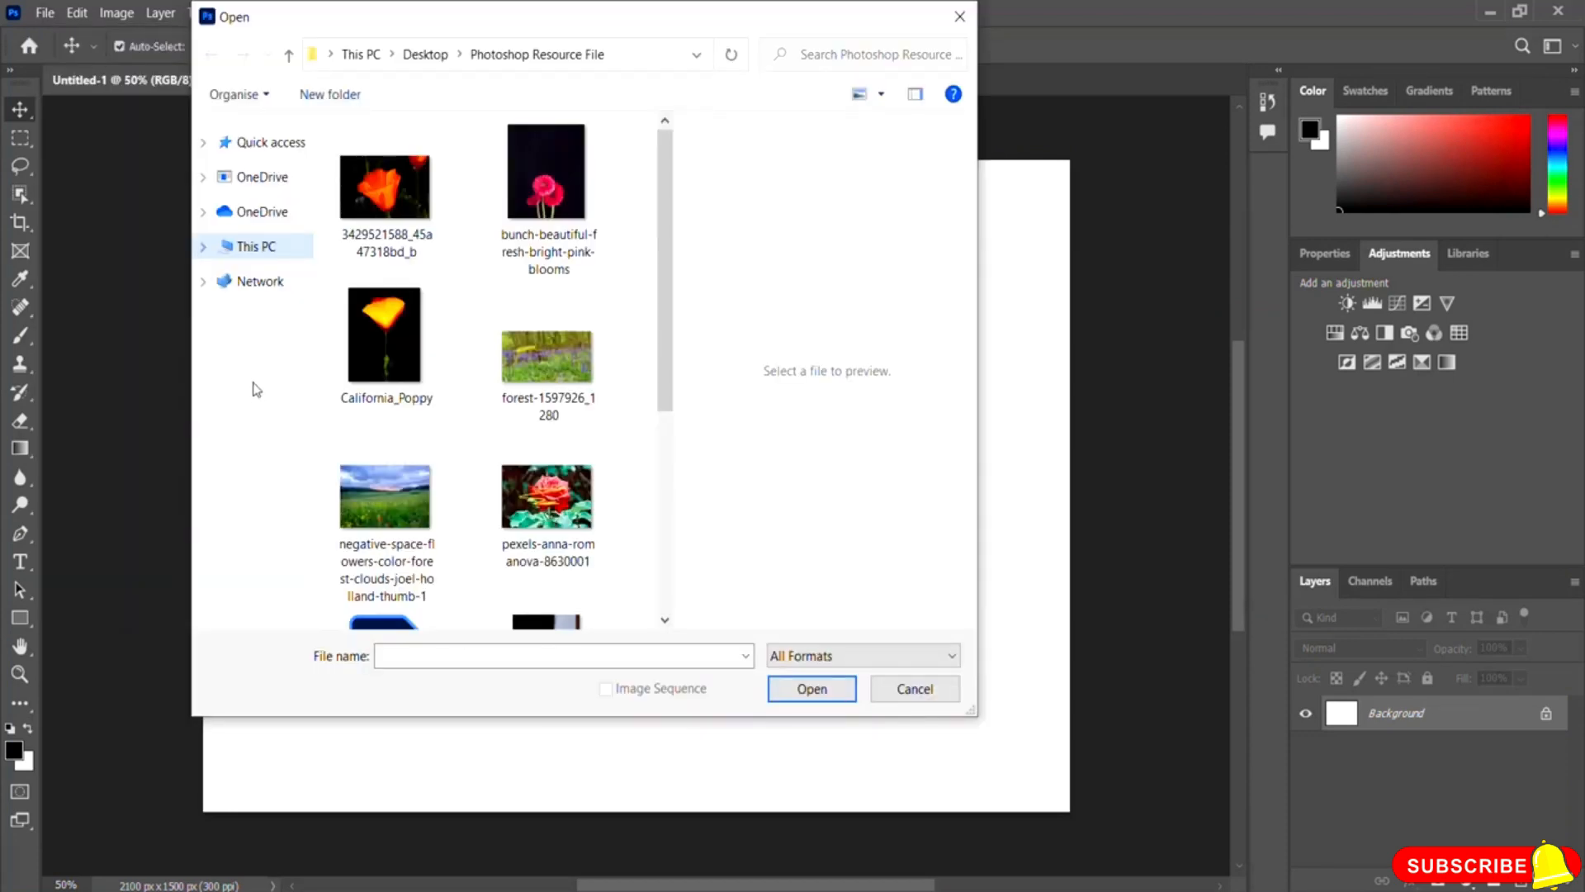
drag(671, 314, 682, 460)
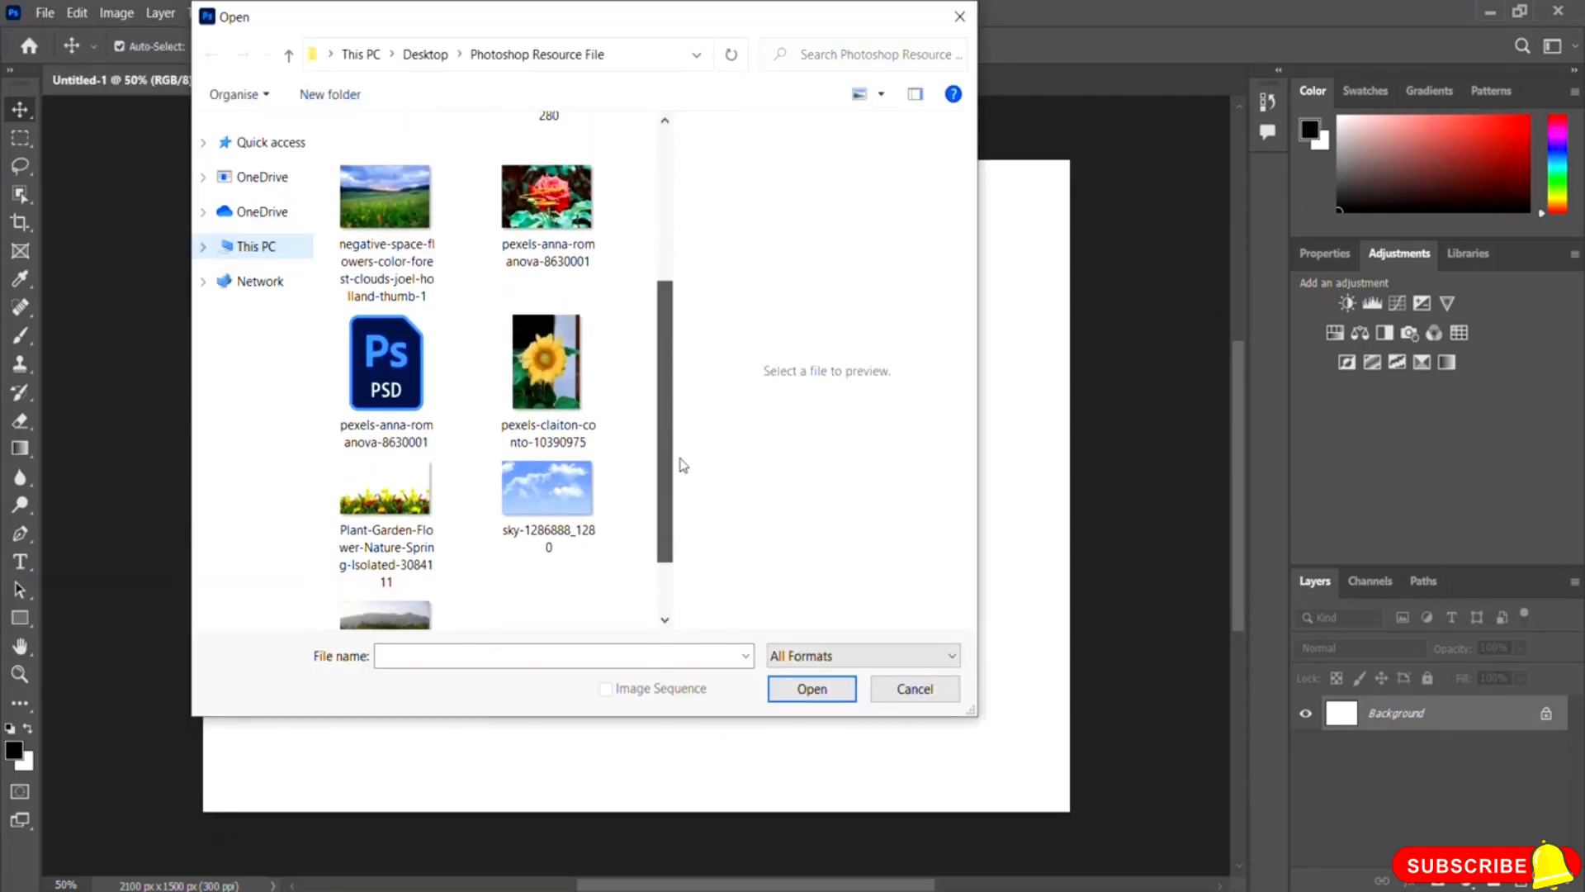
click(338, 565)
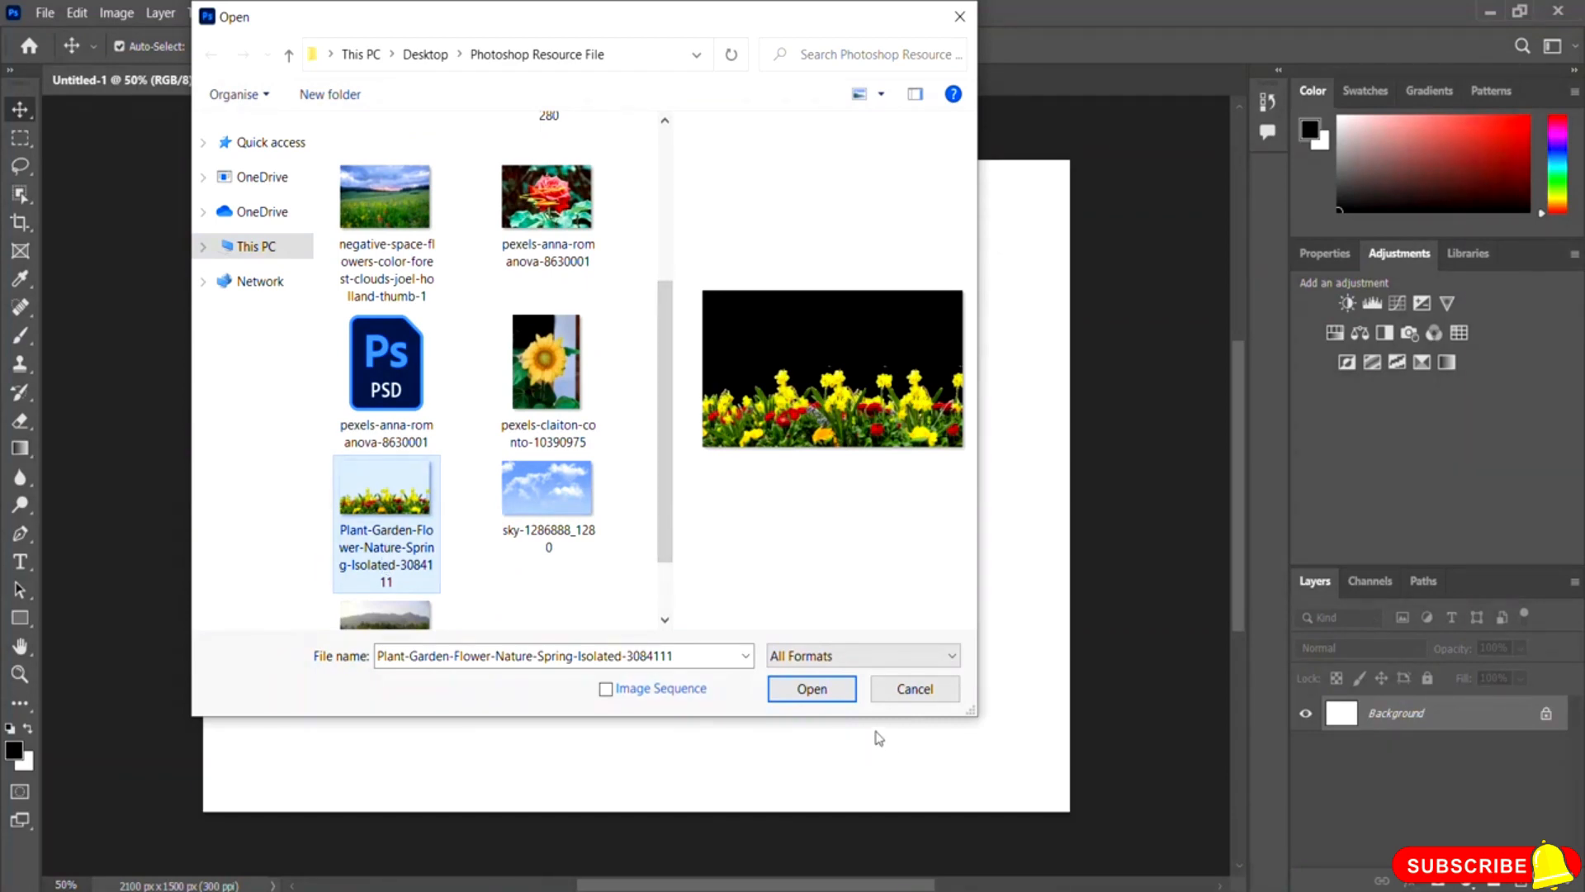
click(824, 686)
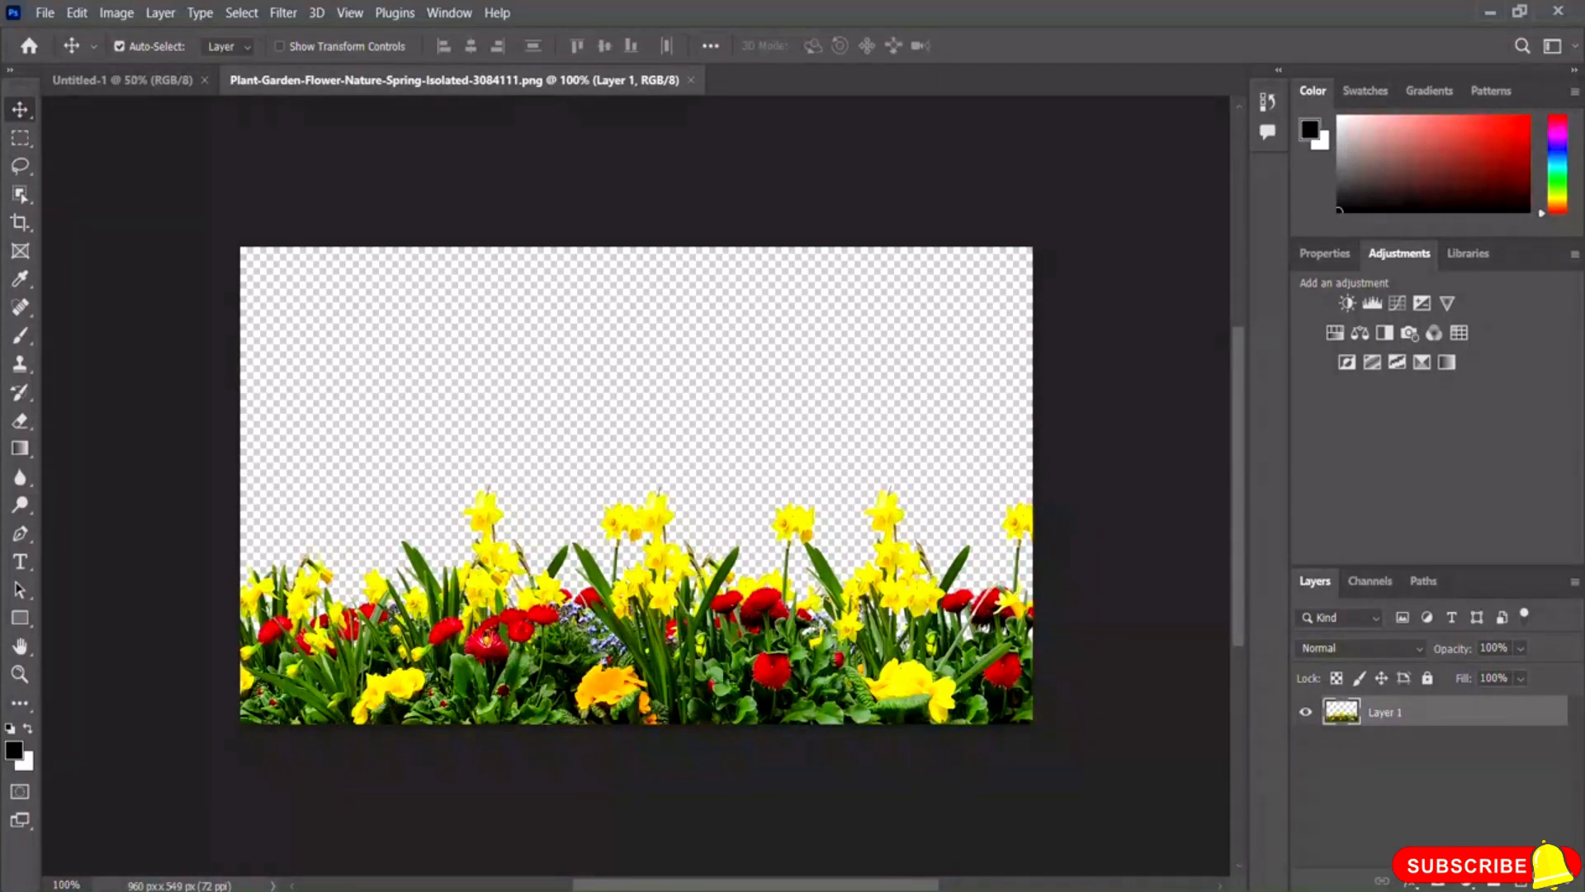
- Move the flower layer from the PNG document into the Untitled-1 document, placing it in the lower middle of the canvas
click(109, 77)
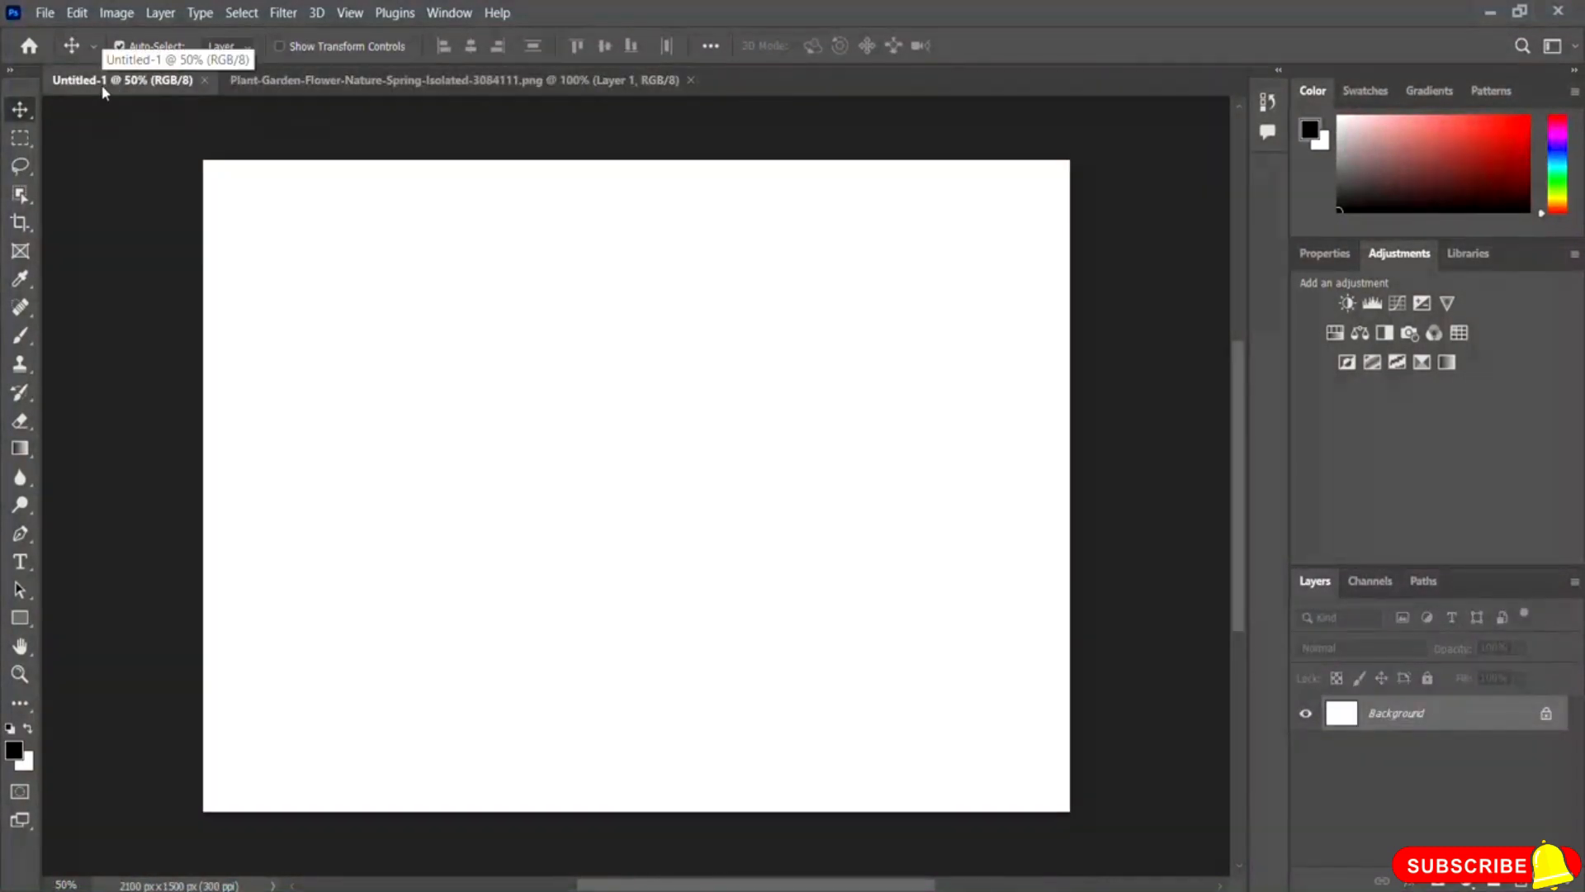
click(369, 85)
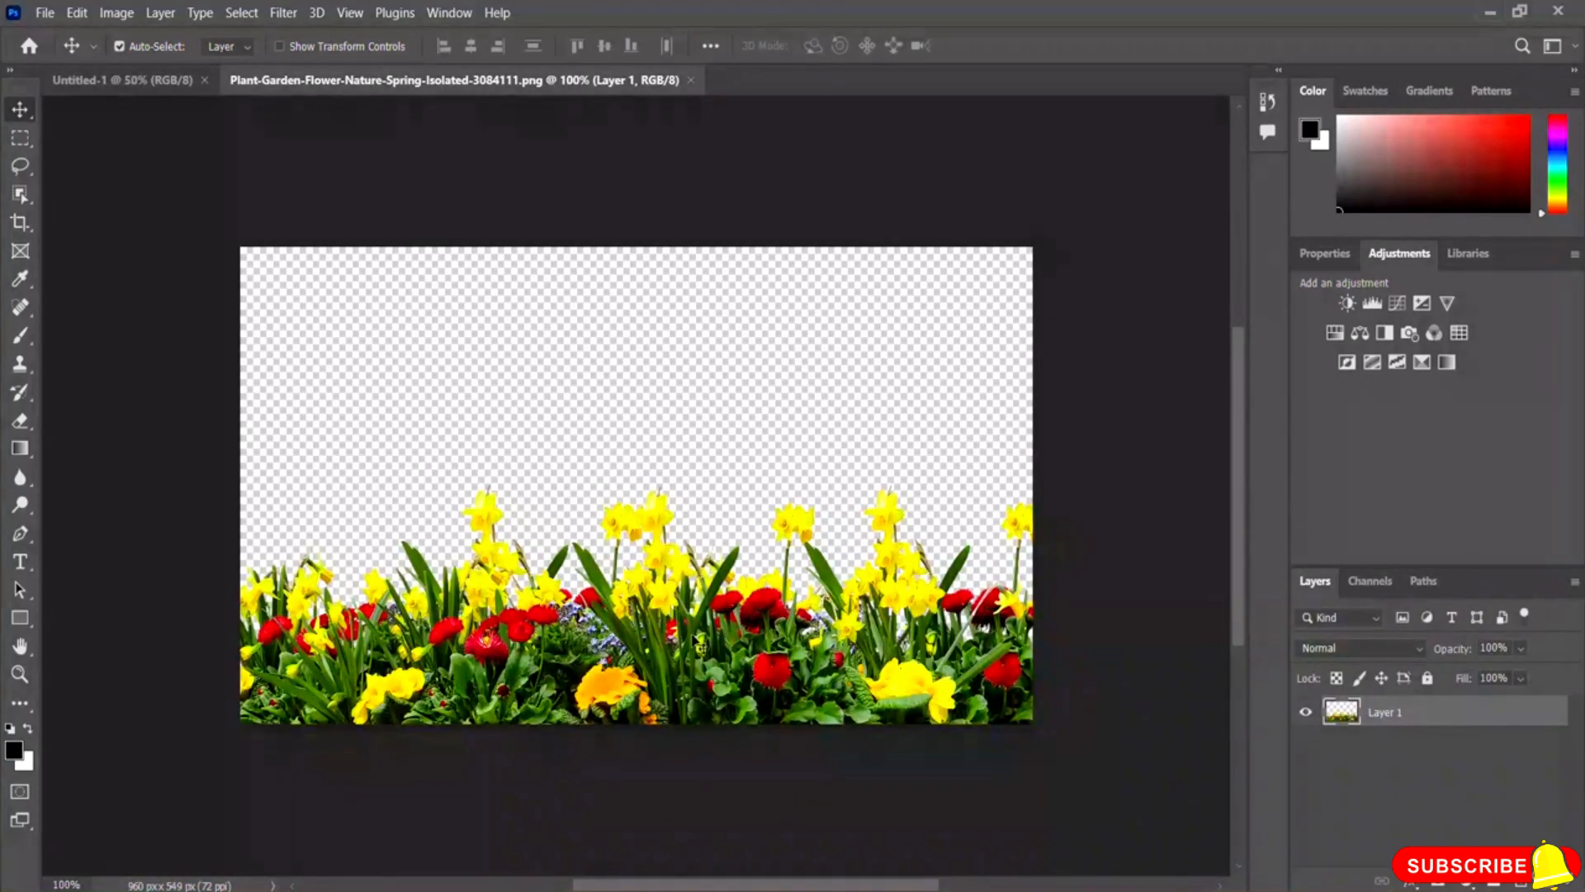
drag(704, 586, 596, 507)
drag(597, 571, 74, 87)
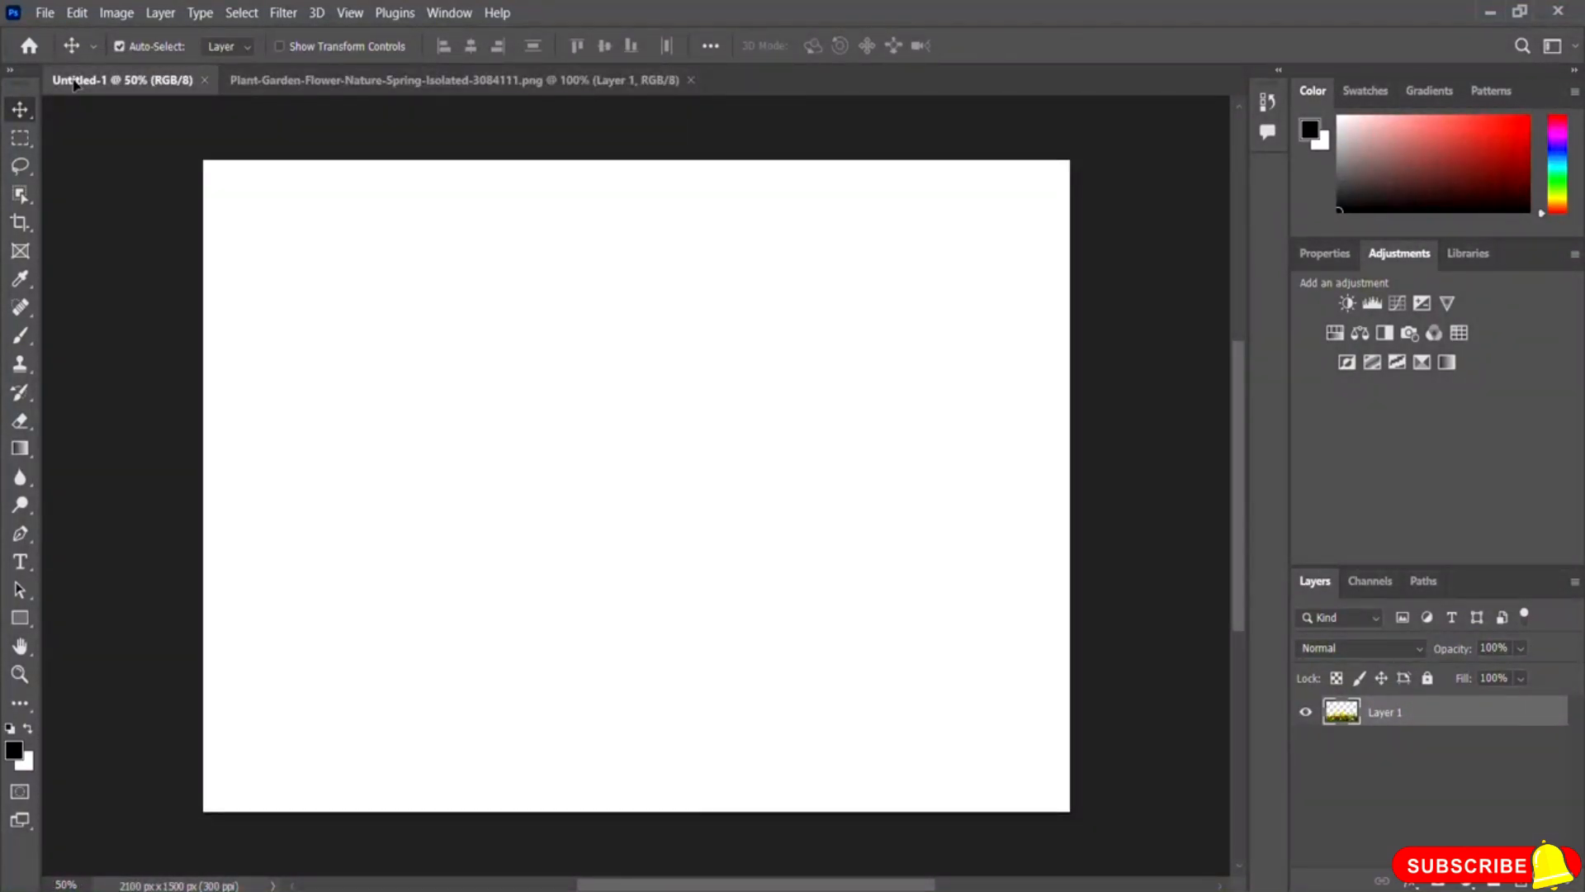
drag(74, 84, 666, 654)
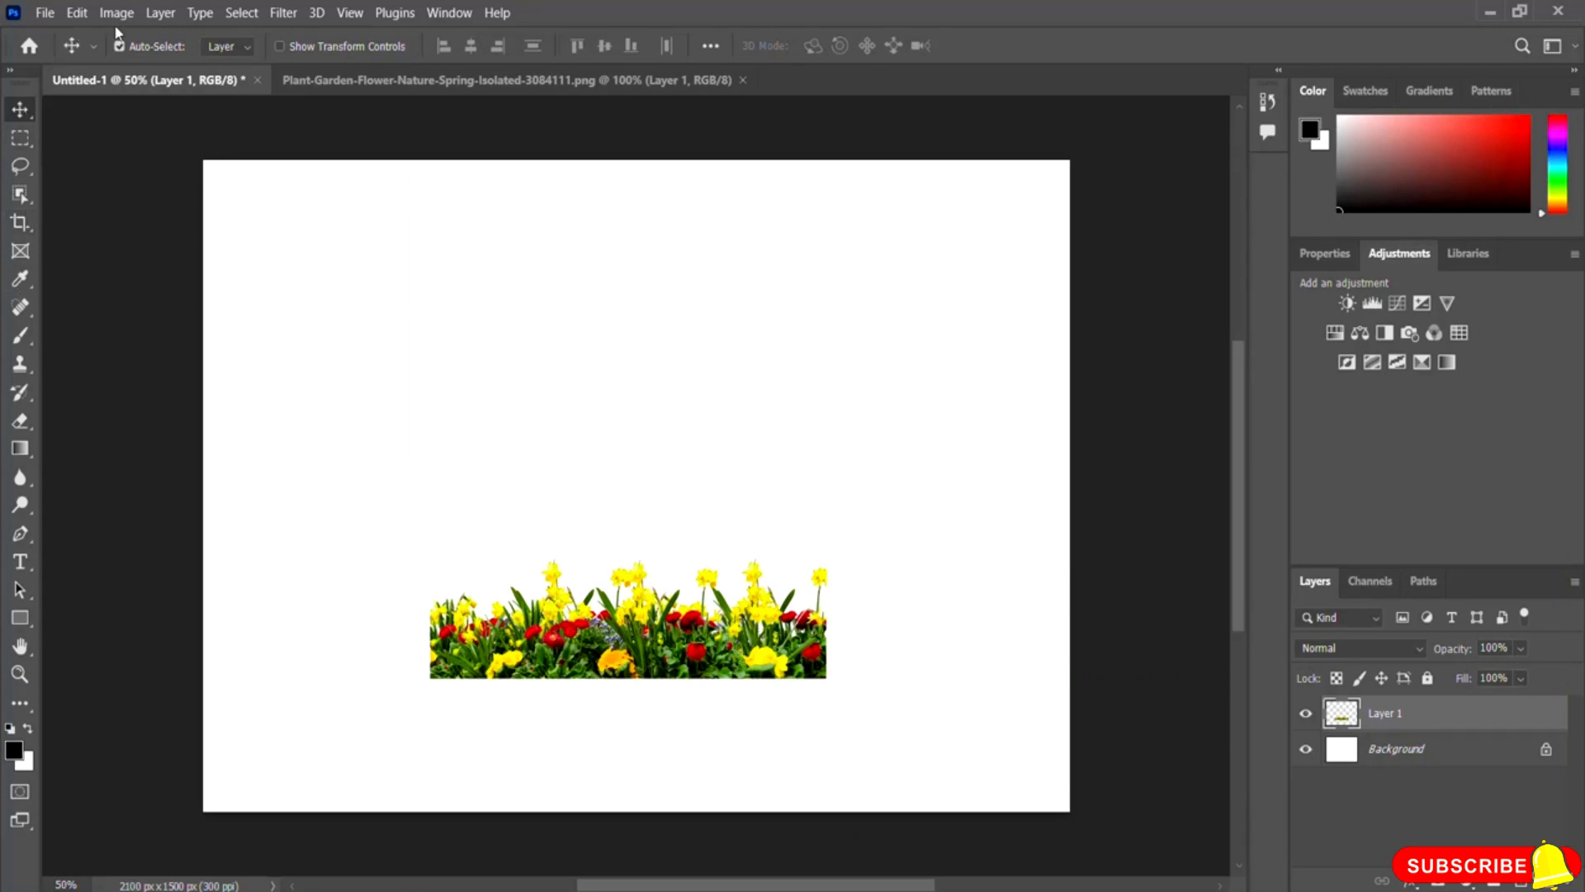
- Scale the flower layer proportionally to about 153%, extending it towards the canvas's left edge
click(77, 14)
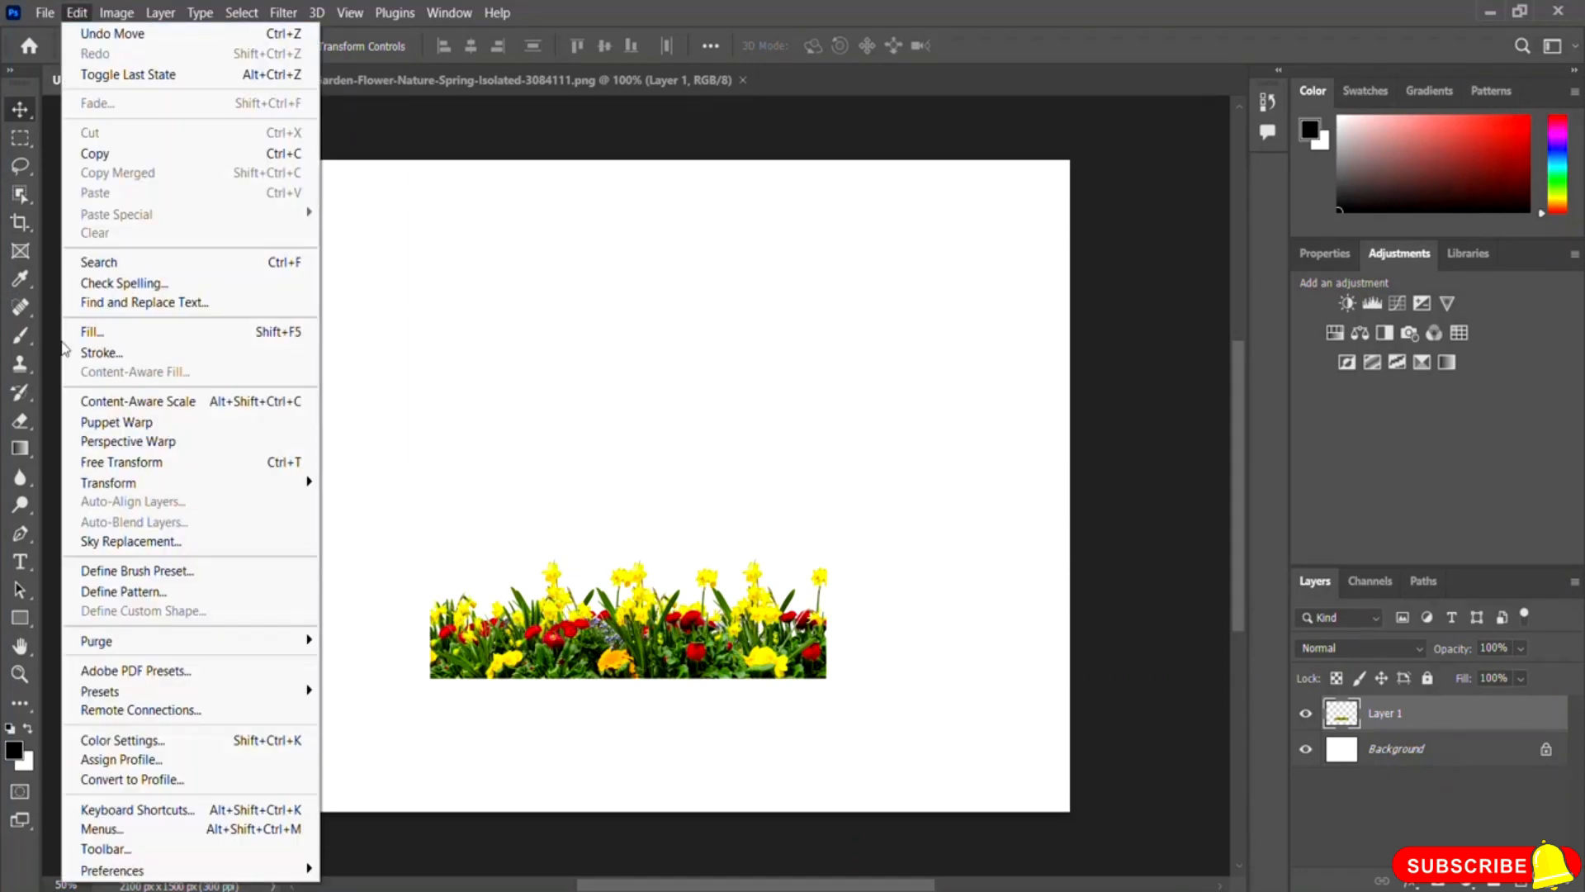
mouse_move(124, 487)
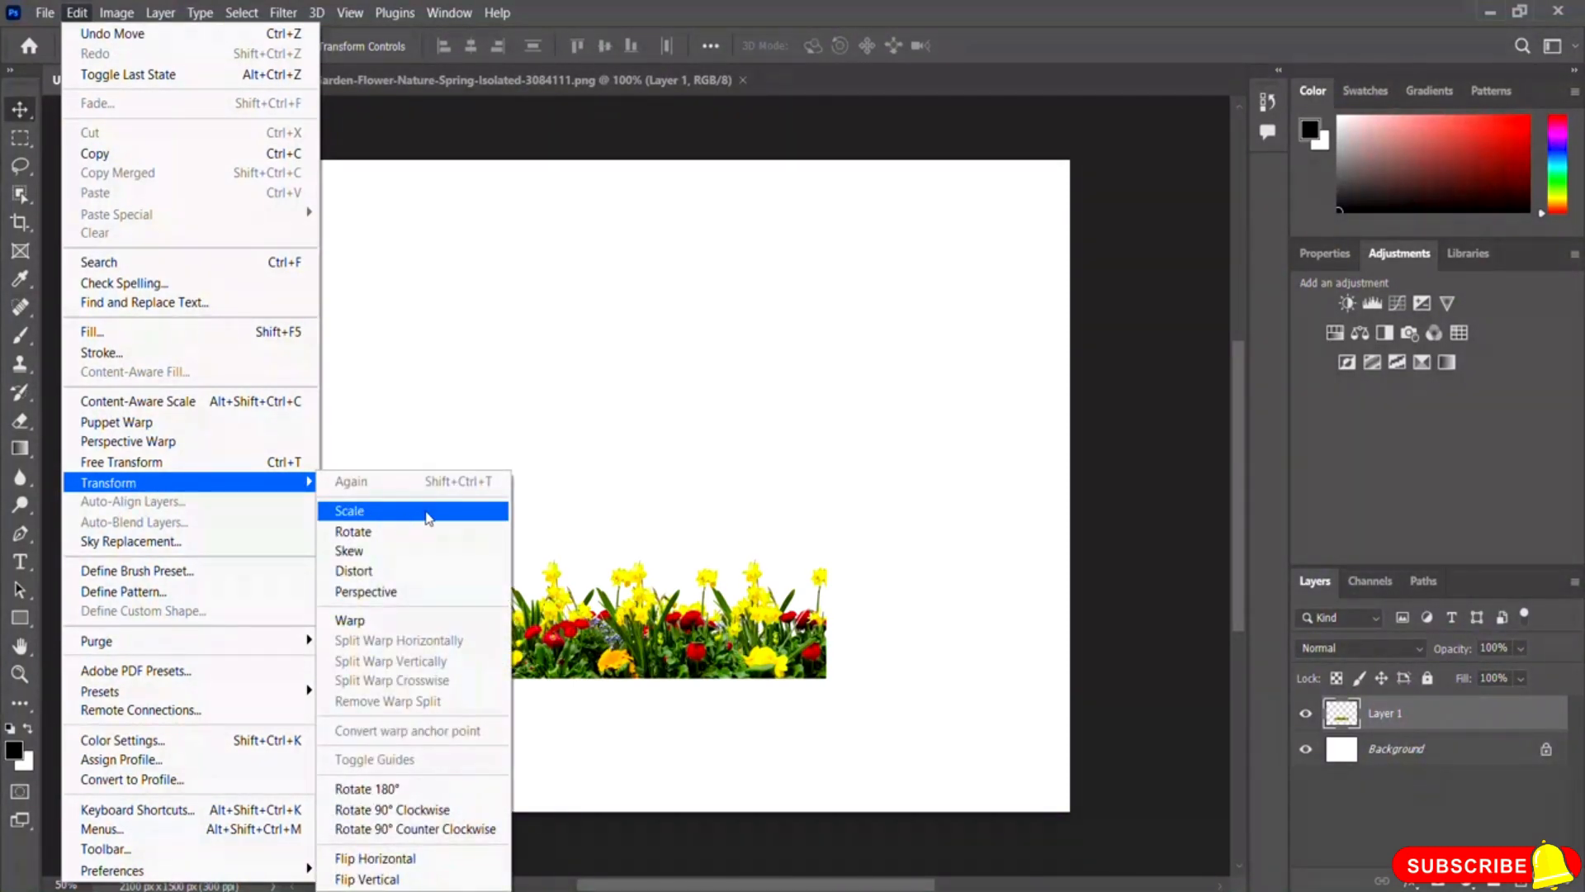
click(407, 521)
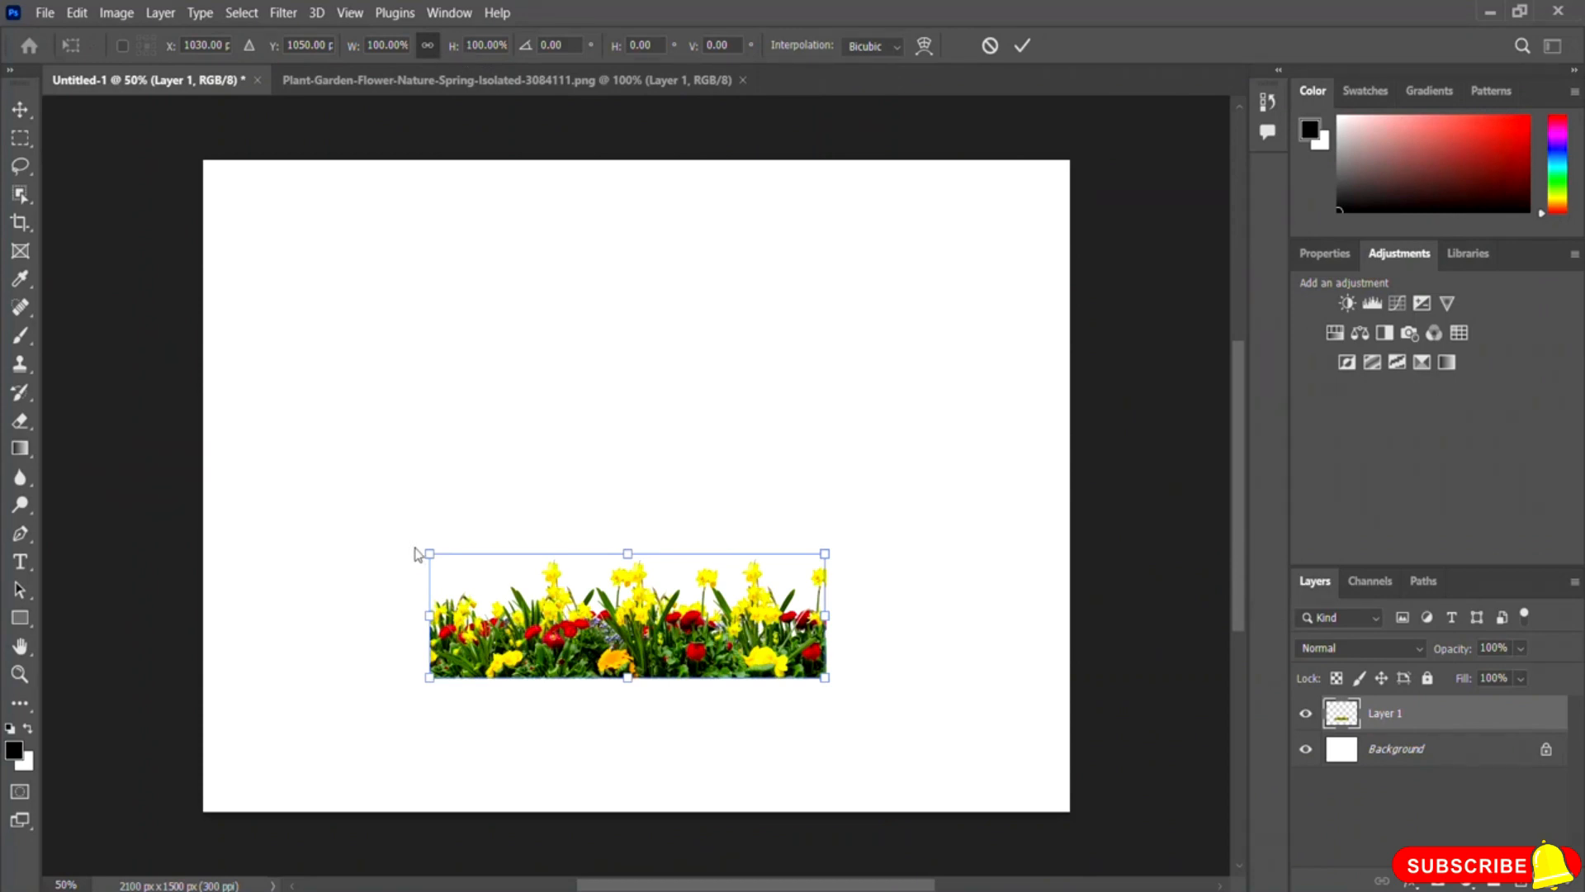
drag(430, 553, 205, 537)
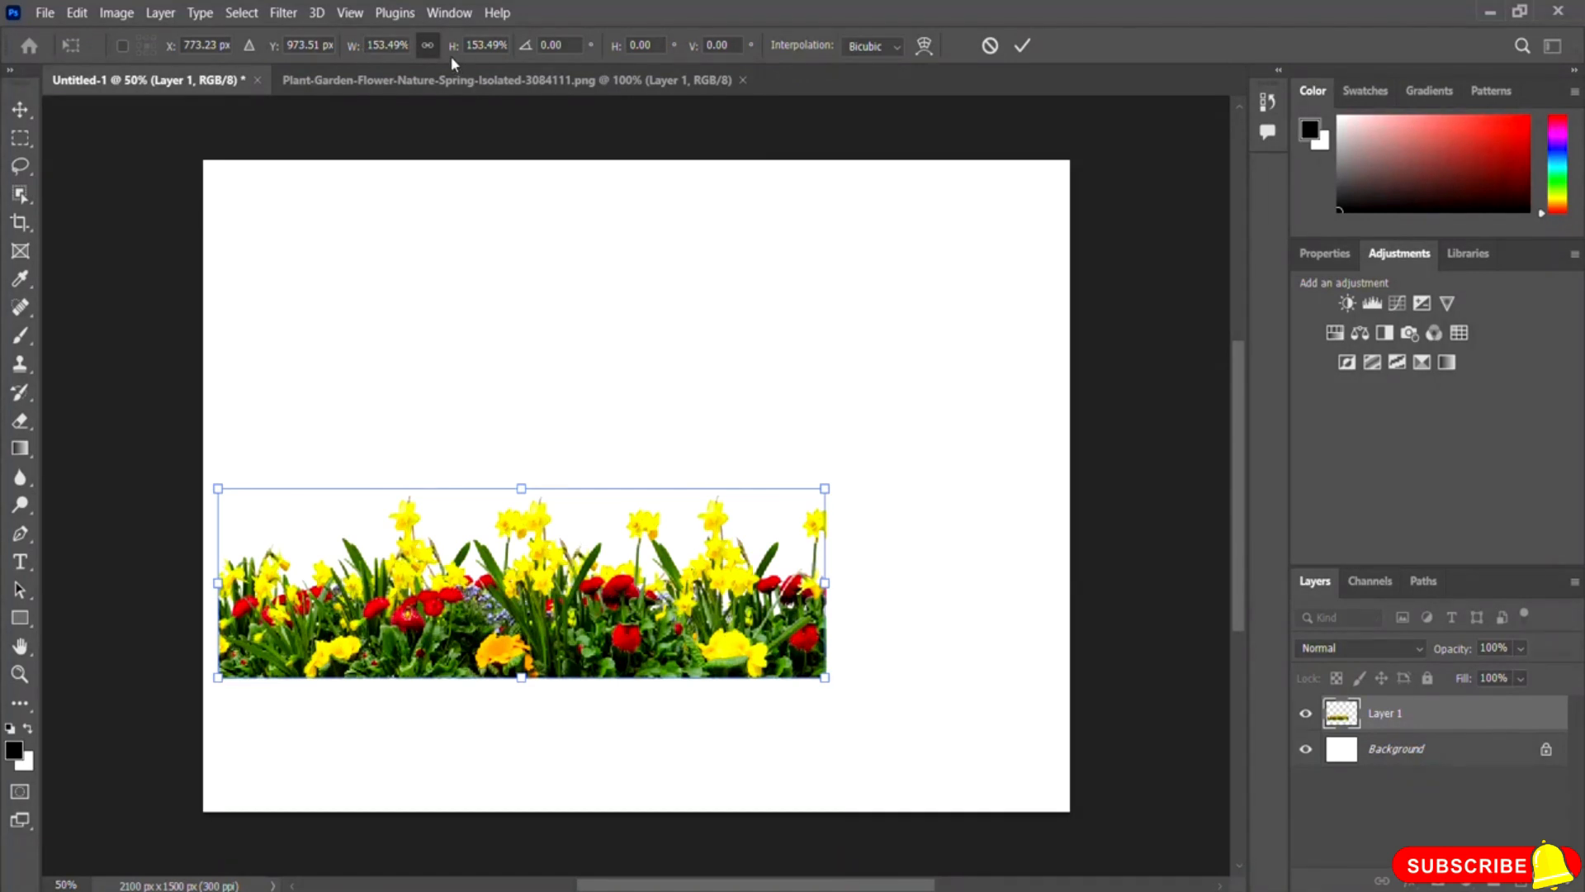
- Unlink the flower layer's scaling and stretch it across the canvas's full width along the lower edge, about 220% wide and 217% high
click(427, 48)
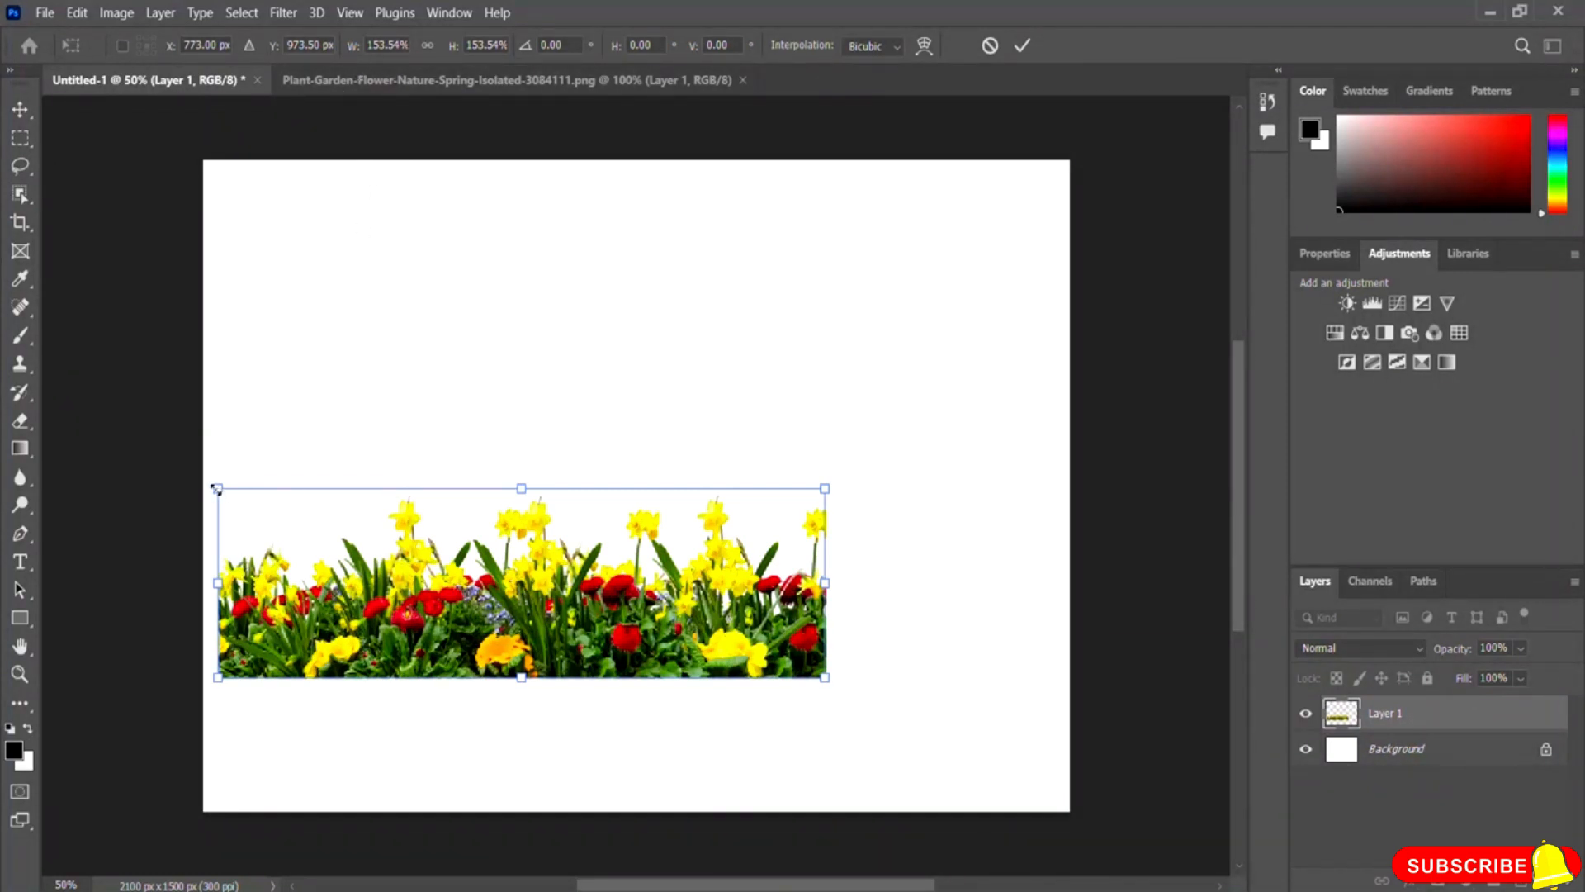
drag(217, 489, 371, 485)
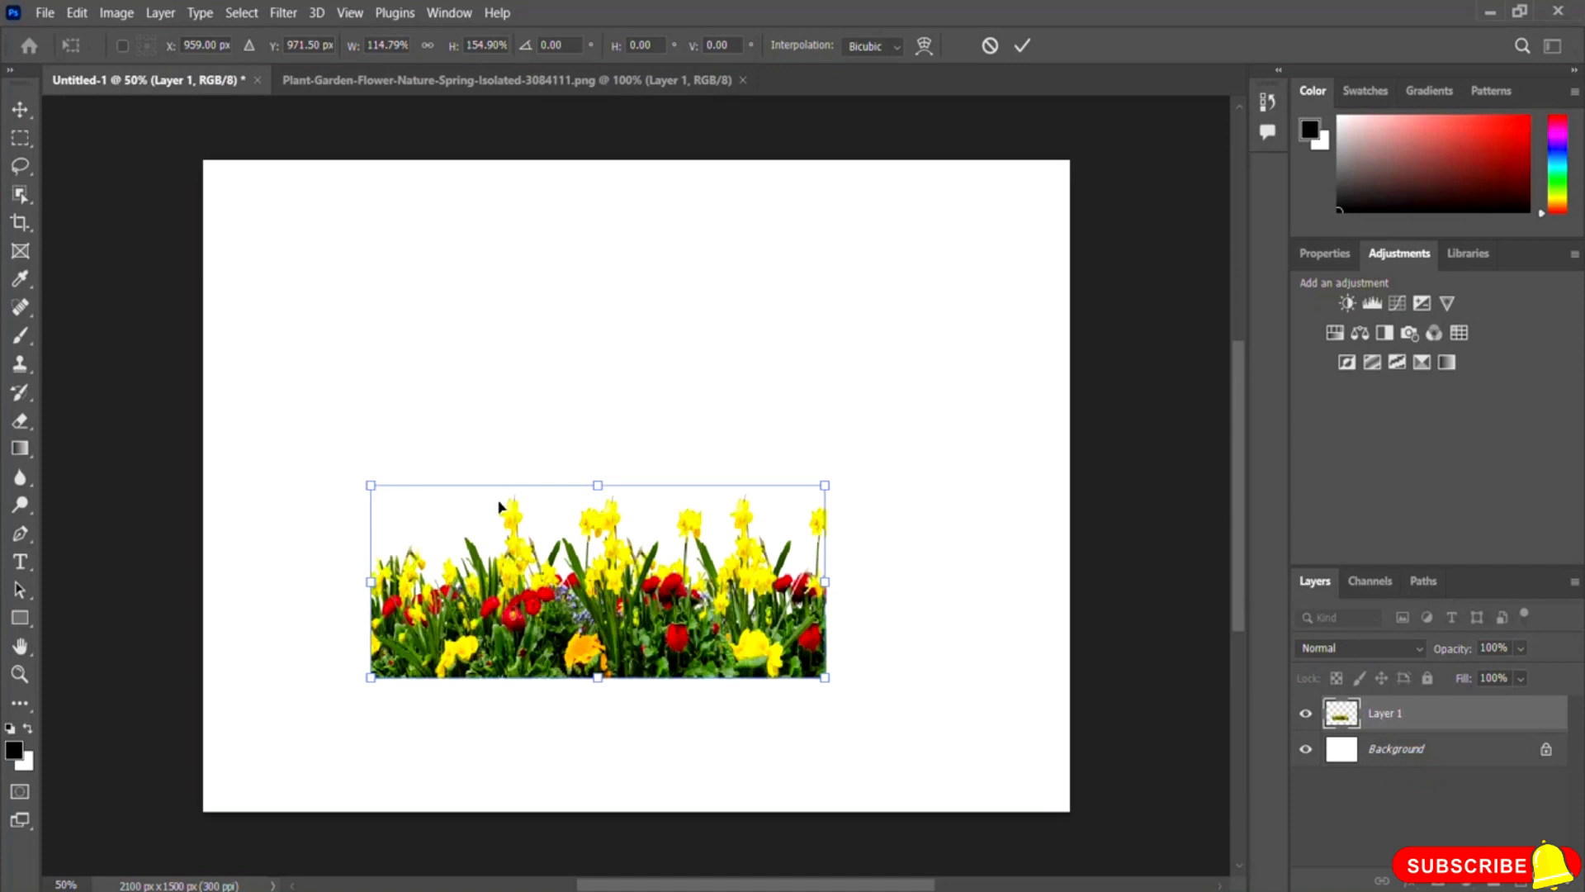
drag(604, 578, 642, 712)
drag(408, 714, 199, 727)
drag(866, 711, 1069, 715)
drag(638, 617, 634, 541)
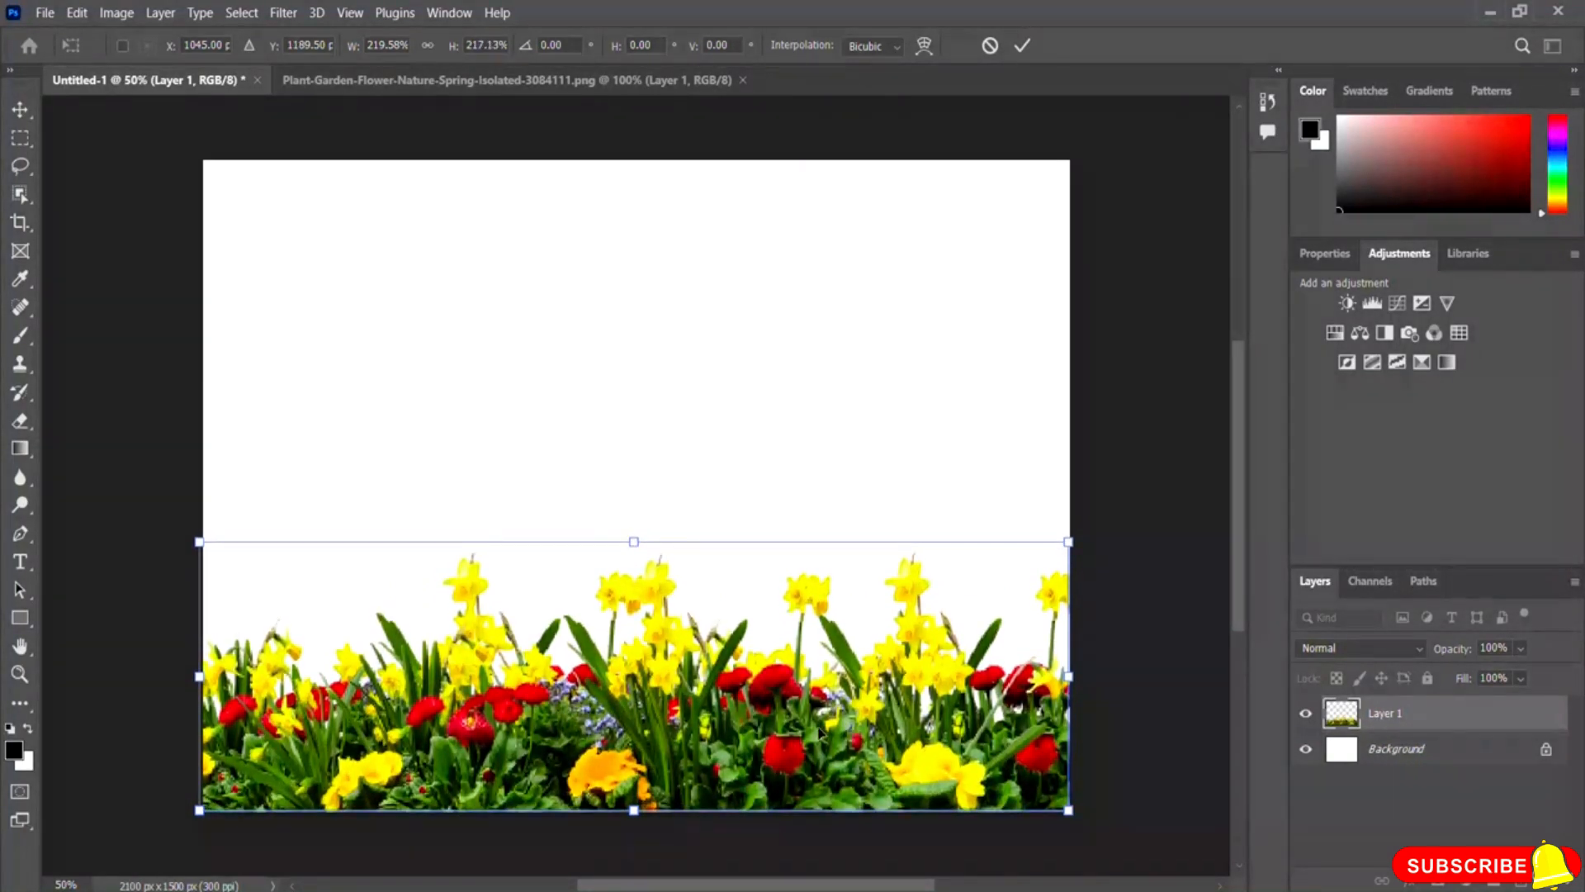
click(1023, 48)
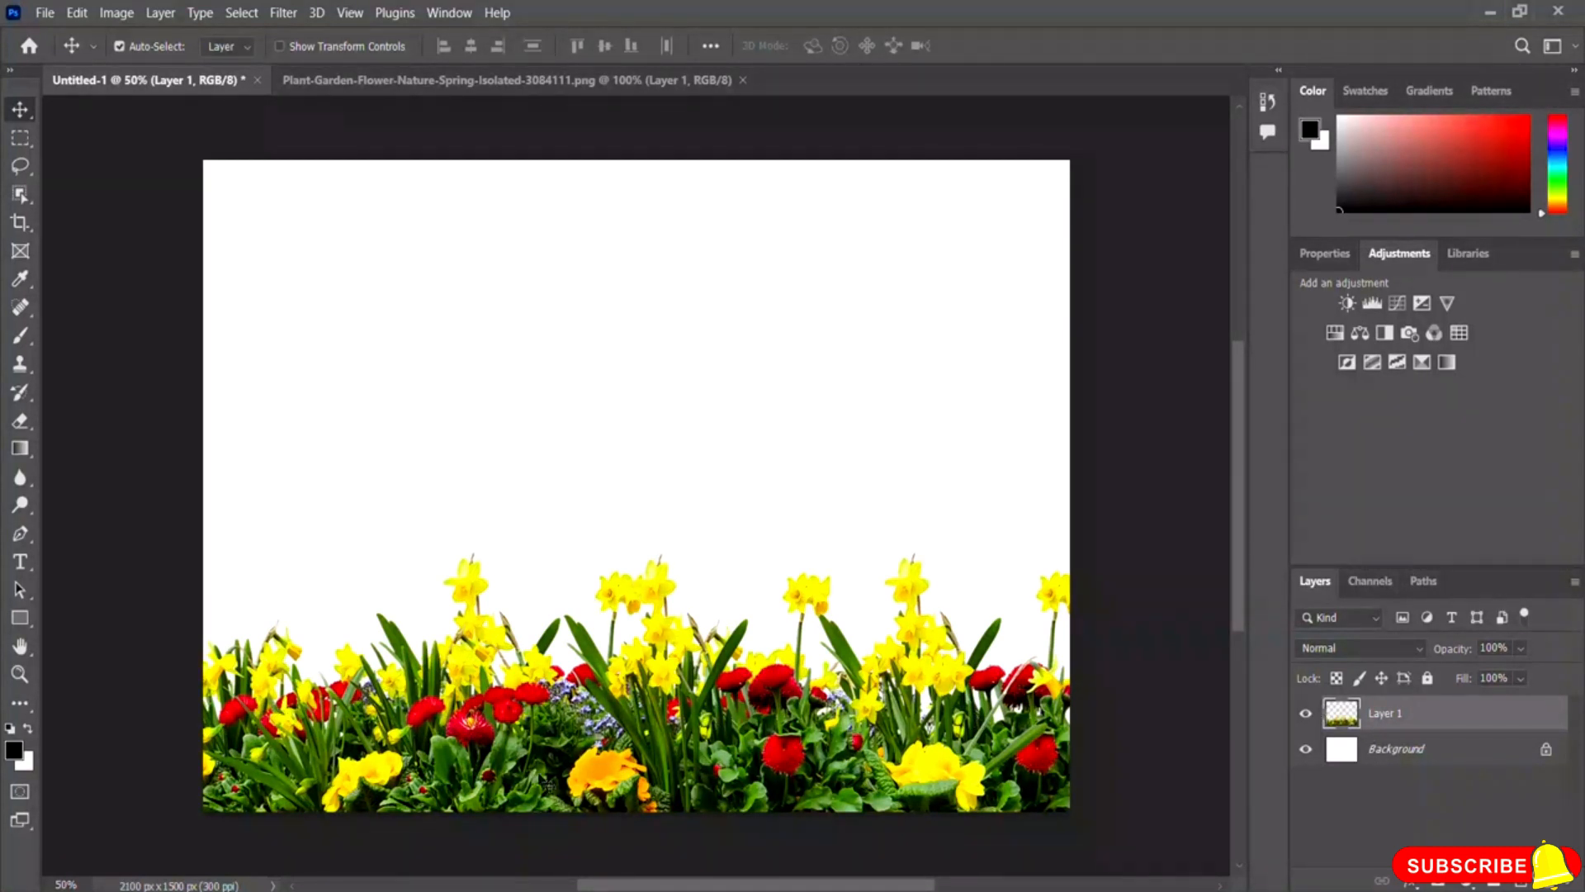
- Hide and reshow the flower layer, and place sky-1286888_1280 as an embedded image above it
click(1306, 715)
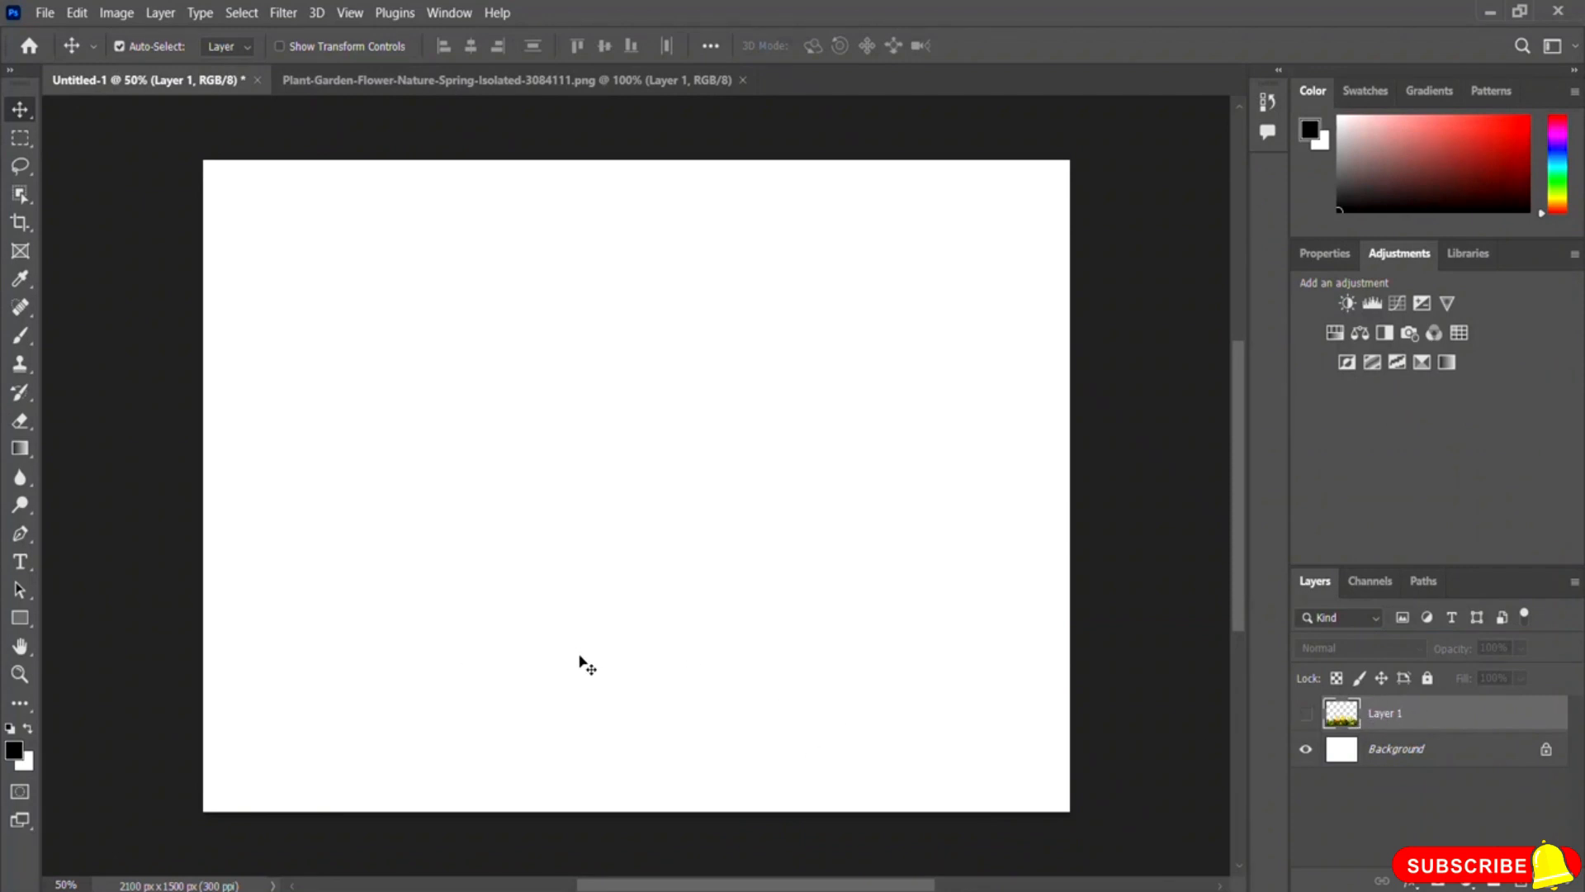
click(1305, 716)
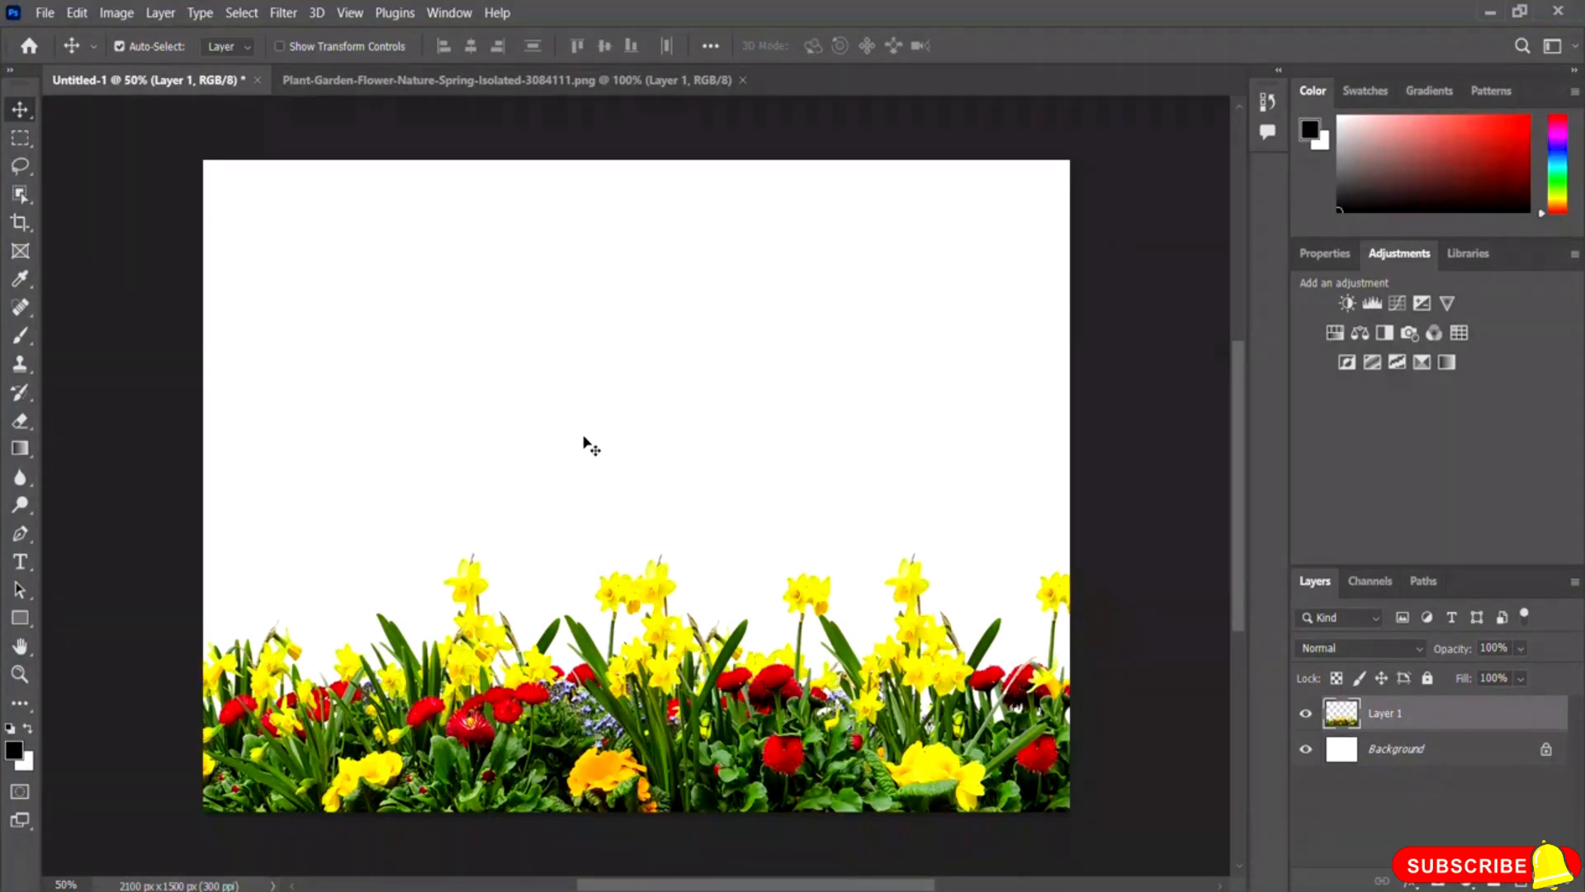
click(46, 13)
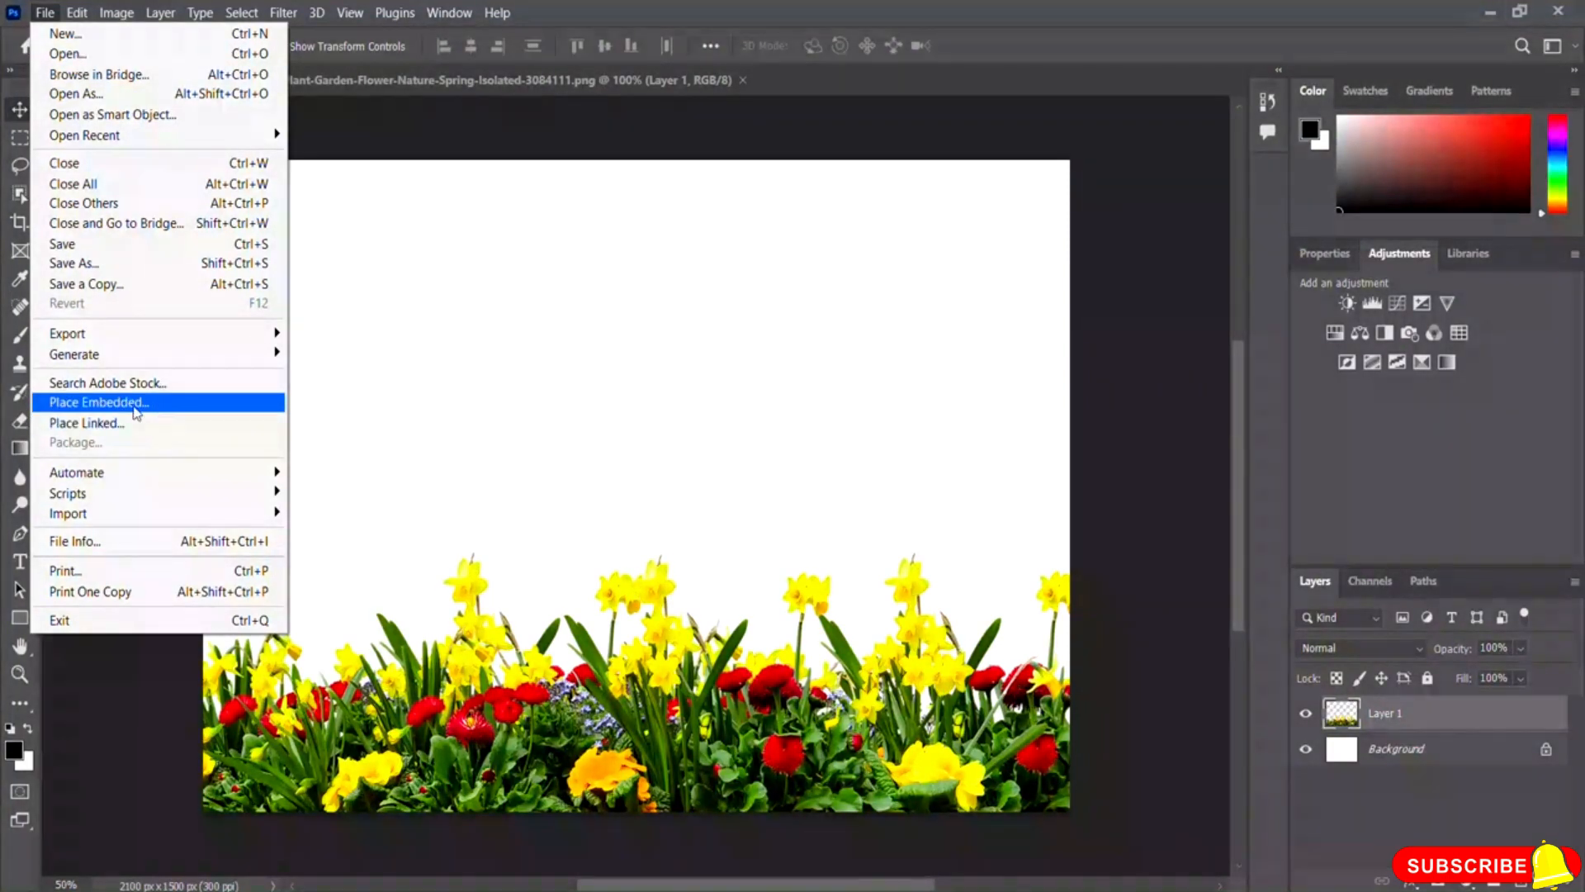
click(163, 413)
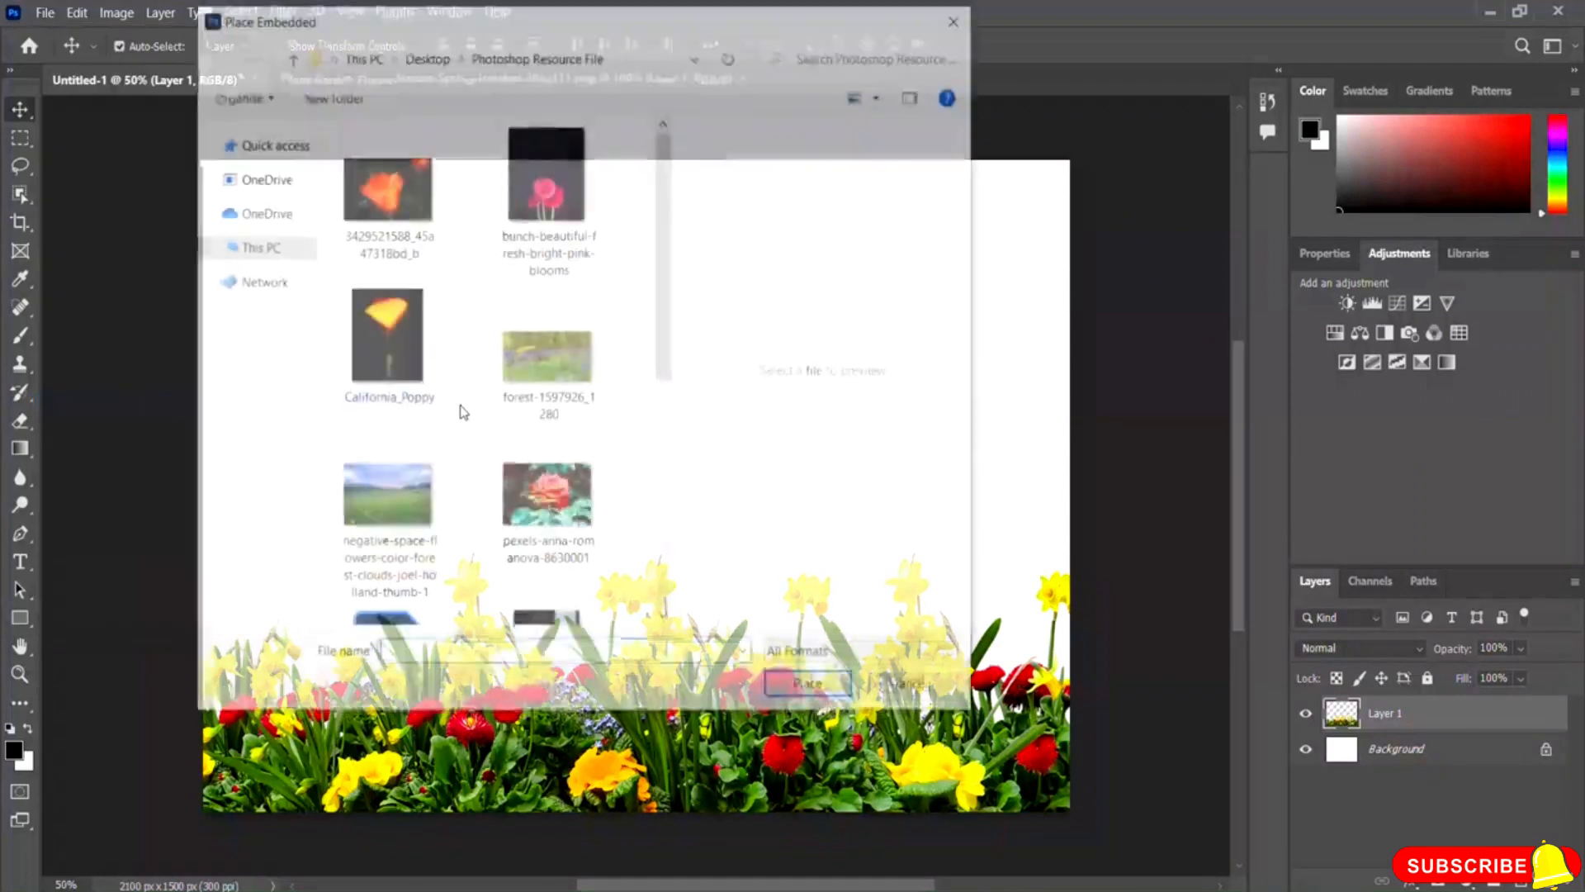
drag(662, 329, 684, 523)
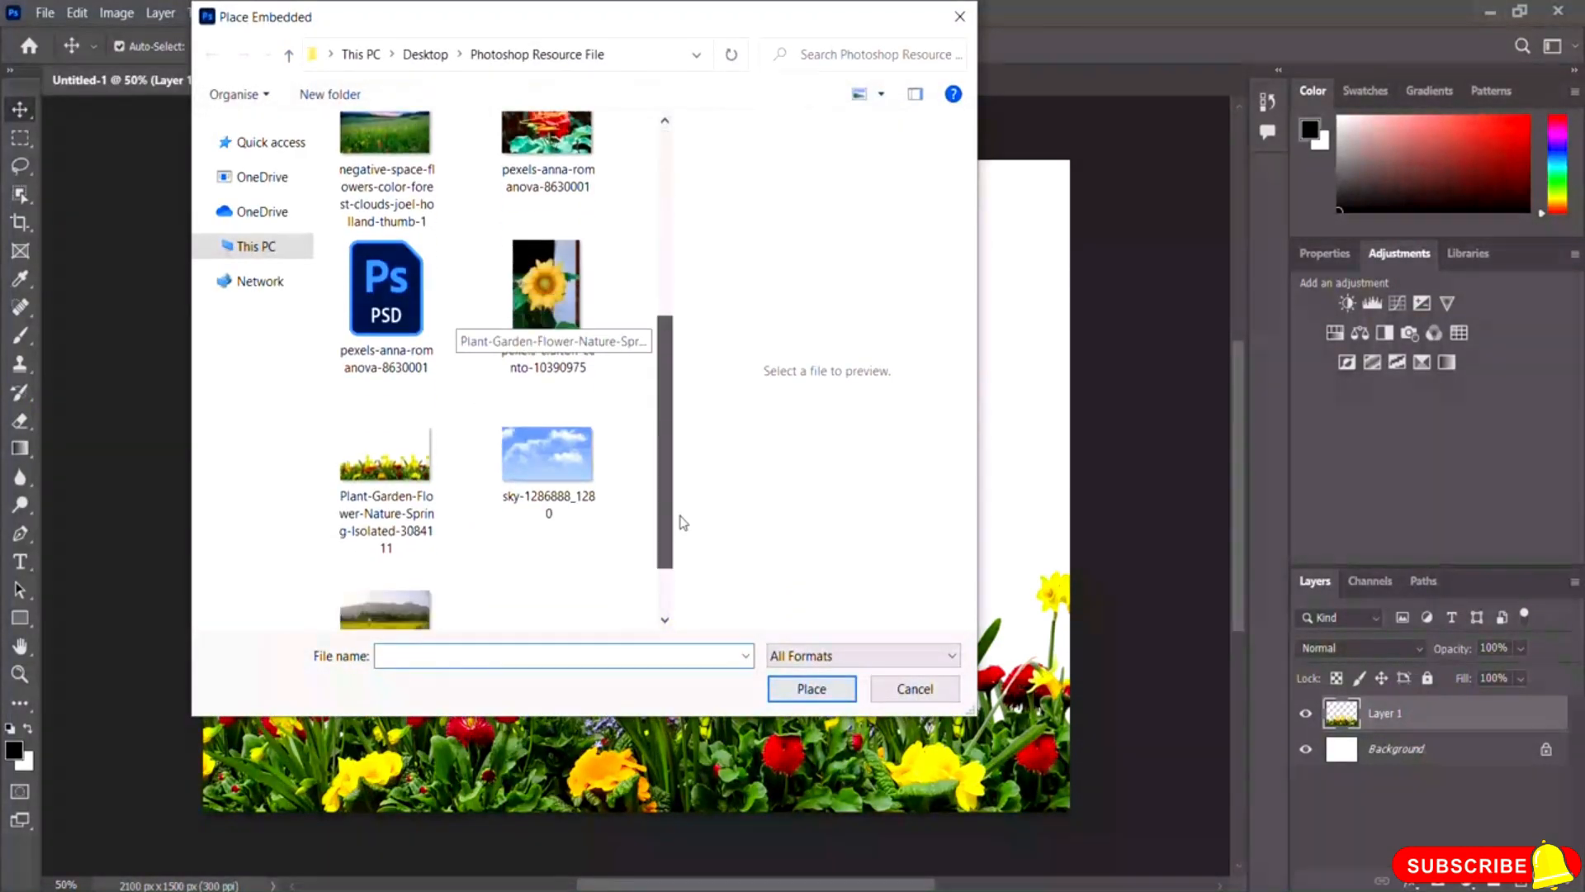
click(547, 462)
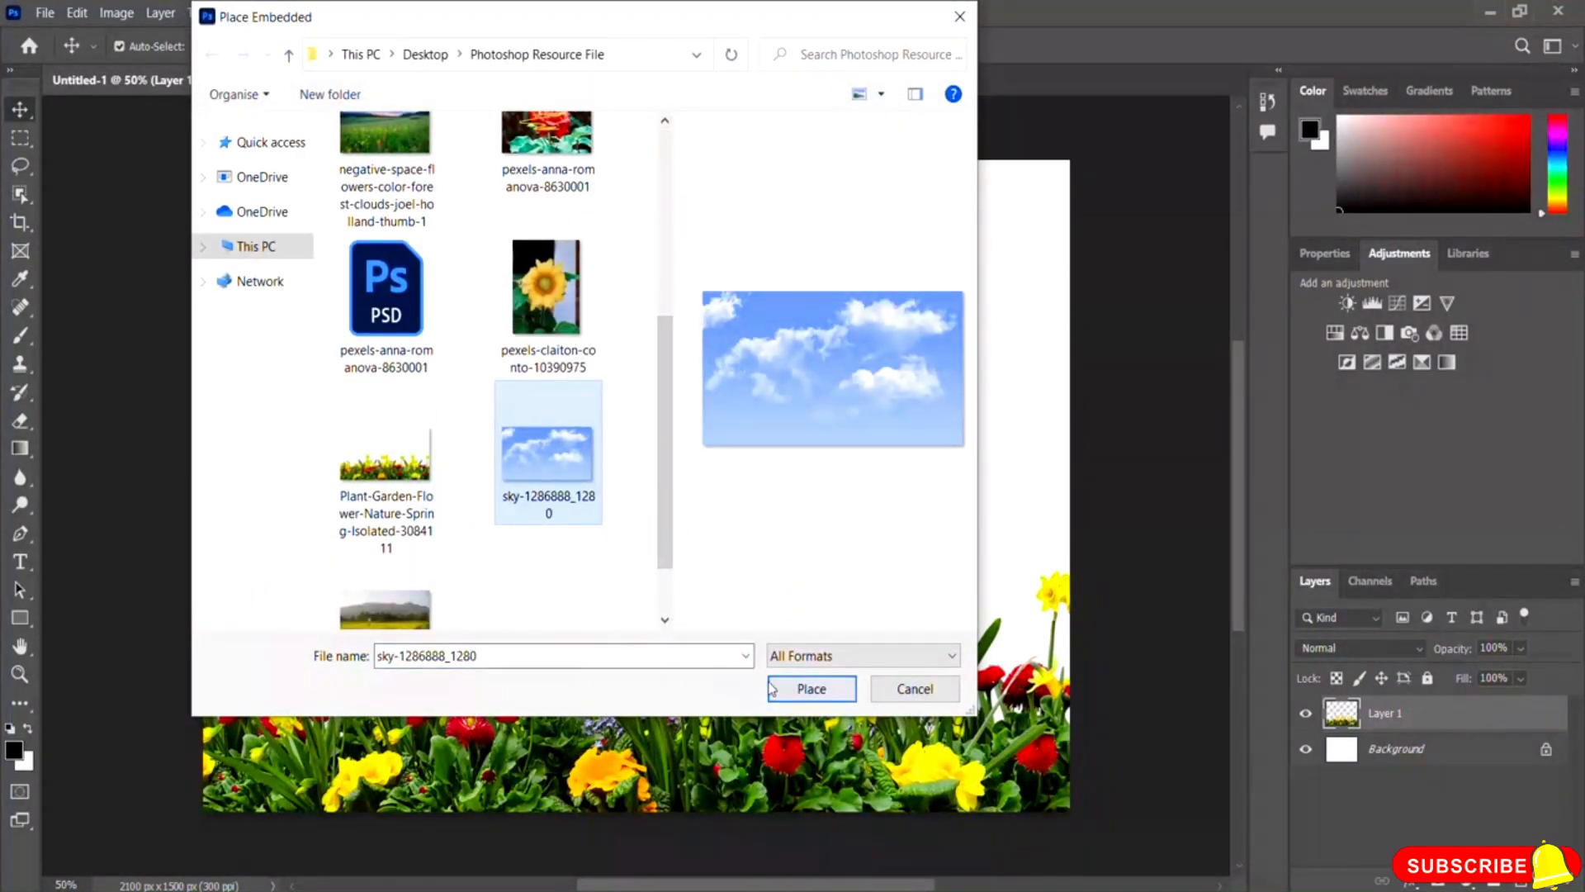
click(816, 694)
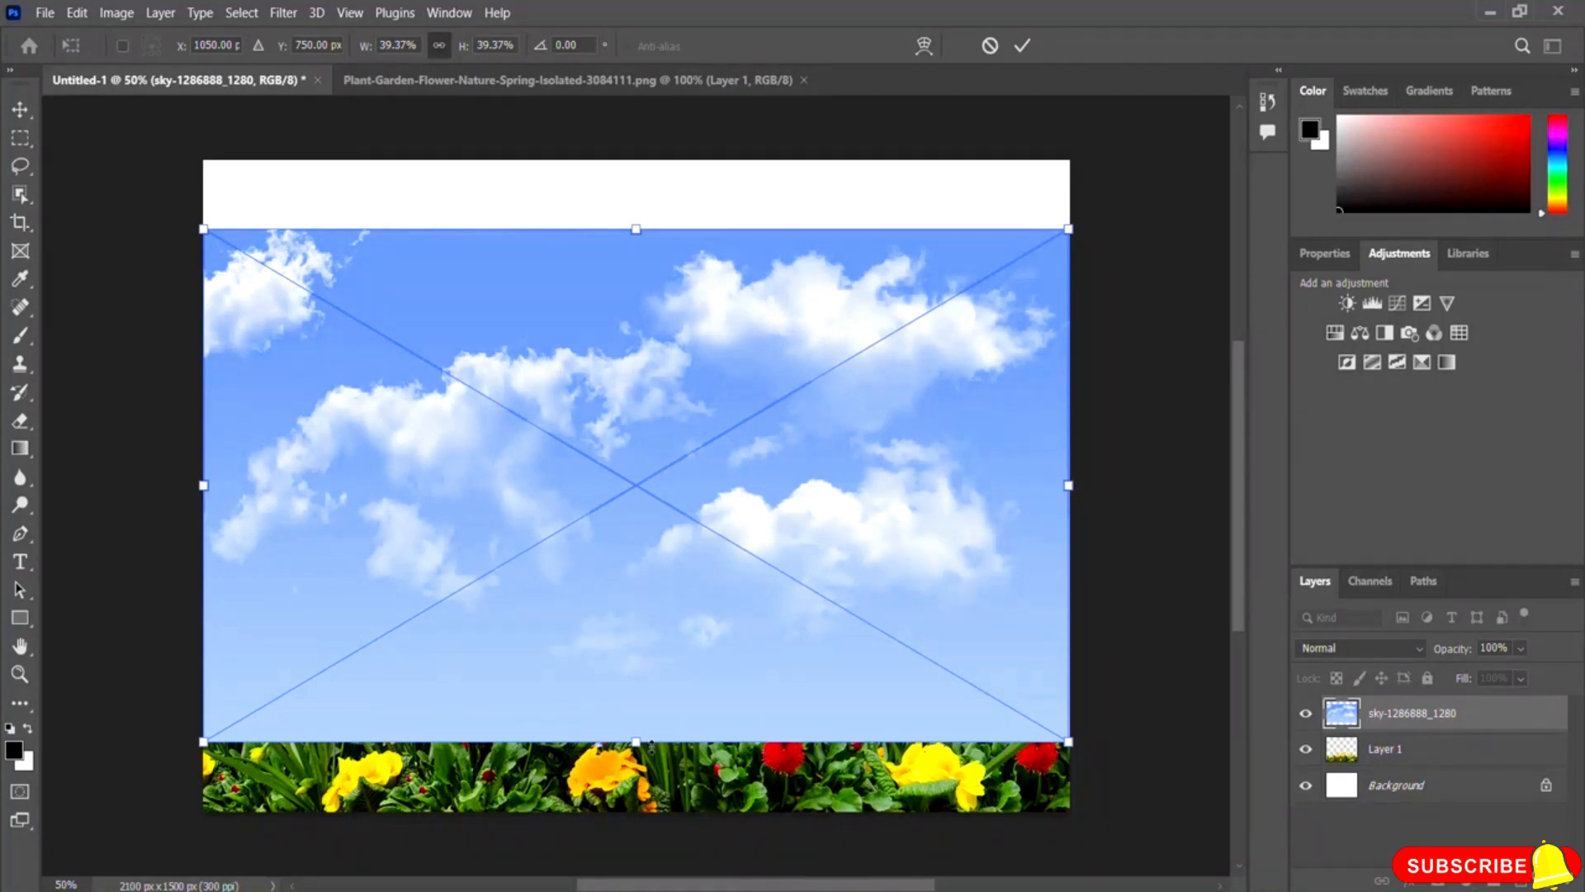
- Unlink the placed sky's proportions and stretch it to cover the whole canvas, about 39.4% wide and 50% high
mouse_move(636, 229)
mouse_down()
mouse_move(644, 188)
mouse_move(667, 225)
mouse_move(636, 226)
mouse_move(635, 206)
mouse_up()
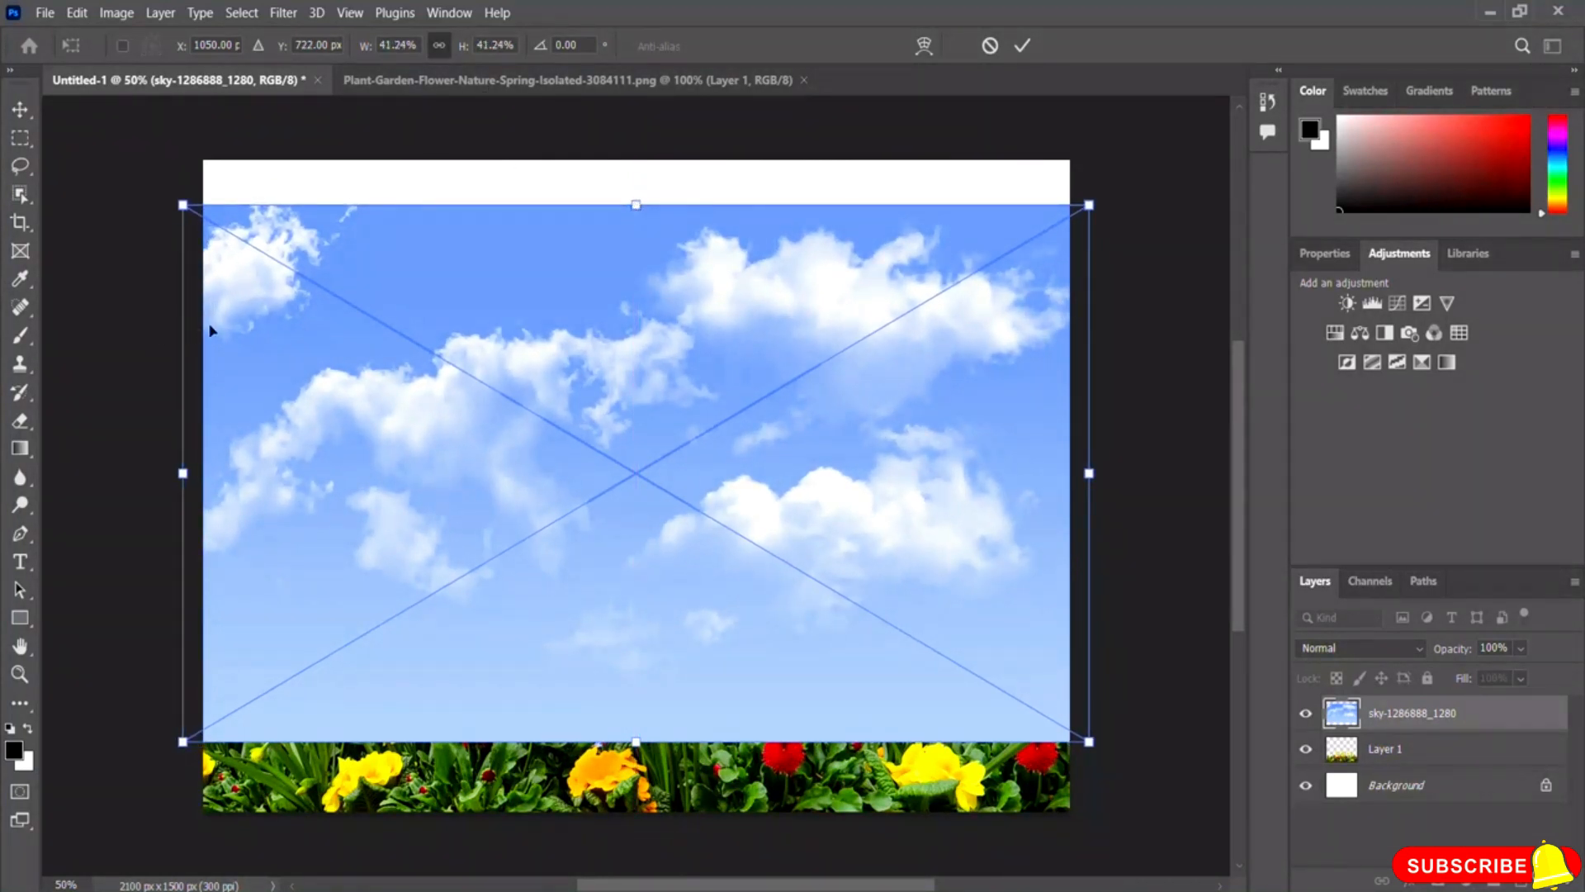
click(439, 46)
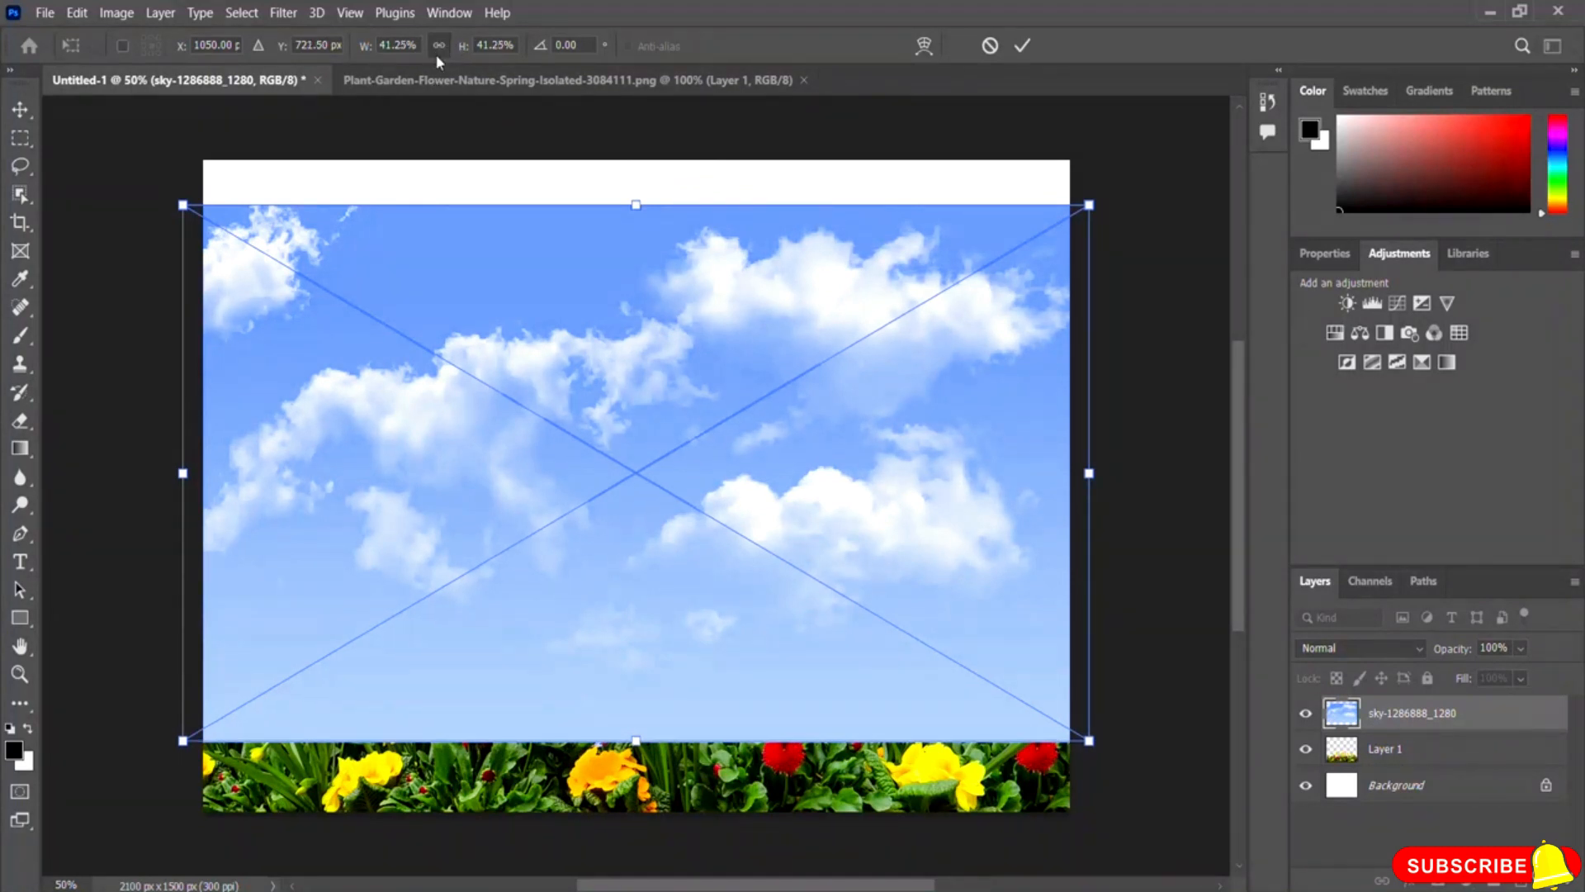
drag(636, 203, 636, 161)
drag(635, 741, 644, 821)
drag(184, 482, 204, 490)
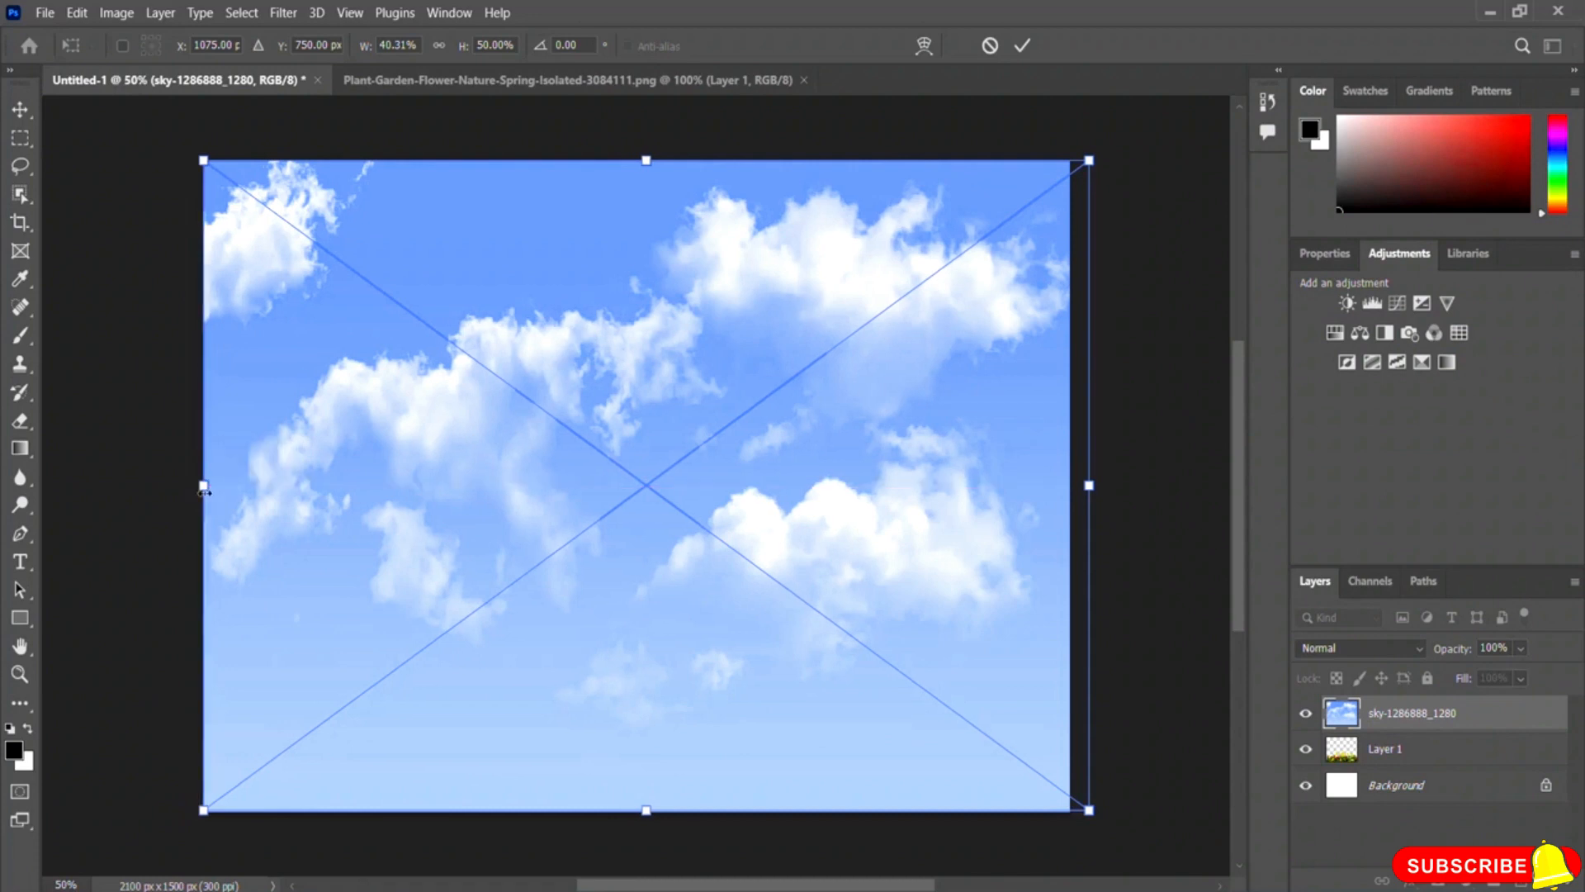
drag(1089, 486, 1068, 485)
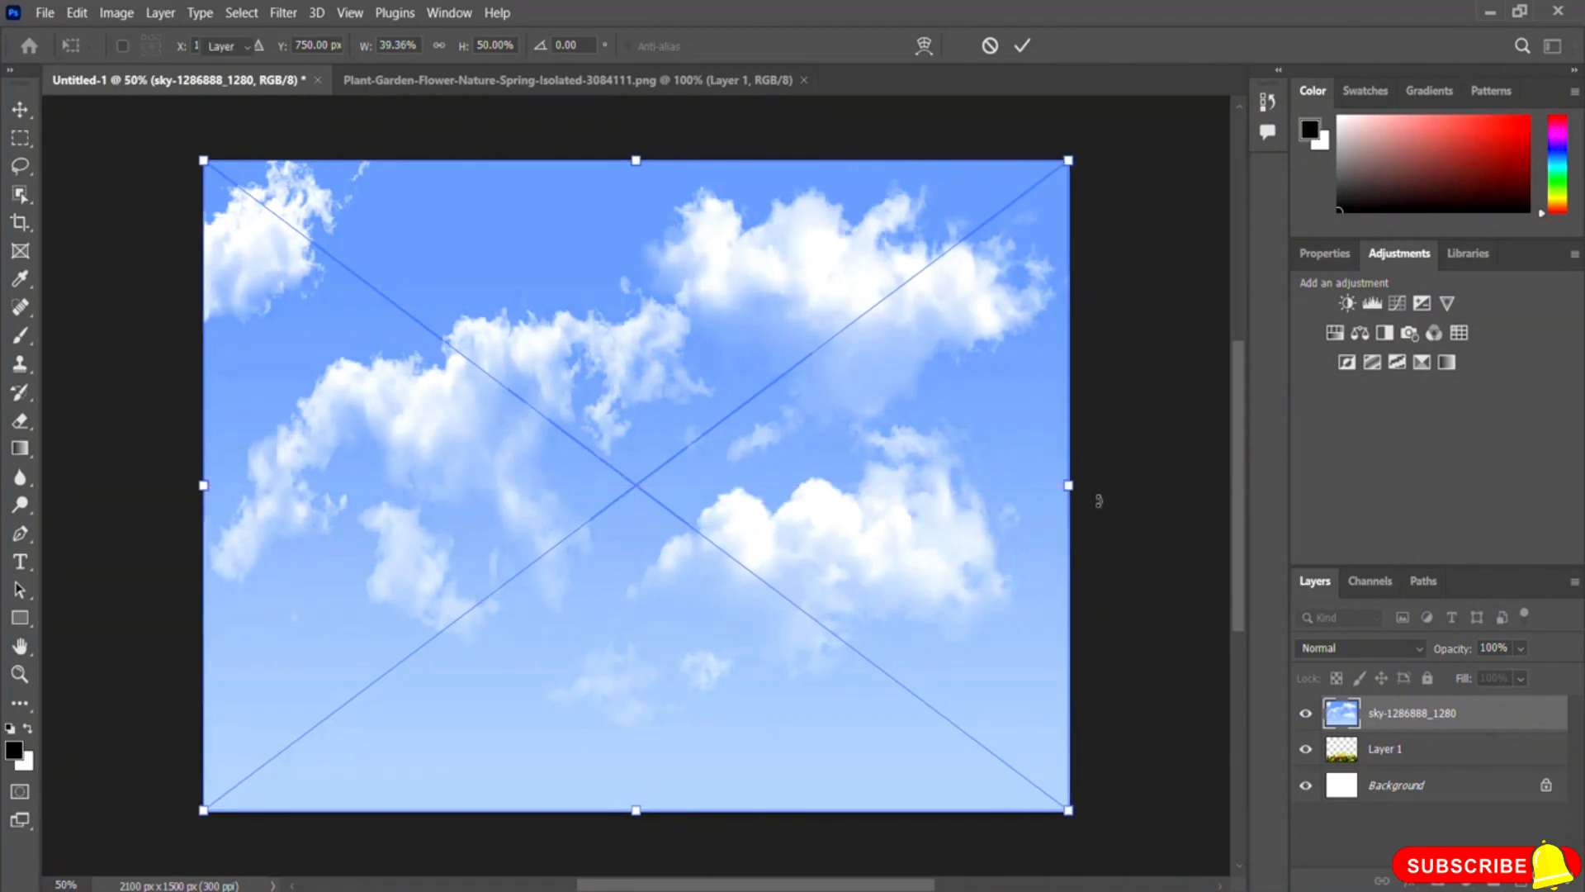
key(Return)
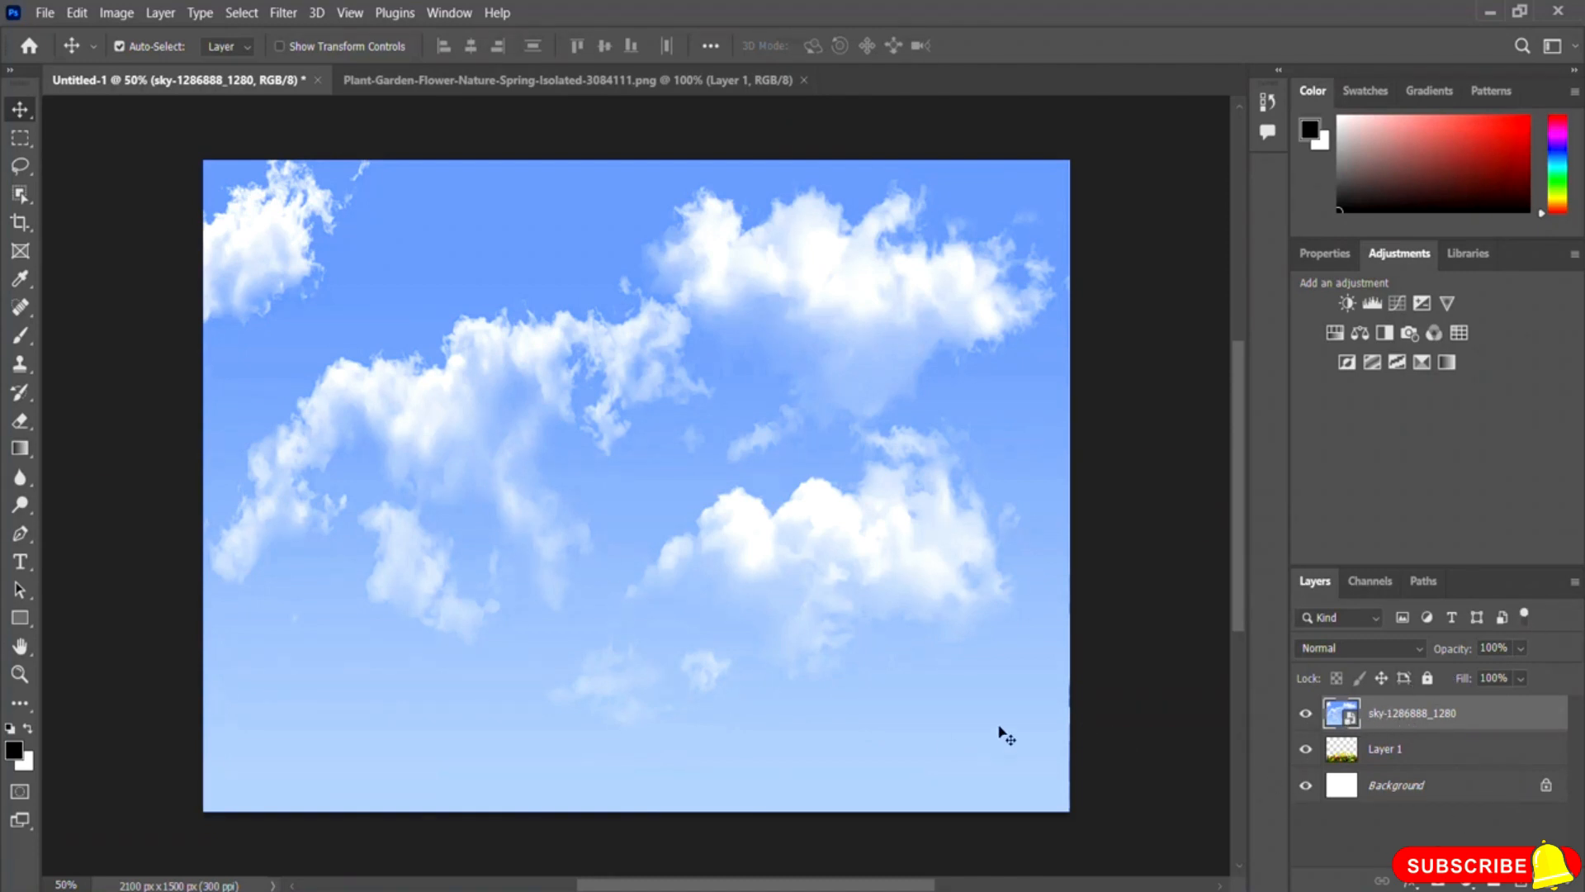
- Hide and reshow the sky layer, and move it below the flower layer in the stacking order
click(1305, 715)
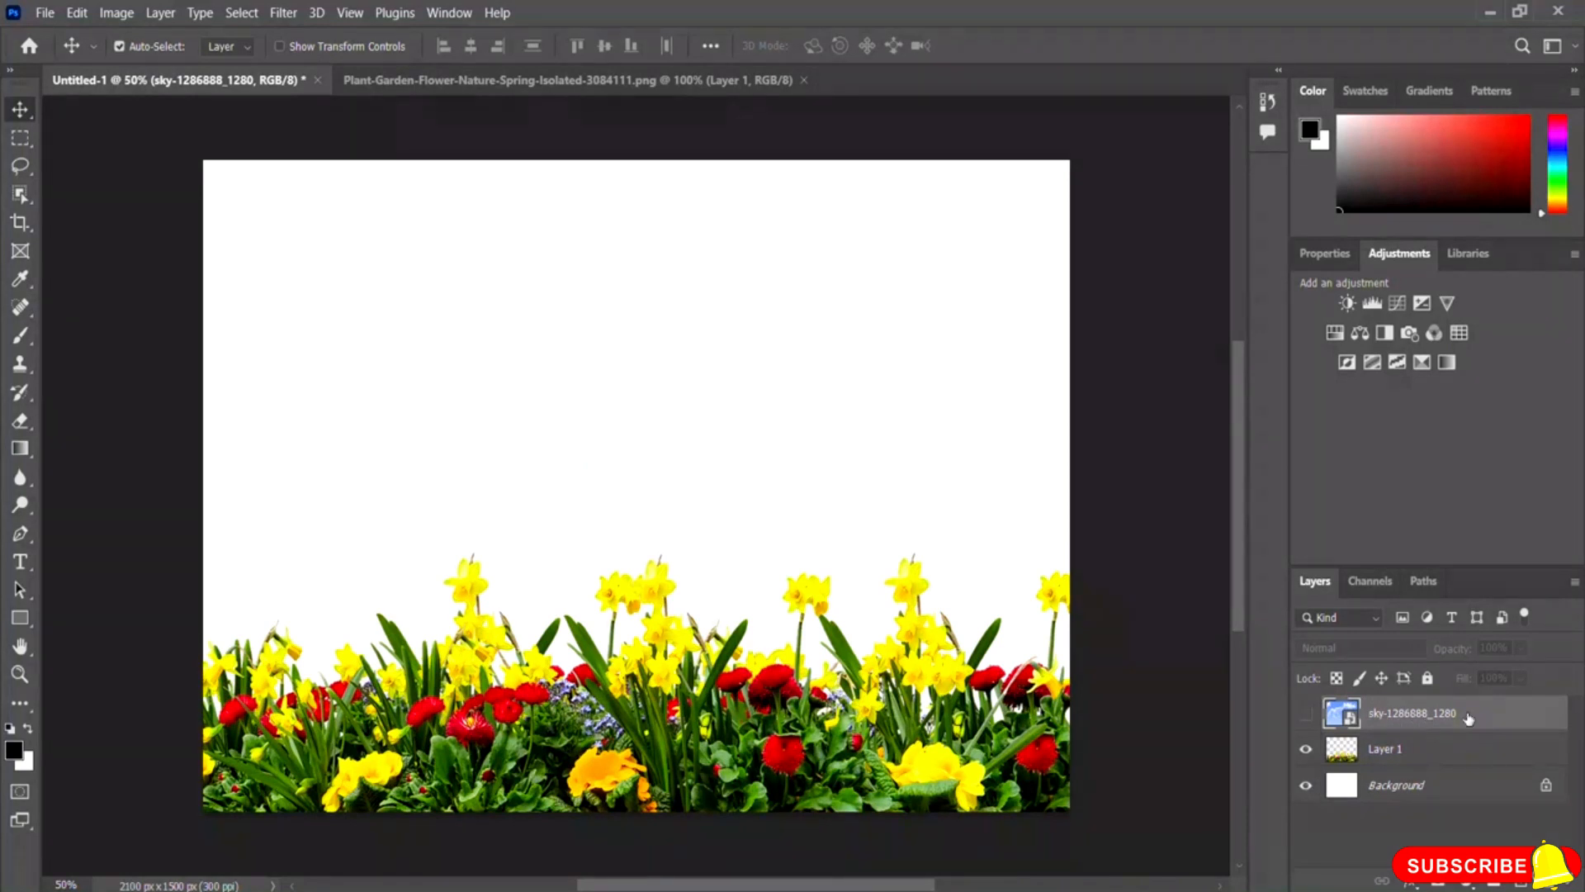
click(1307, 715)
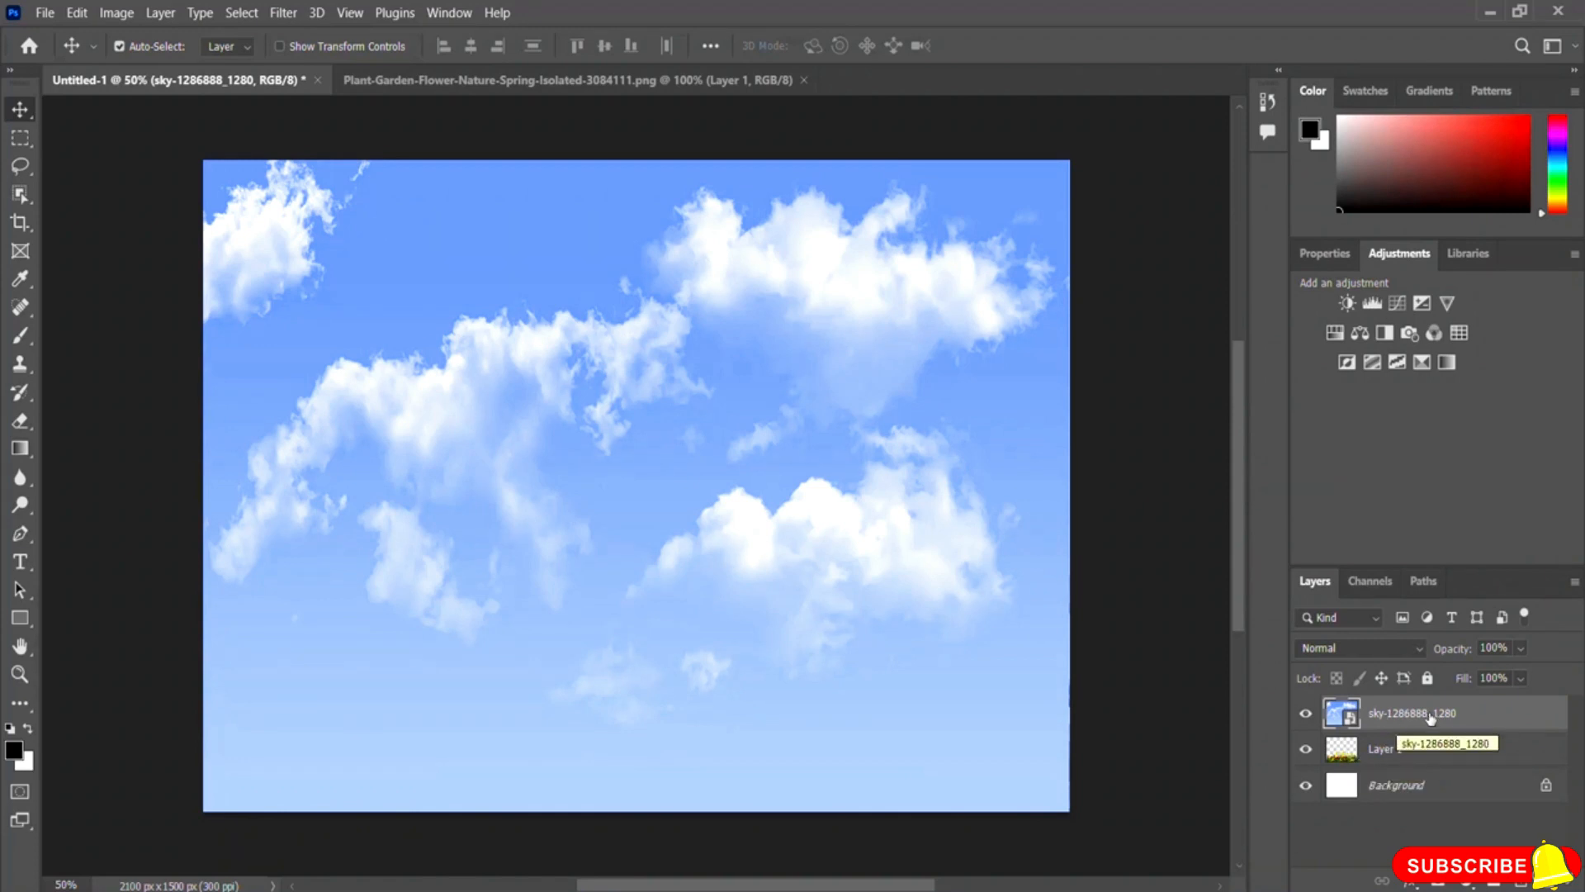
drag(1413, 724, 1407, 761)
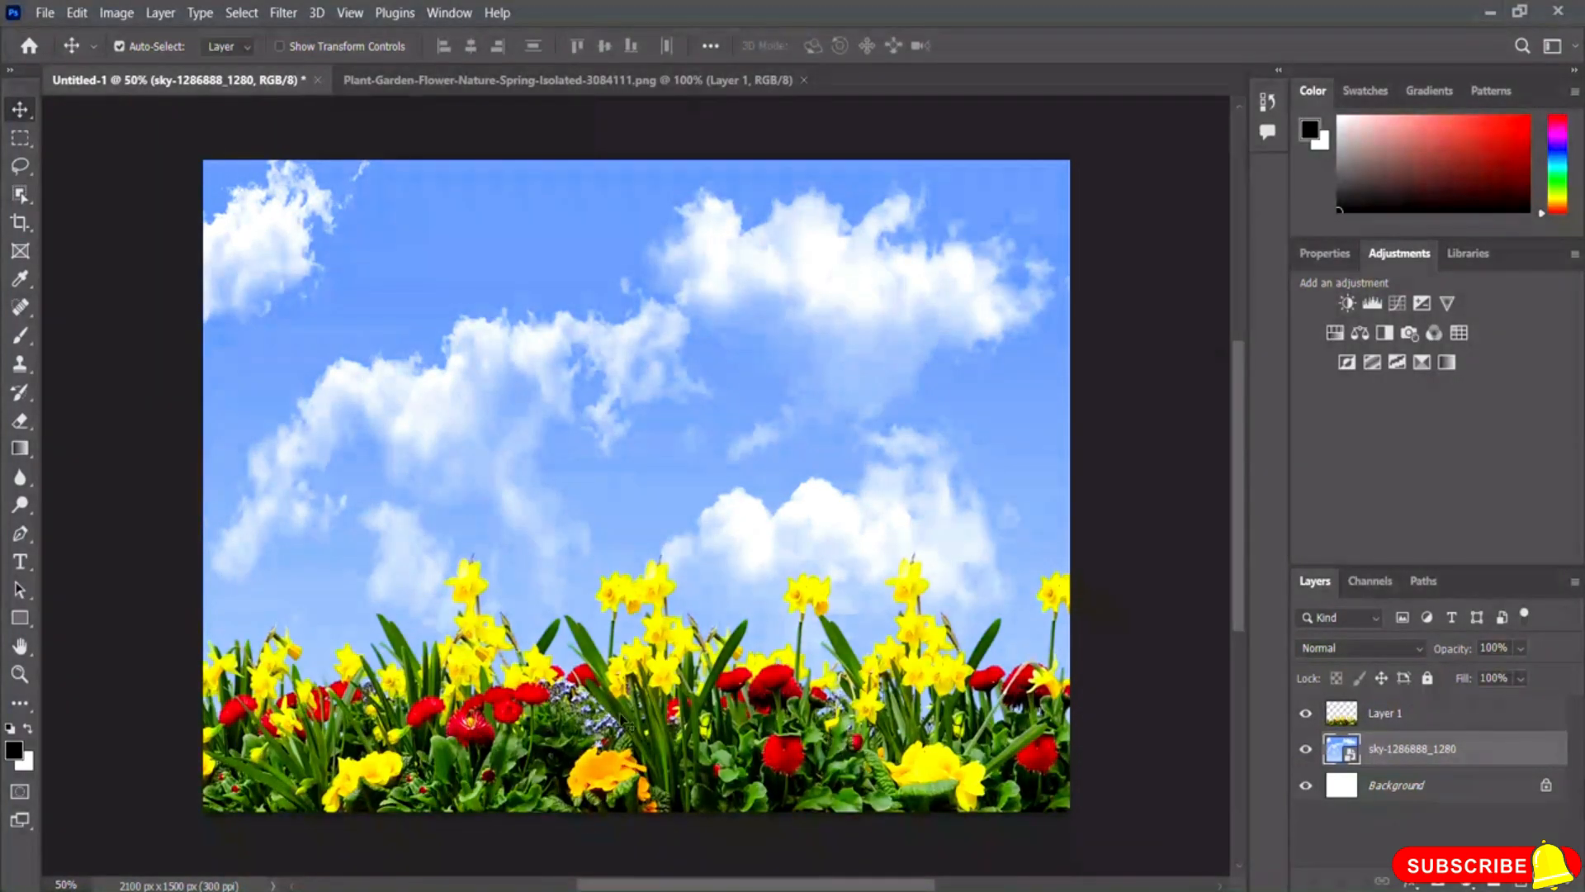
- Select the flowers and the sky in turn on the canvas, and make Layer 1 the active layer
click(696, 743)
click(521, 401)
click(1383, 716)
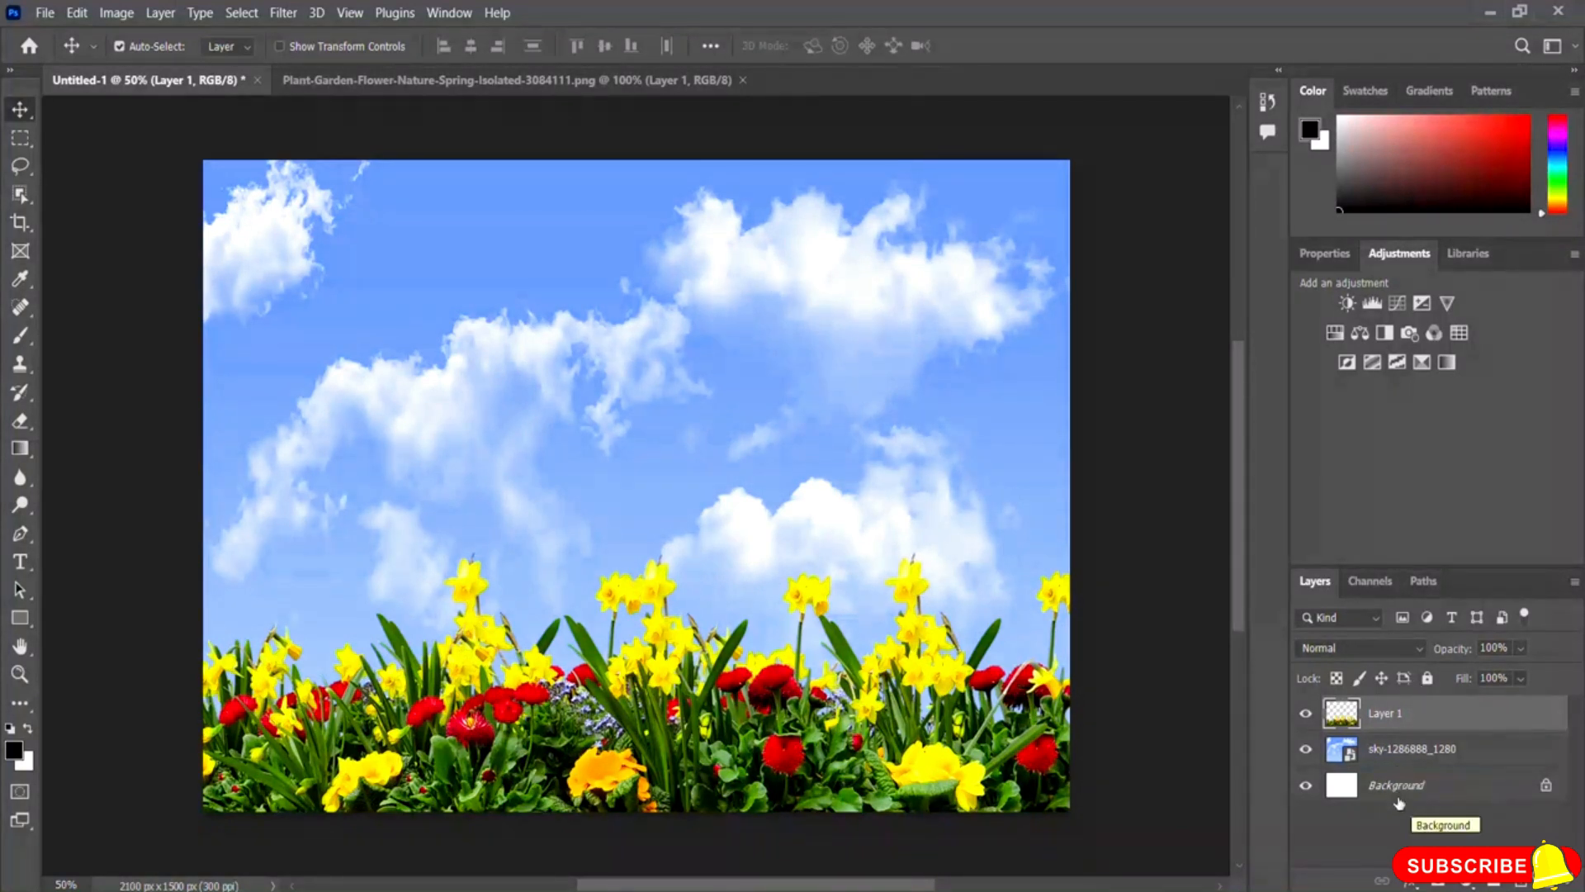
- Unlock the Background layer, move it to the top of the layer stack, and return it to the bottom
click(1546, 787)
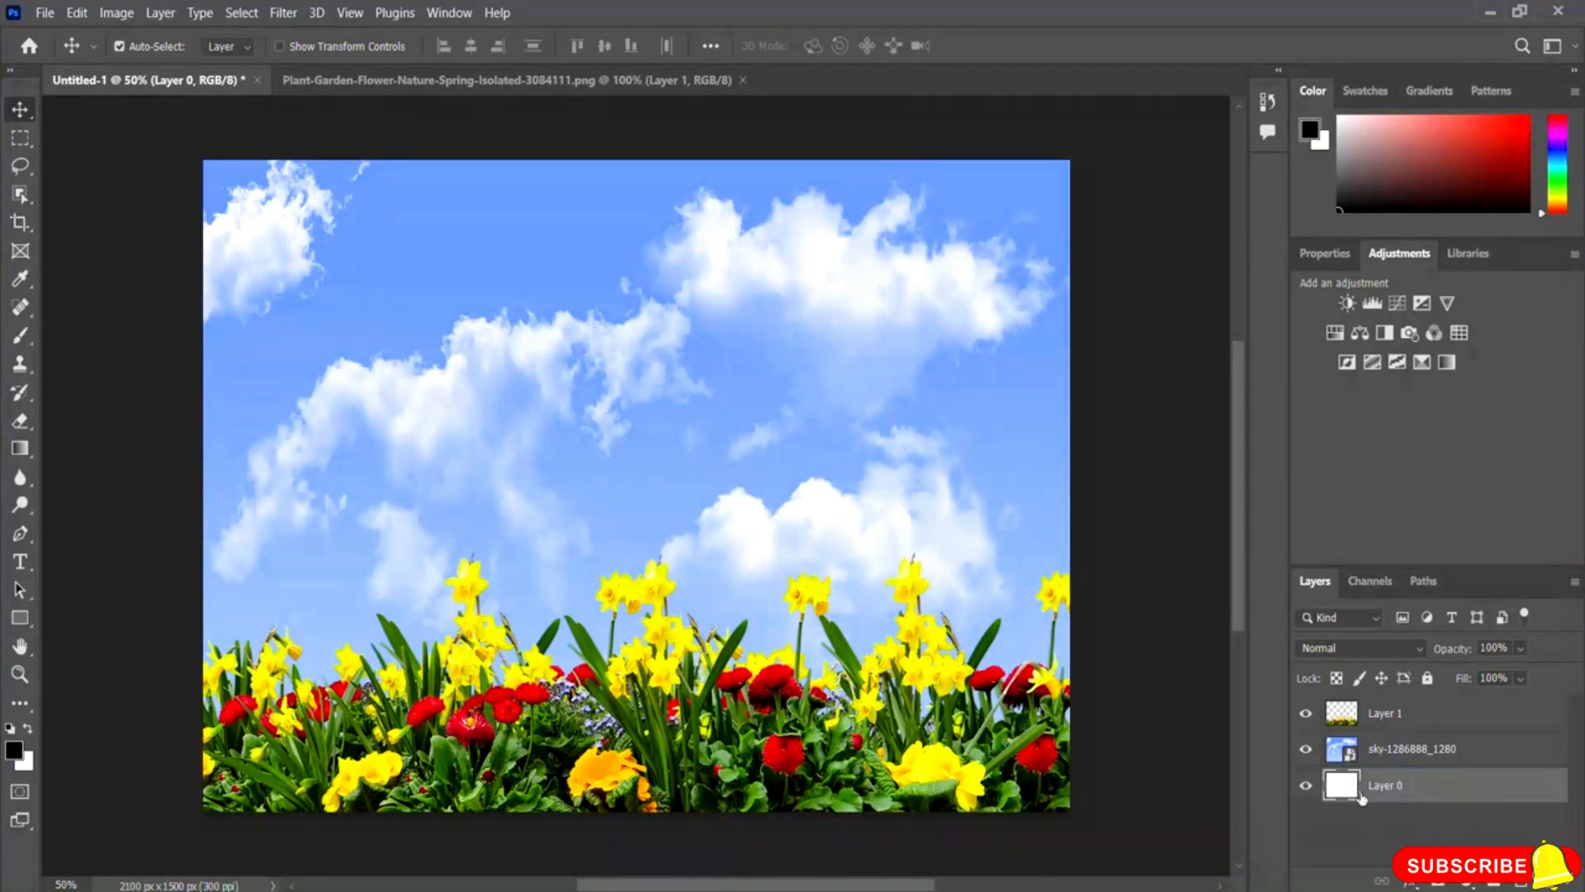
drag(1437, 797, 1431, 713)
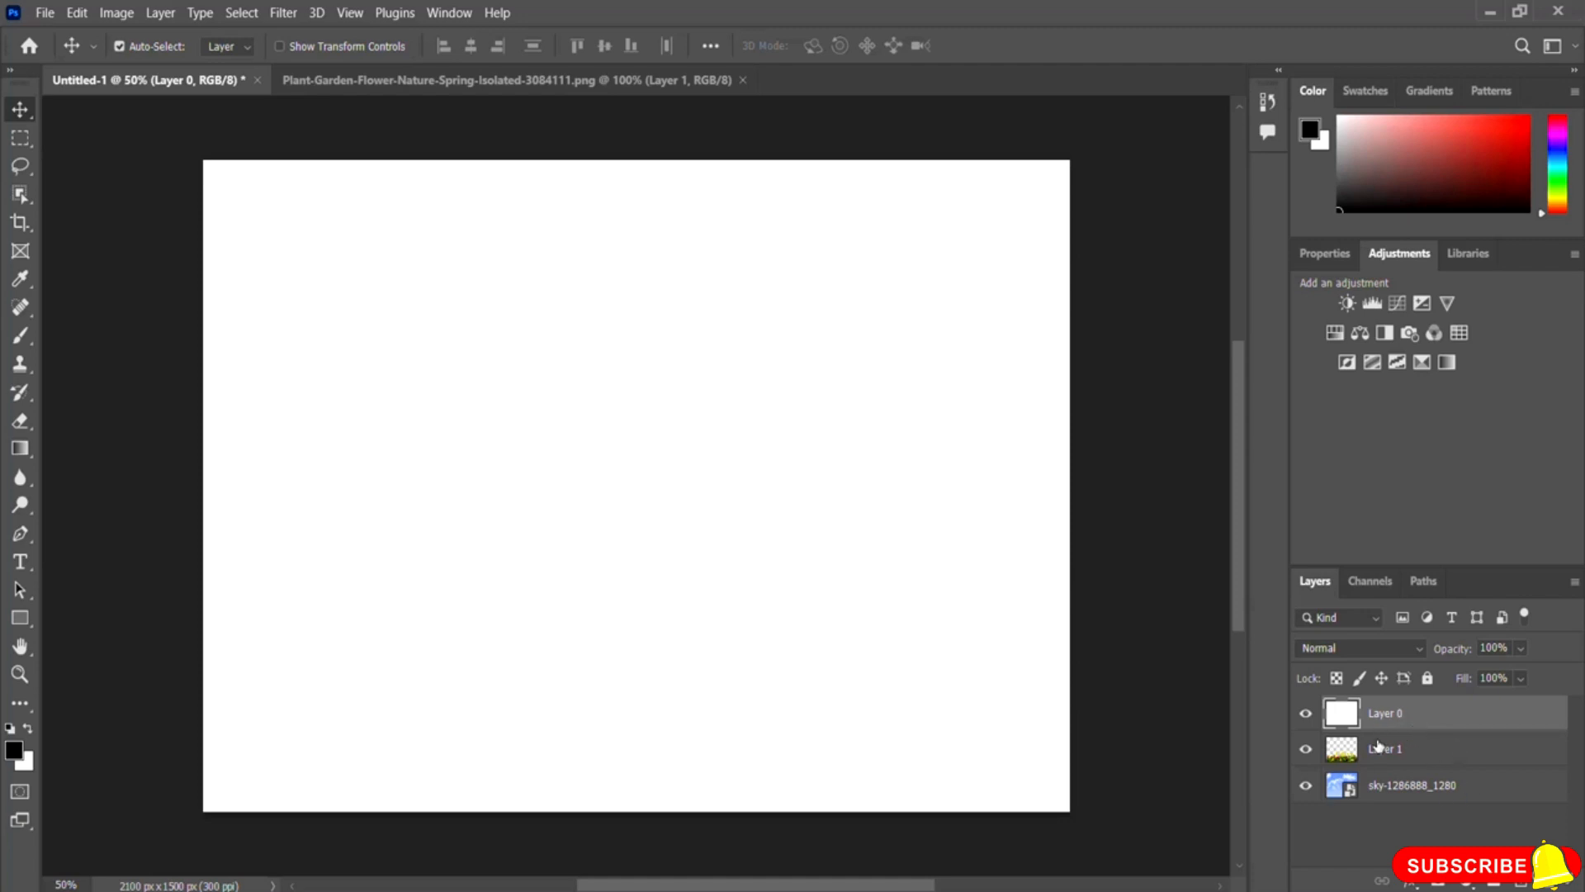
drag(1408, 717, 1414, 797)
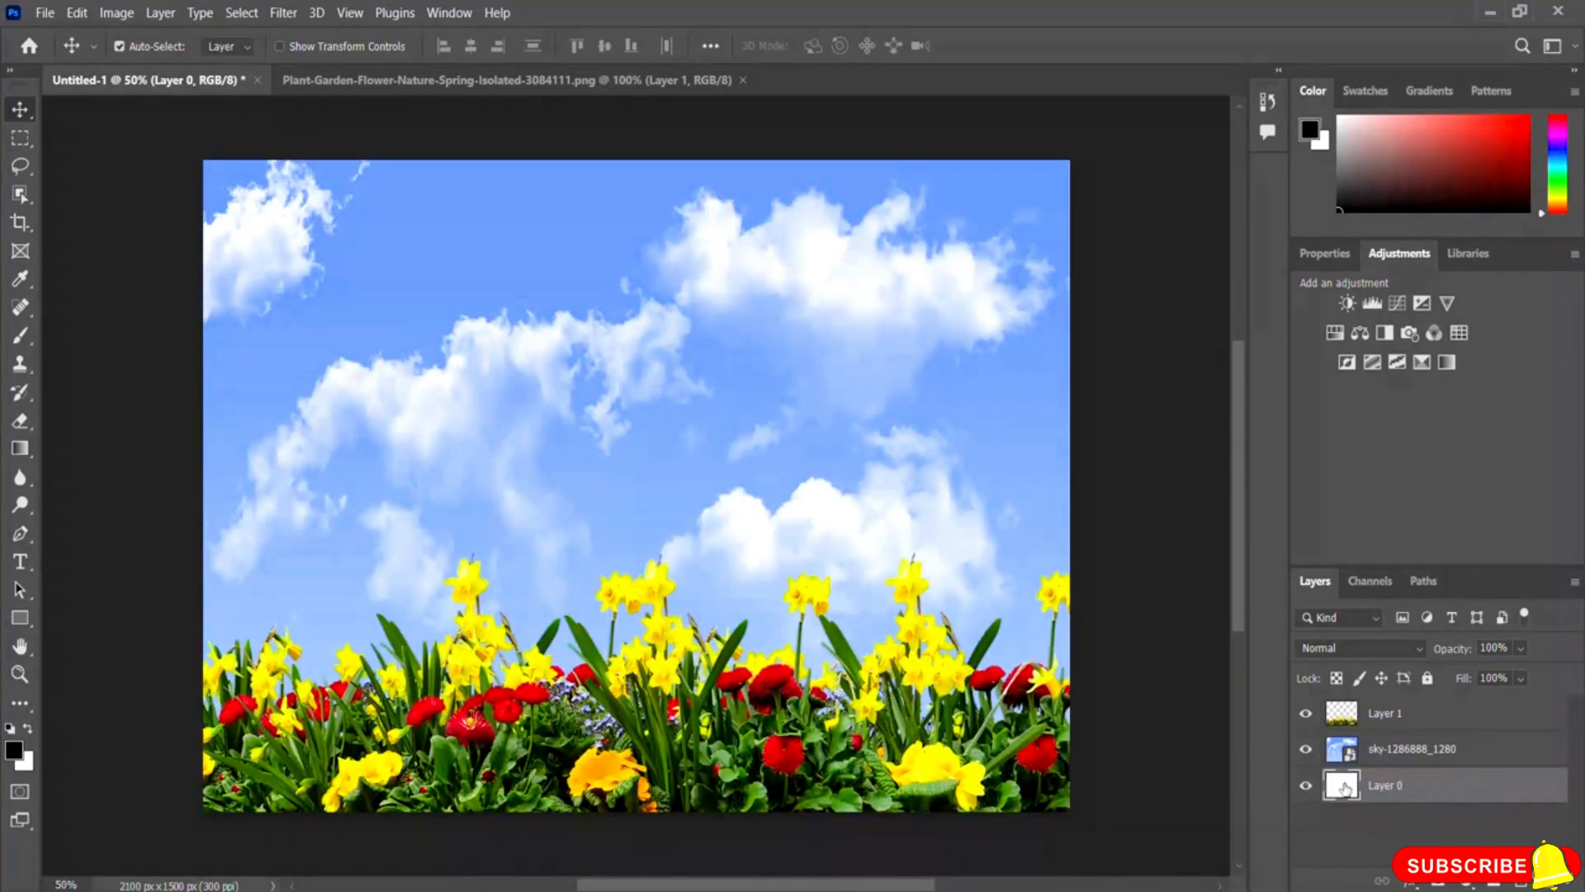
- Make the sky-1286888_1280 layer active, and hide Layer 1 and Layer 0
click(1387, 753)
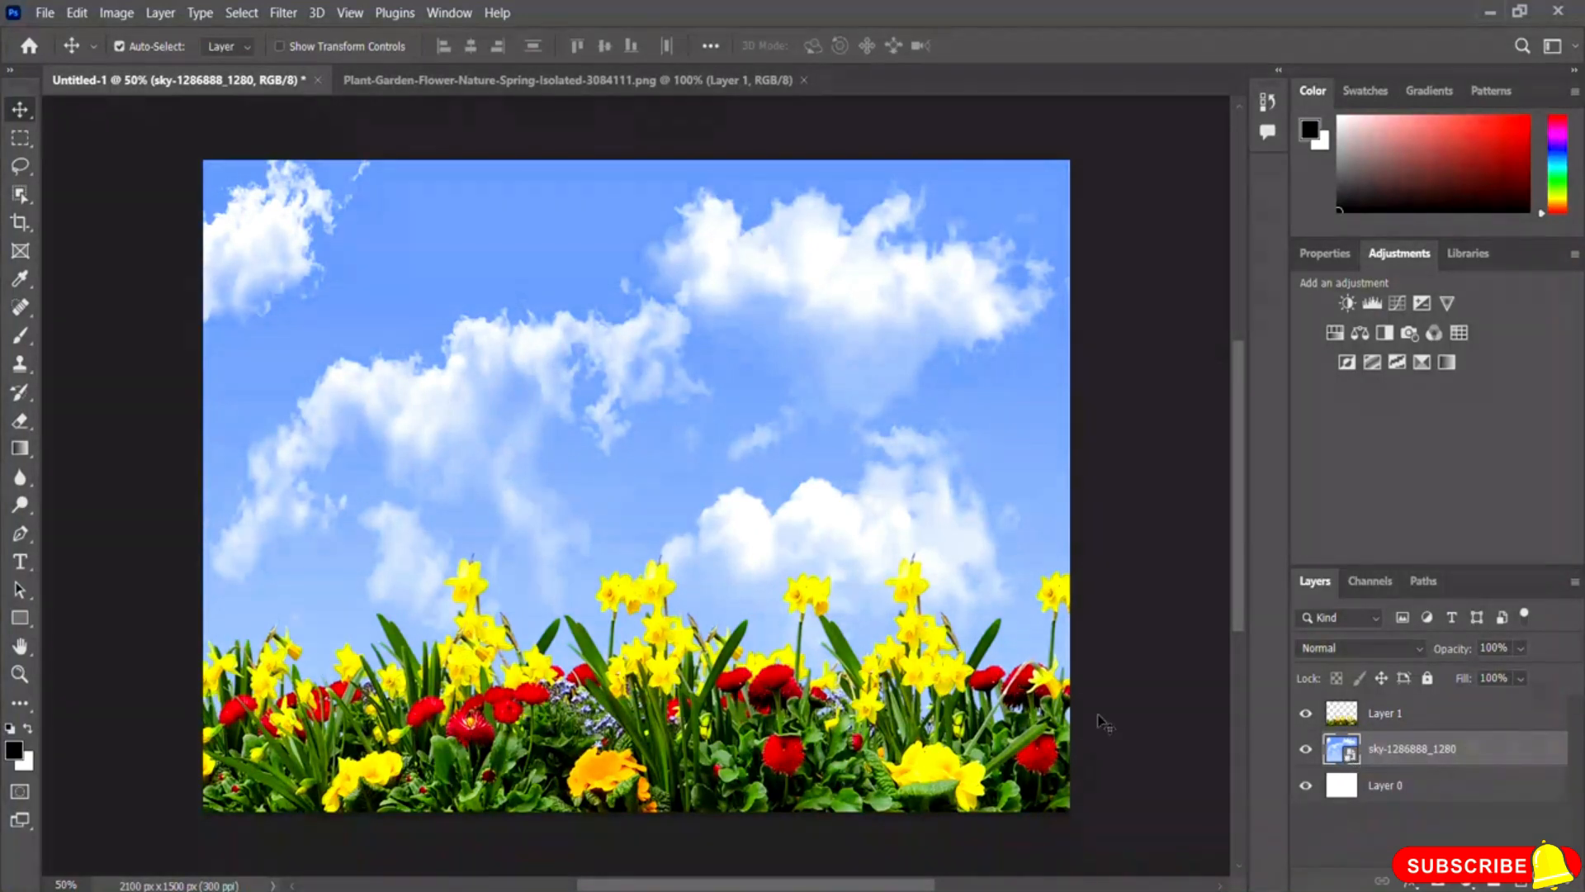
click(1307, 716)
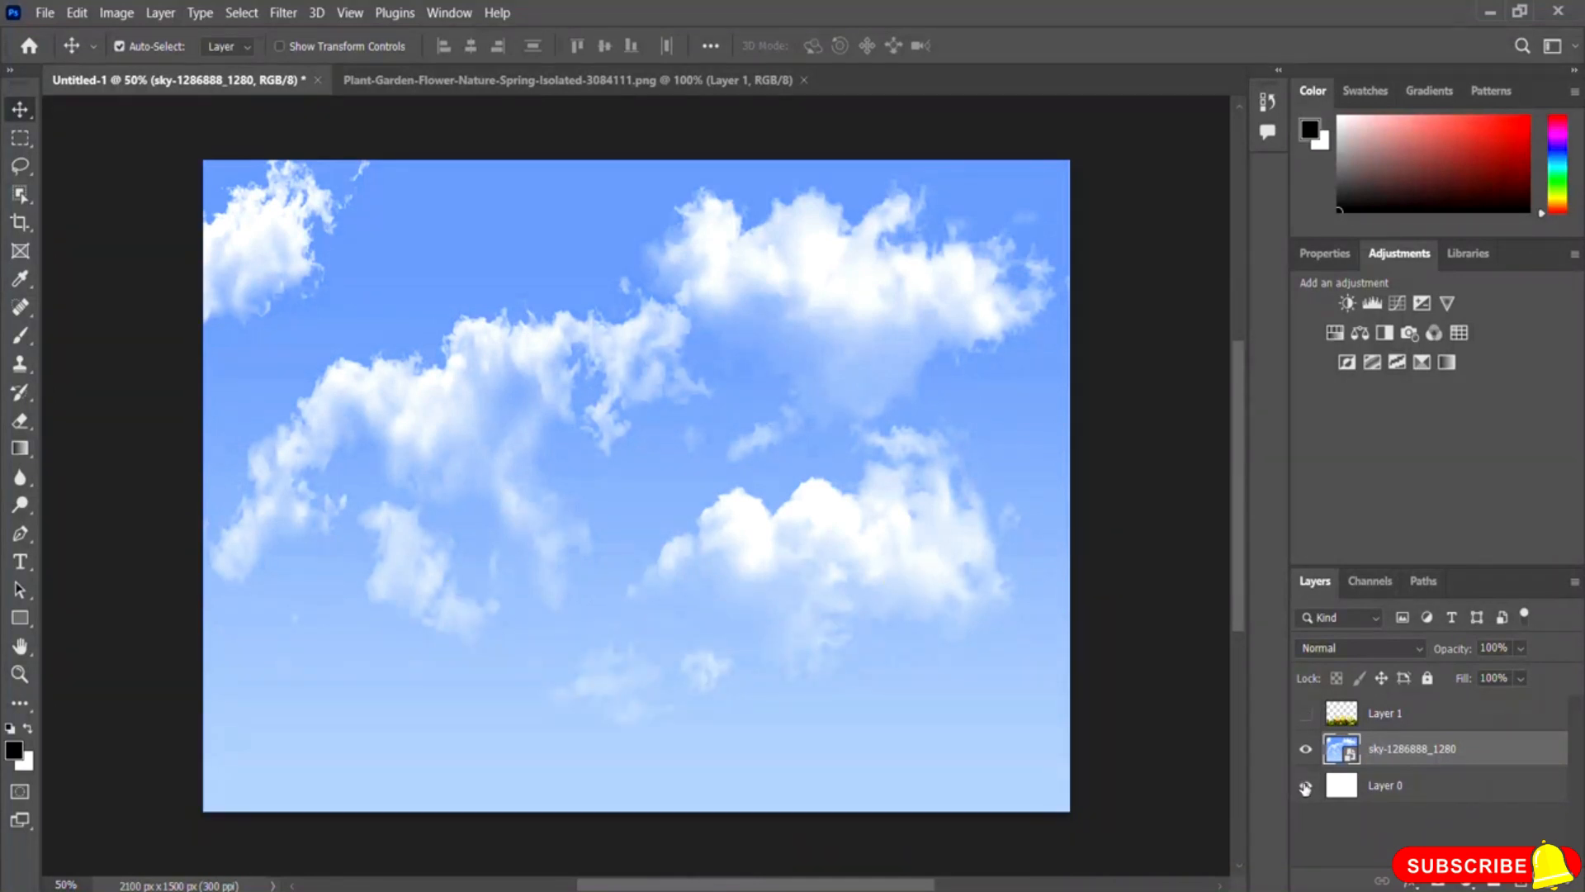
click(1305, 787)
- Choose the Brush tool and rasterize the sky-1286888_1280 smart object layer
click(20, 338)
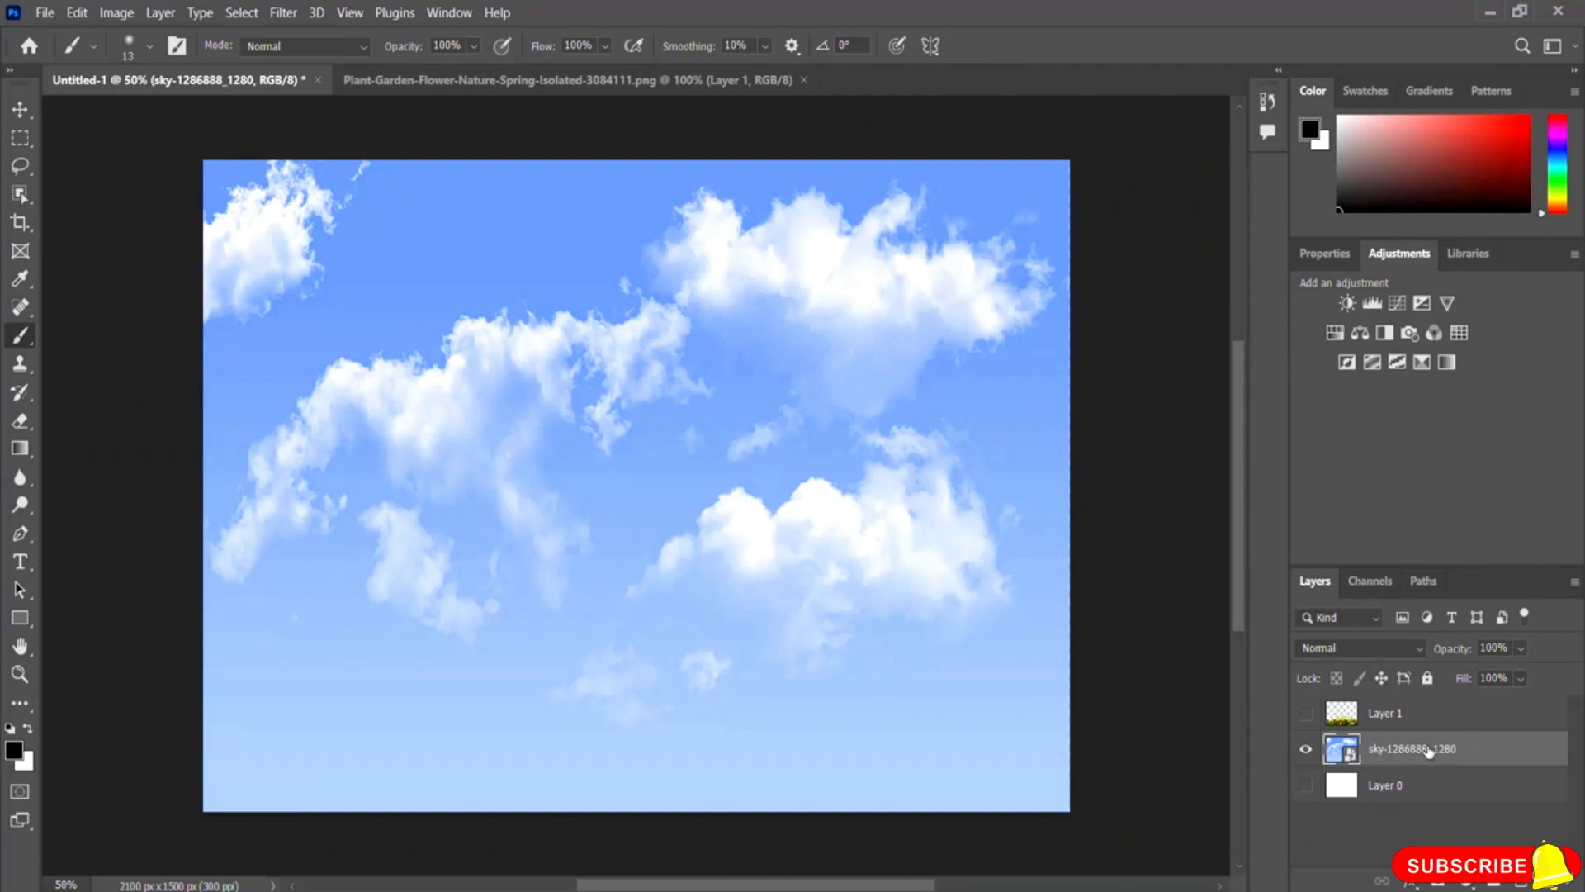
right_click(1398, 753)
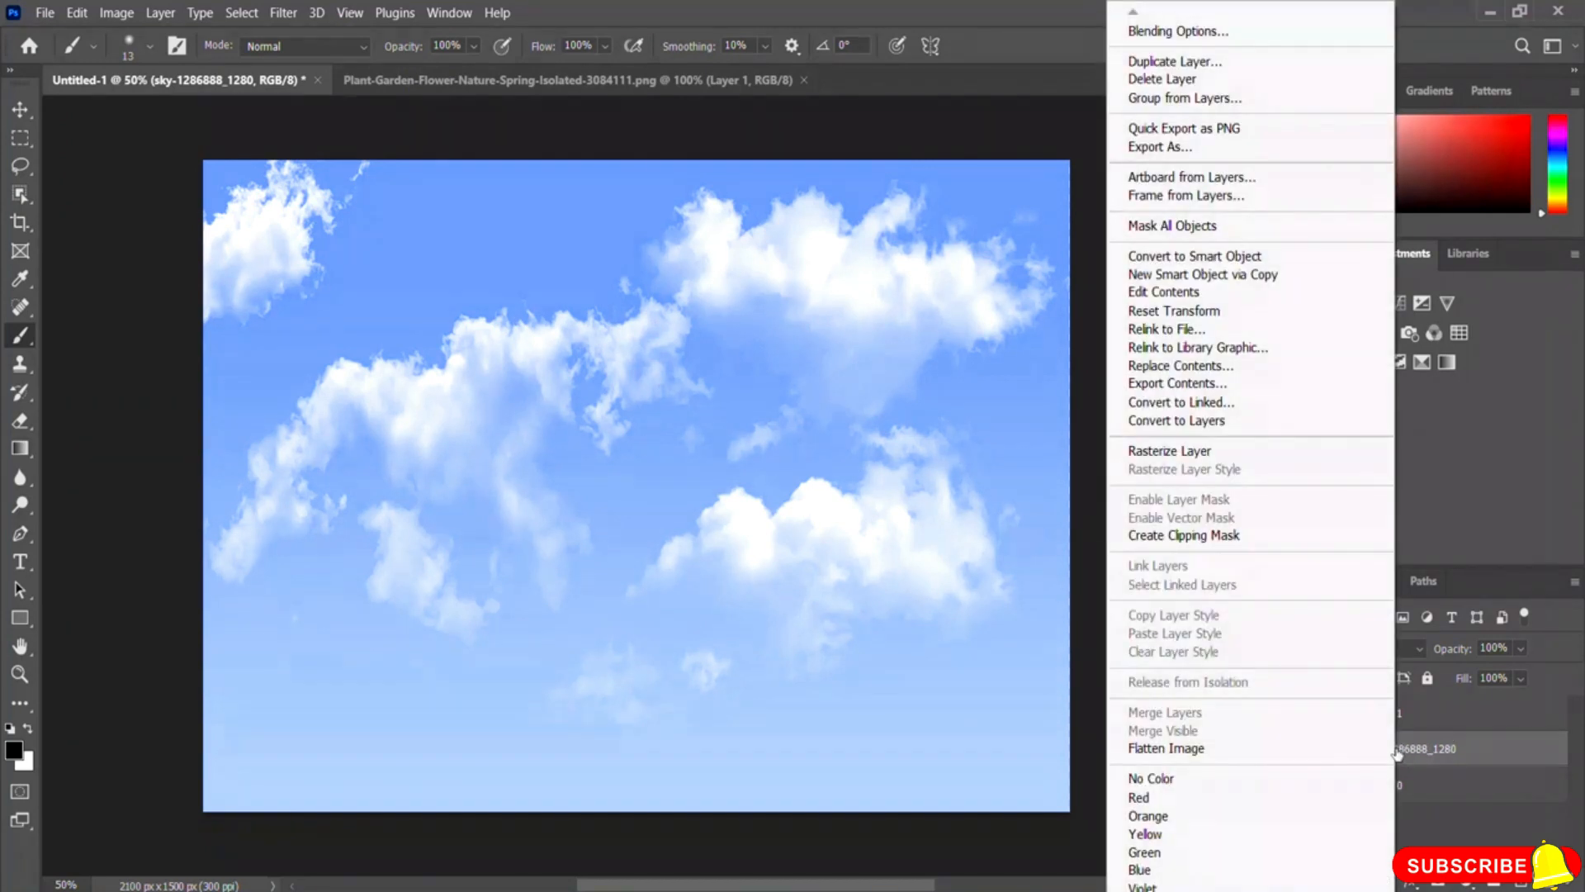
click(1206, 452)
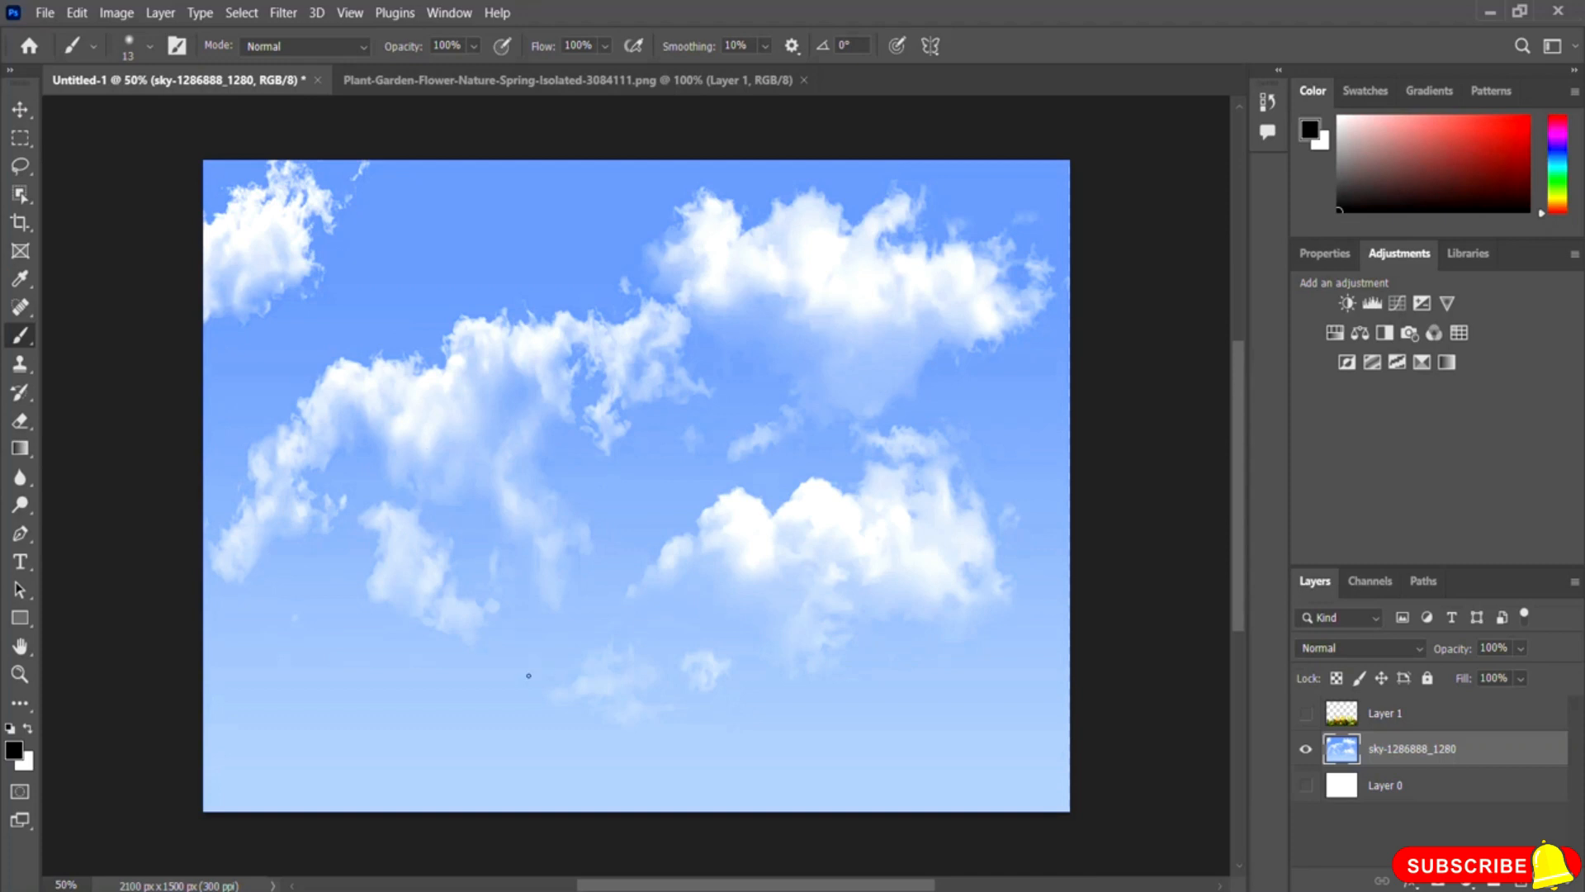
- Paint two long horizontal black strokes across the lower part of the sky, and show the flower layer again
drag(322, 723, 785, 725)
drag(462, 772, 941, 781)
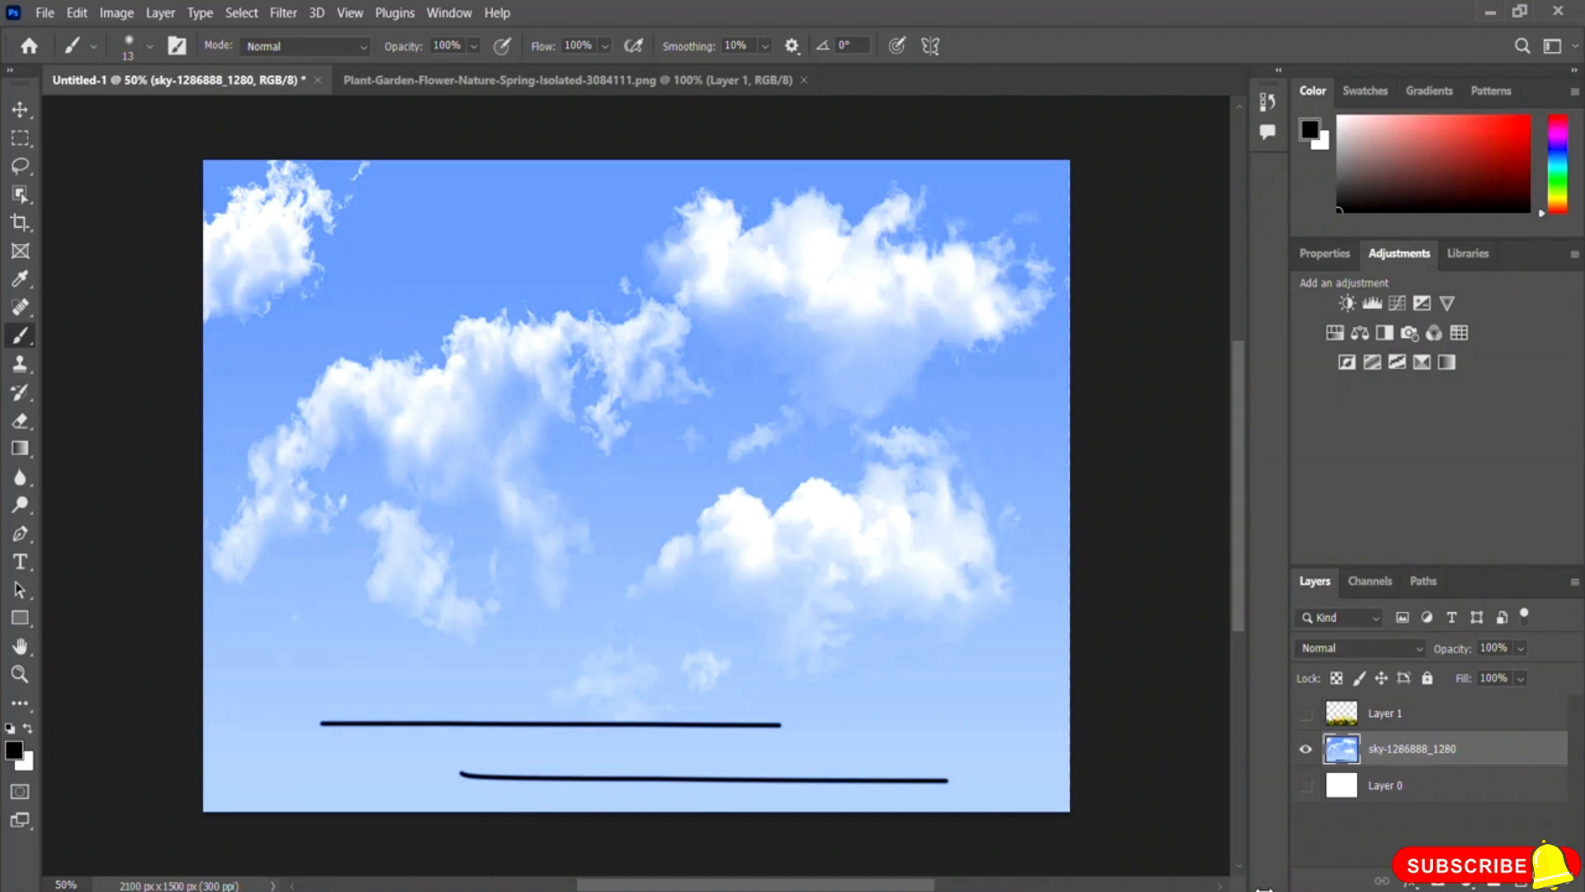
click(1305, 715)
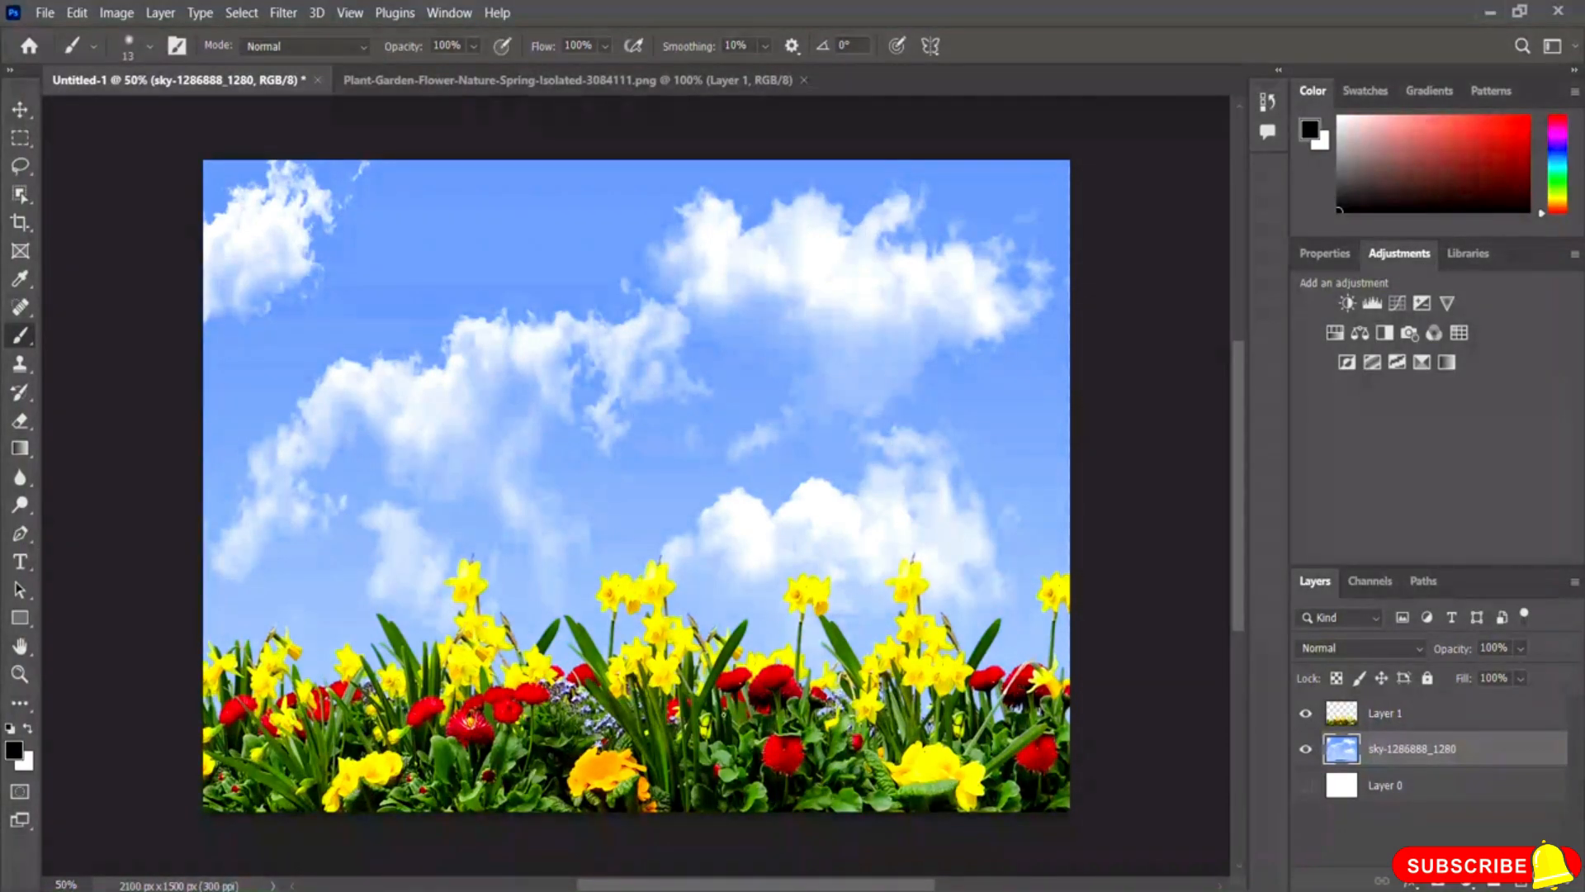
- Add the text "Blue Sky" at 72 pt above the sky layer, and move it left to sit fully within the canvas
click(20, 562)
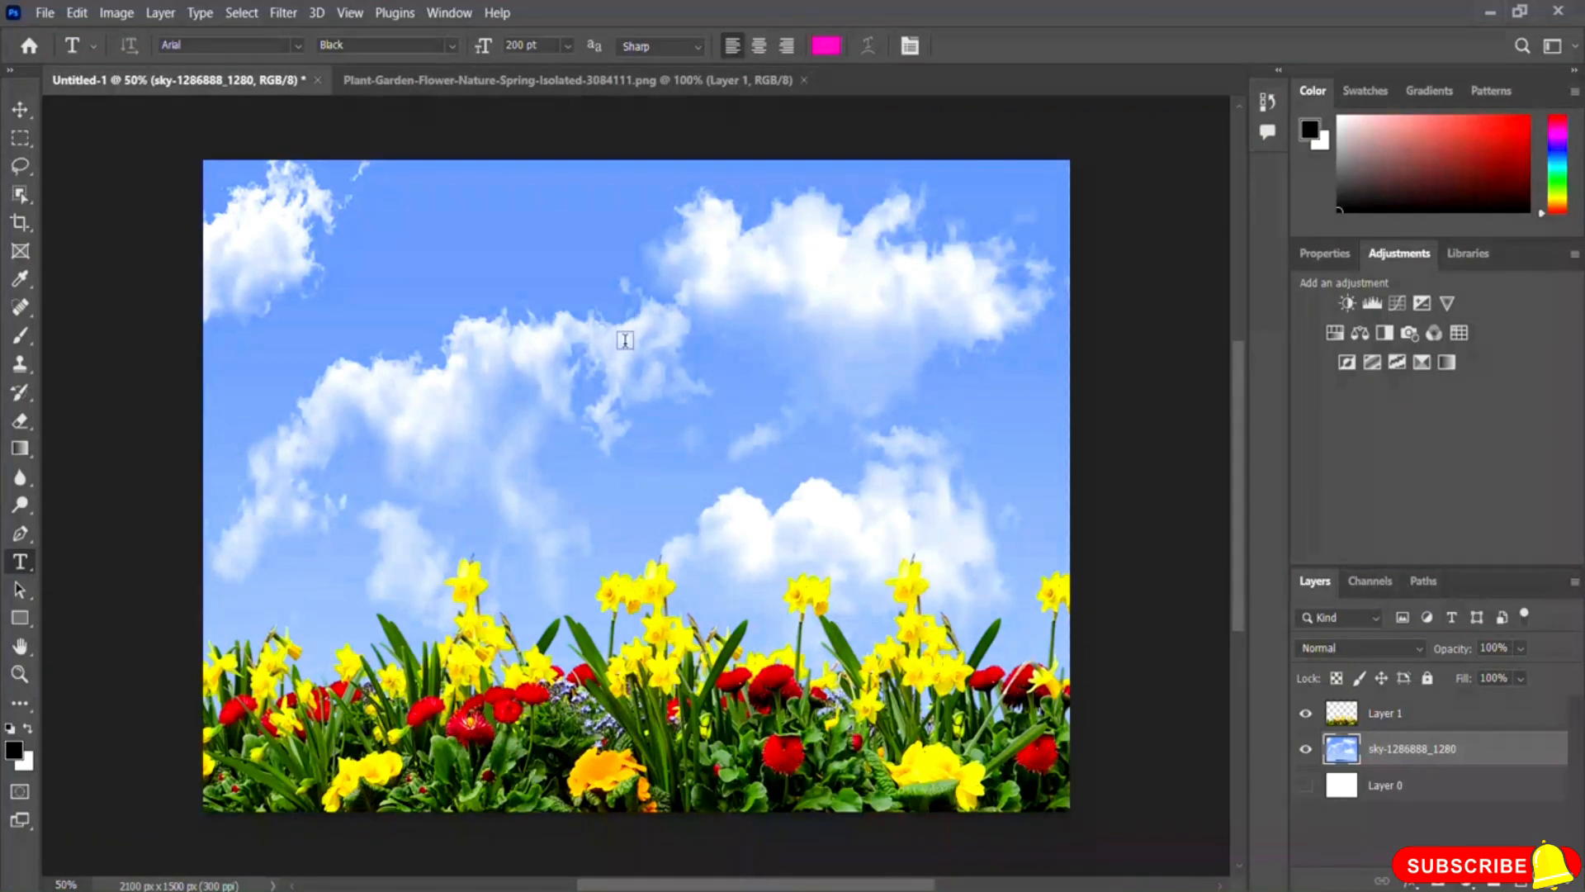
click(624, 365)
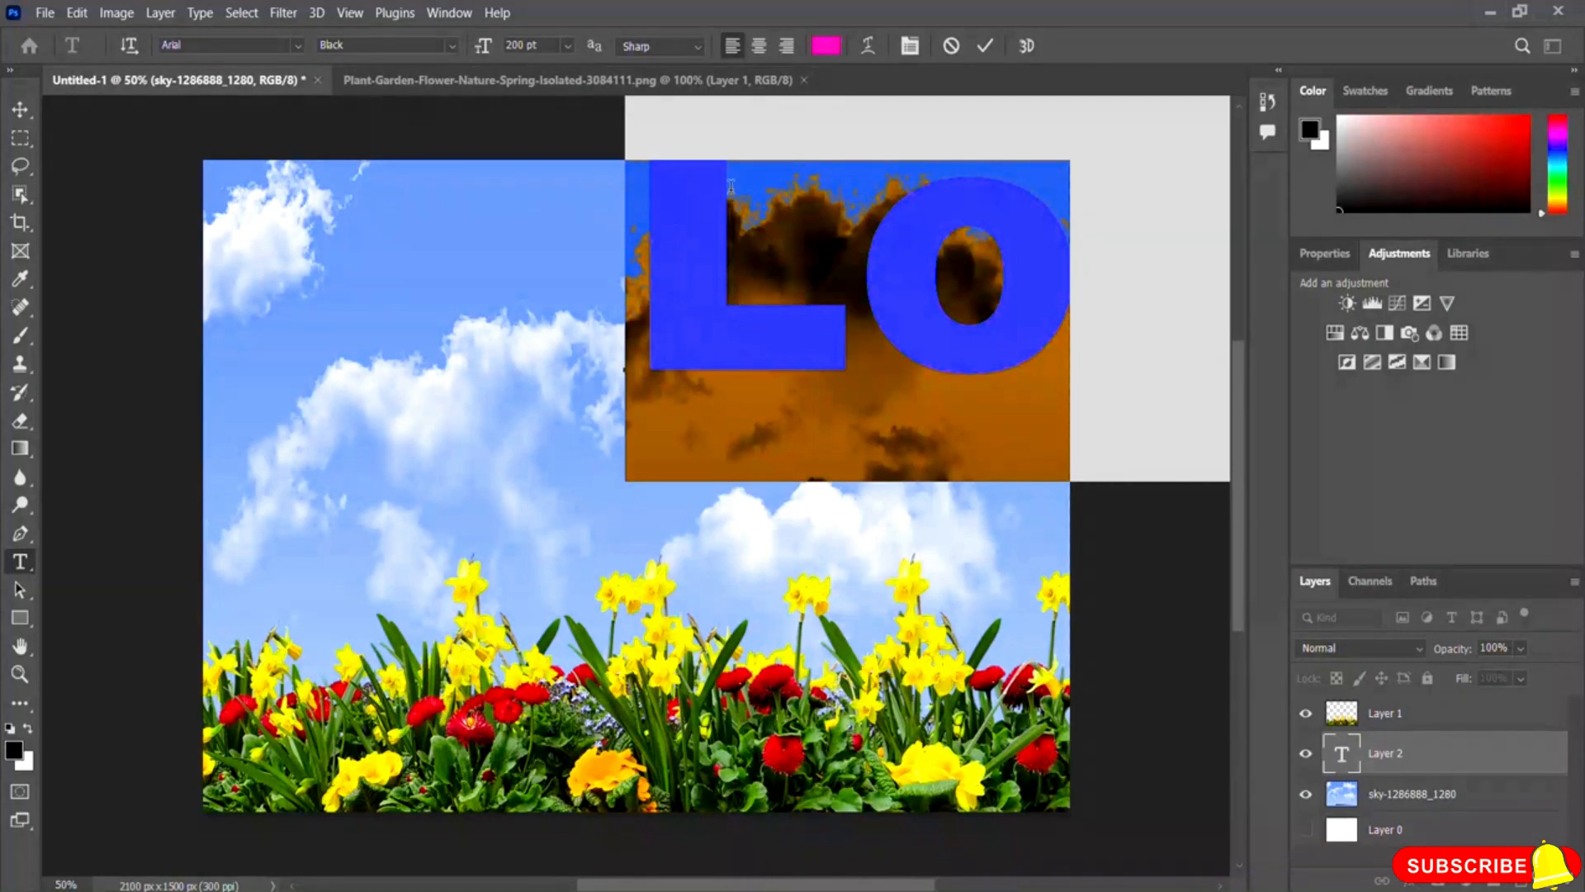
click(568, 46)
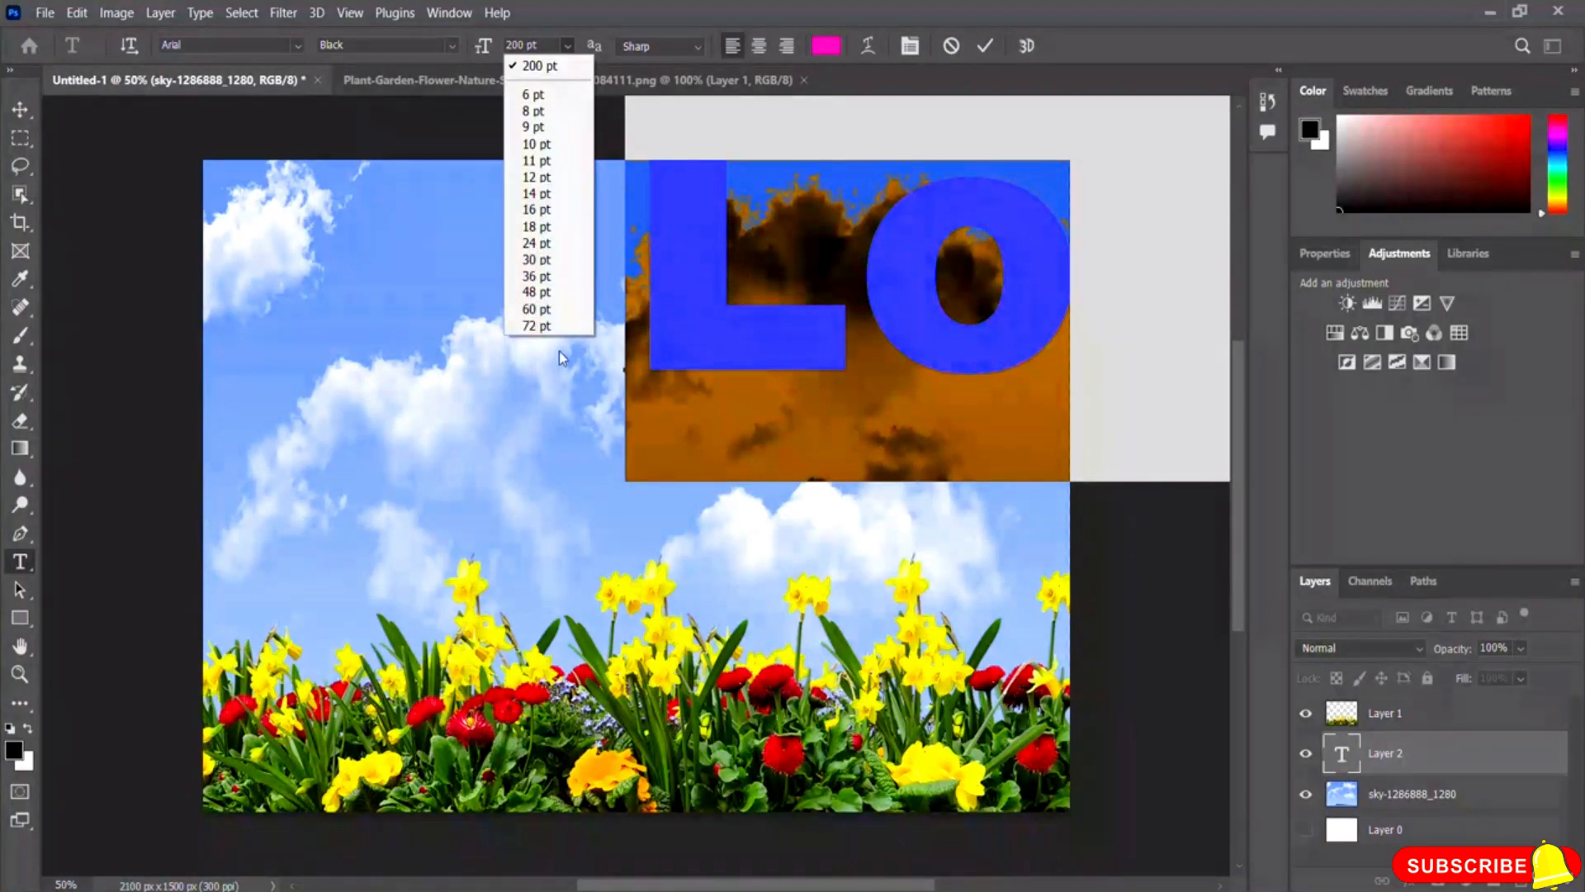
click(536, 326)
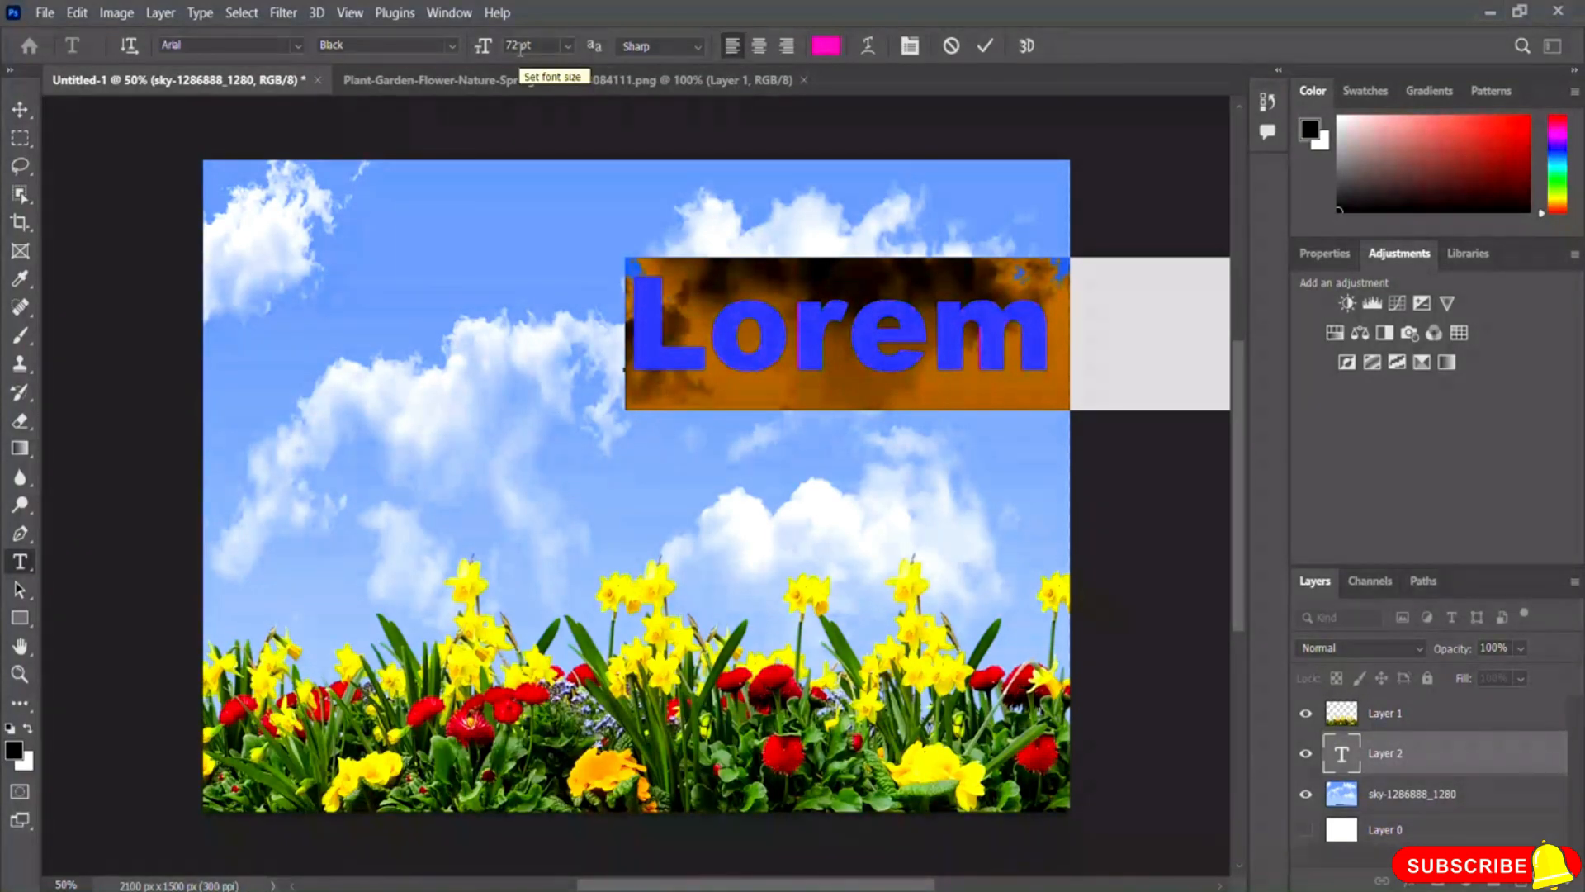
text(Blue)
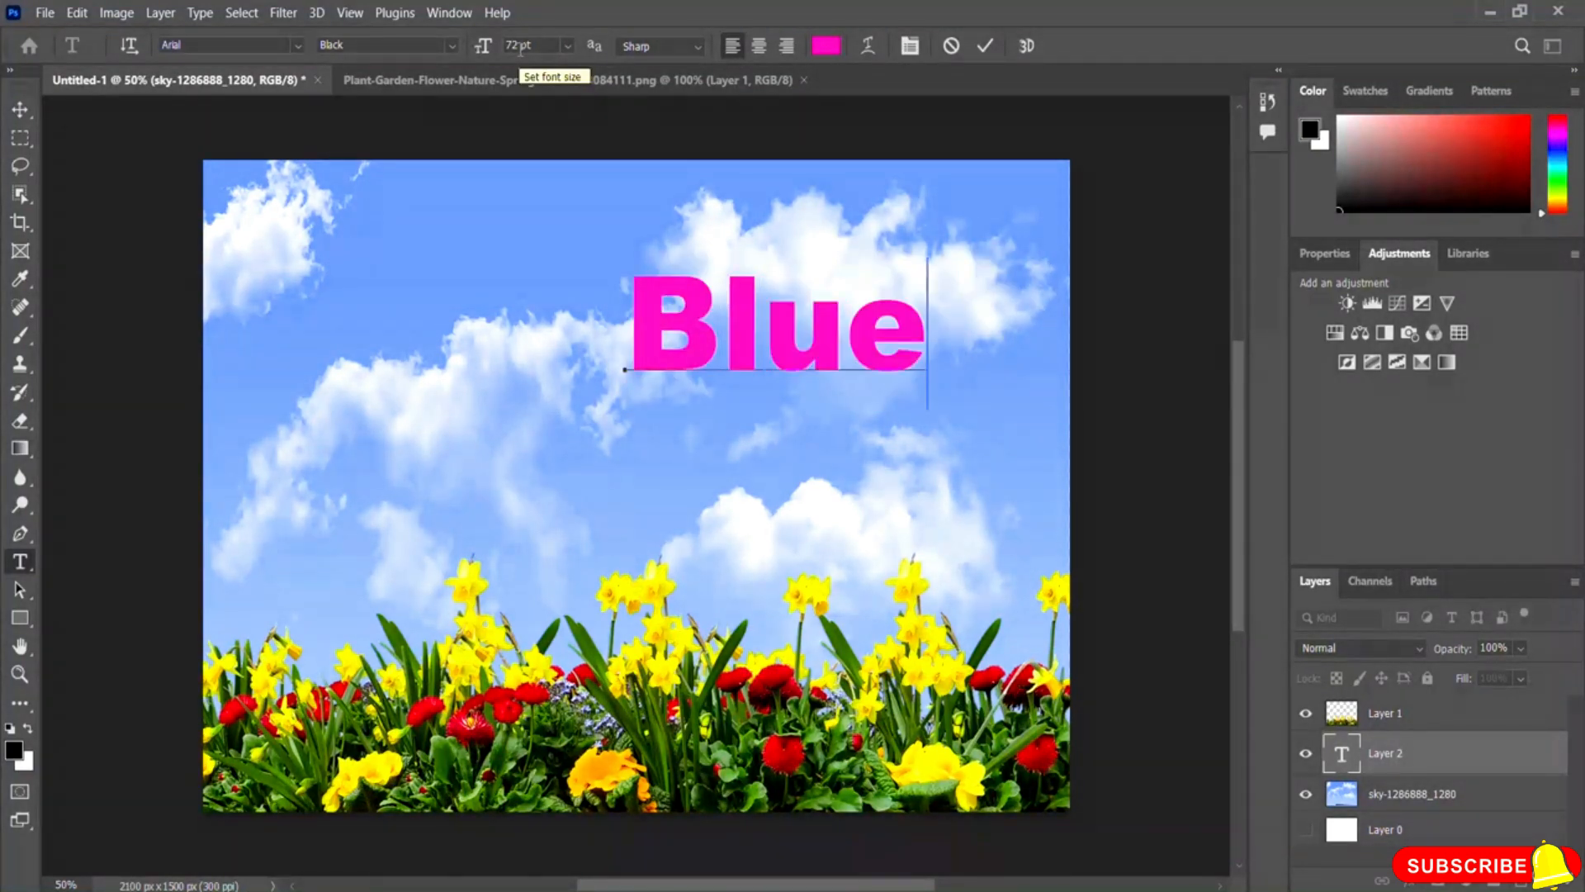
text( Sky)
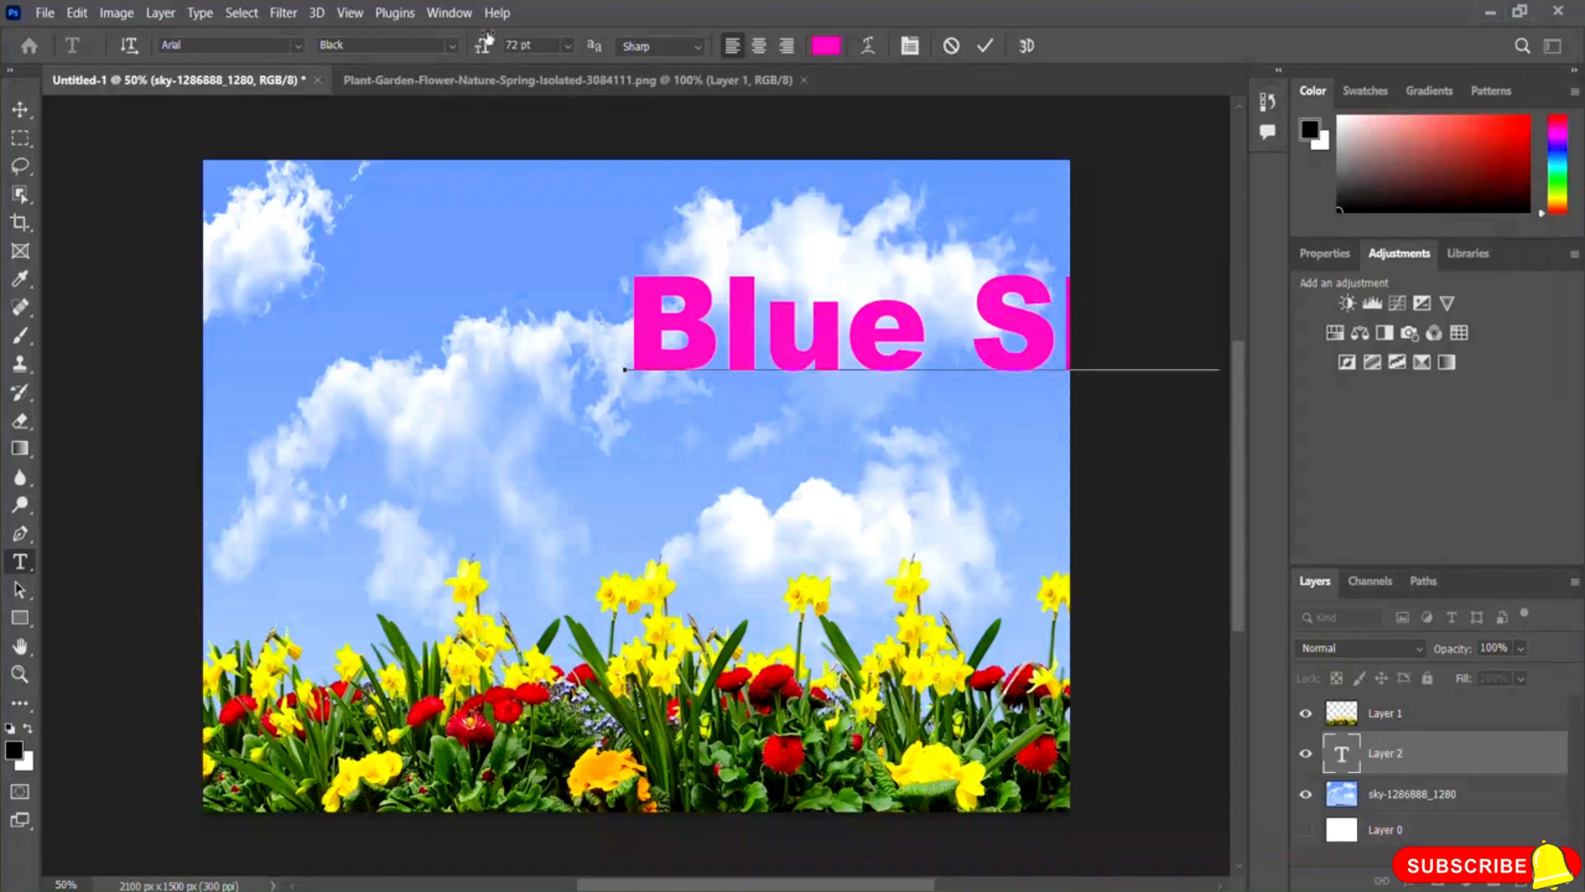
click(986, 50)
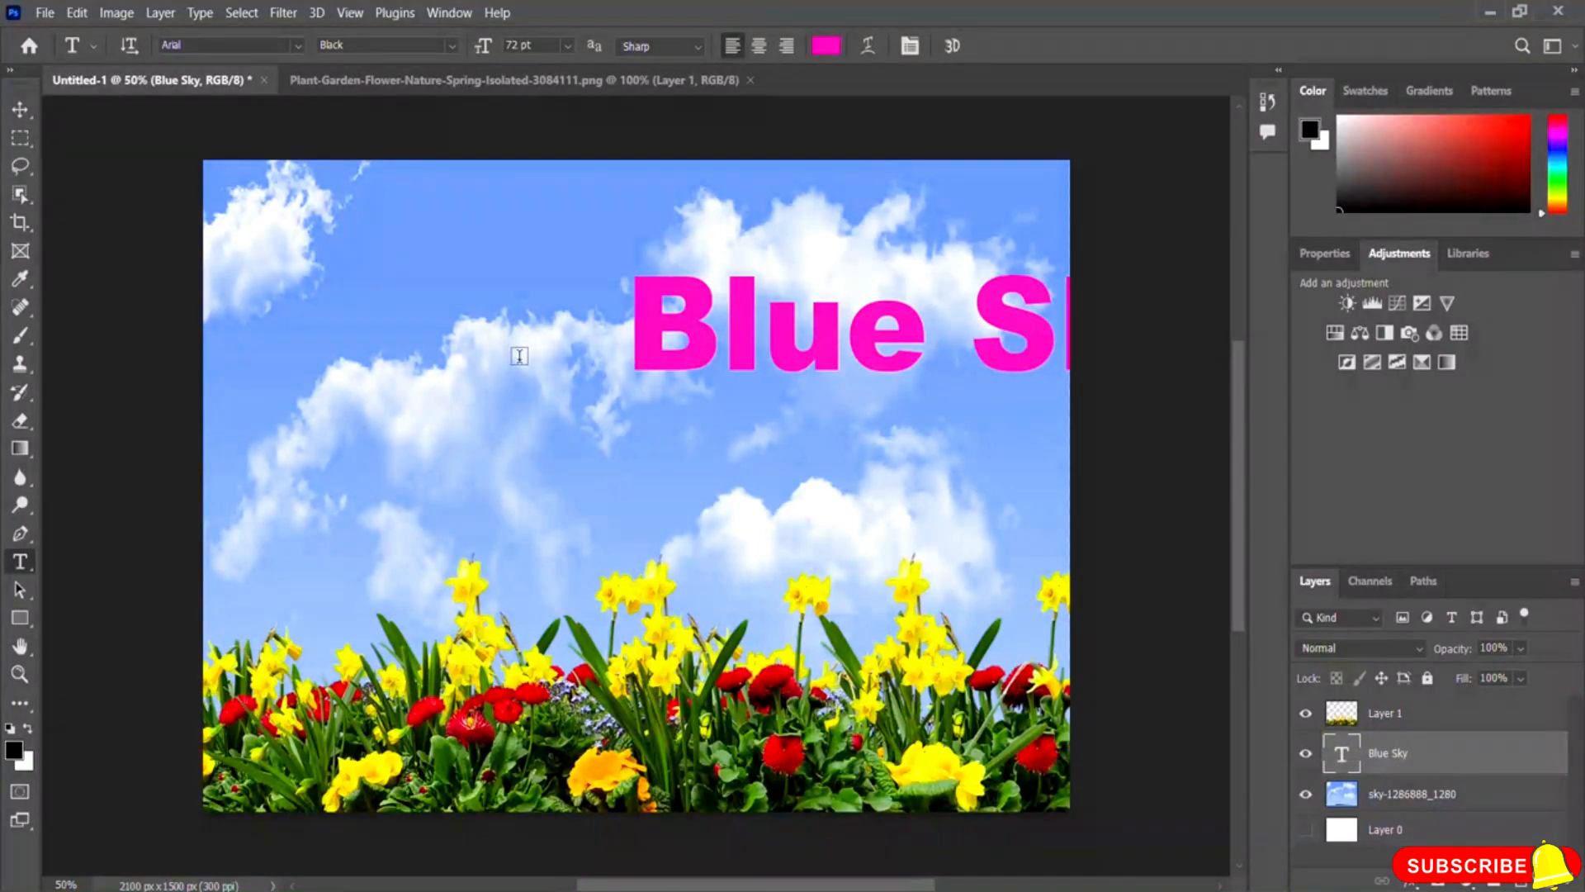
click(20, 110)
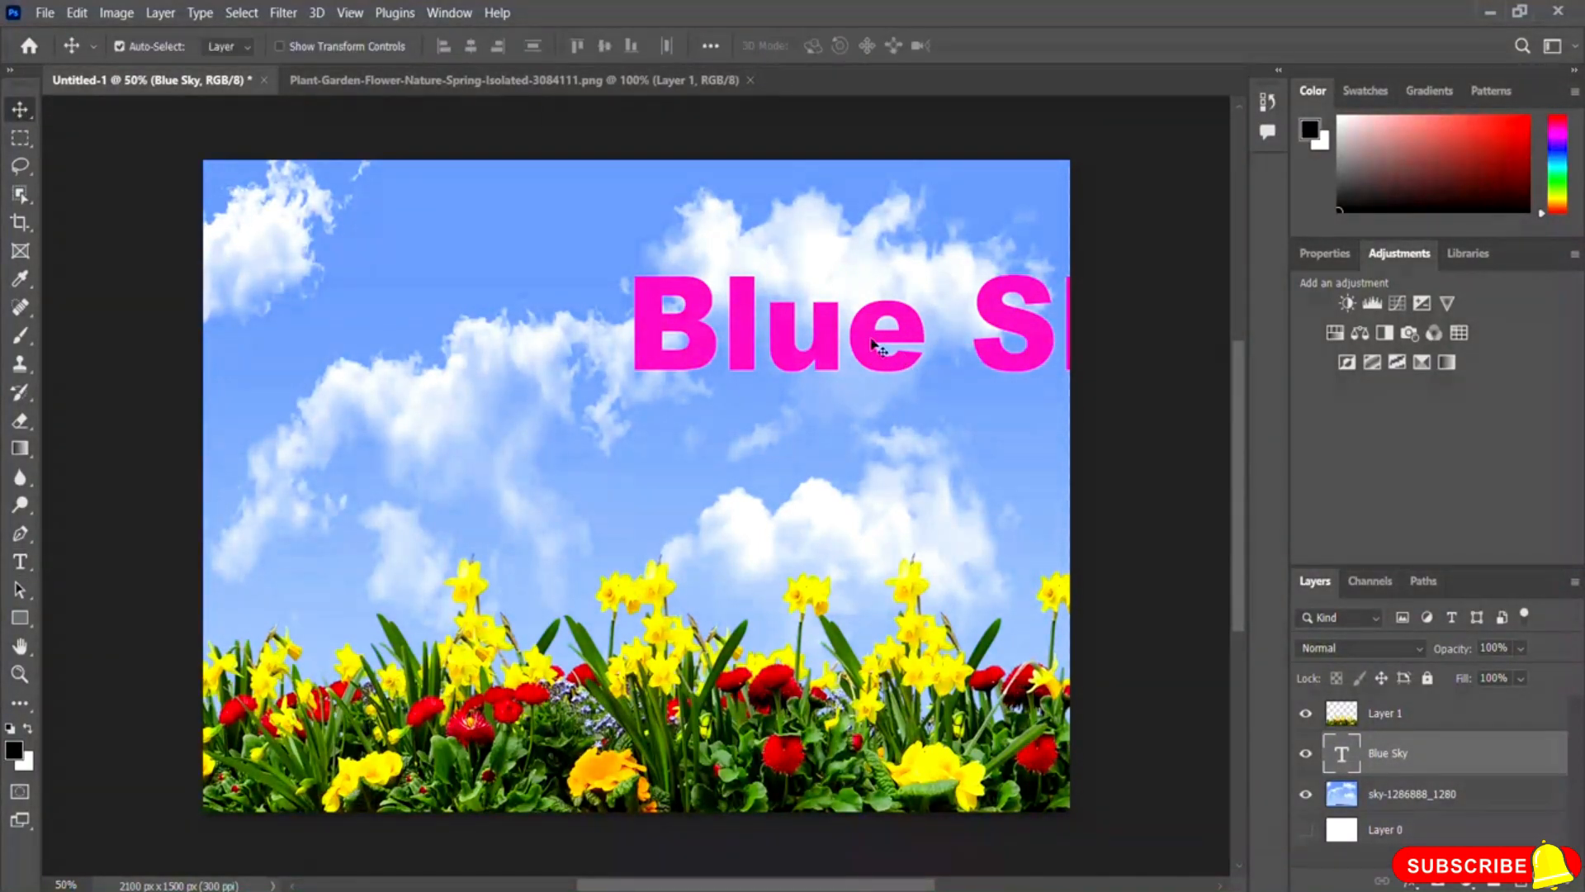
drag(867, 341, 592, 341)
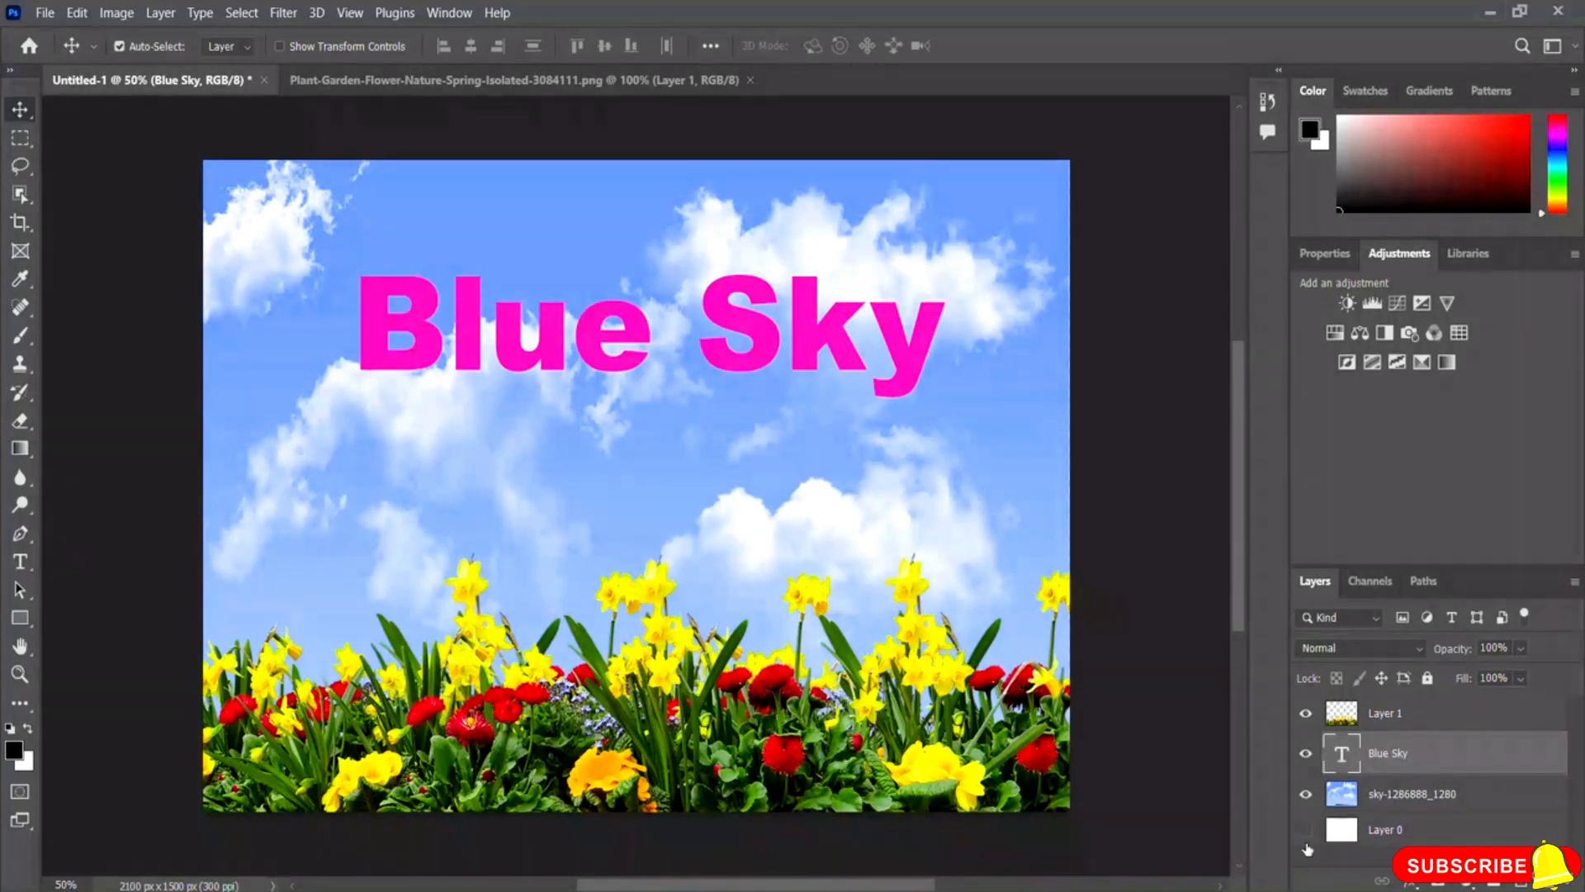
- Make the sky-1286888_1280 layer active and move the sky slightly upward behind the text and flowers
click(1305, 792)
click(1372, 799)
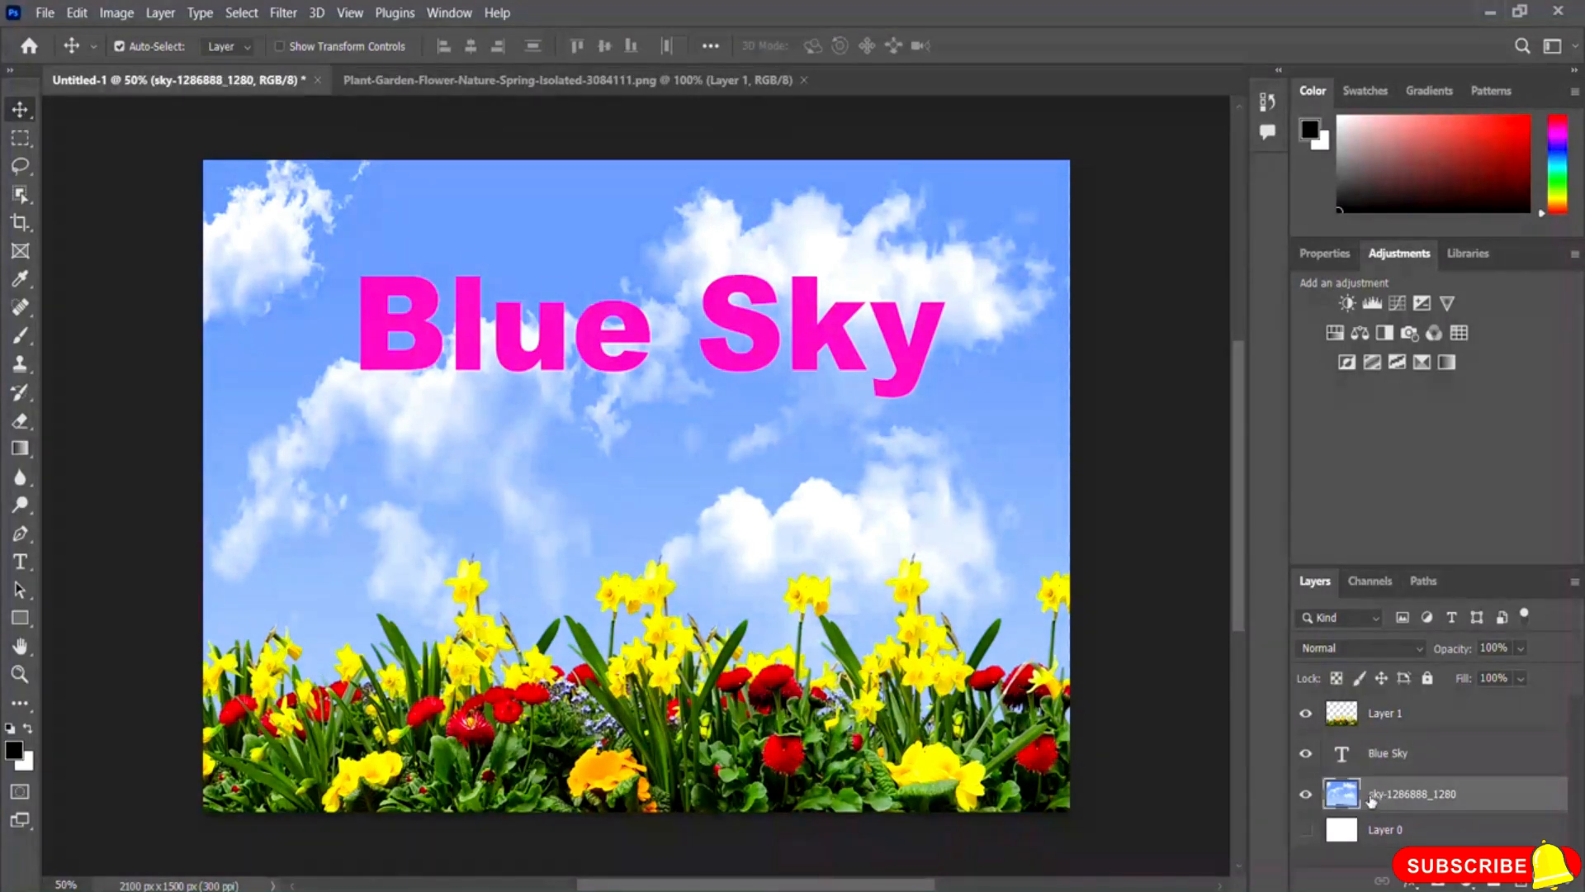
drag(561, 488, 595, 489)
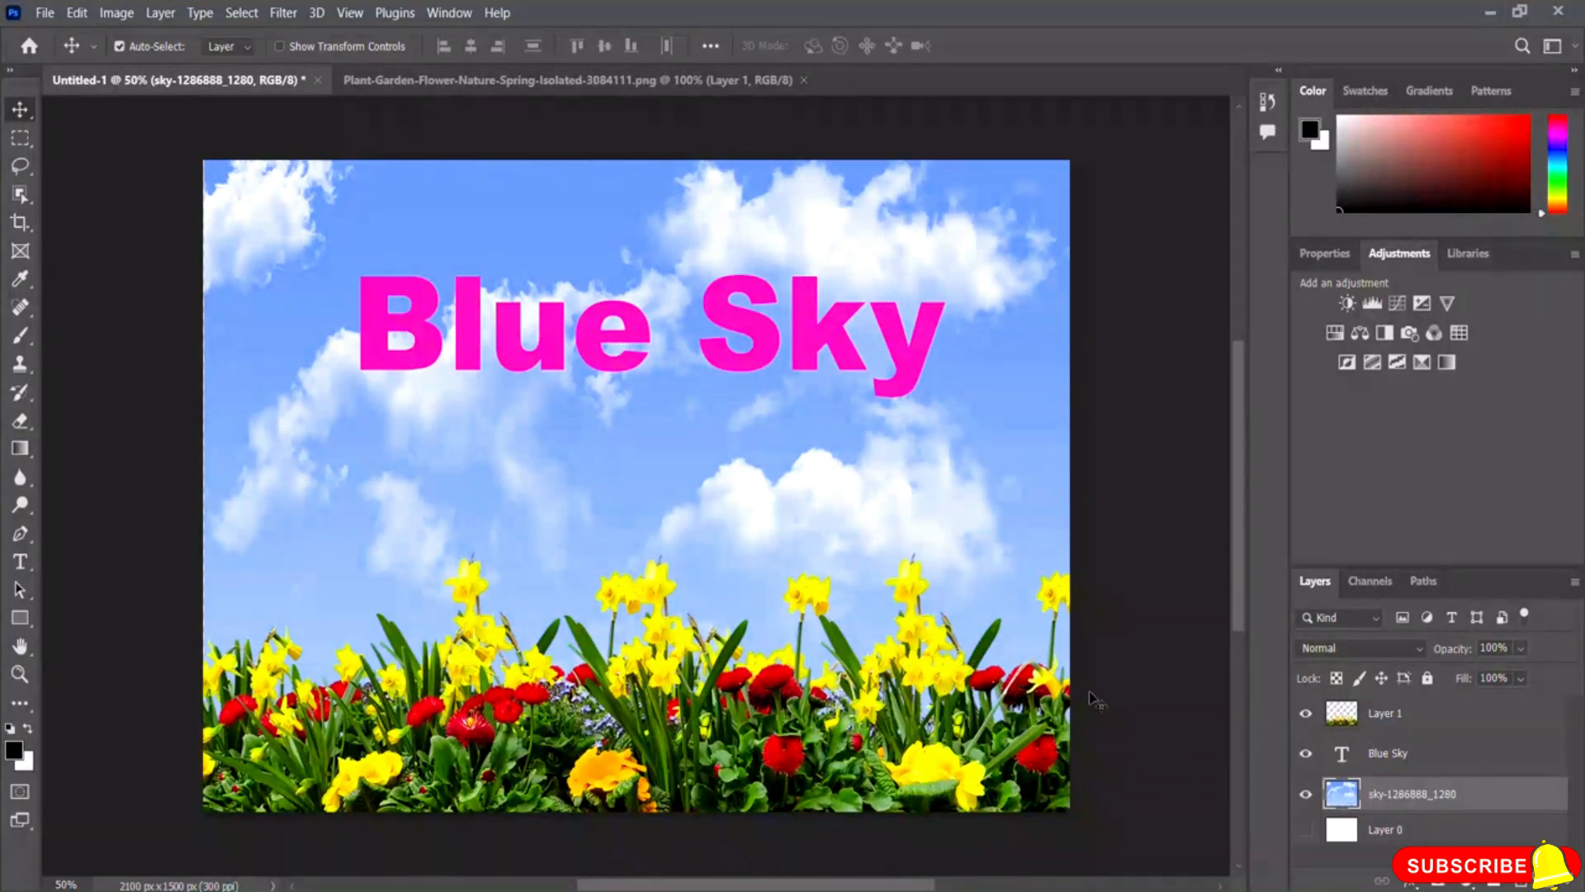
- Select the flower, Blue Sky text and sky layers together and convert them to a single smart object
ctrl+click(1396, 715)
ctrl+click(1401, 751)
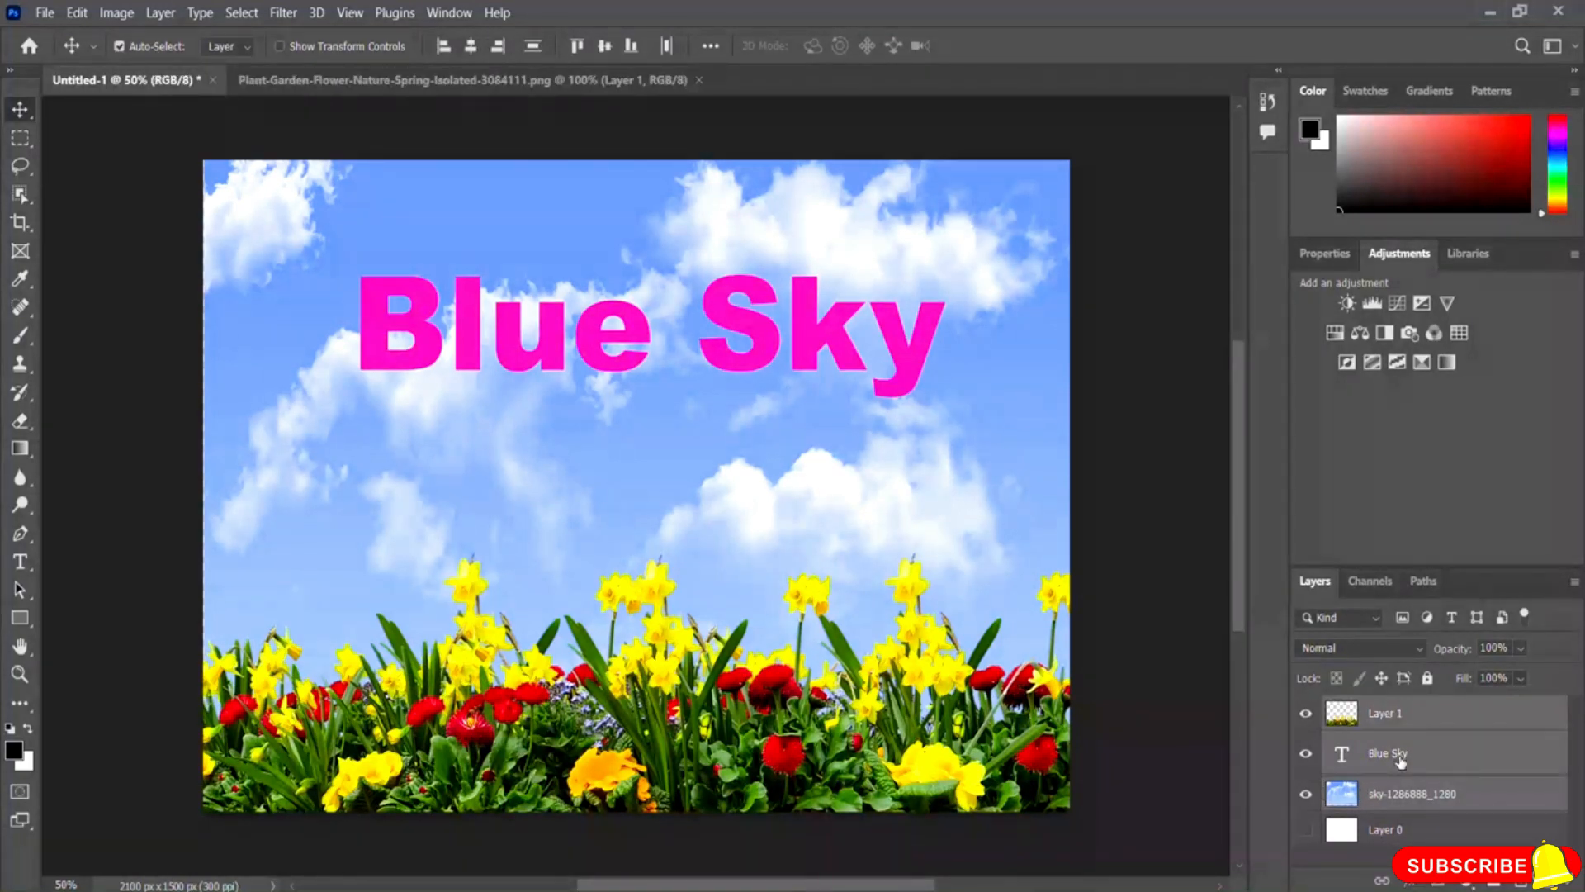
right_click(1419, 797)
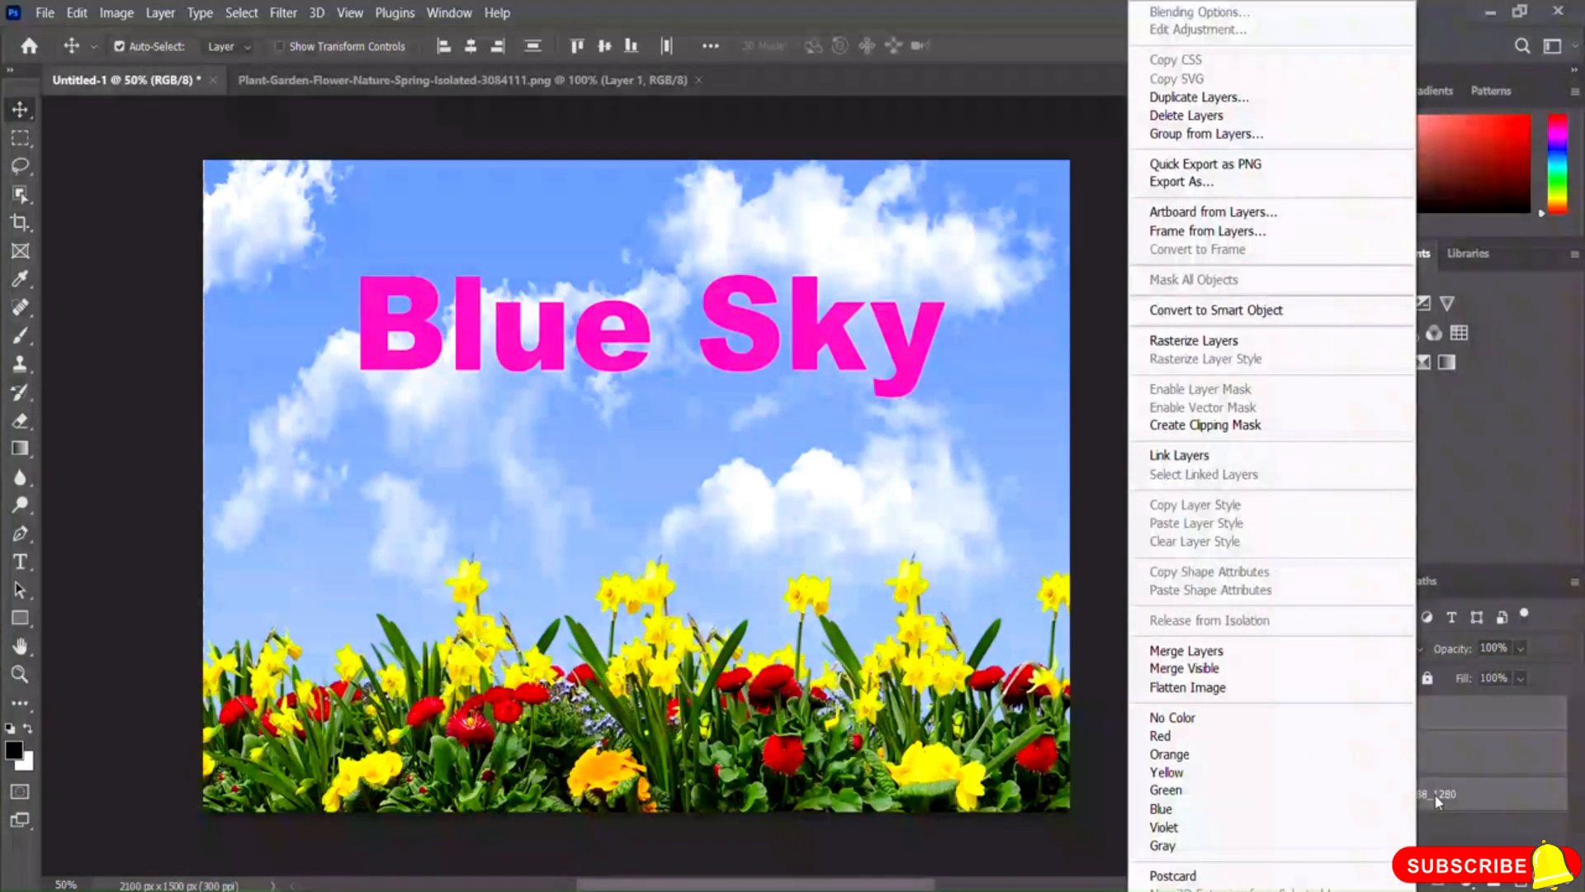
click(1244, 312)
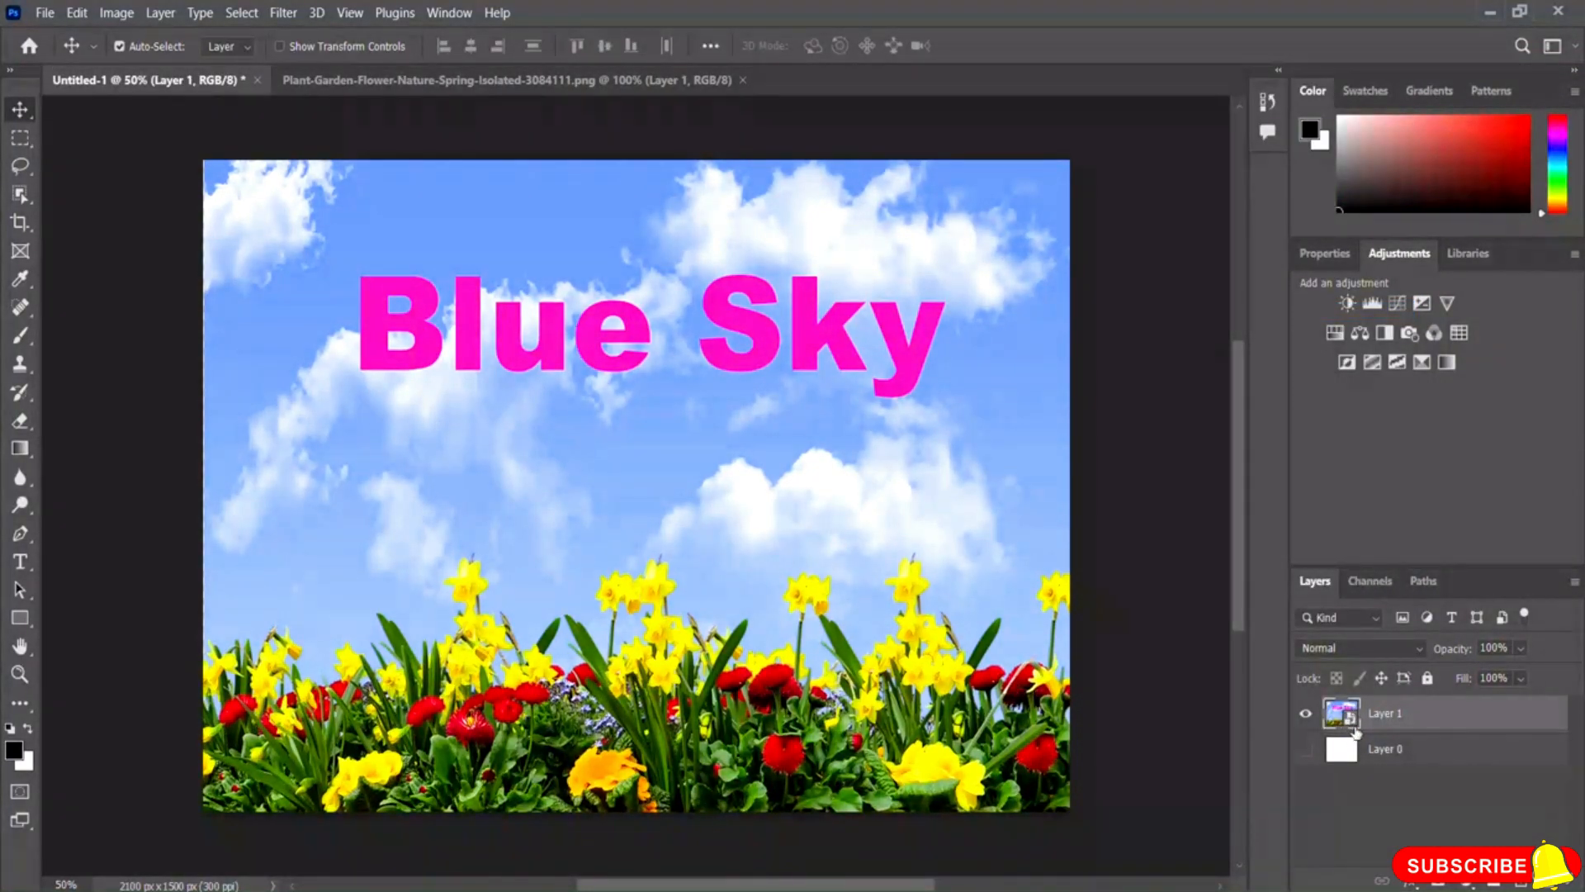
- Move the combined smart object right and down, bring it back to the canvas's left edge, and lower it slightly
drag(725, 464, 754, 484)
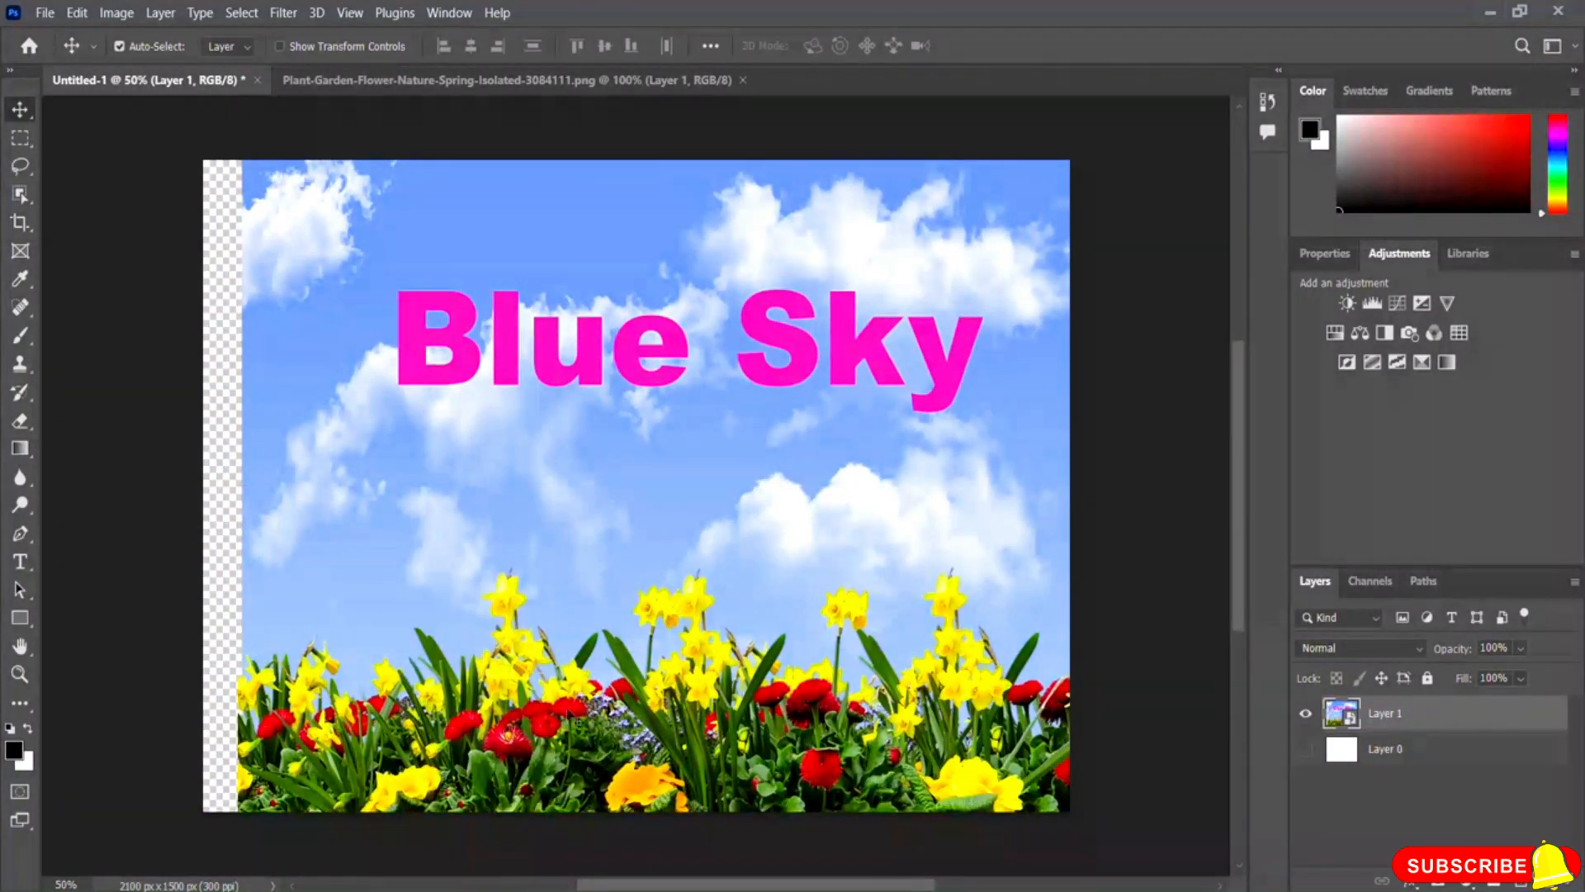
drag(748, 541, 707, 520)
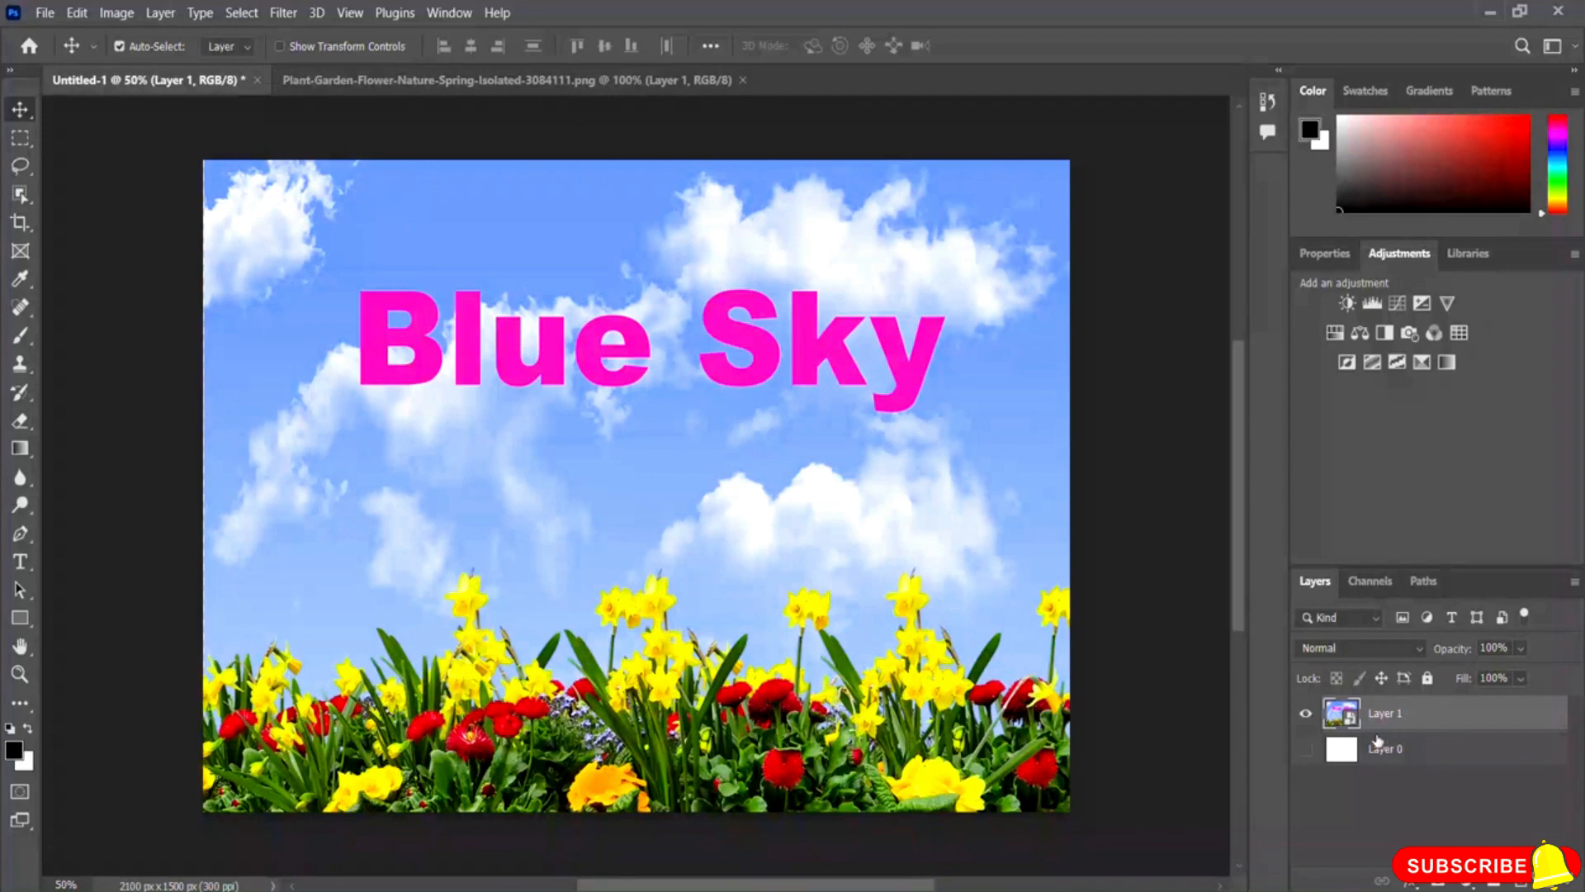
mouse_move(570, 537)
mouse_down()
mouse_move(549, 470)
mouse_move(530, 544)
mouse_move(570, 551)
mouse_up()
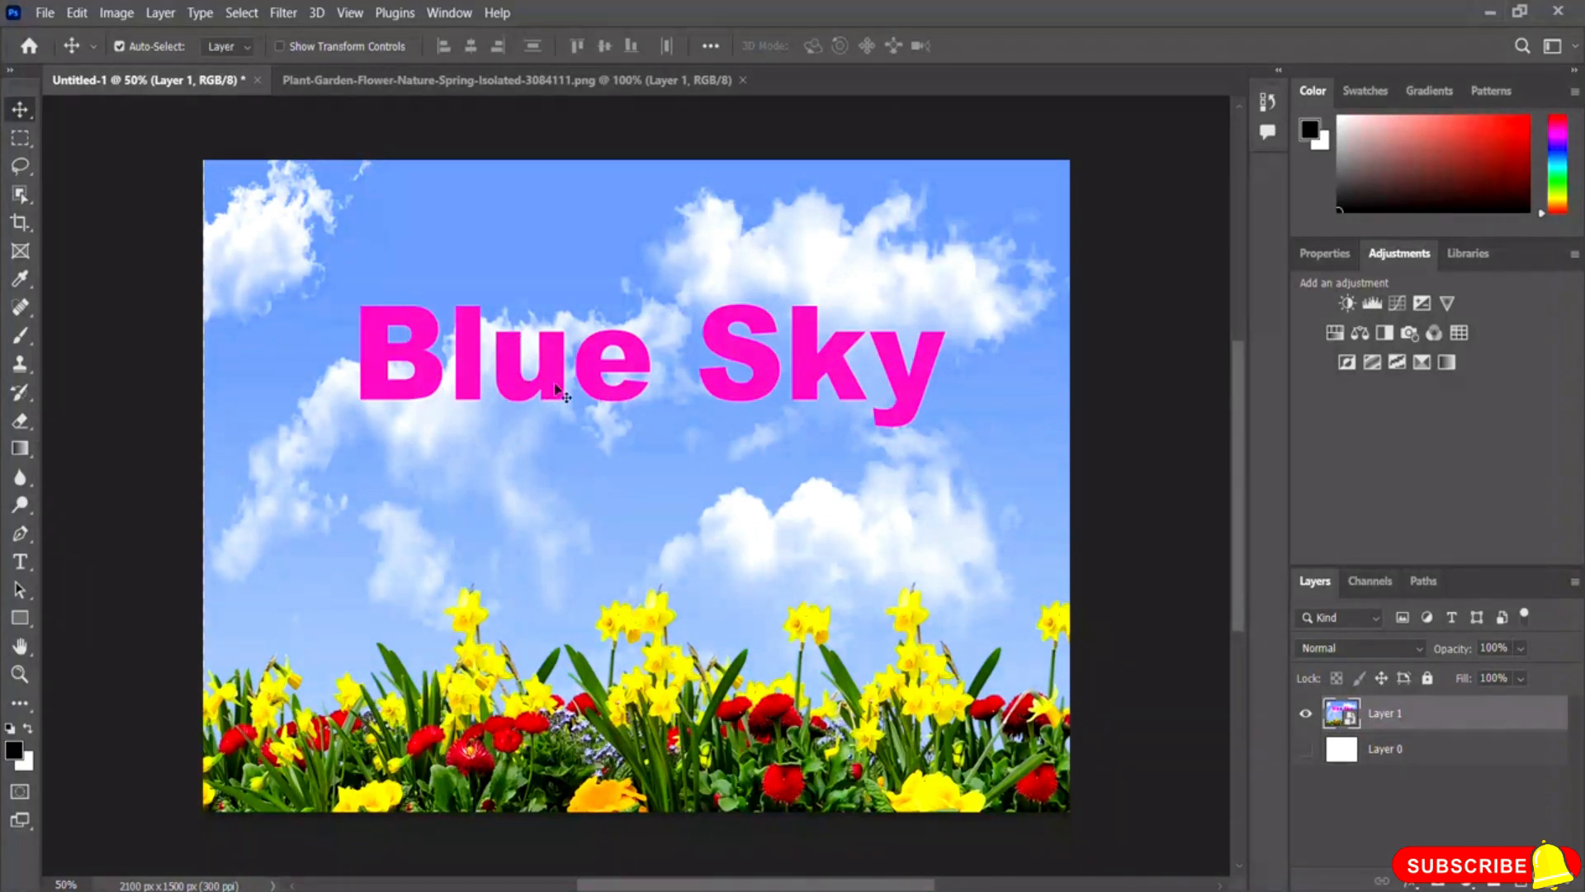
- Open the contents of the Layer 1 smart object for editing and make its Blue Sky text layer active
double_click(1352, 718)
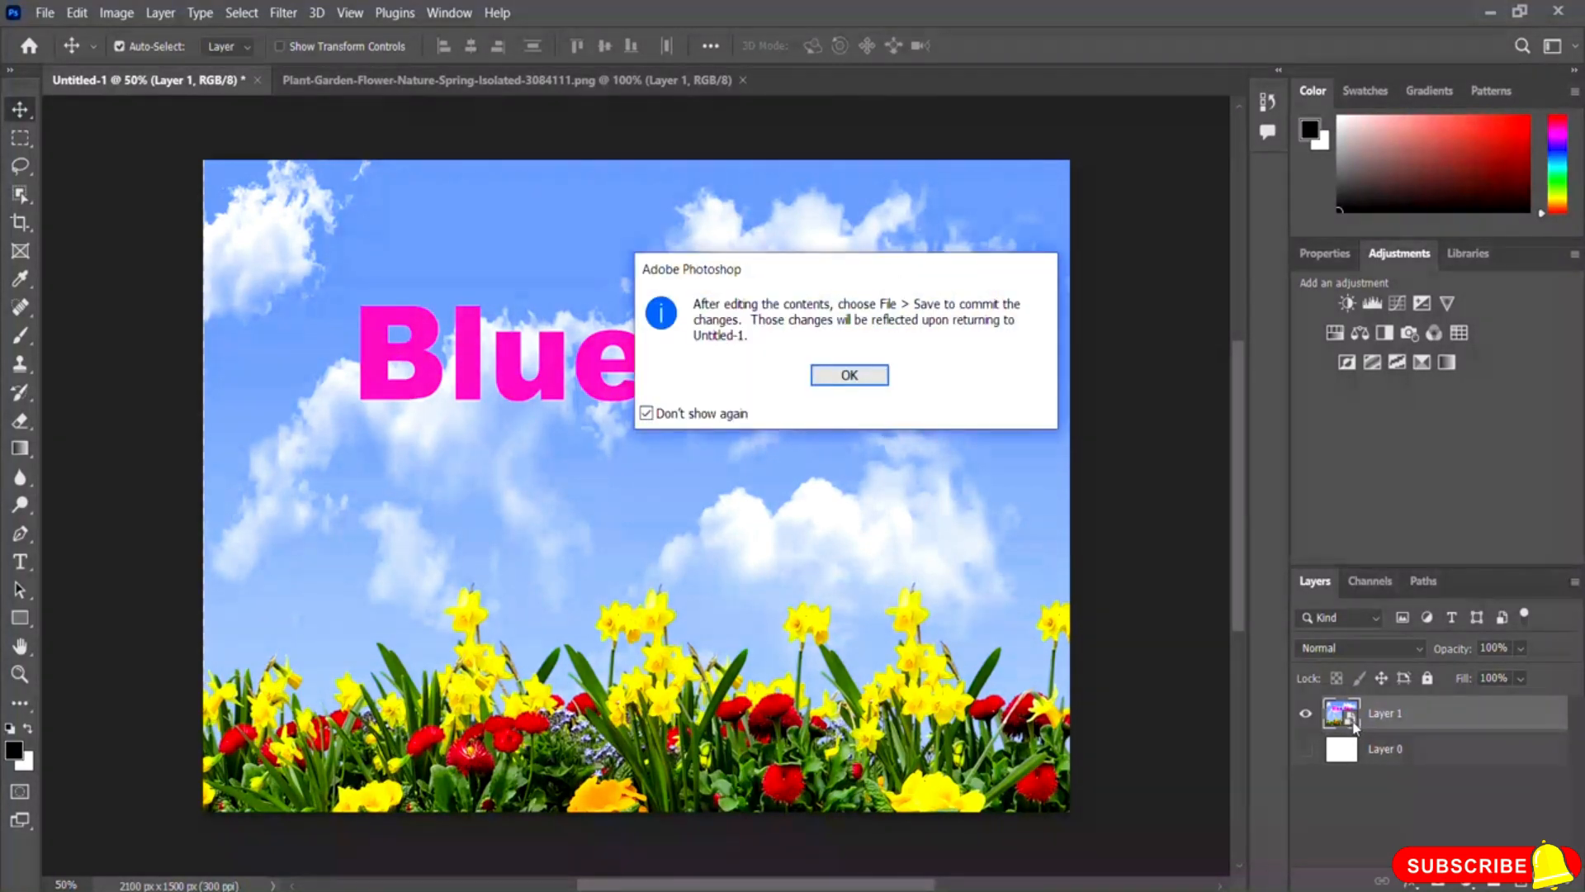
click(848, 377)
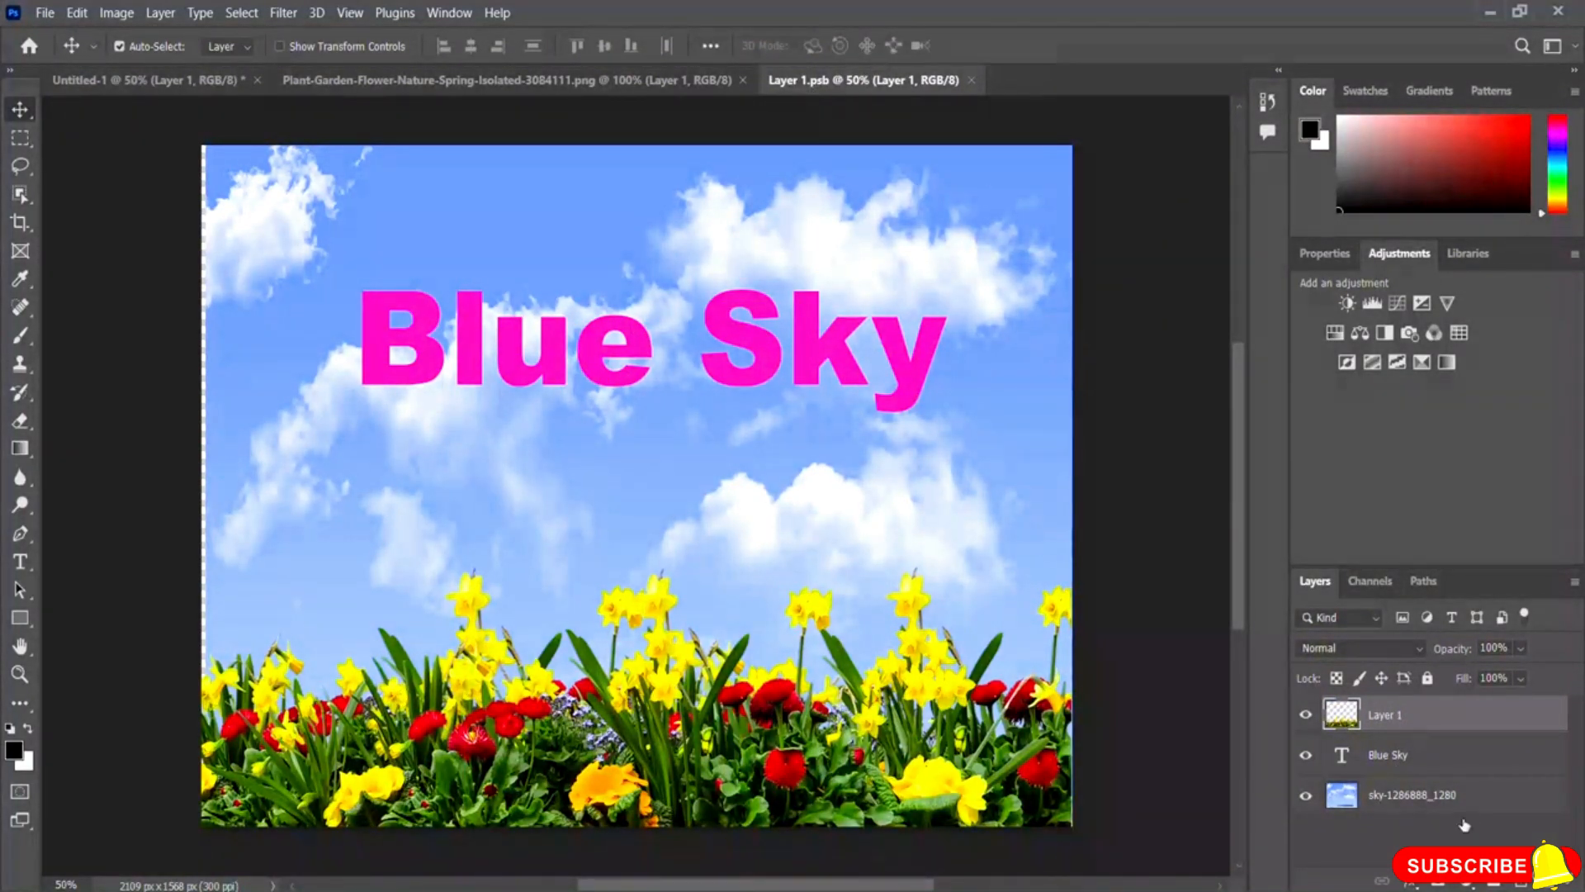
click(1388, 770)
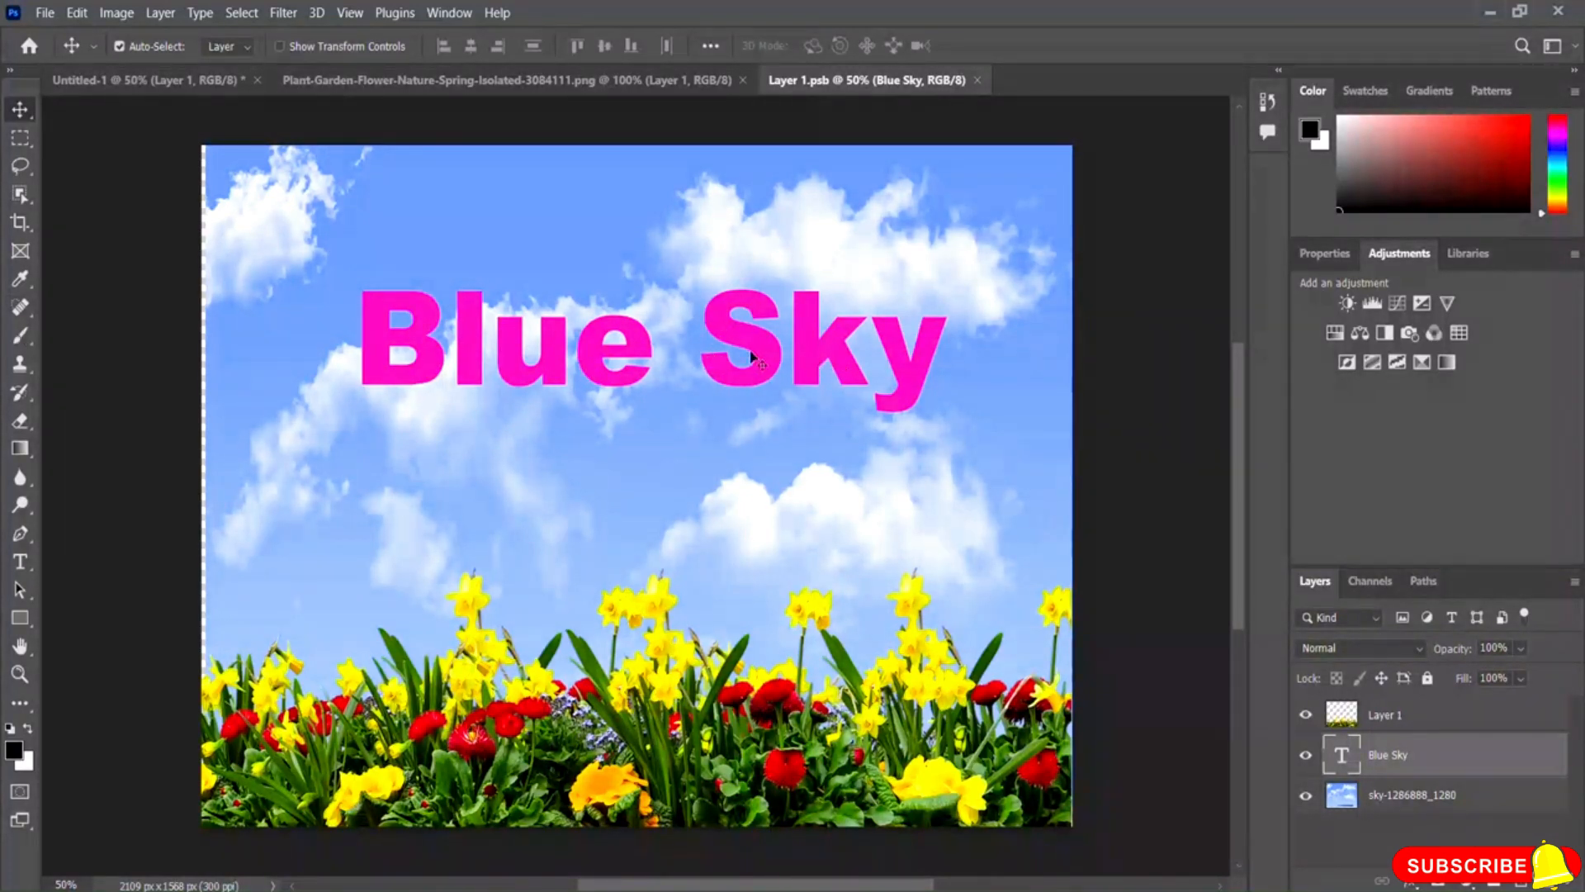
- Delete the word "Sky" so the text reads "Blue", and save the smart object's contents
click(21, 562)
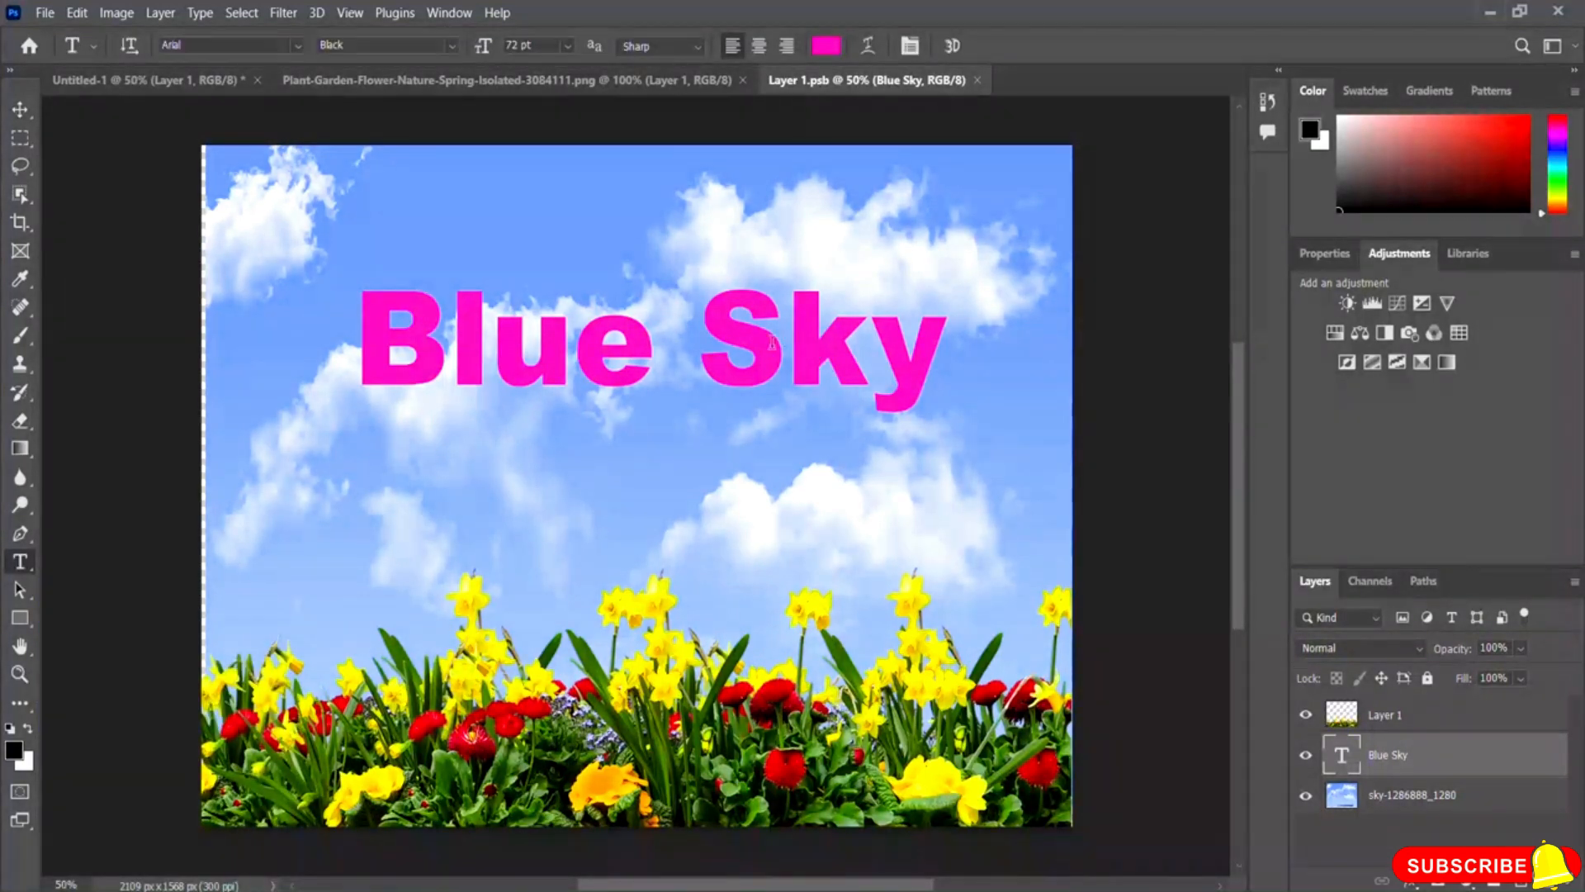
click(942, 342)
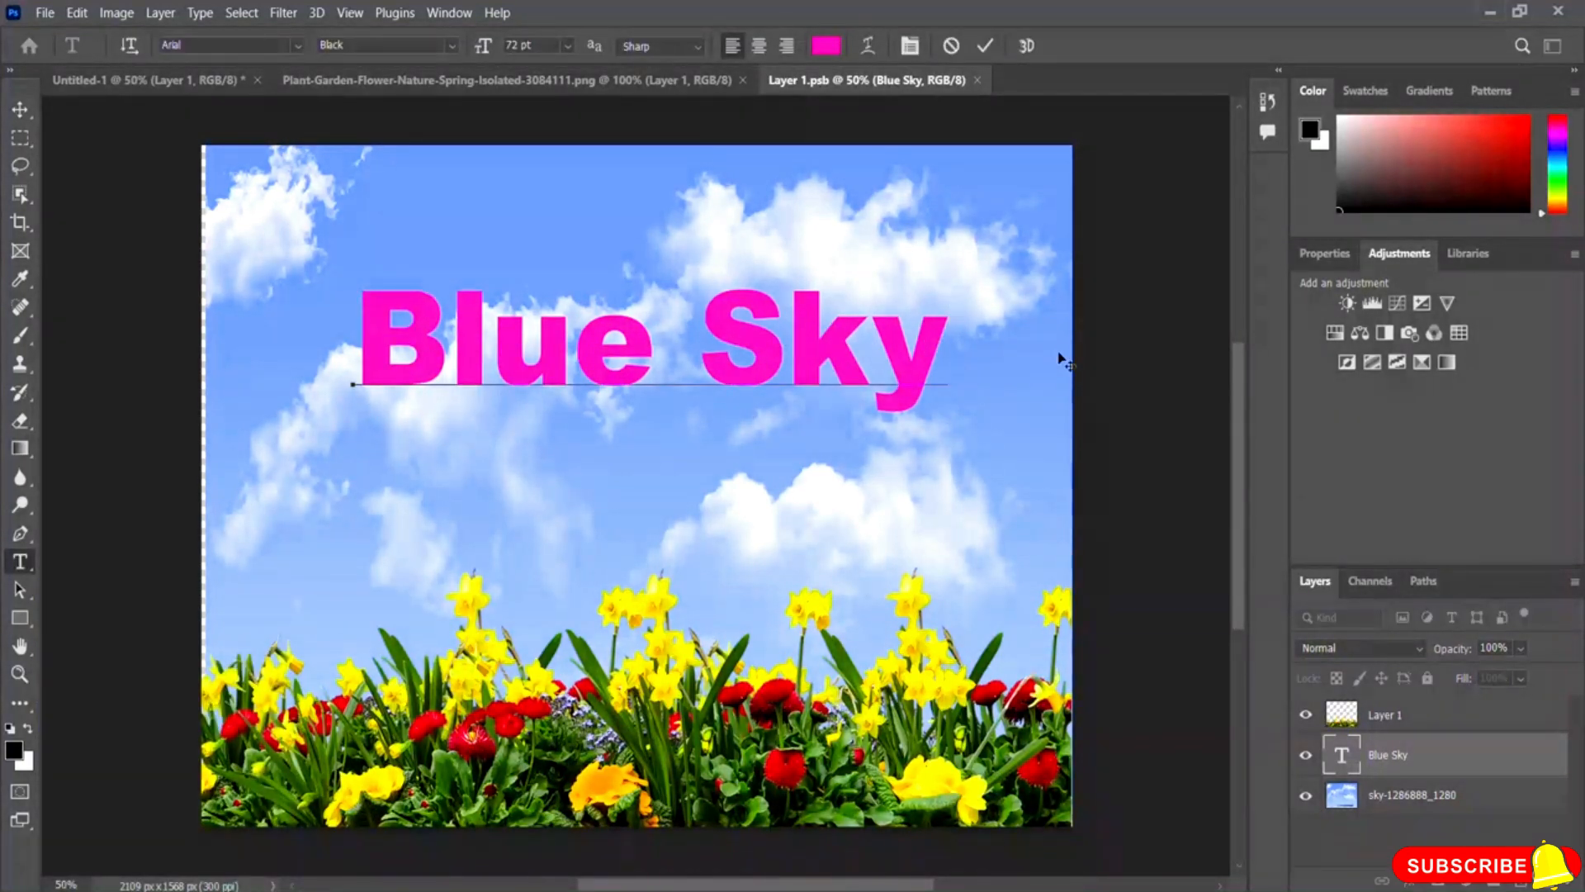
key(BackSpace)
key(BackSpace)
key(BackSpace)
key(BackSpace)
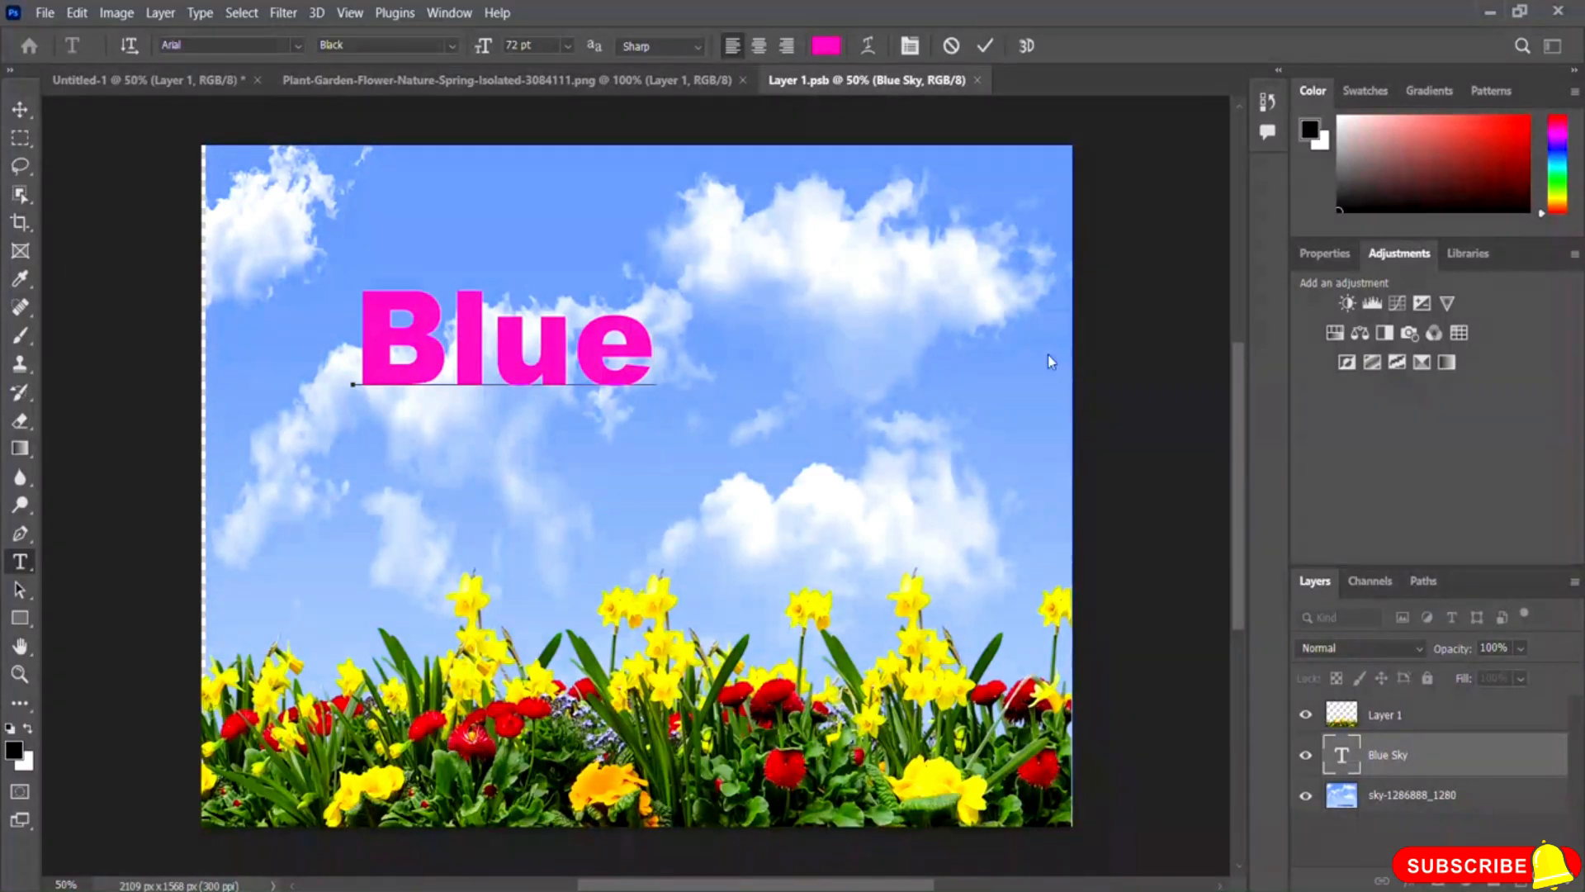
click(985, 47)
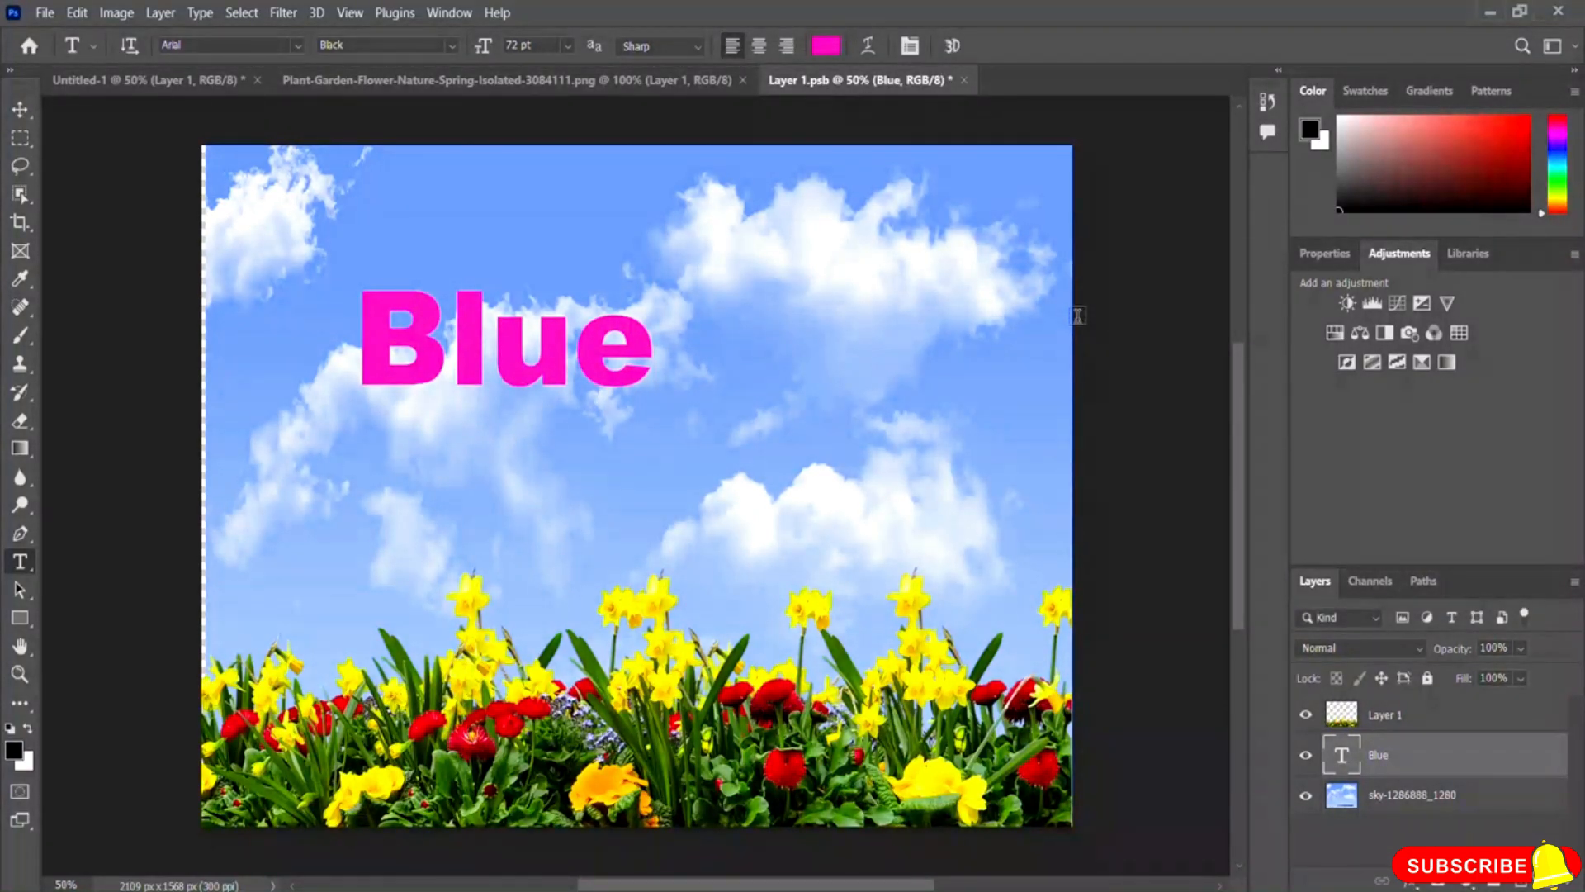
click(45, 13)
click(99, 241)
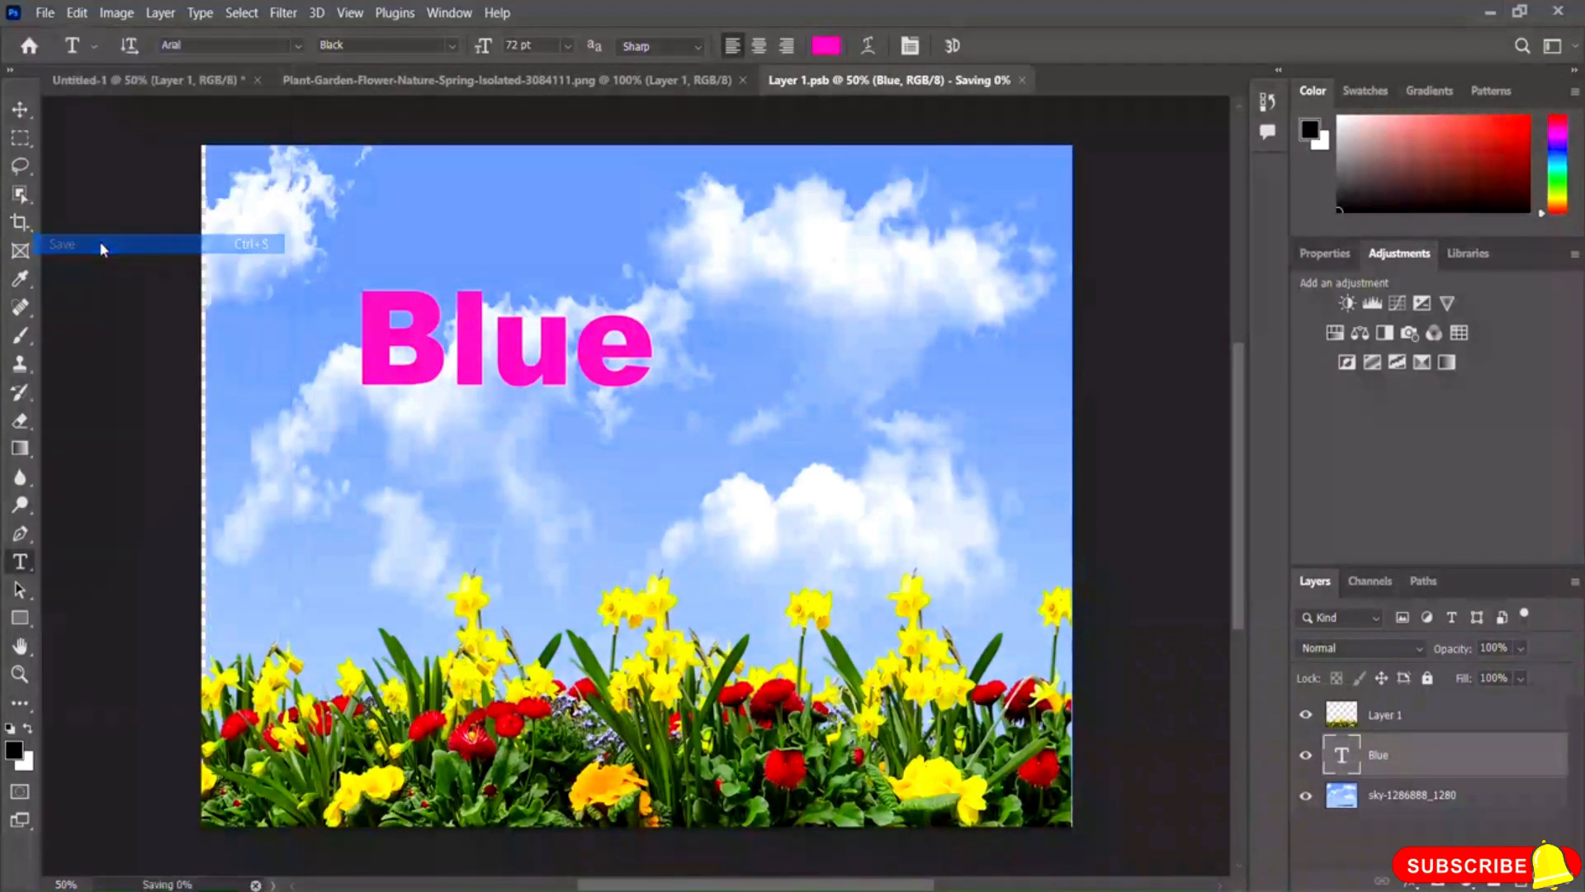
- Close the edited smart object contents, and reopen them from Layer 1 to inspect the separate layers inside
click(957, 80)
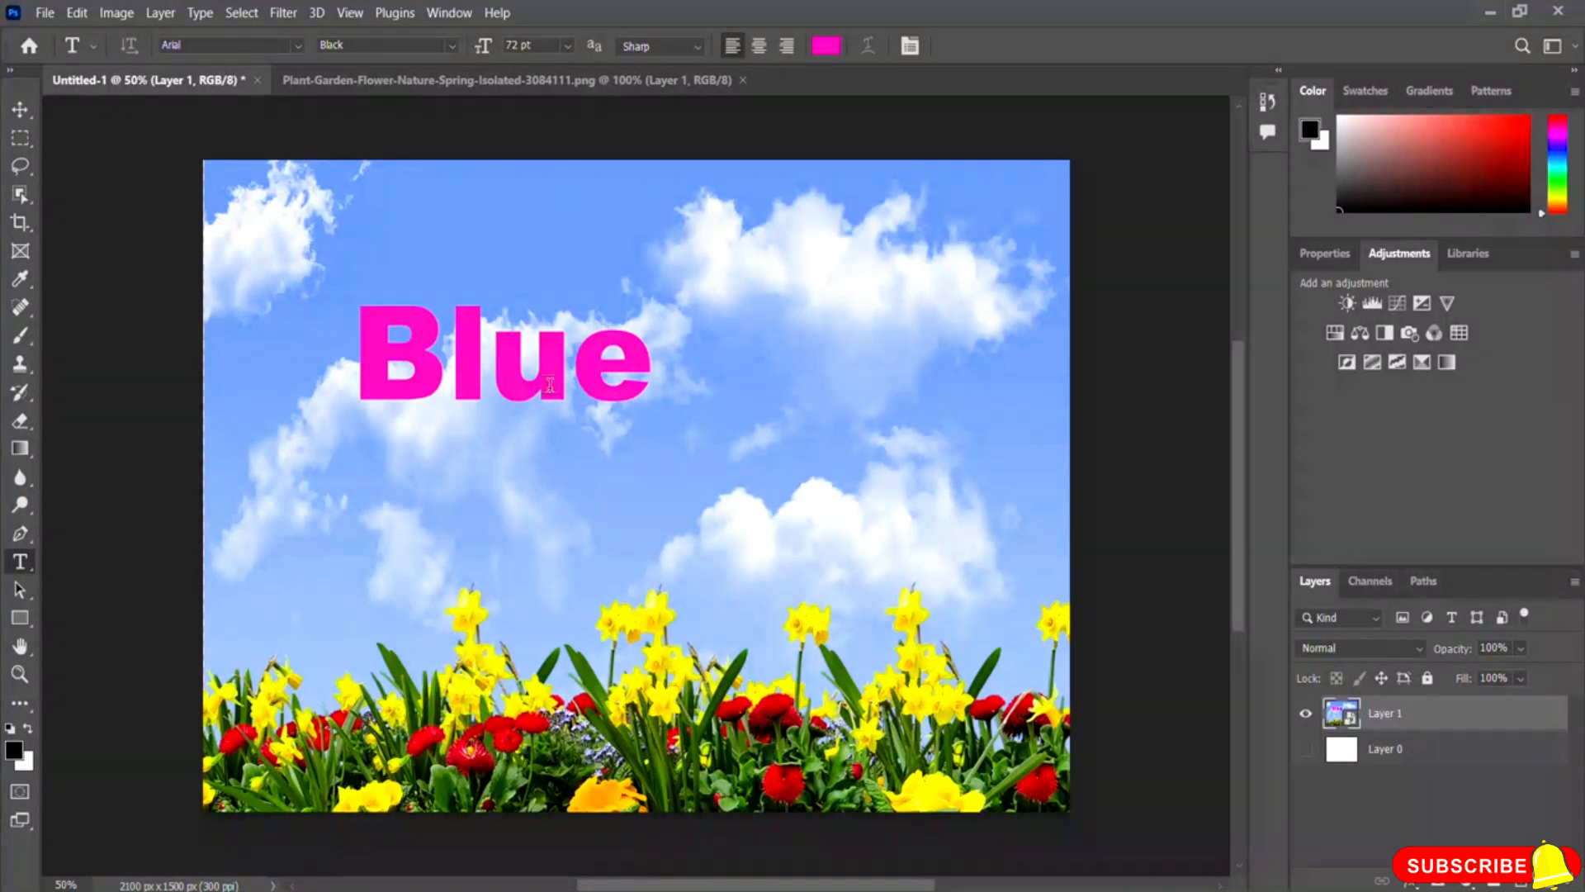
double_click(1351, 721)
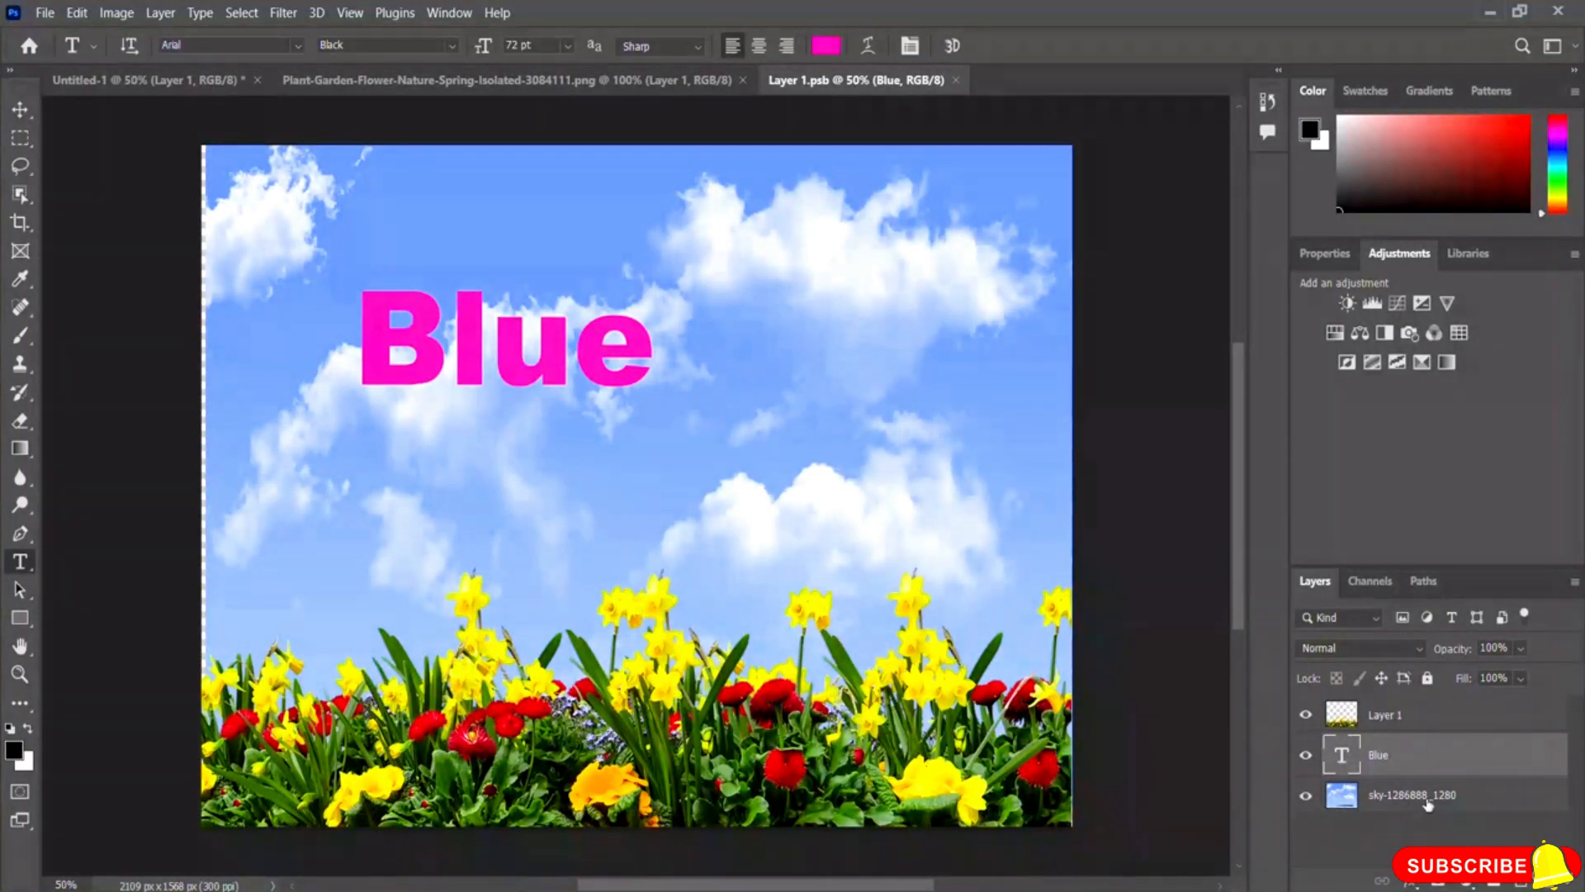
click(1387, 723)
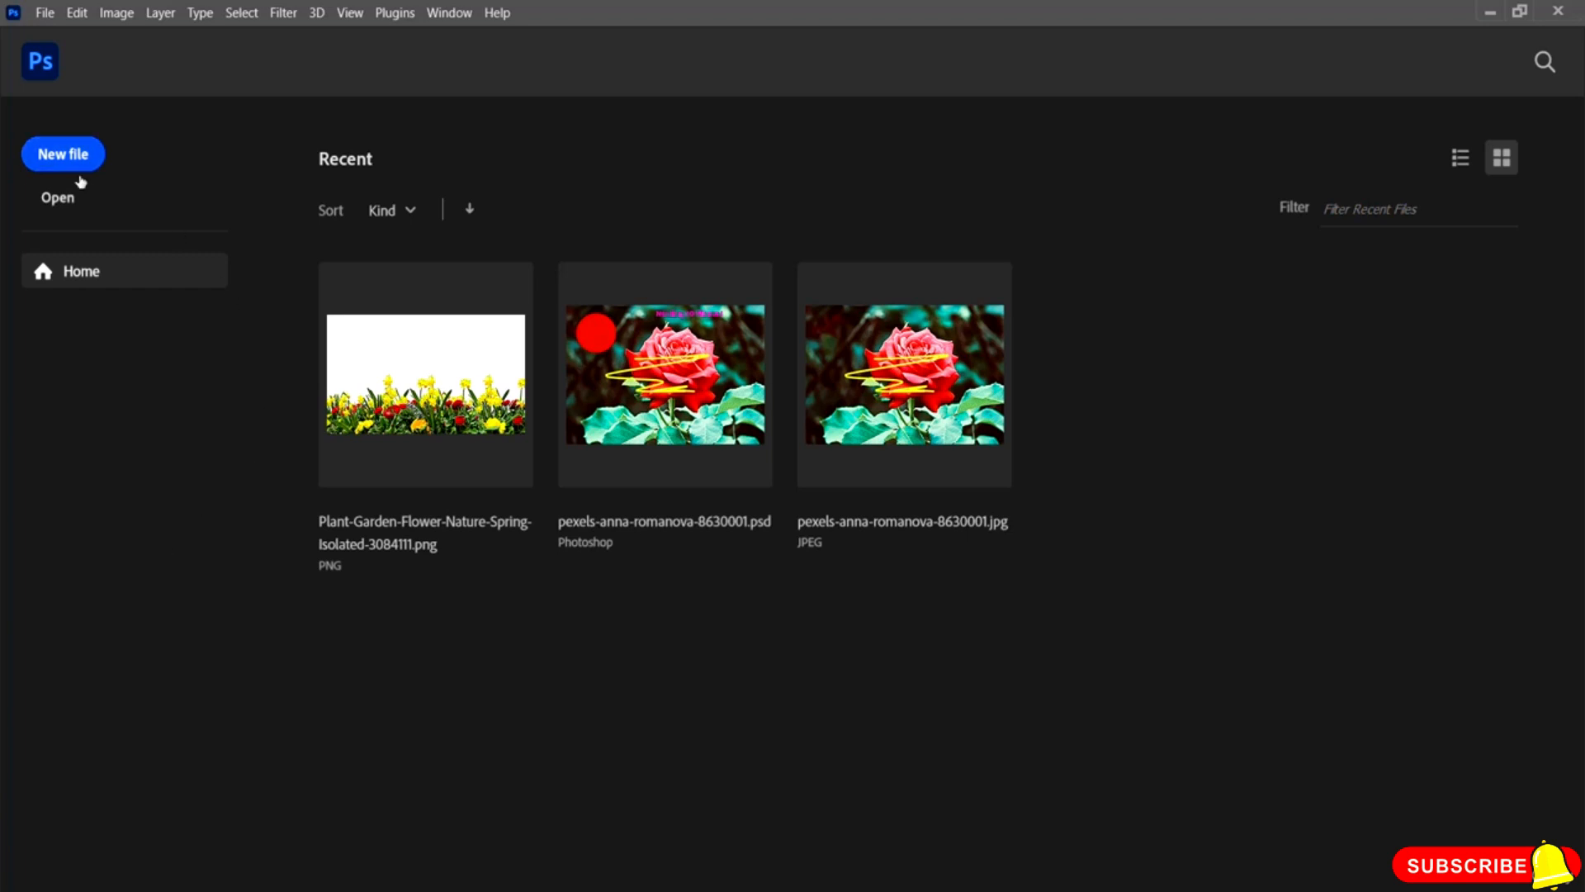
- Create a new document from the 7 x 5 in, 300 ppi Default Photoshop Size preset with RGB color and white background
click(79, 162)
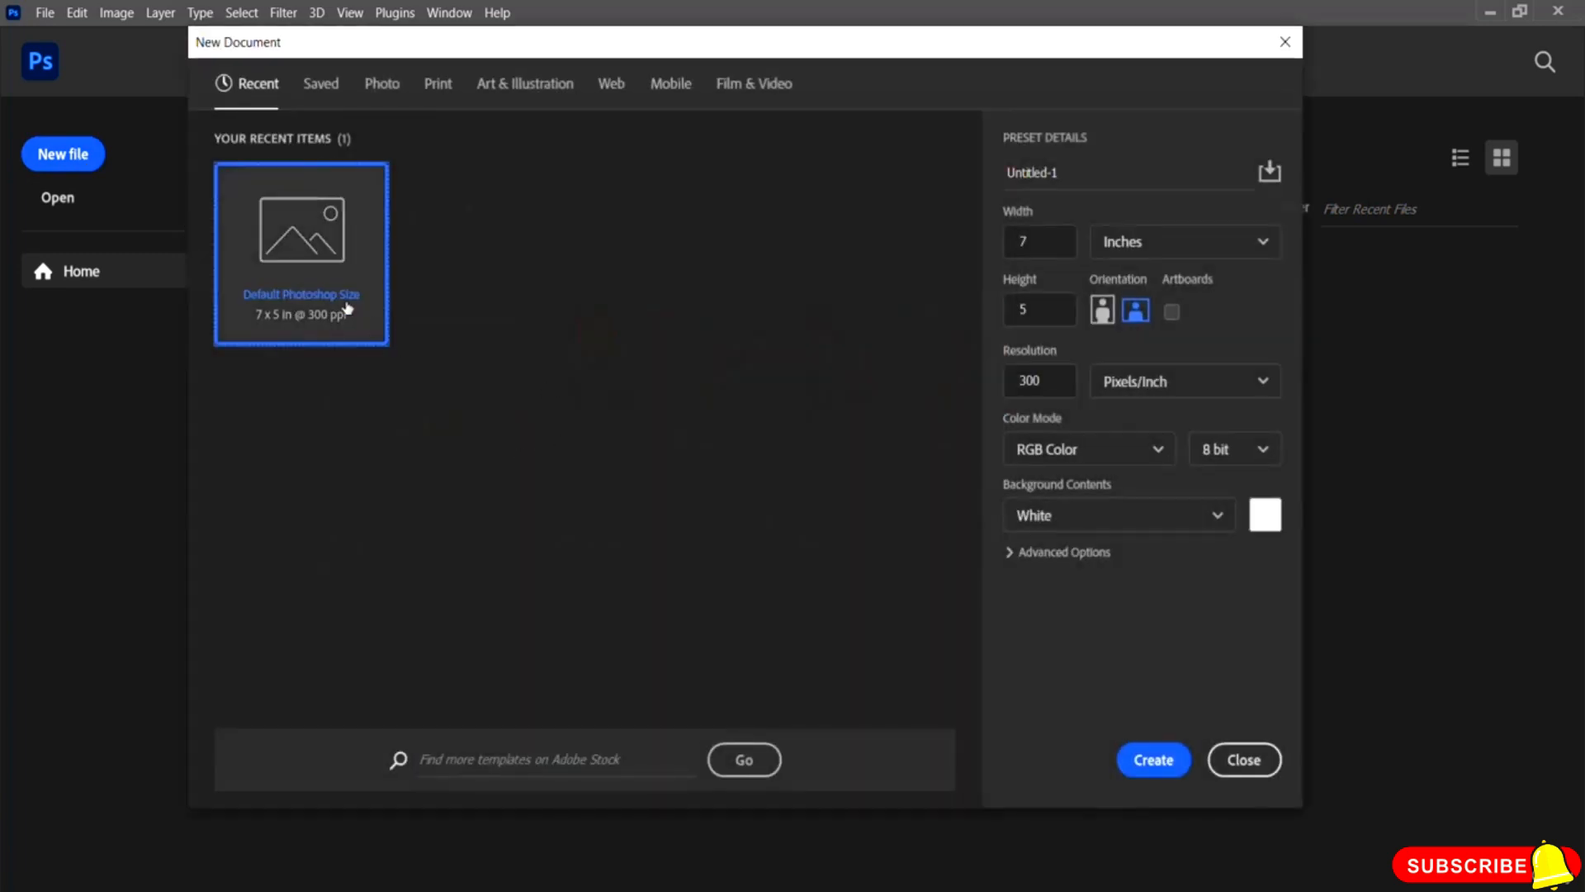
click(1155, 760)
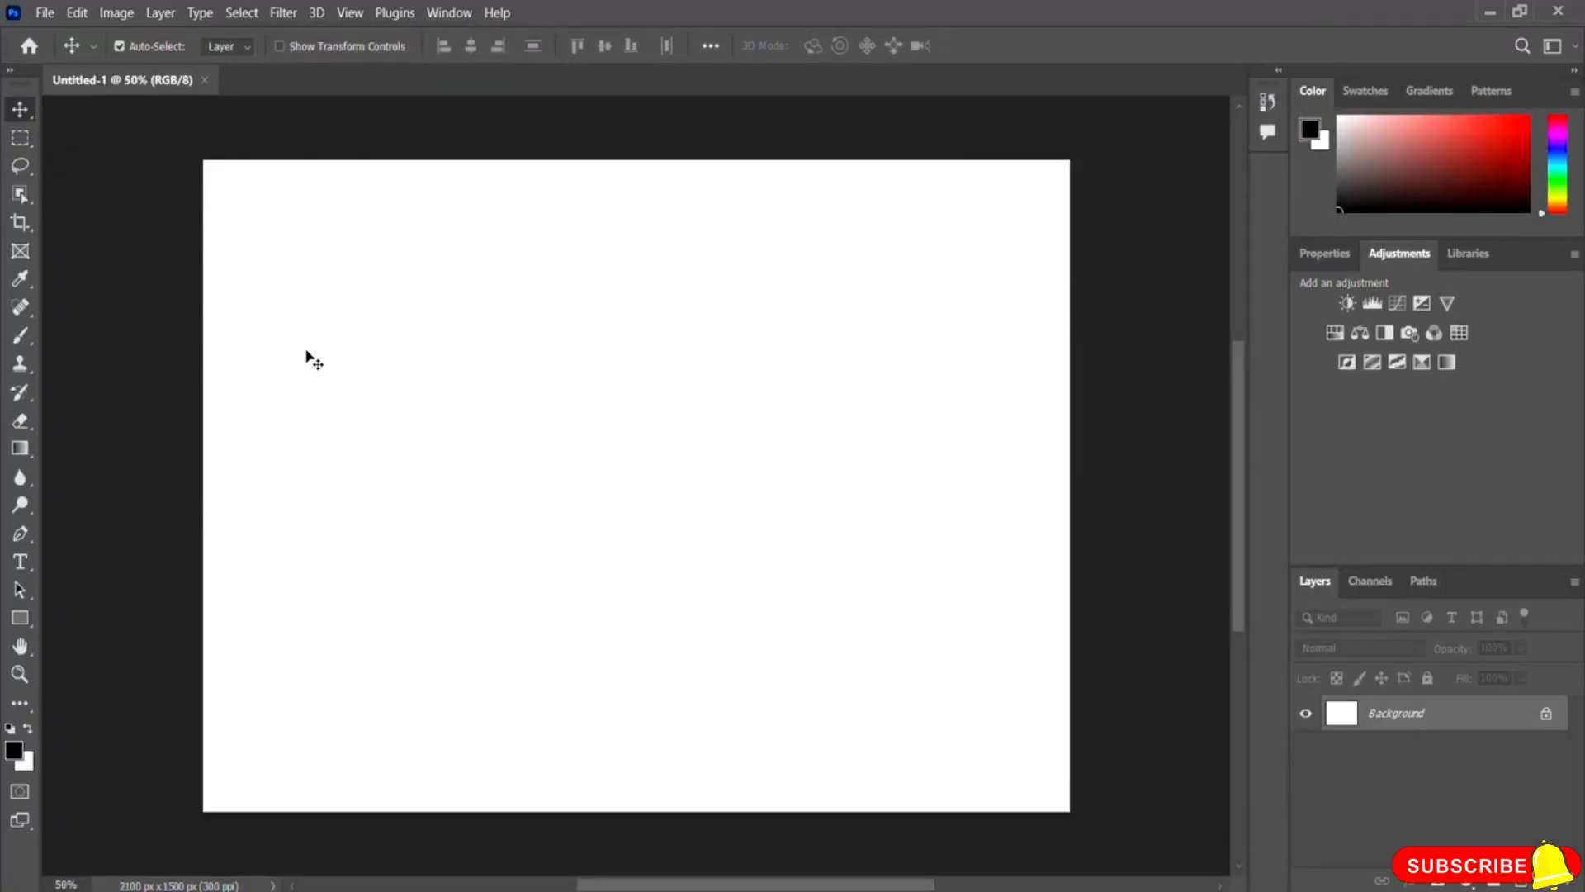
- With the Gradient tool, fill the background with black-to-white gradients in diagonal, vertical and horizontal directions, ending with one from upper right to lower left
click(20, 450)
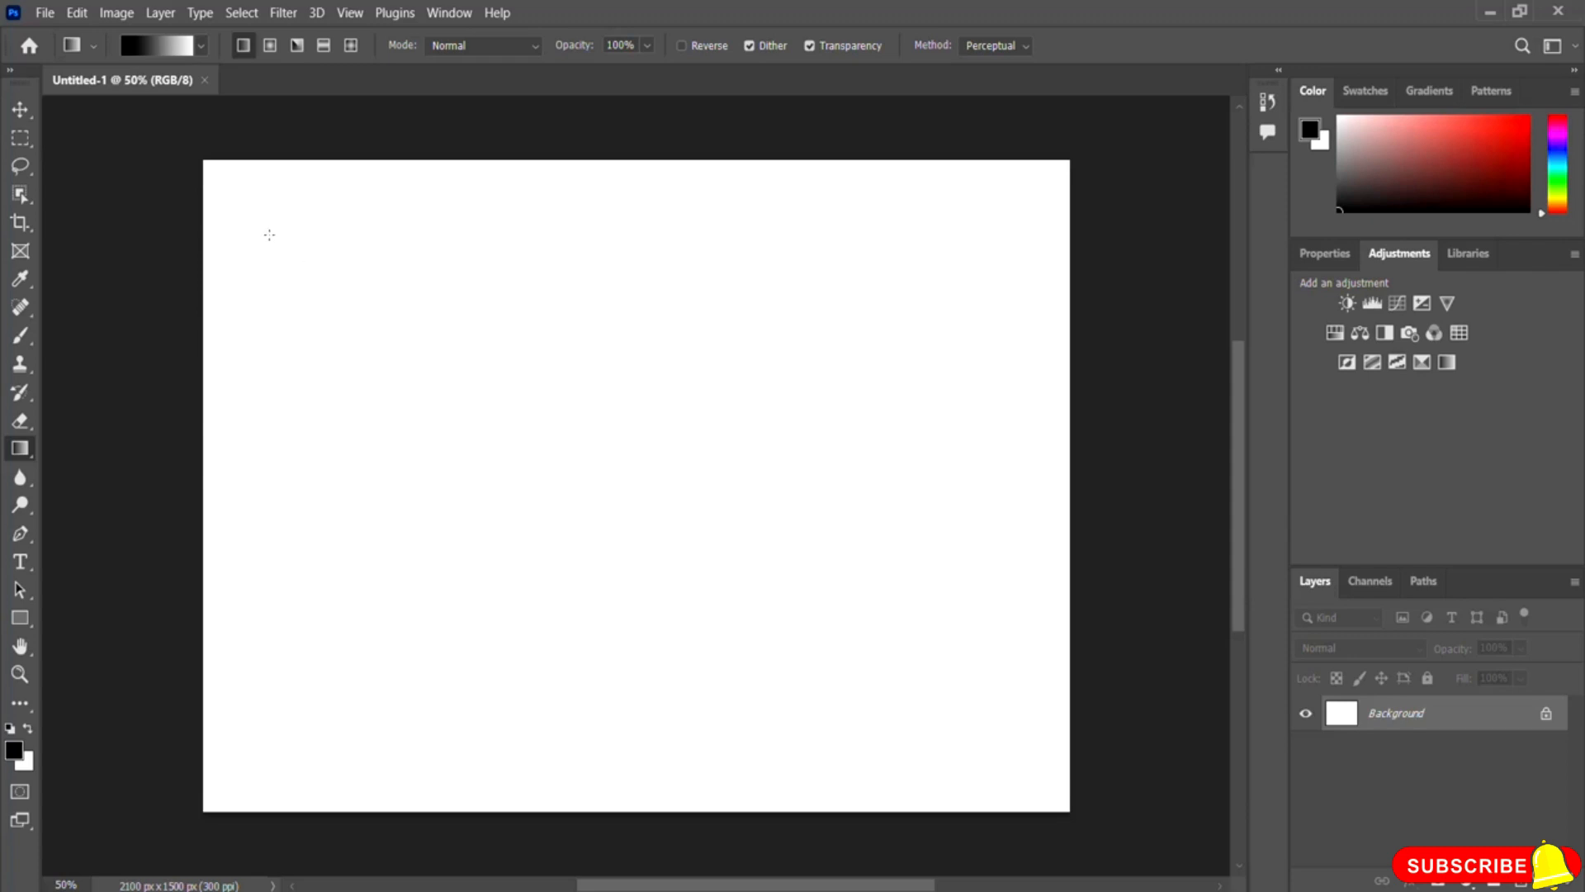
drag(241, 200, 768, 627)
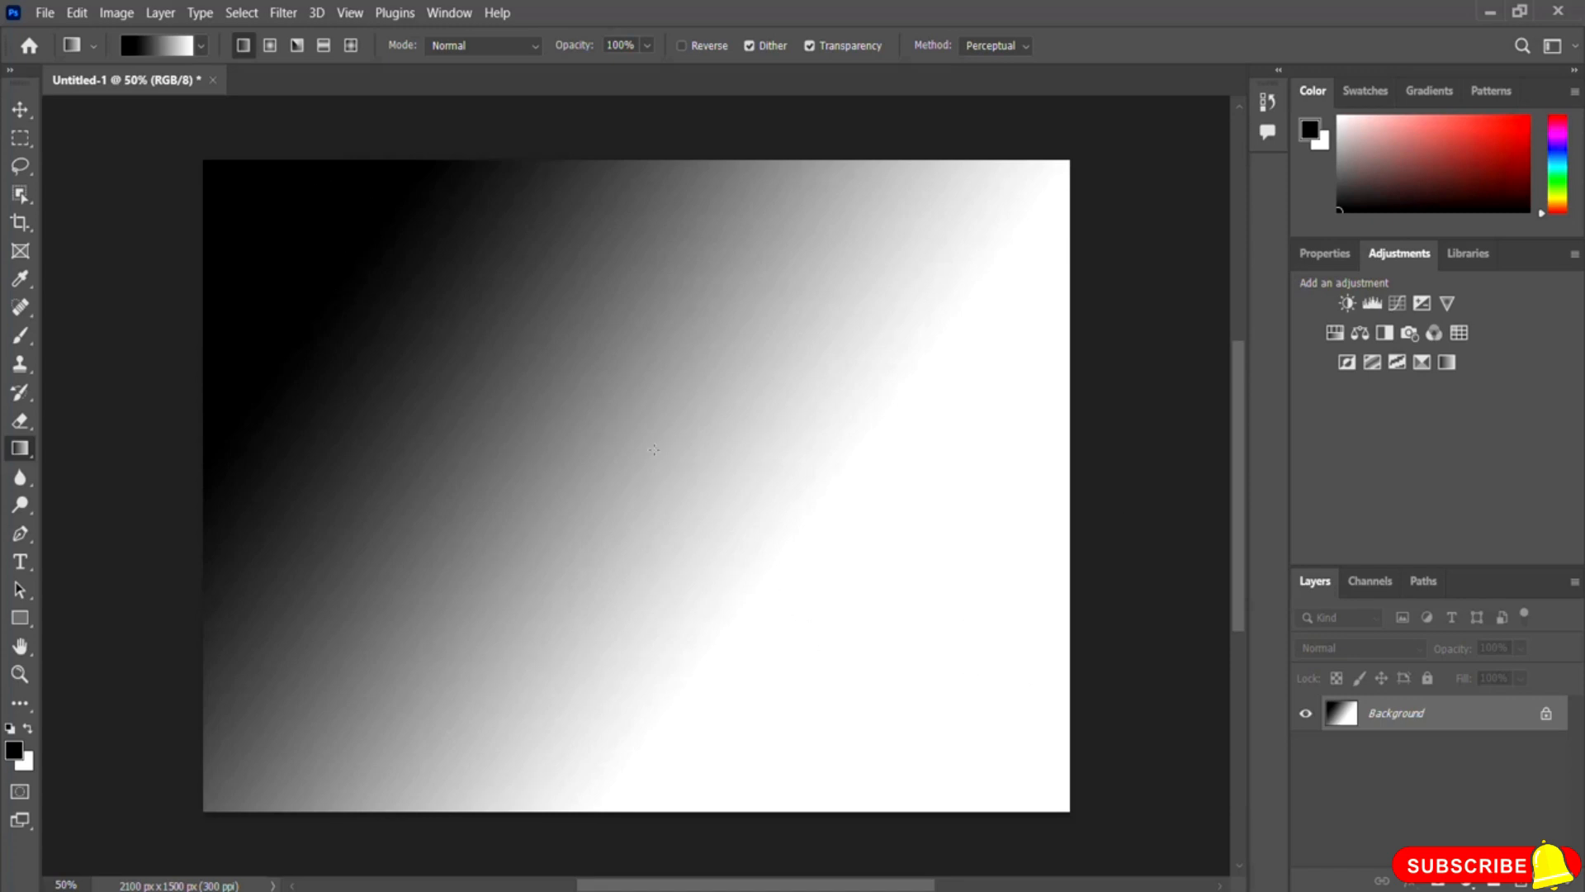
drag(649, 211, 649, 721)
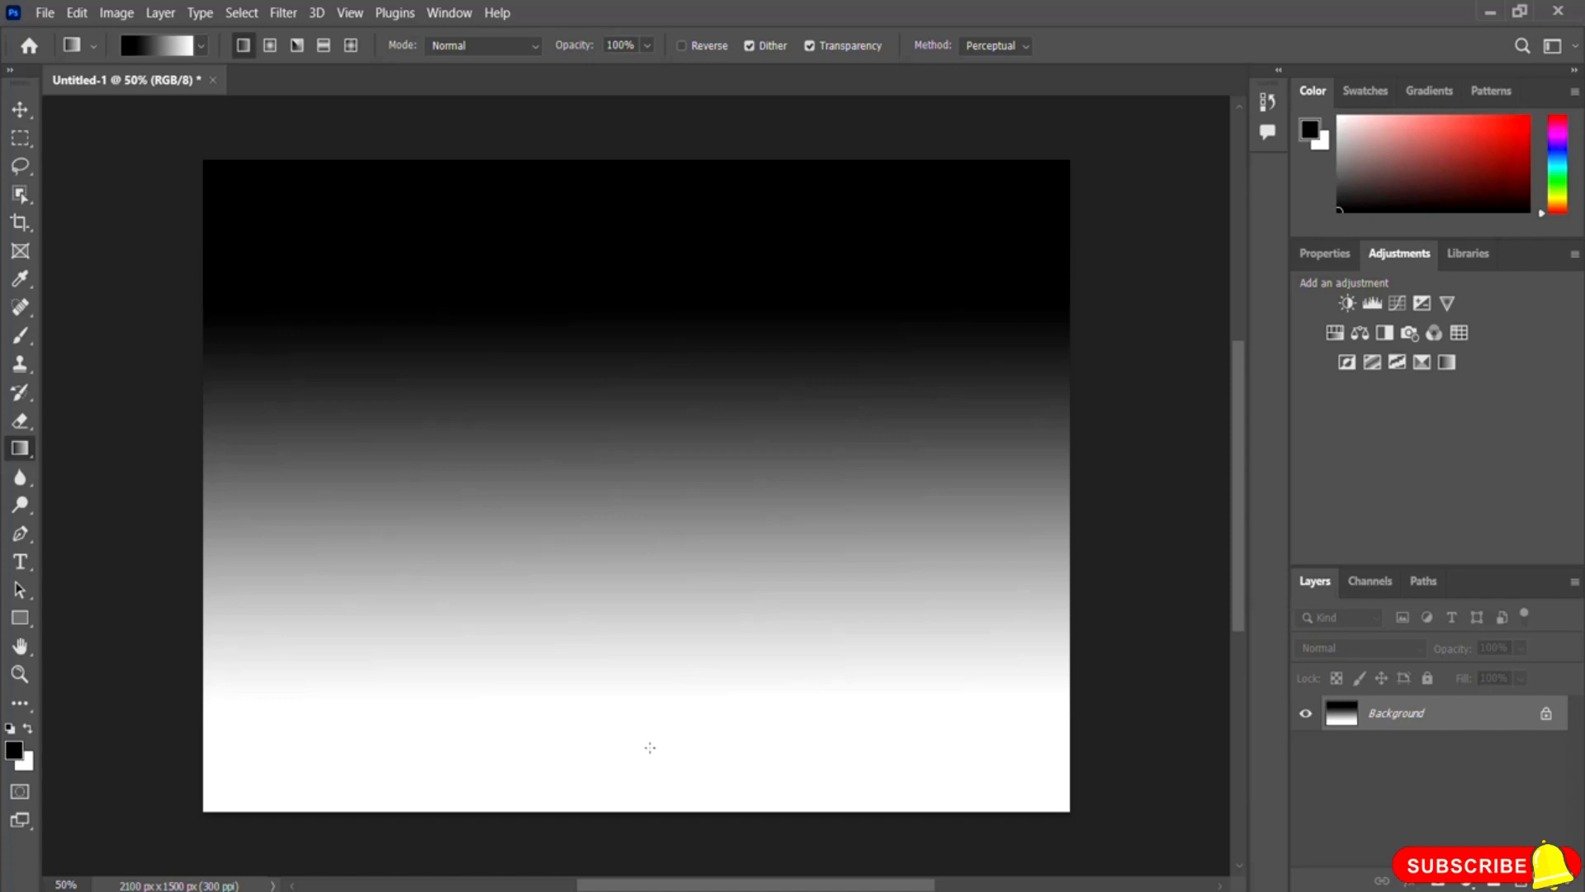
drag(653, 770, 661, 273)
drag(1009, 481, 354, 481)
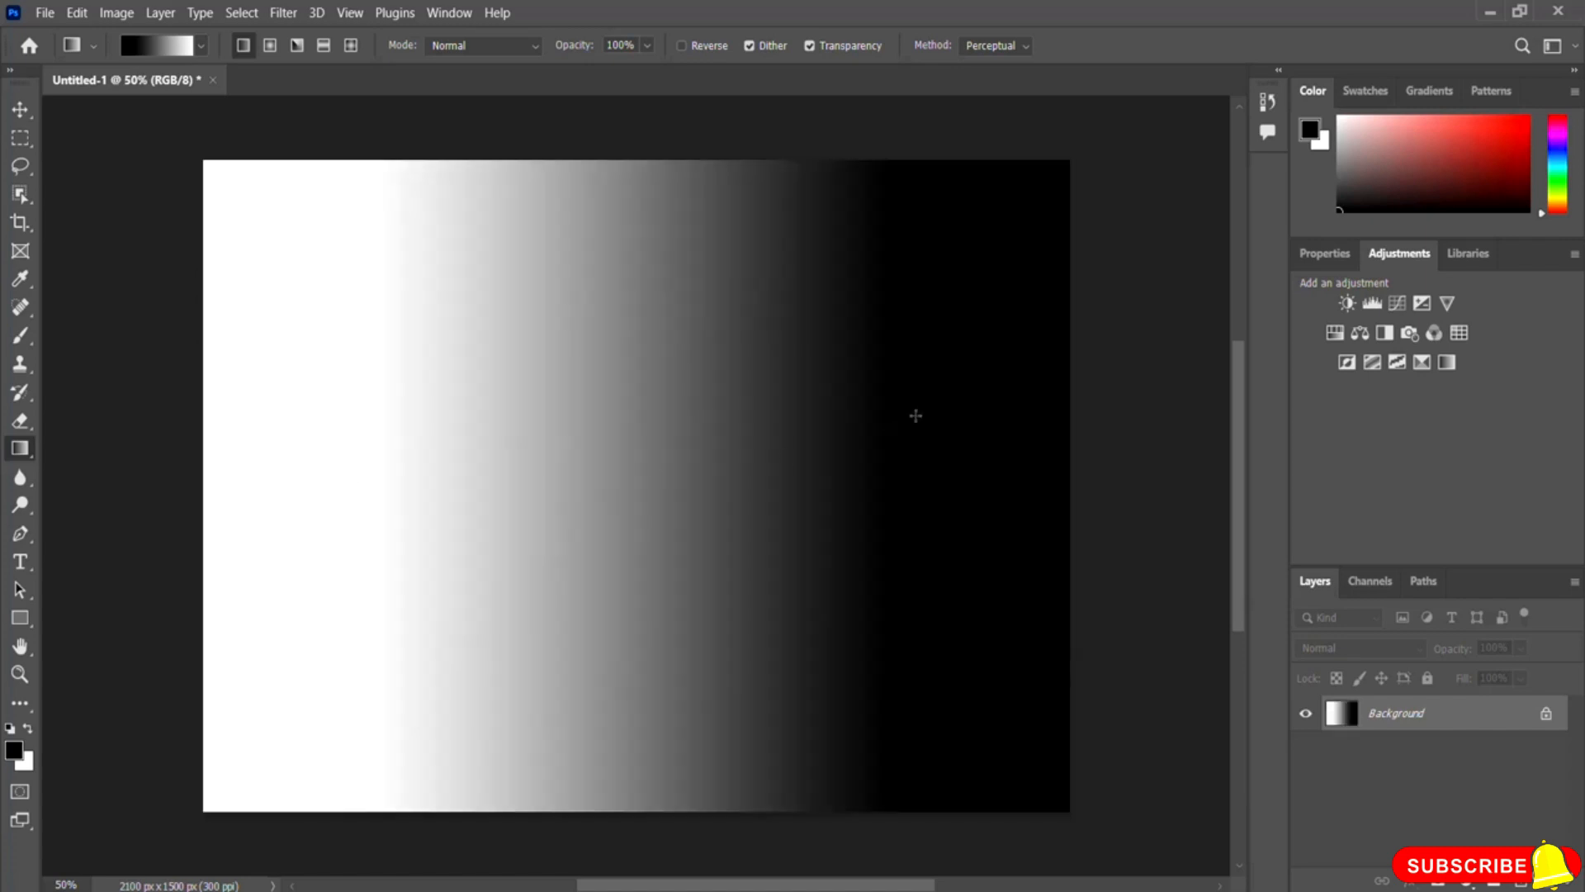
drag(1002, 223, 330, 715)
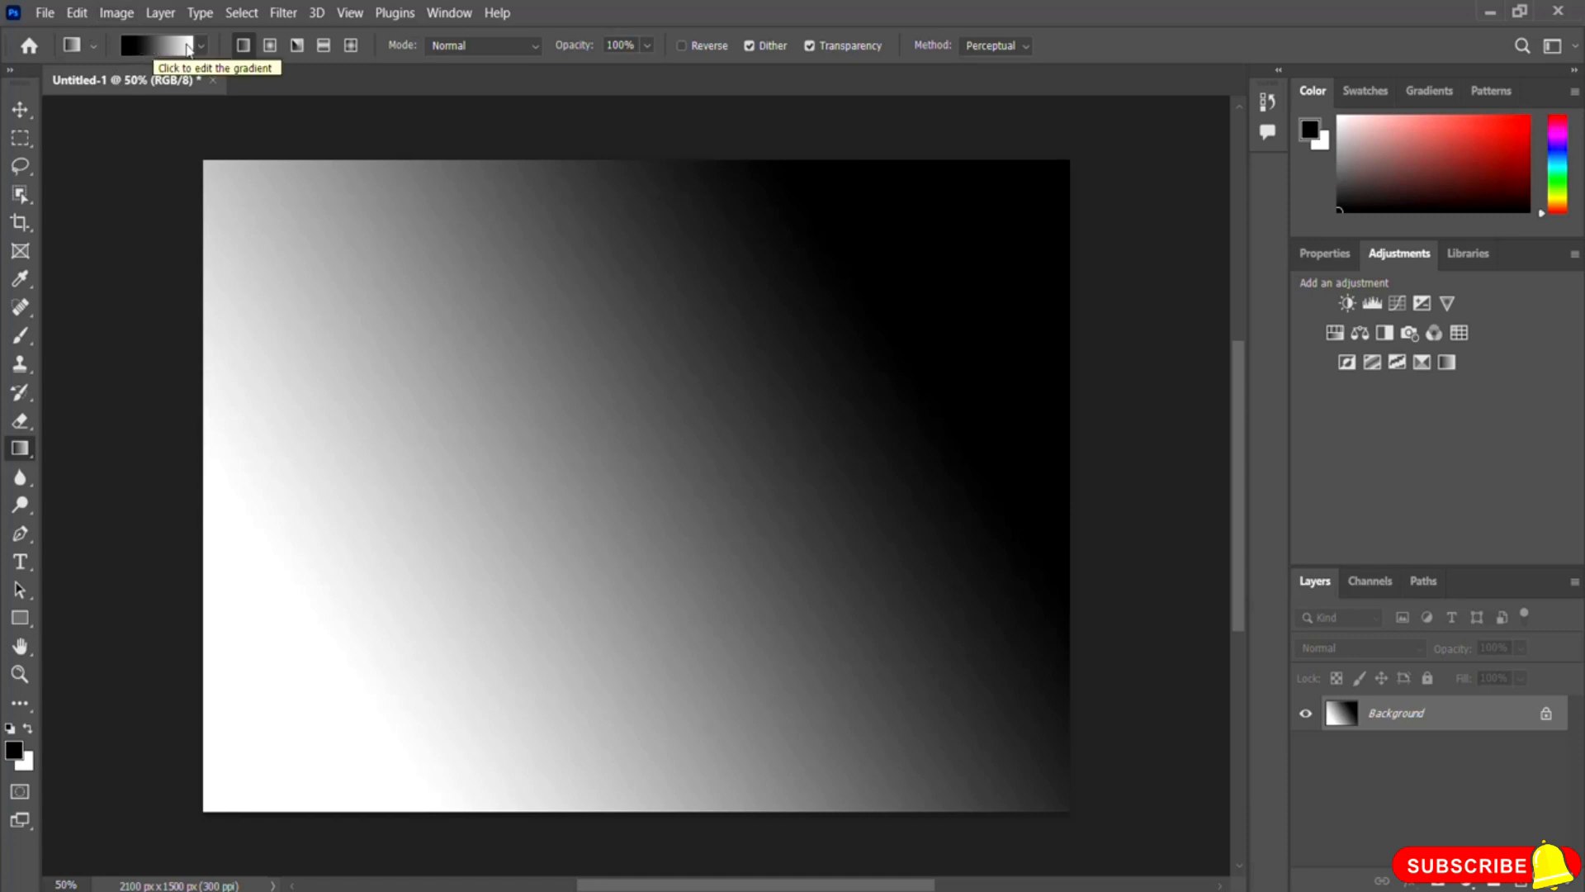
- Choose the Blue_13 gradient preset and fill the background with it diagonally in two directions, ending from upper right to lower left
click(170, 48)
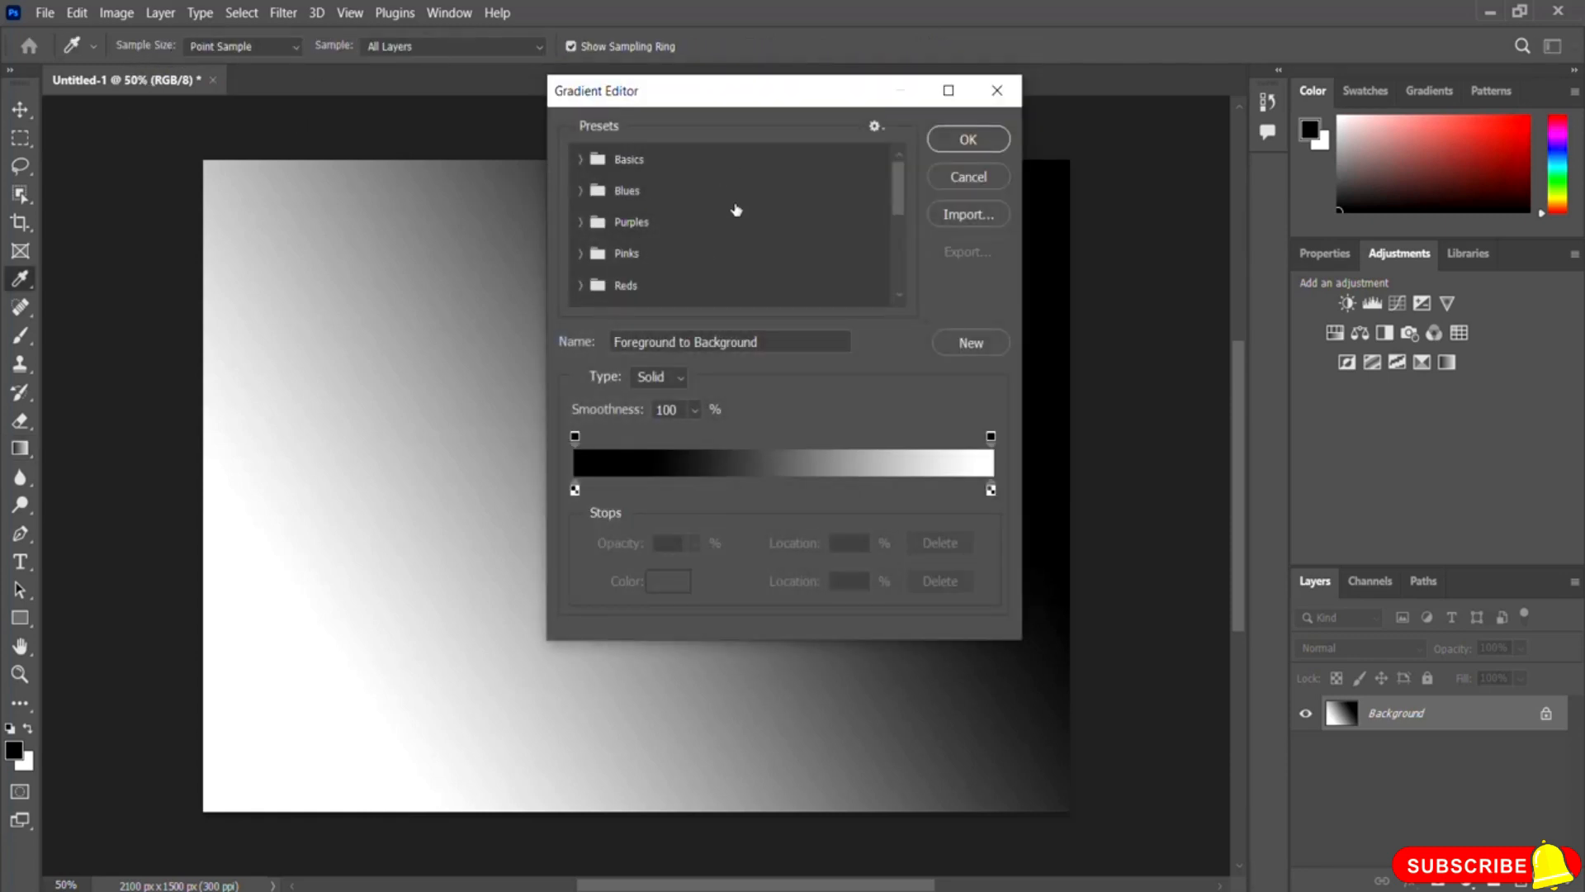
drag(709, 103, 360, 157)
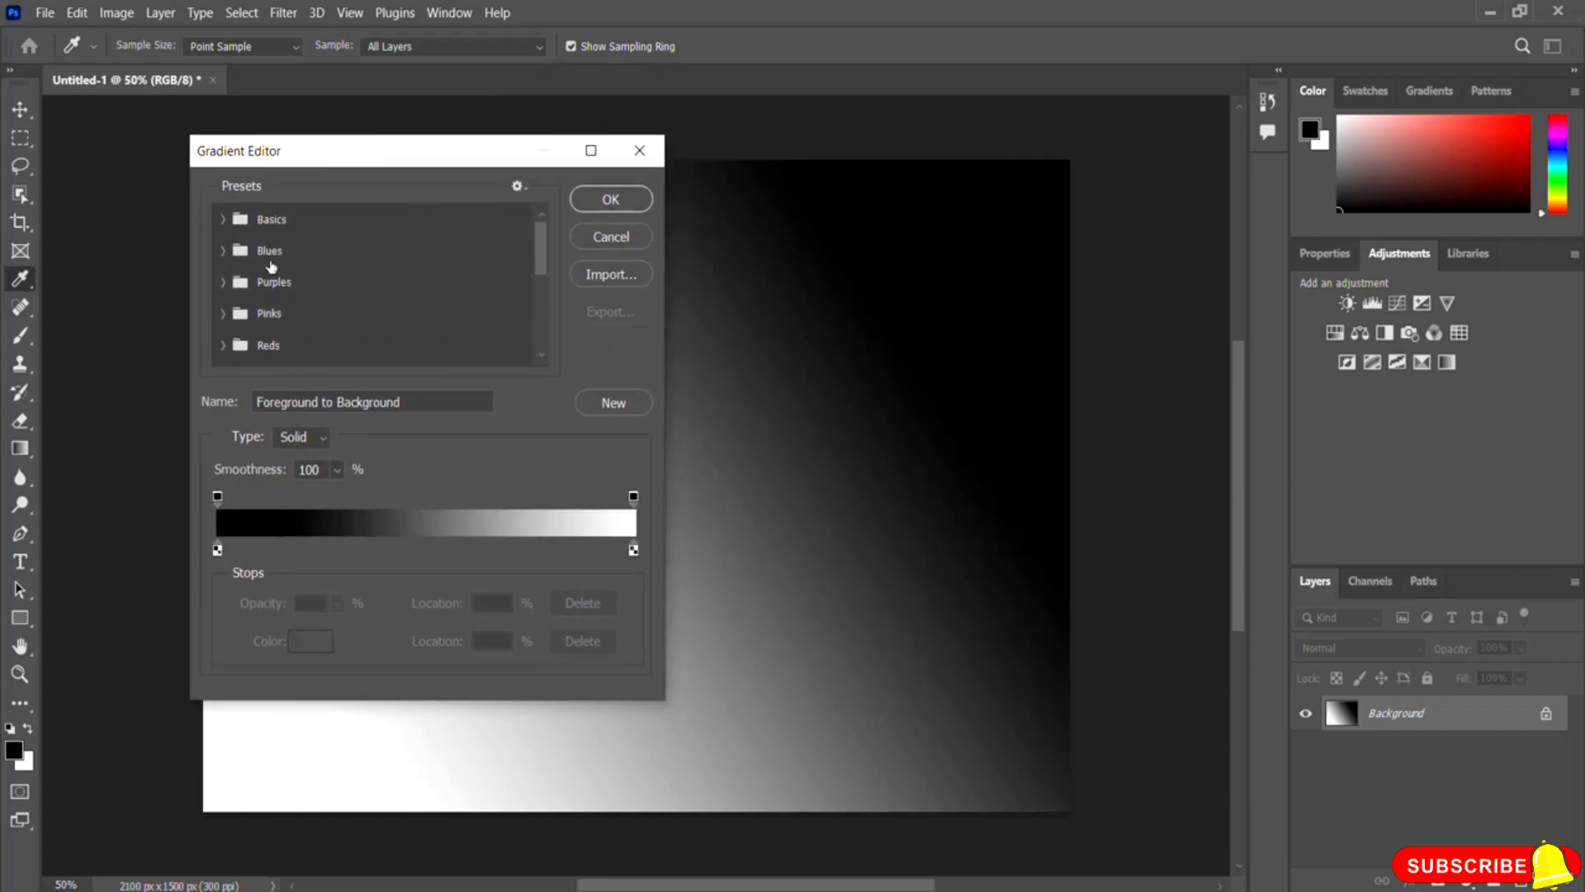
click(221, 250)
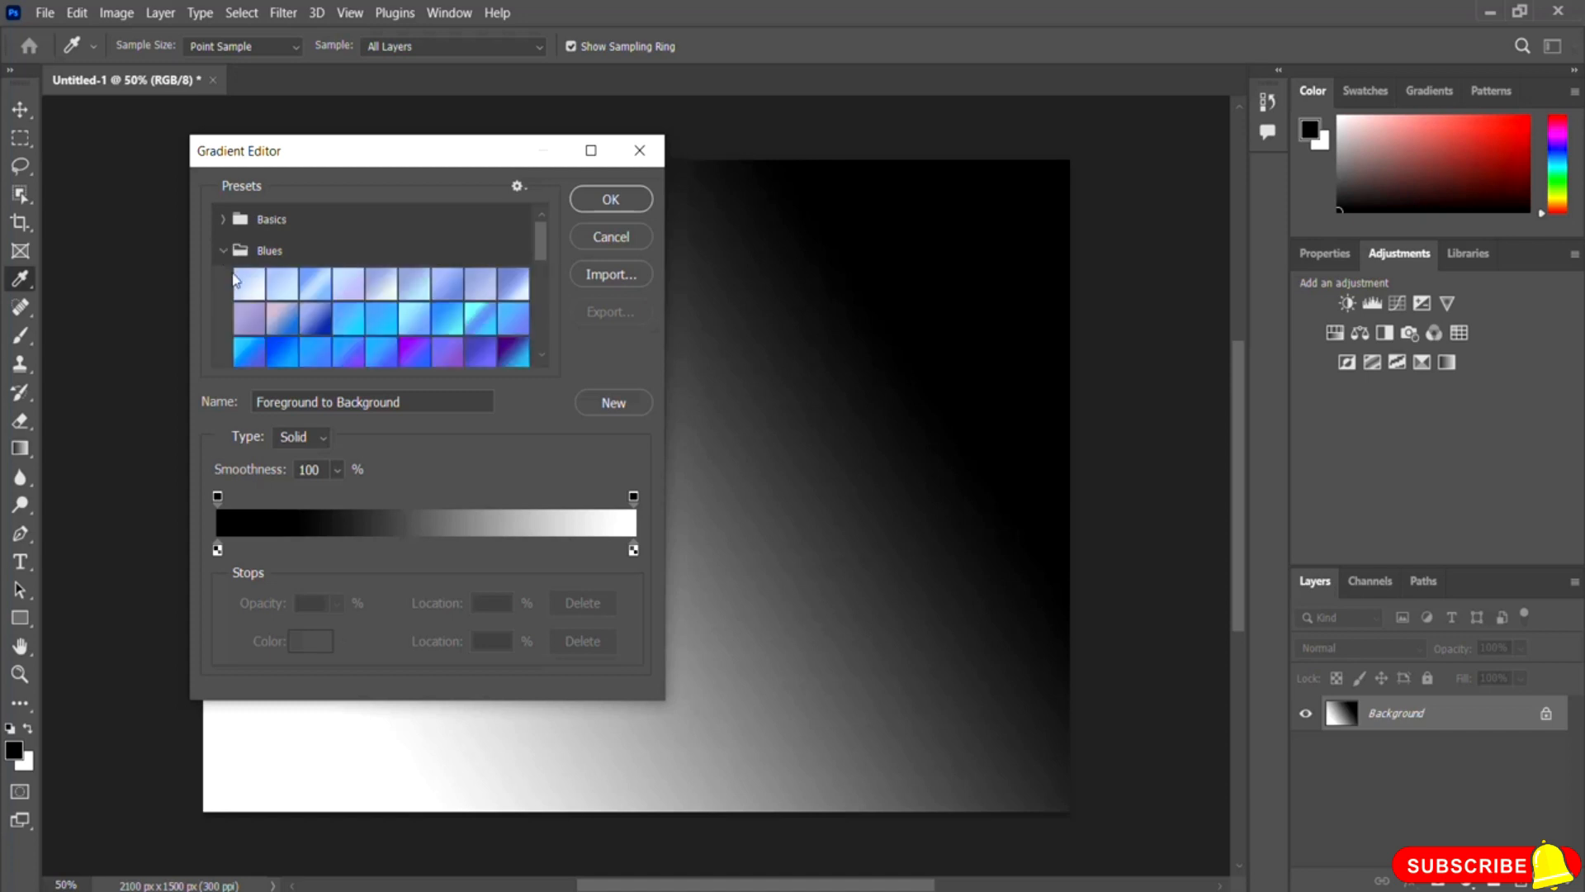
mouse_move(543, 248)
mouse_down()
mouse_move(548, 275)
mouse_move(548, 259)
mouse_up()
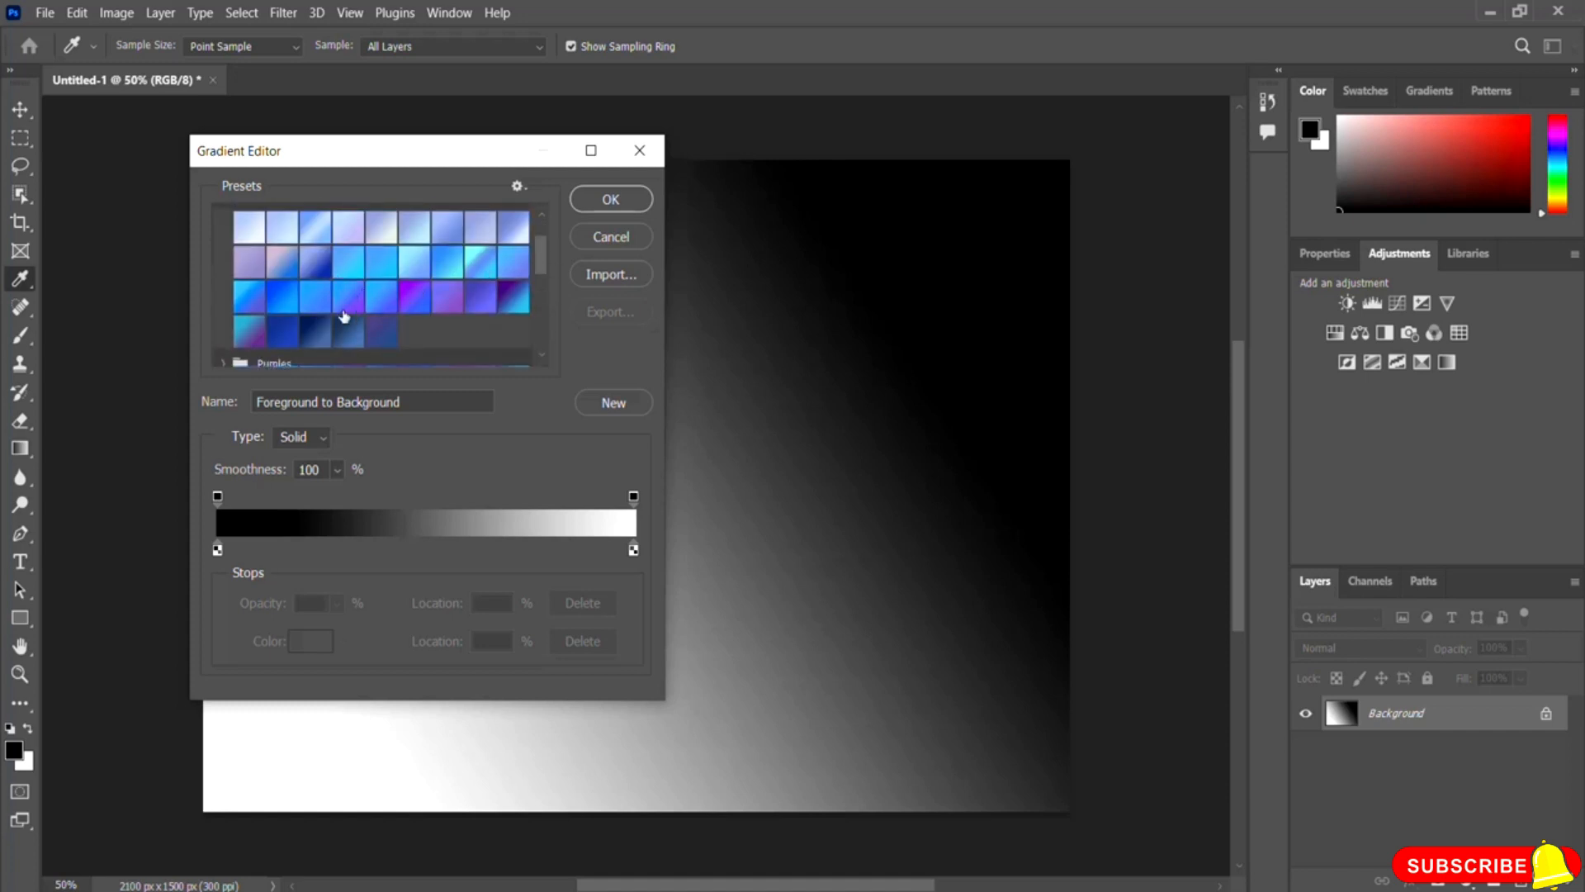
click(346, 263)
click(609, 203)
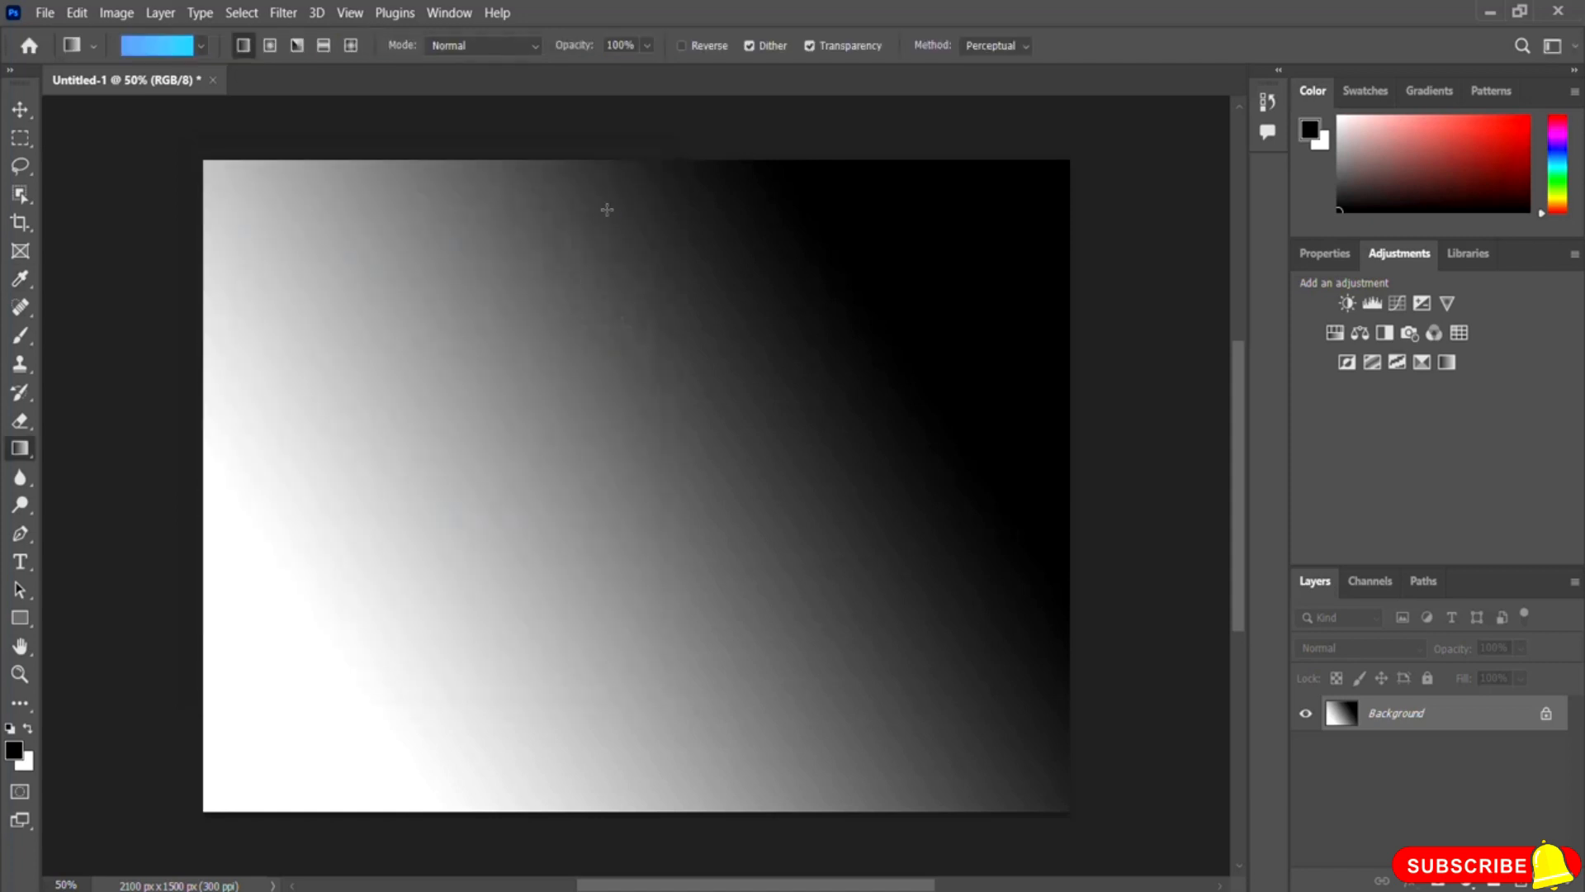
drag(310, 216, 880, 690)
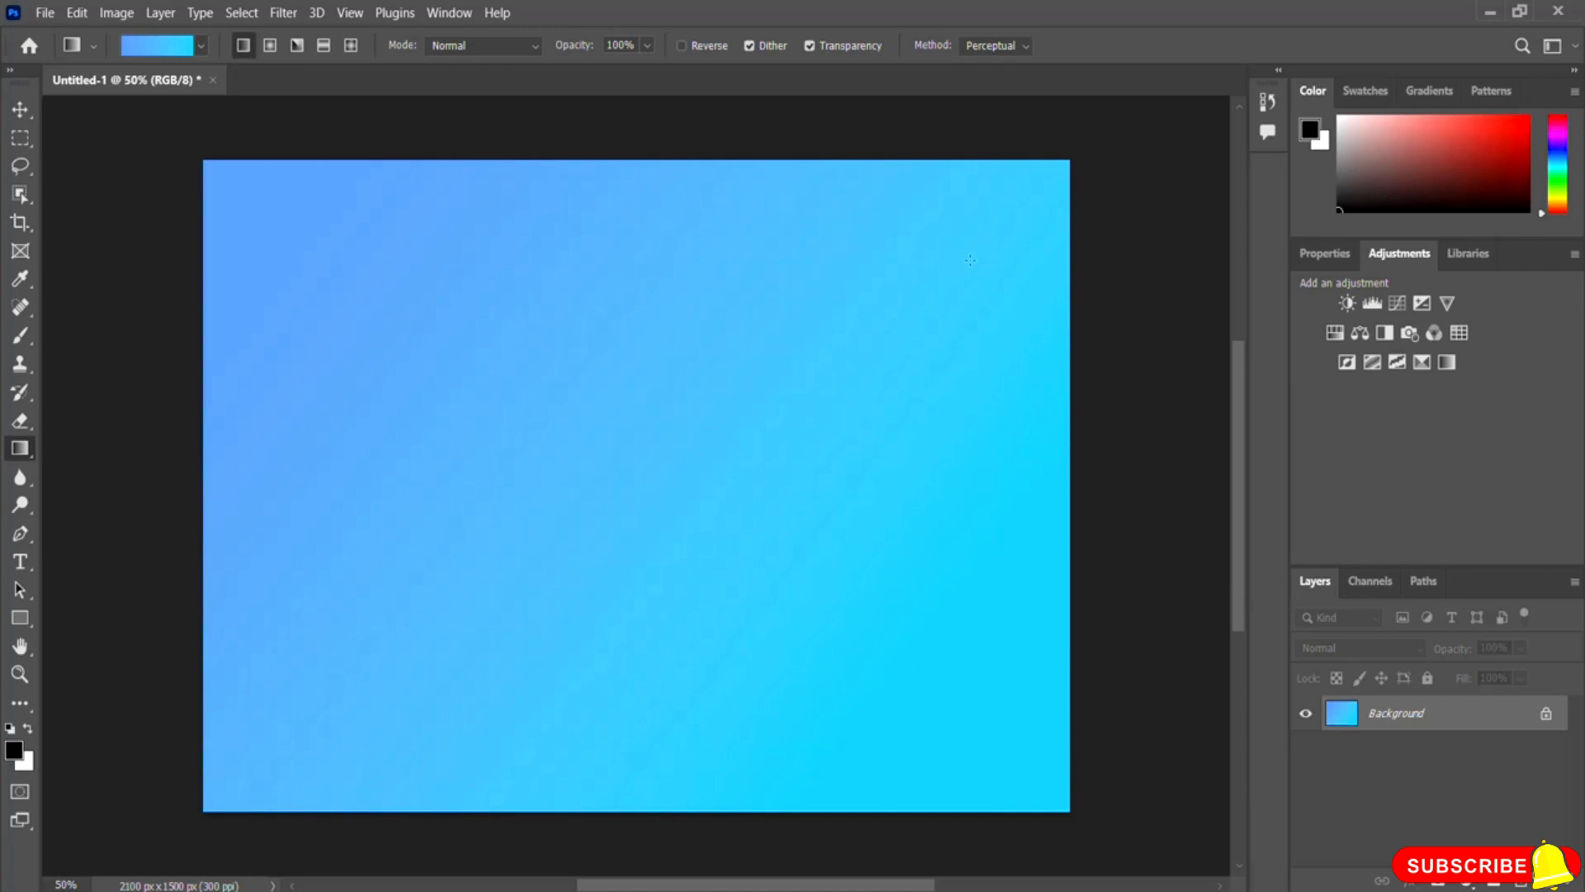
drag(987, 306, 358, 593)
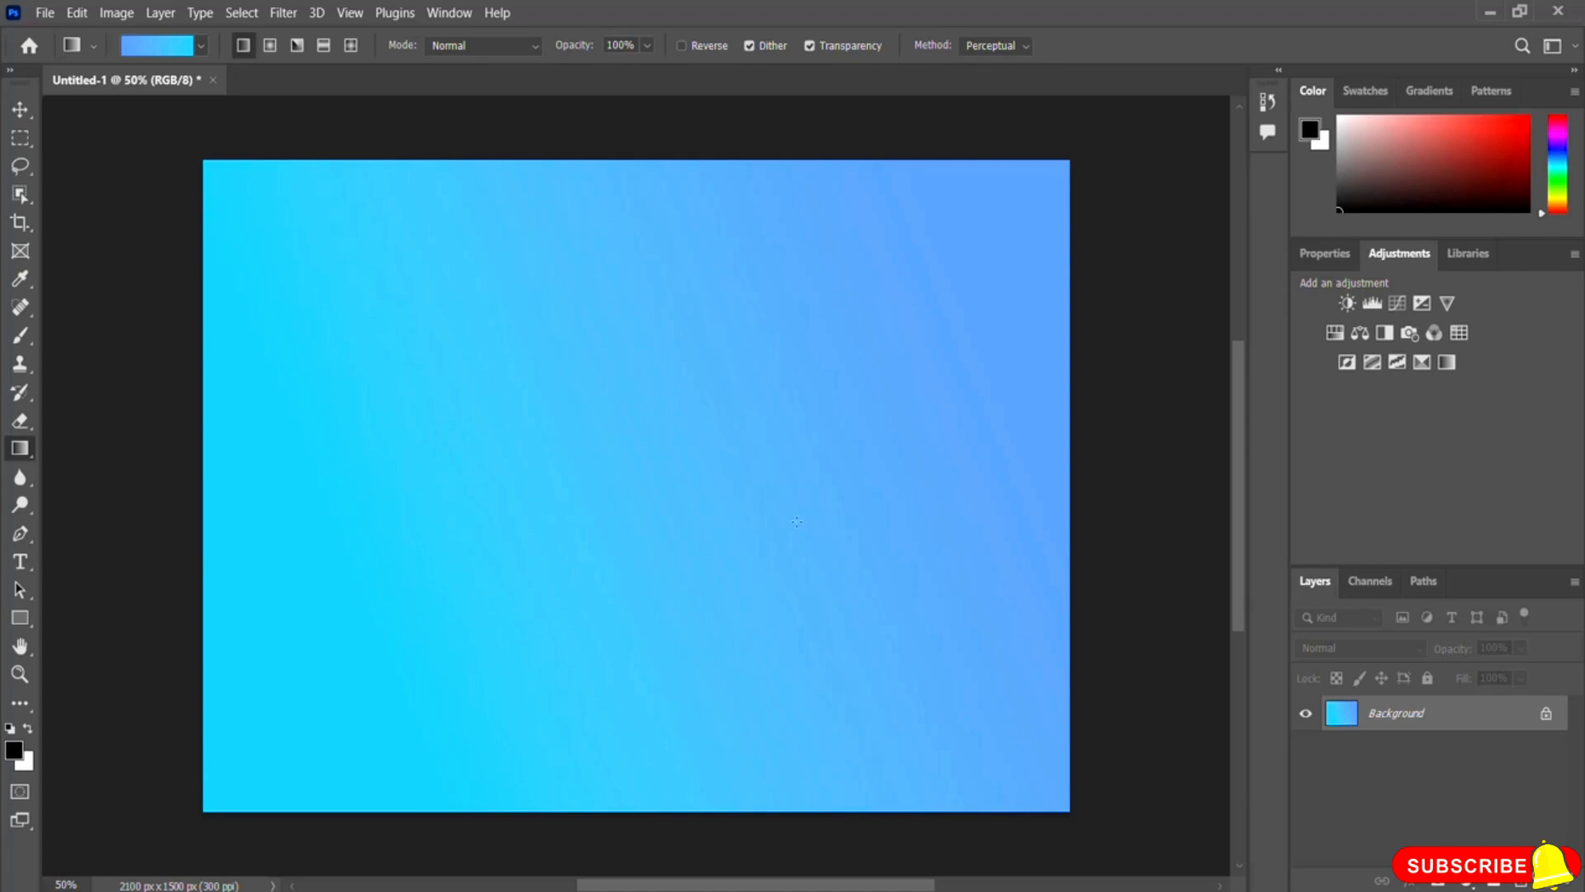
- Choose the Purple_21 gradient preset and fill the background in several directions, ending with a diagonal from upper left to lower right
click(172, 45)
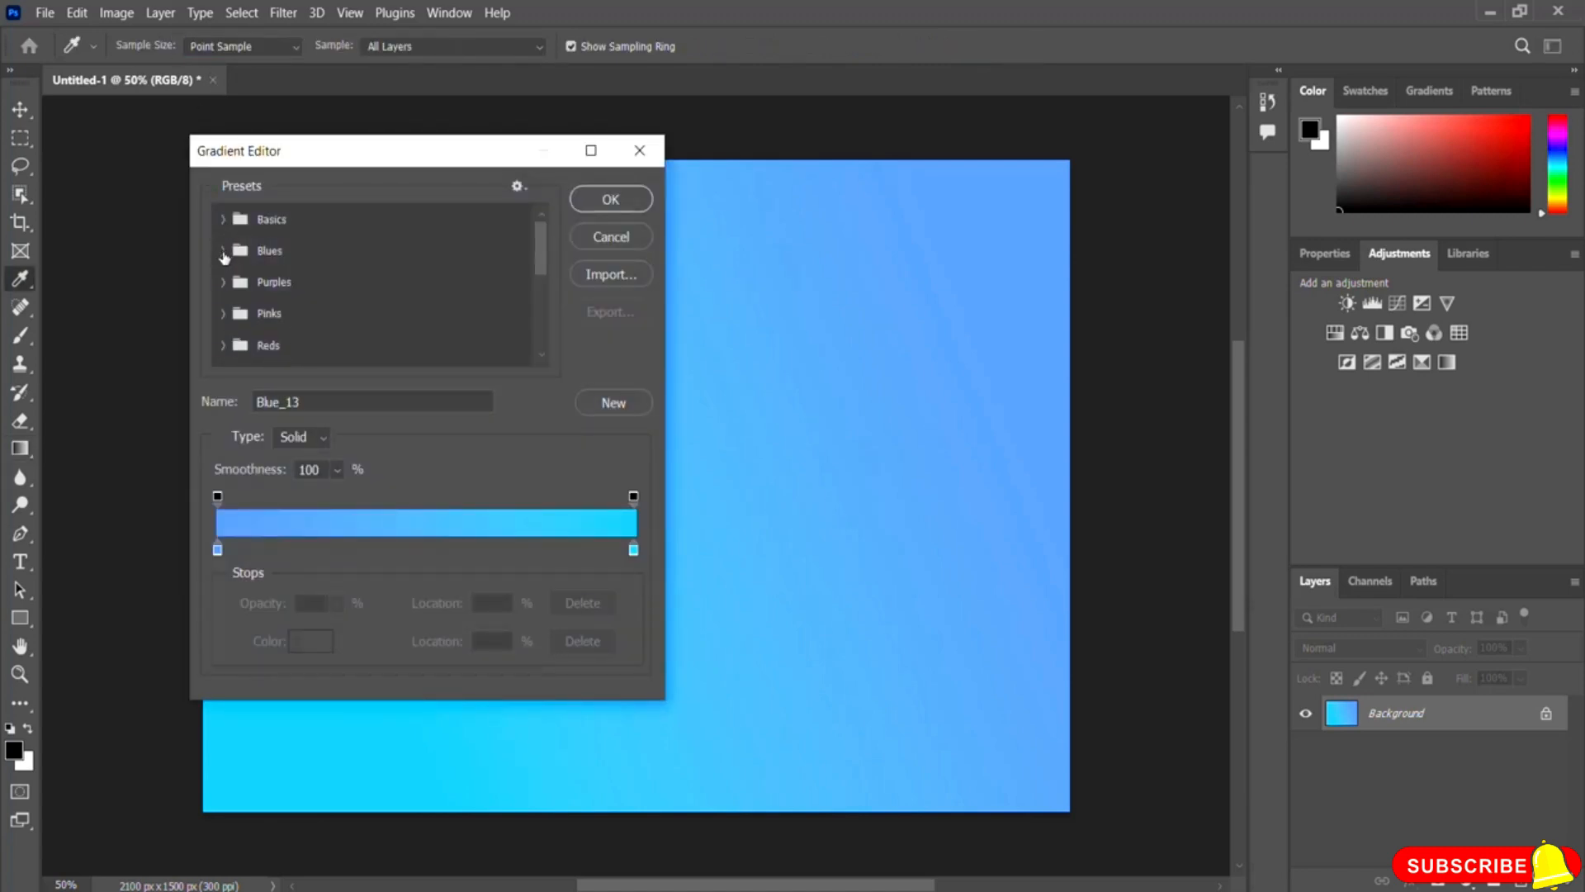
click(225, 284)
mouse_move(548, 244)
mouse_down()
mouse_move(543, 291)
mouse_move(542, 269)
mouse_up()
click(315, 284)
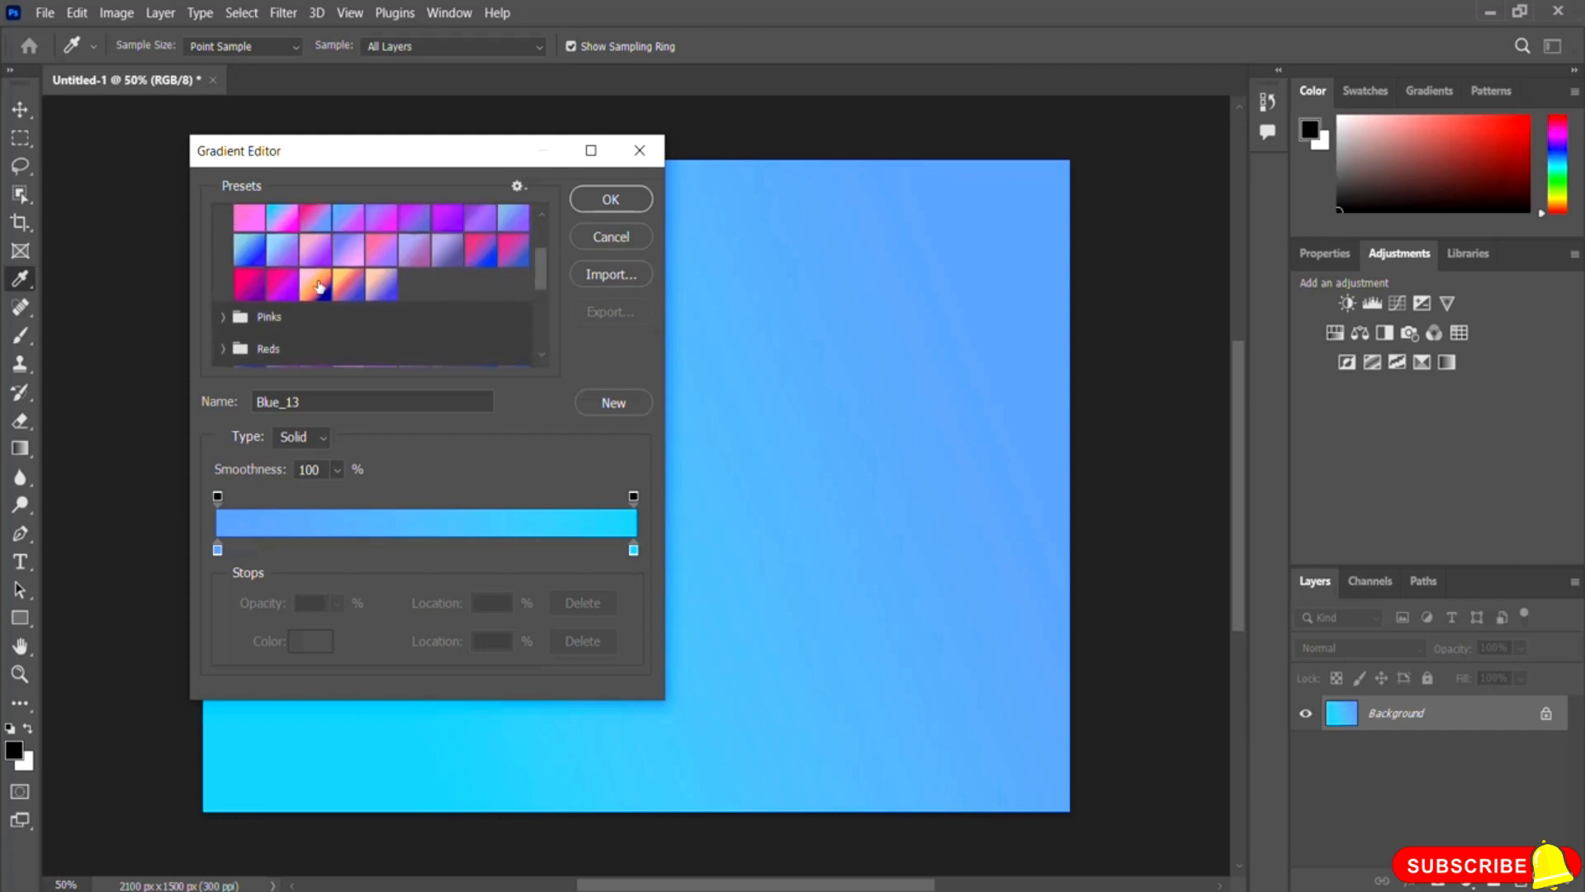
click(622, 200)
drag(966, 246, 799, 374)
drag(647, 241, 659, 604)
drag(613, 656, 605, 297)
drag(419, 294, 844, 624)
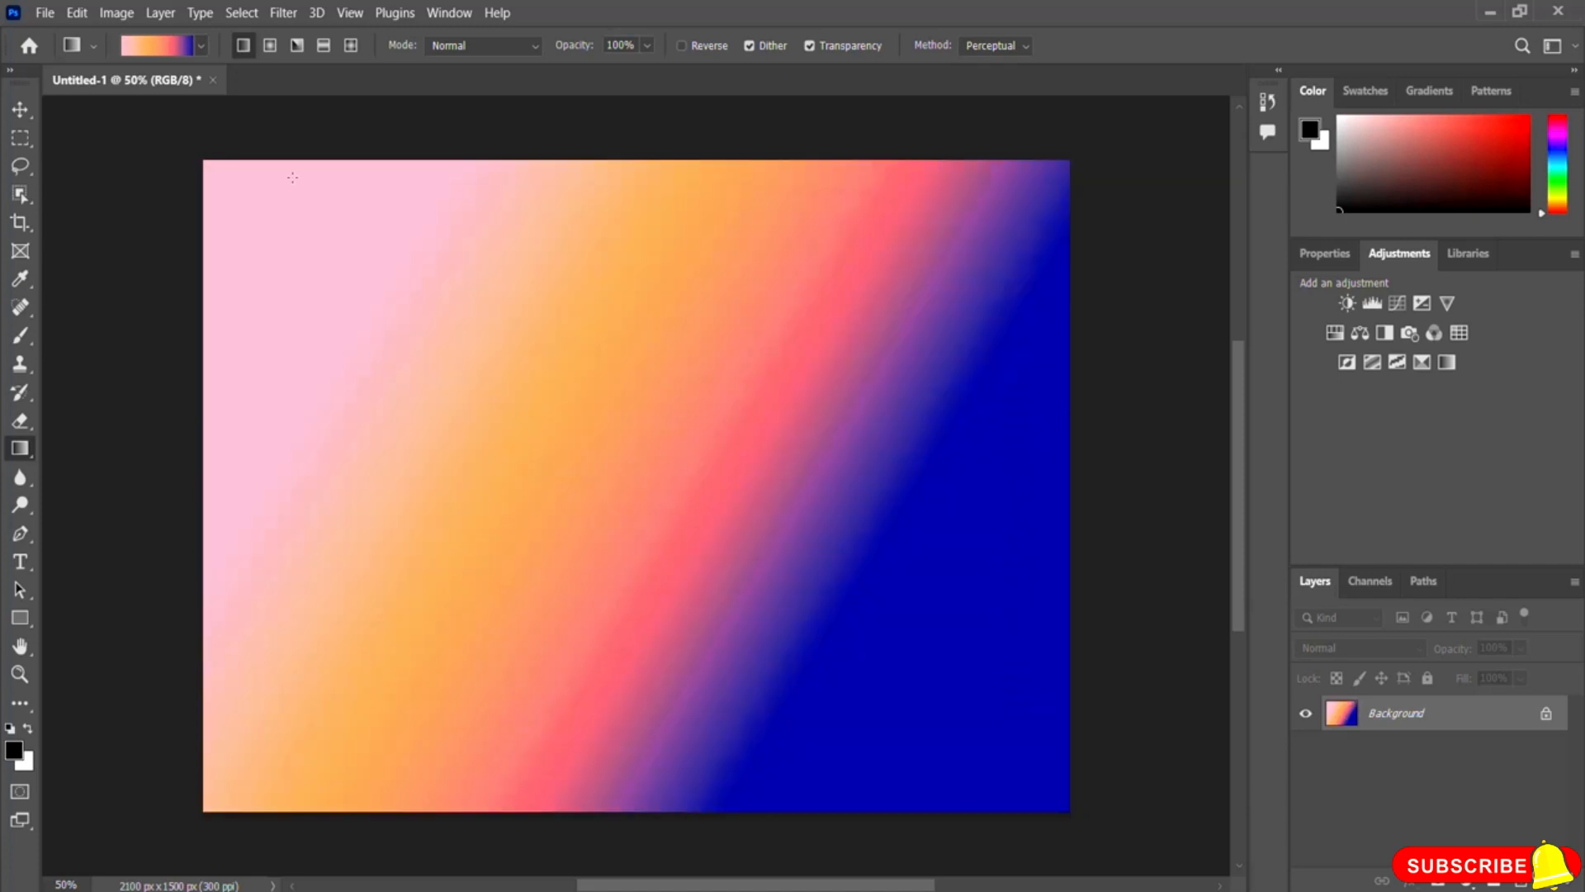
- Load the Foreground to Background preset from Basics in the Gradient Editor and set its starting color stop to bright red
click(153, 48)
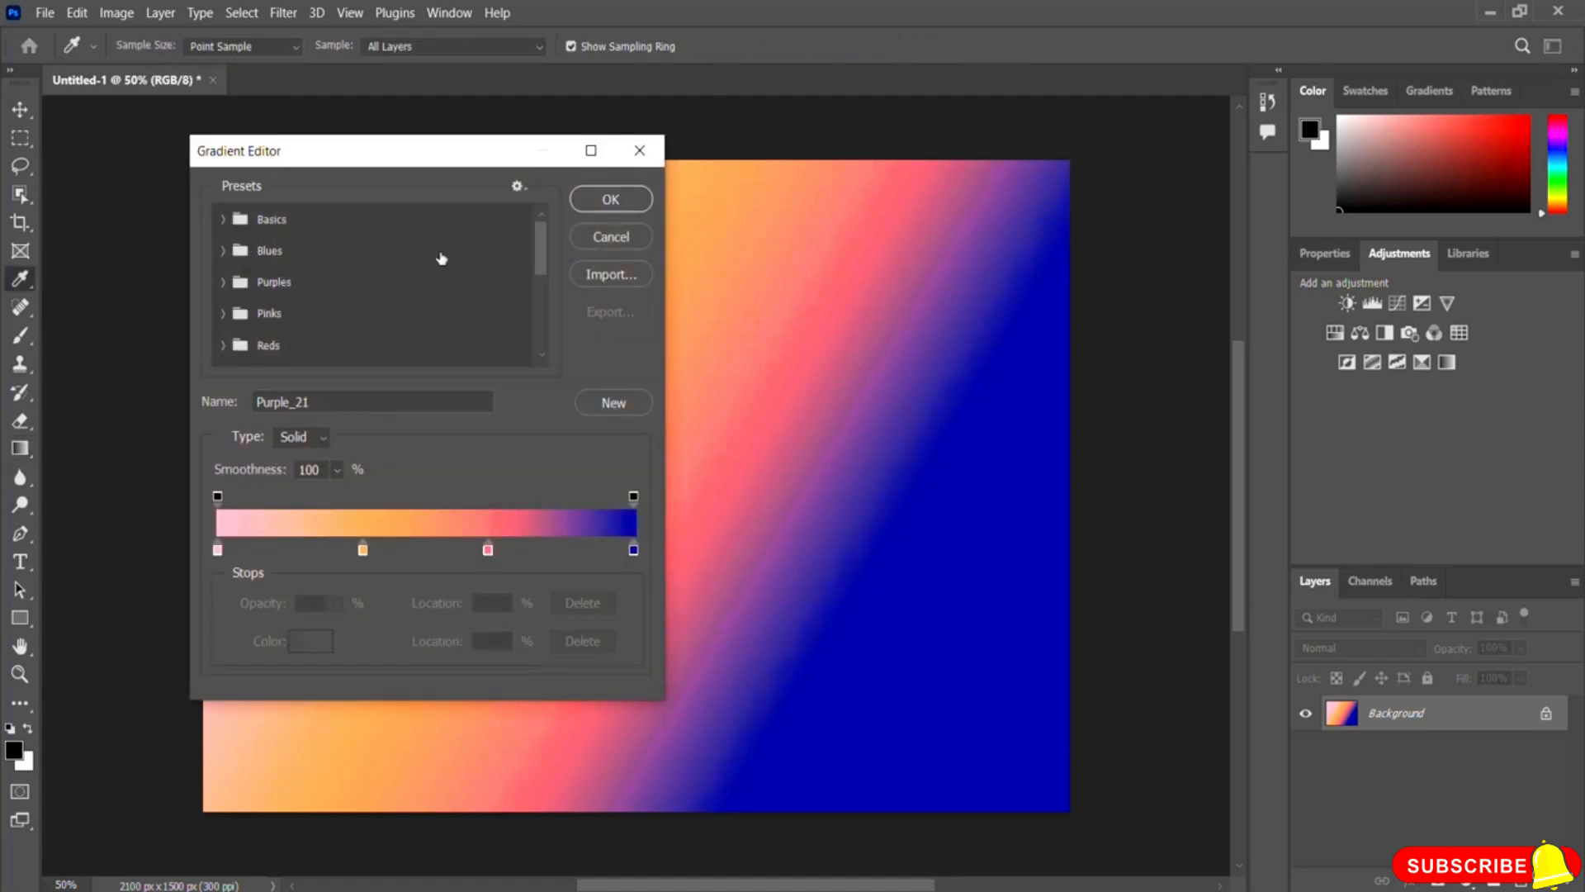
click(221, 224)
click(252, 262)
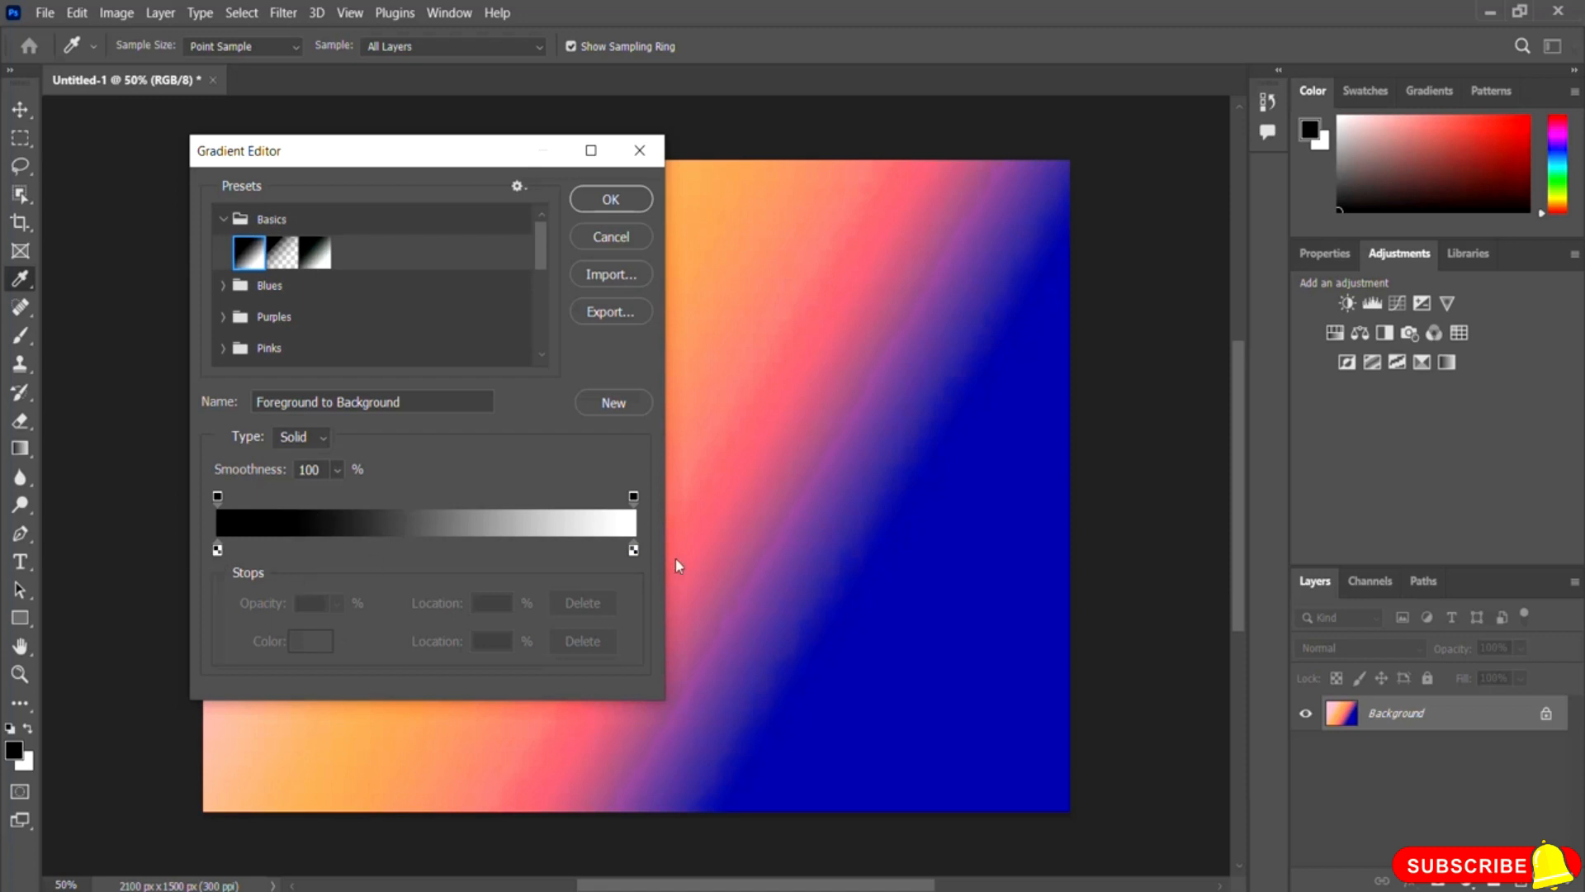
double_click(218, 550)
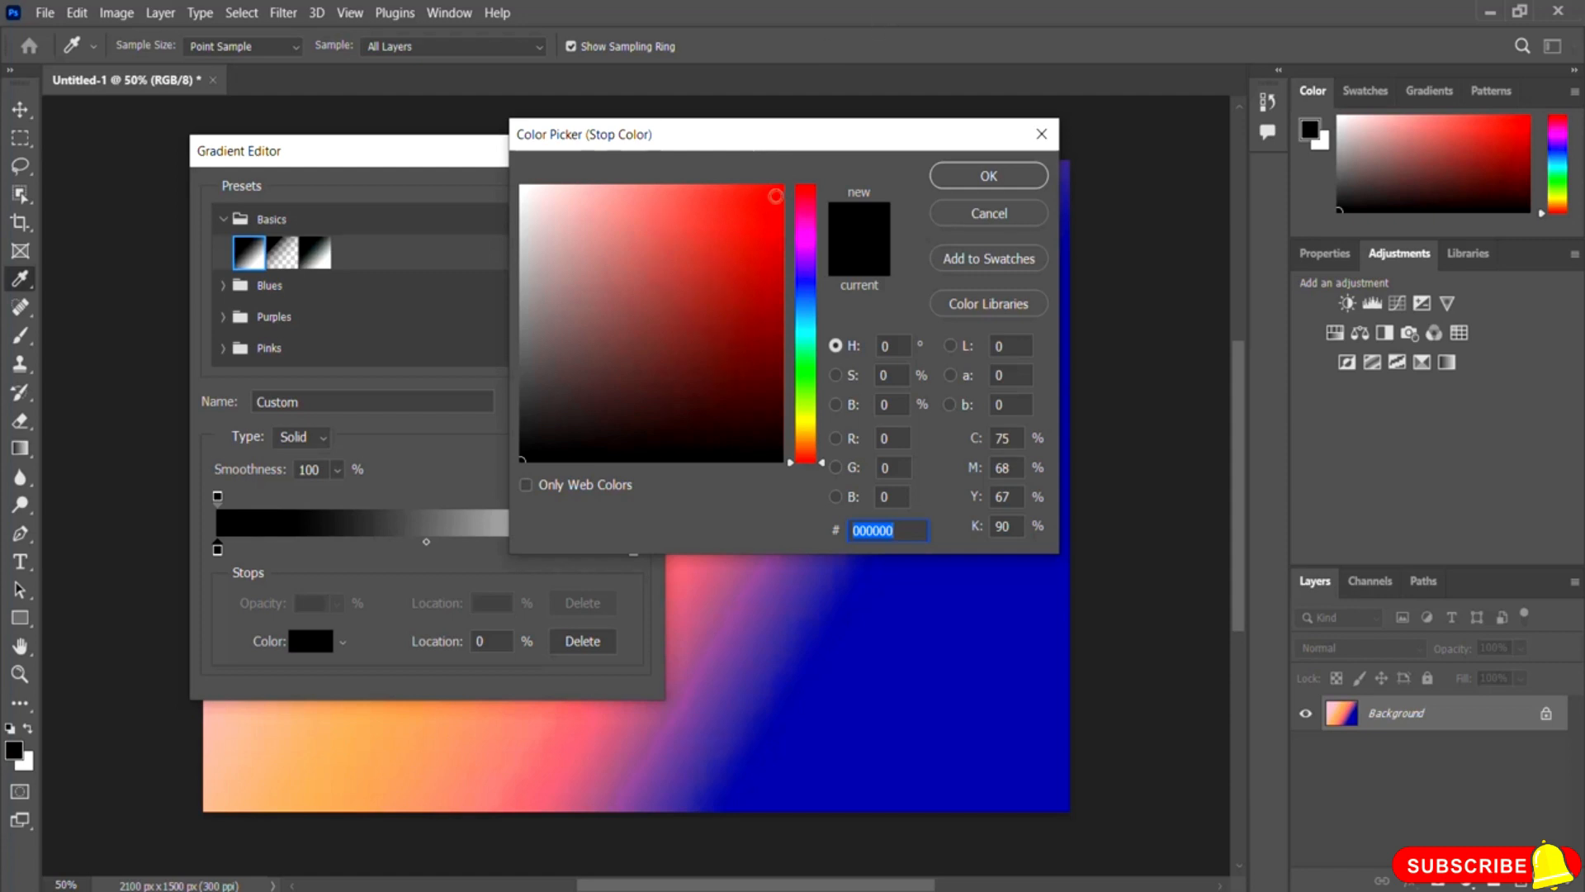
click(775, 196)
click(964, 177)
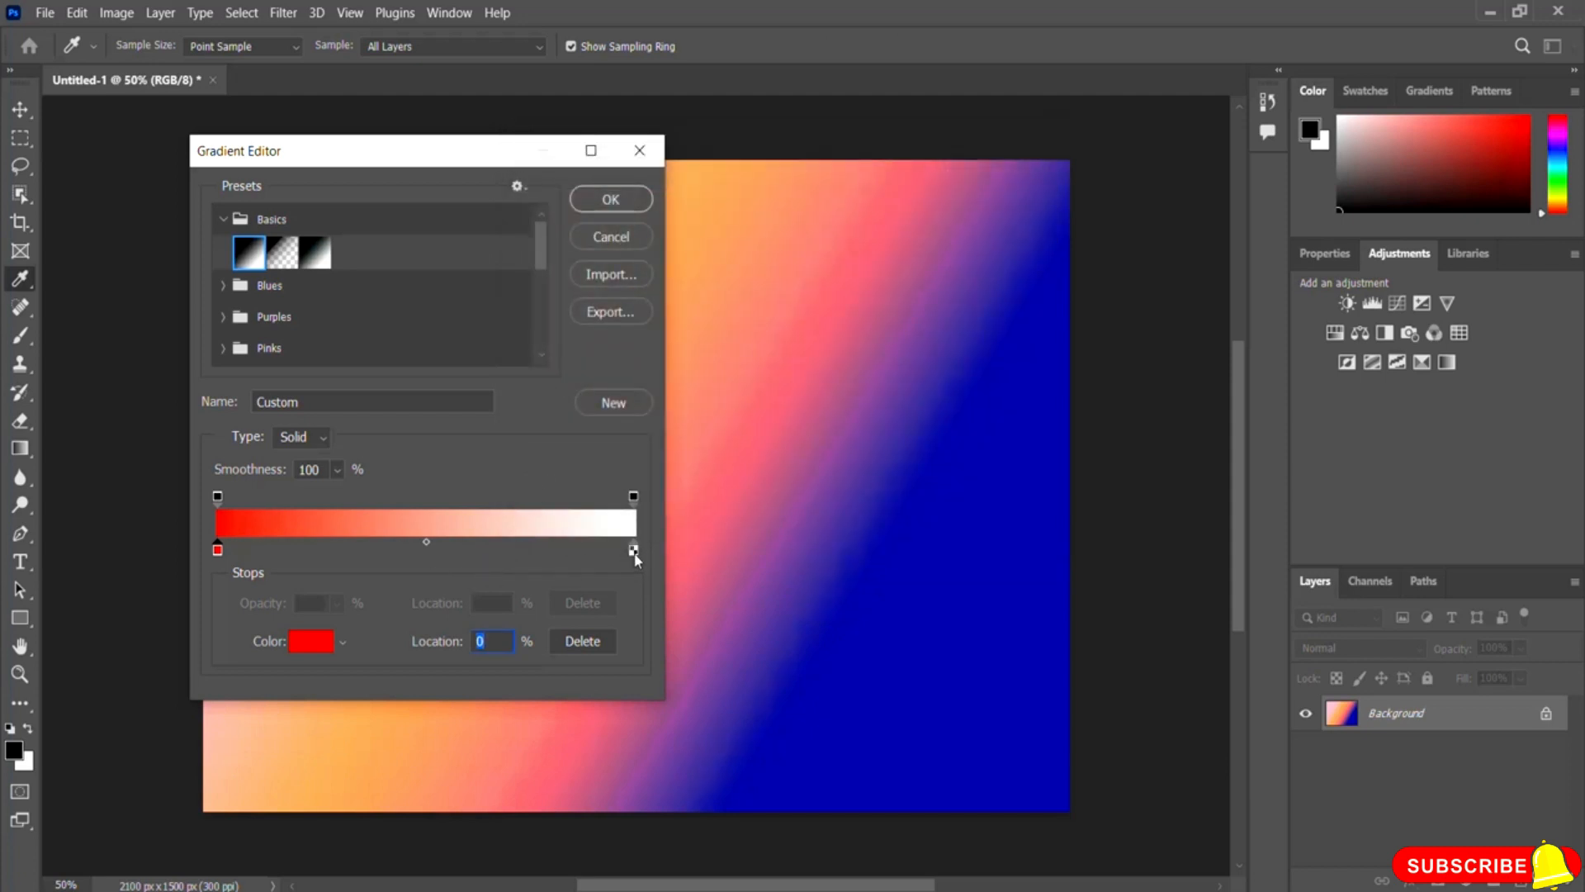
- Set the gradient's end stop to bright yellow and fill the background with it from upper left to lower right
double_click(634, 551)
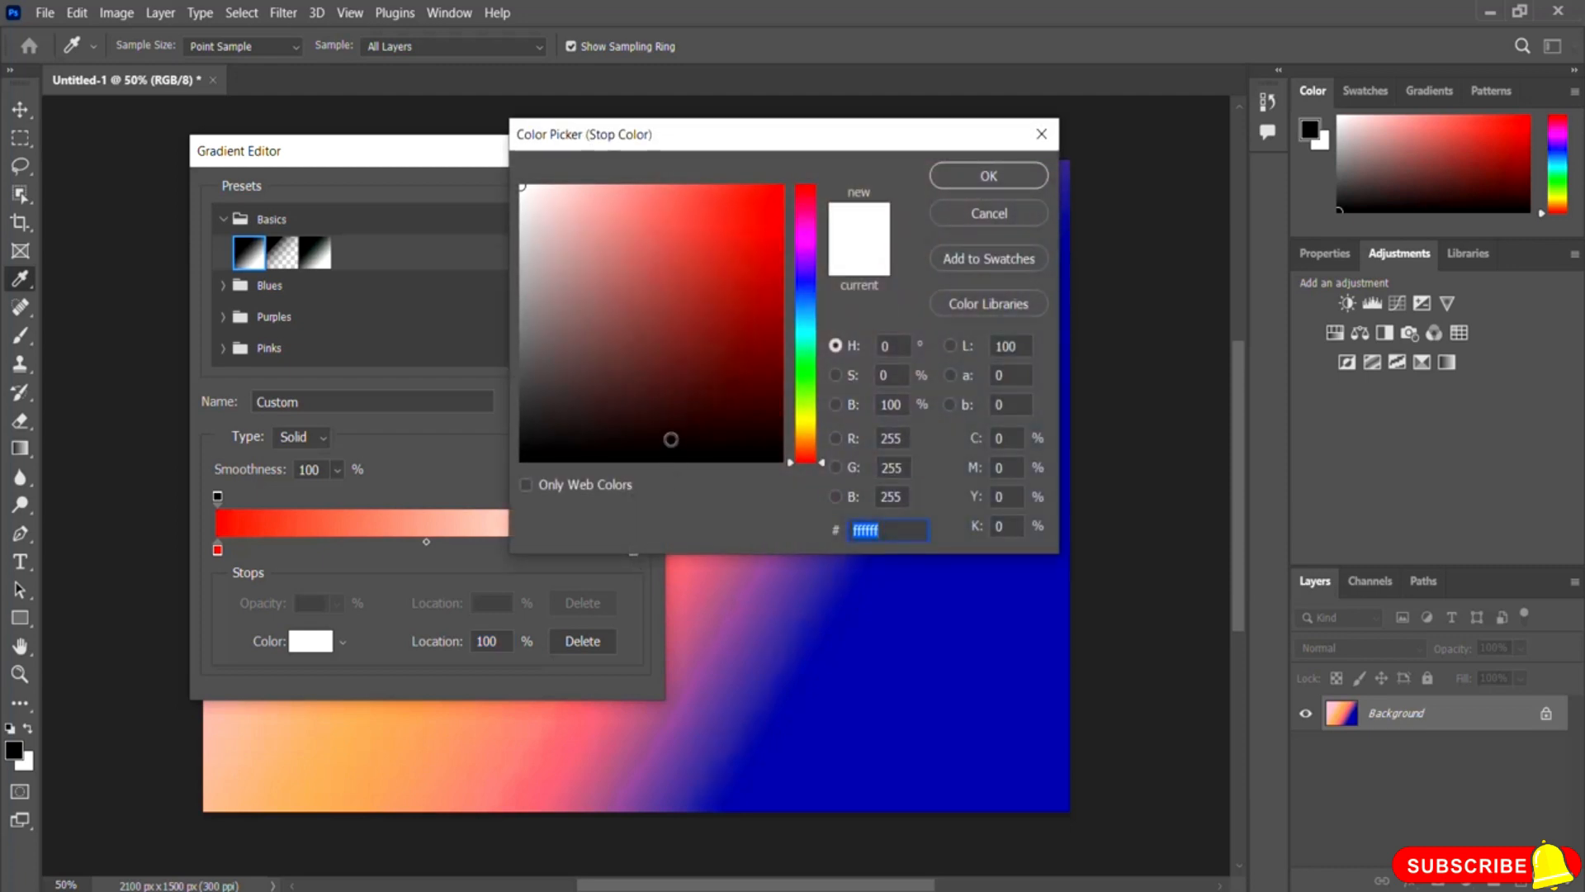
click(814, 422)
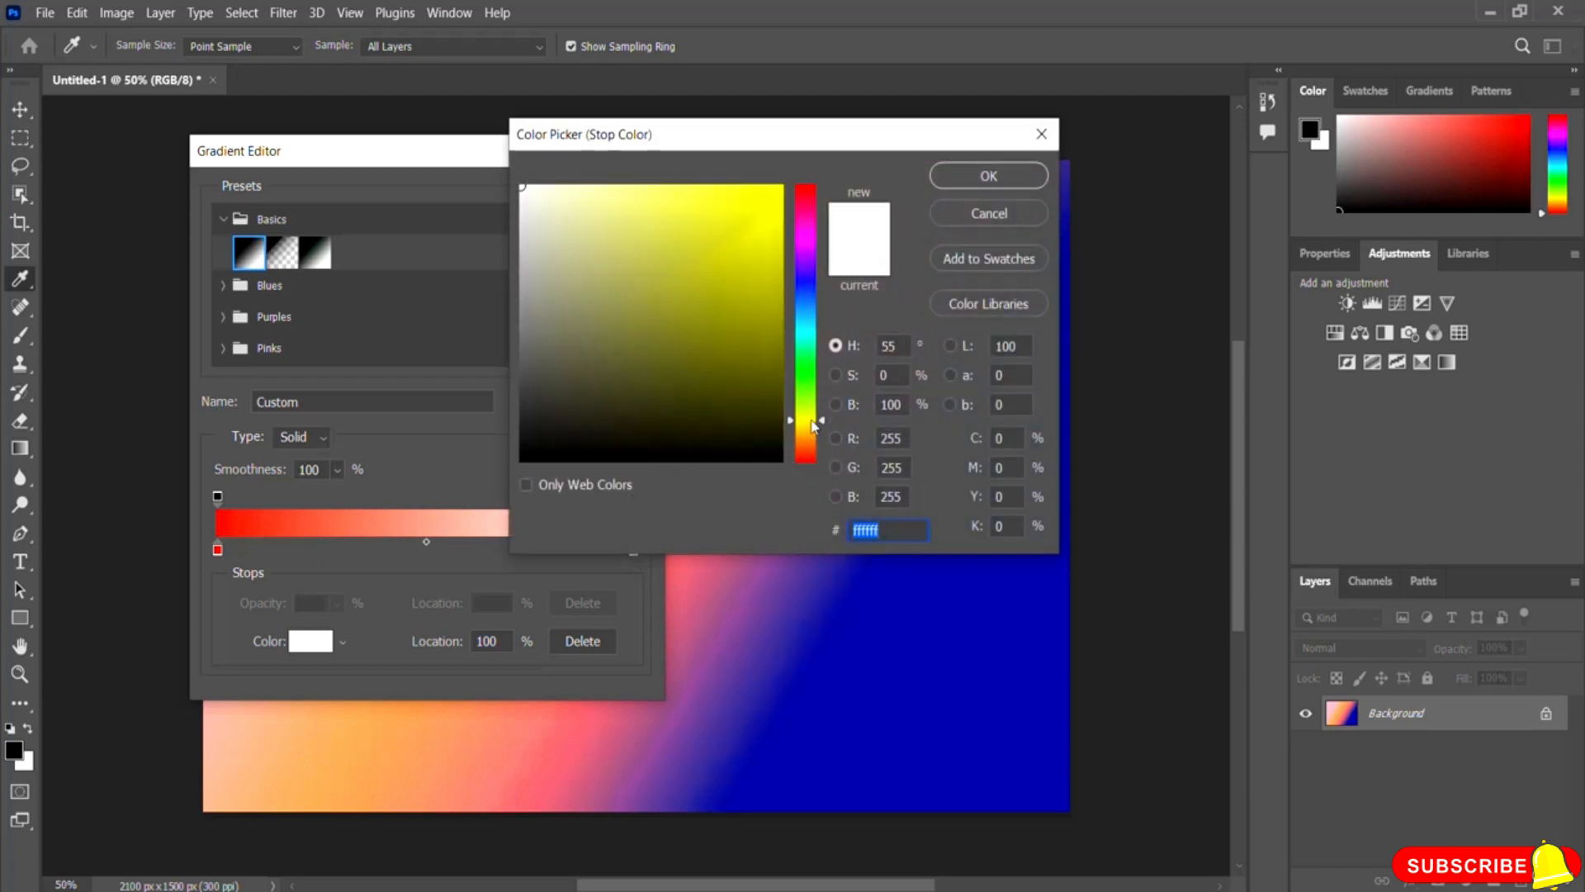
click(781, 187)
click(983, 175)
click(611, 203)
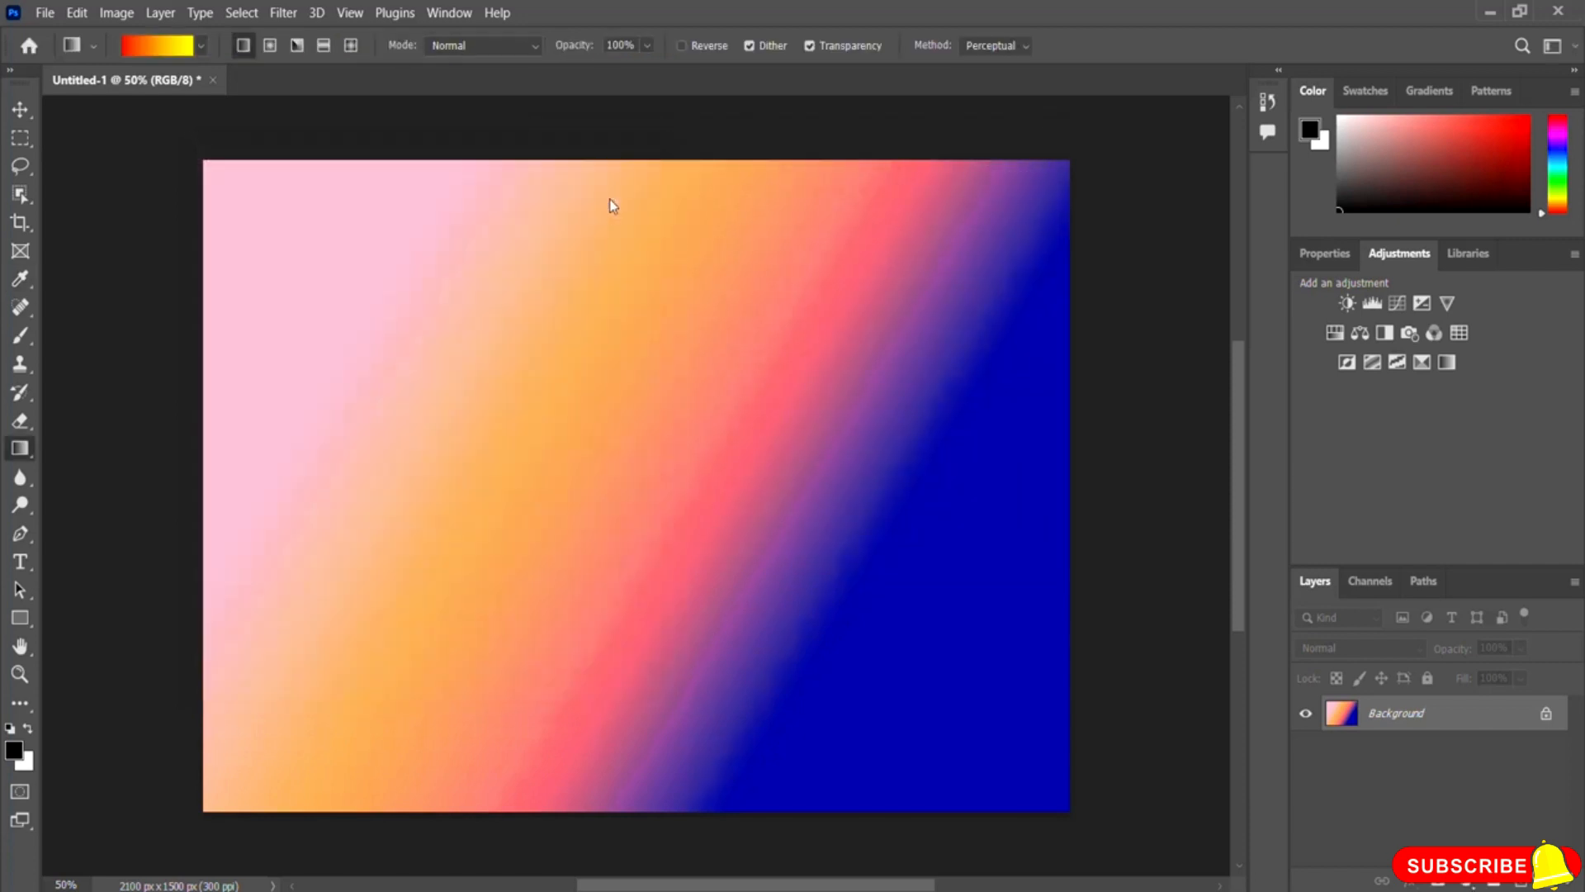
drag(278, 215, 868, 659)
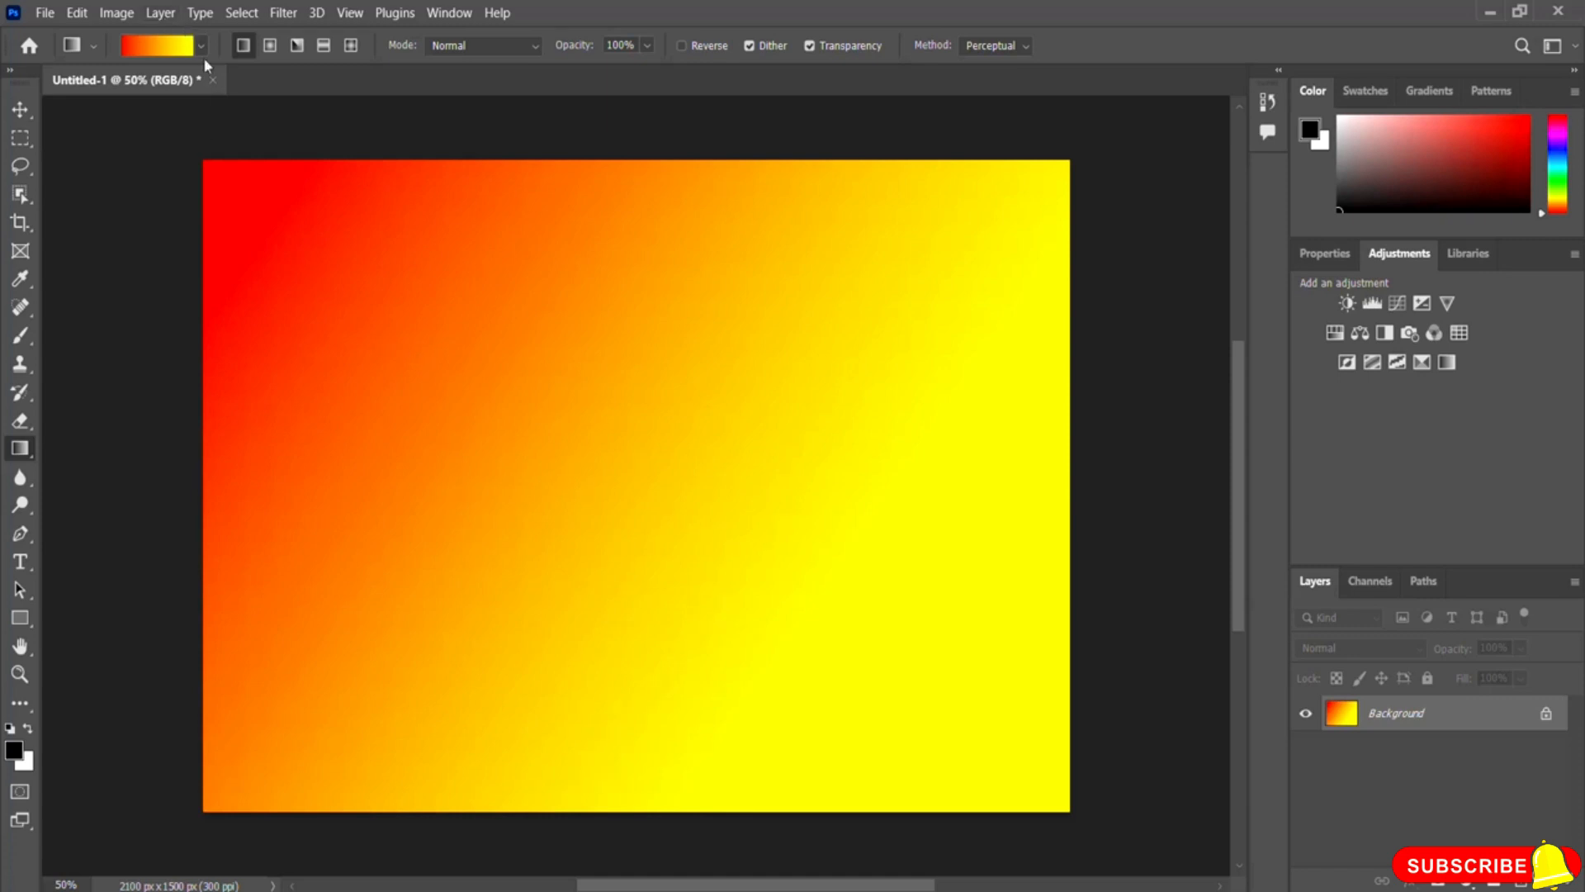
- Add a color stop at 25% to the red-to-yellow gradient and set its color to pink e22996
click(160, 50)
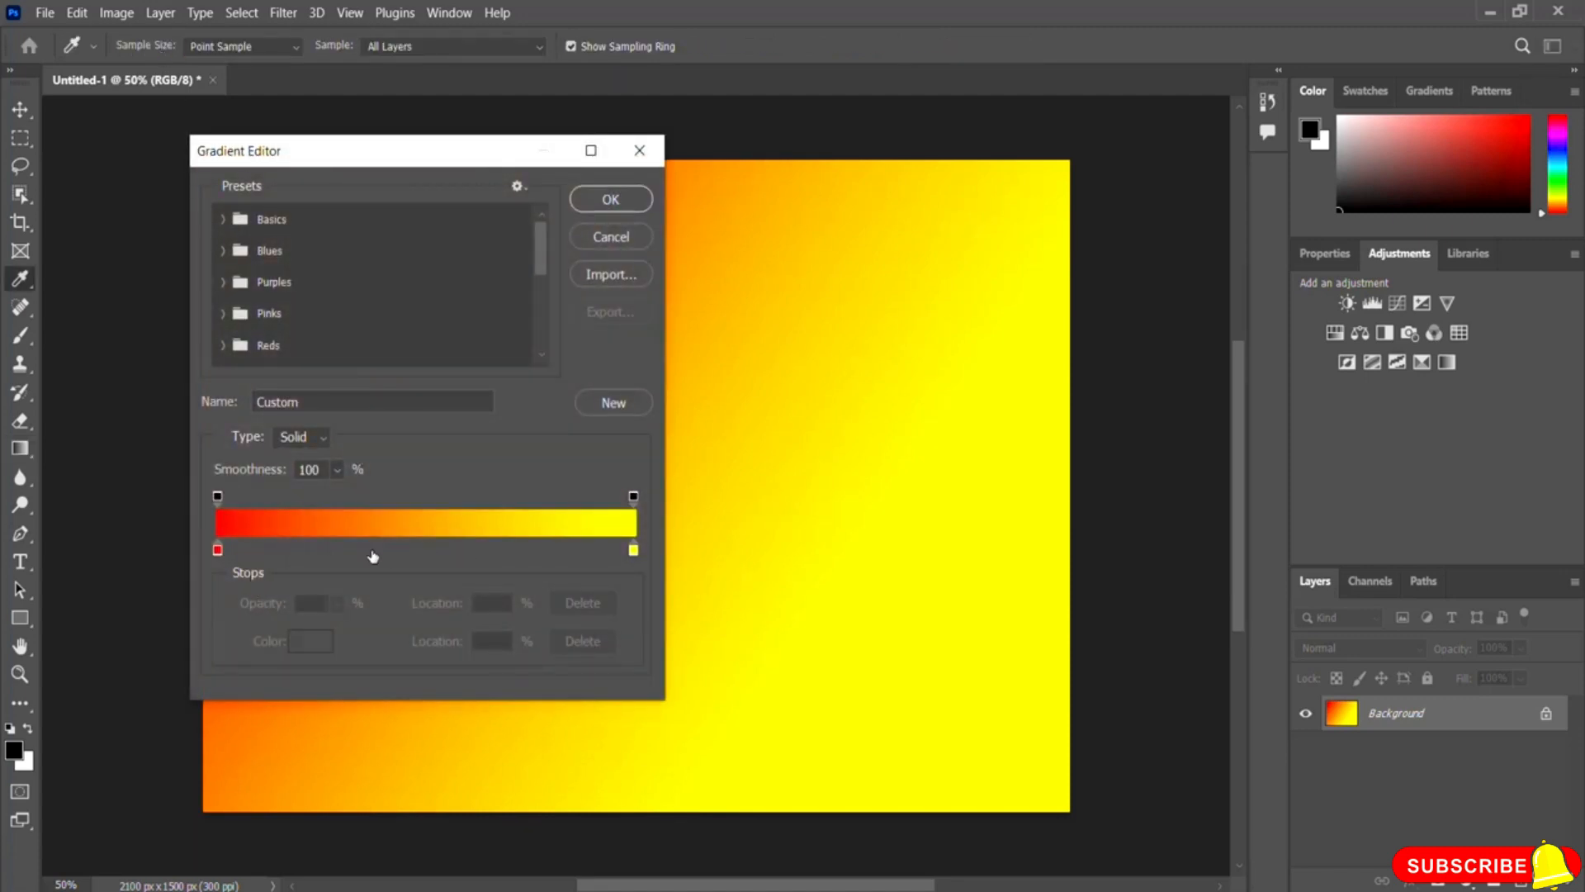
click(324, 550)
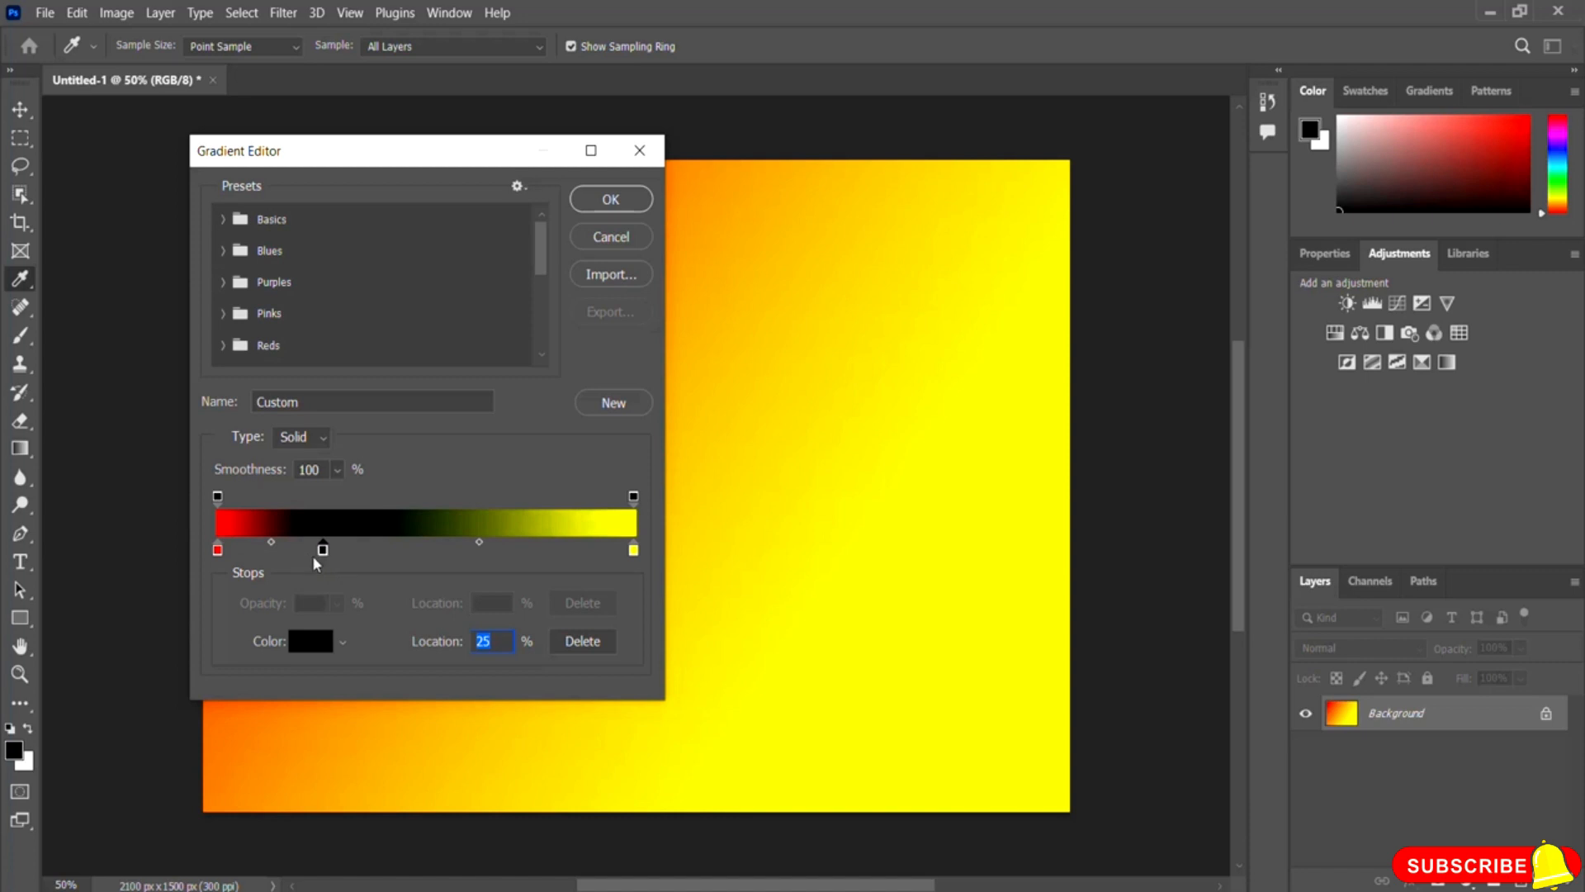
click(323, 551)
double_click(323, 551)
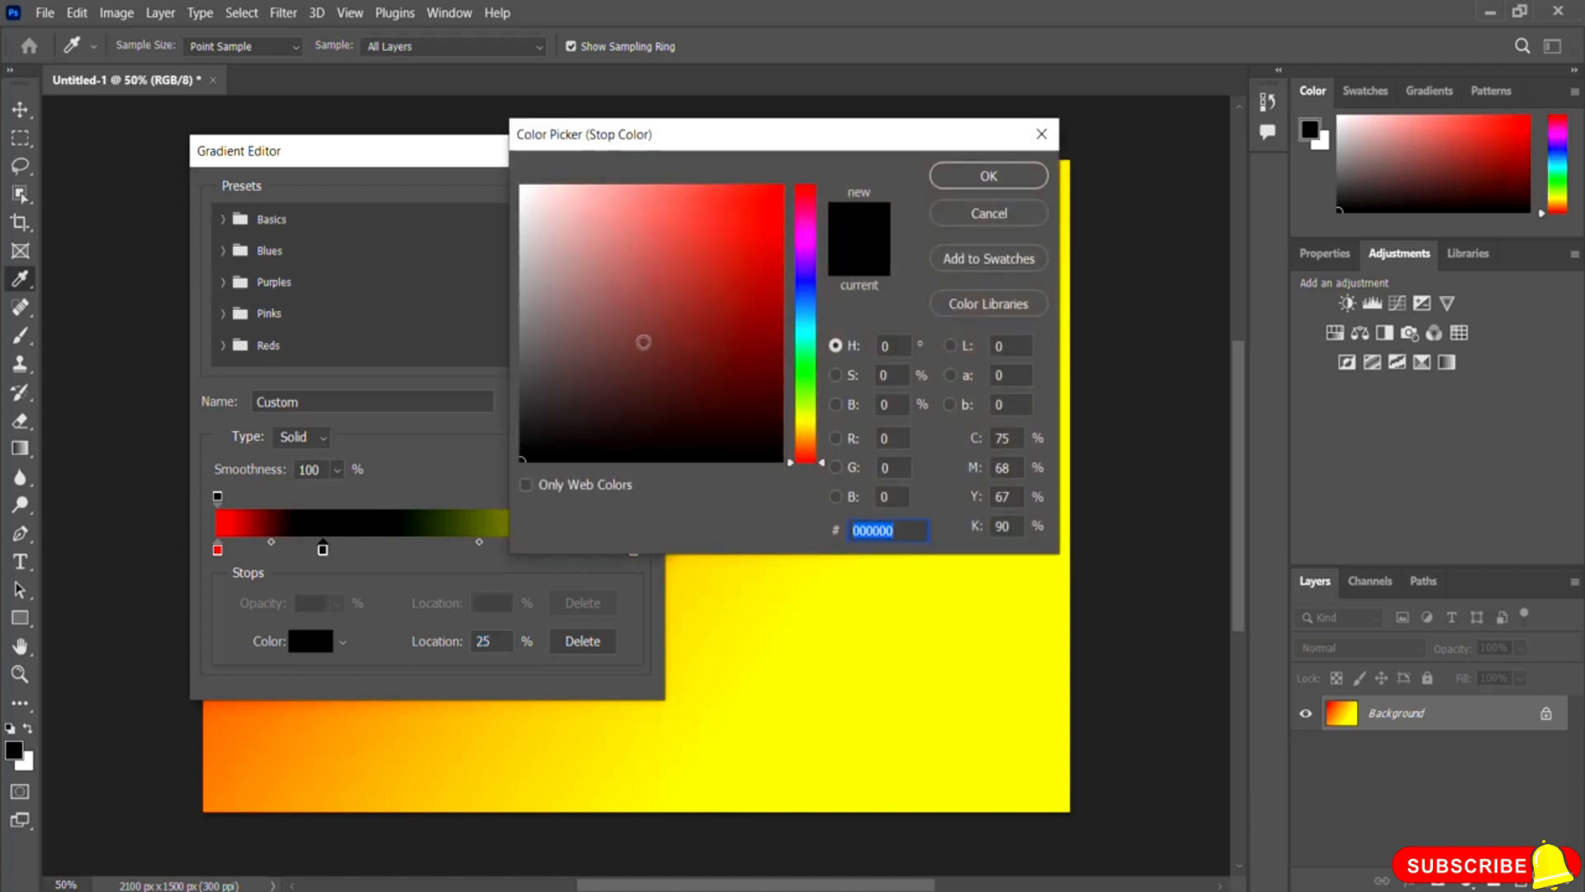
click(807, 214)
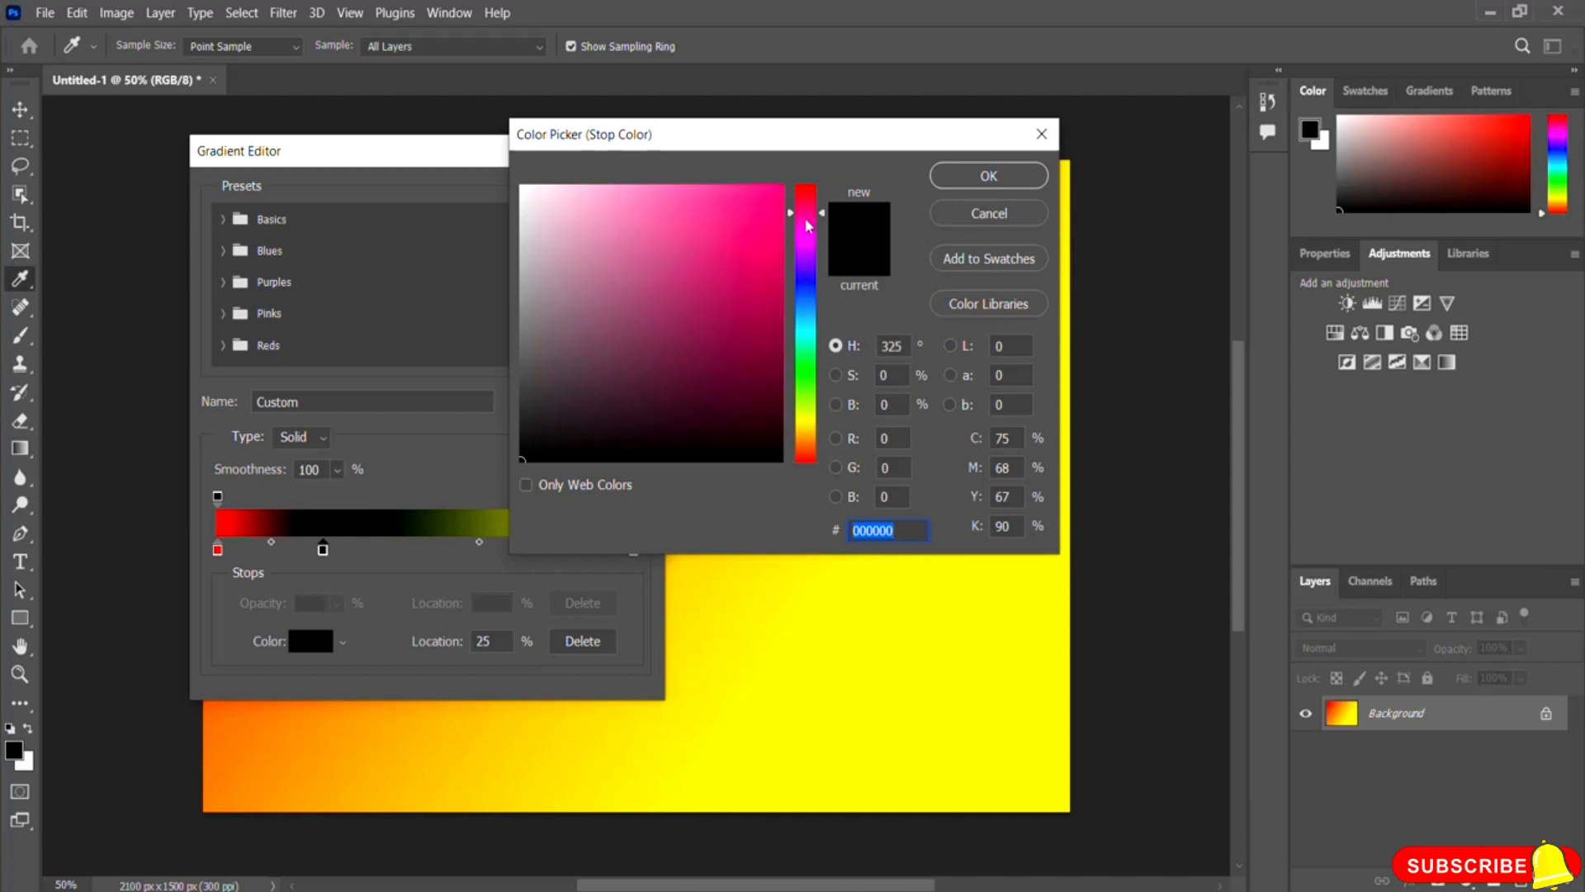
click(736, 216)
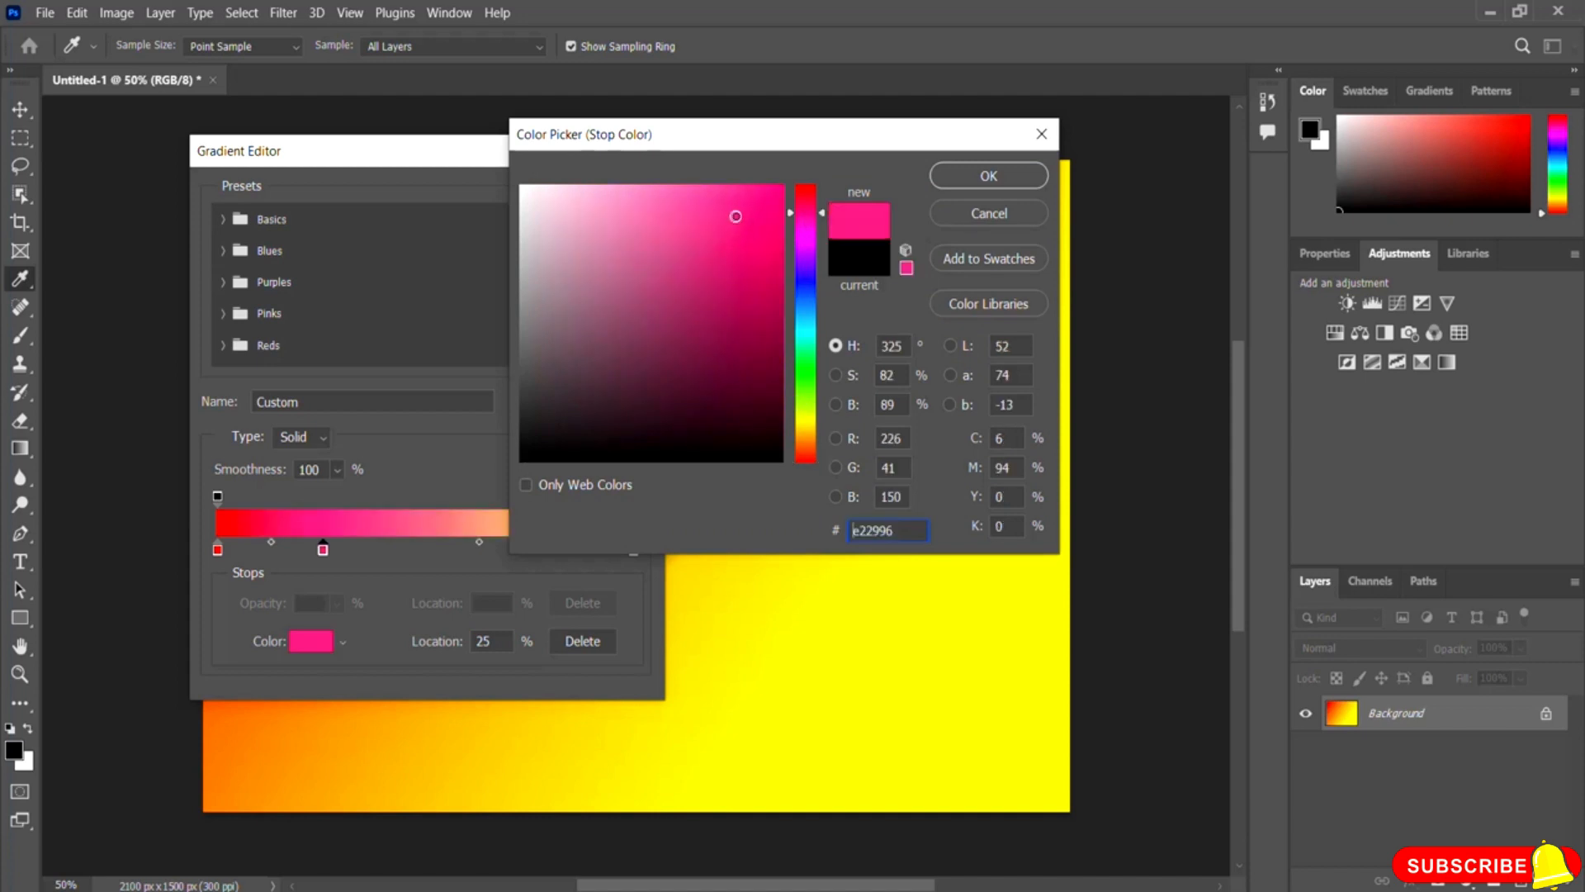
click(989, 176)
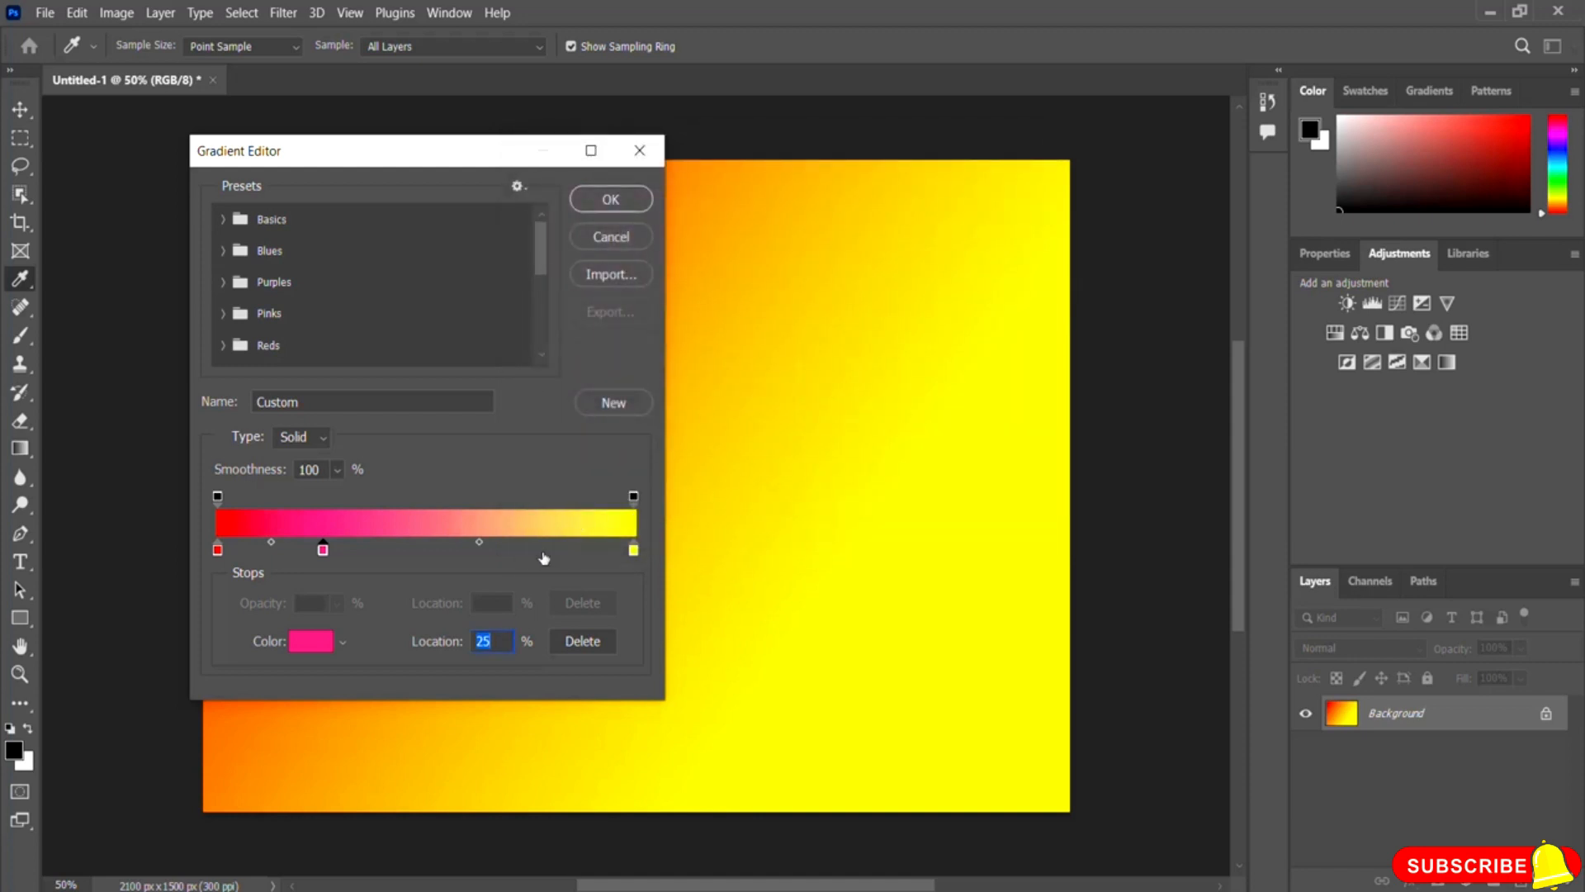
- Add a color stop at 68% to the custom gradient, set its color to bright green, and accept the gradient
click(501, 549)
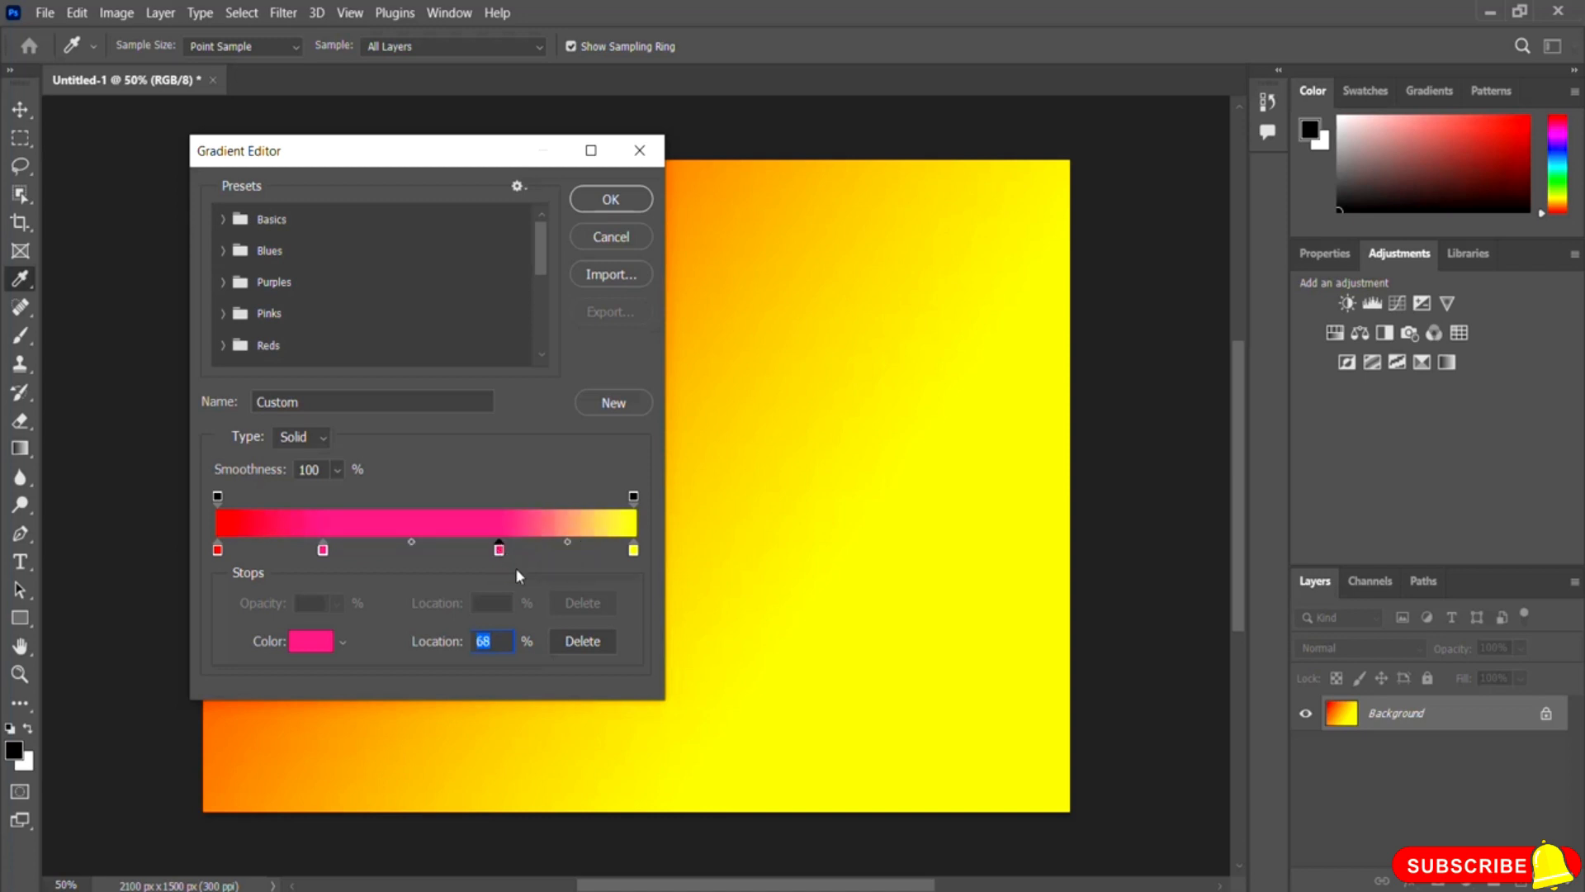
double_click(499, 549)
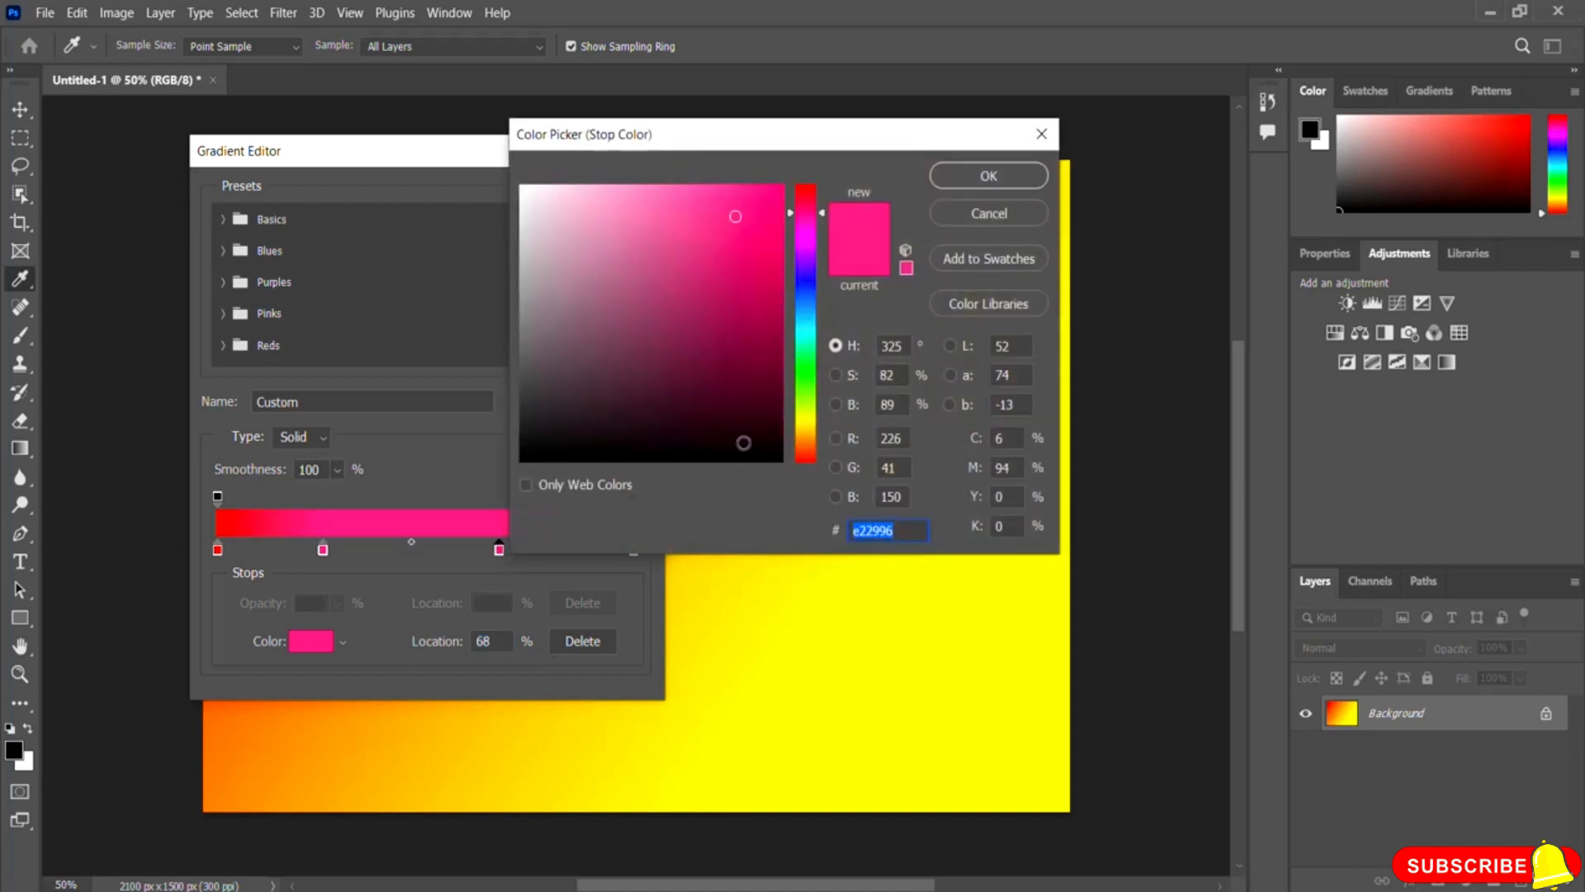
click(806, 360)
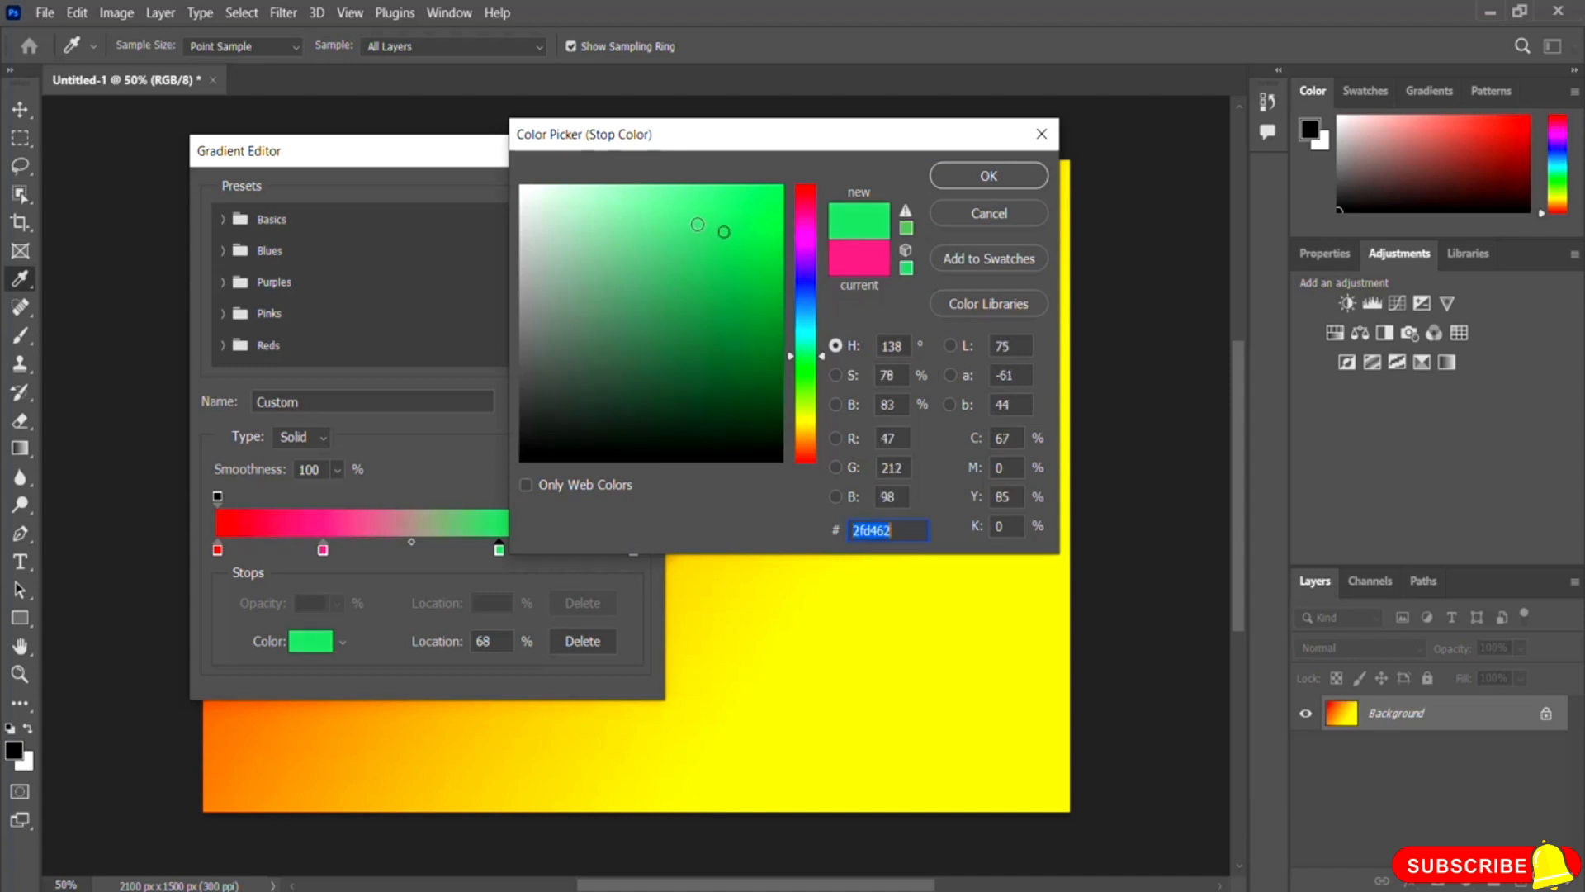
click(703, 205)
click(991, 177)
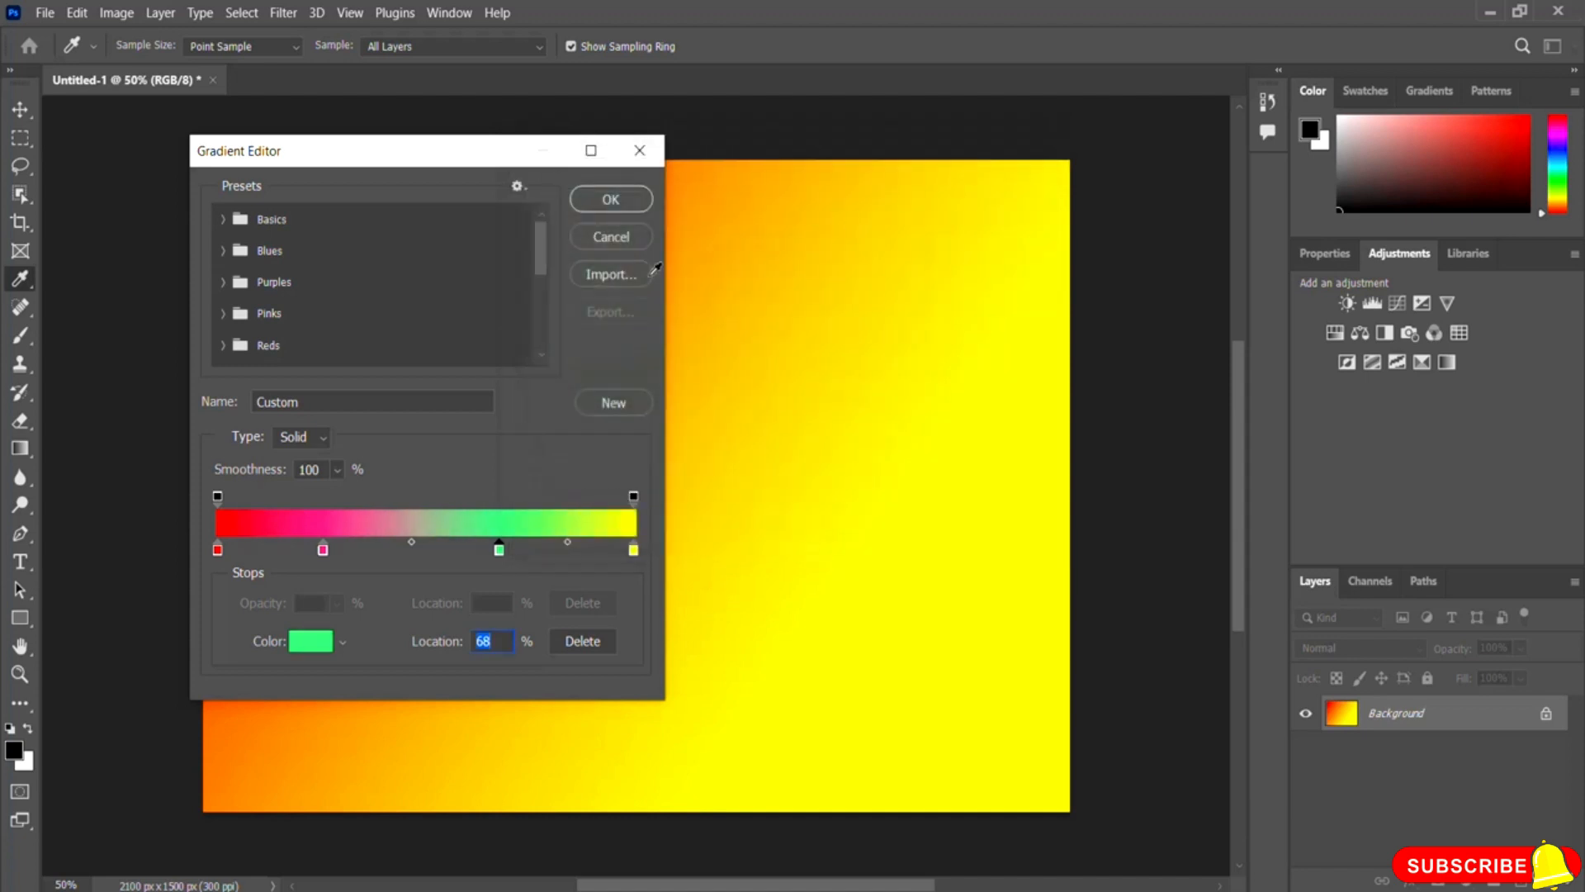
click(610, 201)
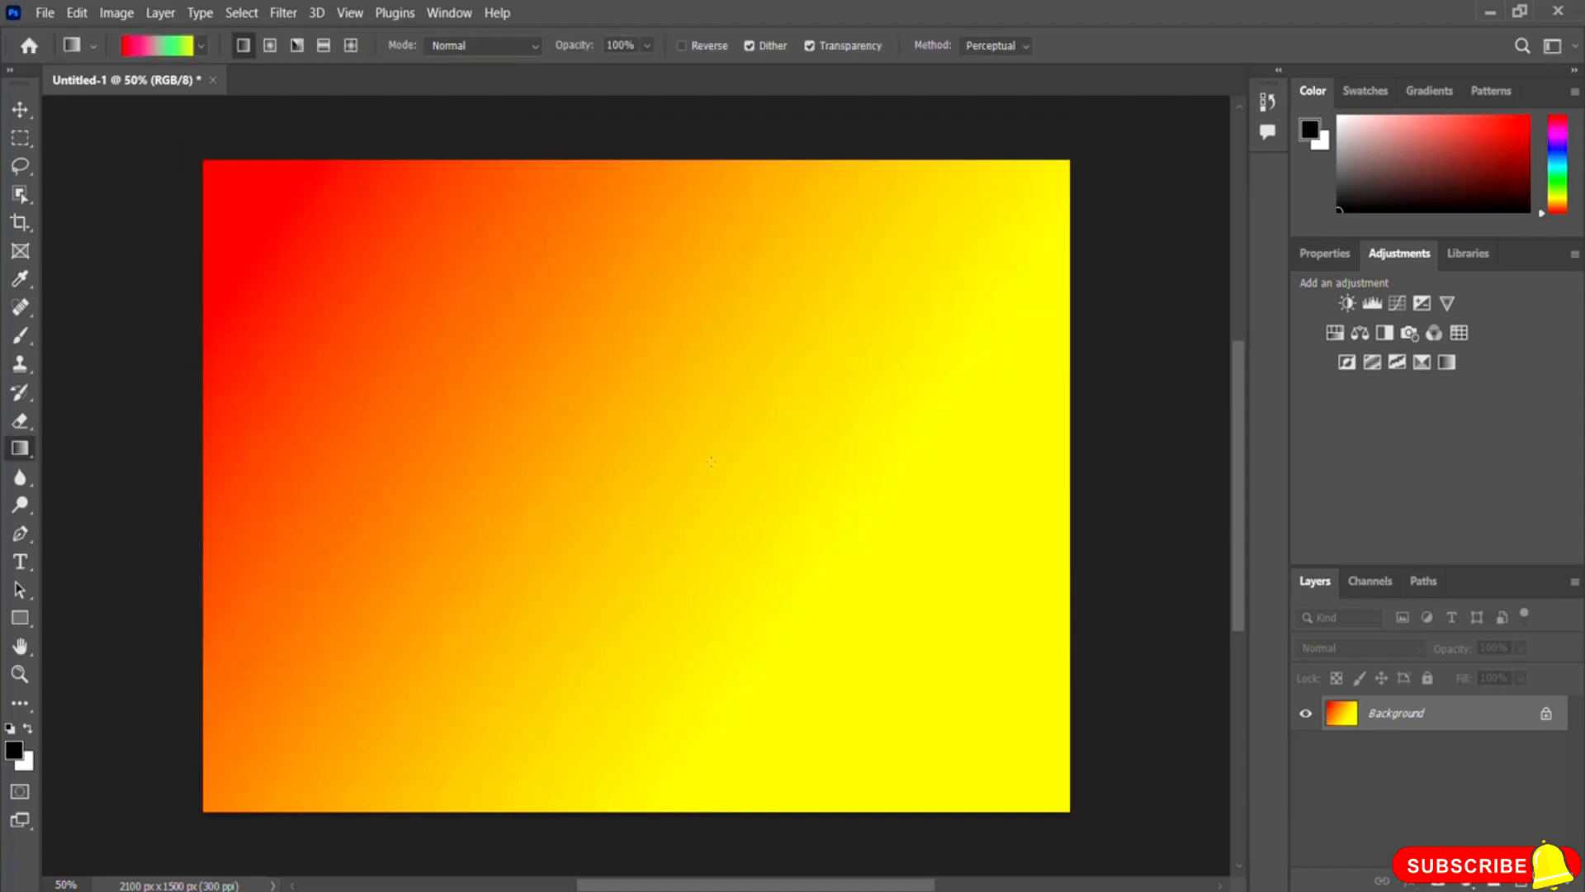
- Fill the background with the red, pink, green and yellow gradient in several directions, ending vertically with red above yellow
drag(294, 231, 746, 607)
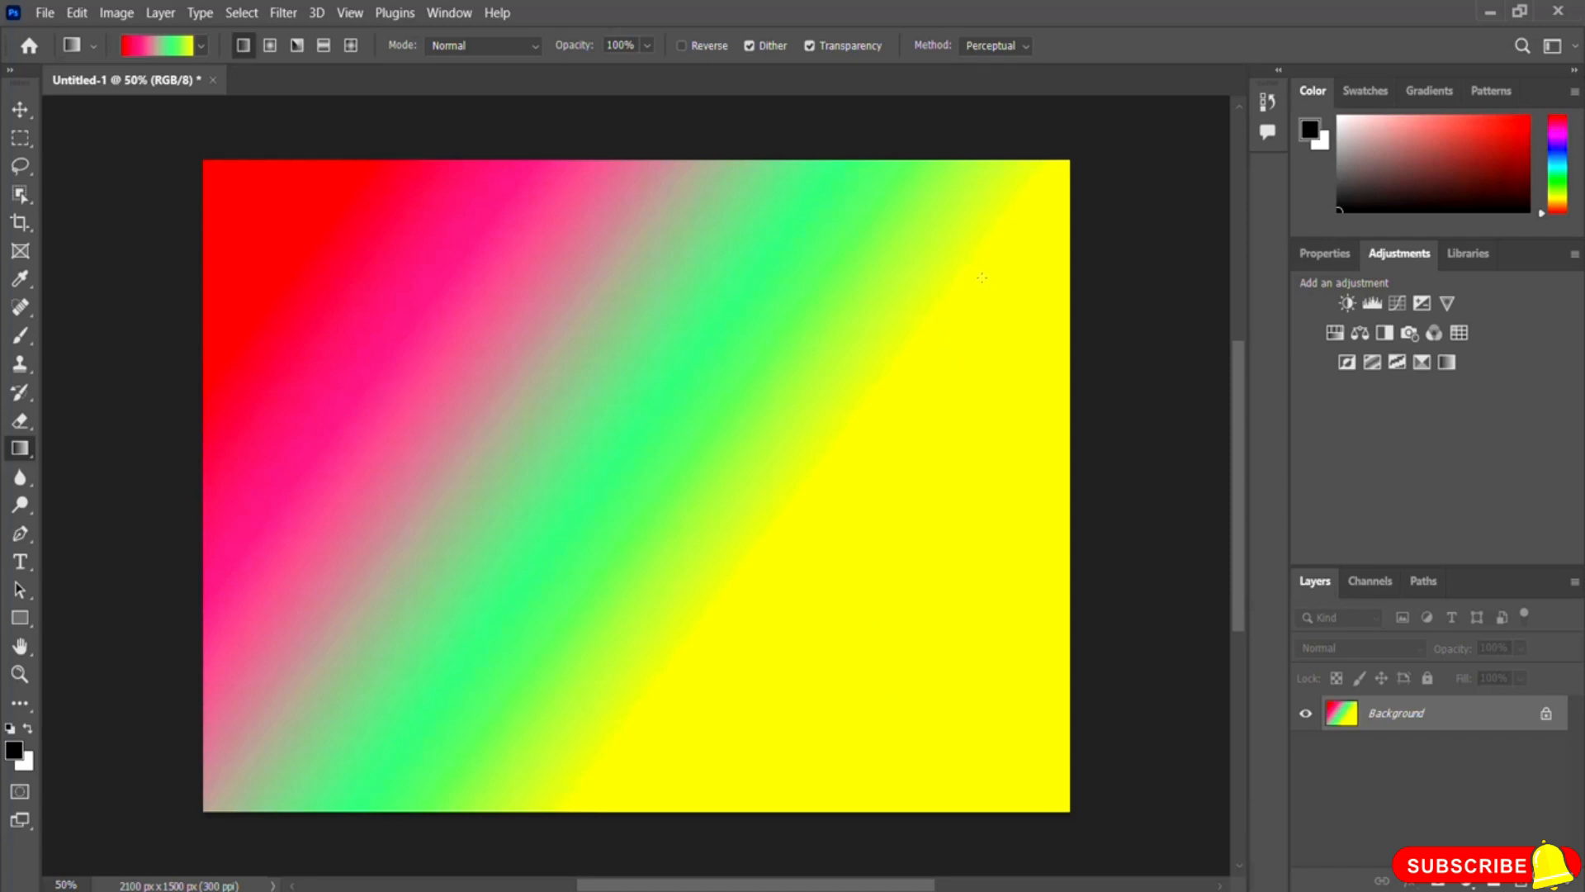
drag(984, 301, 384, 682)
mouse_move(637, 761)
mouse_down()
mouse_move(602, 432)
mouse_move(641, 336)
mouse_move(625, 214)
mouse_move(632, 743)
mouse_up()
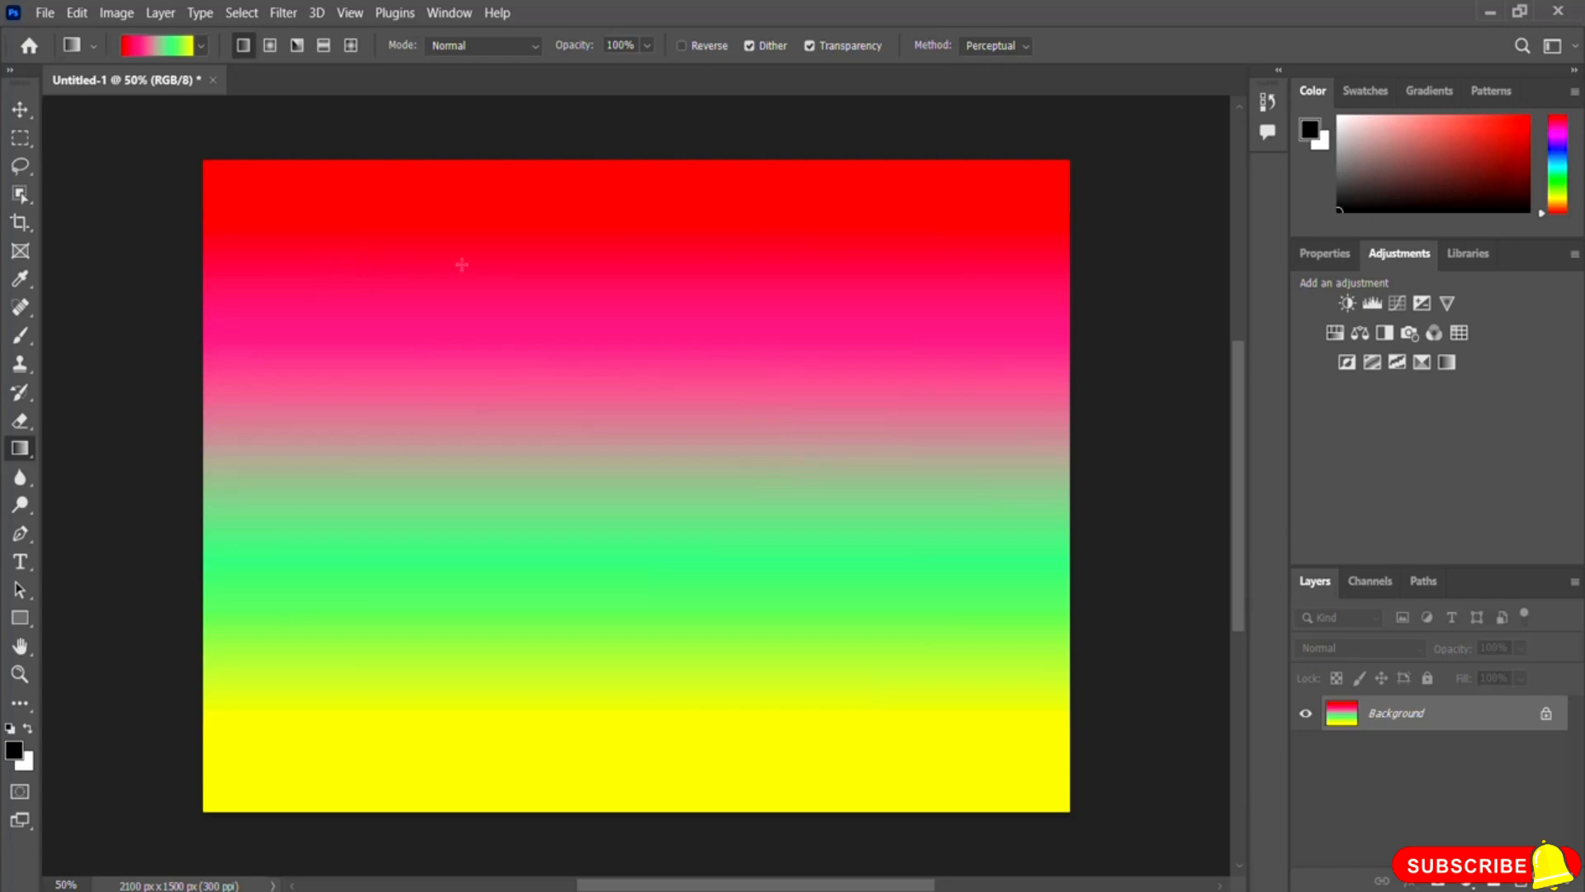
- Close the gradient document without saving and create a new blank white document of 2100 x 1500 px at 300 ppi
click(212, 80)
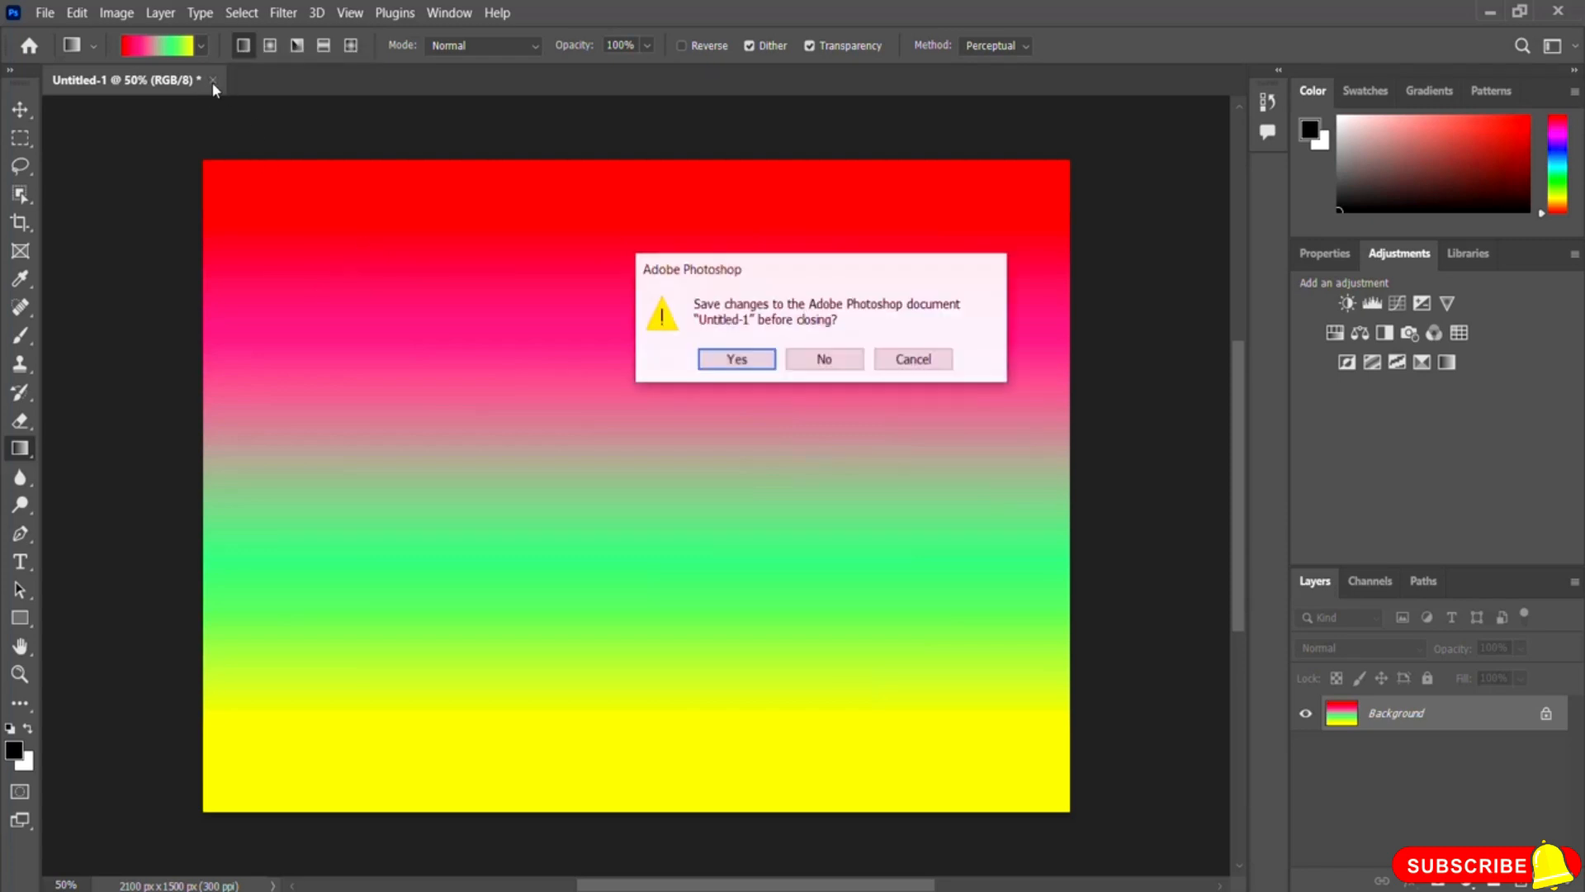
click(826, 361)
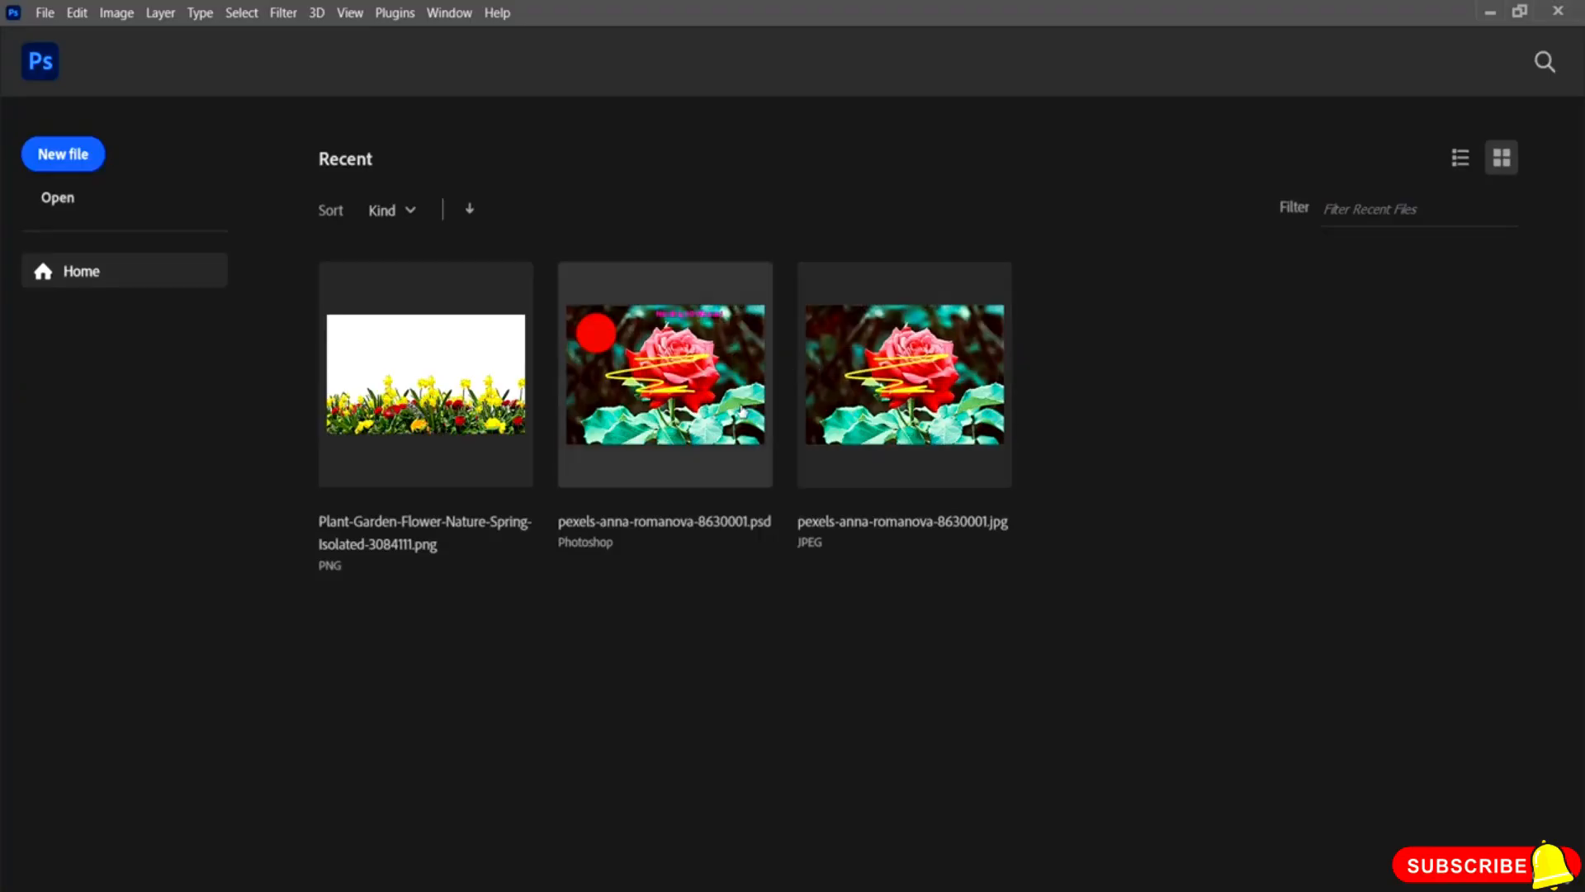
click(80, 166)
click(1154, 759)
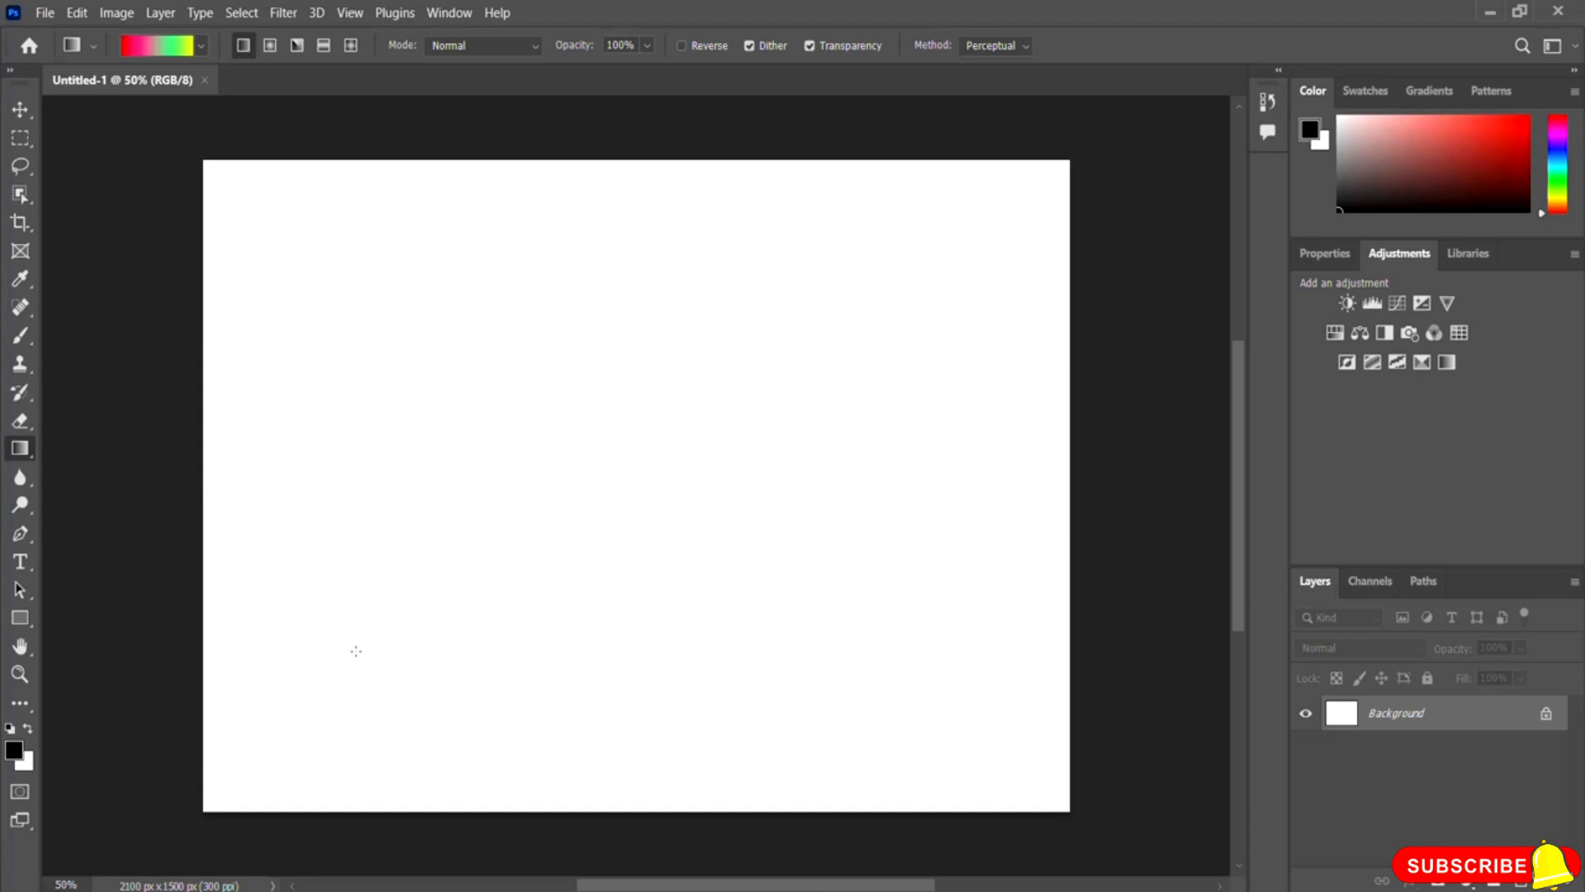
- Add the horizontal text "Nerding IO" in pink 72 pt Arial Black and move it to about the middle of the canvas
click(21, 562)
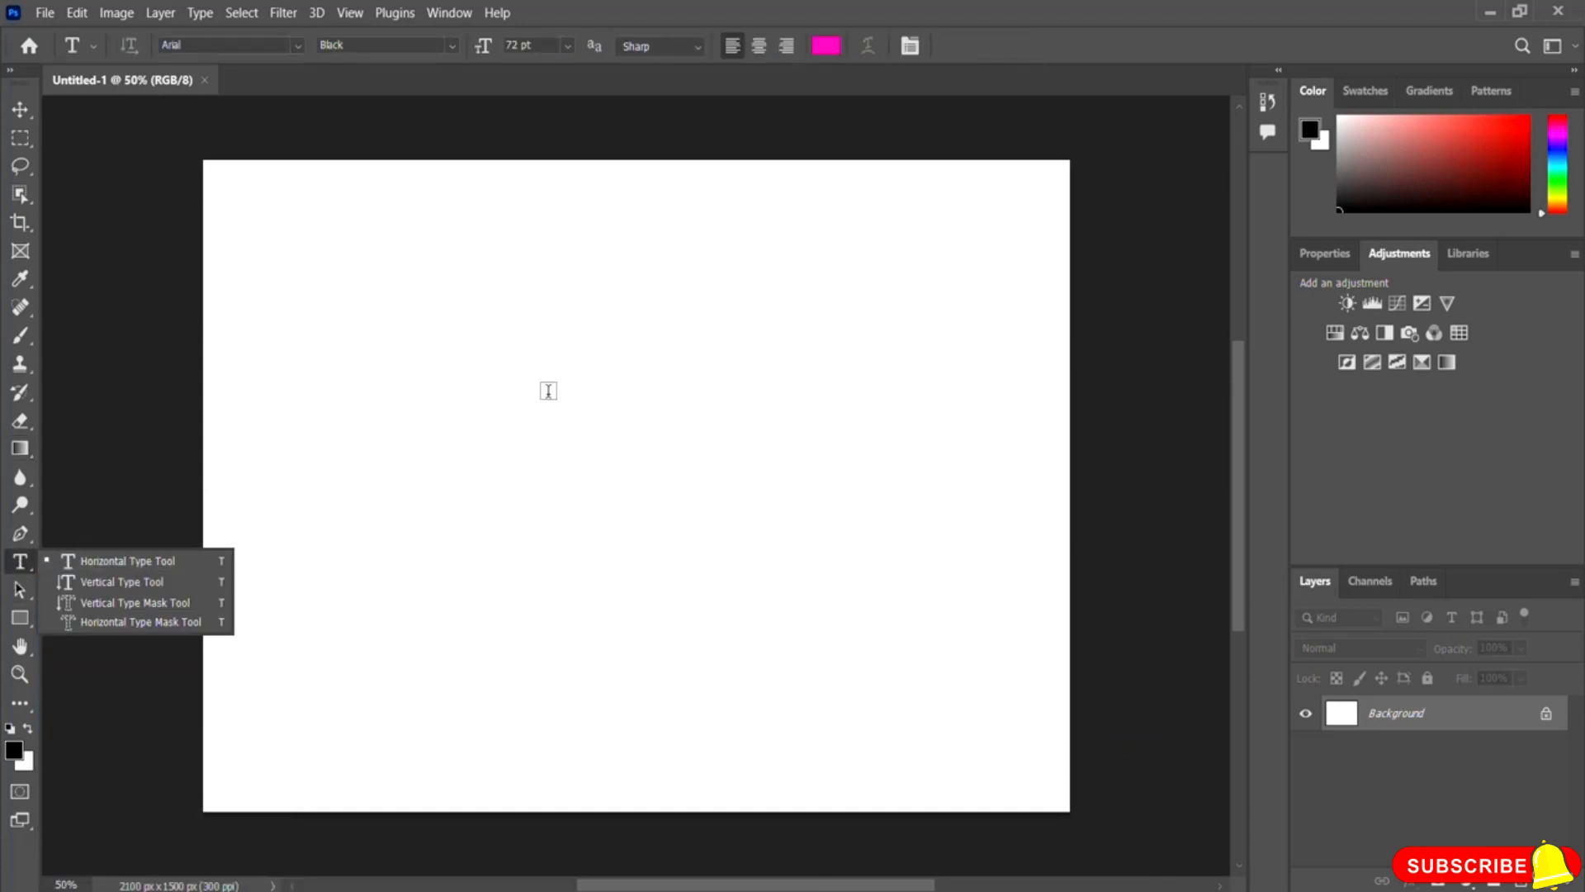
click(600, 498)
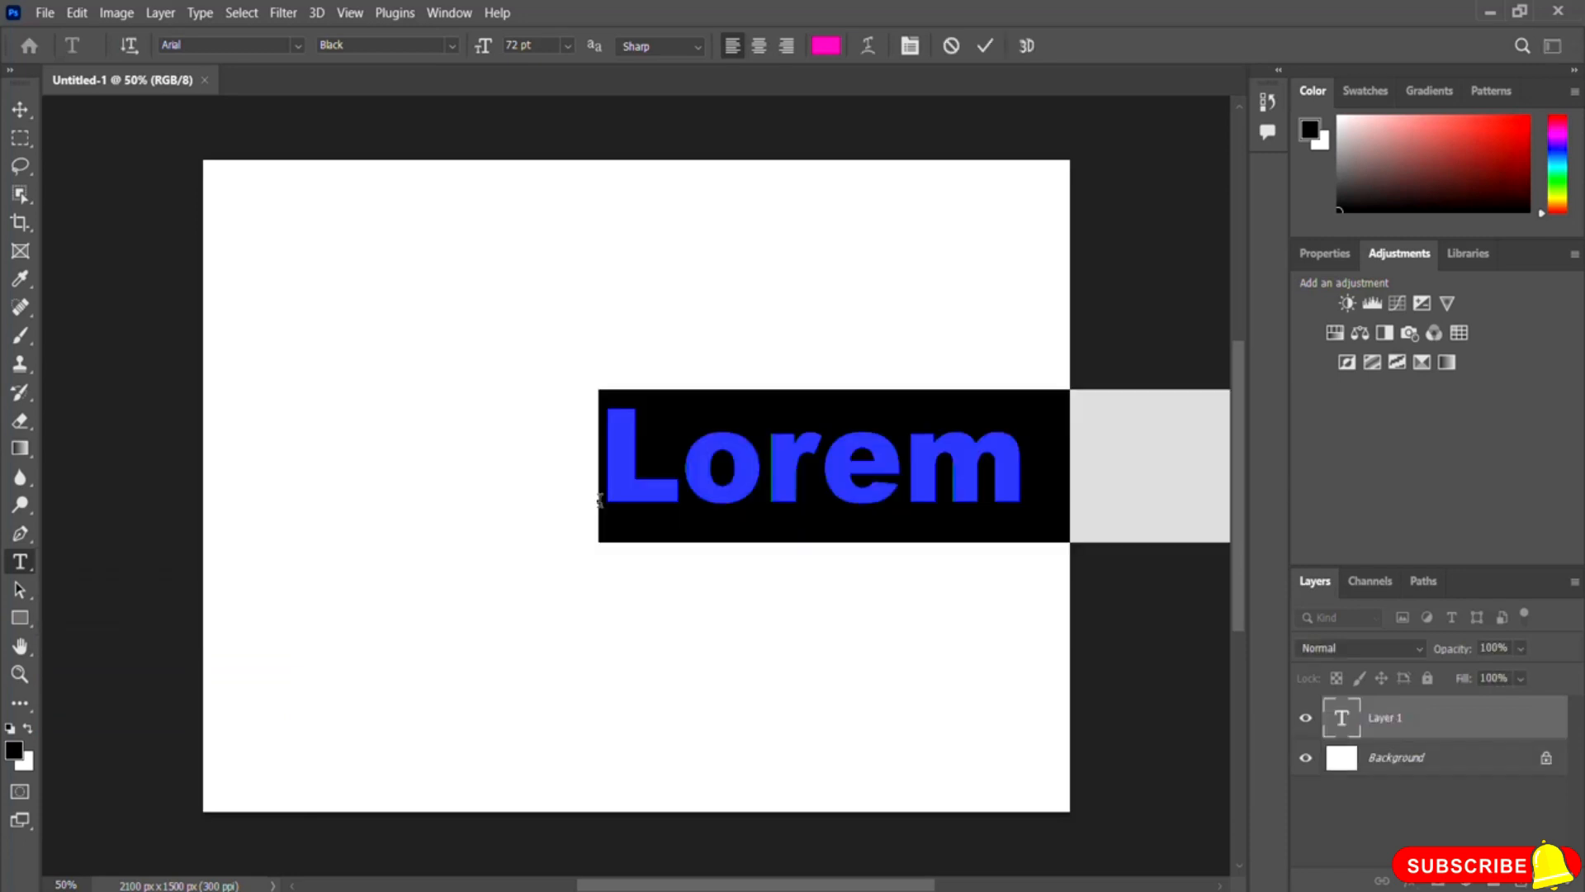
text(Nerding)
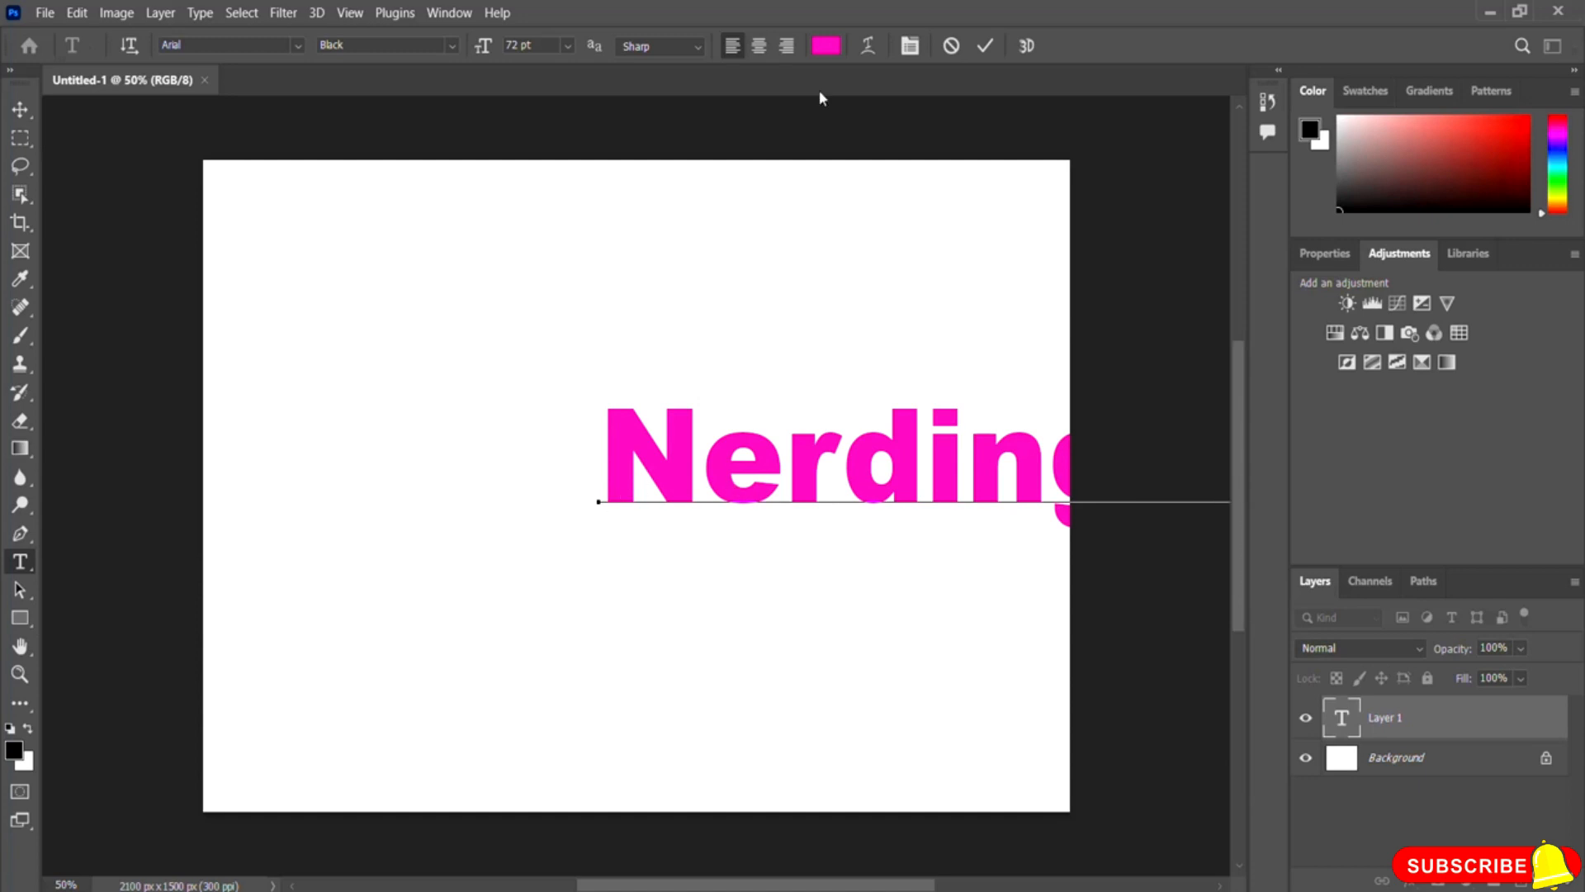
click(985, 46)
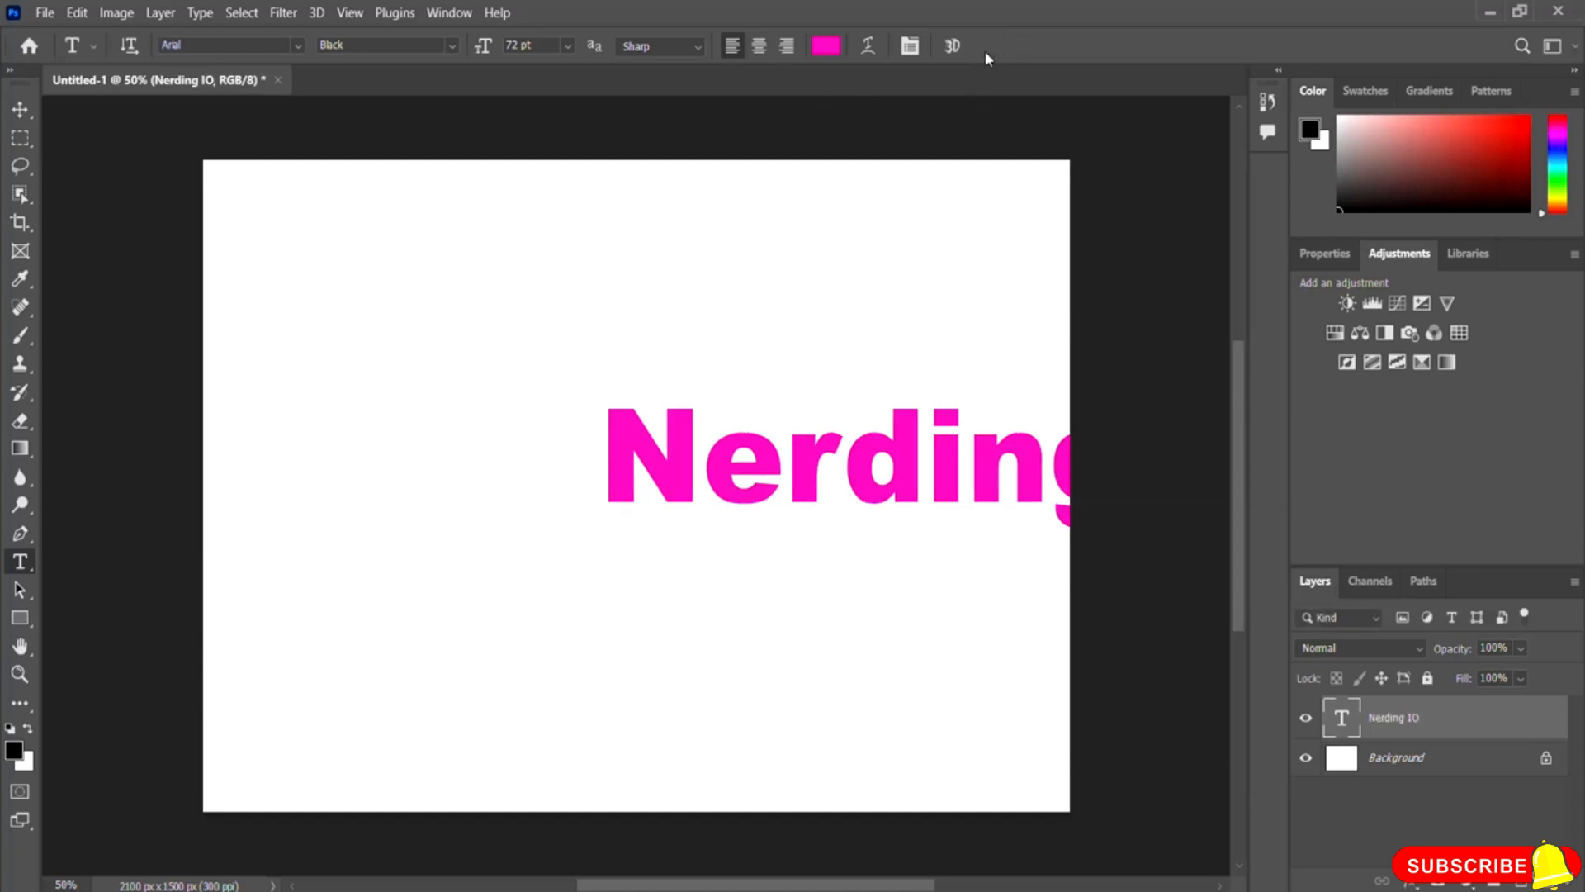
click(20, 109)
drag(898, 468, 601, 486)
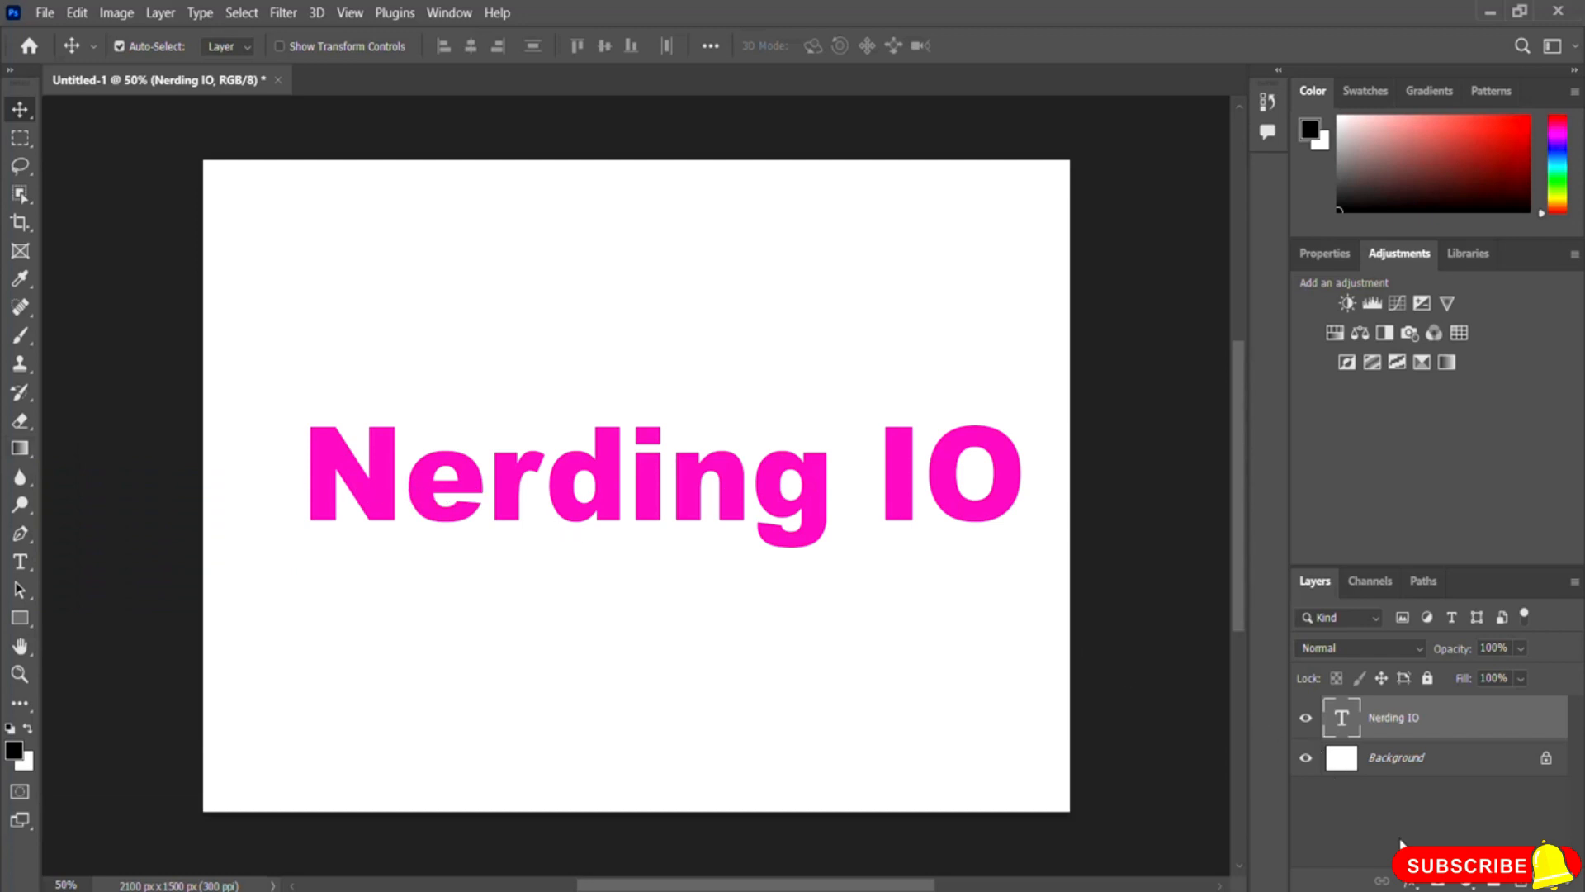
- Add a Gradient Overlay effect to the Nerding IO text using the Green_15 preset from the Greens group
click(1413, 884)
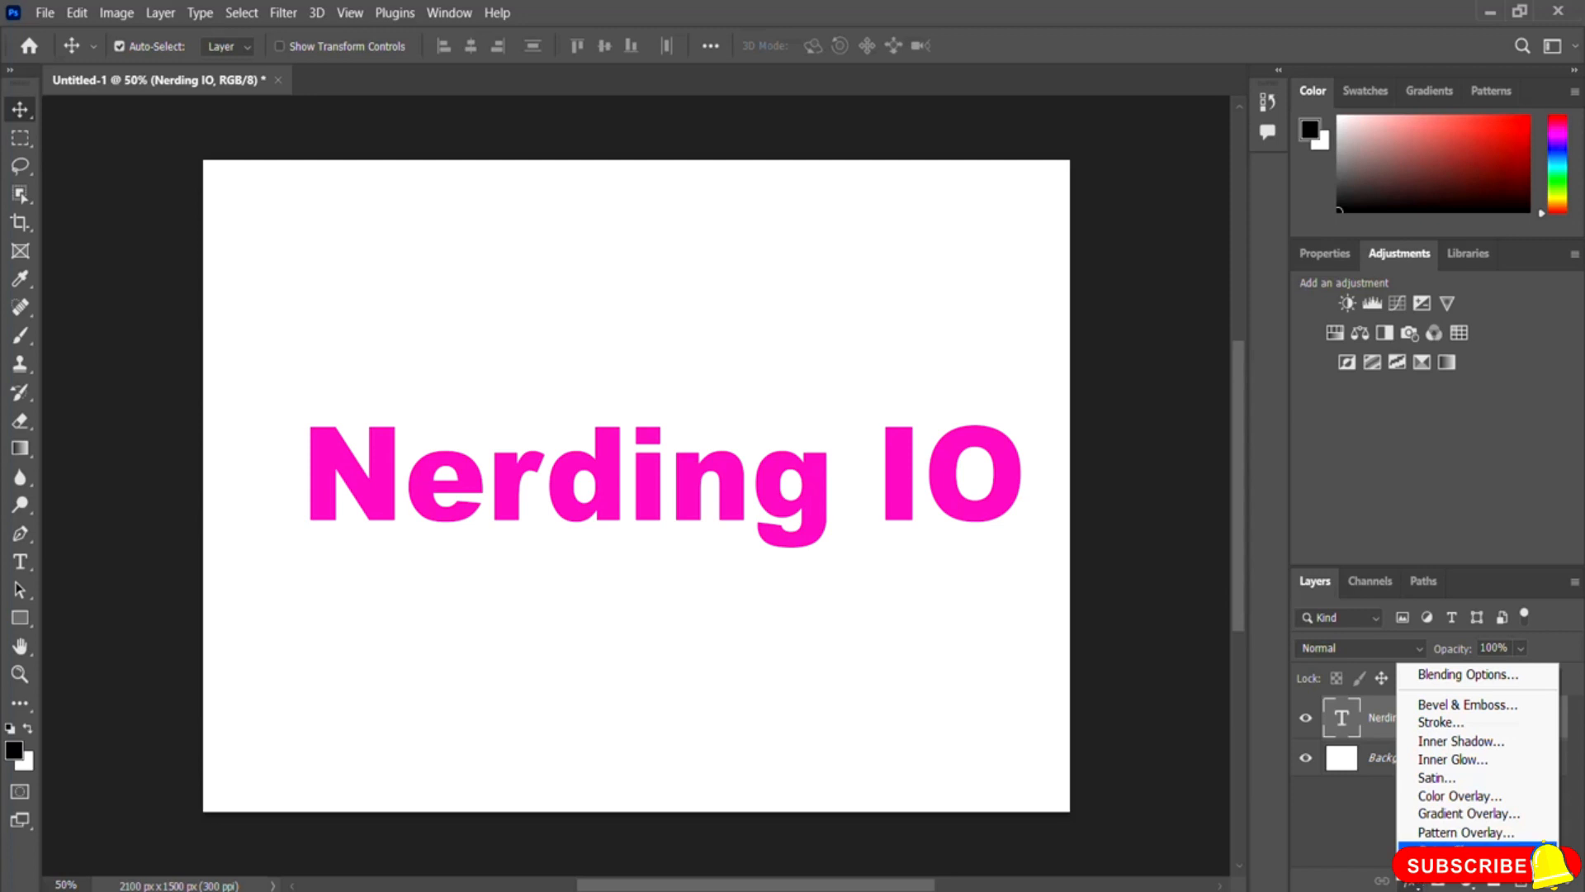
click(1470, 814)
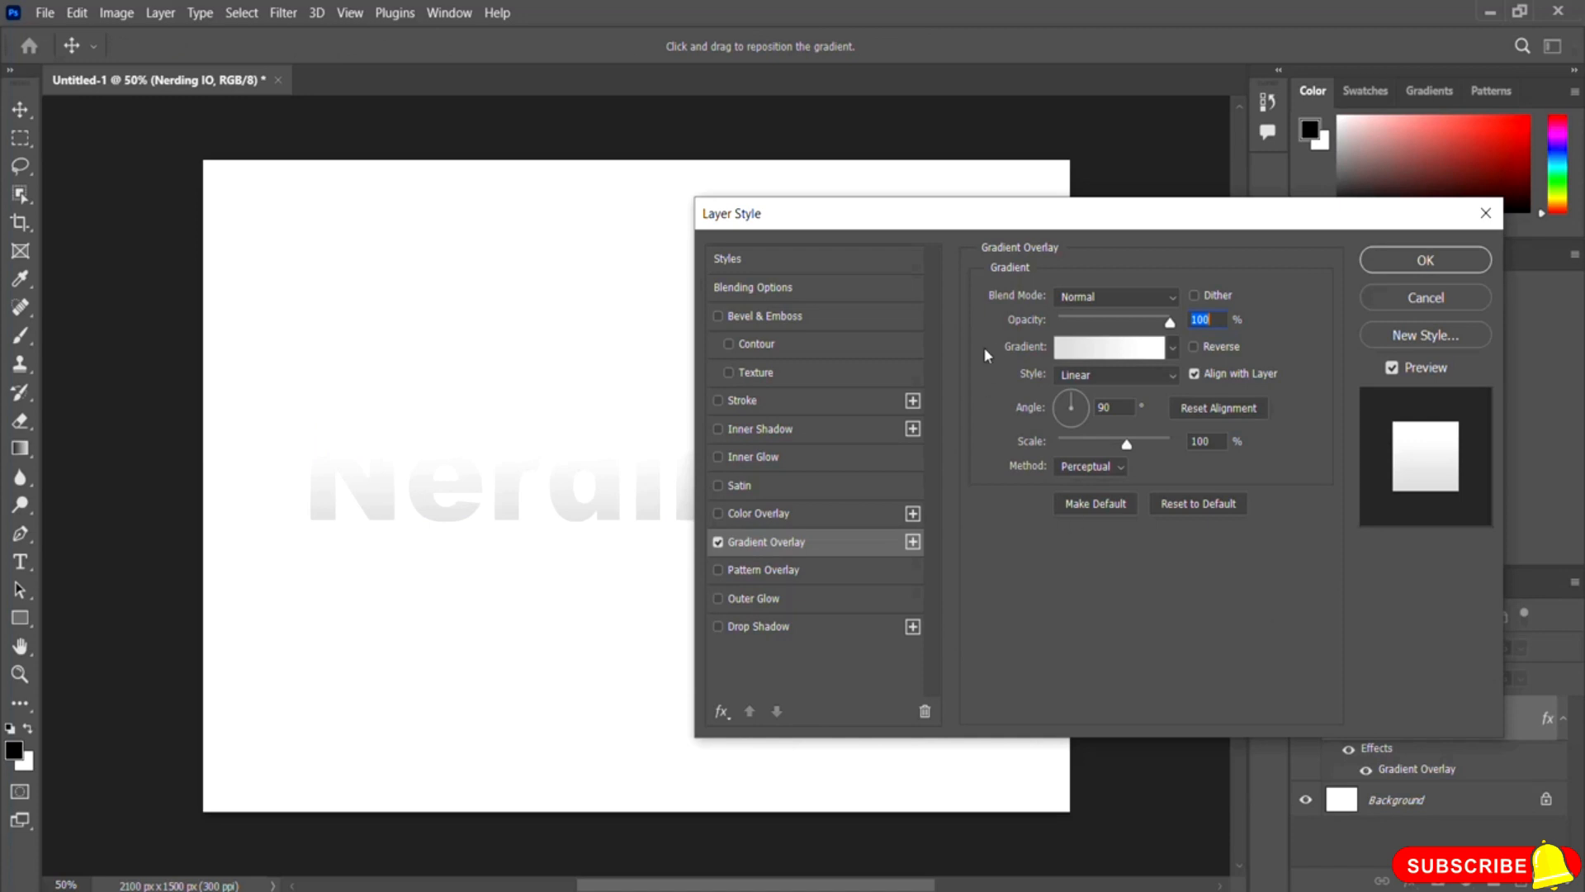
click(1109, 358)
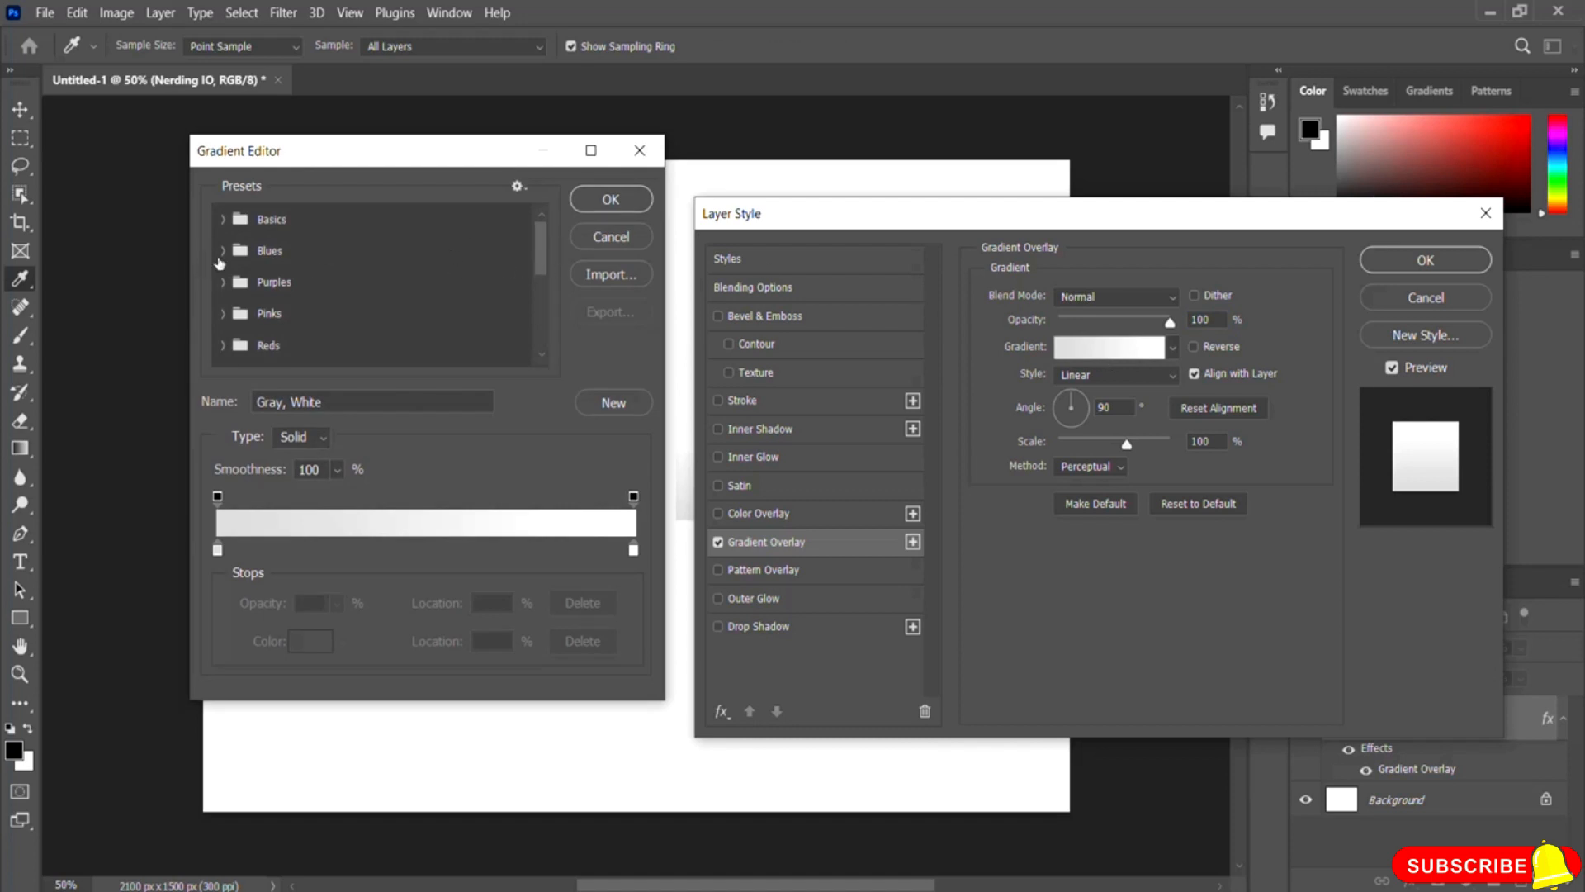
click(224, 346)
drag(541, 254, 540, 289)
click(223, 257)
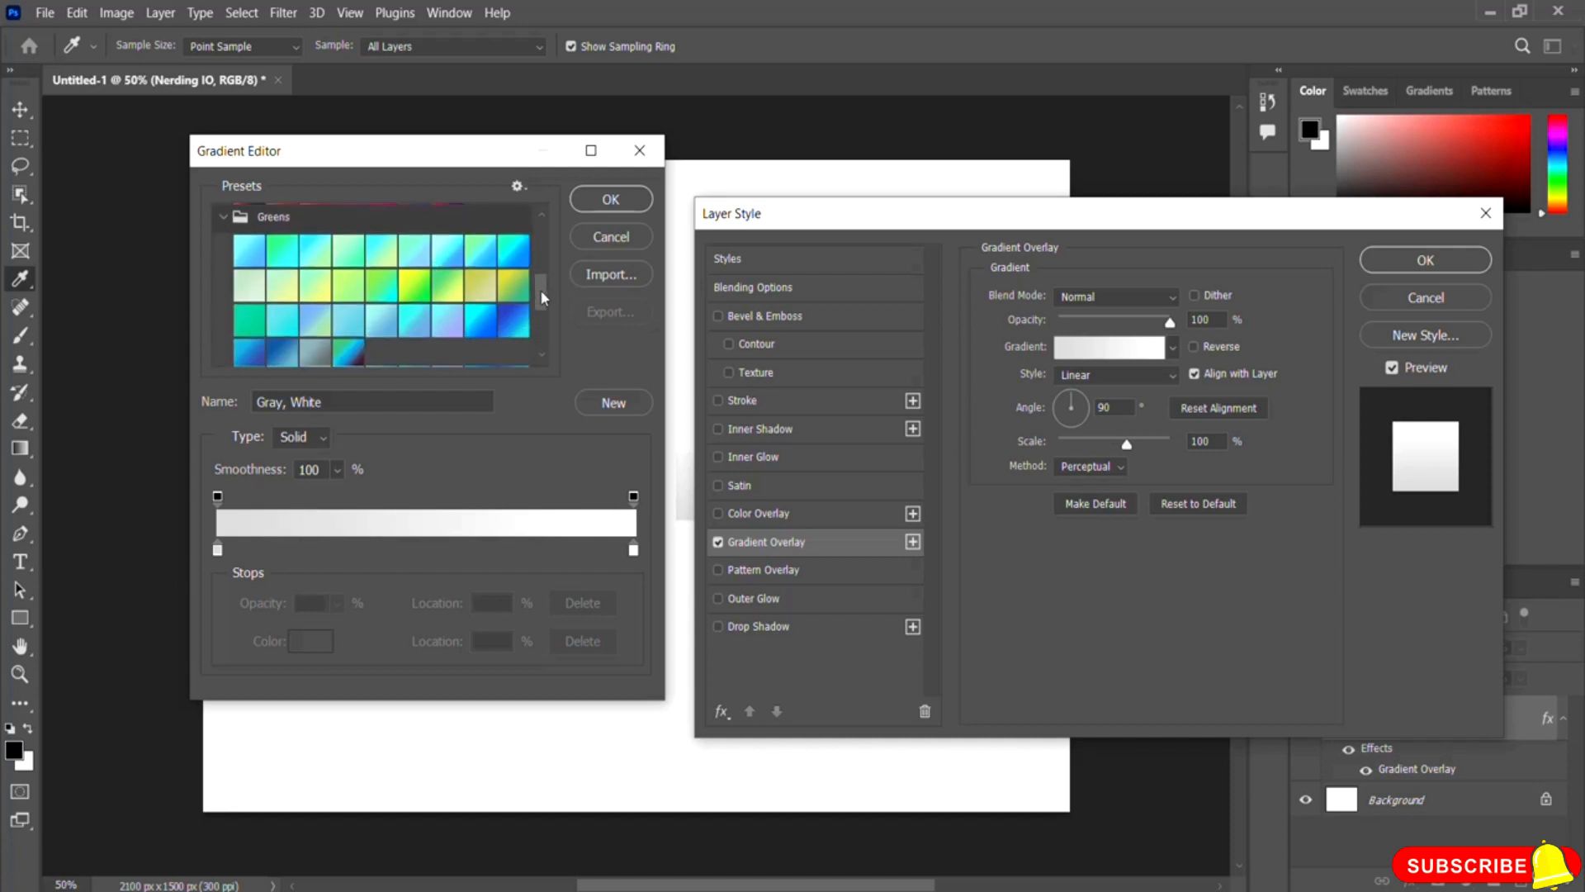
click(413, 287)
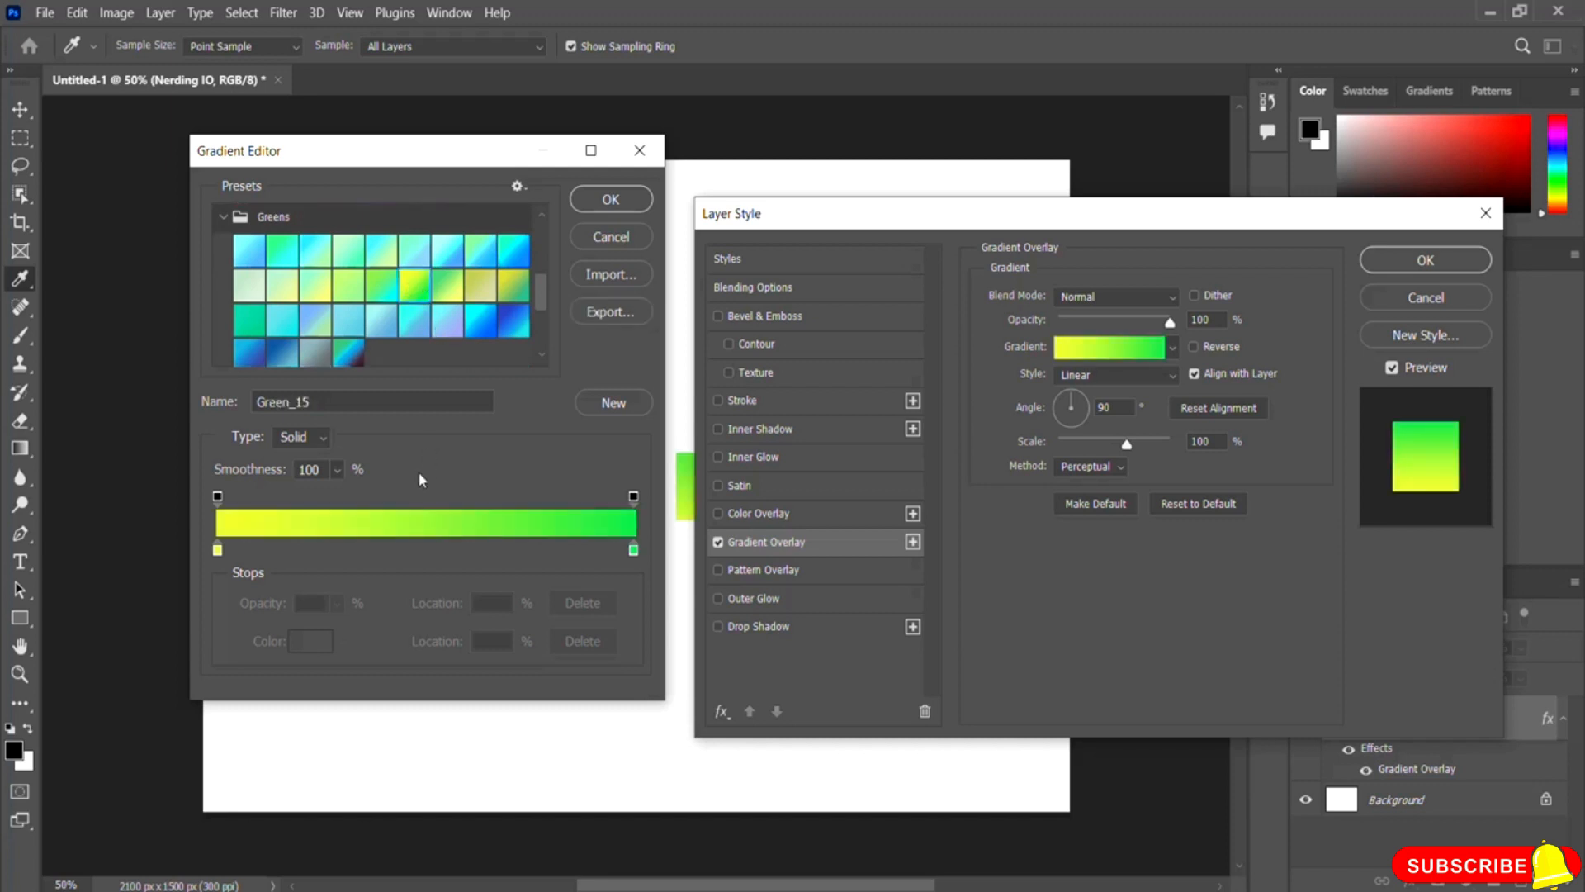
click(611, 200)
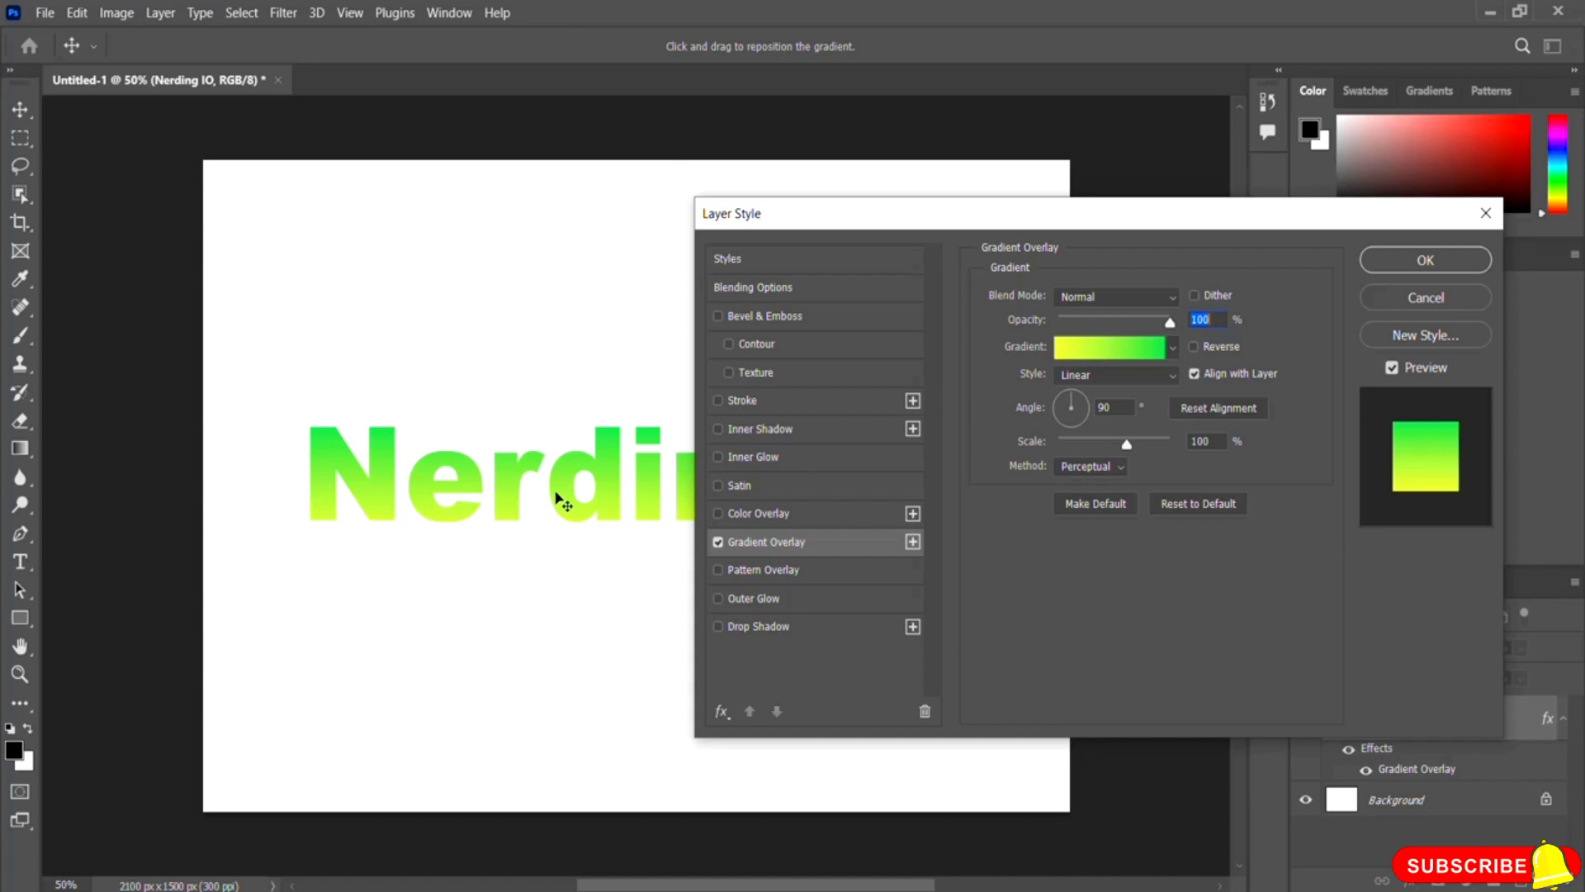
- Try several angles for the text's gradient overlay, settle on 74°, and apply the layer style
drag(1067, 227, 1211, 223)
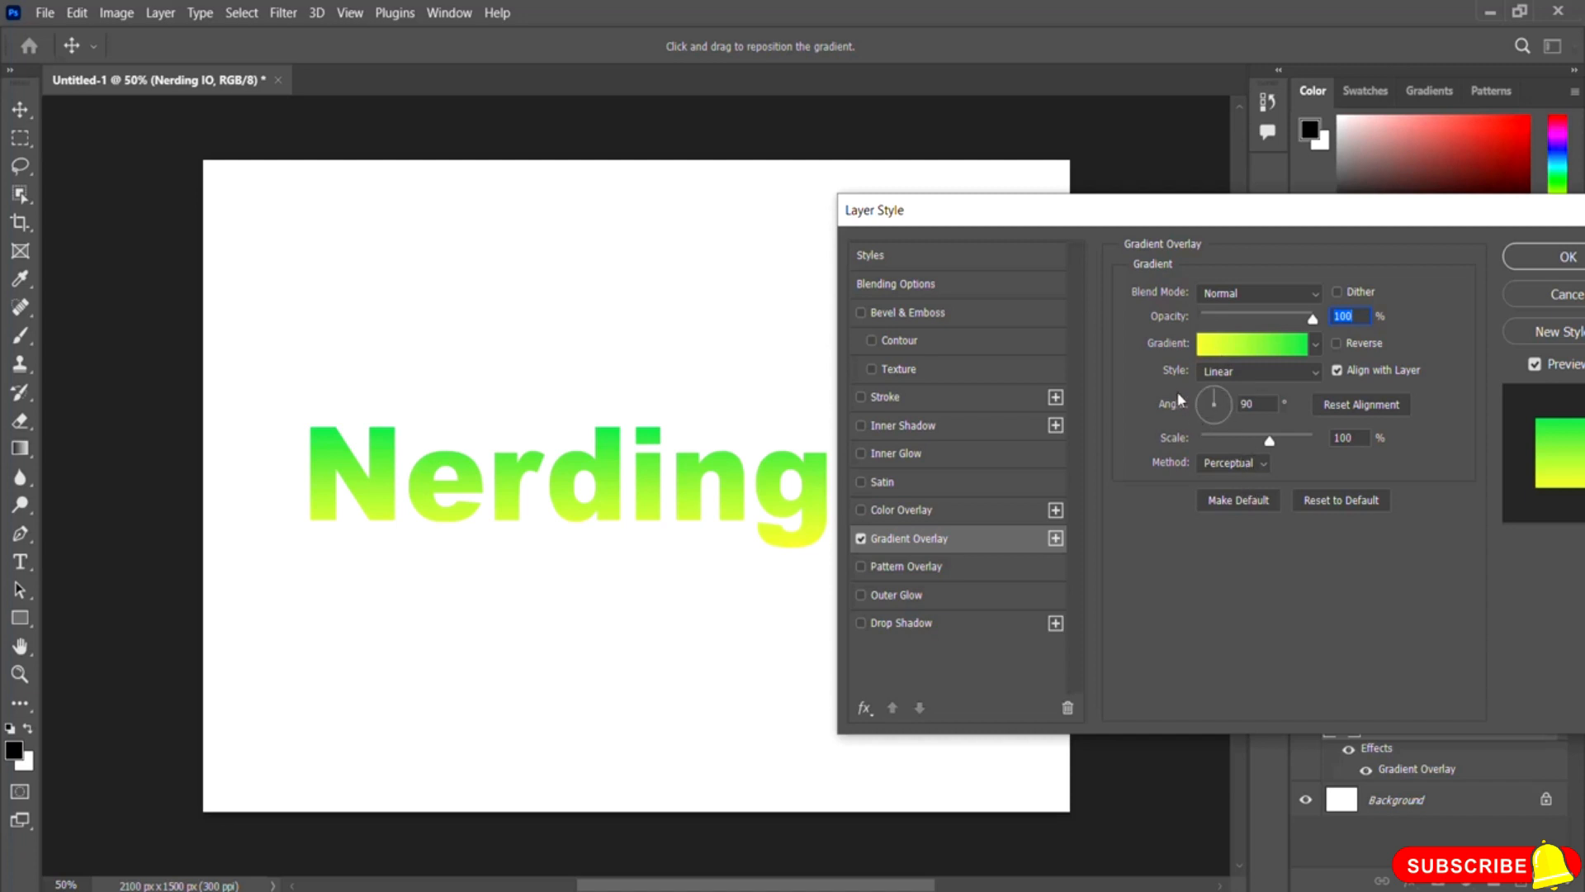
click(1223, 401)
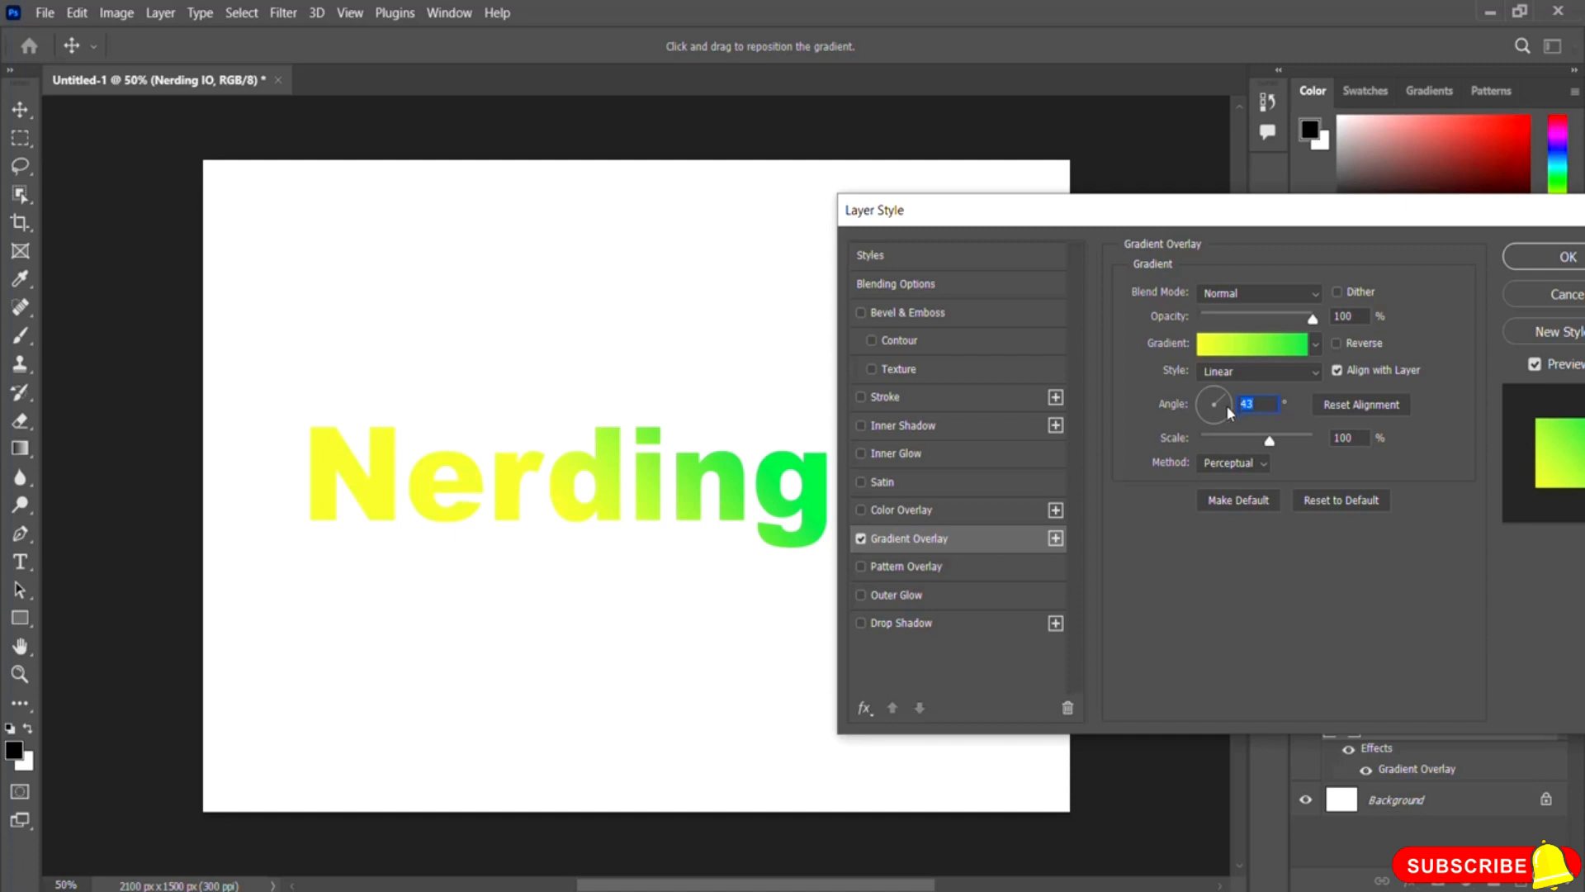
click(1225, 409)
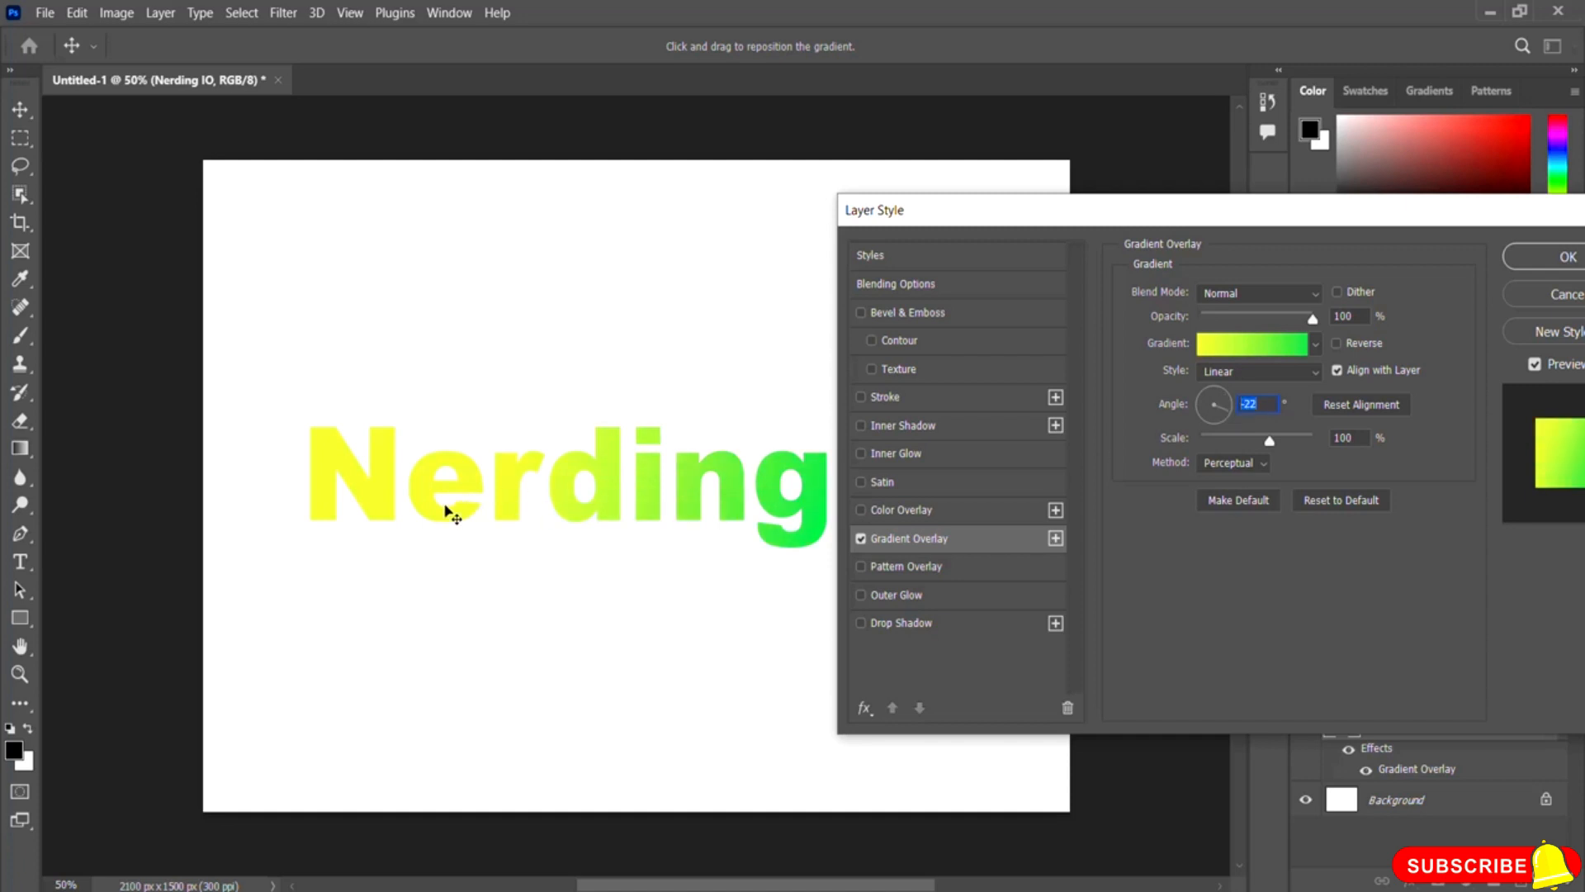
click(1202, 409)
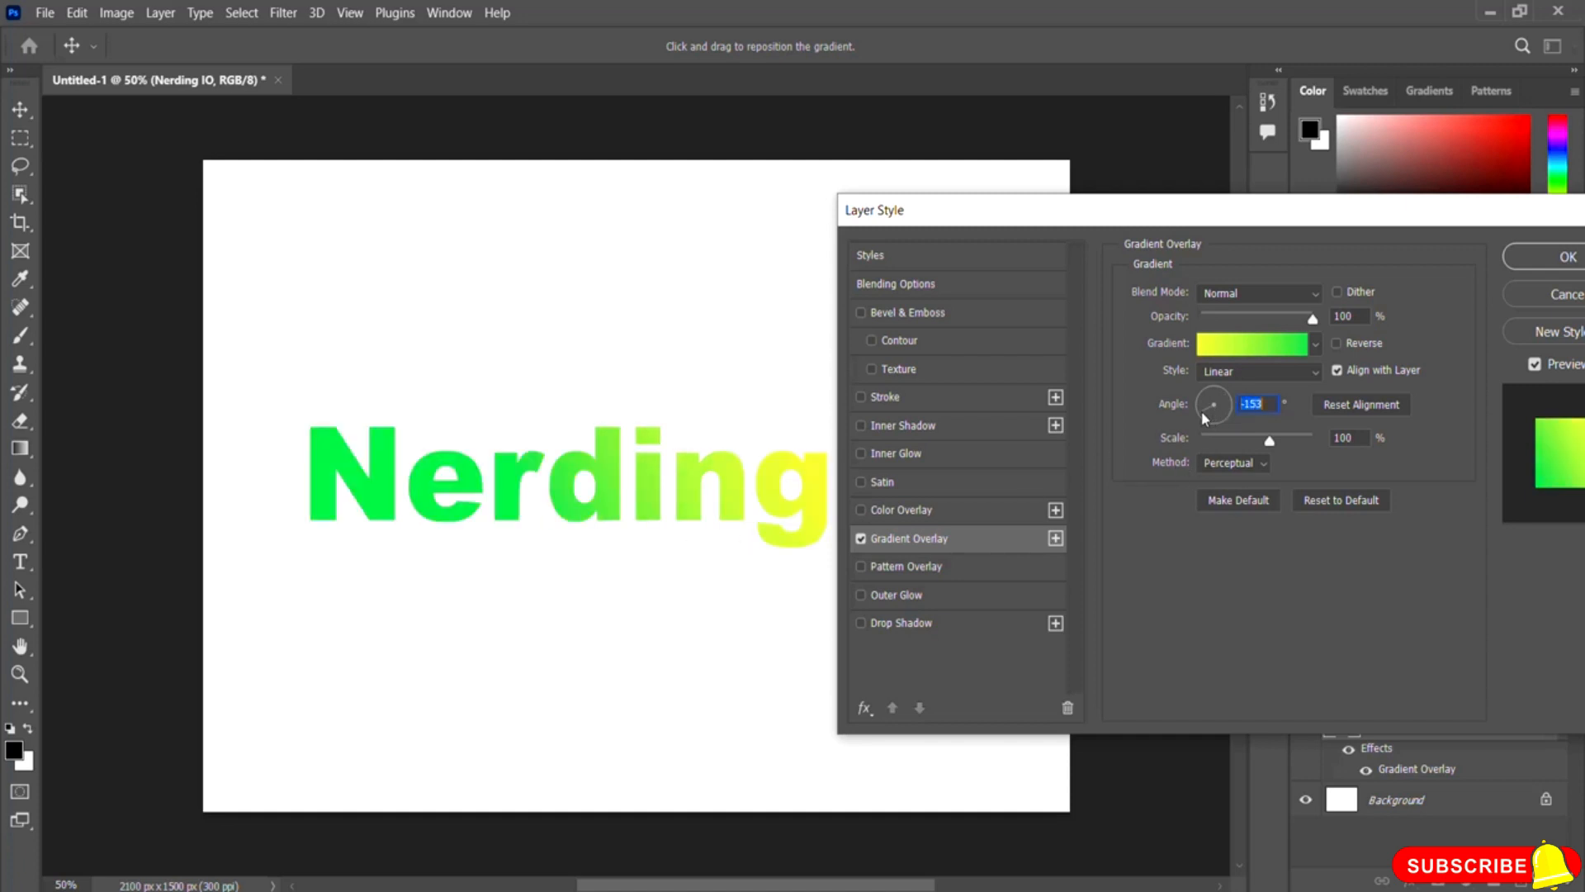
click(1207, 401)
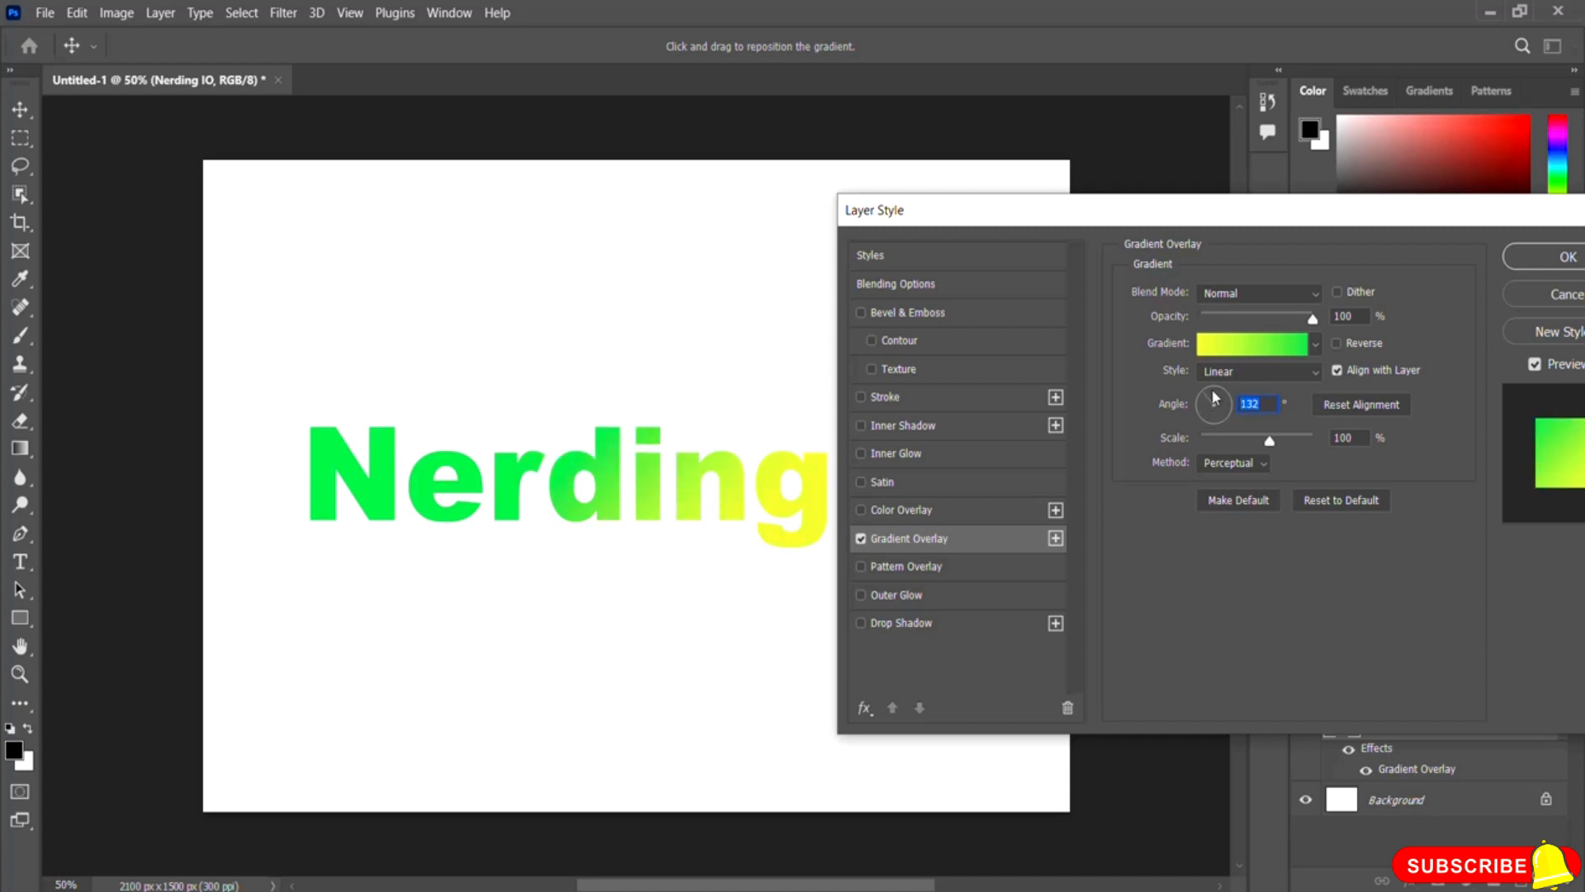
click(1213, 394)
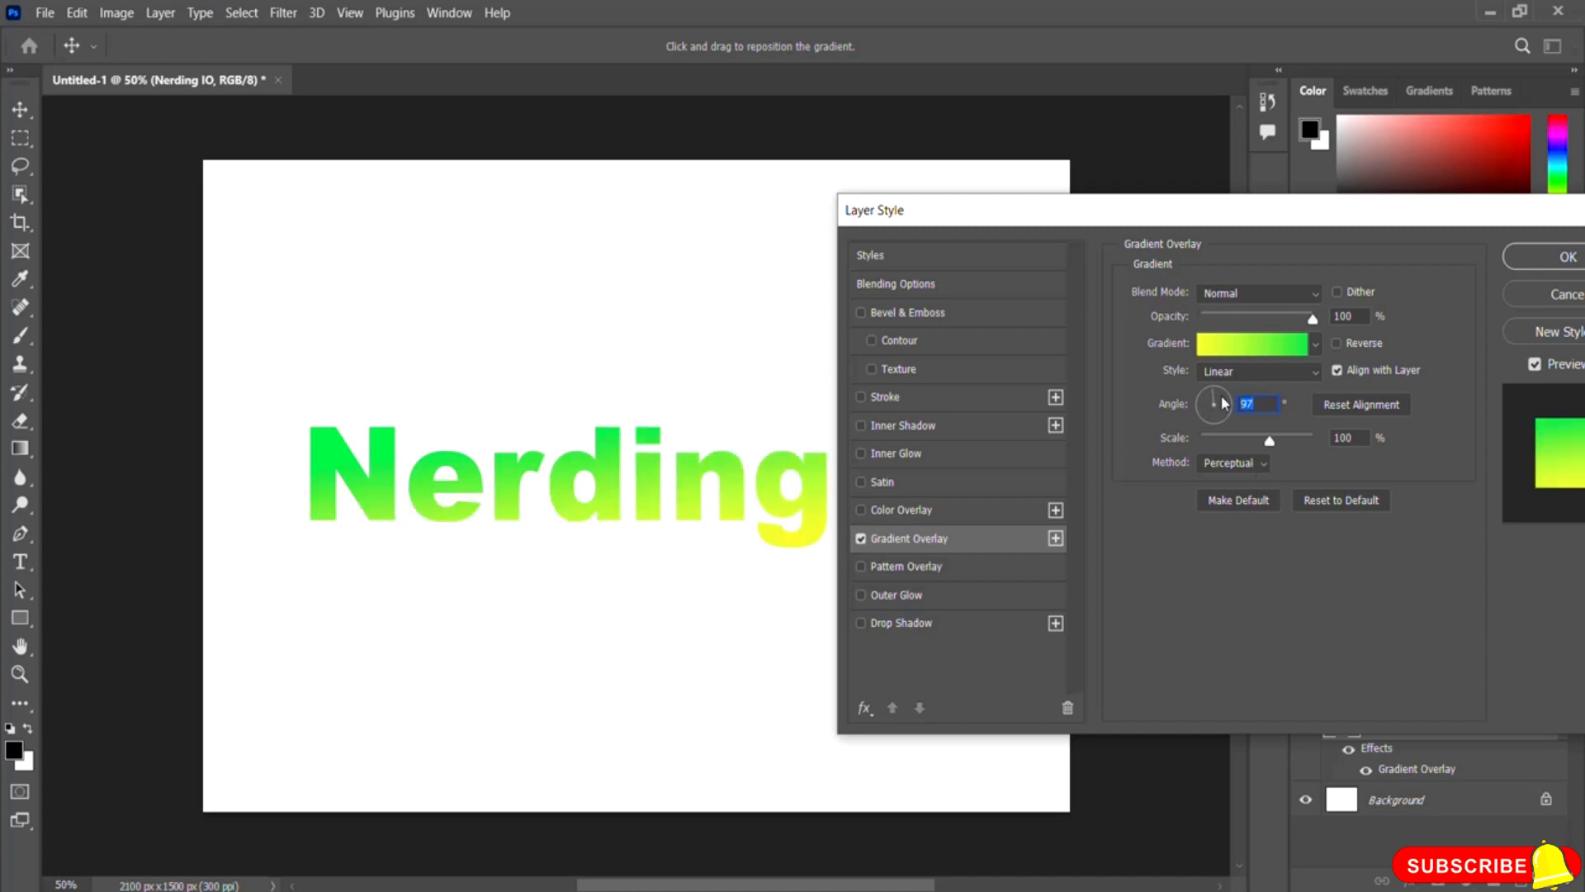
click(1215, 385)
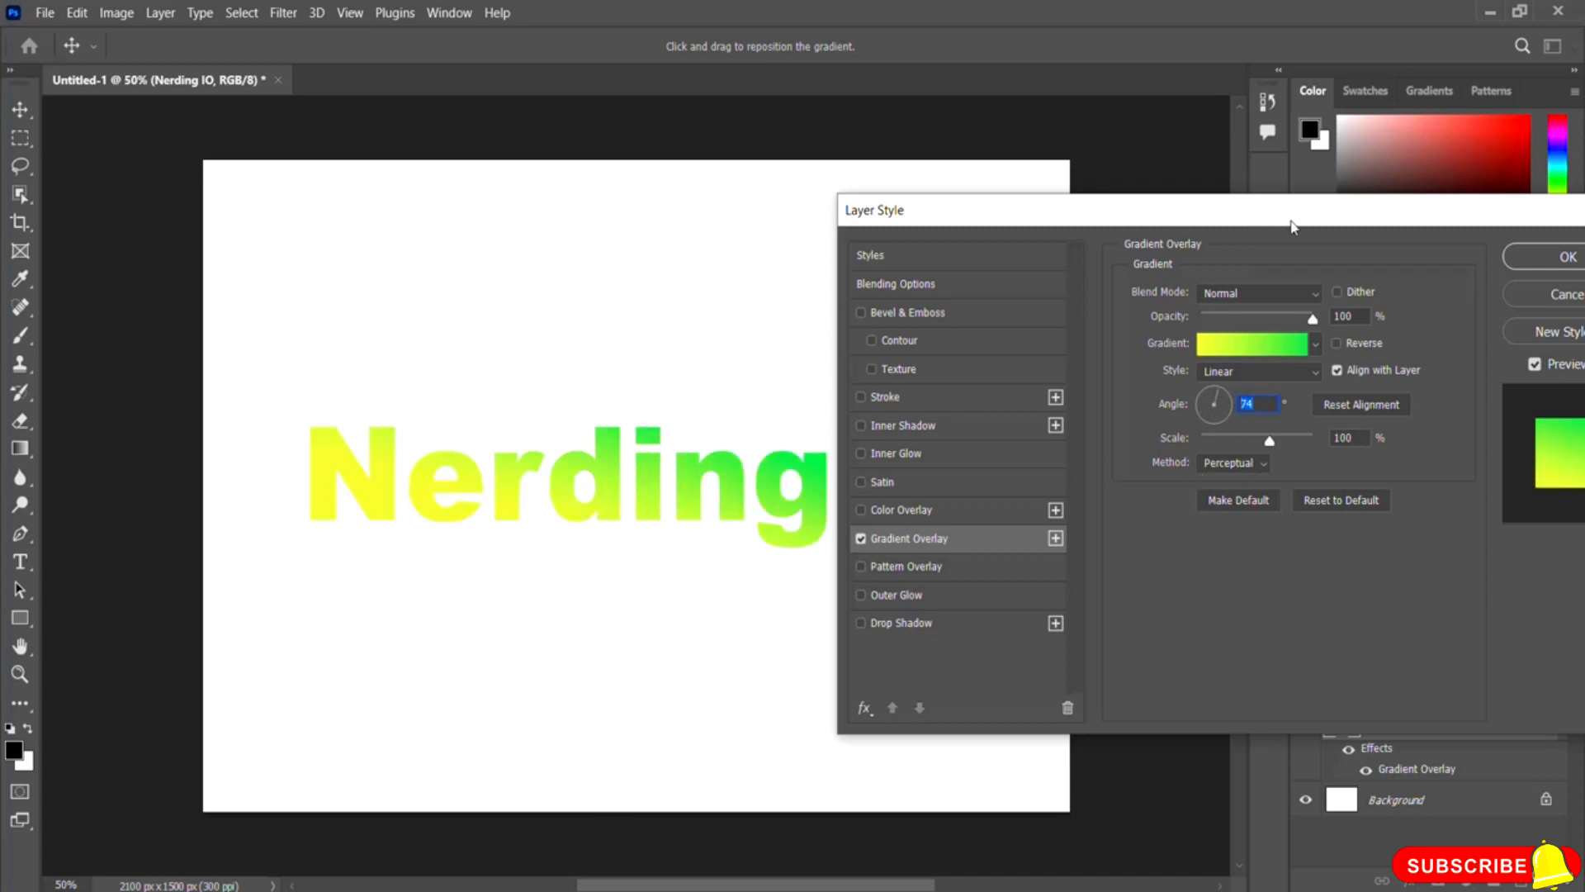
drag(1291, 225, 1062, 235)
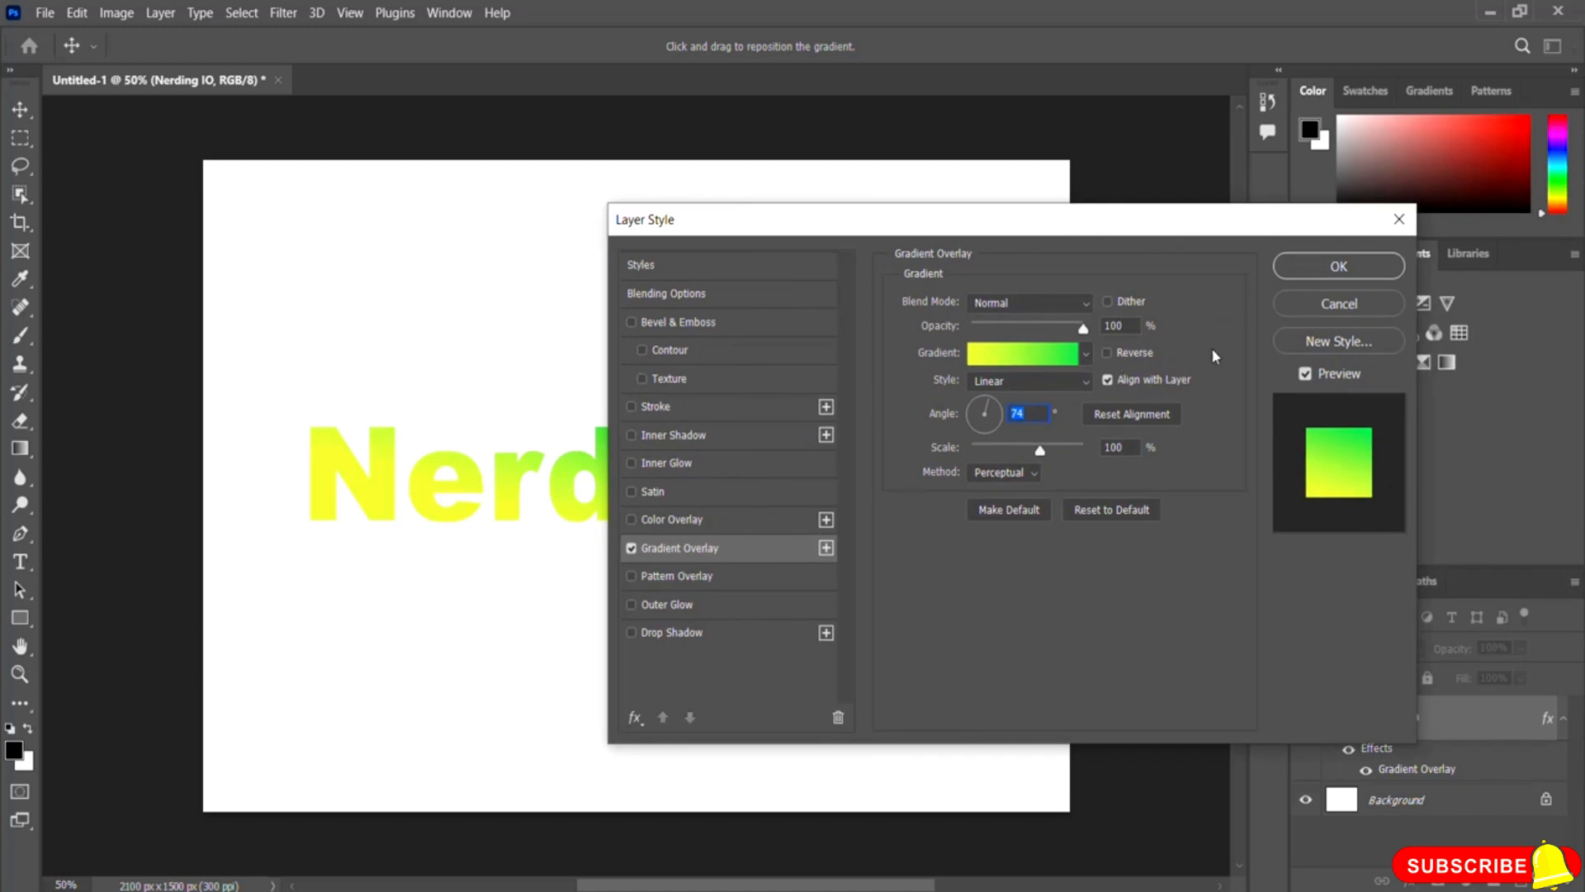
click(1336, 265)
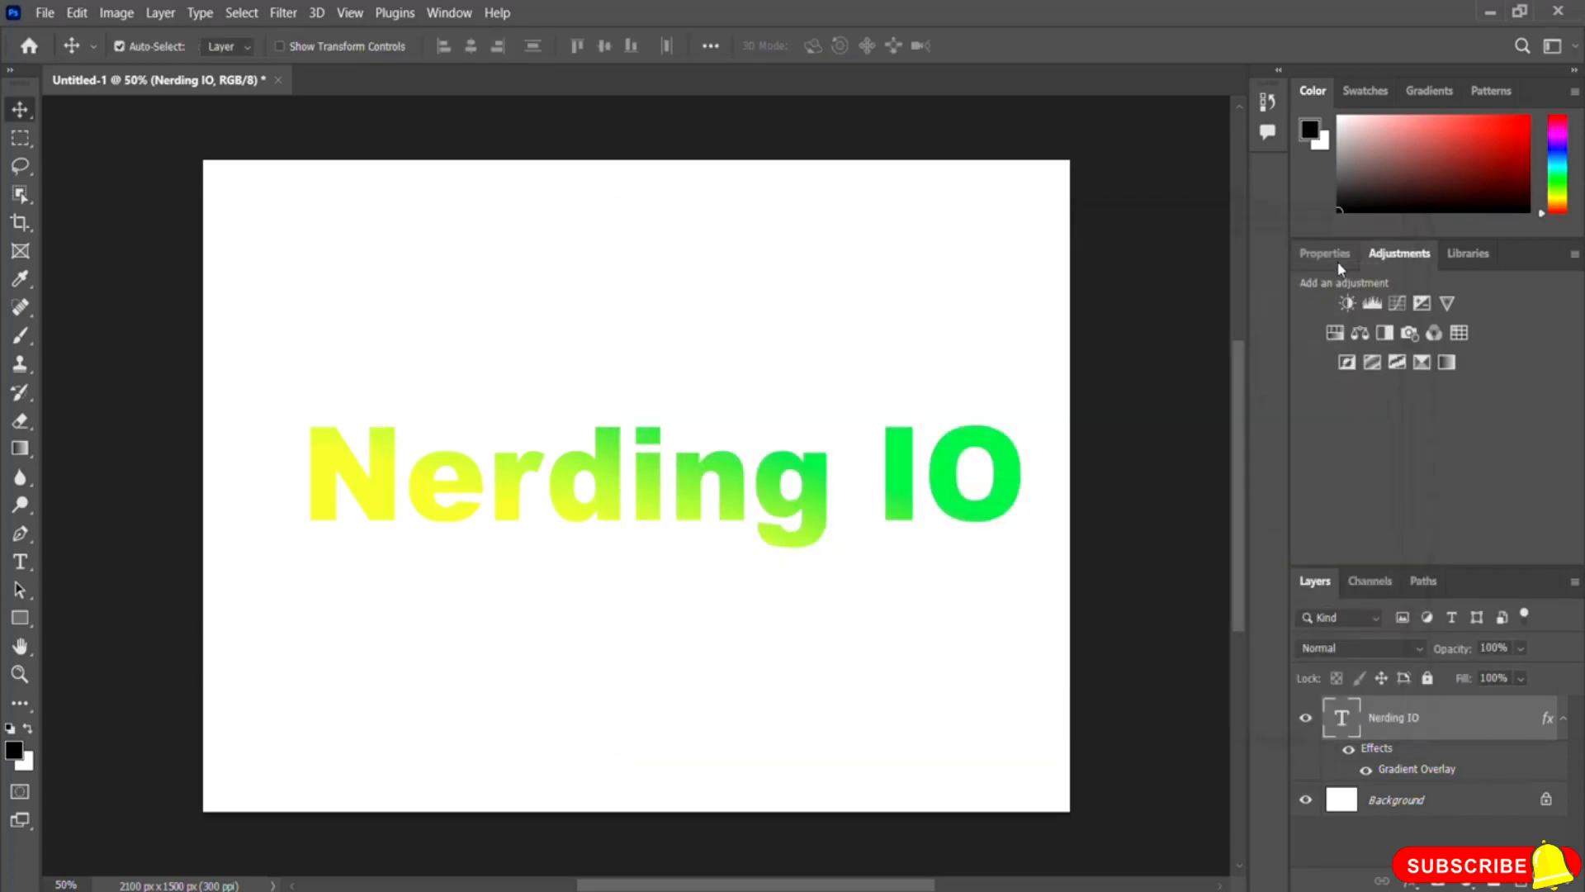
- Hide the text layer's Gradient Overlay effect and show it again to compare the original and gradient colors
click(1367, 770)
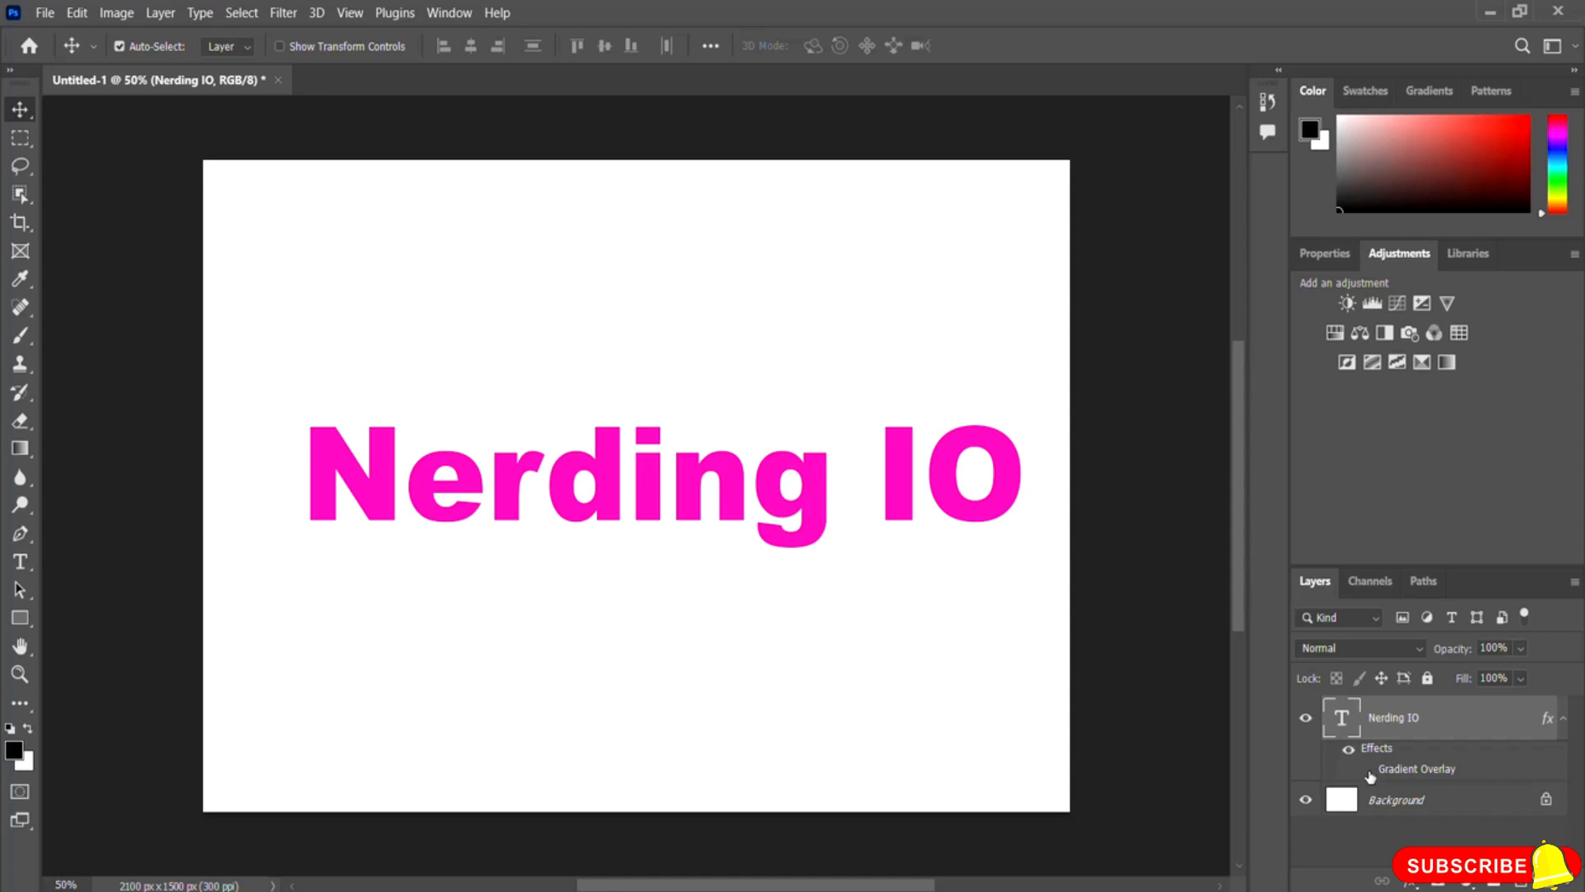
click(1366, 771)
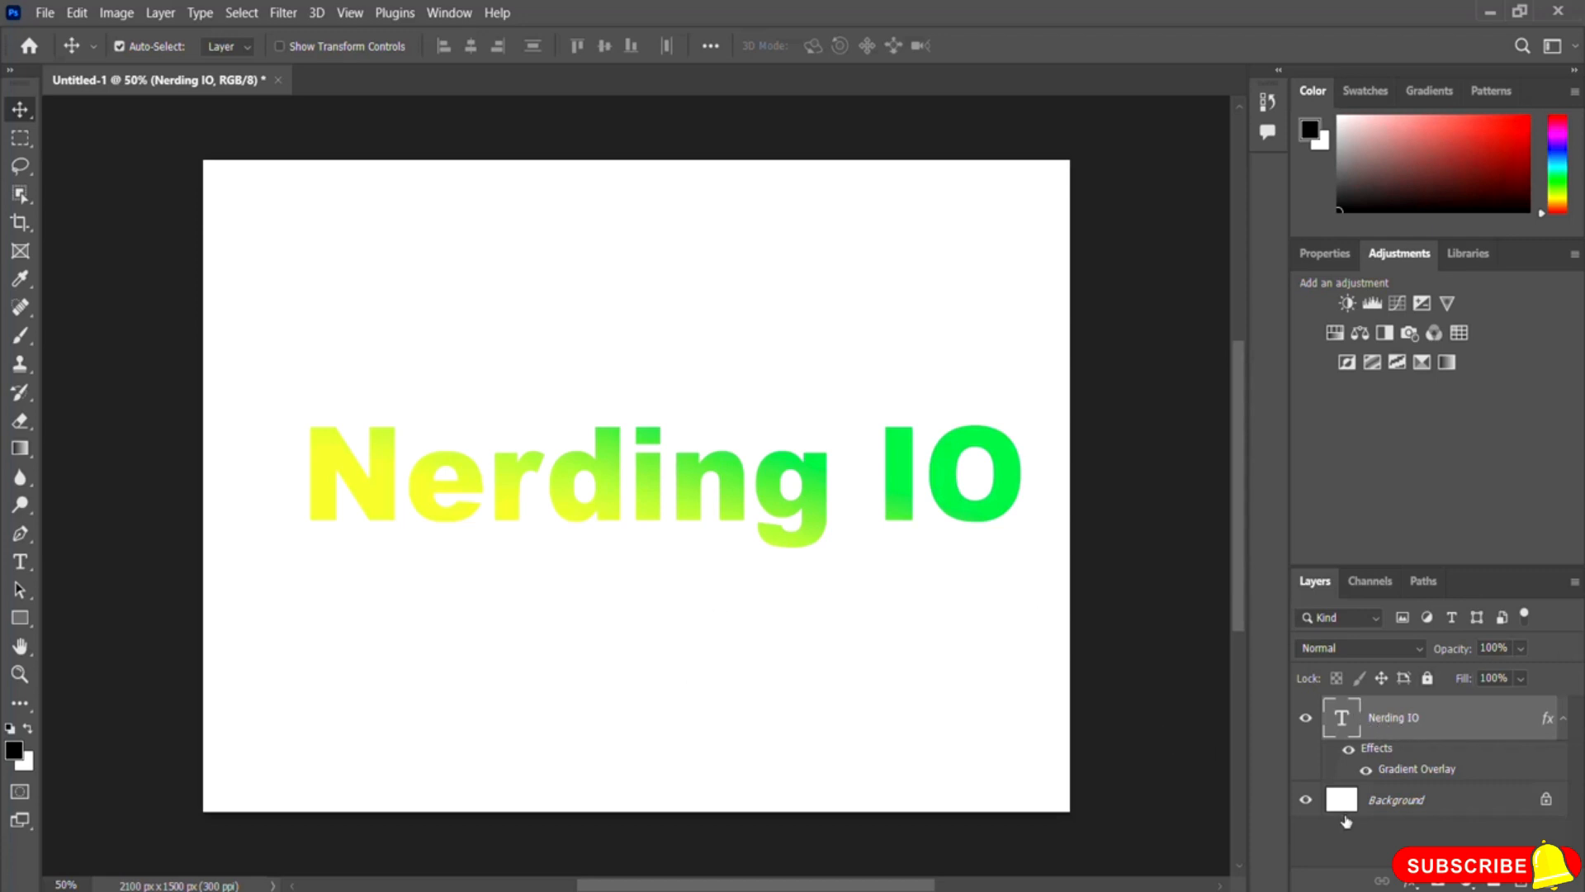
- Add a Stroke effect to the Nerding IO text with a 7 px size, Outside position and 100% opacity
click(1412, 882)
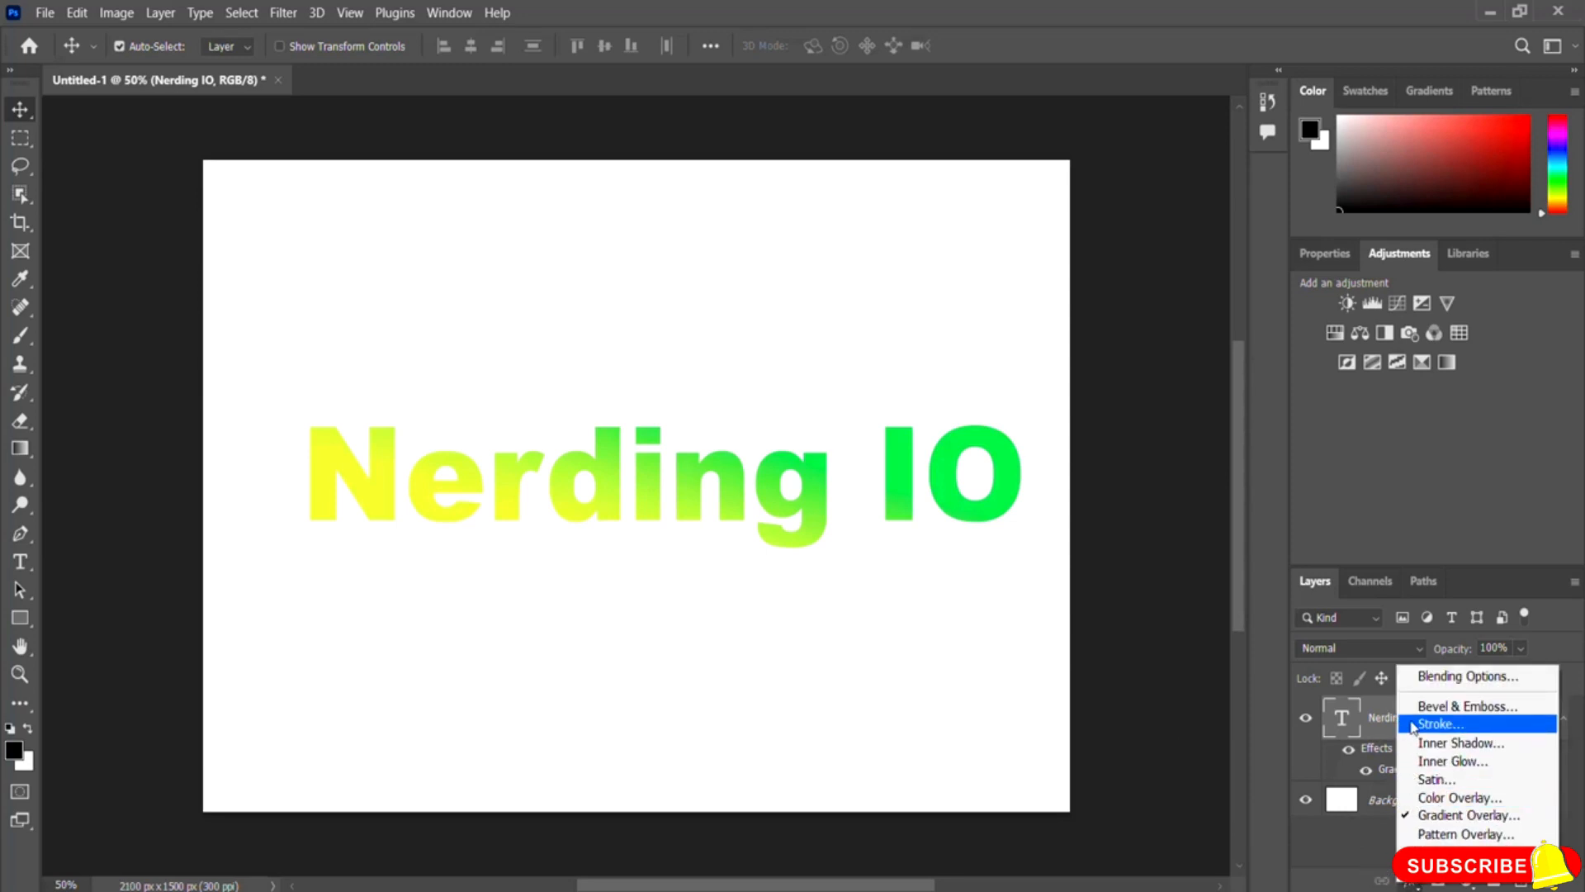
click(1473, 733)
drag(842, 220, 1021, 228)
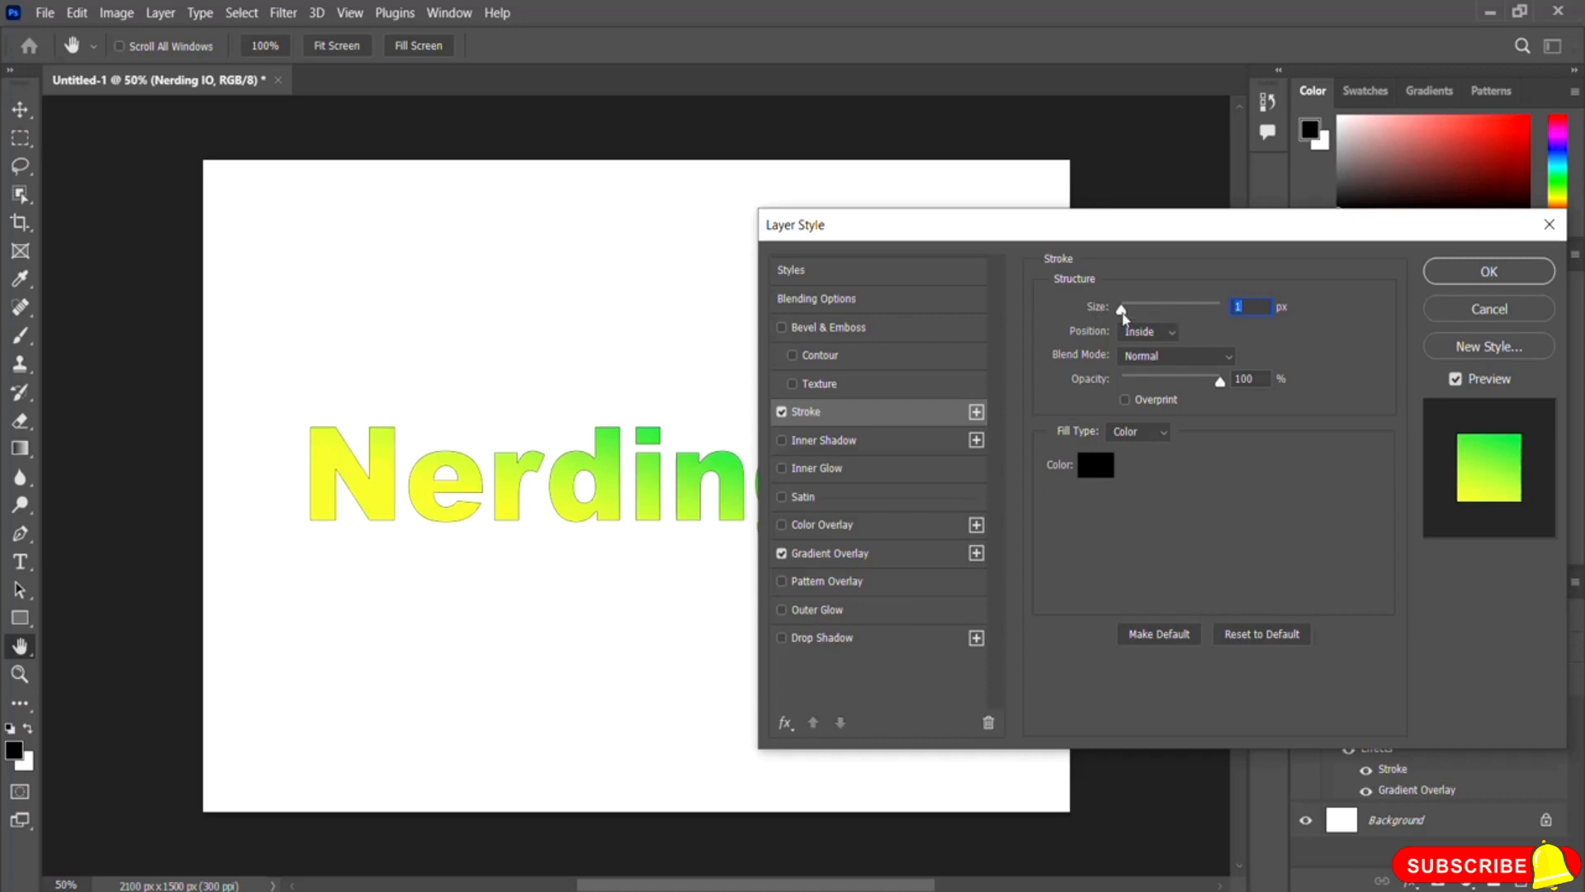
drag(1121, 318, 1132, 318)
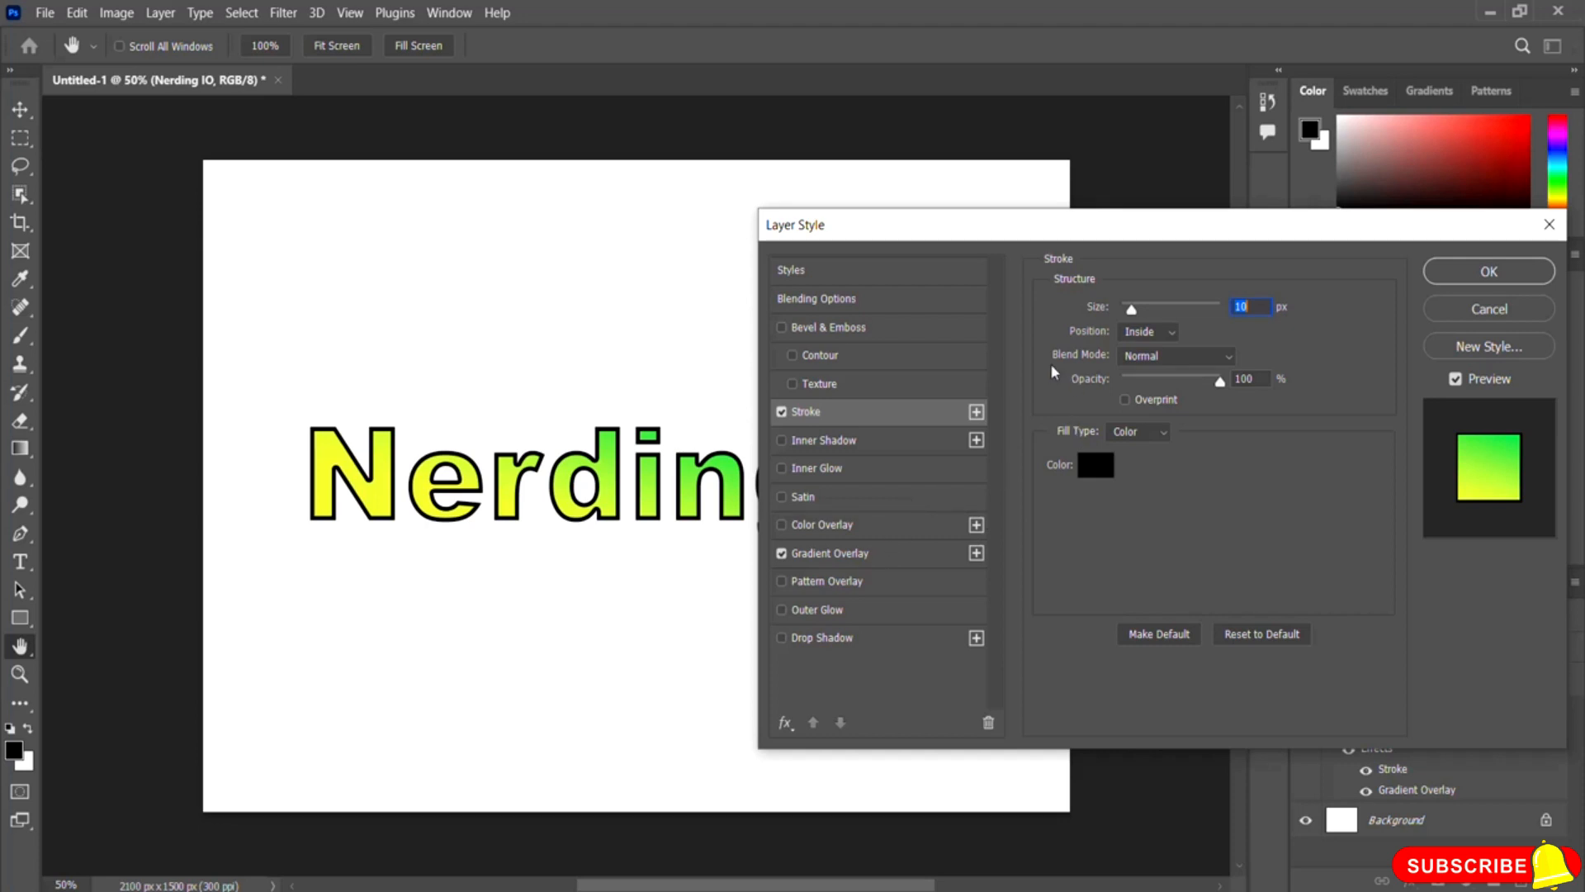
click(1164, 337)
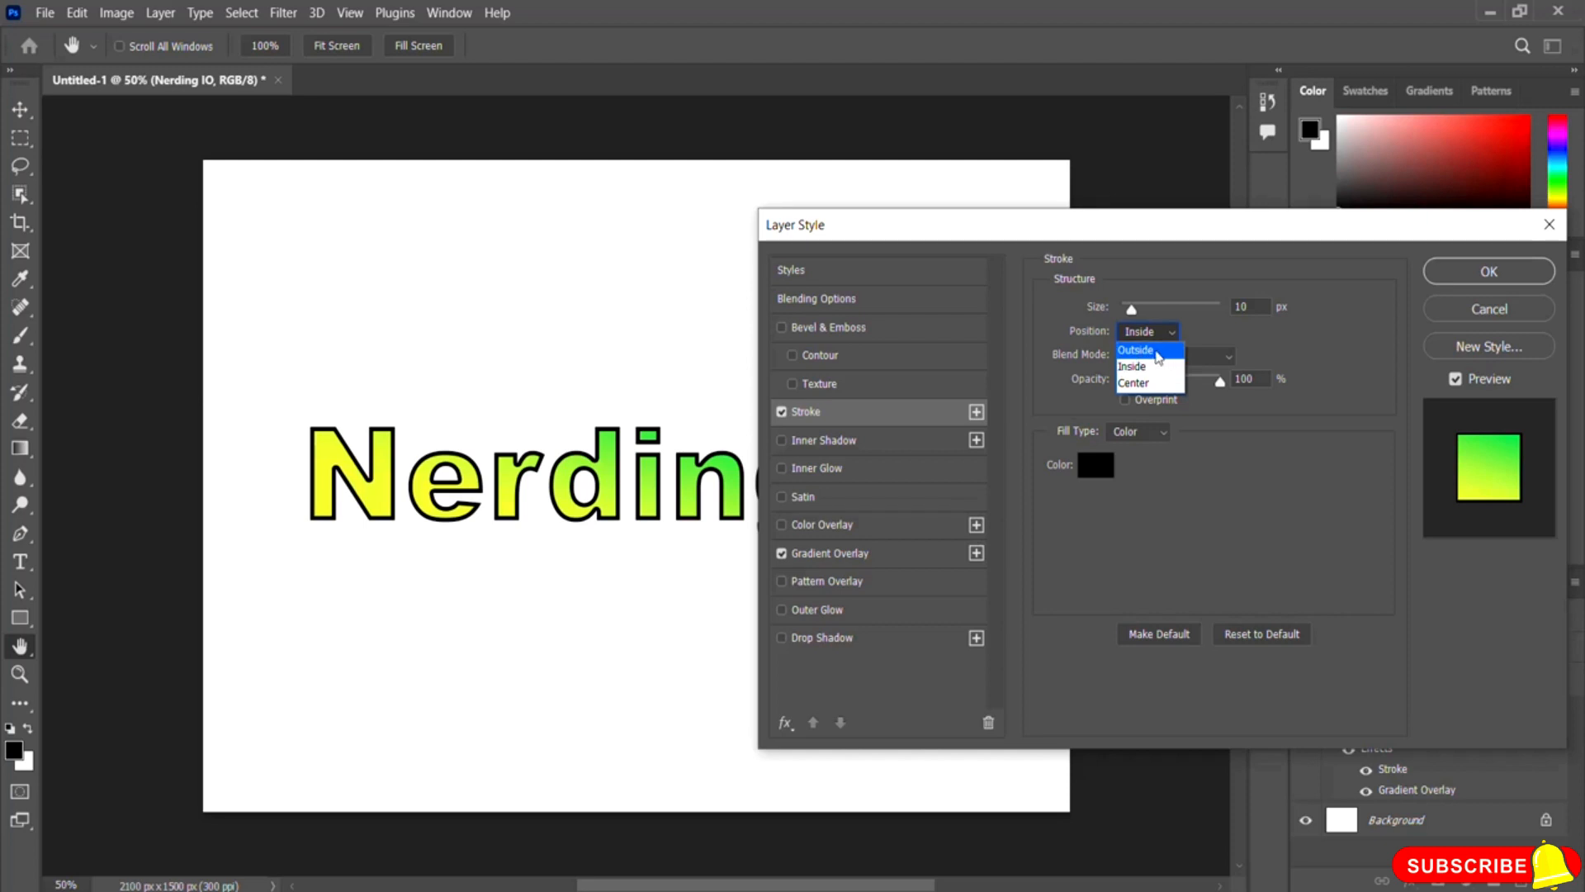
click(1156, 351)
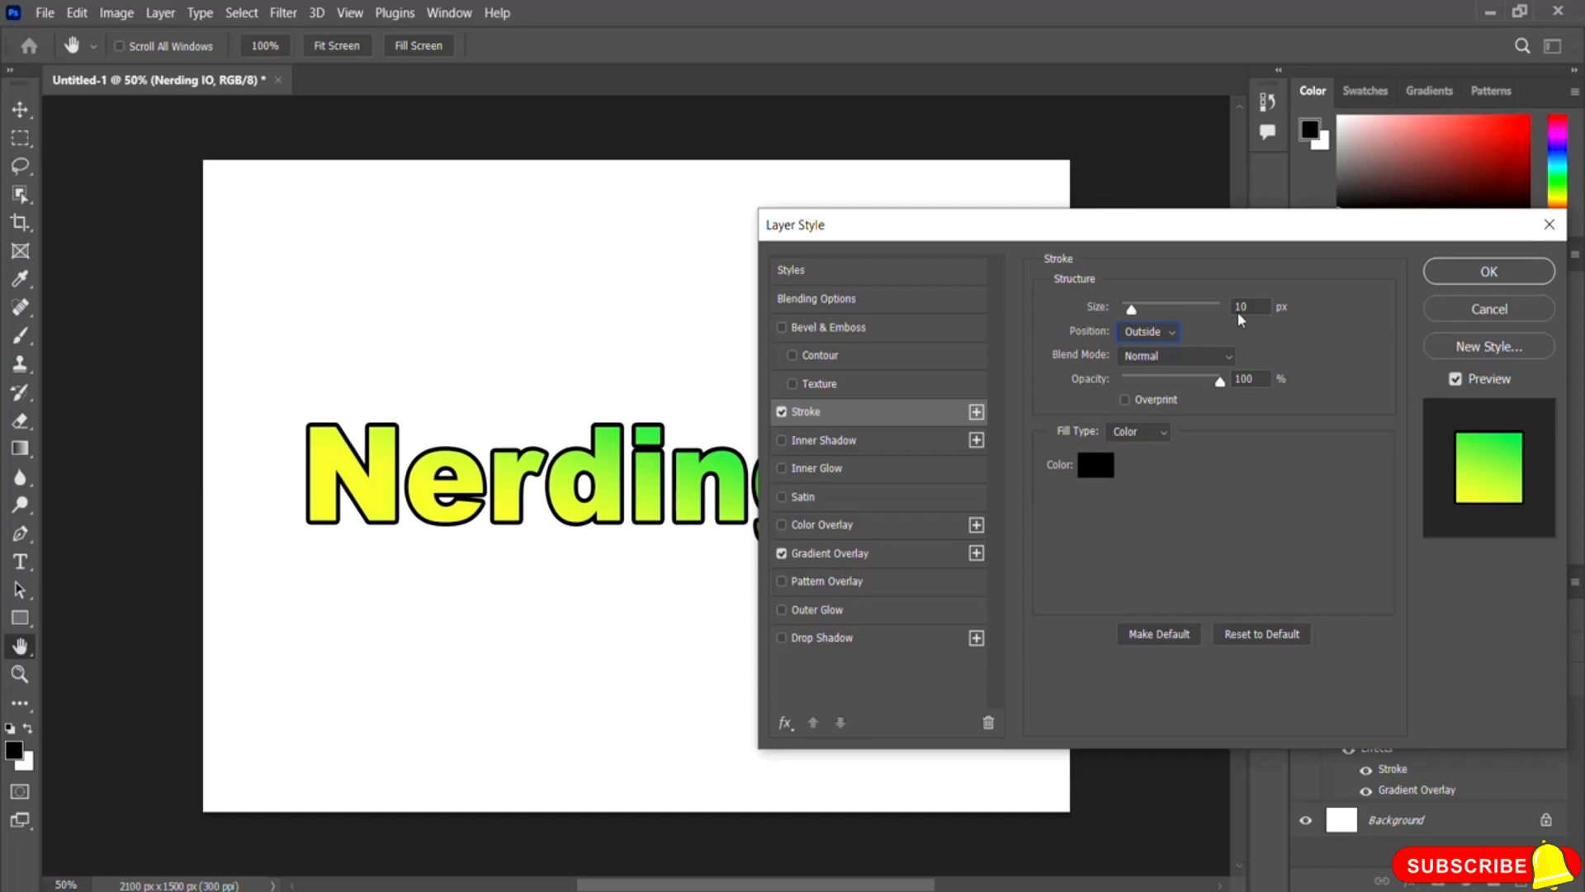
drag(1132, 315, 1130, 313)
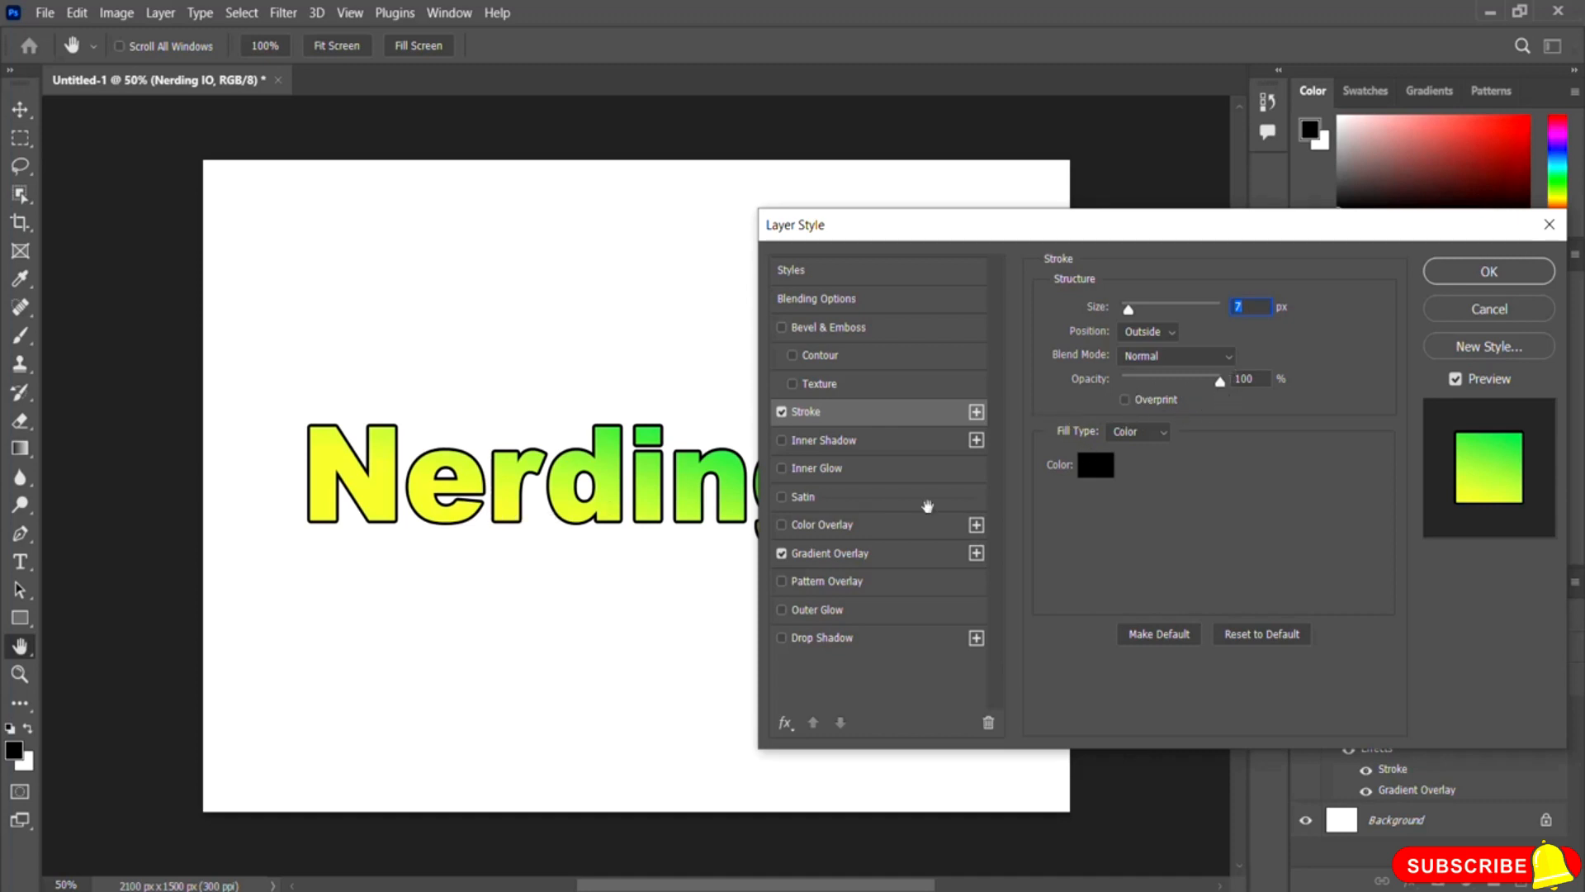
mouse_move(1220, 383)
mouse_down()
mouse_move(1132, 391)
mouse_move(1145, 397)
mouse_up()
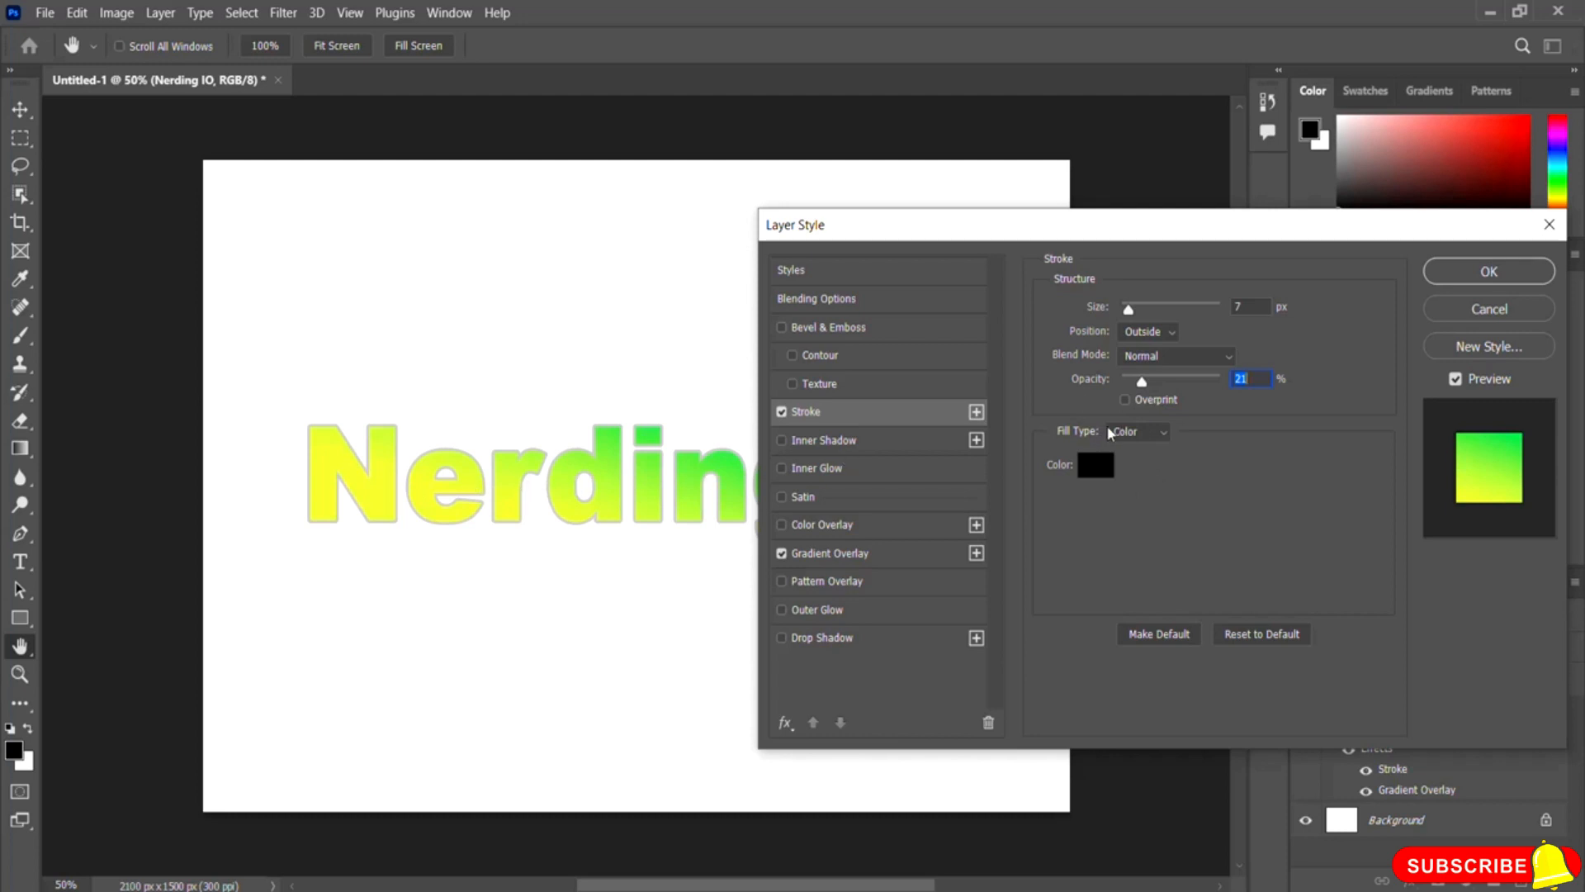
drag(1142, 382, 1236, 383)
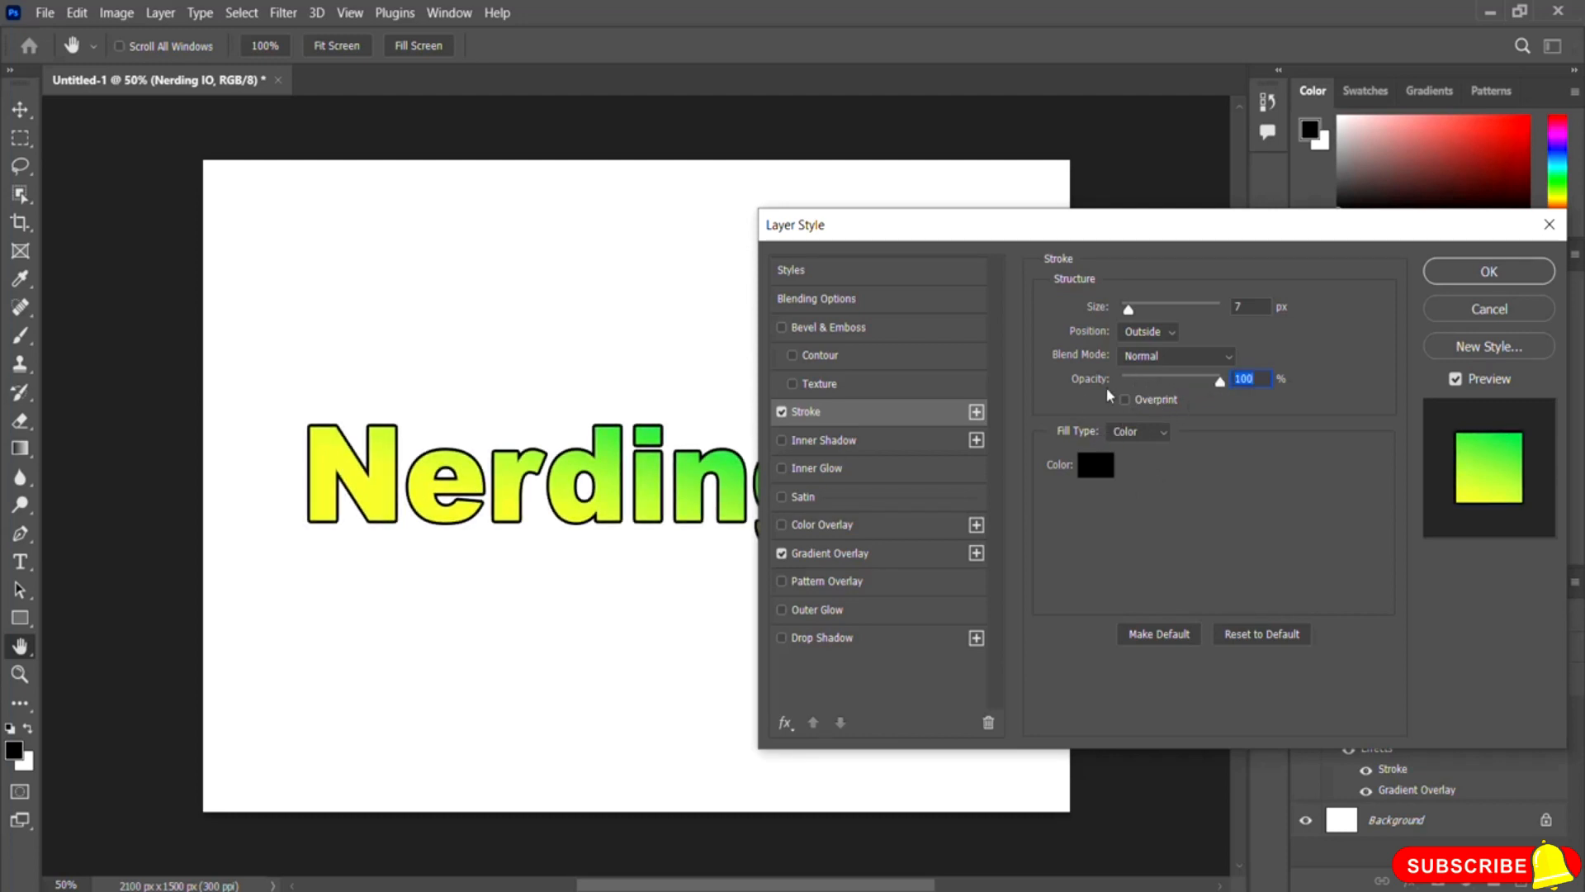
- Set the text's stroke color to red fa0505 and apply the layer style
click(1096, 469)
mouse_move(726, 139)
mouse_down()
mouse_move(912, 178)
mouse_move(993, 221)
mouse_move(991, 240)
mouse_move(981, 230)
mouse_up()
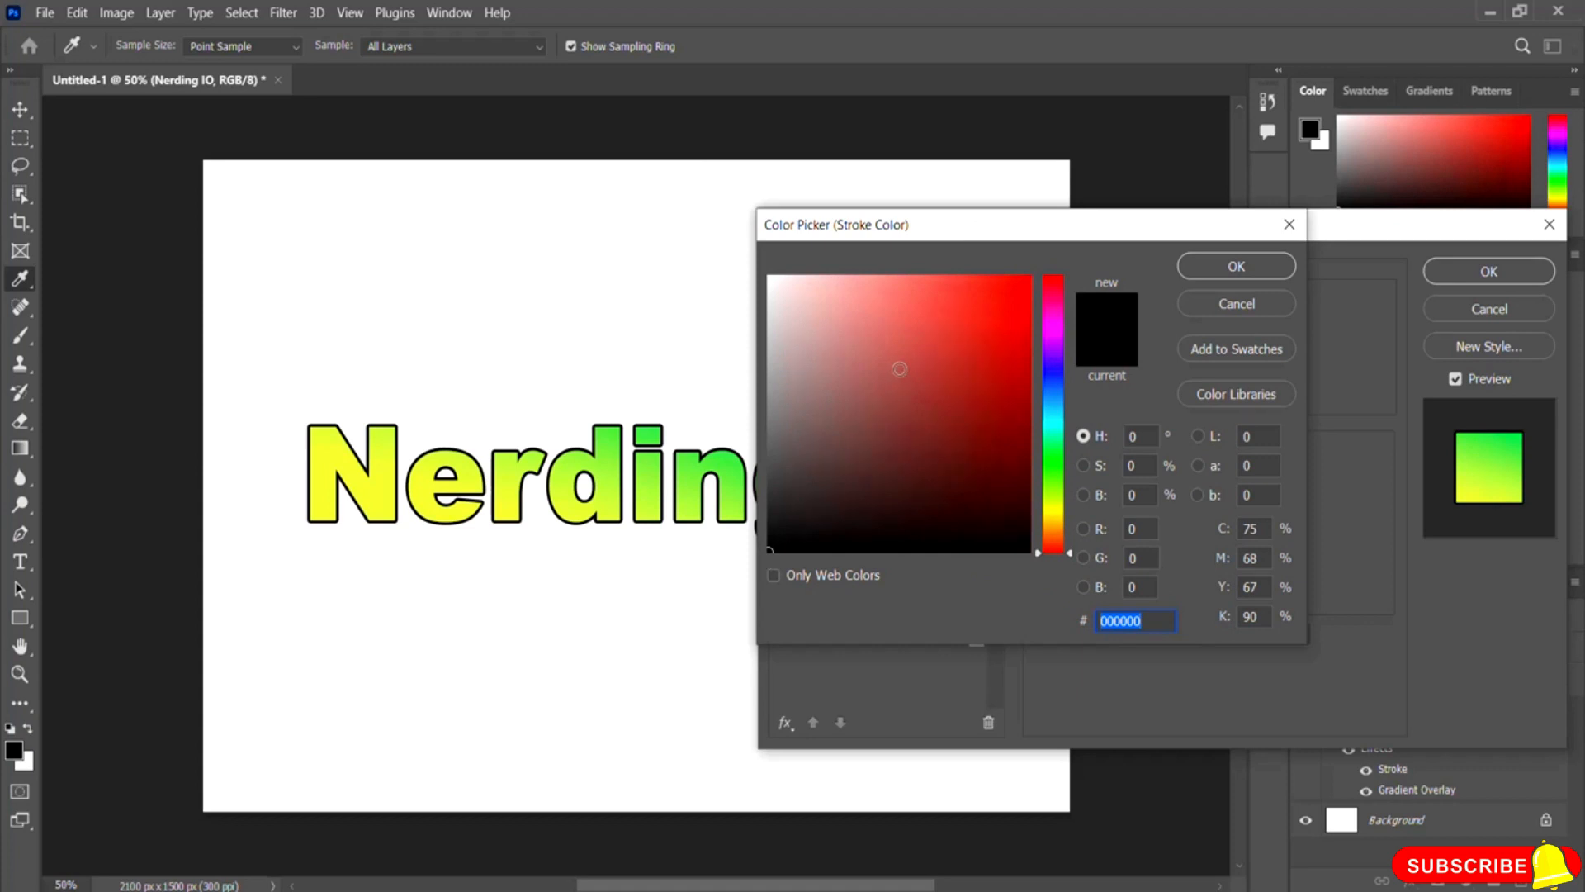
click(947, 313)
click(974, 309)
click(994, 284)
click(1025, 281)
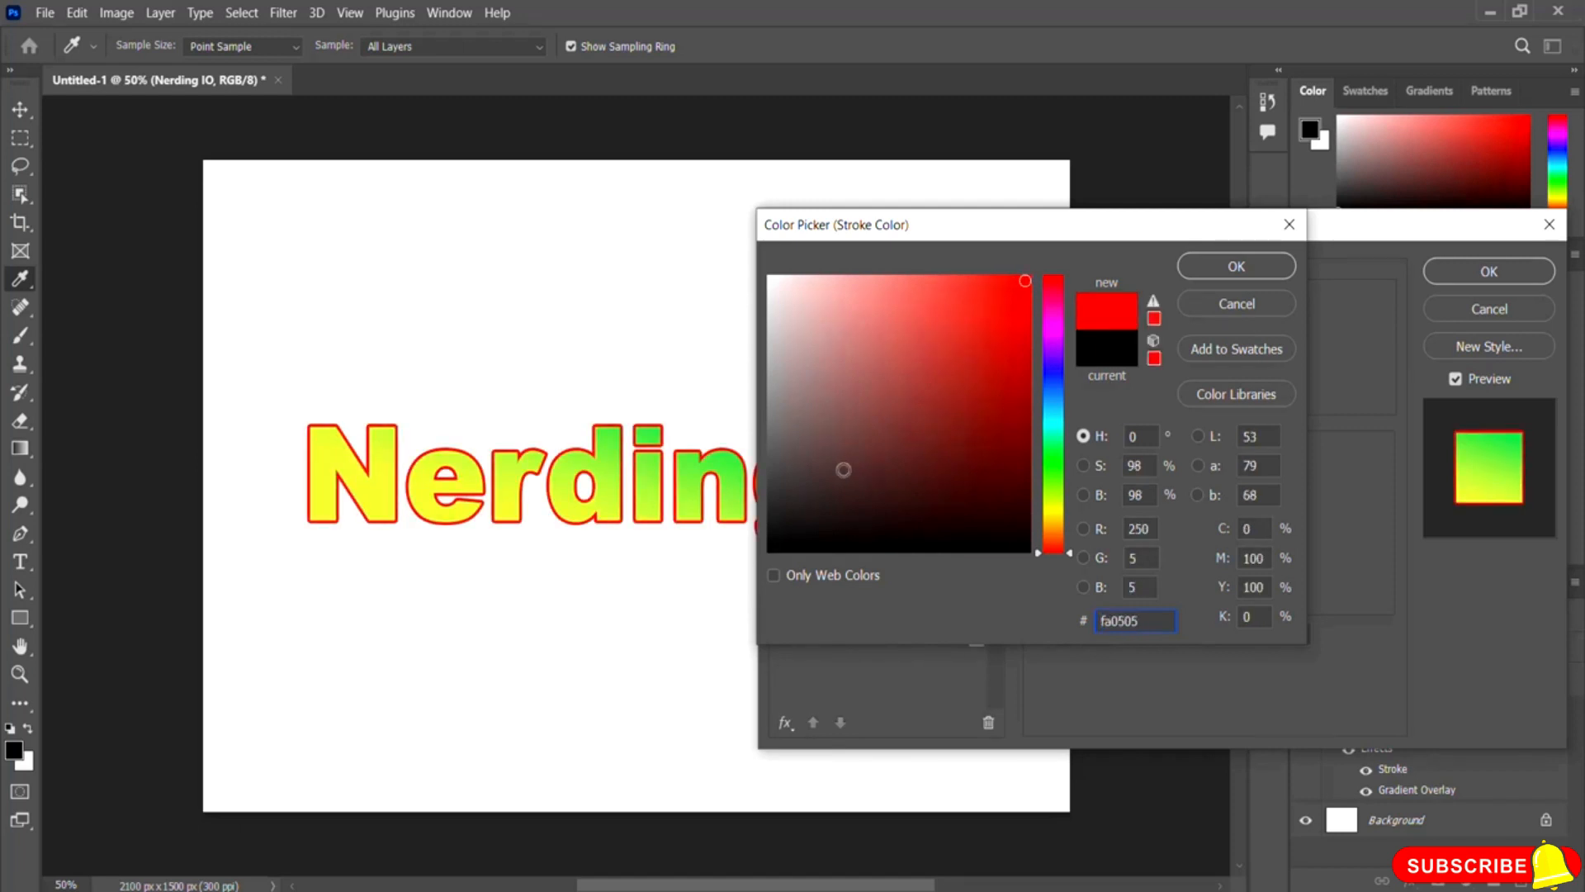
click(1238, 266)
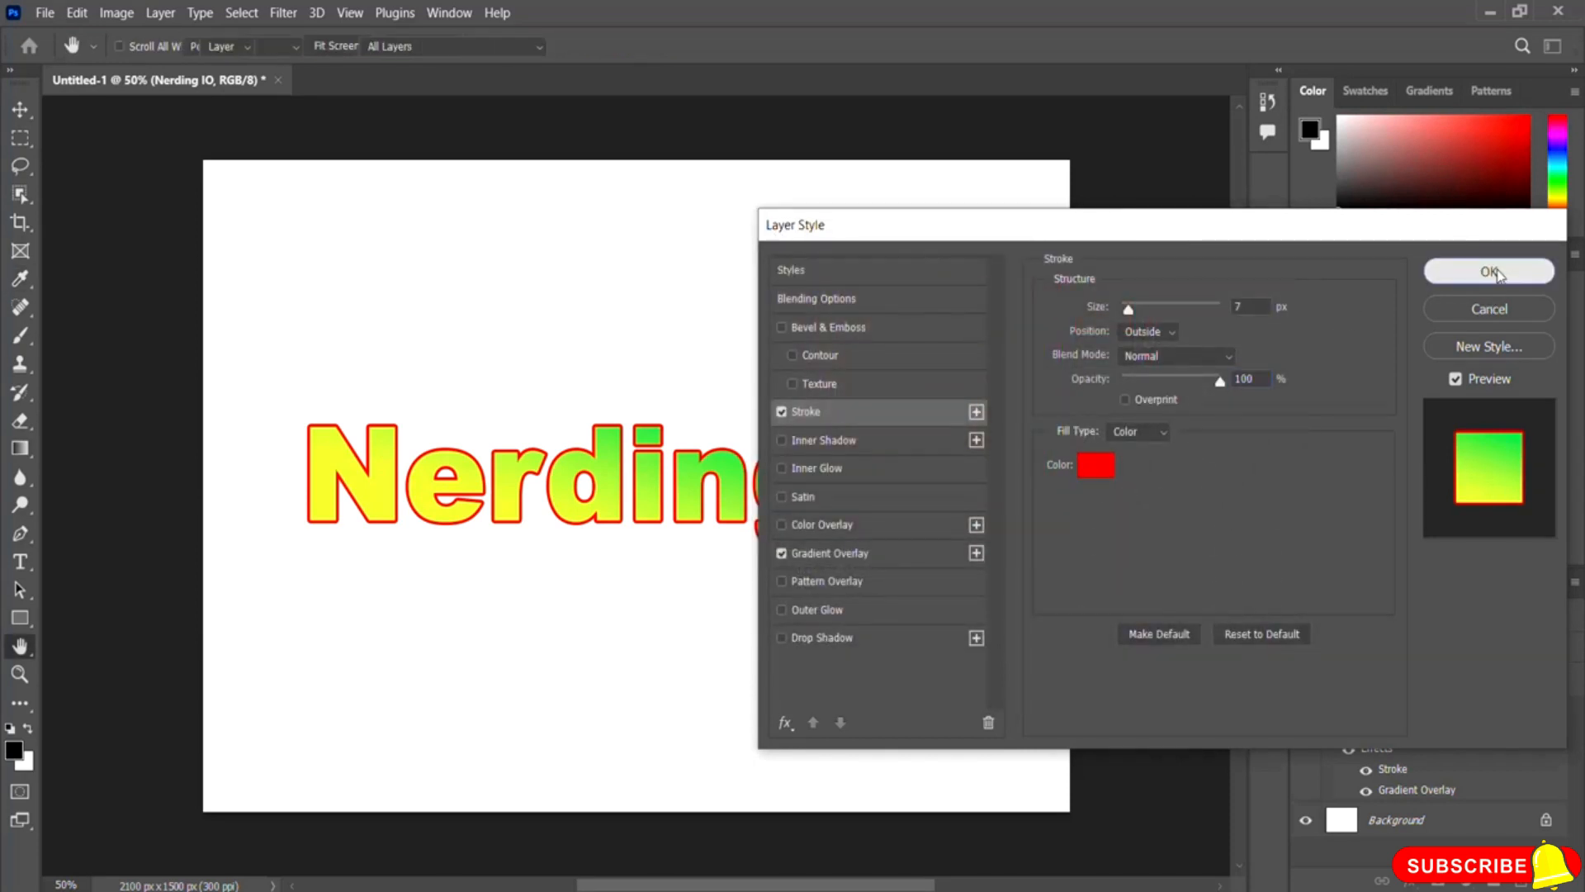
click(1488, 271)
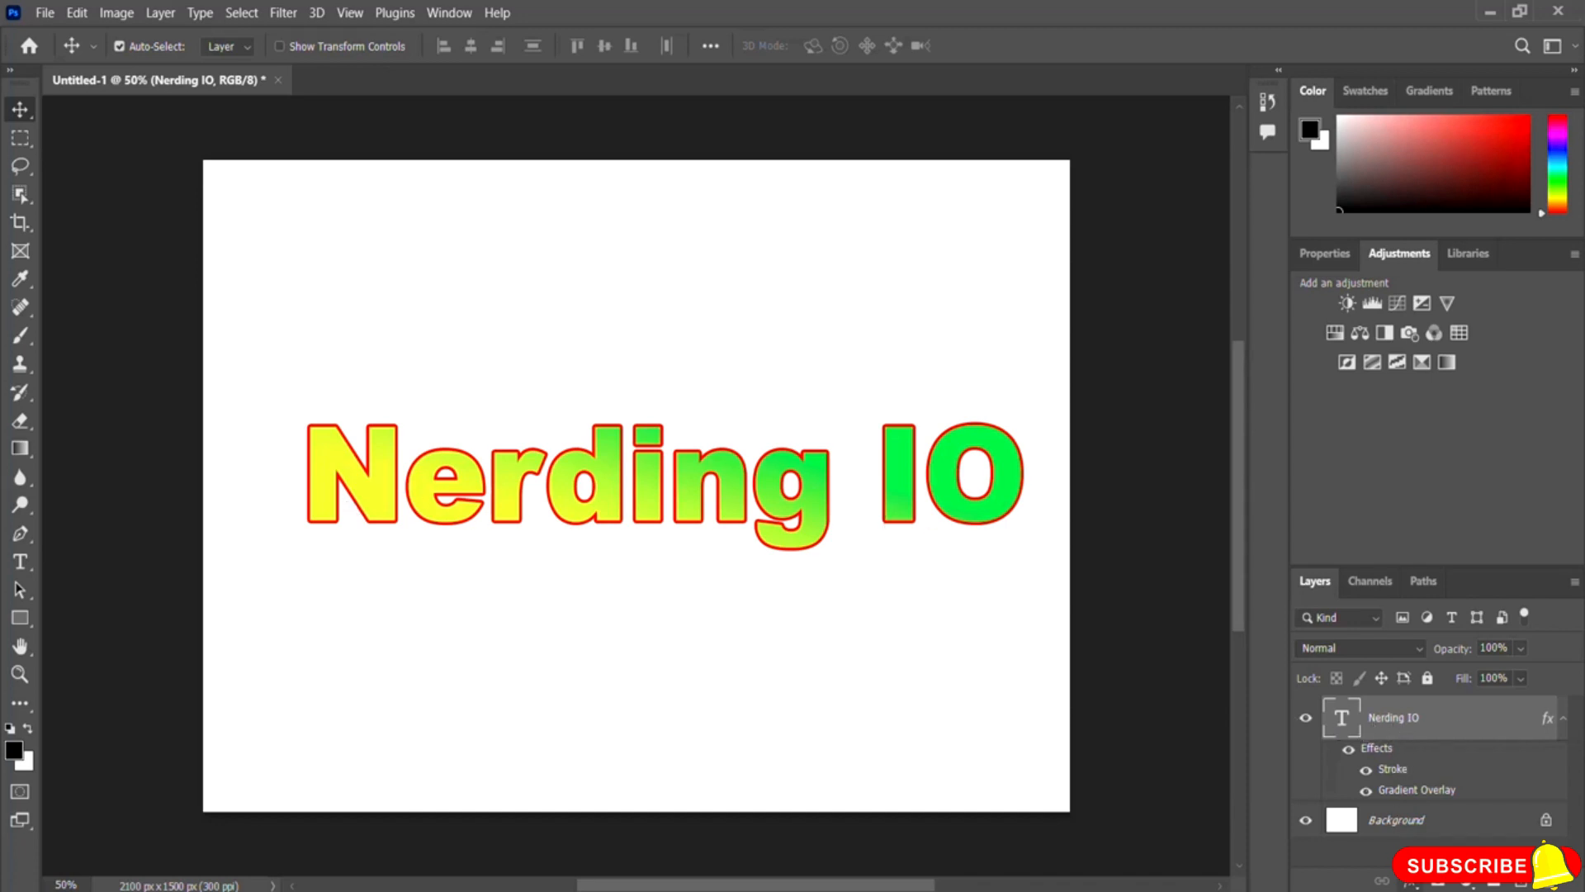
- Add a Bevel & Emboss effect to the Nerding IO text and lower its depth to 1% and size to 0 px
click(1412, 882)
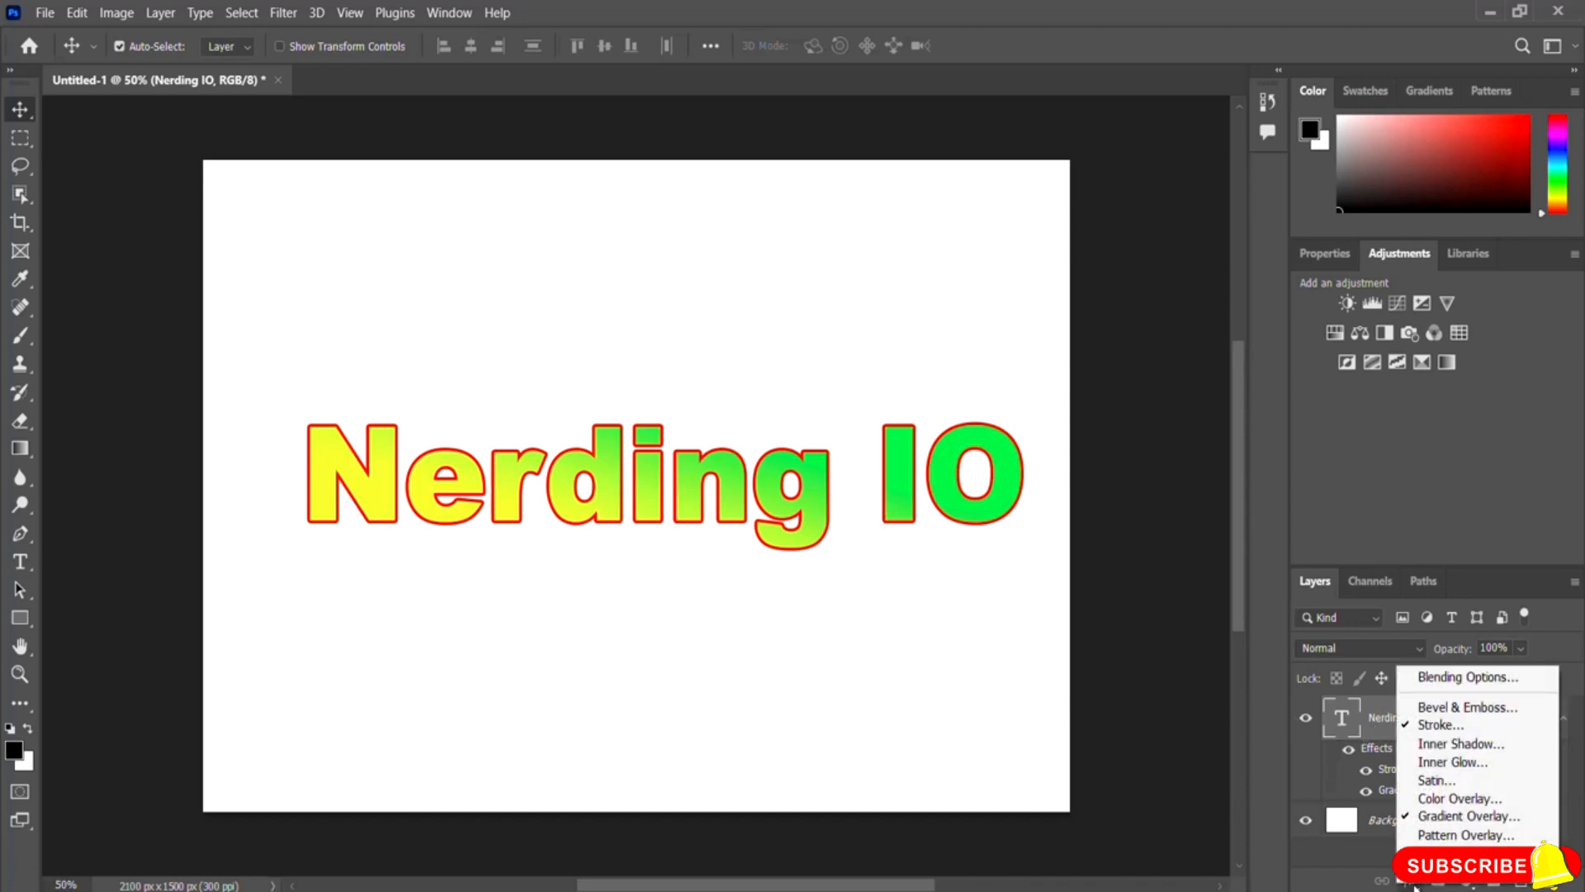
click(1501, 715)
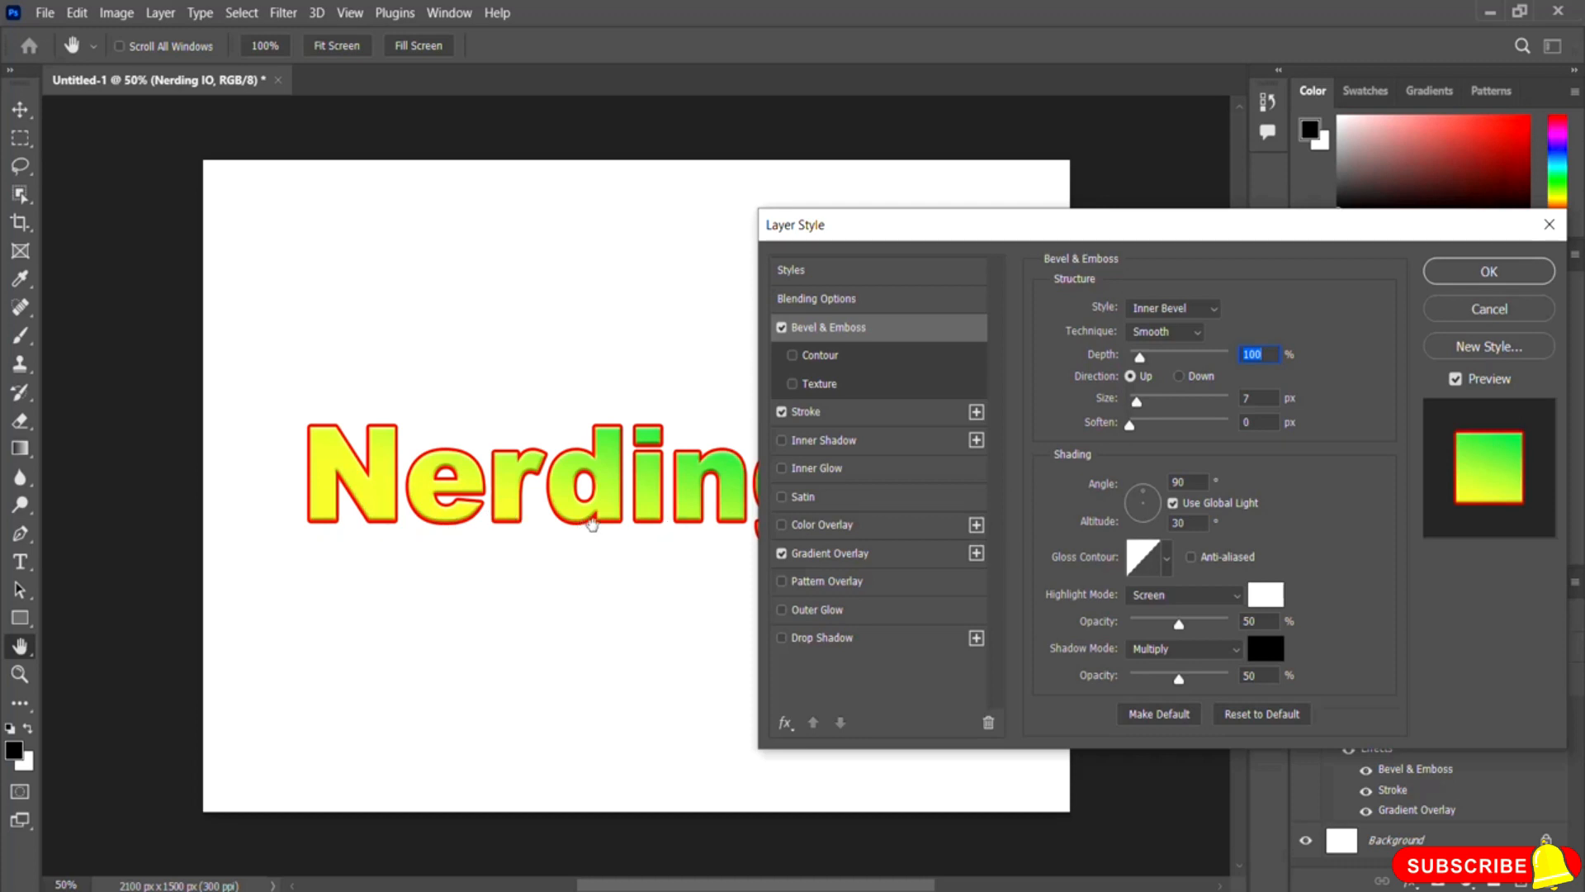
drag(1140, 359, 1091, 410)
key(Tab)
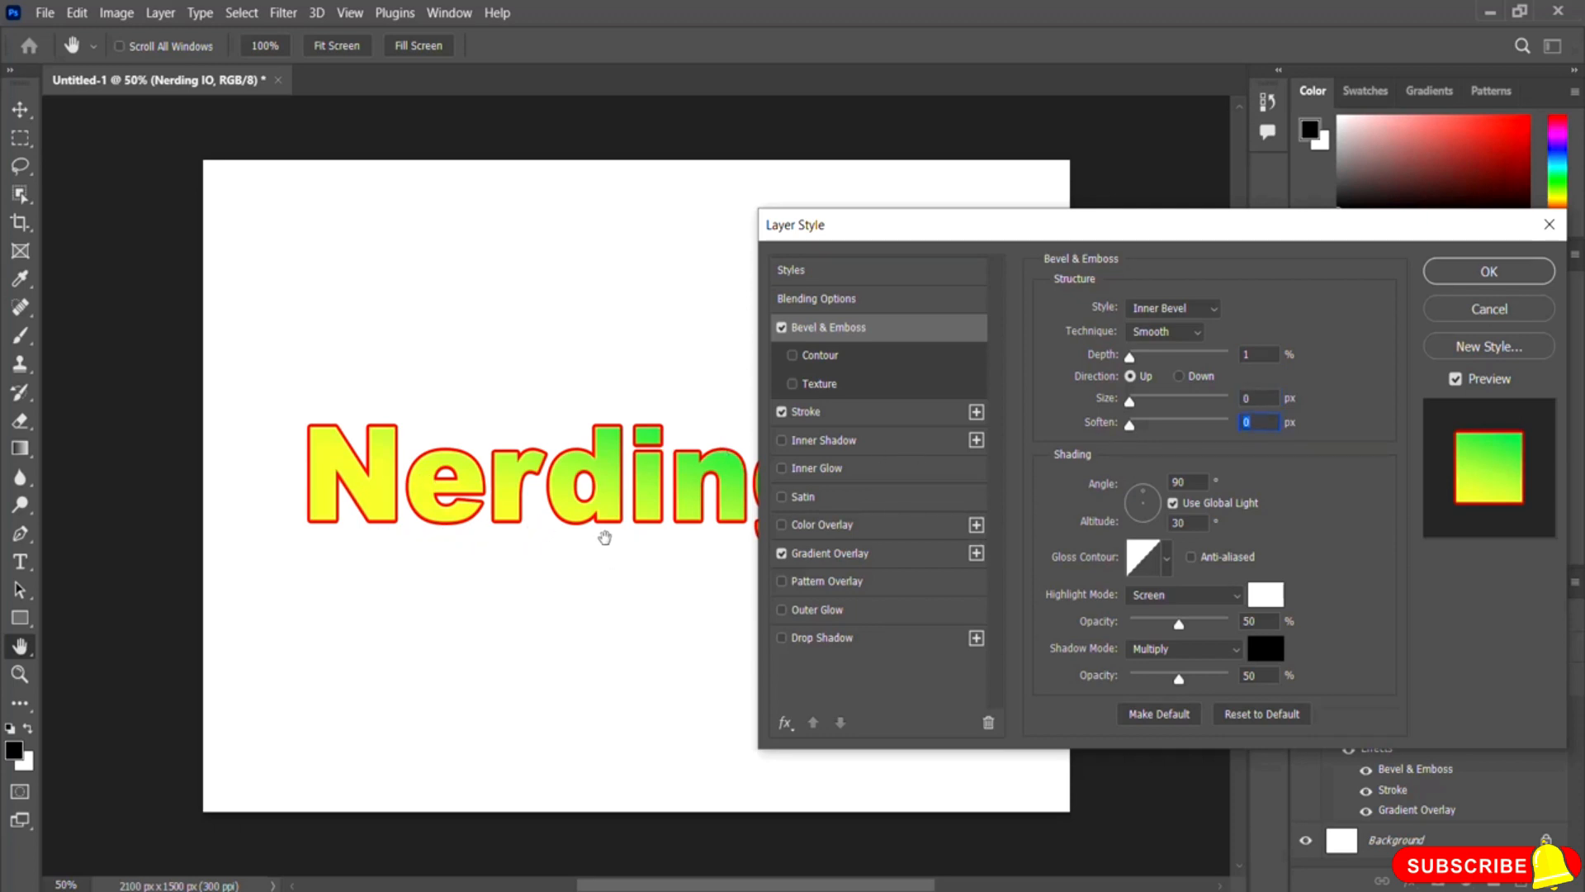
- Adjust the bevel to a depth of 459%, a size of 10 px and a soften value of 4 px
drag(1130, 360, 1144, 407)
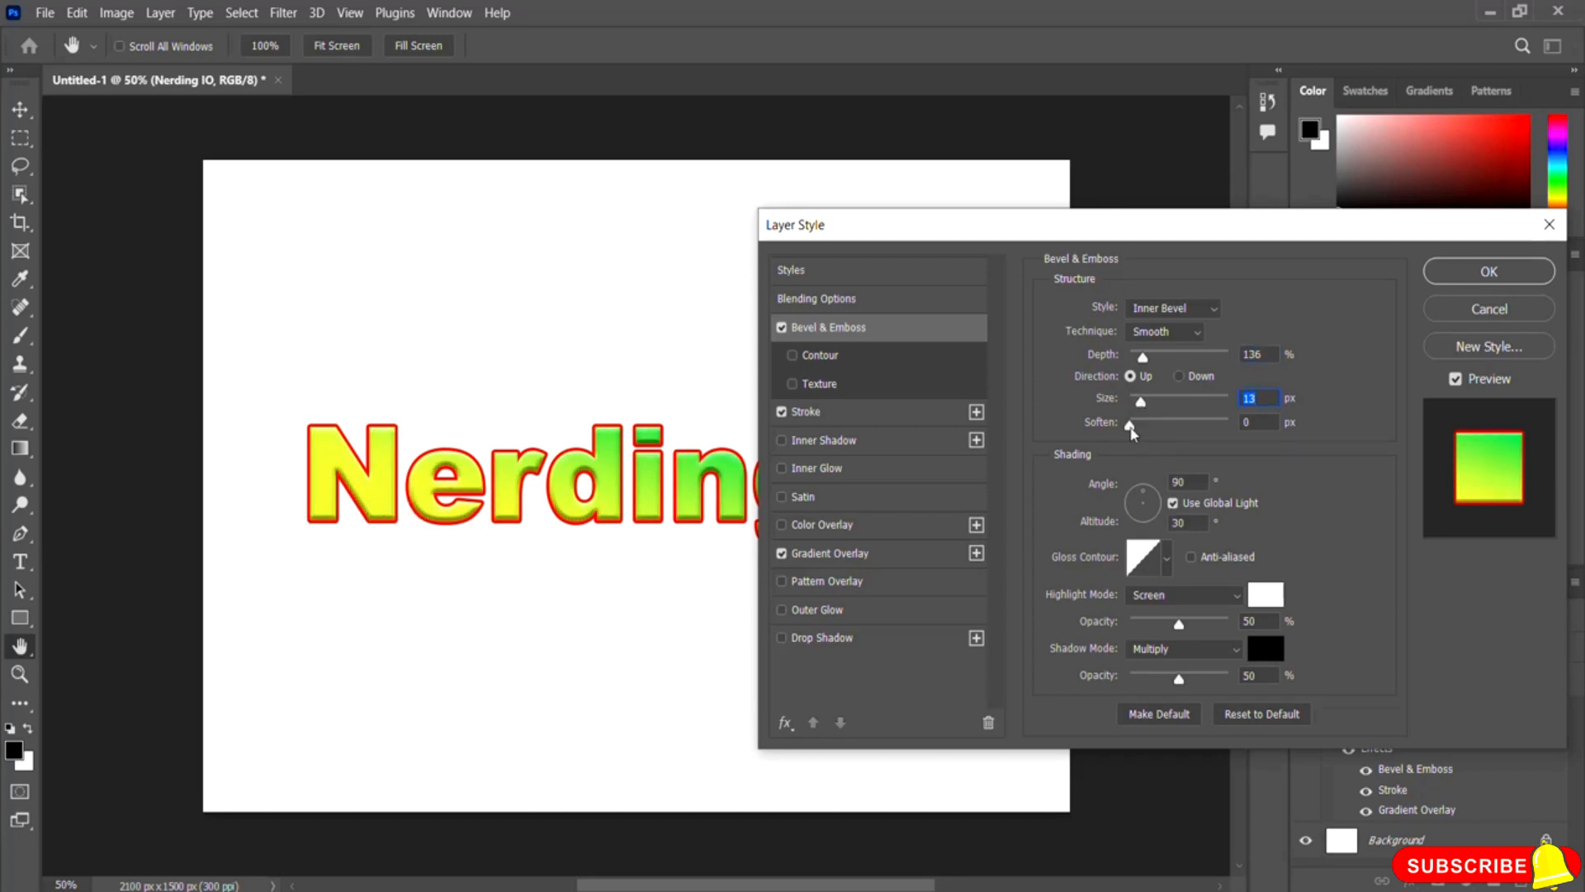
drag(1131, 427, 1162, 427)
drag(1143, 359, 1141, 414)
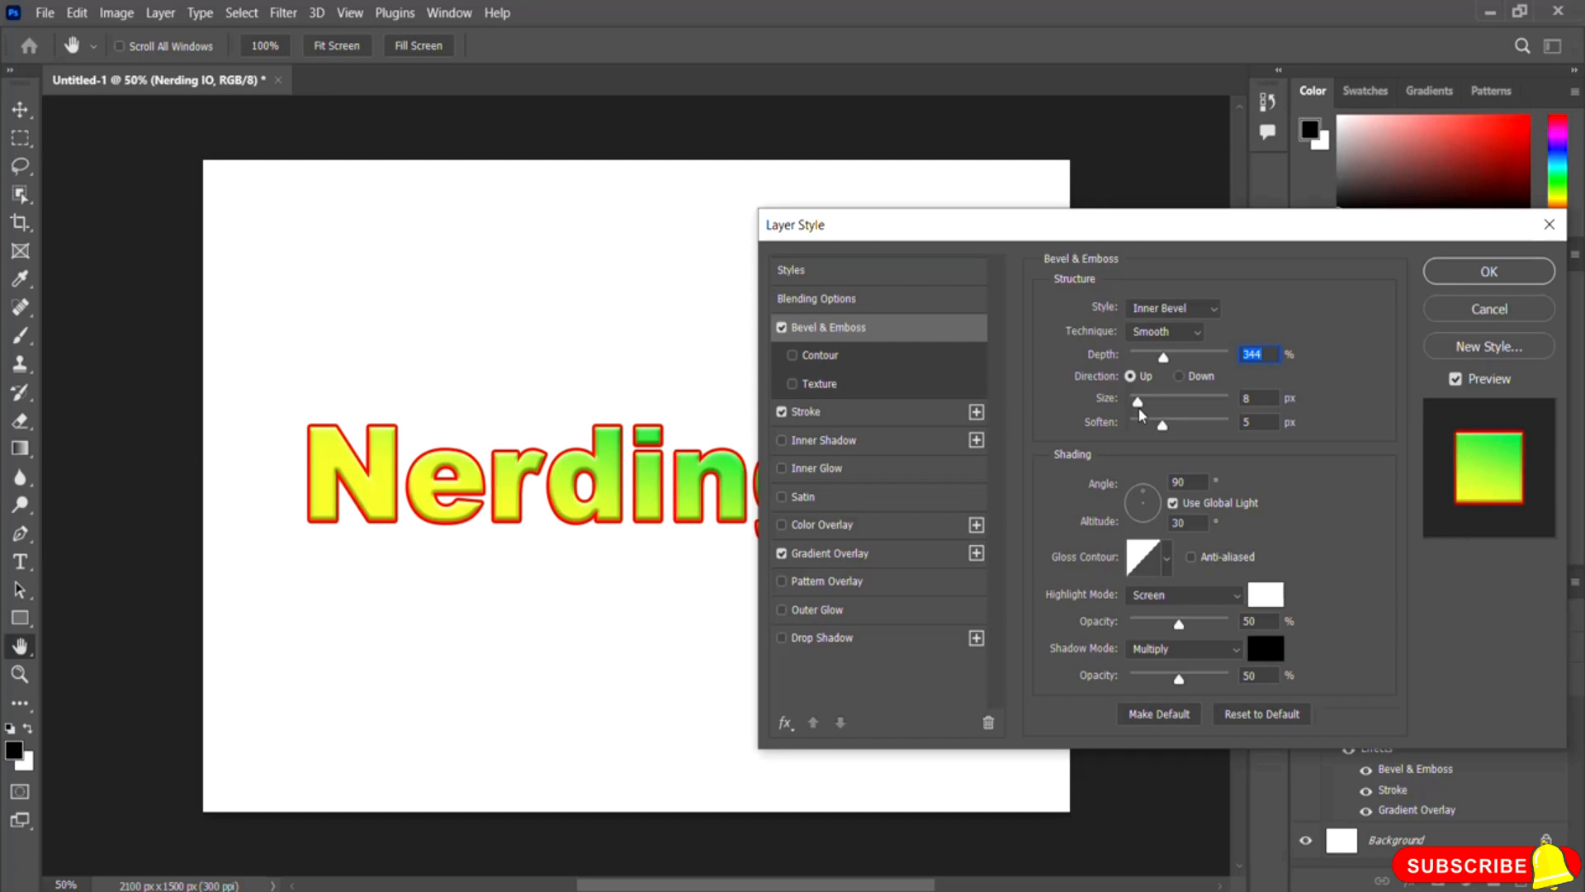
drag(1140, 415, 1142, 413)
drag(1164, 356, 1156, 365)
drag(1163, 425, 1157, 428)
drag(1154, 357, 1141, 412)
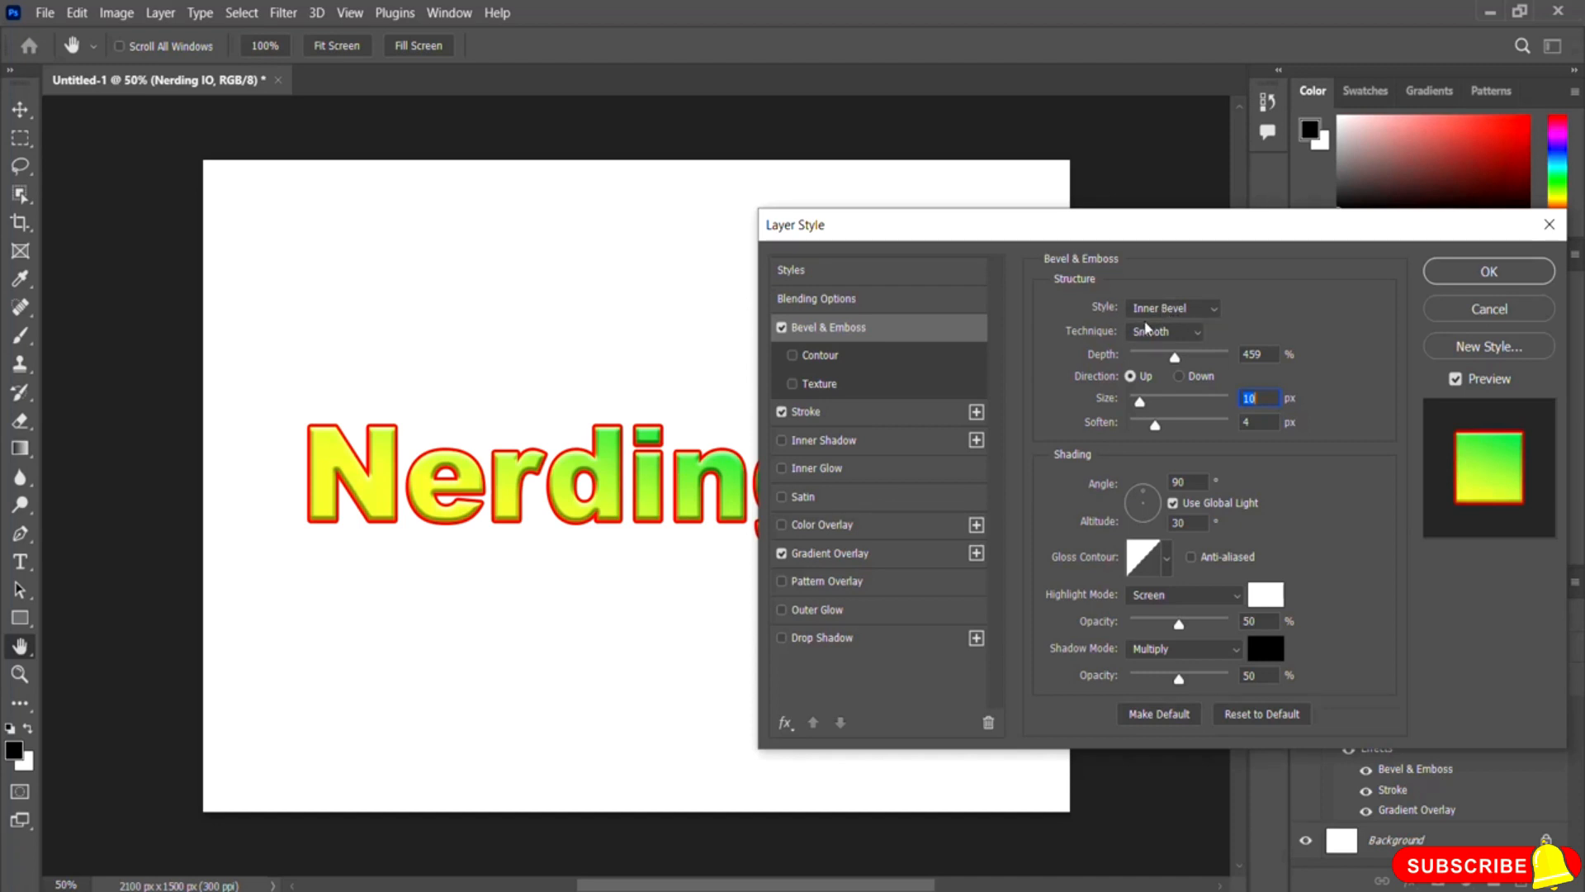
- Try the Outer Bevel, Emboss, Pillow Emboss and Stroke Emboss styles on the text, returning to Inner Bevel
click(1214, 311)
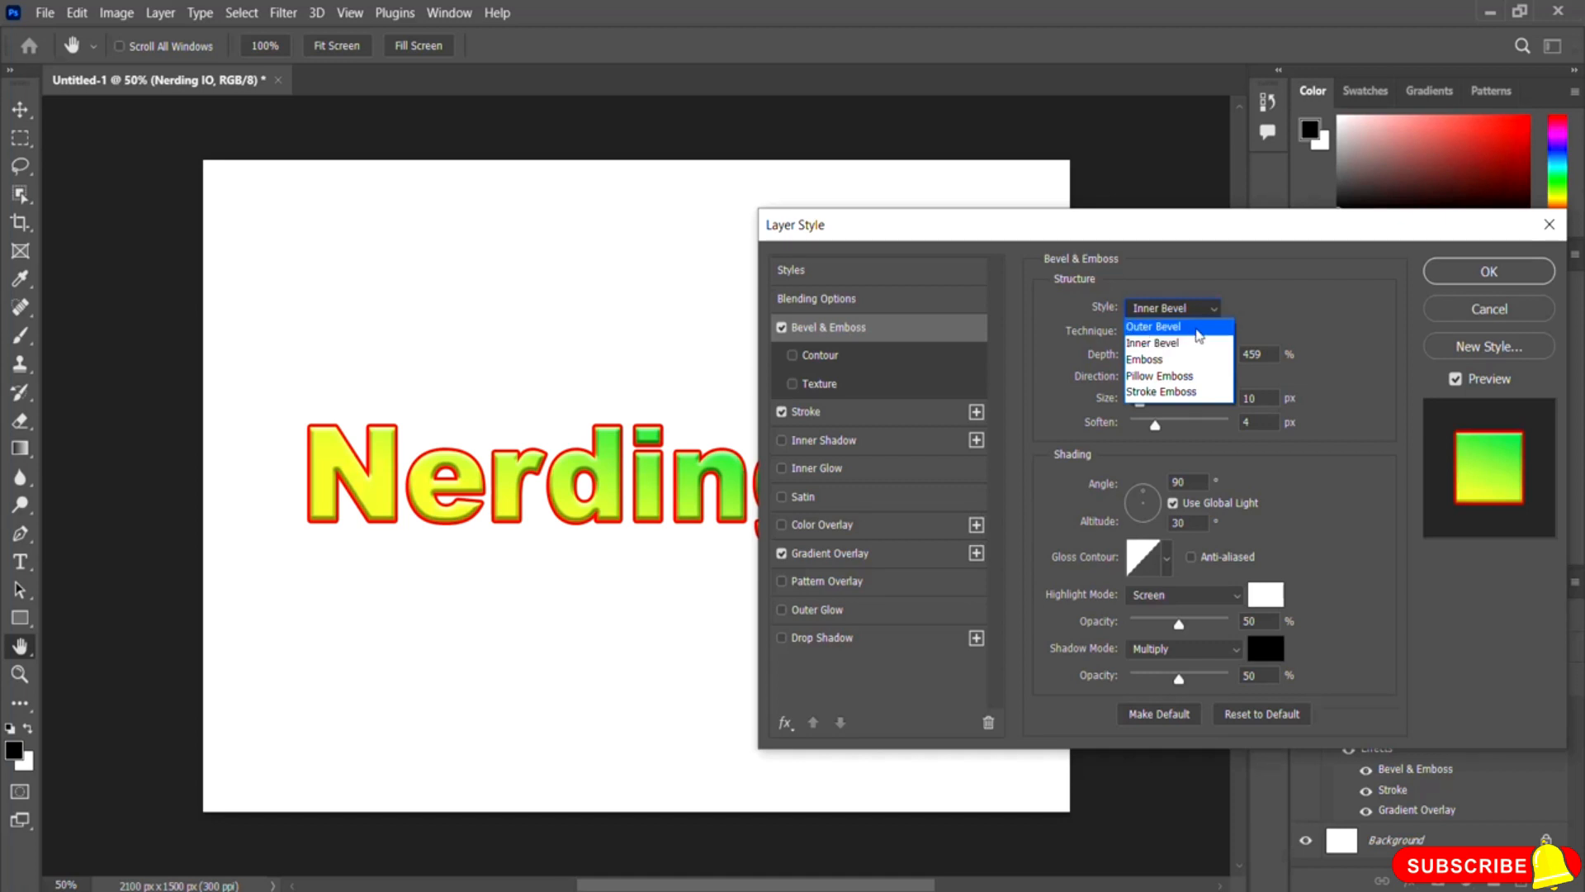
click(1156, 326)
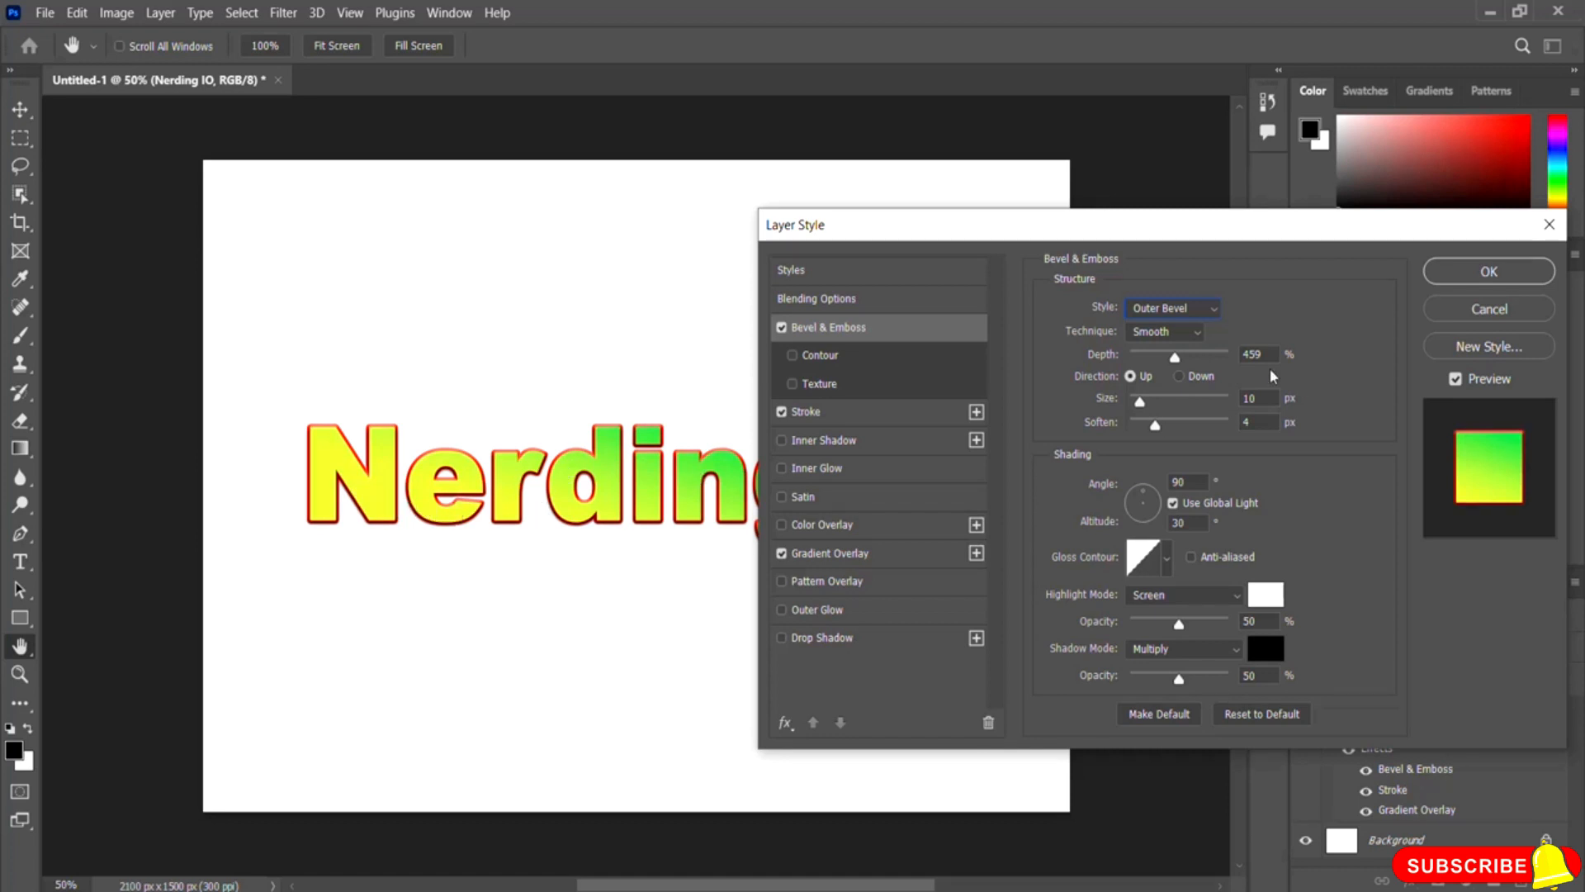
click(1199, 312)
click(1185, 364)
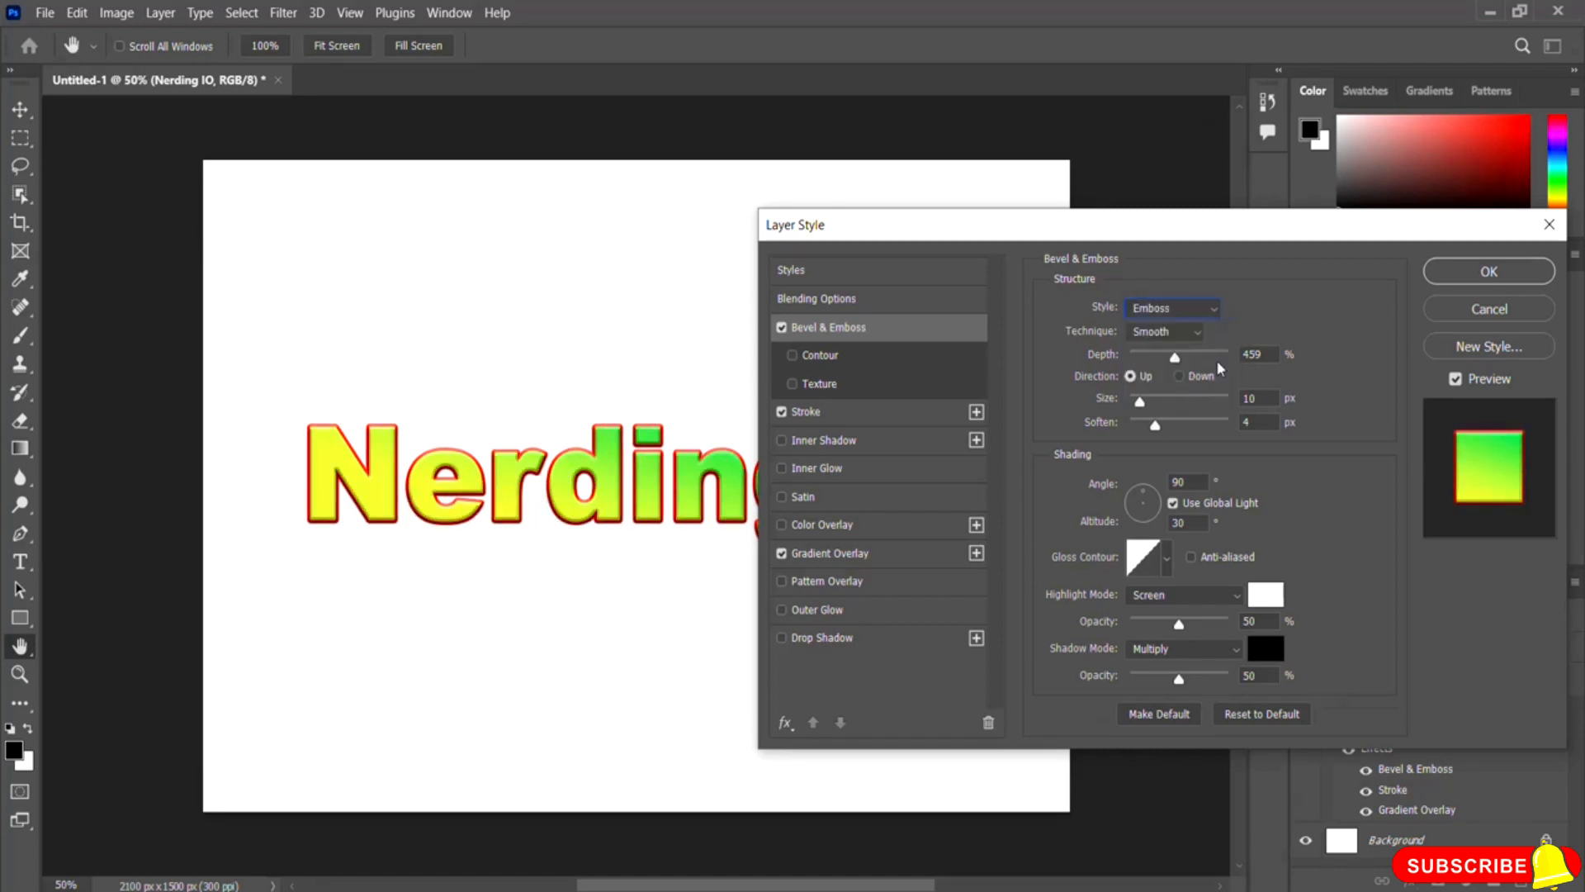
click(1210, 317)
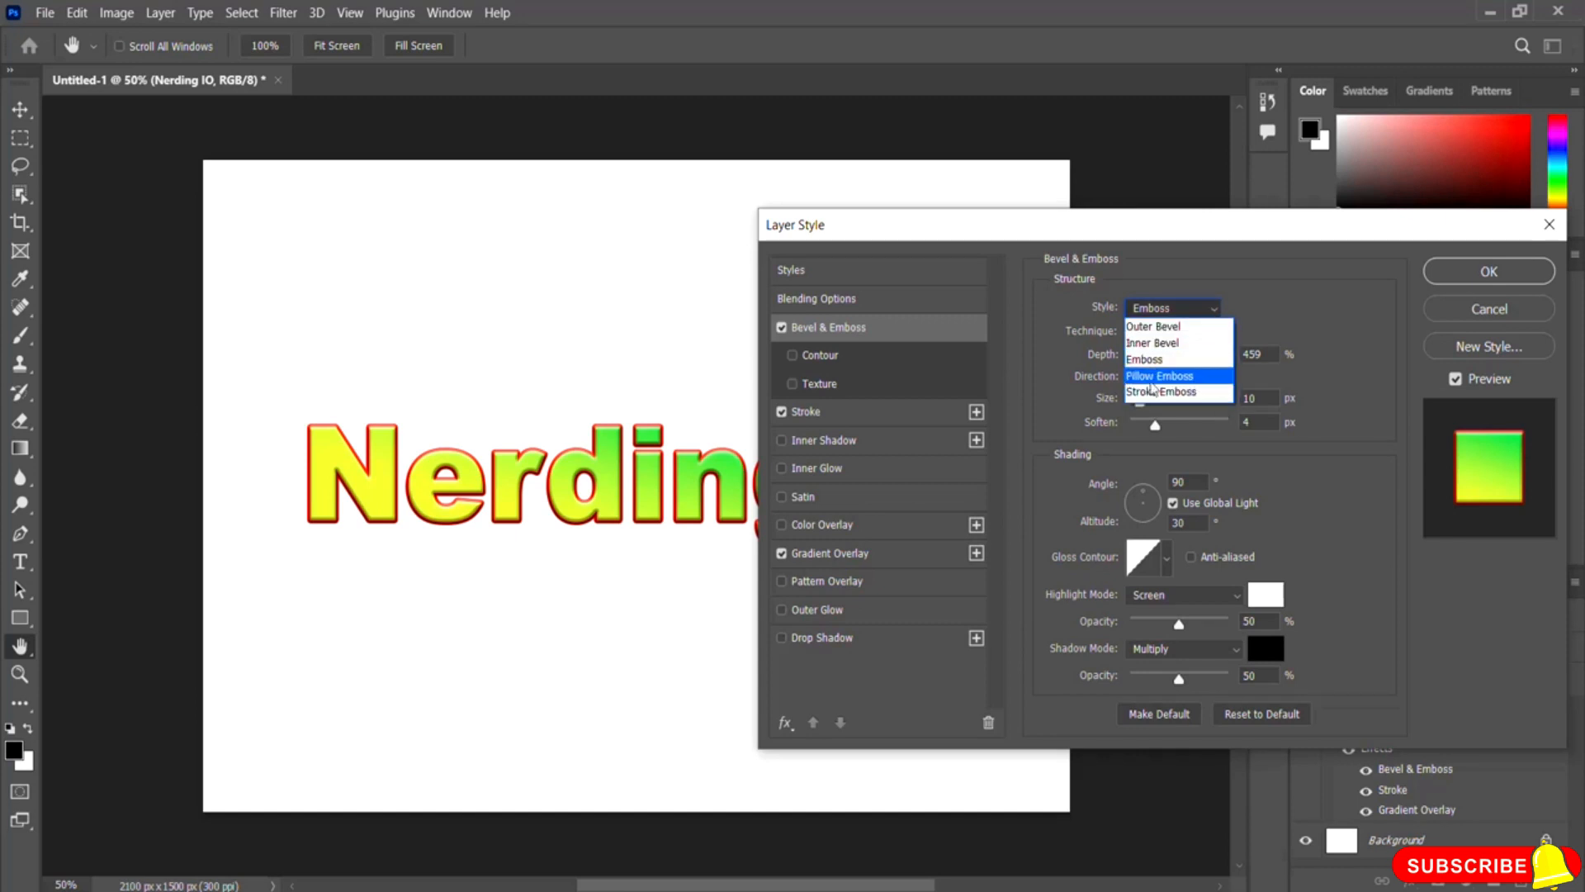
click(1189, 377)
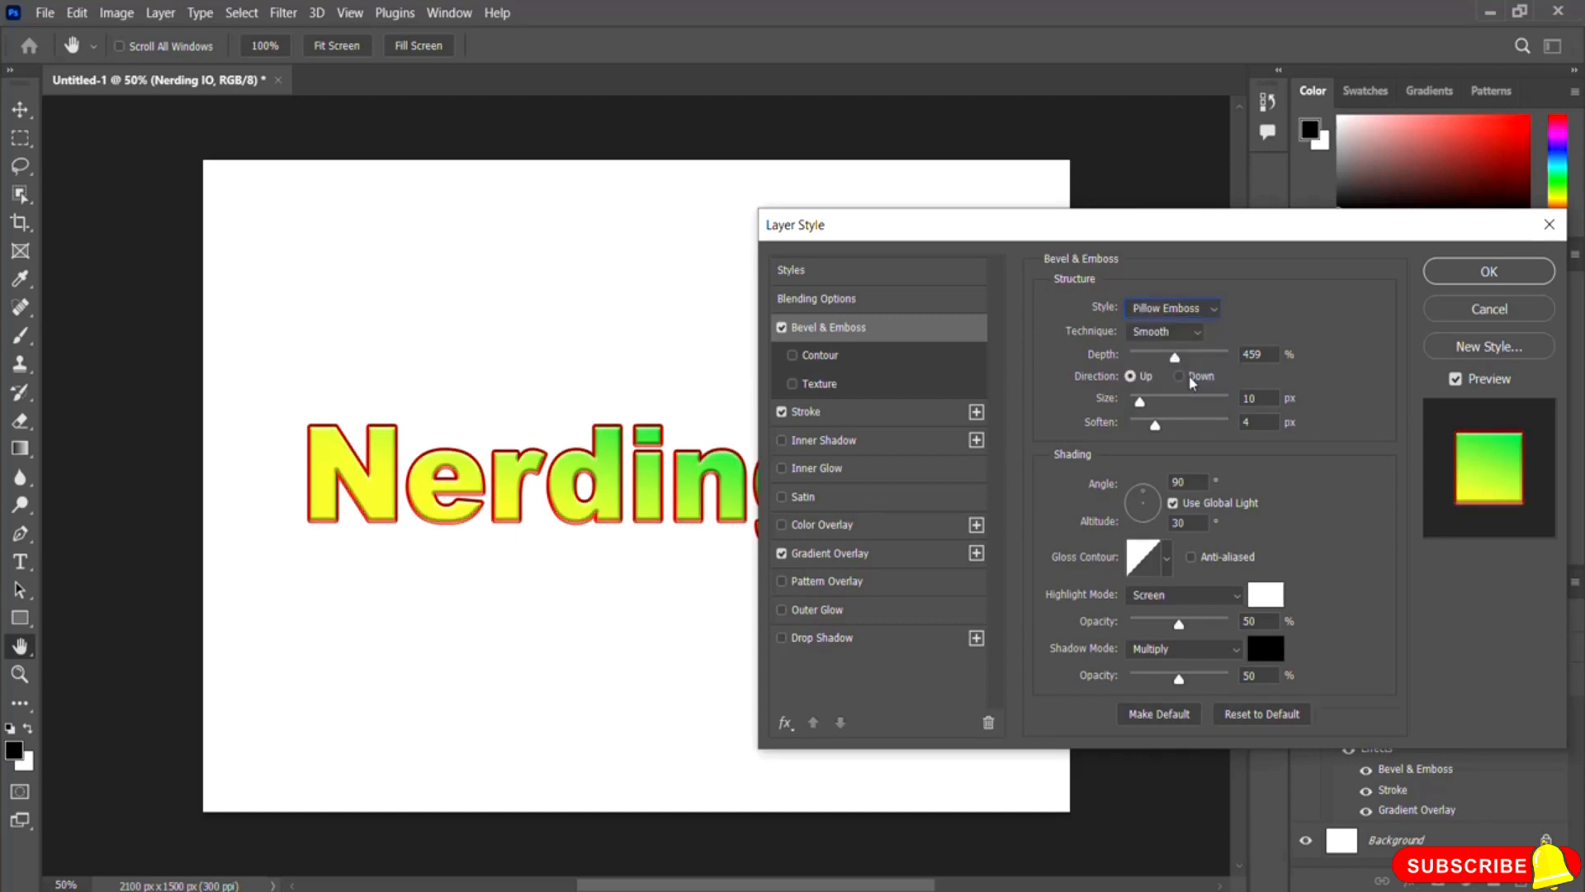
click(1164, 309)
click(1194, 395)
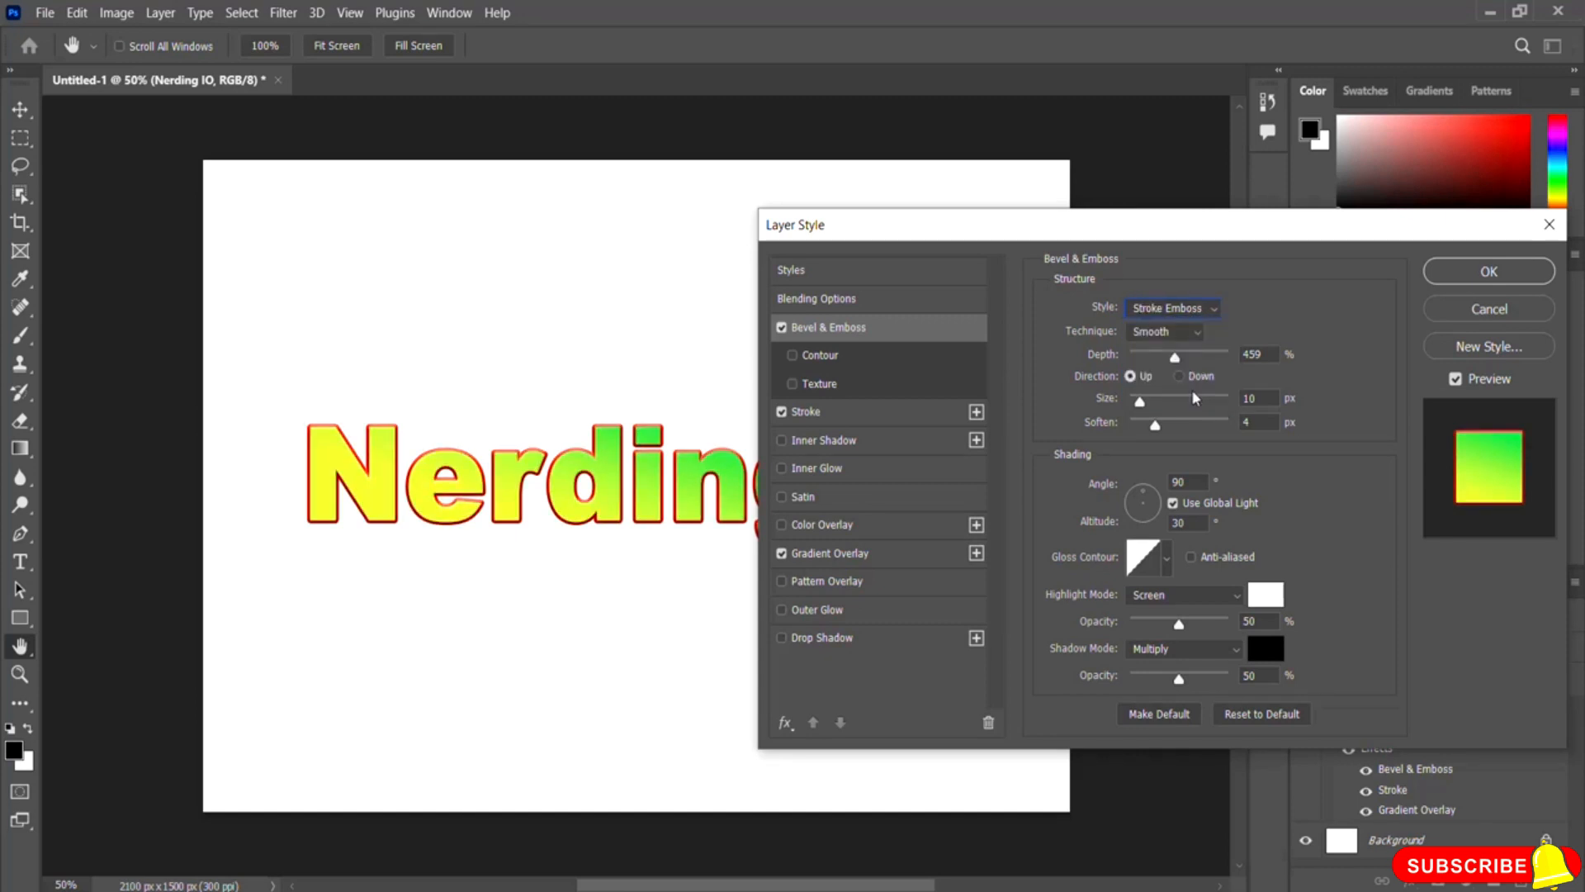
click(1205, 314)
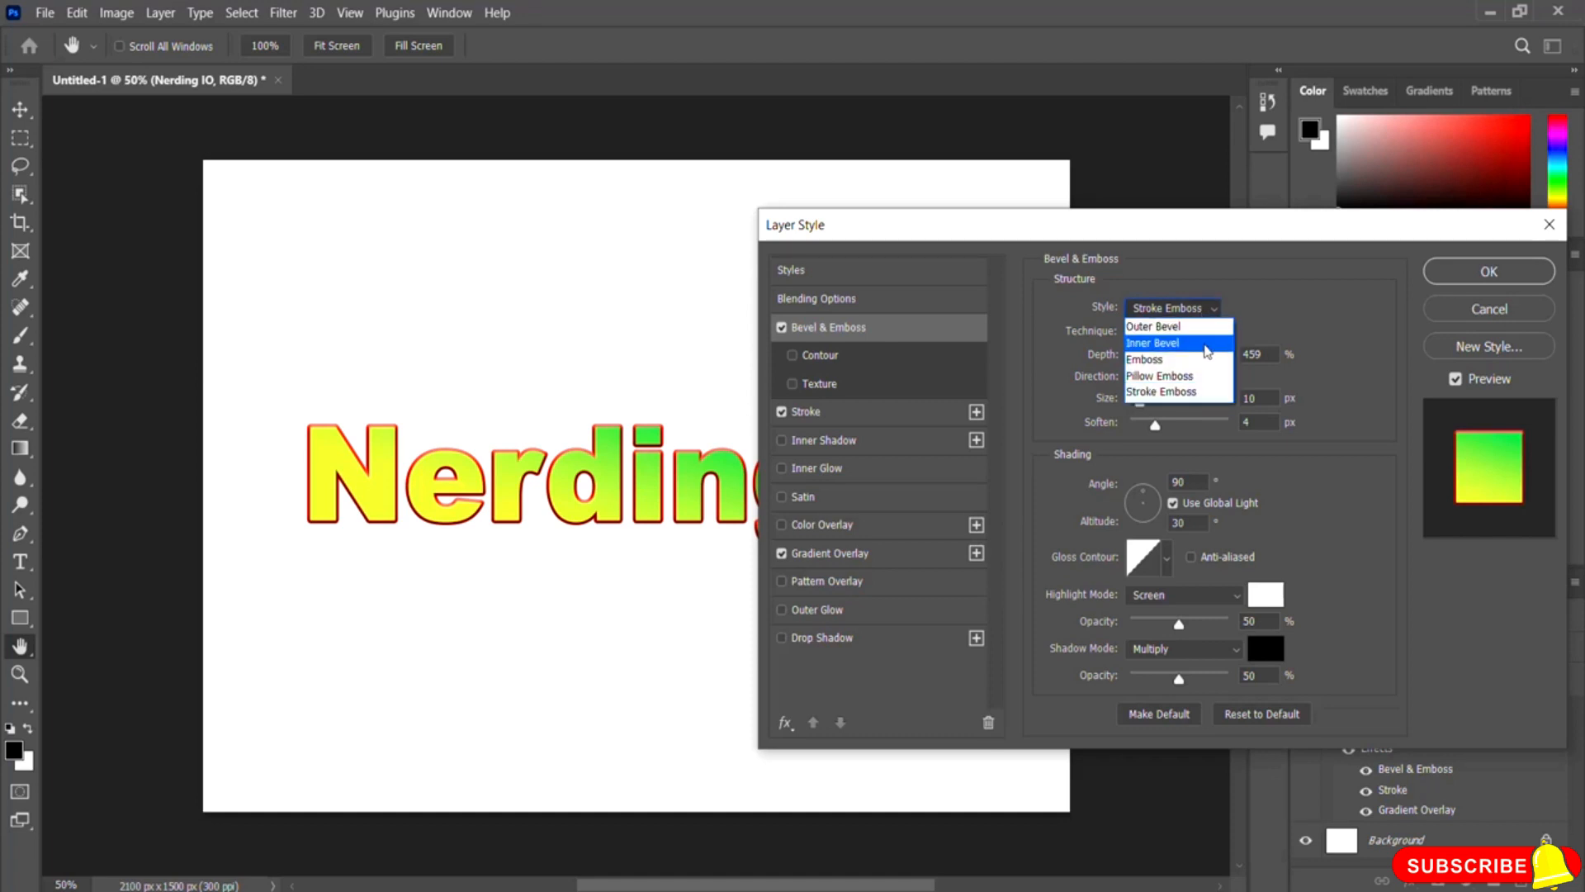
click(1206, 345)
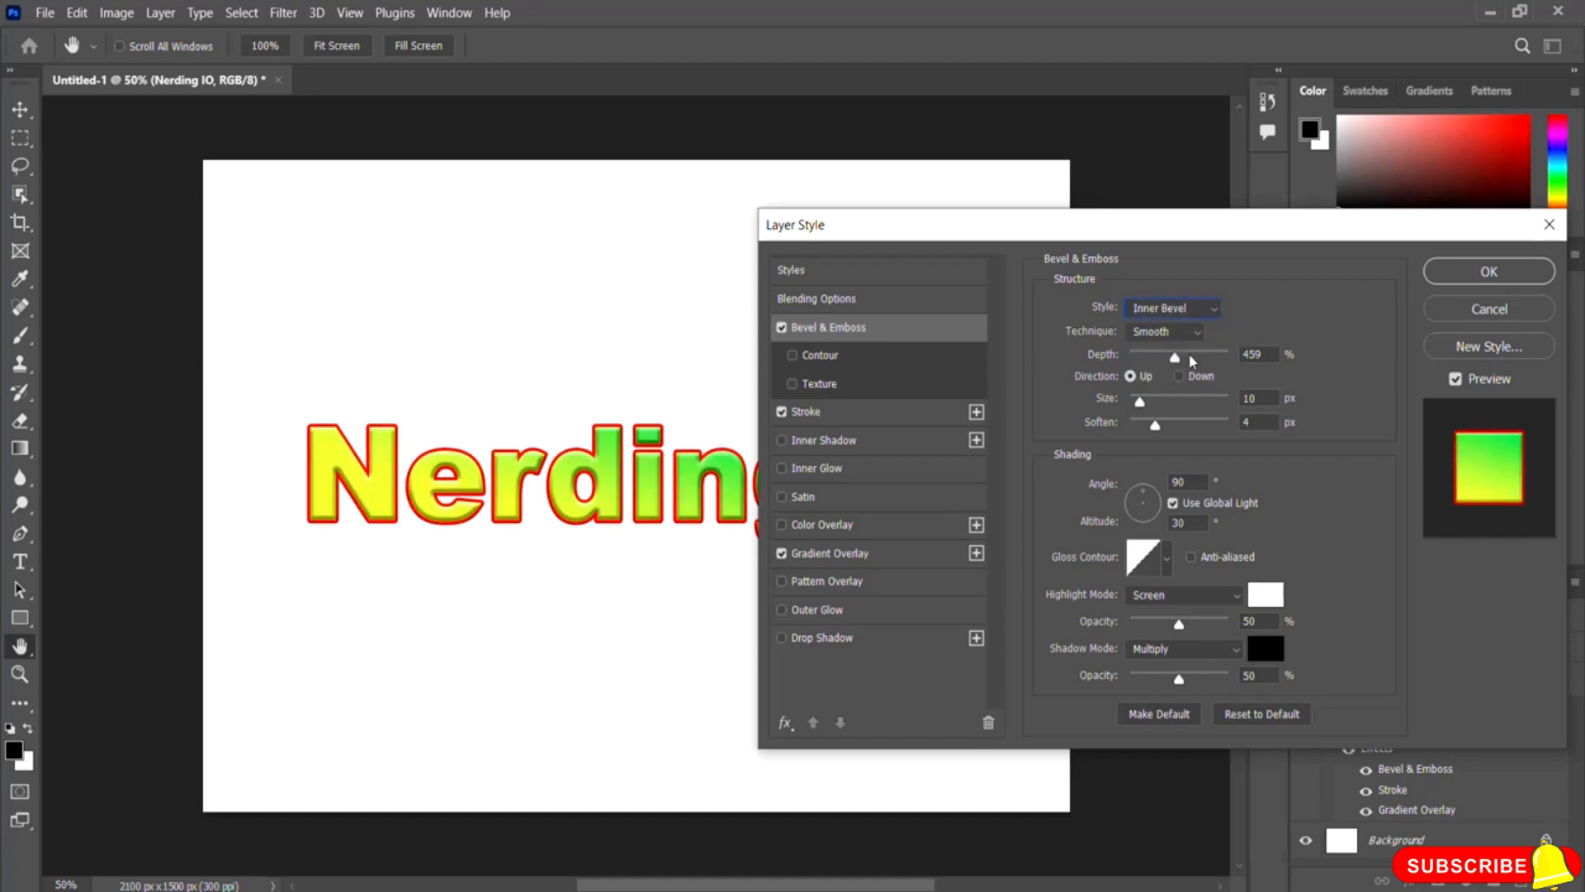
- Compare Outer Bevel with Inner Bevel once more, keep Inner Bevel, and apply the layer style
click(1189, 313)
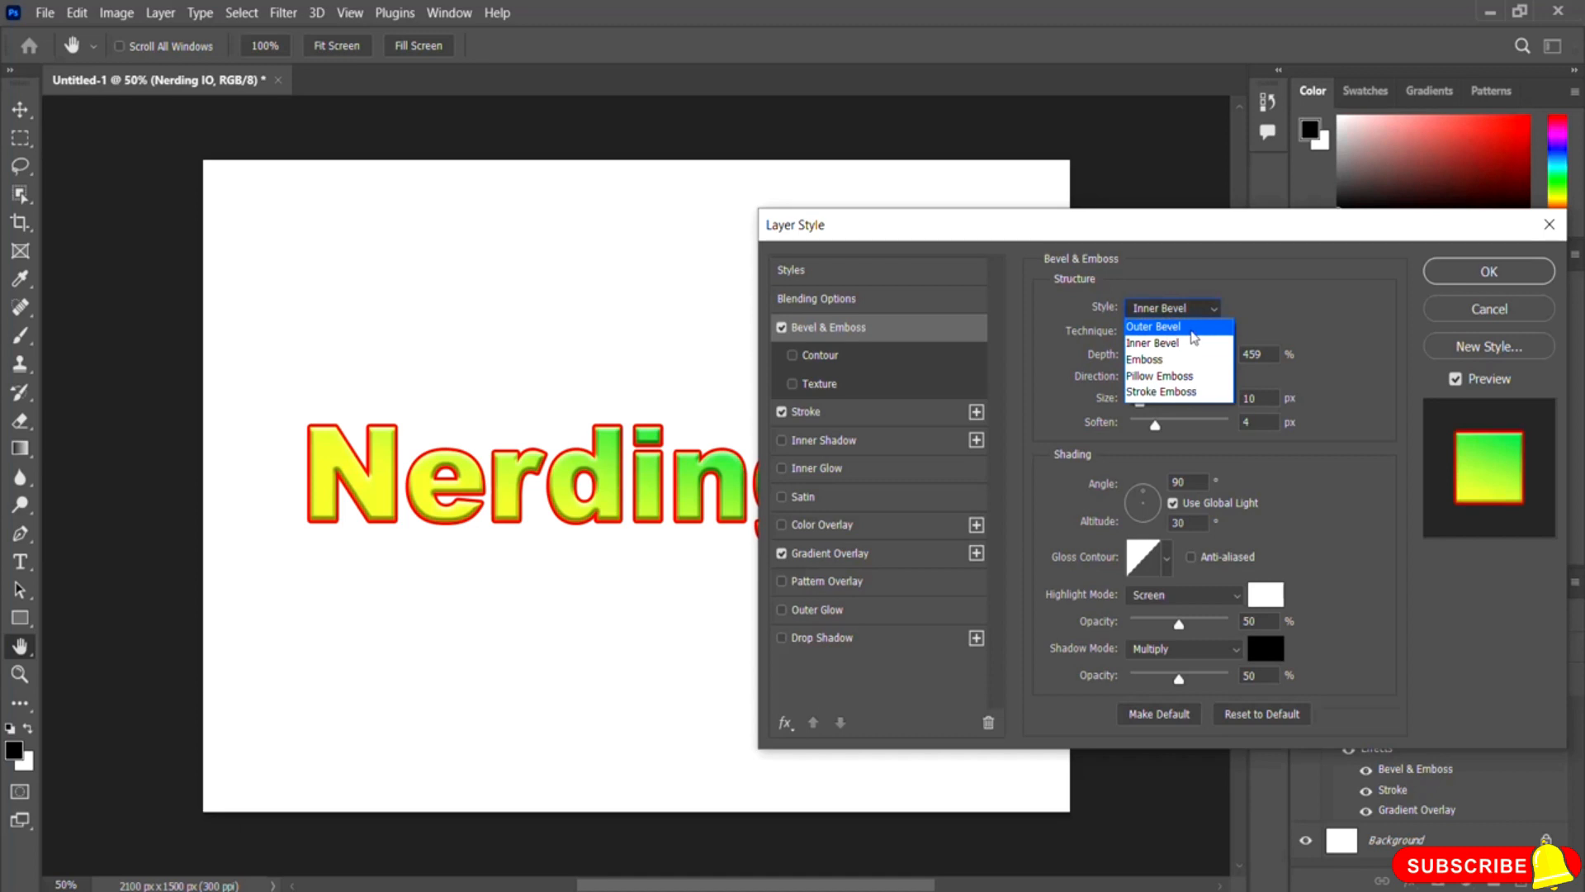
click(1187, 328)
click(1191, 316)
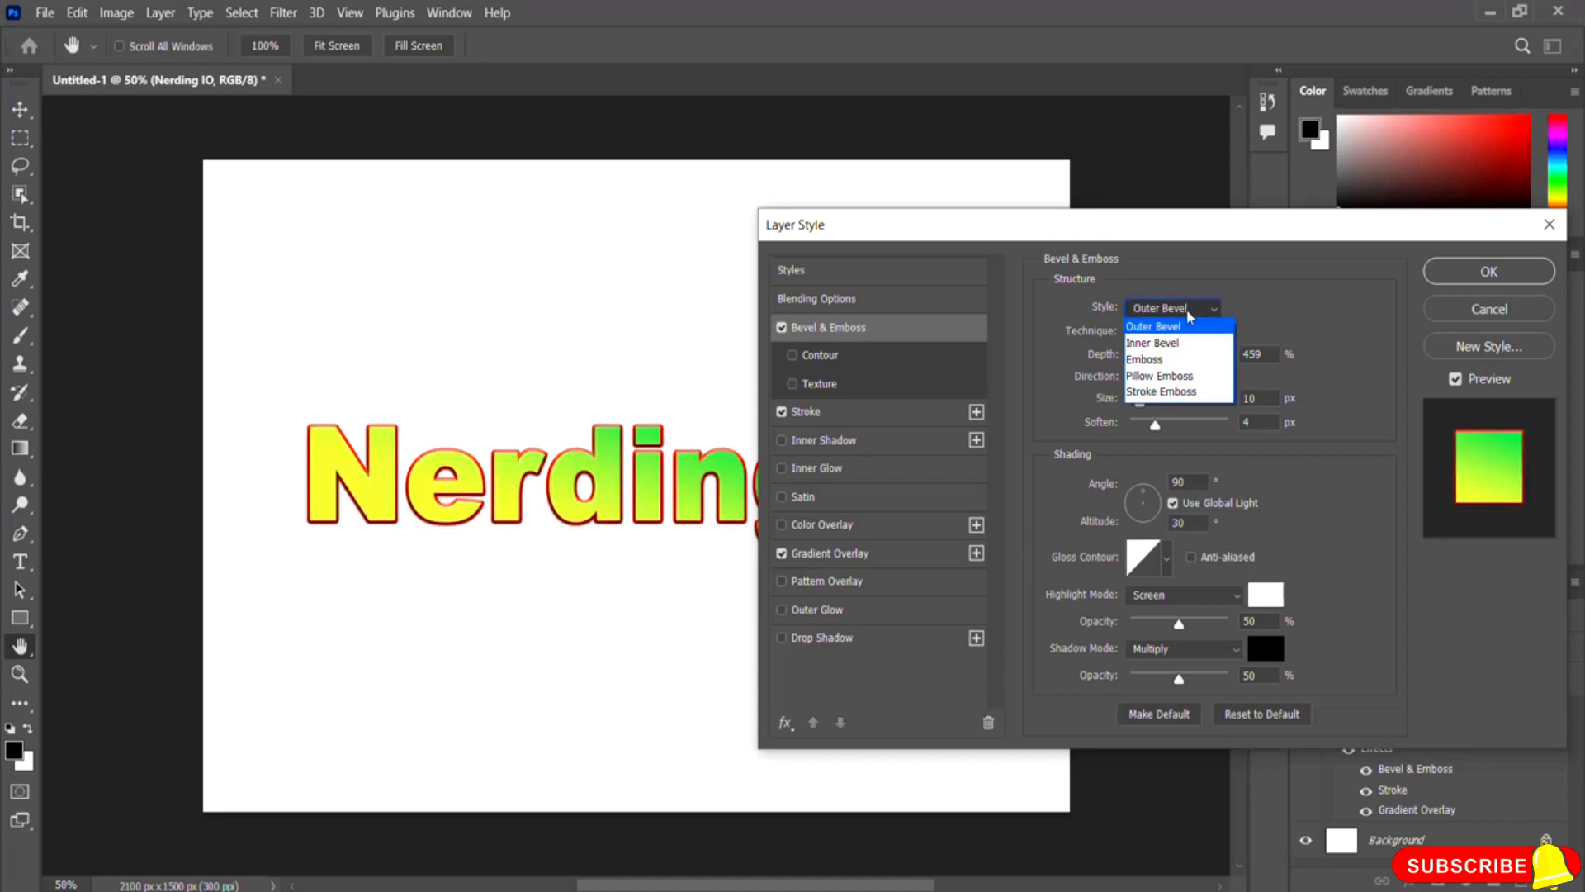
click(1184, 345)
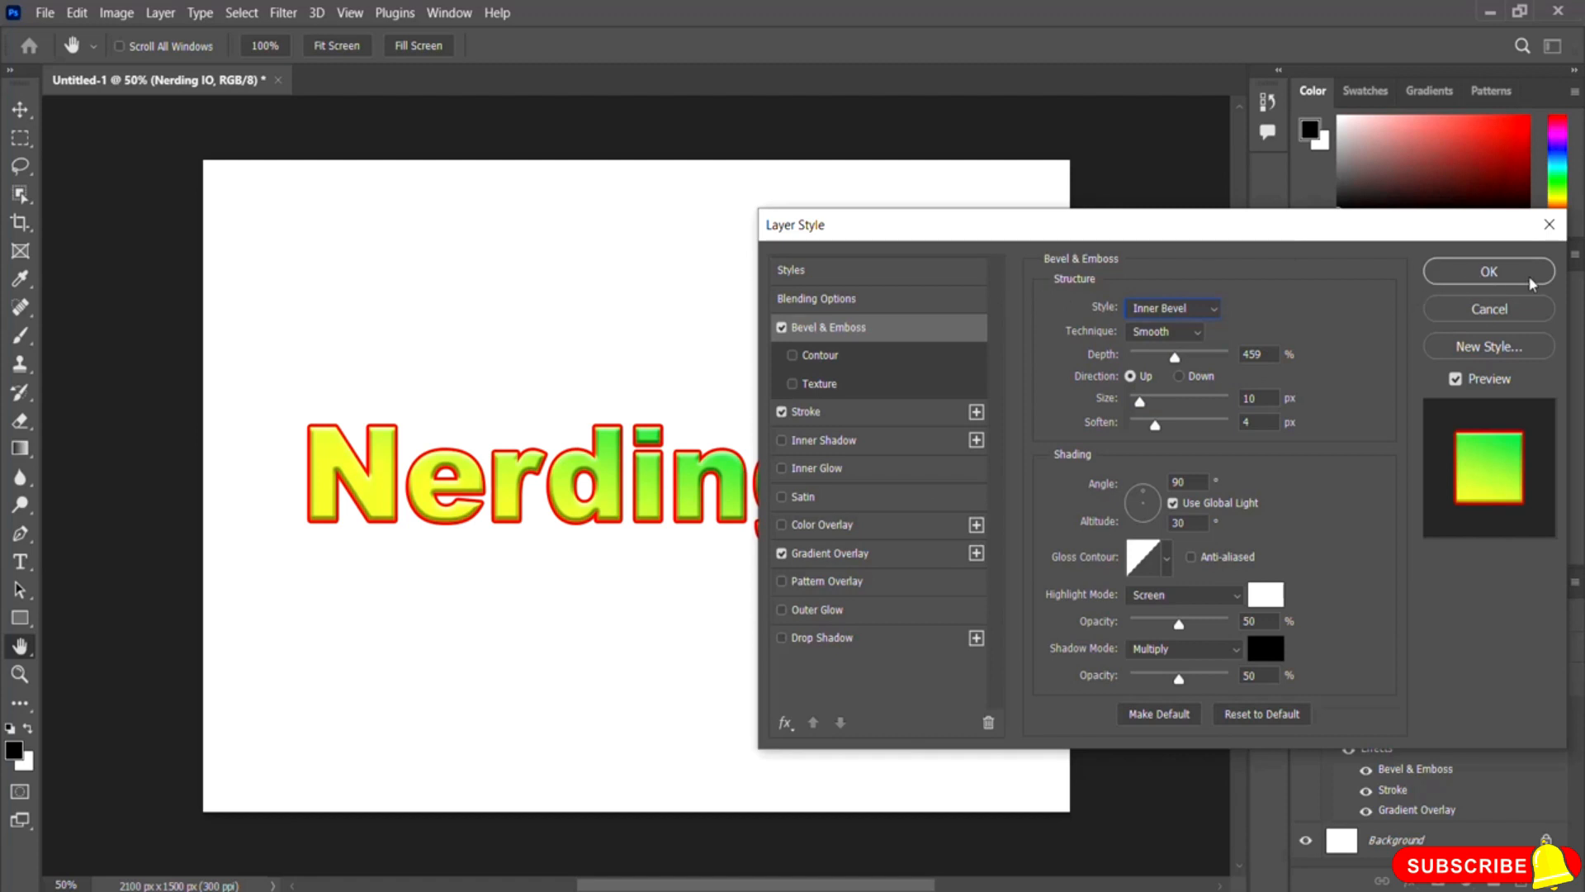
click(1494, 276)
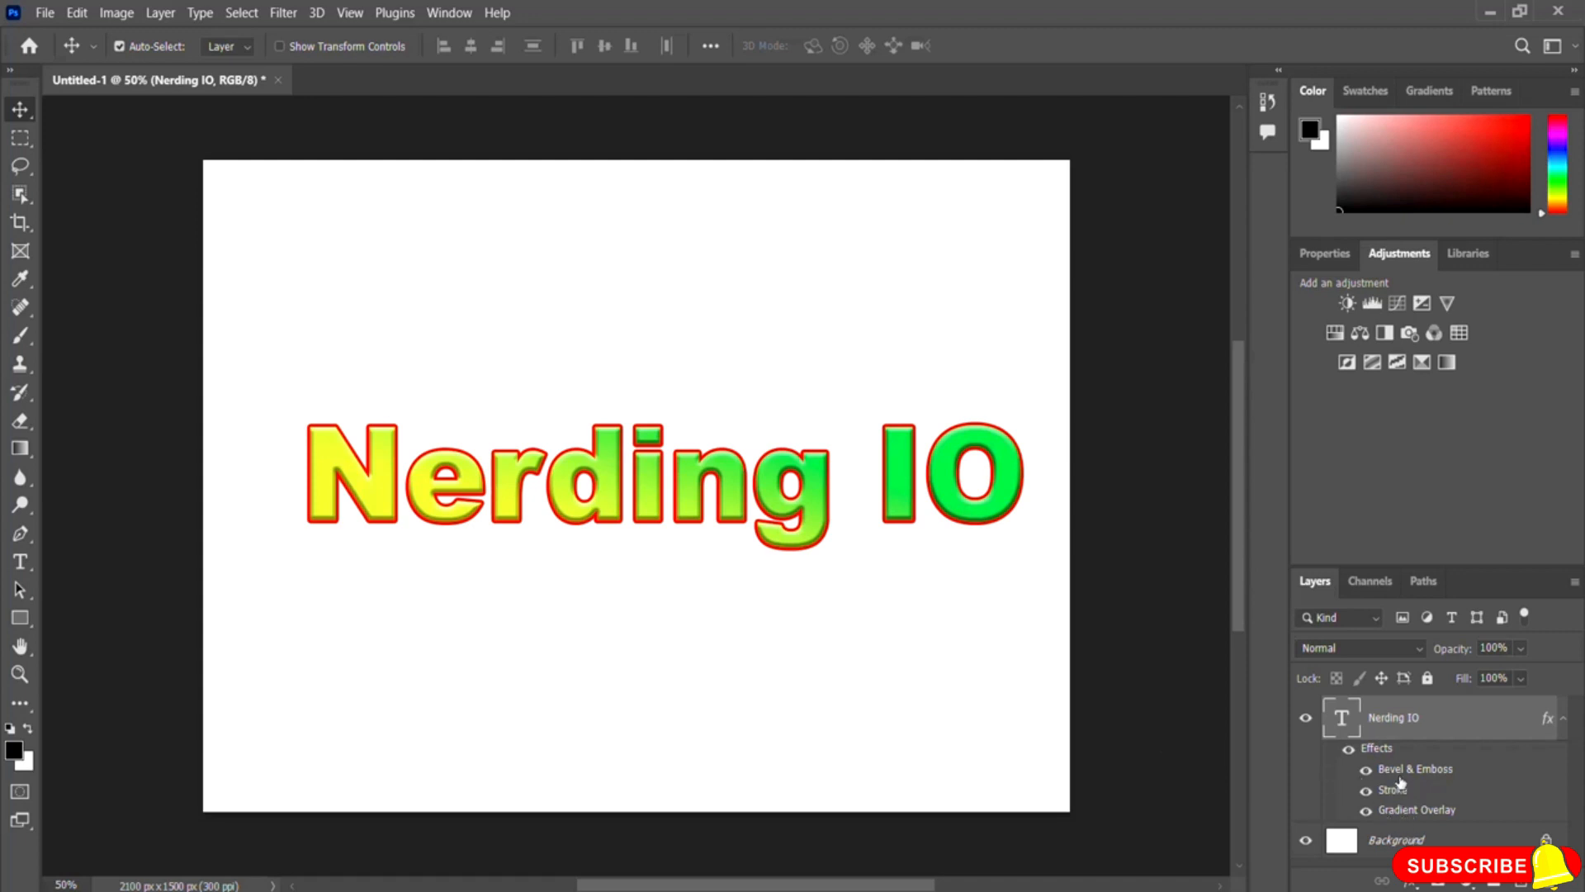
- Hide all three effects on the text layer and show Gradient Overlay, Stroke and Bevel & Emboss again one by one
click(1366, 810)
click(1366, 789)
click(1367, 770)
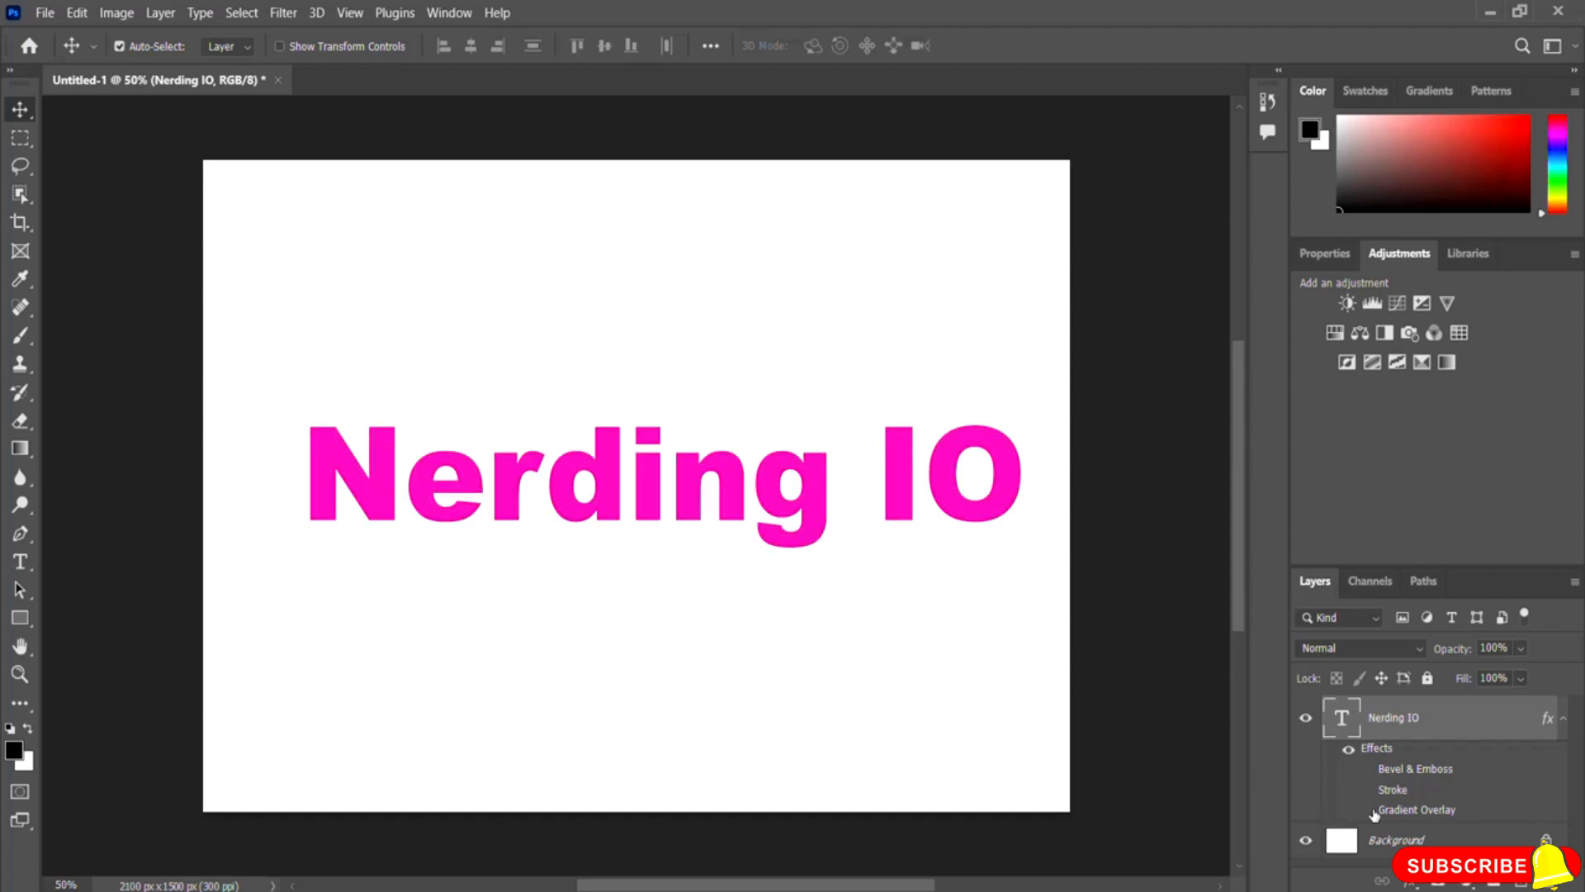
click(1366, 810)
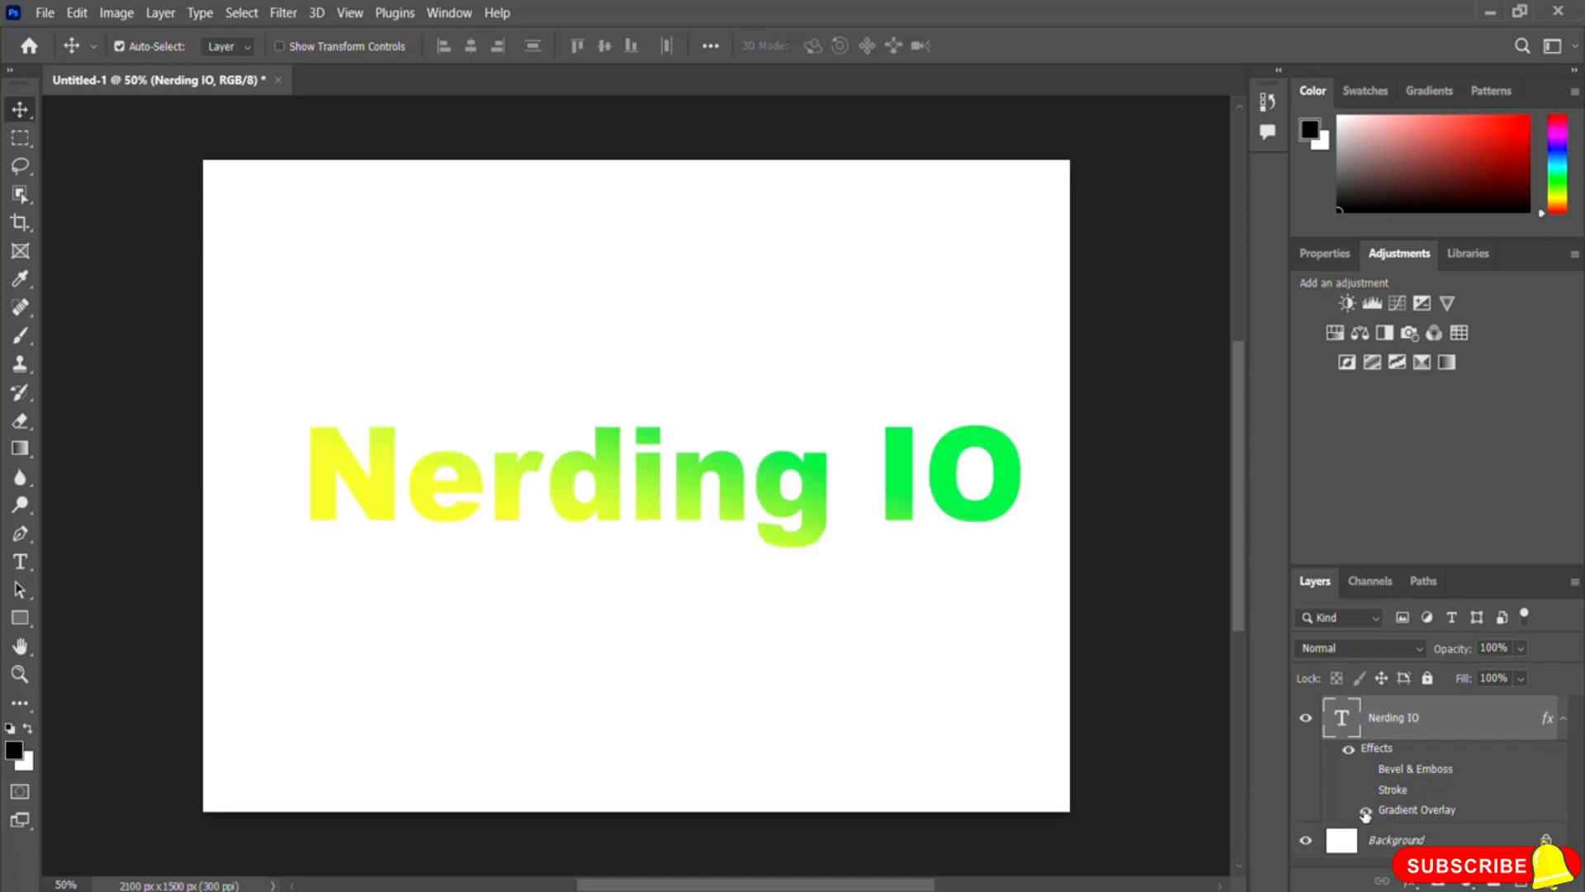
click(1367, 790)
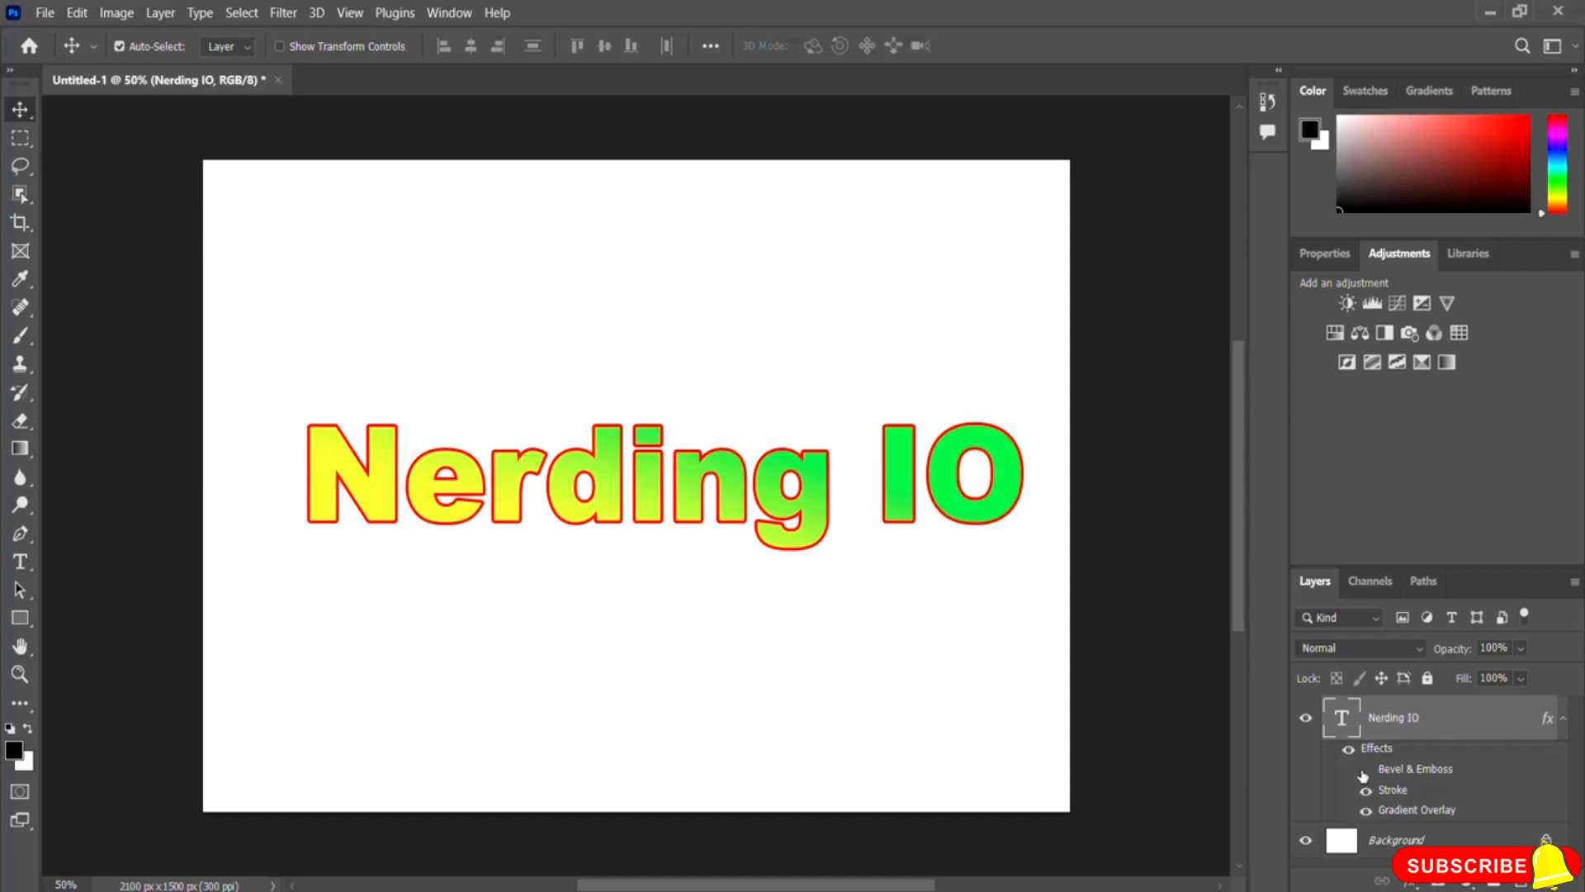
click(1366, 770)
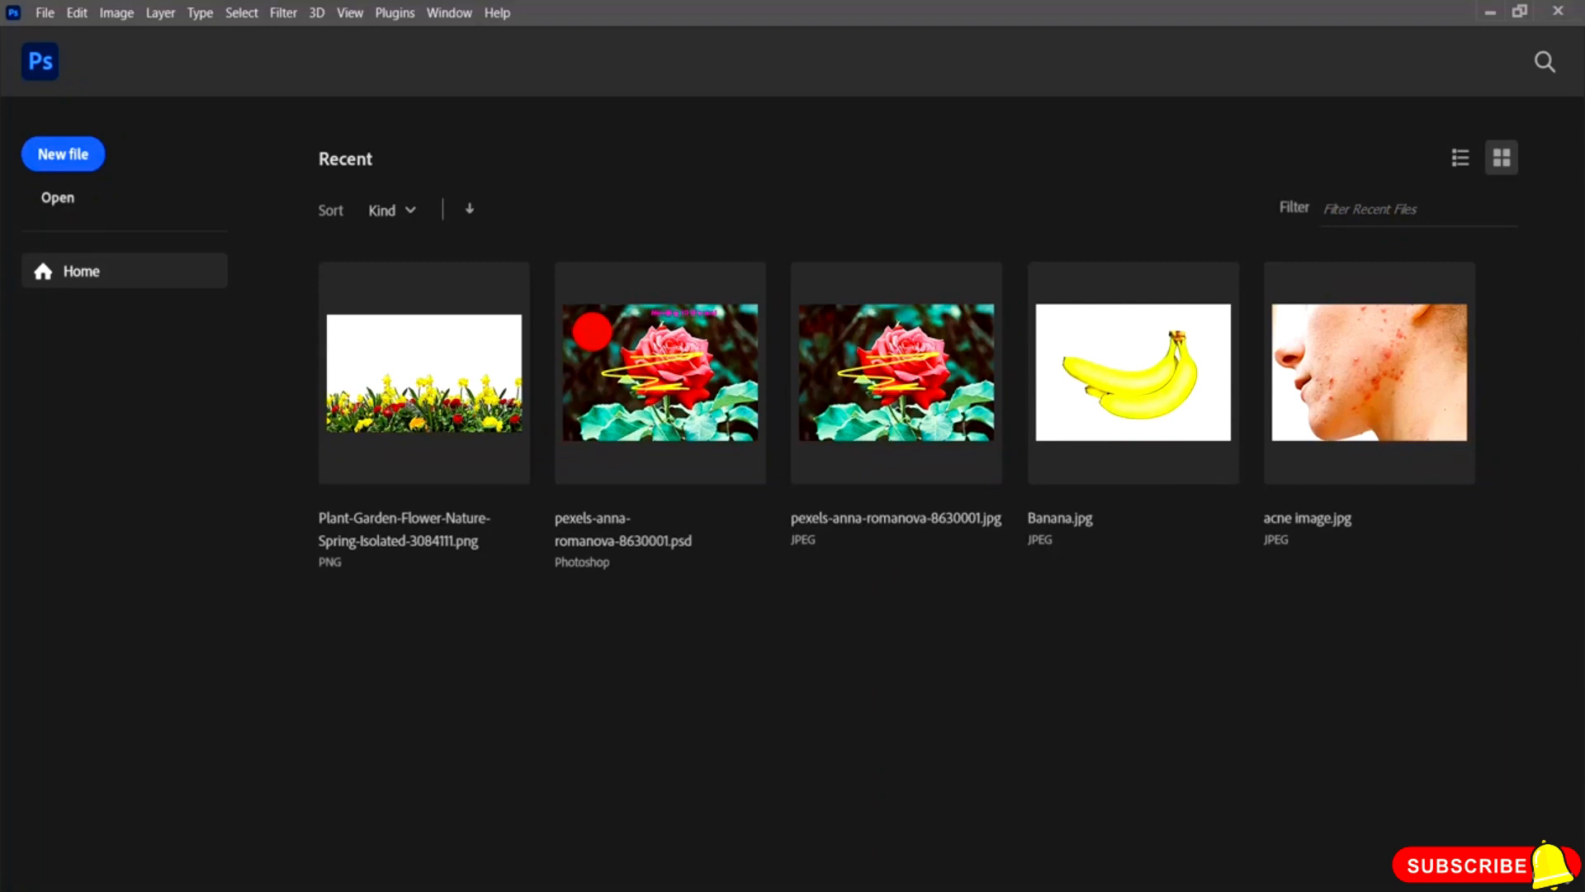
- Create a new document with the default 7 x 5 in size at 300 ppi and a white background
click(92, 162)
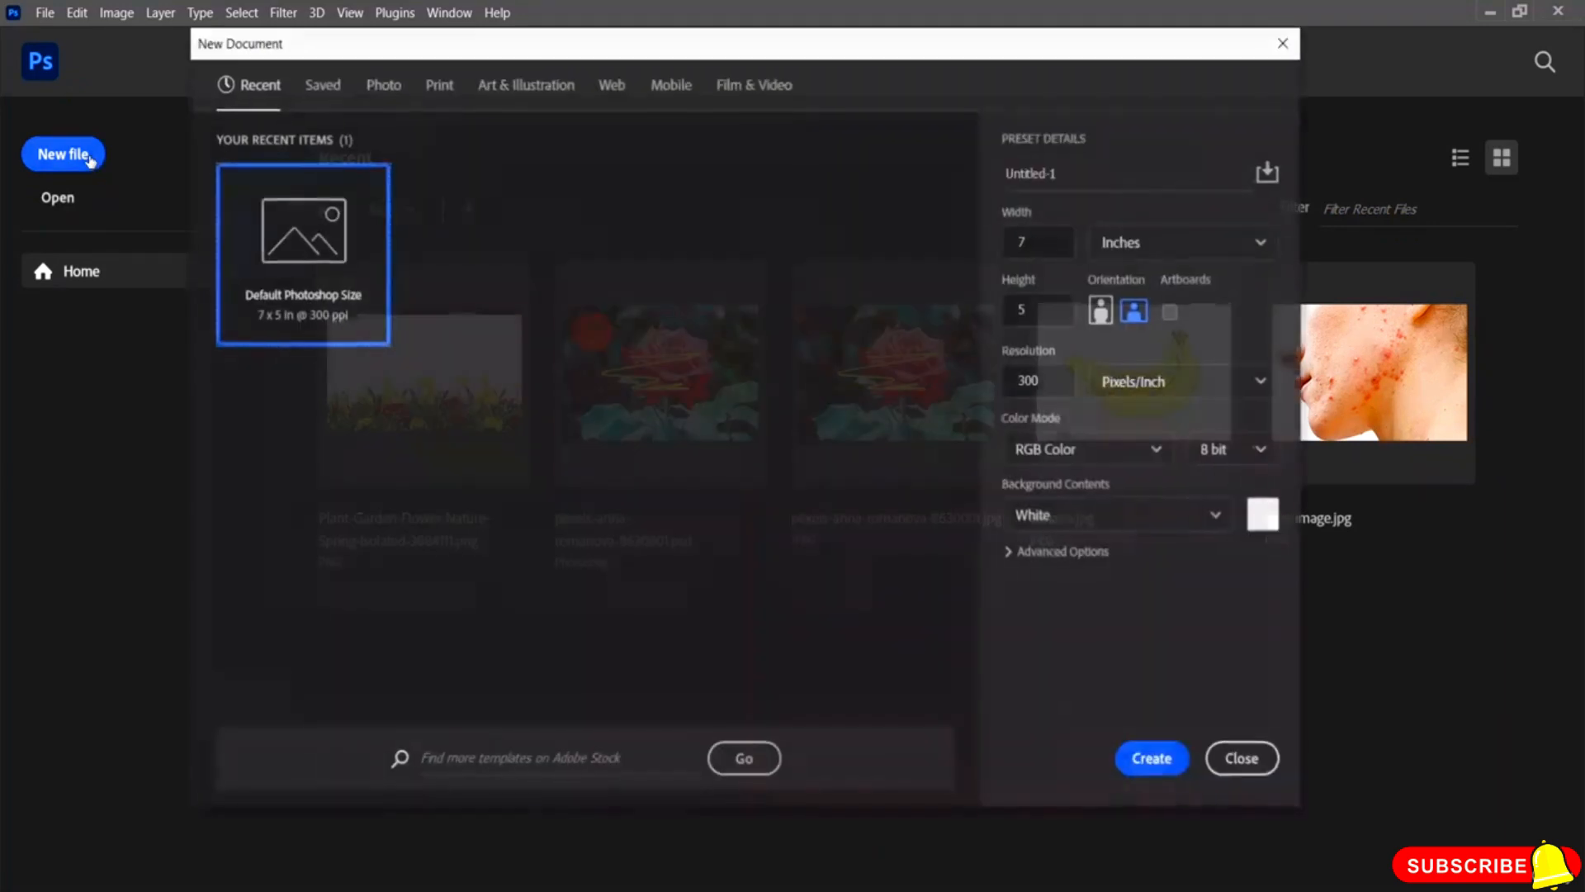
click(1150, 758)
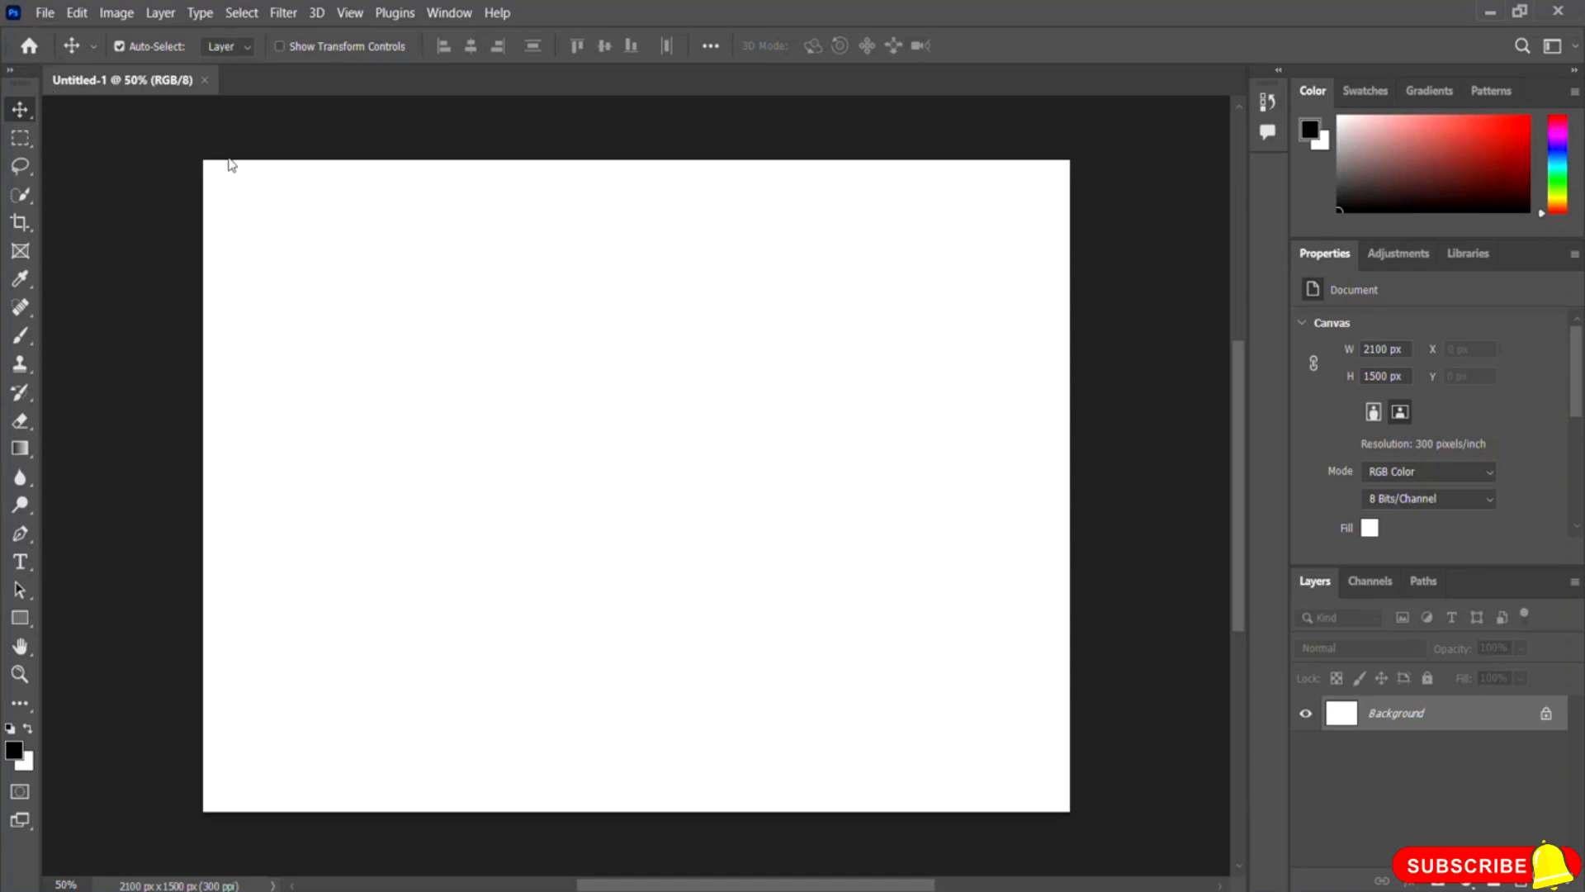
- Place the Banana image as an embedded object and stretch it vertically to fill the 2100 x 1500 px canvas
click(45, 12)
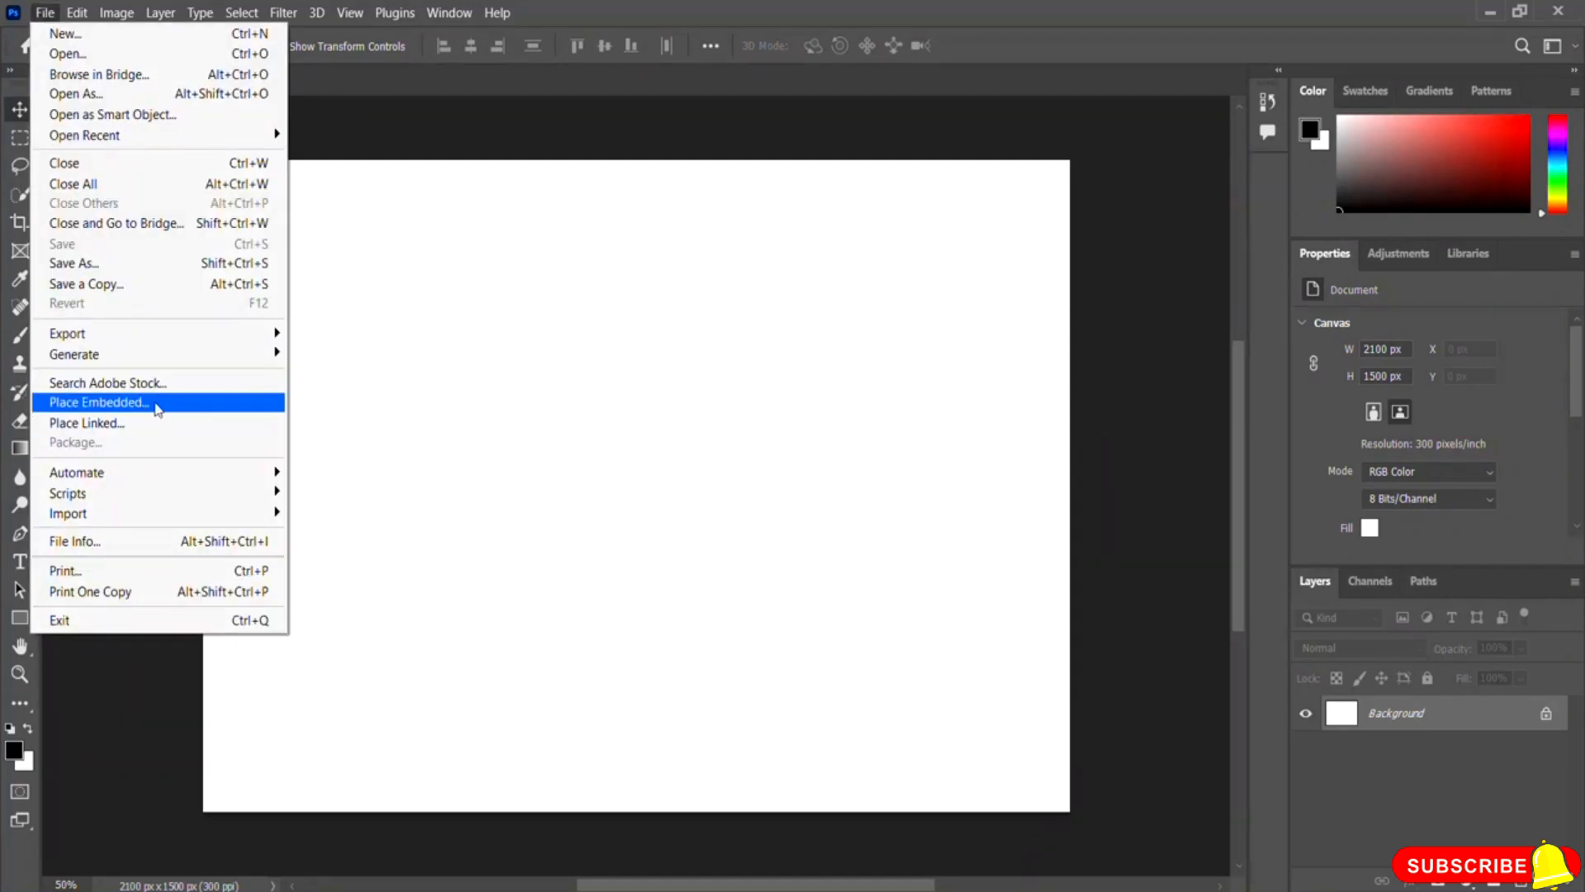
click(99, 402)
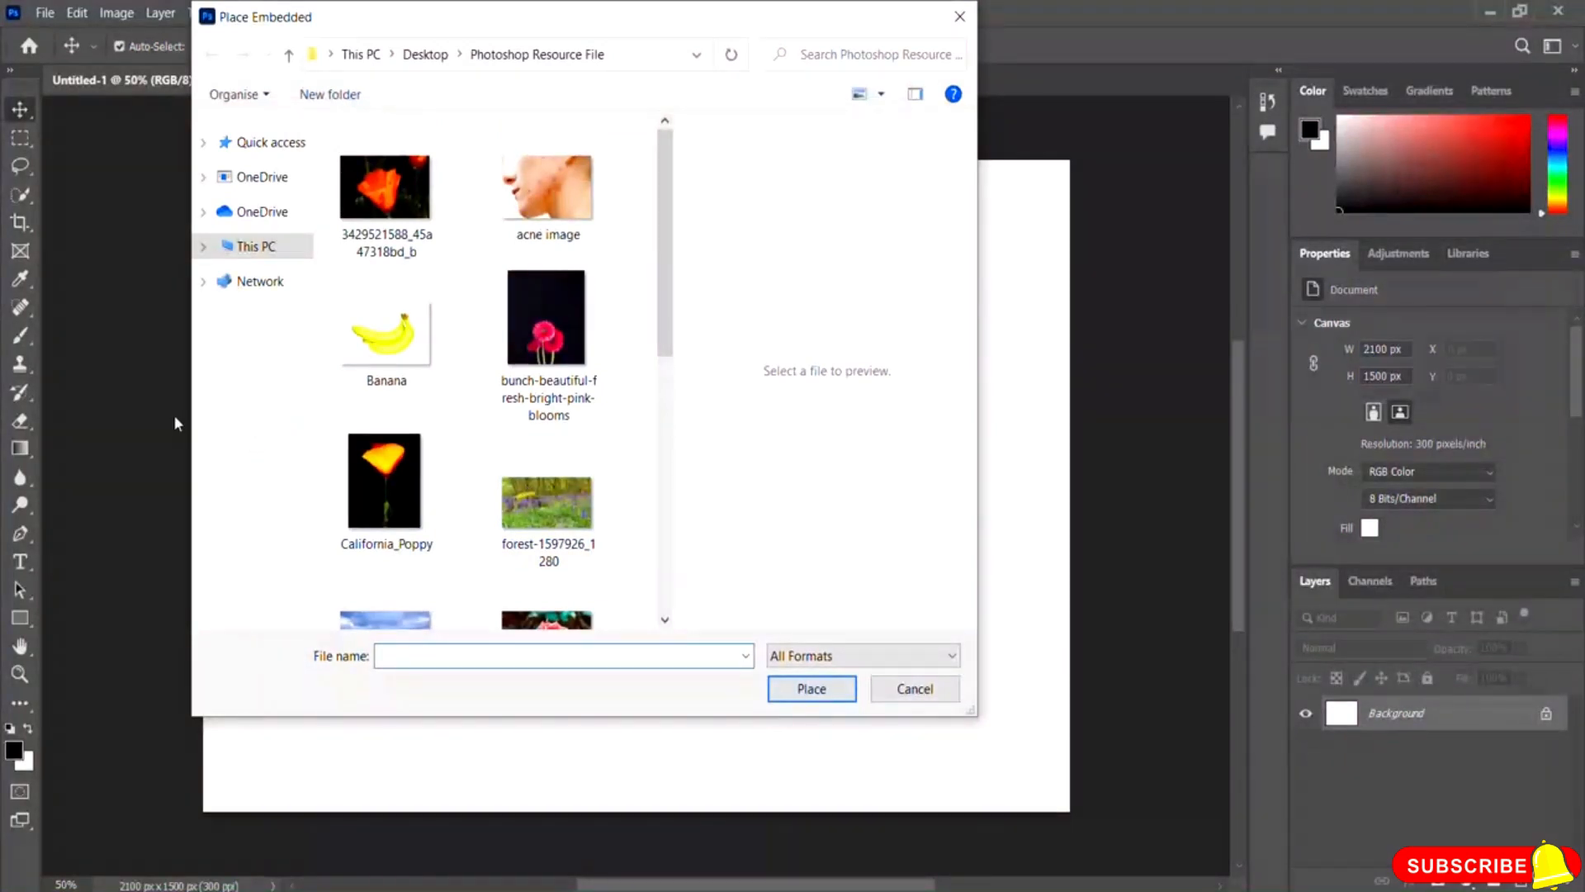
click(348, 373)
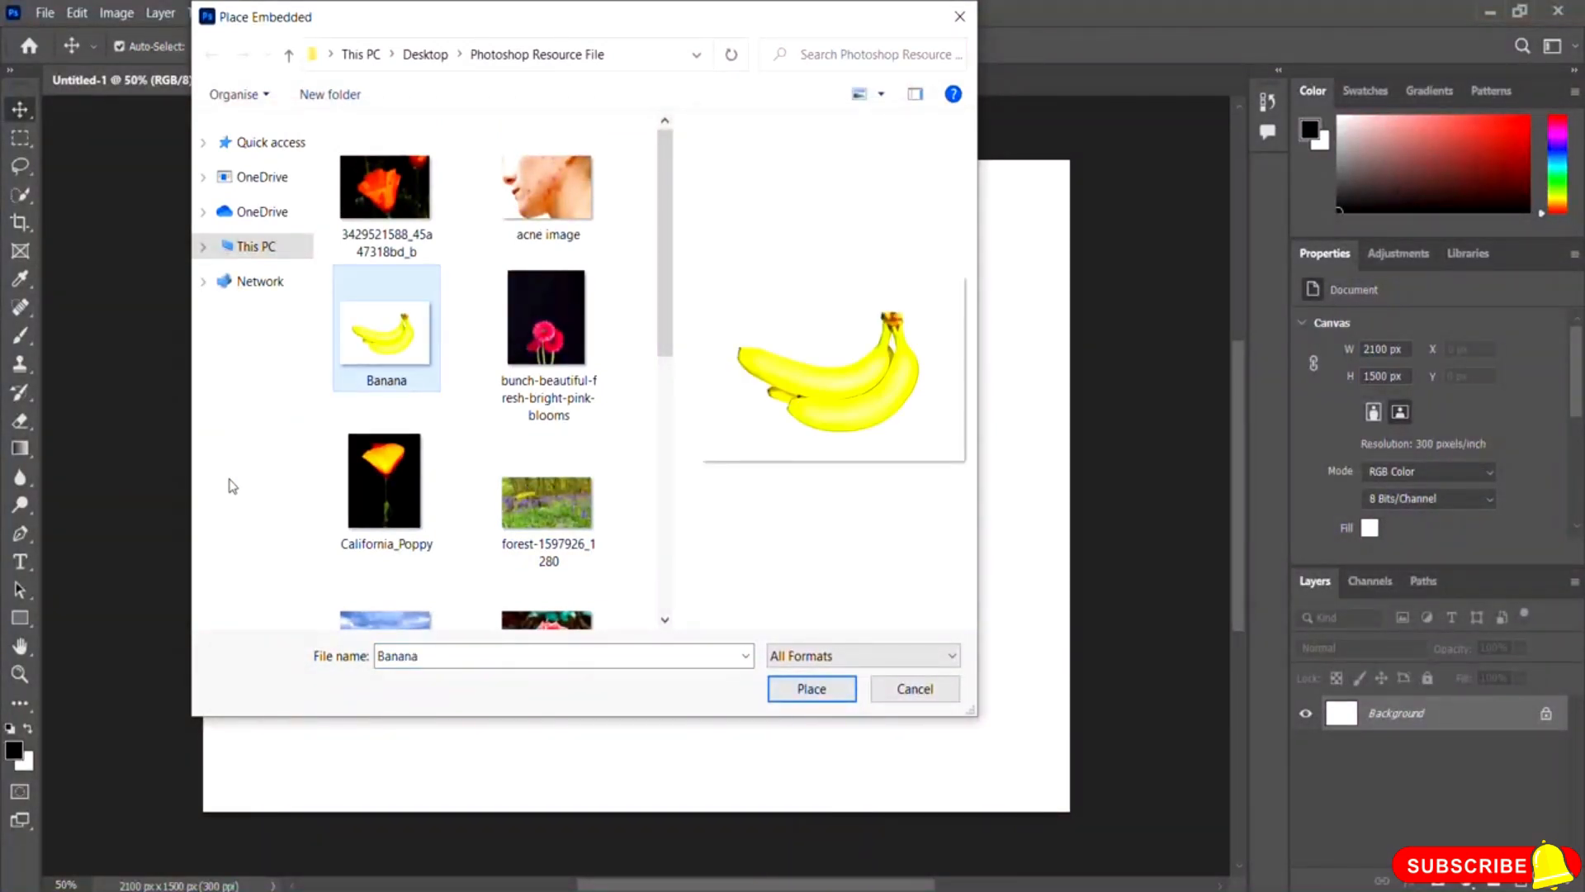
click(833, 693)
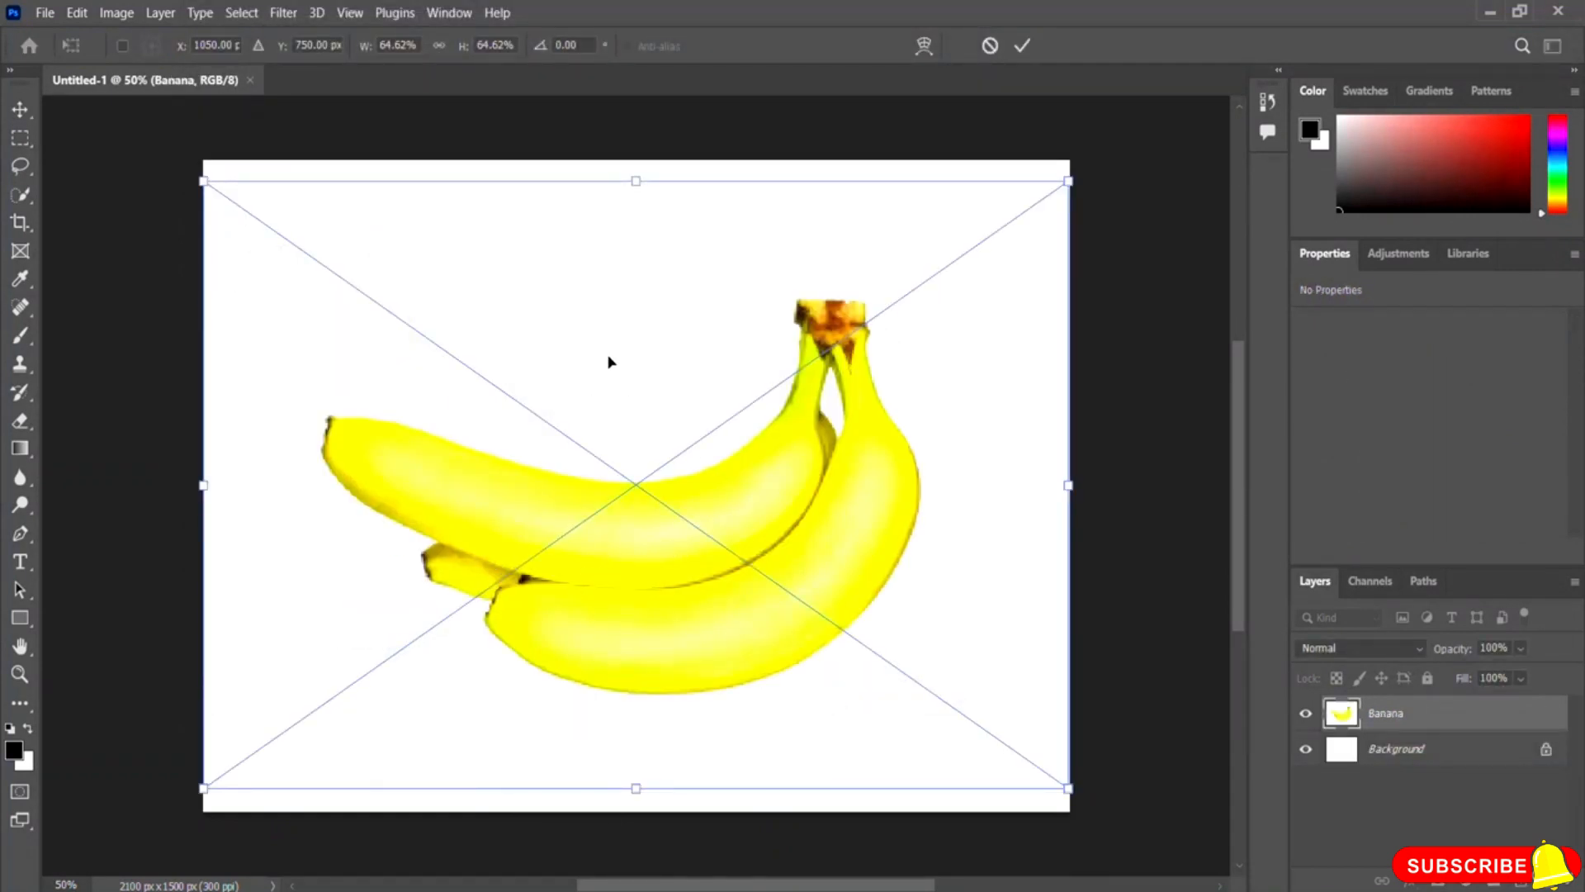
drag(636, 181, 636, 160)
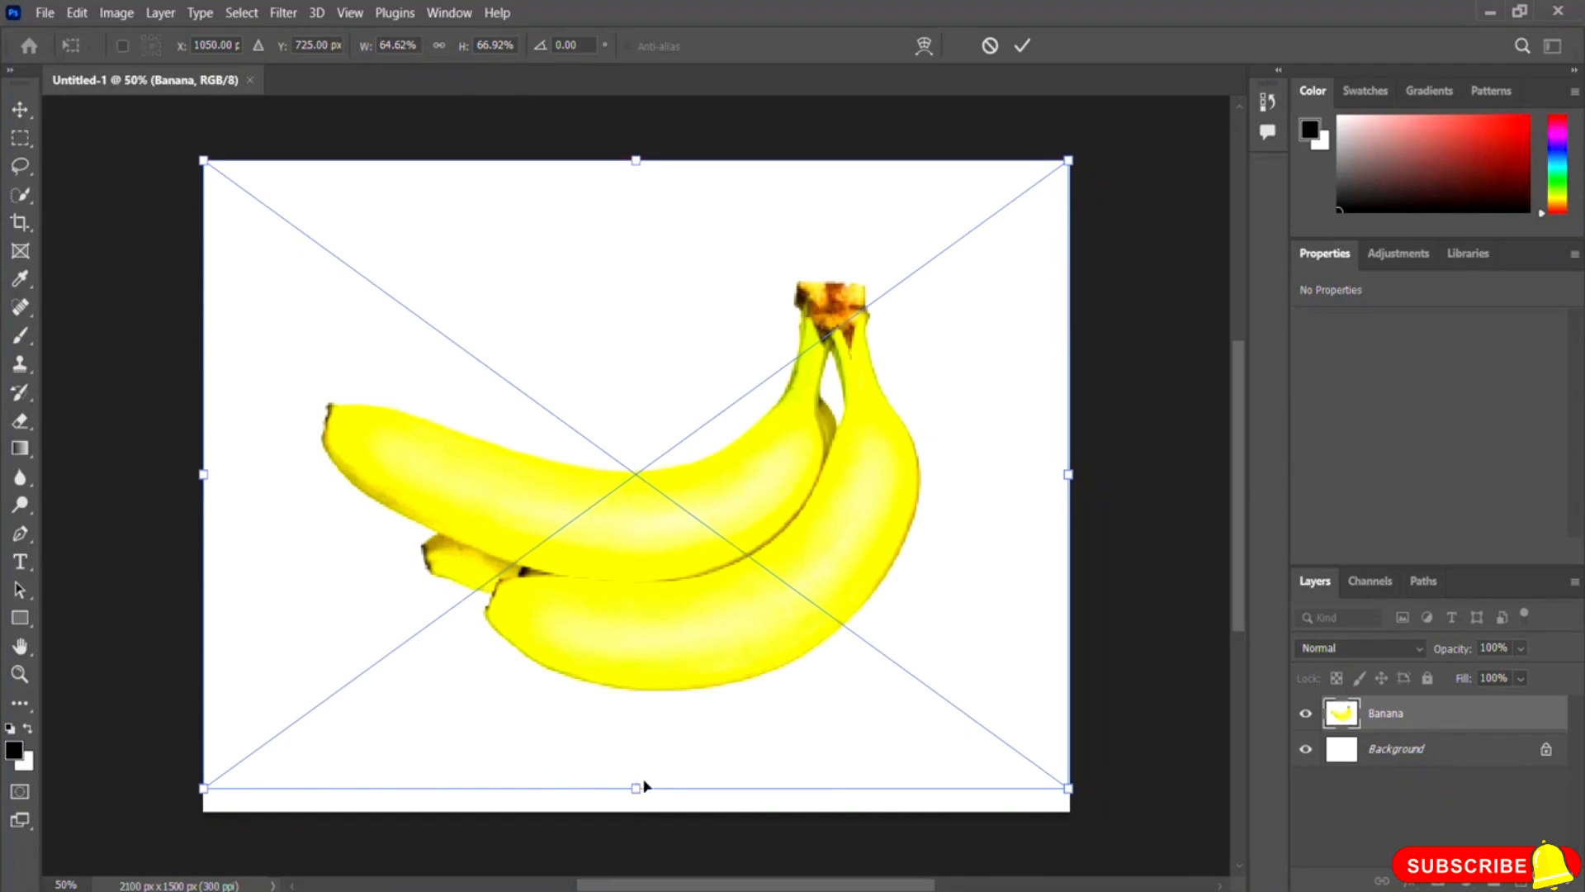
drag(636, 785, 635, 810)
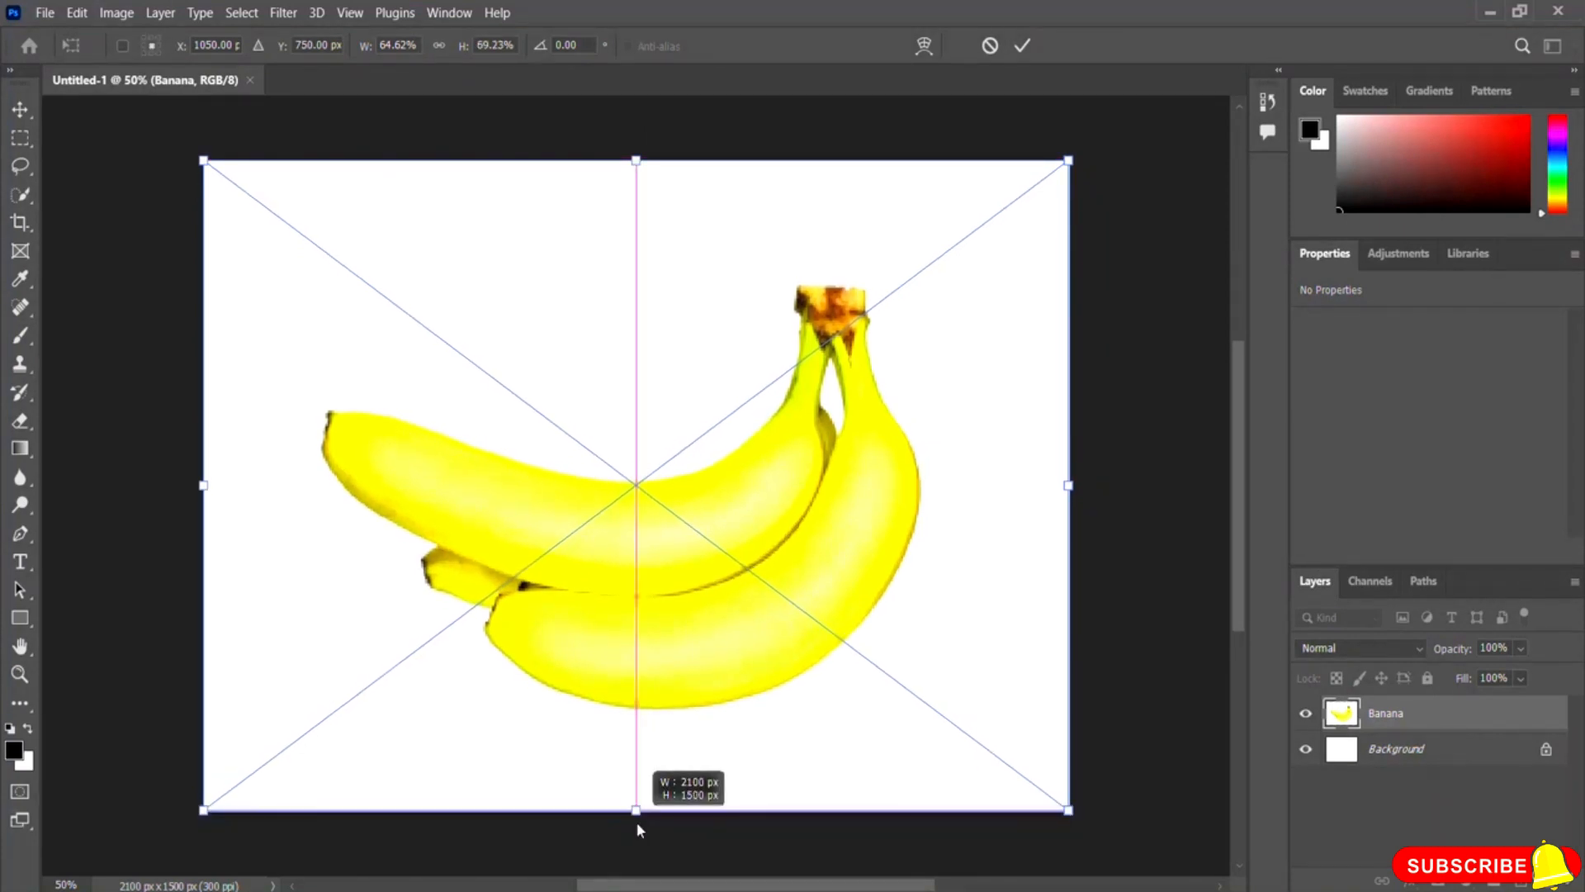
key(Return)
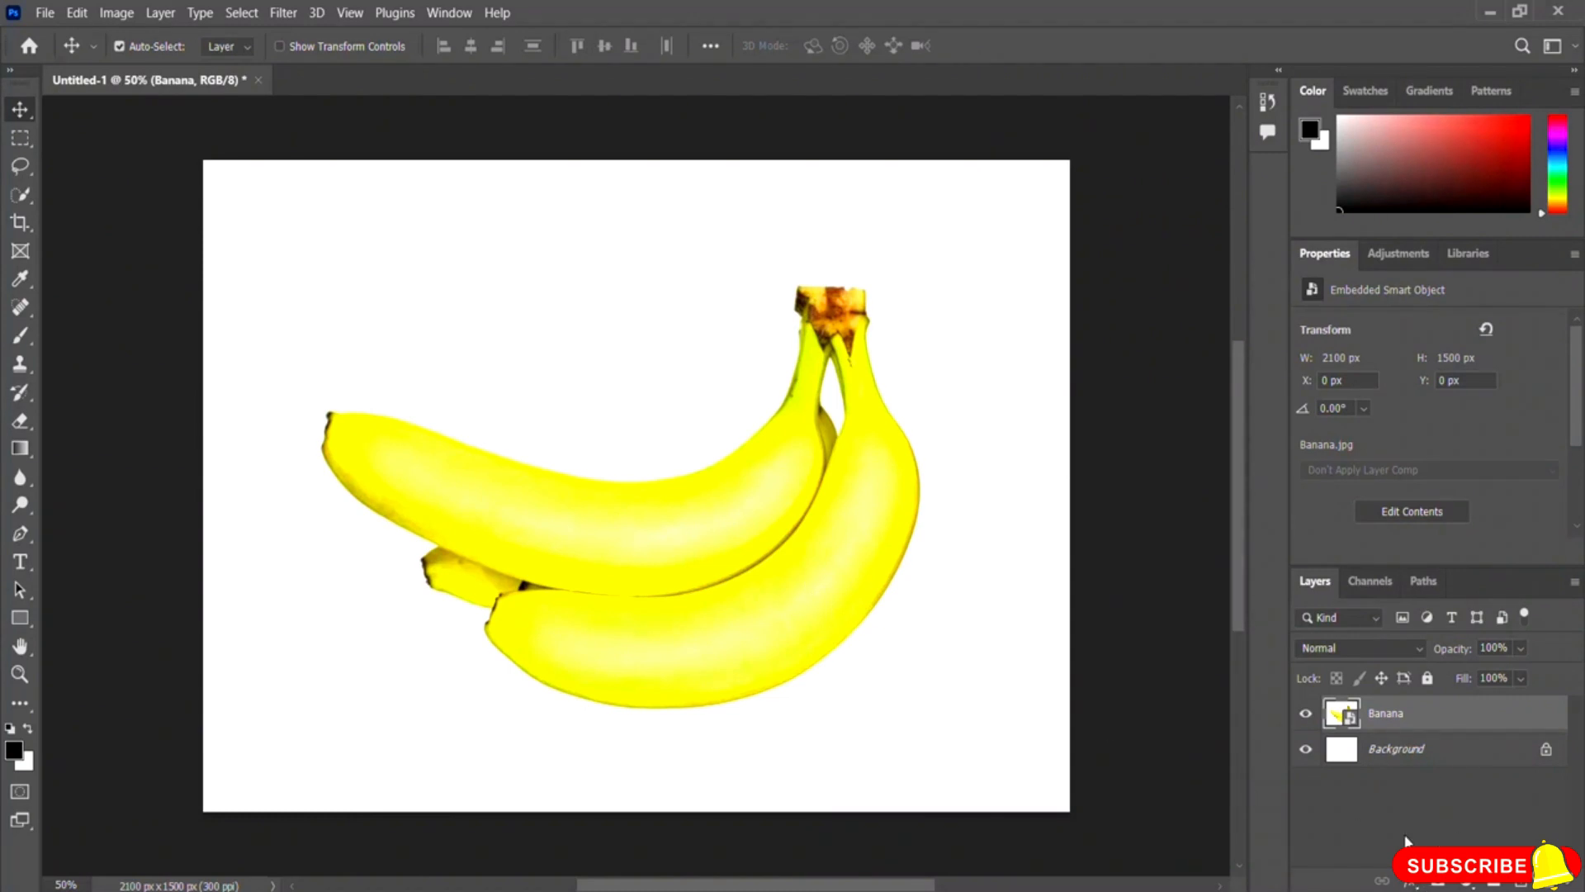
- Add a drop shadow to the Banana layer with 100% opacity, 55 px distance, 33% spread and 95 px size
click(1411, 884)
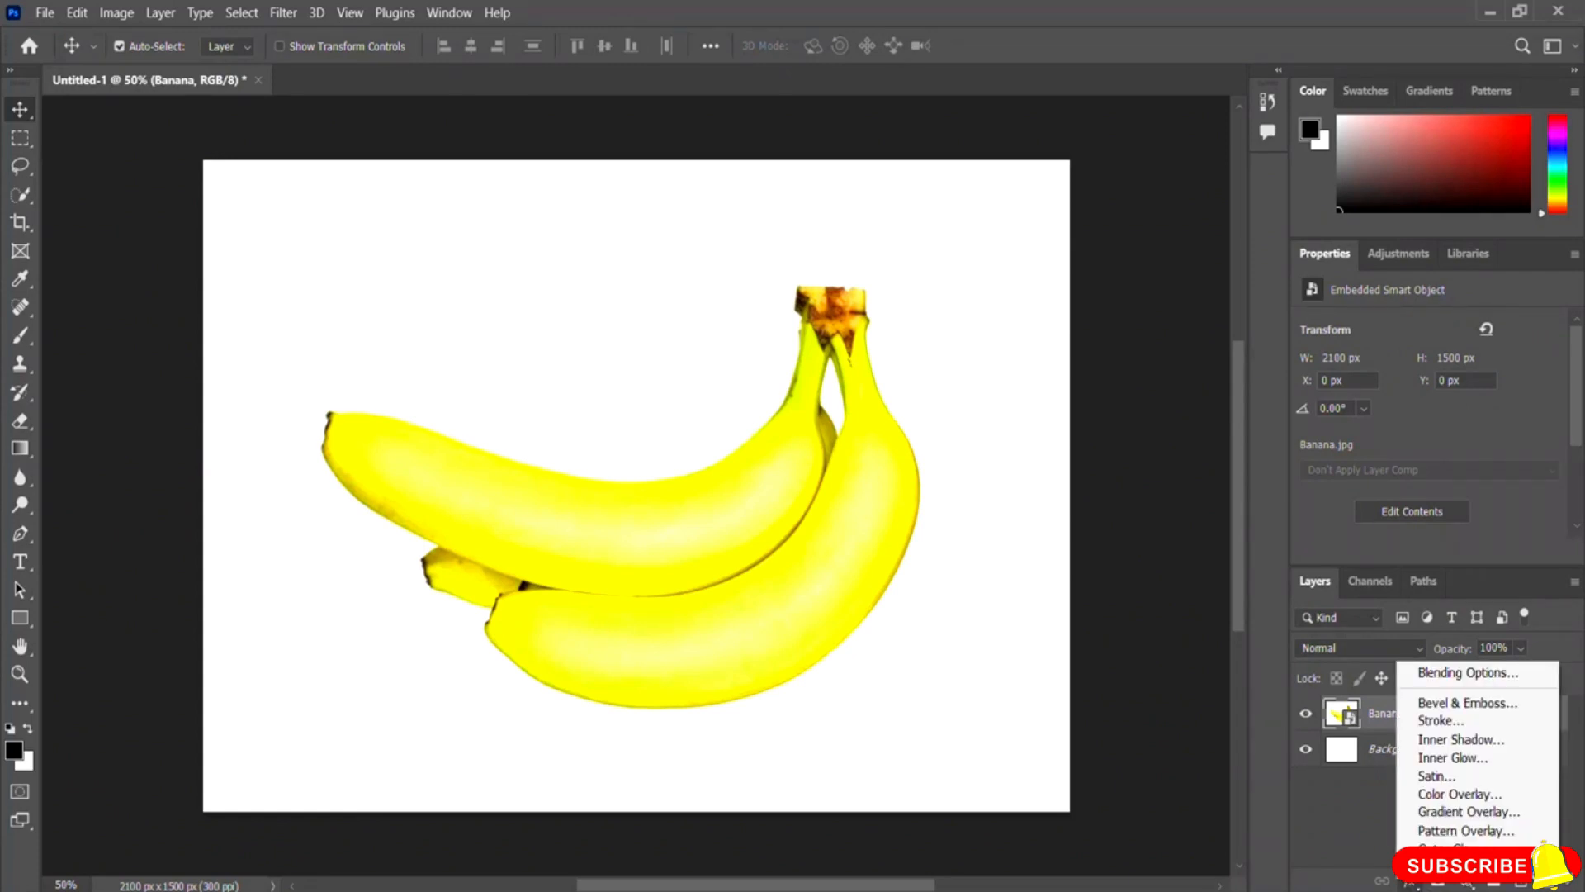
click(1449, 867)
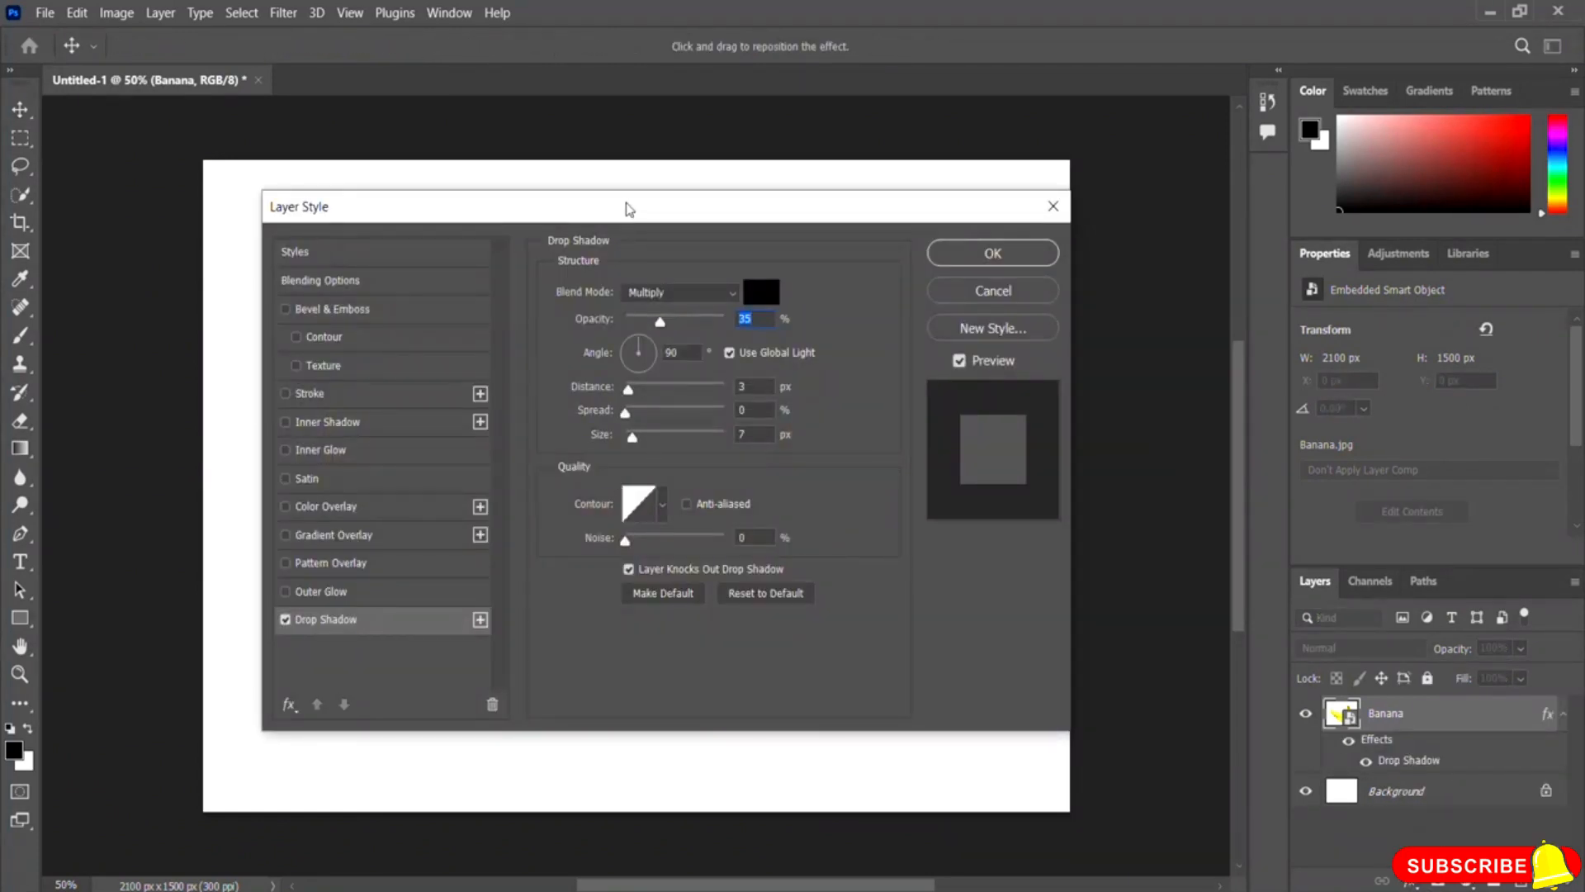
drag(630, 206, 1154, 189)
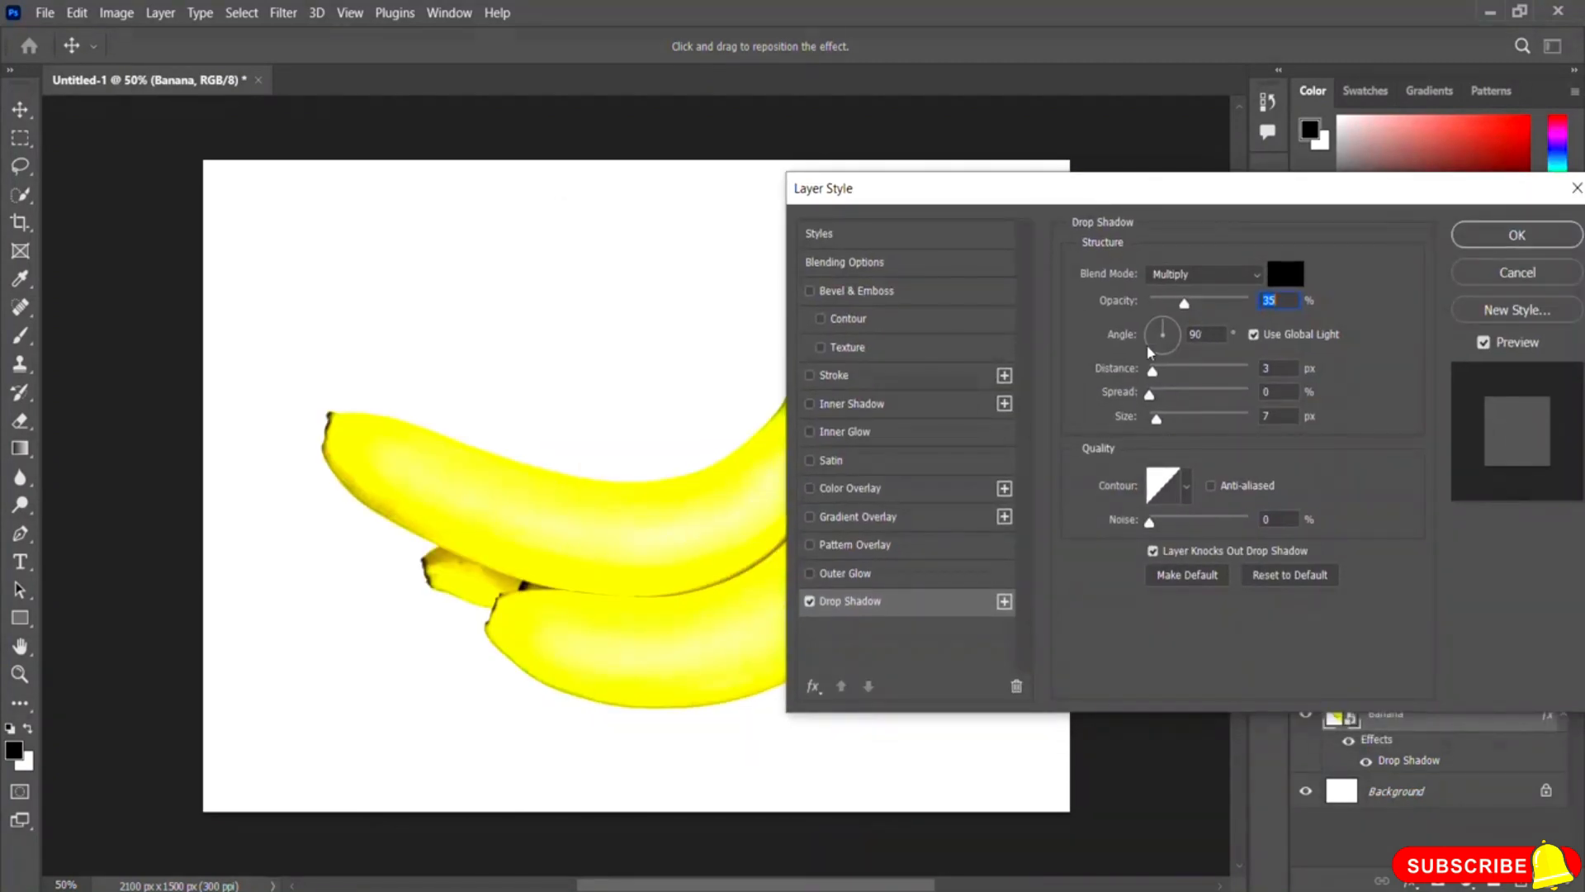
drag(1152, 371, 1191, 419)
drag(1184, 303, 1257, 303)
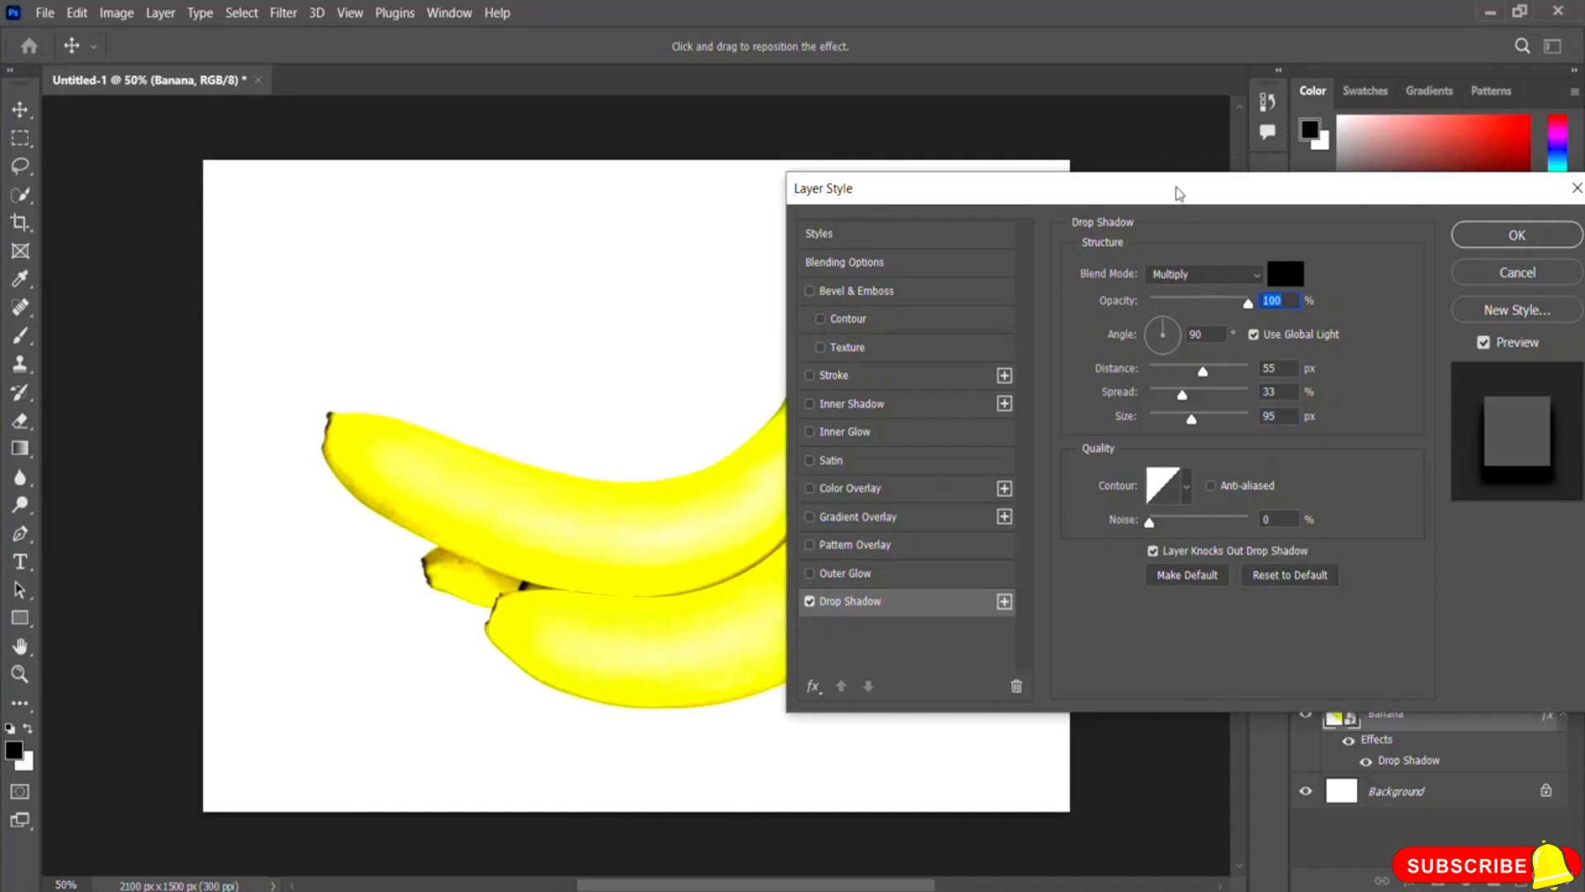
drag(1180, 188, 1314, 148)
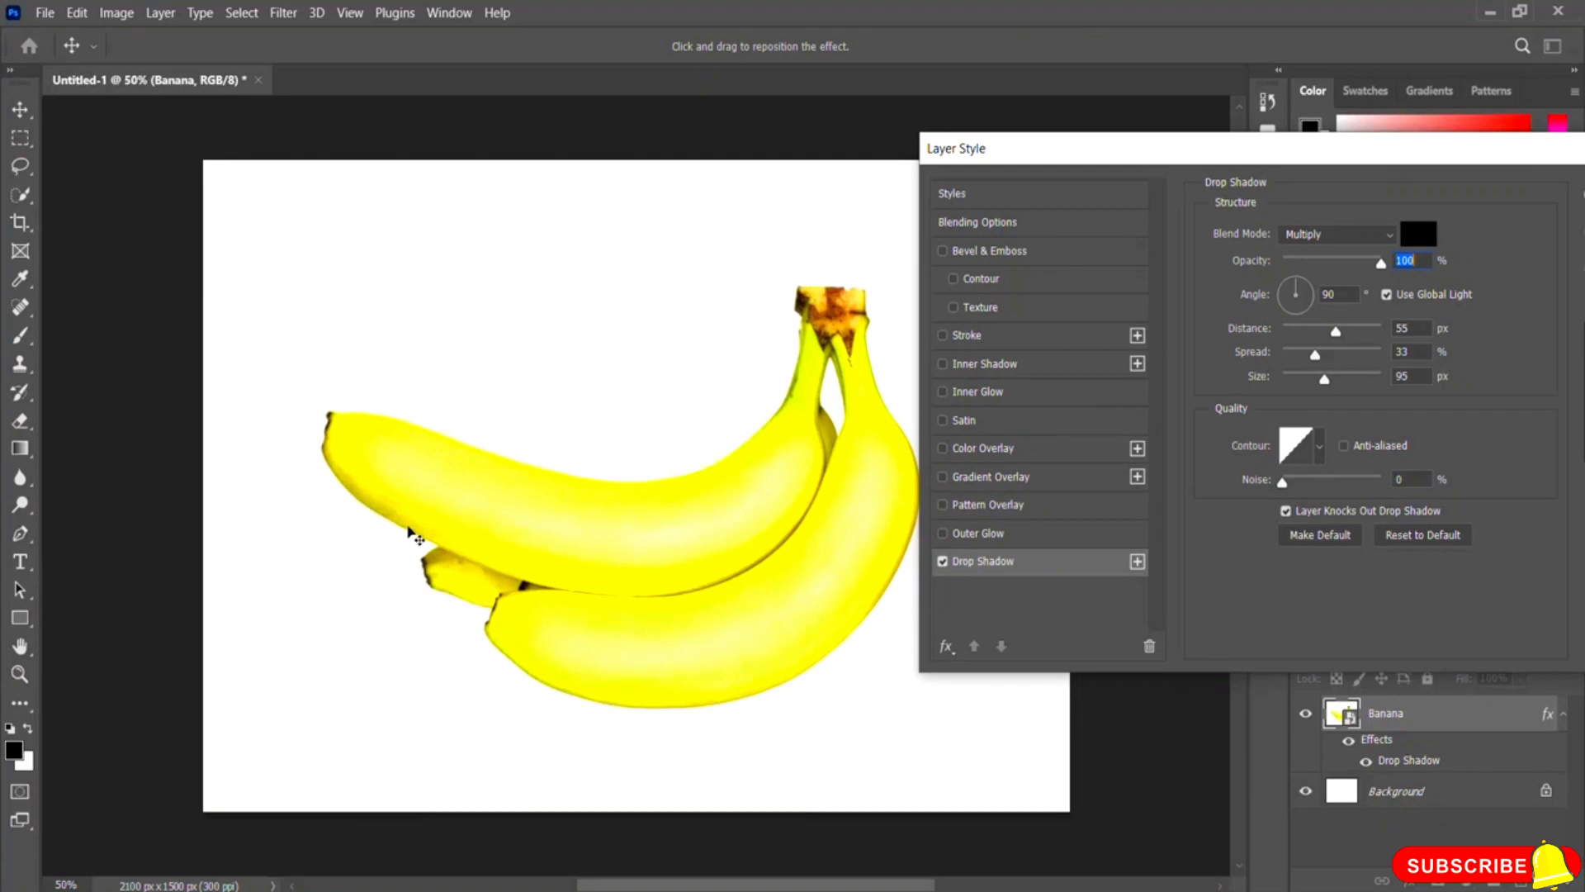
- Reduce the drop shadow's opacity, distance, spread and size to 0 and apply the layer style
drag(1381, 264, 1248, 268)
drag(1337, 331, 1246, 289)
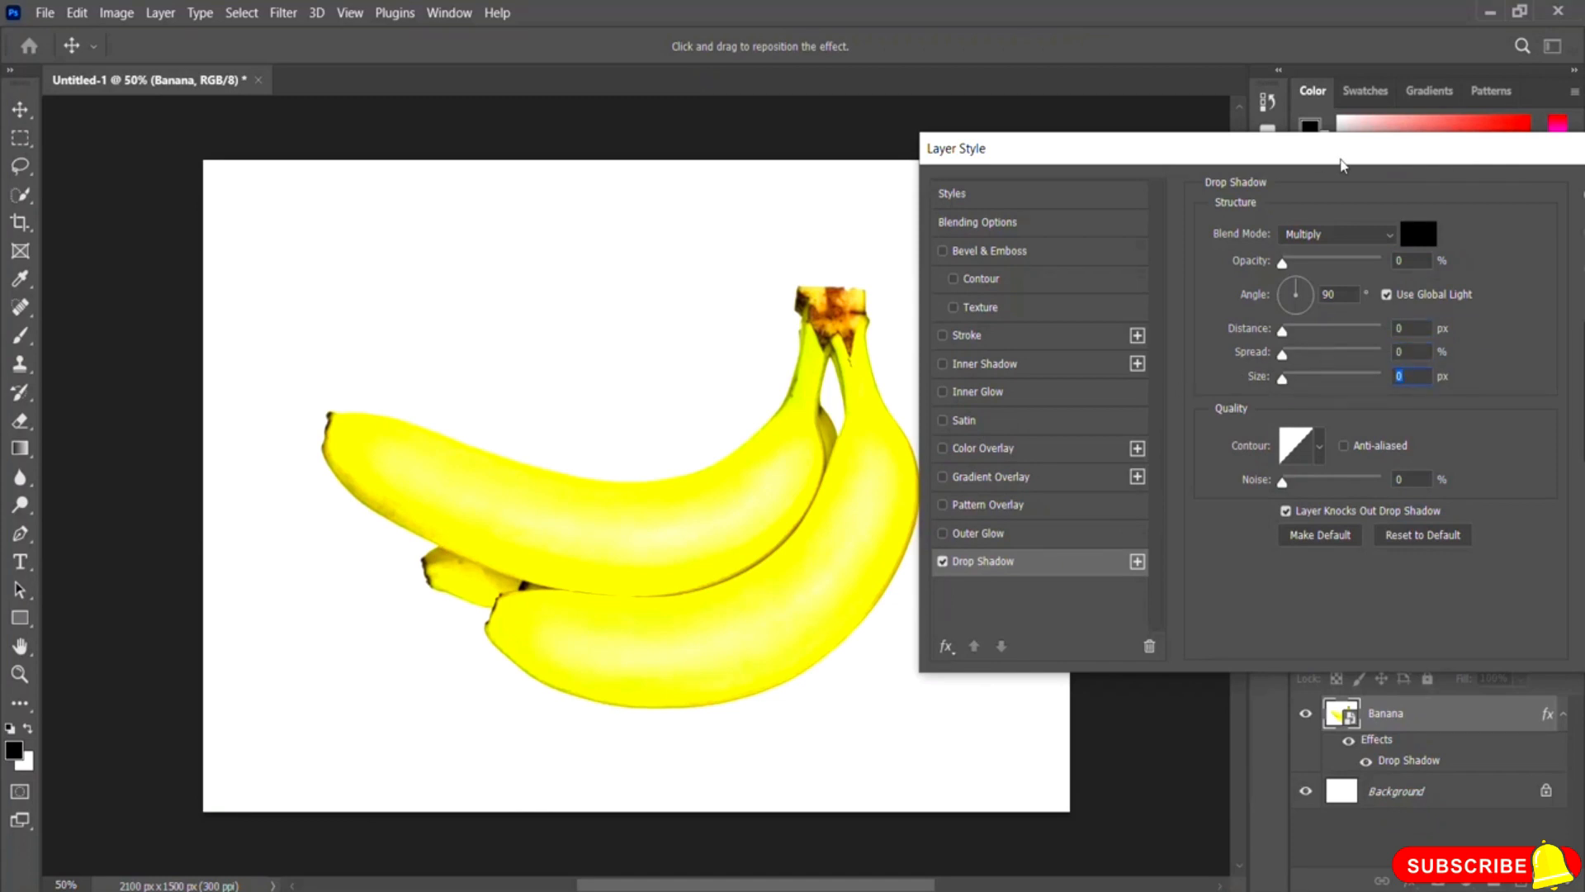
drag(1341, 165, 839, 240)
click(1149, 270)
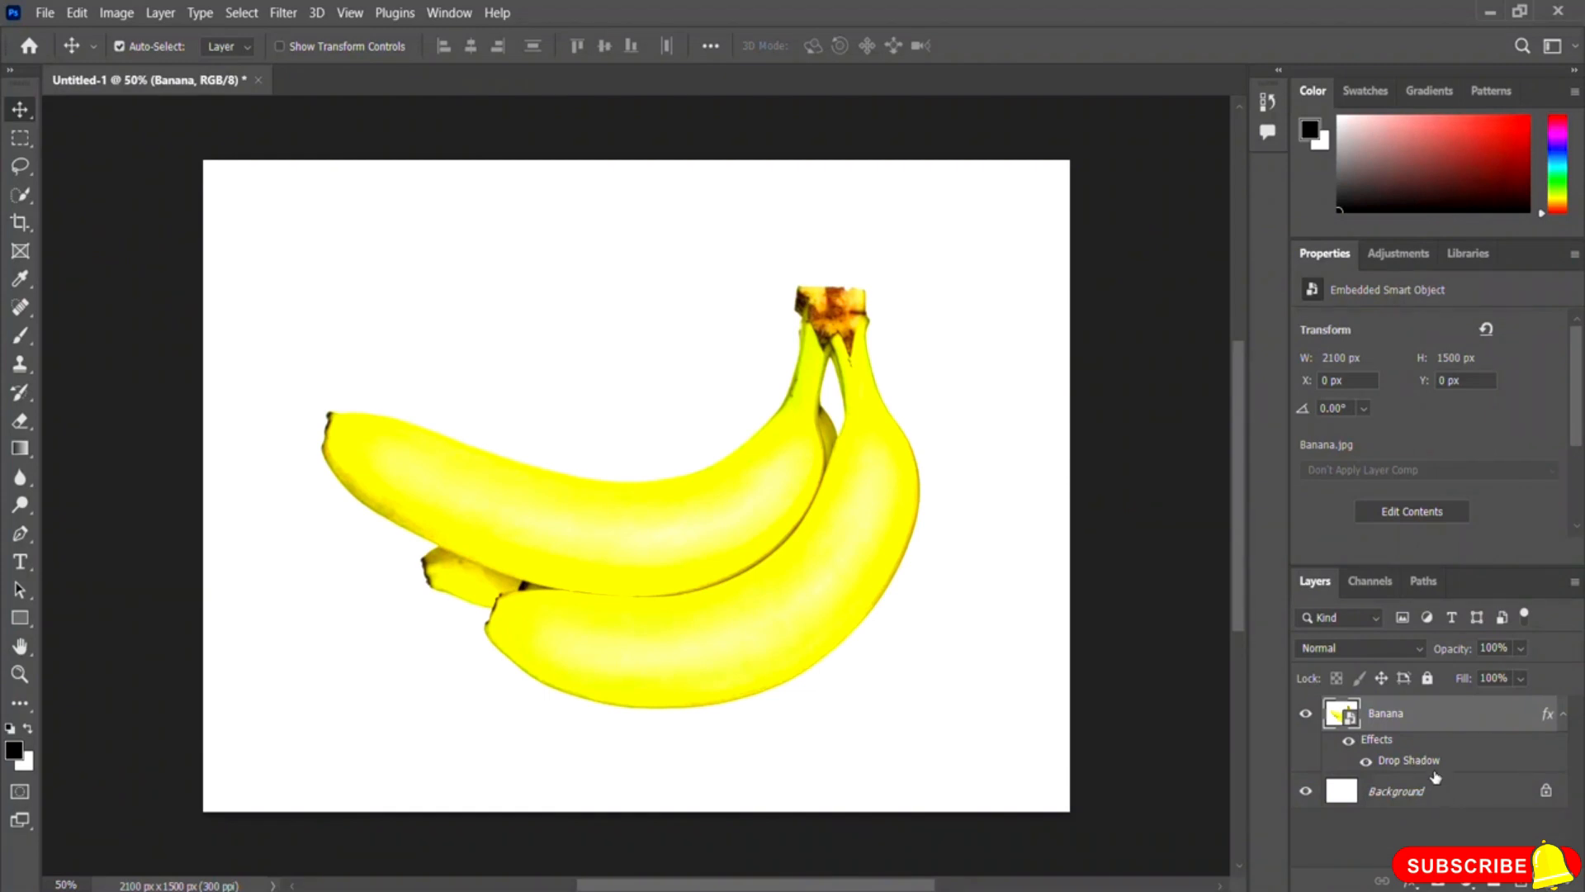
- Delete the Banana layer together with its drop shadow
click(1559, 885)
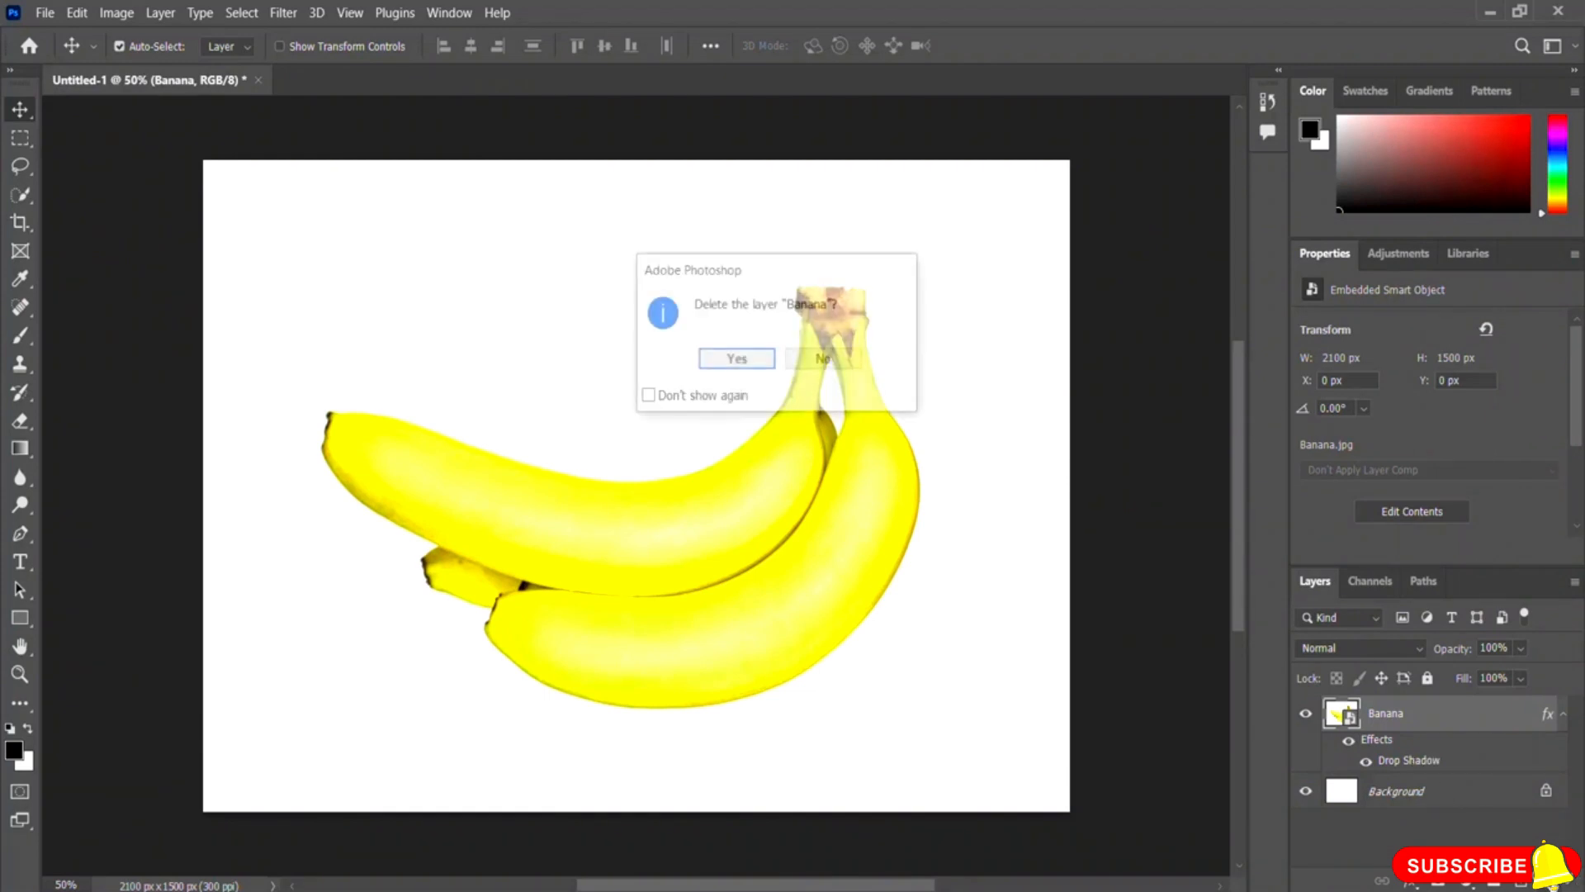
click(718, 362)
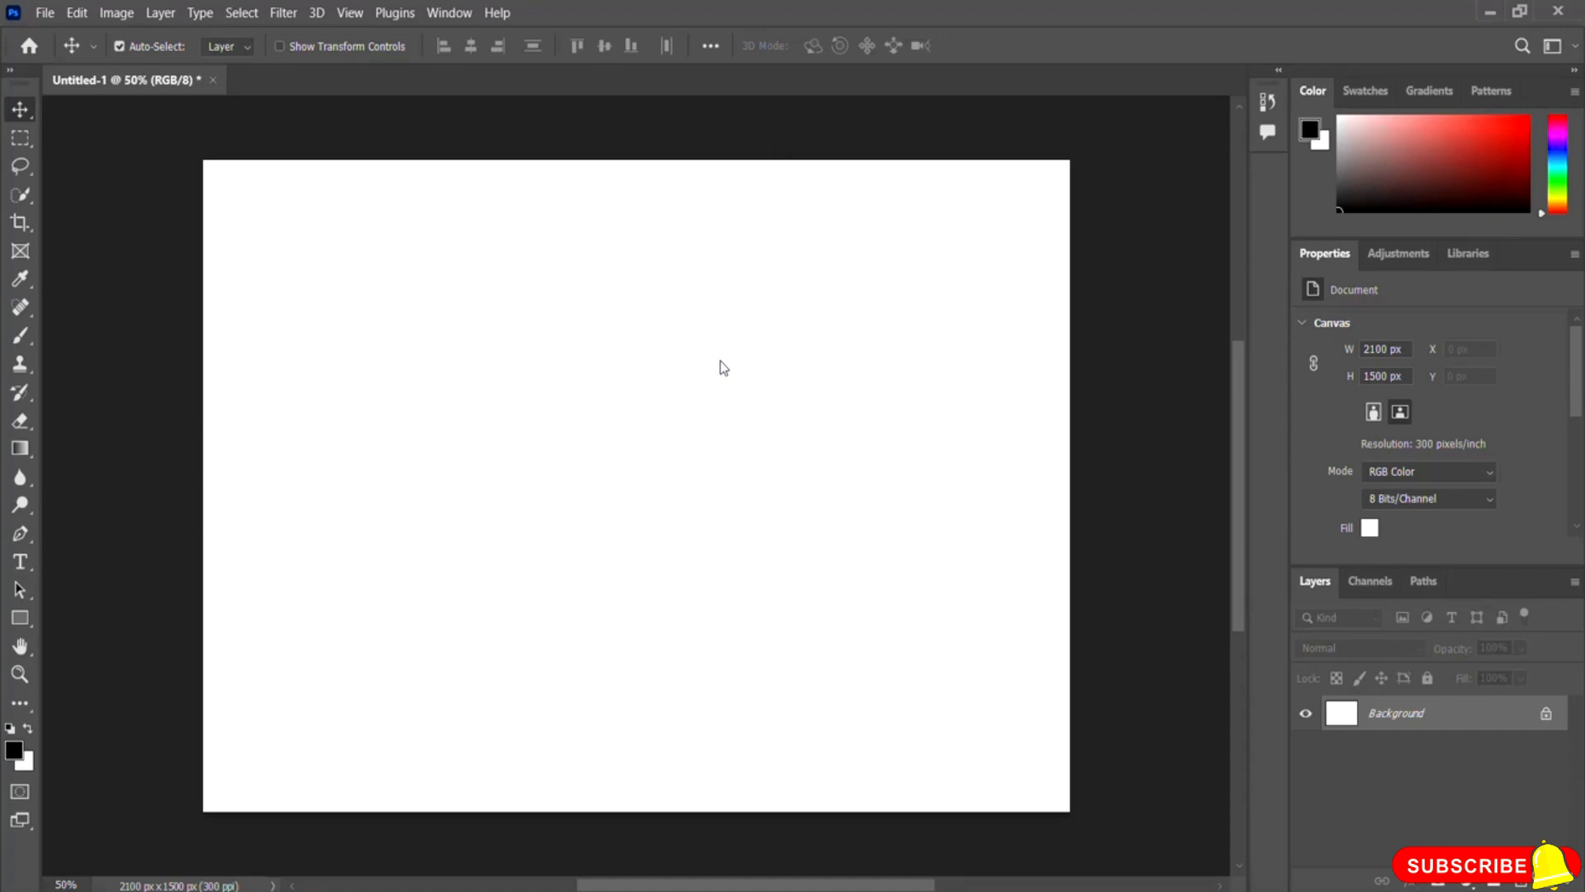
- Place the embedded Banana image again and stretch its upper and lower edges to the canvas borders
click(45, 13)
click(112, 402)
click(385, 335)
click(834, 692)
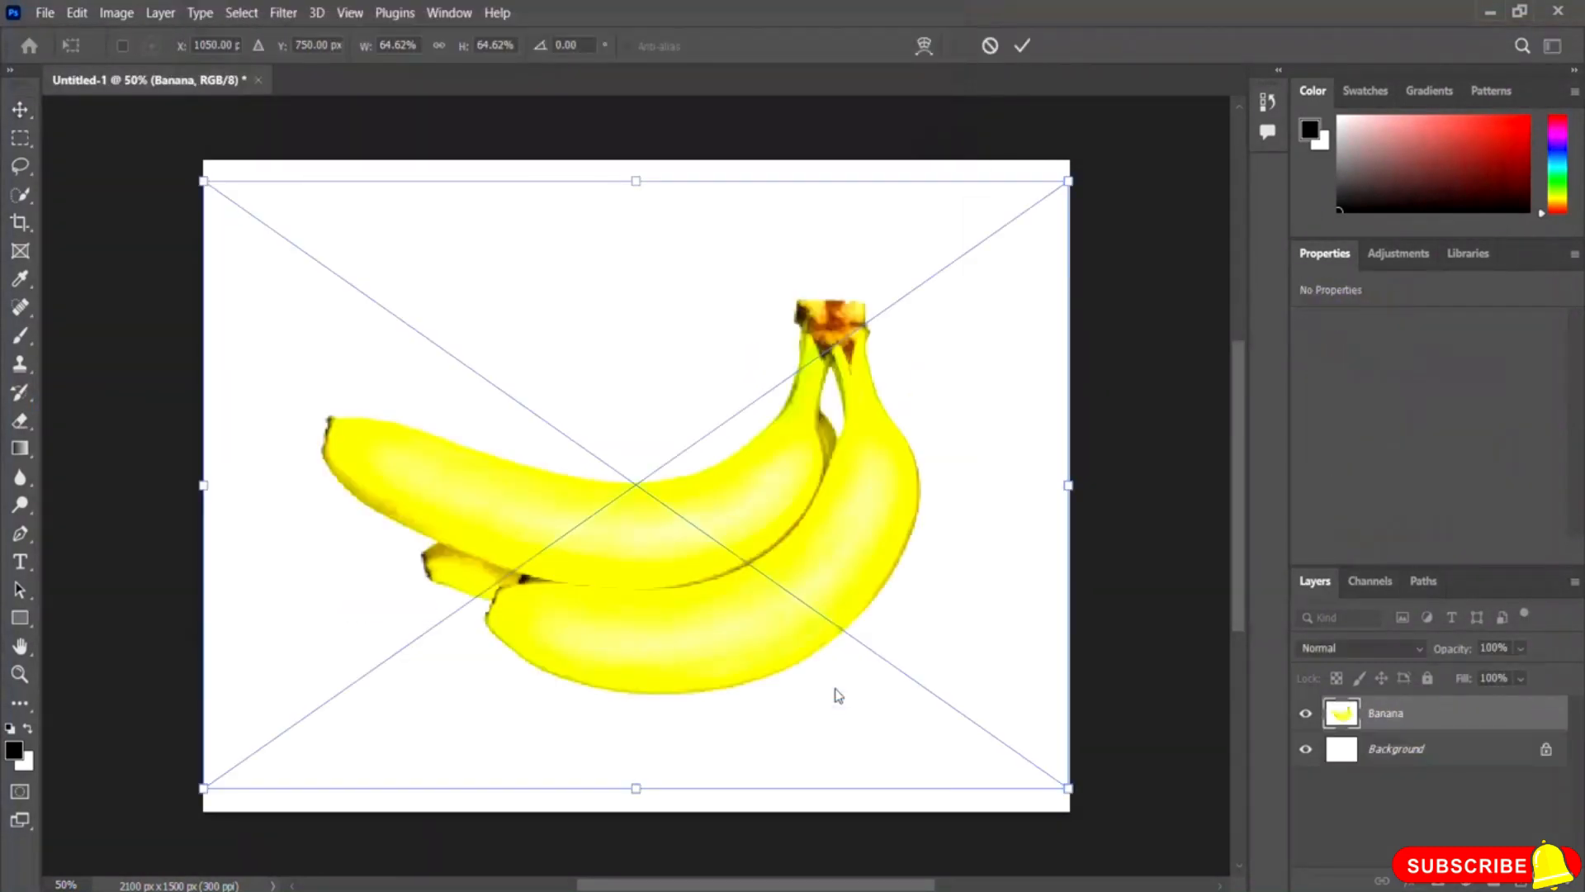
drag(638, 168, 638, 160)
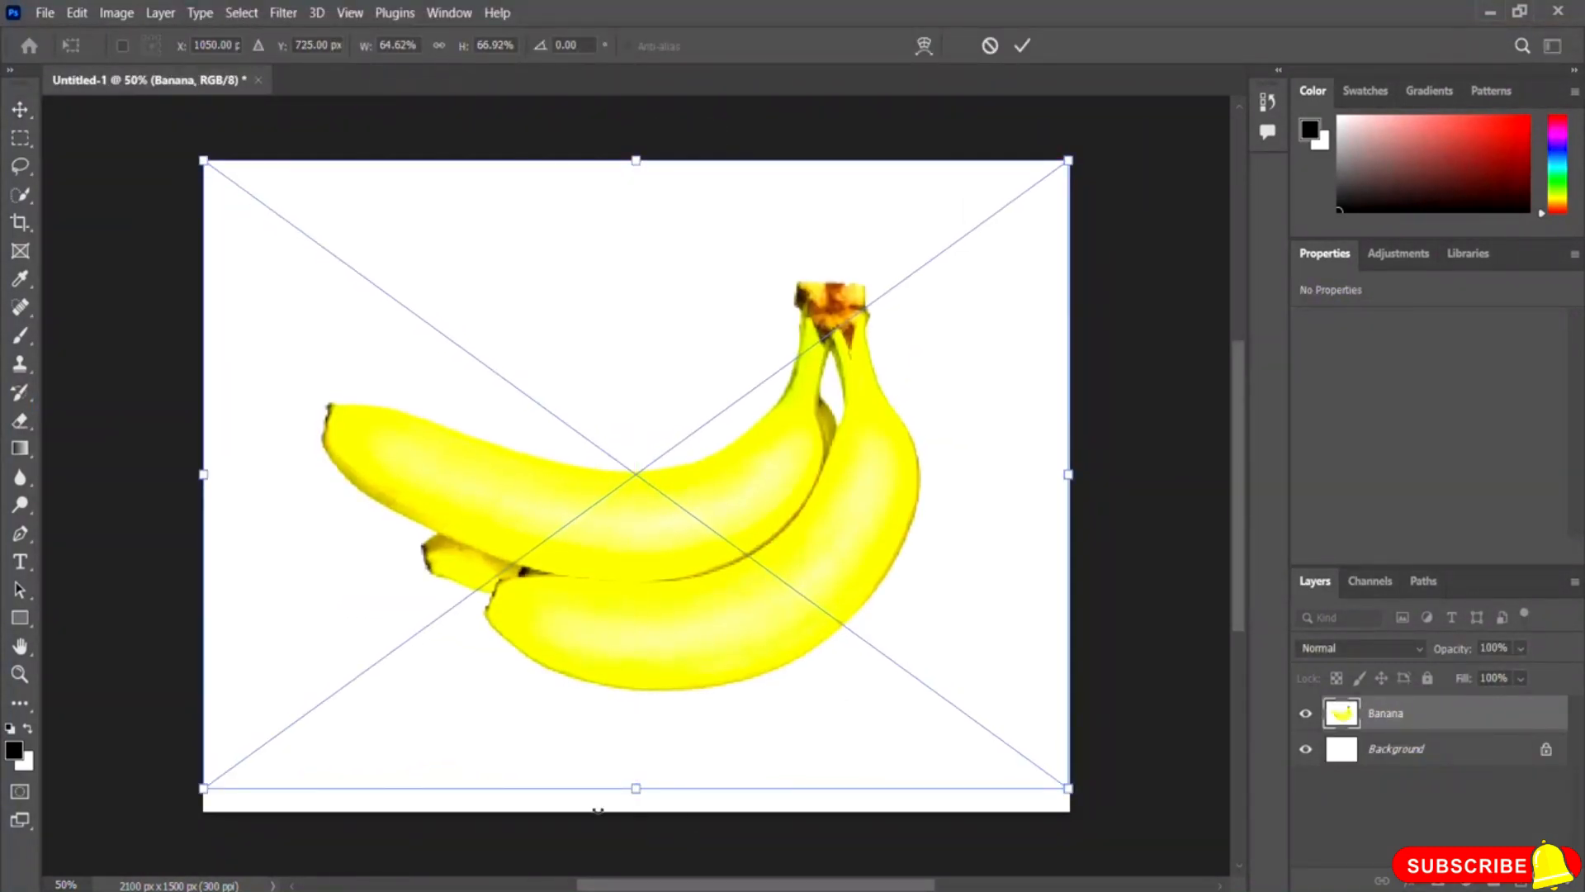
drag(633, 788, 635, 811)
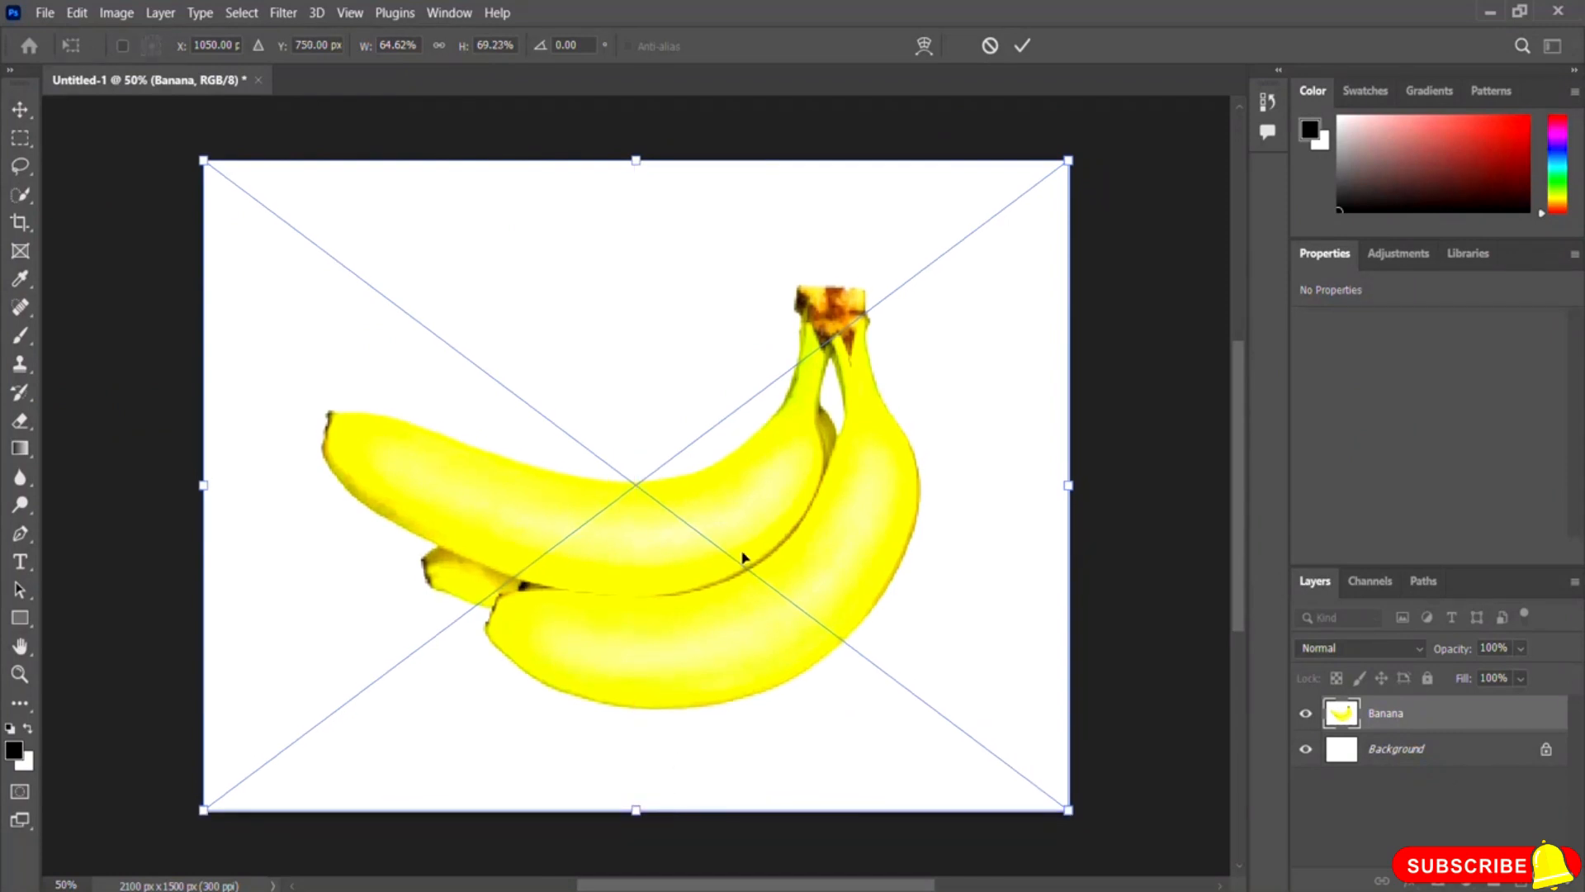
click(1023, 46)
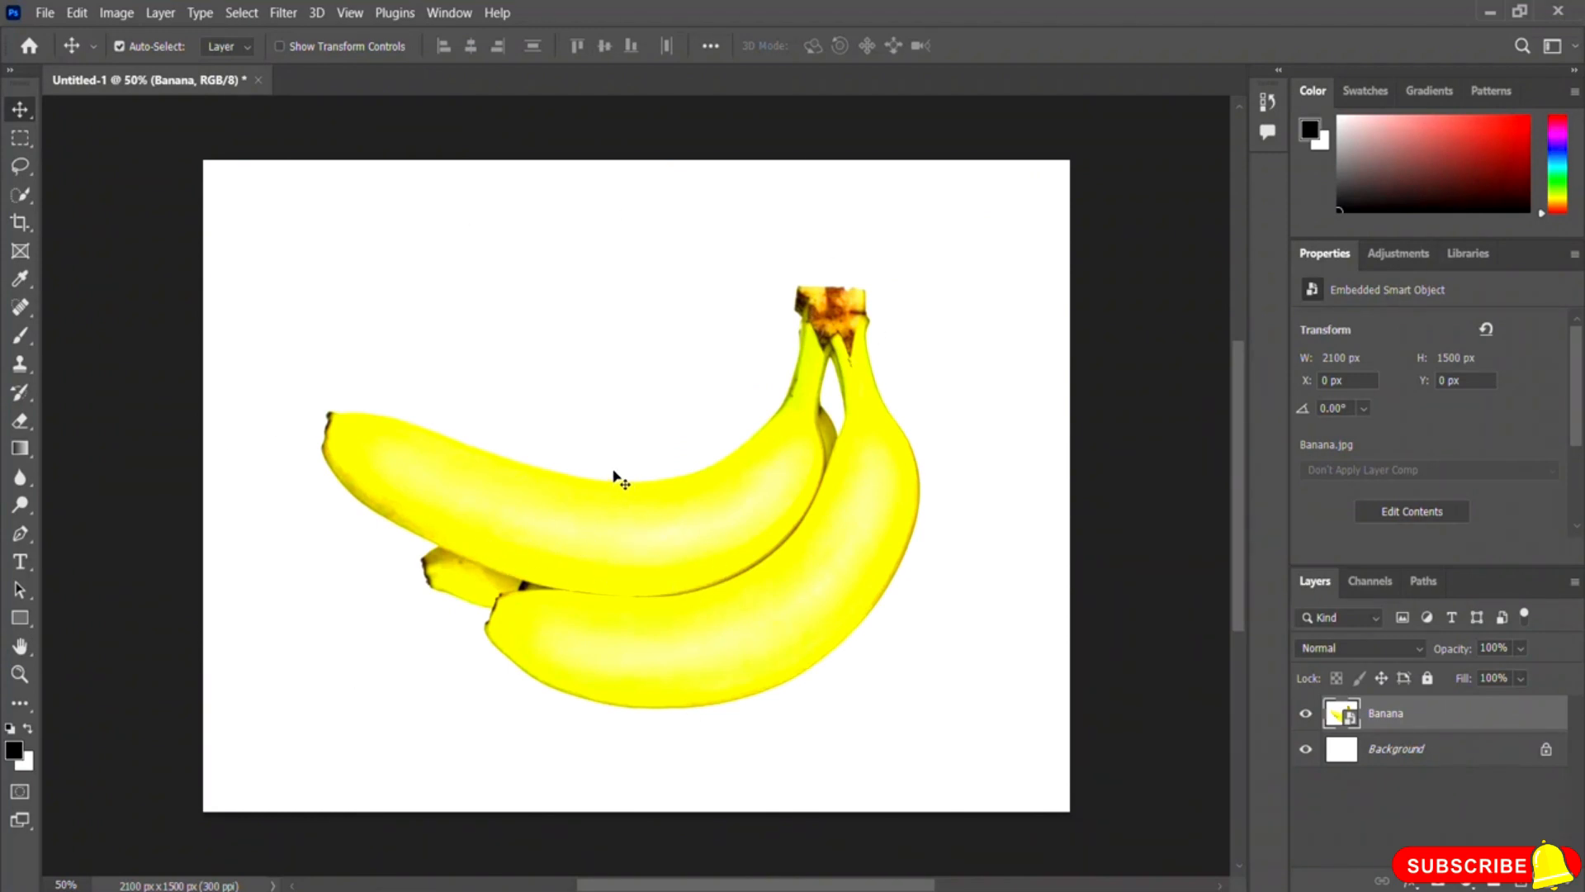
- Select the whole banana bunch with a size 49 Quick Selection brush and subtract the white gap between the stems
click(14, 198)
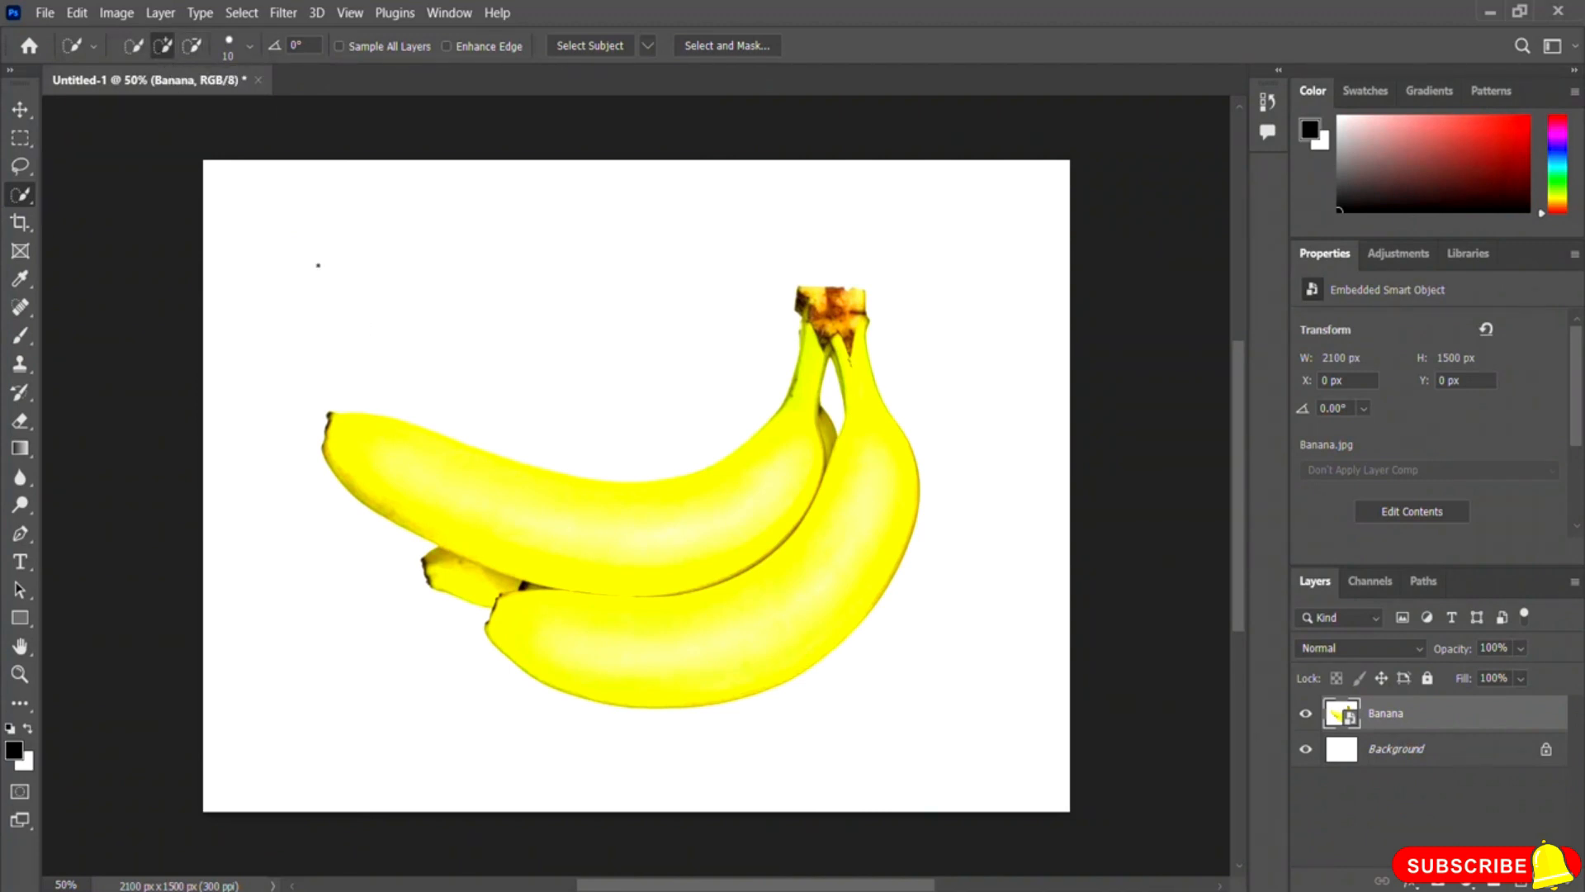
click(250, 48)
drag(147, 109, 182, 110)
click(358, 461)
drag(505, 525, 661, 626)
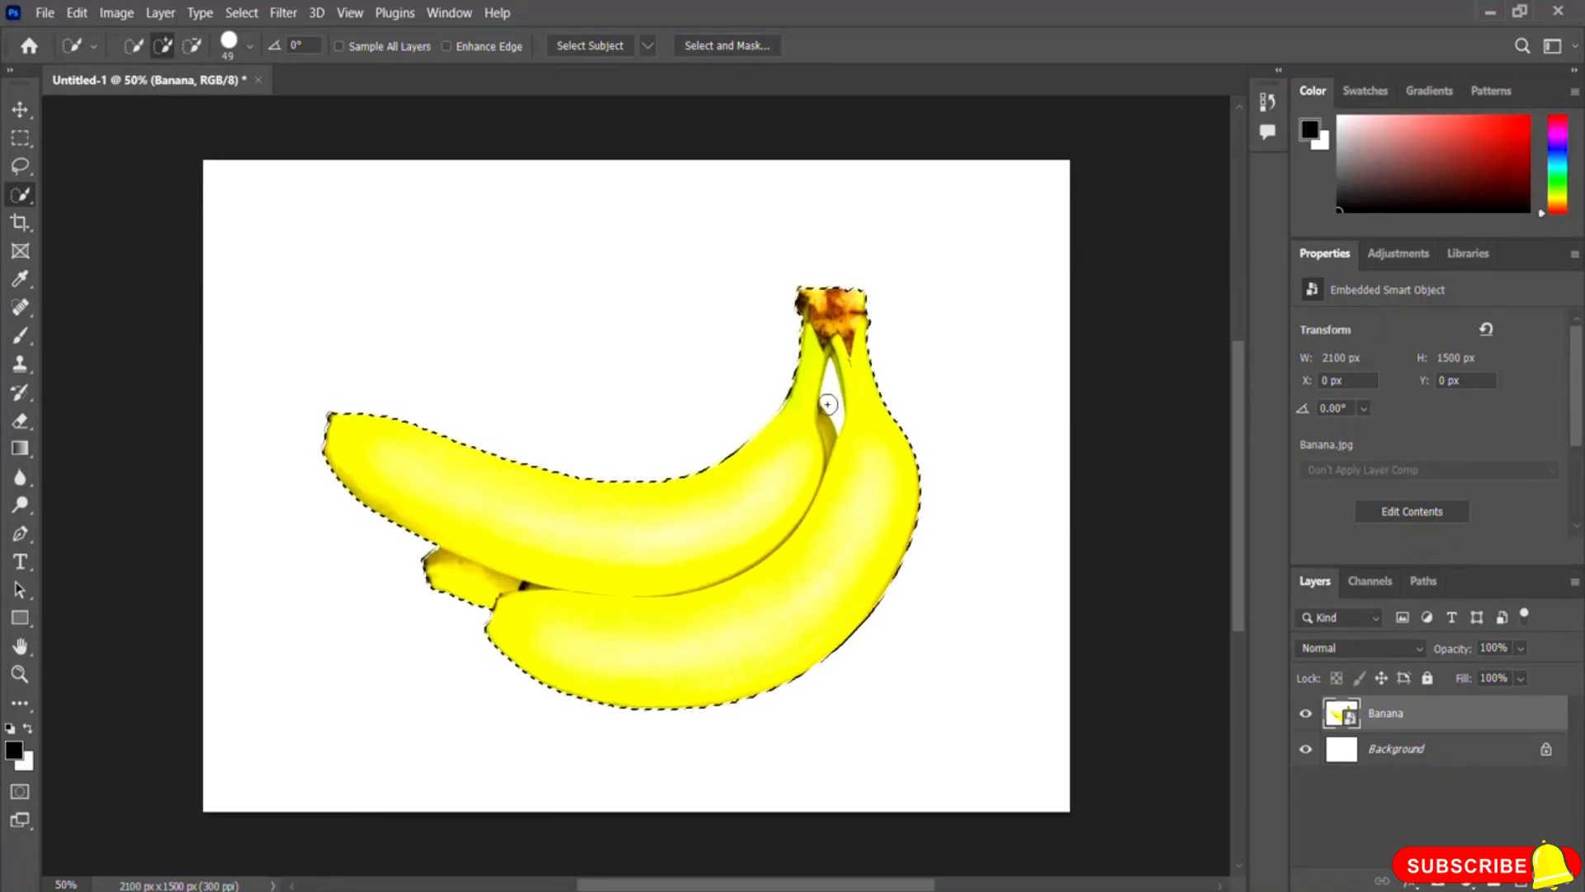
click(194, 52)
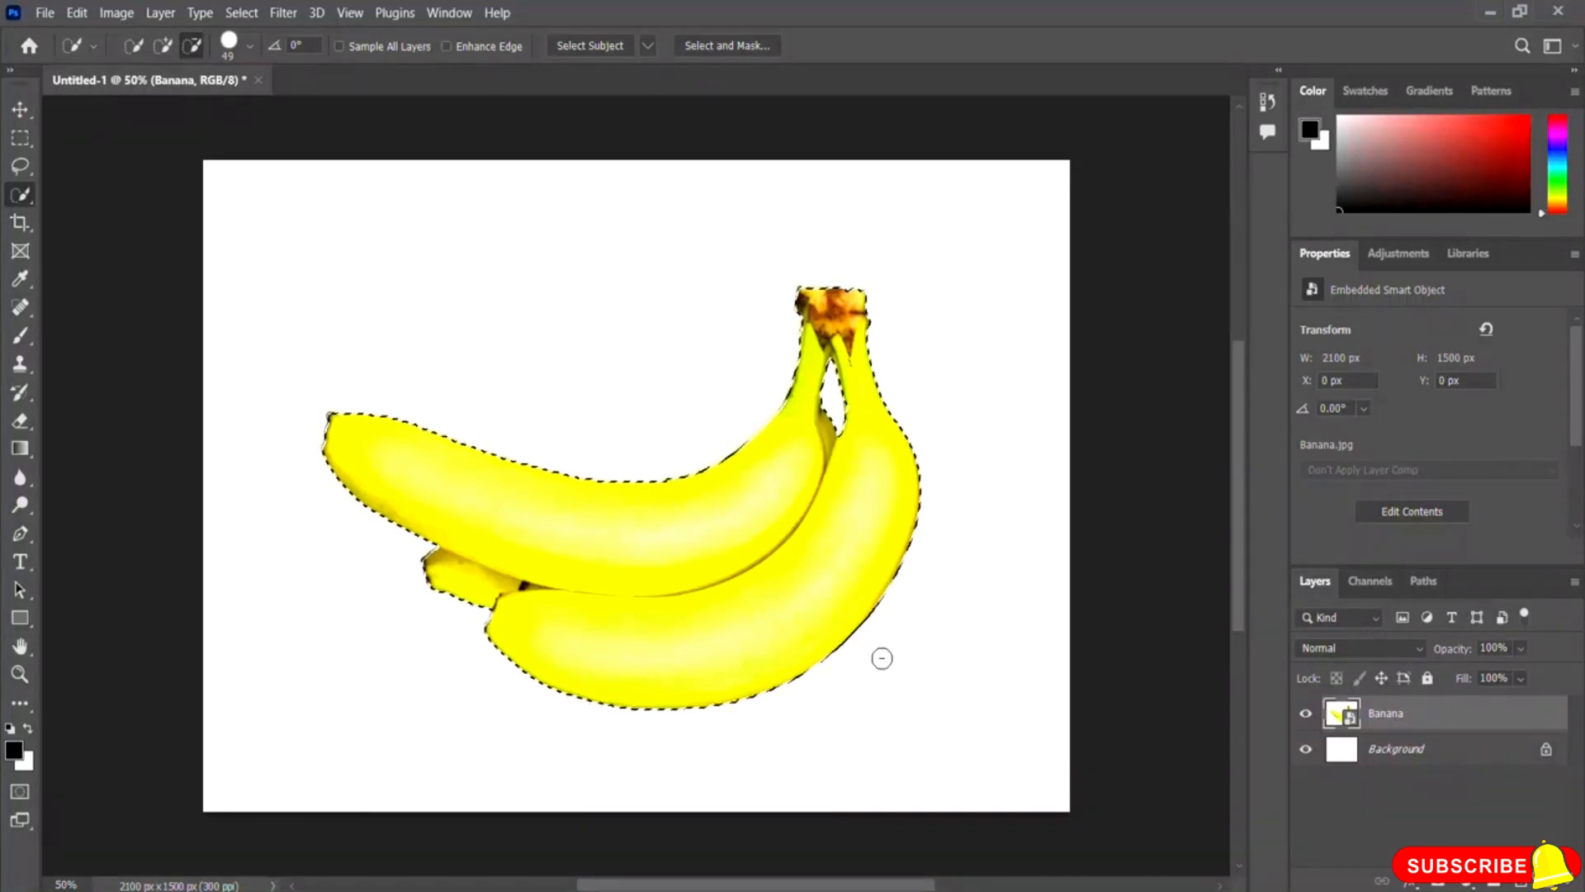
- Mask the Banana layer with the selection and convert the masked layer to a smart object
click(1436, 884)
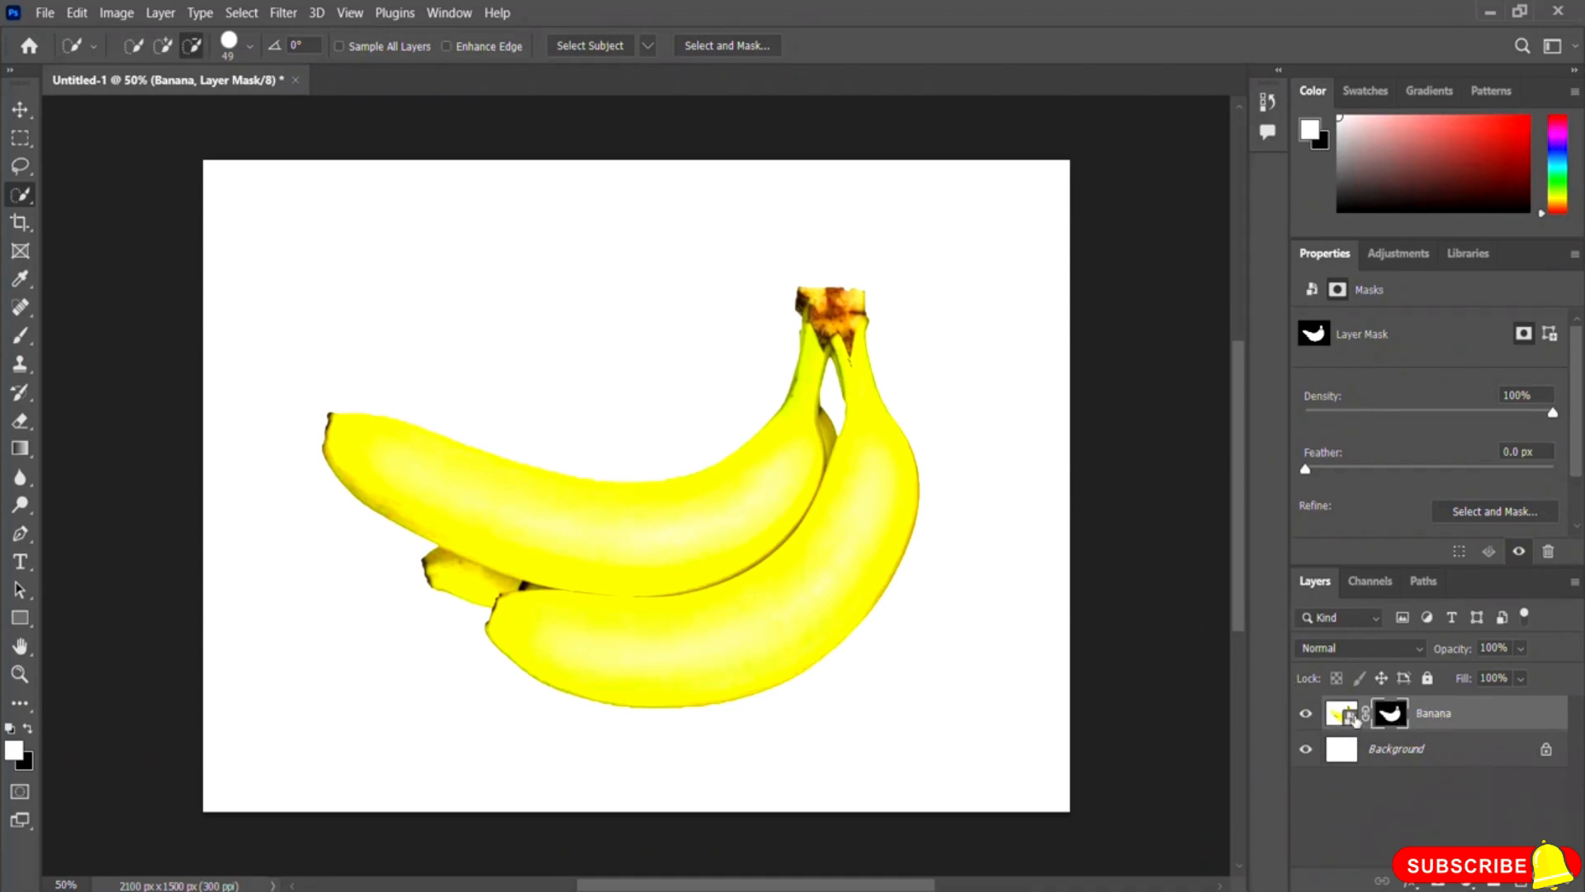
right_click(1450, 717)
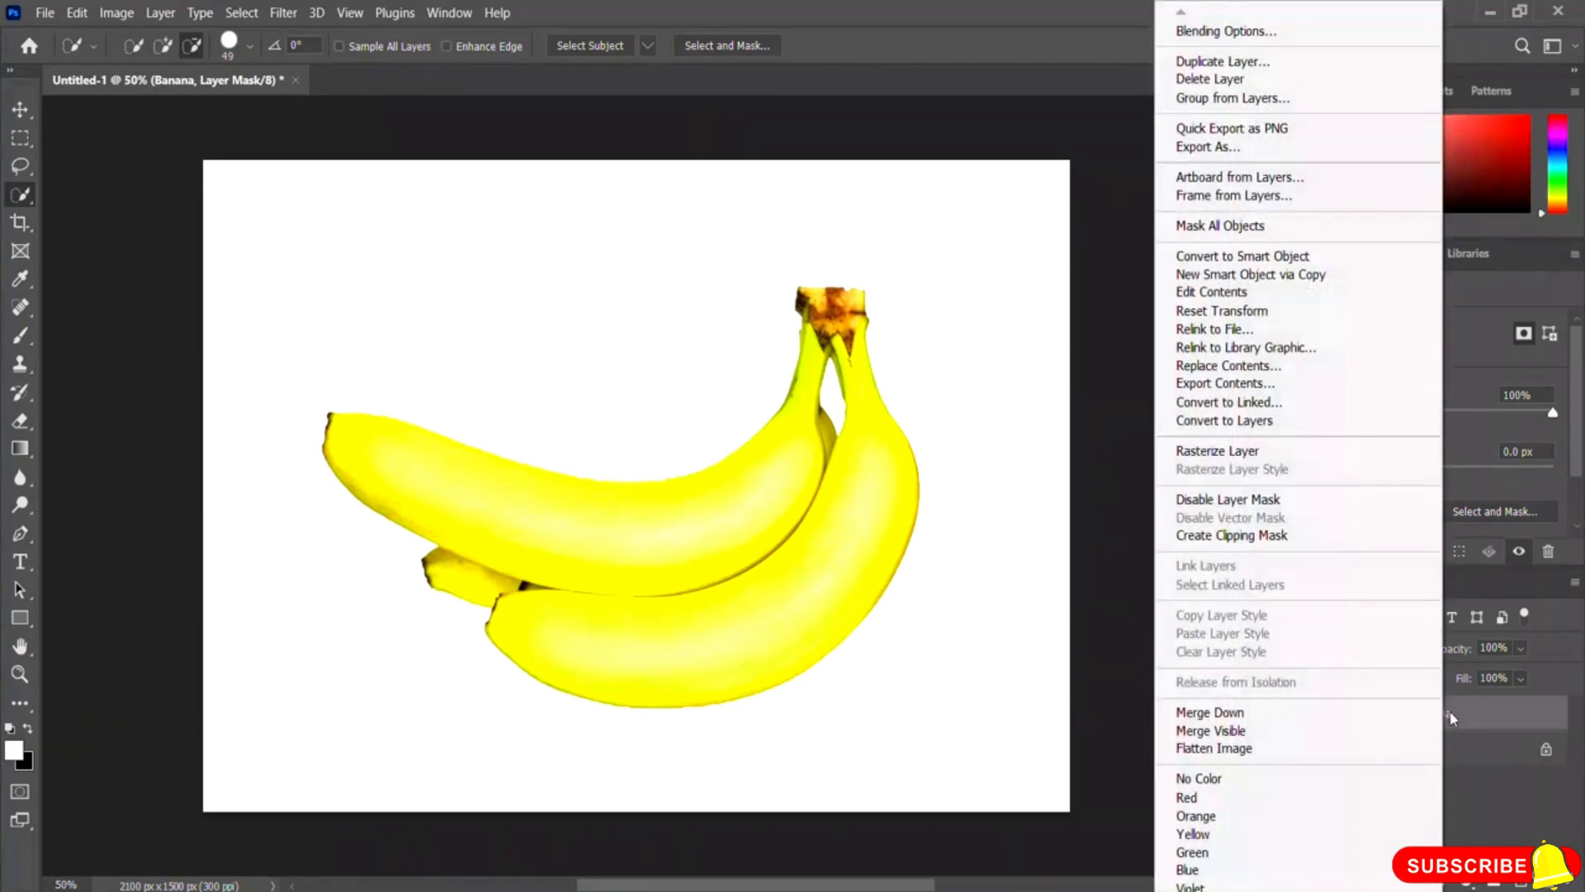
click(1270, 260)
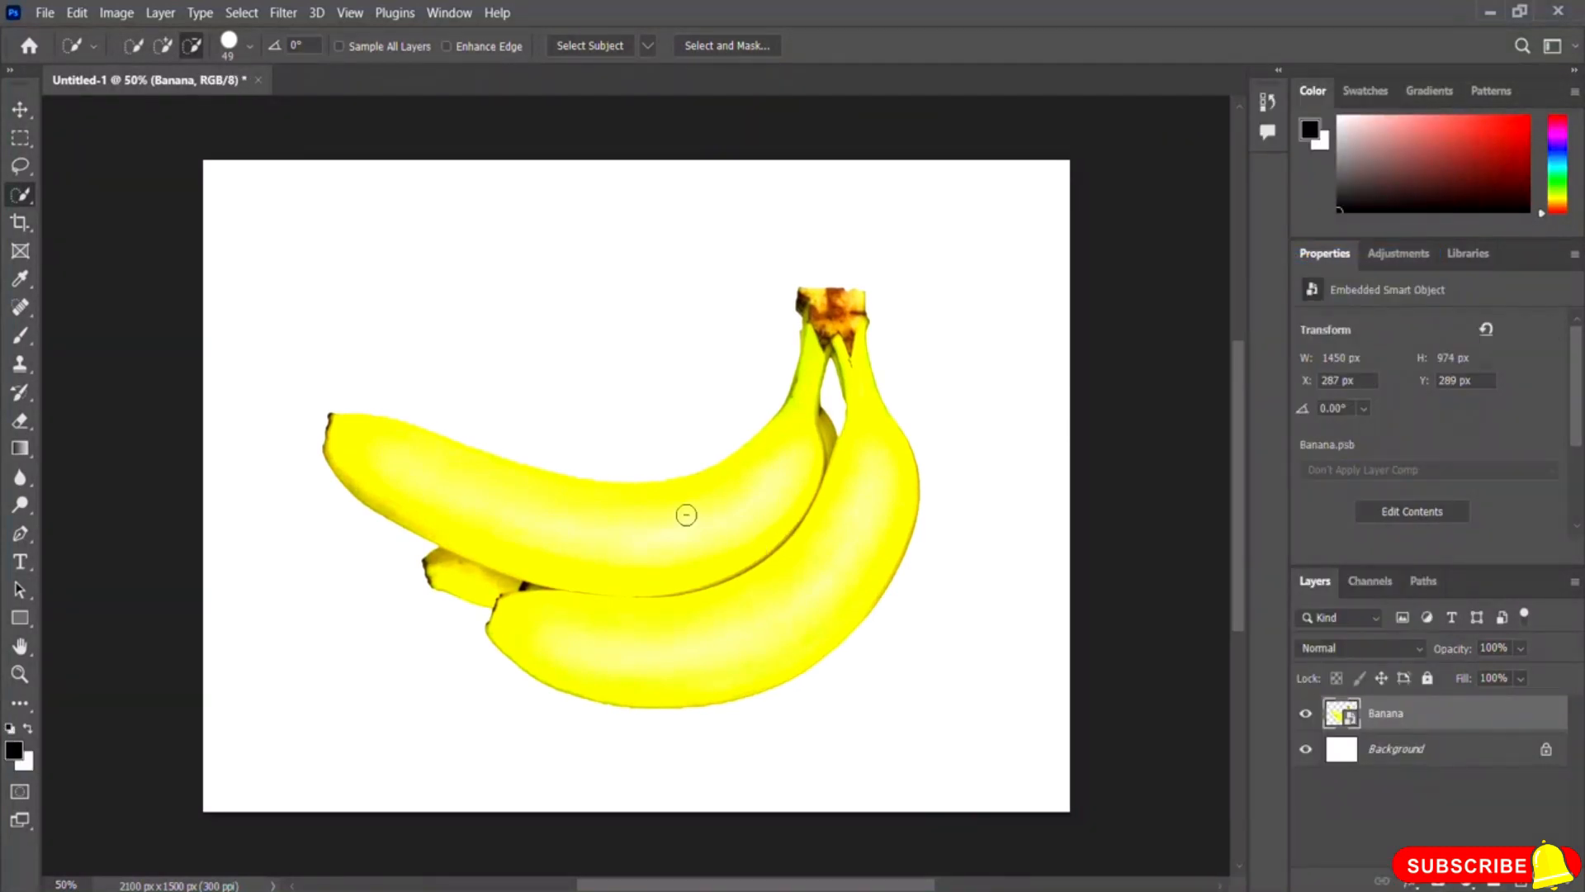
- Move the cut-out bananas around with the Background layer shown and hidden, ending at about X 241 px, Y 129 px with the background shown
click(18, 111)
drag(672, 536, 658, 484)
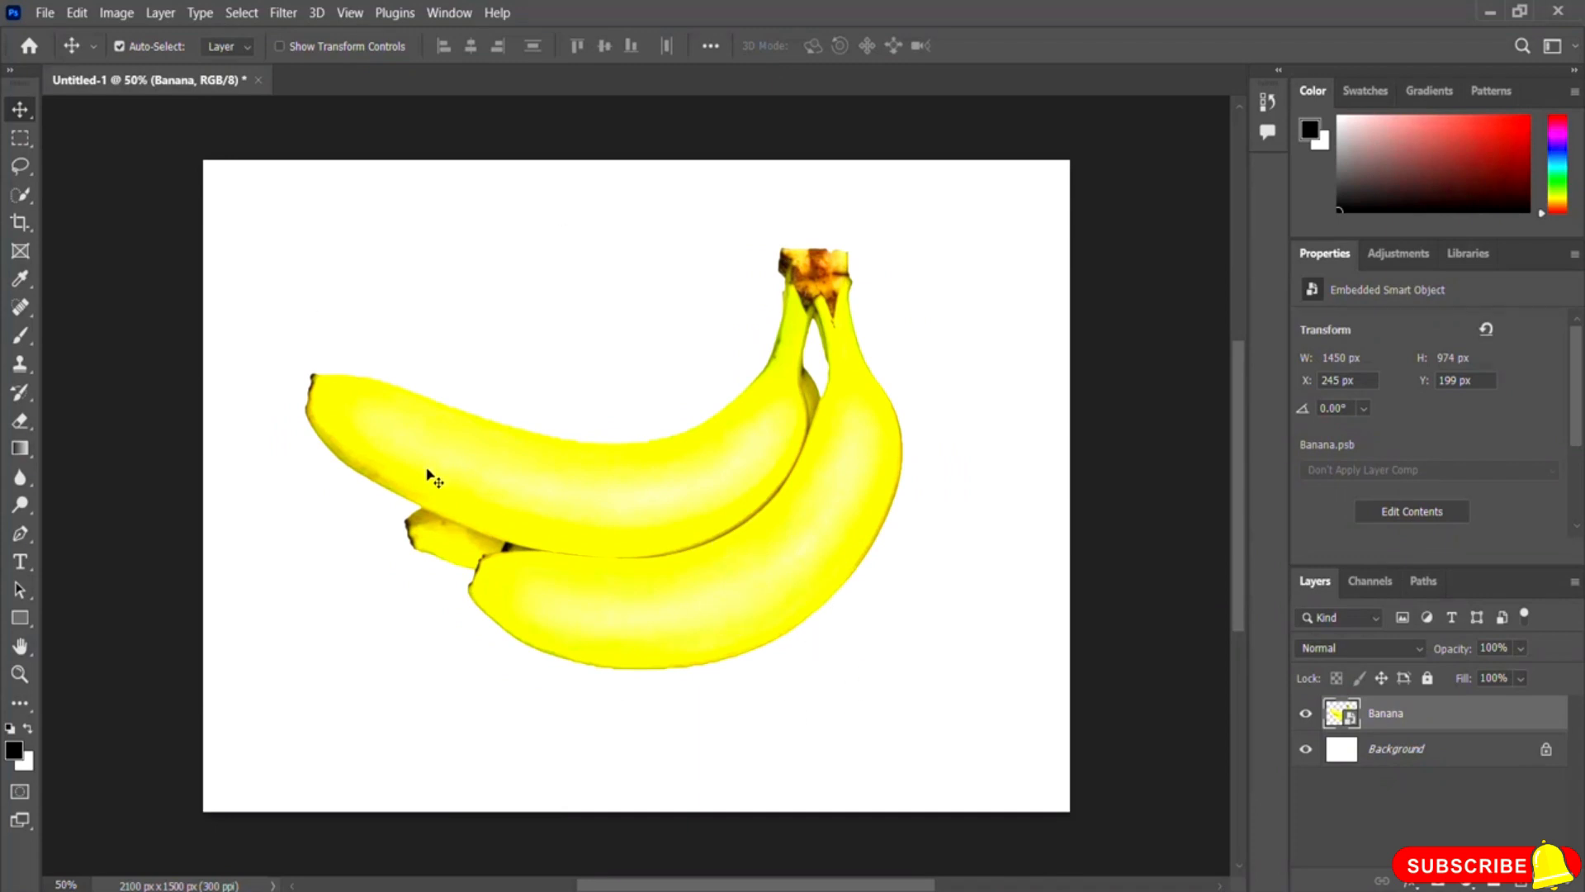
drag(646, 477, 652, 431)
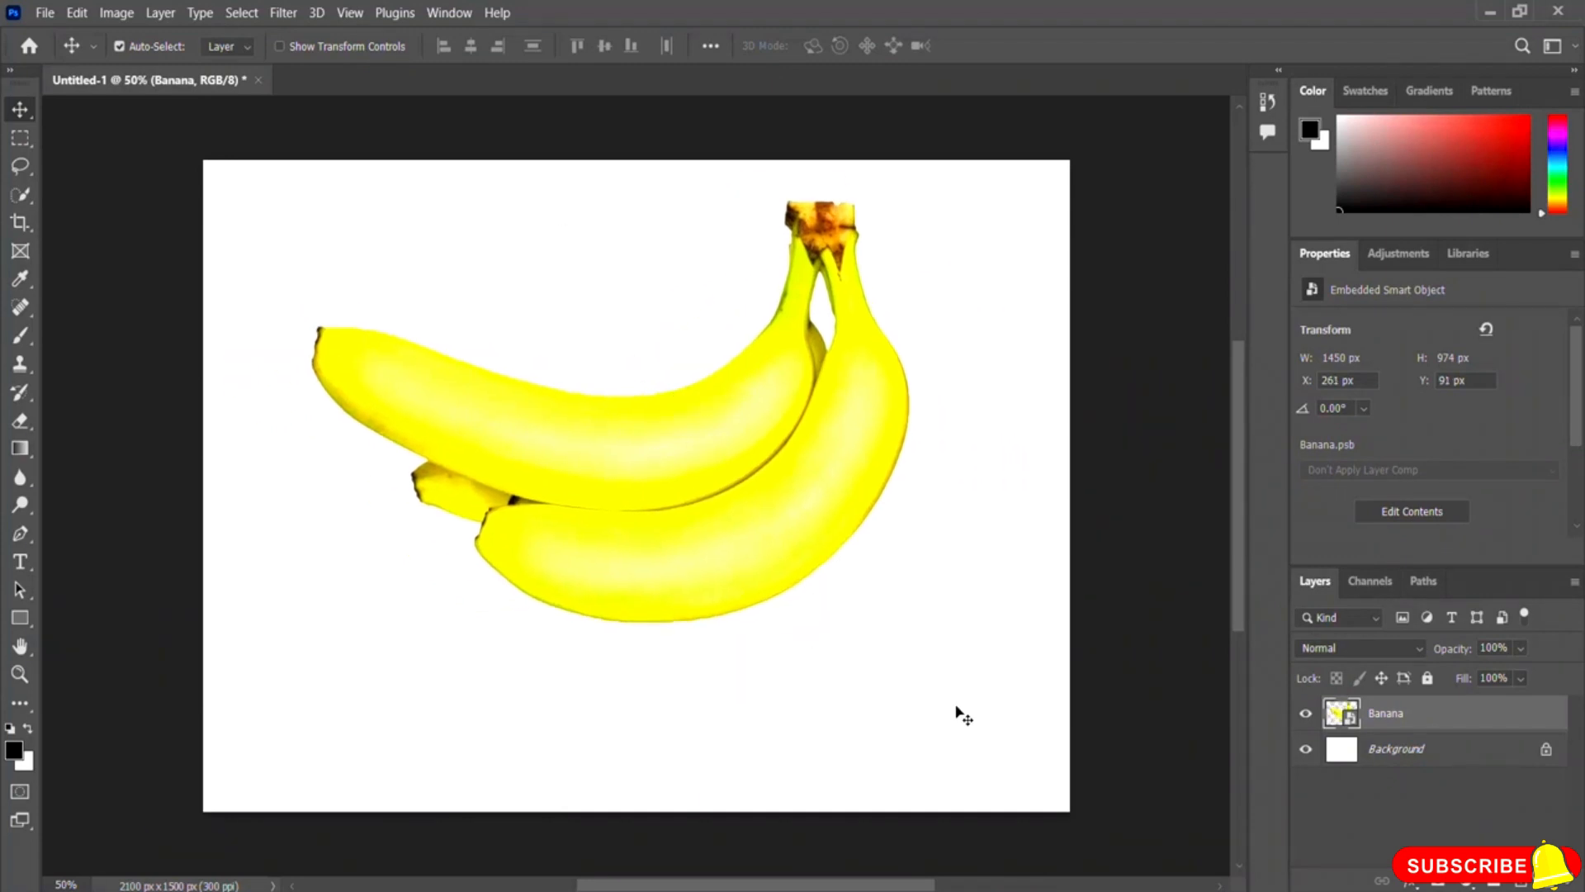
click(1305, 750)
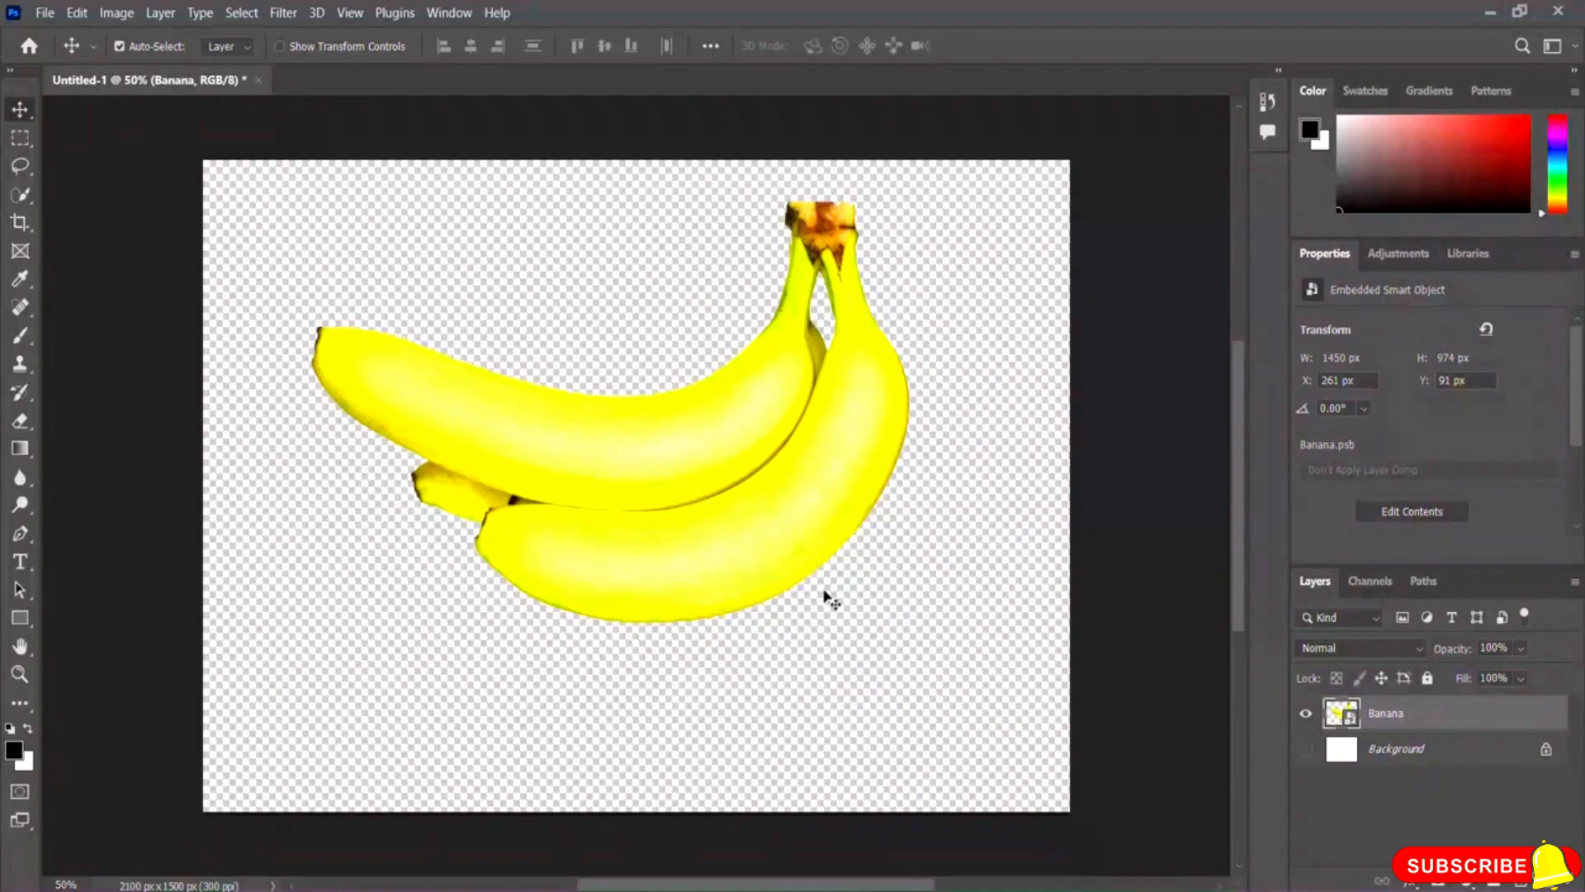
drag(673, 460, 645, 442)
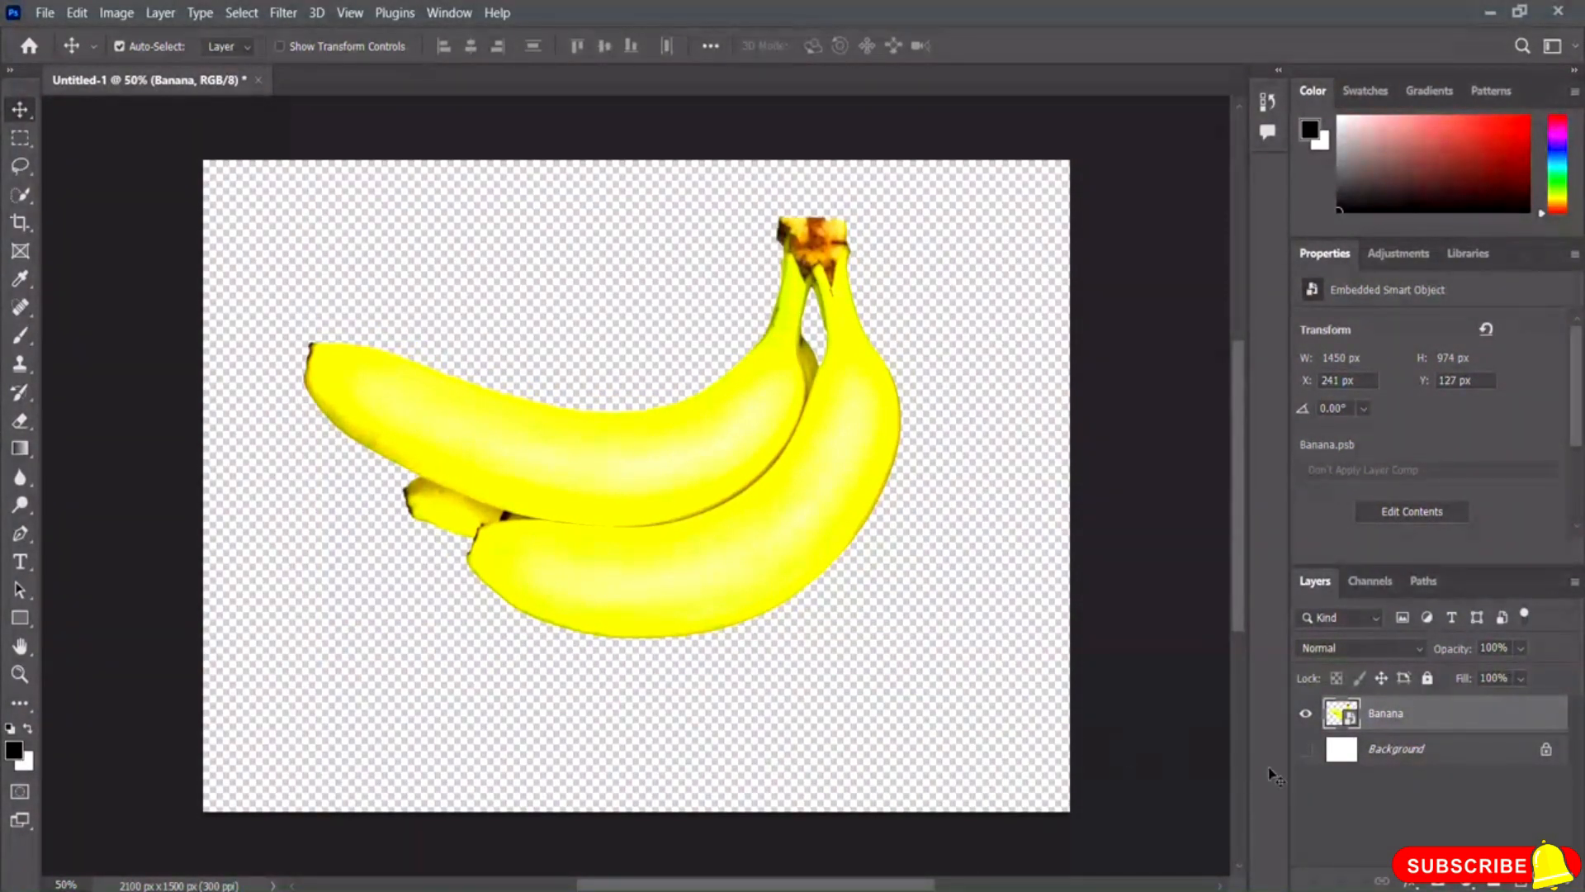
click(1305, 750)
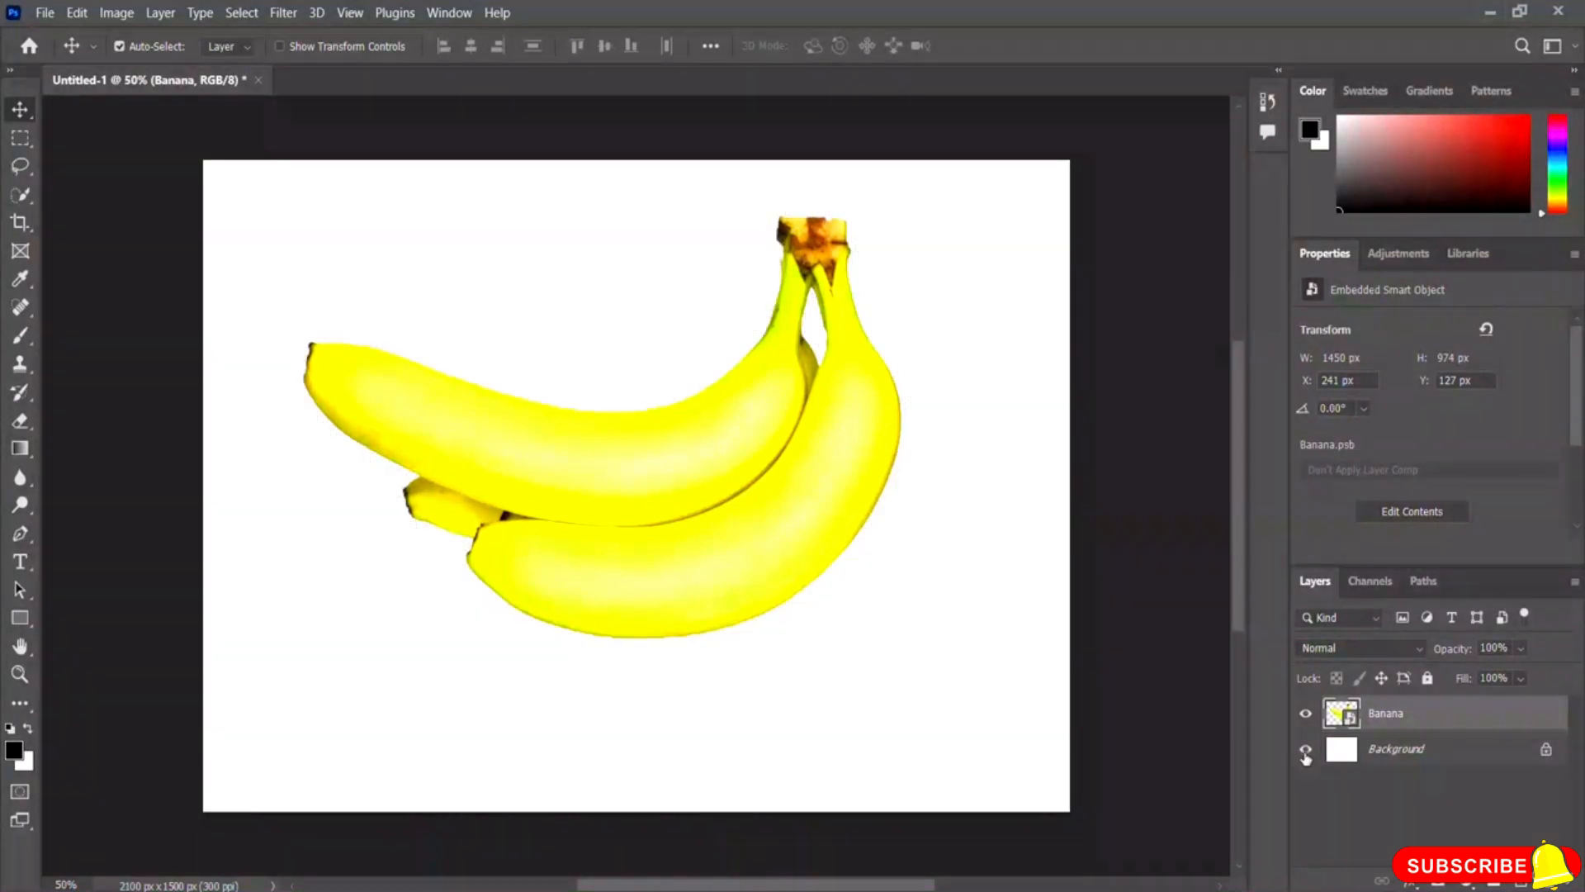
drag(743, 567, 743, 579)
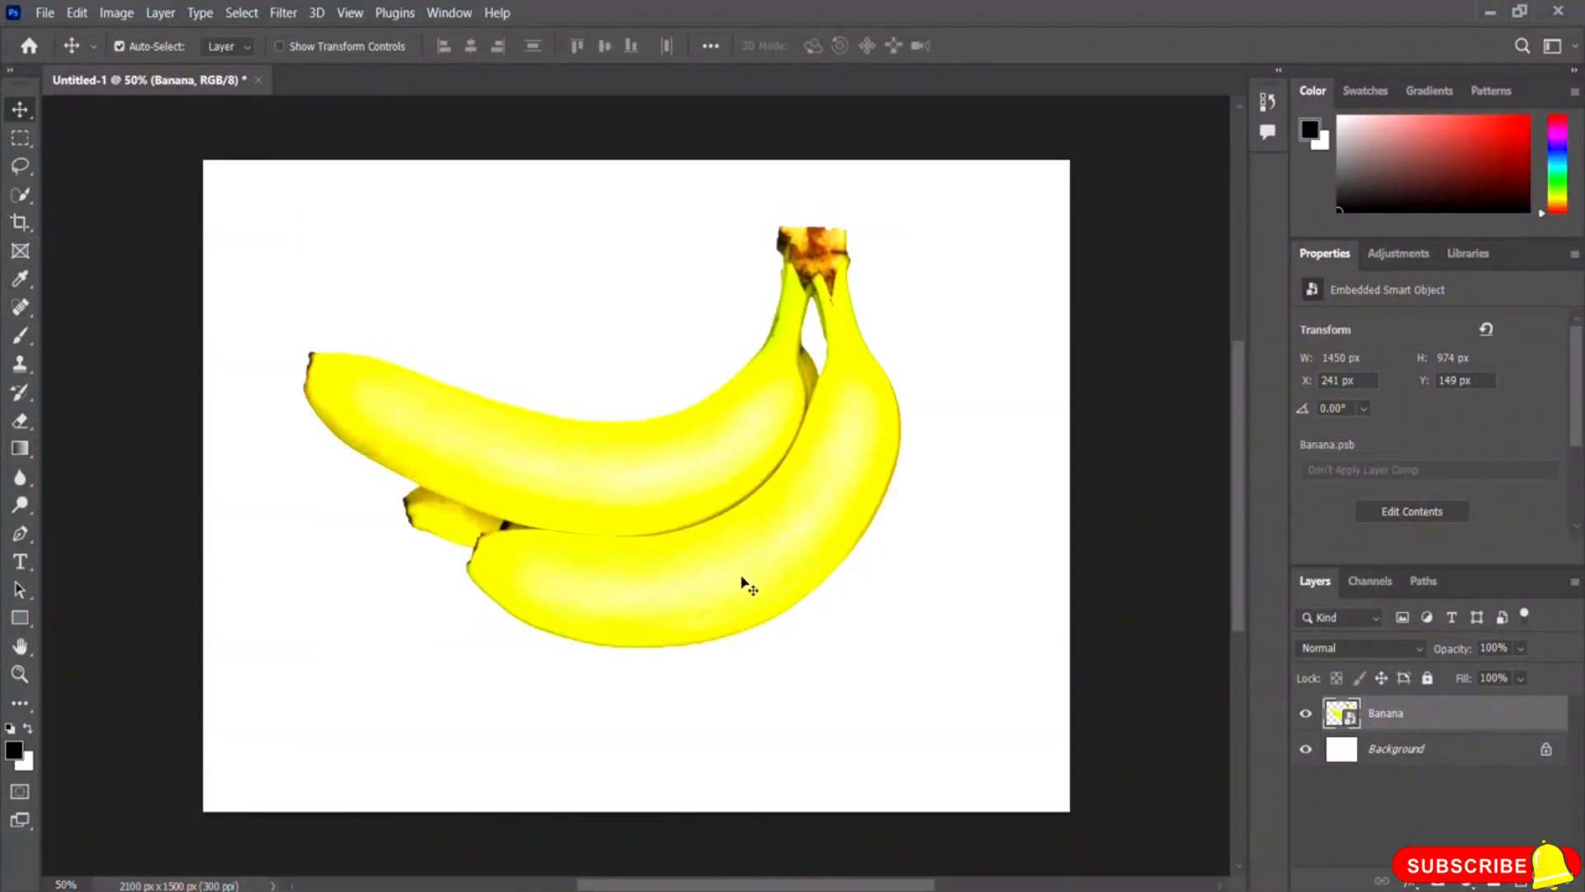
drag(641, 488, 627, 477)
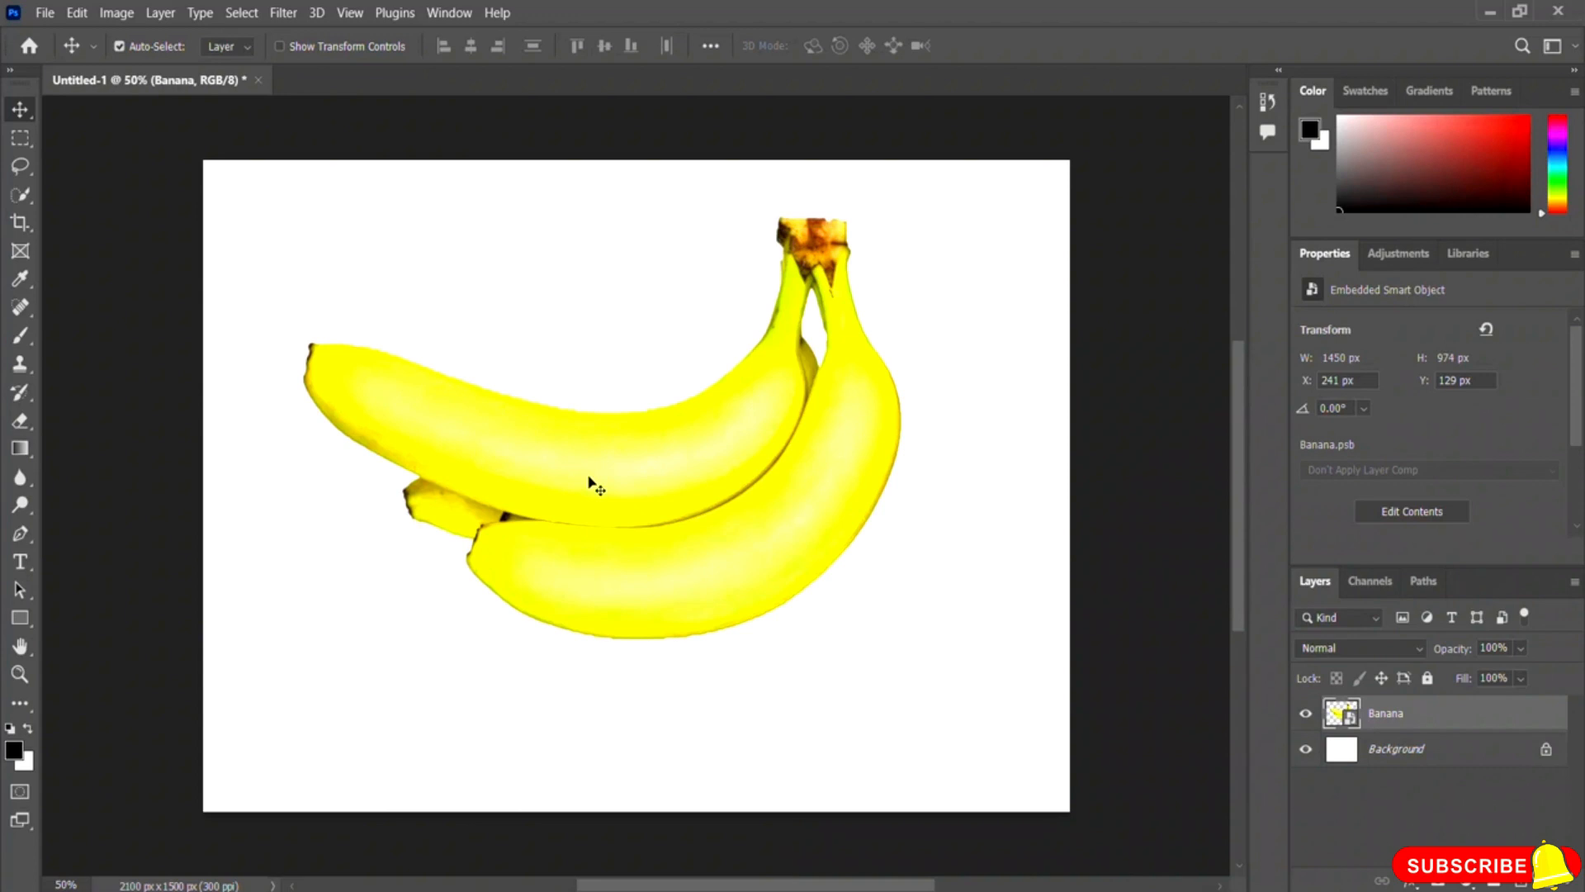
- Move the bananas up to Y 109 px and add a Drop Shadow effect to the Banana layer
drag(595, 485, 592, 466)
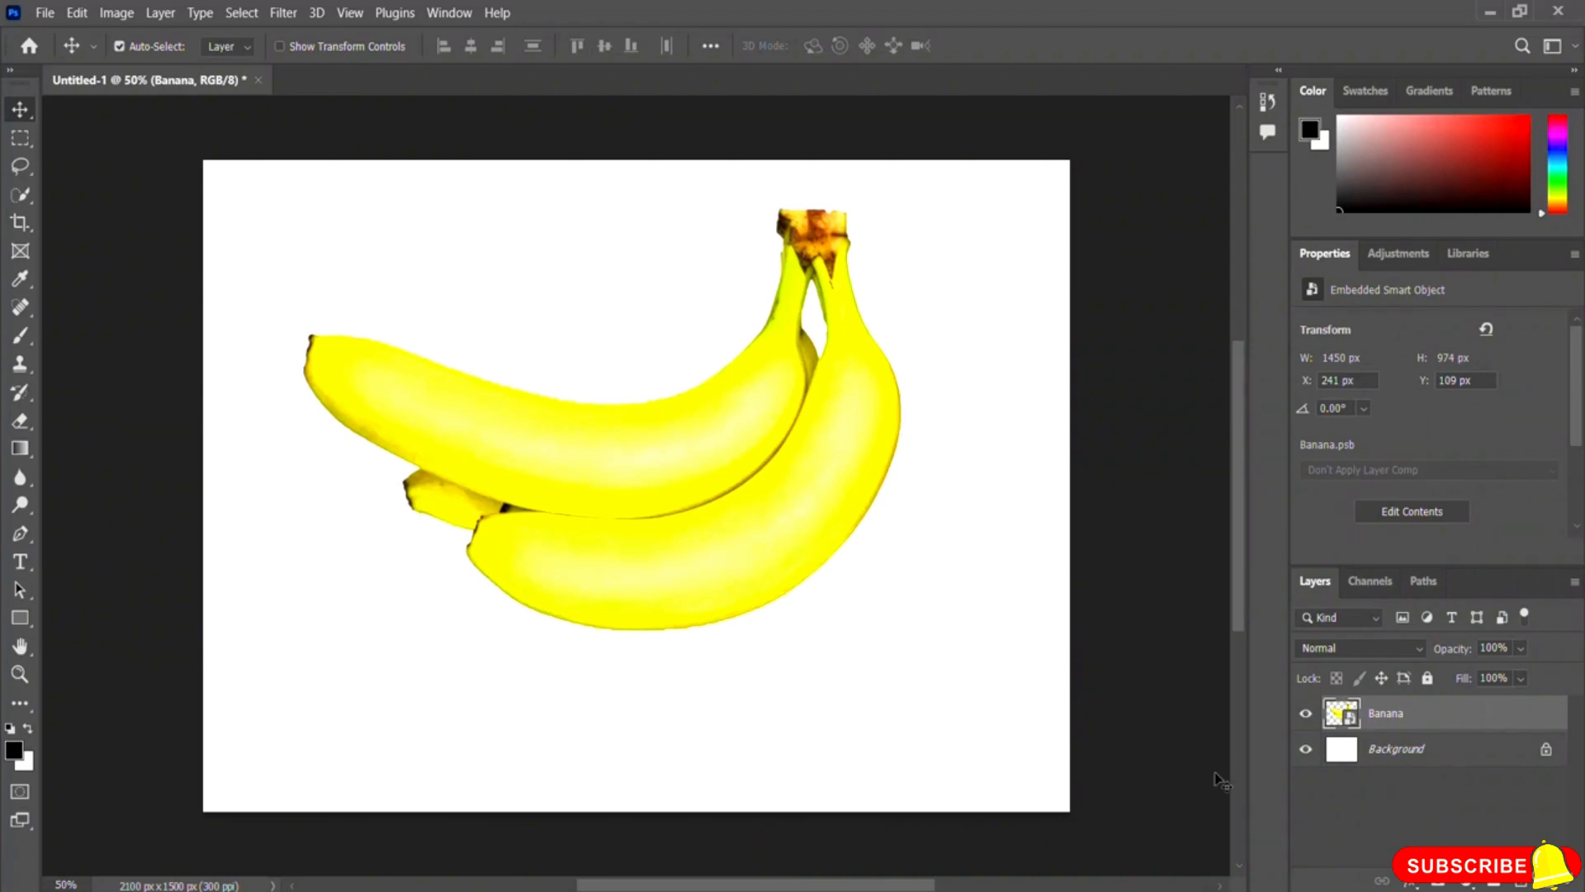
click(1411, 882)
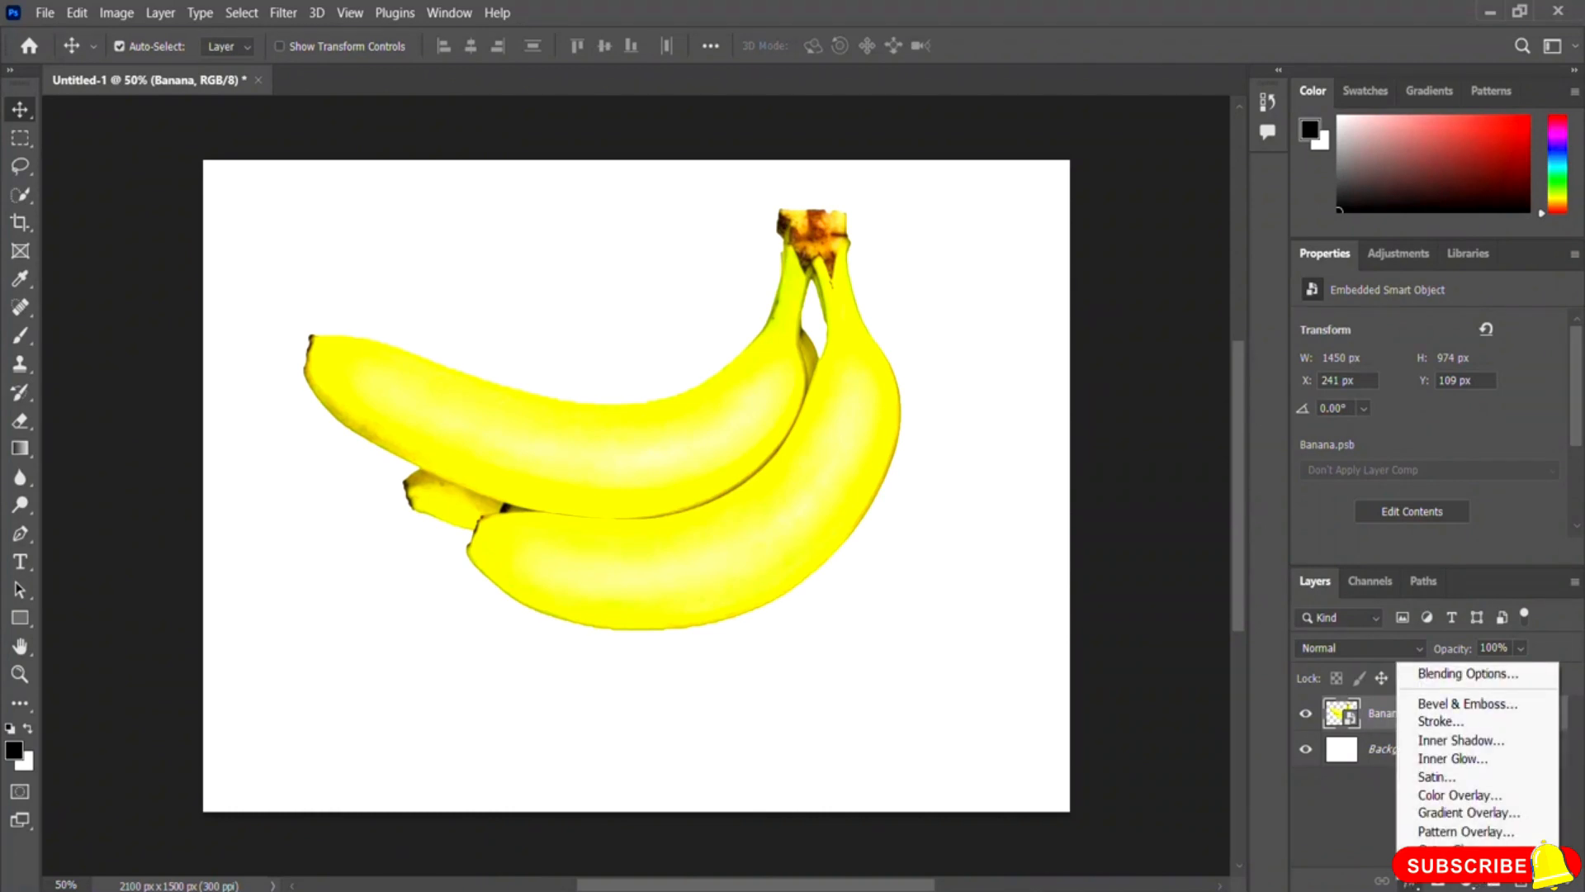
click(1453, 867)
drag(779, 233, 1147, 219)
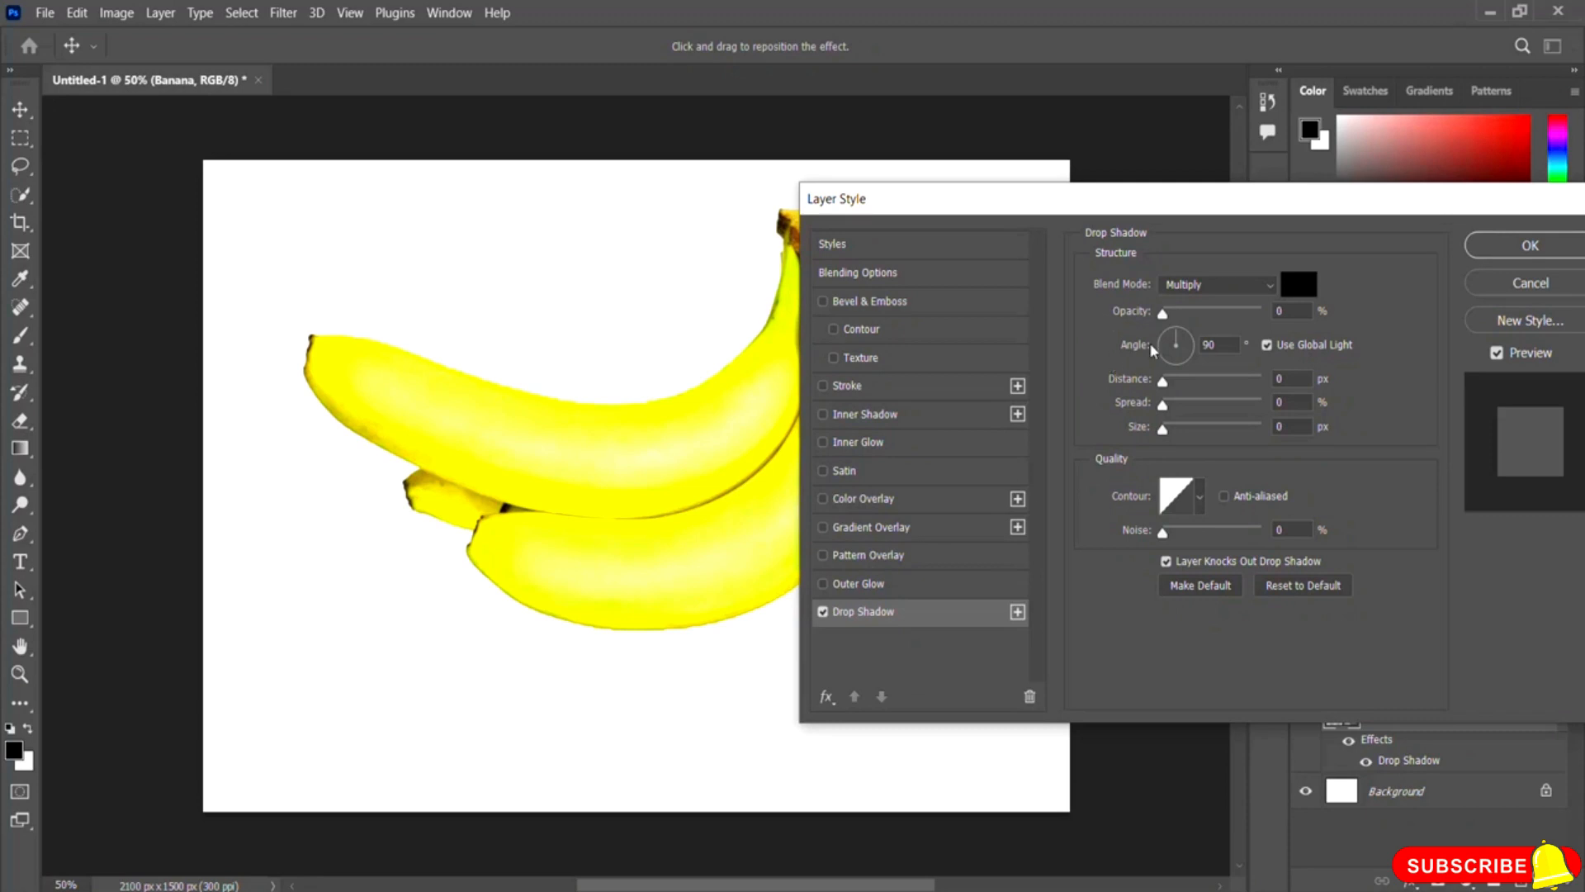
- Set the banana's drop shadow to 72% opacity, 55 px distance, 16% spread and 65 px size
drag(1164, 314, 1264, 313)
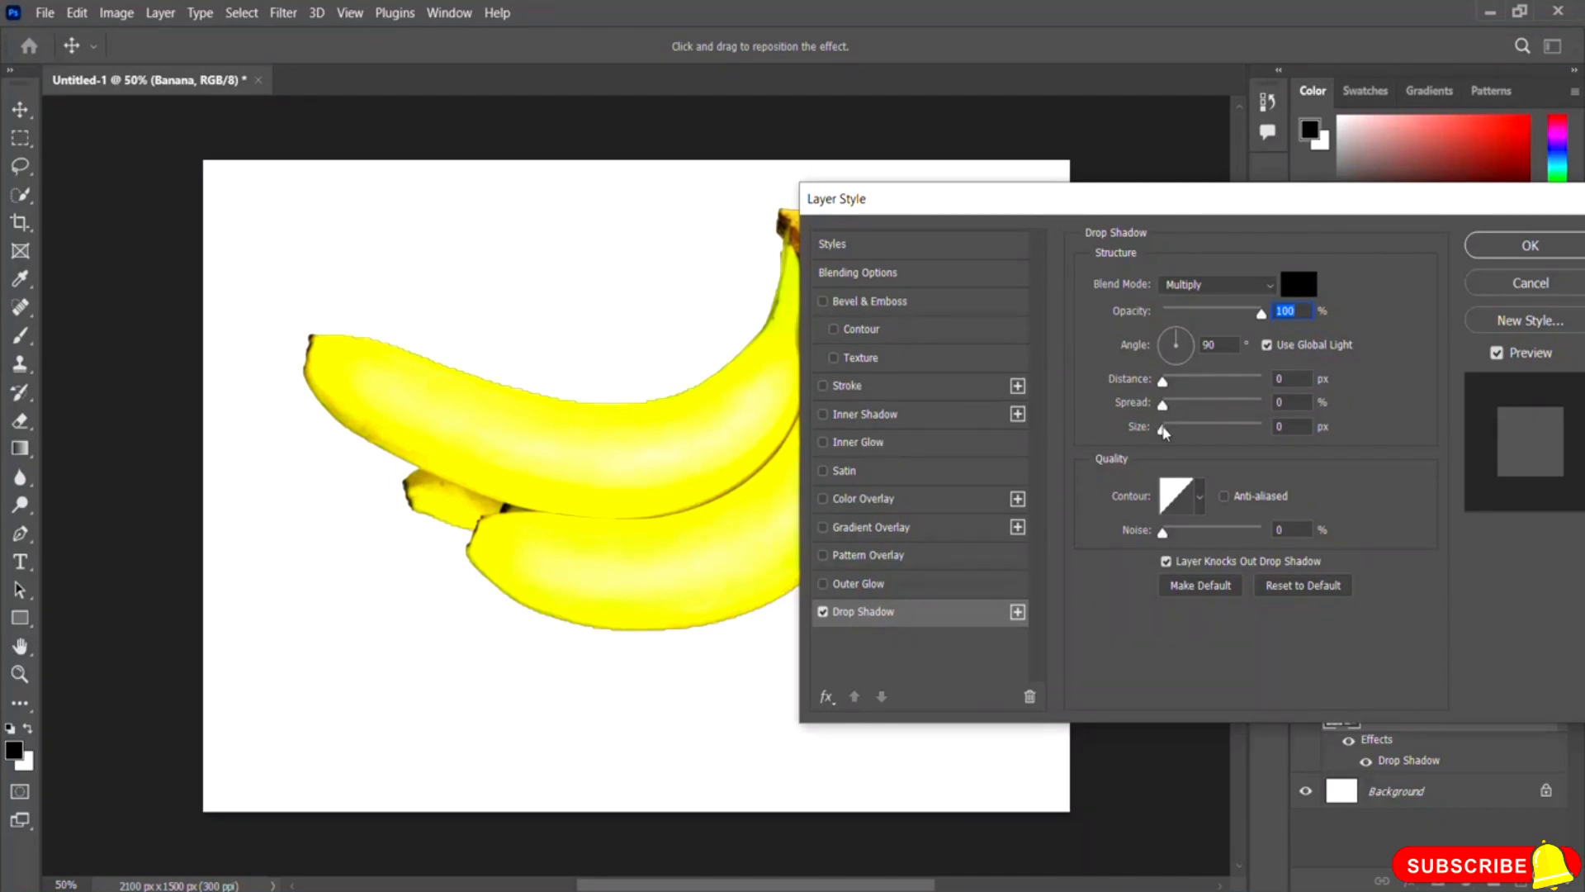
drag(1163, 429, 1191, 433)
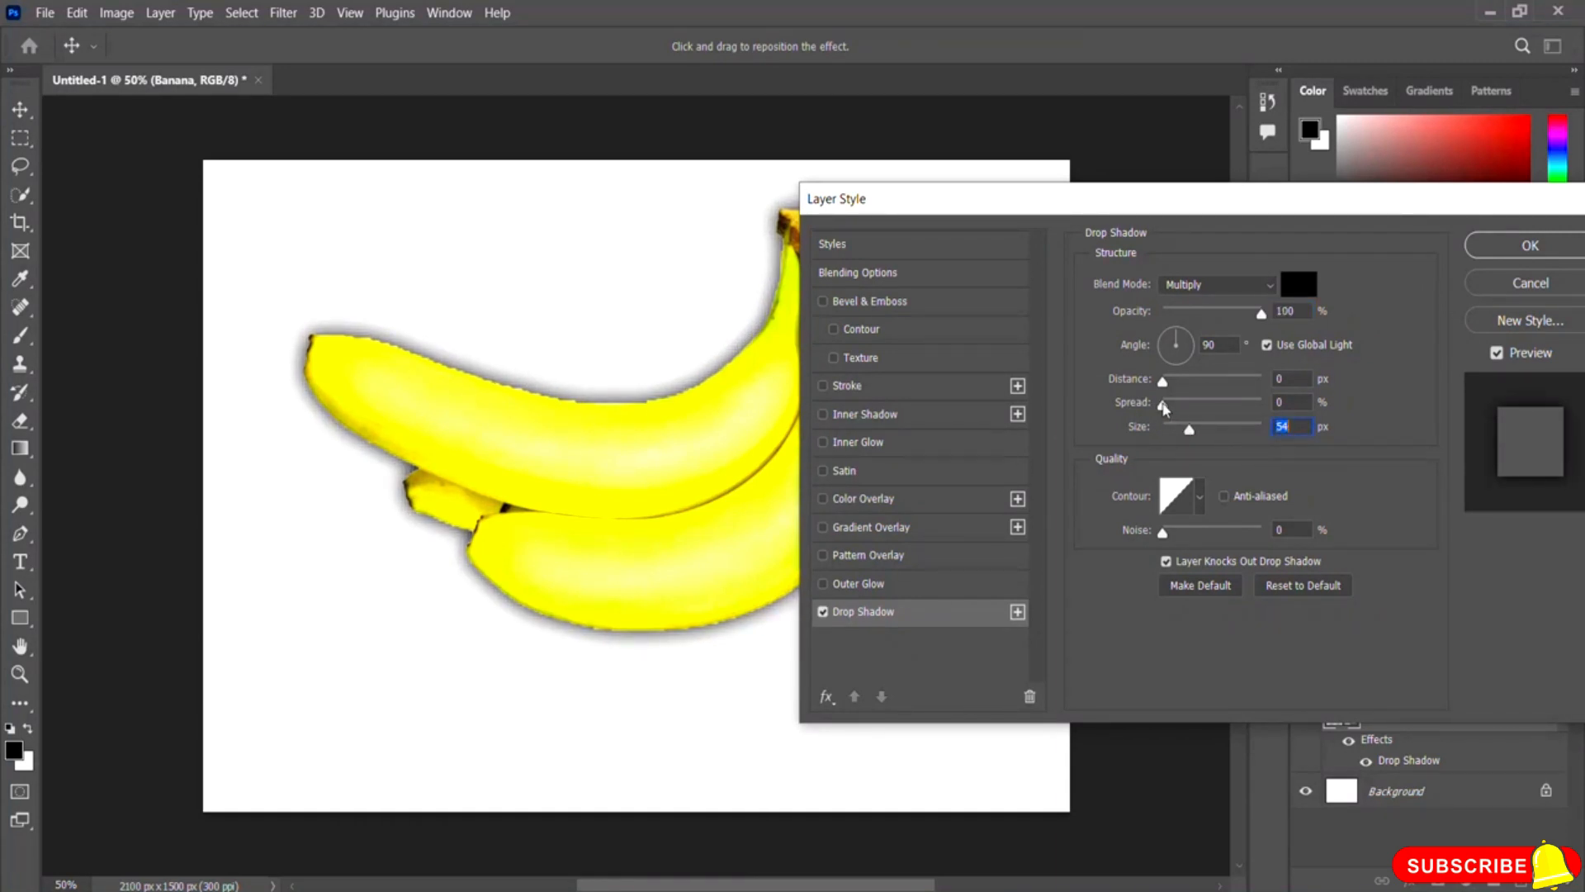
drag(1164, 404, 1206, 392)
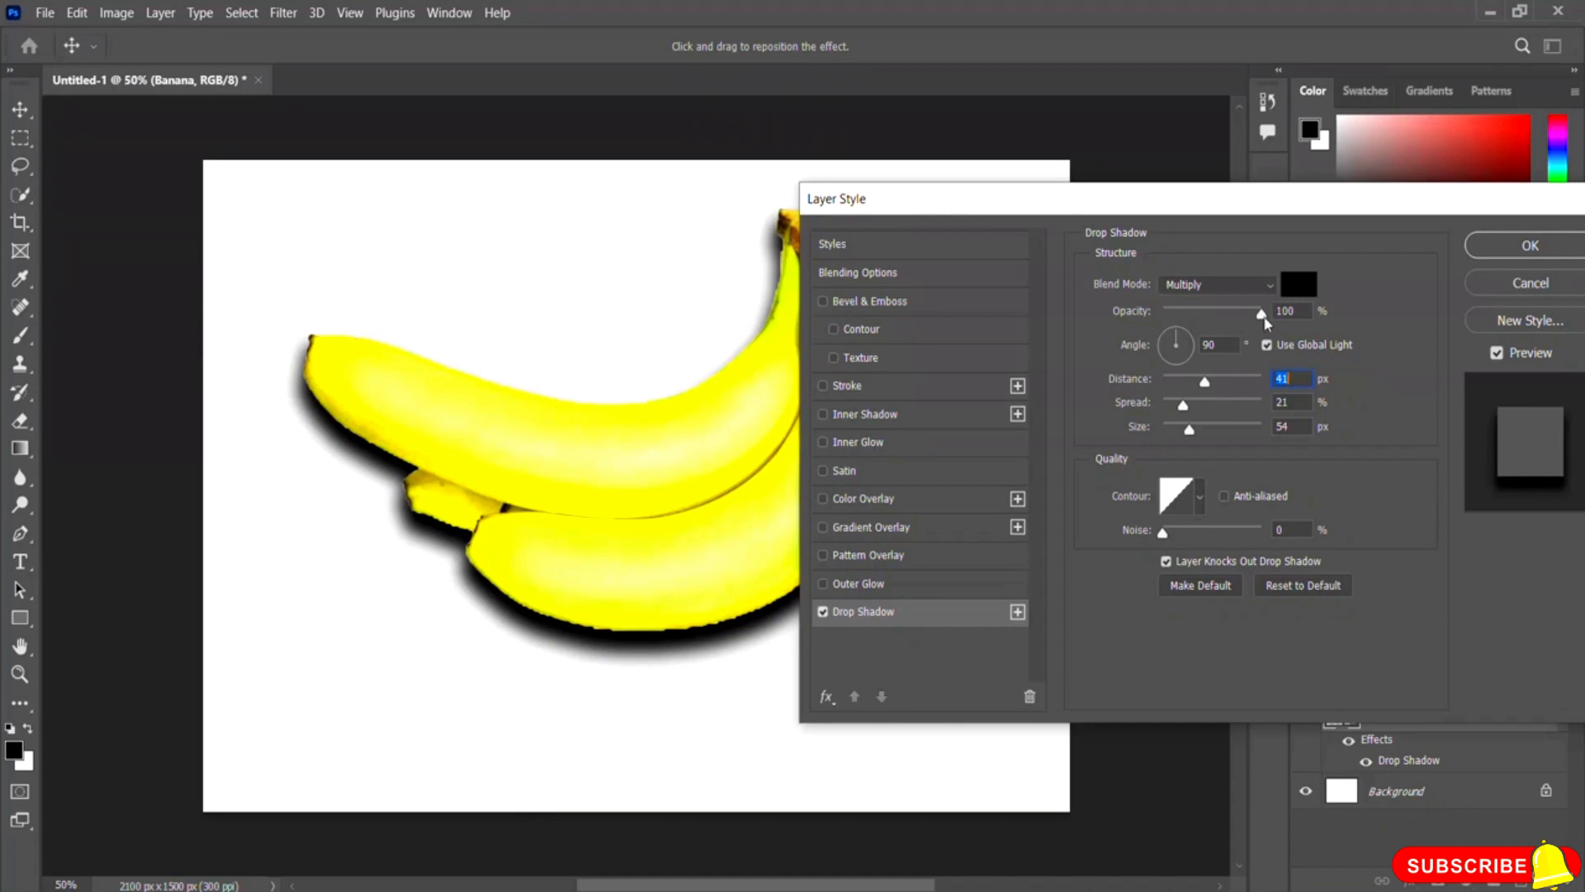
mouse_move(1264, 316)
mouse_down()
mouse_move(1224, 317)
mouse_move(1236, 320)
mouse_up()
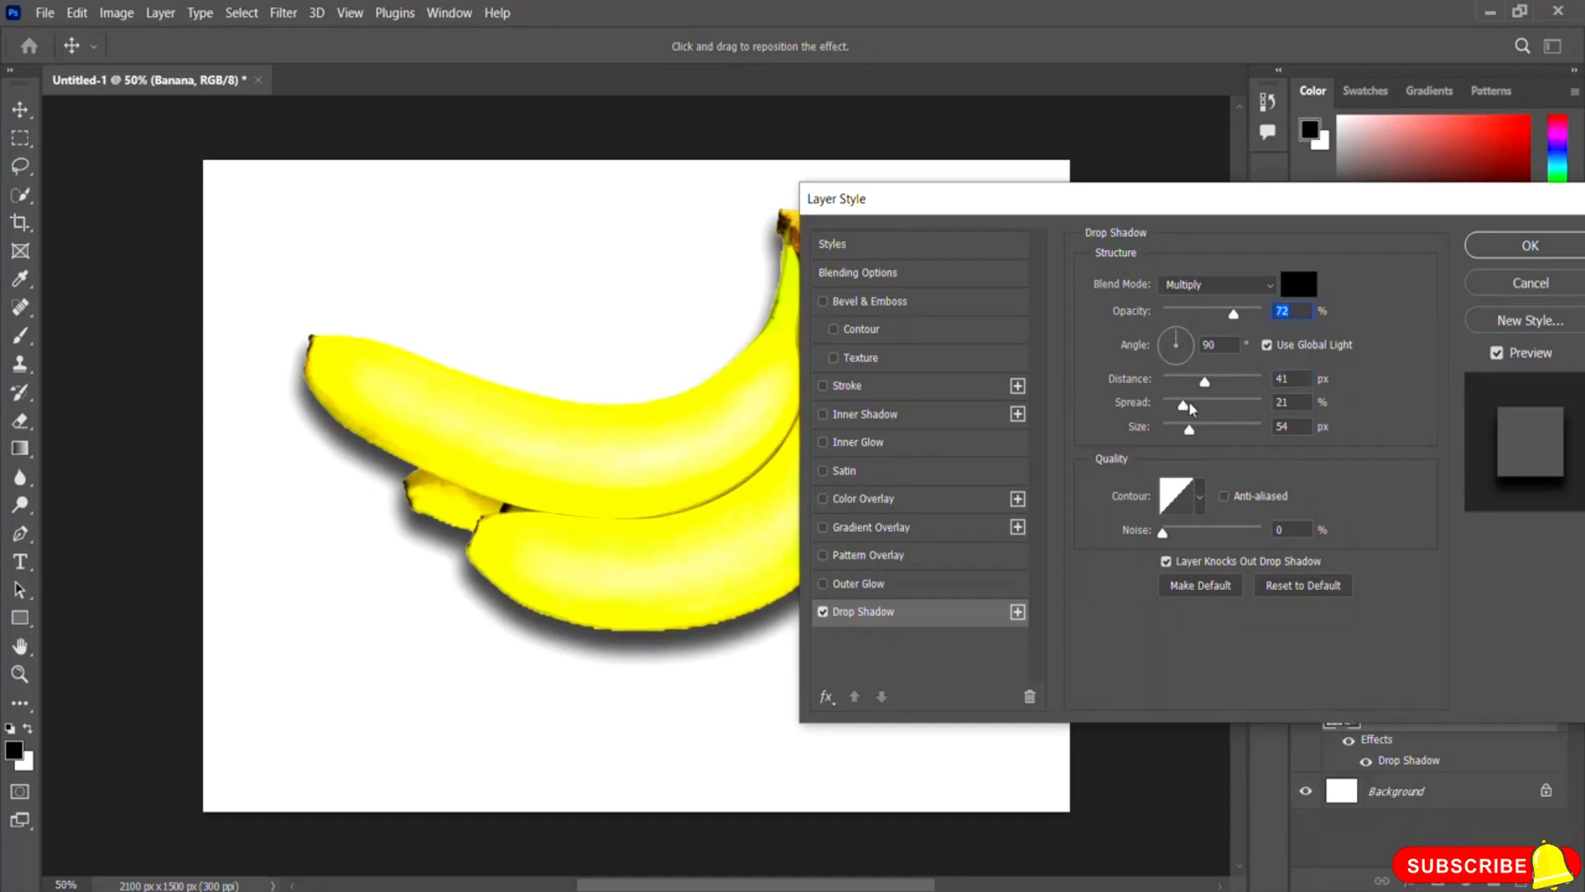
drag(1206, 386, 1196, 436)
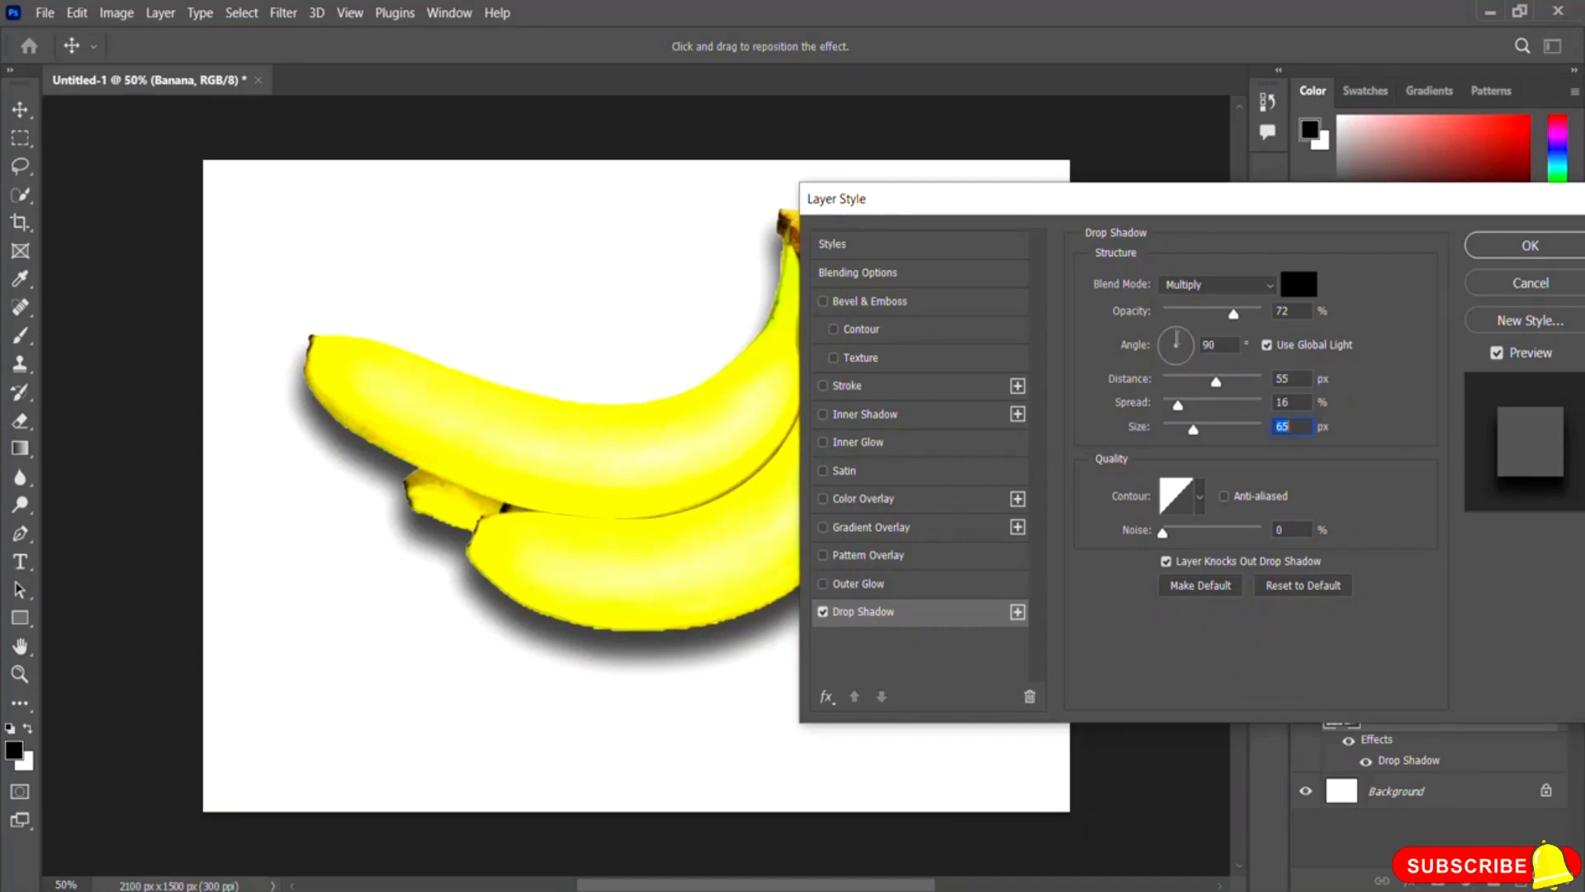
- Test the shadow angle at 25° and -94°, apply the shadow at 90°, and toggle its visibility to compare
click(1187, 340)
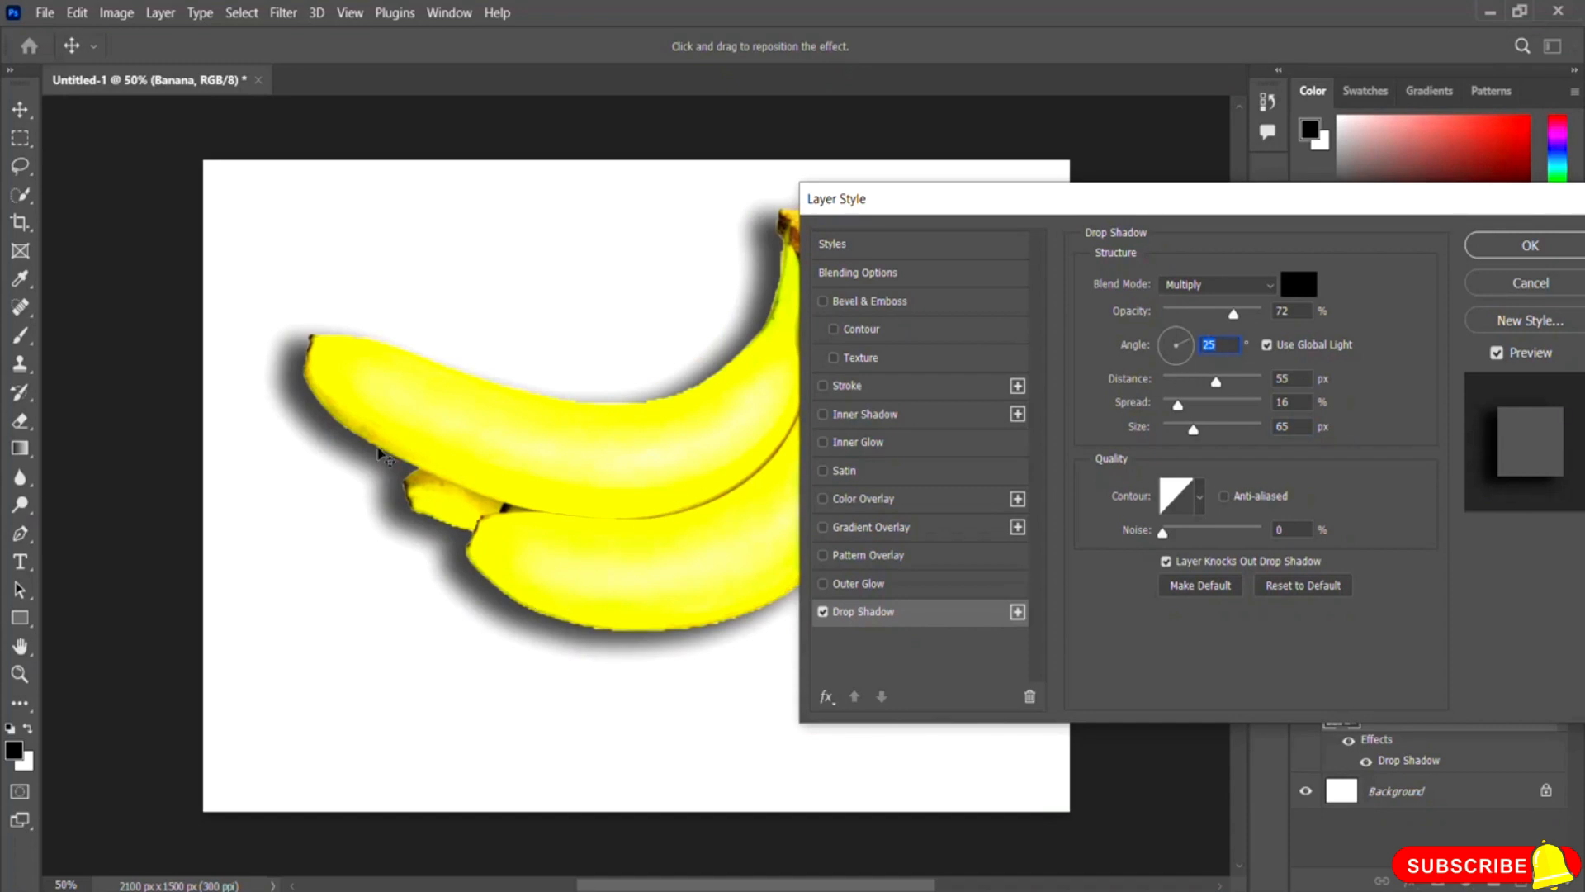
click(1175, 359)
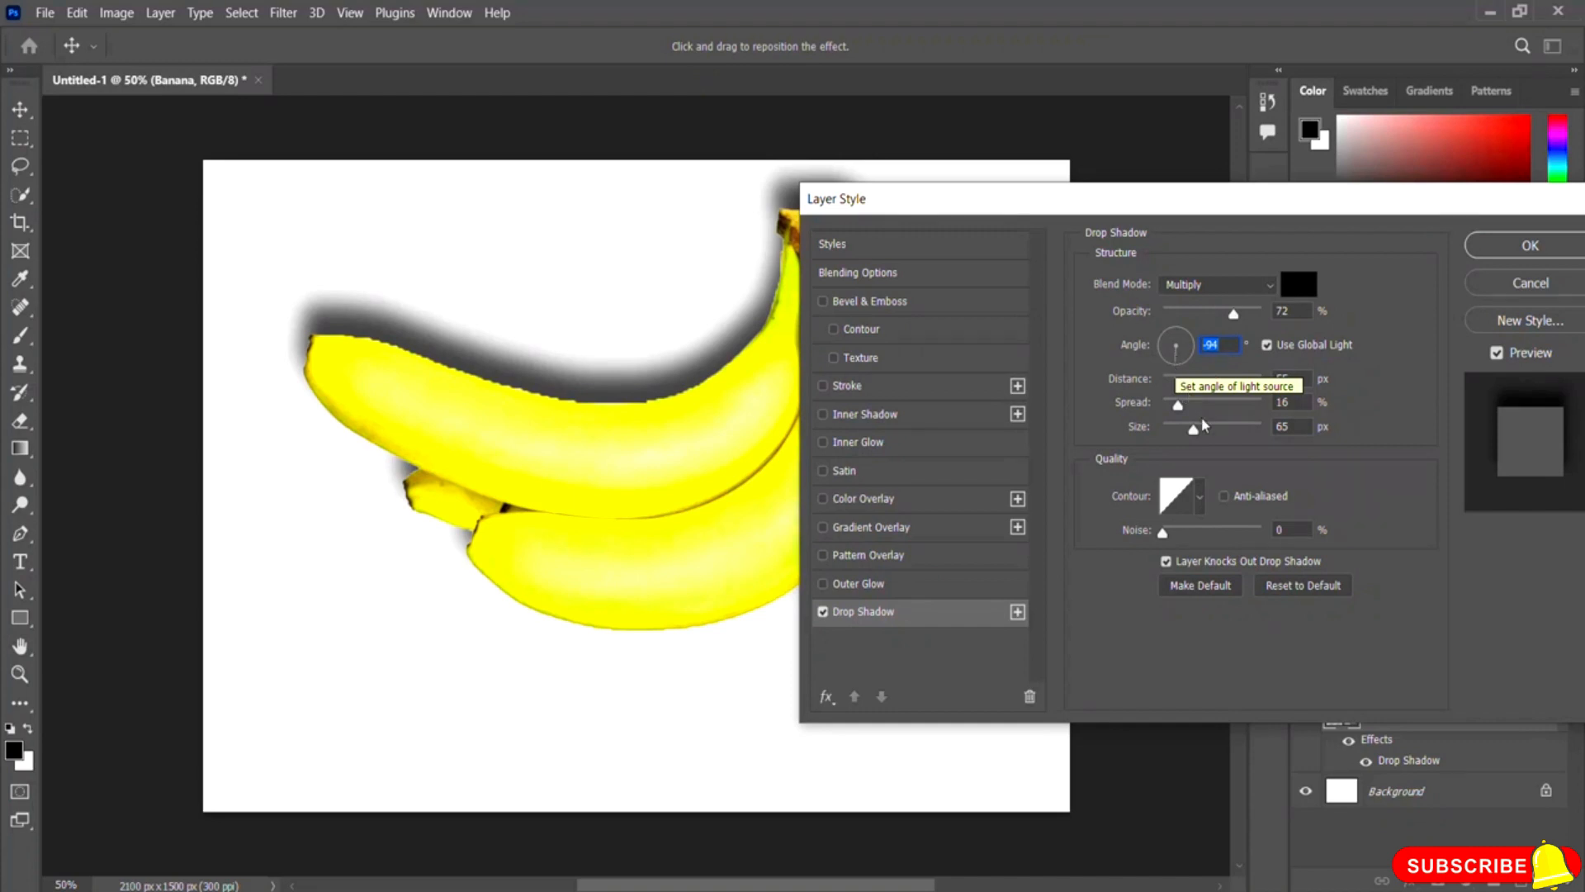
drag(1175, 351, 1176, 332)
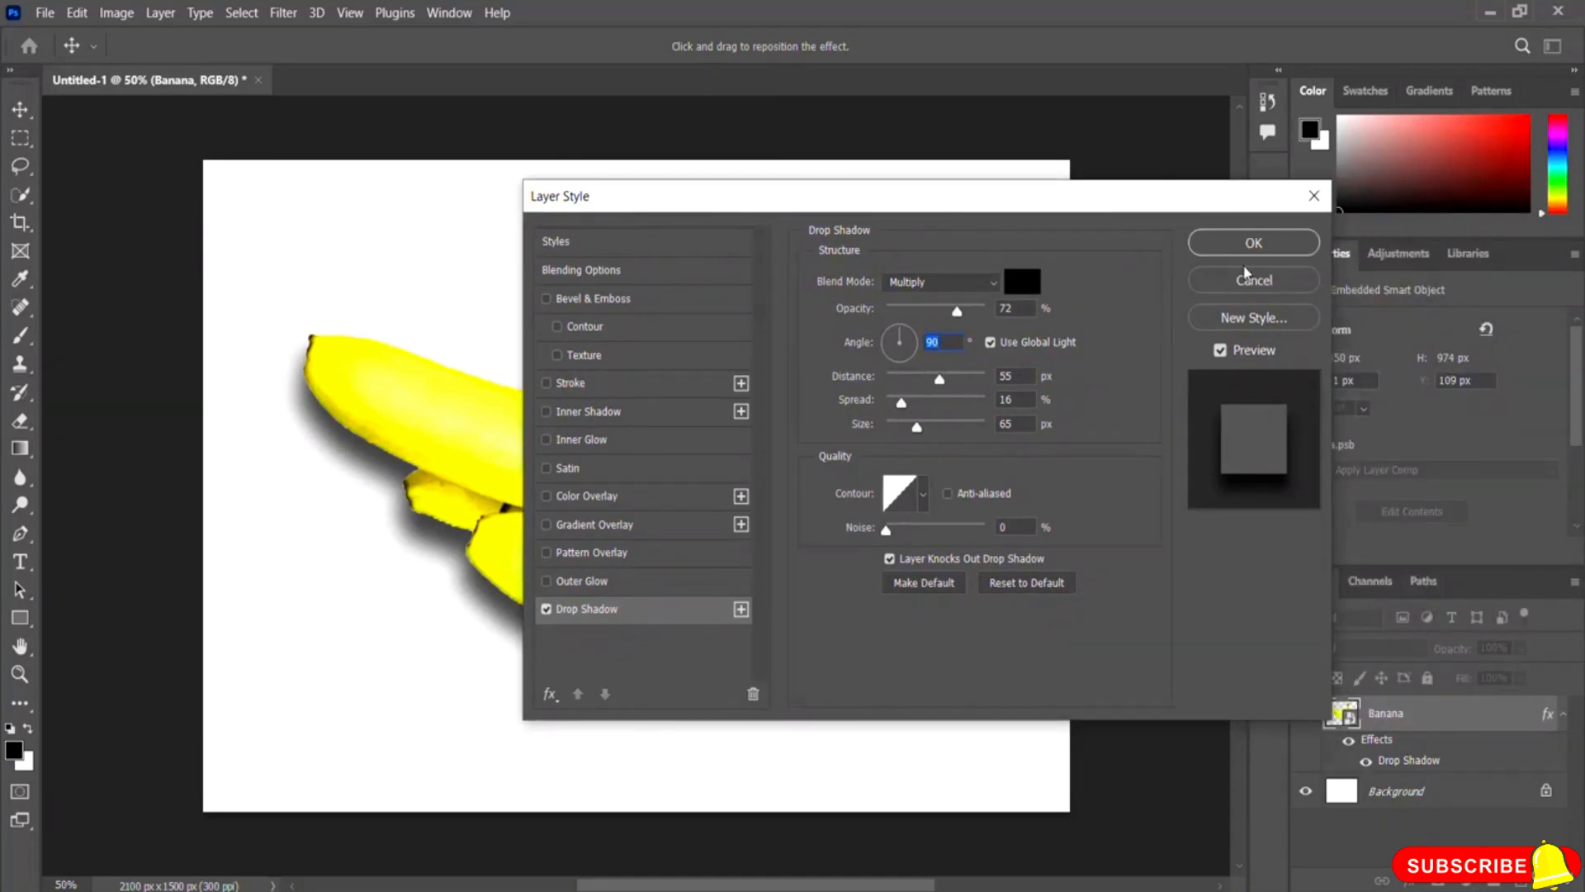
click(1252, 245)
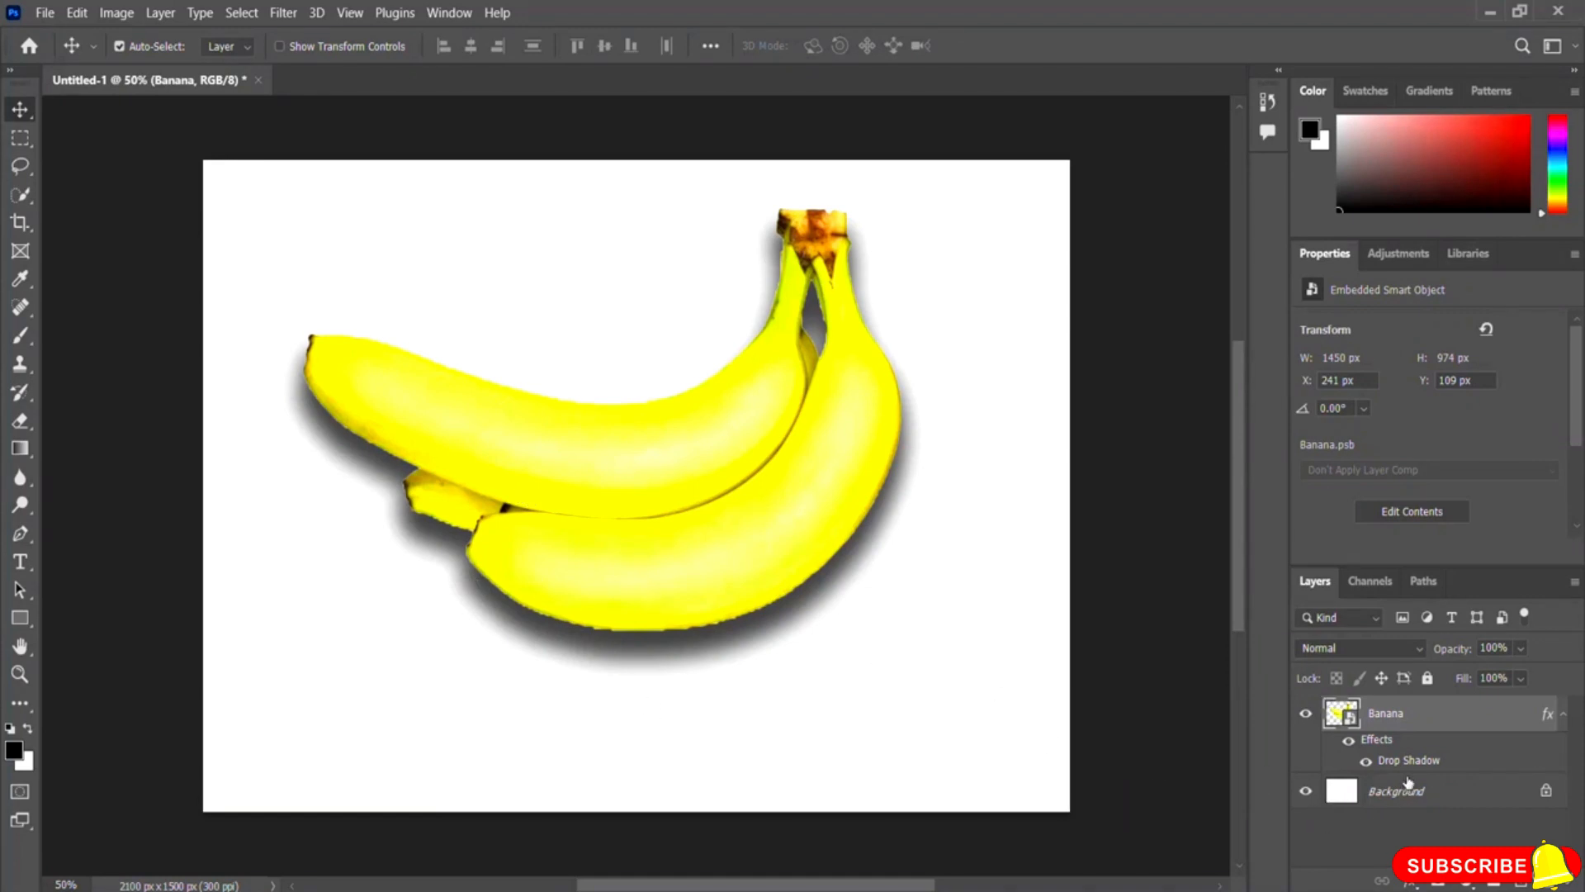
click(1366, 762)
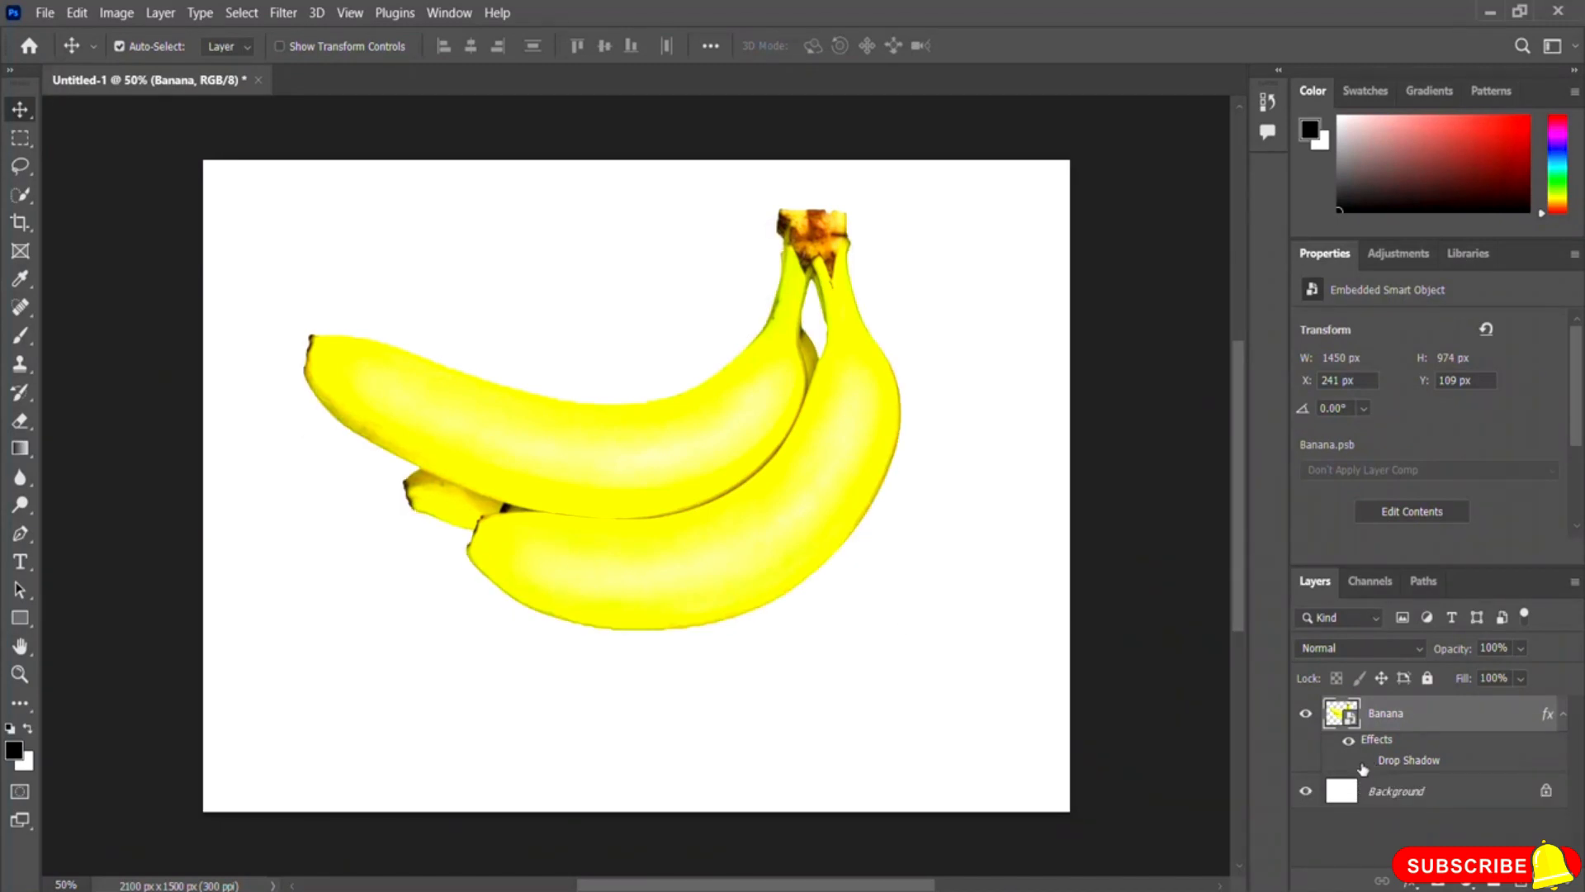
click(1367, 761)
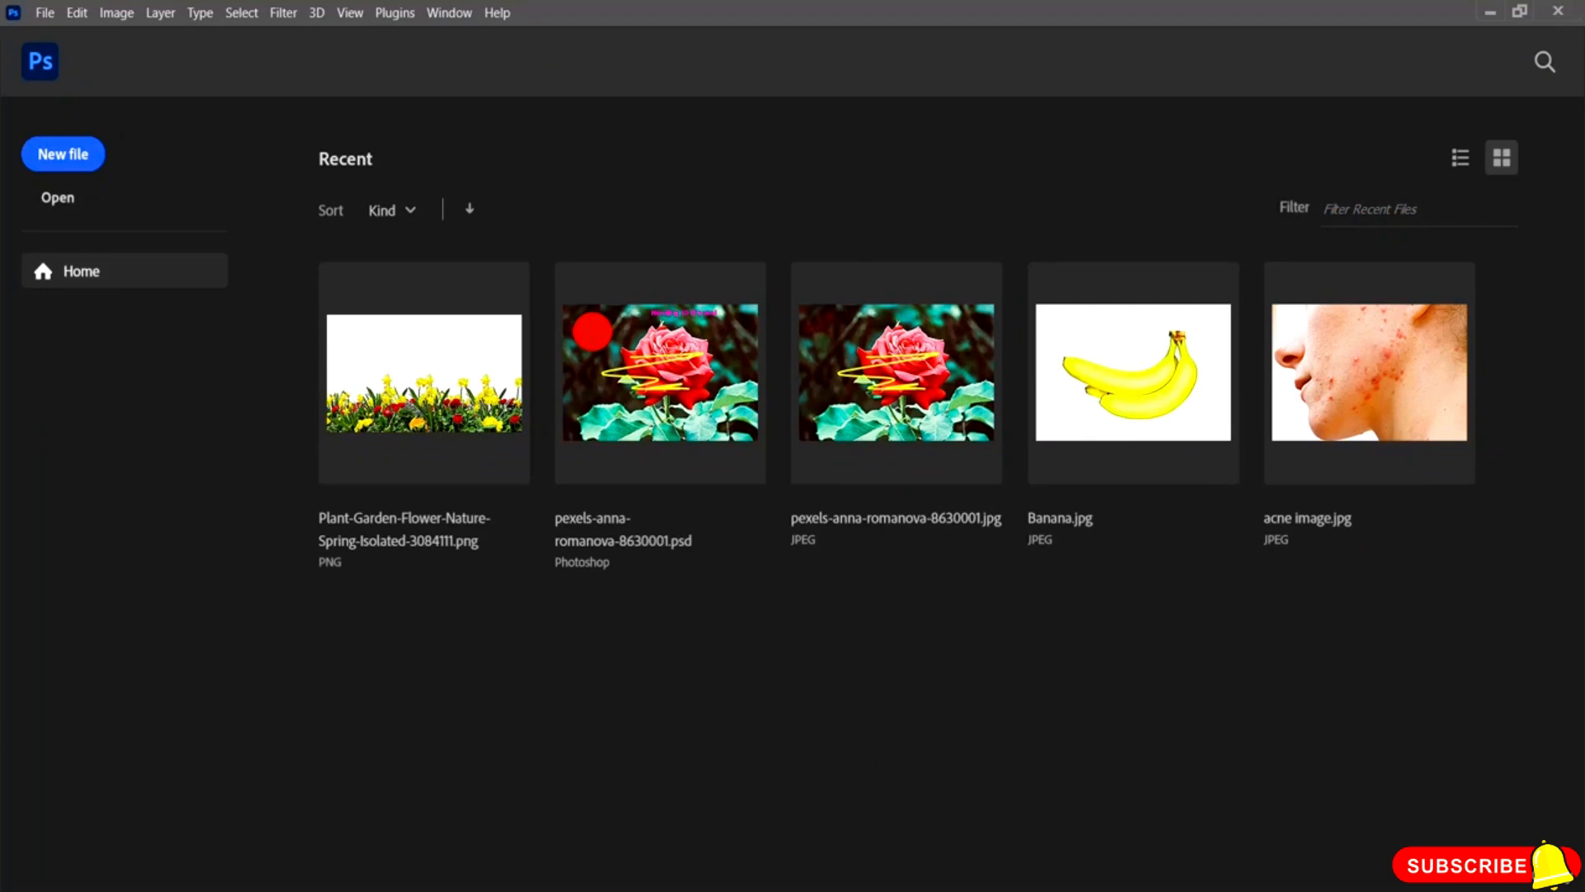
- Open the acne image file from the Photoshop Resource File folder
click(58, 199)
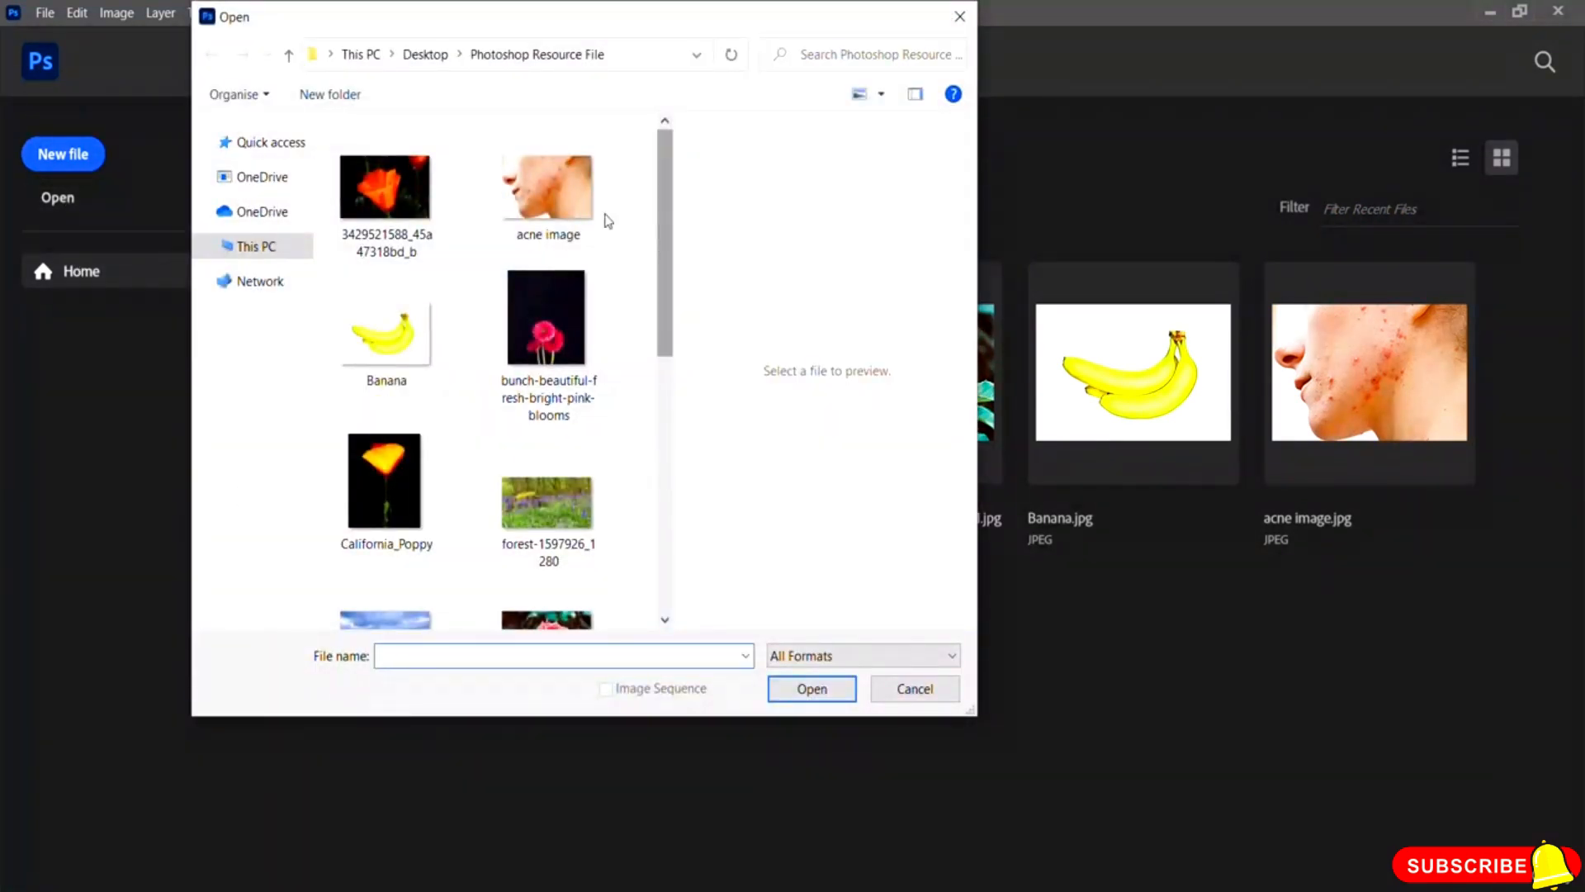
click(570, 216)
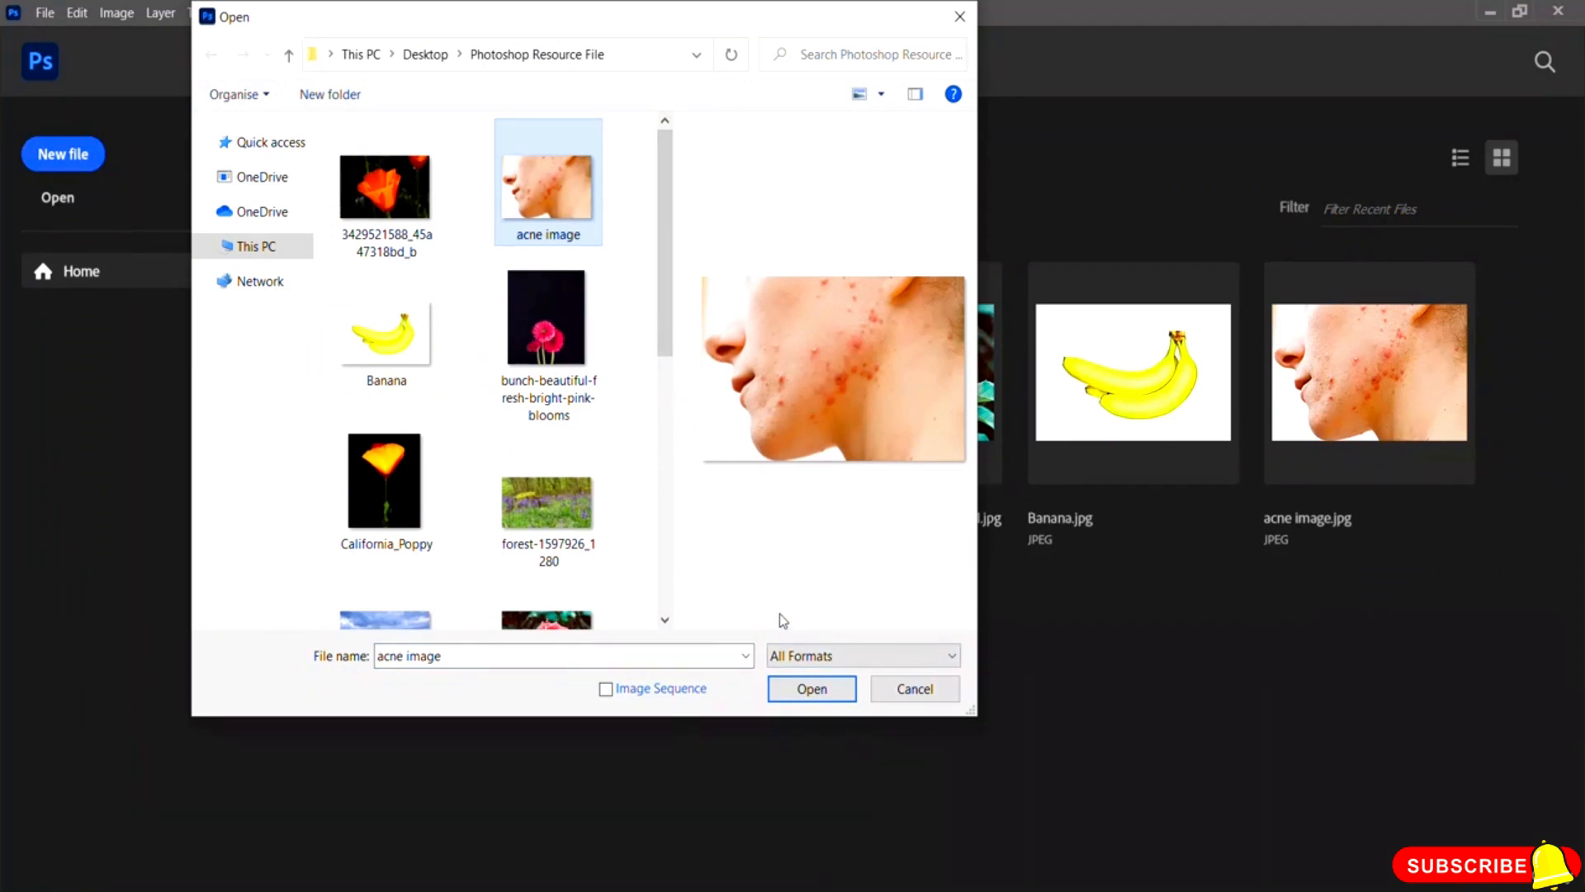
click(797, 692)
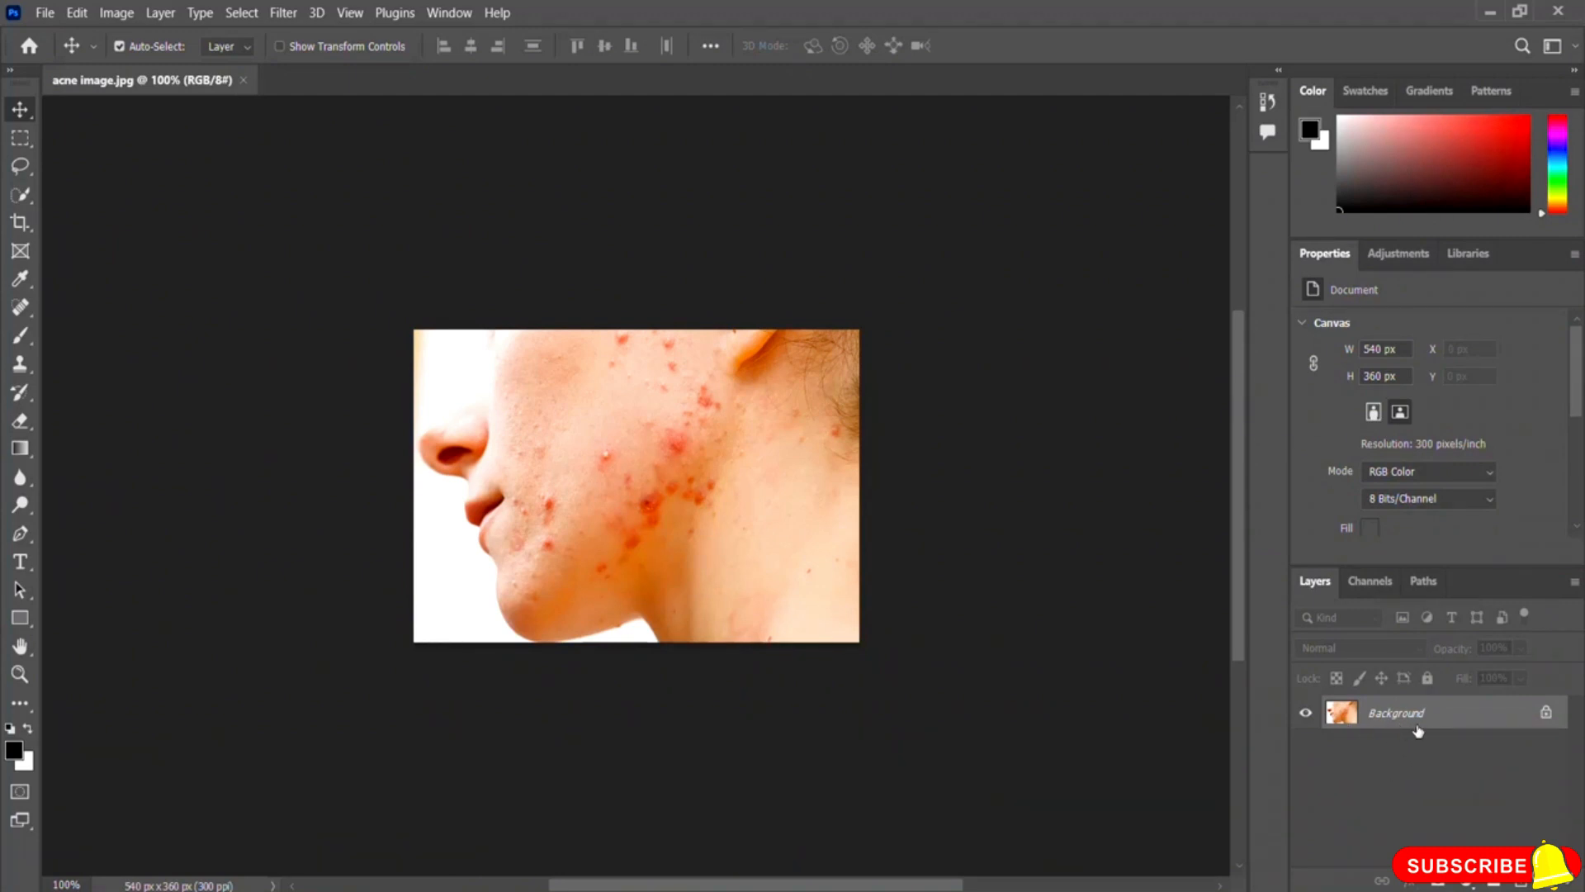
- Unlock the Background layer and duplicate it as a layer named Spot
click(1547, 715)
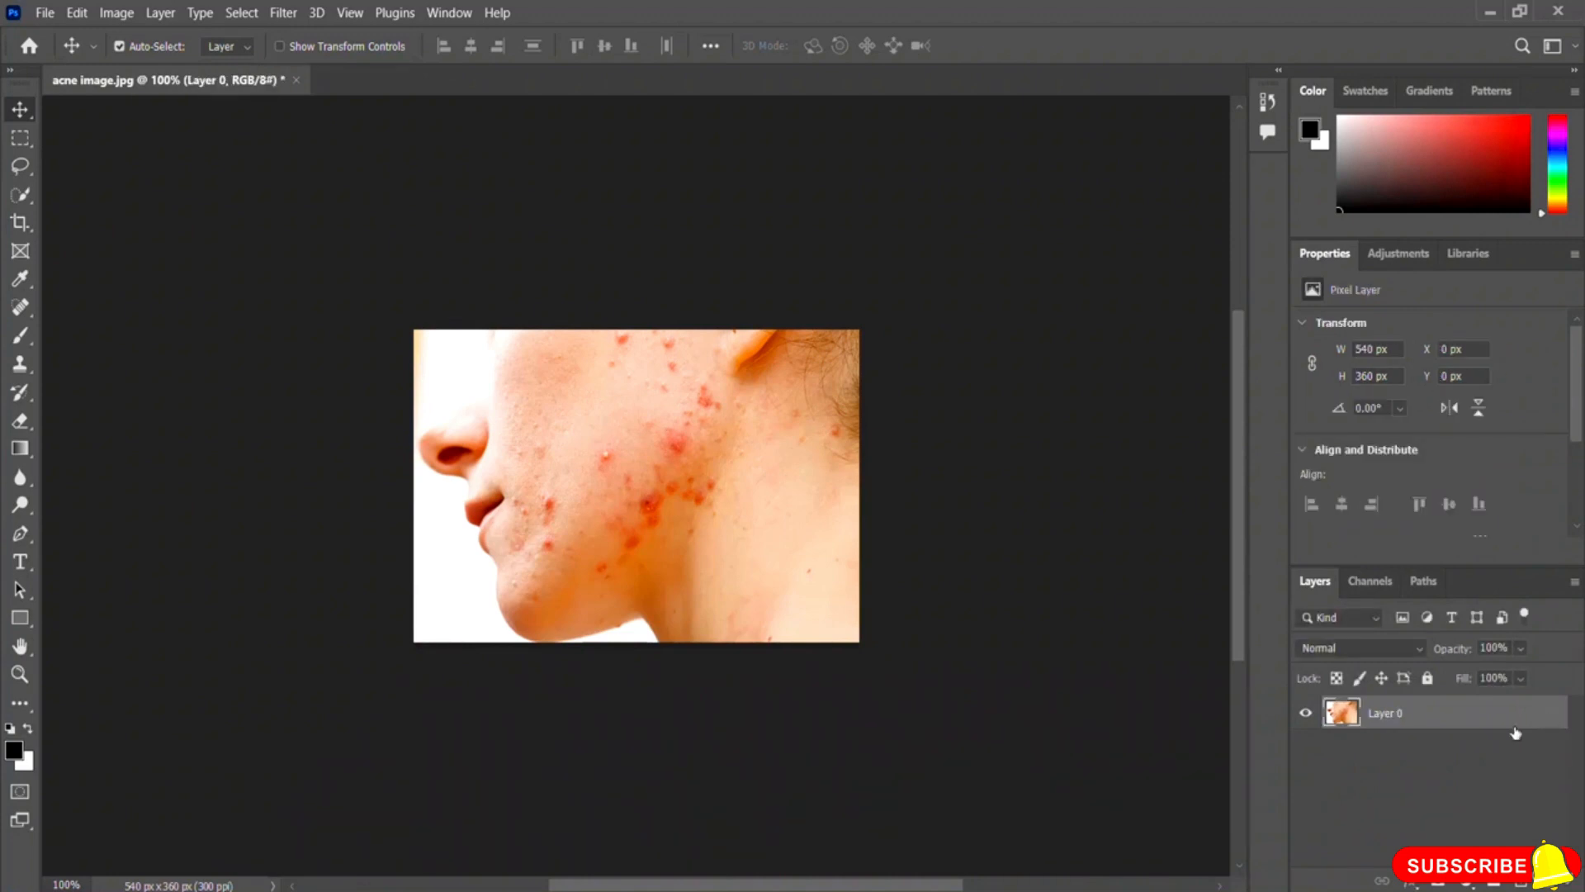
right_click(1397, 722)
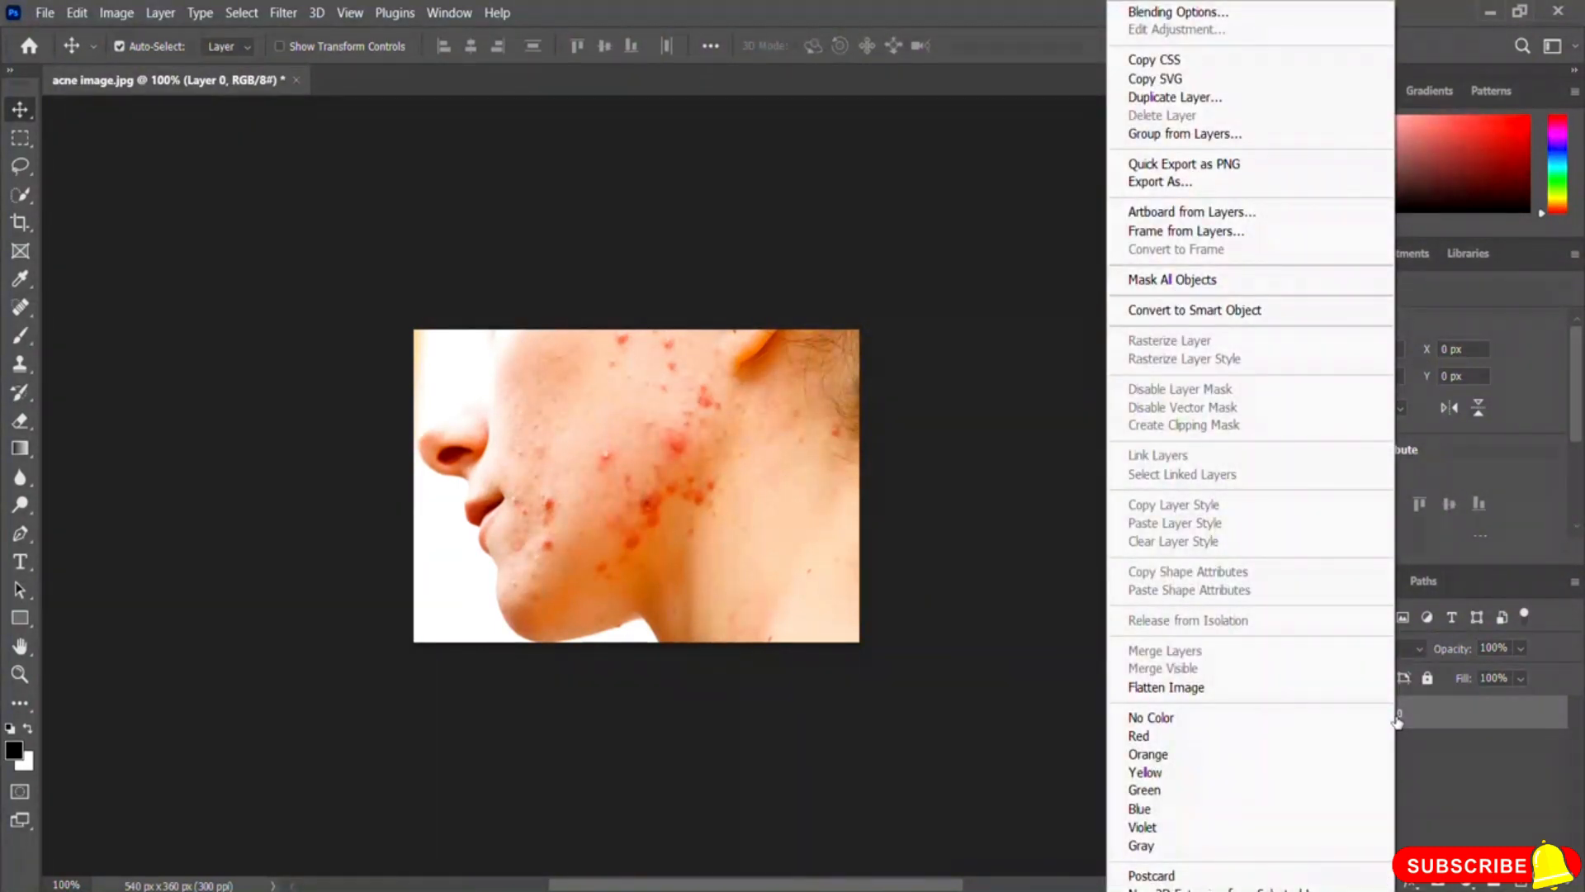
click(1236, 101)
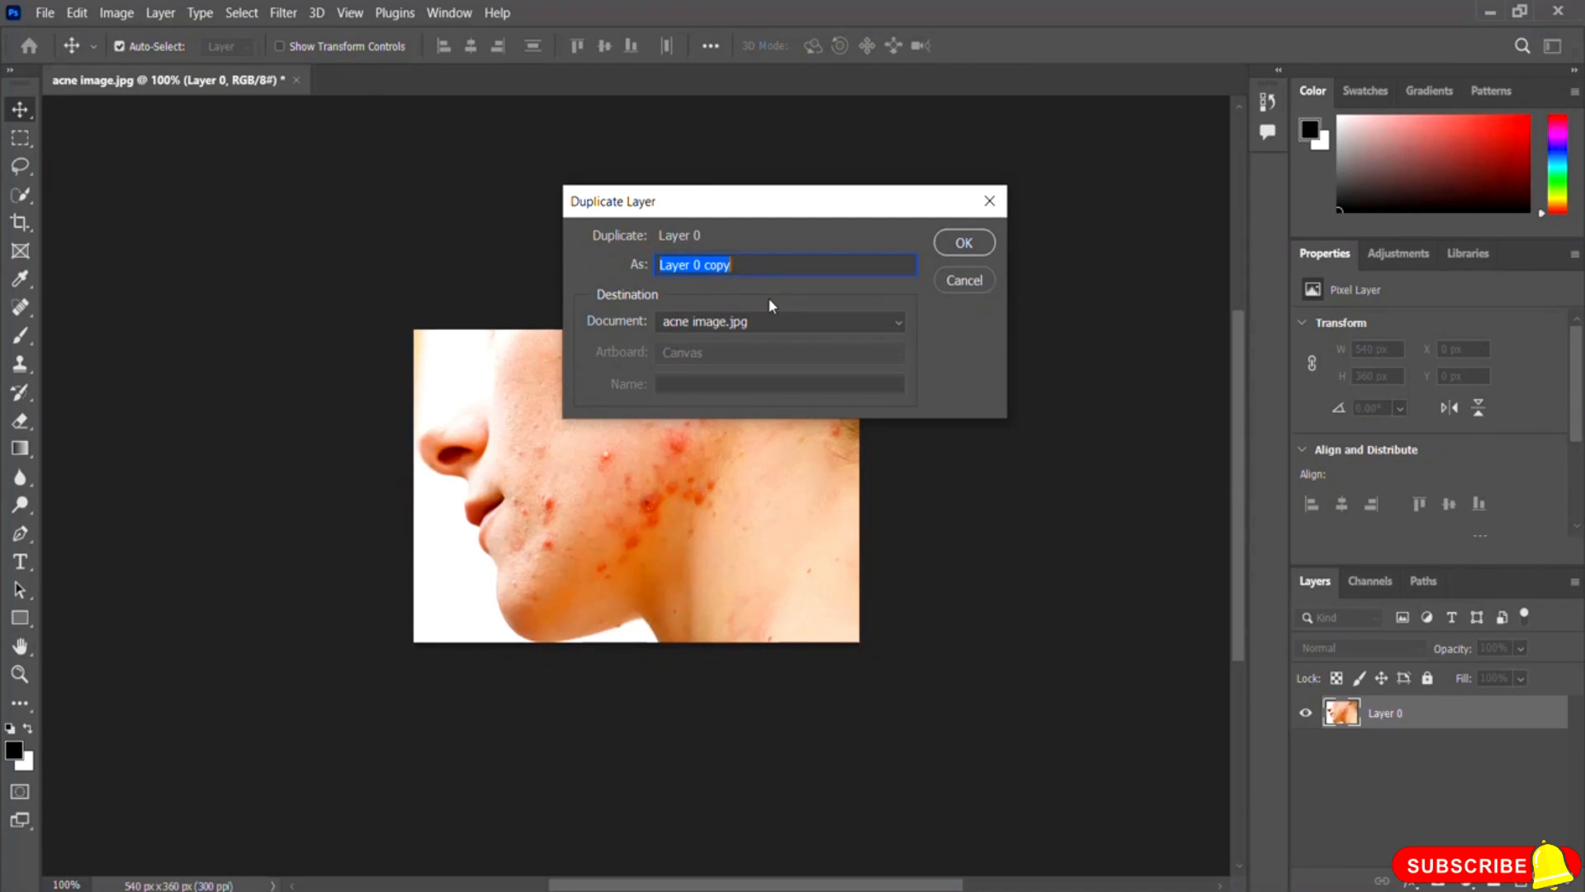
text(Spot)
click(964, 244)
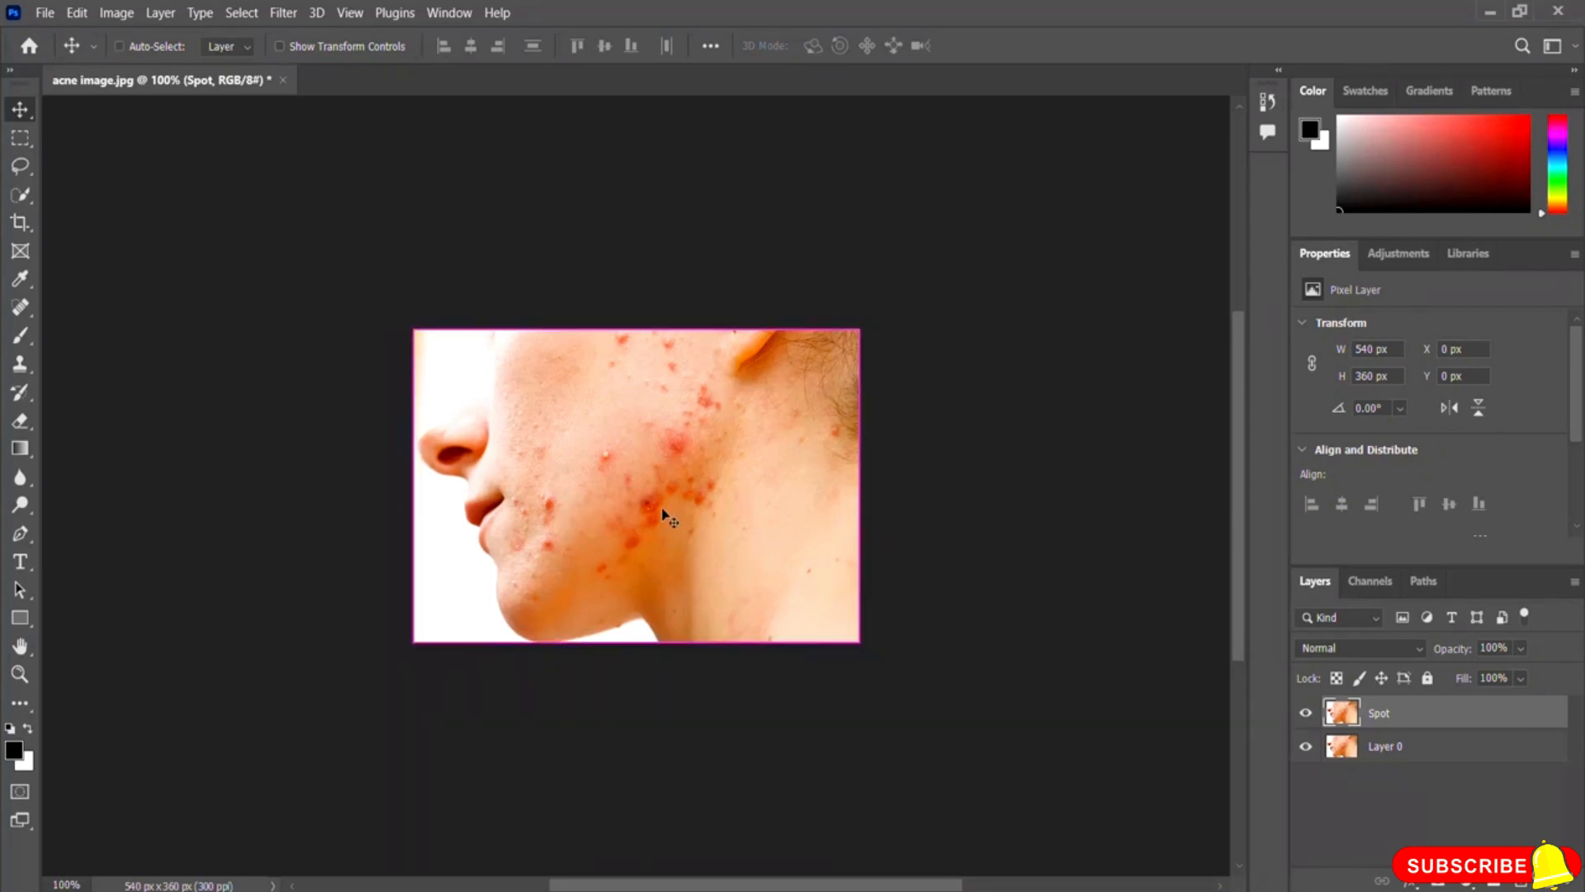
- Set up the Spot Healing Brush with a size of 20 px and a reduced hardness for retouching the face
key(ctrl+plus)
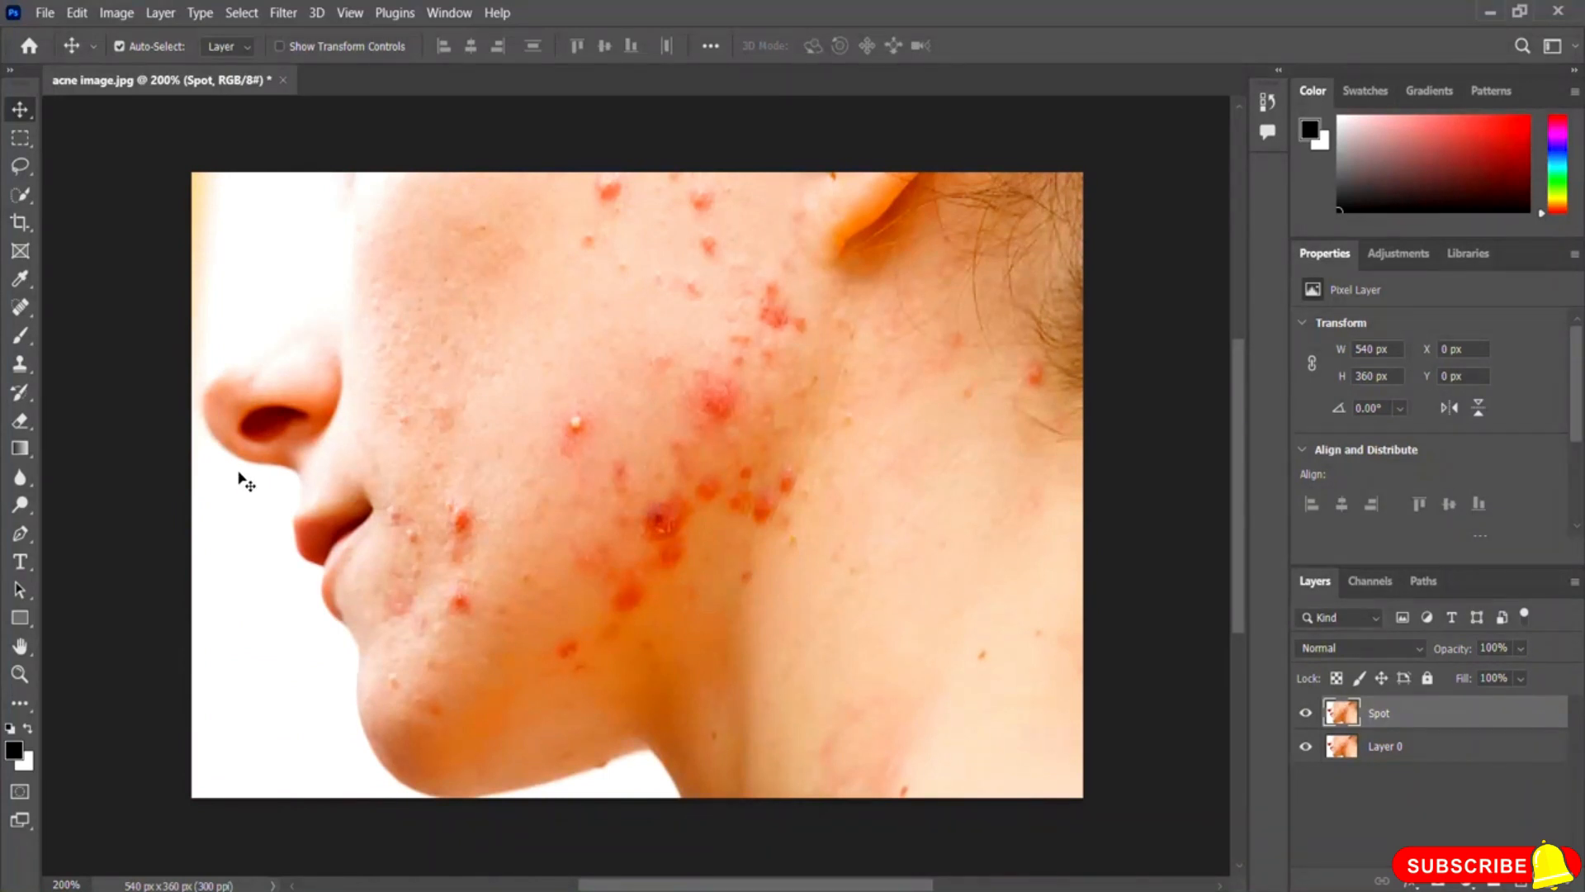
click(21, 309)
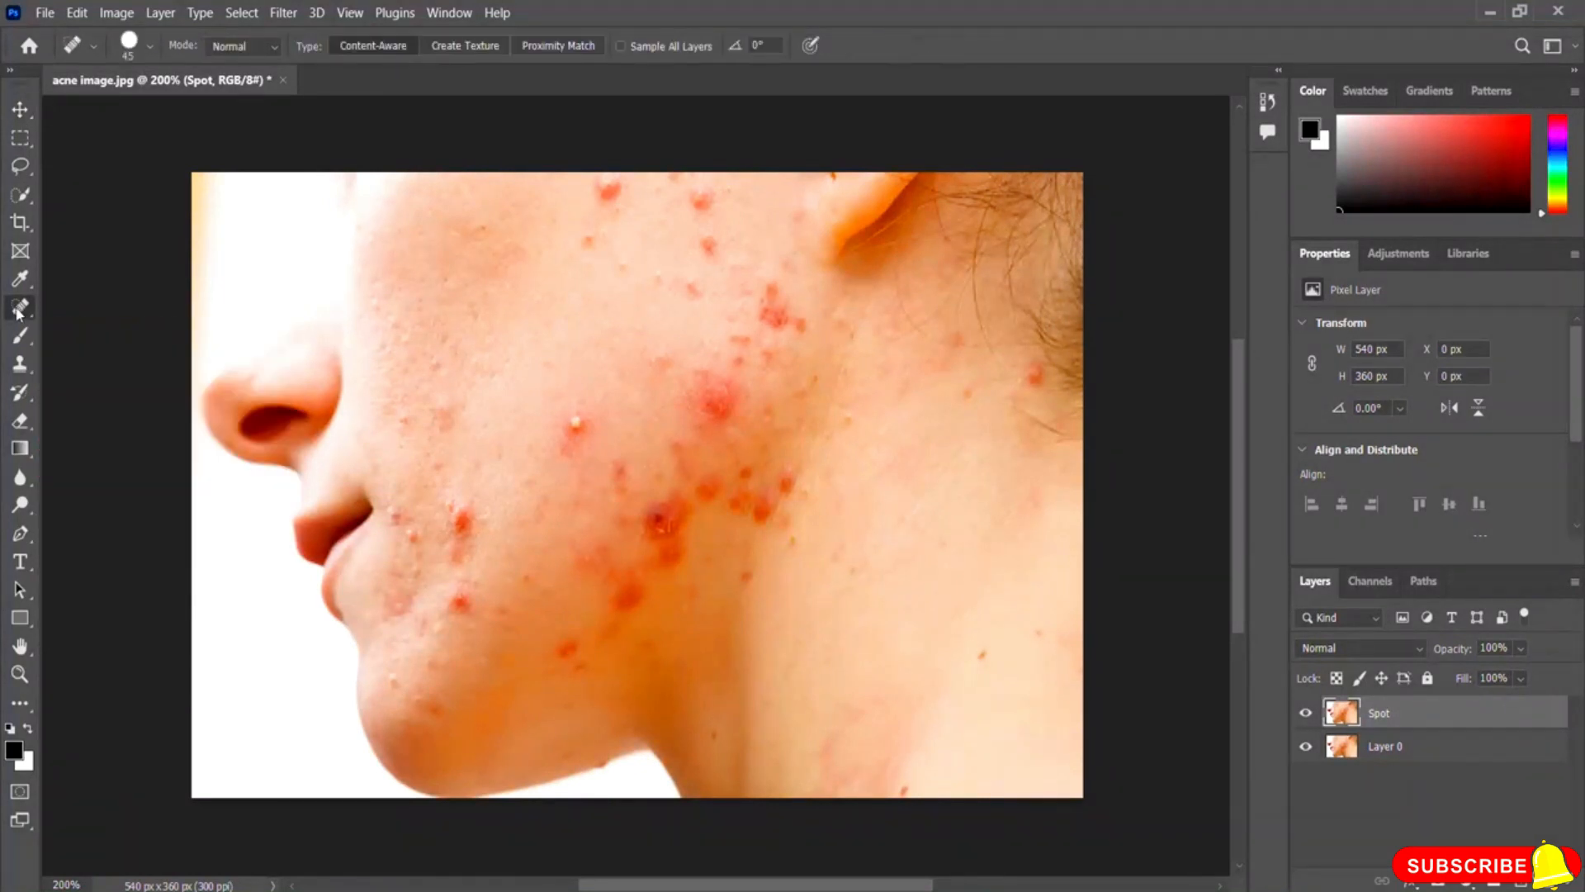
click(150, 47)
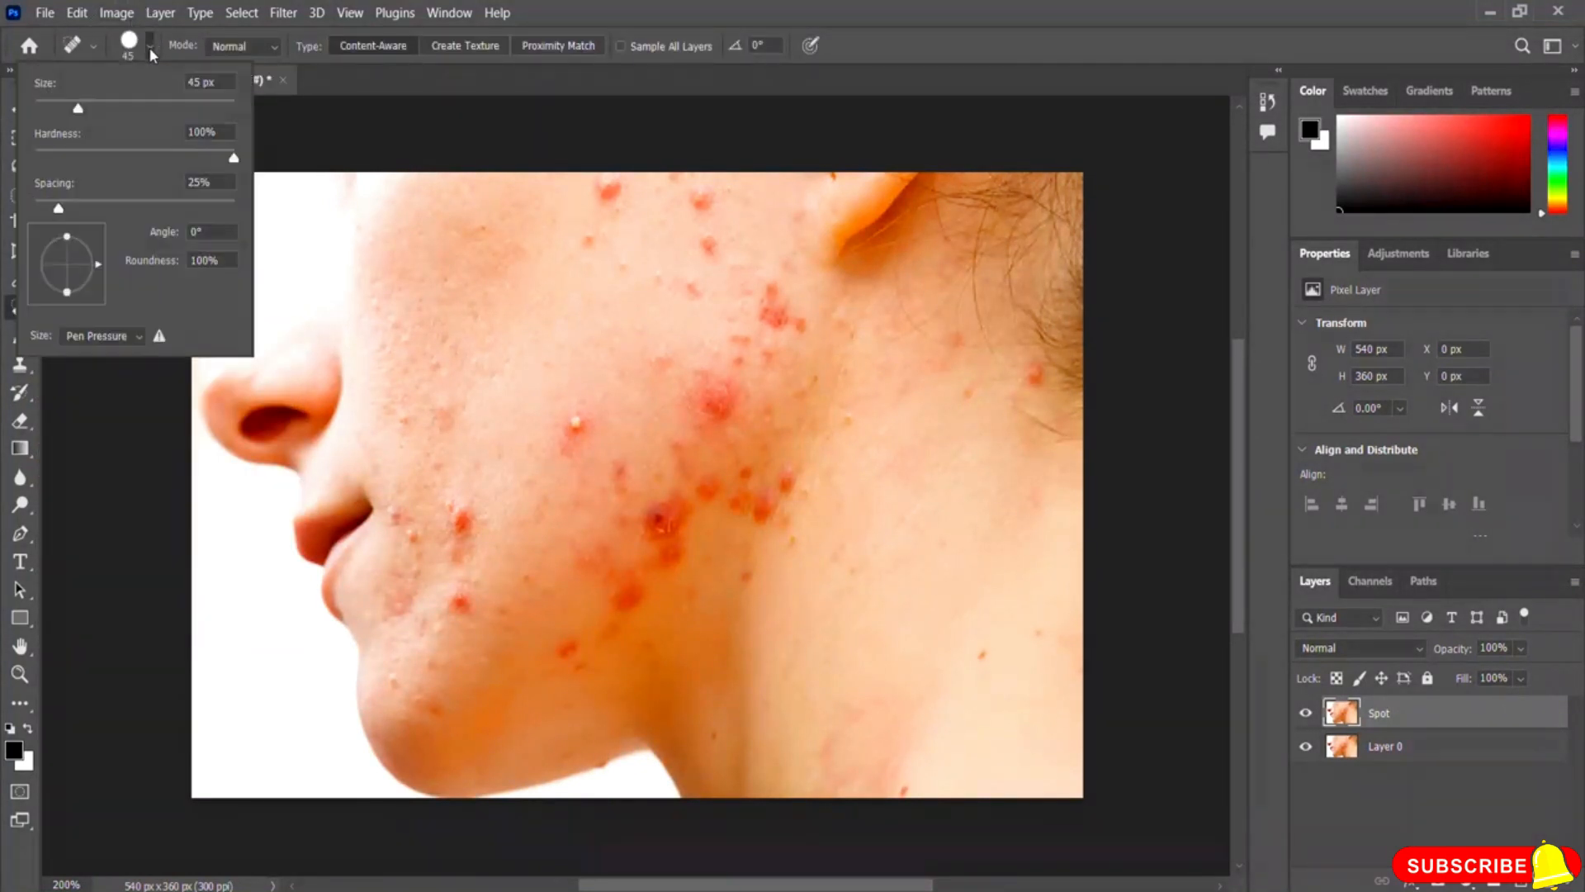
drag(65, 110, 62, 110)
drag(233, 158, 203, 173)
drag(61, 116, 54, 116)
click(365, 80)
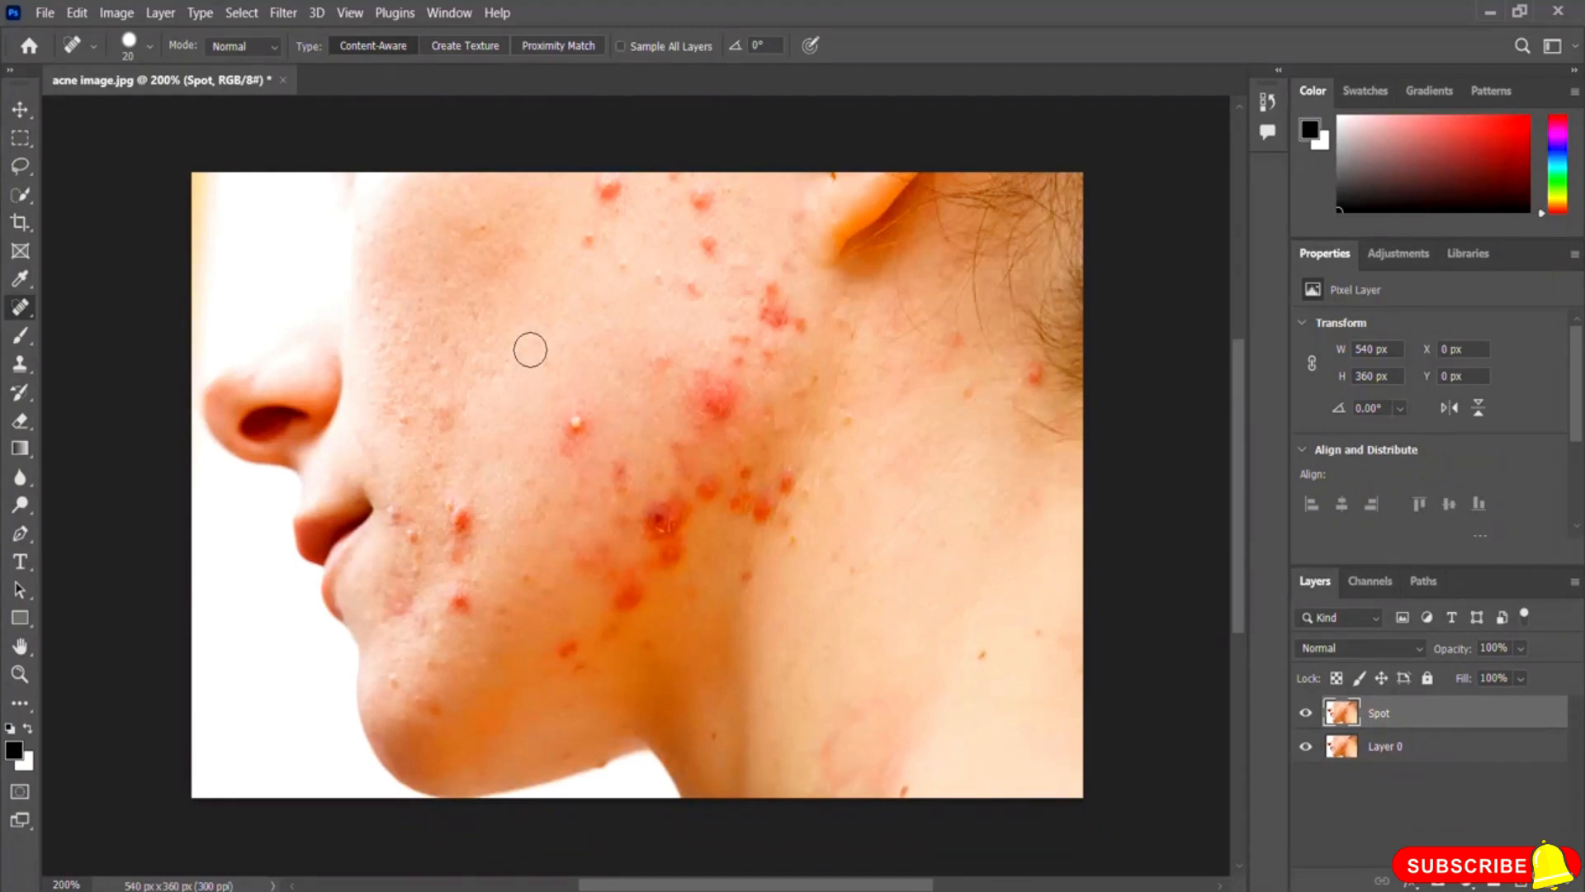
- Heal the white-tipped pimple on the mid cheek and the red spots beside the mouth and on the chin
click(577, 422)
click(566, 447)
click(582, 438)
click(457, 517)
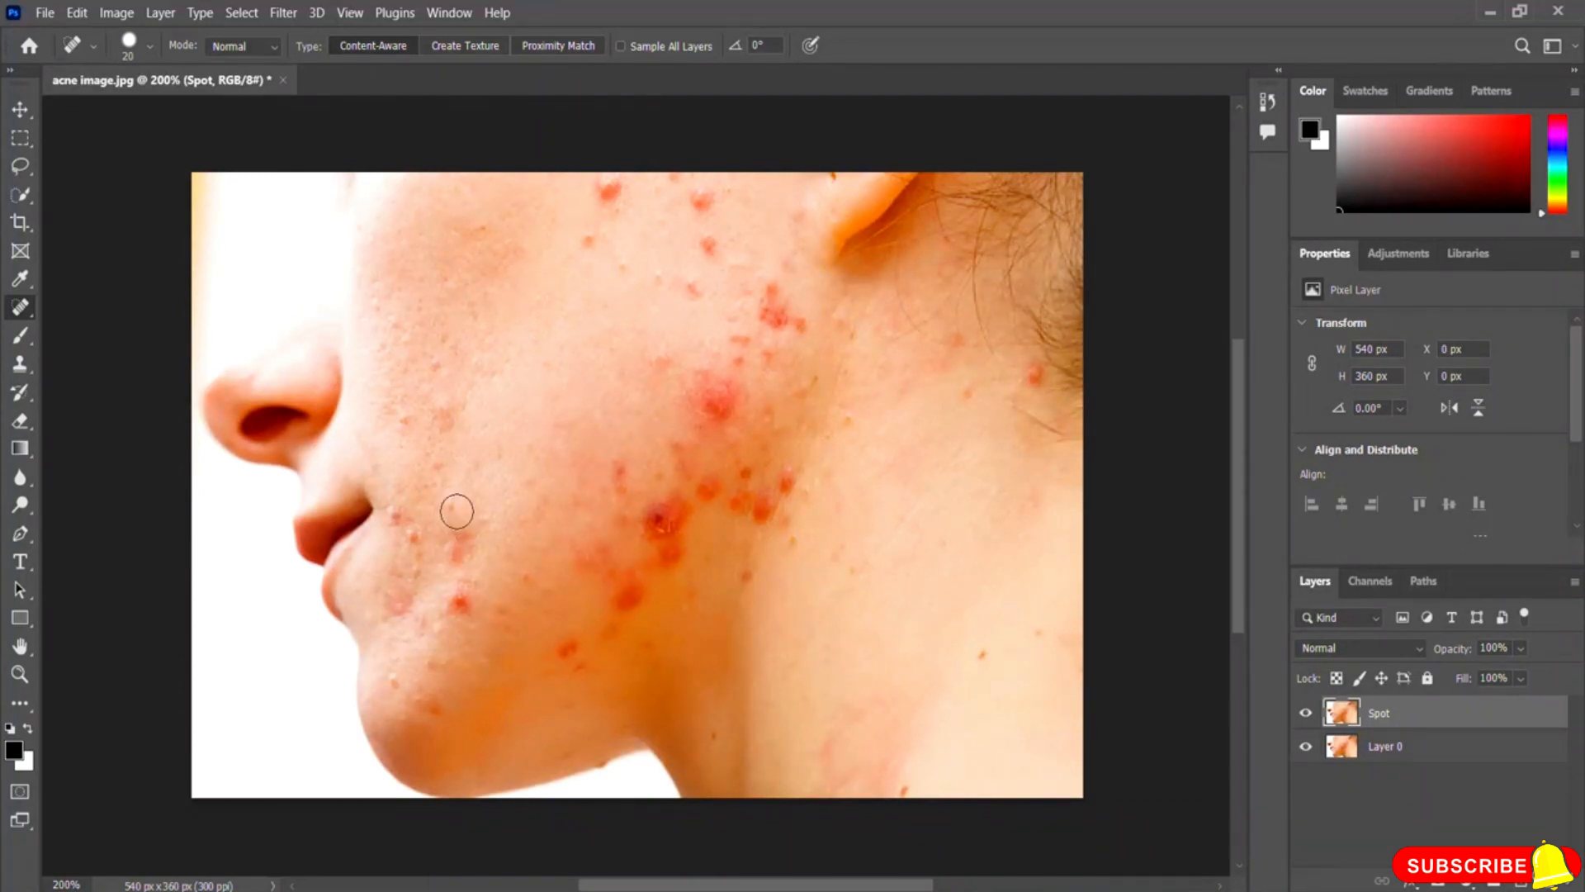
click(454, 545)
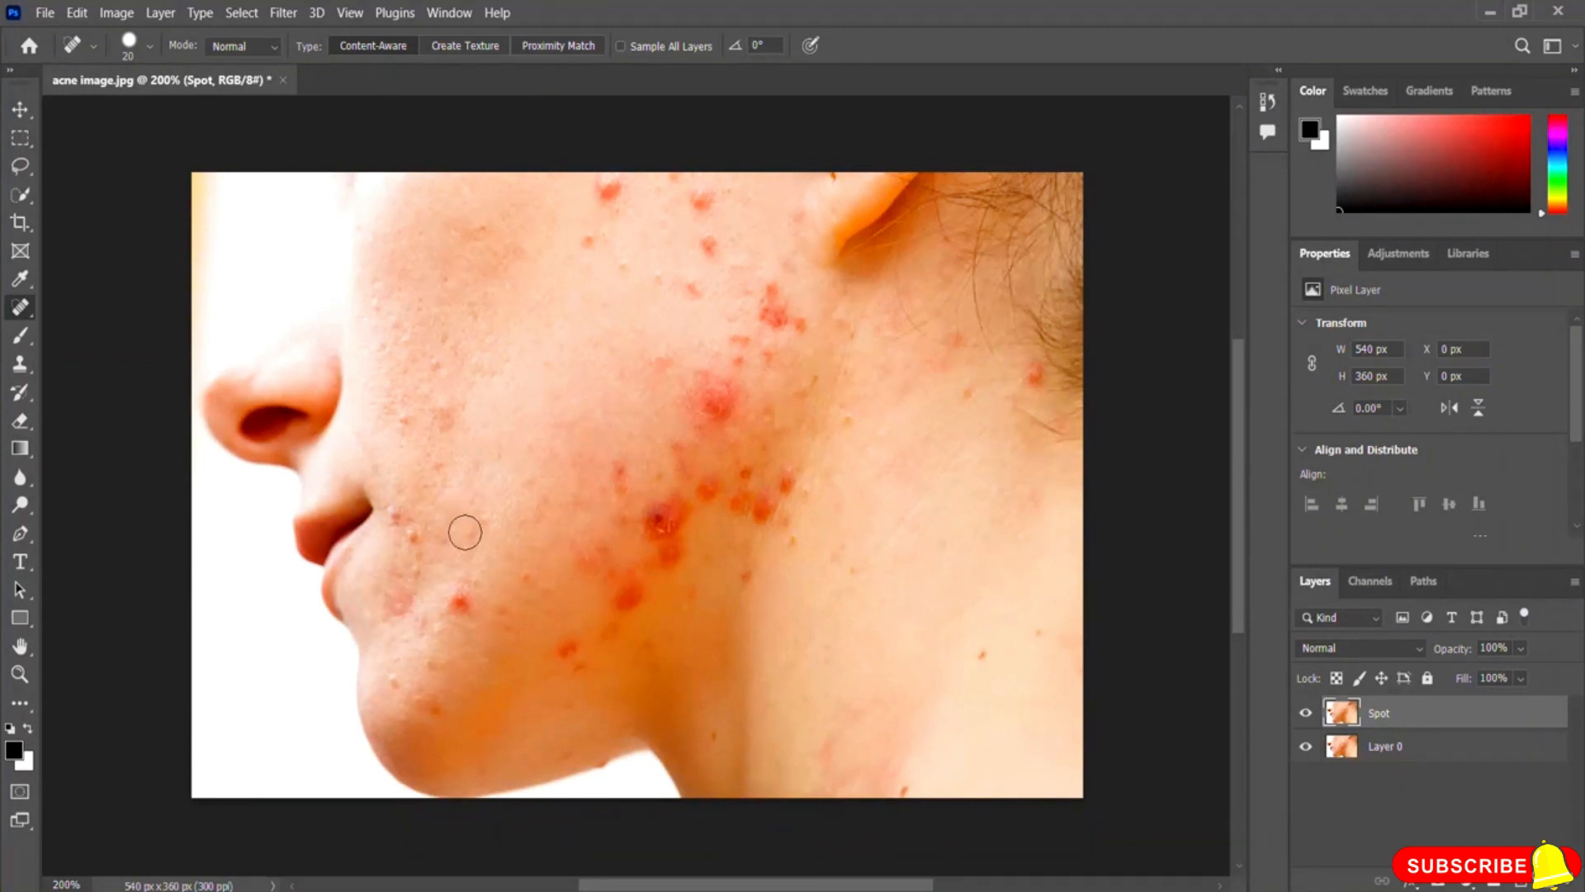
click(409, 529)
click(458, 601)
click(401, 685)
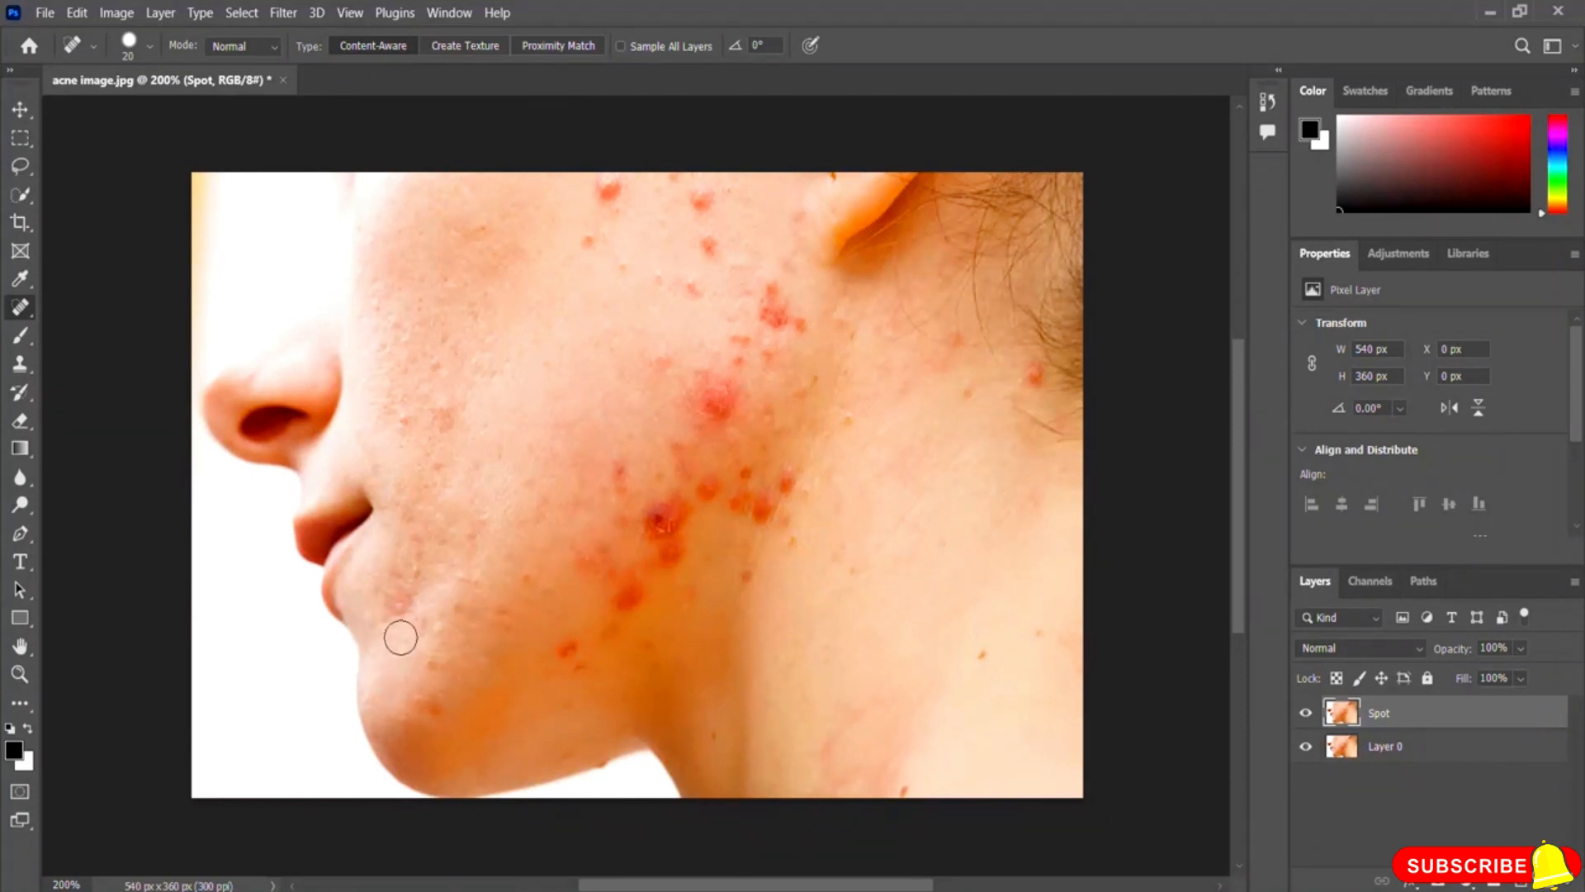
- Heal the red spots along the lower cheek and jawline, including the large dark blemish at the jaw
click(568, 654)
click(609, 632)
click(623, 600)
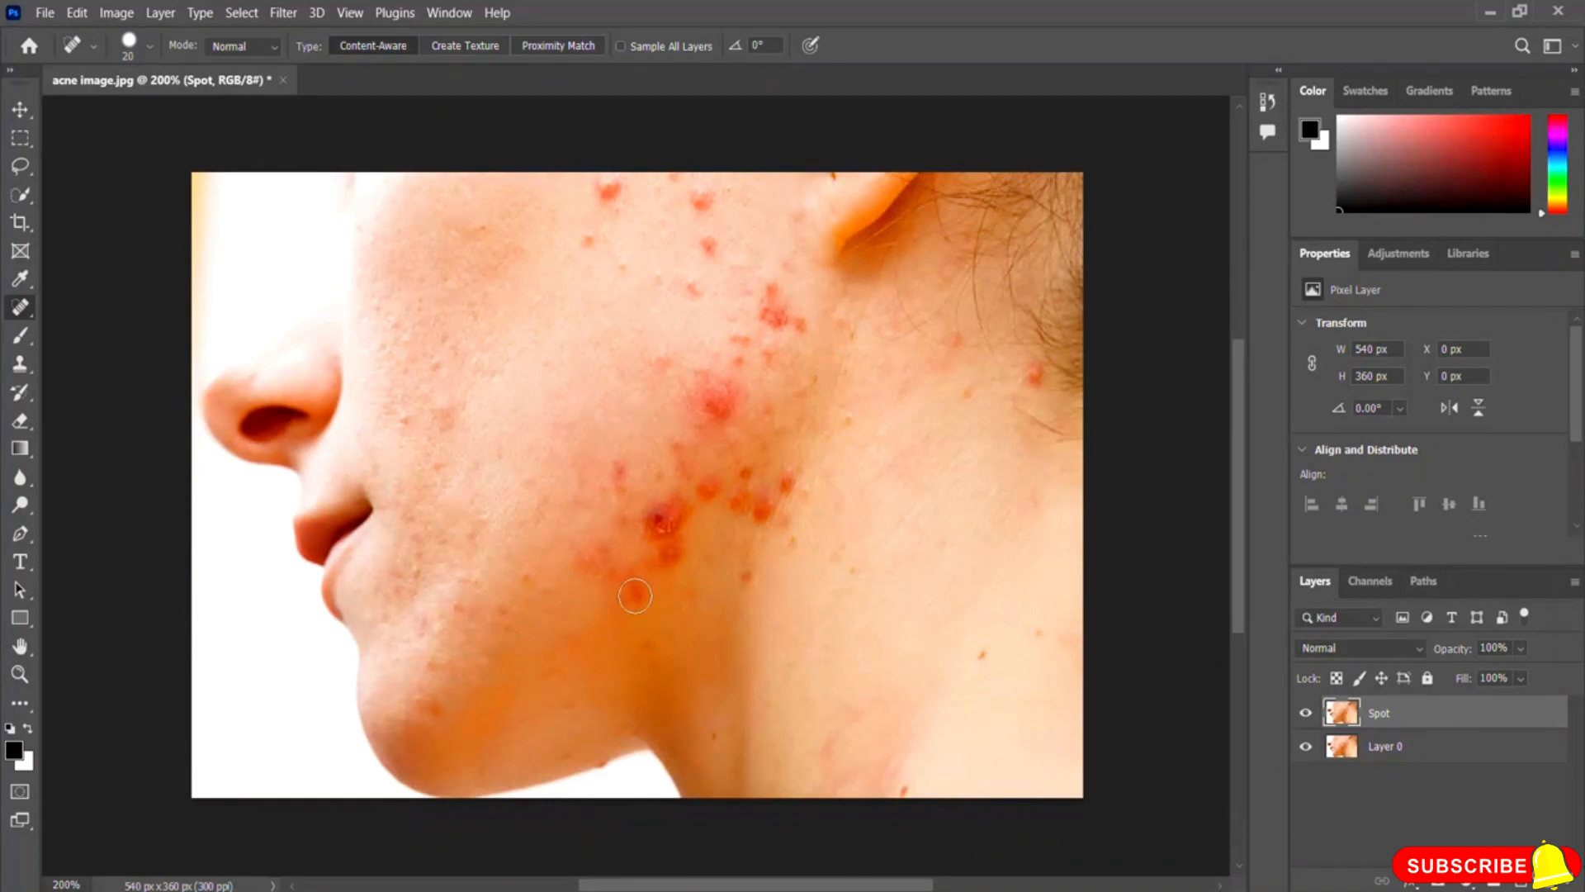
click(601, 575)
click(524, 570)
click(667, 562)
click(661, 523)
click(683, 513)
click(650, 540)
click(673, 537)
click(630, 520)
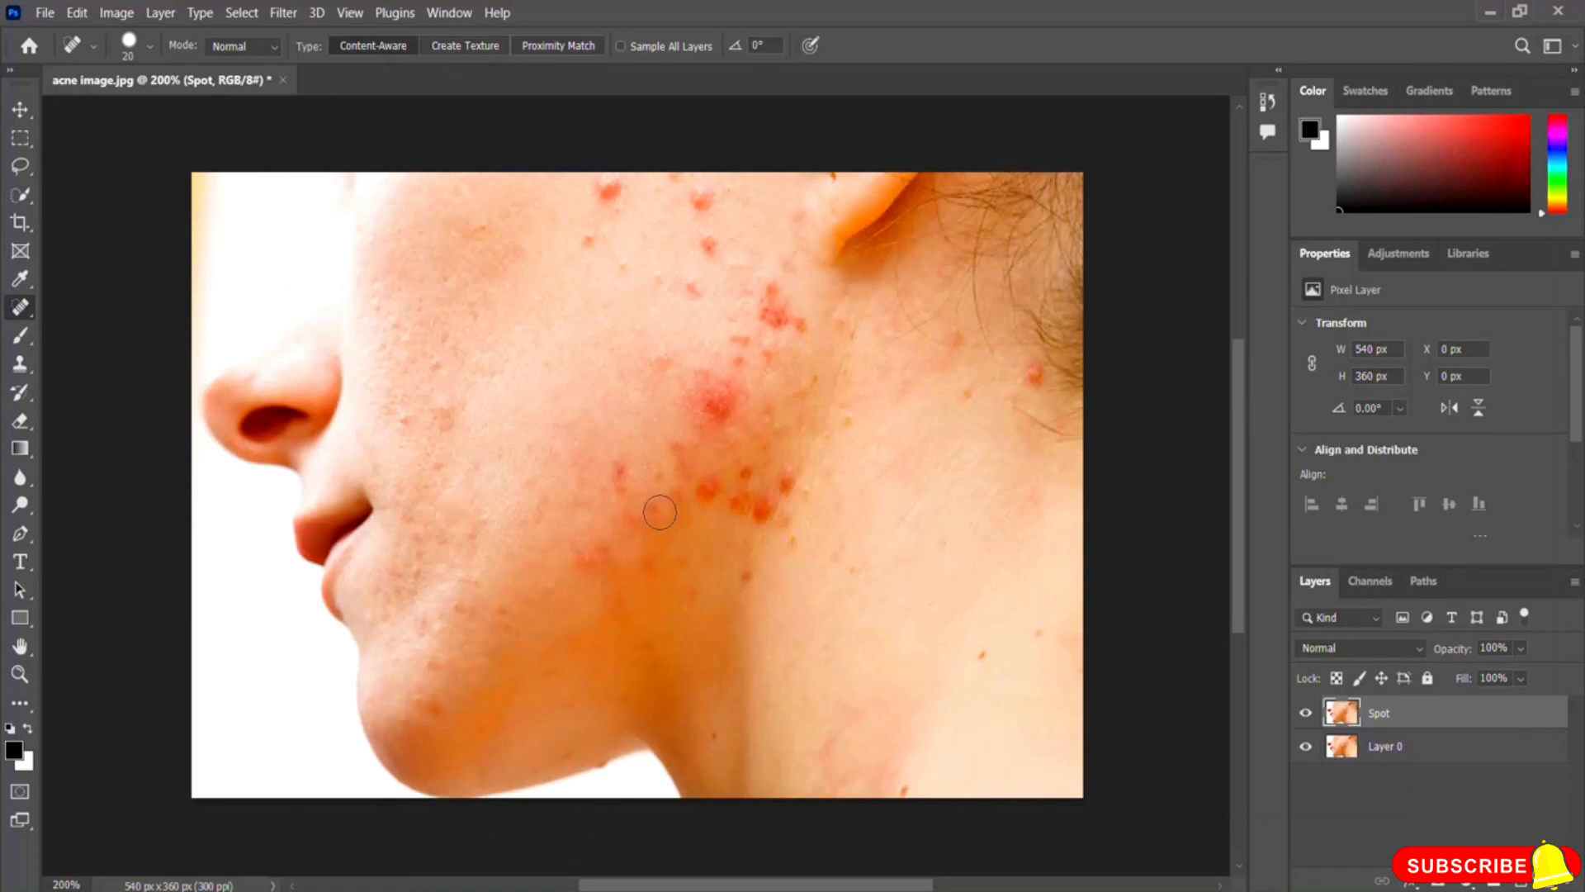
click(623, 473)
click(650, 571)
click(594, 560)
click(638, 518)
- Heal the cluster of dark red spots where the back of the jaw meets the neck
click(704, 488)
click(734, 500)
click(750, 502)
click(759, 510)
click(782, 480)
click(761, 513)
click(747, 578)
click(743, 471)
click(701, 496)
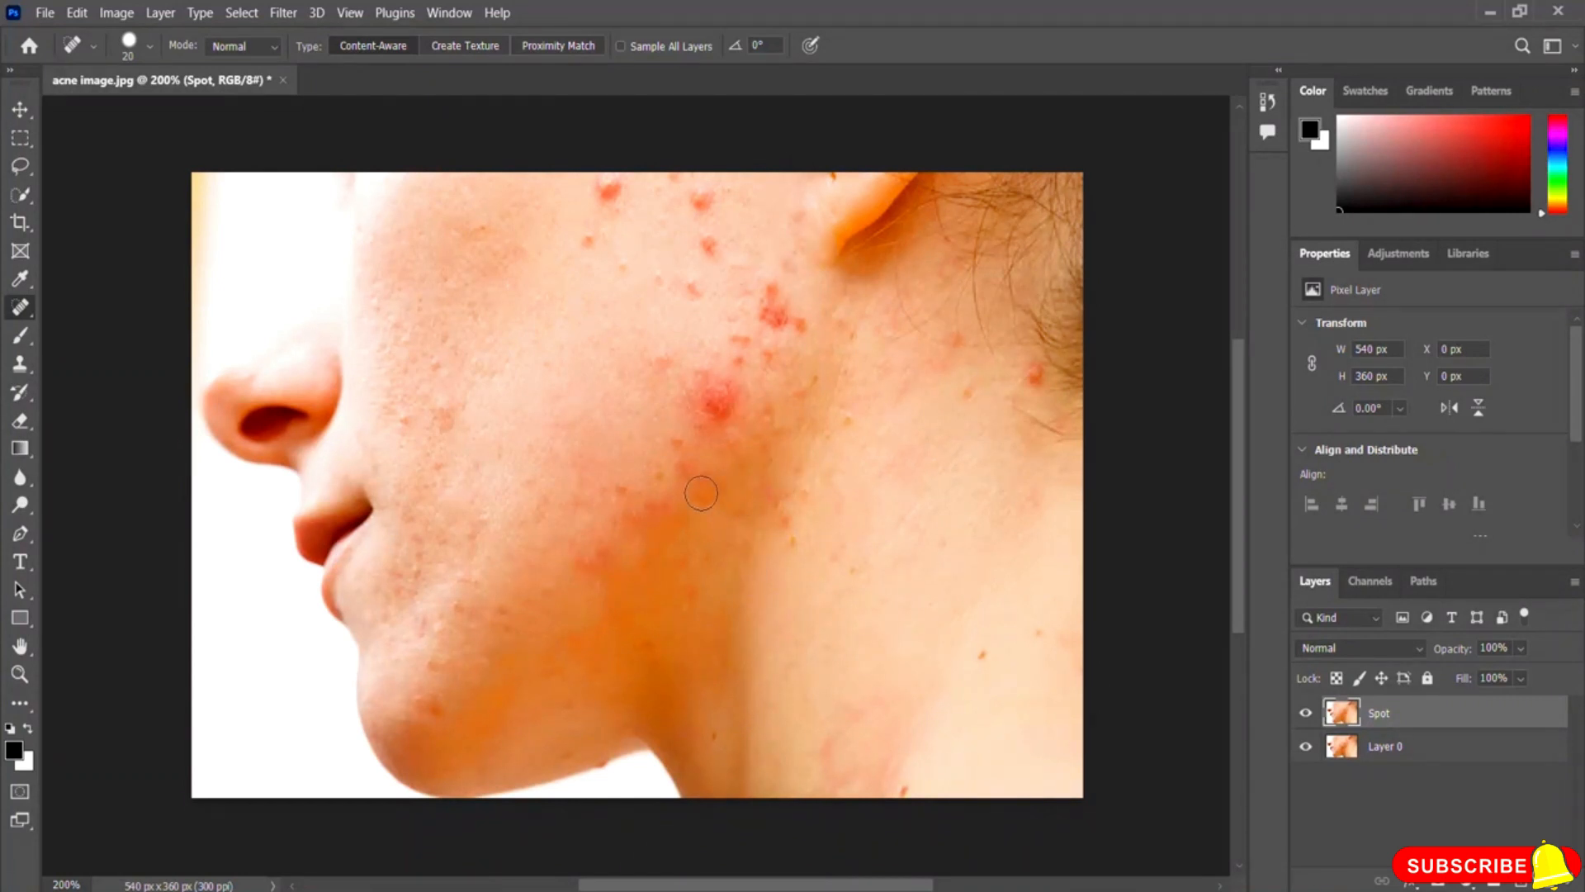
- Heal the large red blemish on the rear cheek and the spots on the upper cheek in front of the ear
click(682, 463)
click(715, 400)
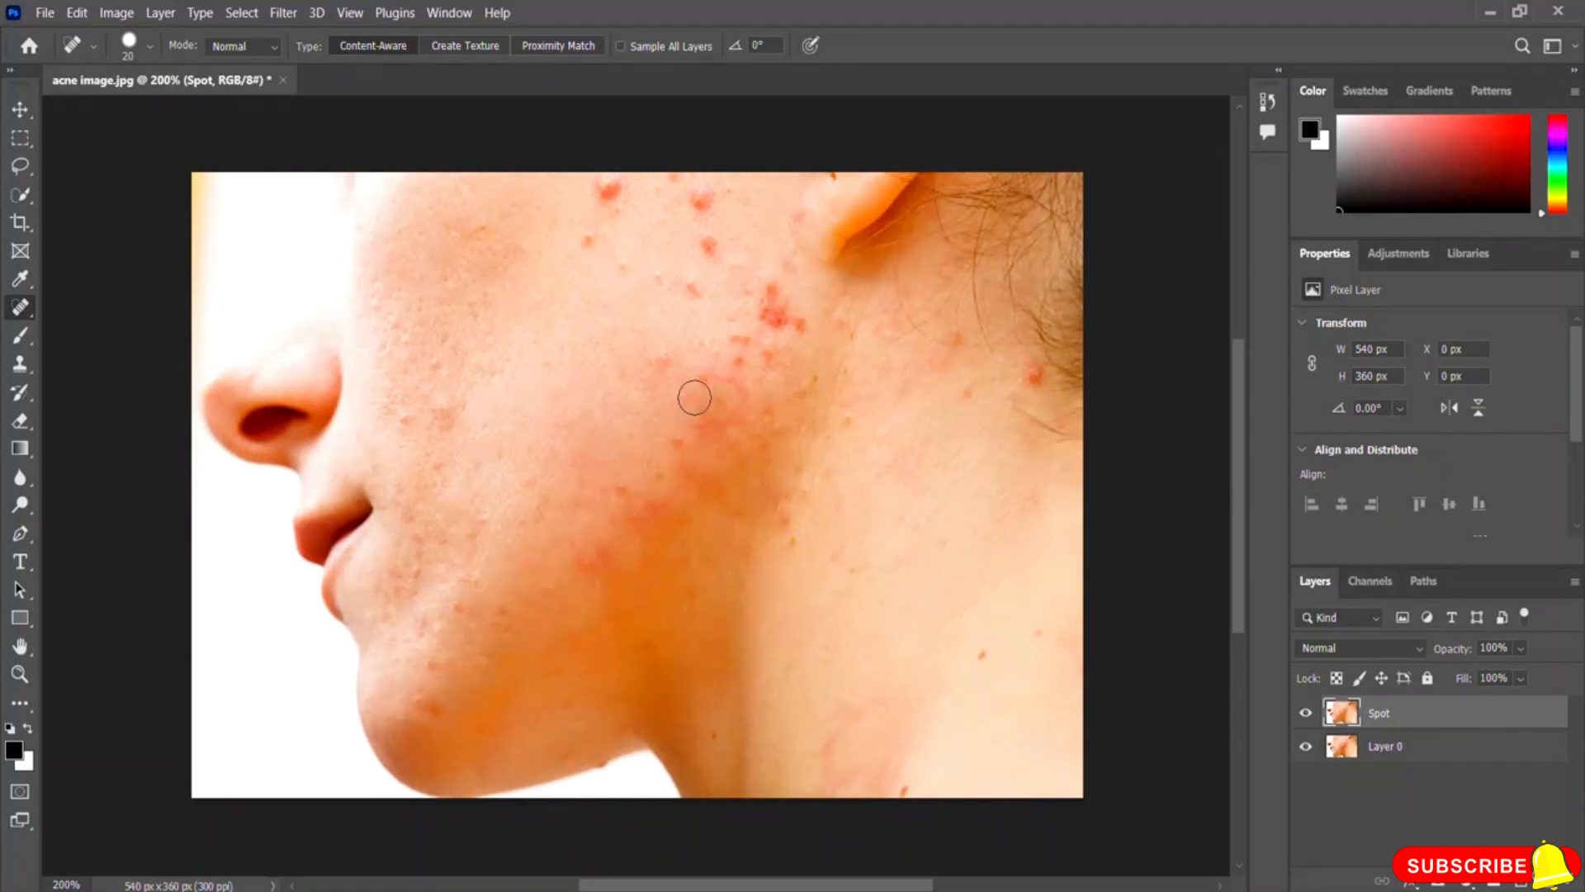
click(740, 386)
click(790, 312)
click(776, 301)
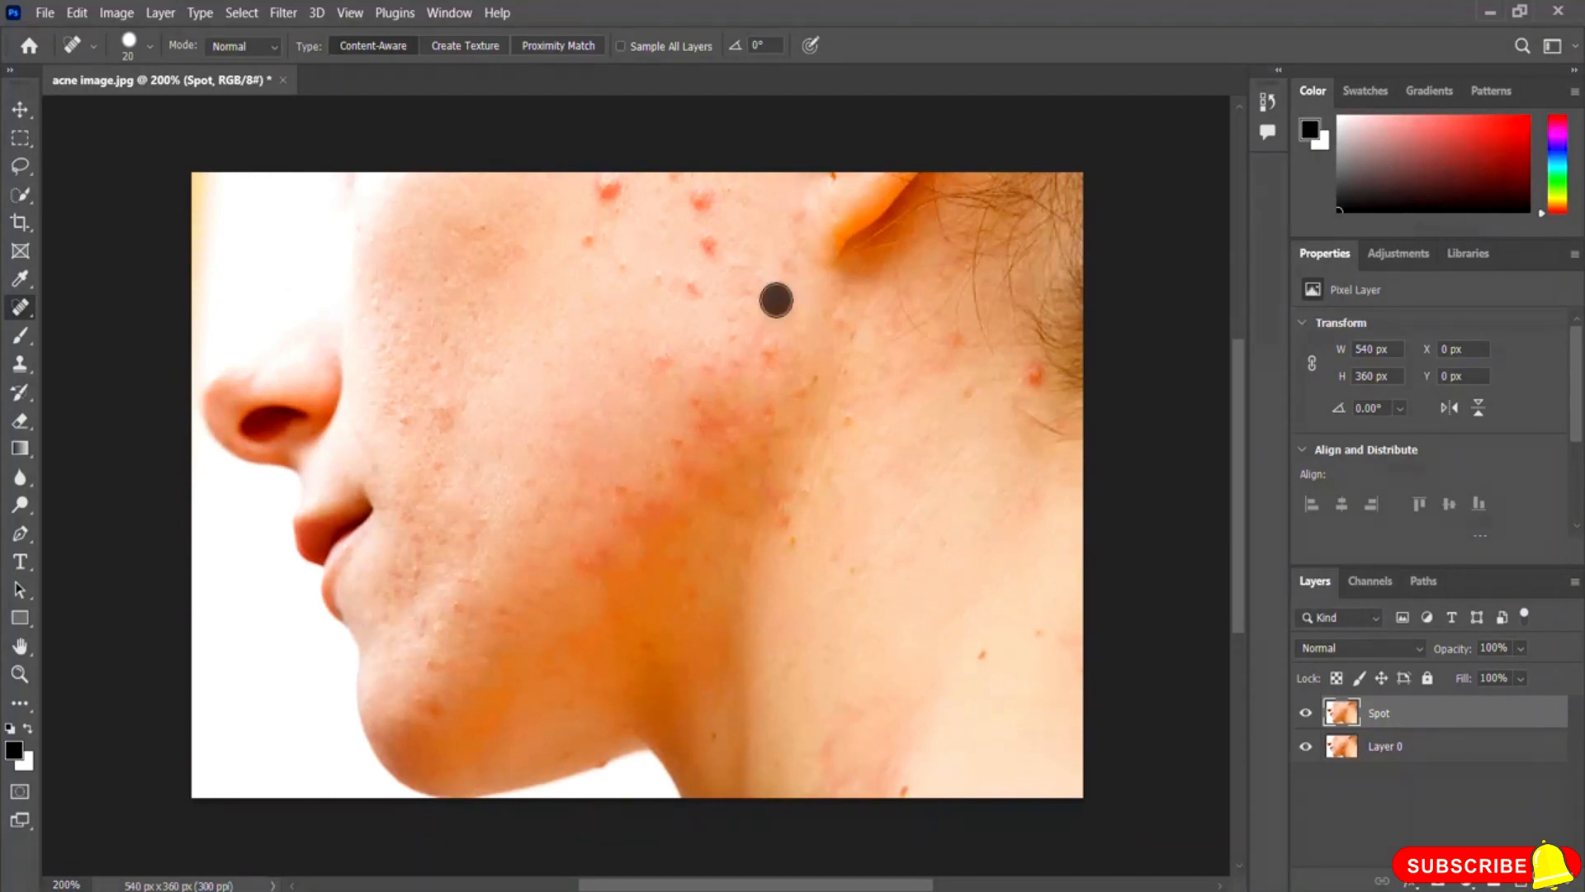
click(609, 190)
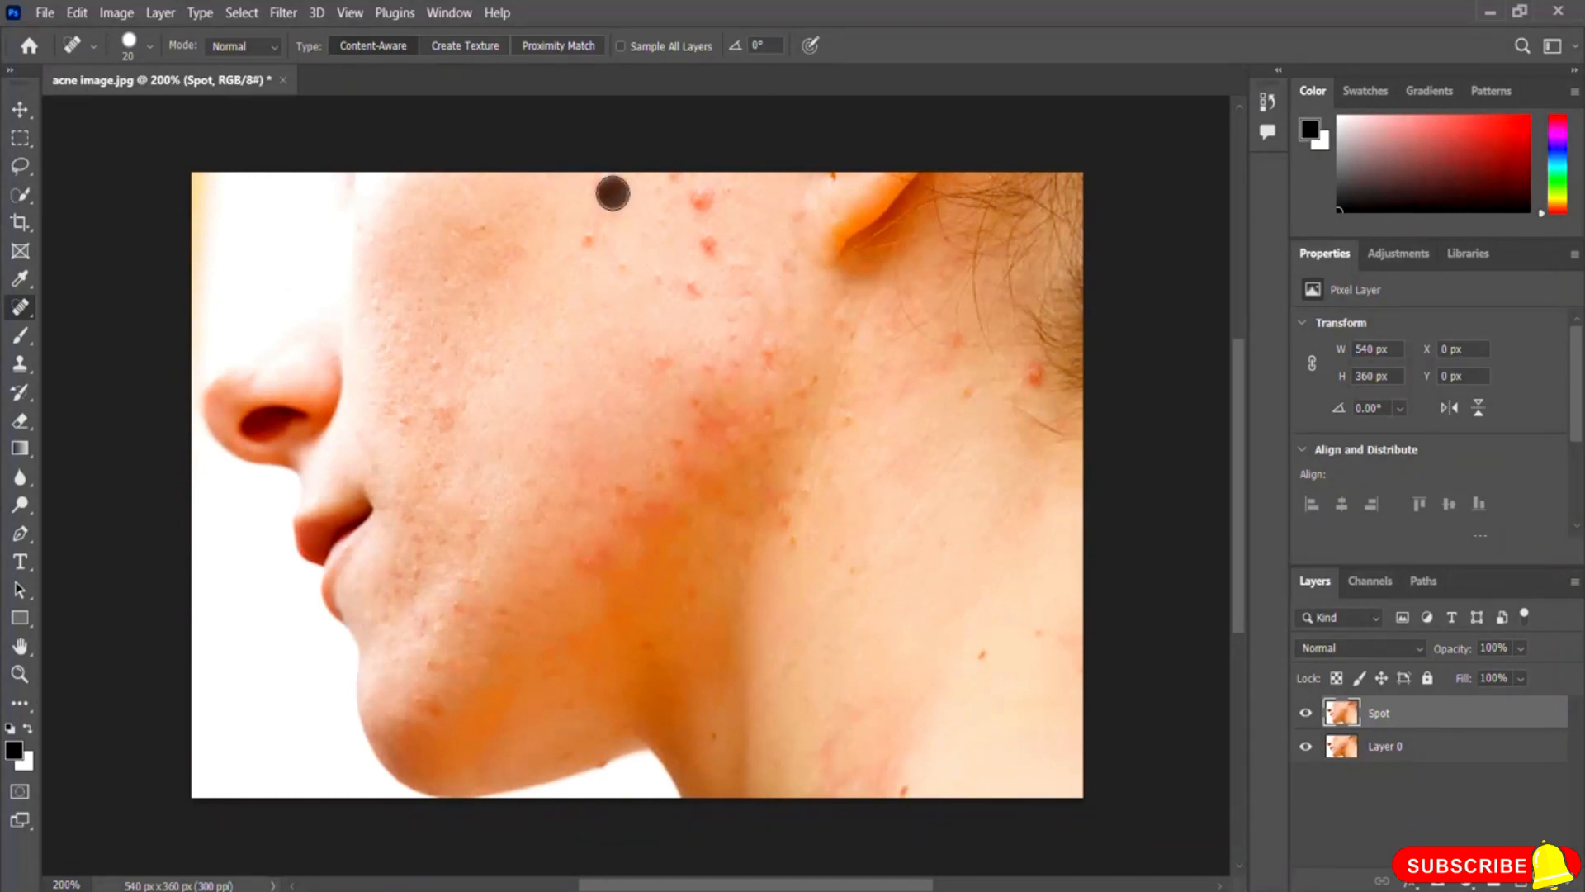
click(701, 198)
click(707, 245)
click(692, 288)
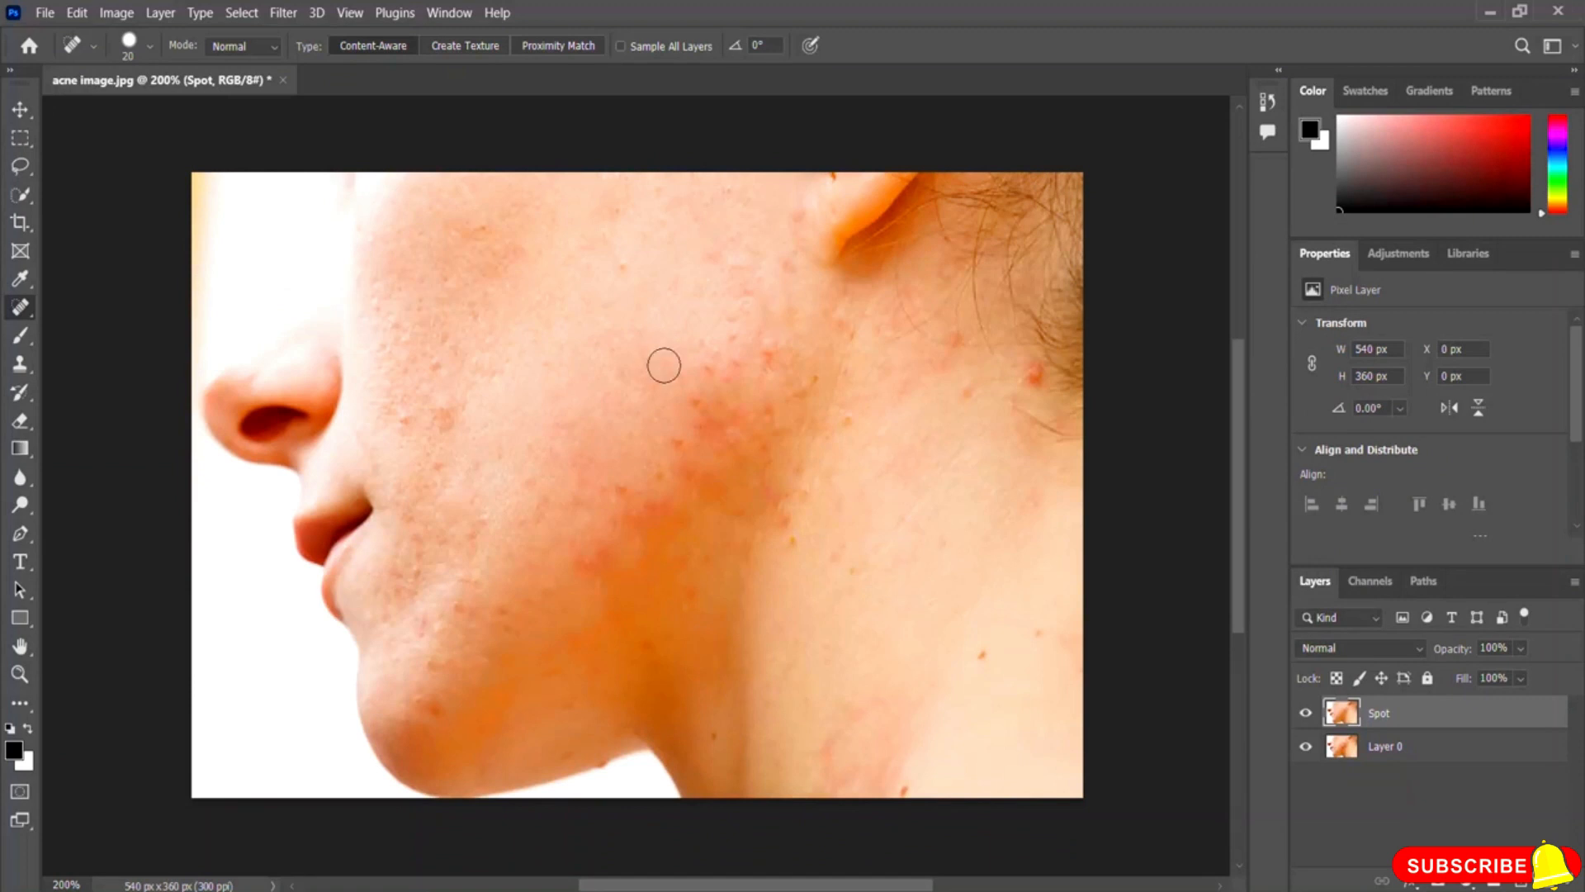
- Heal the remaining red spots on the rear cheek and lower jawline and the blemish on the back of the neck
click(734, 364)
click(708, 367)
click(625, 492)
click(605, 548)
click(591, 557)
click(1033, 373)
click(757, 356)
- Toggle the Spot layer's visibility to compare the retouched skin with the original
click(1306, 714)
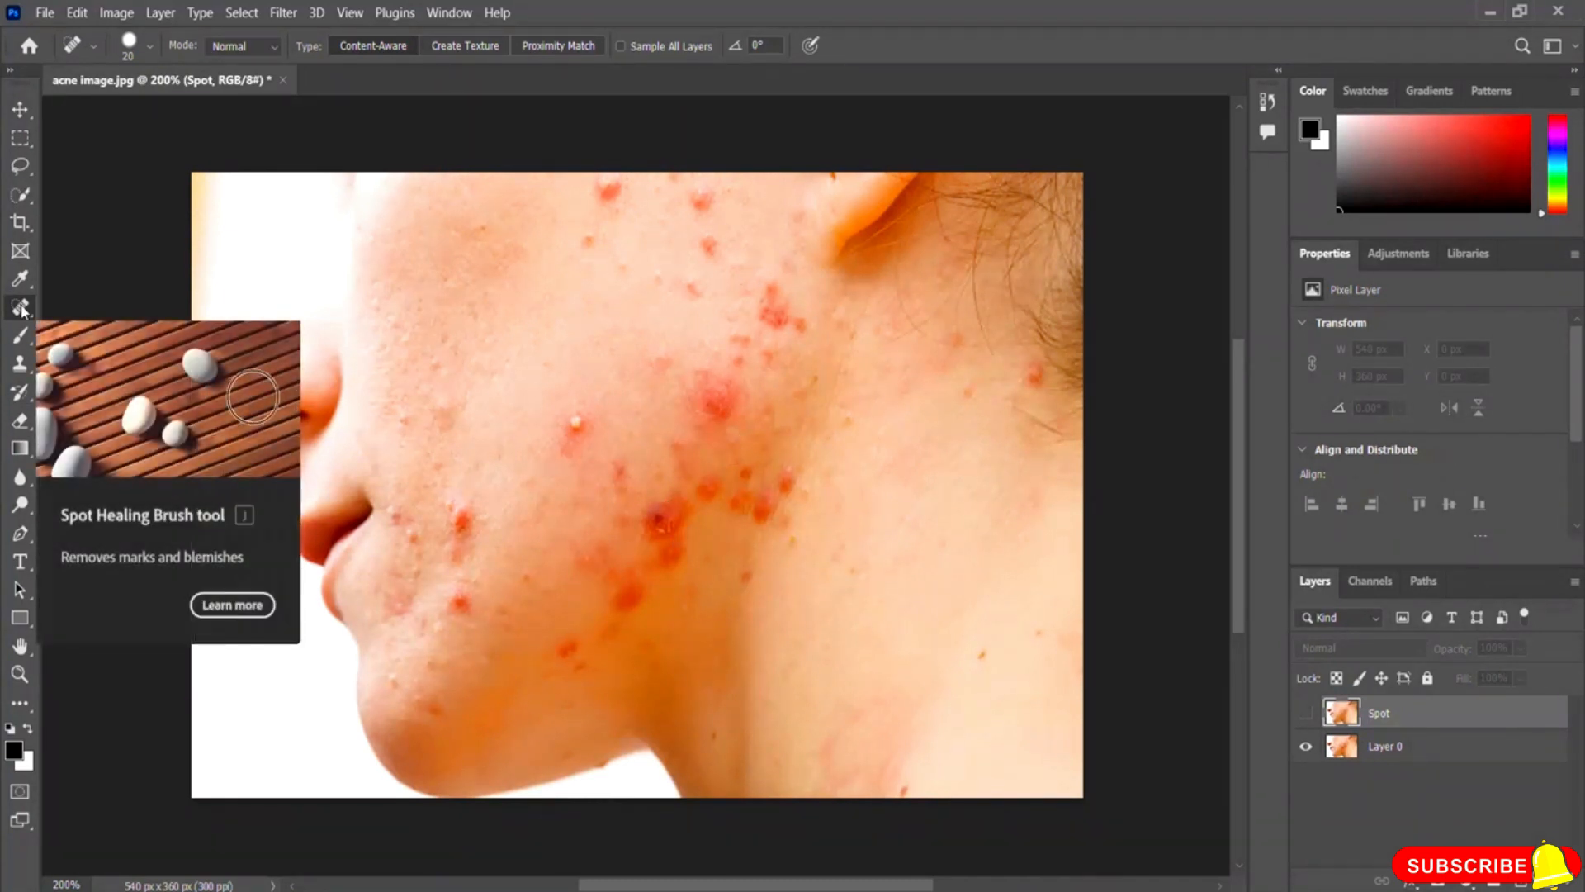
click(1305, 714)
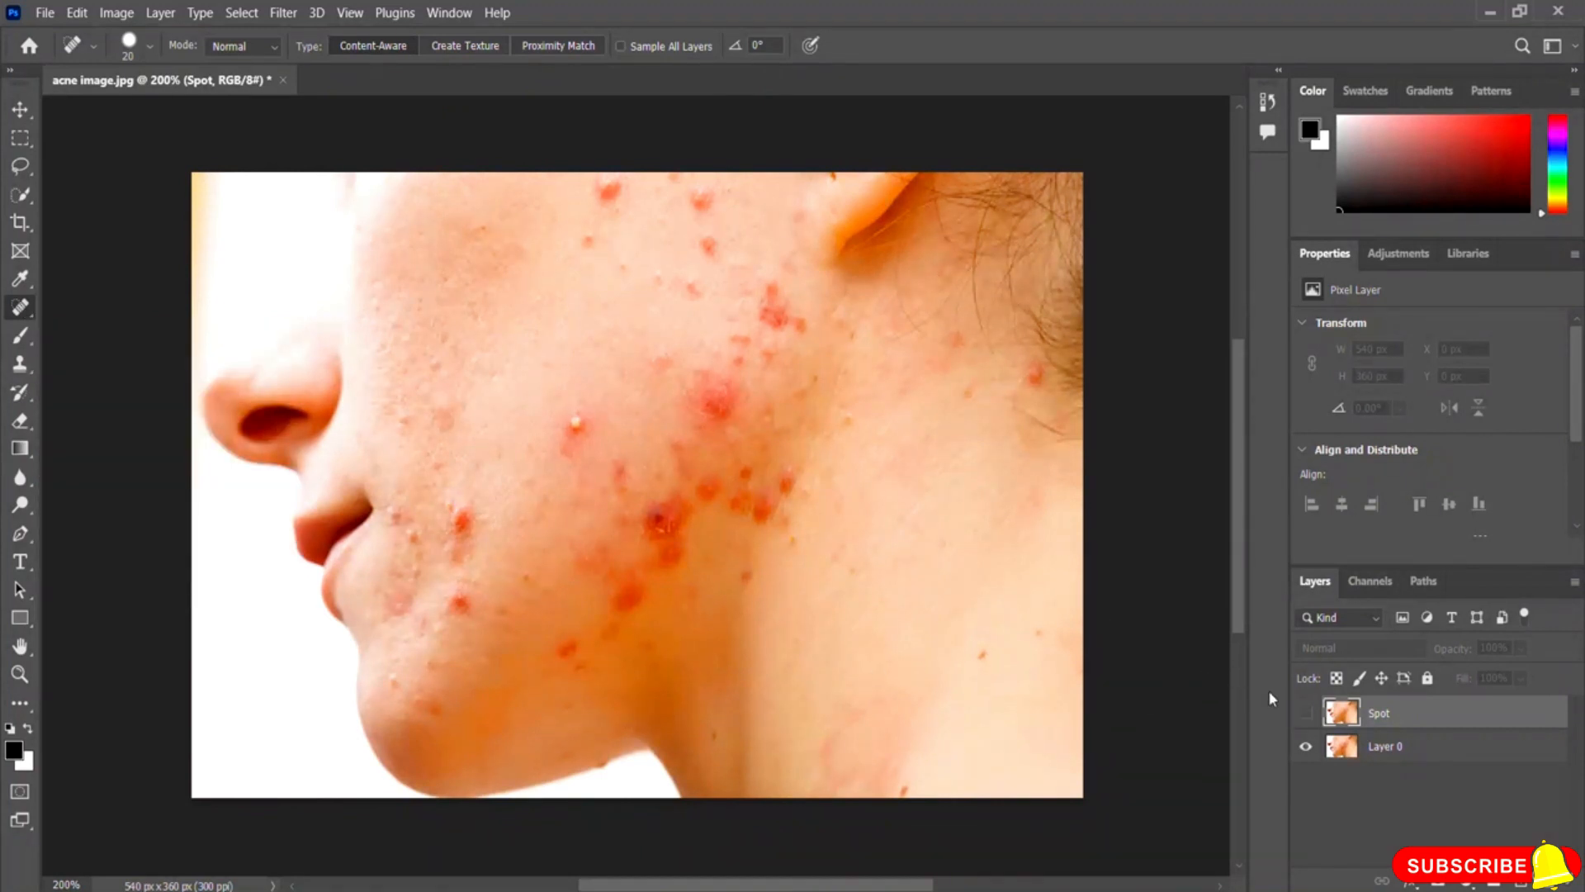
click(1305, 714)
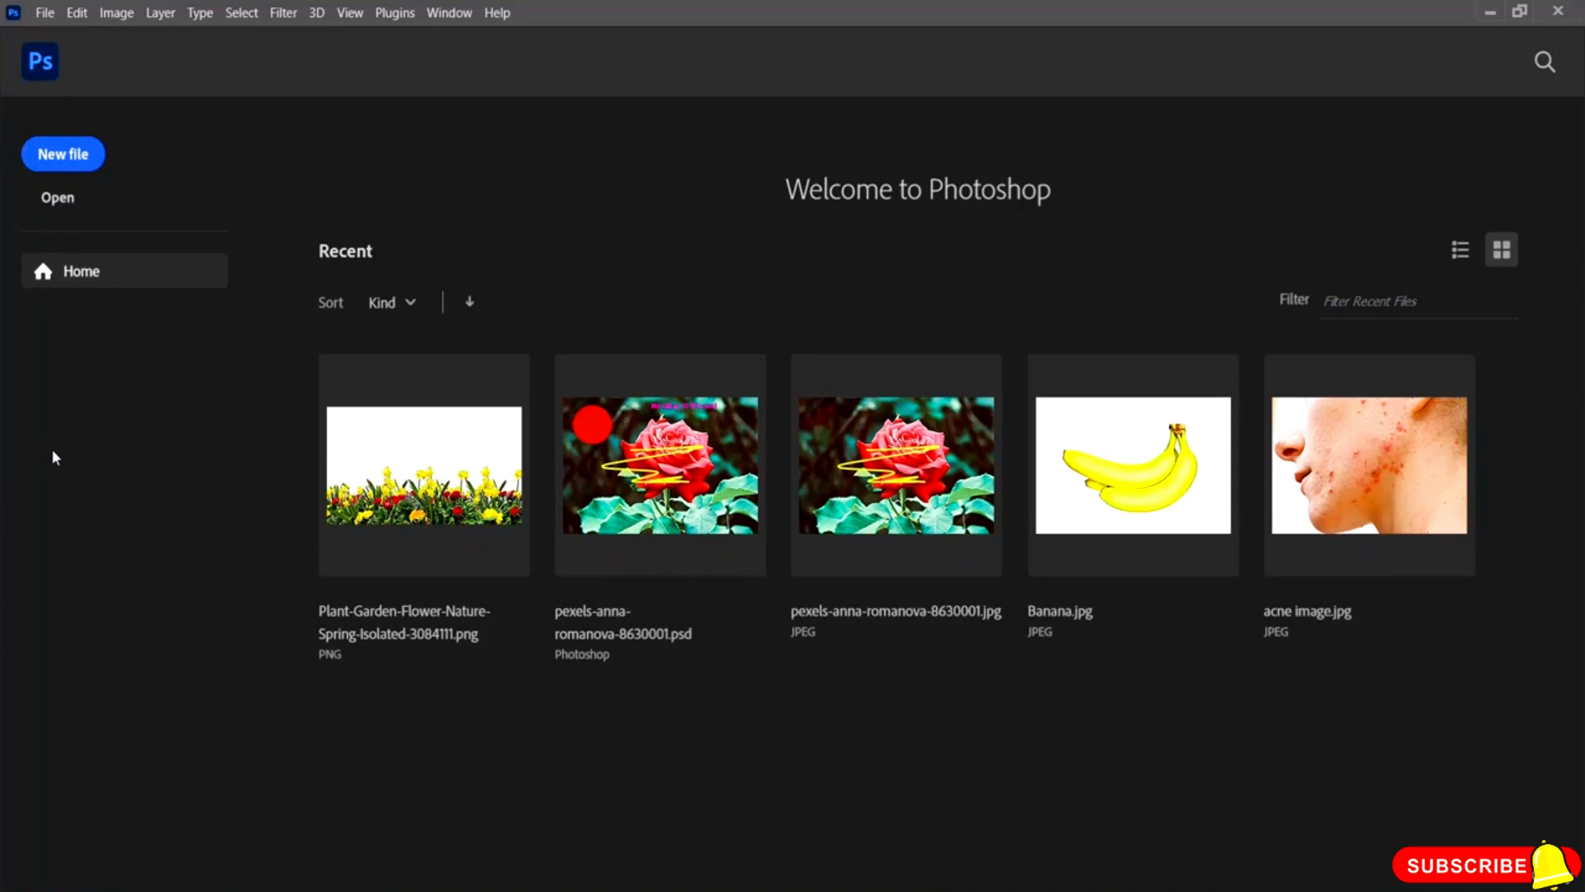
- Open the birds-in-the-sky-2909619_1280 image from the Photoshop Resource File folder
click(41, 198)
click(531, 338)
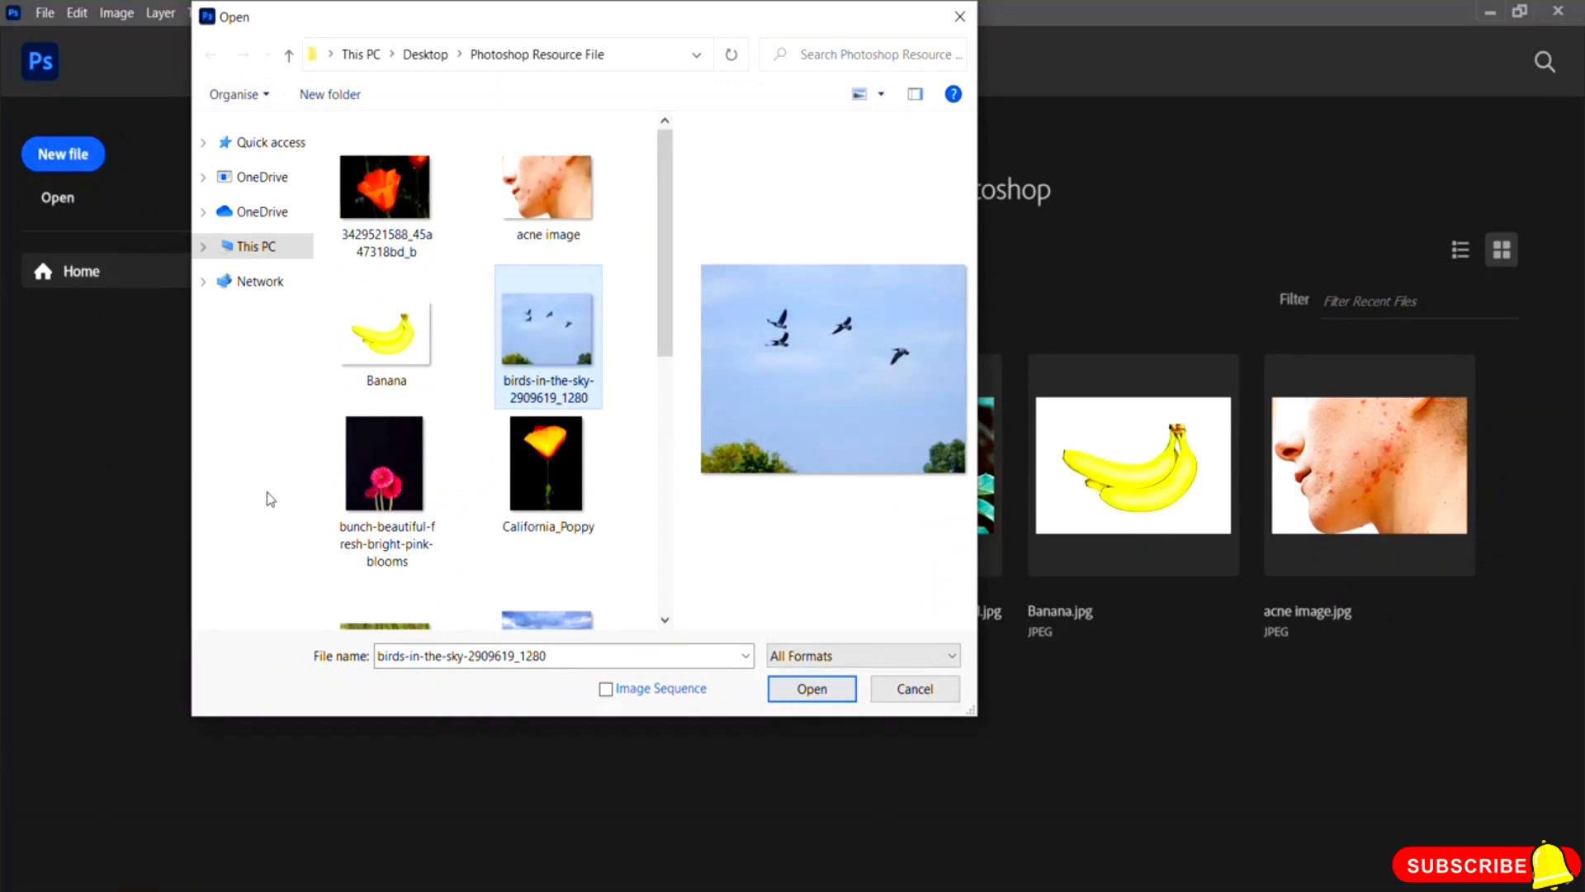
click(810, 689)
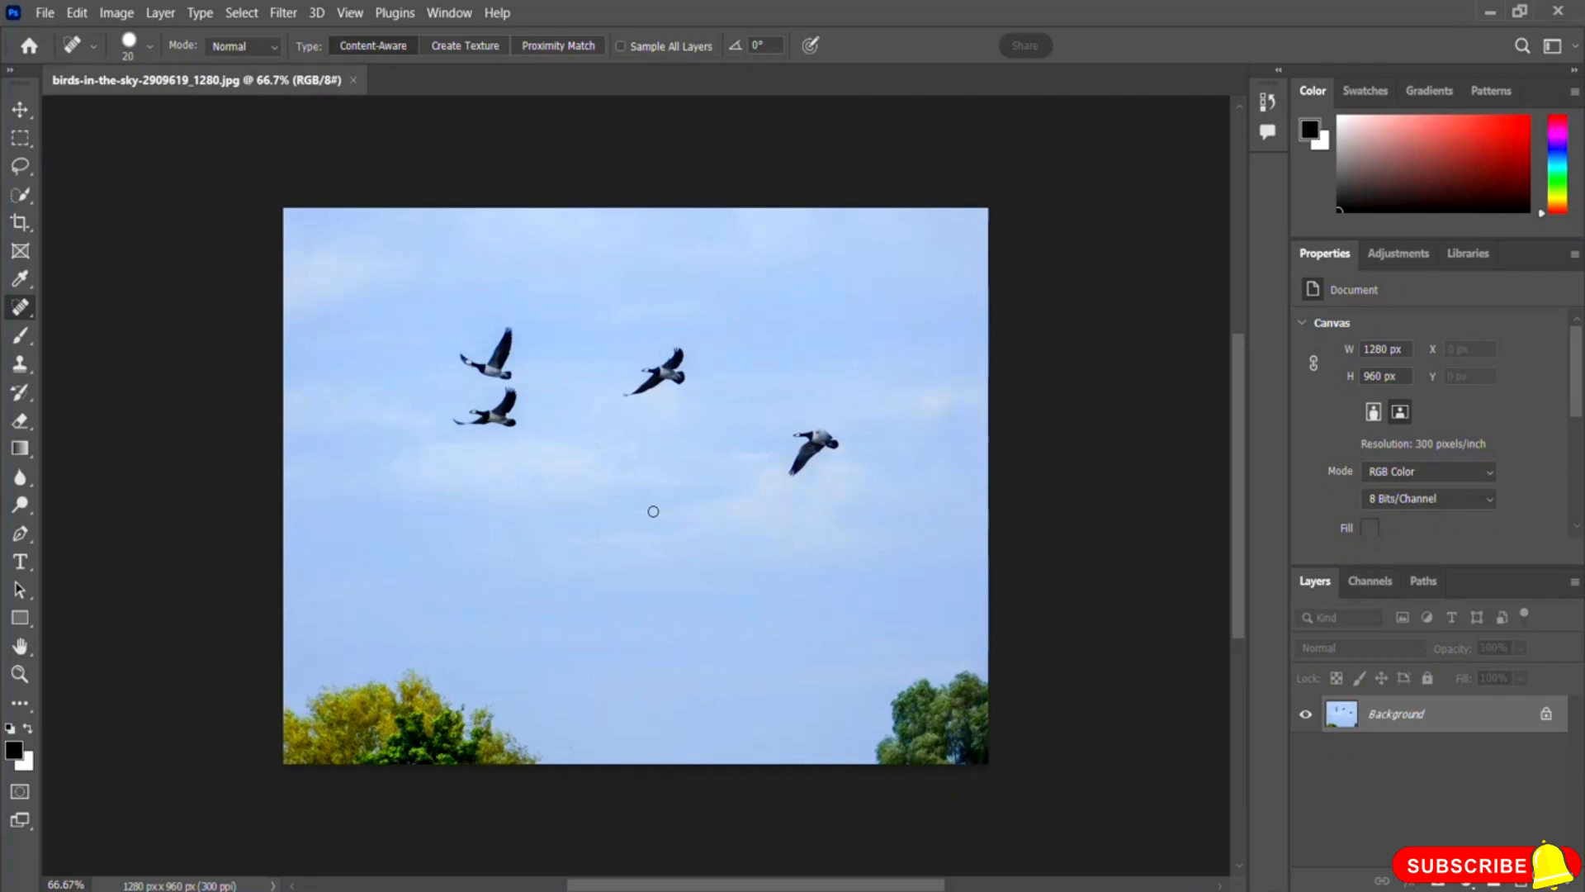
- Lasso the rightmost bird in the sky, replace it using Content-Aware Fill on a new layer, and compare before and after
click(21, 167)
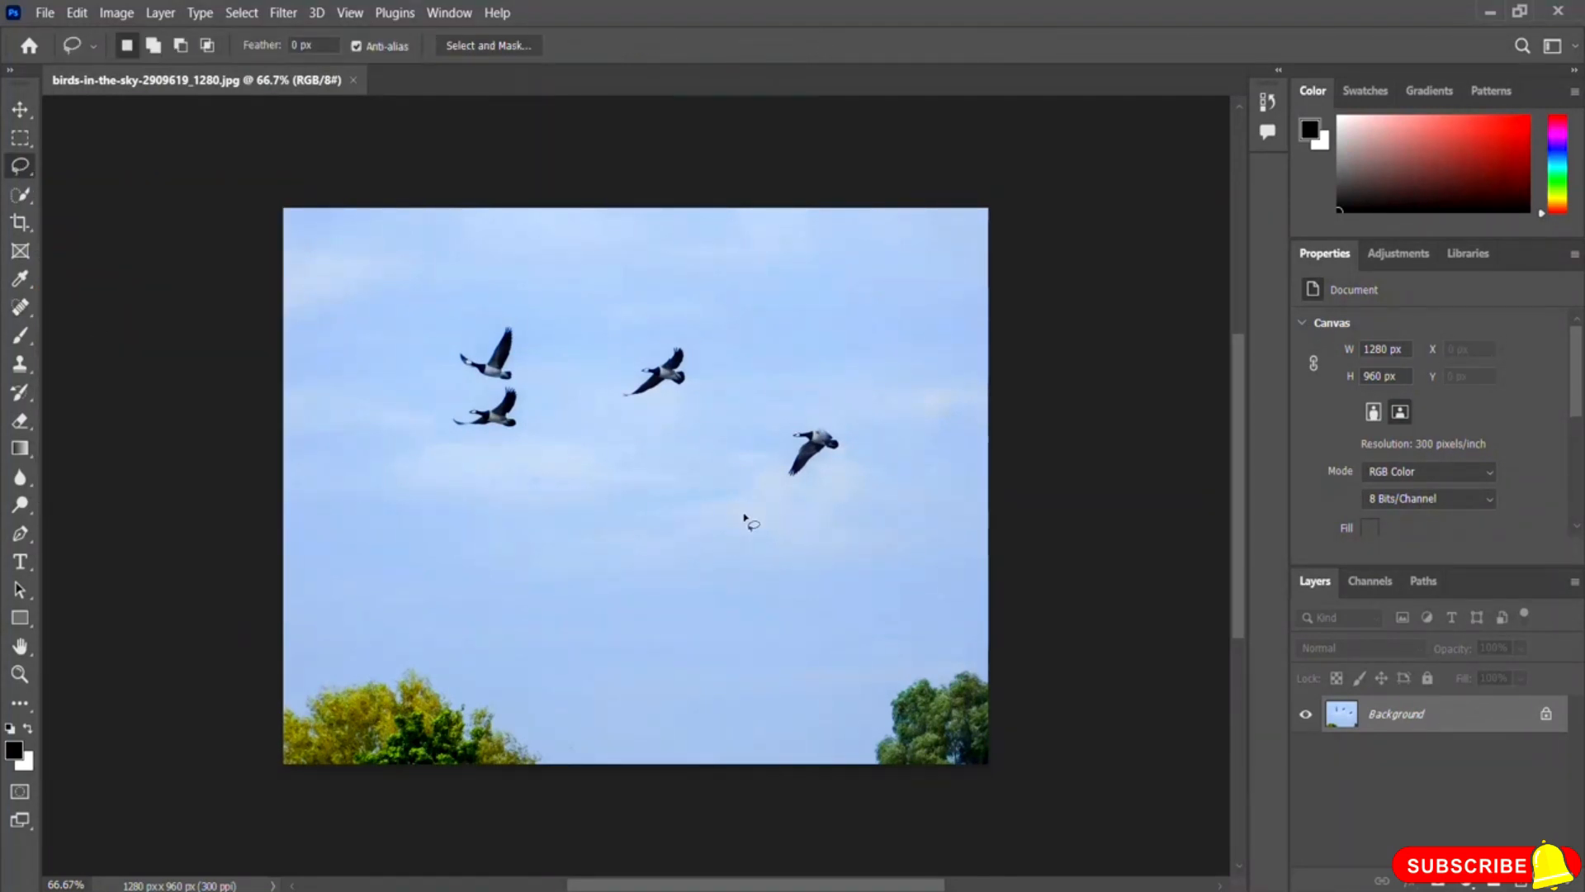
mouse_move(791, 413)
mouse_down()
mouse_move(774, 496)
mouse_move(810, 505)
mouse_move(853, 477)
mouse_move(853, 429)
mouse_move(786, 410)
mouse_up()
click(77, 13)
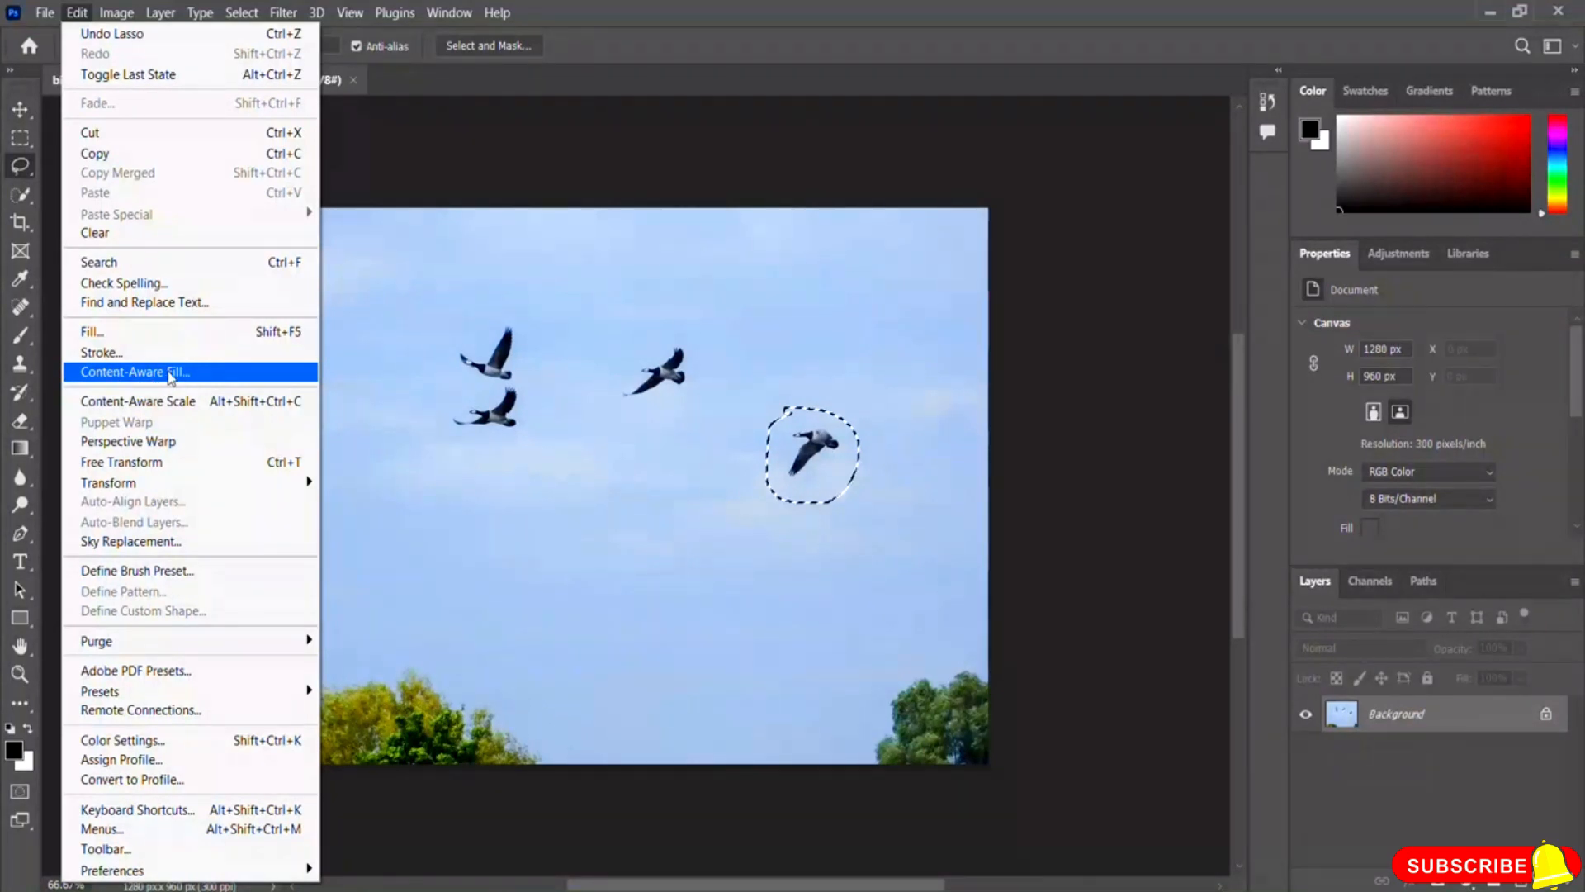
click(170, 376)
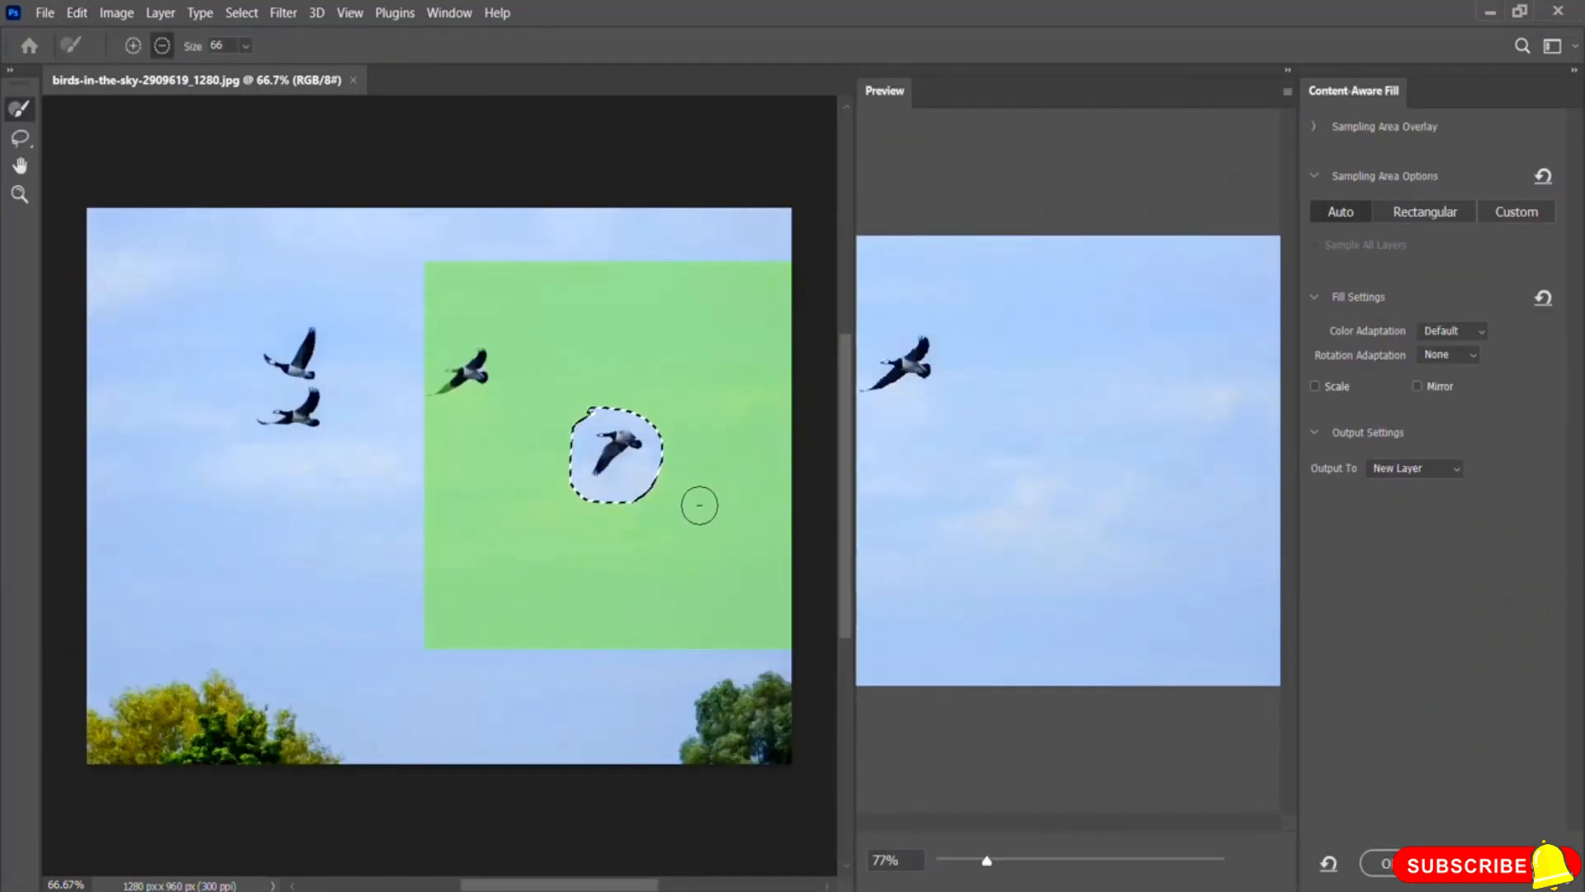
click(1381, 862)
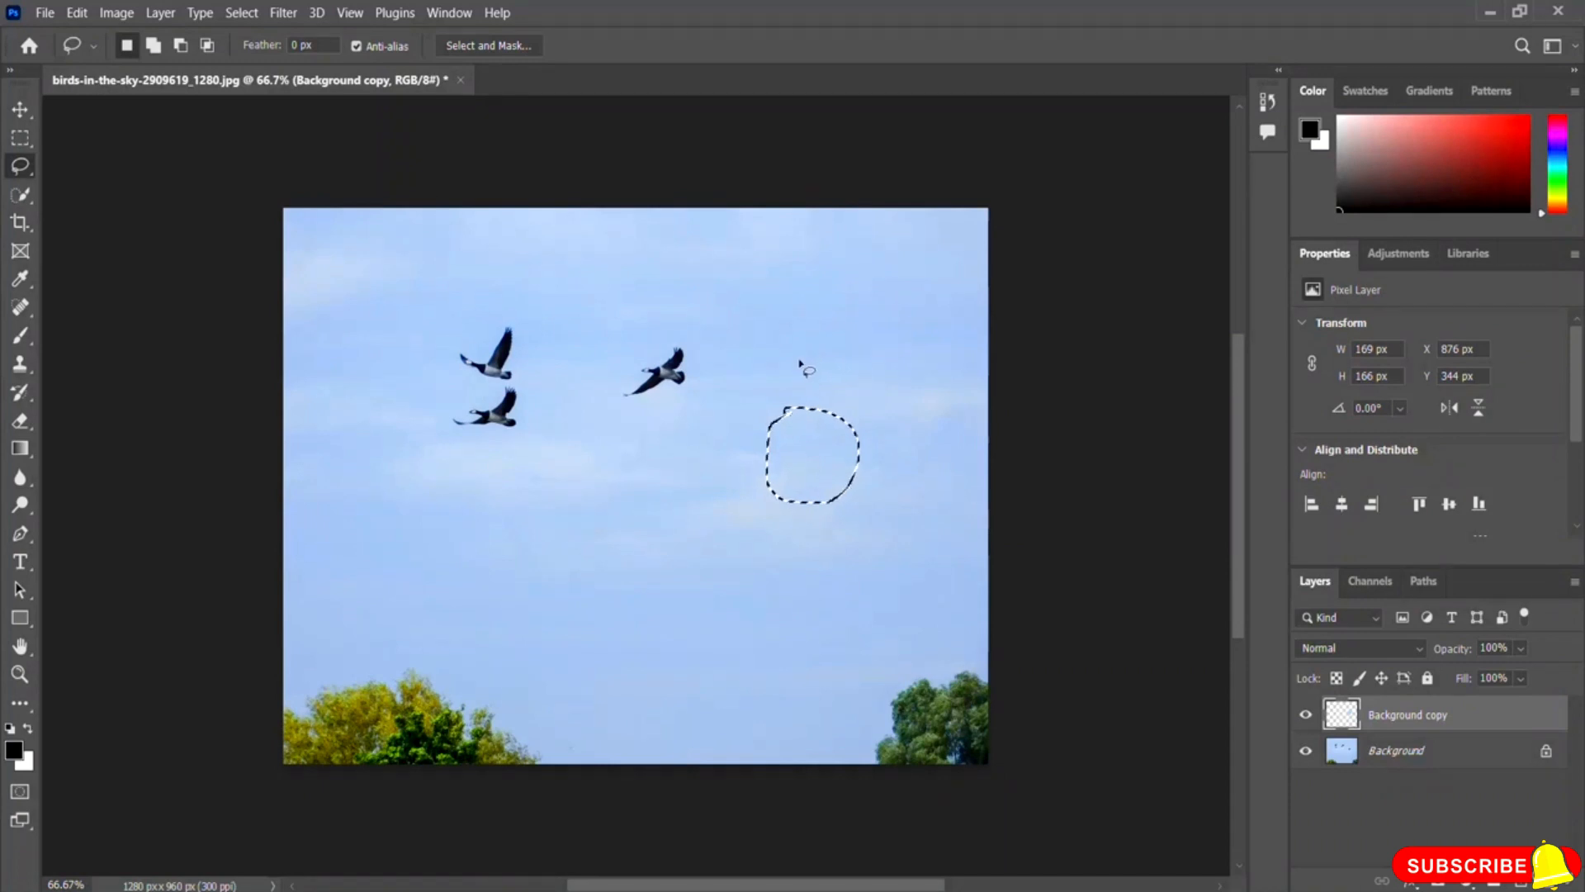
key(ctrl+d)
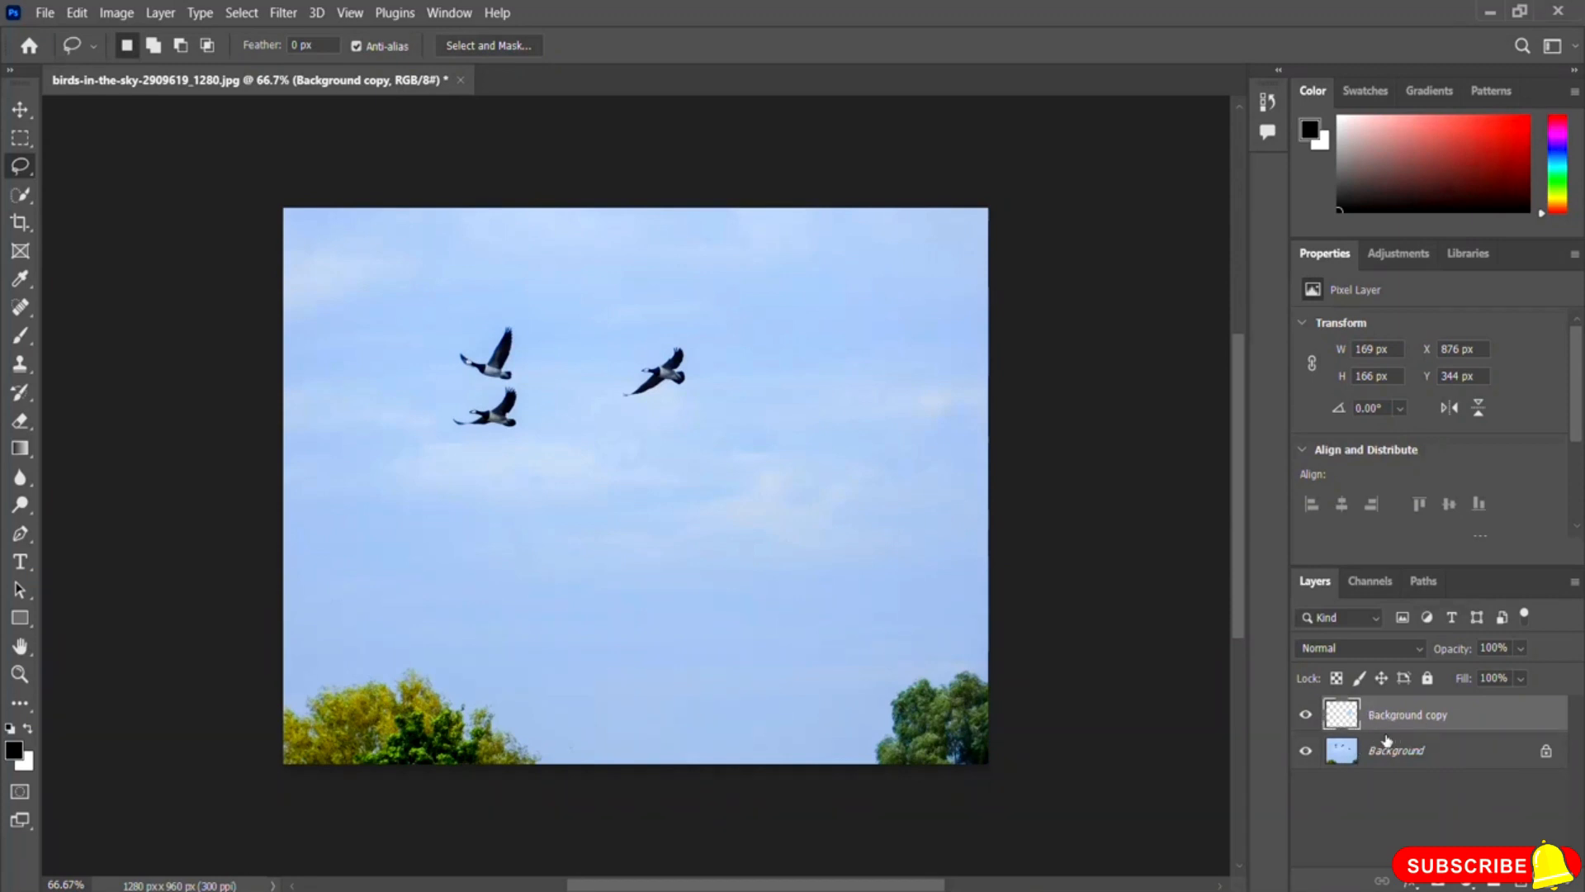
click(1306, 717)
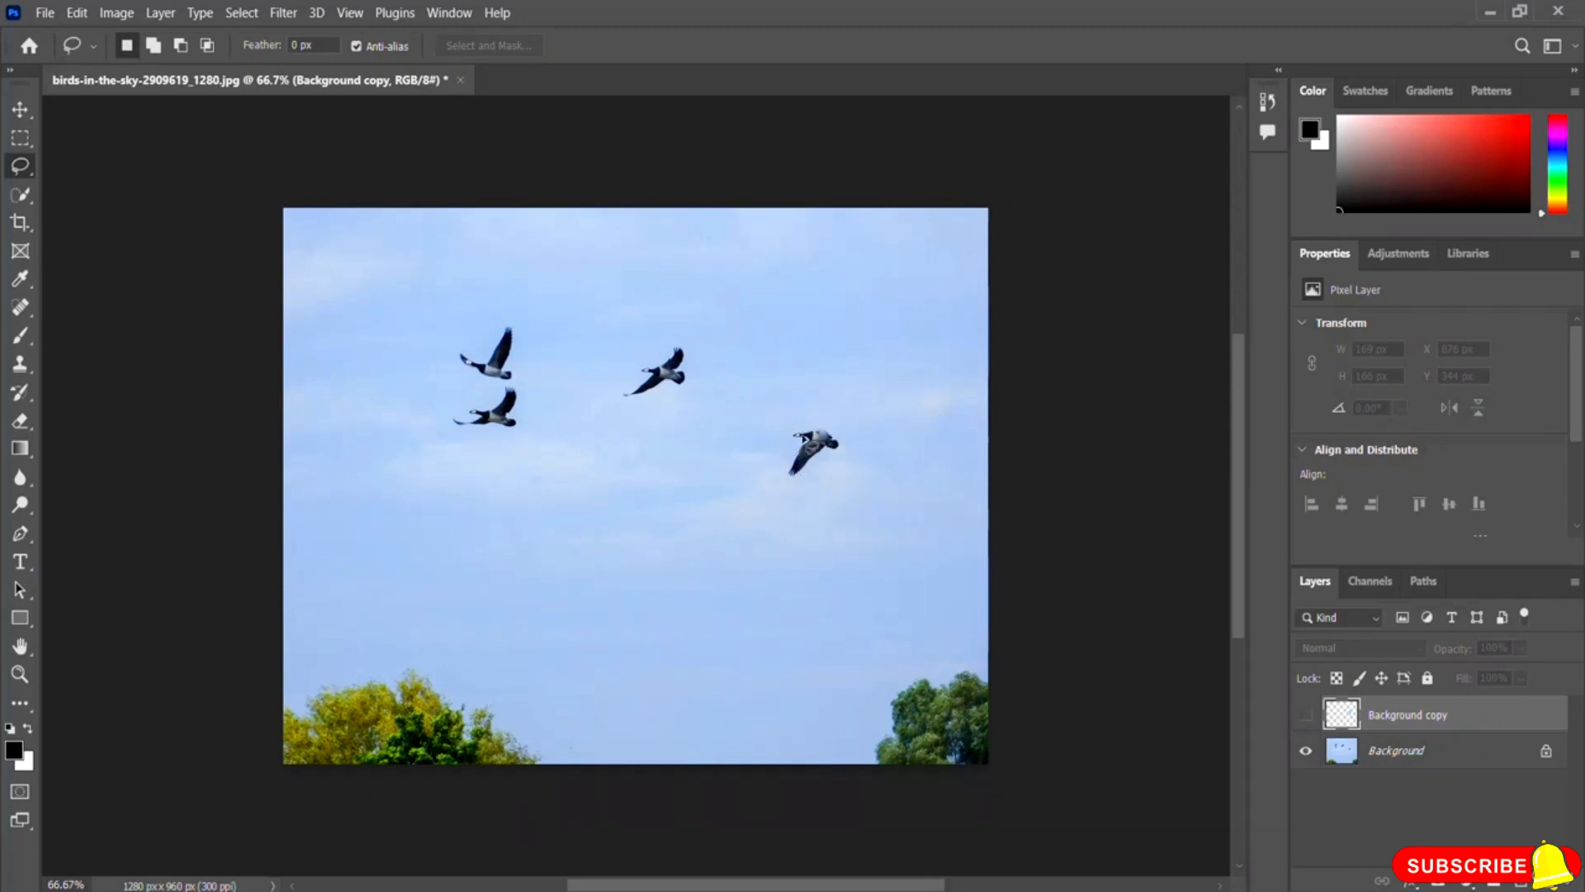
click(1307, 715)
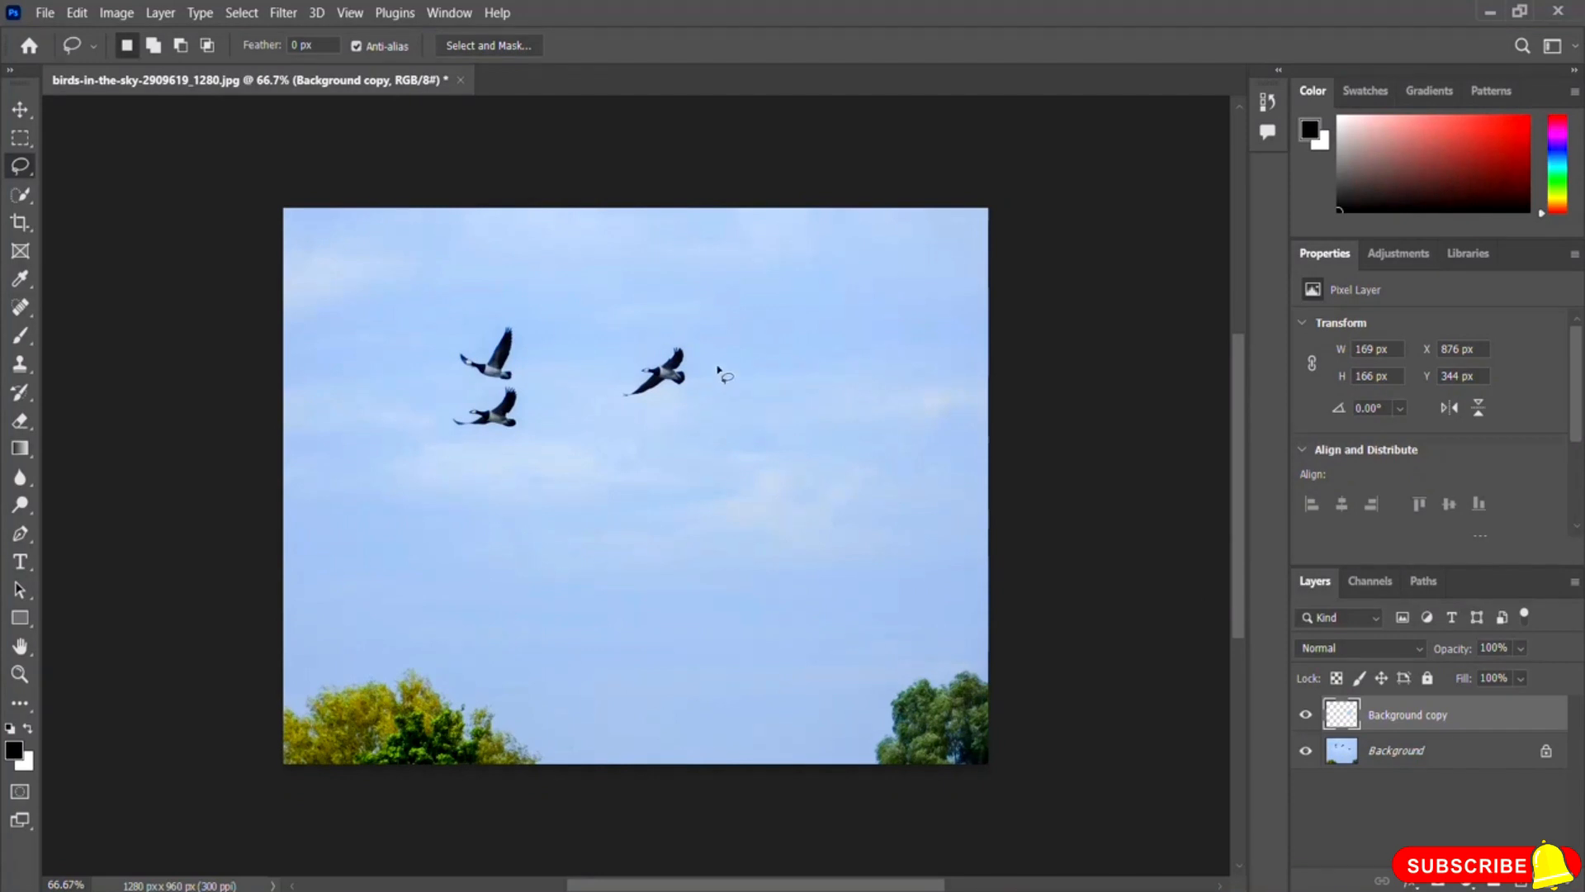
- Lasso the middle bird on the Background layer and remove it with Content-Aware Fill output to a new layer
click(1397, 760)
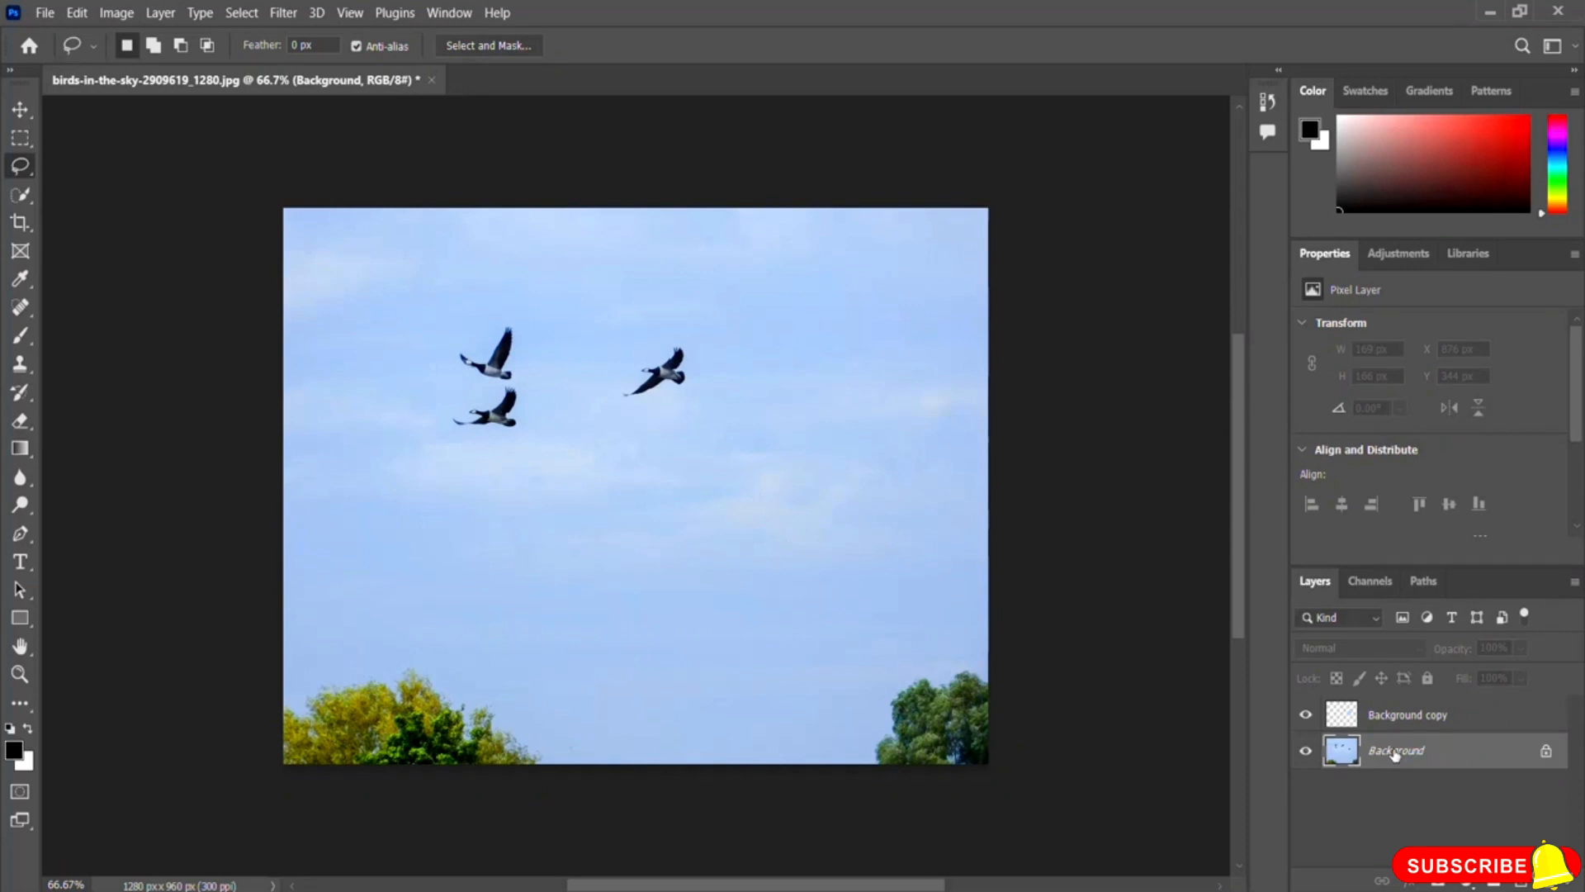
mouse_move(670, 335)
mouse_down()
mouse_move(610, 386)
mouse_move(617, 409)
mouse_move(653, 417)
mouse_move(701, 412)
mouse_move(709, 355)
mouse_move(666, 331)
mouse_up()
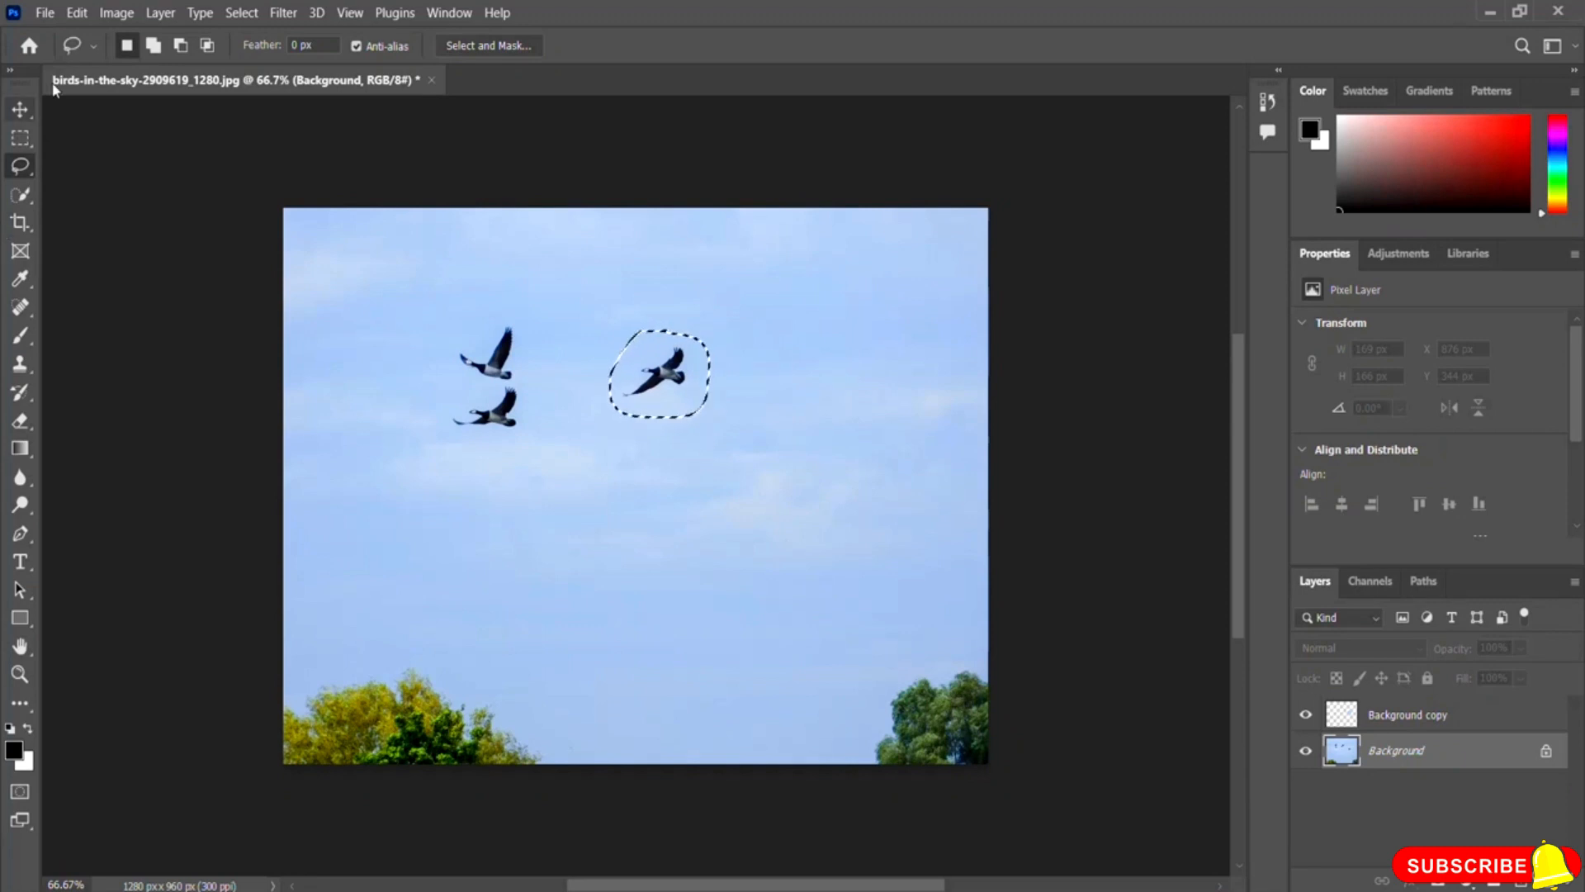
click(76, 12)
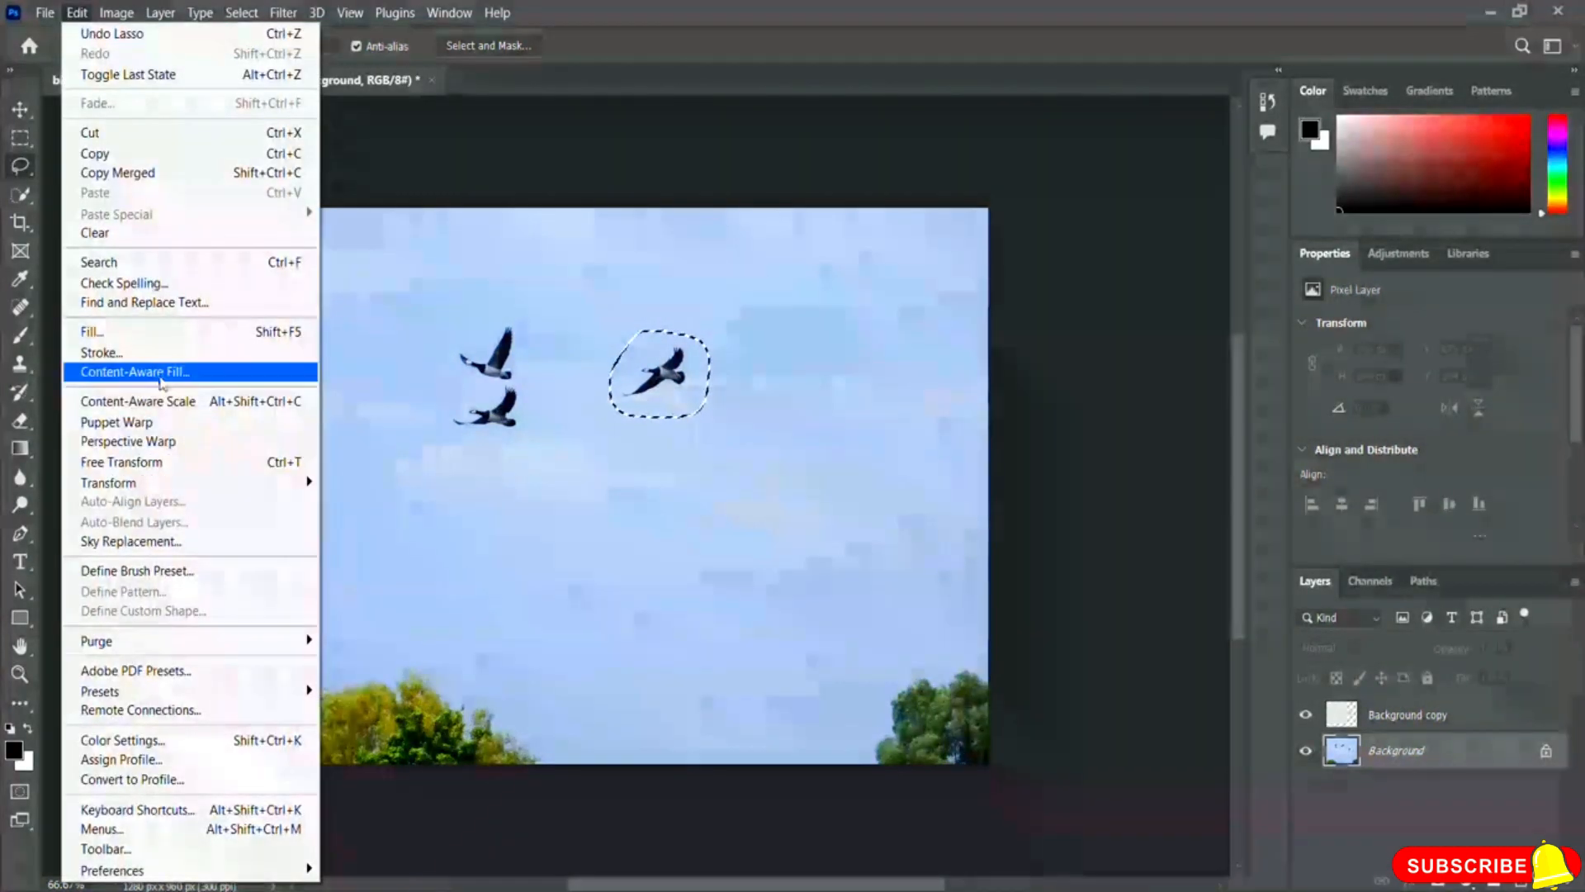
click(185, 373)
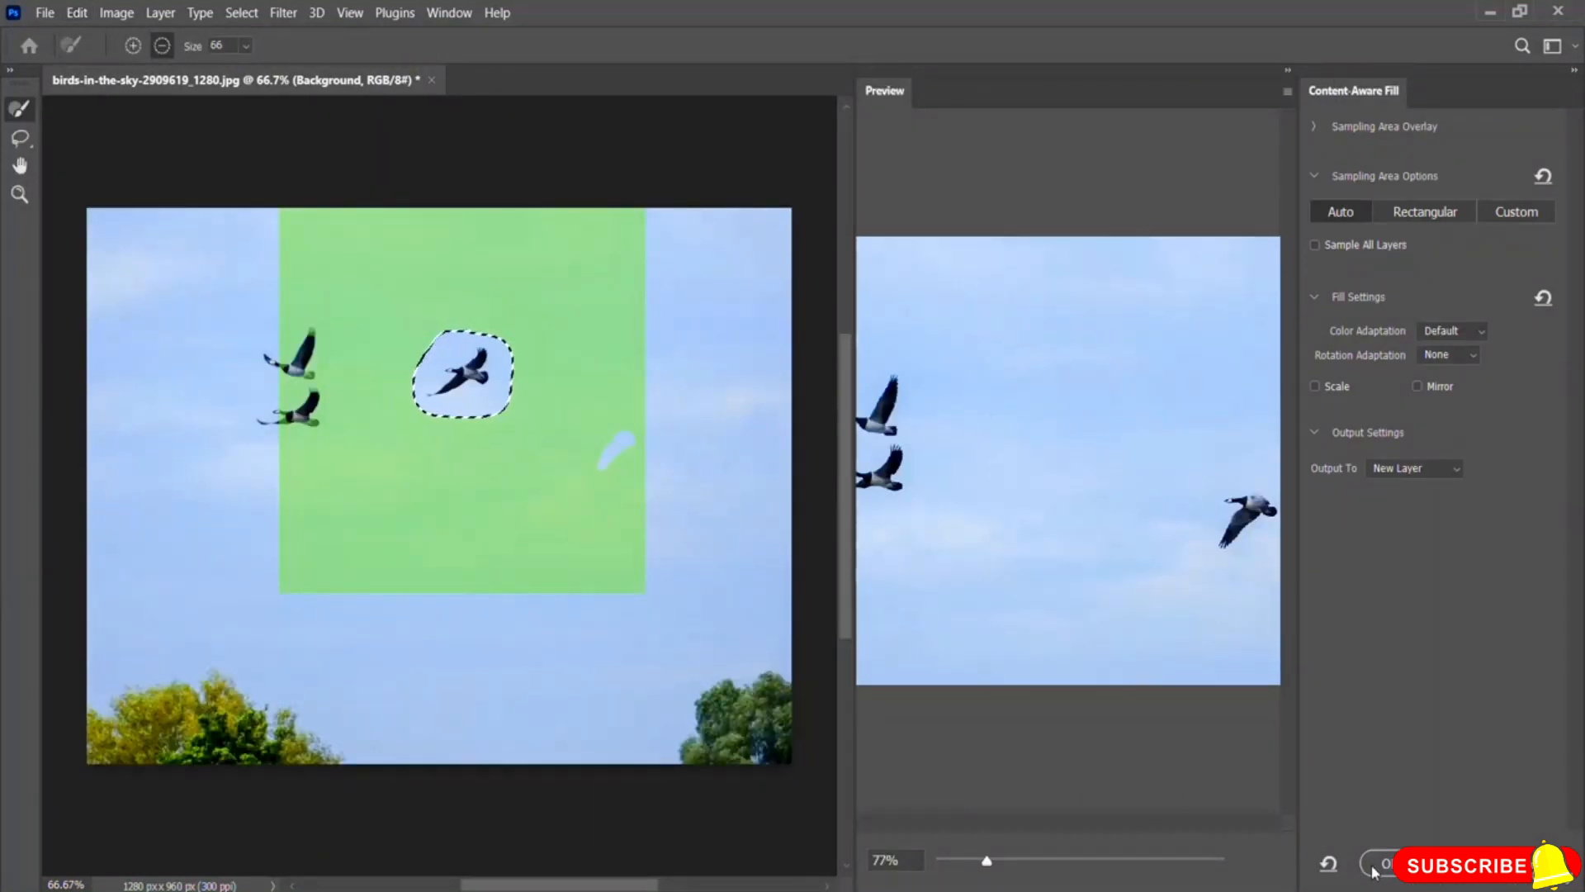
click(1376, 865)
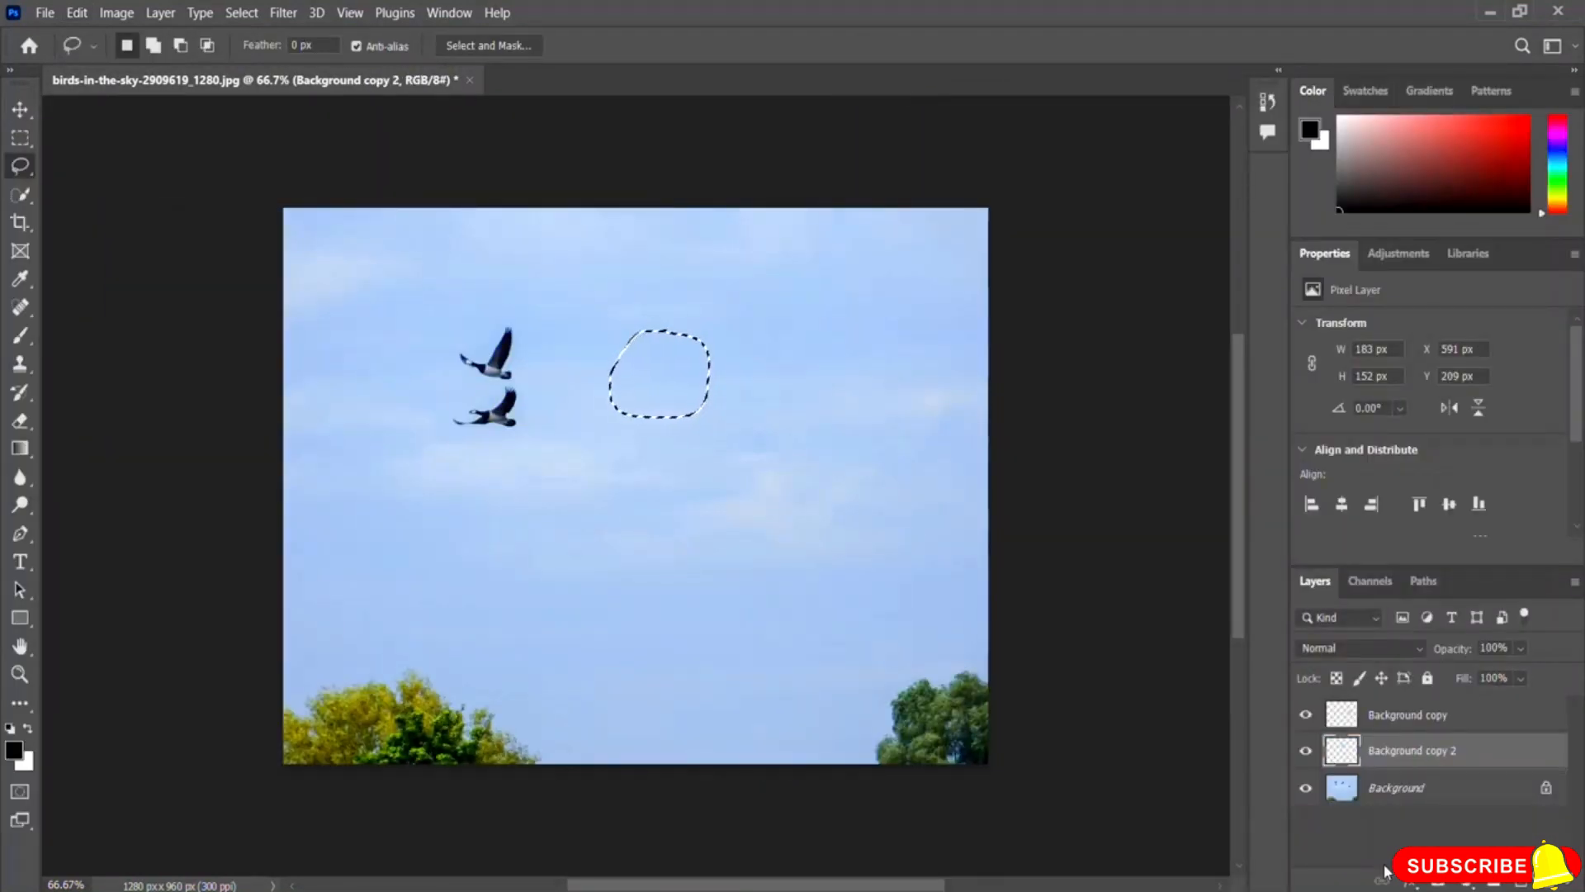
key(ctrl+d)
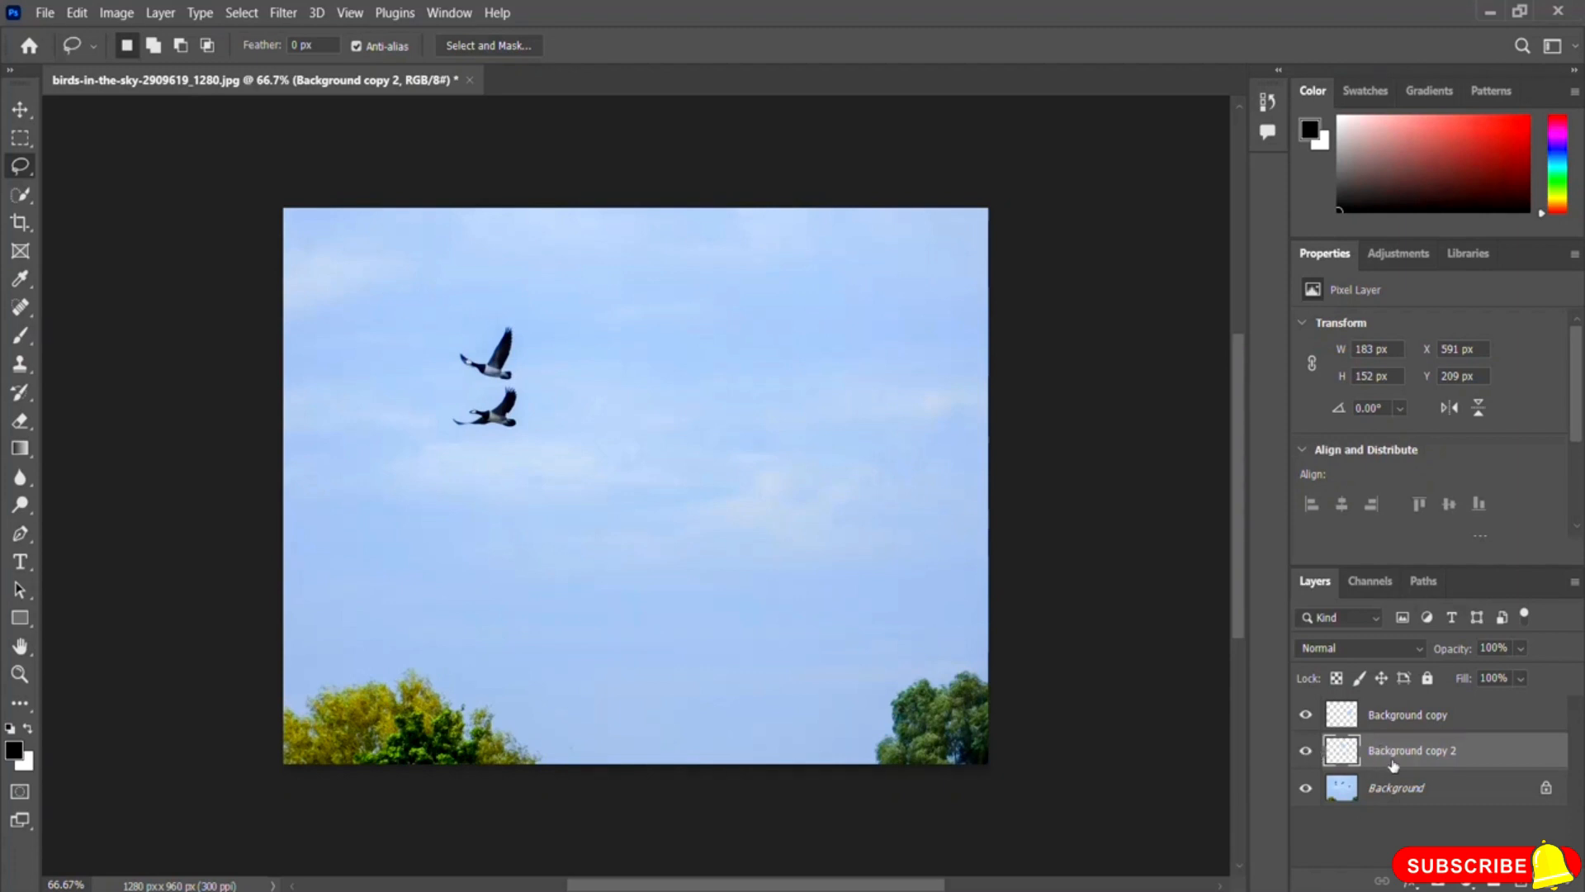
- Hide and show the Background copy and Background copy 2 layers to compare the sky with and without both birds
click(1305, 751)
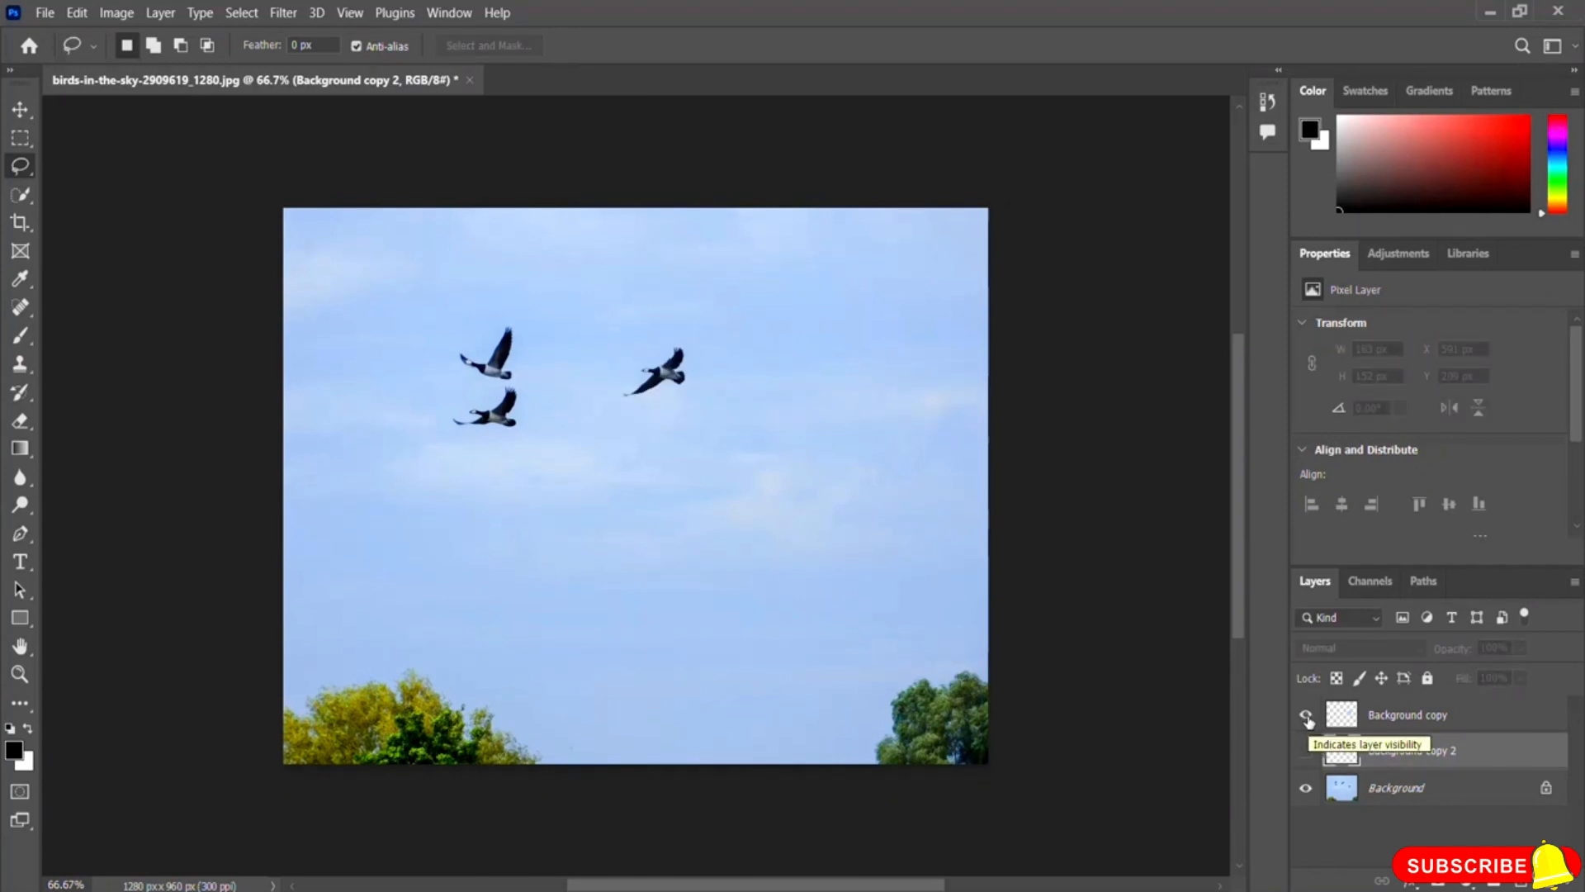
click(1305, 717)
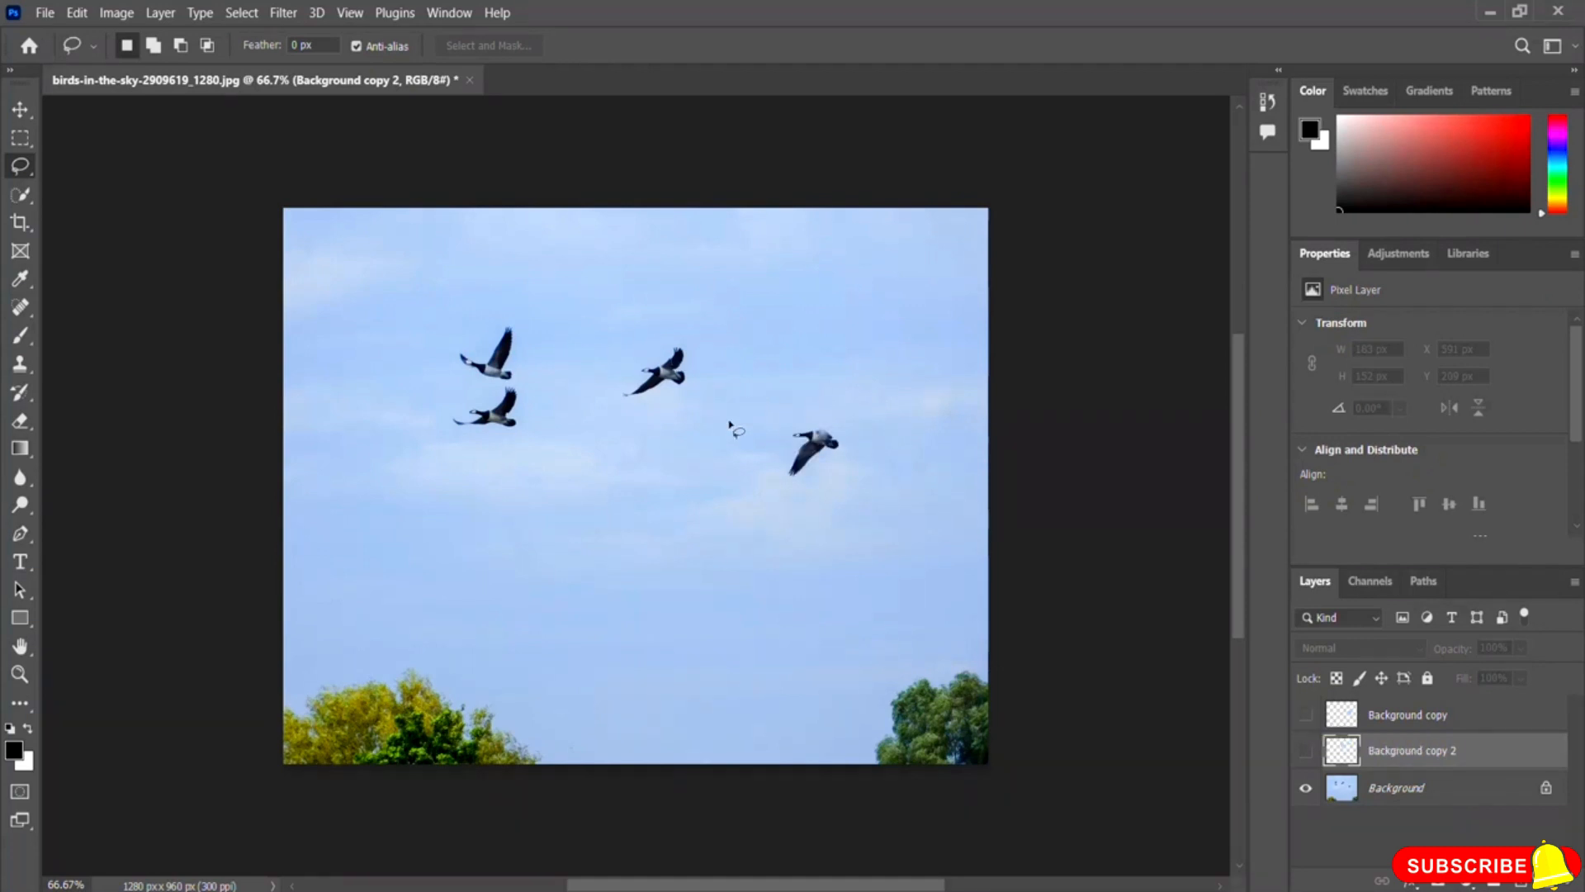
click(1307, 717)
click(1306, 753)
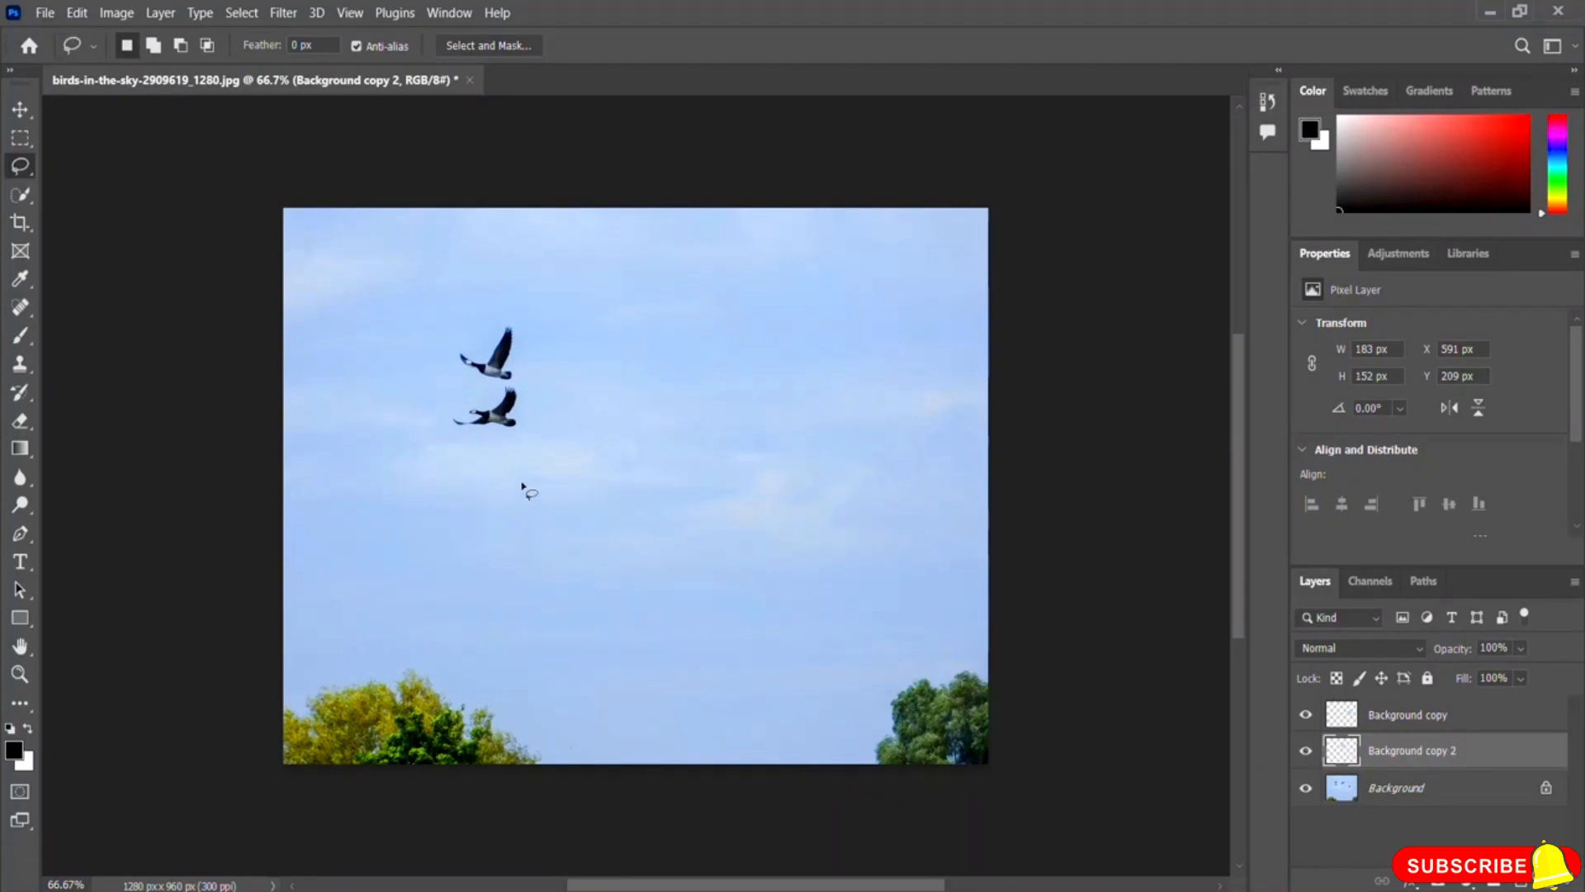
- Lasso the last two birds together on the Background layer and remove them with Content-Aware Fill output to a new layer
click(1415, 791)
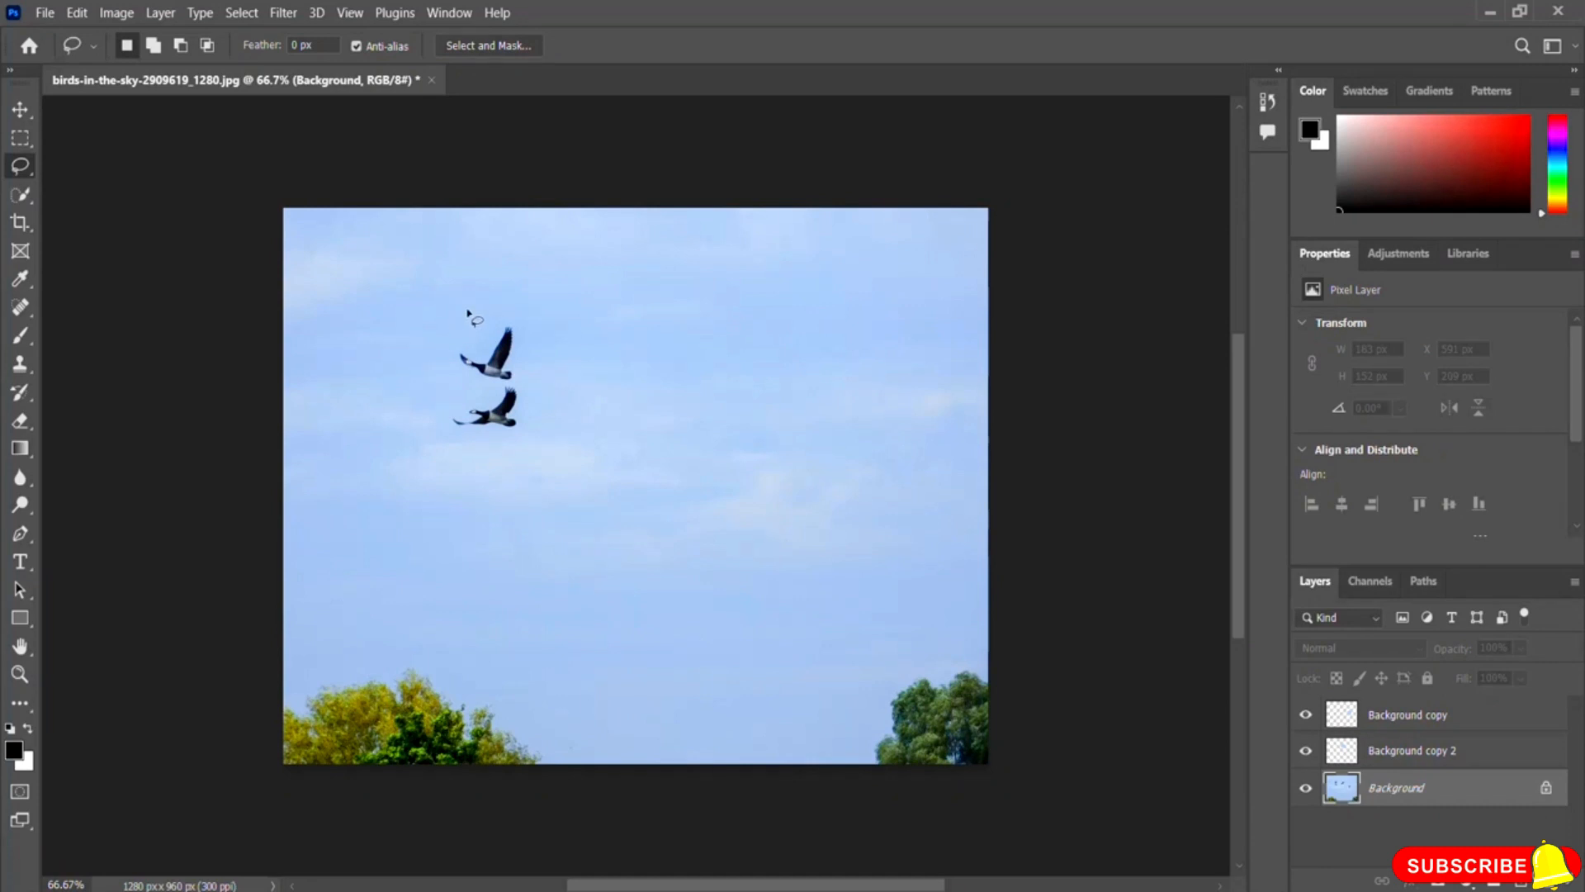
mouse_move(476, 306)
mouse_down()
mouse_move(440, 408)
mouse_move(502, 439)
mouse_move(535, 416)
mouse_move(529, 360)
mouse_move(476, 307)
mouse_up()
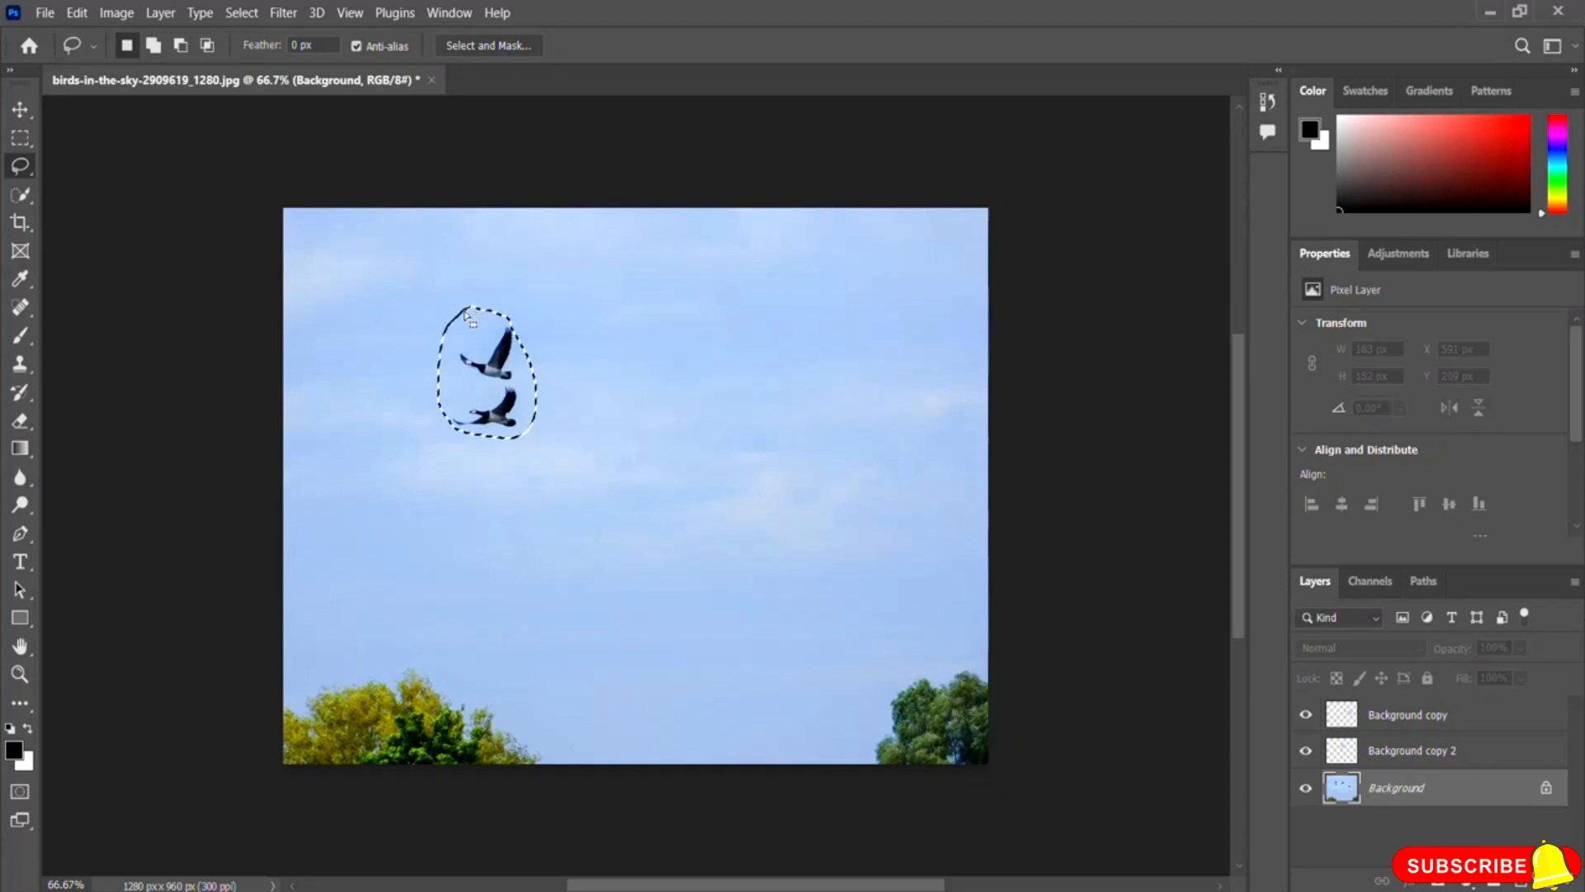
click(77, 13)
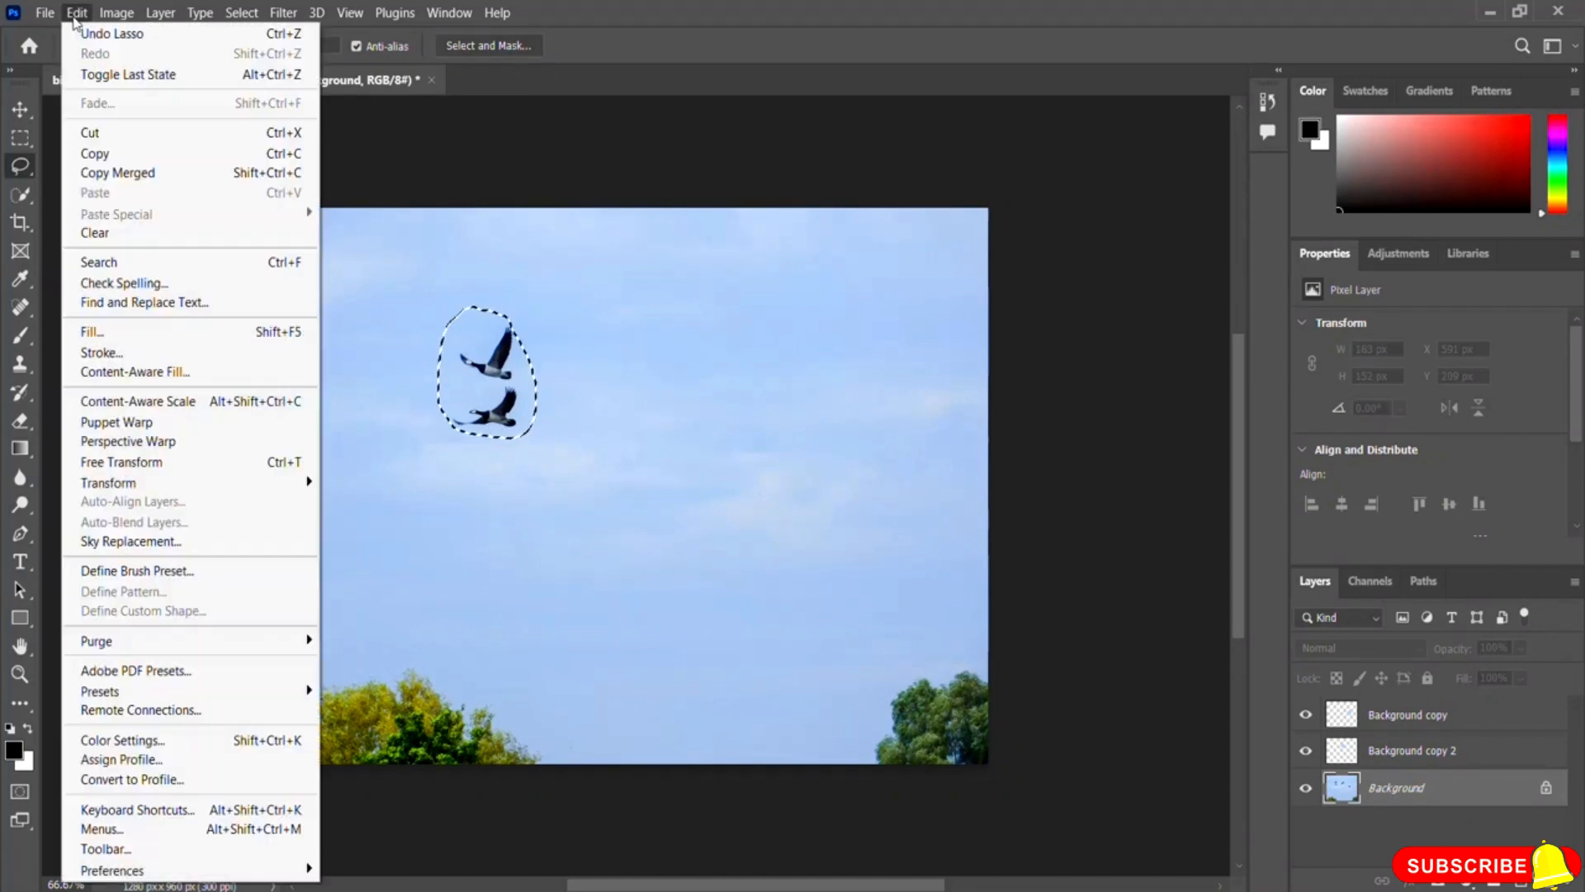
click(139, 373)
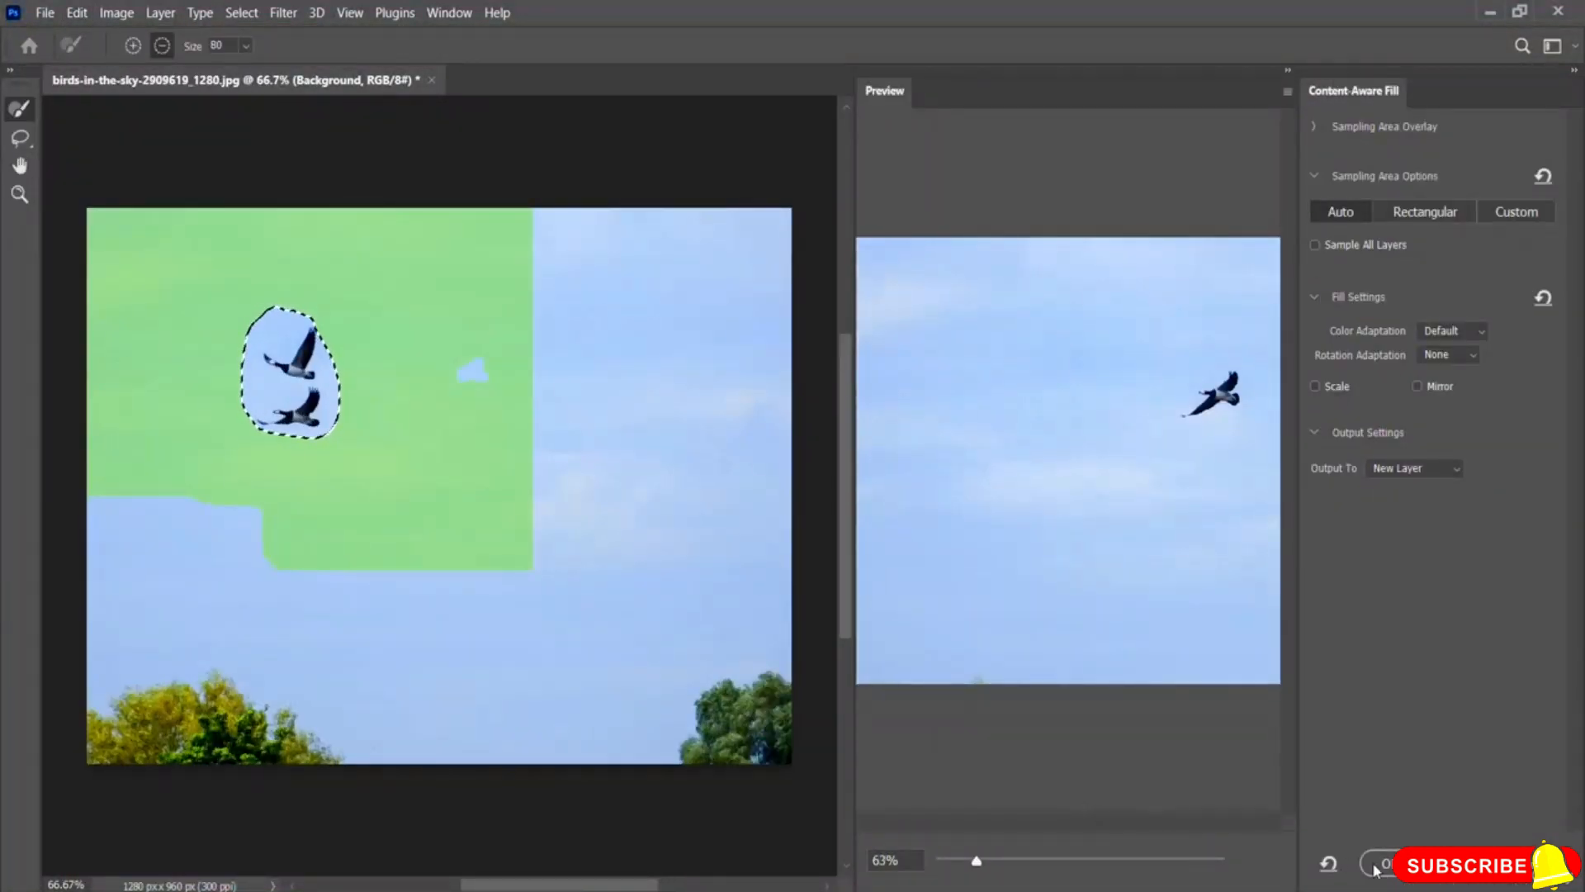
click(1377, 866)
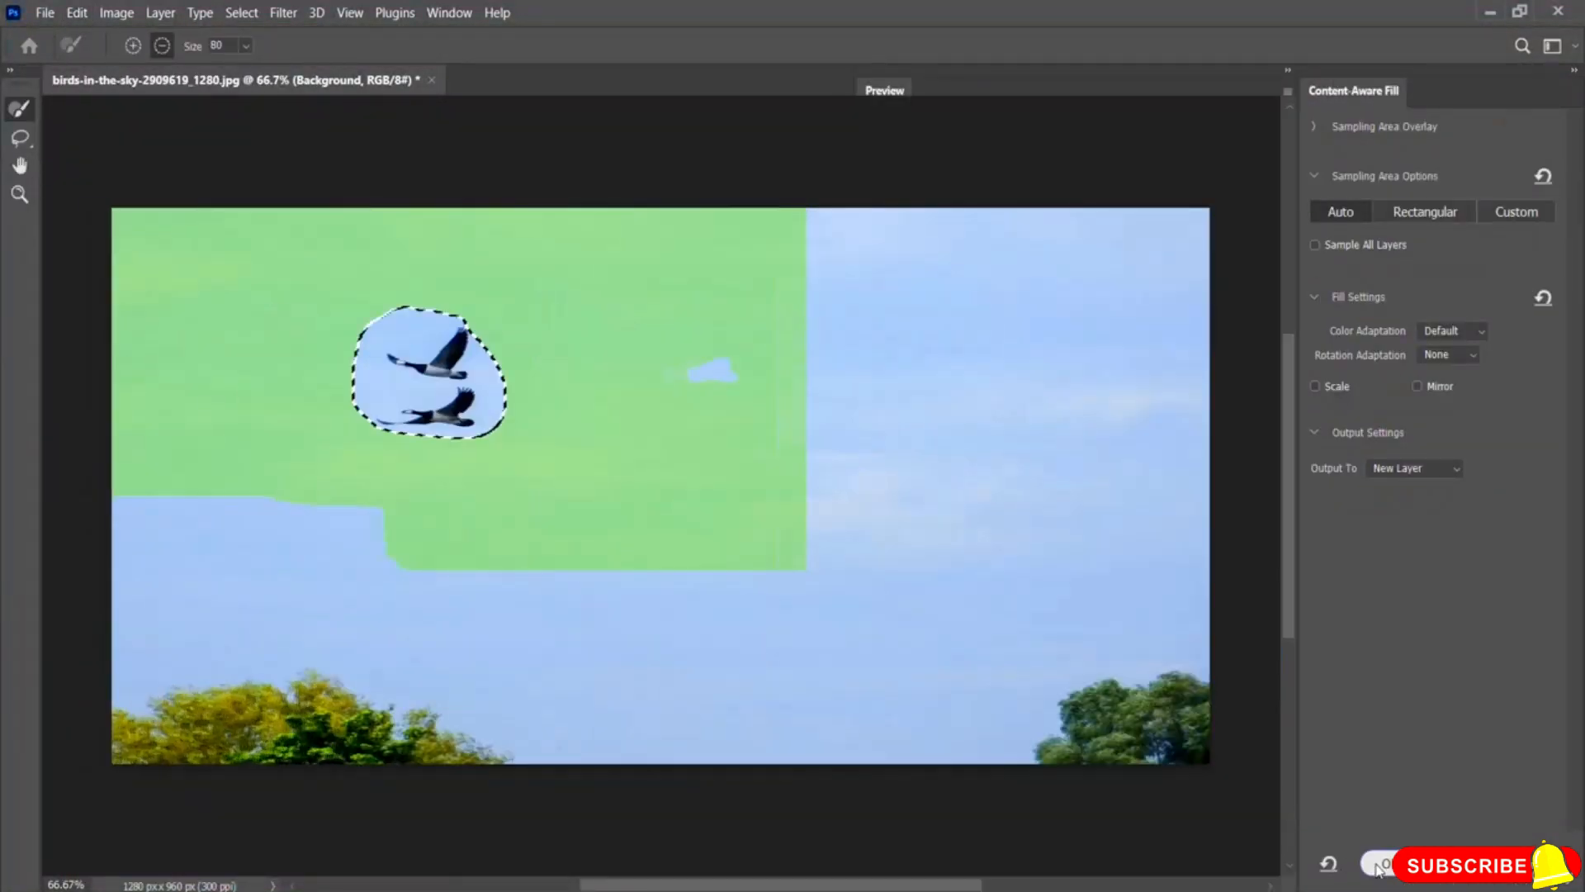
key(ctrl+d)
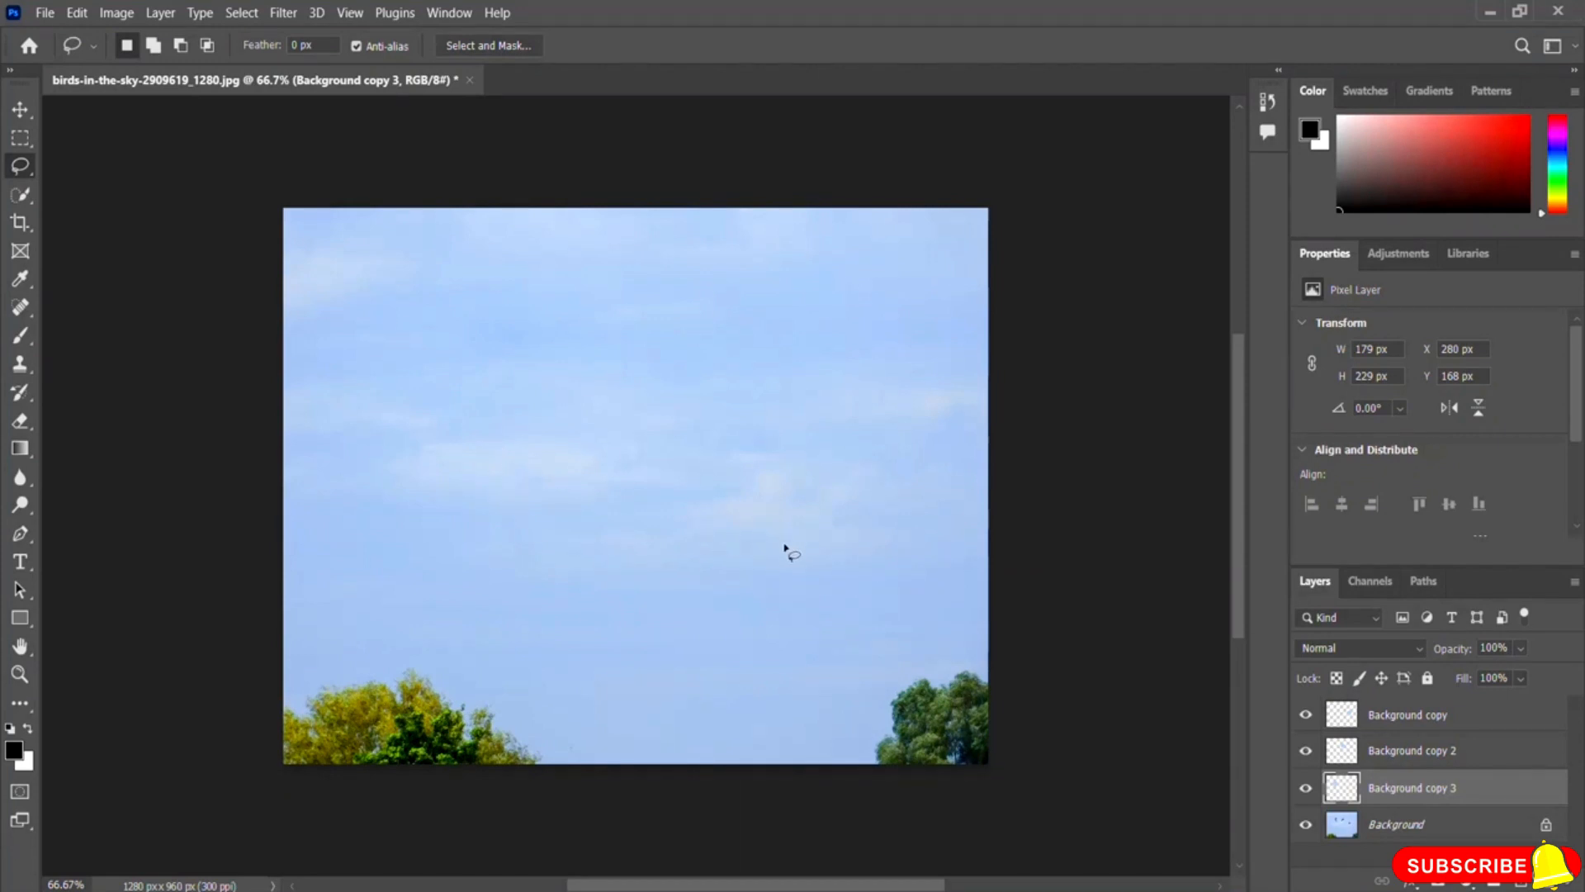
- Toggle all three fill layers off and on to compare the original photo with the bird-free sky
click(1305, 789)
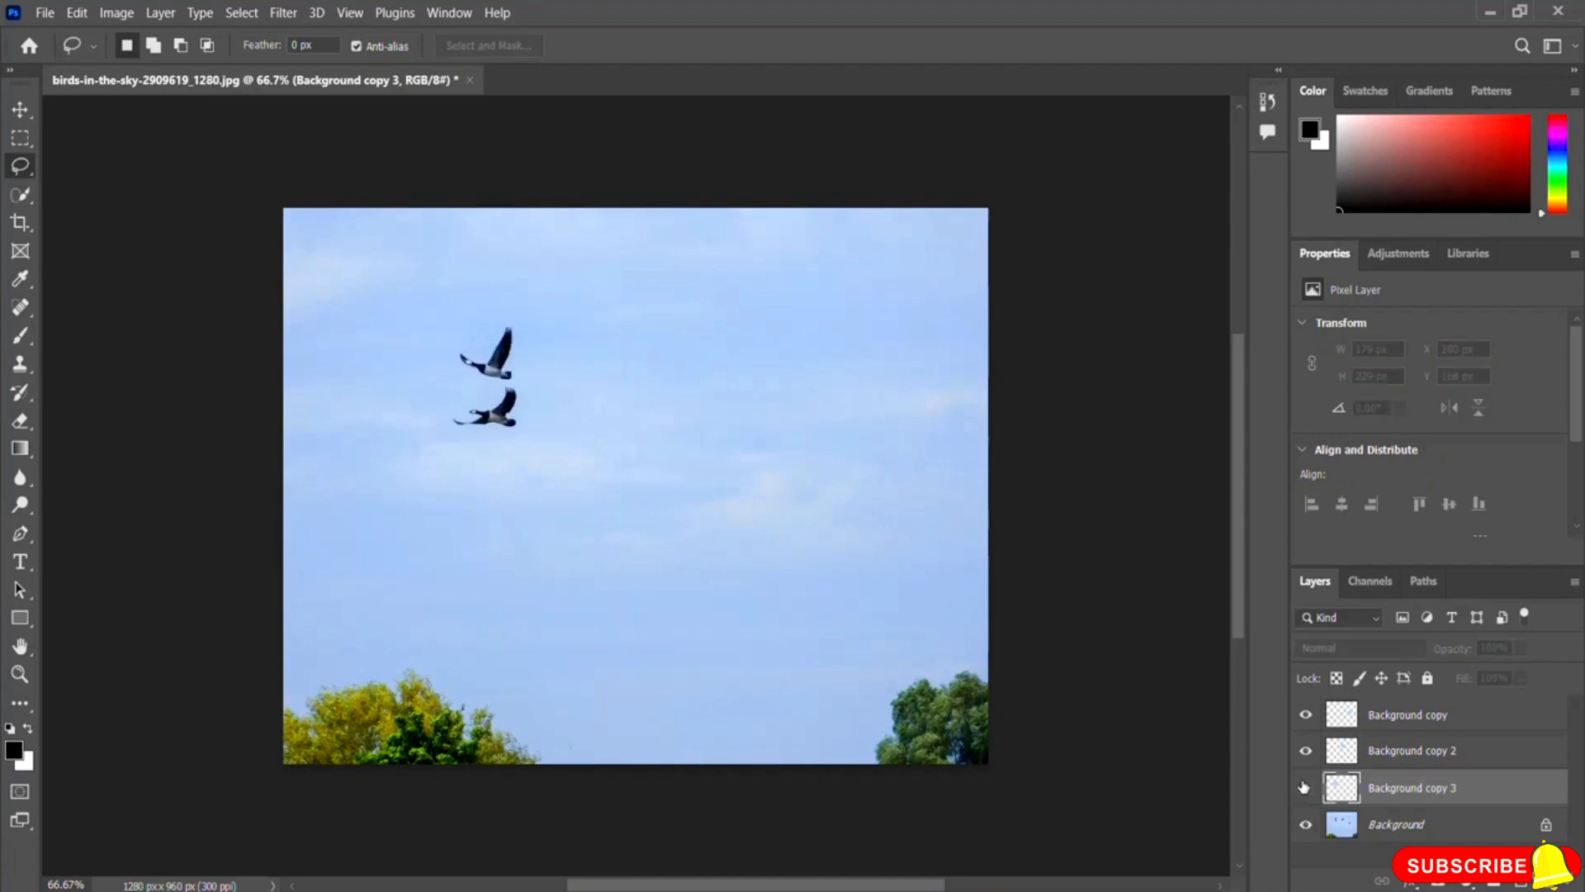
click(1305, 750)
click(1306, 715)
click(1306, 715)
click(1306, 751)
click(1305, 788)
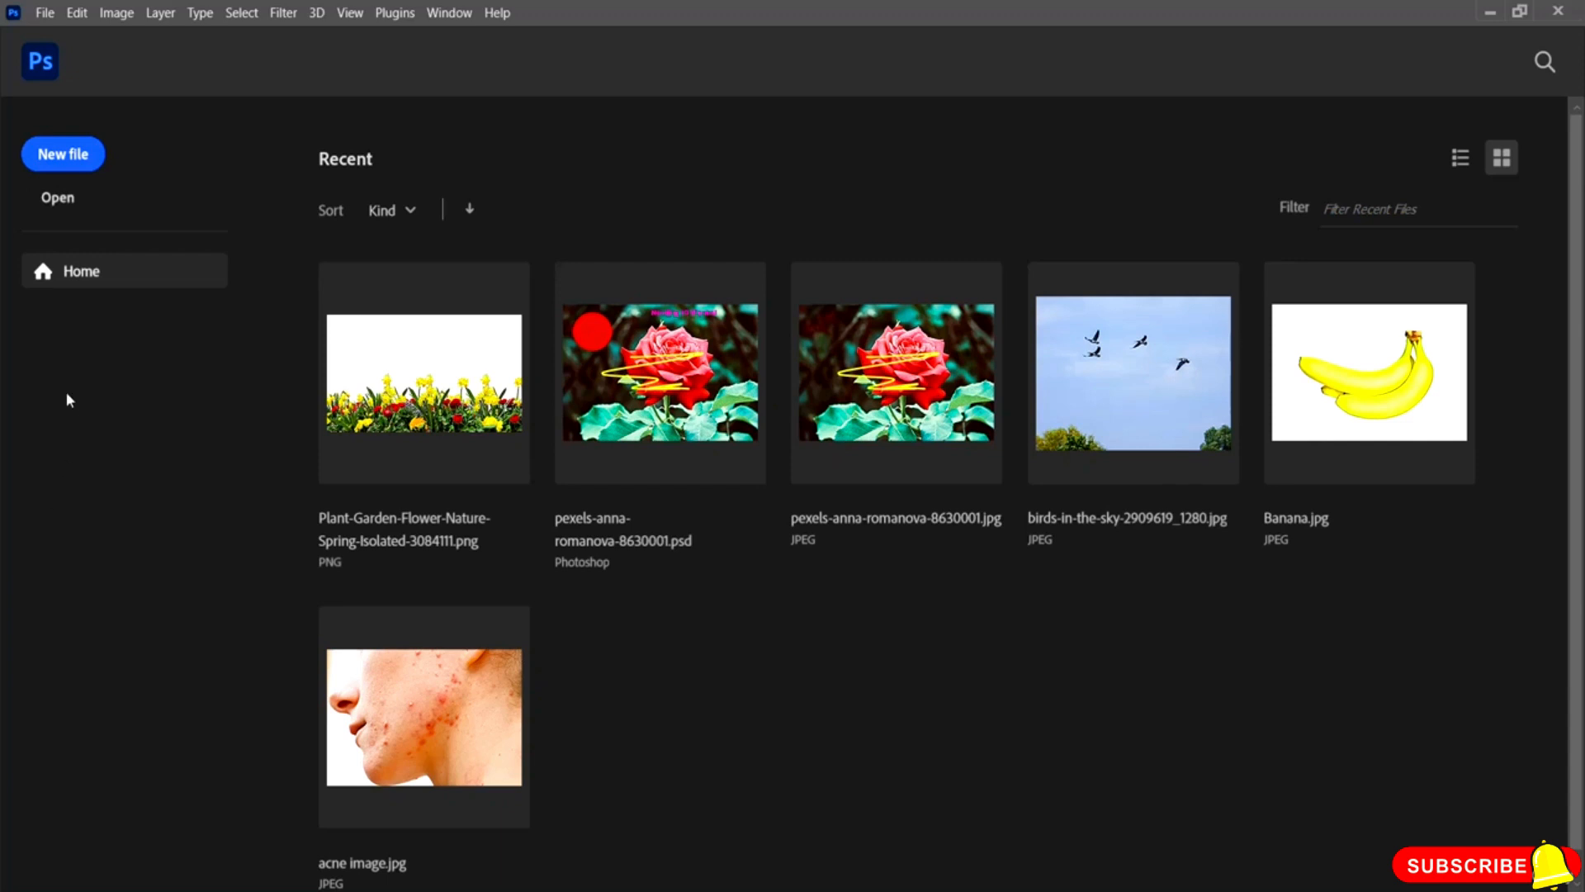
- Open the photo of four friends taking a selfie from the Photoshop Resource File folder
click(58, 198)
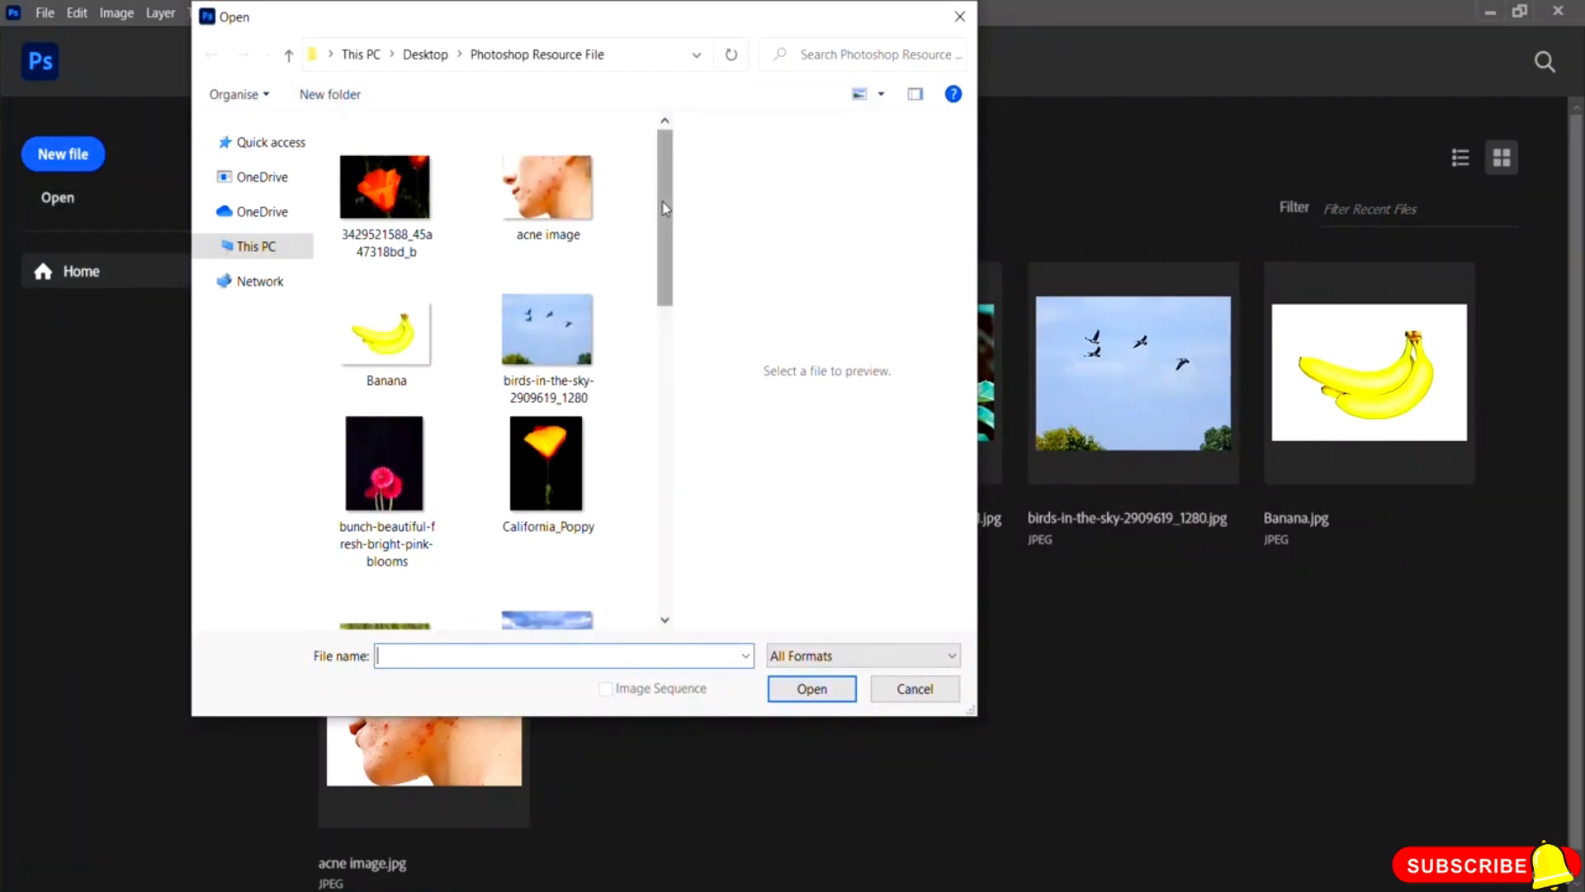
drag(665, 208, 686, 336)
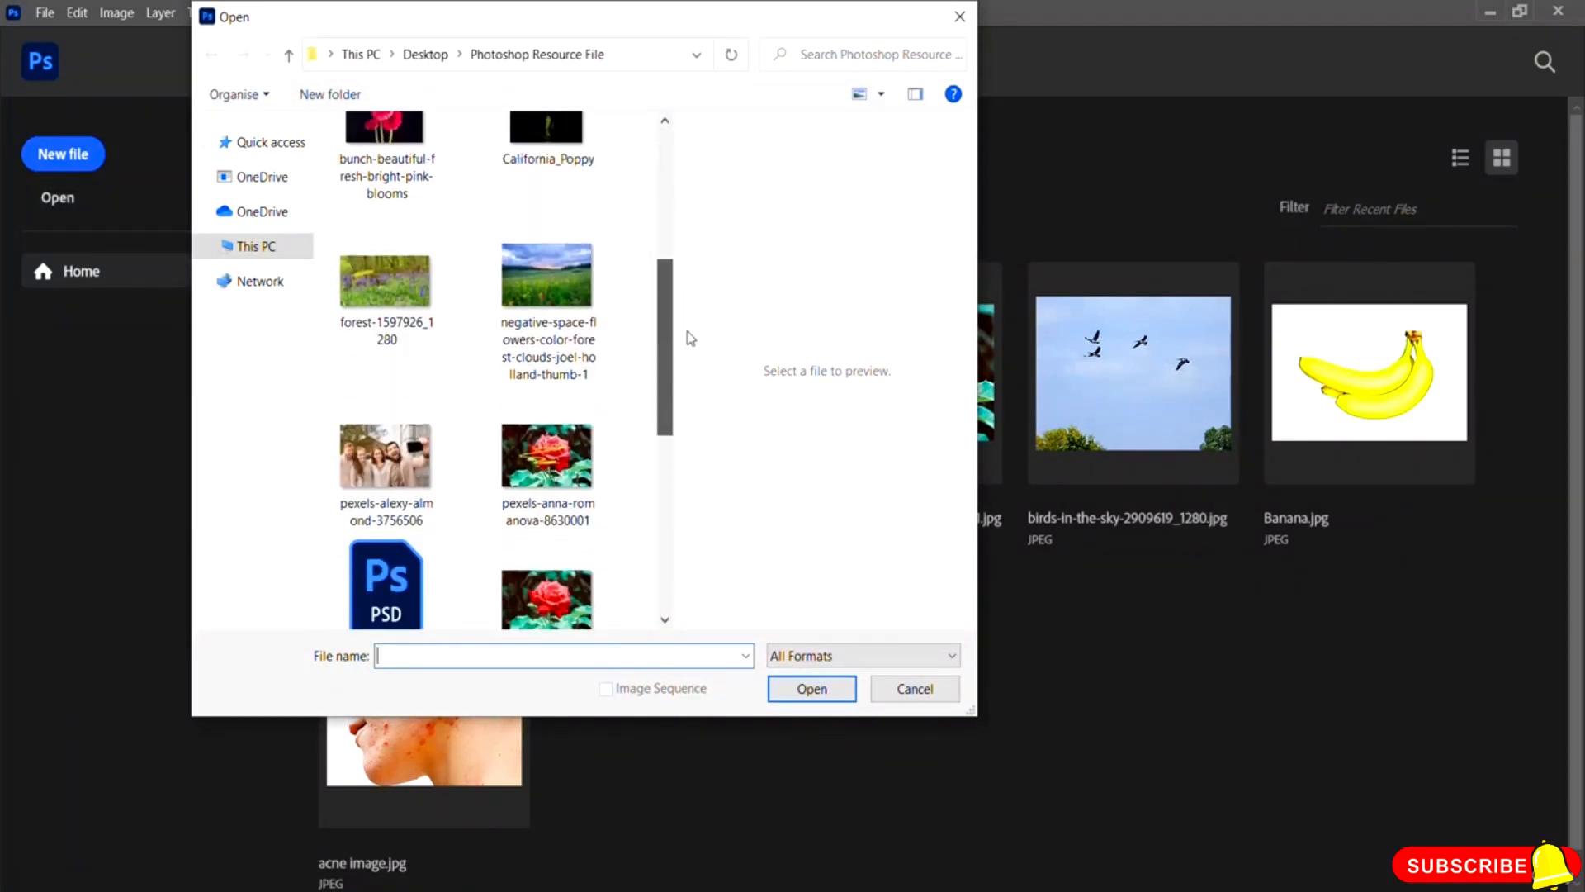
click(367, 441)
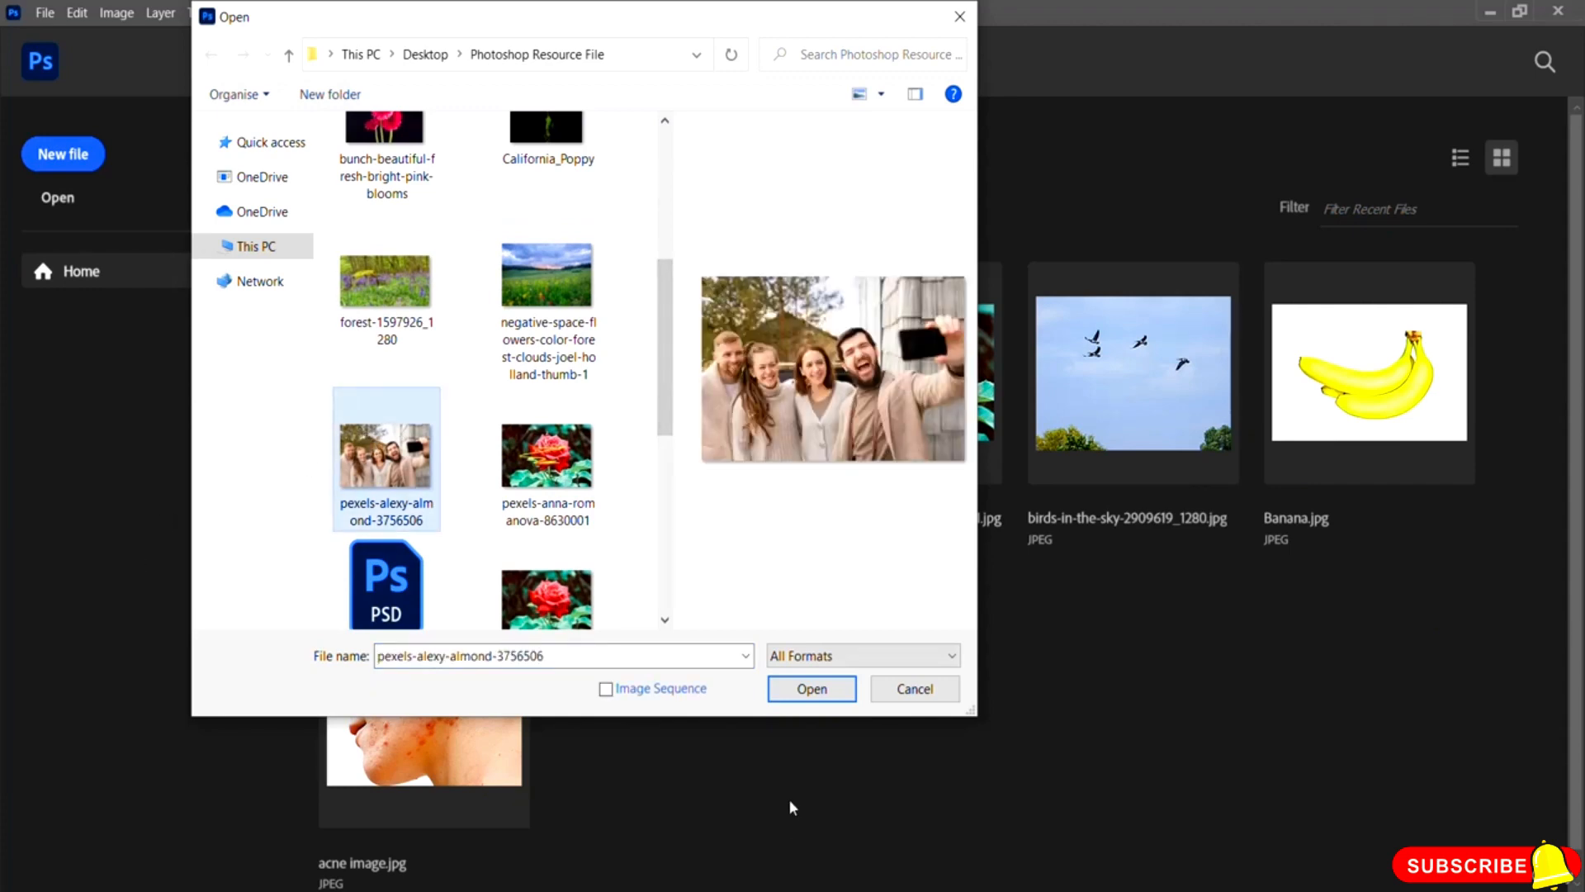
click(810, 690)
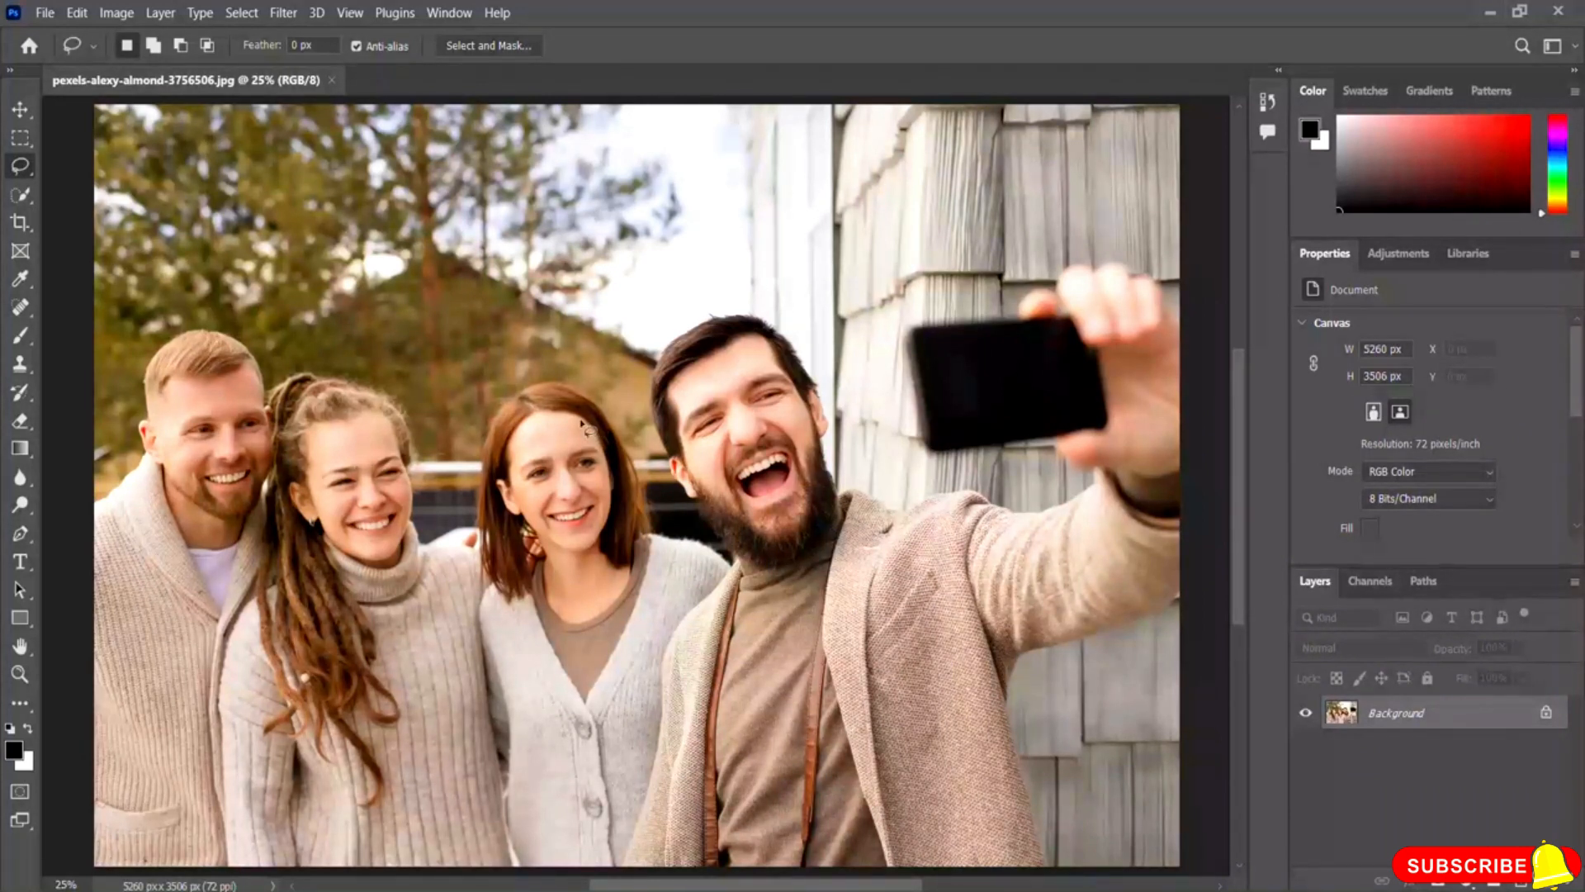
- Outline the face of the woman in the white cardigan with a closed Polygonal Lasso selection
right_click(20, 171)
click(87, 174)
right_click(23, 166)
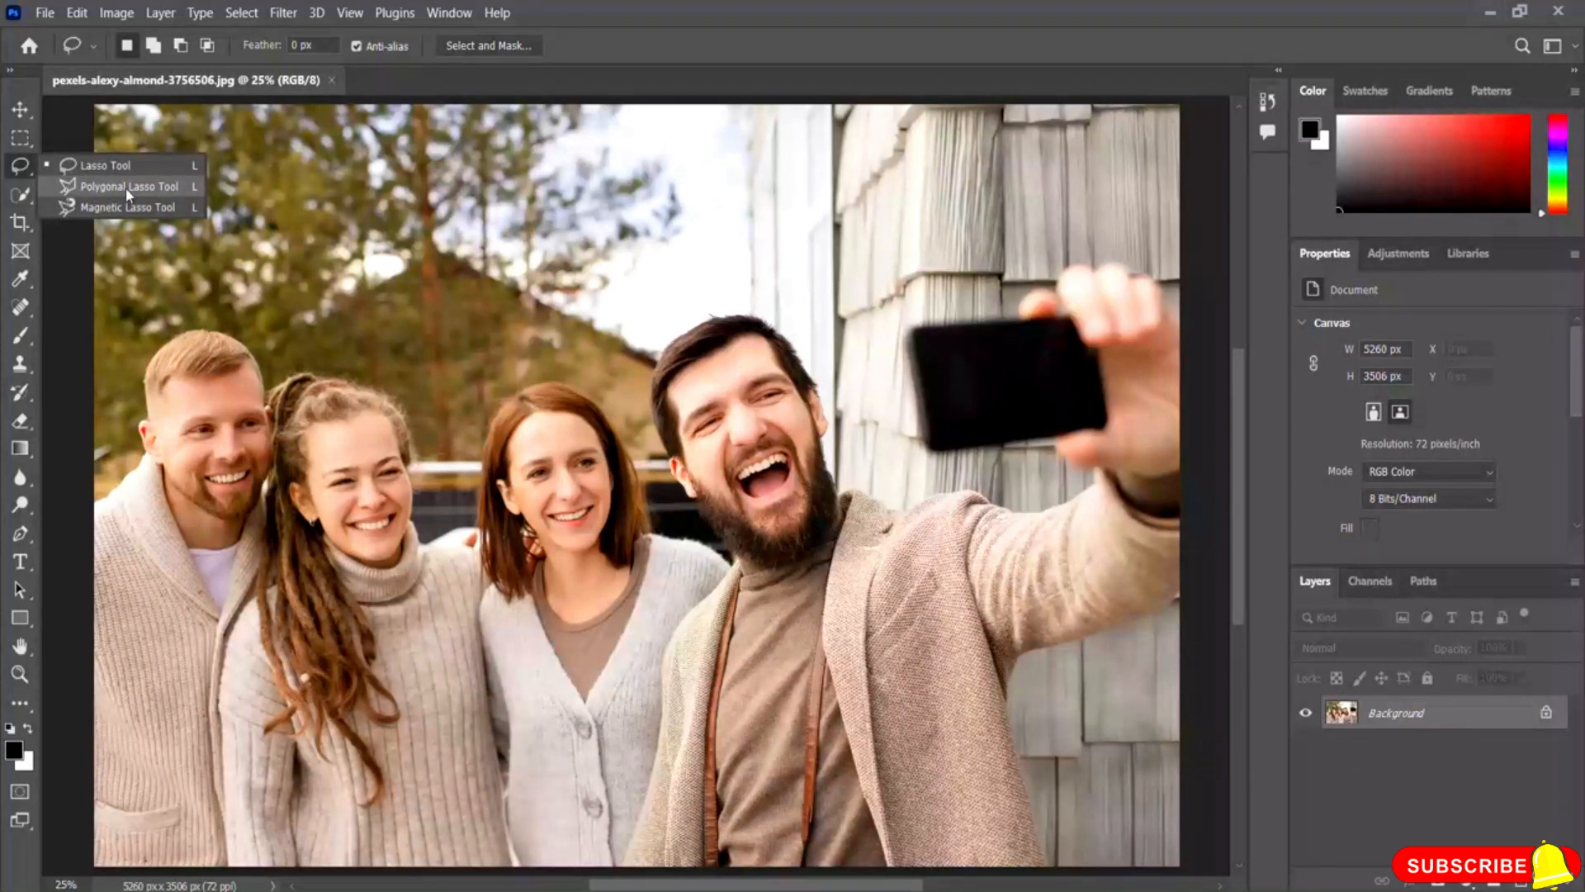
click(128, 187)
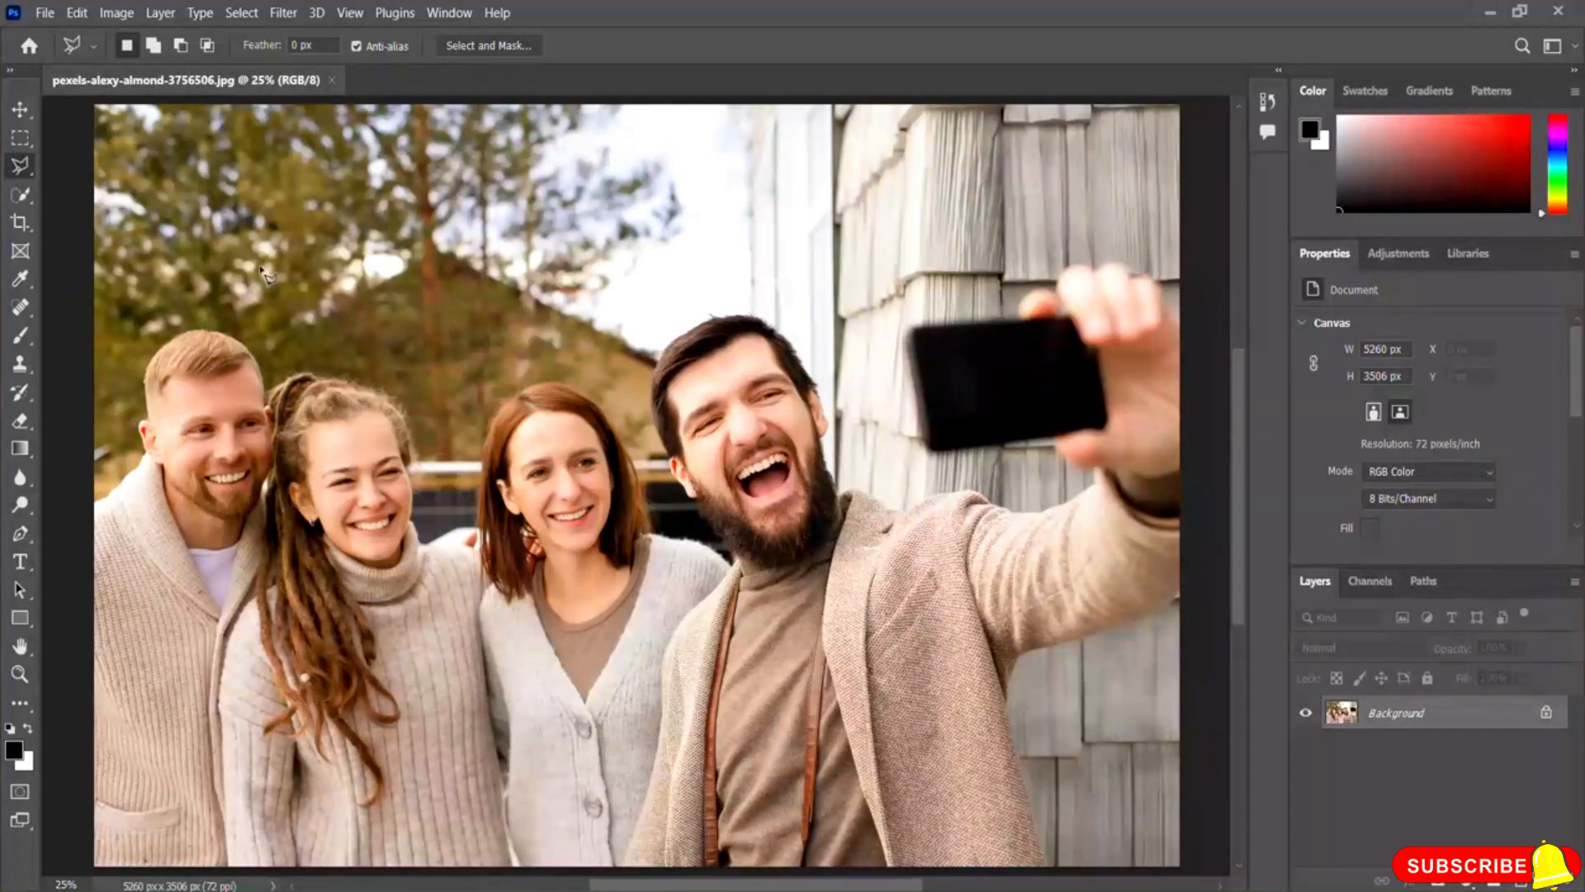
click(534, 419)
click(508, 456)
click(509, 477)
click(525, 520)
click(551, 546)
click(583, 552)
click(612, 497)
click(596, 428)
click(535, 417)
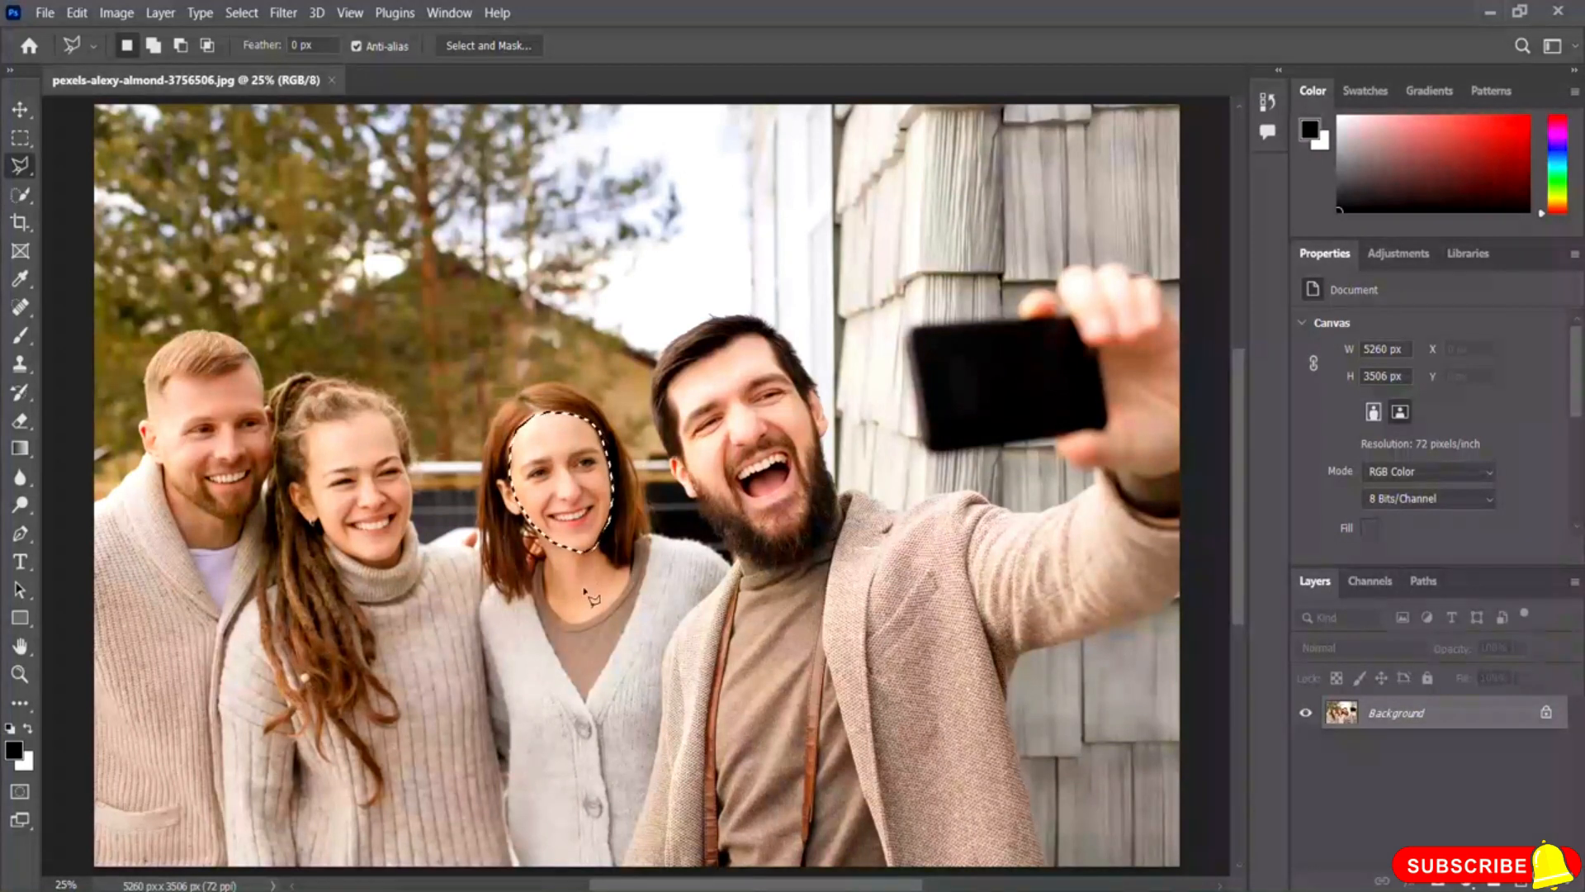
- Apply a Gaussian Blur with a 20.8-pixel radius to the selected face and deselect it
click(283, 13)
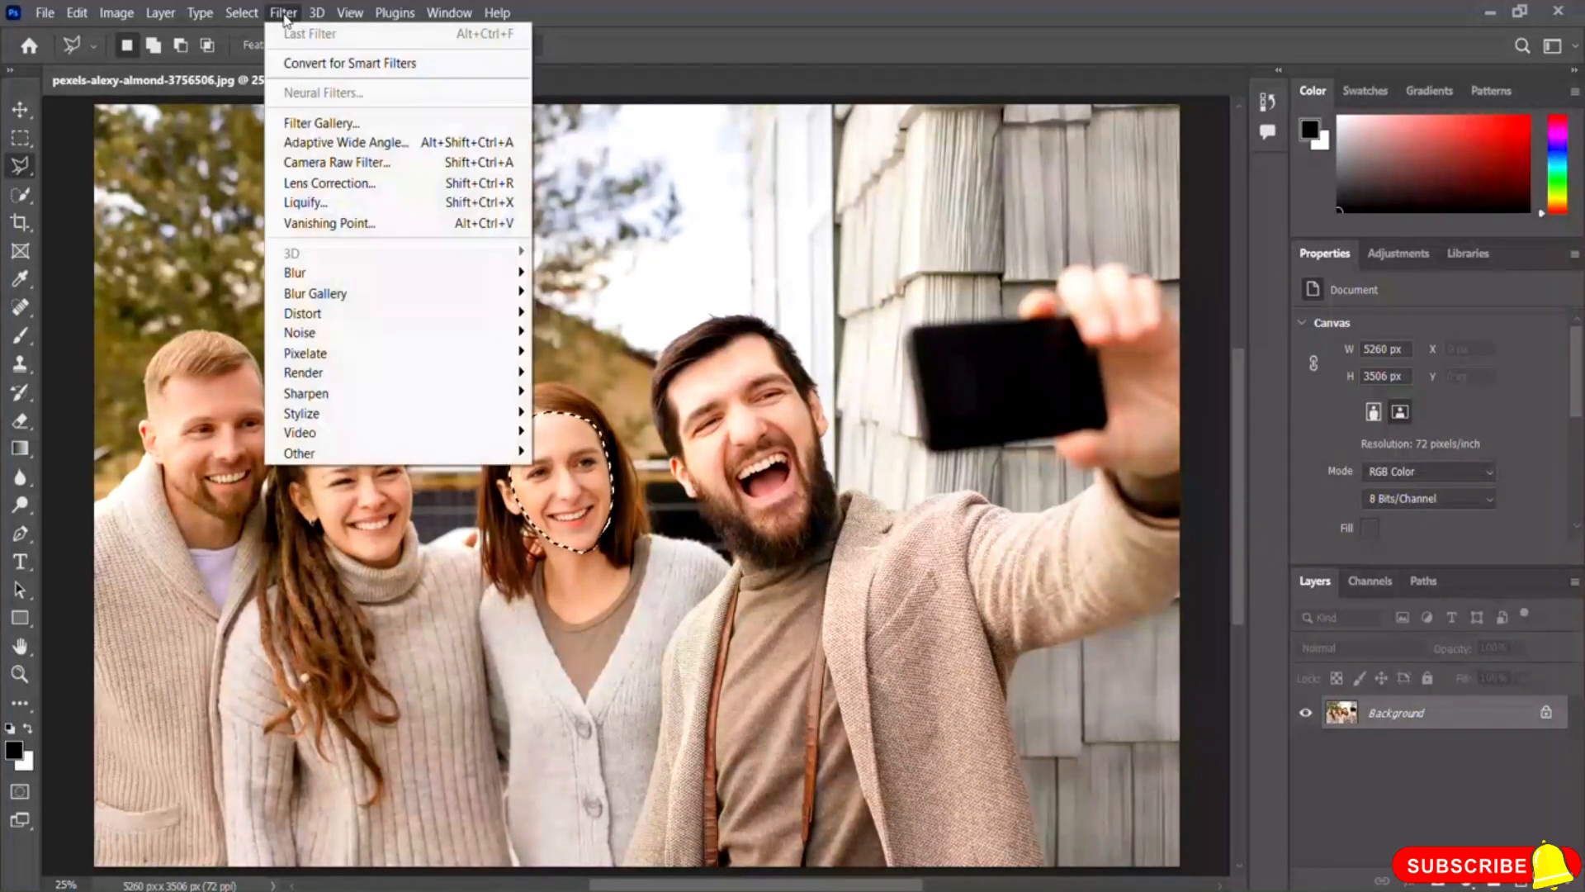
mouse_move(317, 274)
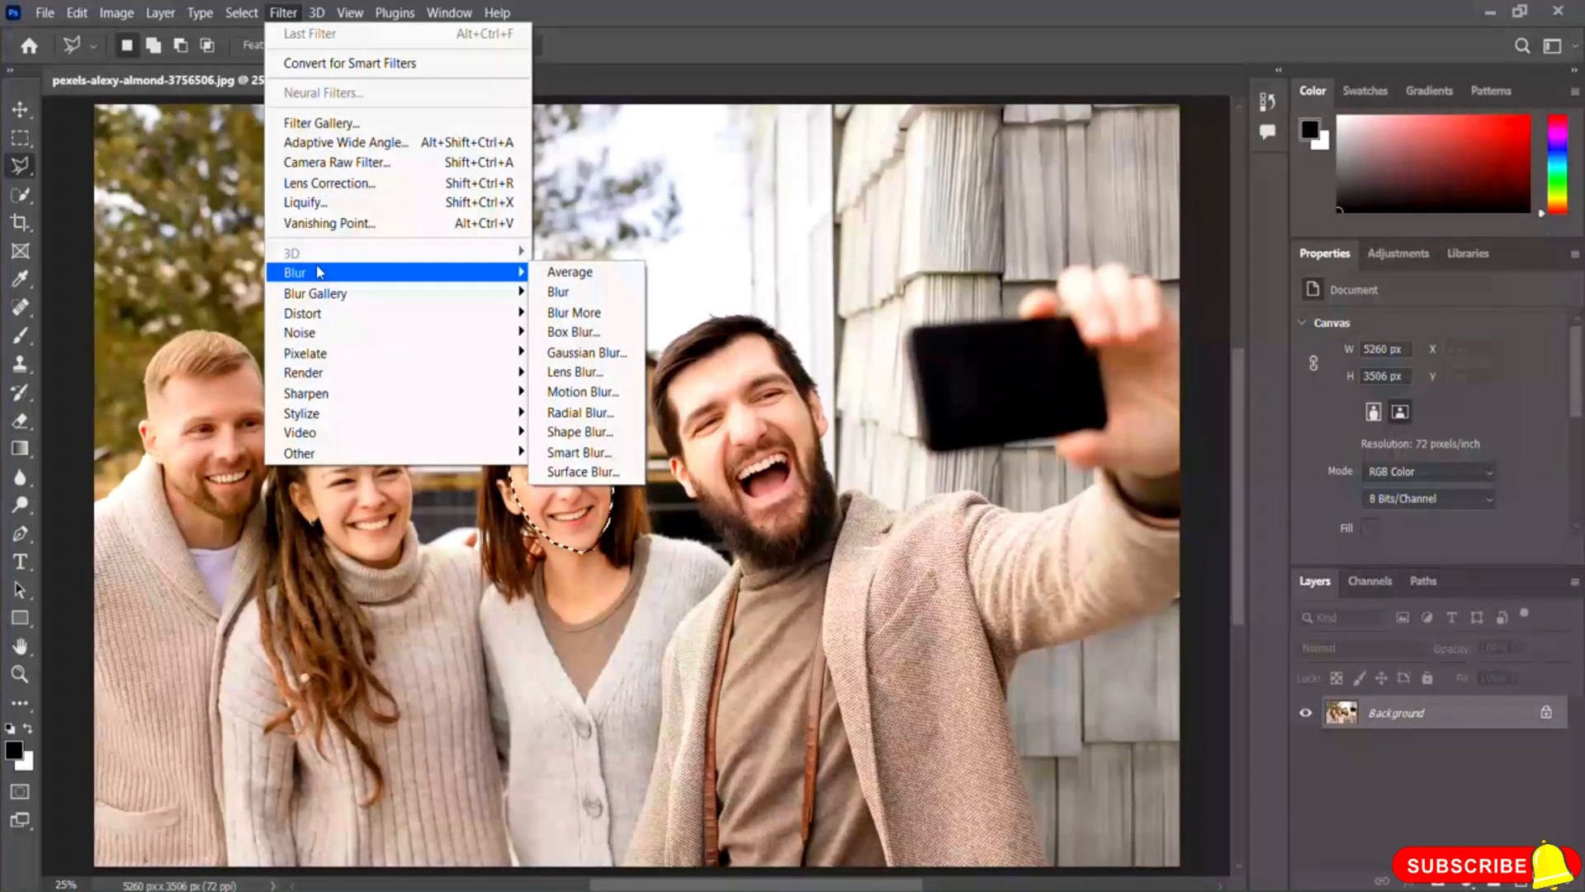
click(602, 357)
drag(727, 169, 838, 170)
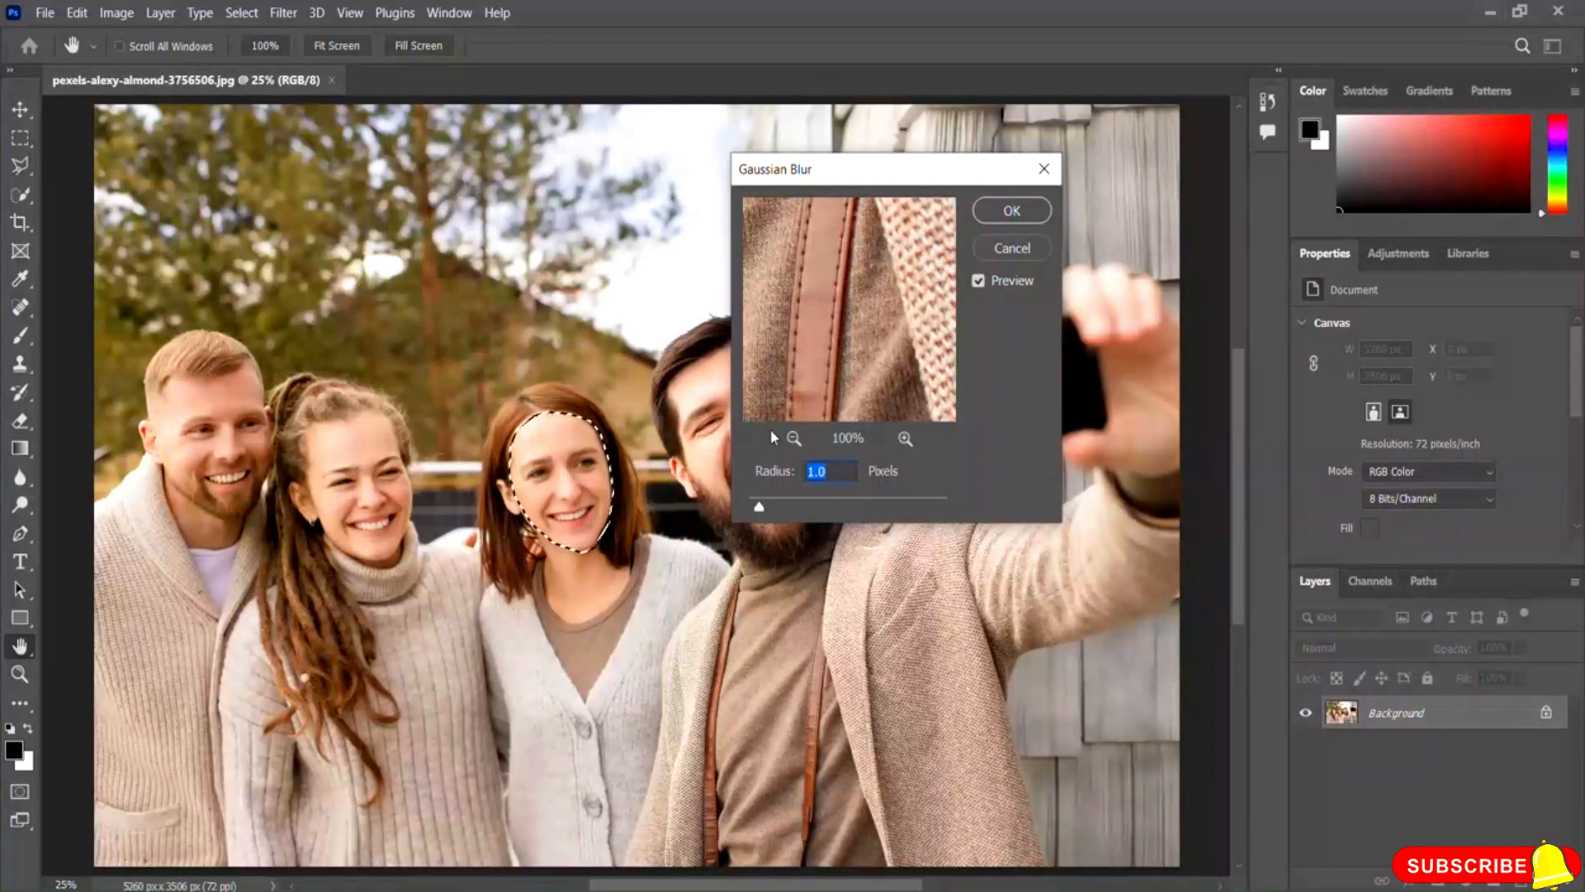
drag(759, 507, 778, 512)
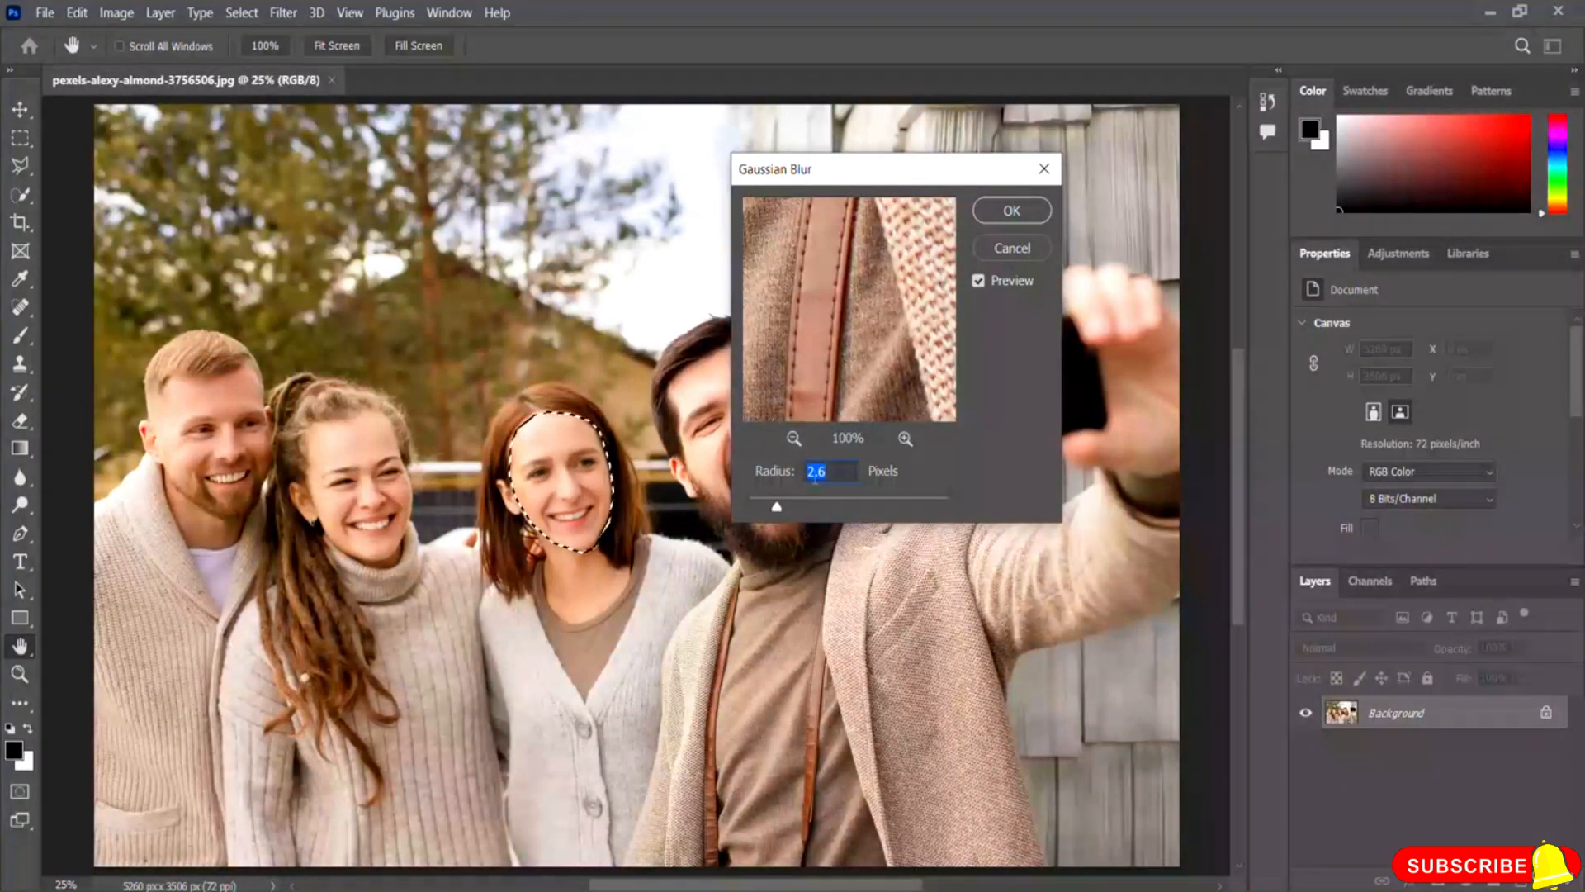
drag(776, 508, 796, 507)
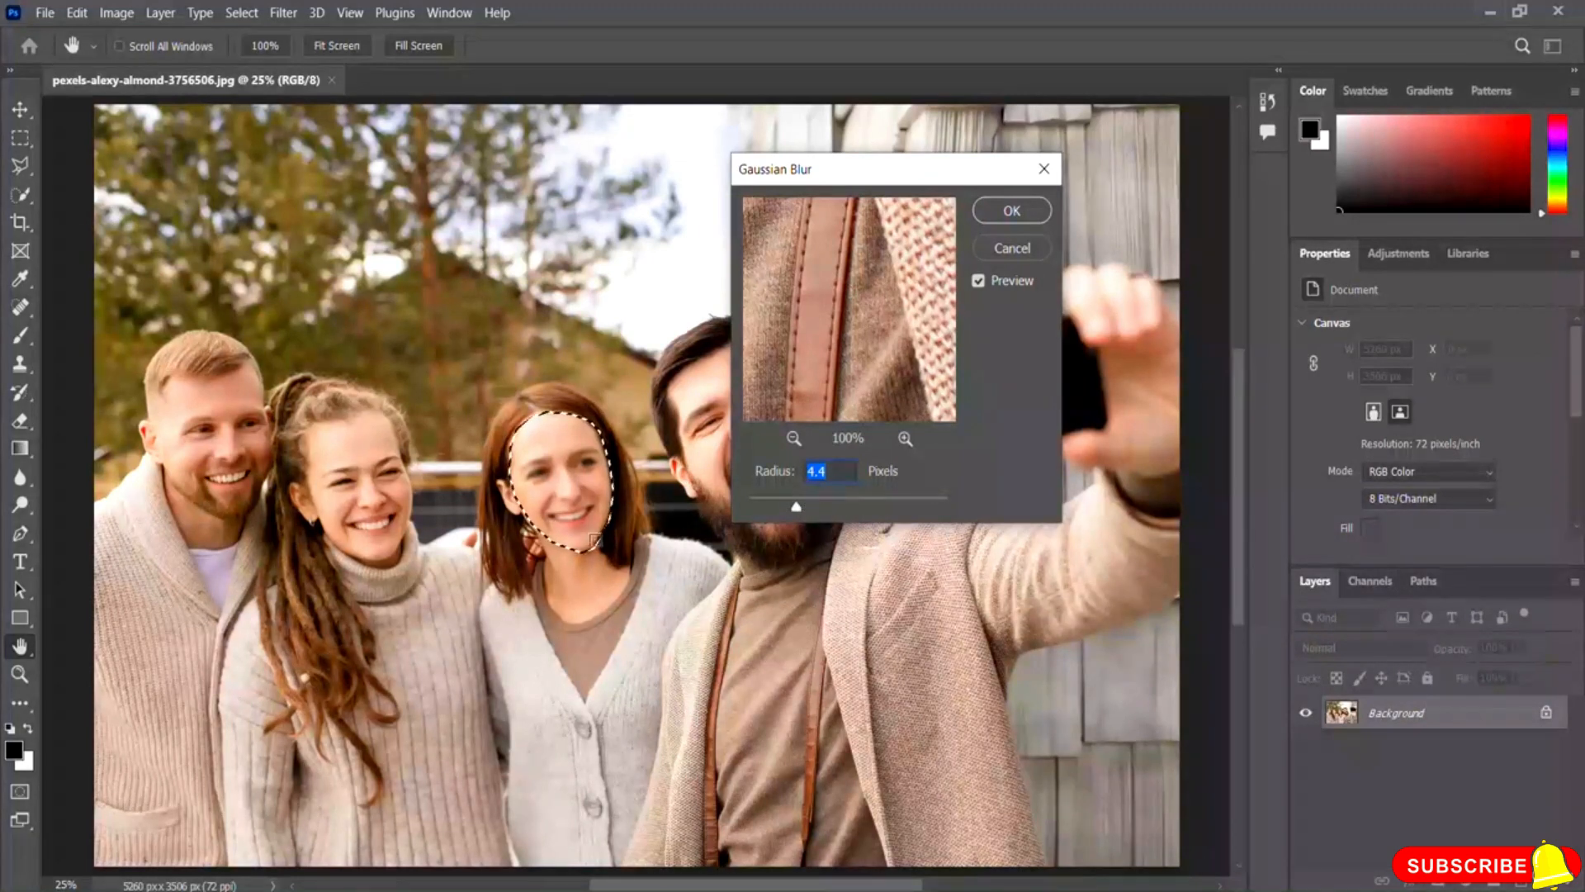
drag(796, 506, 836, 511)
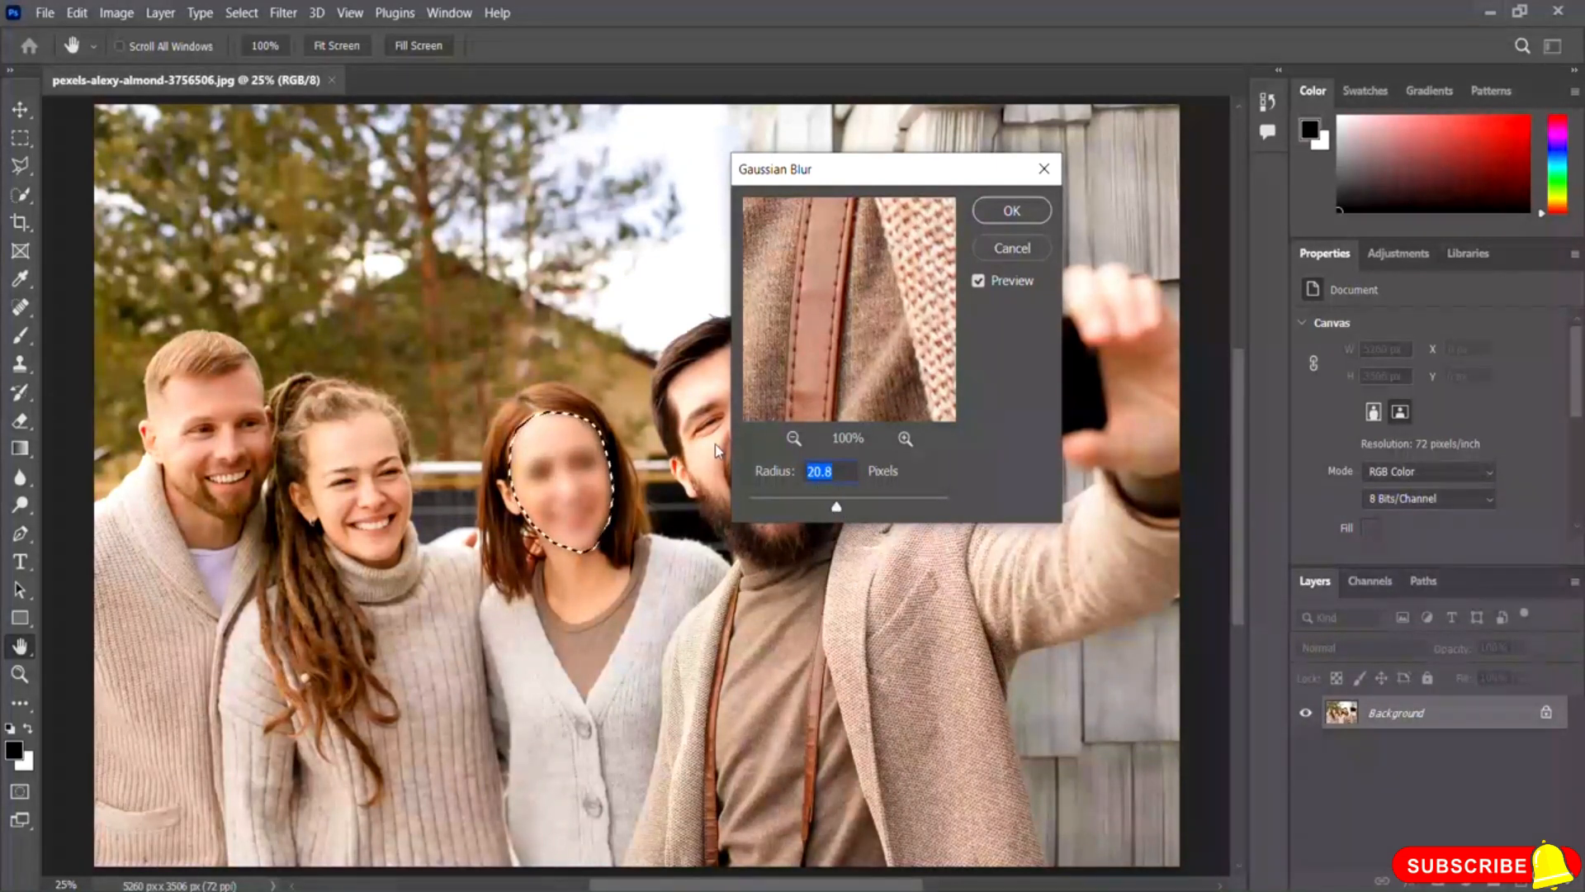
click(1014, 212)
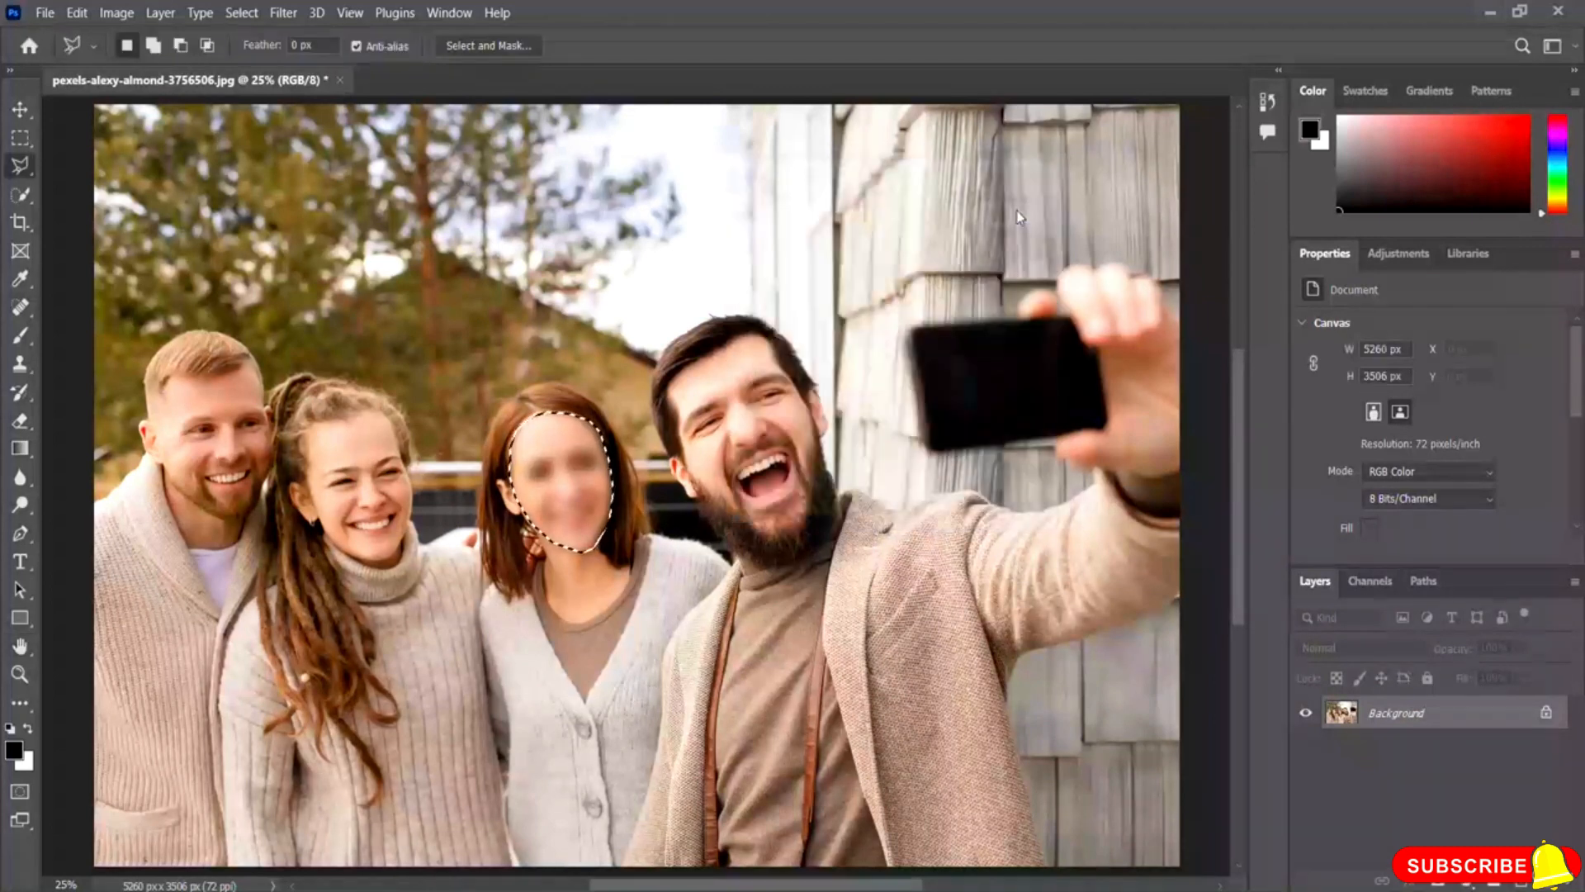
key(ctrl+d)
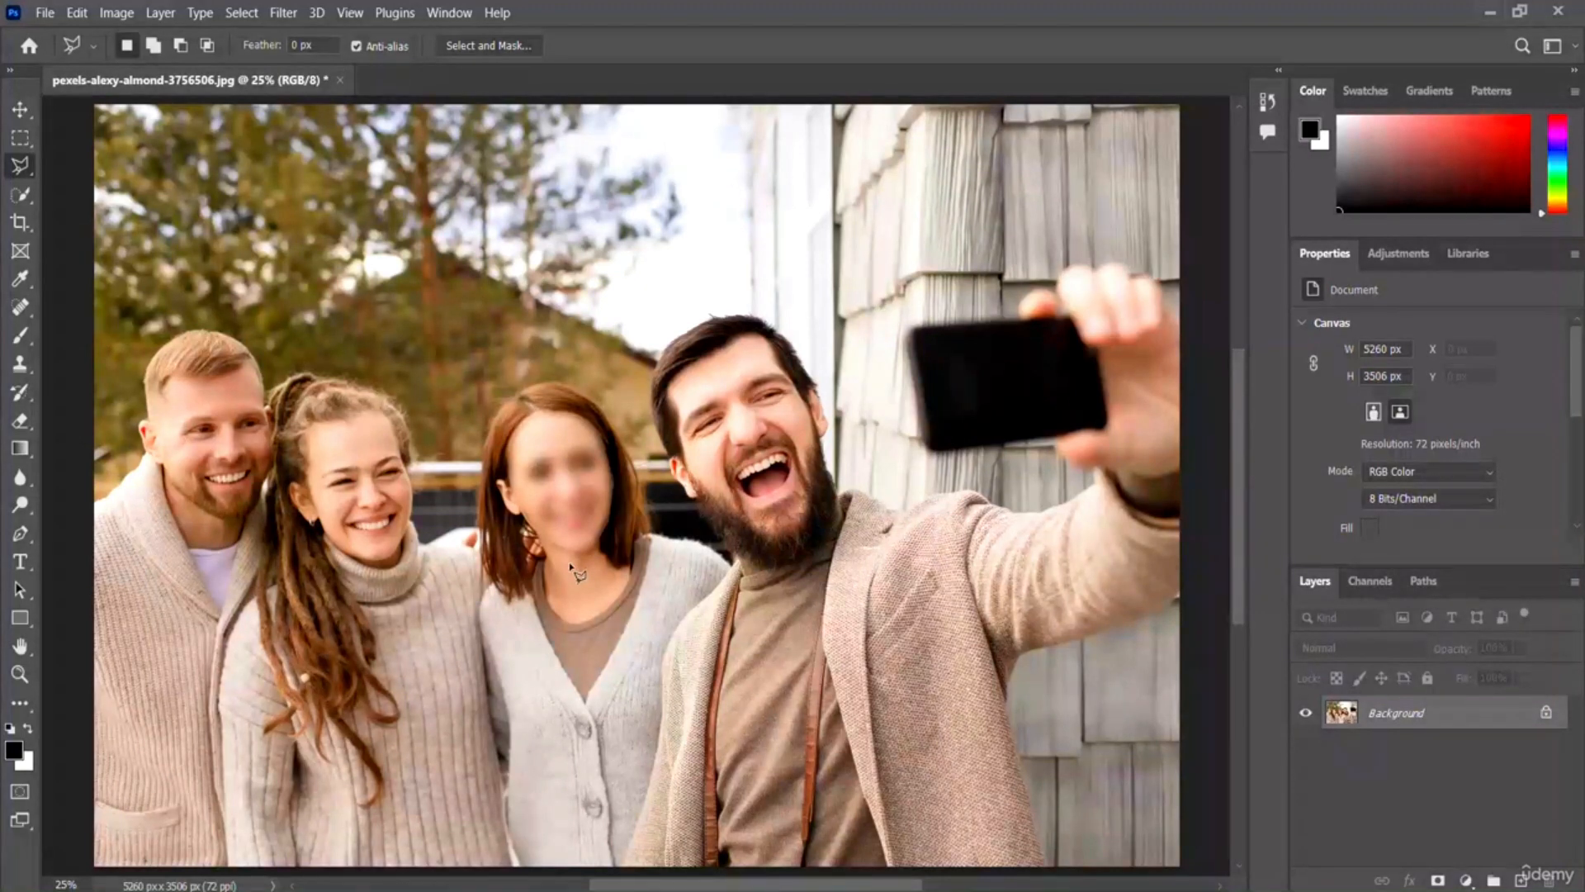
- Apply a Gaussian Blur with a 20.8-pixel radius to the entire group selfie, with no selection active
click(284, 14)
mouse_move(350, 270)
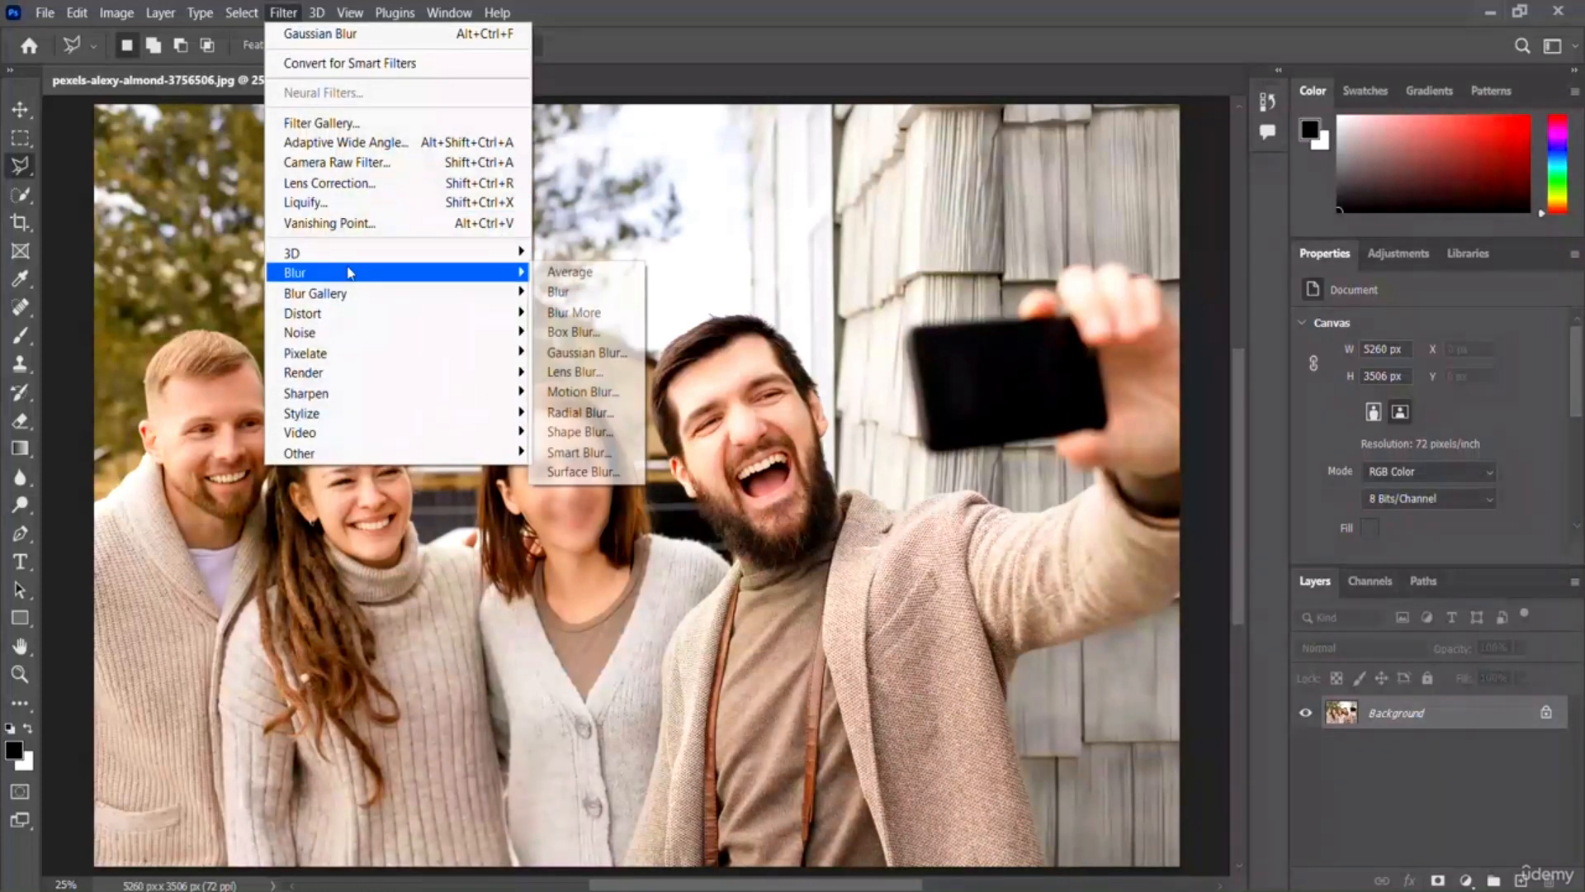
click(578, 352)
mouse_move(844, 507)
mouse_down()
mouse_move(877, 509)
mouse_move(810, 510)
mouse_move(836, 508)
mouse_up()
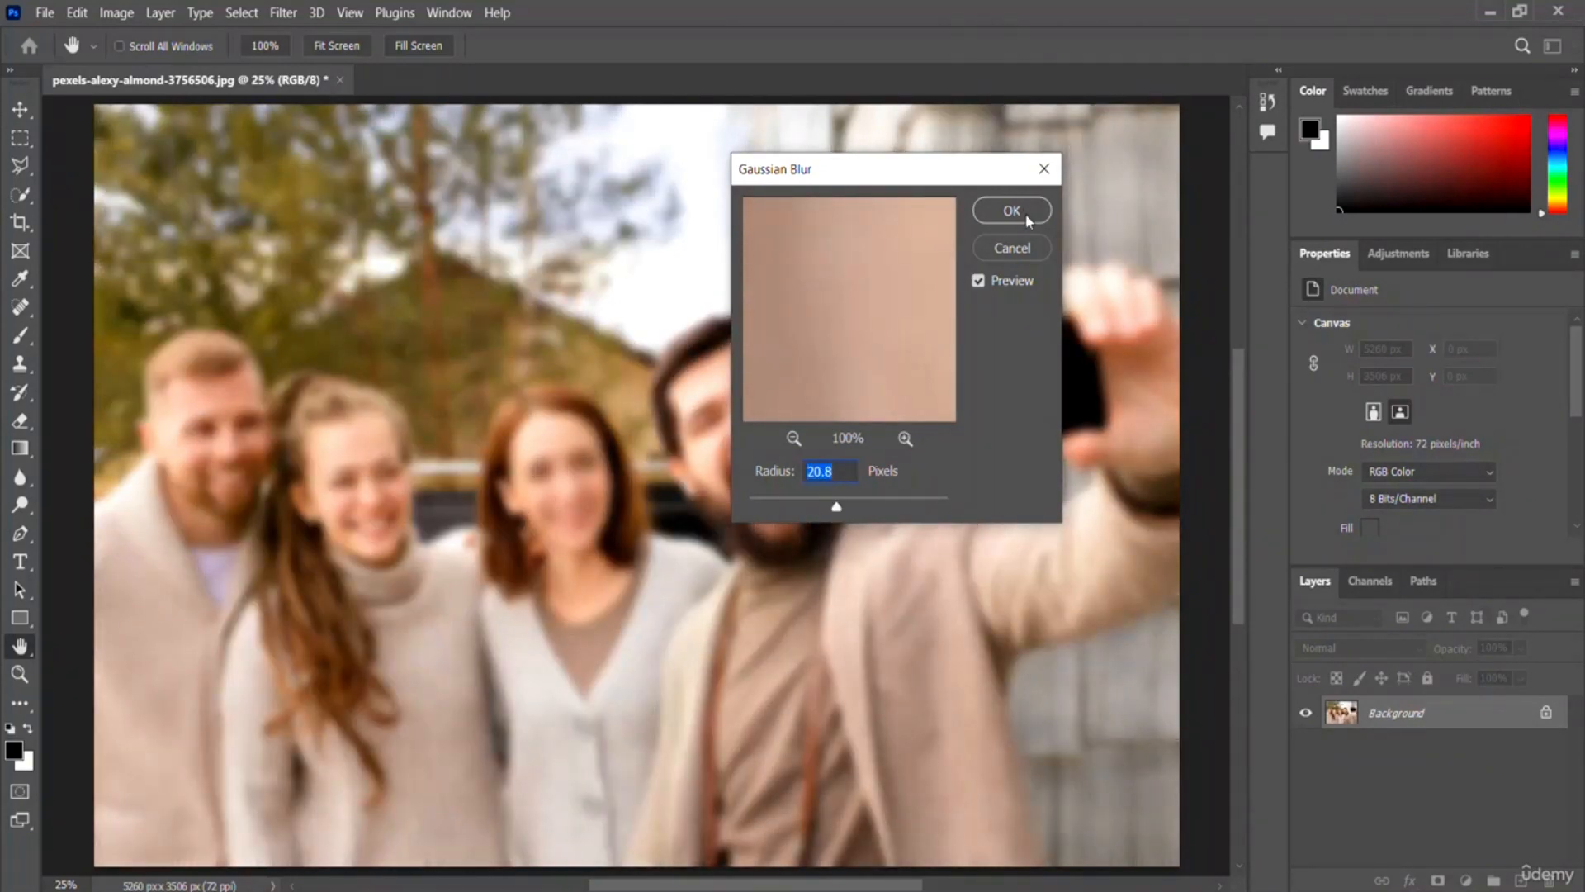
click(1027, 217)
key(l)
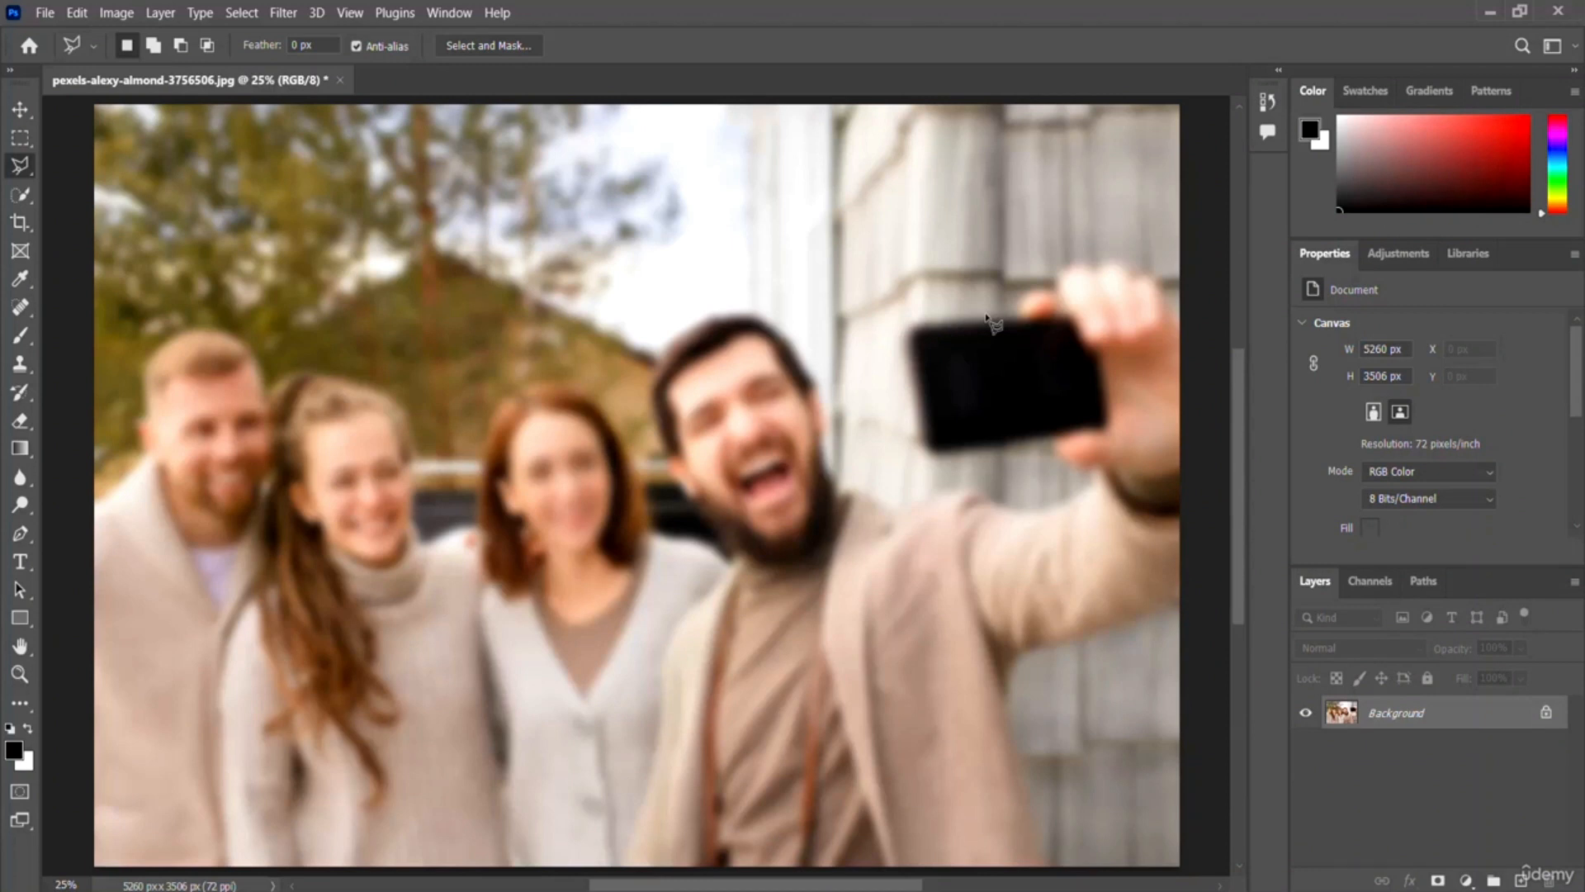